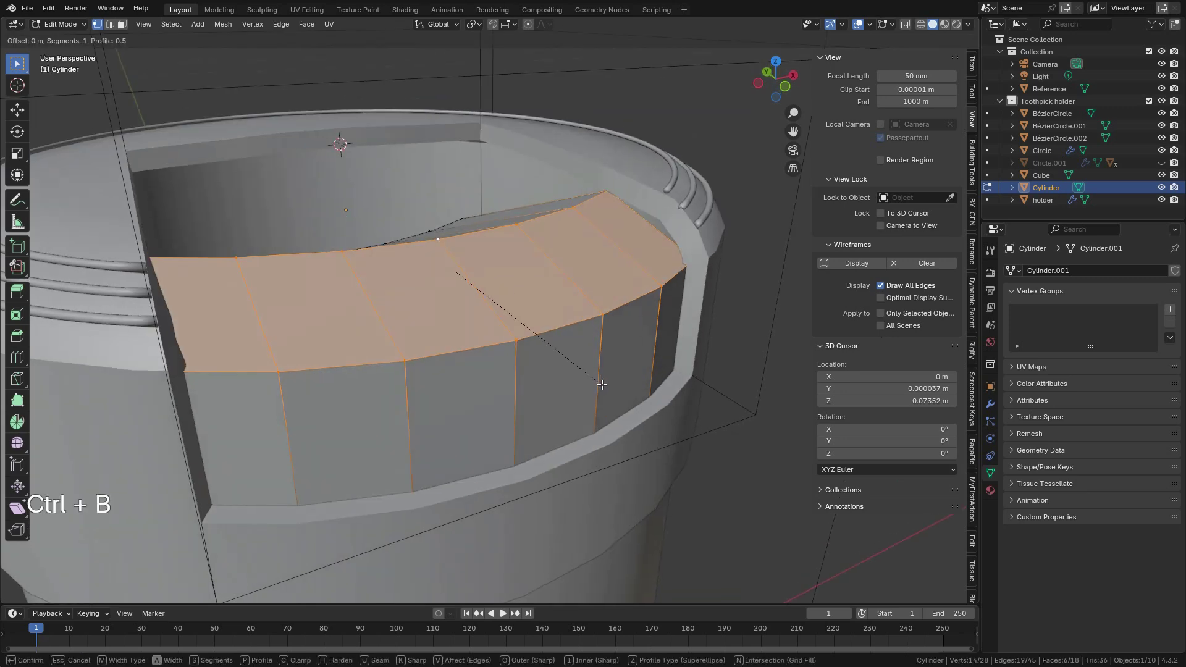
right_click(601, 384)
click(111, 25)
alt+click(451, 352)
alt+shift+click(398, 245)
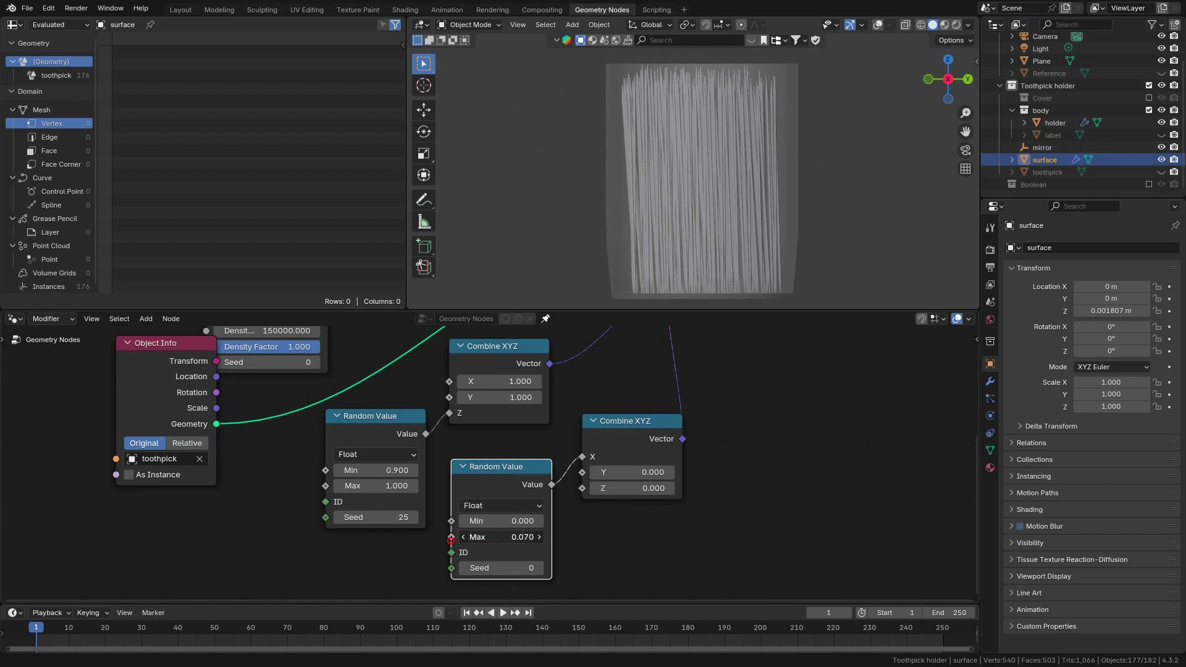
drag(450, 540, 455, 541)
drag(520, 522, 510, 521)
middle_drag(698, 179, 873, 33)
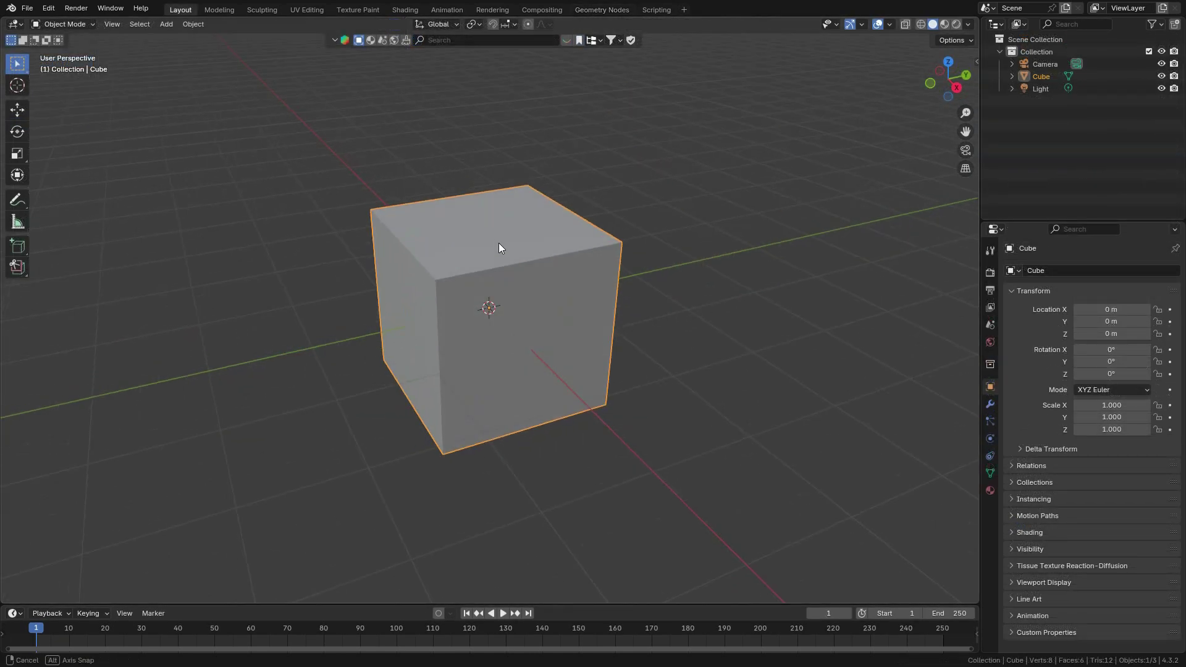
middle_drag(498, 249, 592, 233)
scroll(511, 257, up, 2)
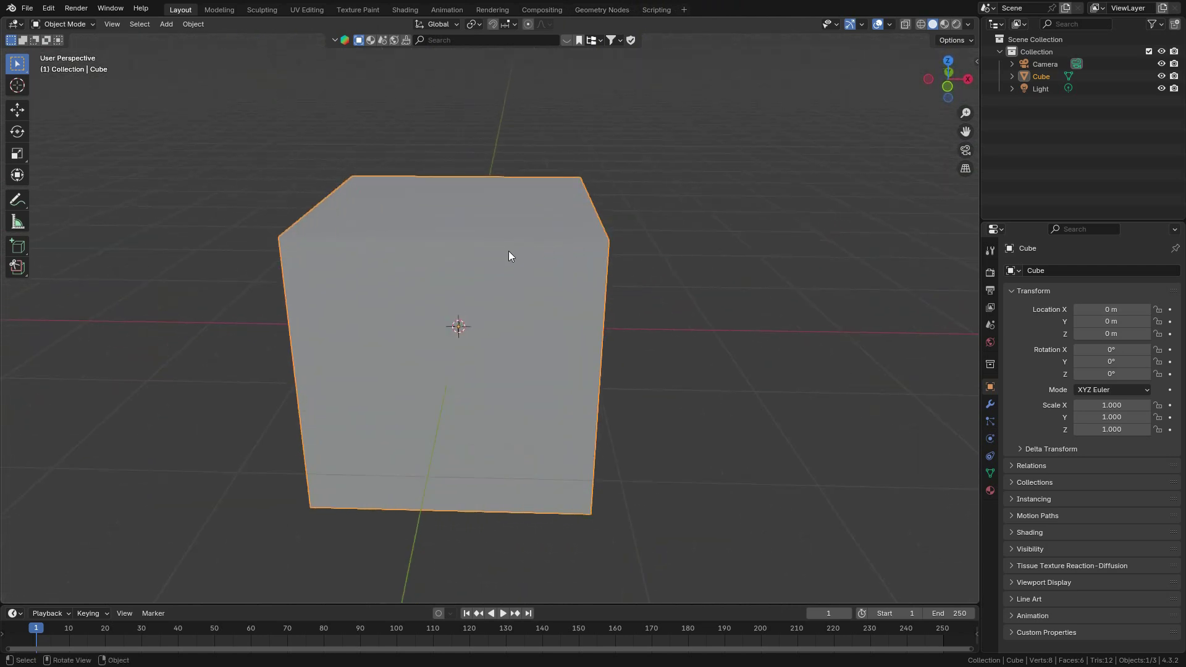
shift+middle_drag(510, 257, 554, 253)
scroll(665, 266, up, 2)
scroll(558, 265, down, 3)
scroll(506, 286, down, 2)
scroll(511, 286, up, 5)
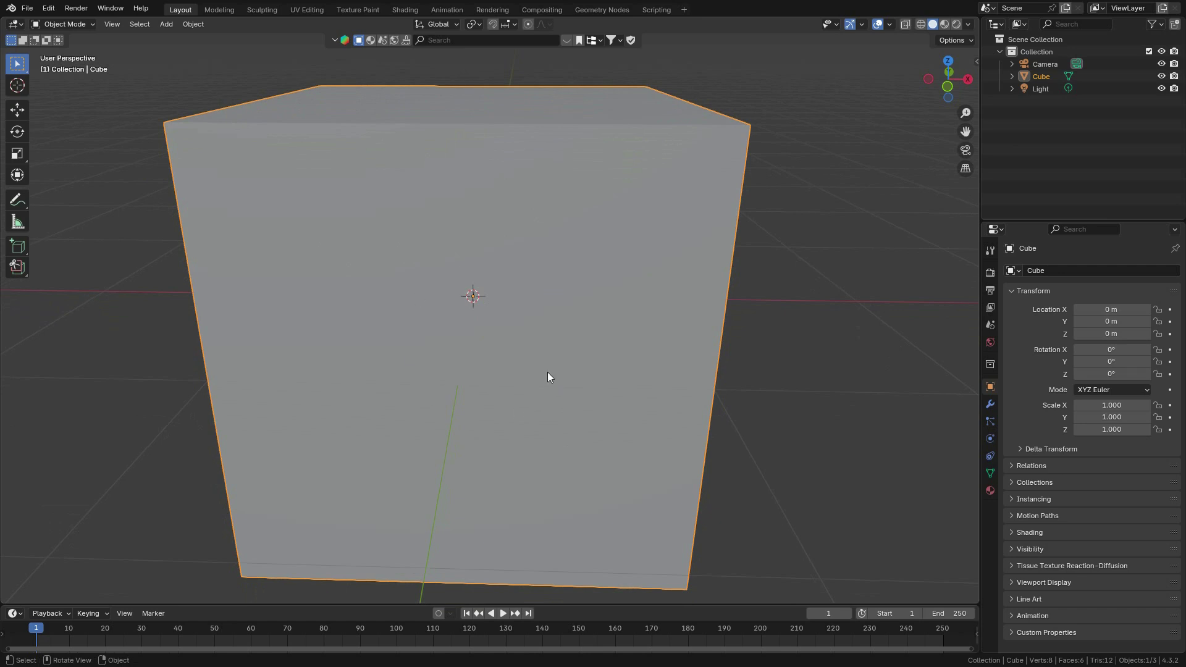
Step: Set the cube's dimensions to 5 cm in X and Y and 8 cm in Z
key(n)
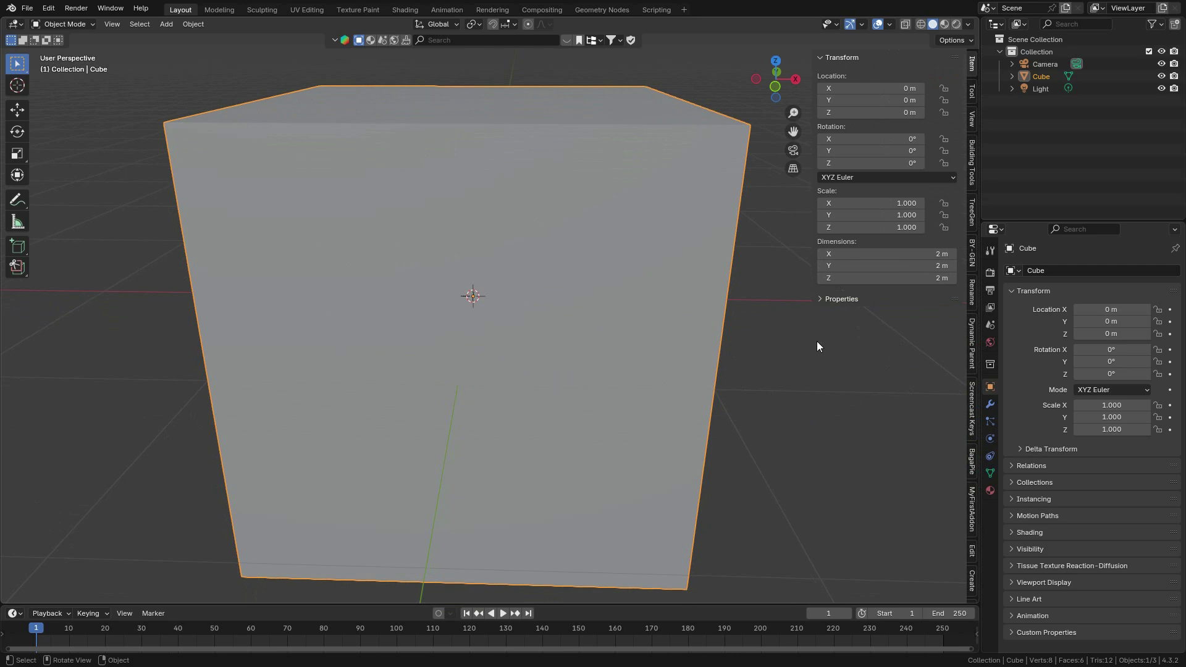
scroll(516, 322, down, 3)
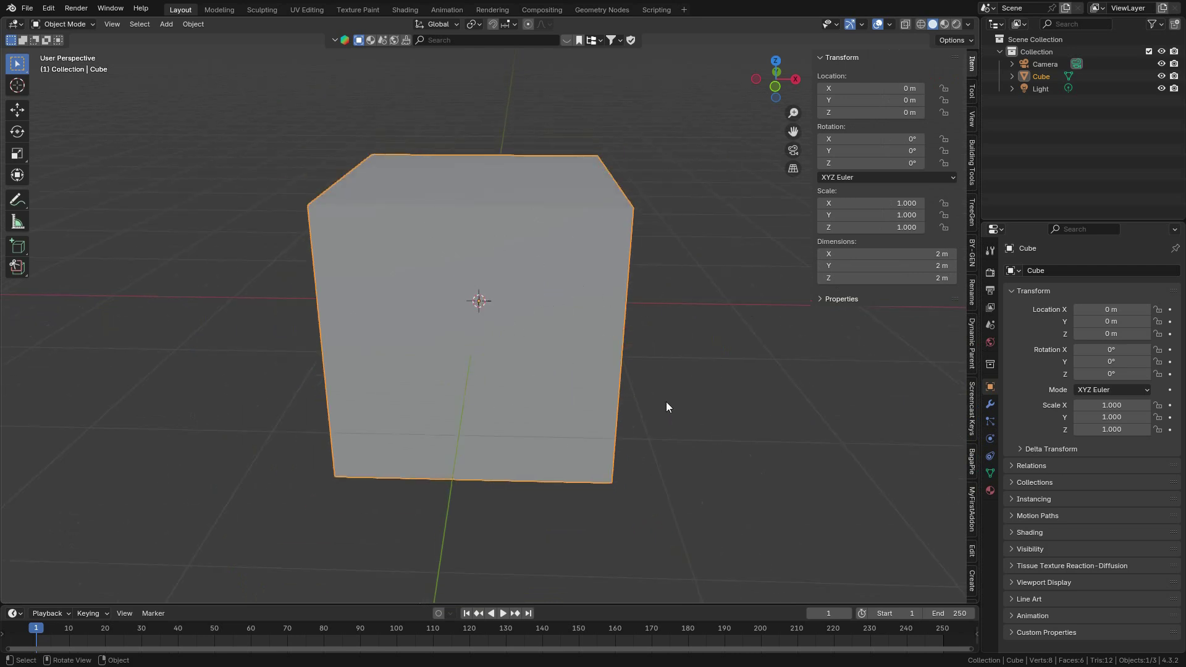
click(930, 280)
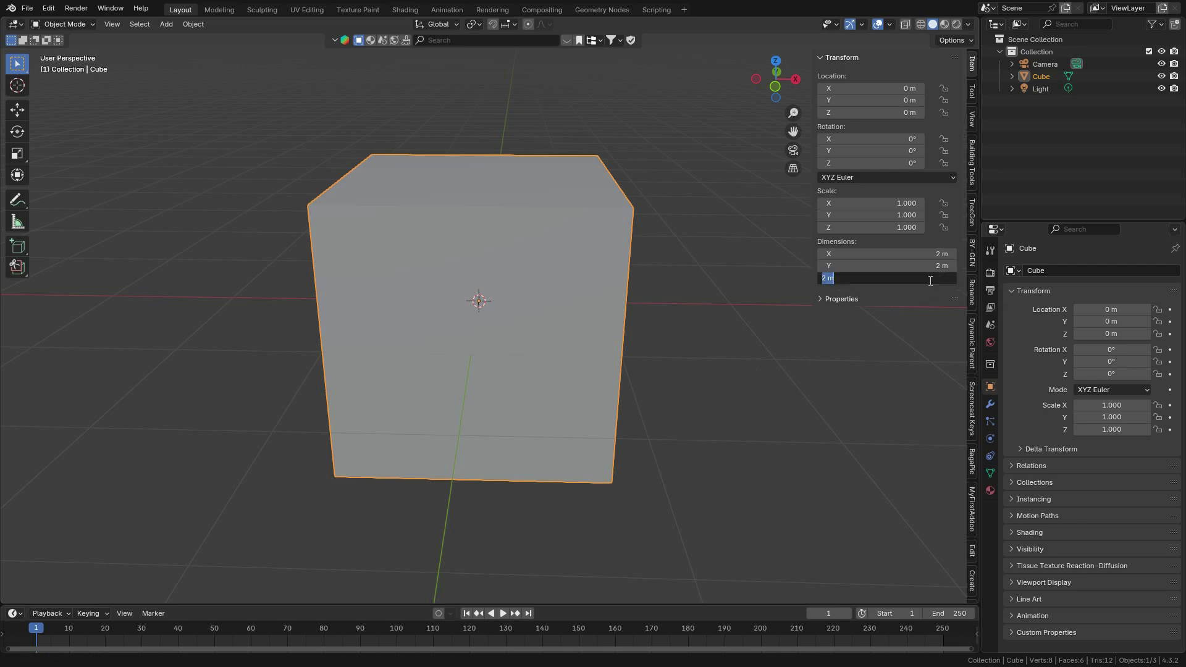
text(8cm)
key(Return)
scroll(629, 383, up, 3)
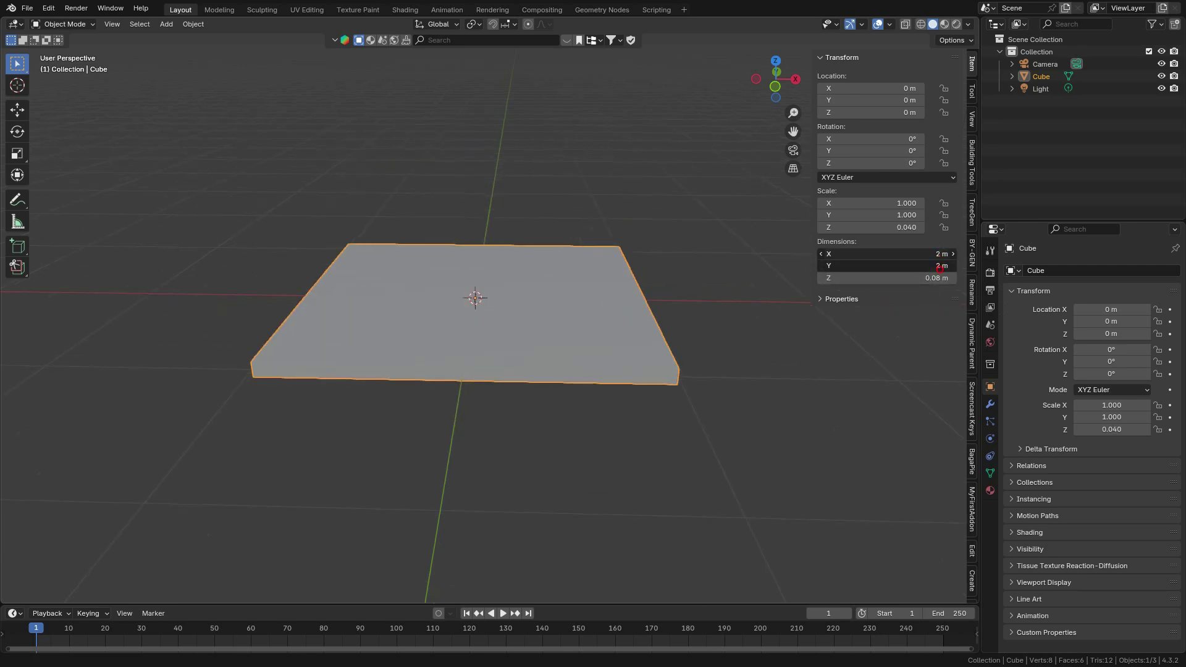
click(939, 254)
text(5cm)
key(Return)
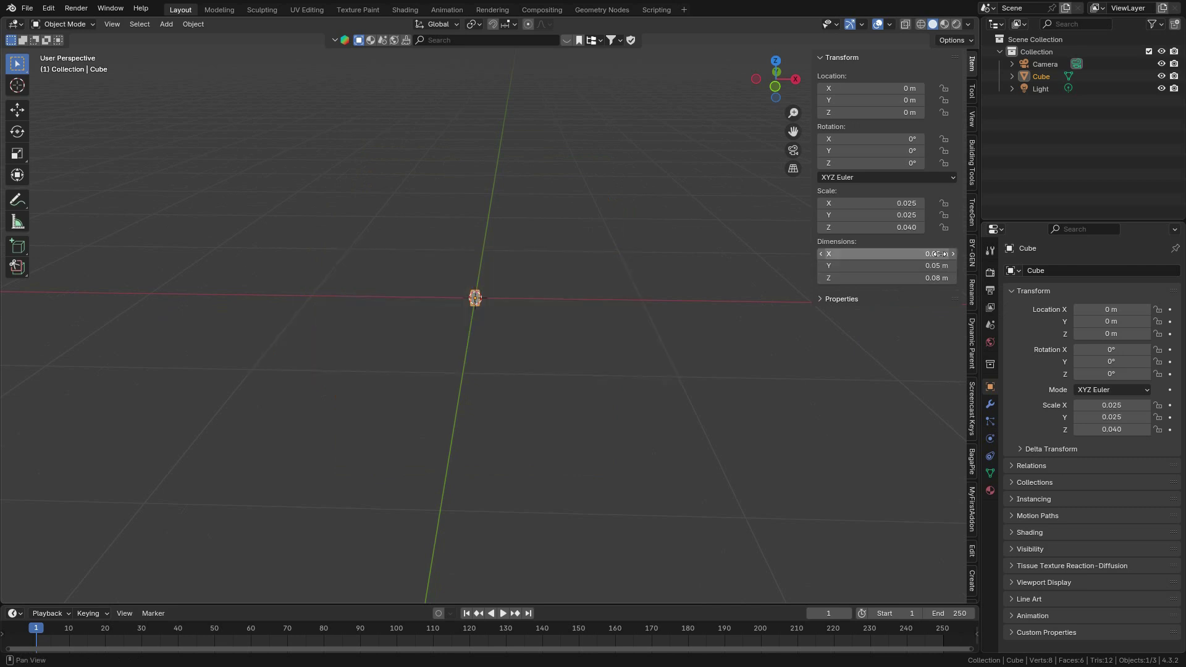
Step: In front view, move the cube up 0.04 m along Z so its base sits on the ground line
scroll(537, 378, up, 8)
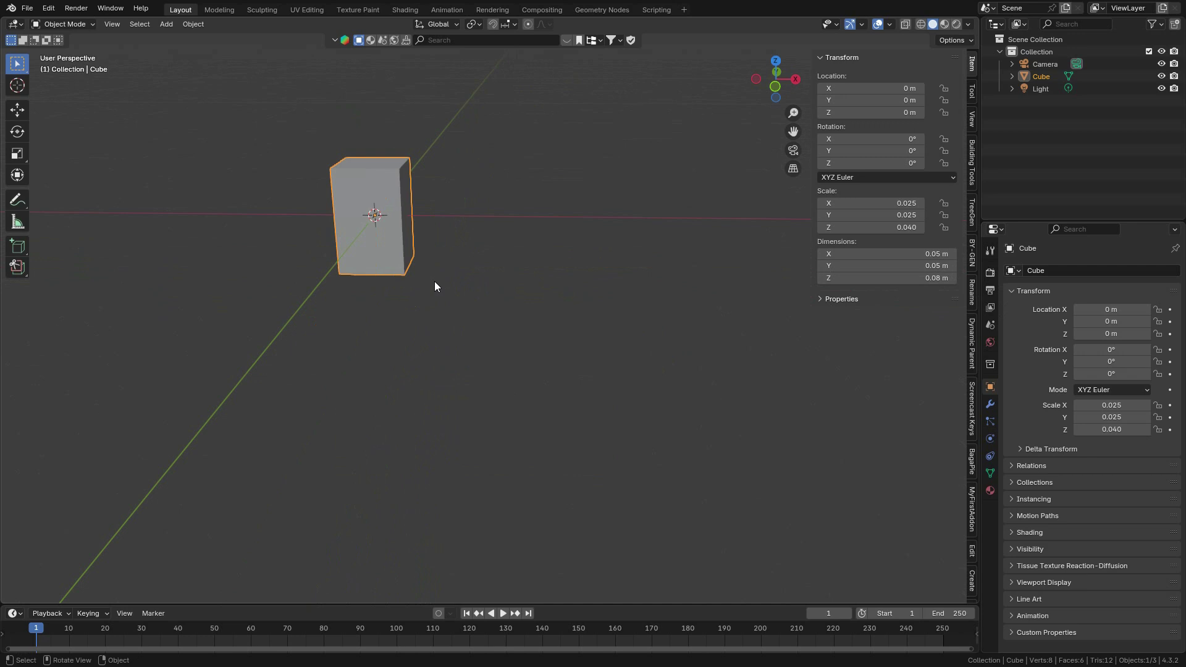
key(KP_Decimal)
key(KP_1)
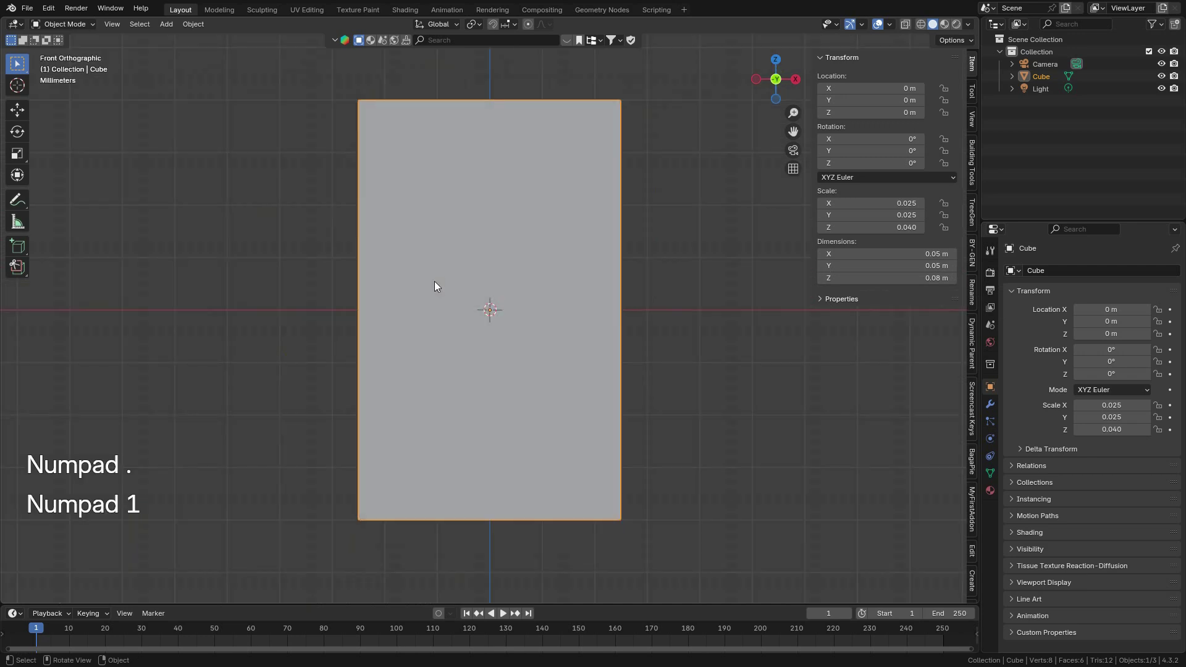
scroll(434, 286, down, 4)
scroll(445, 223, up, 3)
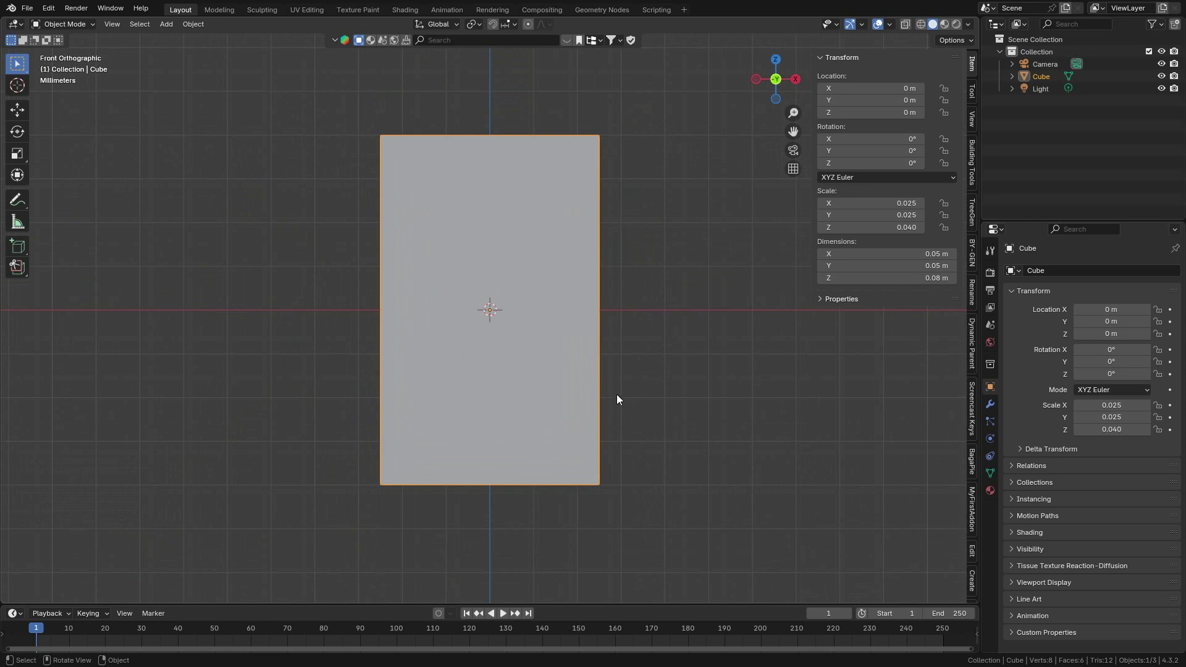
scroll(611, 414, down, 1)
scroll(610, 419, up, 1)
scroll(628, 436, up, 2)
key(g)
key(z)
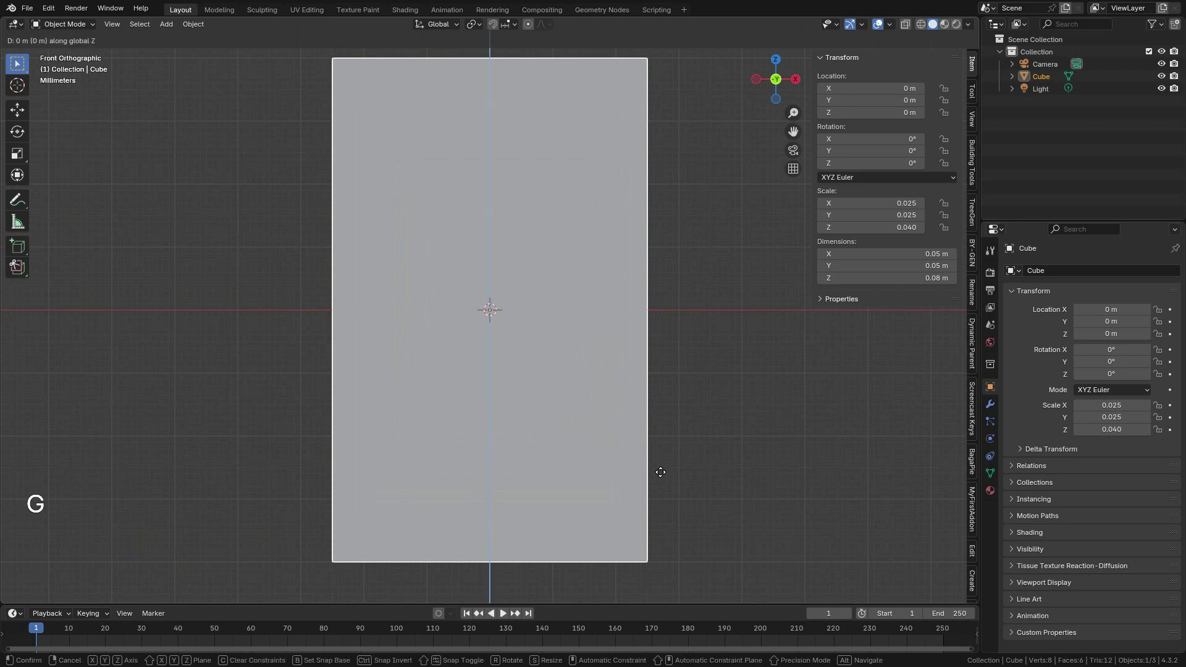
key(ctrl)
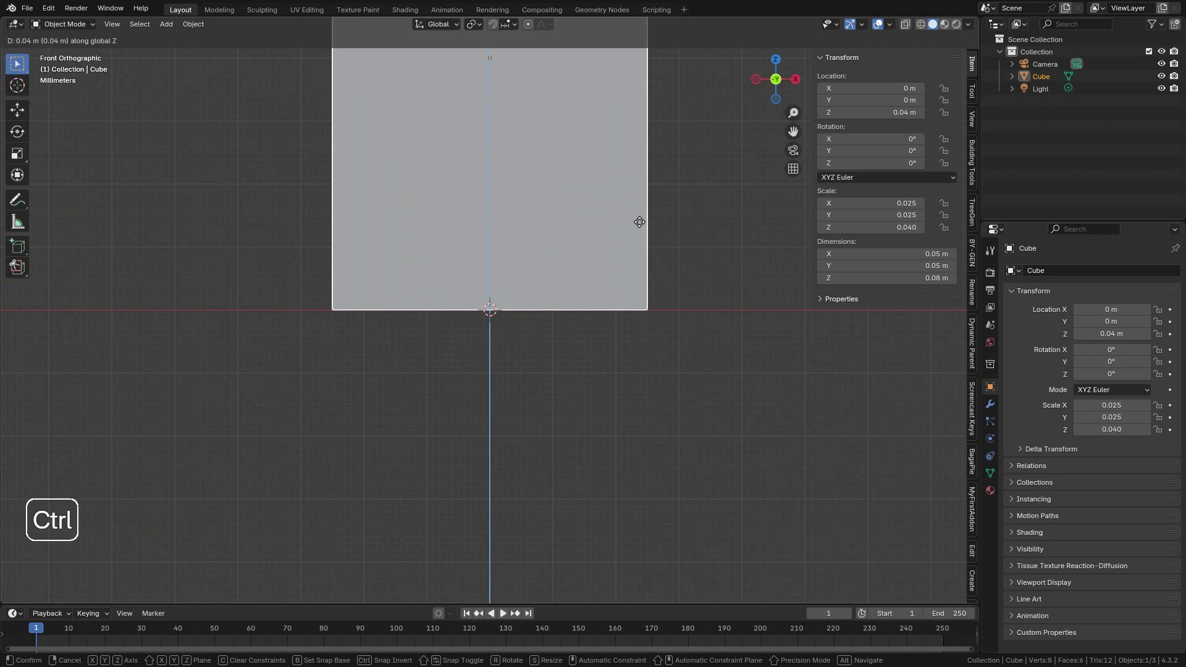
click(639, 223)
scroll(658, 365, up, 5)
shift+middle_drag(630, 384, 316, 448)
scroll(524, 405, down, 10)
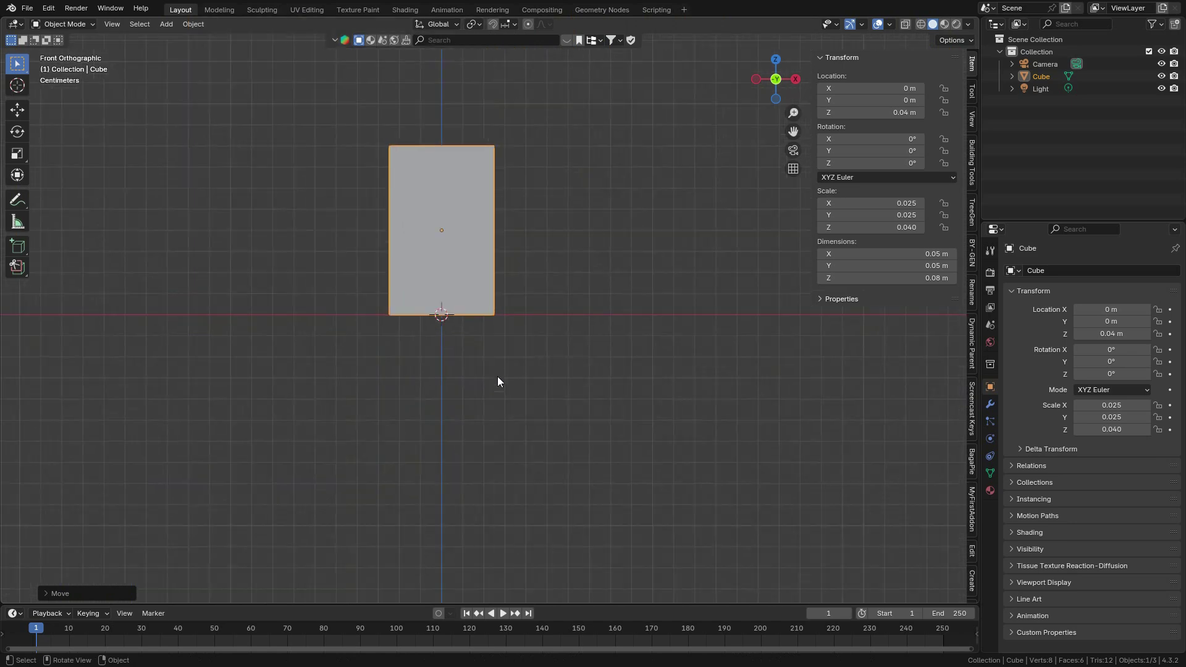
shift+middle_drag(498, 381, 550, 416)
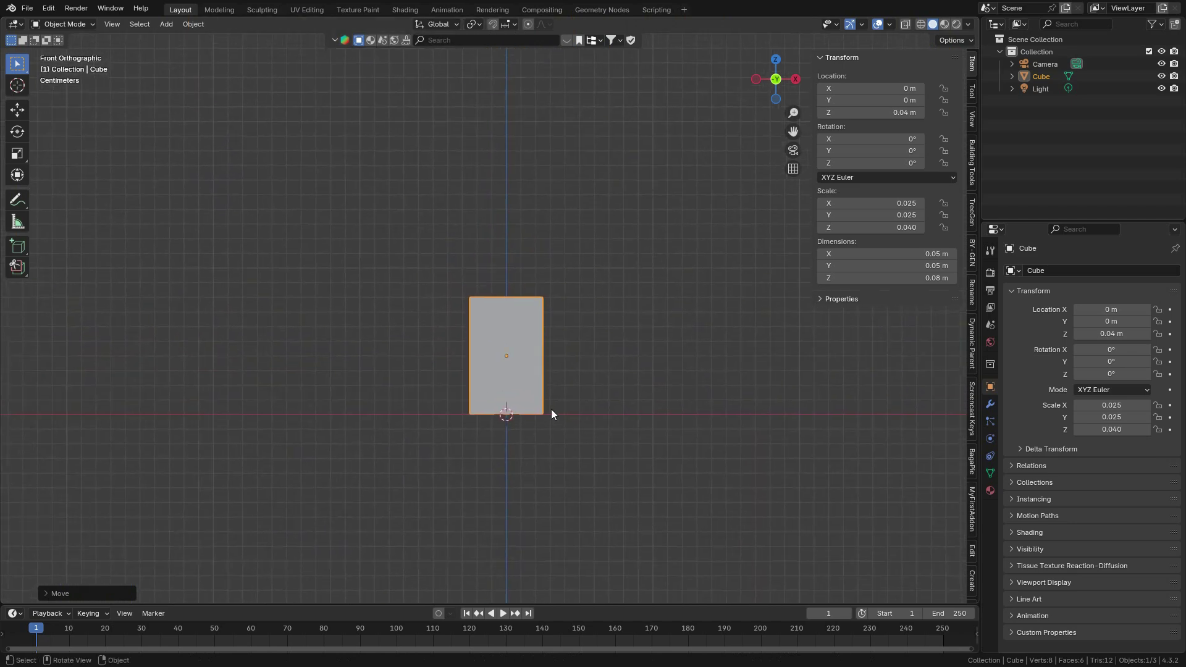
Step: Rename the cube object to Reference
double_click(1043, 78)
text(Re)
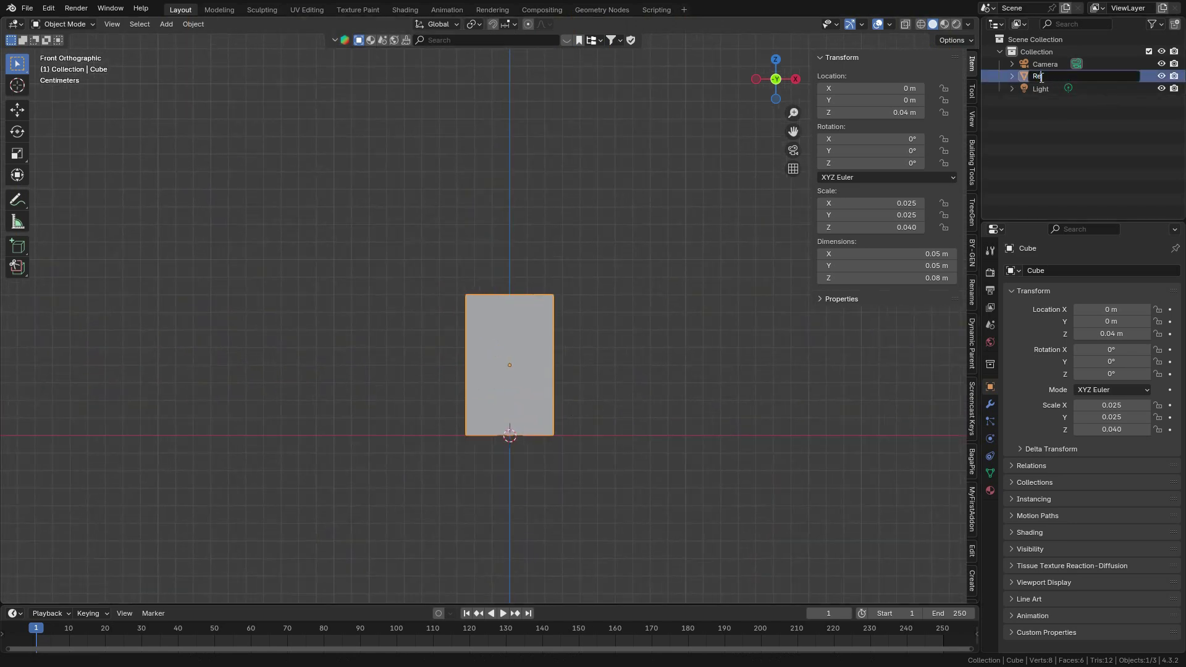
text(ference)
key(Return)
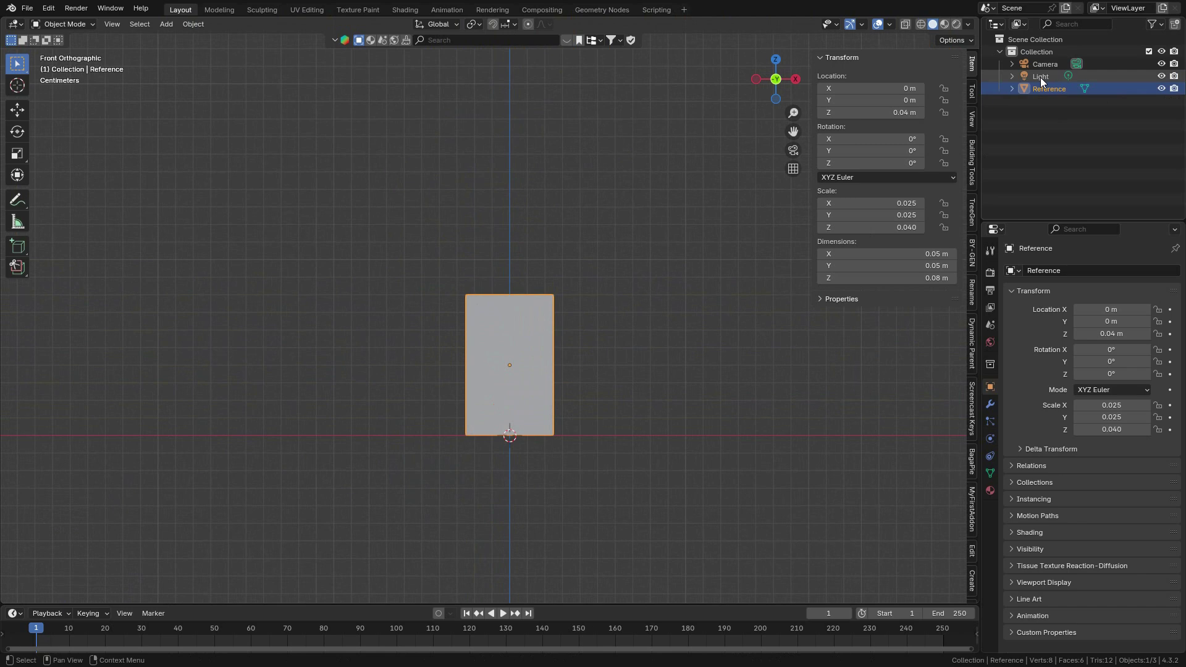
Step: Create a new collection directly under the Scene Collection and name it Toothpick holder
click(1078, 39)
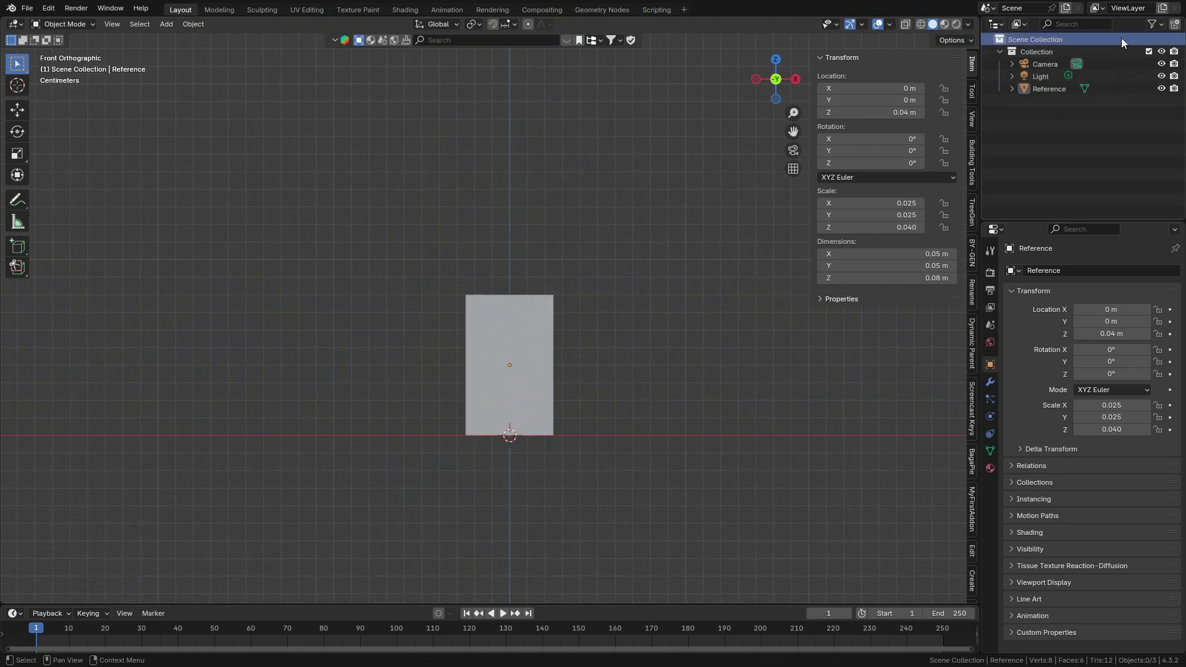
click(1176, 27)
double_click(1044, 102)
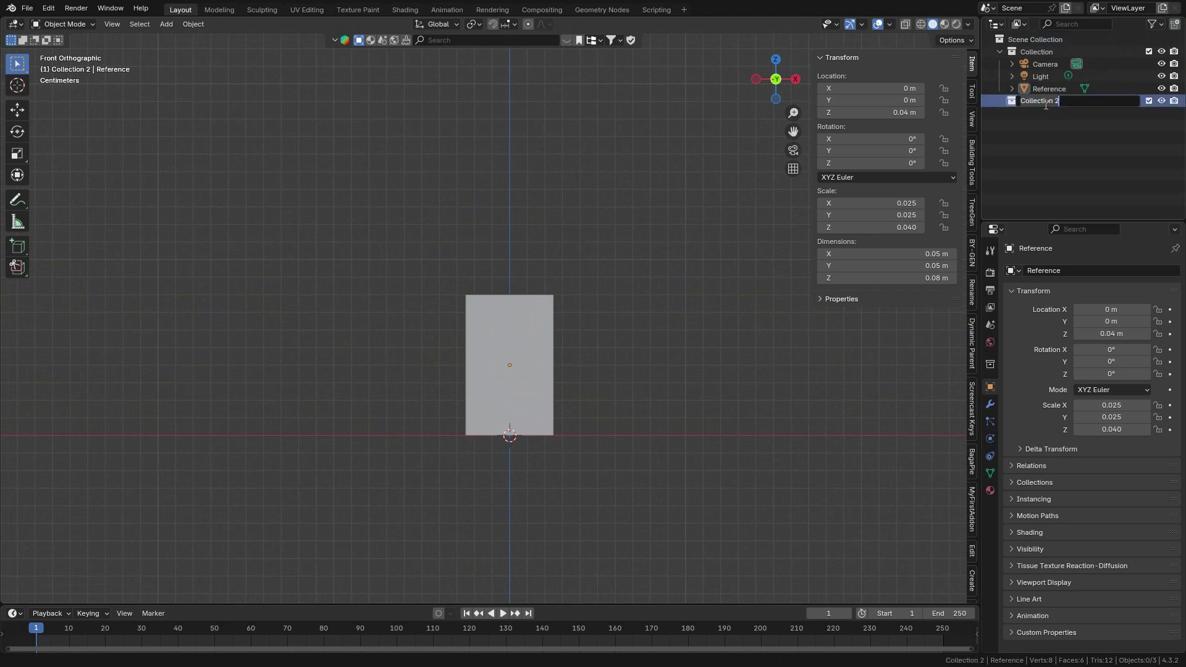
text(Toothpick holdern)
key(BackSpace)
key(Return)
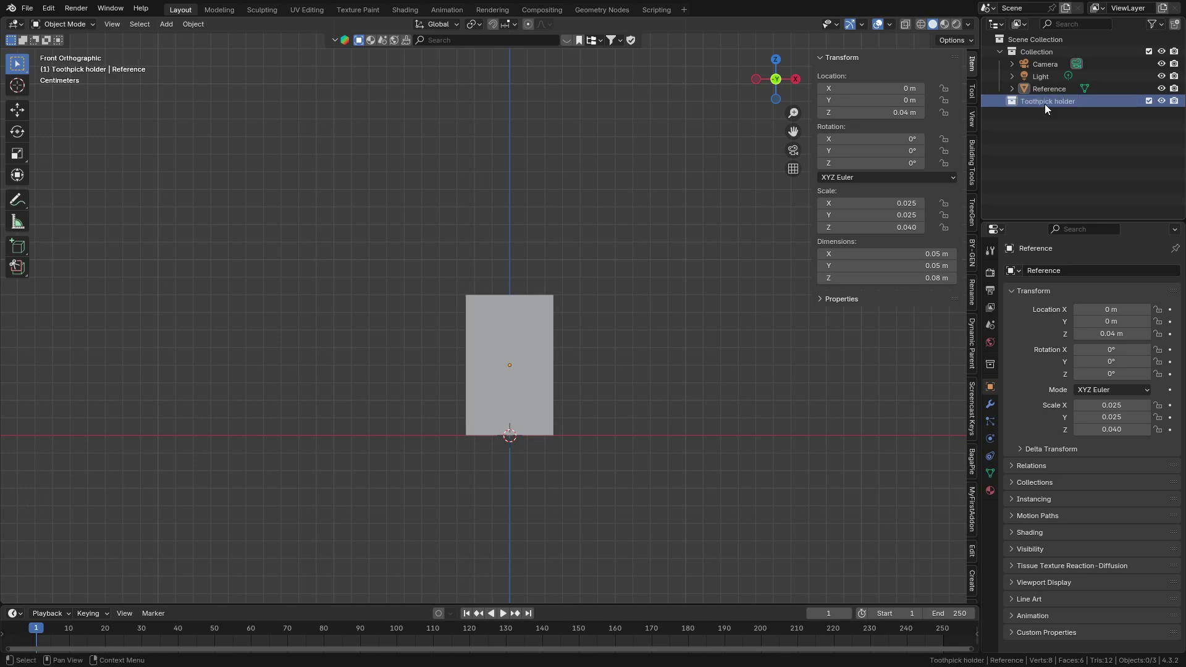
Step: Set the Reference object's viewport display to Wire
click(483, 352)
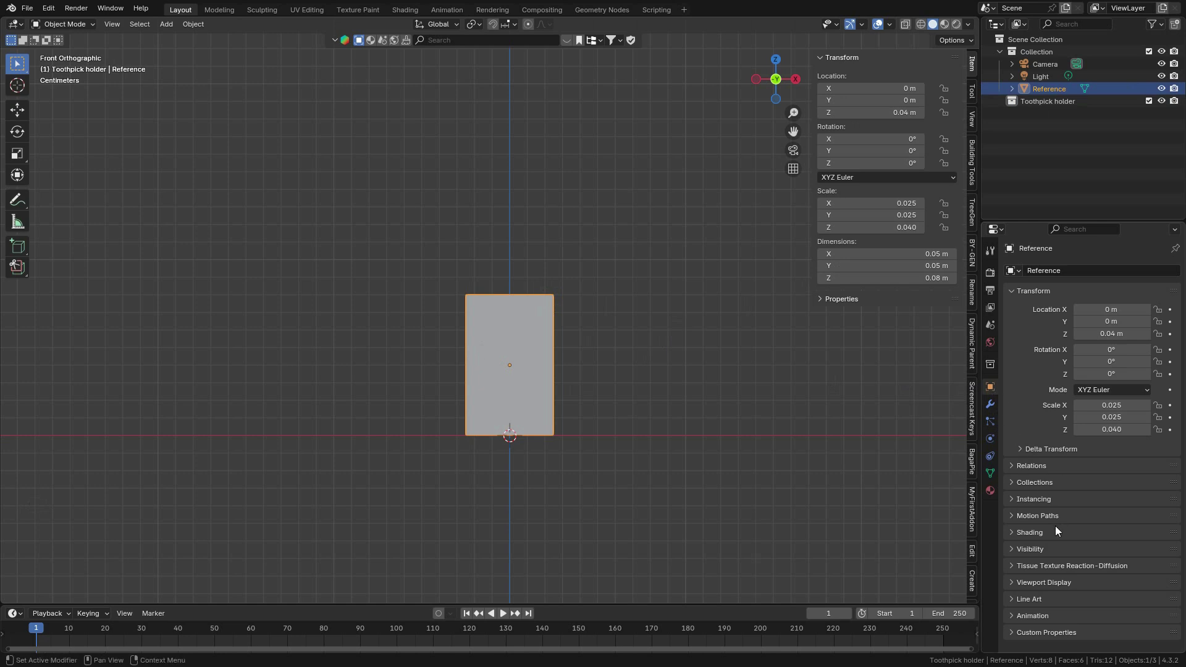
click(1048, 582)
scroll(1059, 576, down, 5)
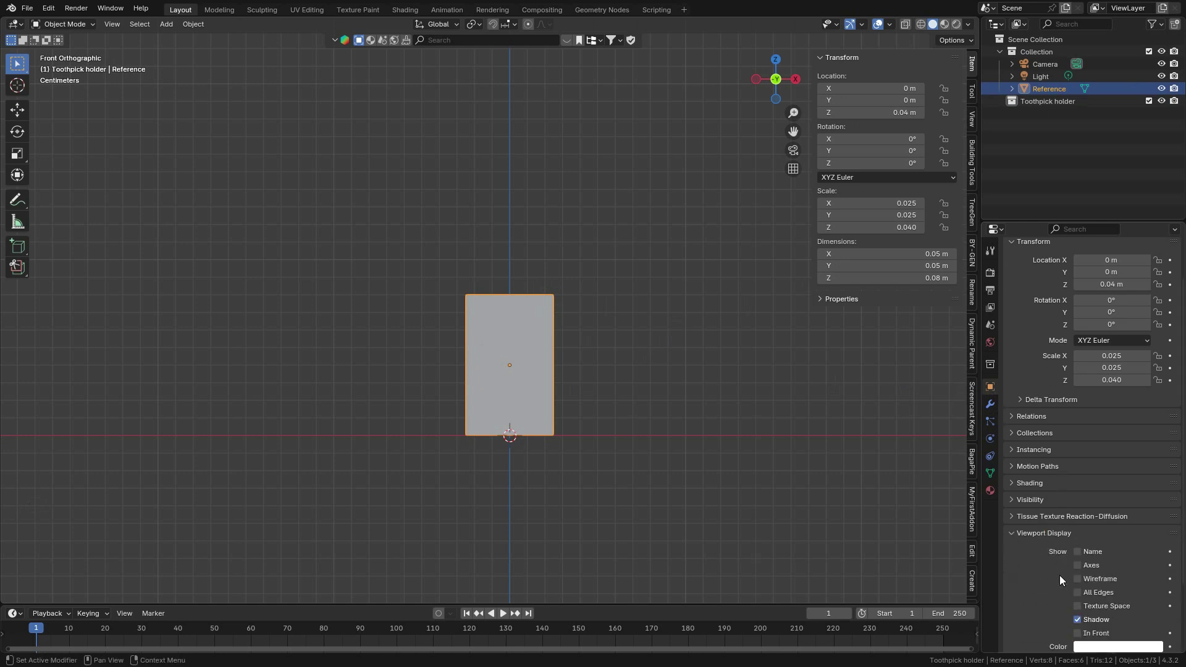
click(1099, 589)
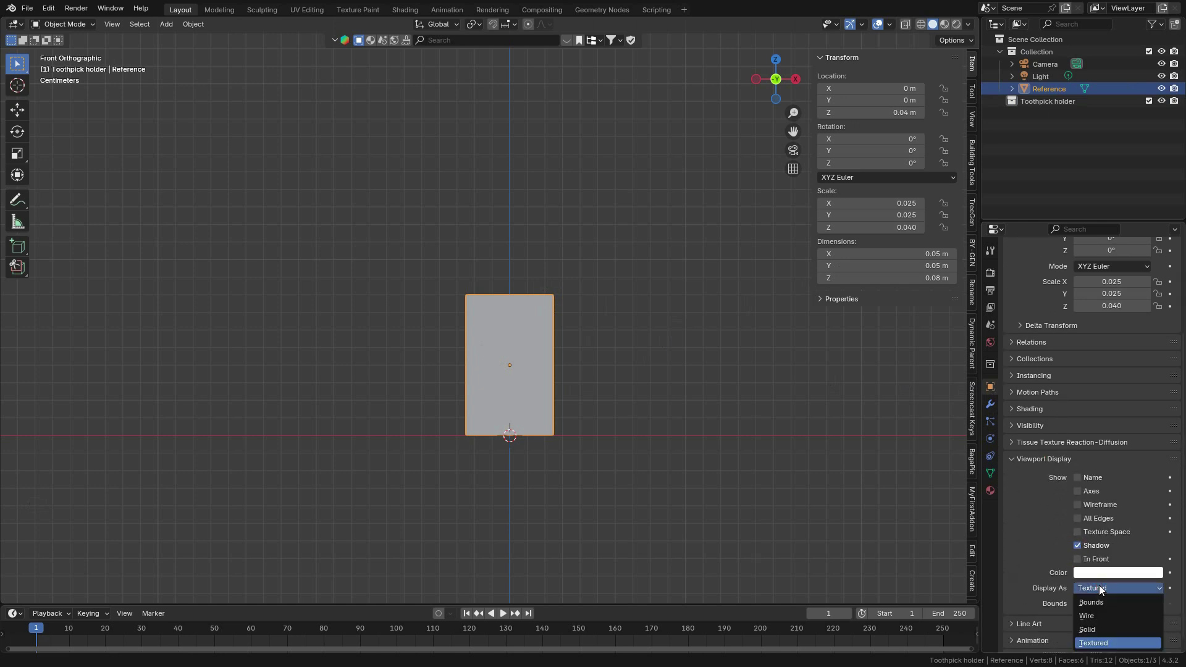
click(1103, 616)
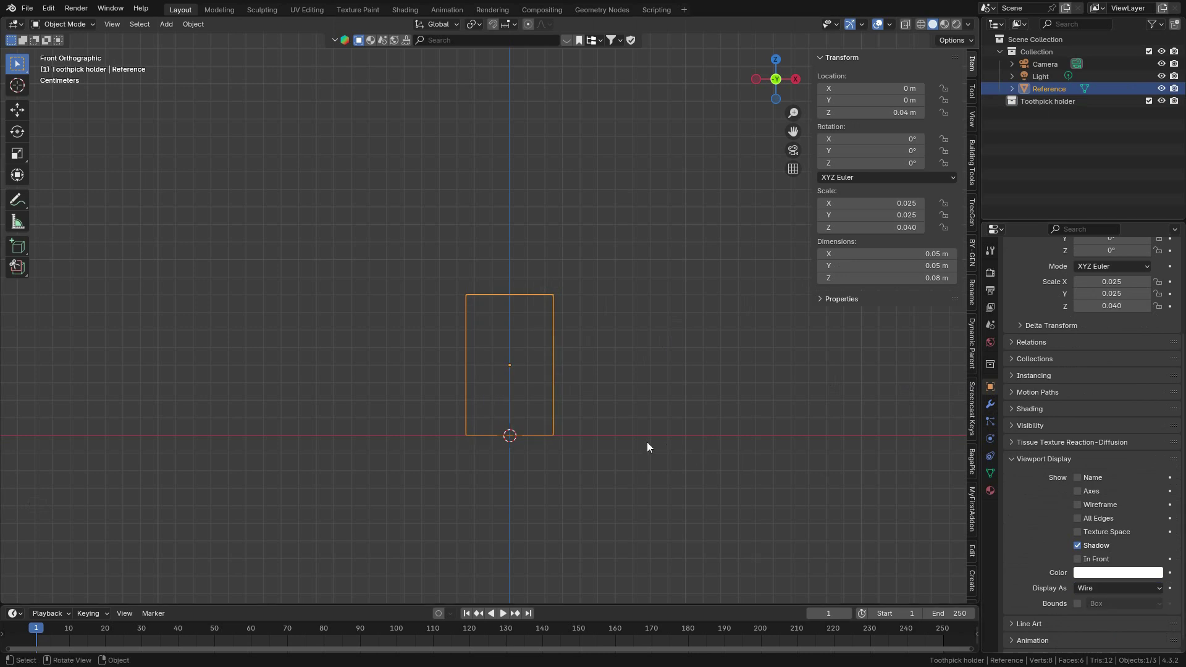
Step: Make the Toothpick holder collection active and add a mesh cylinder to it at the world origin
scroll(626, 438, up, 4)
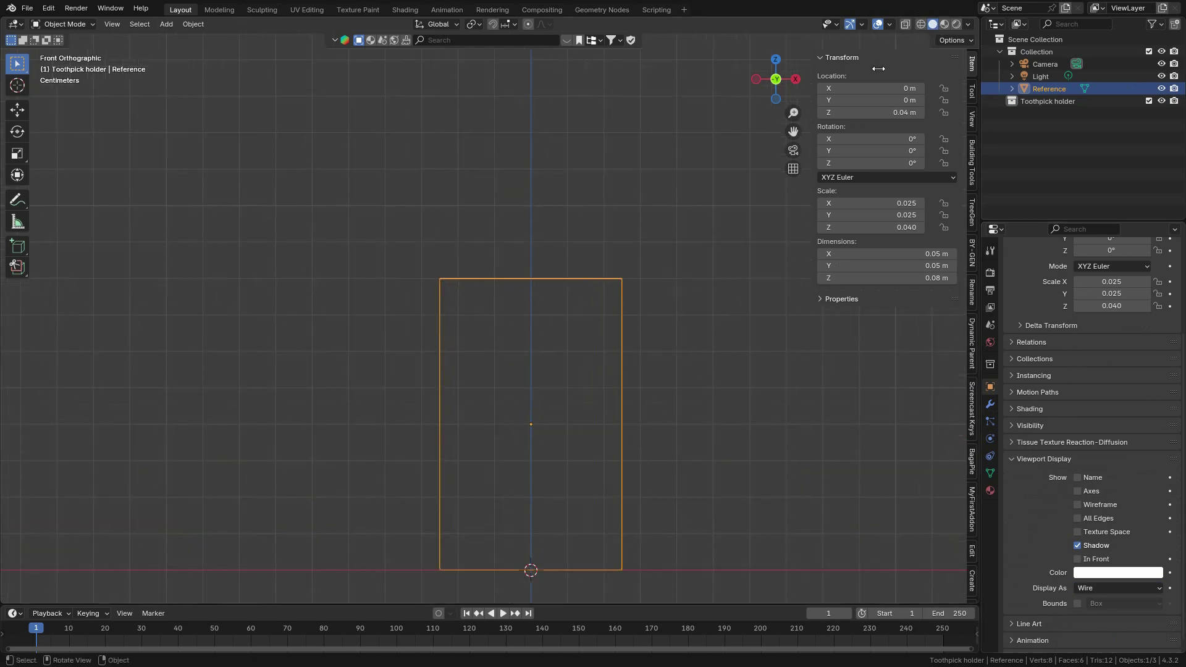
shift+middle_drag(632, 381, 551, 241)
key(KP_1)
scroll(550, 241, down, 5)
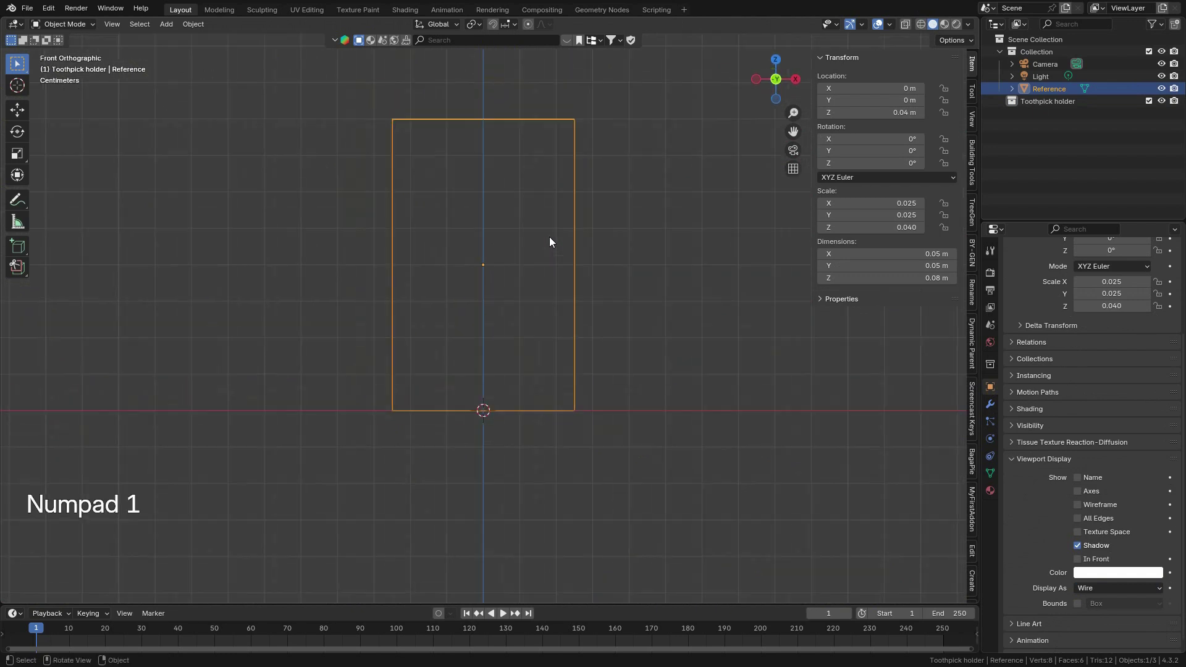
scroll(535, 243, up, 7)
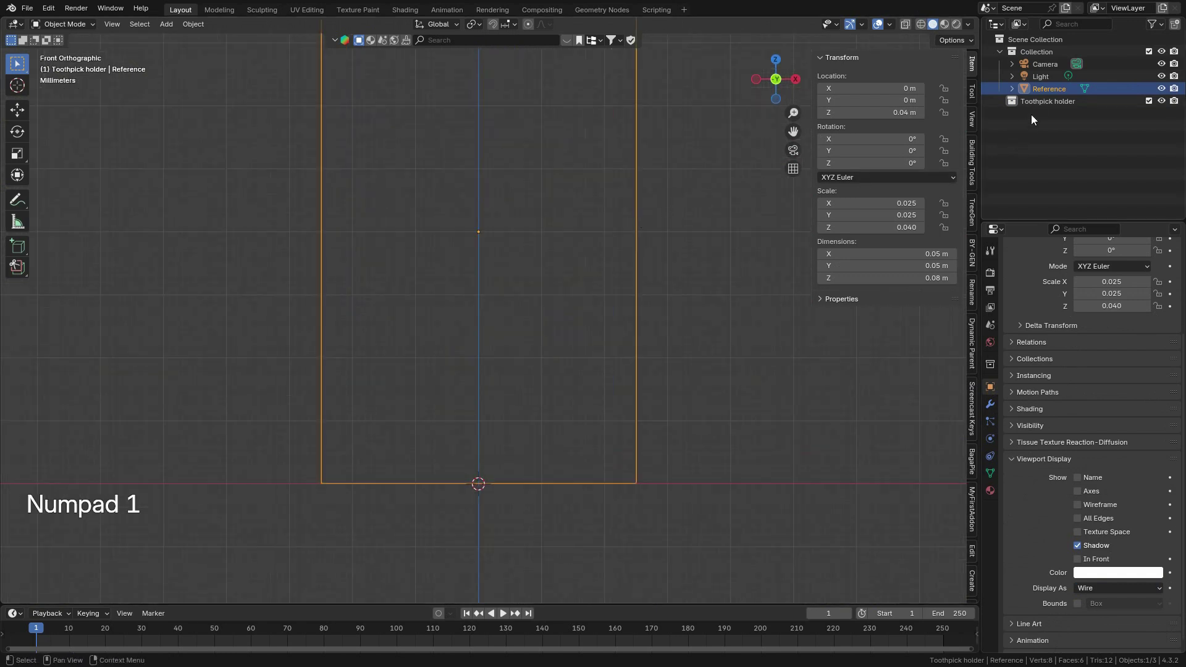
click(1041, 102)
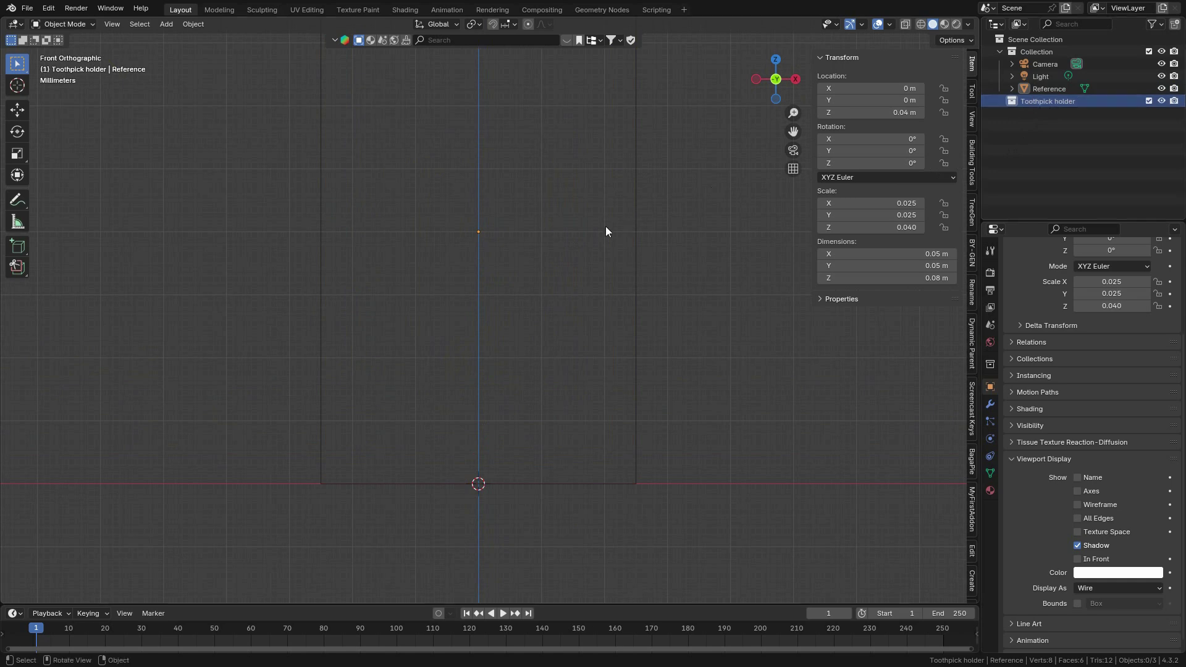
scroll(461, 232, down, 7)
scroll(455, 257, up, 5)
scroll(504, 253, up, 1)
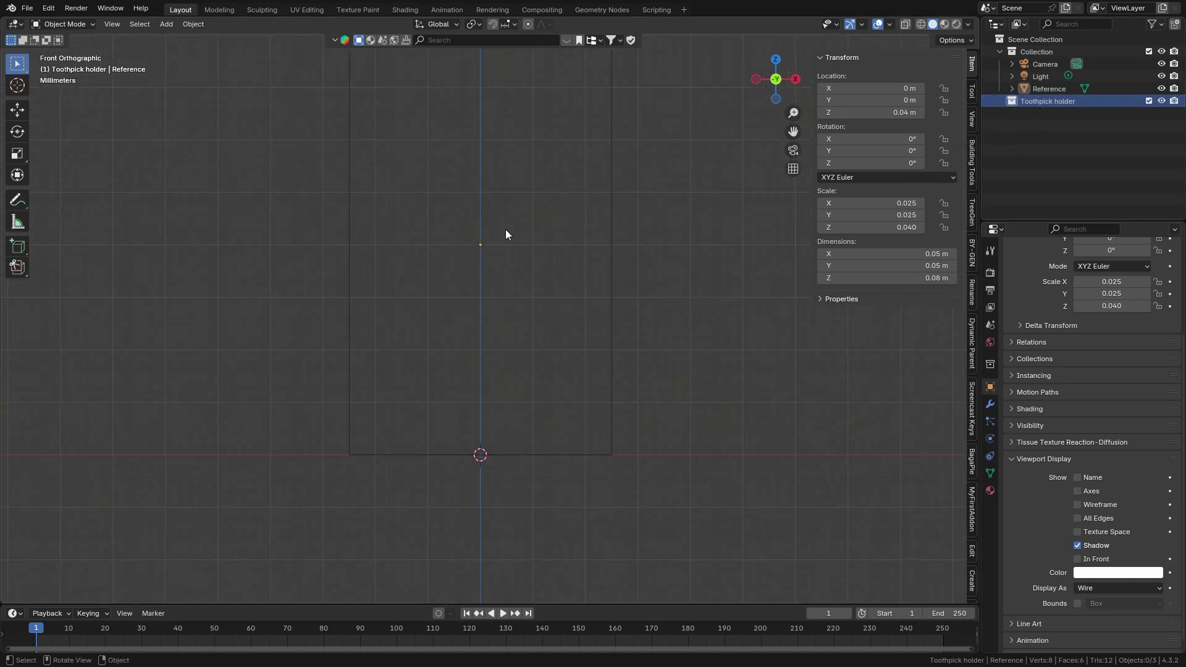
key(shift)
key(shift+a)
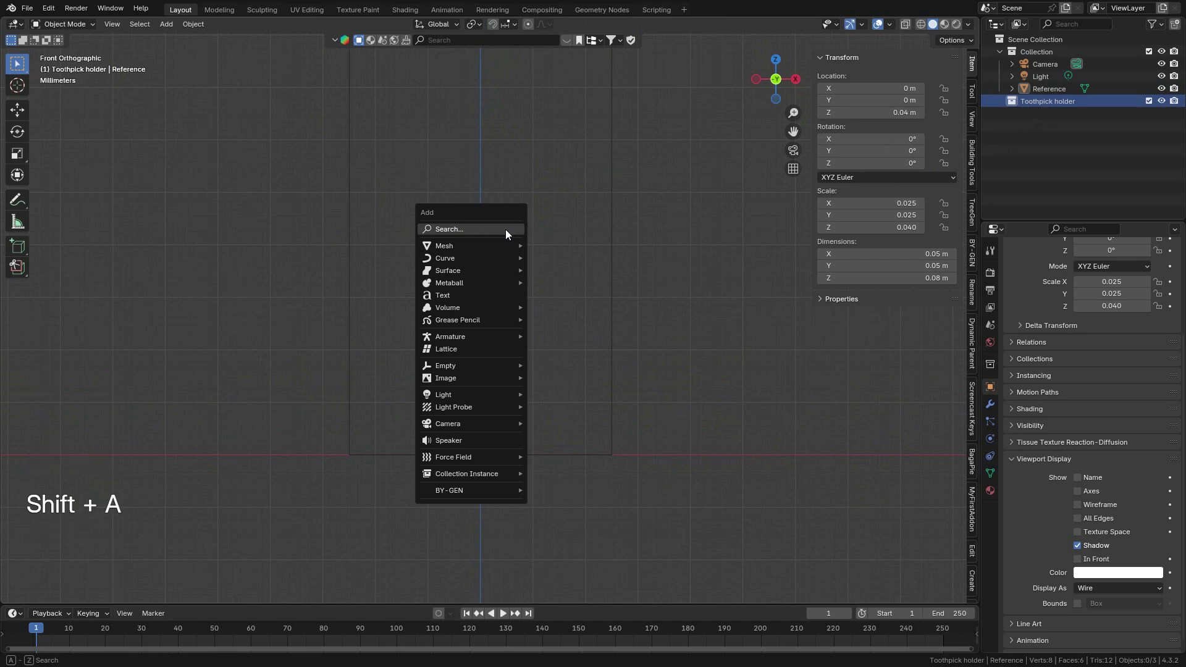
key(shift+a)
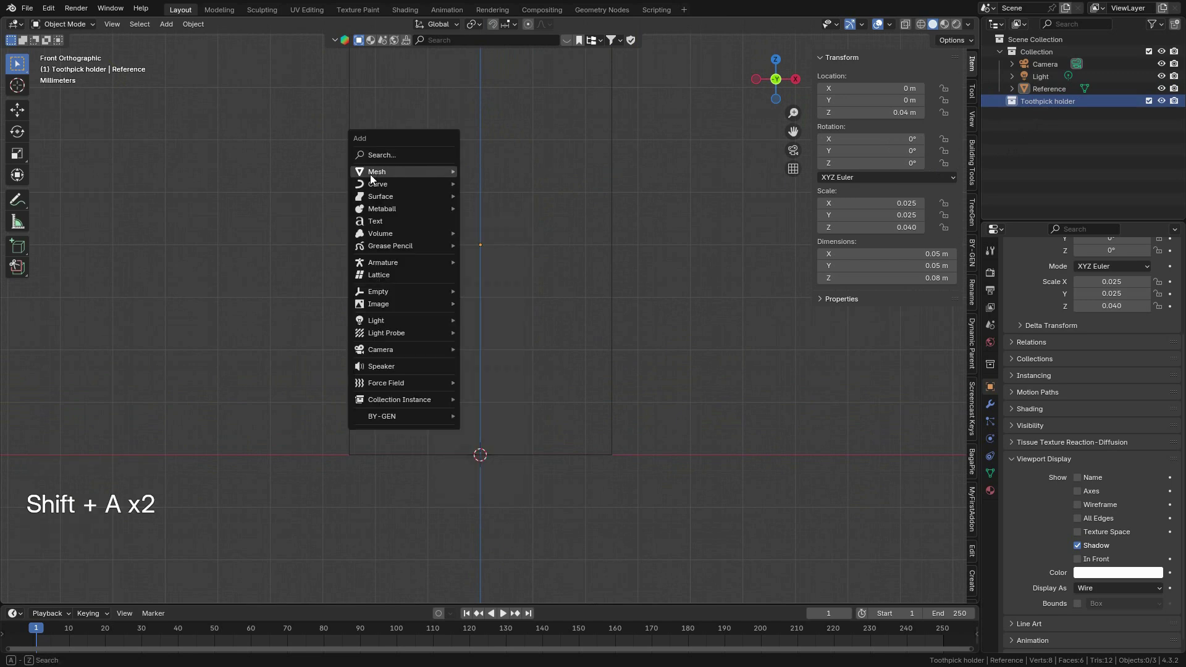
mouse_move(421, 171)
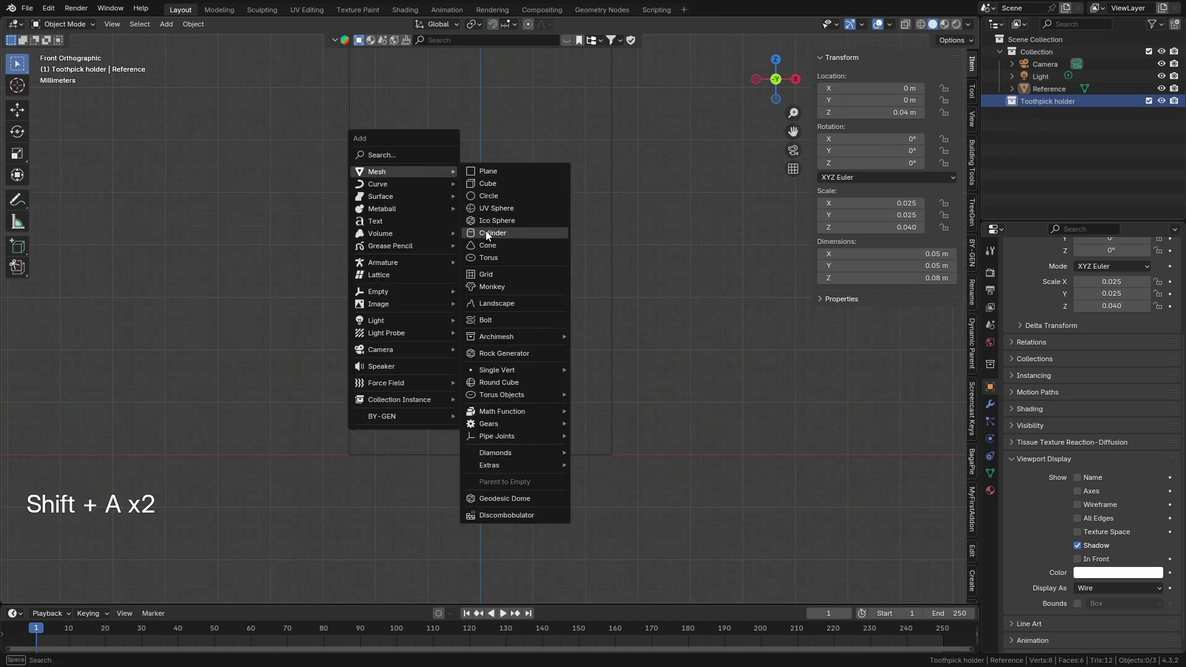
click(501, 232)
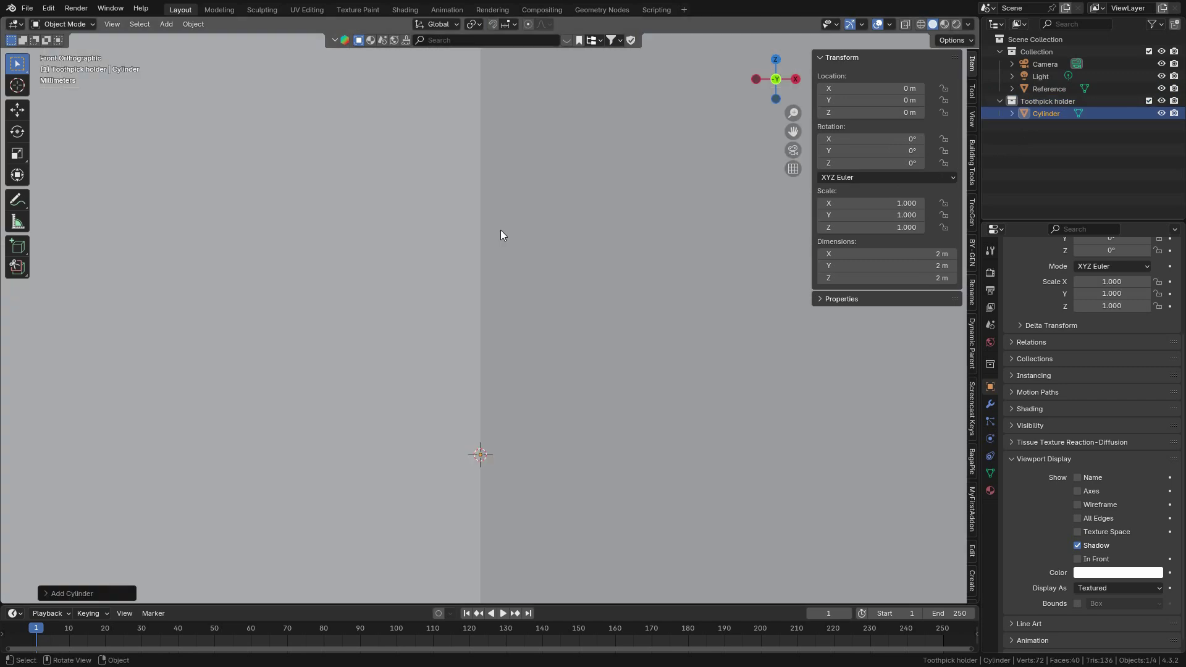
scroll(364, 443, down, 4)
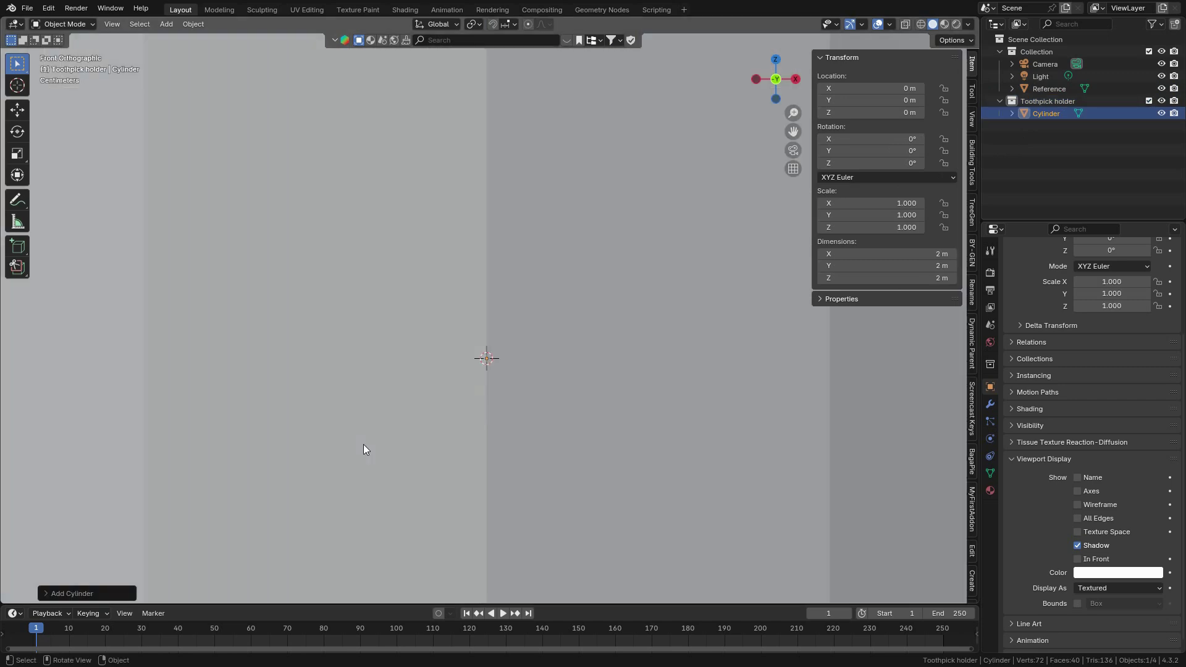
Step: Set the new cylinder's radius to 5 cm and its depth to 0.08 m
scroll(363, 443, up, 1)
scroll(363, 443, down, 4)
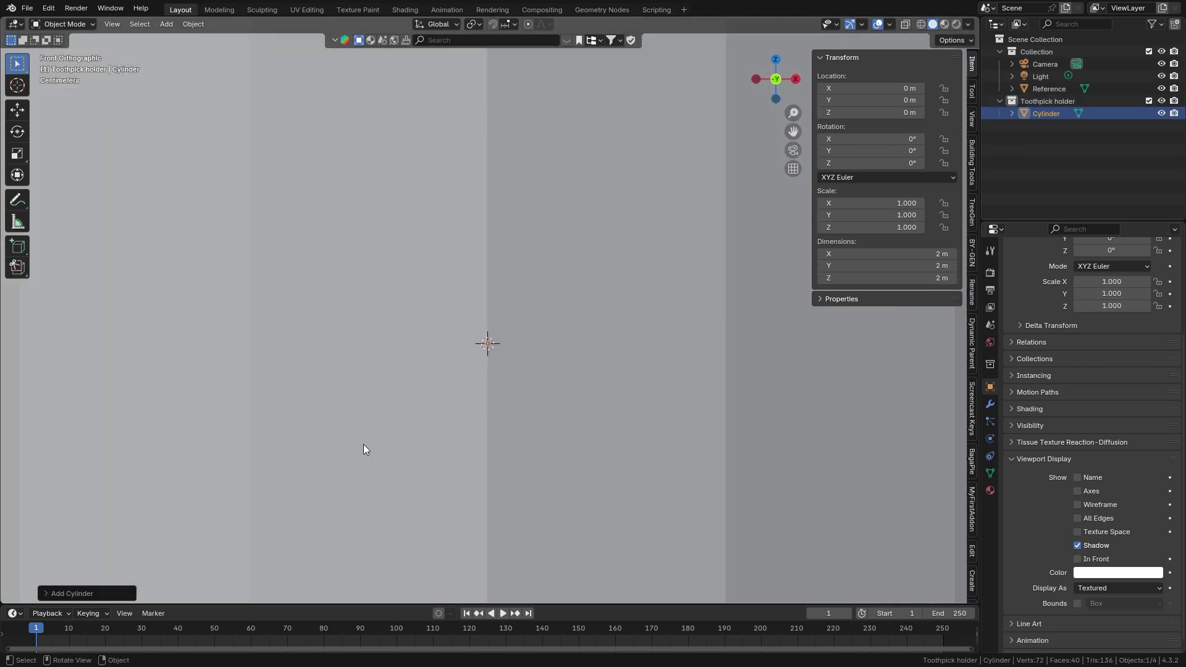
scroll(363, 443, up, 5)
click(57, 596)
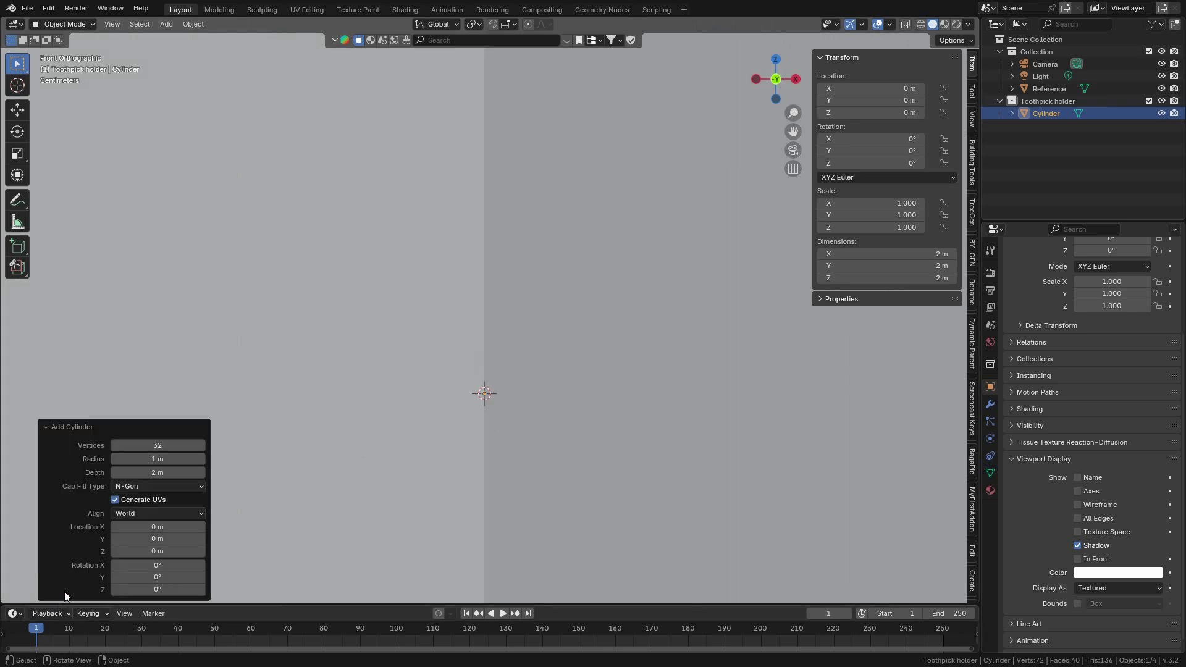
click(162, 459)
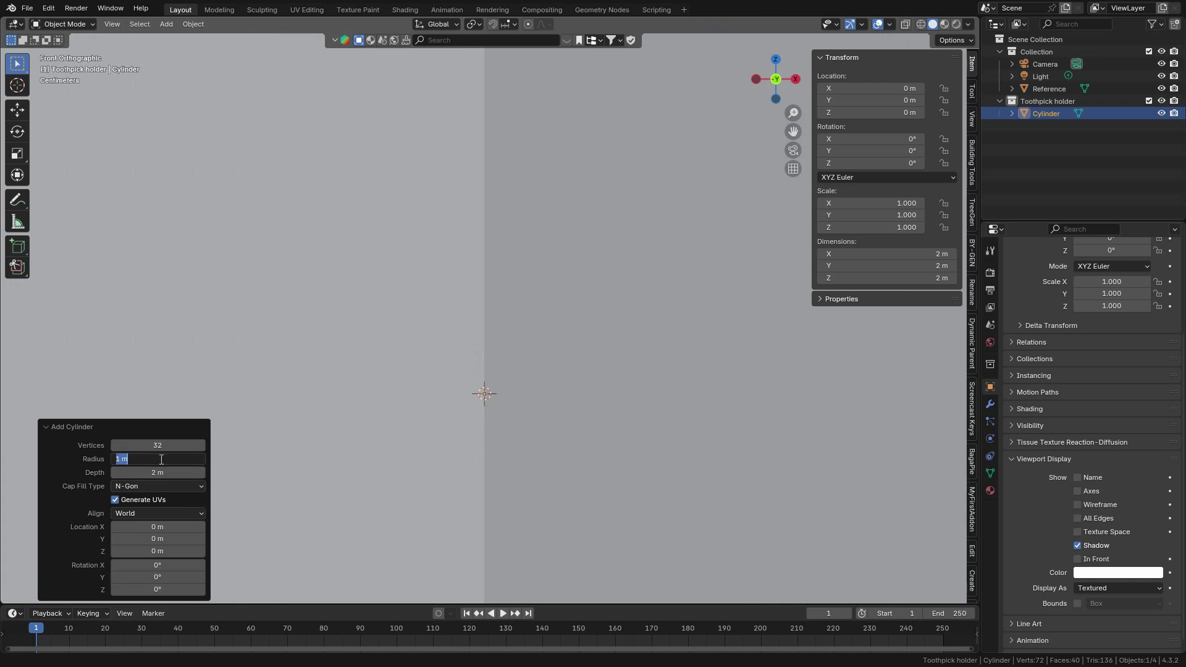
text(5cm)
key(Return)
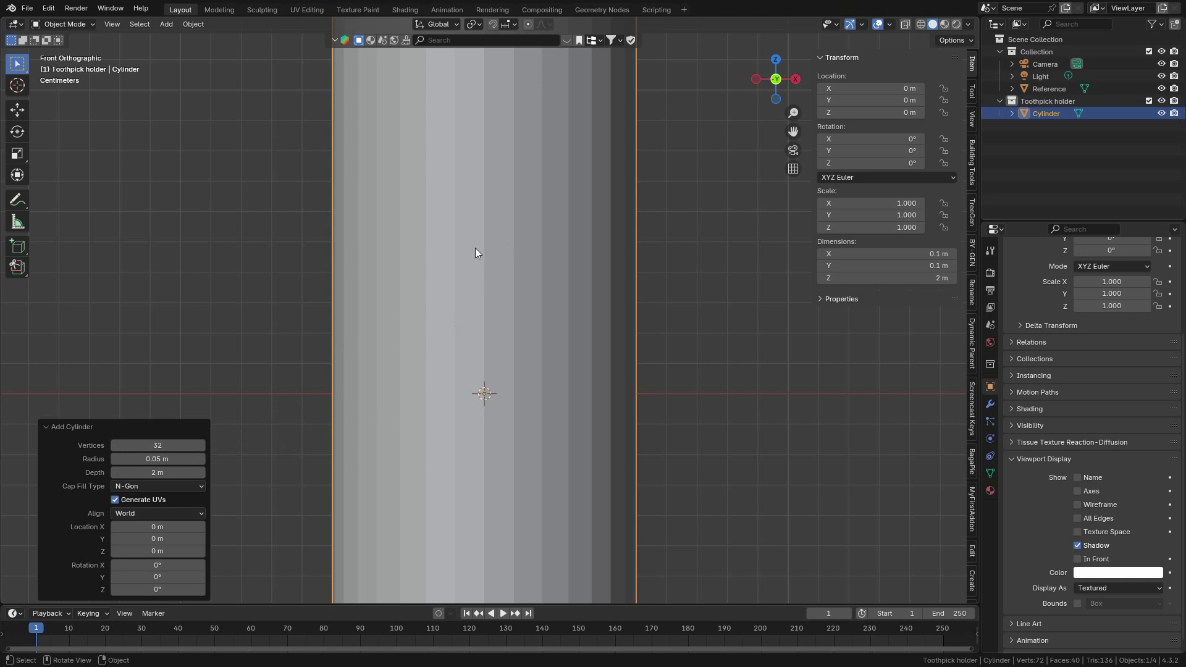
shift+drag(161, 472, 291, 422)
click(161, 469)
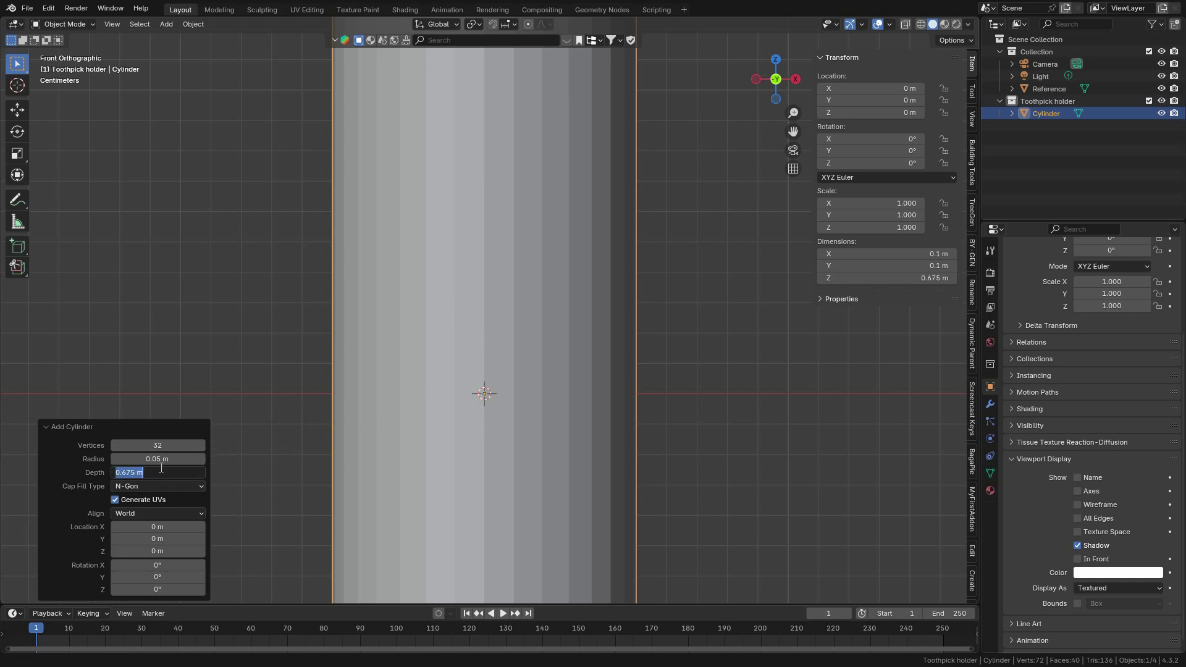
text(0.08)
key(Return)
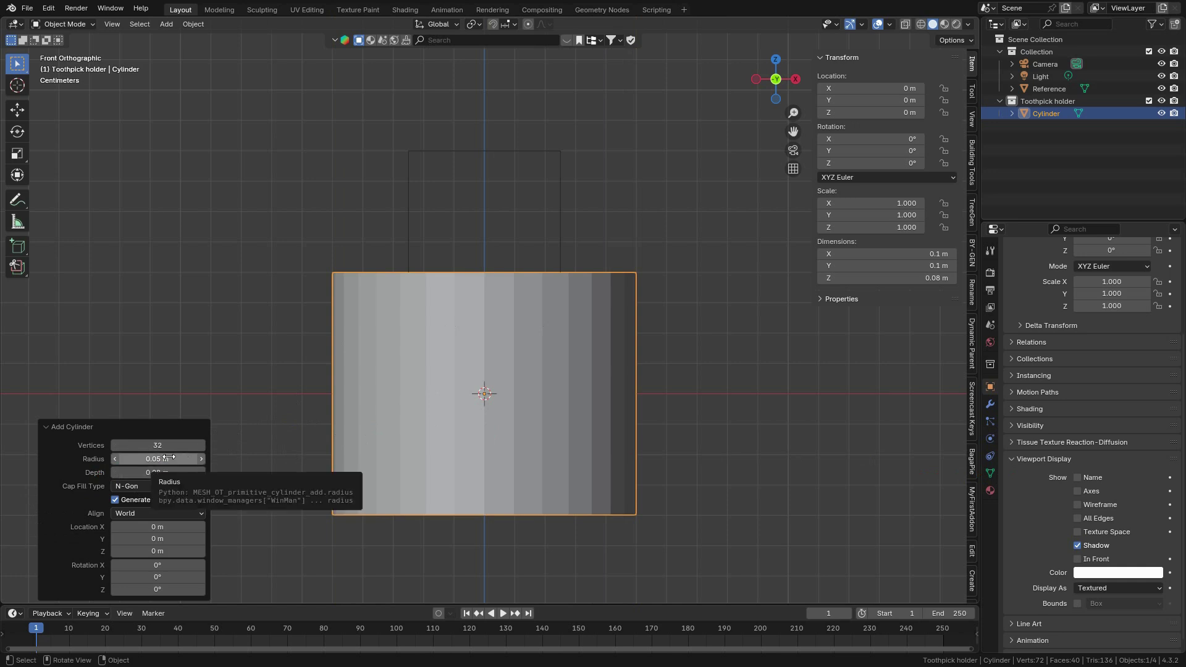
Step: Switch to wireframe shading and scale the cylinder to about 0.489 in X and Y only, fitting it within the reference box's width
click(924, 24)
scroll(698, 358, up, 2)
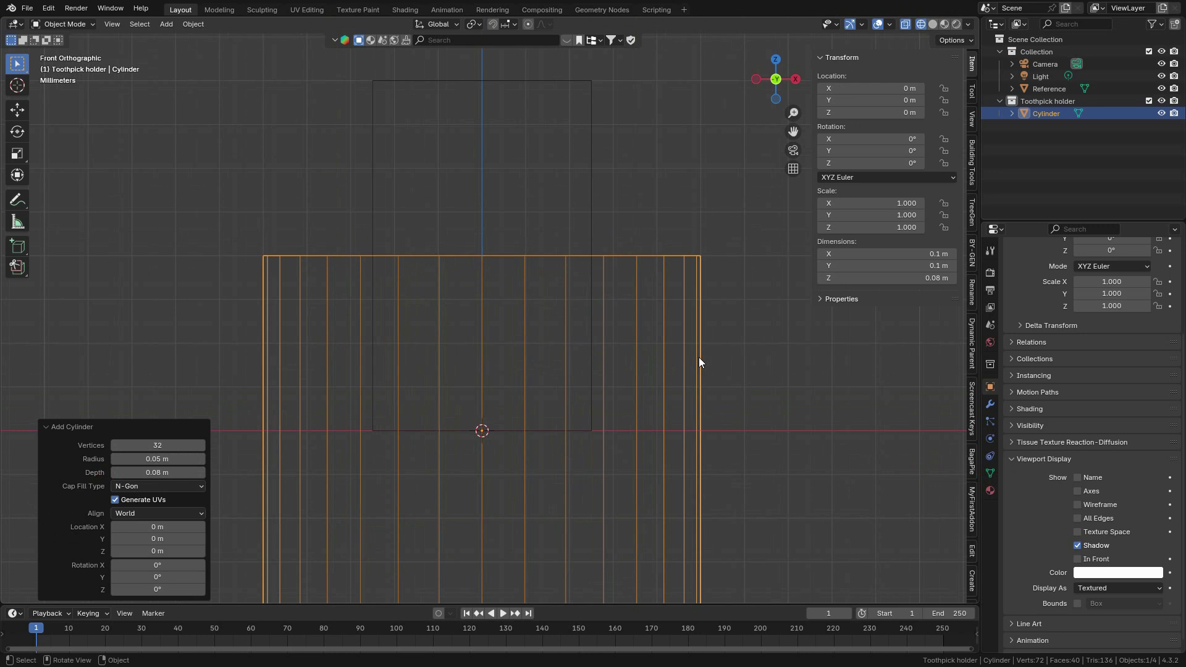
scroll(698, 358, down, 1)
click(73, 427)
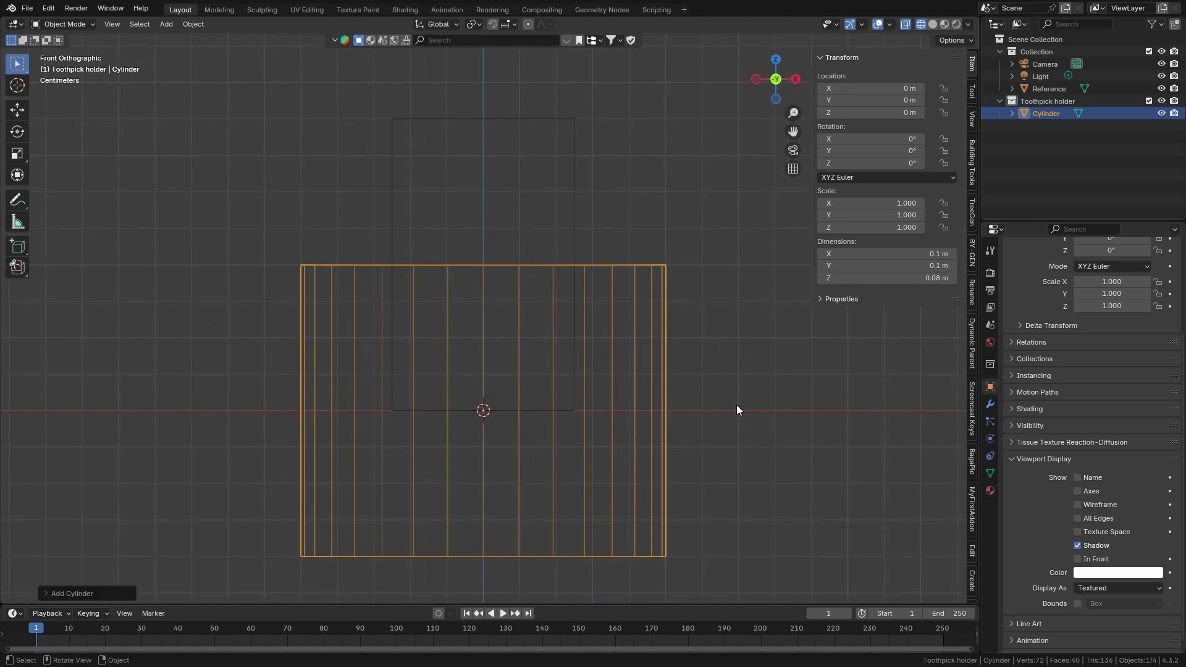
key(s)
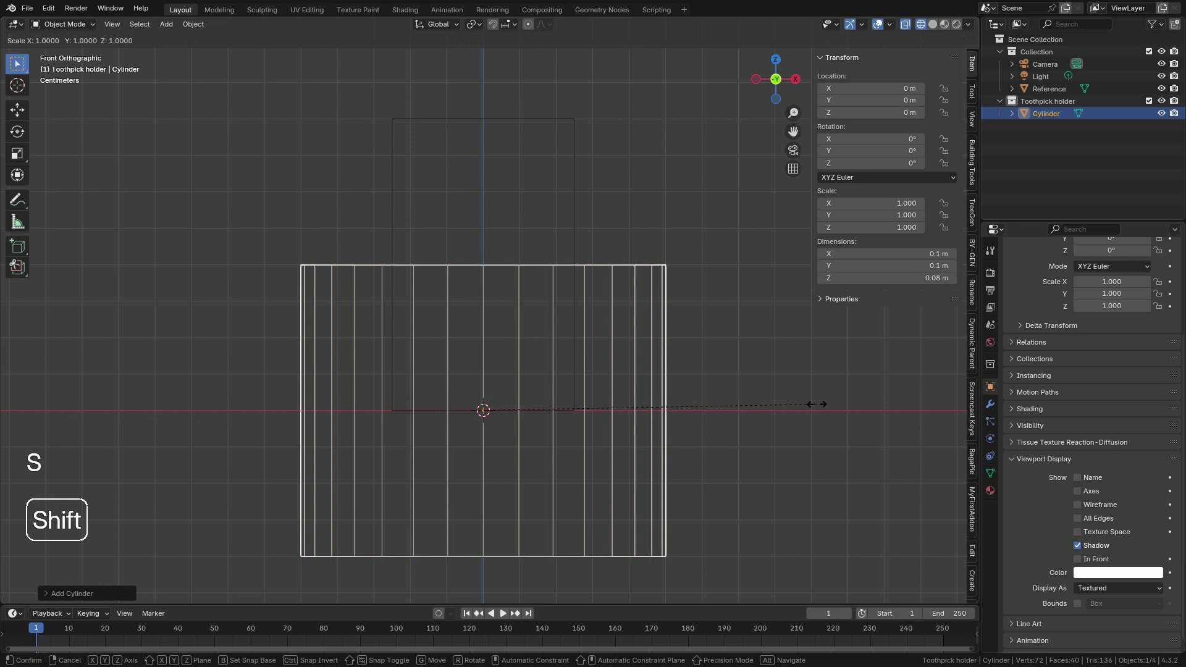
key(shift+z)
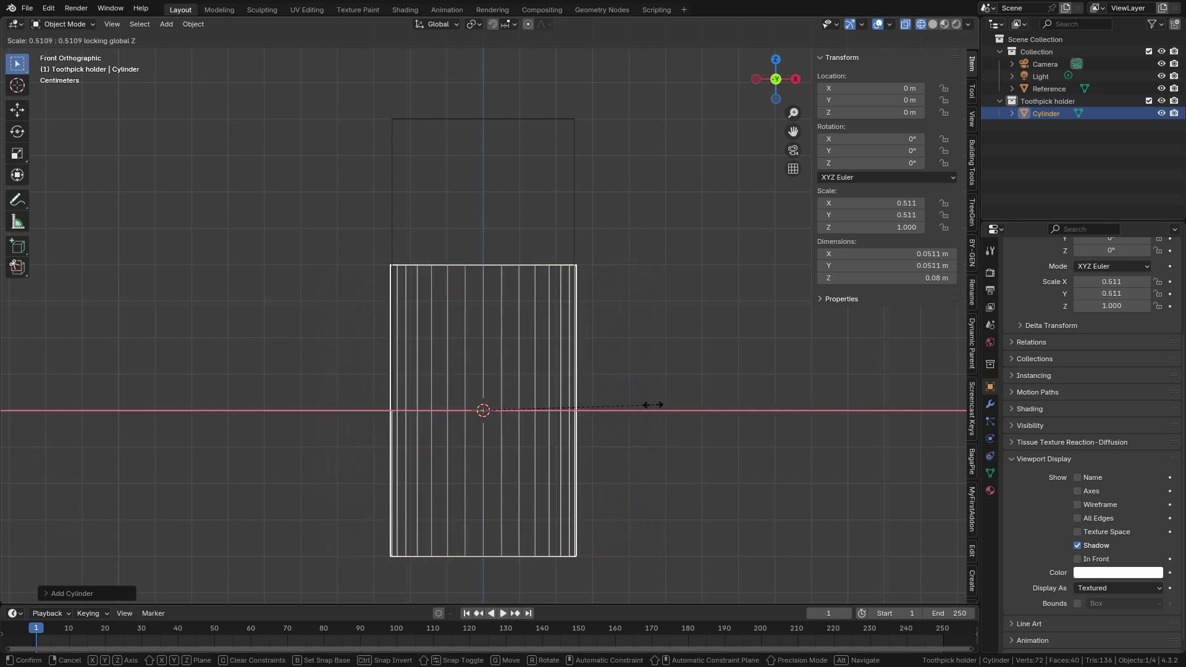
key(shift)
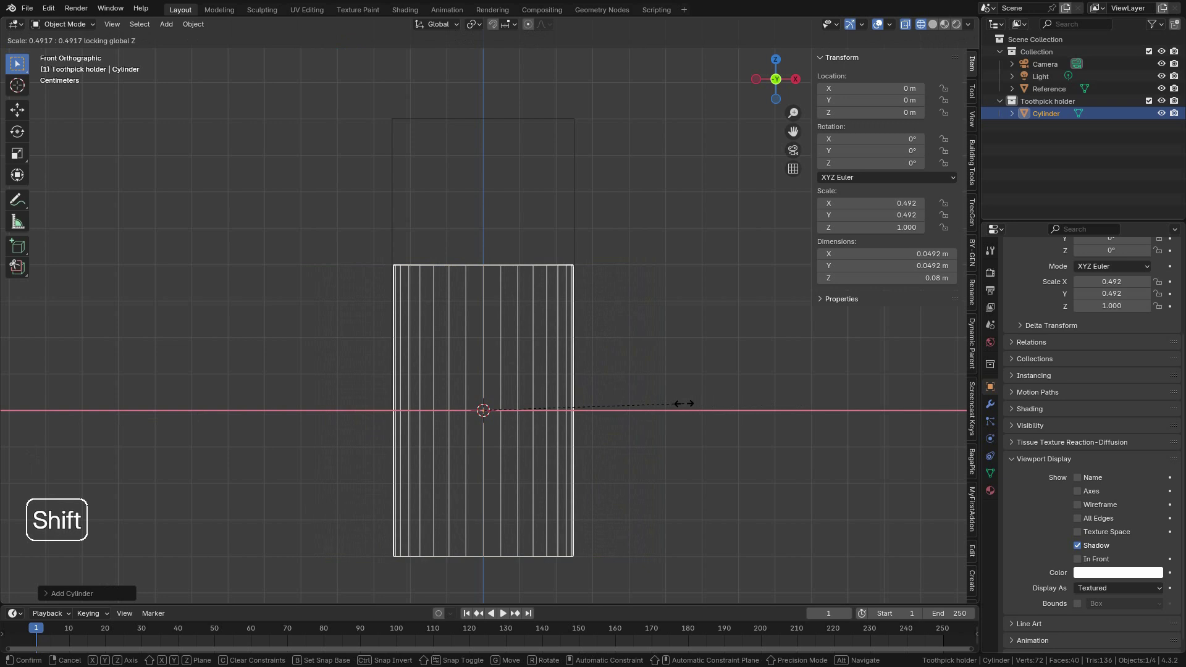
click(677, 403)
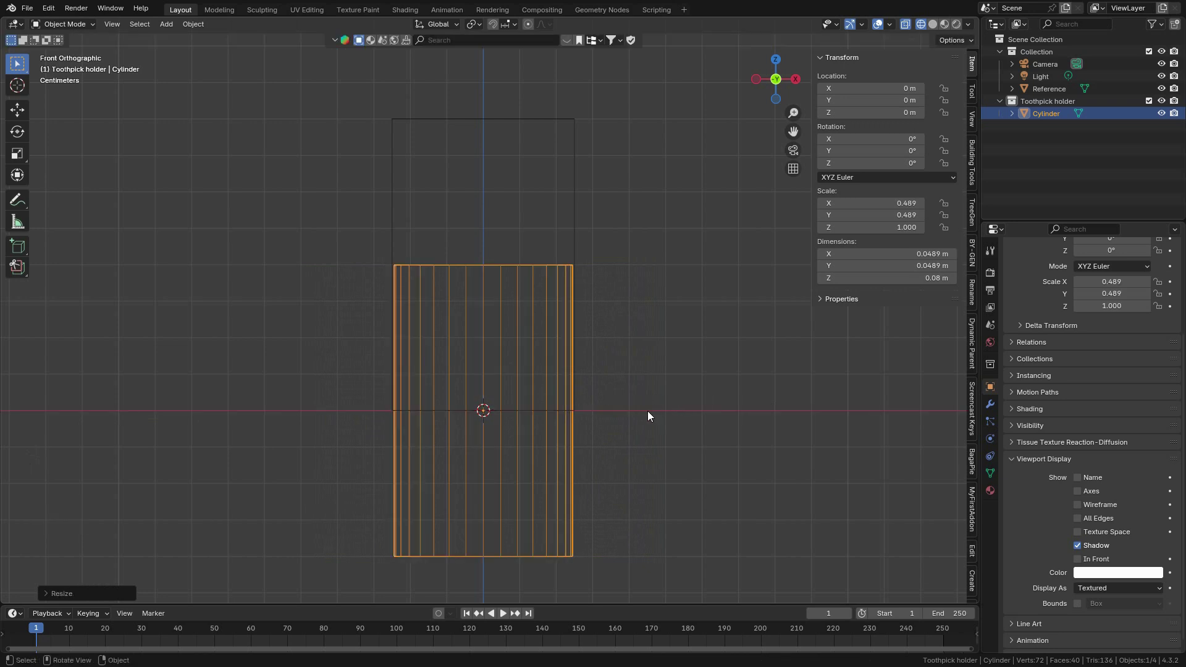
Step: Move the cylinder up about 0.04 m along Z so its base rests on the reference box's base line
key(g)
key(z)
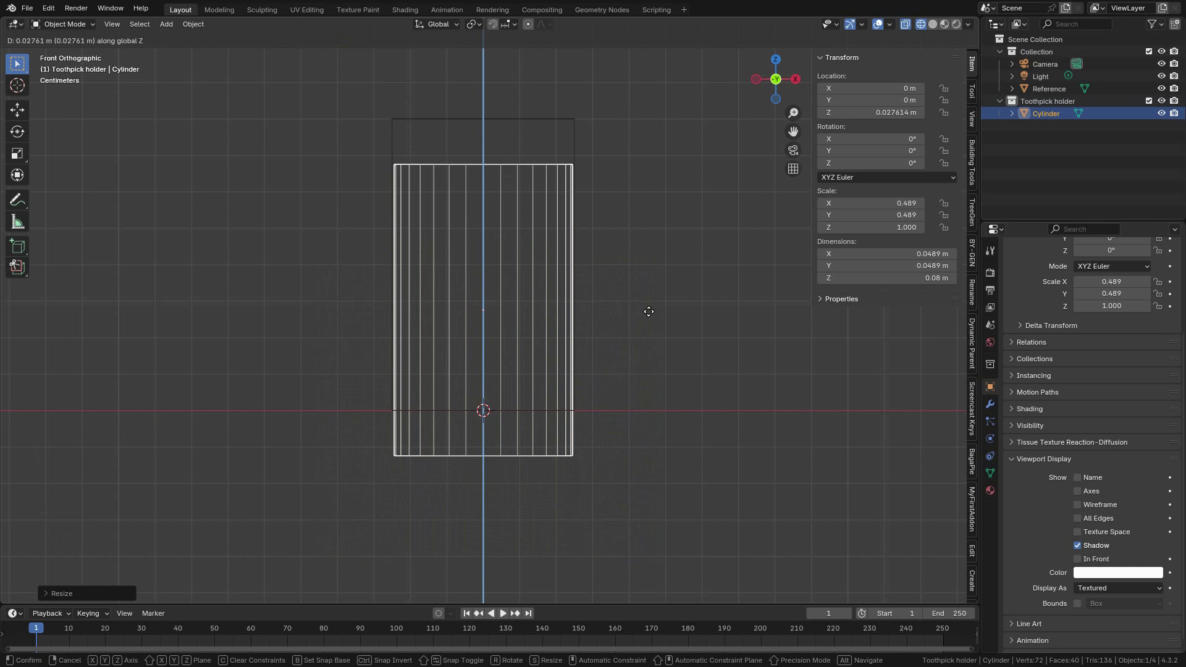
key(shift)
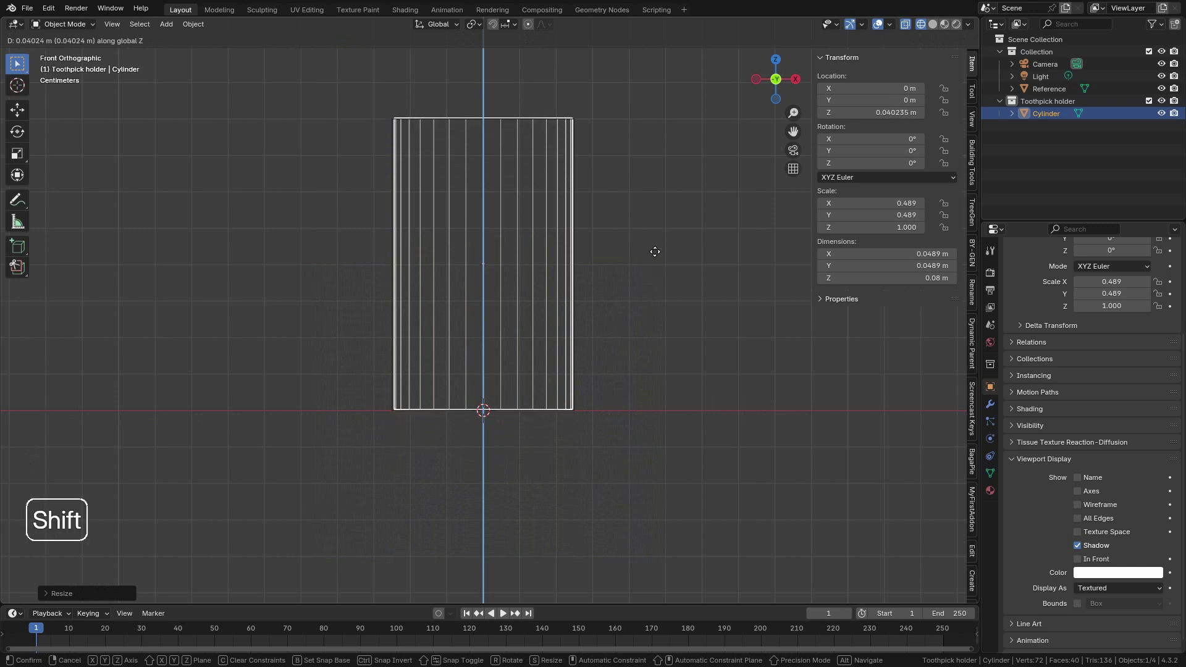
Step: Enter Edit Mode on the cylinder and select only its top ring of vertices
shift+middle_drag(636, 256, 625, 365)
scroll(648, 368, up, 1)
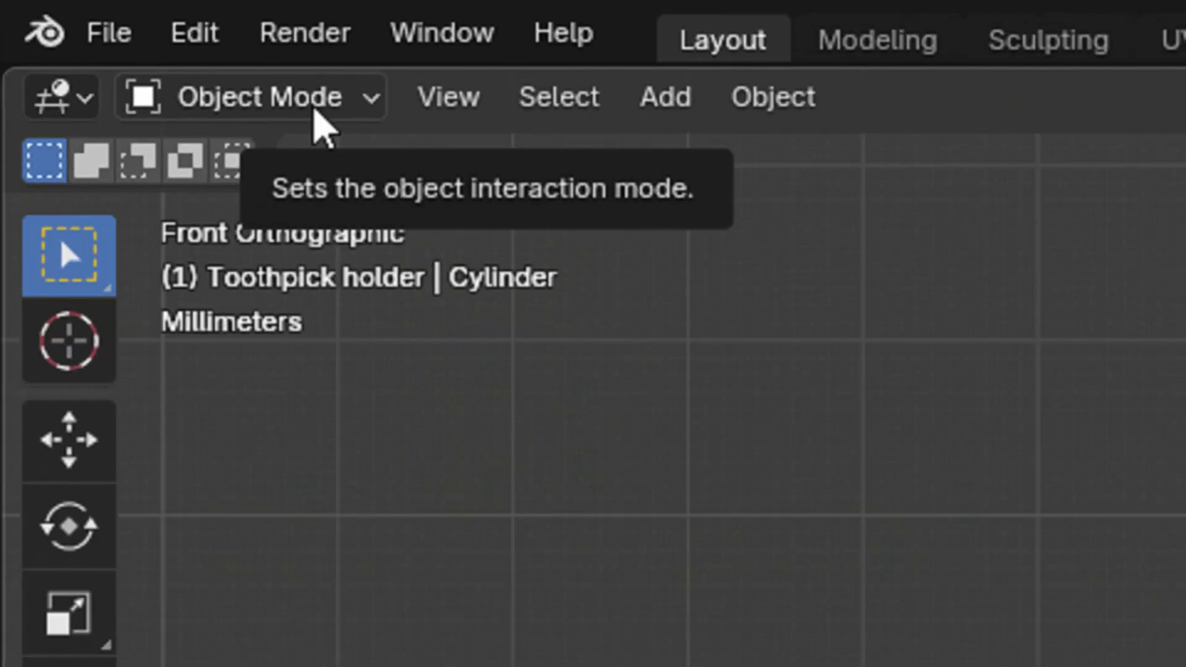
click(315, 111)
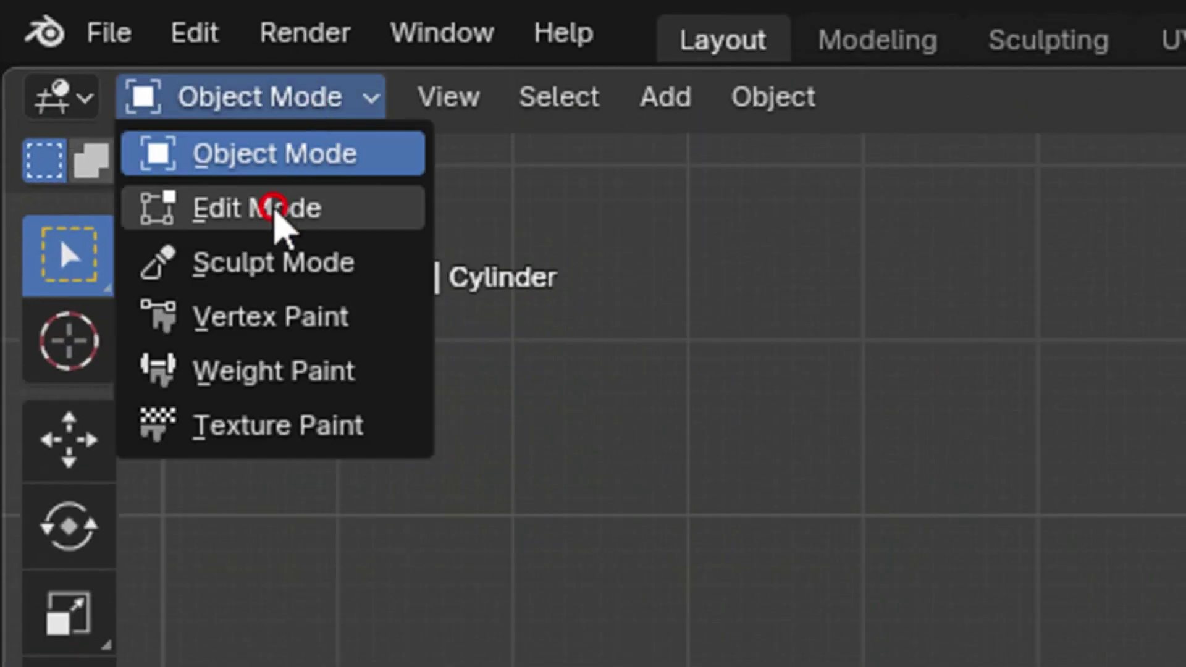
click(275, 212)
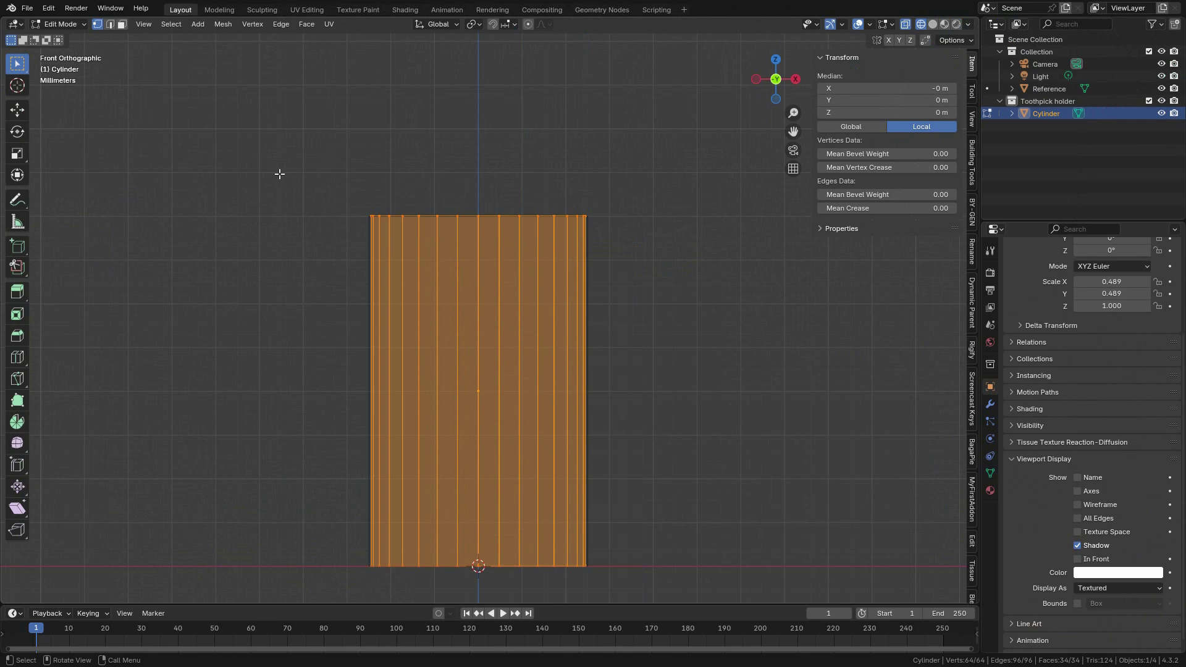
drag(436, 276, 1118, 410)
drag(697, 257, 697, 257)
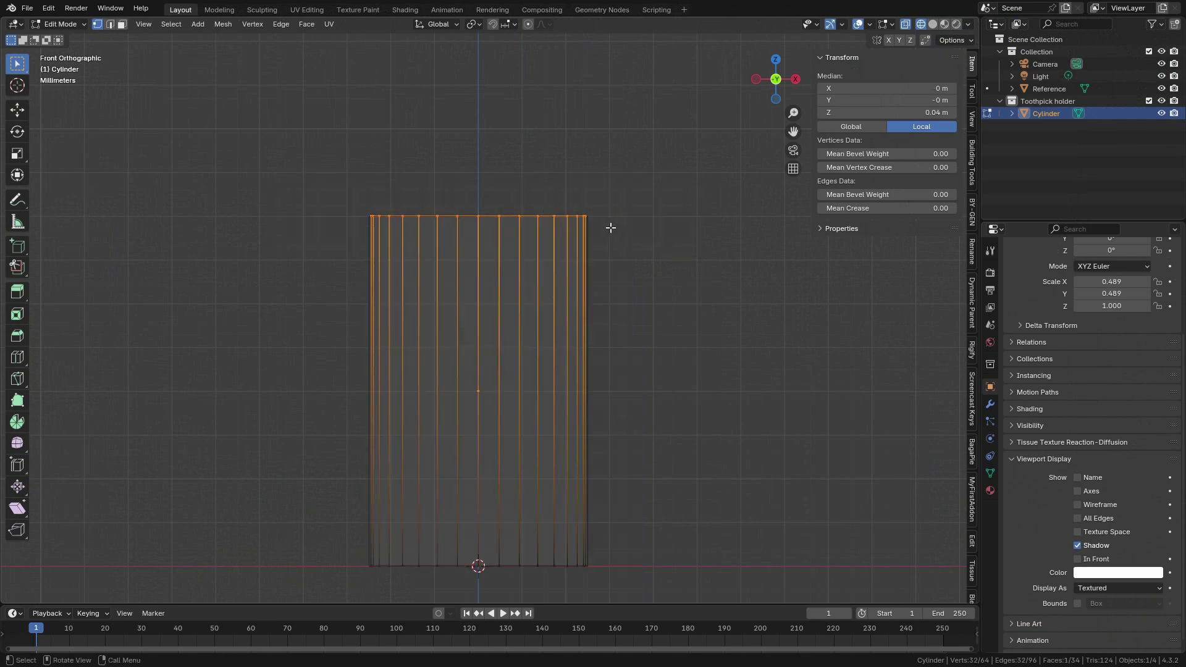
key(g)
right_click(609, 228)
drag(293, 147, 733, 286)
drag(234, 125, 700, 274)
key(g)
key(x)
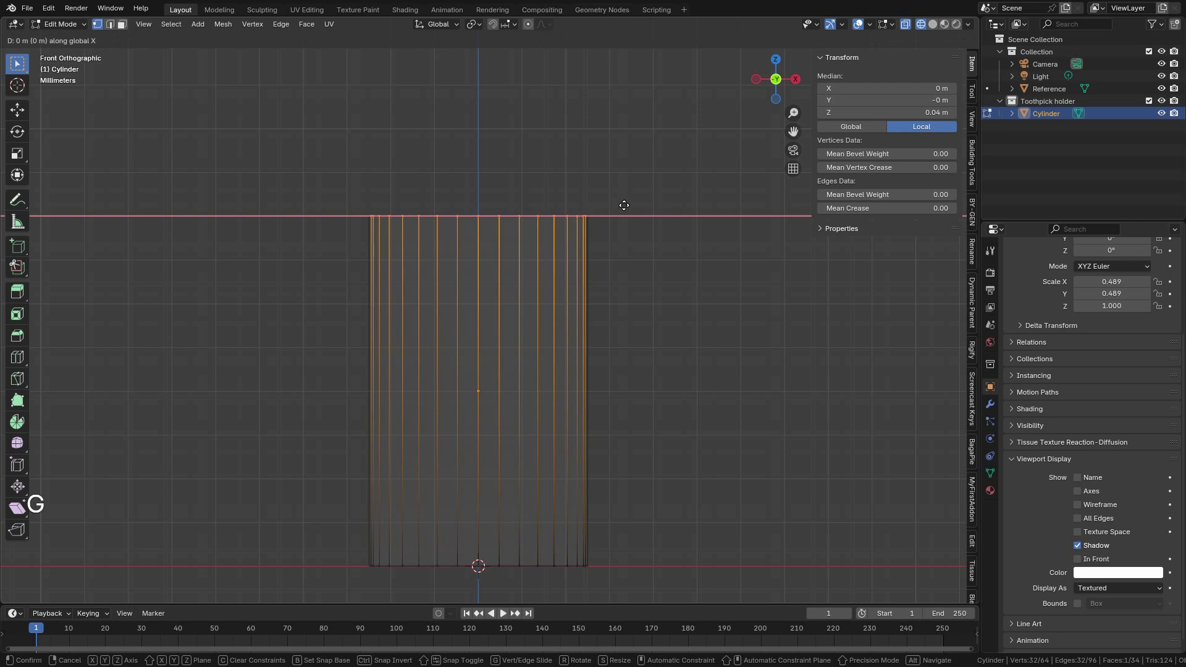
key(z)
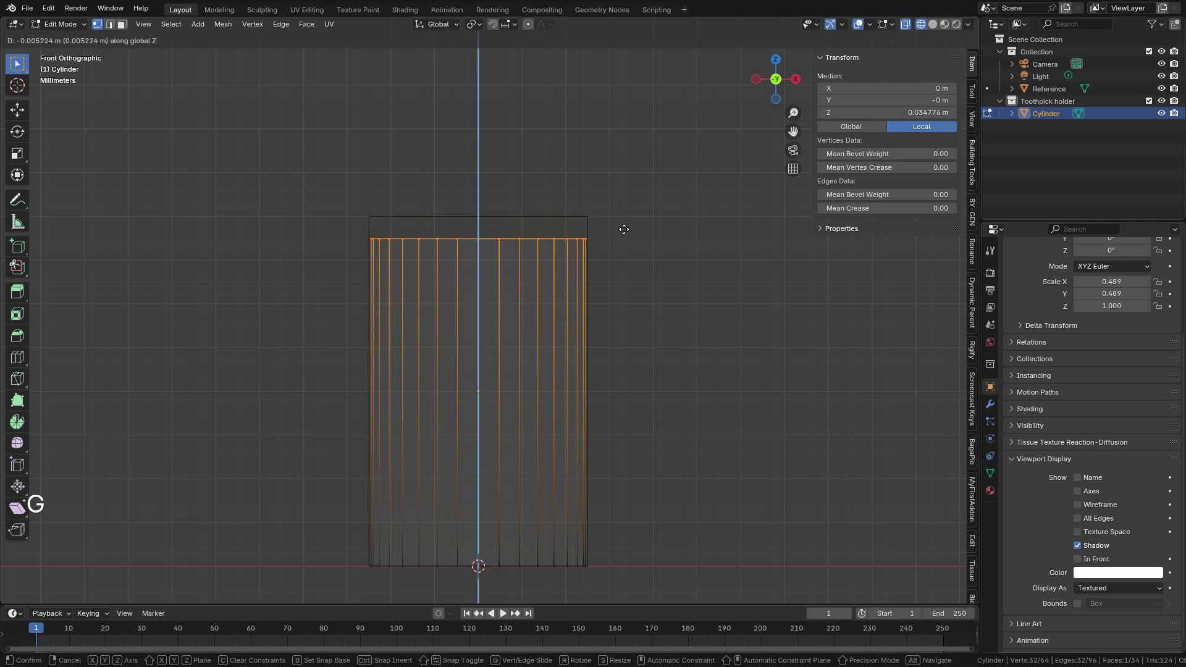
key(Escape)
Step: Lower the cylinder's top ring of vertices by 0.021 m along Z, snapping to the grid increments
key(g)
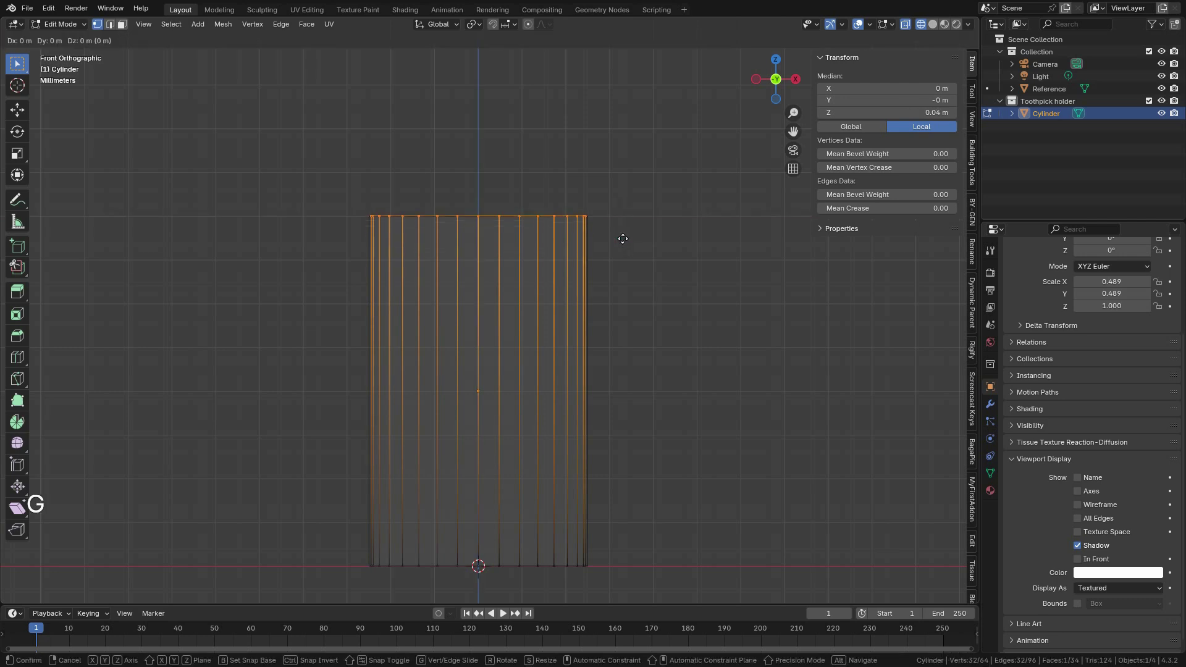
key(z)
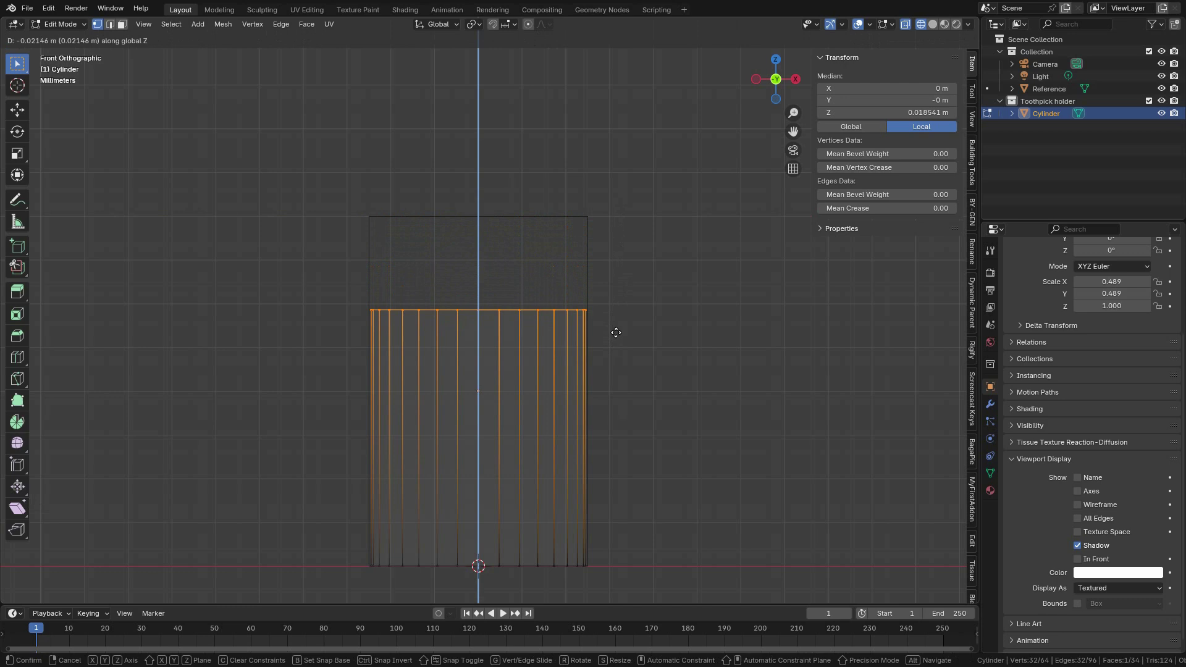
key(ctrl)
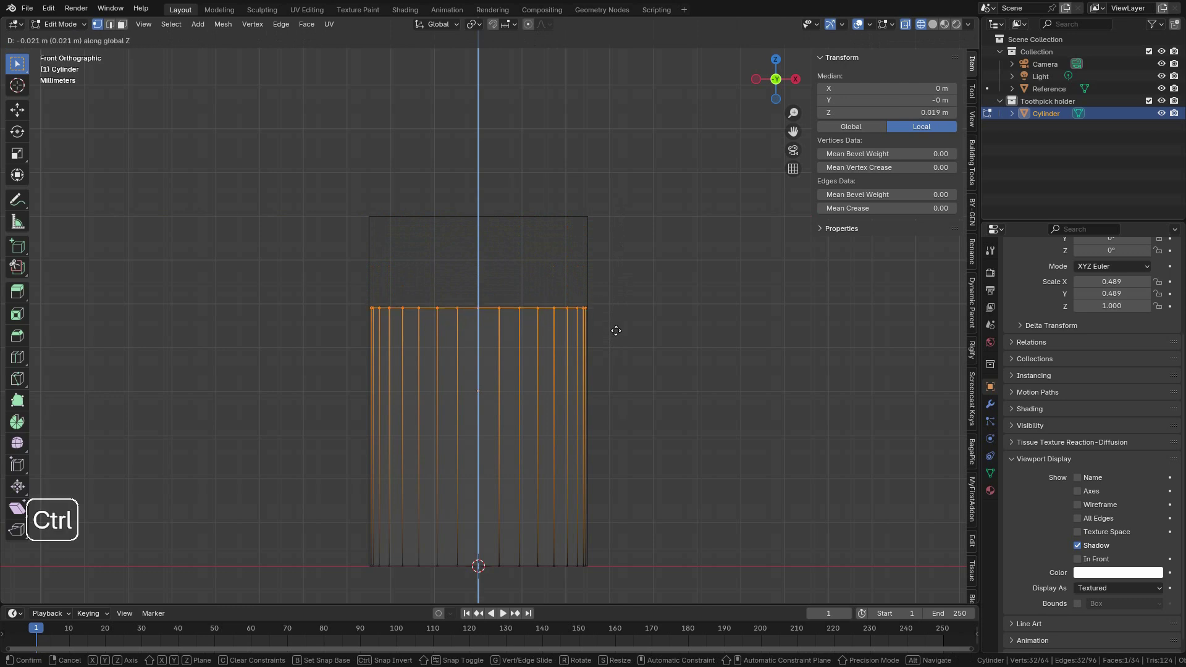
click(615, 330)
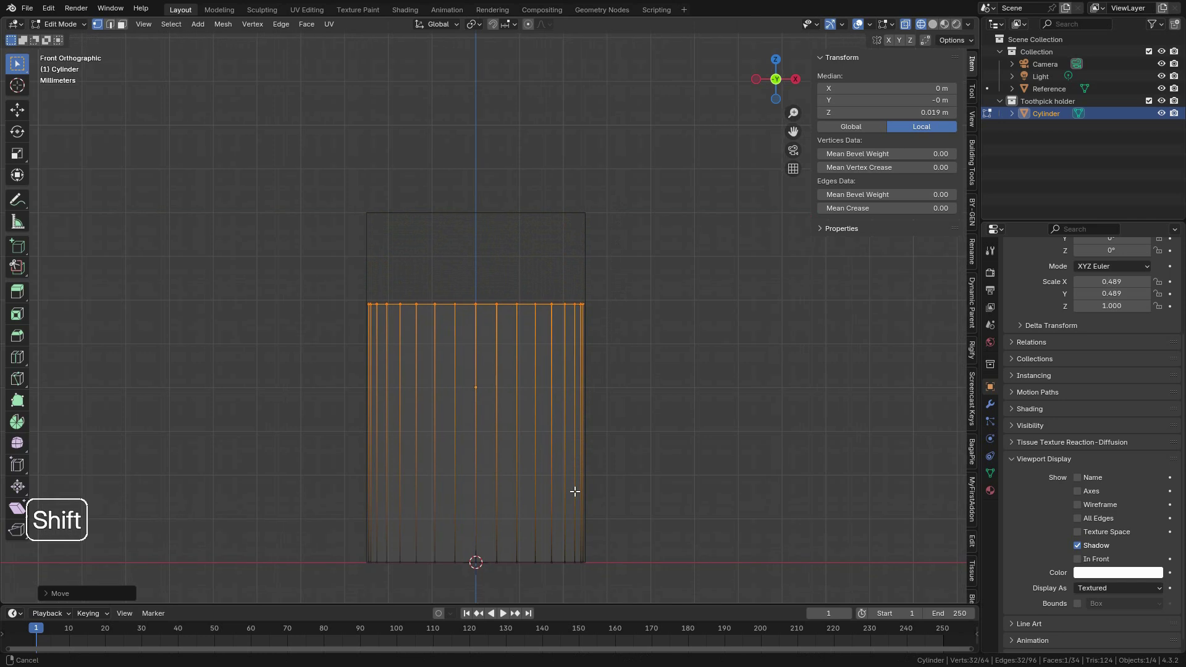
Step: Add one horizontal loop cut around the cylinder and slide it down to a local Z of about -0.024 m
shift+middle_drag(572, 490, 559, 357)
scroll(558, 358, up, 2)
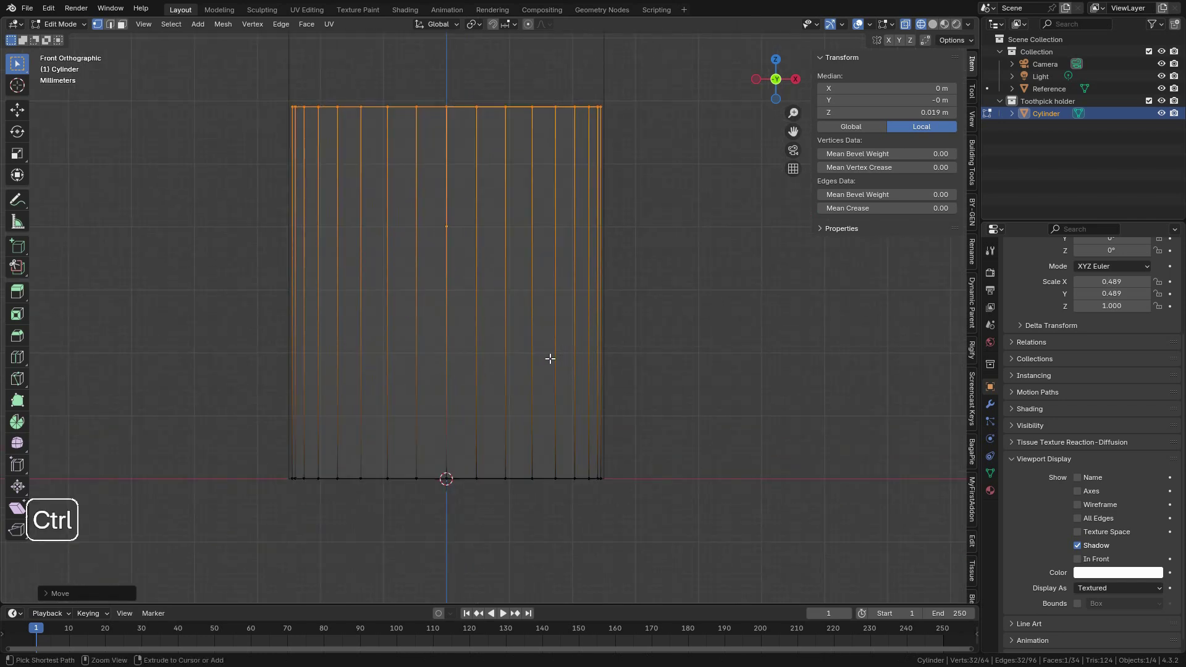
key(ctrl+r)
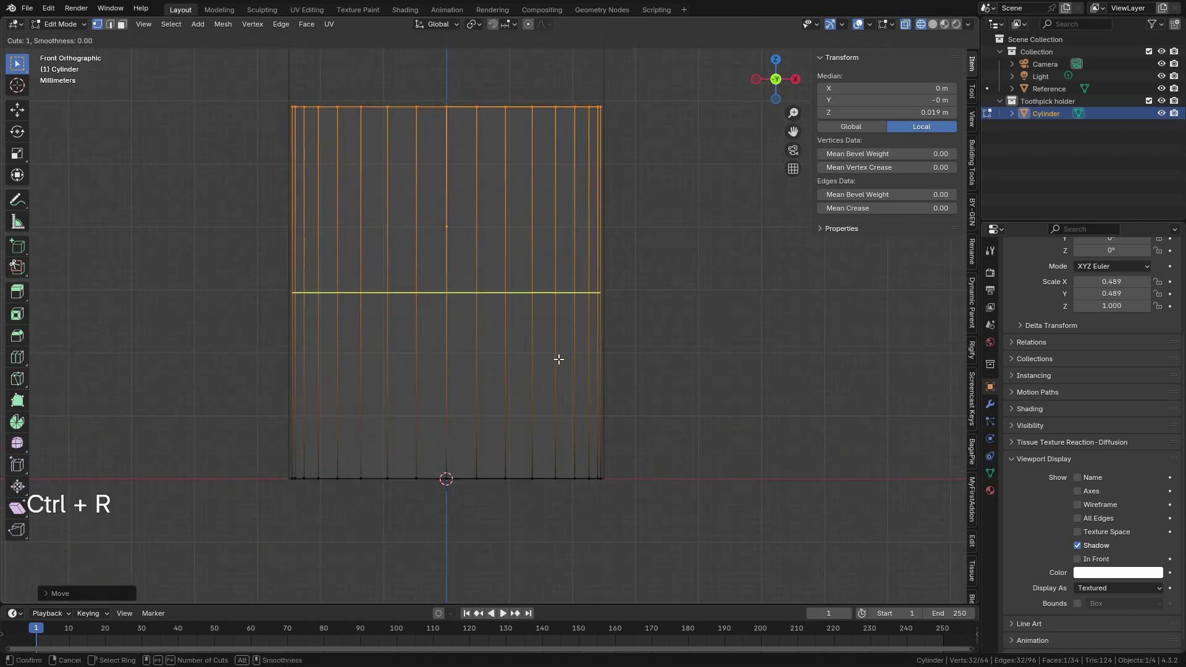
click(582, 296)
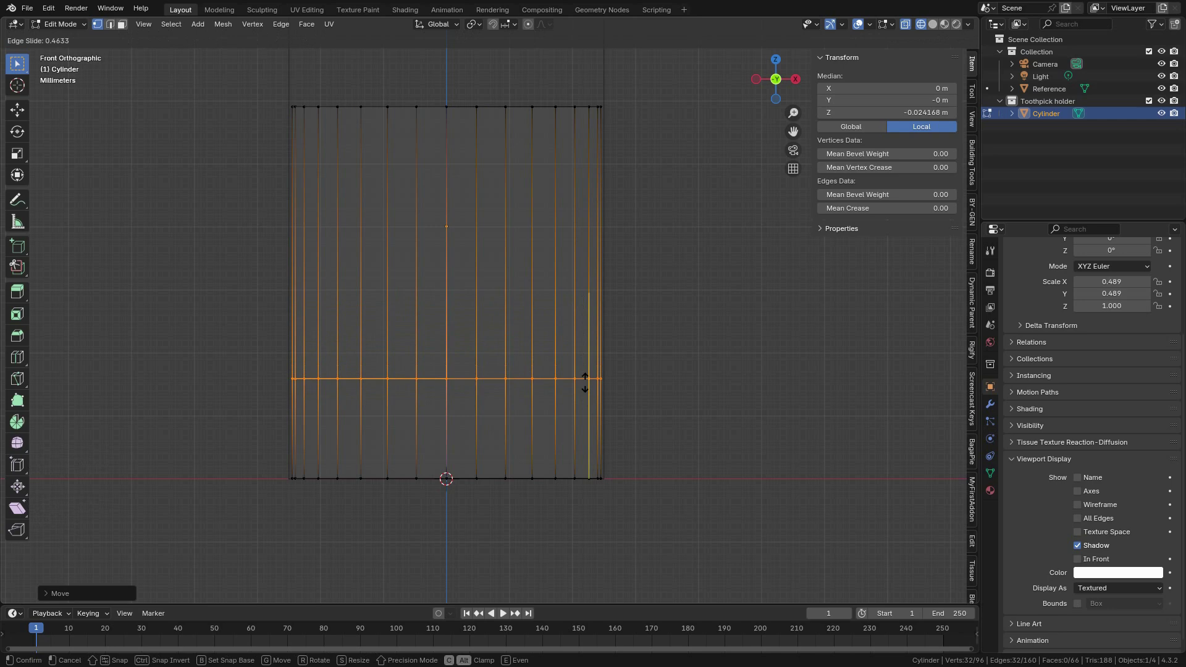
click(585, 379)
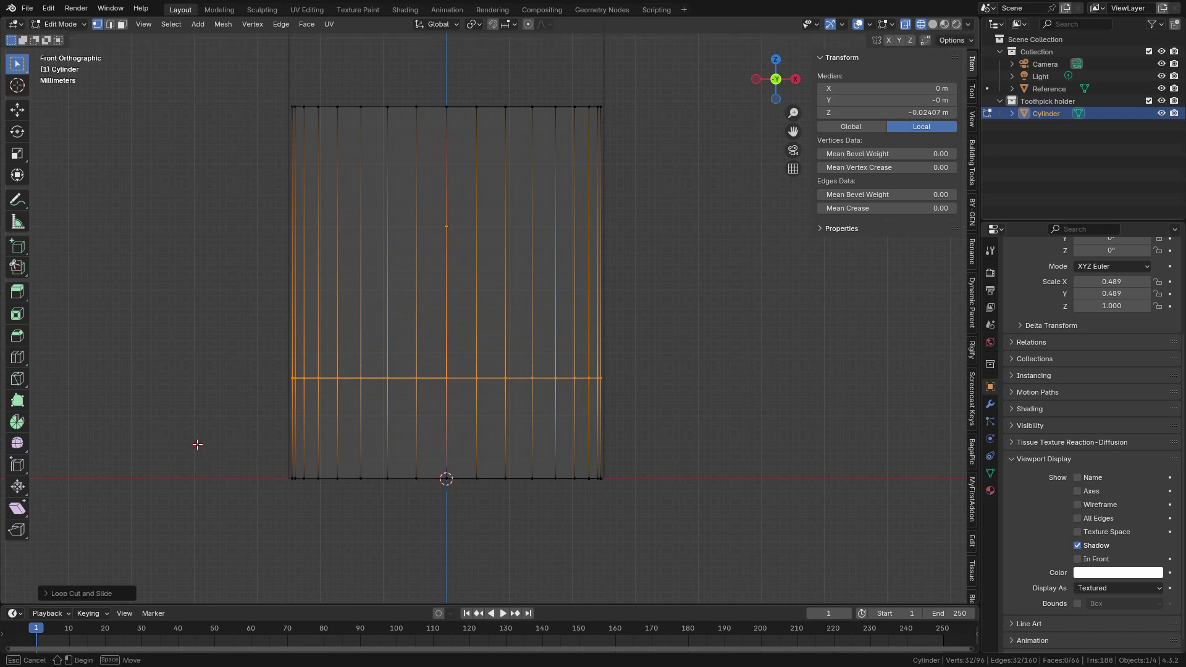
Step: Select the cylinder's bottom ring of vertices and scale it inward slightly to taper the lower section
drag(196, 441, 661, 519)
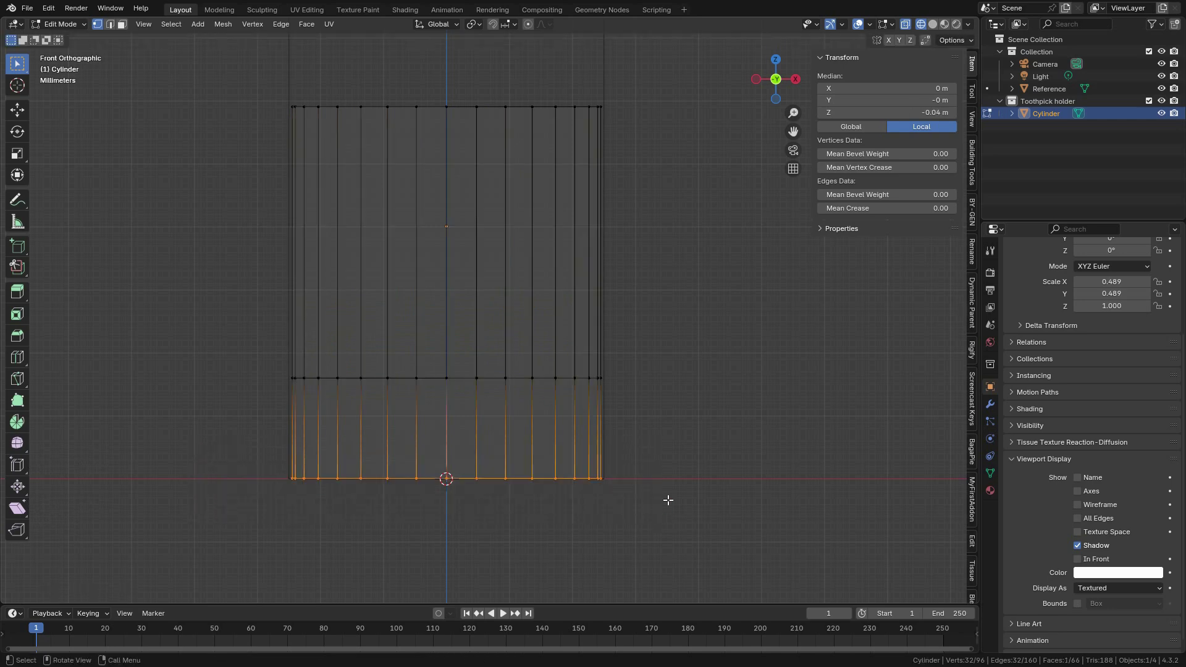
key(s)
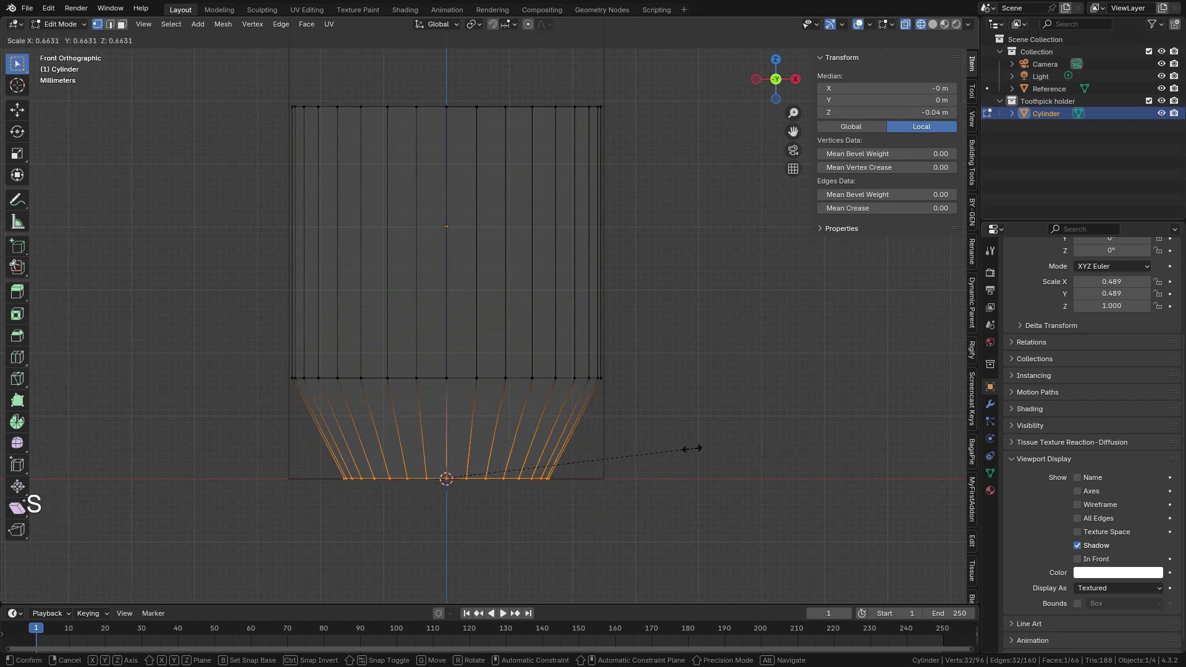
key(shift)
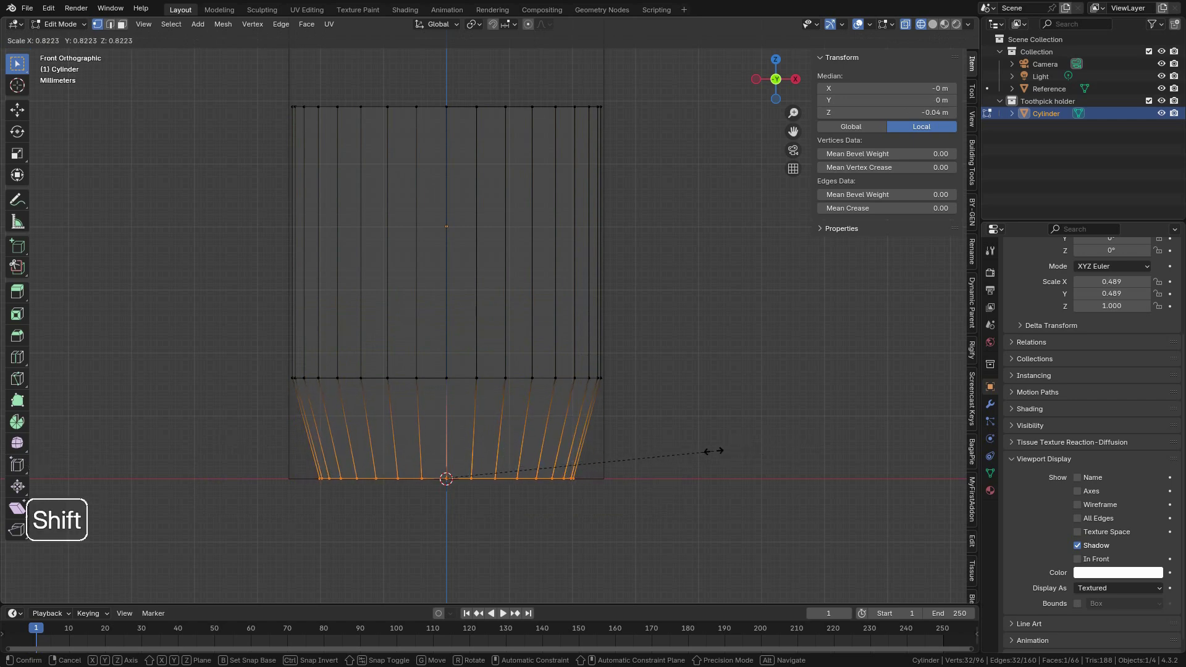
click(868, 455)
Step: Switch to solid shading and face selection, and select the cylinder's top face
scroll(645, 364, down, 3)
shift+middle_drag(488, 315, 503, 370)
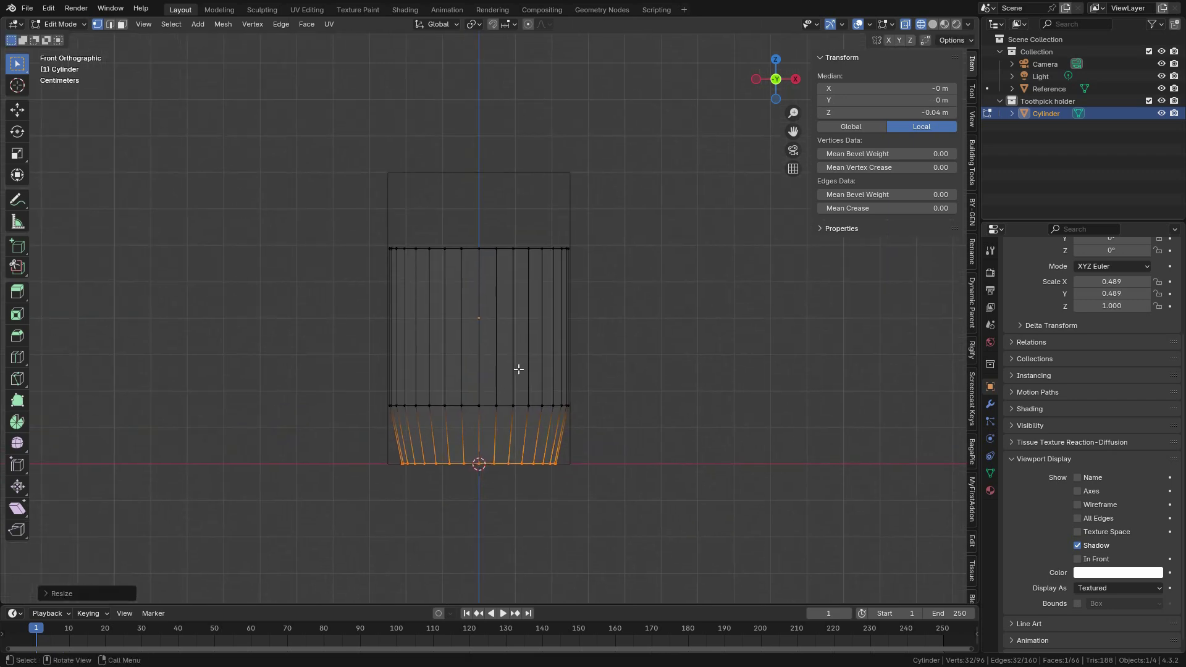
scroll(416, 245, up, 3)
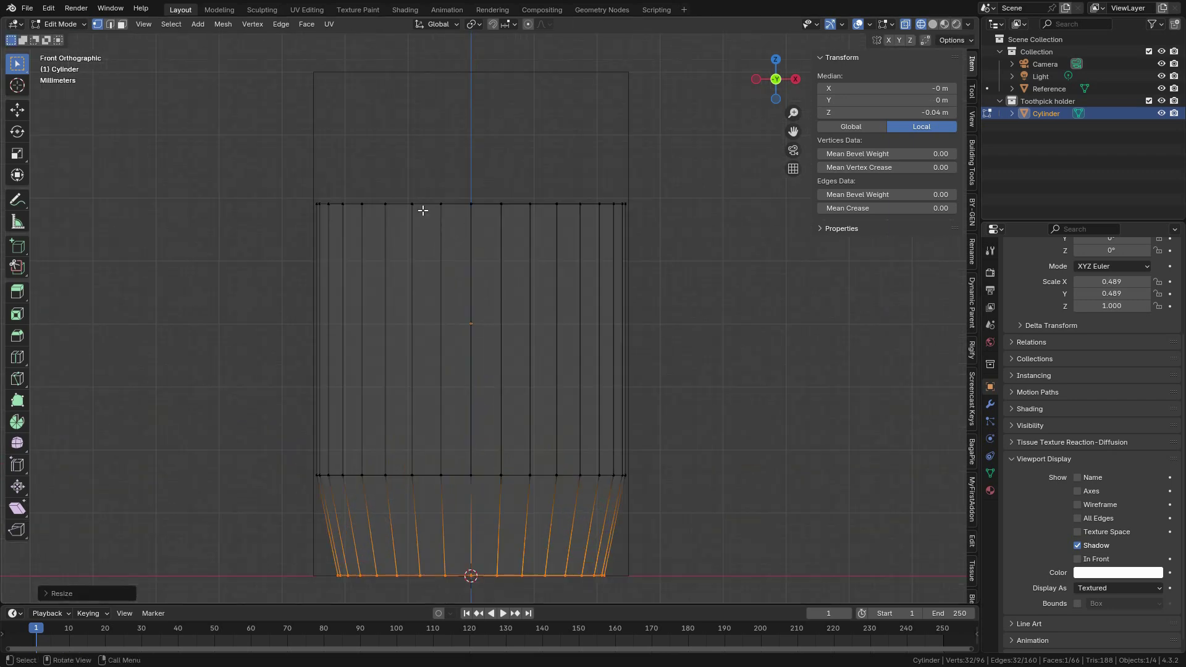
click(934, 24)
mouse_move(593, 142)
middle_down()
mouse_move(562, 180)
mouse_move(614, 183)
middle_up()
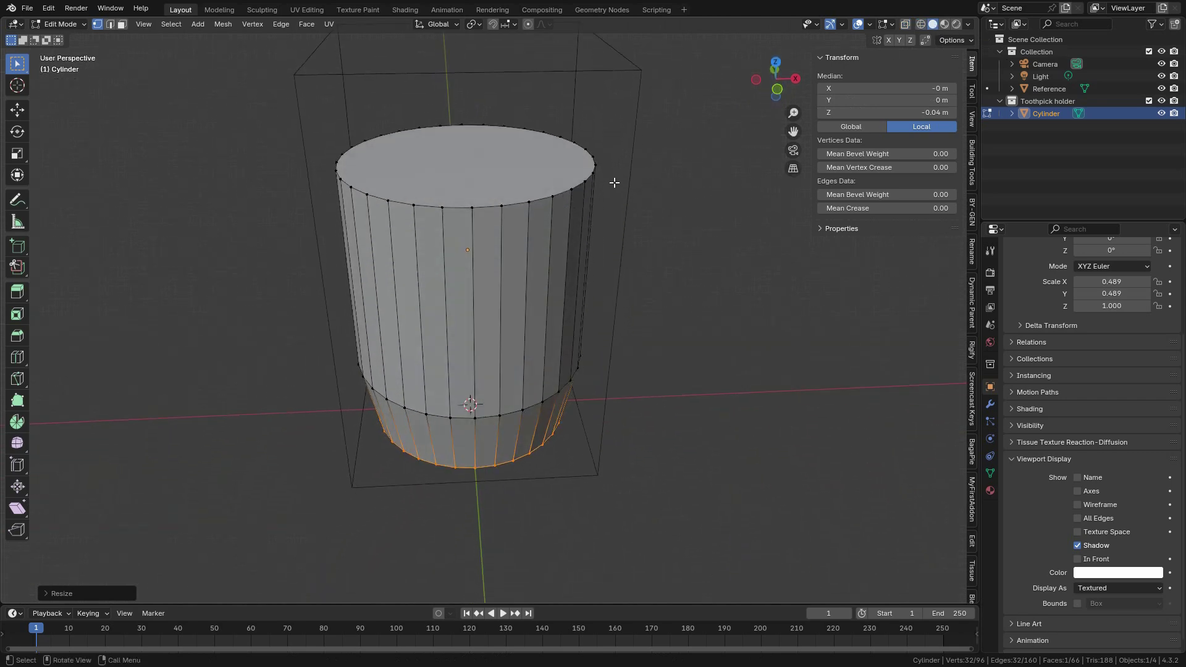
click(124, 24)
click(461, 171)
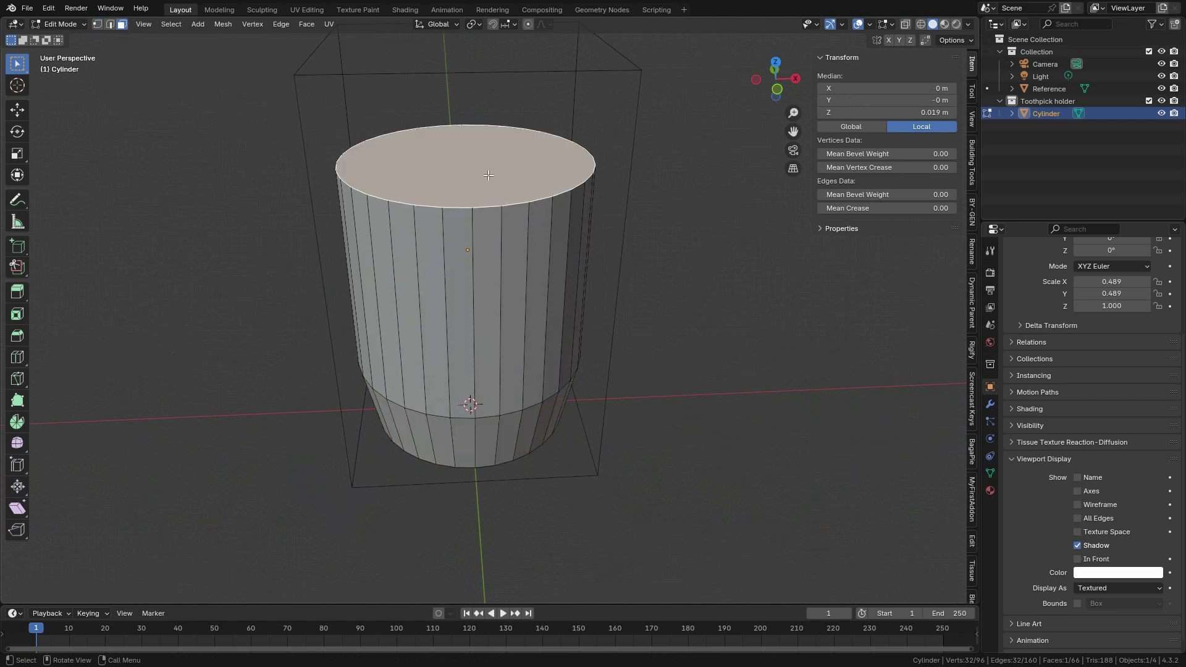
Step: Delete the selected top face to open the cylinder, and return to Object Mode
key(x)
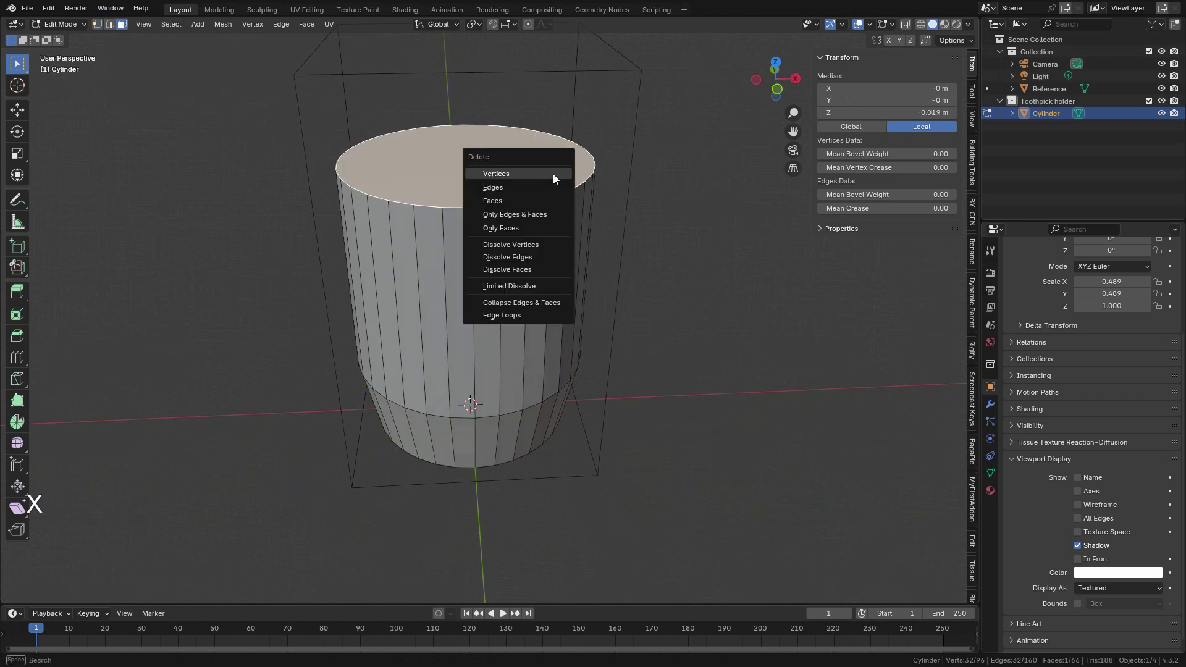
click(505, 201)
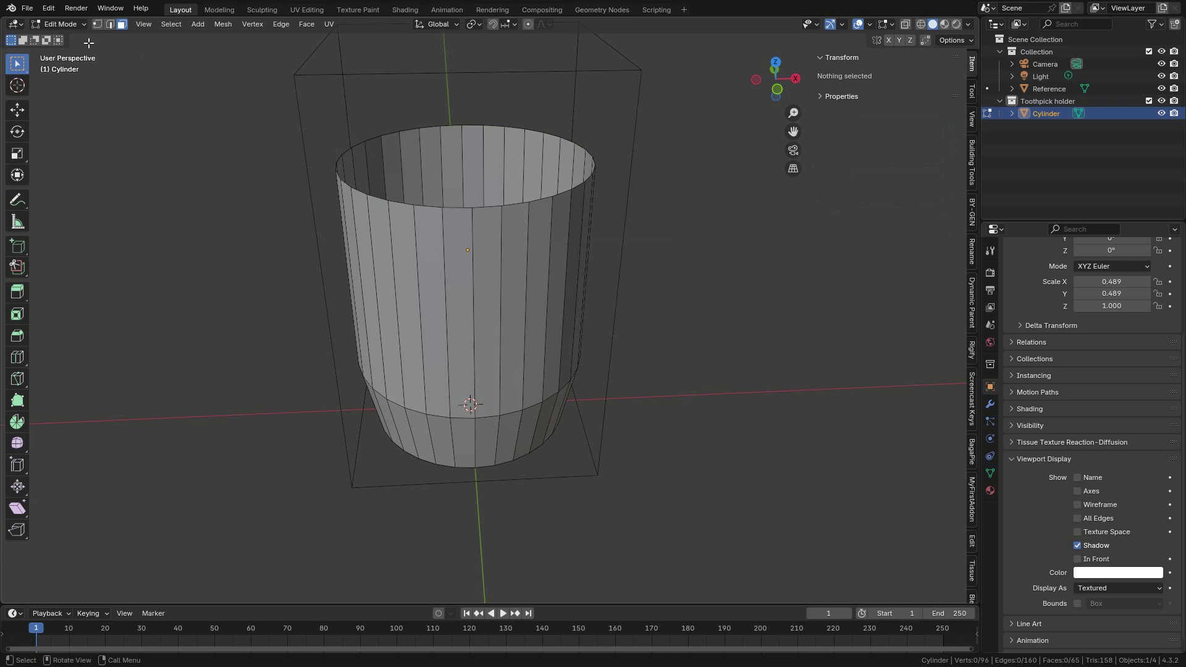
click(70, 24)
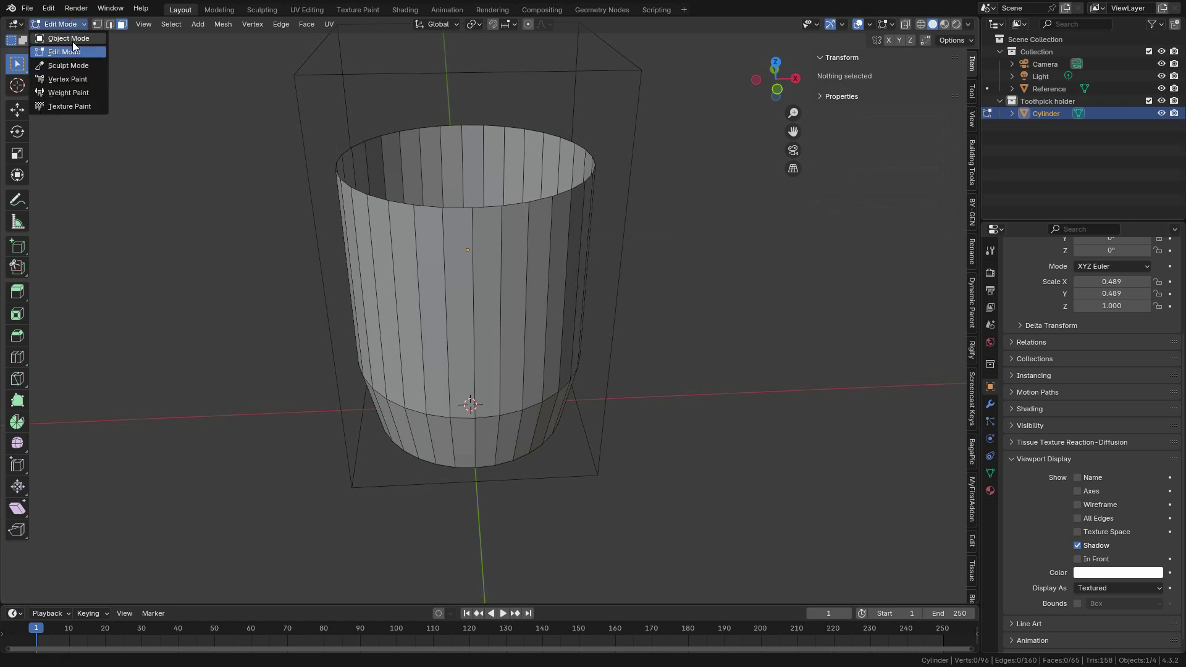
click(72, 38)
Step: Apply Shade Auto Smooth to the open cylinder
scroll(492, 267, up, 3)
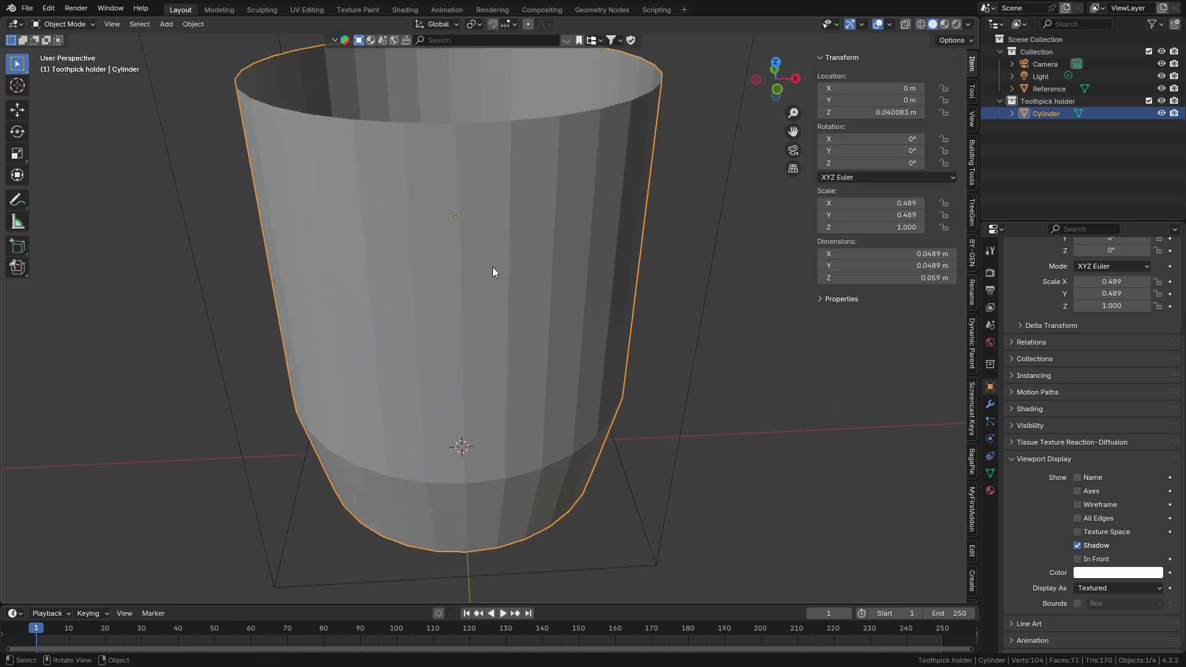
right_click(558, 220)
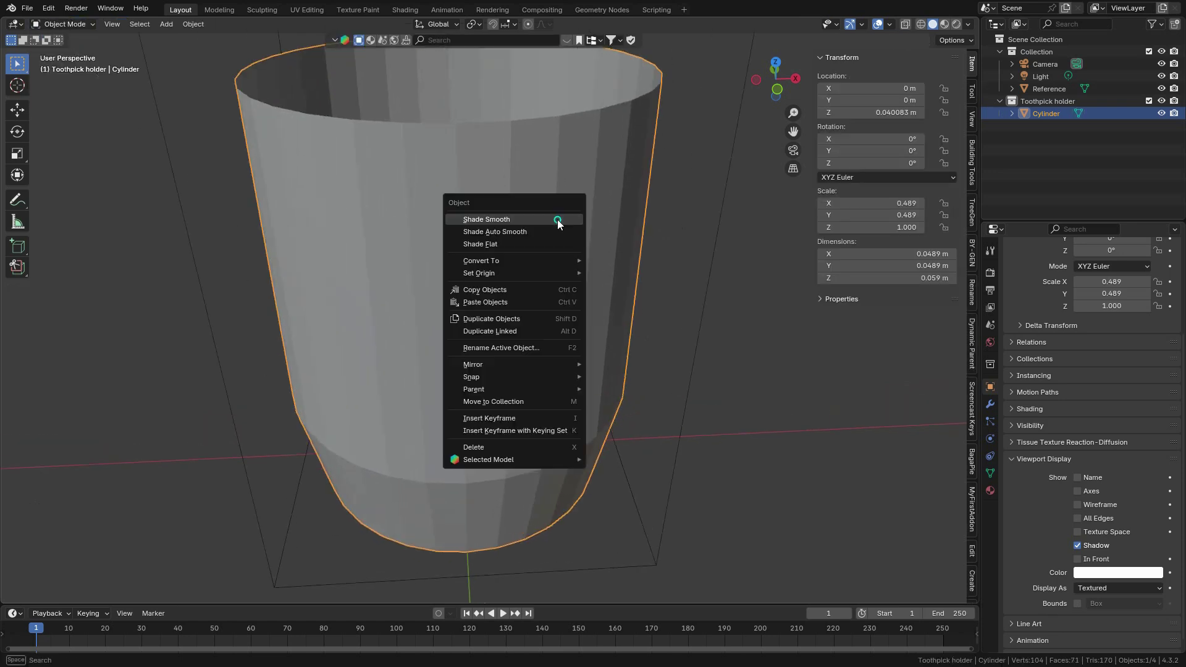
click(519, 233)
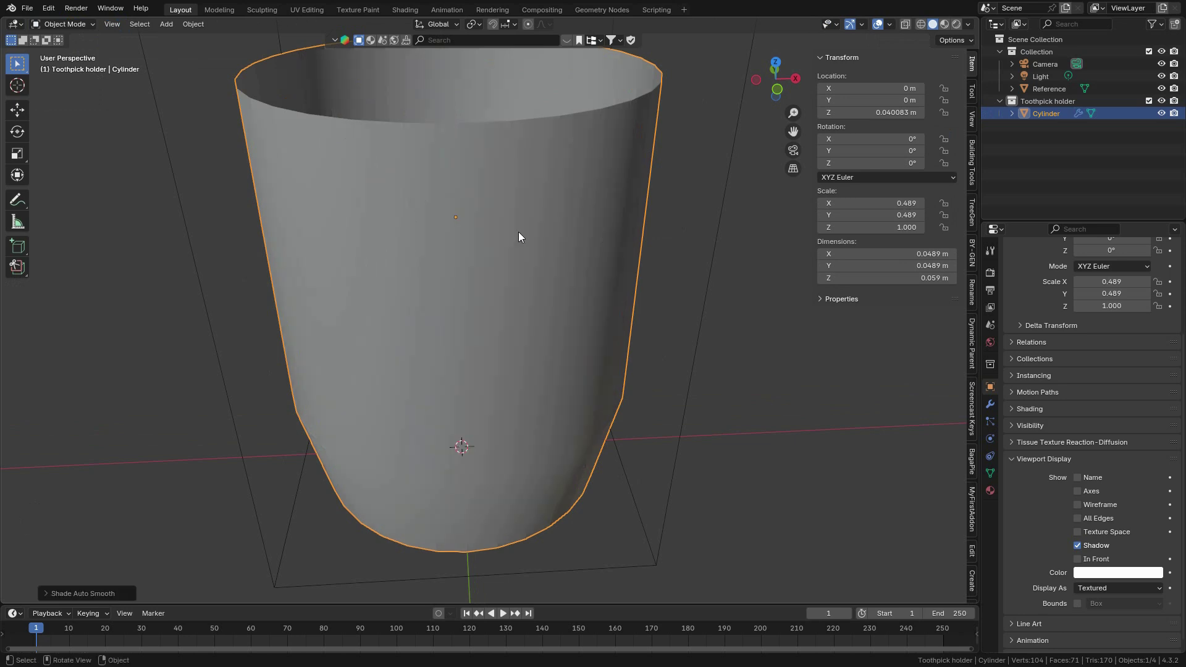
Step: Rename the Cylinder object in the Toothpick holder collection to "holder"
key(KP_1)
scroll(517, 232, down, 5)
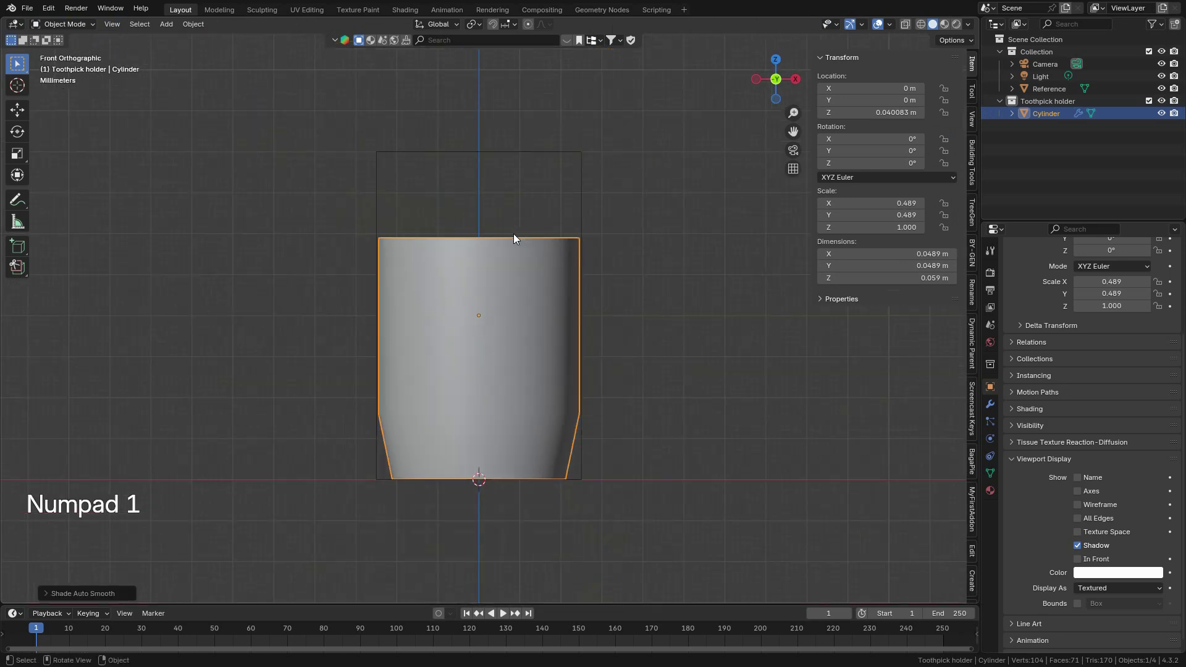
scroll(498, 244, up, 1)
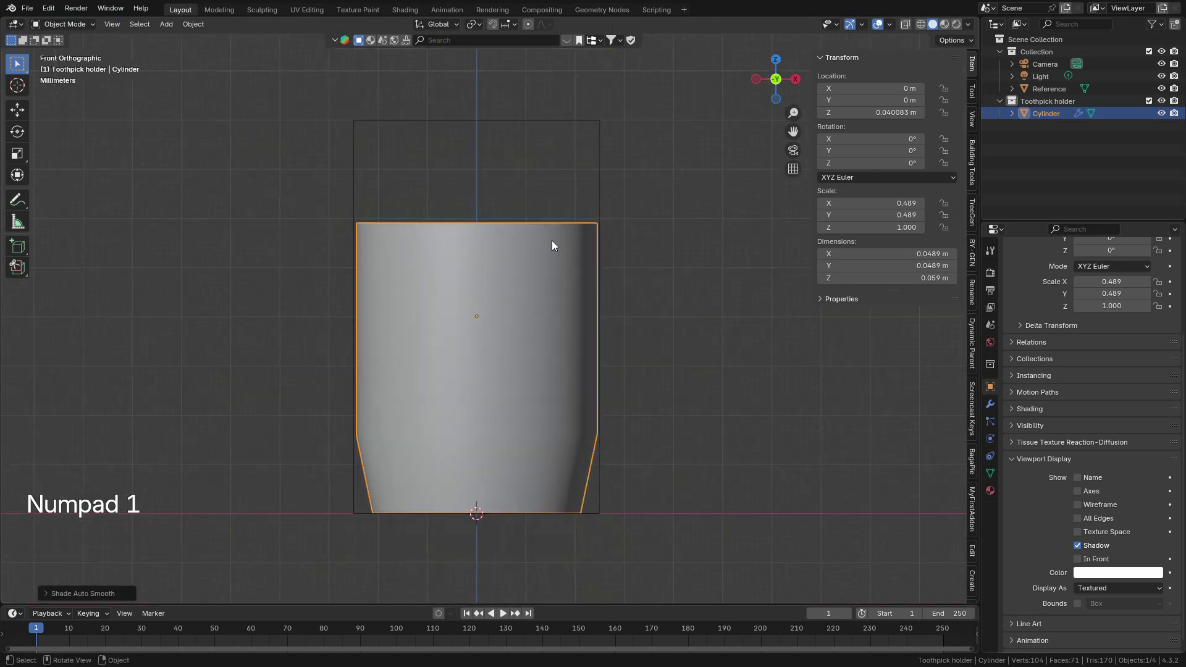
double_click(1046, 113)
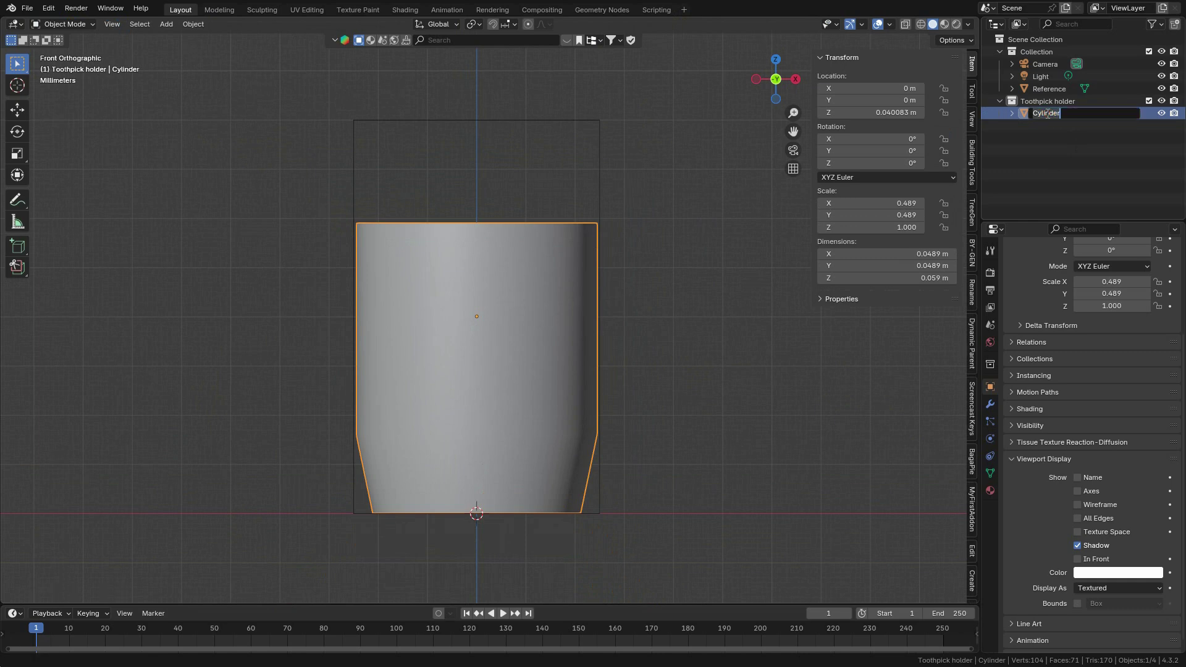
text(H)
key(Return)
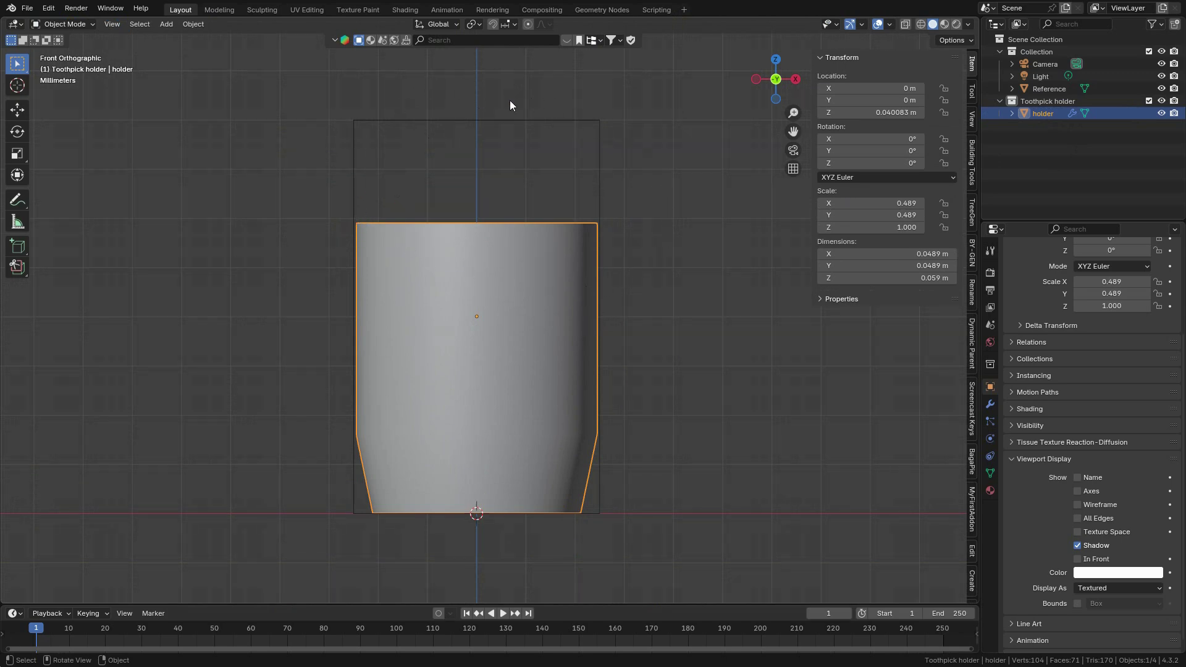
Step: Add a mesh circle at the world origin as the starting shape for a separate lid
scroll(547, 226, up, 2)
shift+middle_drag(507, 204, 502, 269)
scroll(494, 248, down, 3)
scroll(487, 249, up, 2)
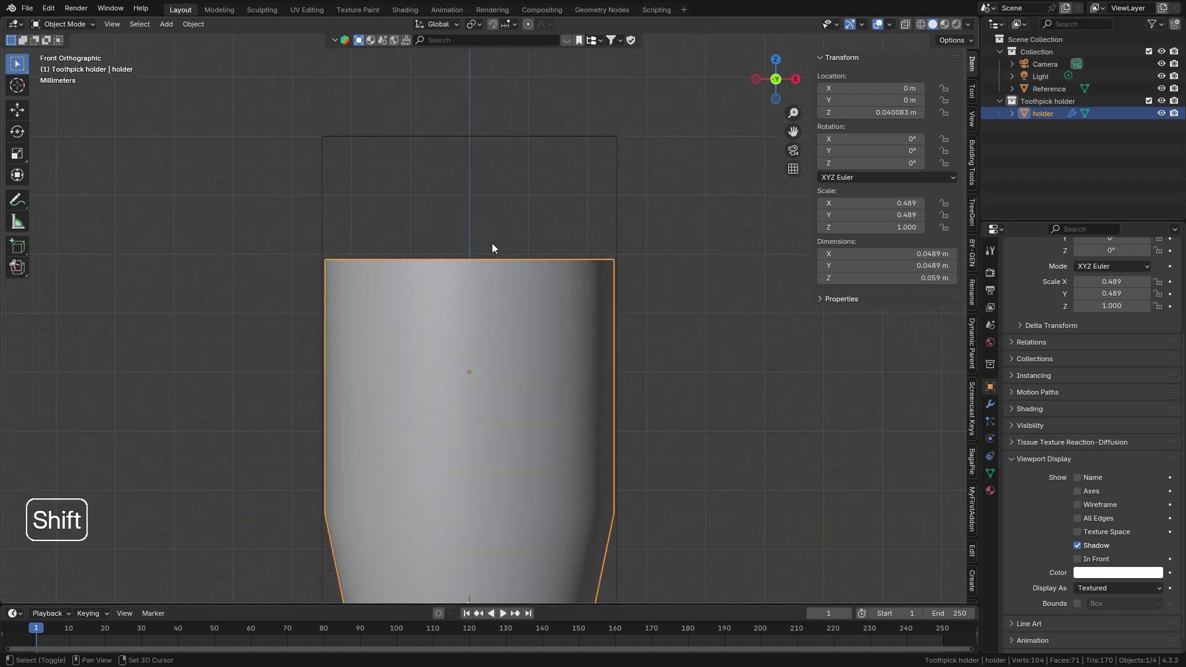
key(shift+a)
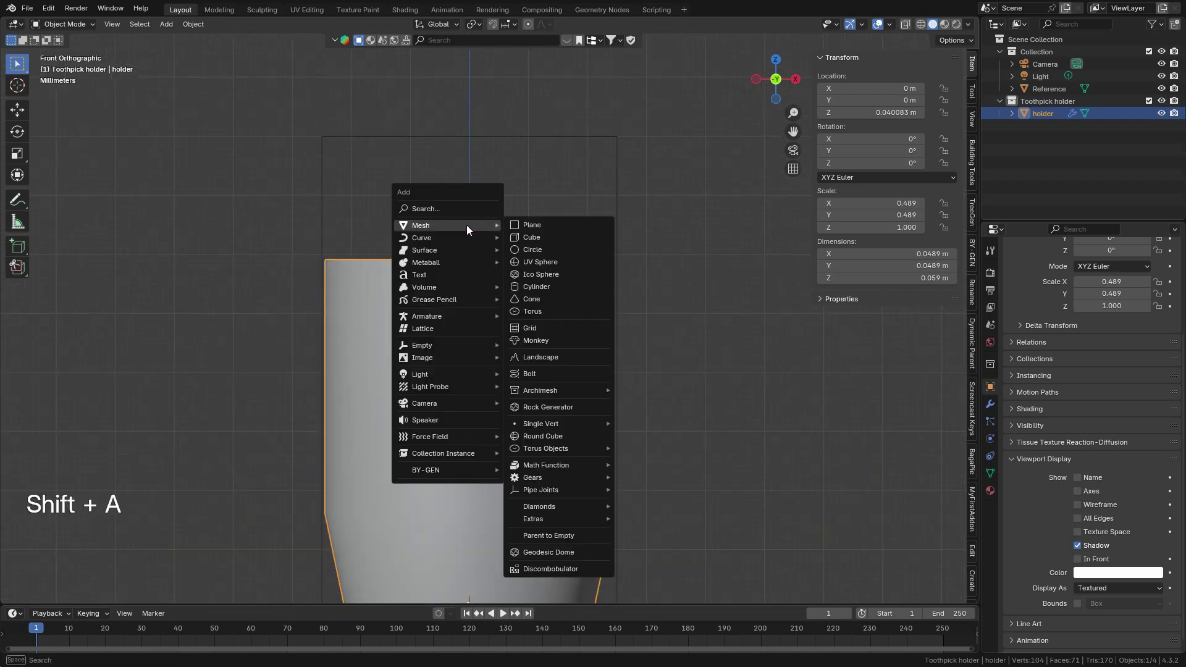
click(543, 250)
Step: Scale the circle down to about 0.051 m in diameter, slightly wider than the holder body
scroll(542, 278, down, 5)
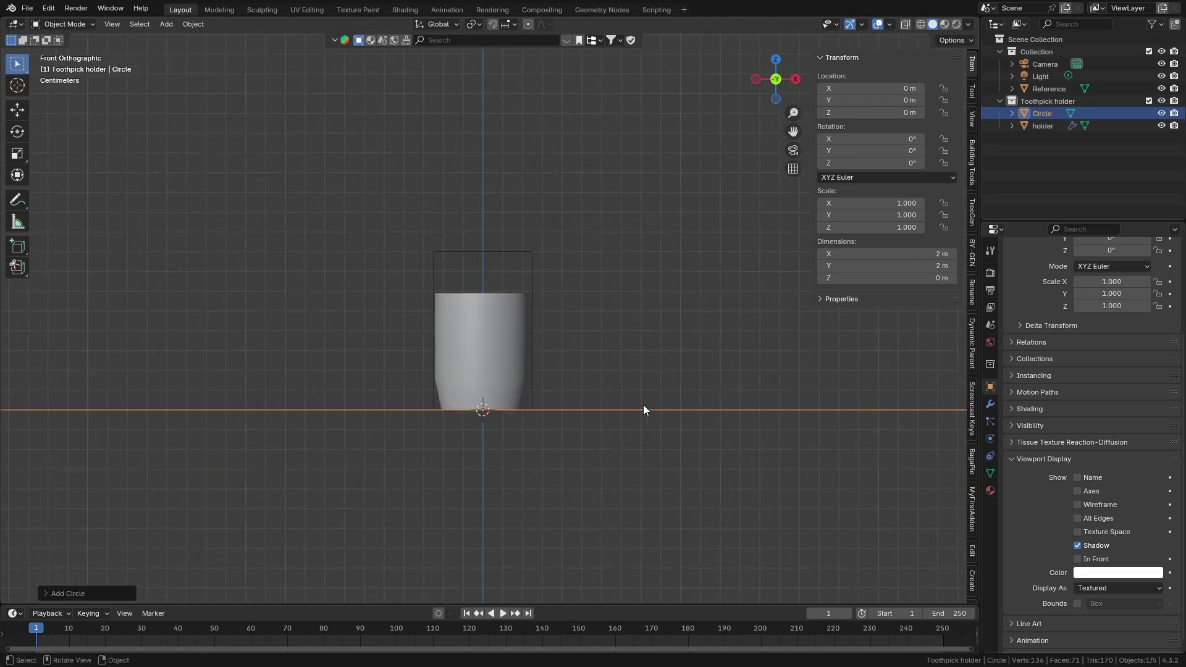
middle_drag(643, 410, 605, 424)
scroll(606, 420, down, 4)
scroll(606, 419, down, 4)
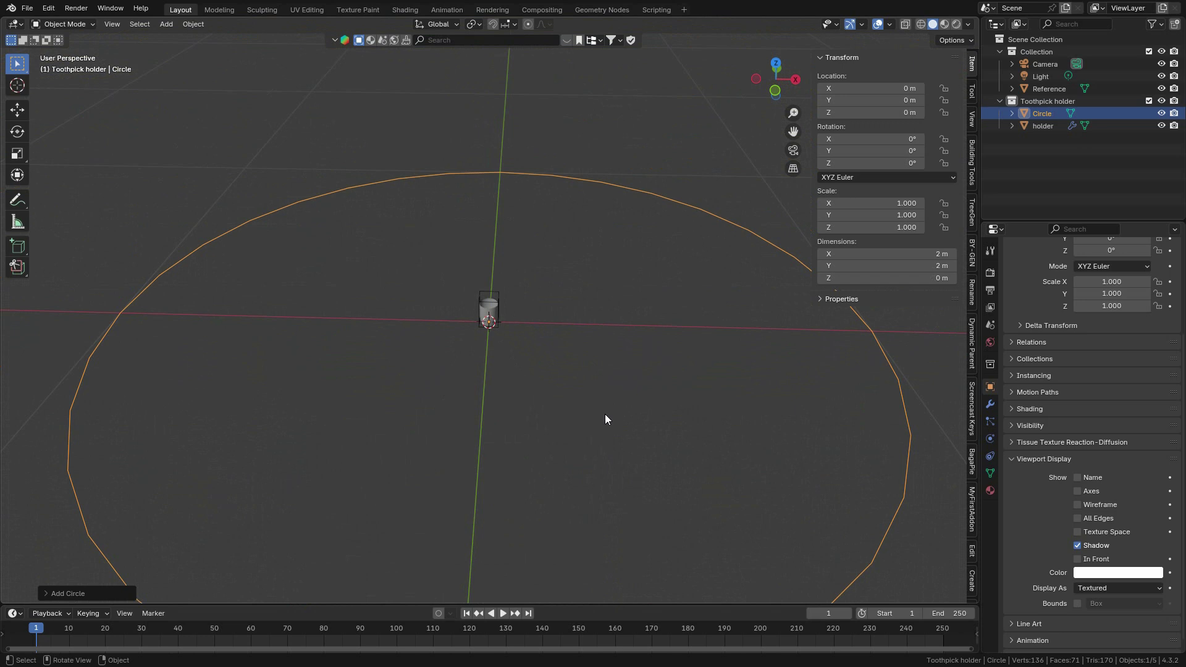
scroll(605, 419, up, 4)
scroll(605, 419, up, 1)
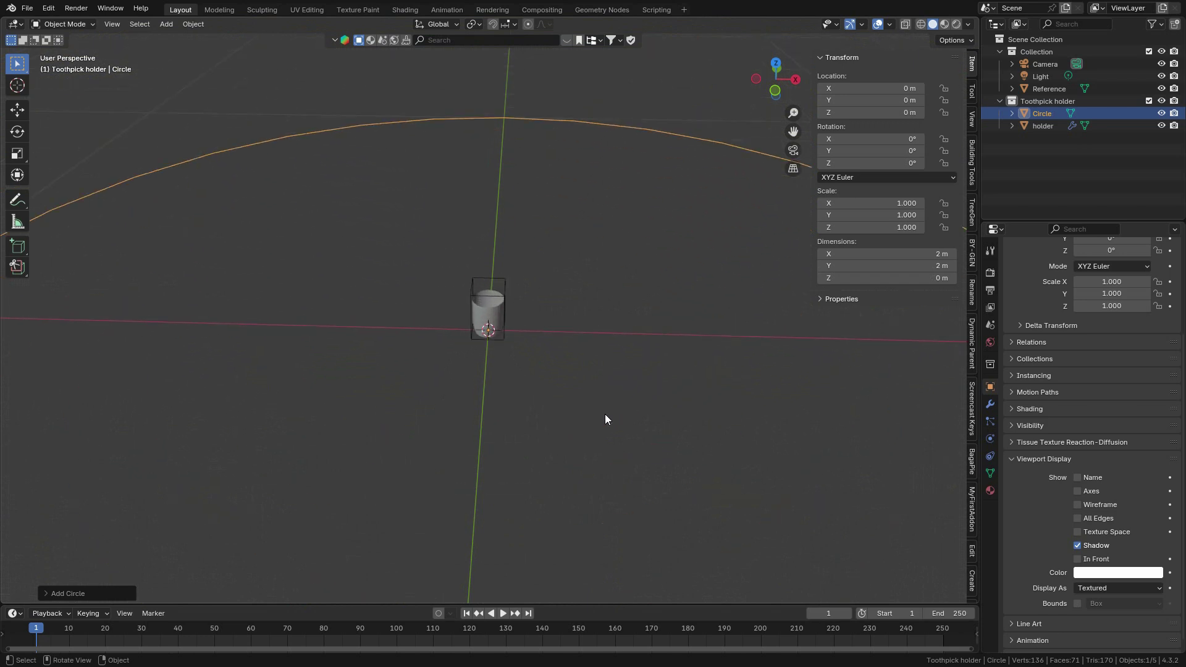
key(KP_1)
scroll(606, 419, up, 3)
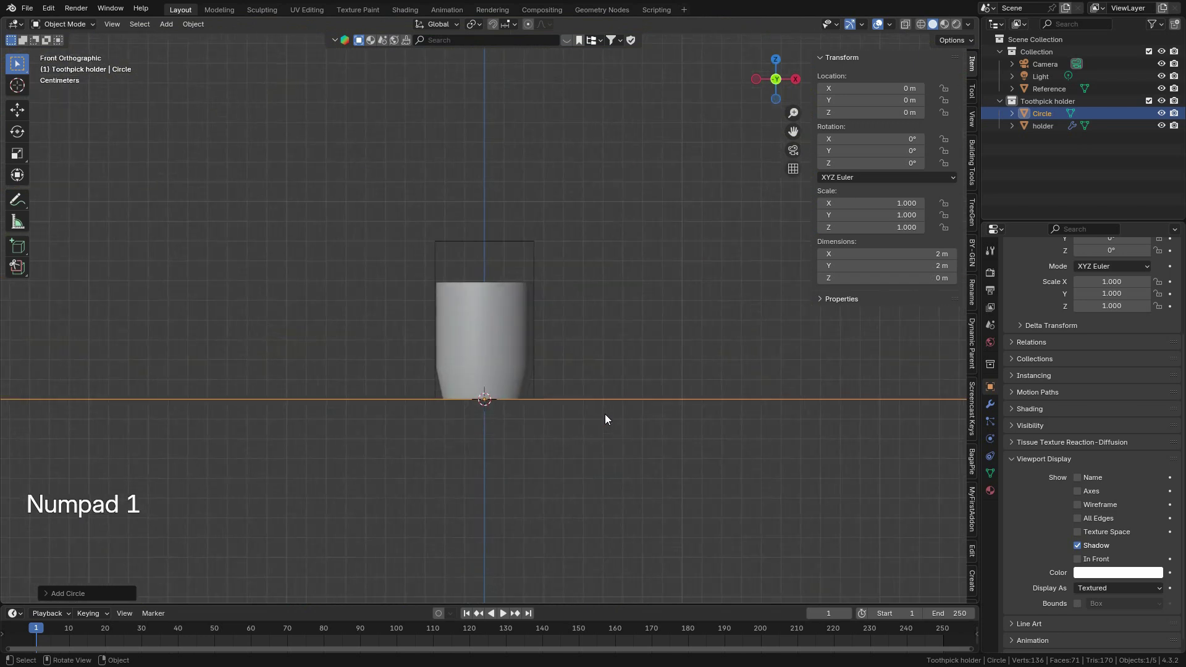
scroll(759, 350, down, 8)
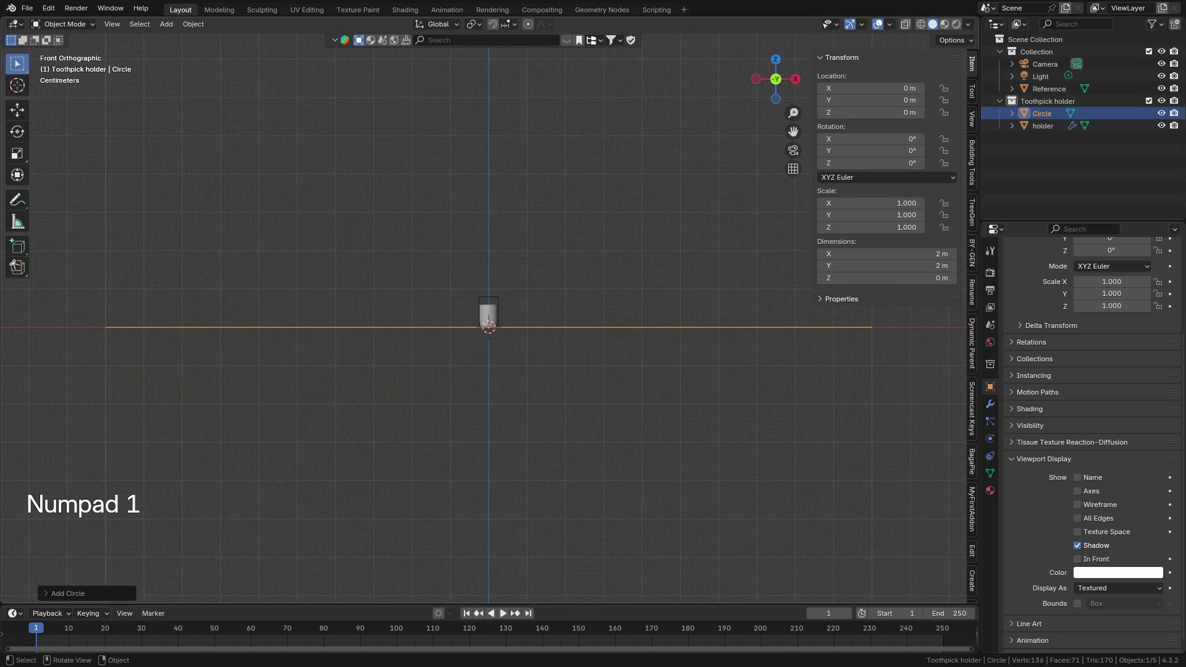
key(s)
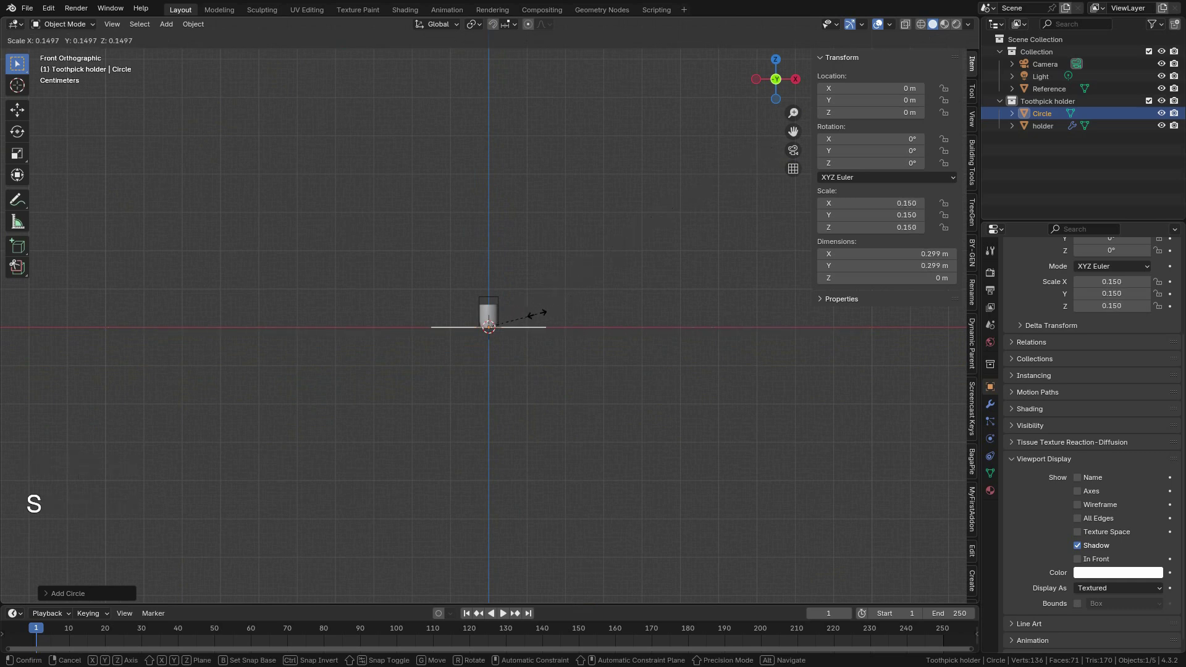
click(514, 321)
key(s)
click(566, 286)
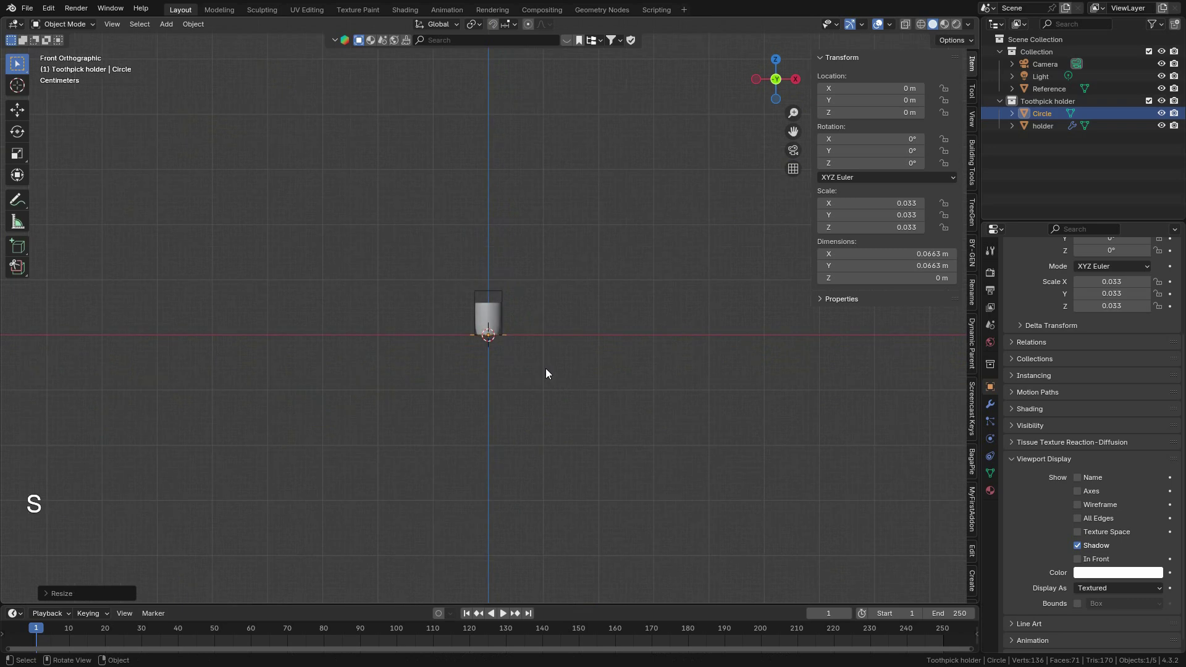
scroll(546, 373, up, 12)
key(s)
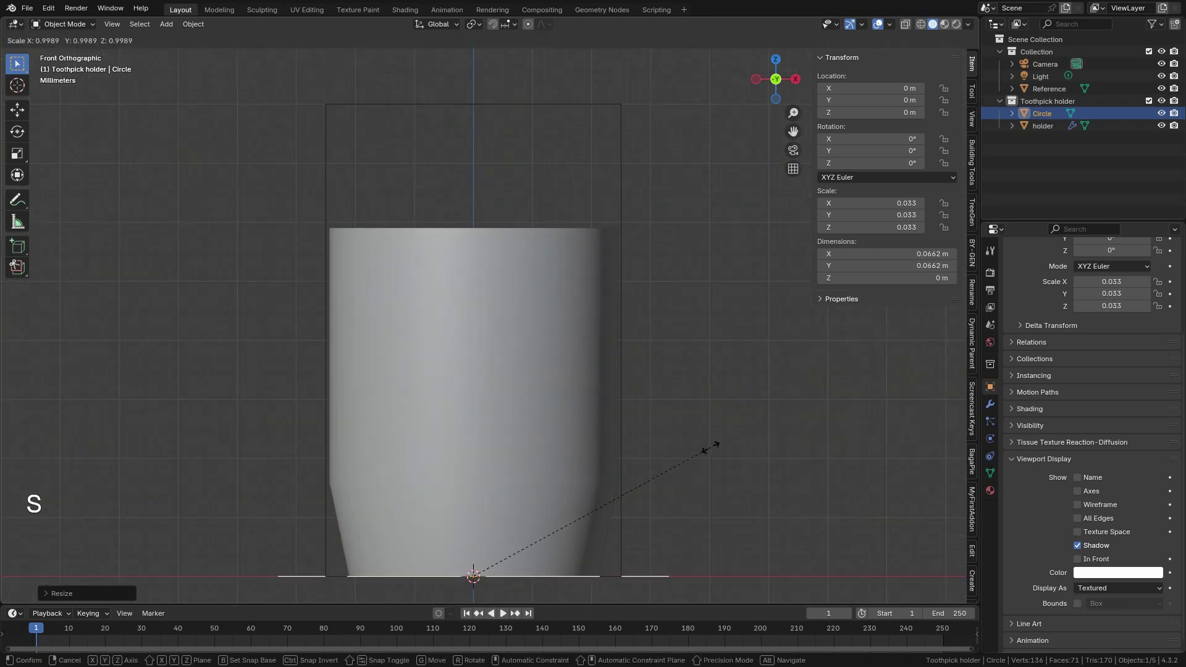
click(649, 458)
Step: Raise the circle 0.056 m along Z with increment snapping, placing it just below the holder's rim
key(g)
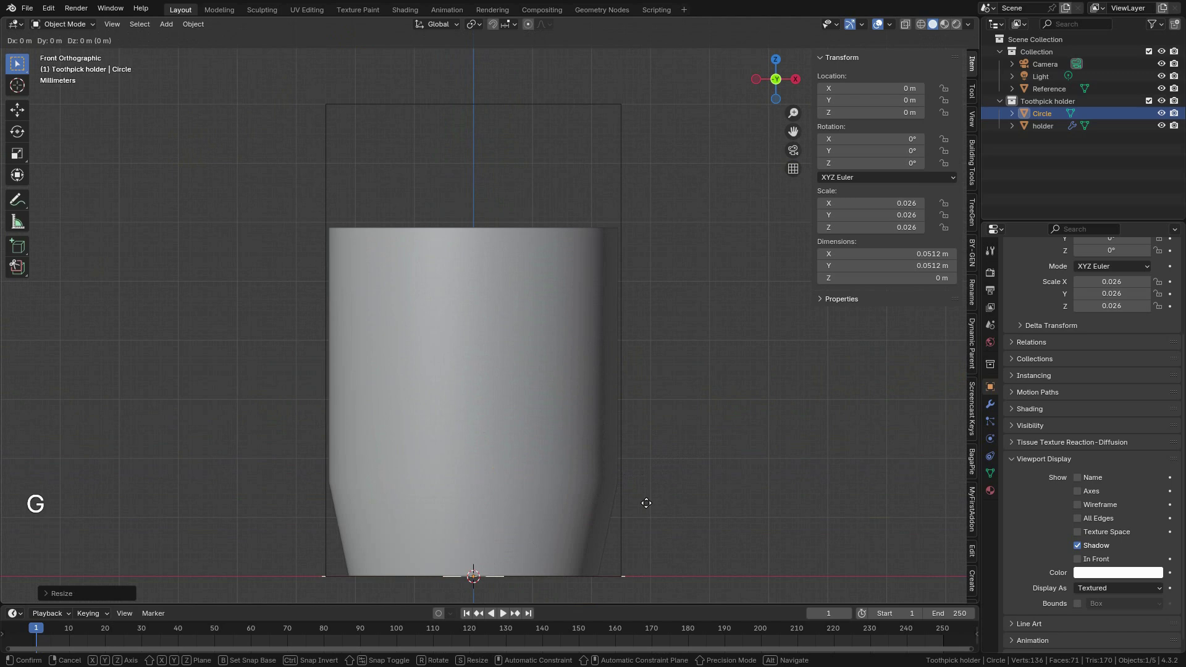
key(z)
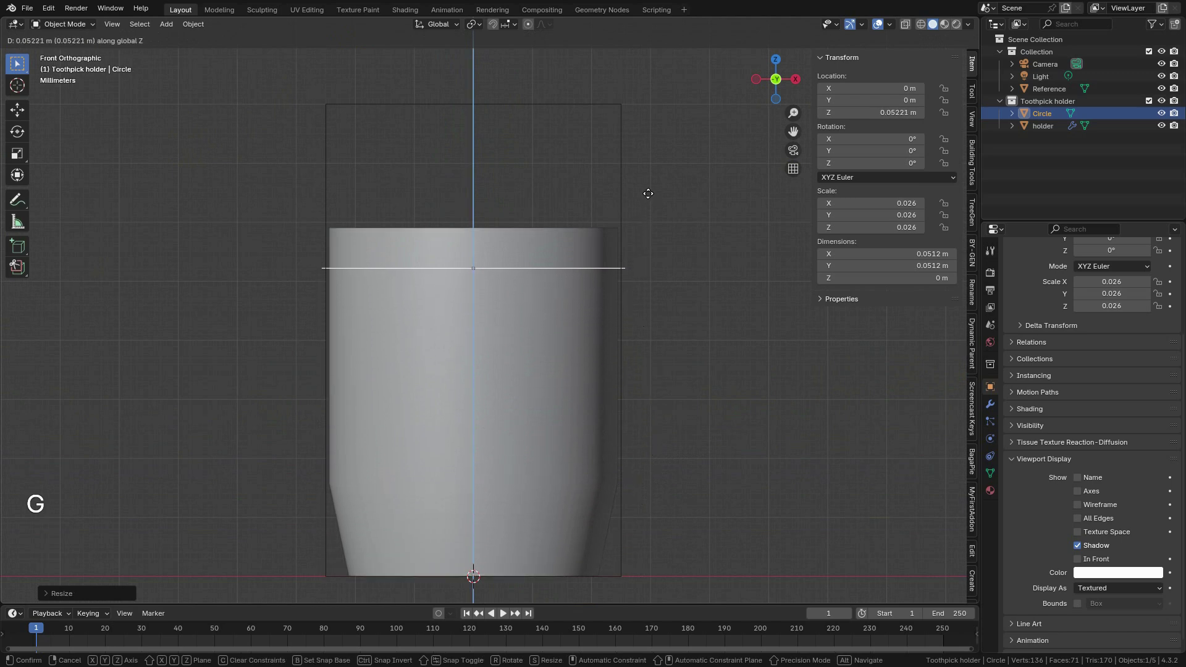
key(ctrl)
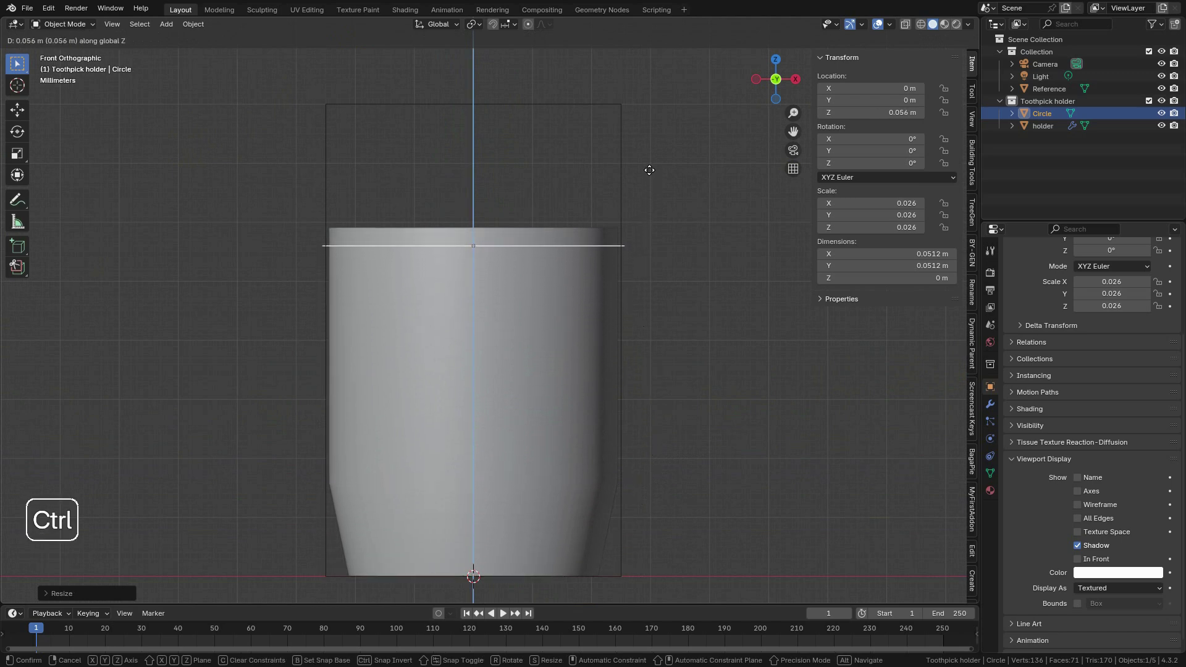
click(649, 171)
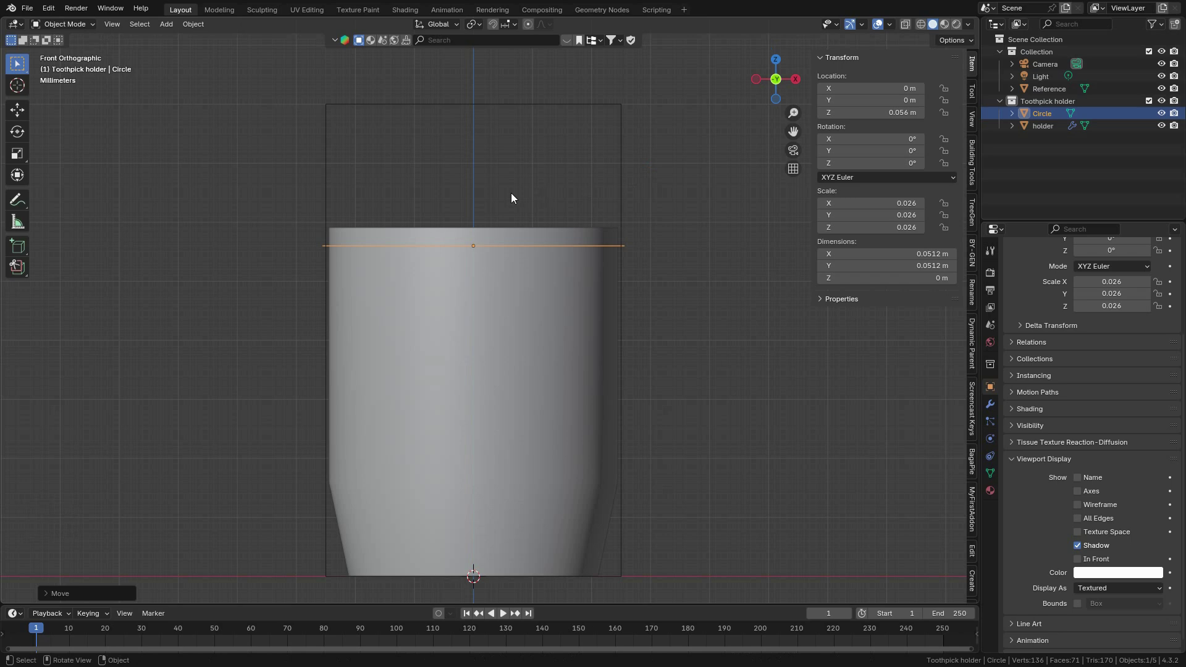
Step: In Edit Mode with vertex selection, extrude the circle's ring upward about 0.014 m along Z to form the lid's side wall
shift+middle_drag(585, 248, 575, 321)
scroll(477, 329, up, 2)
click(47, 24)
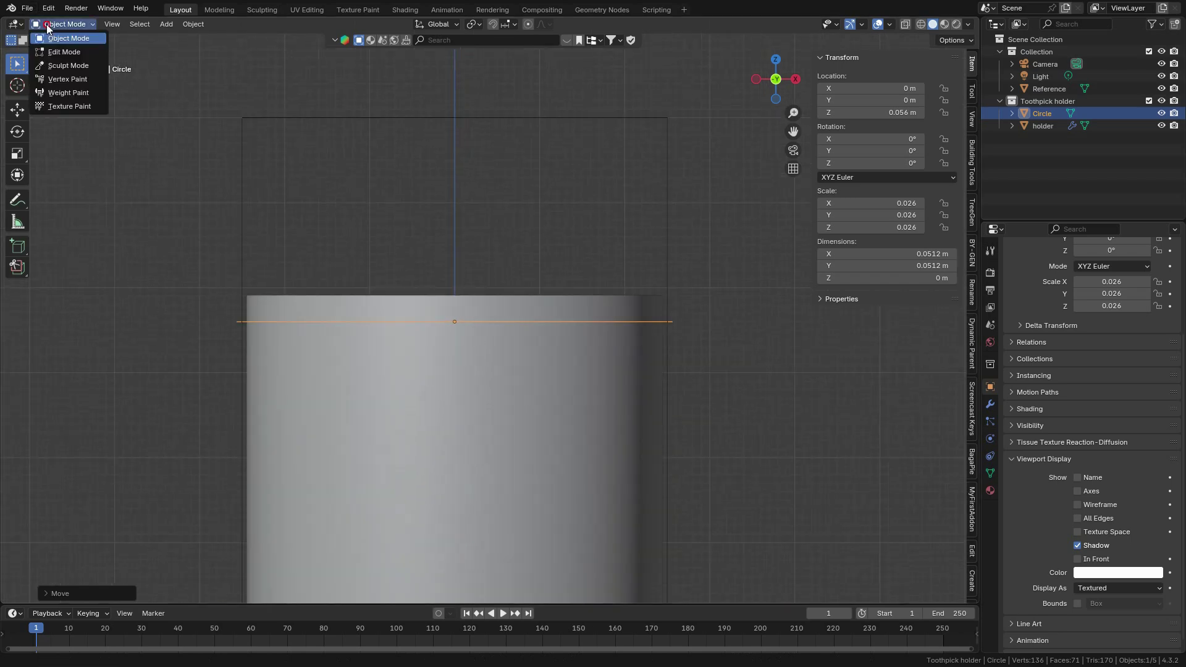
click(55, 53)
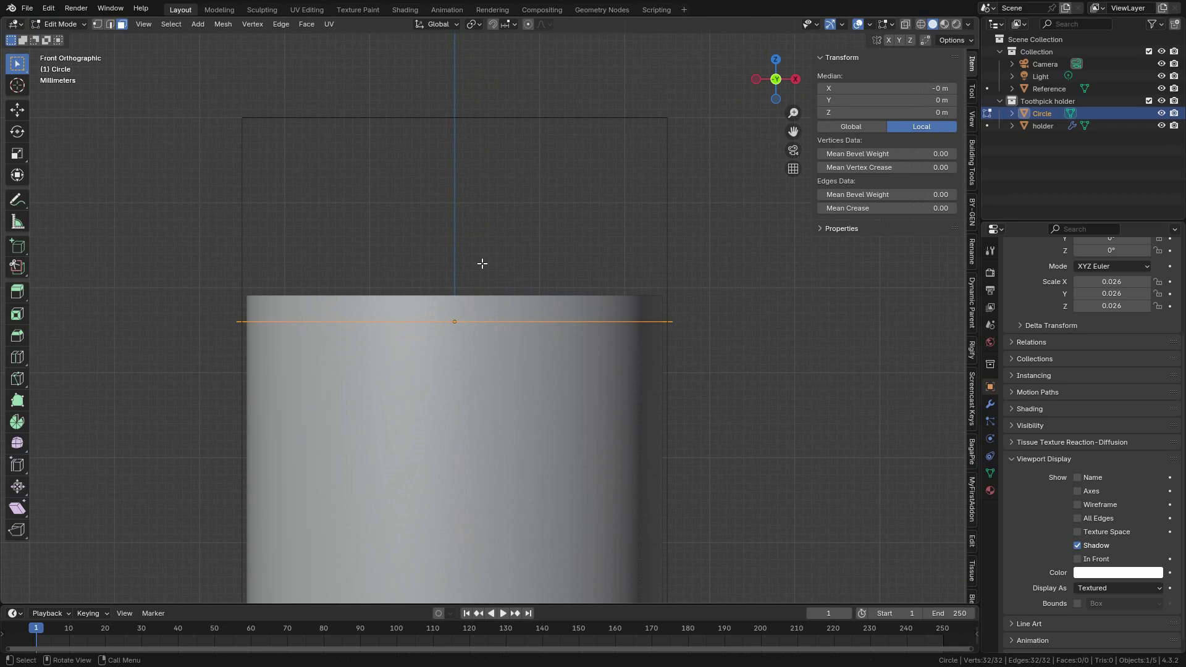
click(99, 24)
key(e)
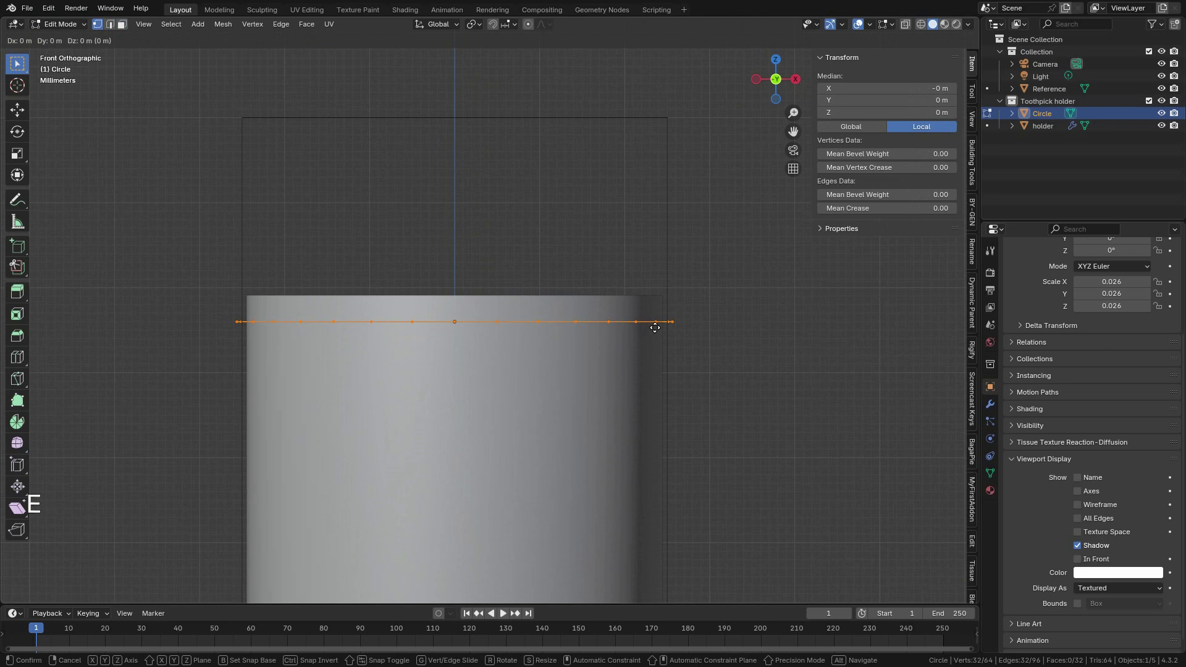
key(z)
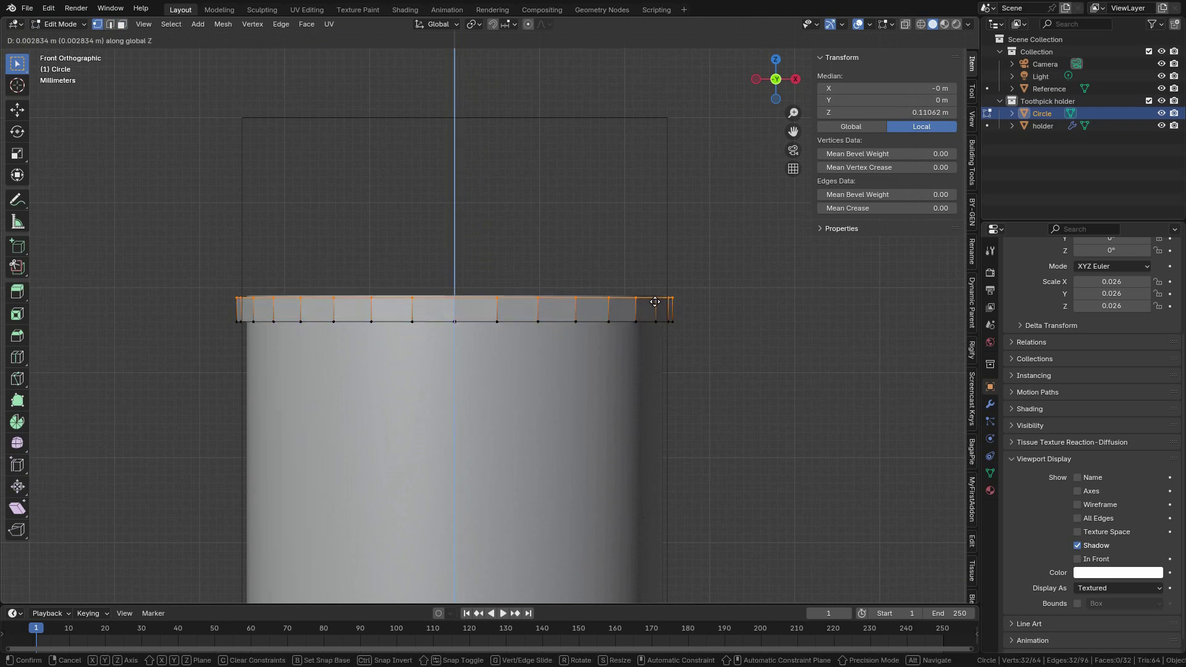
key(shift)
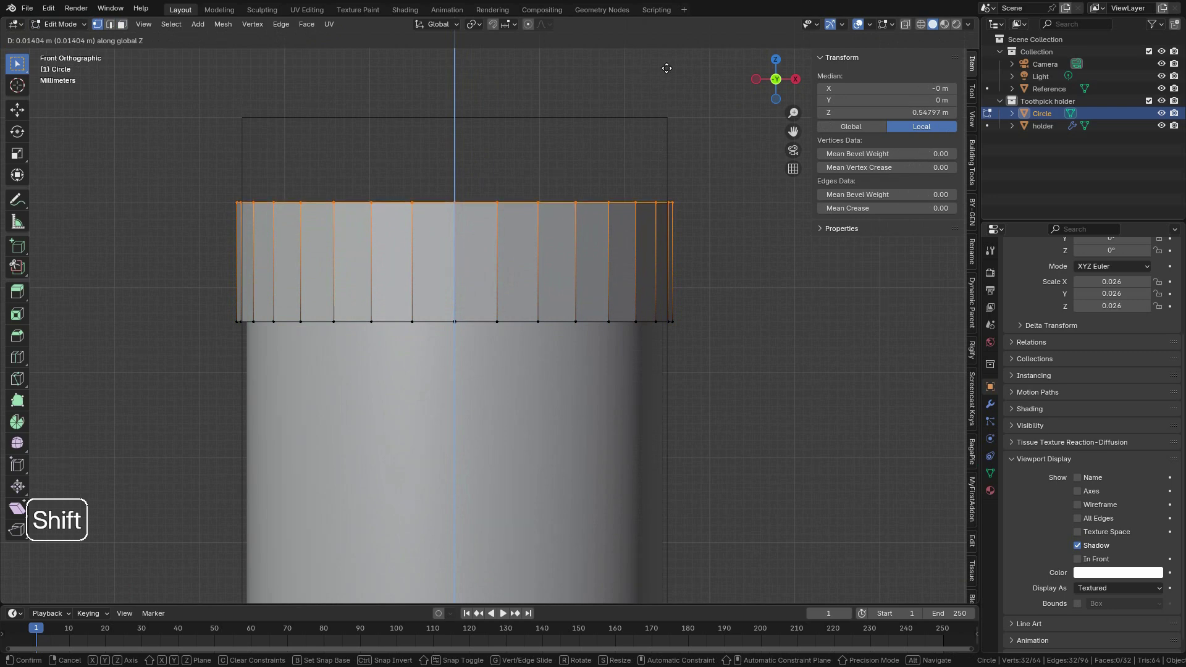
click(666, 72)
Step: Extrude the lid's top ring upward again by about 0.004 m along Z
key(ctrl)
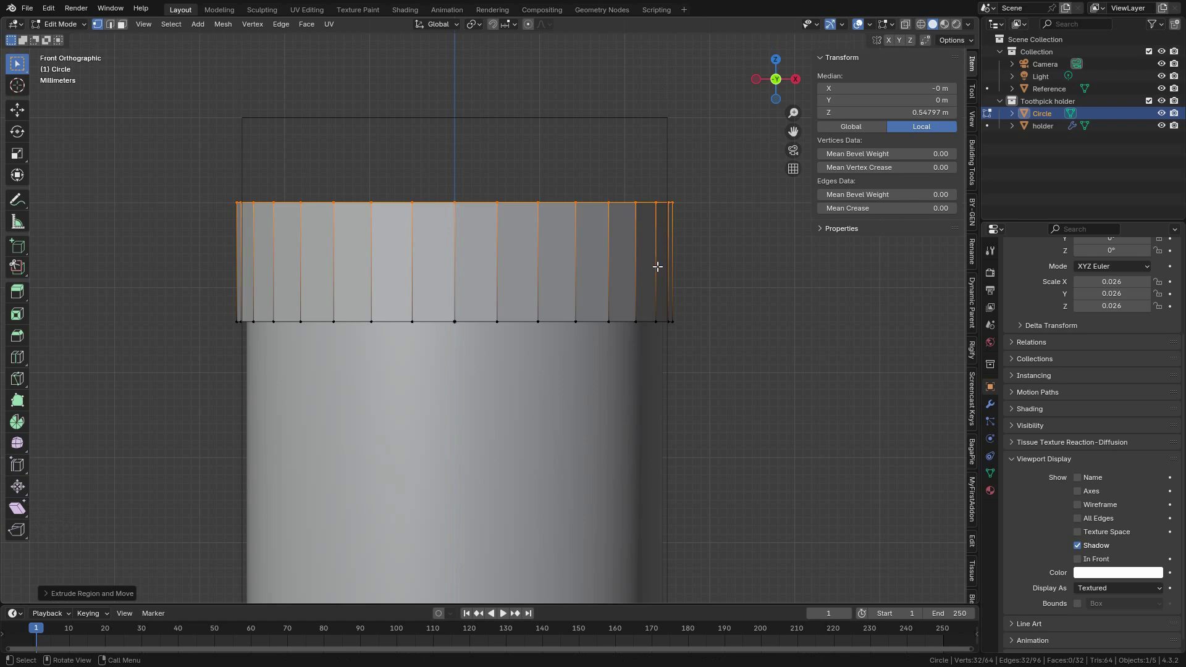
key(e)
key(shift)
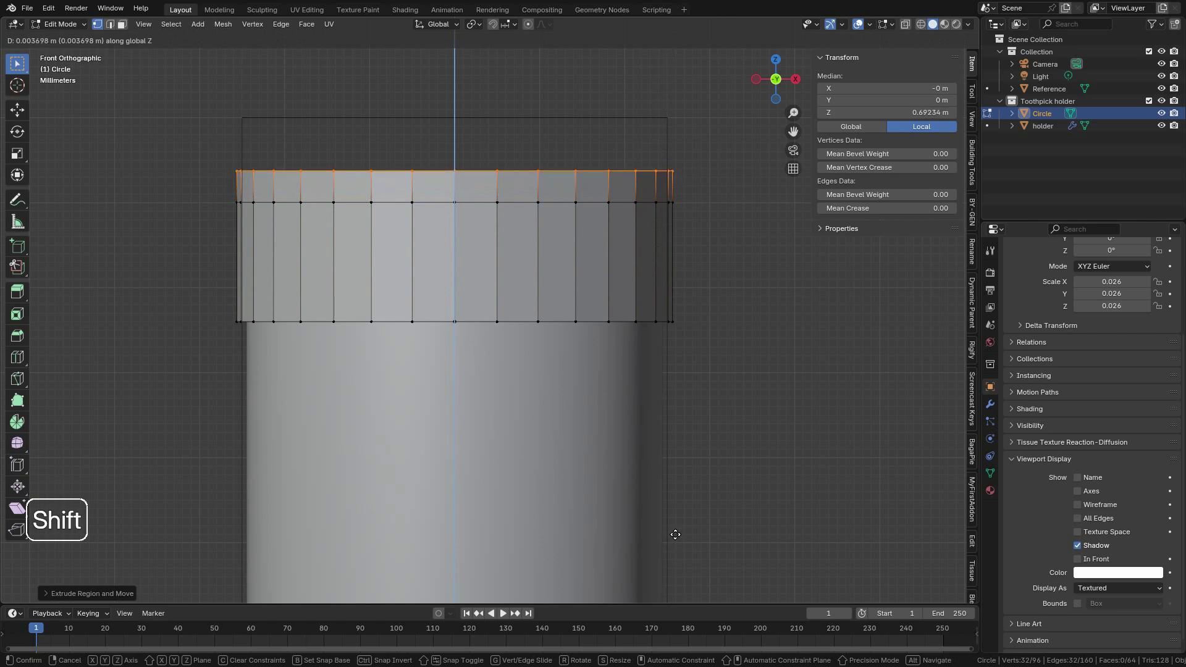
click(671, 503)
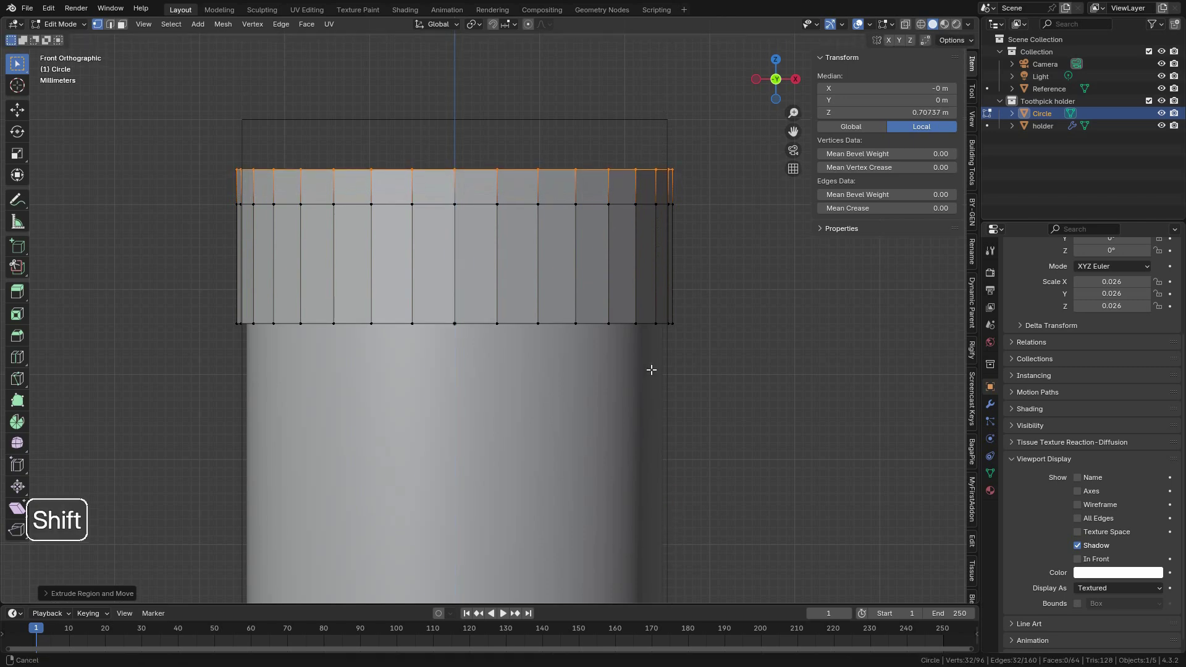
Step: Scale the lid's new top ring slightly inward to slope its upper edge
shift+scroll(661, 369, up, 2)
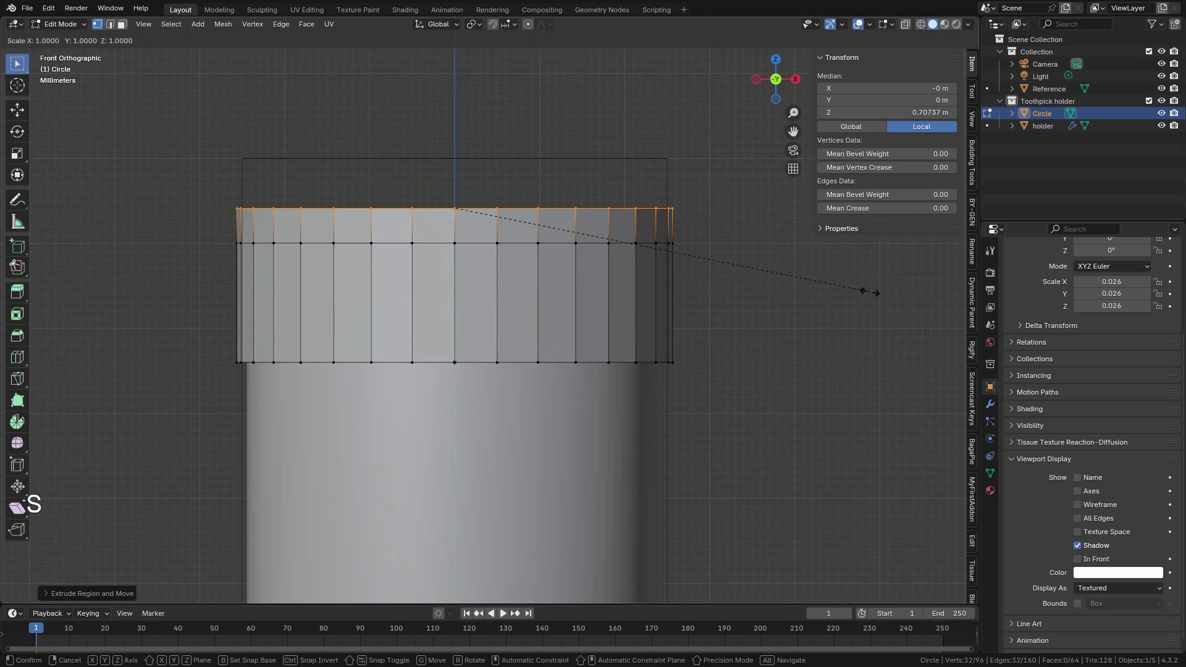
key(s)
key(shift)
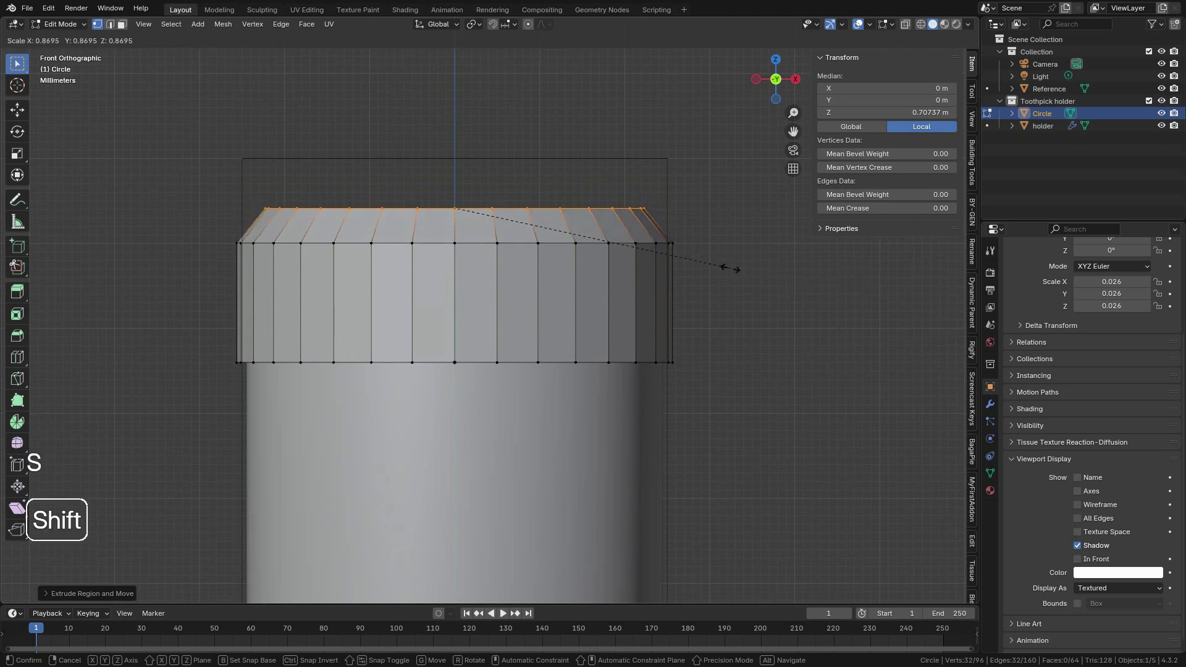
click(849, 285)
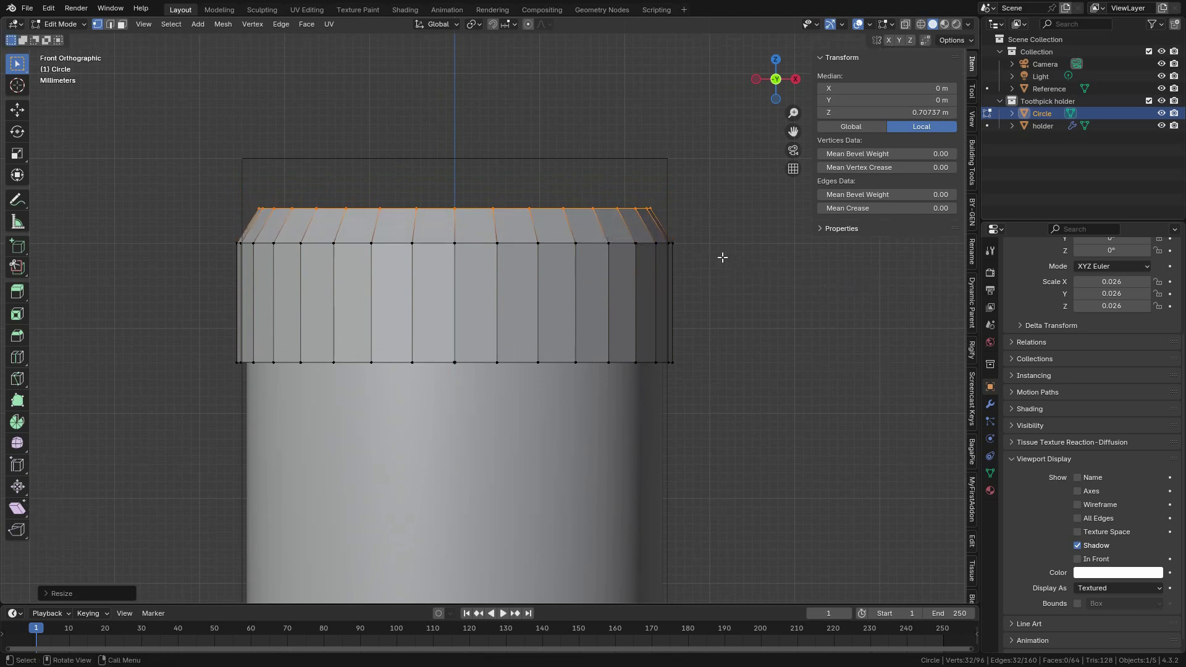
Step: Lower the lid's top ring about 0.0017 m along Z to make the sloped edge shallower
key(g)
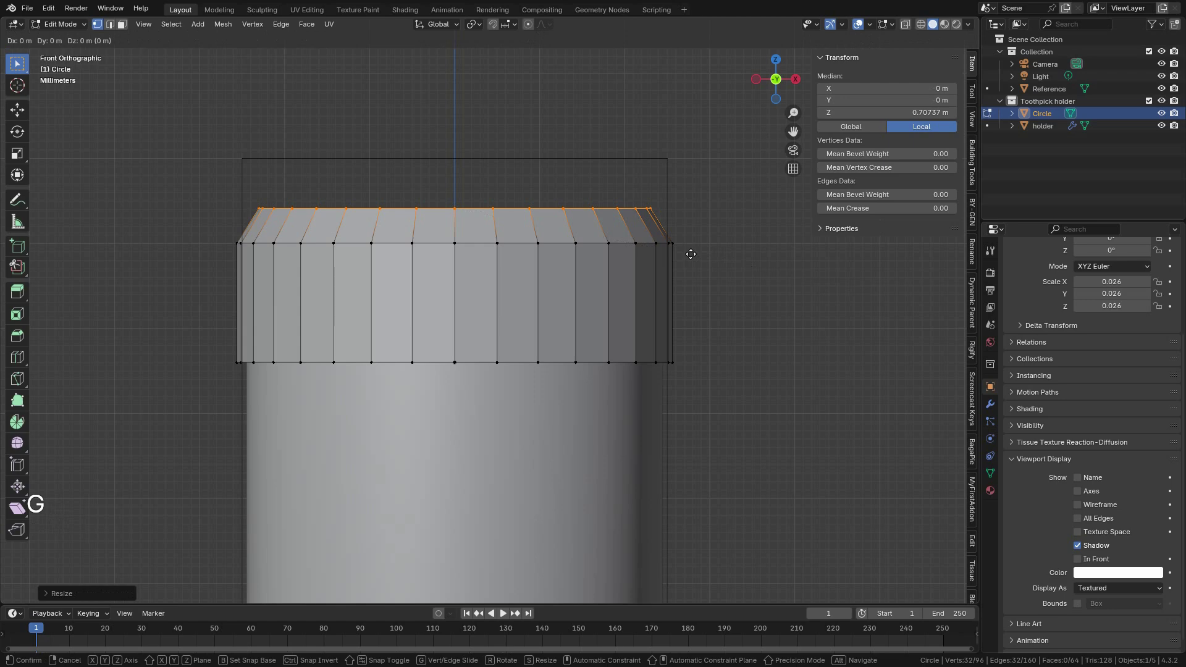
key(z)
key(shift)
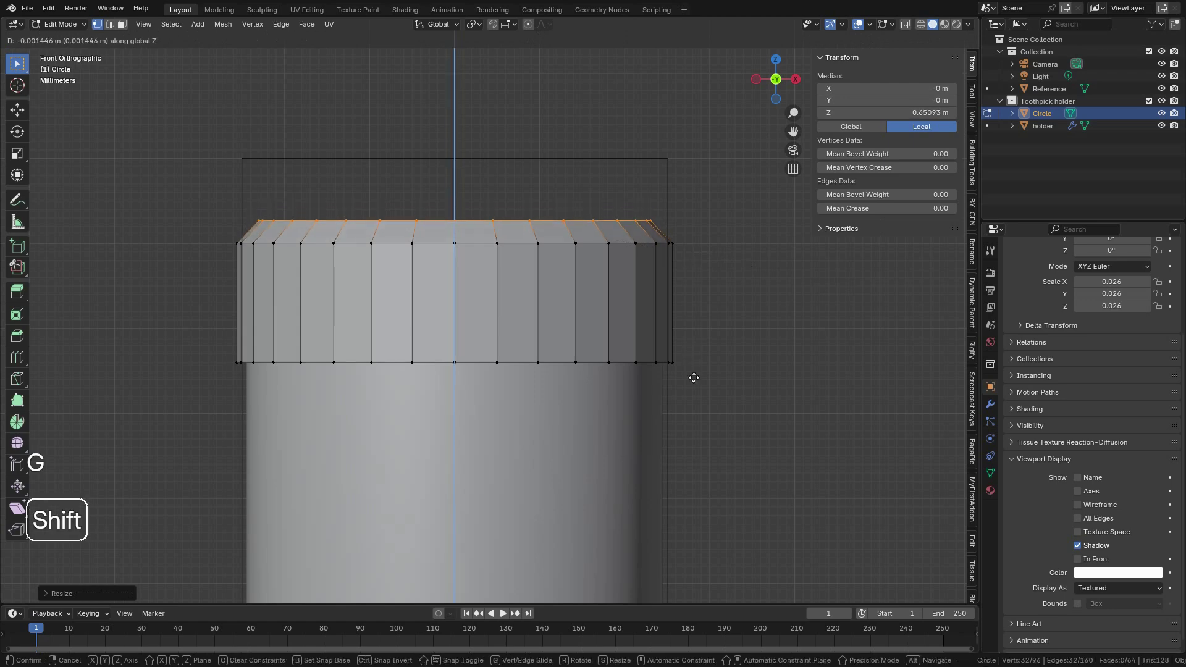
click(694, 392)
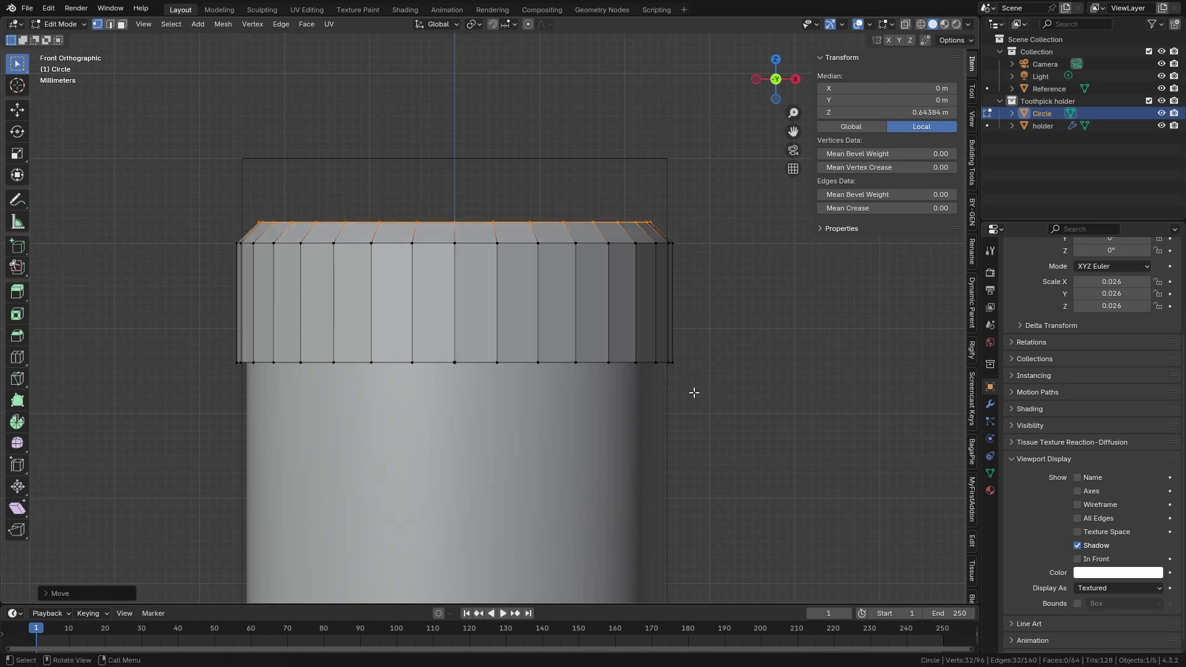
Step: Extrude the lid's top ring and scale the new ring inward to about 0.77 to start the lid's top surface
key(shift)
key(KP_7)
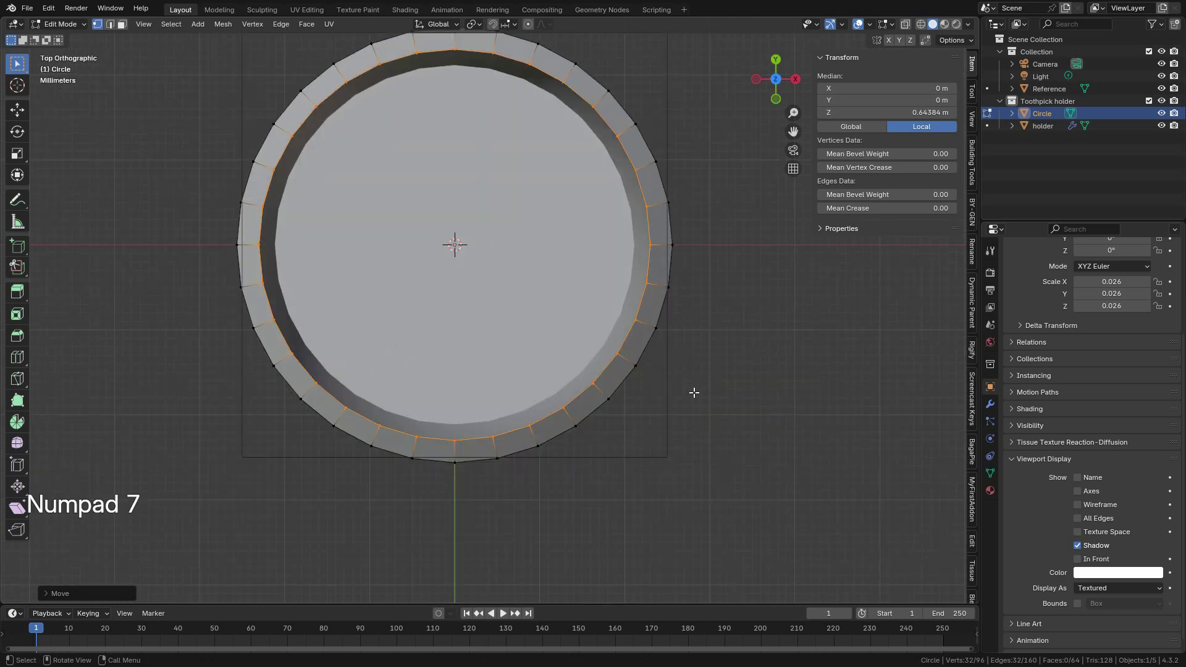
key(e)
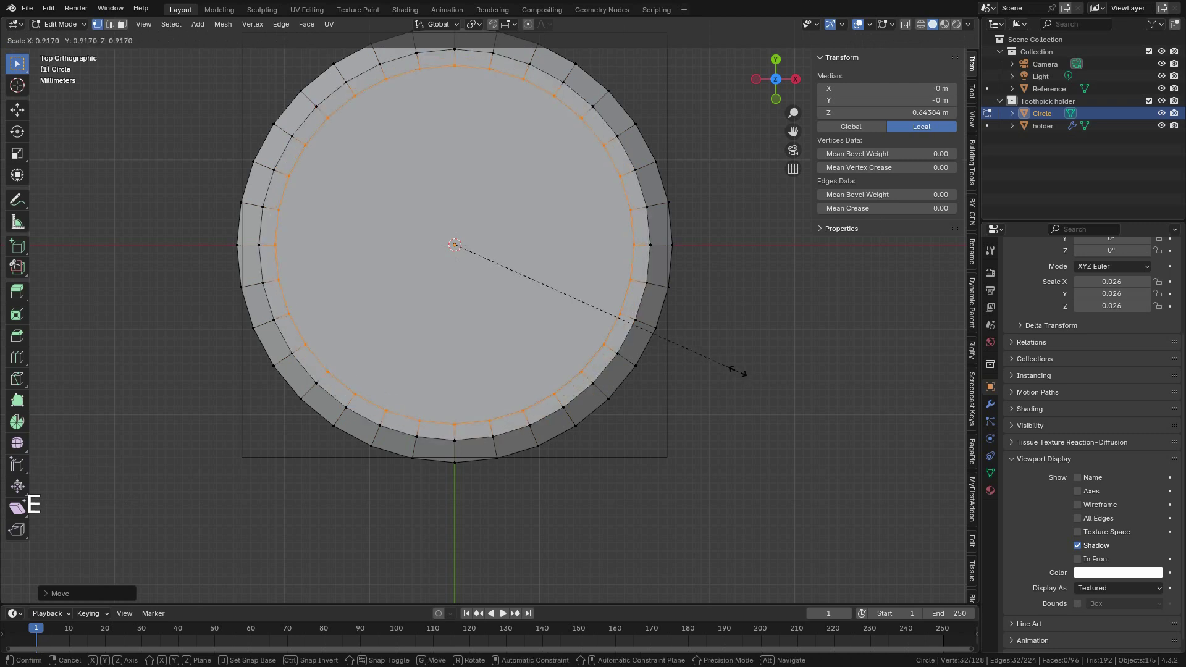
key(shift)
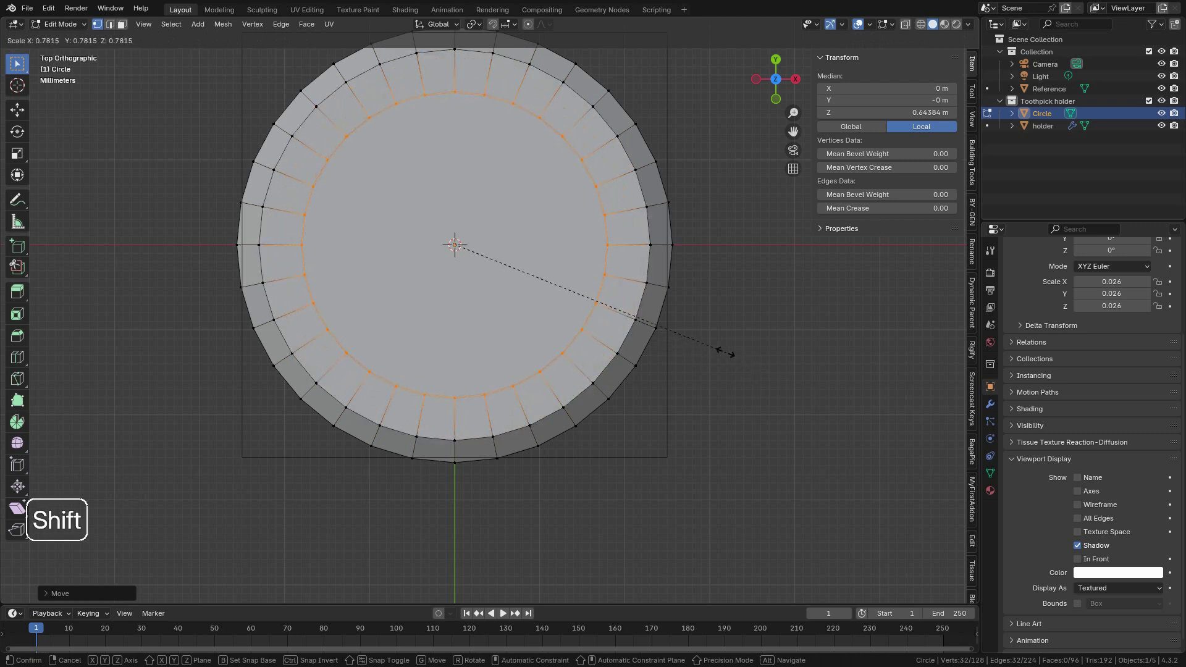
click(698, 336)
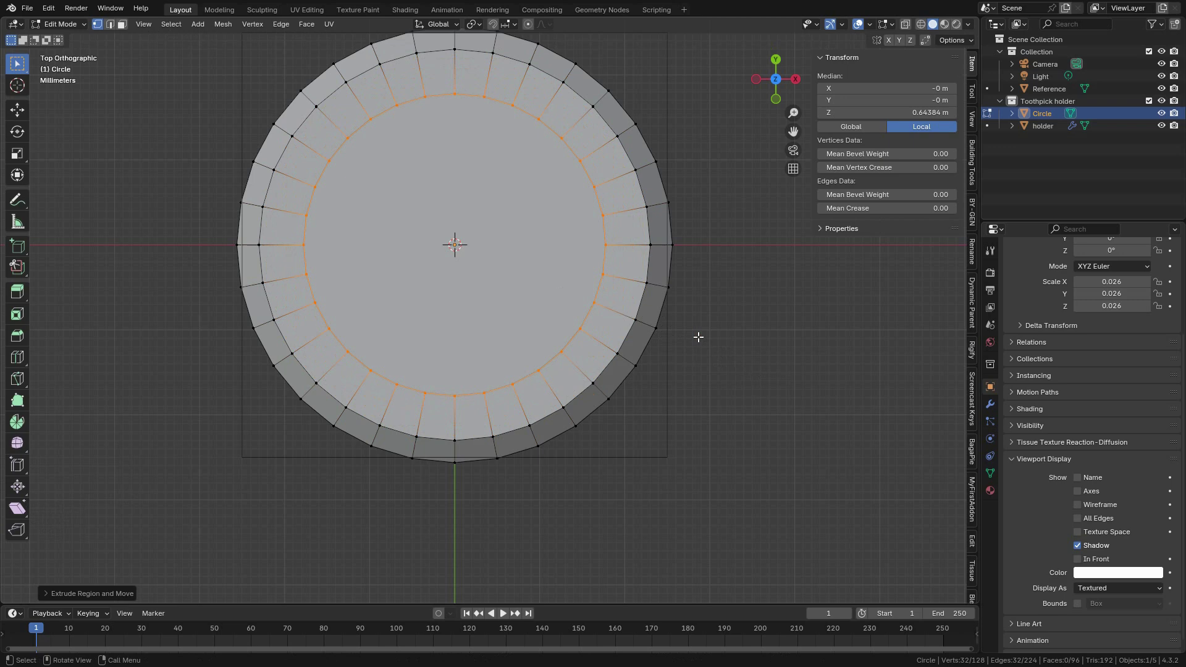
Step: Raise the lid's new inner ring about 0.00065 m along Z to begin a gentle dome
key(KP_1)
scroll(698, 337, up, 2)
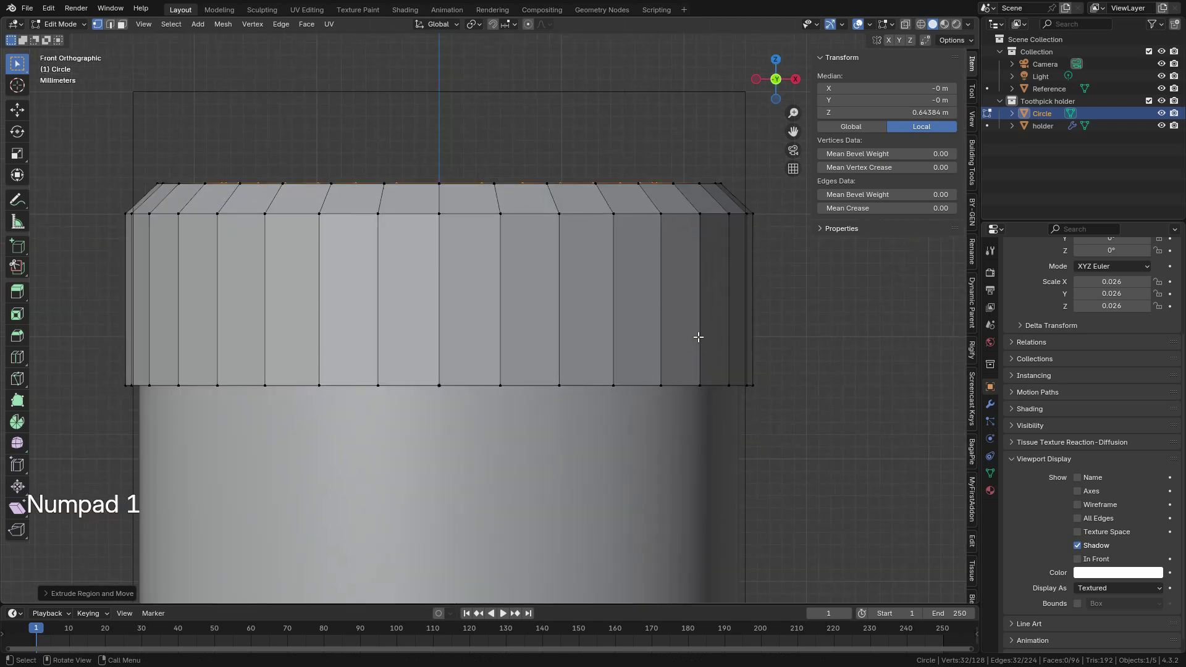
key(g)
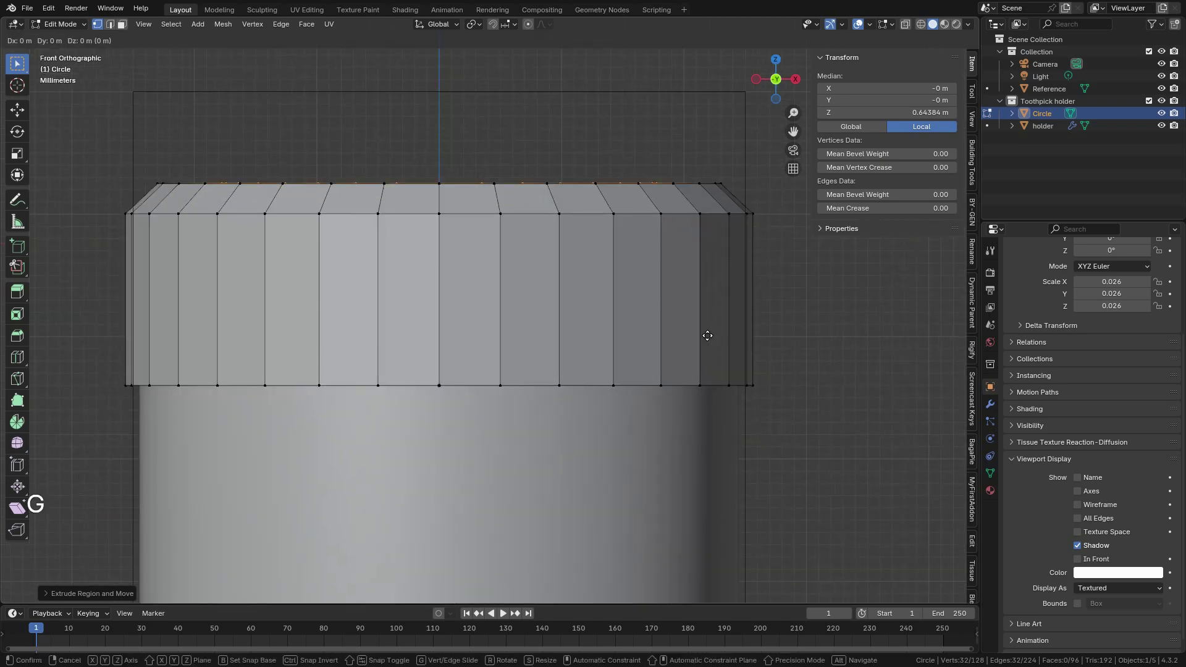
key(shift)
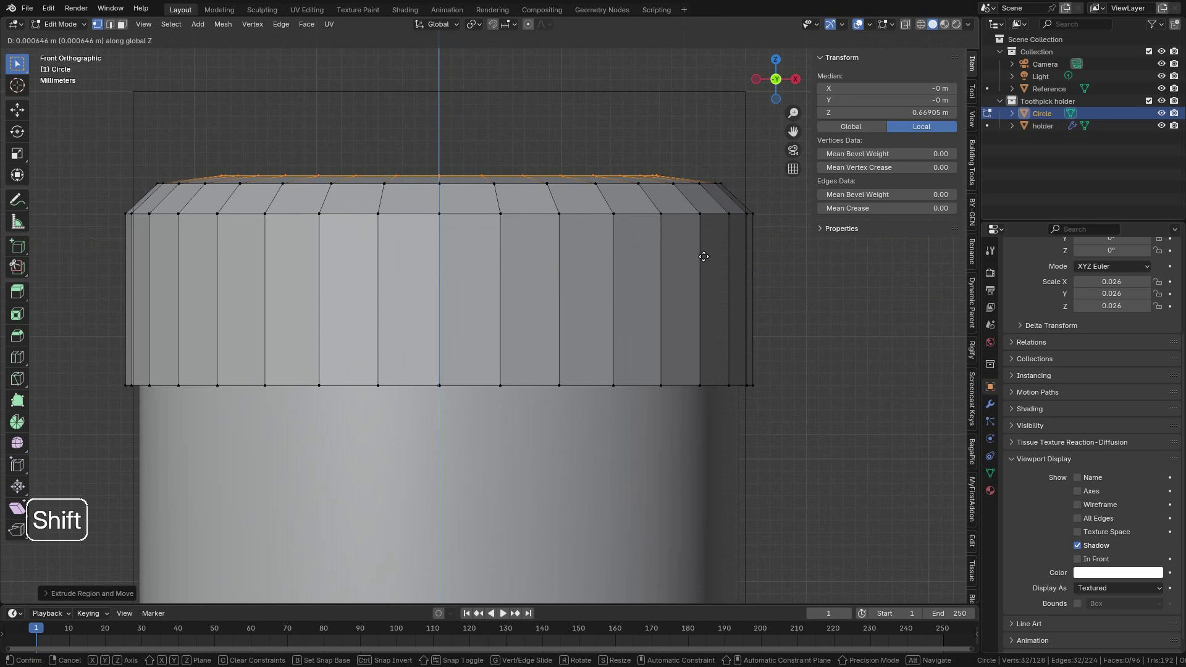
click(704, 257)
Step: Extrude the raised inner ring and scale the new ring inward to about 0.73
key(KP_7)
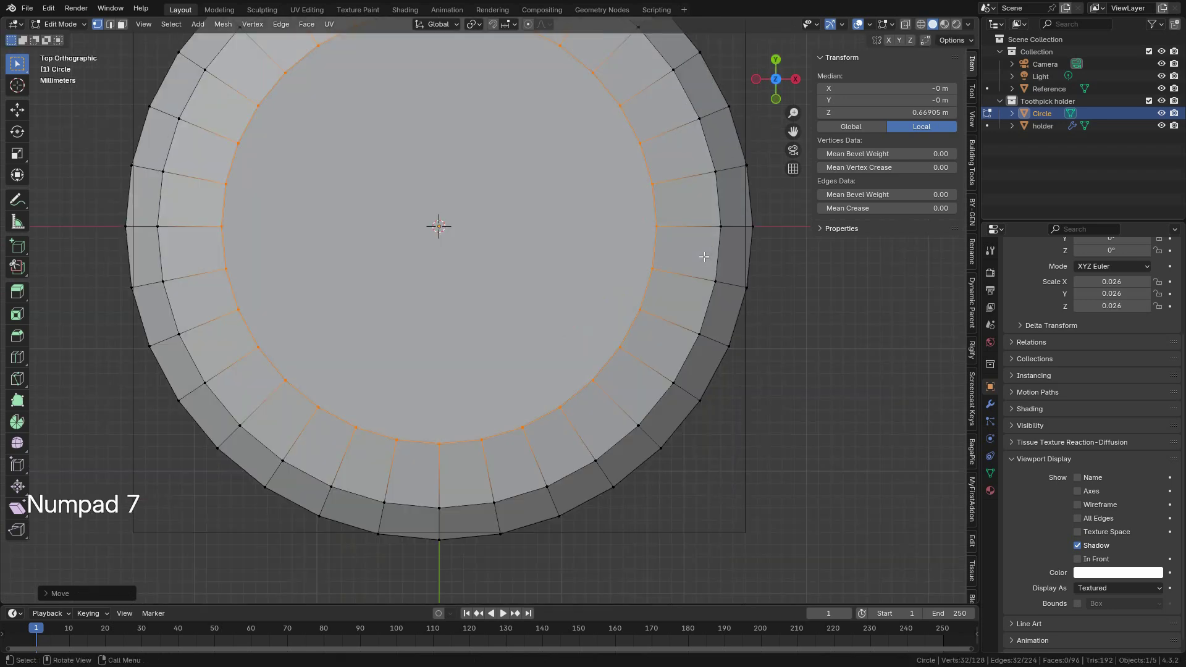
key(e)
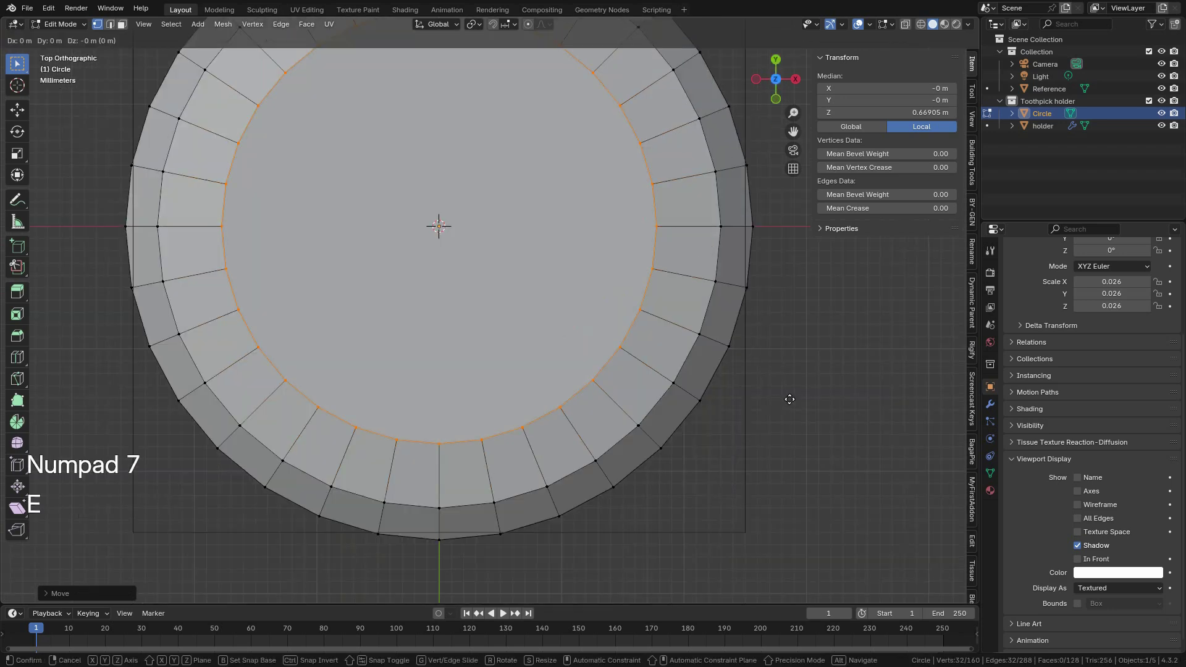
key(s)
key(shift)
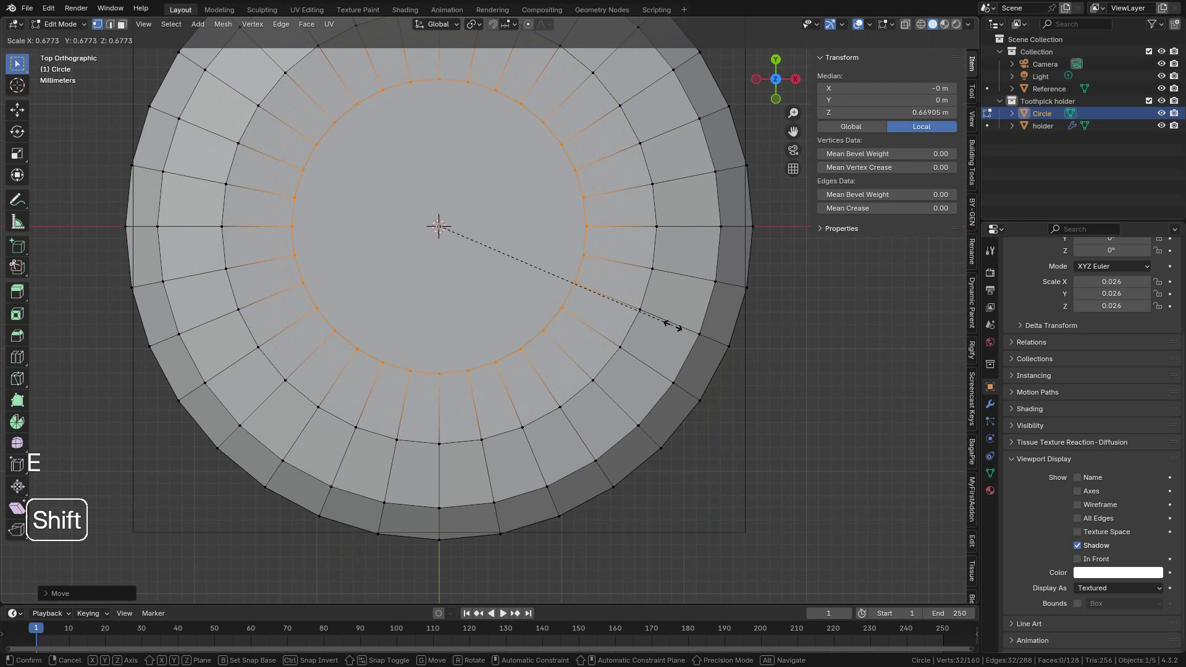
click(842, 408)
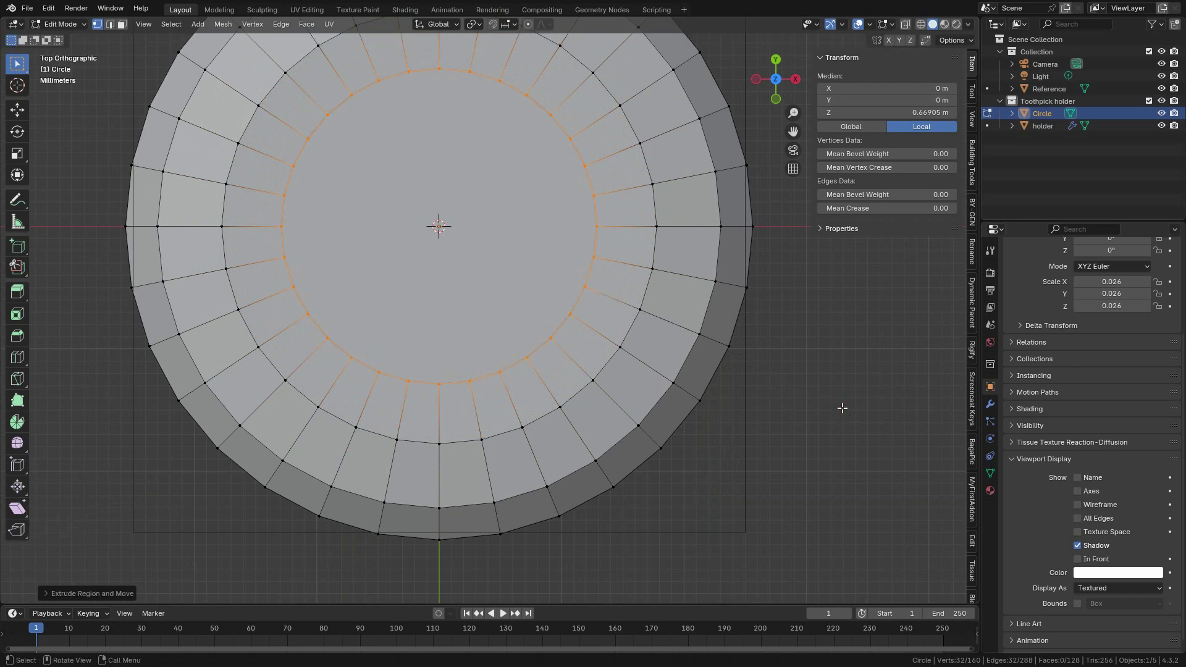
Step: Raise the second inner ring about 0.0004 m along Z to continue the dome
key(KP_1)
key(g)
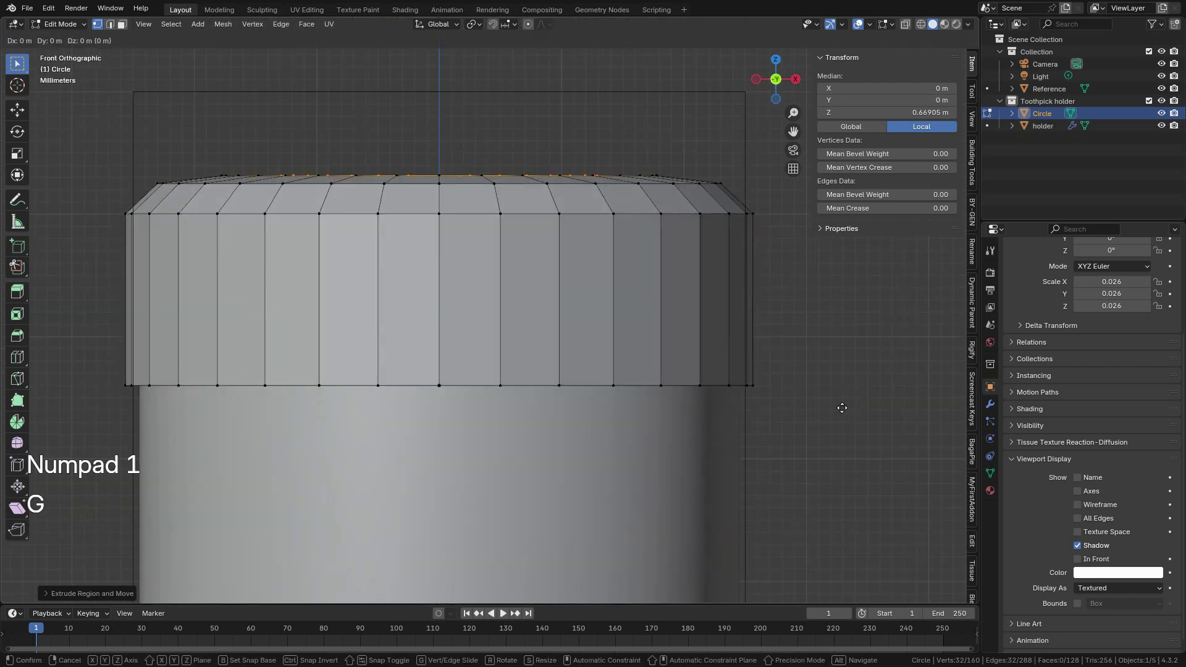
key(z)
key(shift)
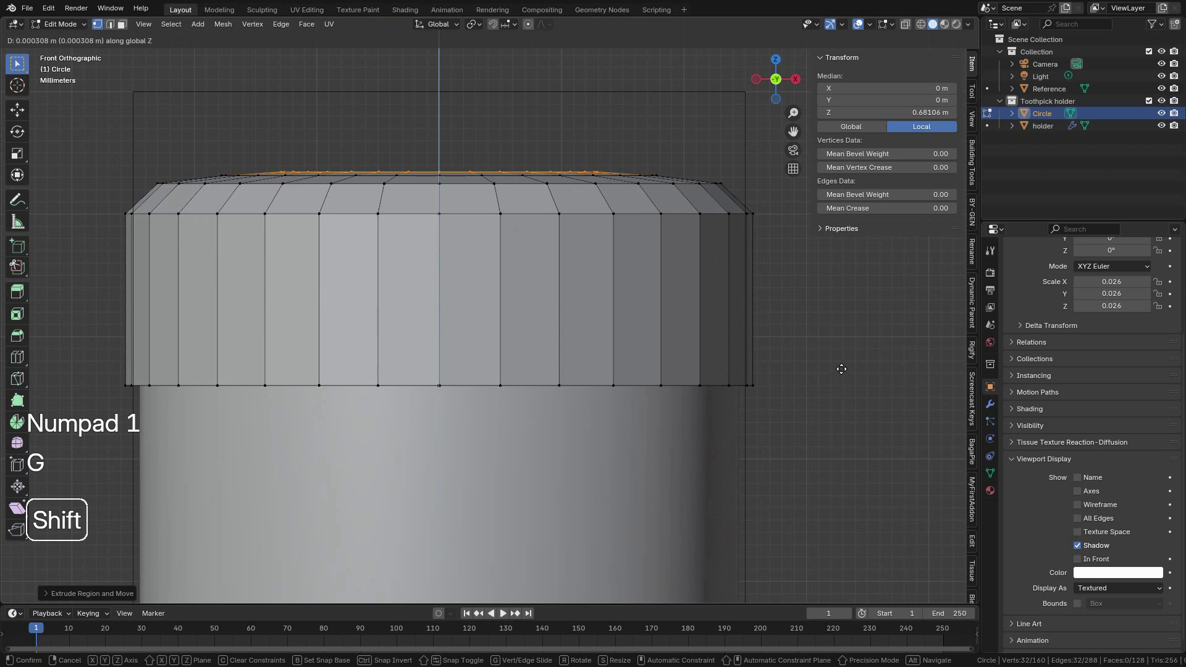
click(842, 363)
Step: Extrude a third inner ring scaled inward to about 0.66 and raise it about 0.00015 m along Z
key(KP_7)
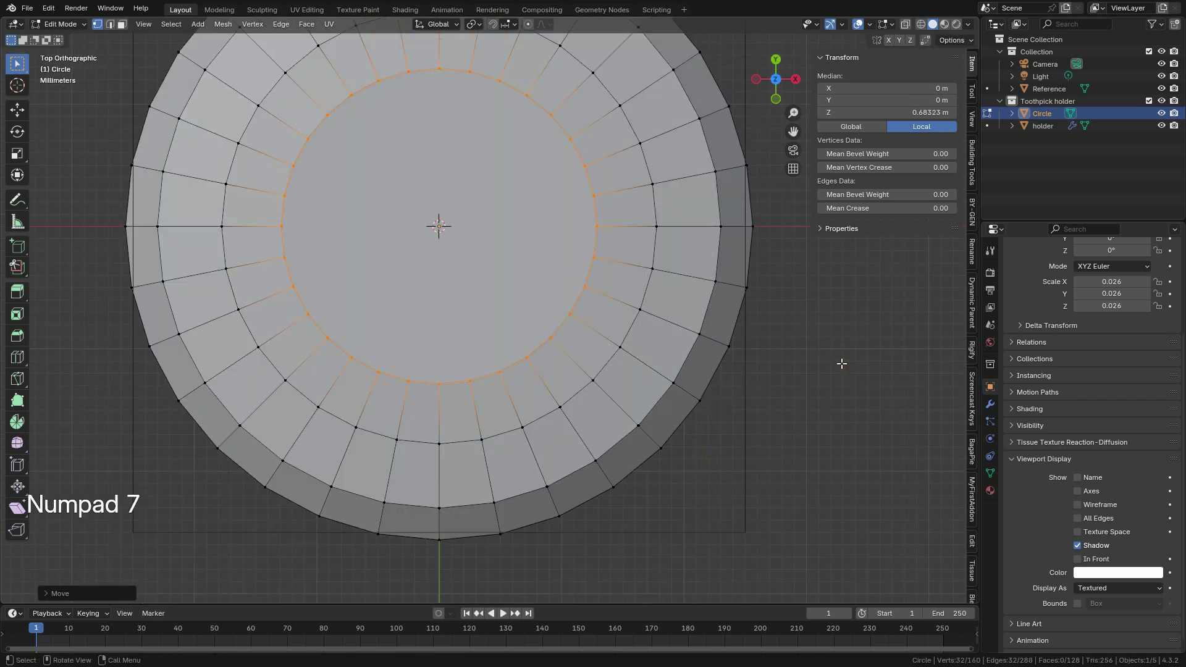
key(e)
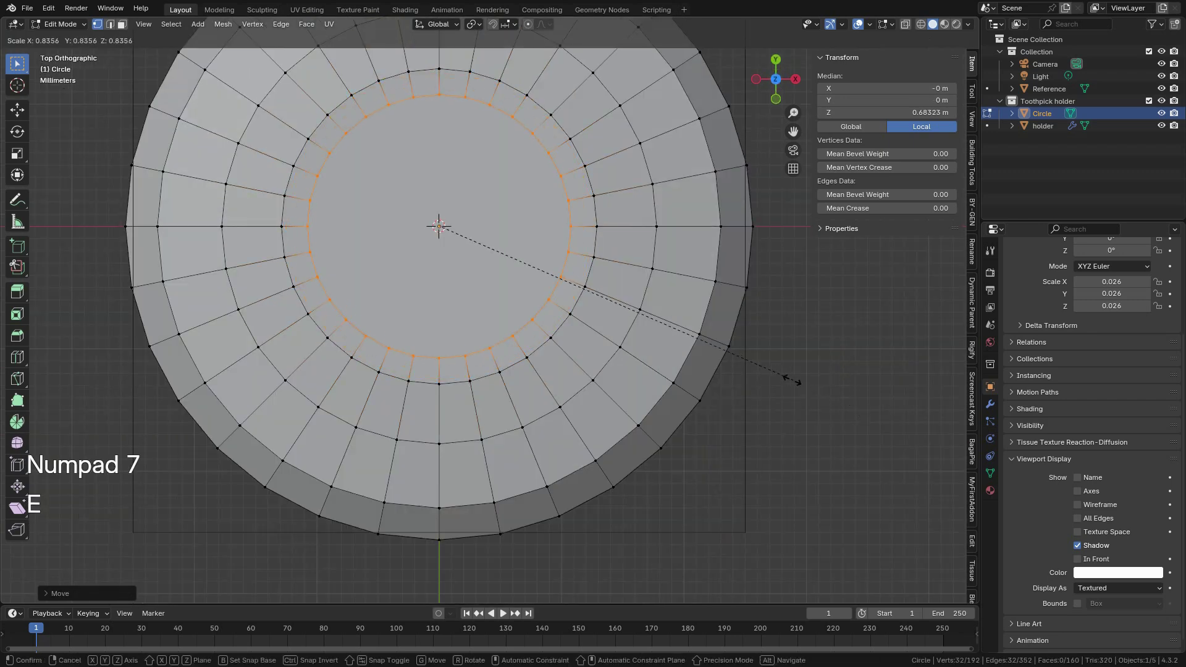
click(721, 346)
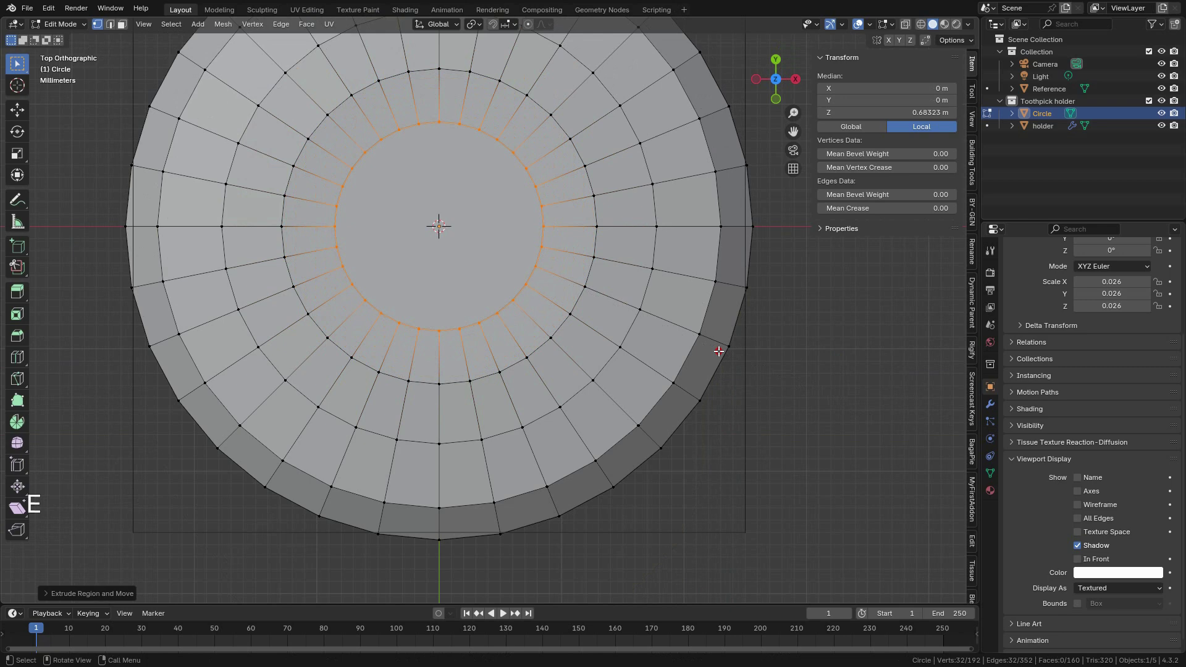
key(KP_1)
key(g)
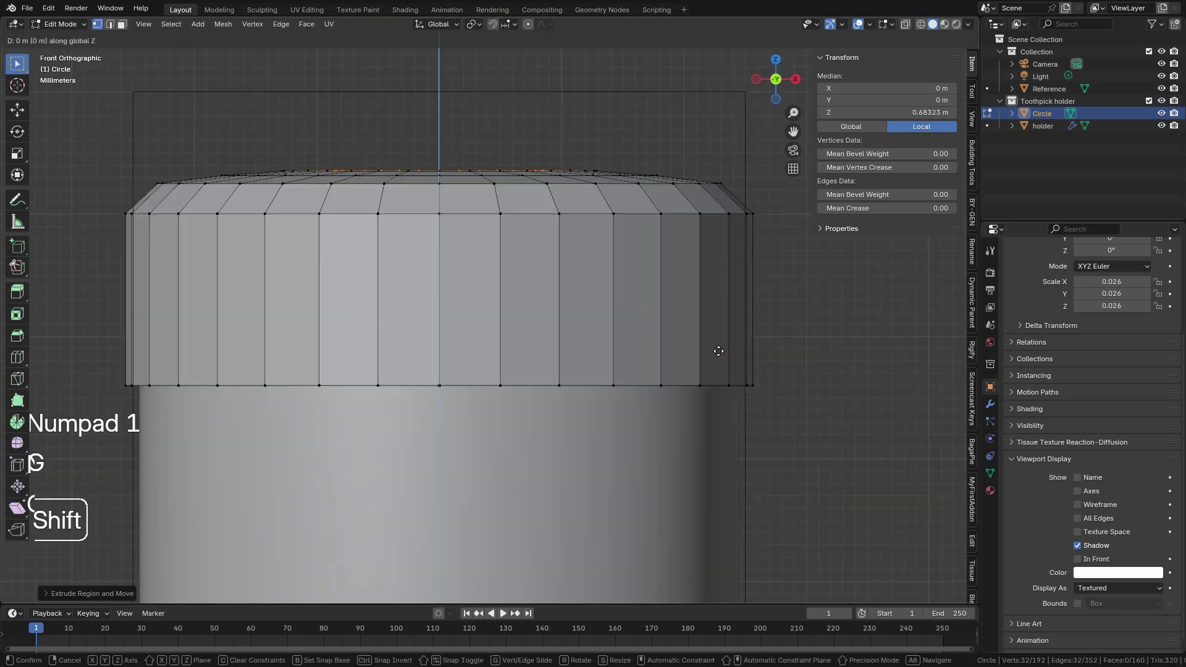
click(721, 332)
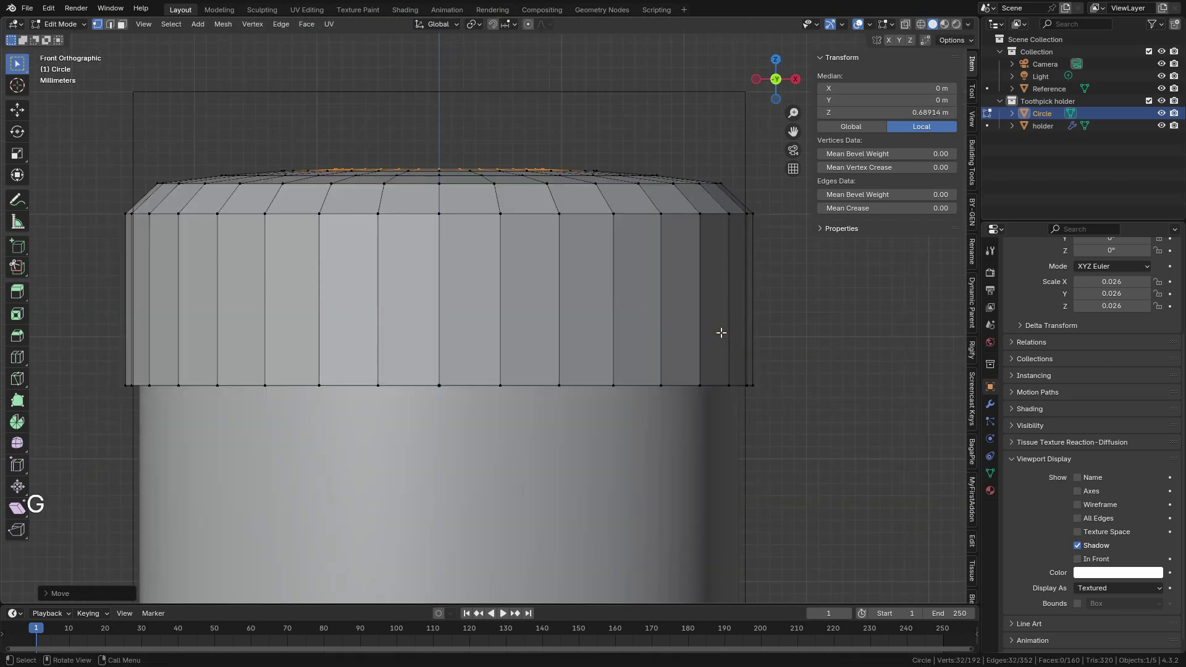
Step: Extrude a fourth inner ring scaled inward to about 0.6 and raise it about 0.0002 m along Z
key(KP_7)
key(e)
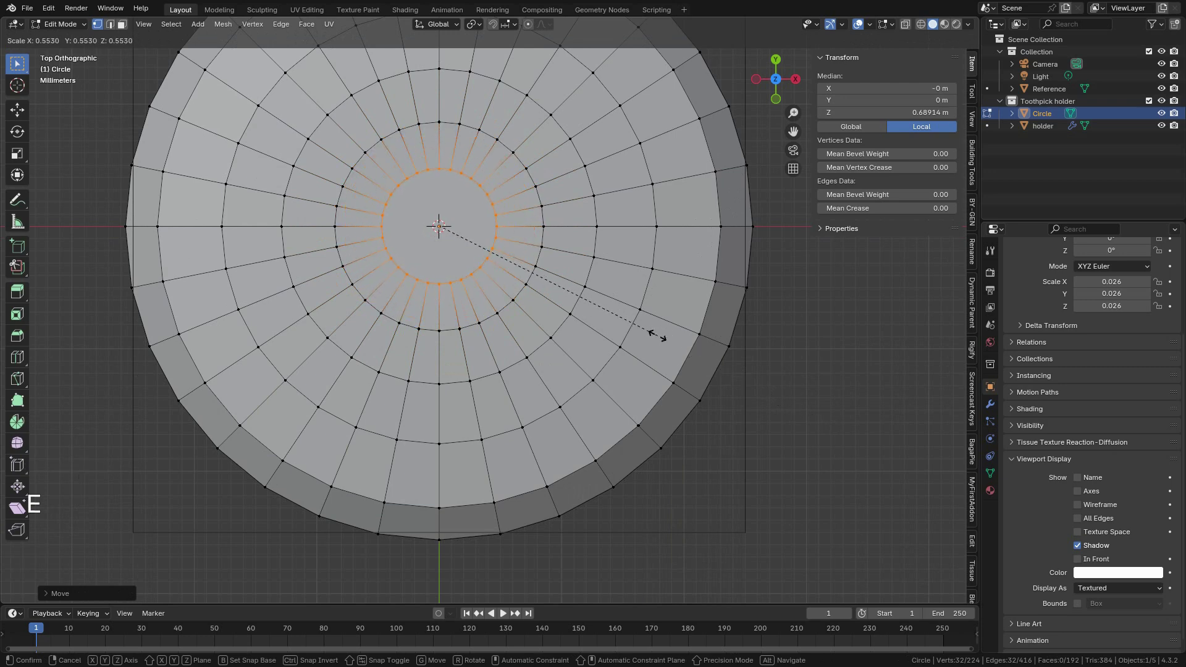
click(678, 348)
key(KP_1)
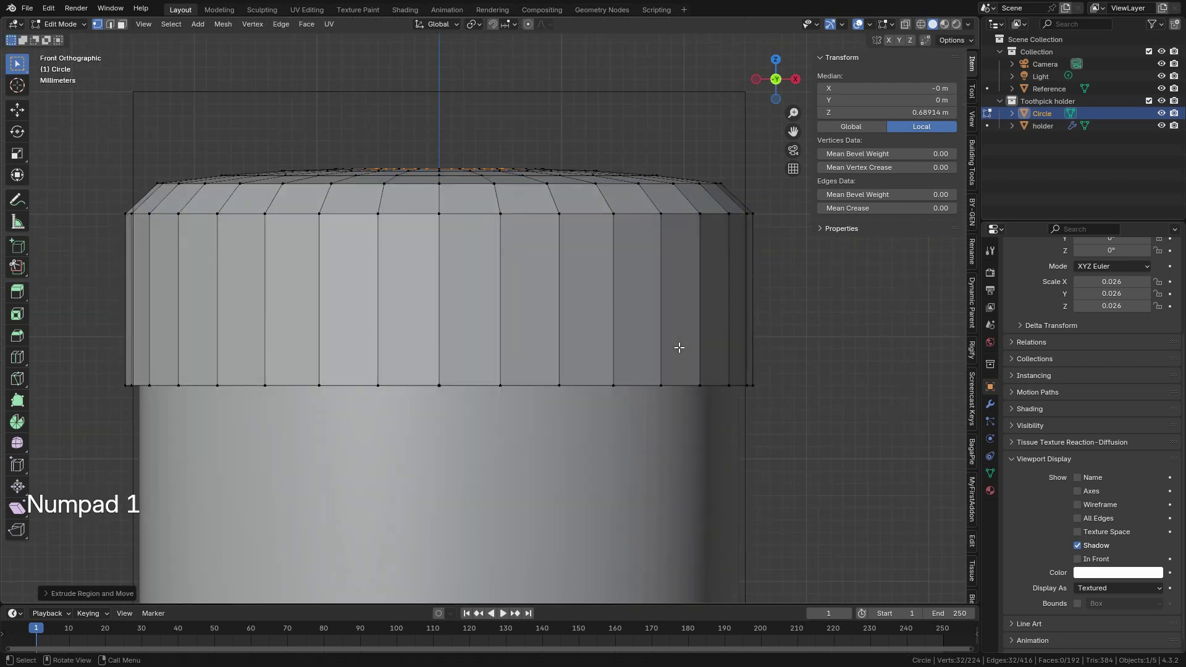
key(g)
shift+click(679, 325)
Step: Fill the remaining circular opening at the centre of the lid's top with a face, and check the lid's shape in Object Mode
middle_drag(678, 325, 570, 319)
scroll(570, 319, up, 2)
key(f)
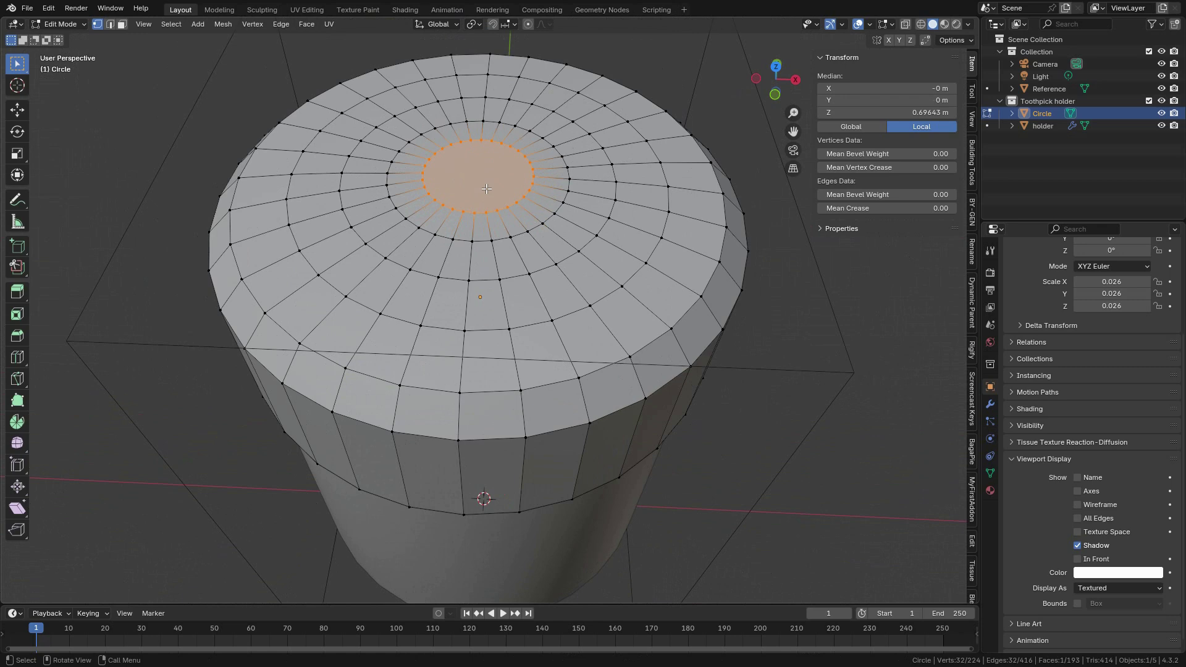
key(KP_1)
scroll(486, 189, down, 4)
key(Tab)
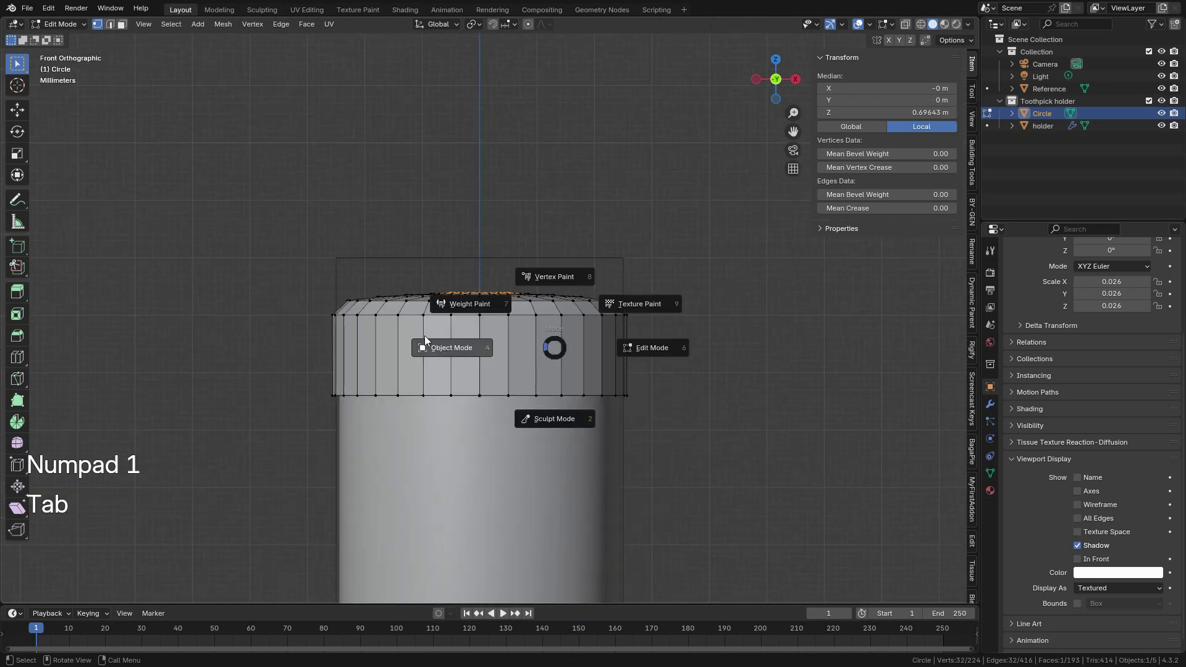
click(424, 337)
middle_drag(452, 304, 494, 387)
scroll(454, 366, up, 5)
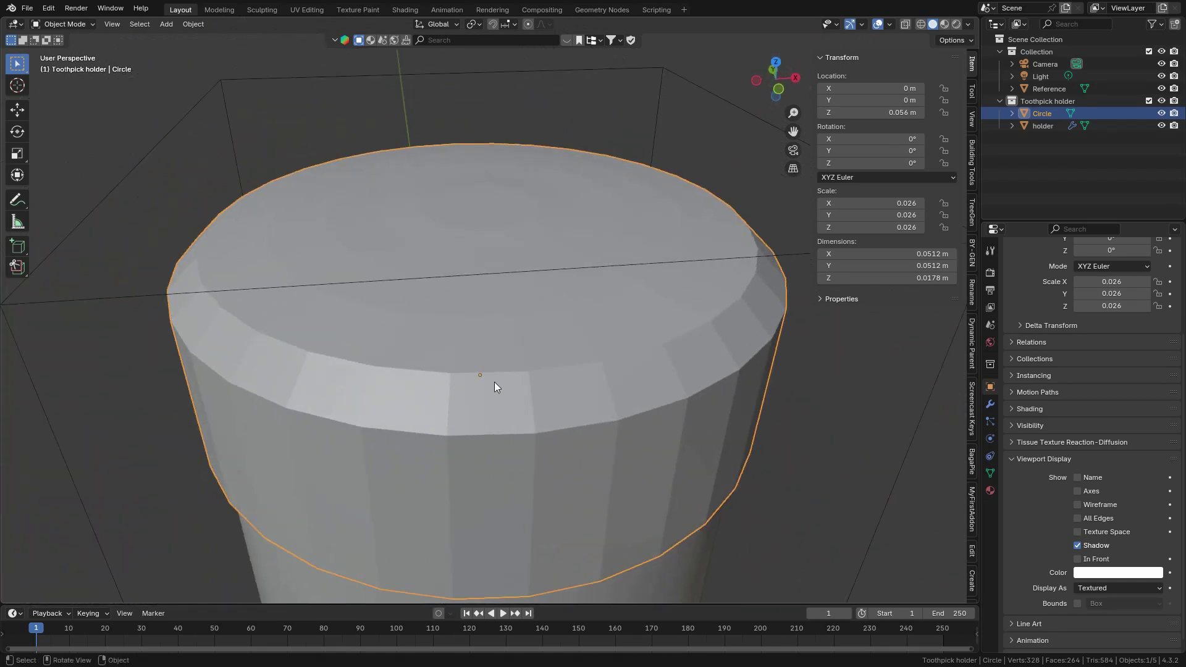
Step: Return to Edit Mode and add one centred loop cut around the lid's sloped upper edge
key(Tab)
click(780, 383)
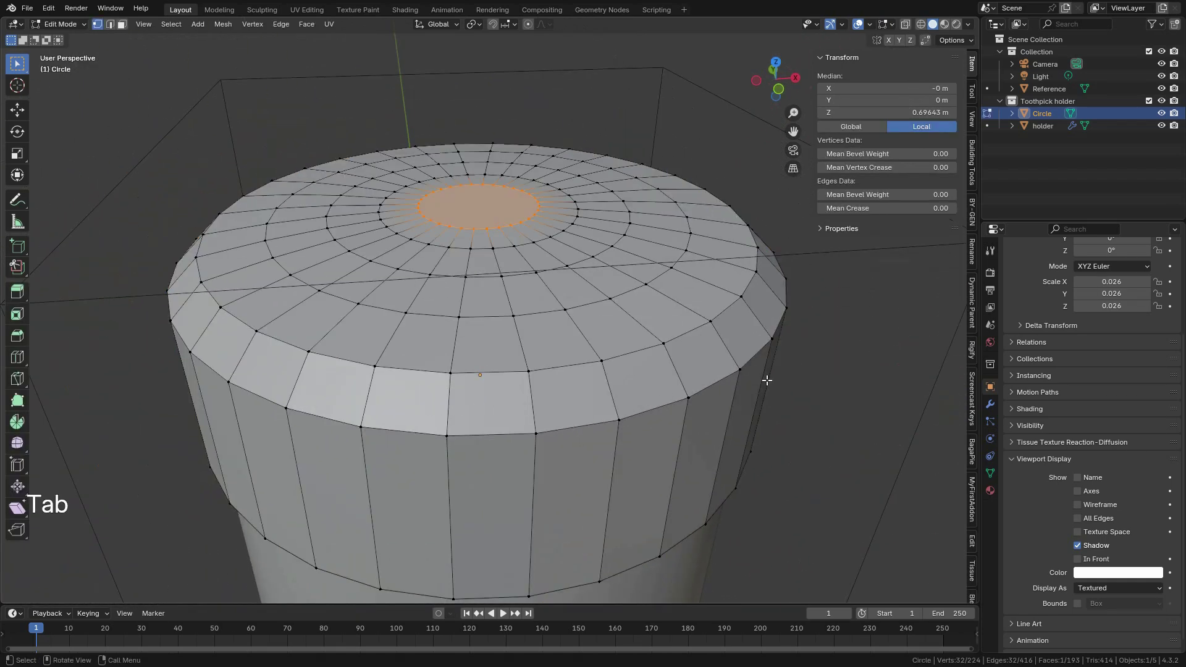
key(KP_1)
scroll(767, 380, down, 2)
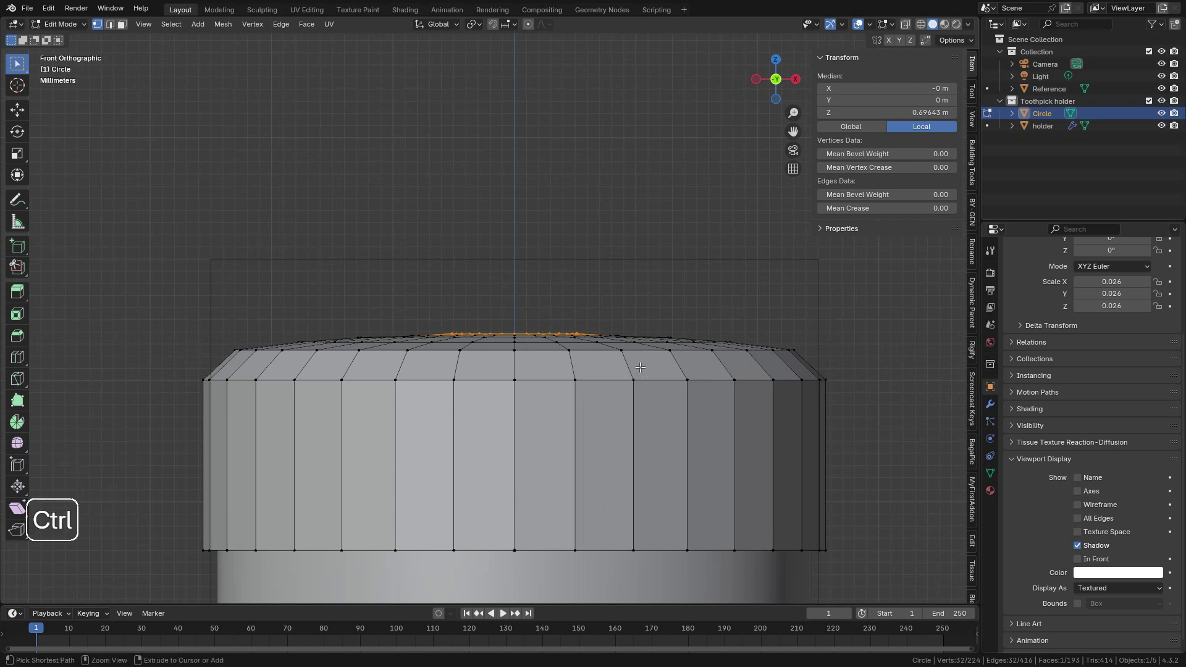
key(ctrl+r)
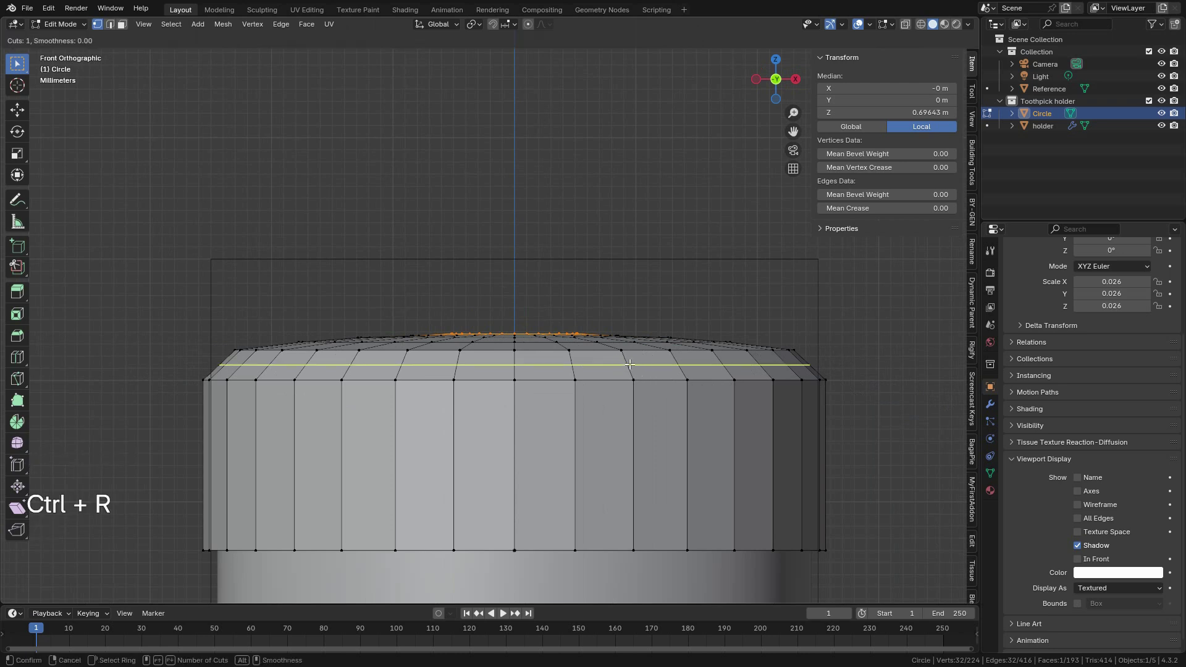
click(629, 365)
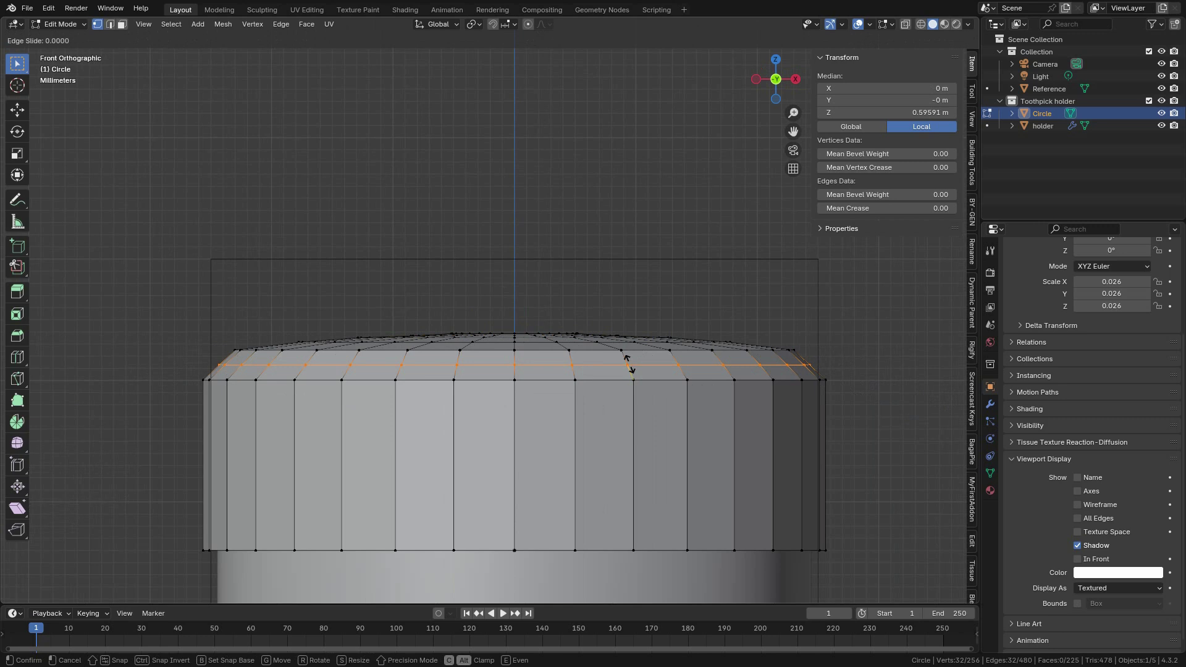
click(628, 364)
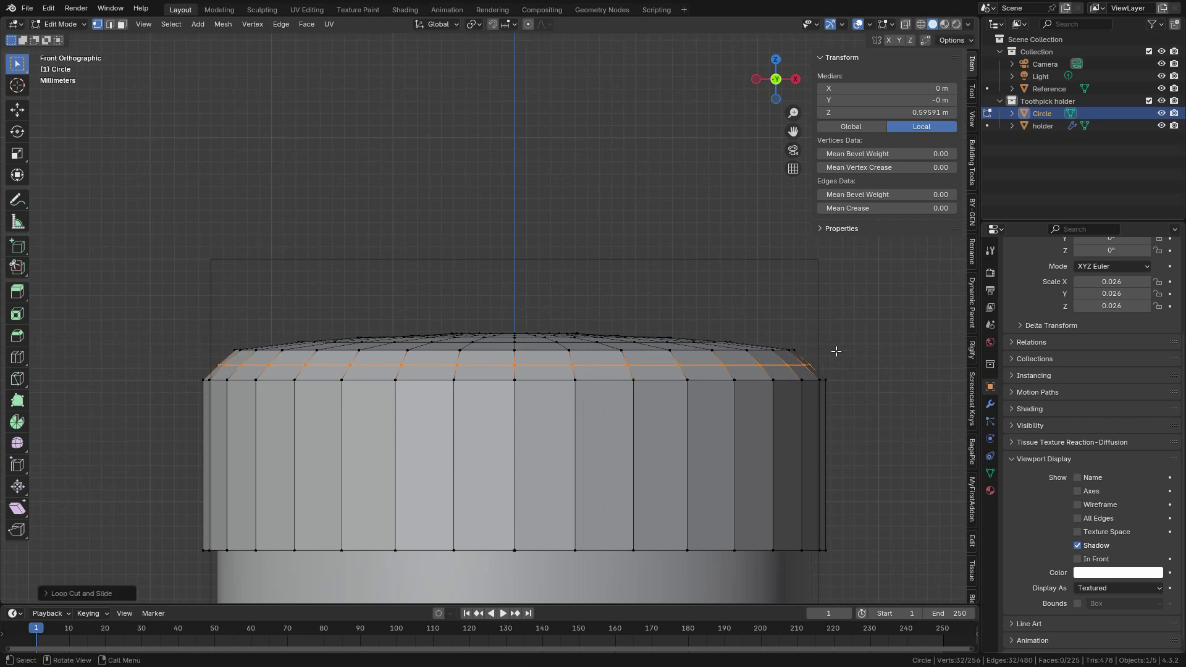
key(s)
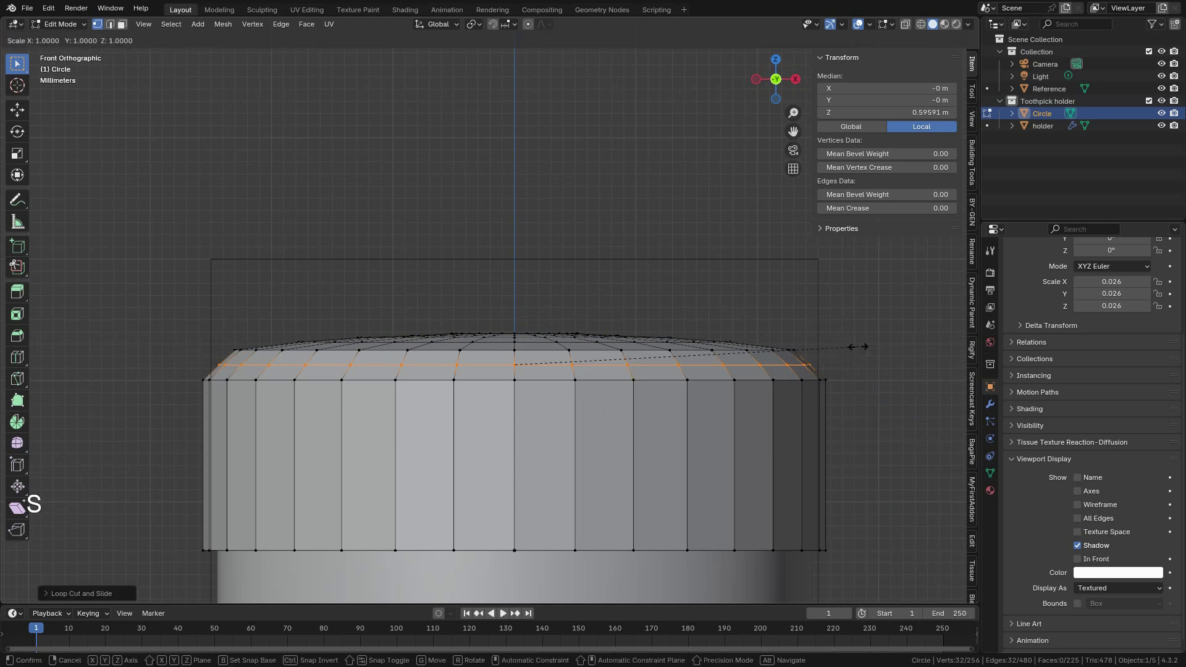
key(shift)
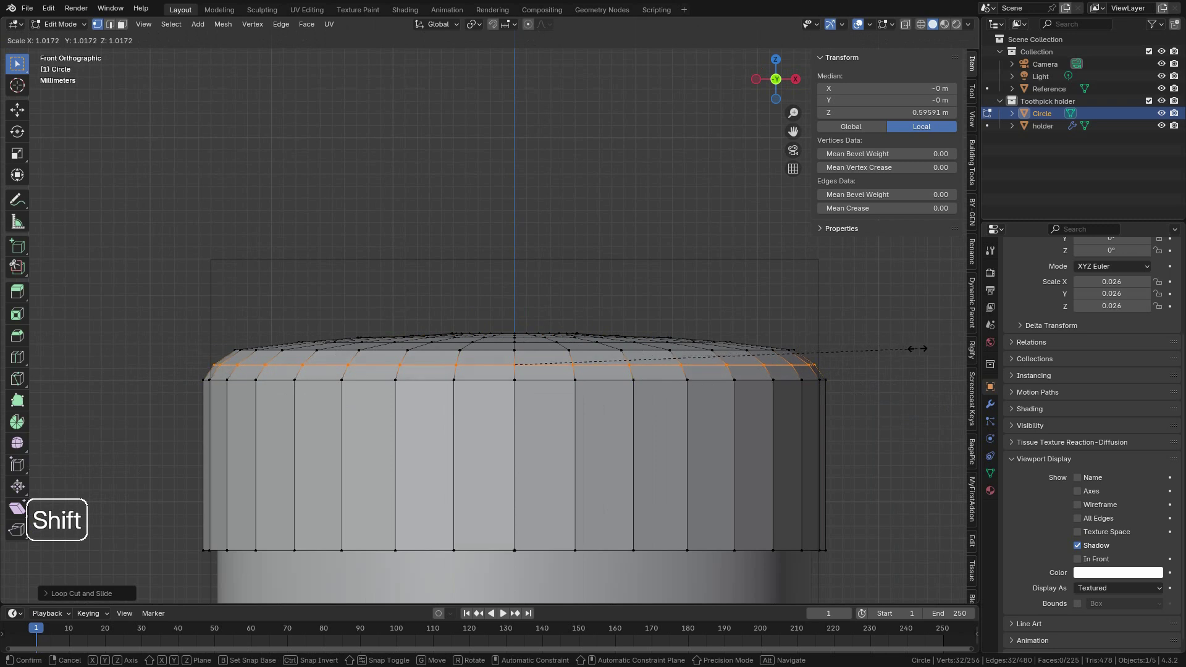
right_click(847, 347)
key(s)
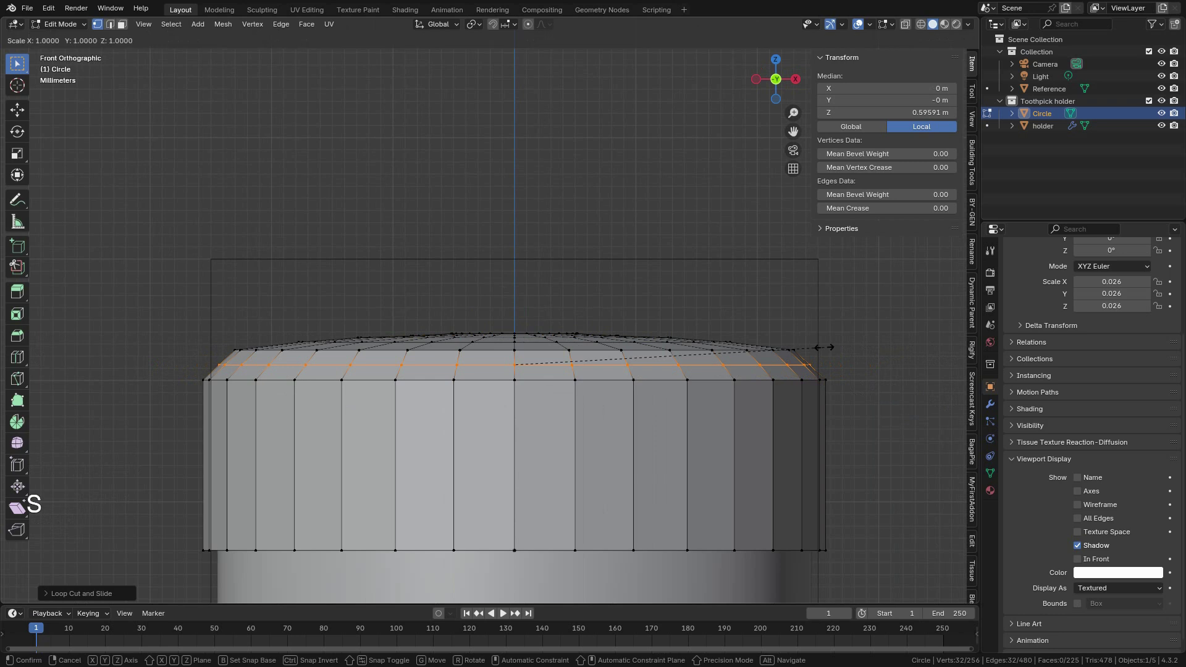
key(shift)
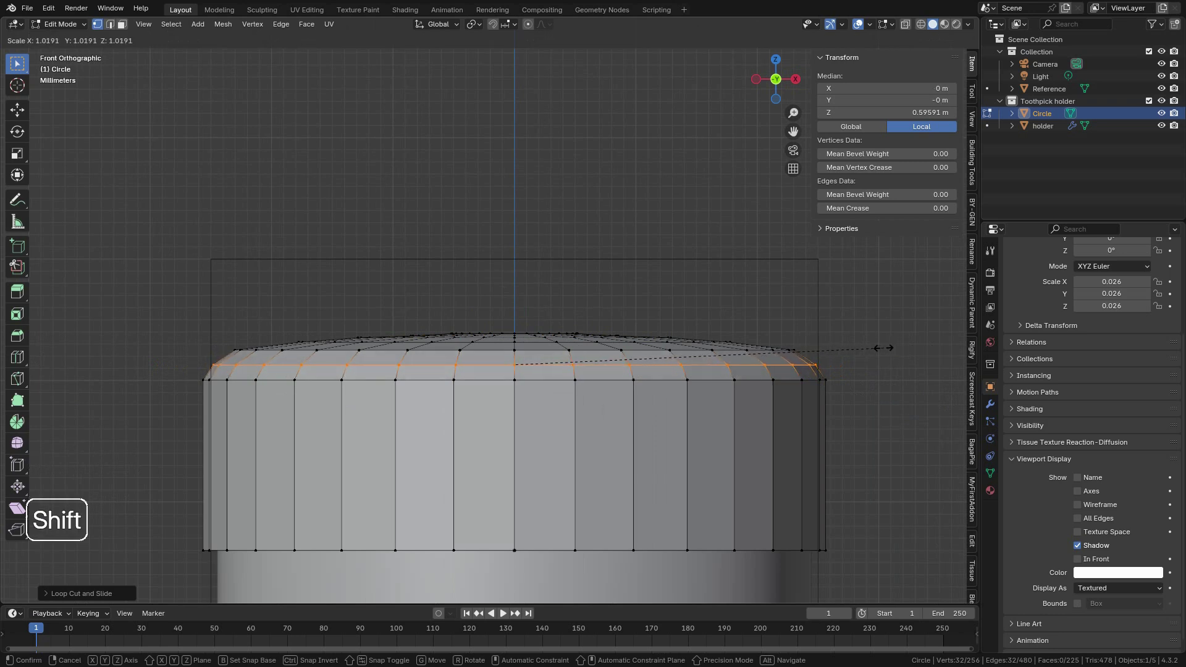
right_click(884, 348)
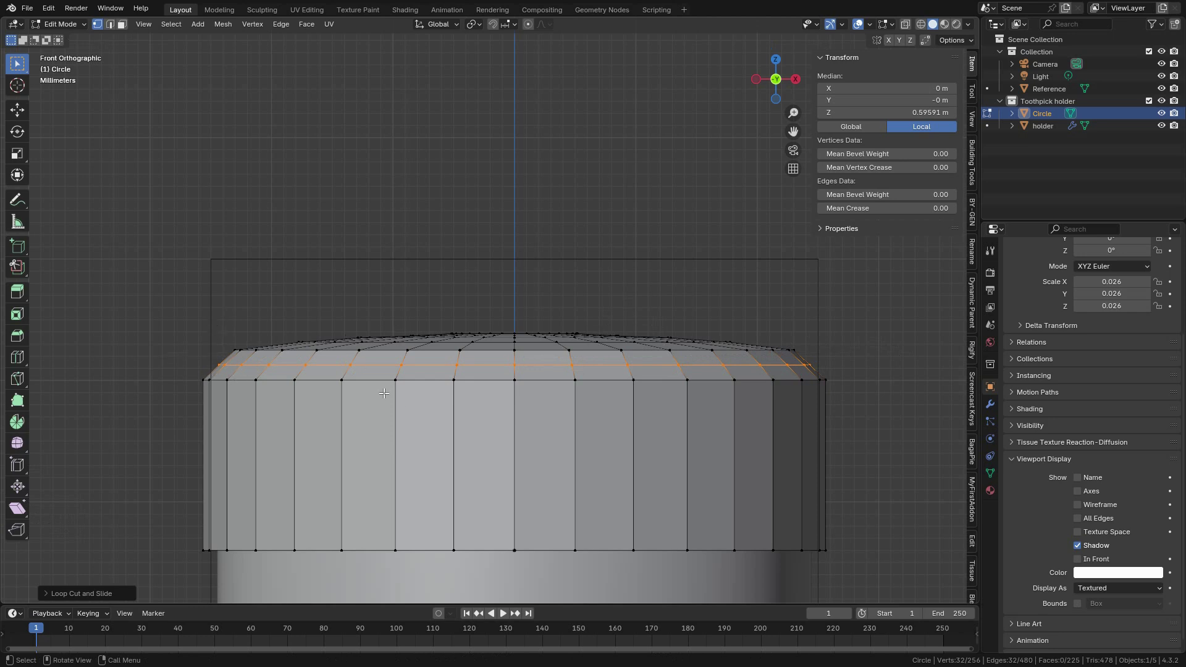
Step: Scale the new edge loop on the lid's sloped upper edge outward to about 1.018
key(s)
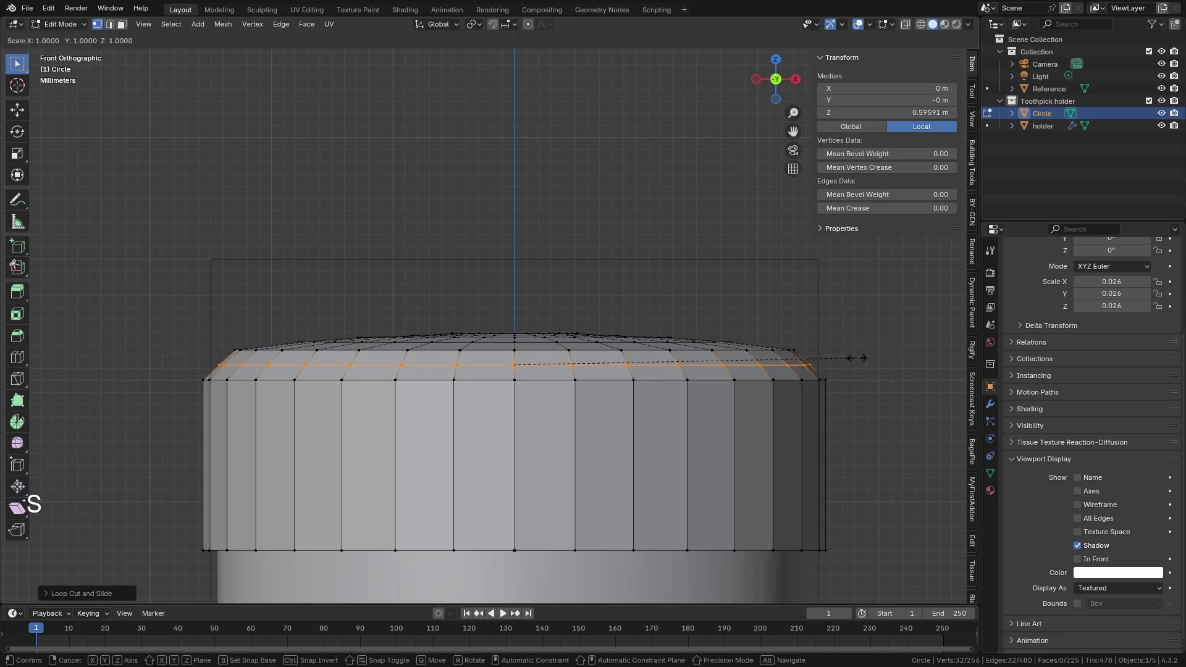
key(shift)
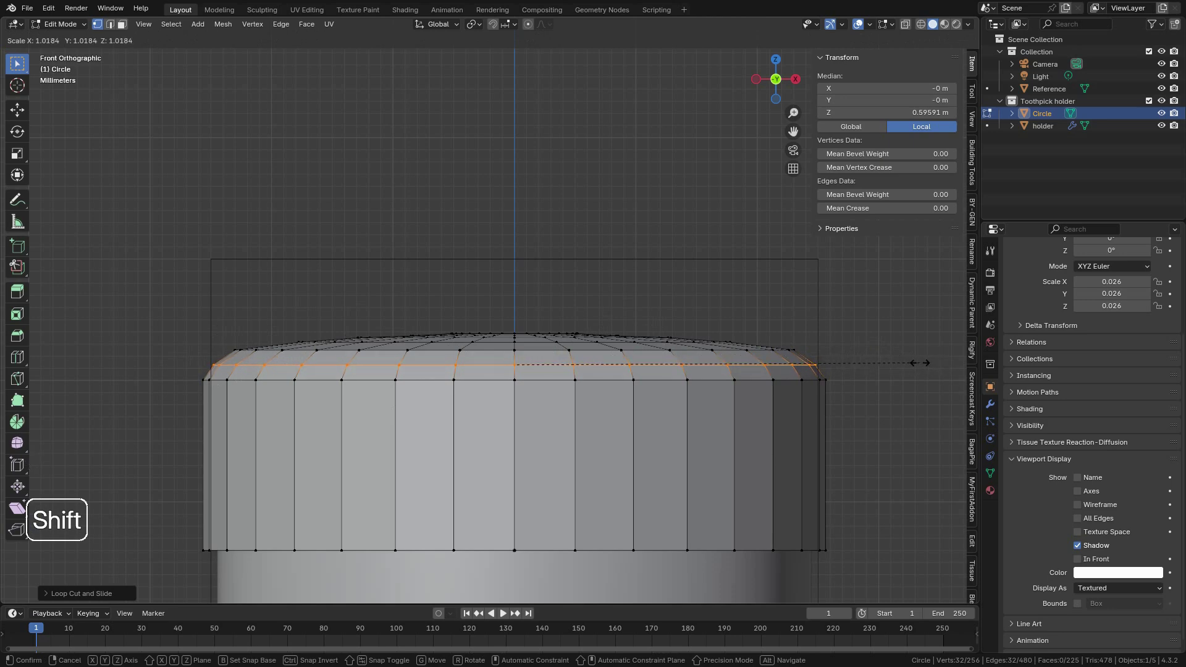
click(919, 363)
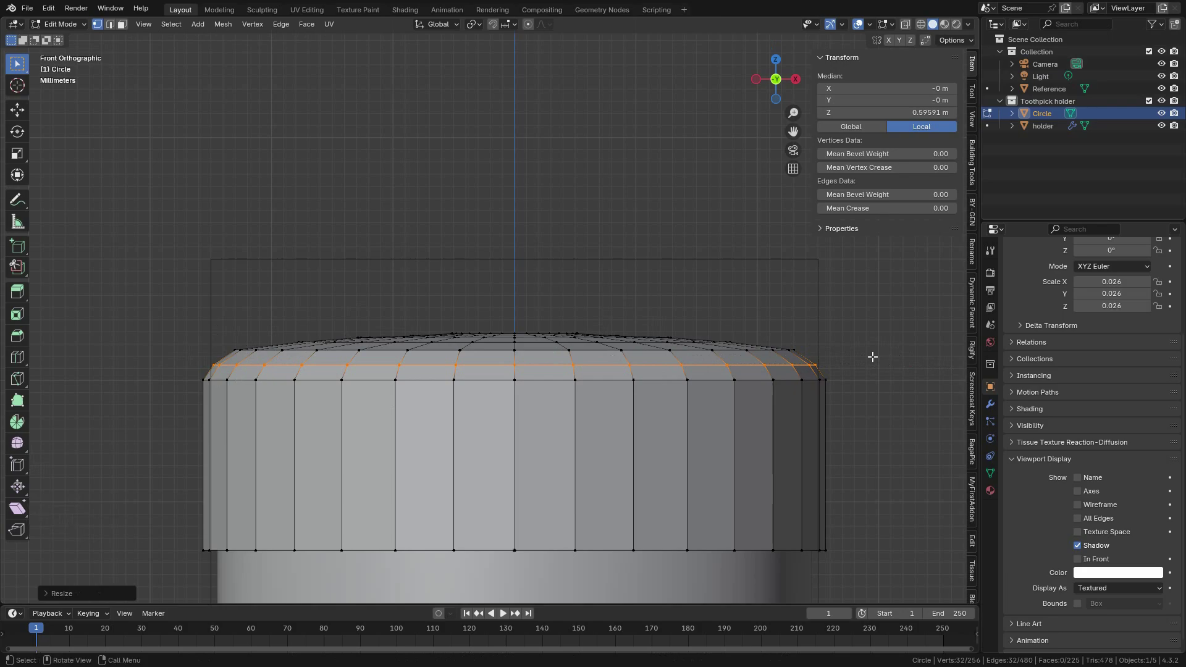
Step: Return to Object Mode, apply Shade Auto Smooth to the lid and check its rounded shape
middle_drag(702, 336, 574, 321)
key(Tab)
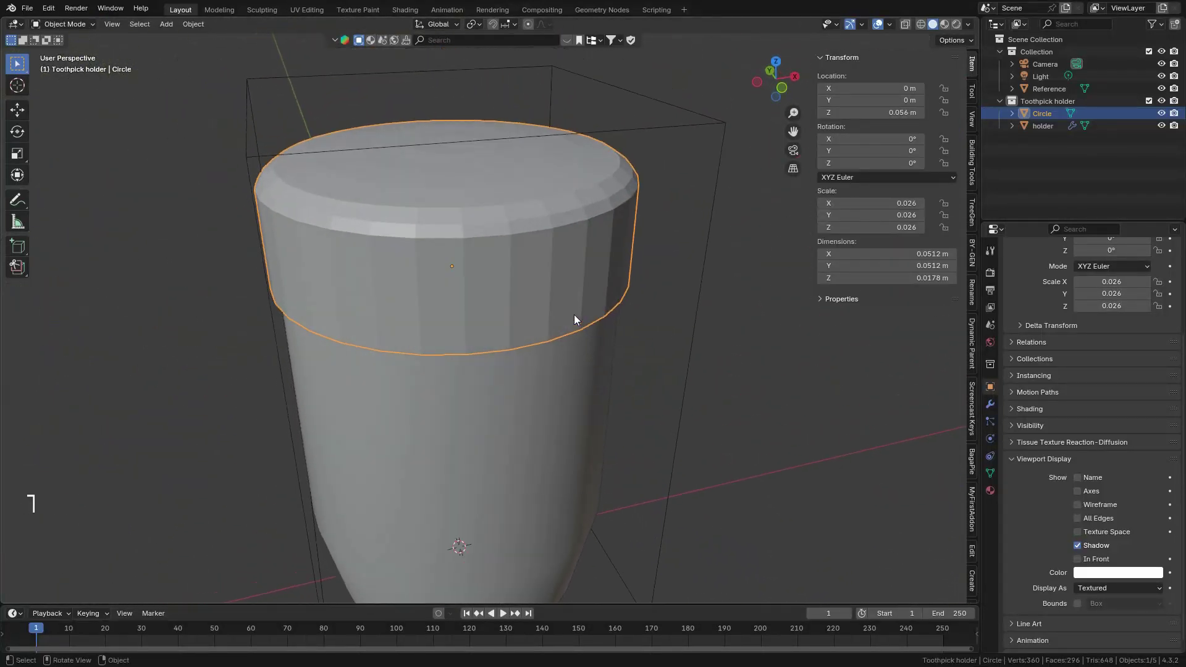
scroll(579, 328, up, 5)
shift+middle_drag(525, 243, 521, 441)
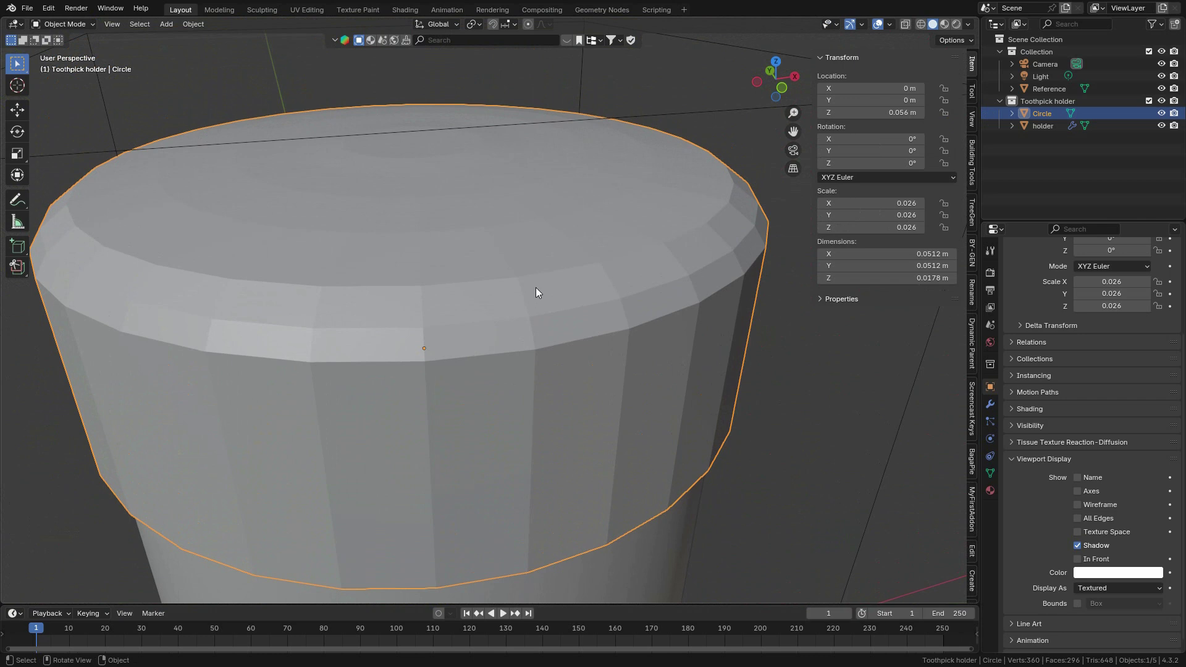
right_click(539, 286)
click(523, 283)
scroll(511, 342, down, 3)
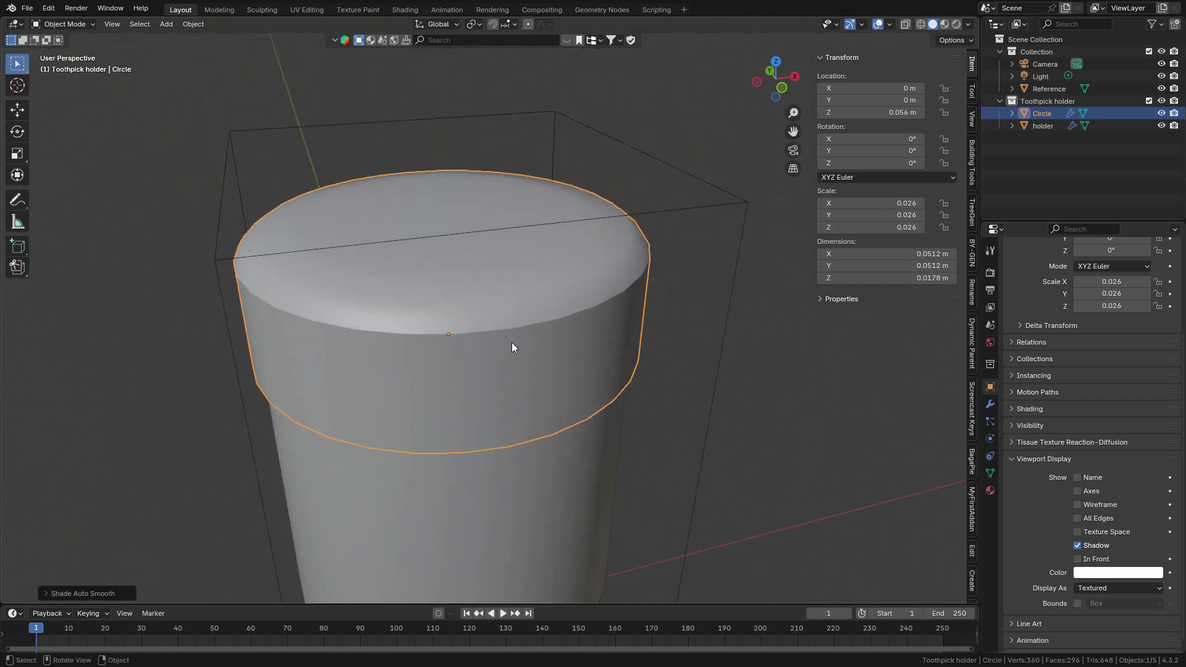
middle_drag(558, 354, 558, 324)
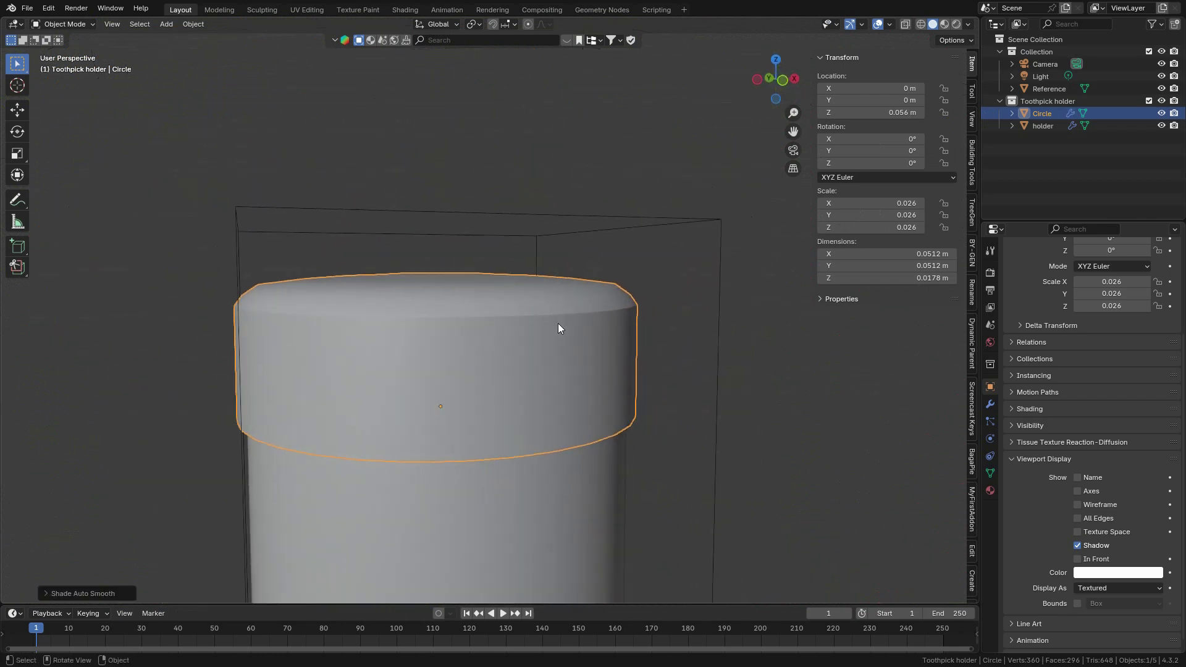
scroll(558, 324, up, 2)
Step: Enter Edit Mode in front view and add one centred loop cut around the lid's vertical side wall
key(KP_1)
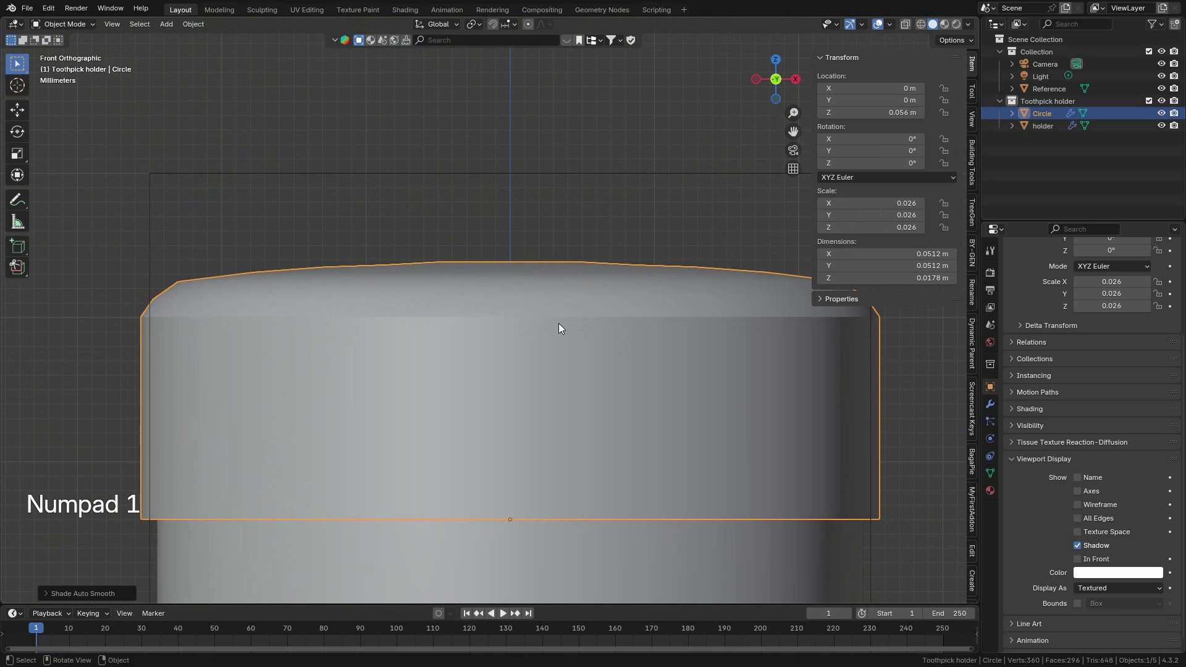
key(Tab)
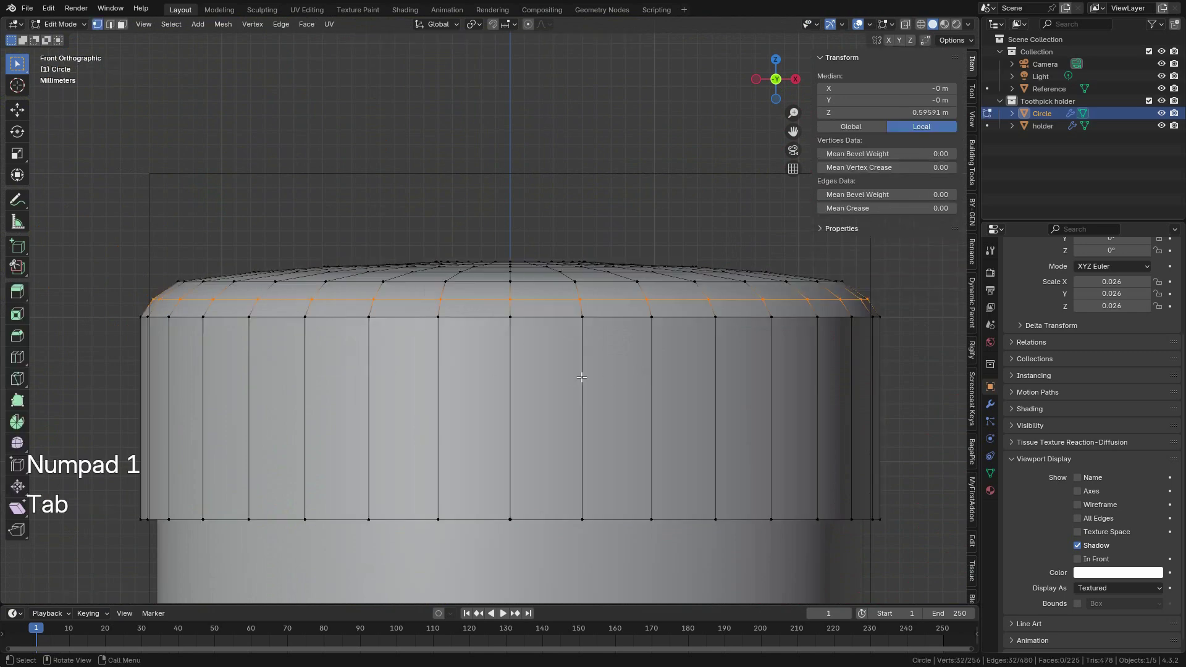
key(ctrl+r)
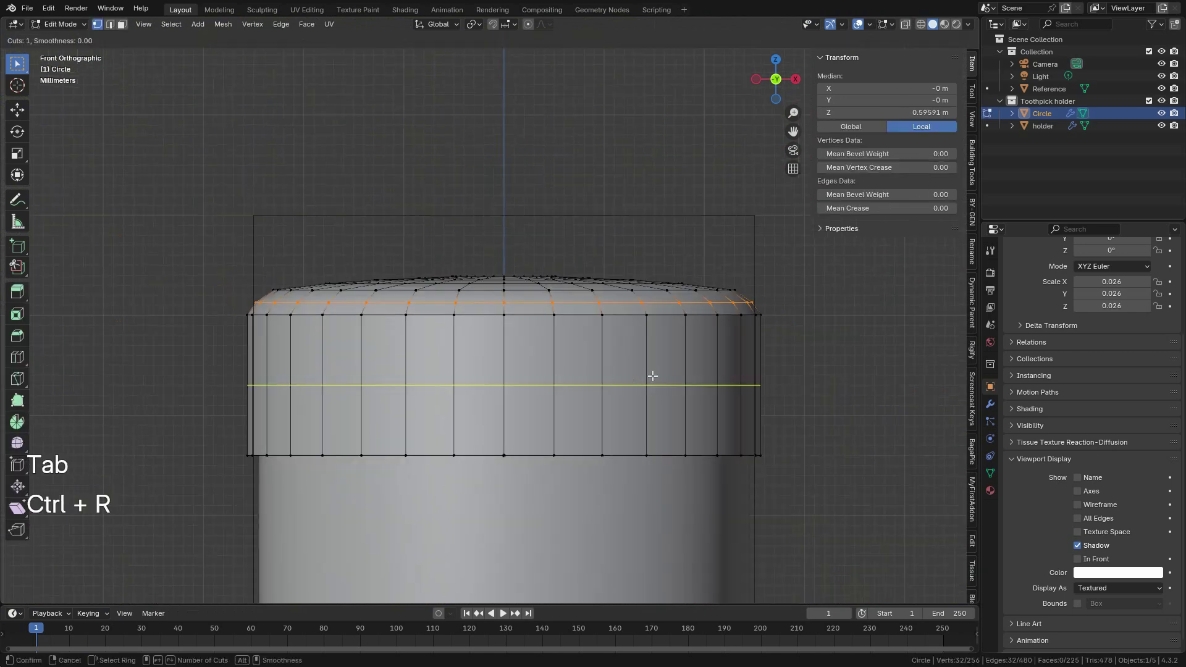
click(512, 380)
right_click(511, 378)
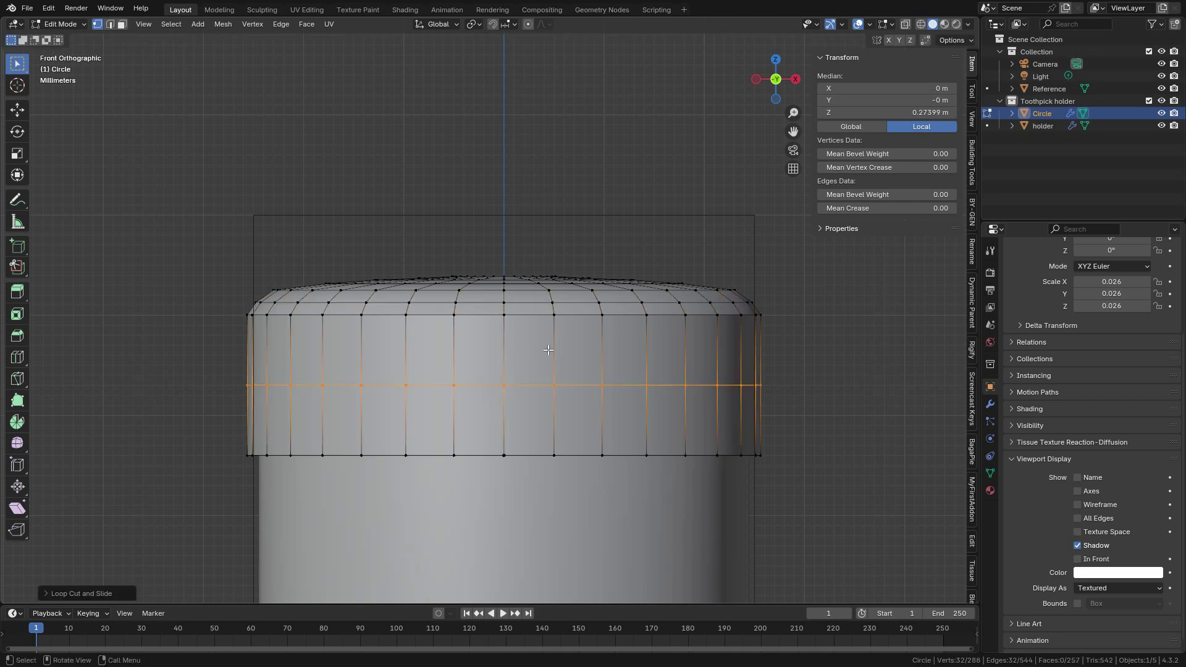
Step: Switch to face selection and box-select a front patch spanning the lid's upper wall, rounded edge and outer top ring
middle_drag(548, 349, 561, 359)
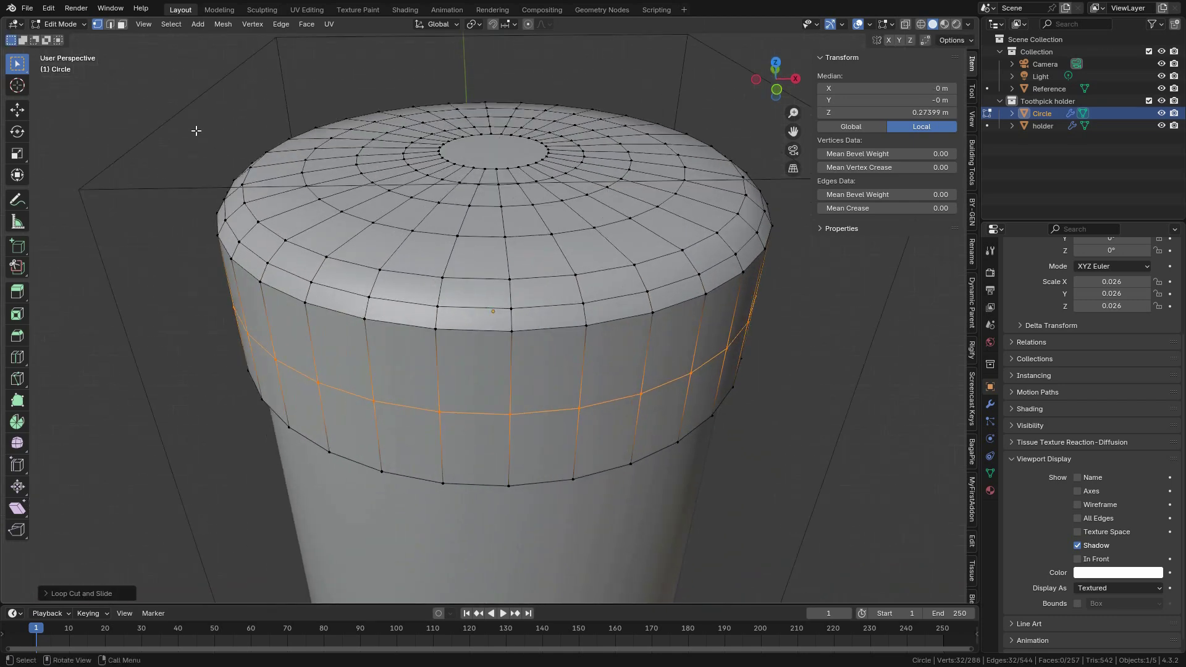
click(122, 25)
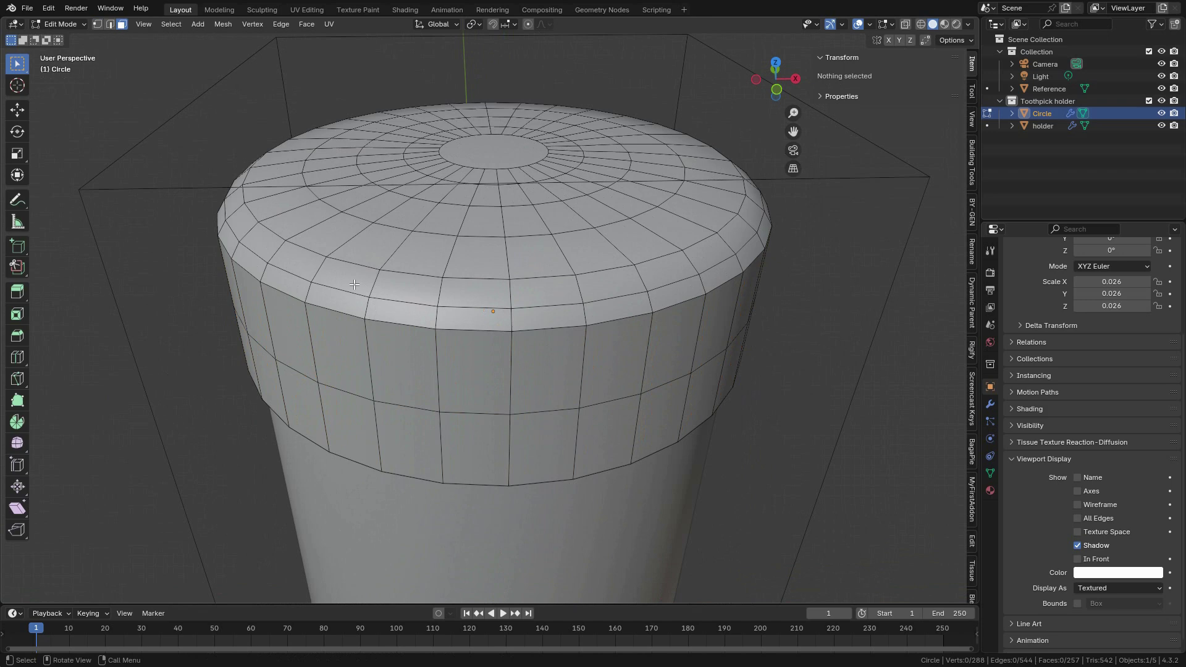
middle_drag(497, 336, 493, 326)
key(KP_1)
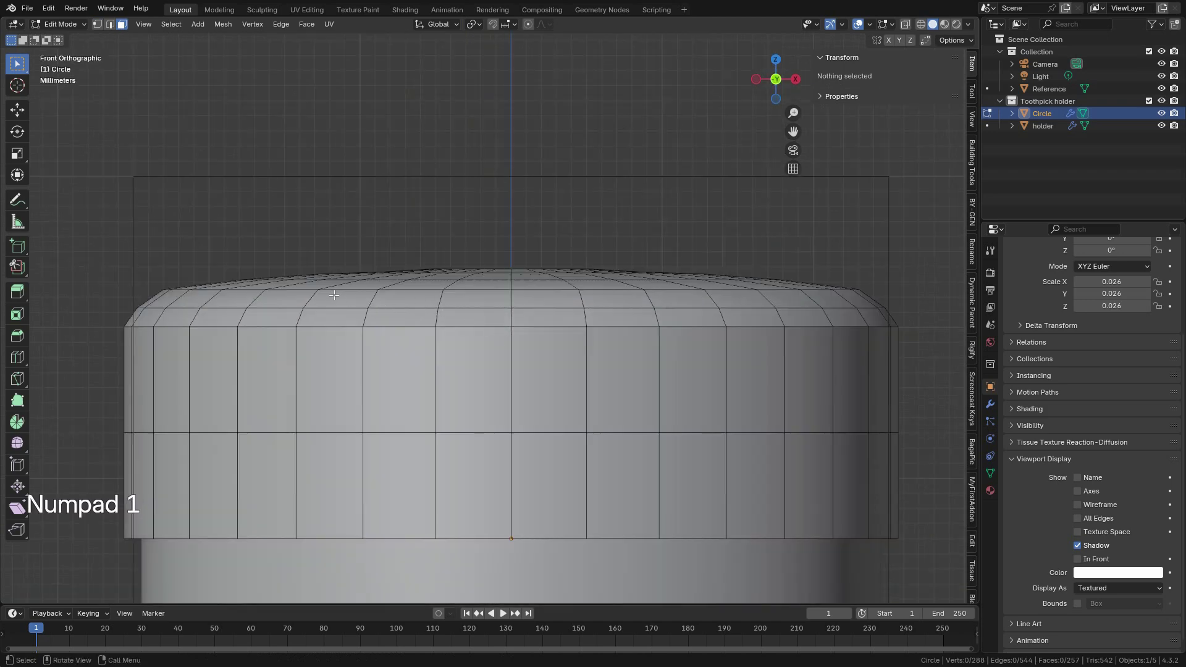
drag(332, 295, 456, 344)
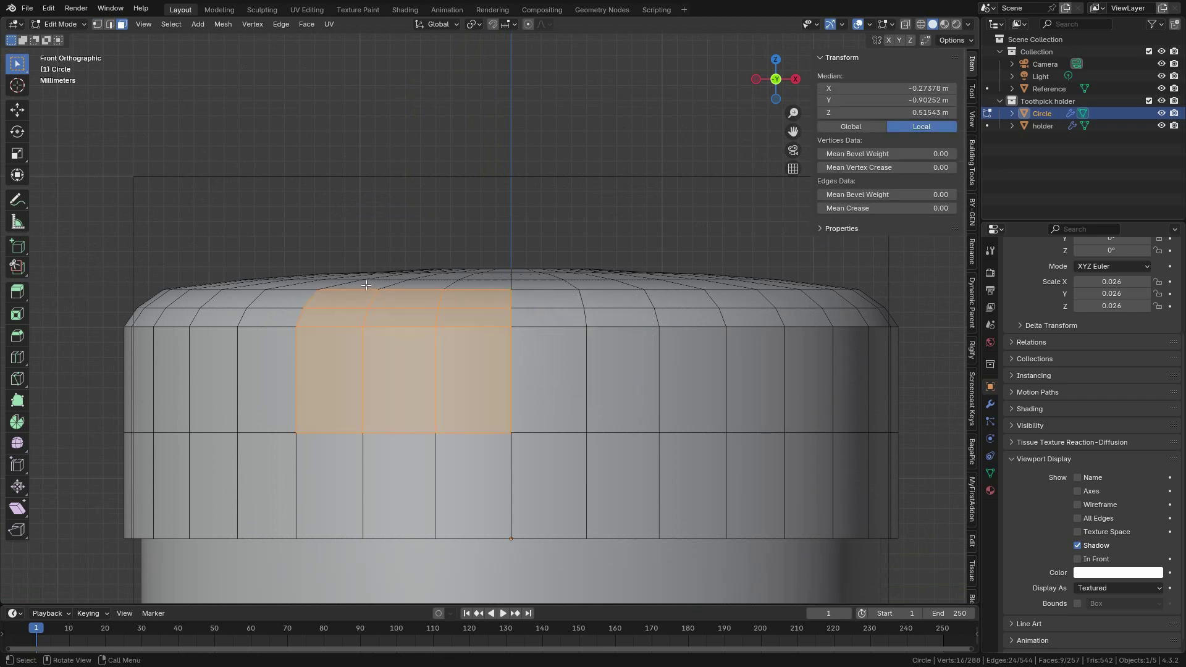
drag(366, 284, 412, 338)
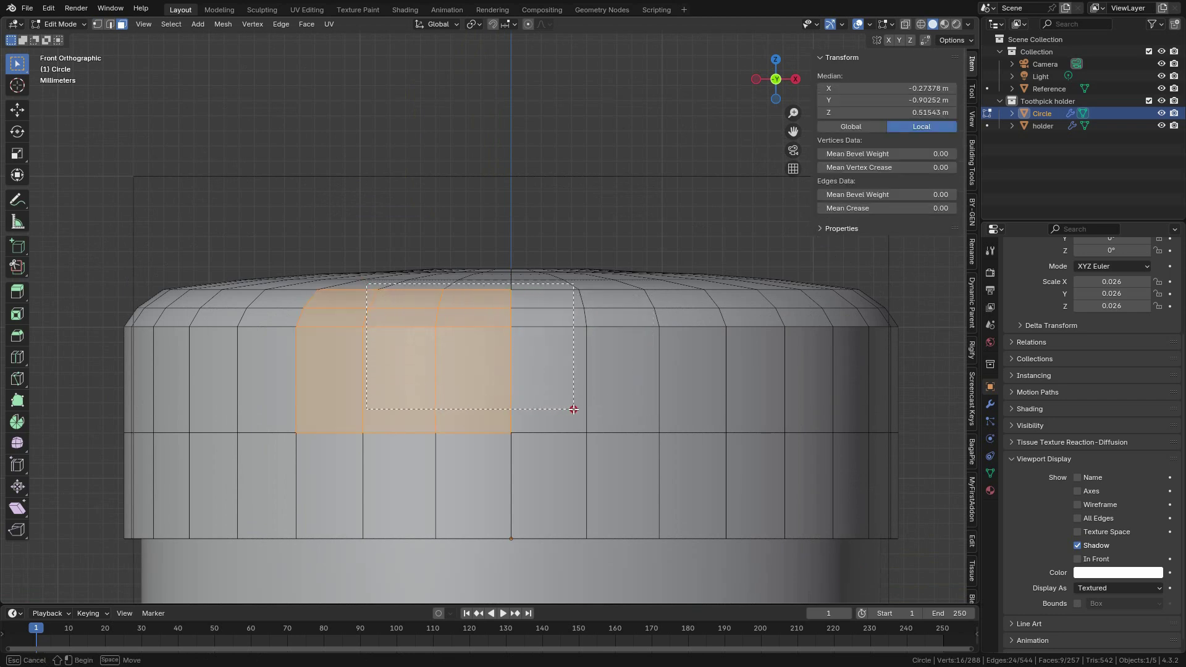
drag(573, 409, 612, 416)
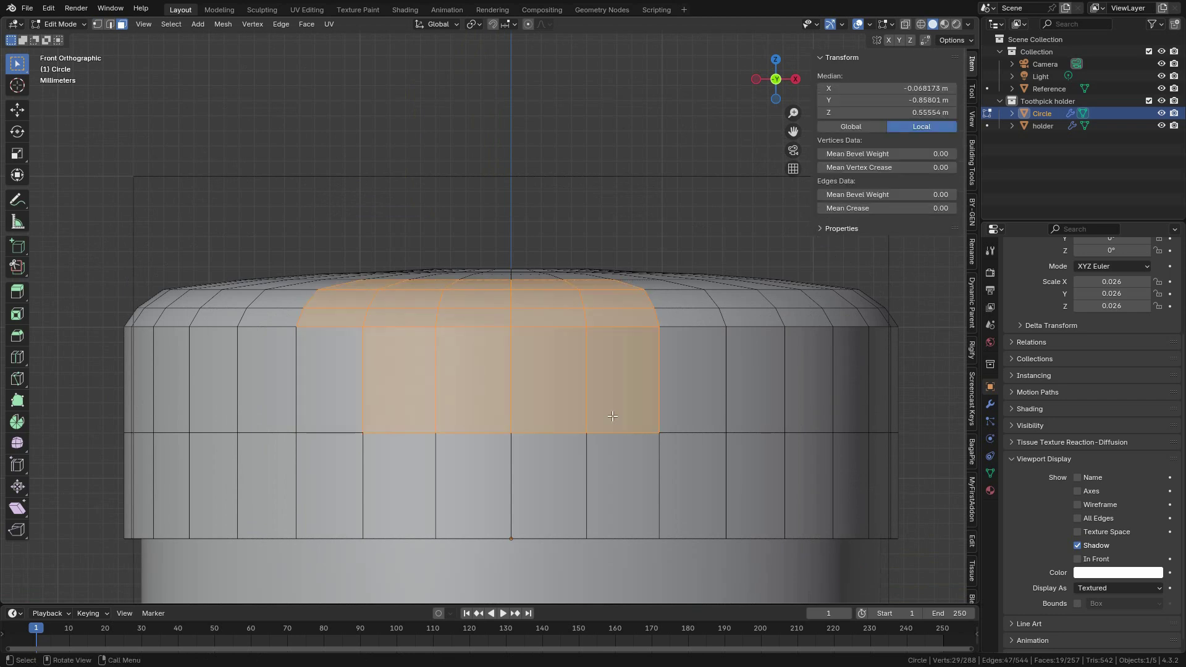
Step: Add the missing wall face at the patch's lower-left corner to the selection
shift+click(337, 365)
middle_drag(337, 365, 400, 390)
key(KP_1)
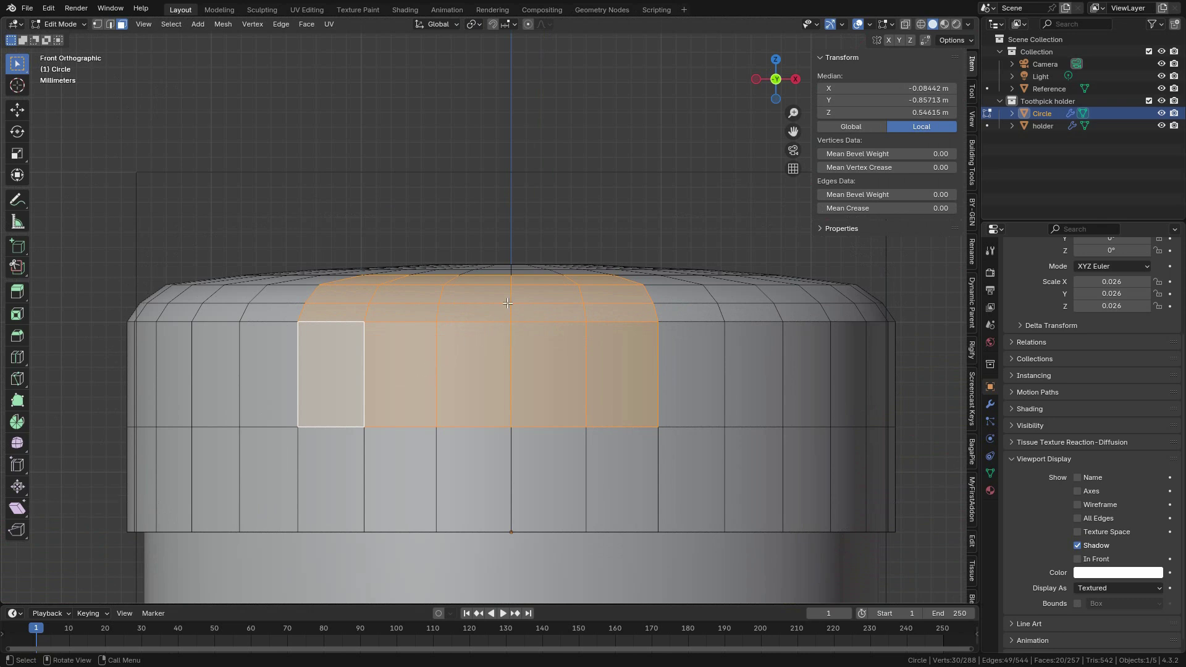
Step: Extend the selection by the adjoining right-hand column of four faces, from the upper wall to the outer top ring
key(shift)
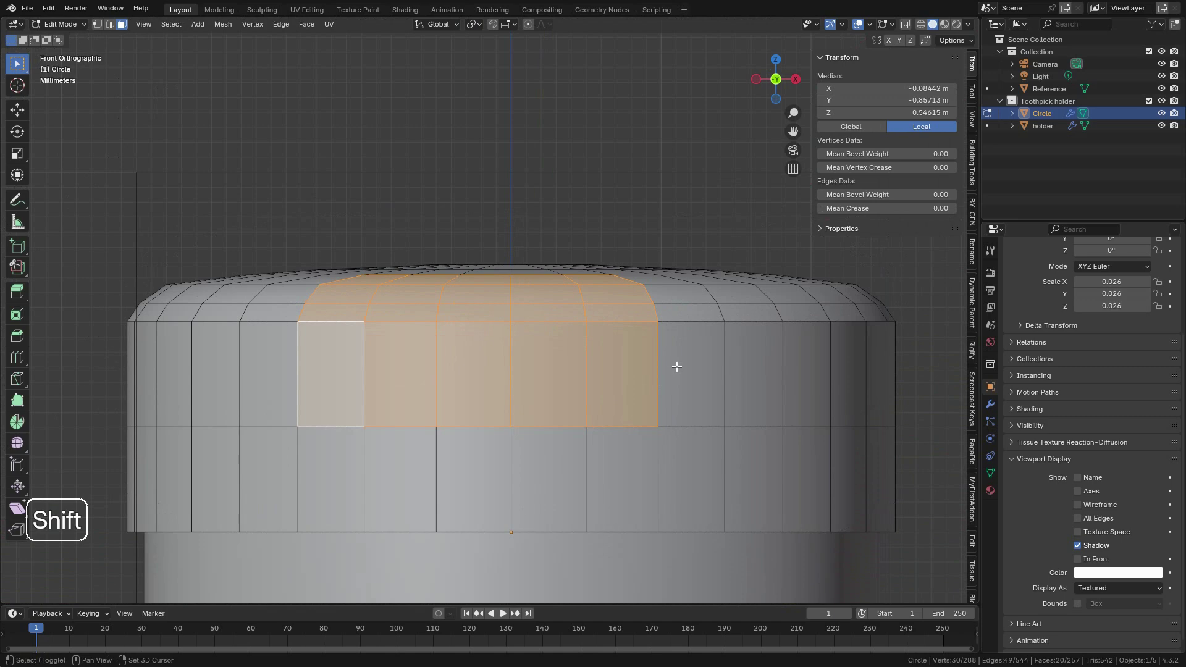
shift+click(680, 384)
middle_drag(681, 312, 585, 359)
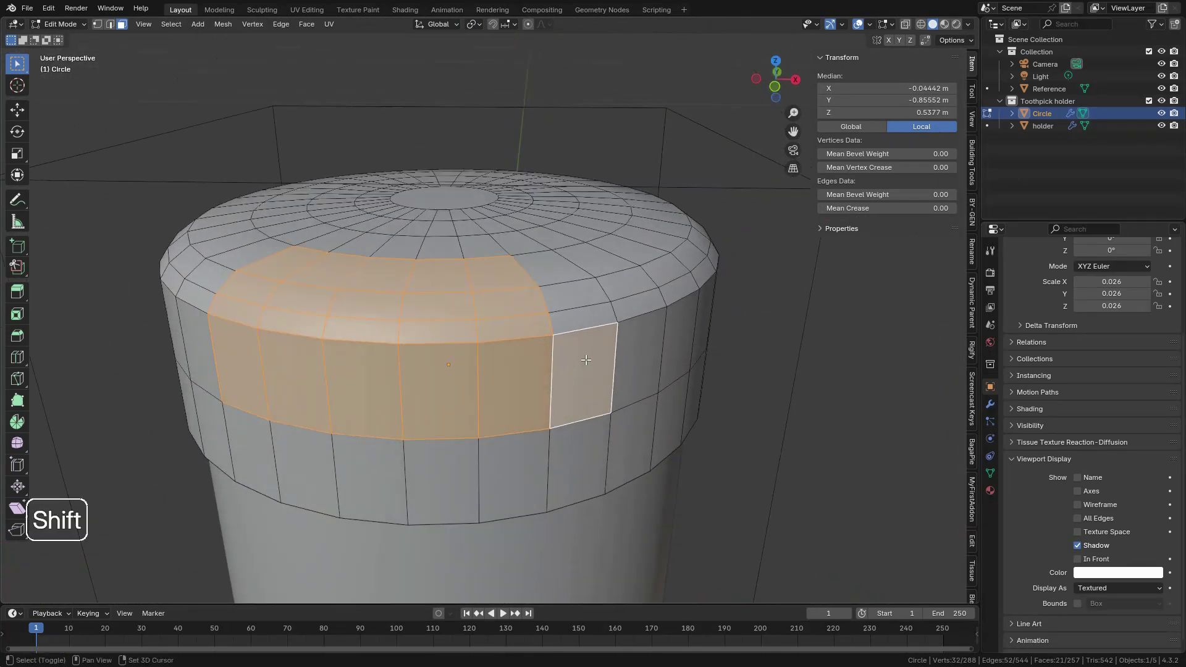
shift+click(587, 386)
scroll(588, 386, up, 2)
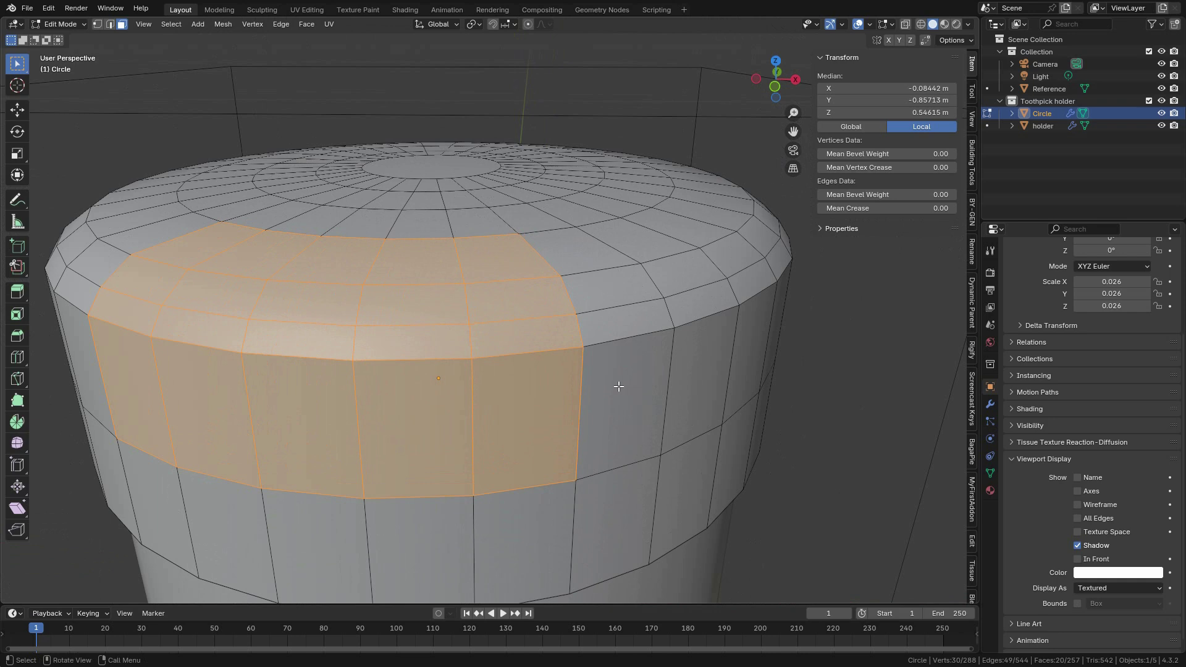
click(619, 386)
key(ctrl+z)
shift+click(612, 393)
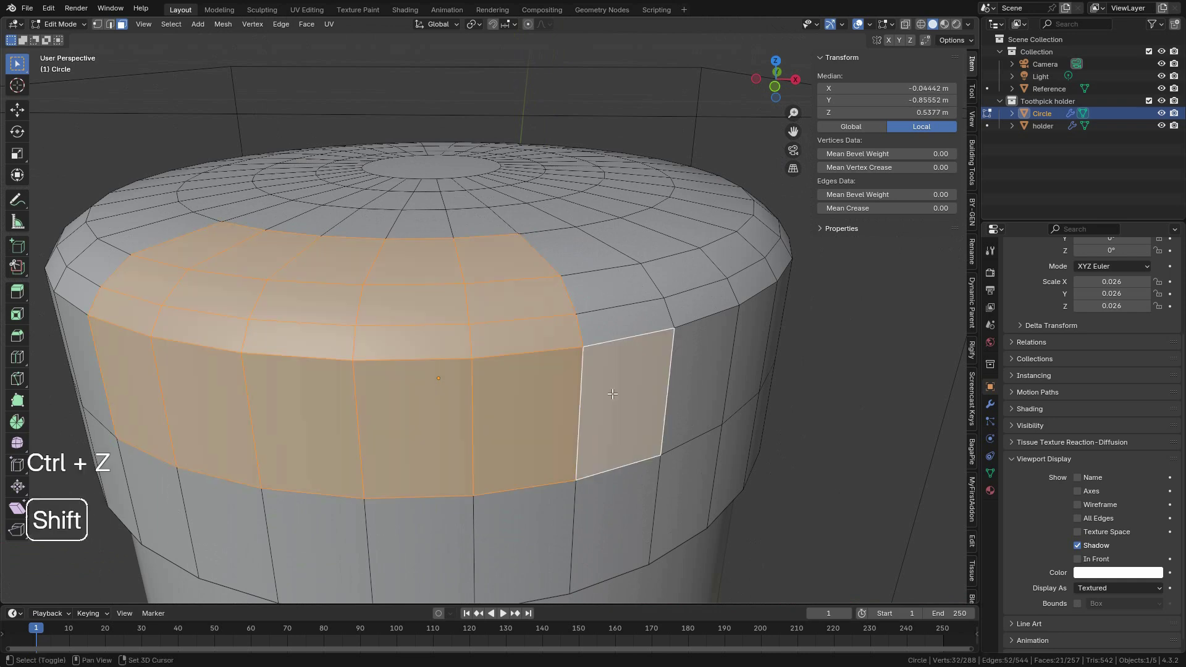
ctrl+click(574, 255)
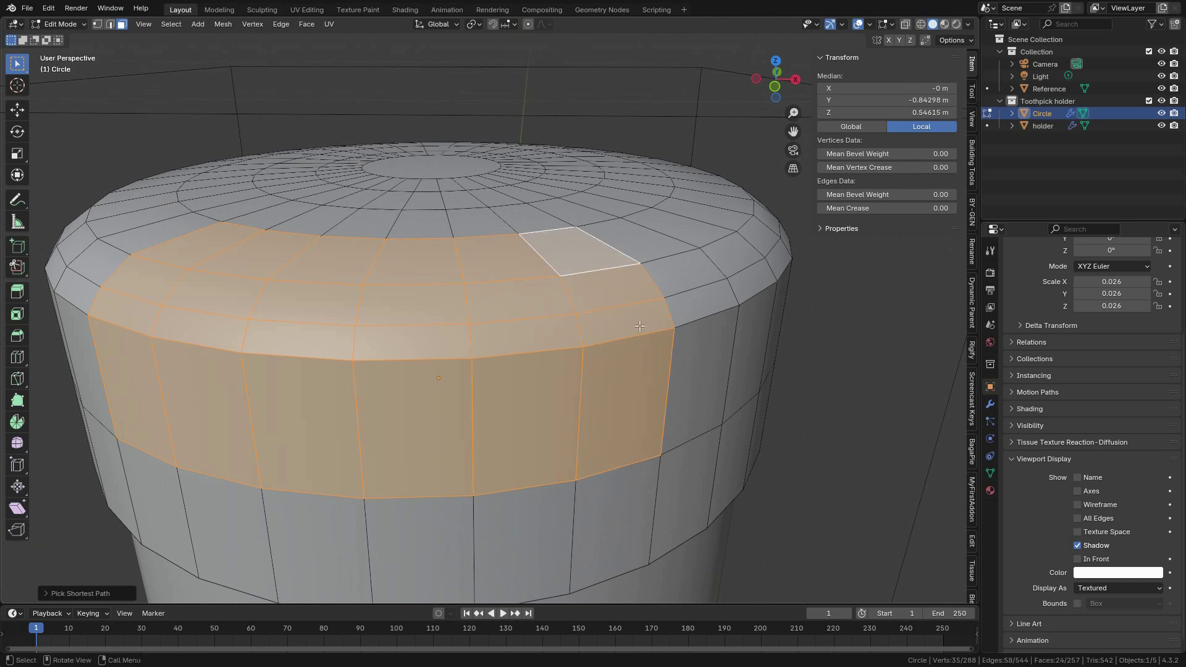
Step: Duplicate the selected front patch of faces in place and separate the copy into its own object
shift+middle_drag(405, 336, 514, 341)
scroll(547, 357, down, 2)
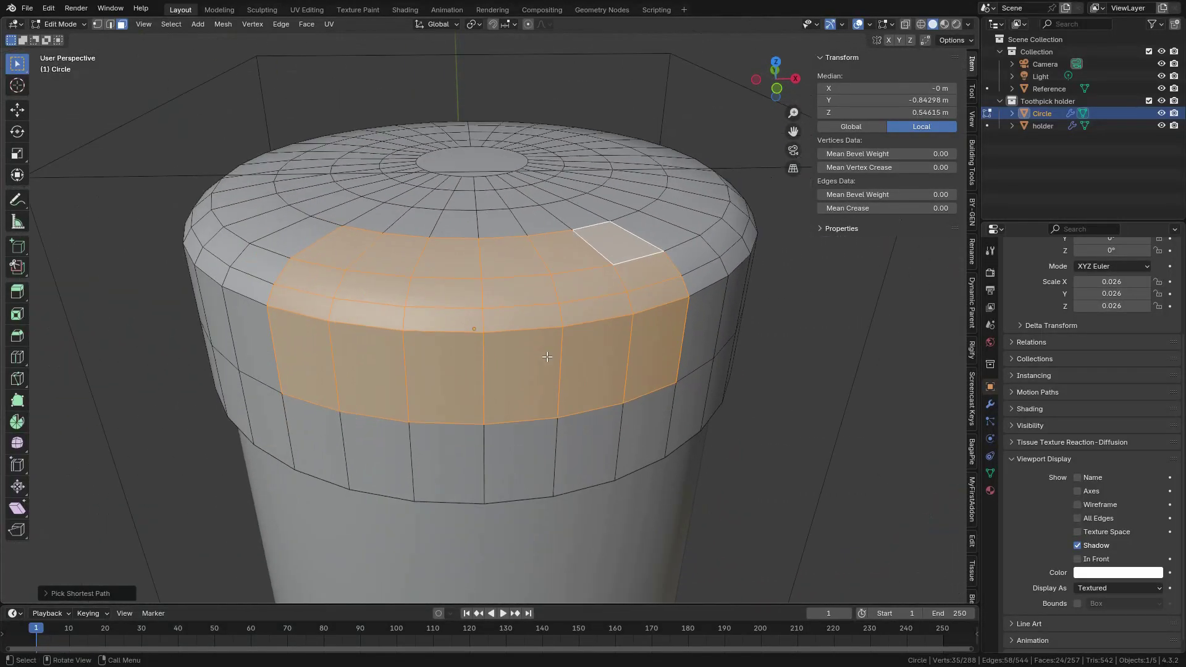
scroll(547, 357, down, 1)
scroll(546, 357, up, 3)
key(shift+d)
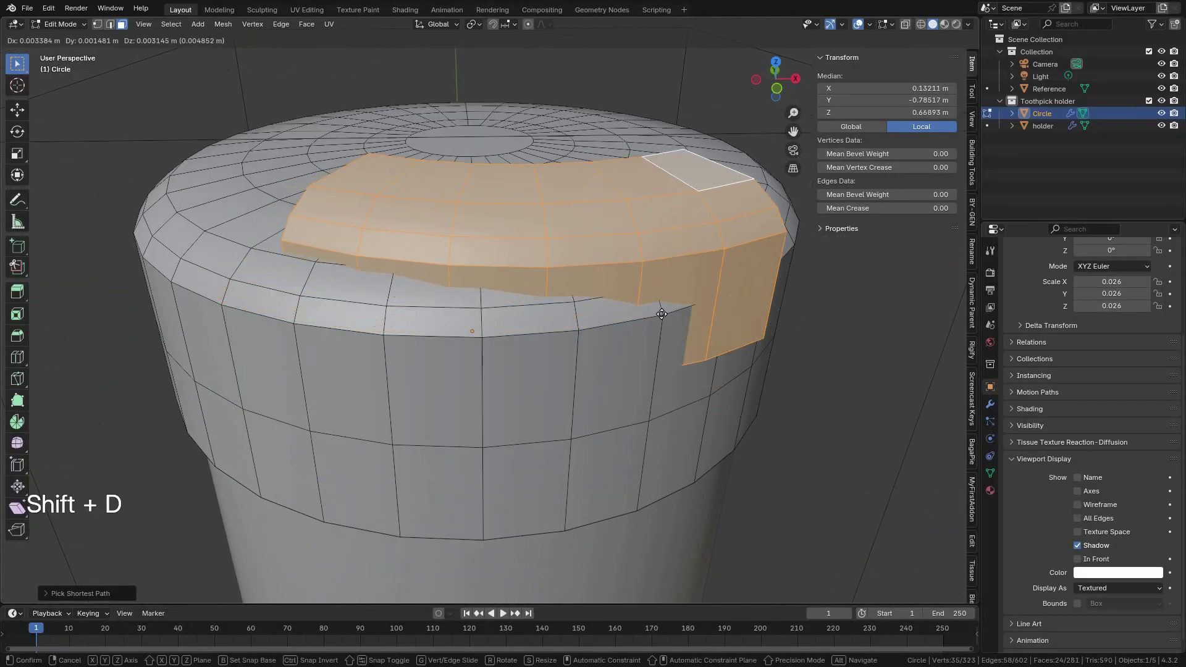
right_click(585, 350)
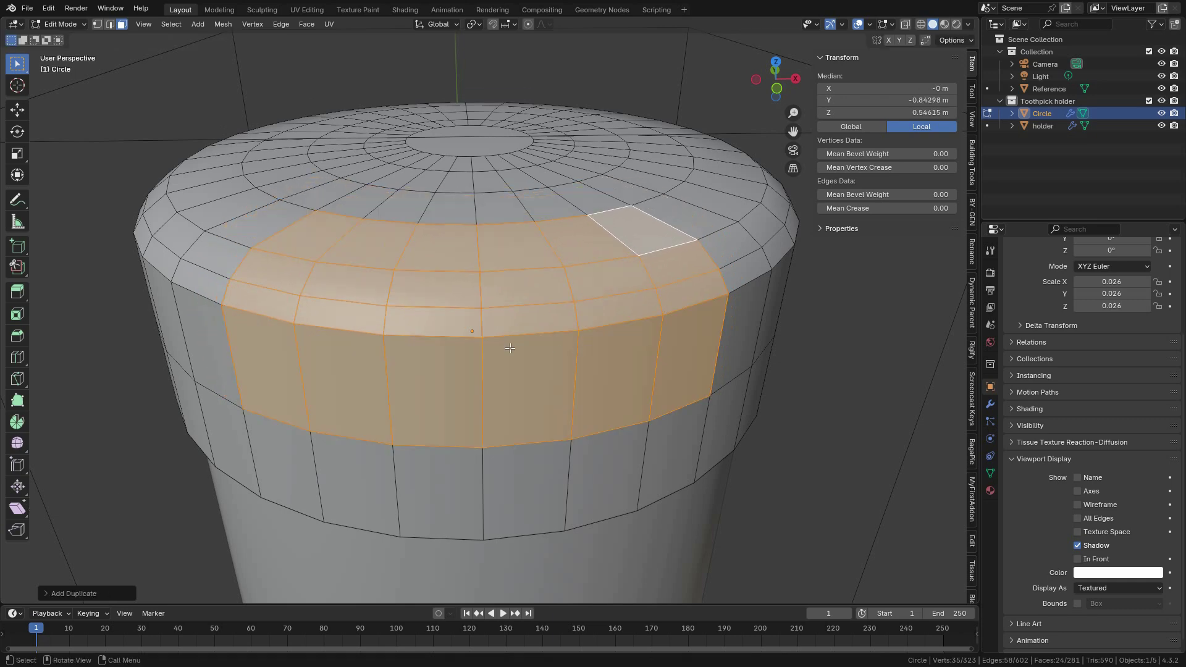
scroll(504, 347, down, 3)
scroll(583, 371, up, 2)
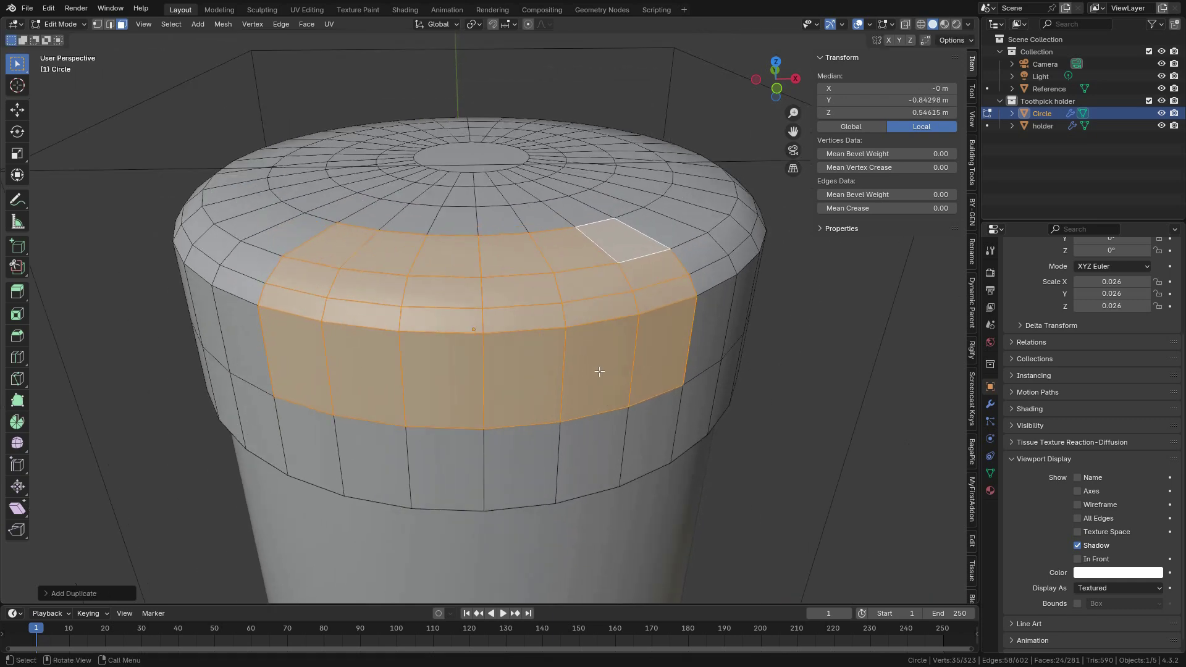
key(p)
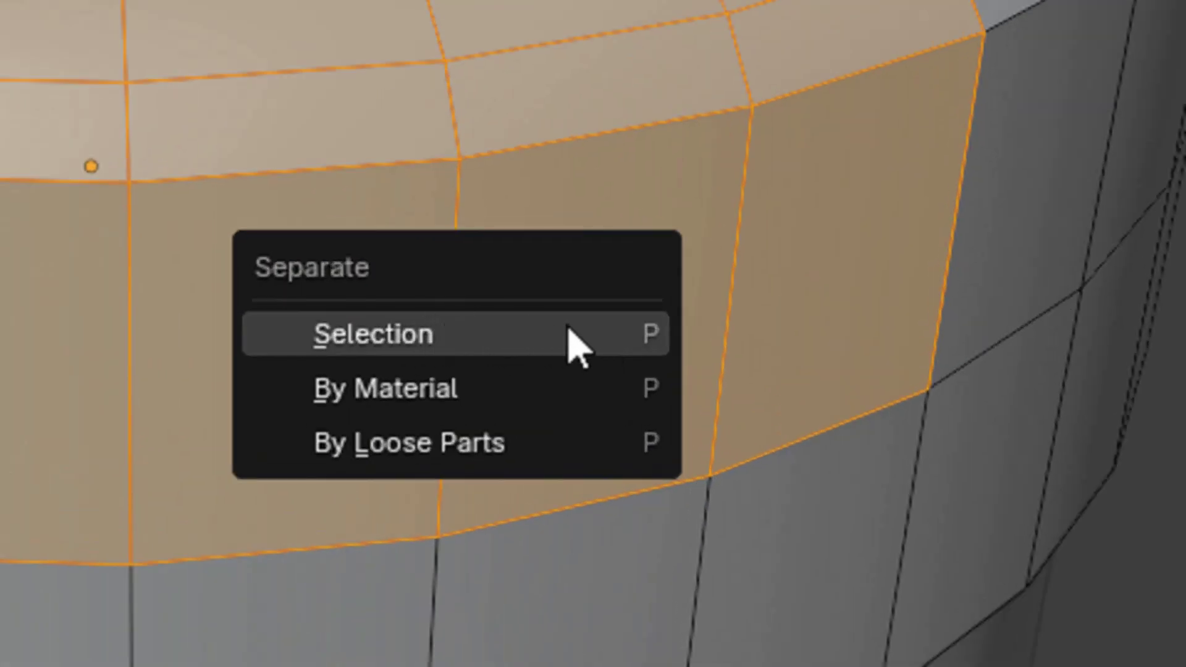
click(568, 327)
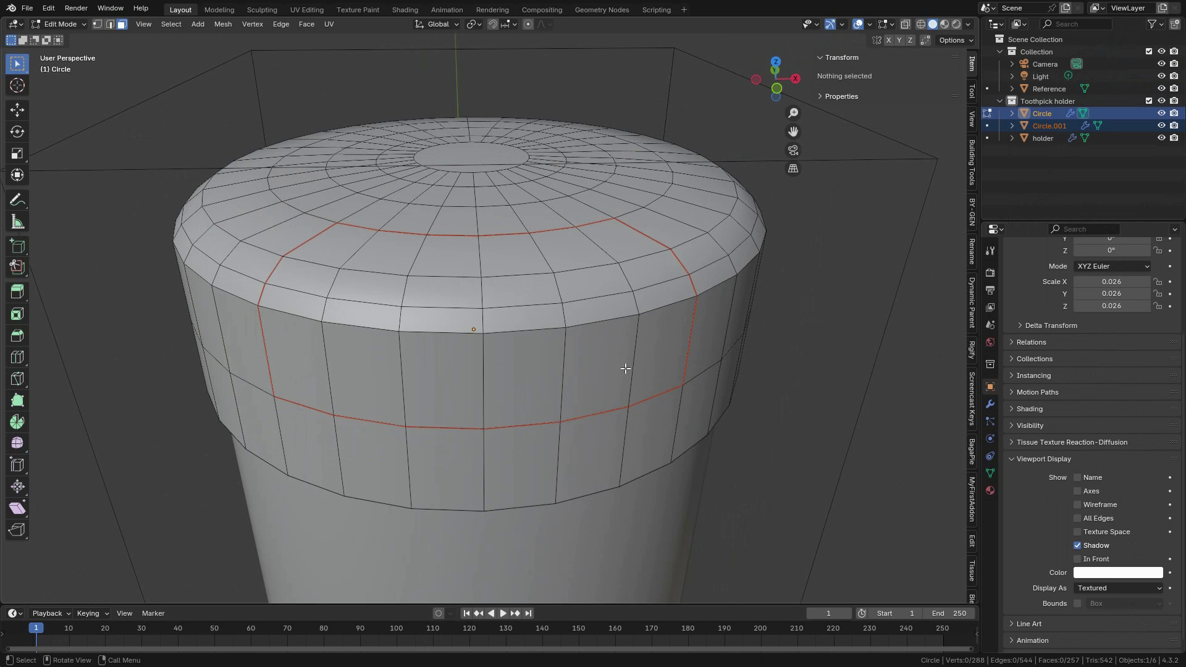
Step: Return to Object Mode, select only the separated patch object and view its fit against the lid from the side
key(Tab)
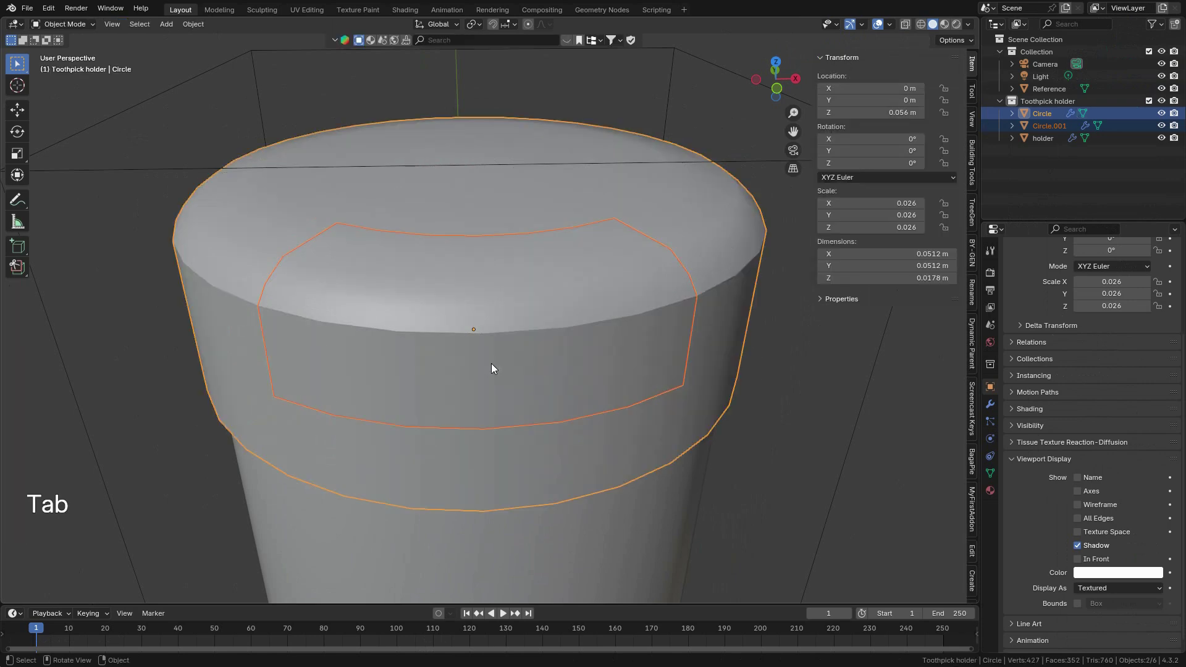
click(559, 376)
scroll(569, 364, up, 1)
click(1042, 128)
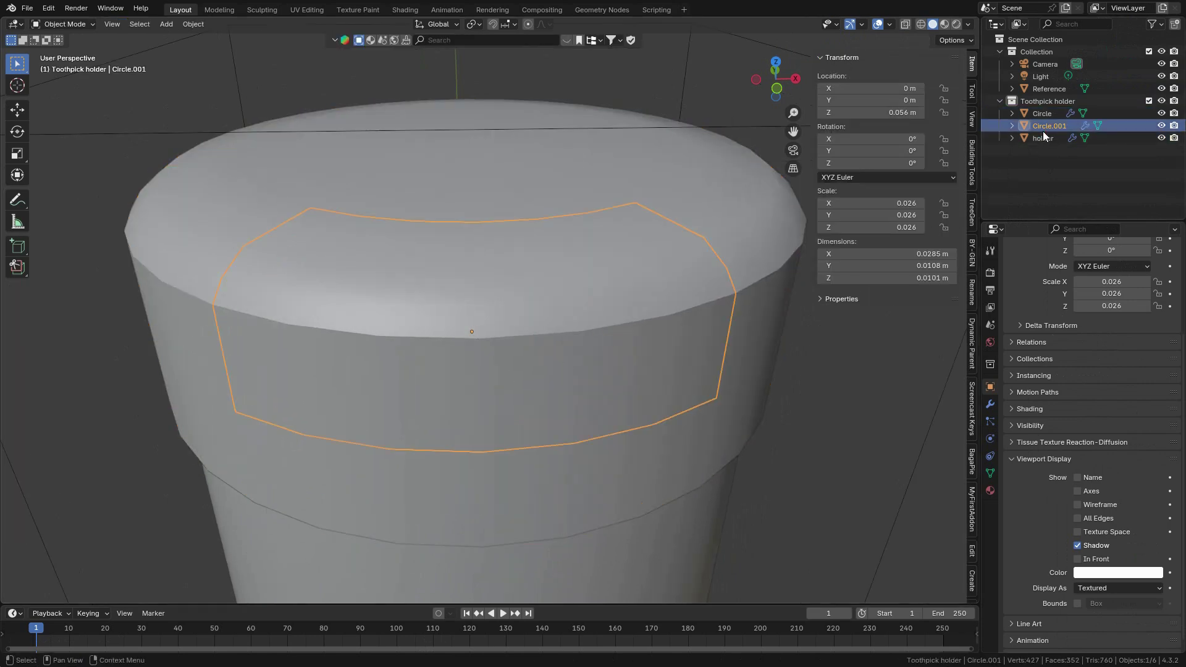
middle_drag(605, 308, 681, 323)
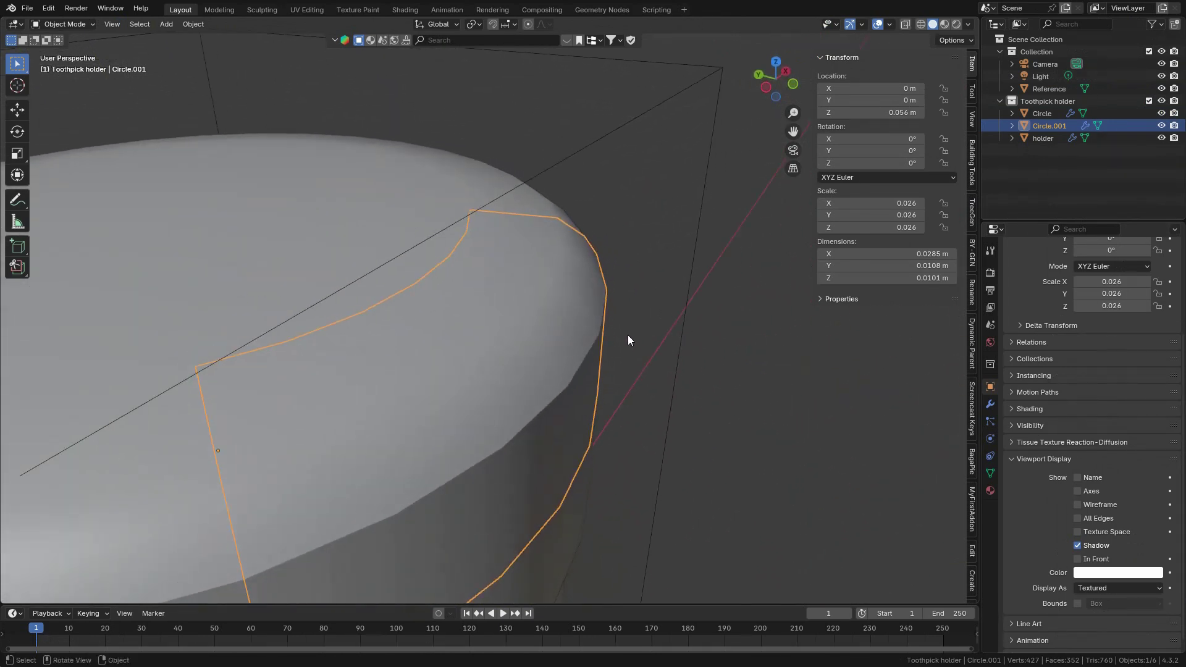
key(s)
key(shift)
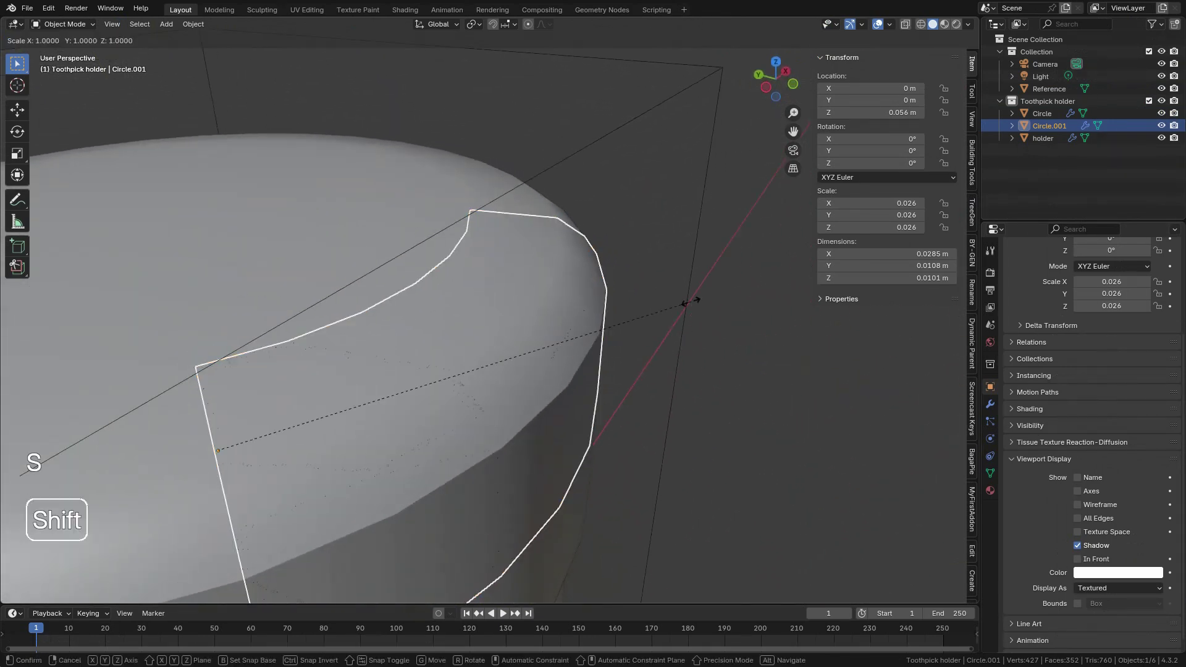
key(shift)
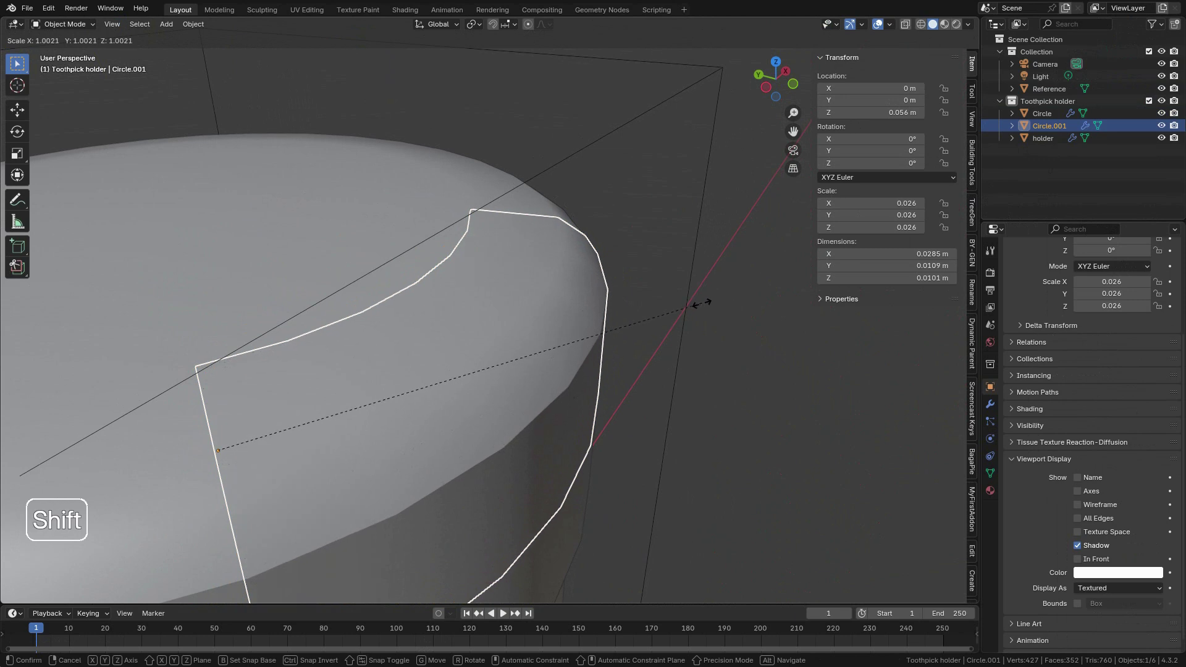
right_click(735, 331)
Step: Scale the separated patch up uniformly by a factor of about 1.003
key(s)
key(shift)
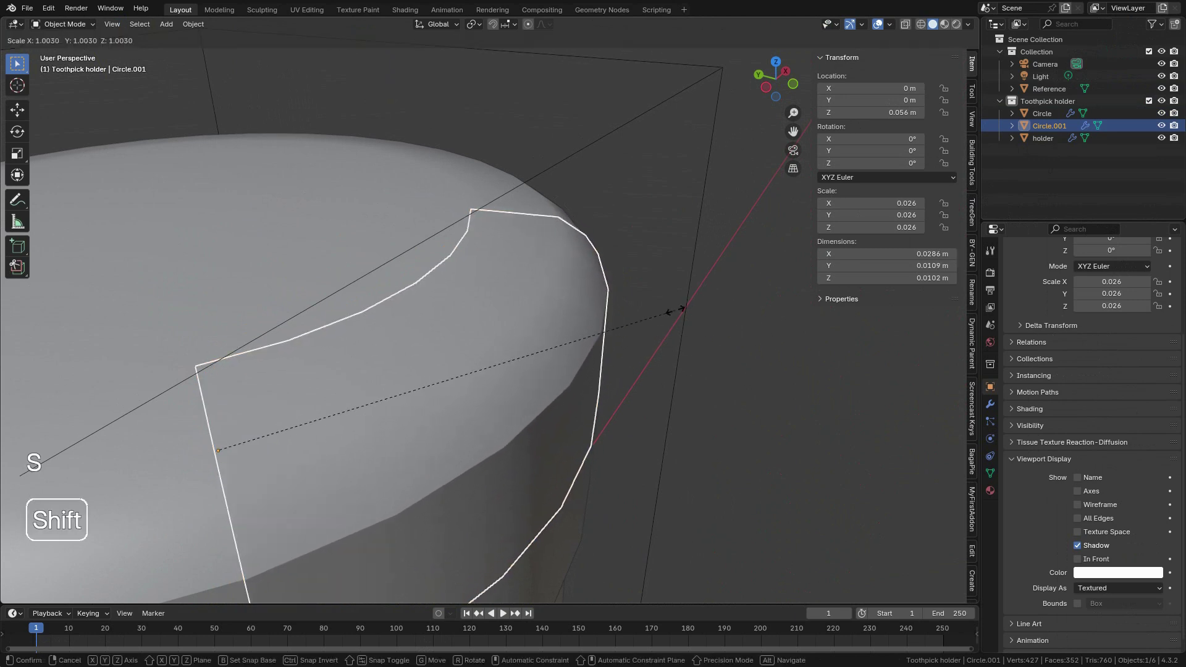
click(676, 313)
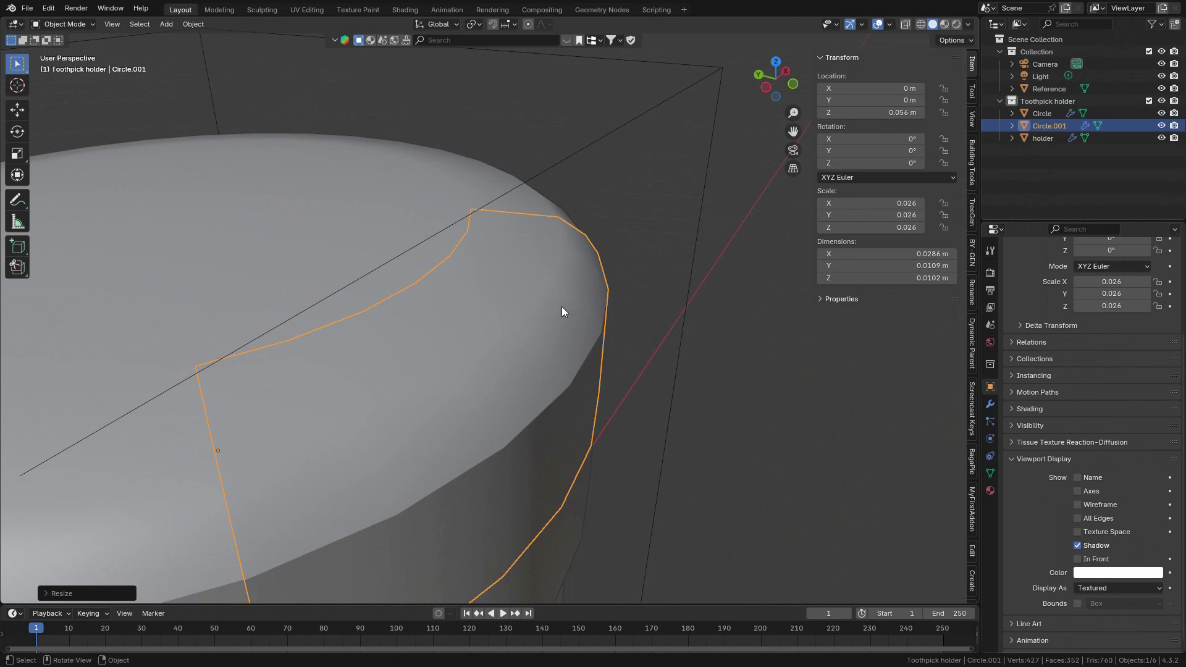
Step: Add a Solidify modifier to the patch and check its thickness against the lid
middle_drag(562, 307, 431, 279)
key(shift)
shift+middle_drag(573, 316, 405, 285)
middle_drag(524, 298, 396, 311)
shift+middle_drag(512, 329, 469, 301)
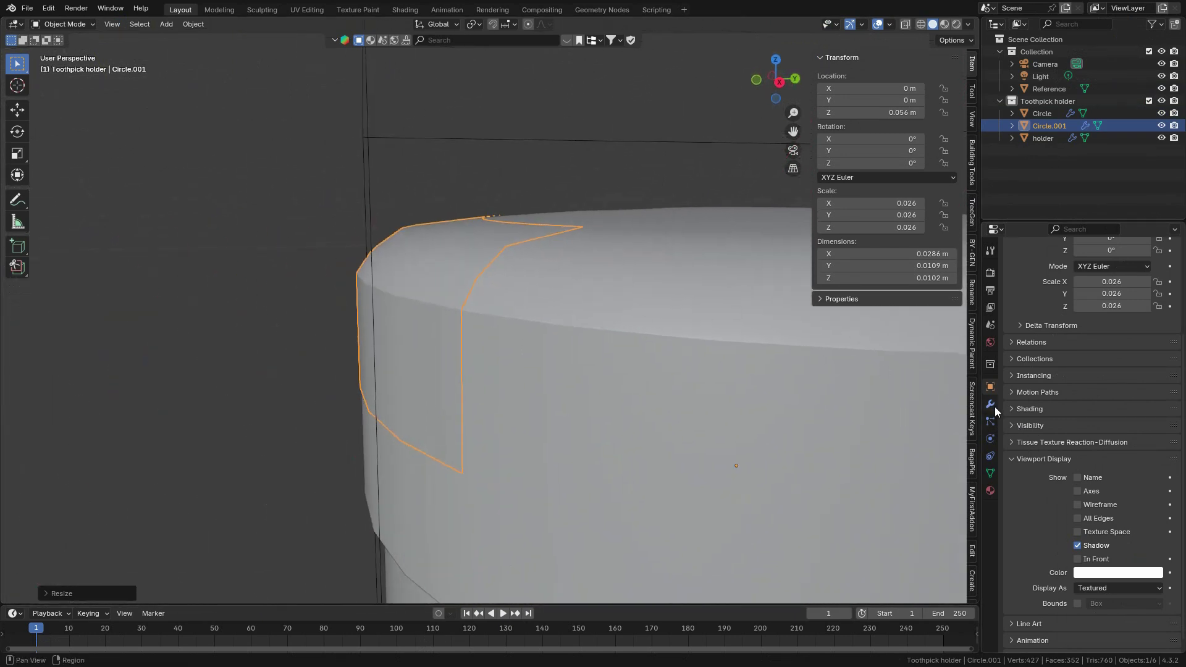
click(991, 404)
click(1067, 298)
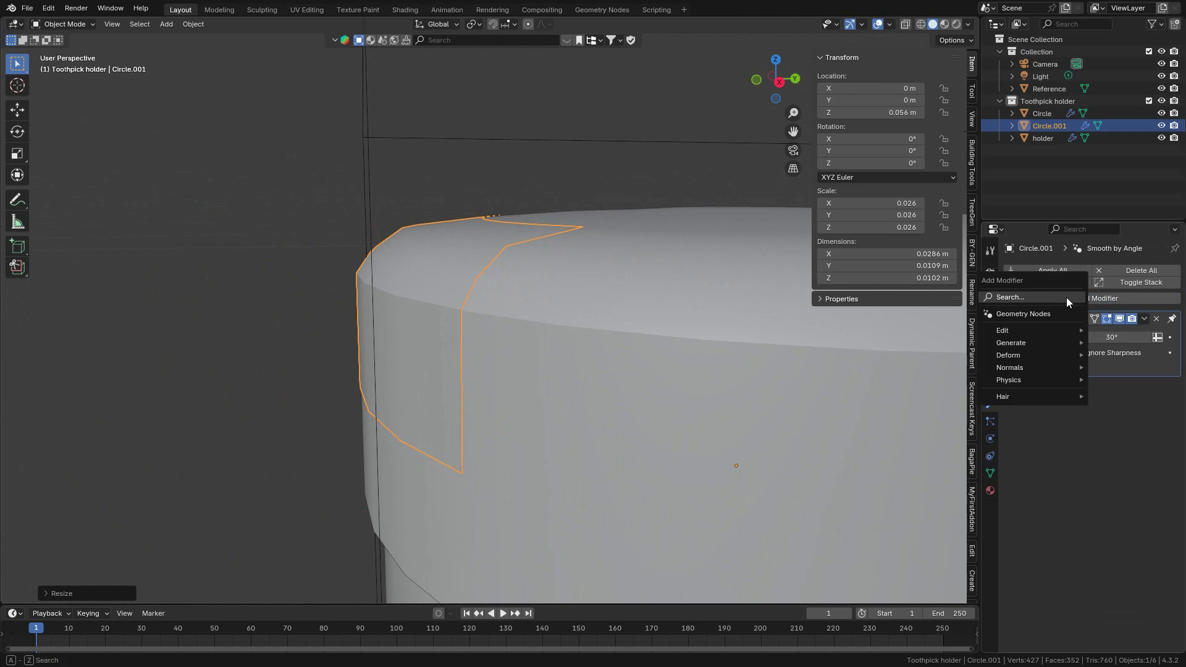
mouse_move(989, 343)
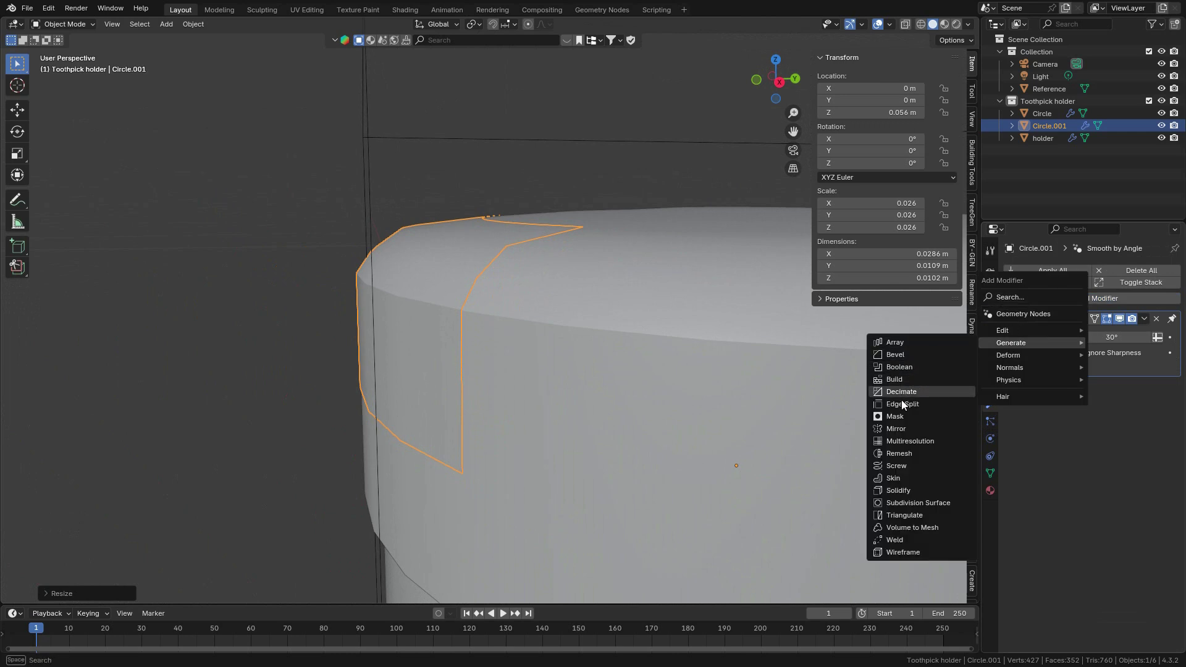
click(896, 489)
mouse_move(481, 280)
middle_down()
mouse_move(457, 283)
mouse_move(567, 289)
mouse_move(487, 285)
mouse_move(475, 262)
middle_up()
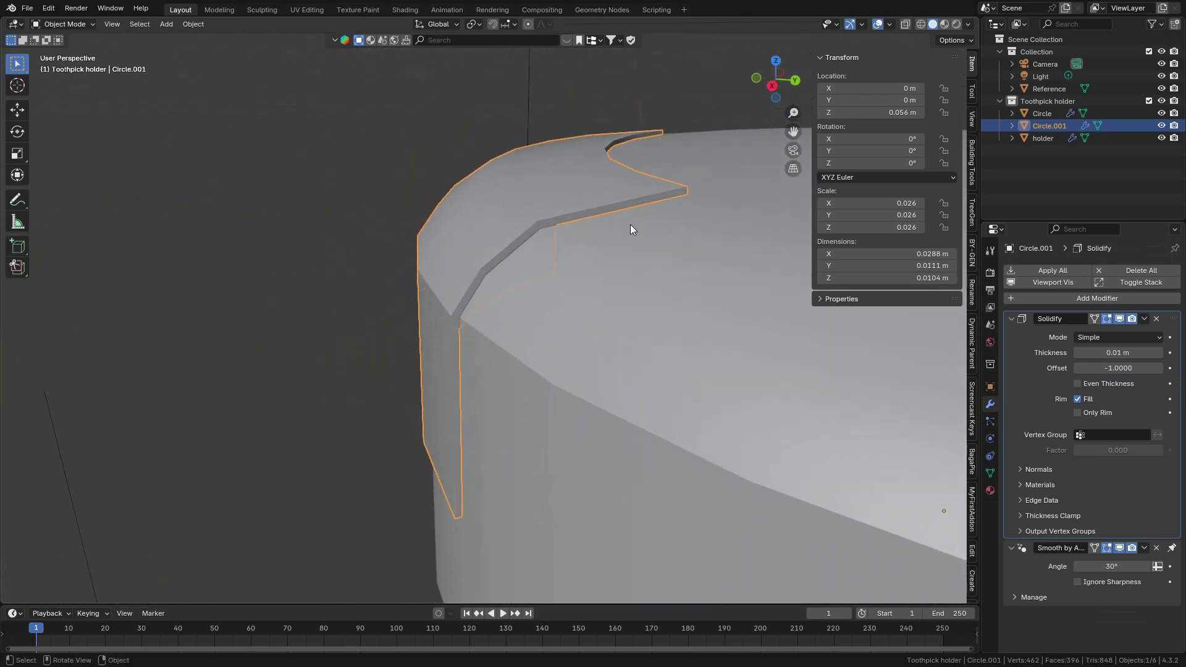
middle_drag(540, 273, 591, 282)
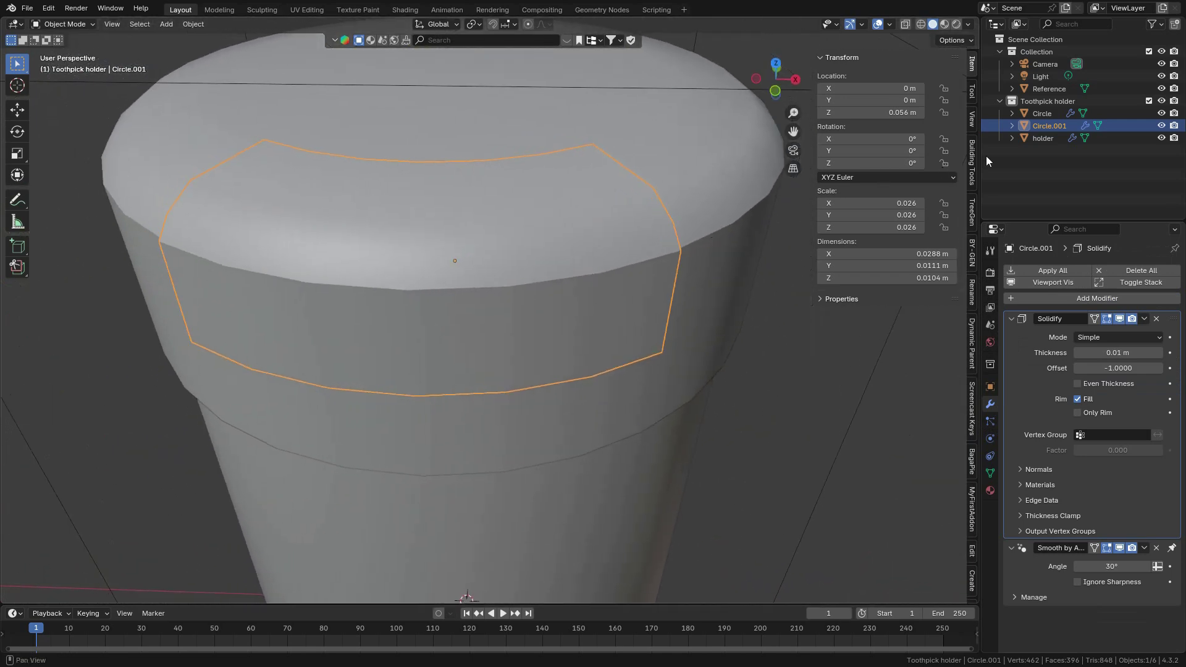
Step: Enter Edit Mode on the patch in vertex selection, with the Solidify result displayed on the edit cage
click(43, 21)
click(57, 51)
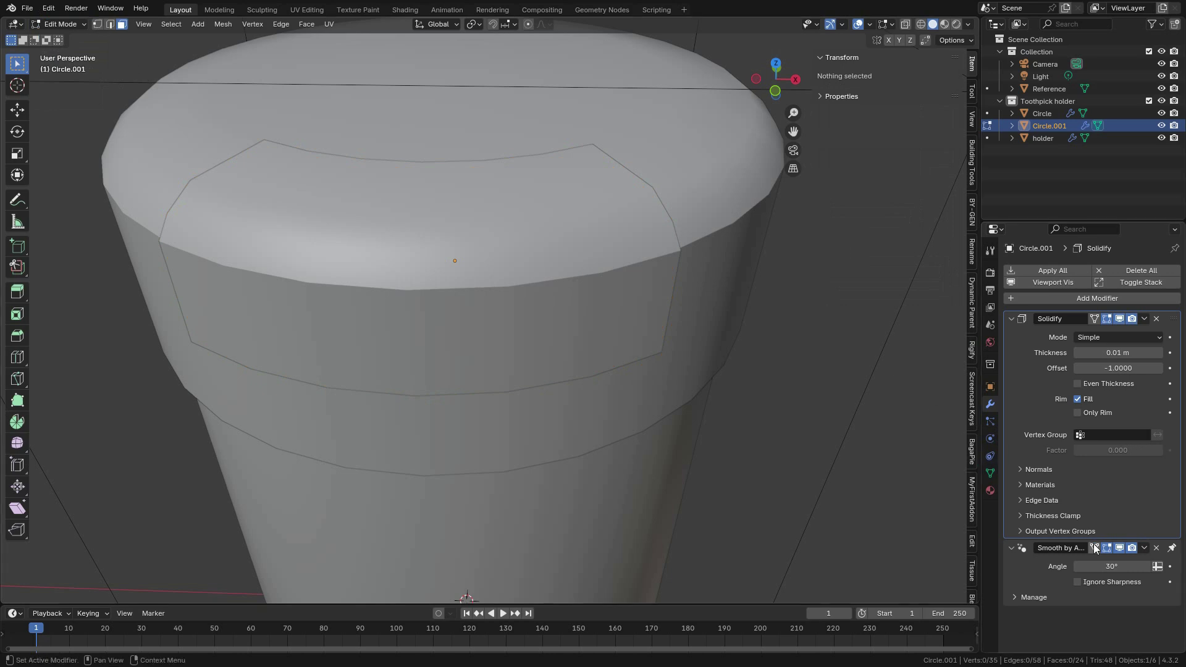
click(1094, 319)
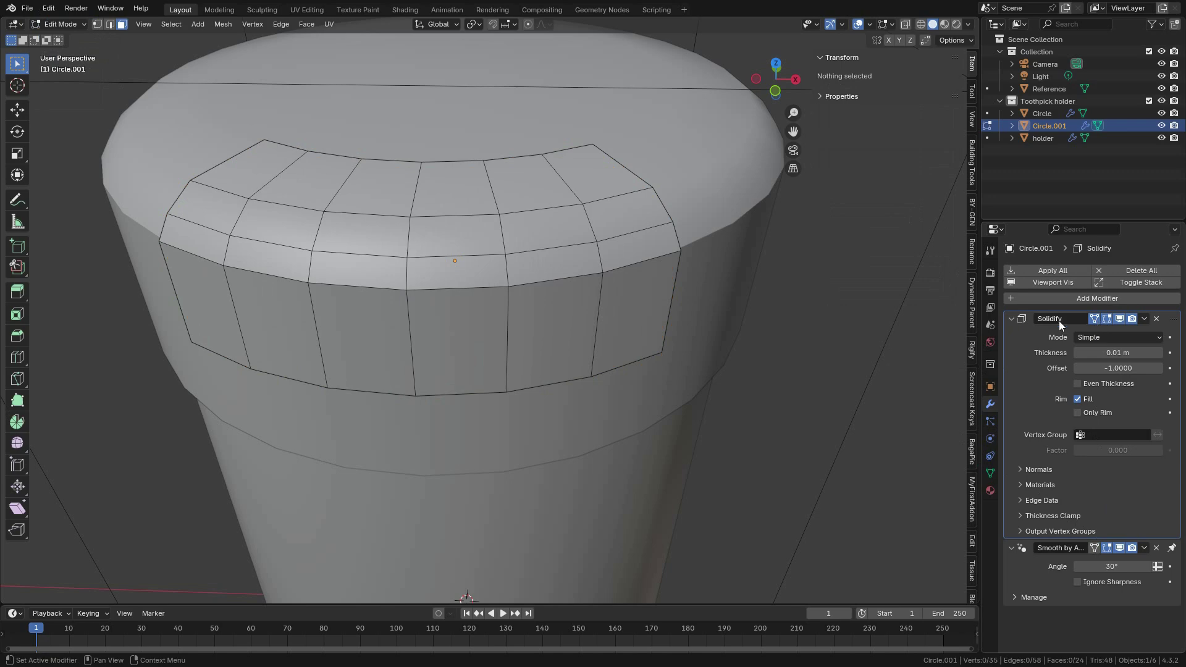
shift+middle_drag(539, 186, 554, 266)
click(519, 254)
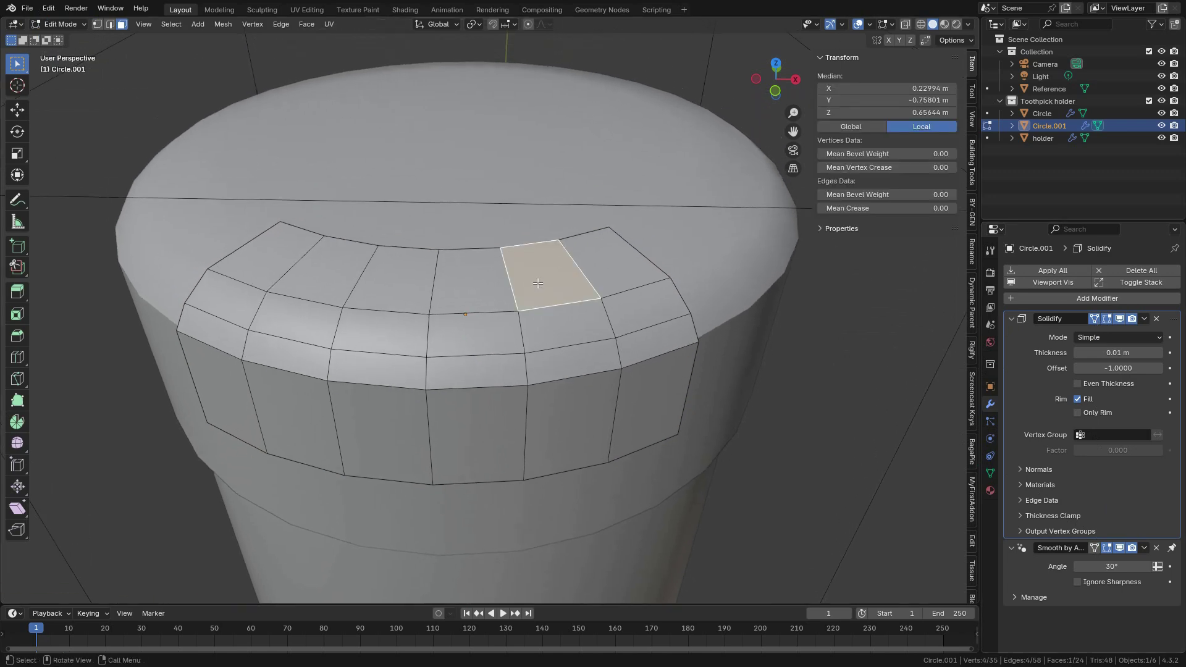
key(KP_7)
scroll(537, 283, down, 3)
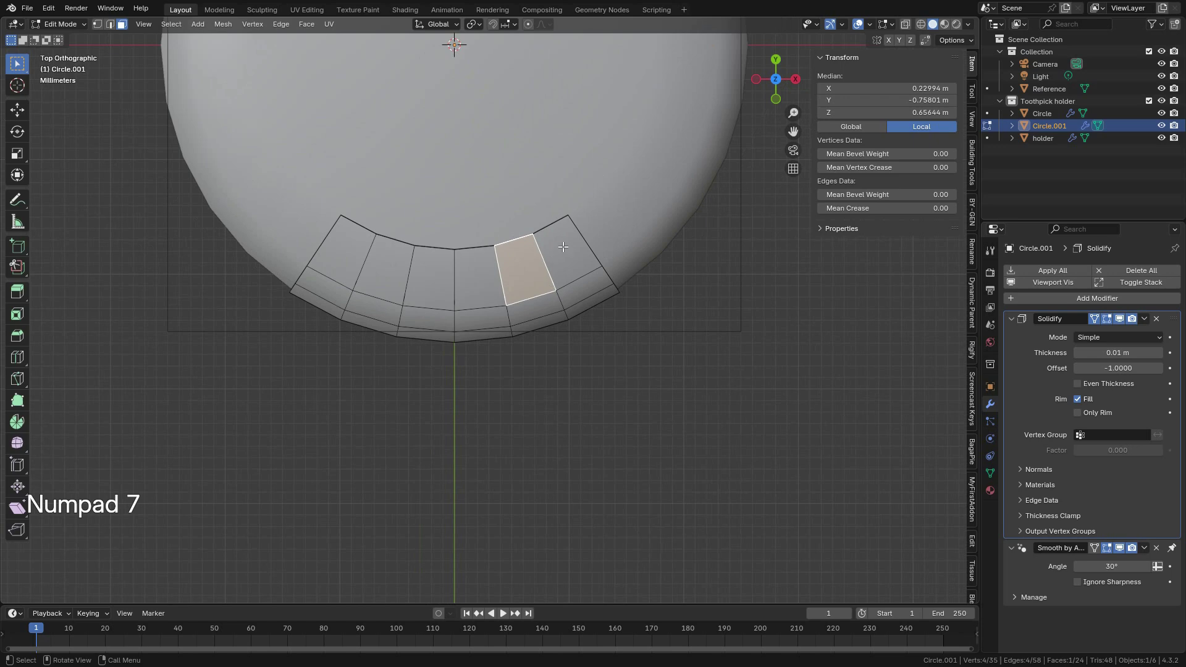
key(1)
Step: Circle-select the row of vertices along the patch's inner top edge from the top view
middle_drag(593, 324, 592, 302)
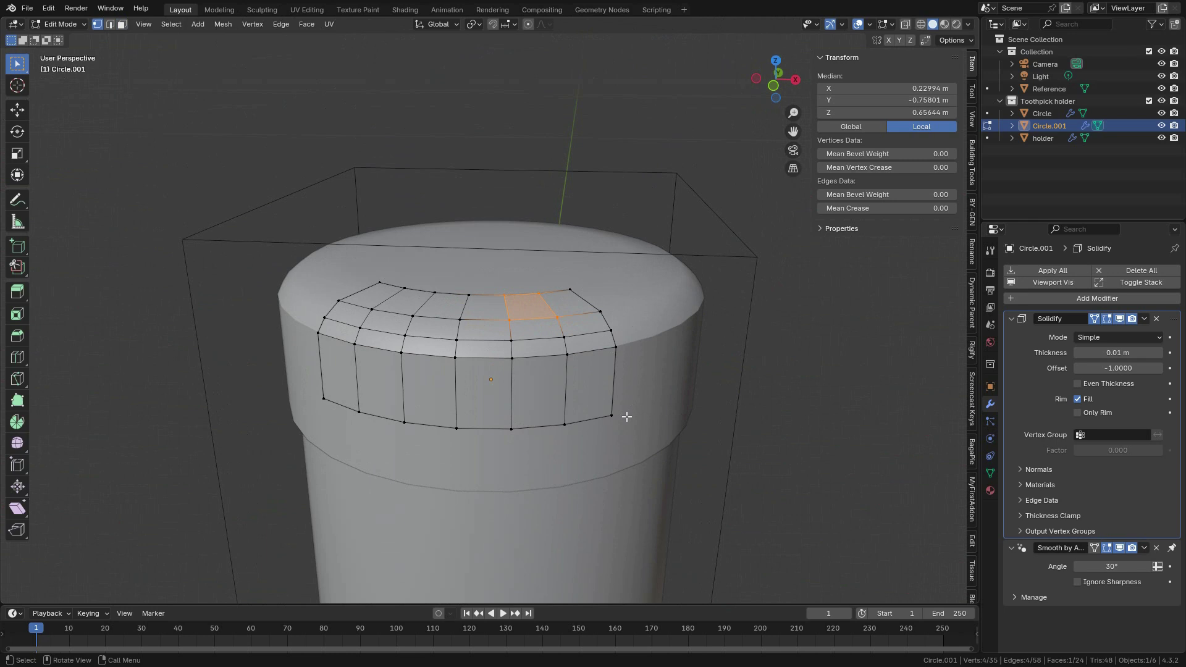
key(KP_7)
shift+middle_drag(564, 231, 578, 292)
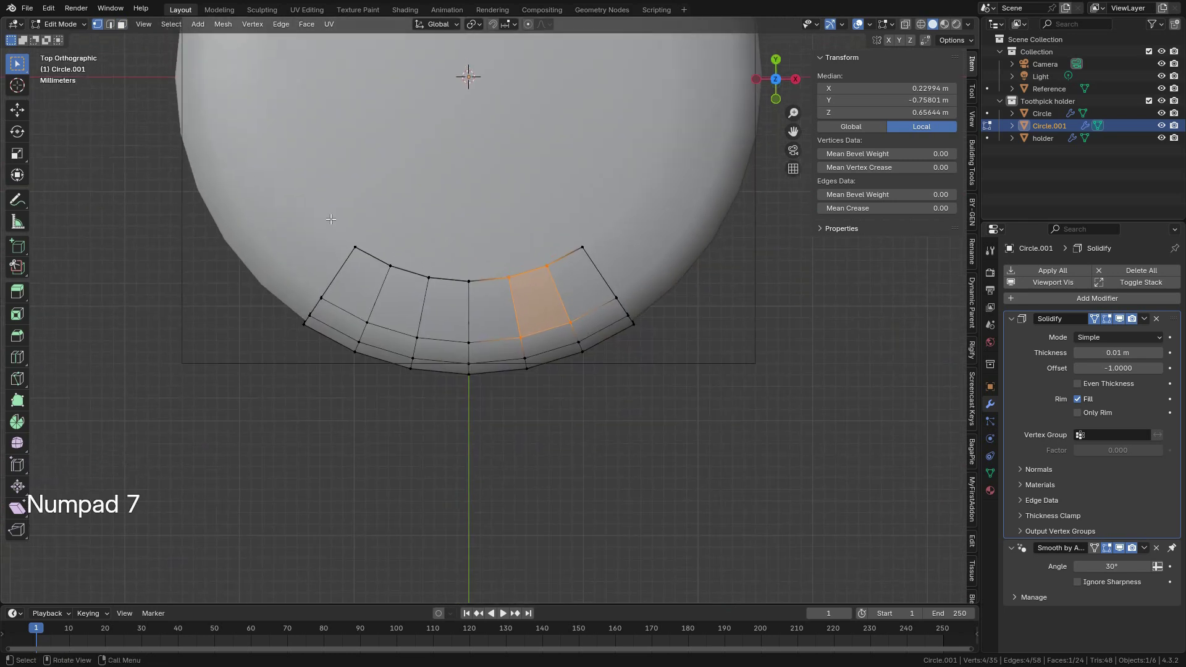
key(c)
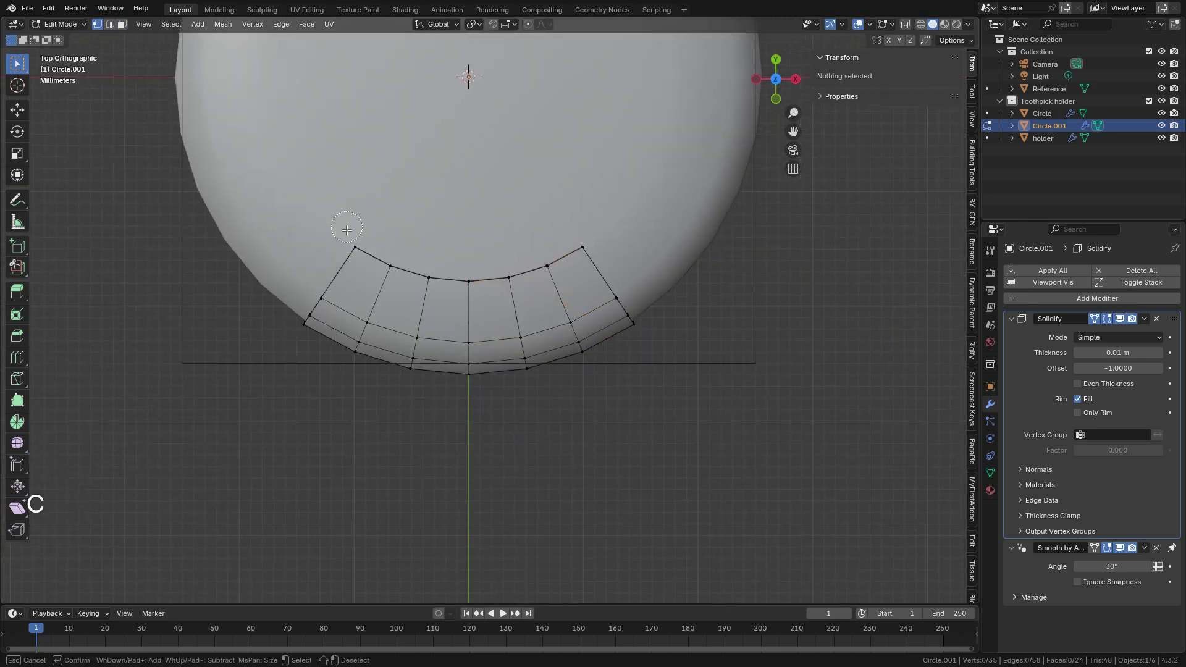
mouse_move(347, 230)
mouse_down()
mouse_move(429, 267)
mouse_move(585, 249)
mouse_move(575, 264)
mouse_up()
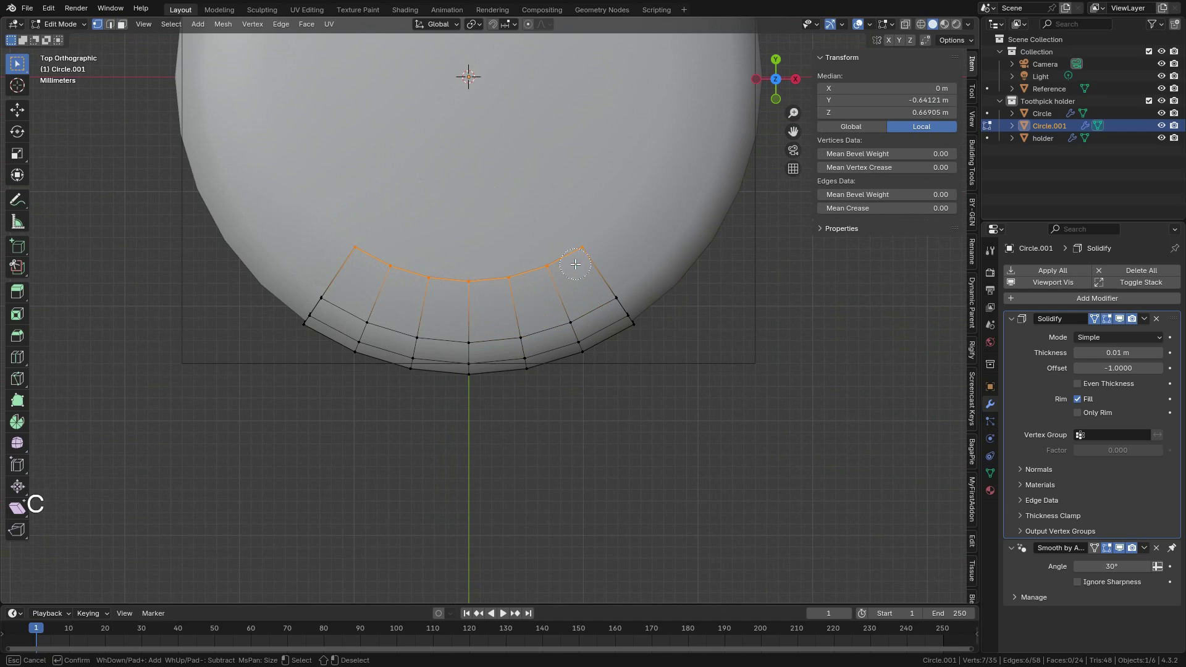
right_click(575, 264)
Step: Delete the vertices of the patch's left half in wireframe view, keeping the centre column
middle_drag(532, 376, 572, 117)
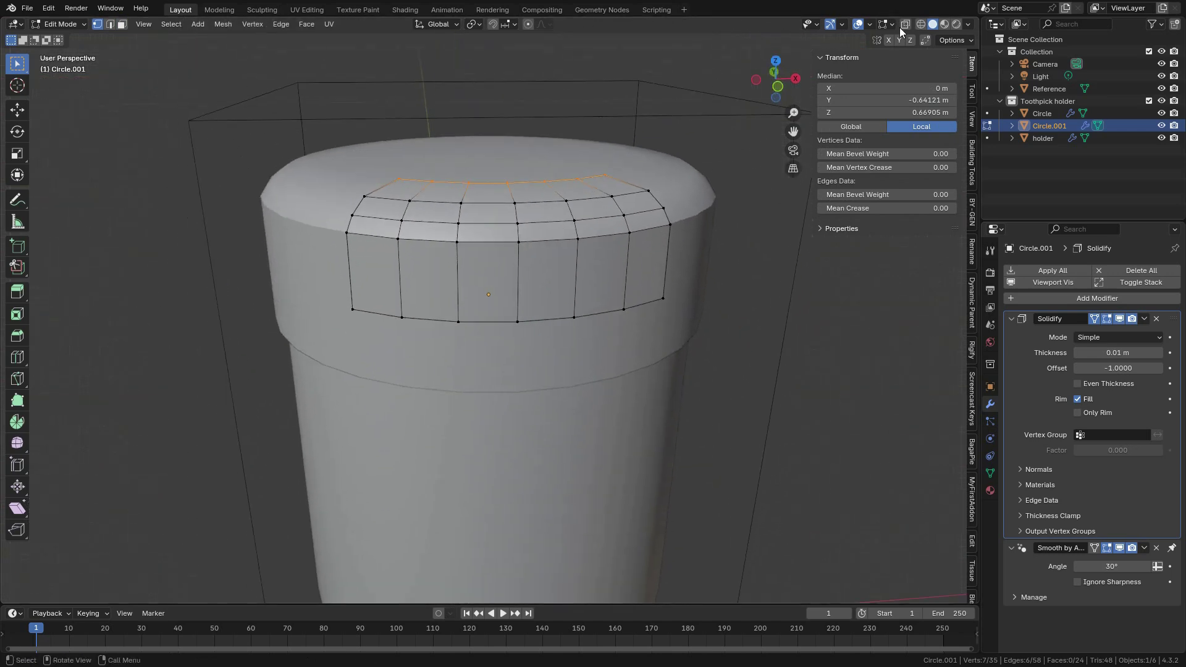
click(920, 24)
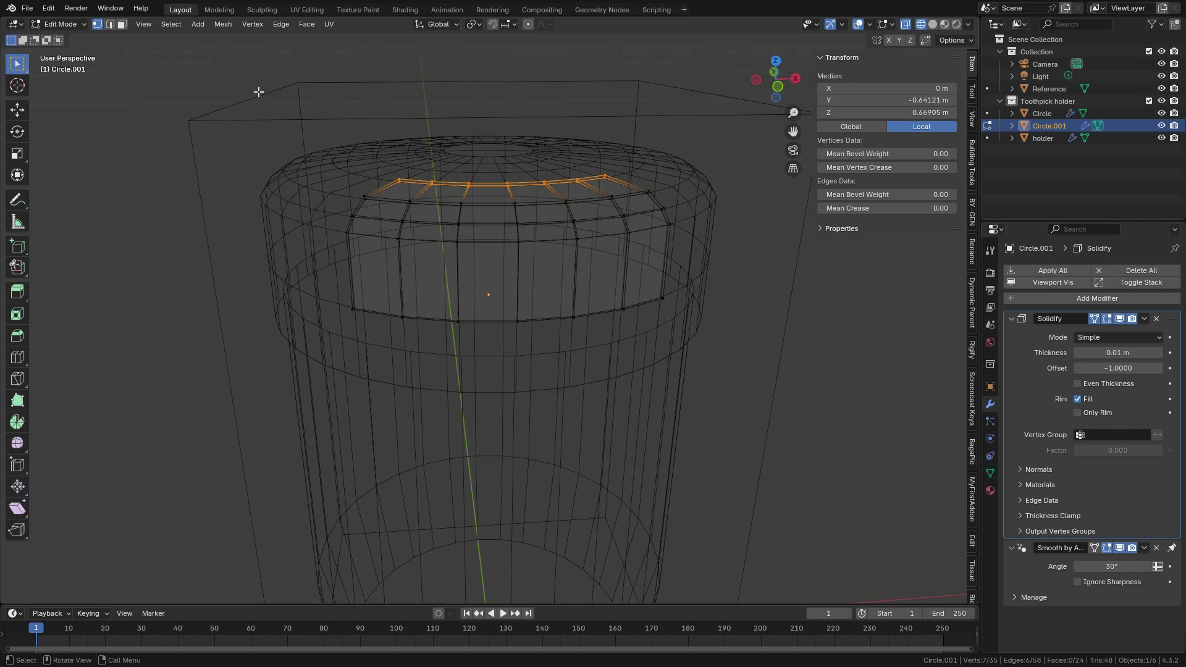
drag(205, 69, 491, 422)
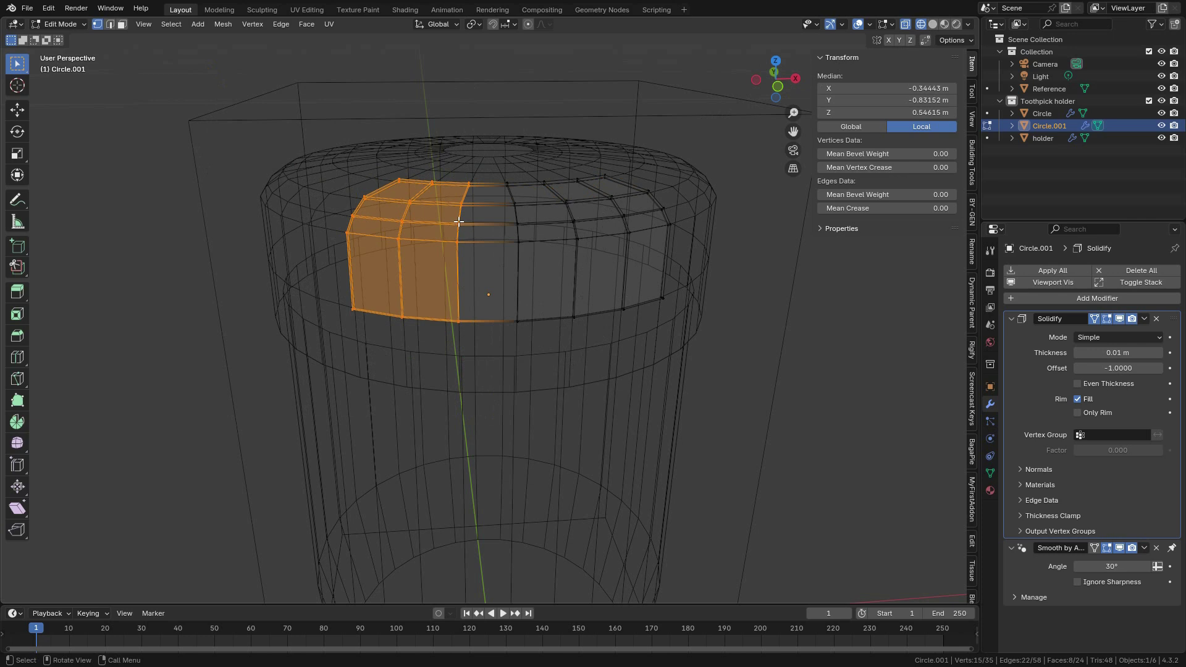
key(x)
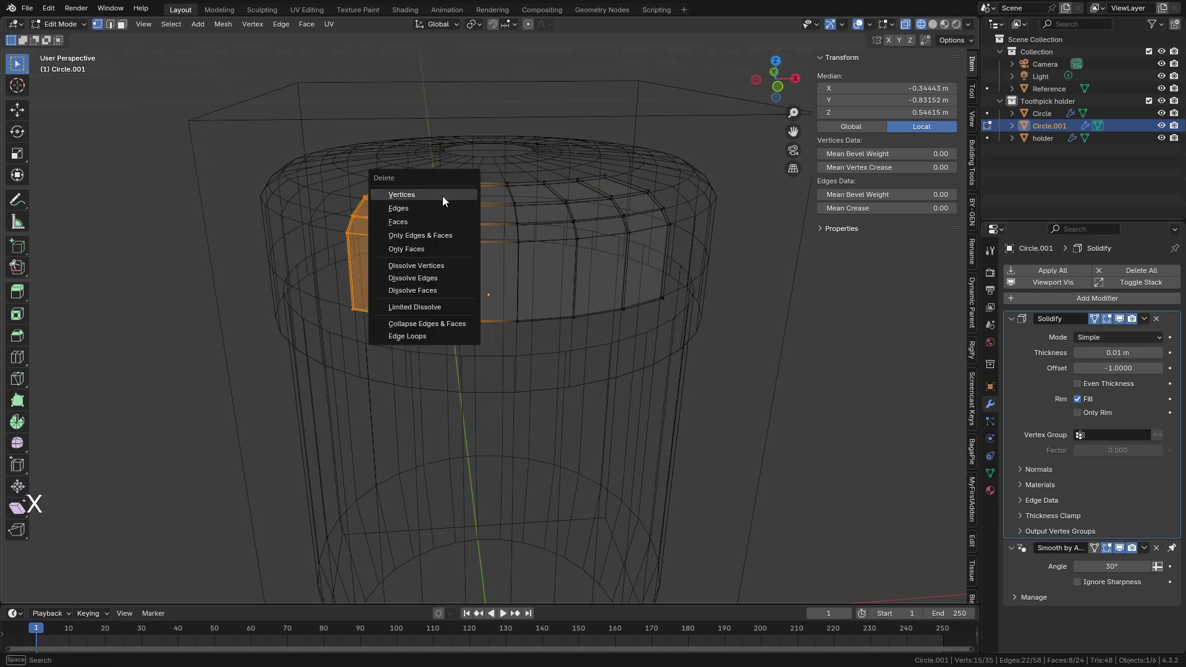
click(443, 195)
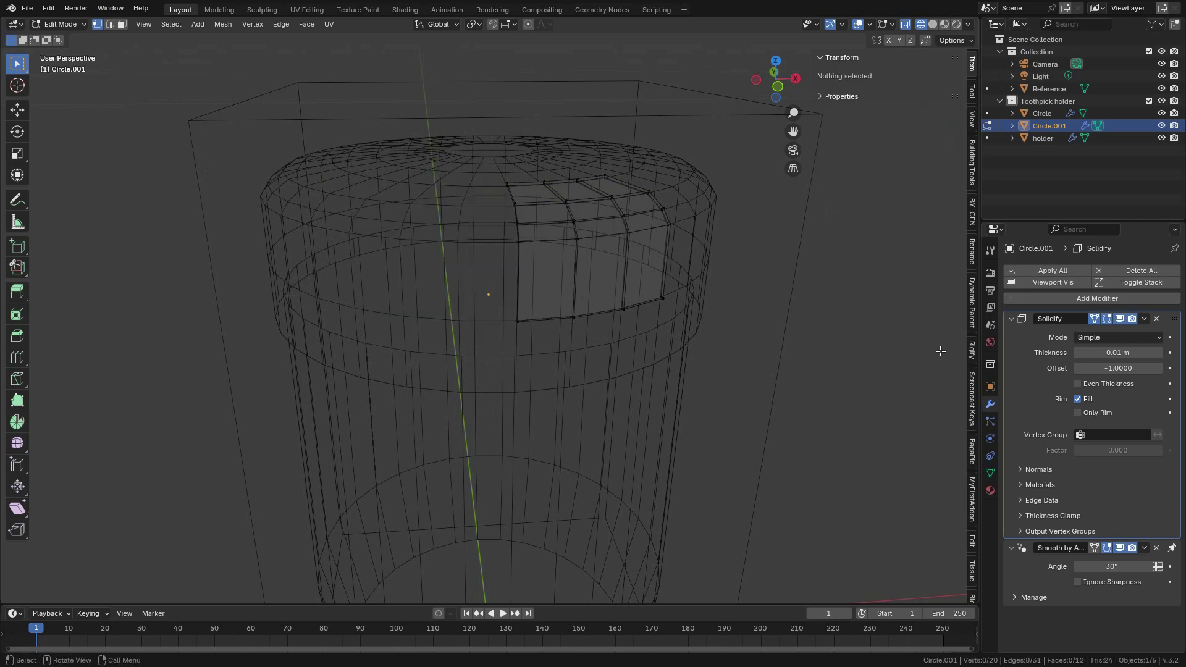
Step: Add a Mirror modifier on the X axis to the half patch and enable Clipping
click(1086, 299)
mouse_move(1085, 301)
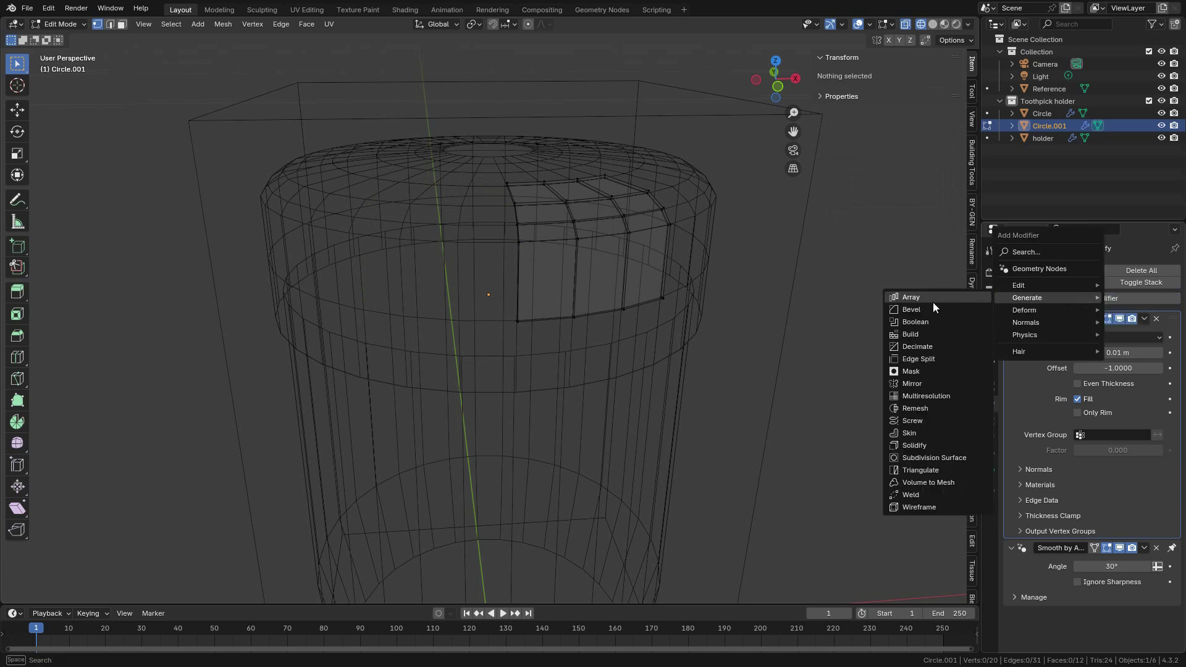
click(933, 387)
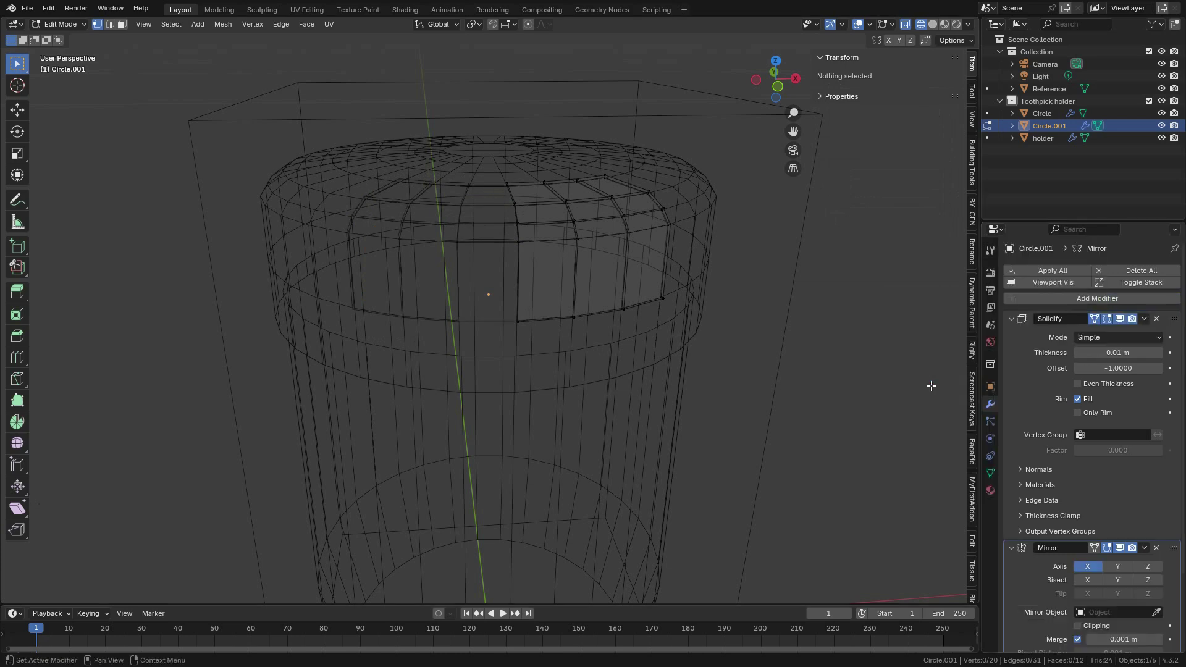
scroll(1102, 494, down, 4)
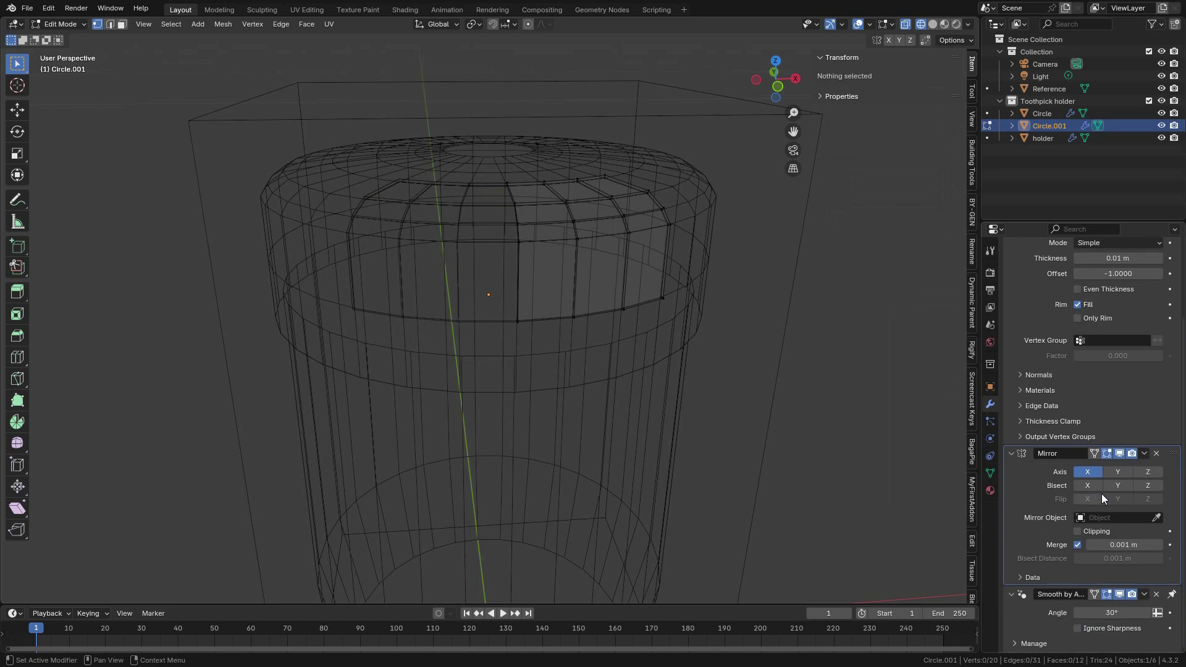
click(1094, 530)
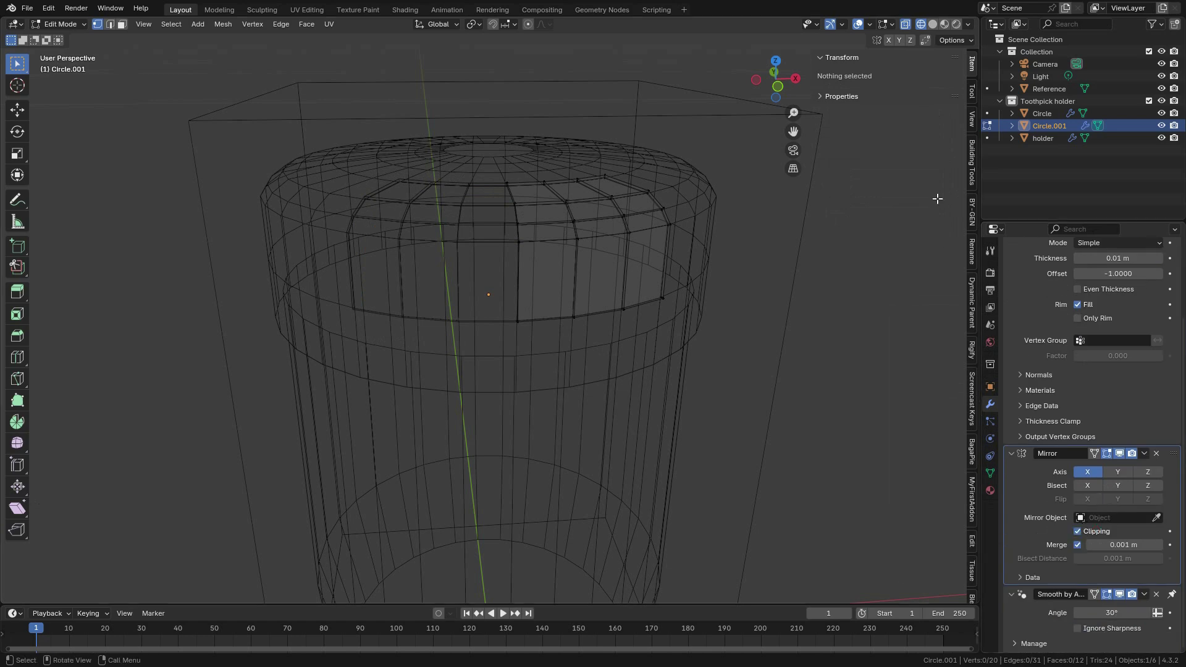
Step: Switch back to solid shading and return the patch to Object Mode
click(933, 23)
middle_drag(755, 166, 258, 82)
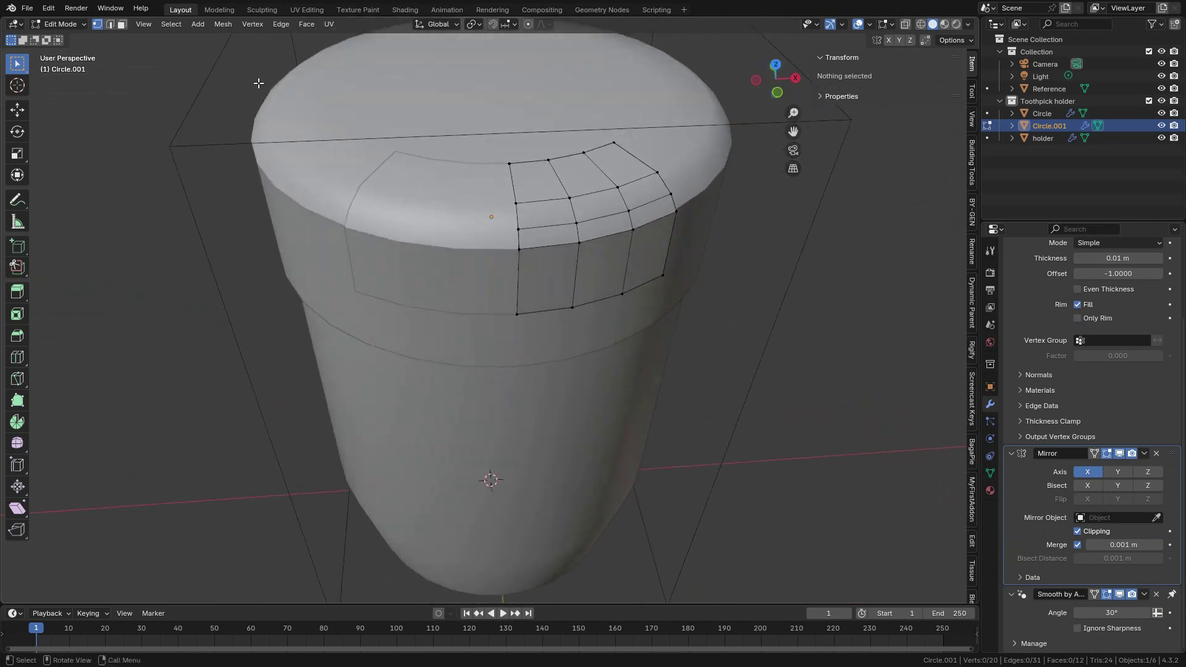
click(68, 24)
click(71, 37)
Step: Inspect the patch's centre seam, move the Mirror modifier above Solidify in the stack and view the patch from the top
scroll(603, 302, up, 3)
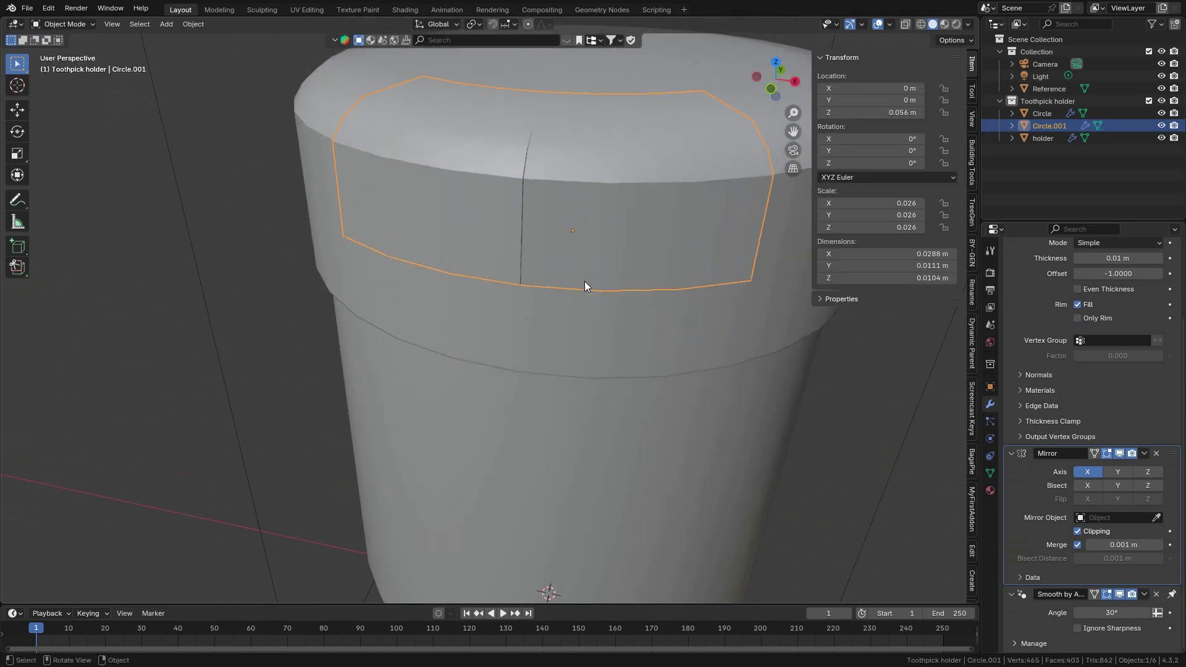
scroll(586, 286, up, 1)
drag(793, 132, 759, 164)
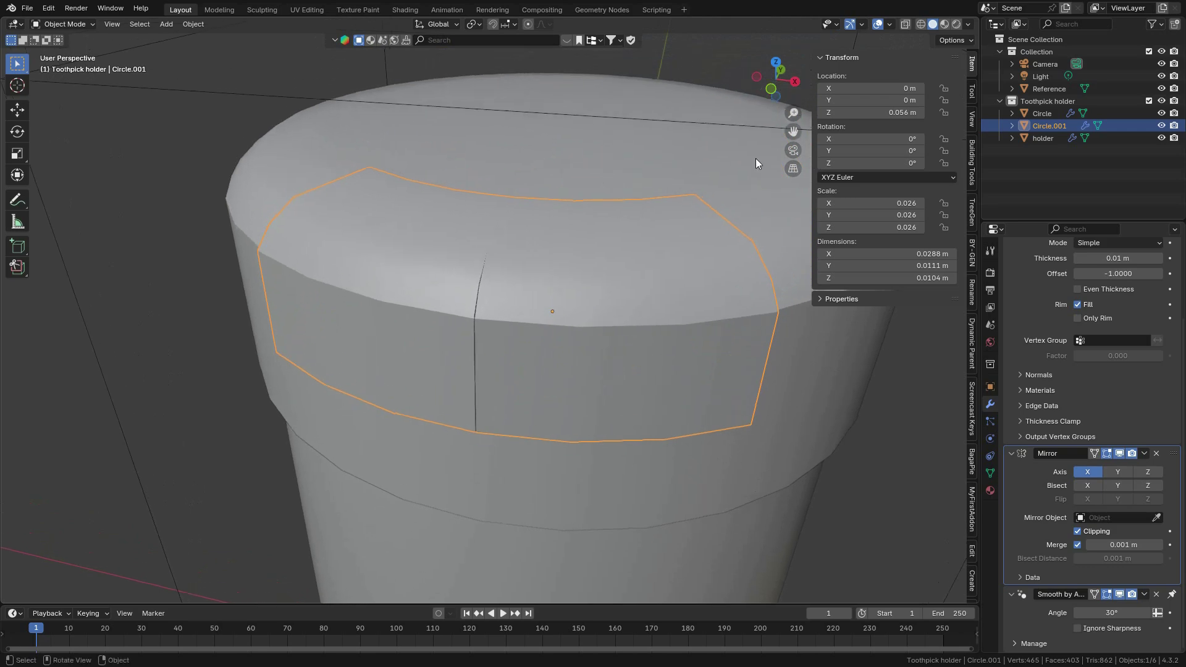
middle_drag(546, 352, 524, 313)
scroll(512, 324, up, 2)
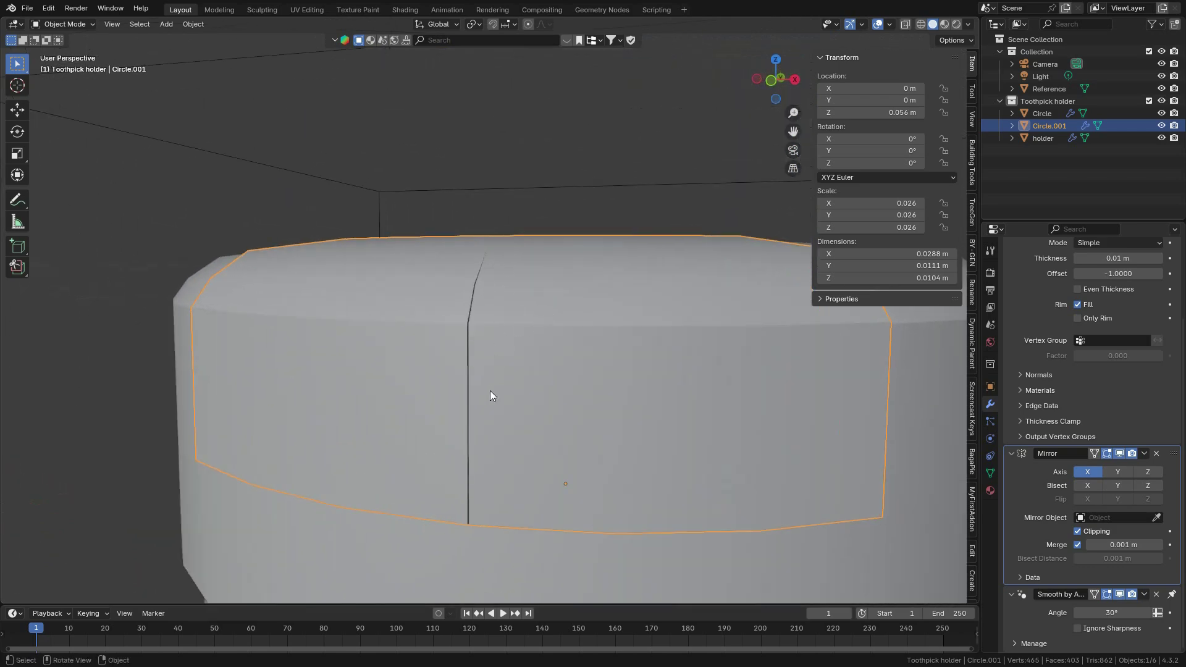
scroll(476, 318, down, 2)
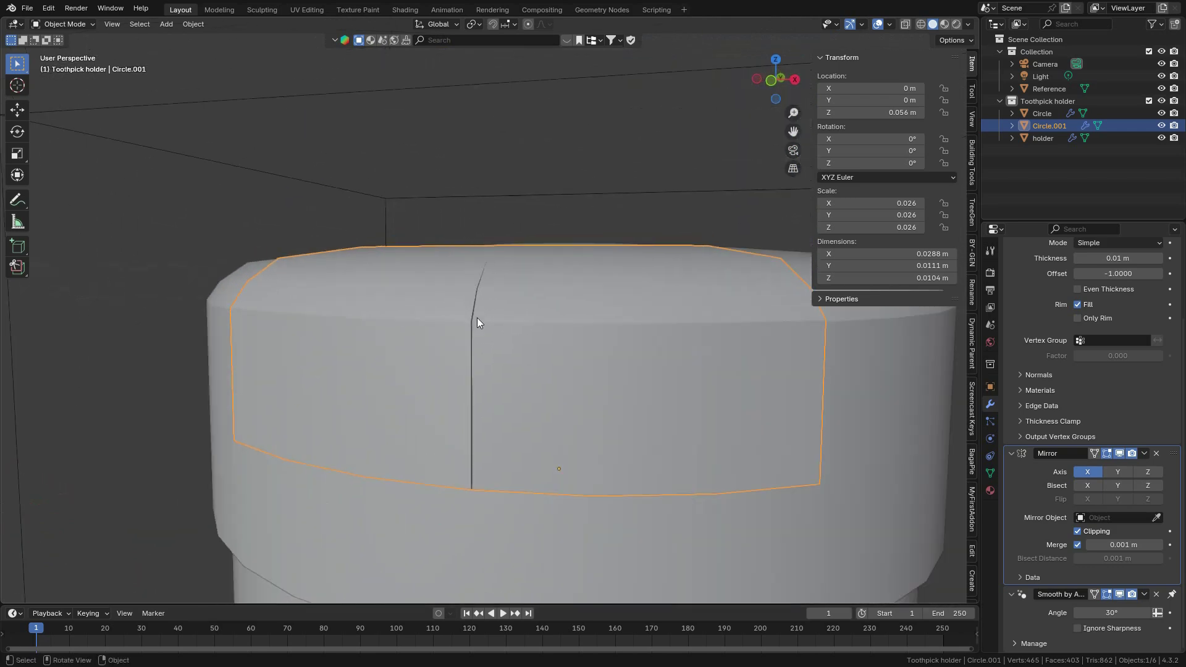
middle_drag(477, 317, 717, 350)
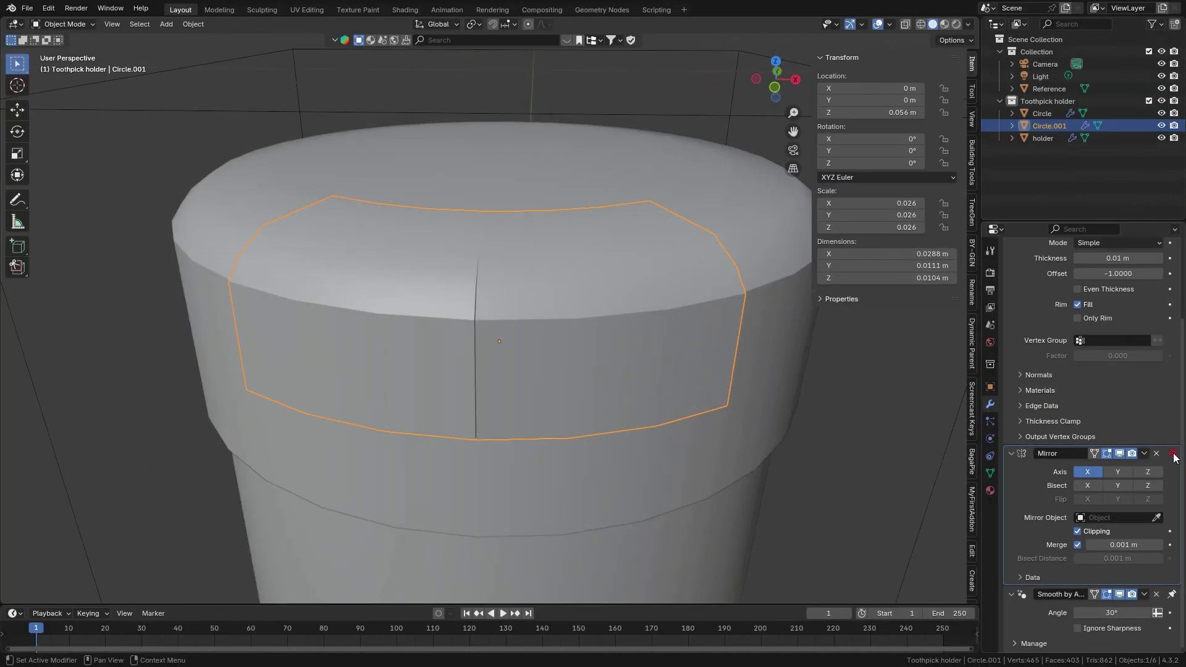
drag(1175, 456, 1166, 318)
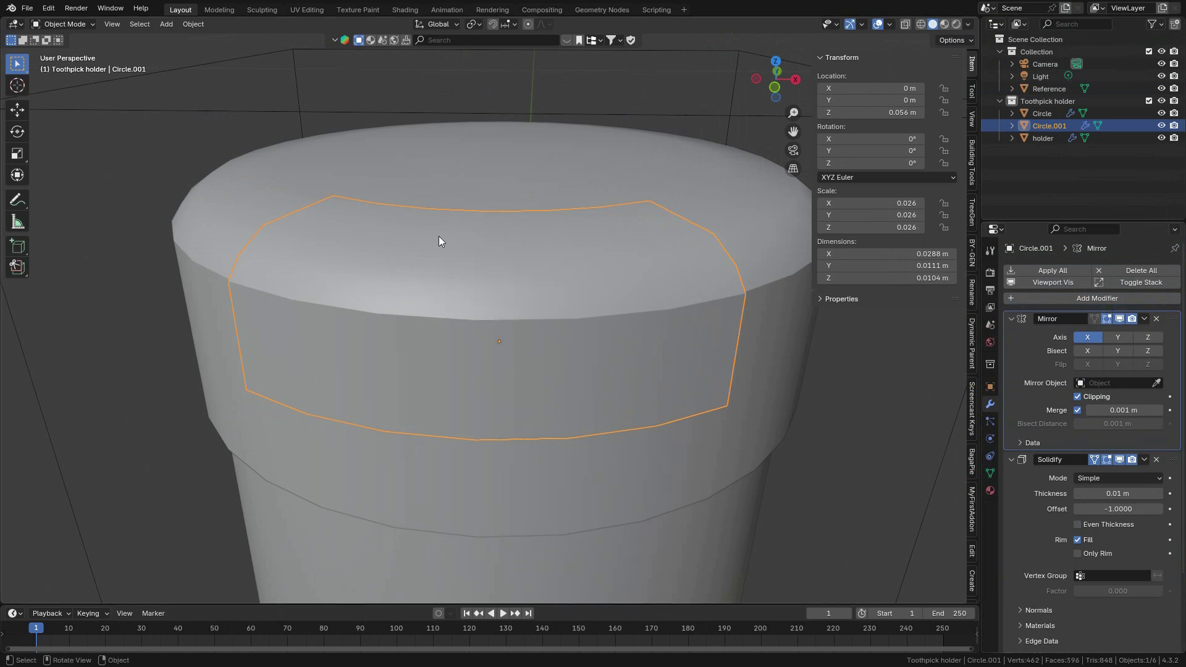
middle_drag(543, 315, 568, 332)
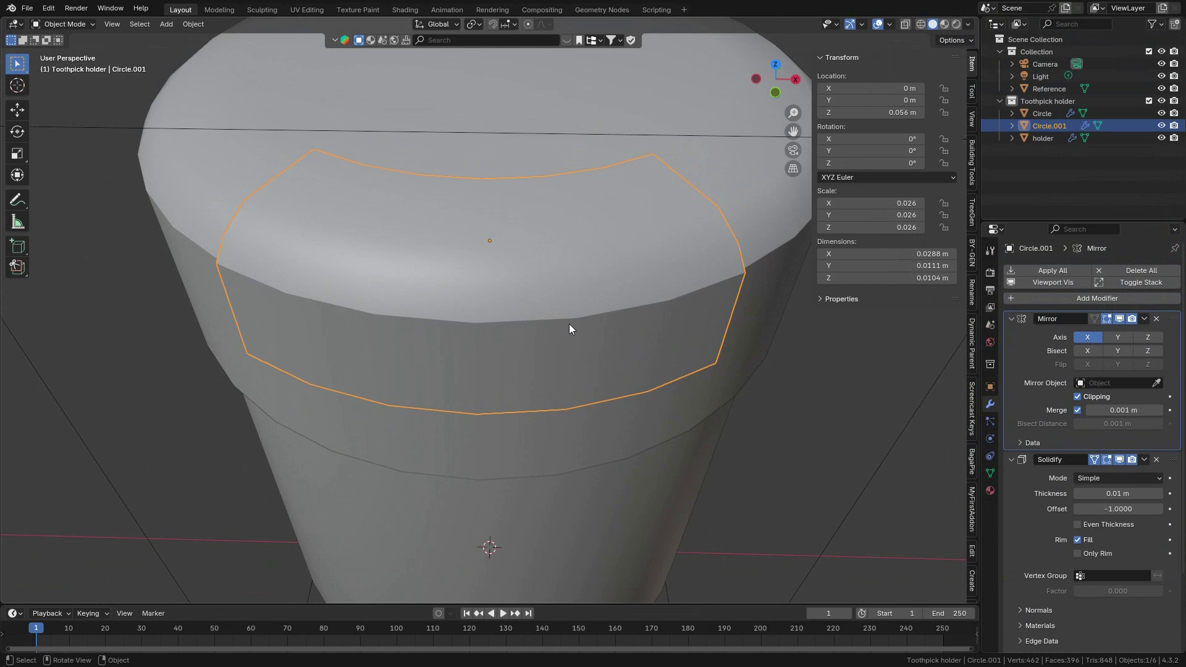
key(KP_7)
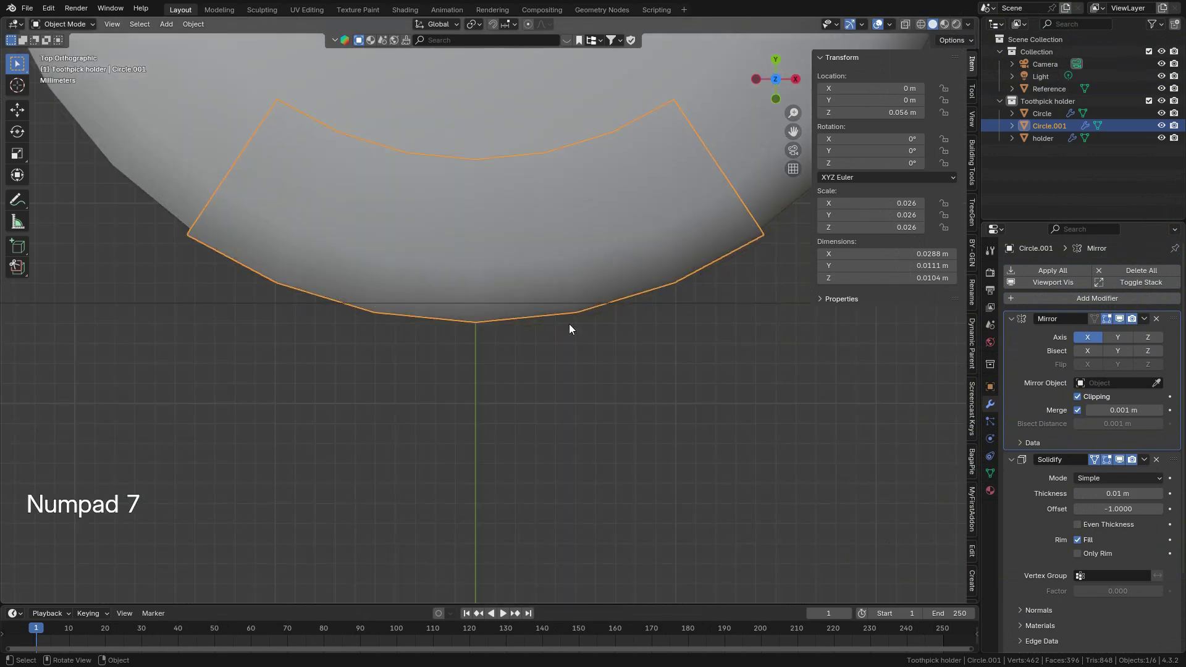
Step: Open the front patch for mesh editing in the top view
shift+middle_drag(588, 299, 521, 374)
key(Tab)
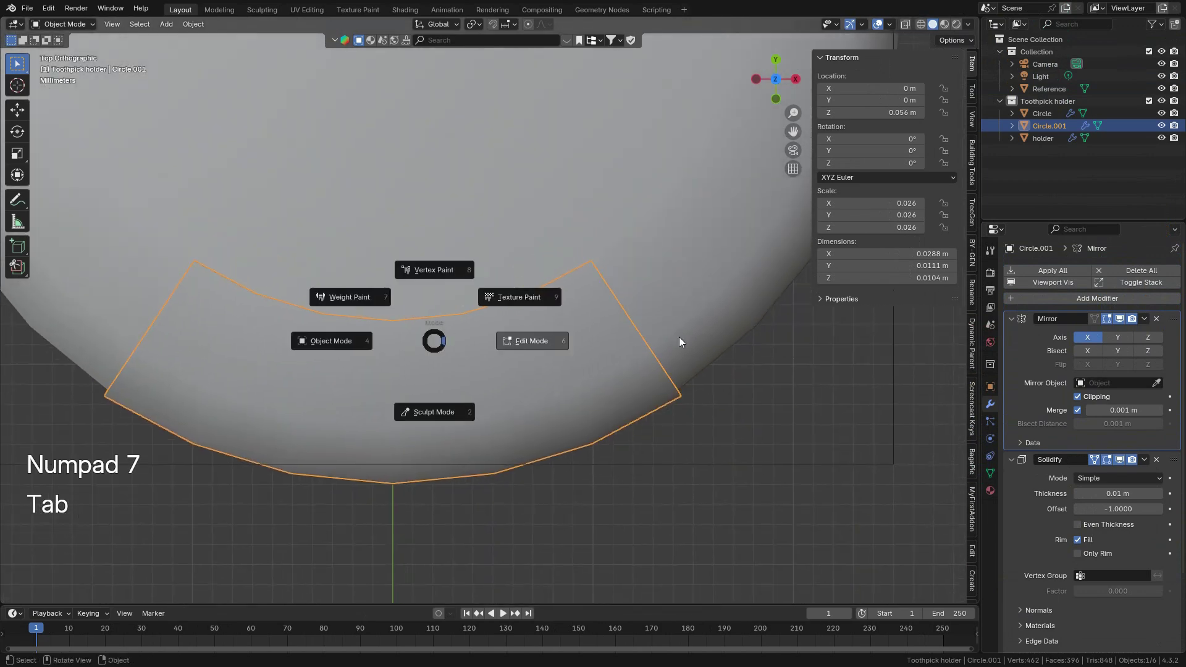
scroll(564, 256, down, 5)
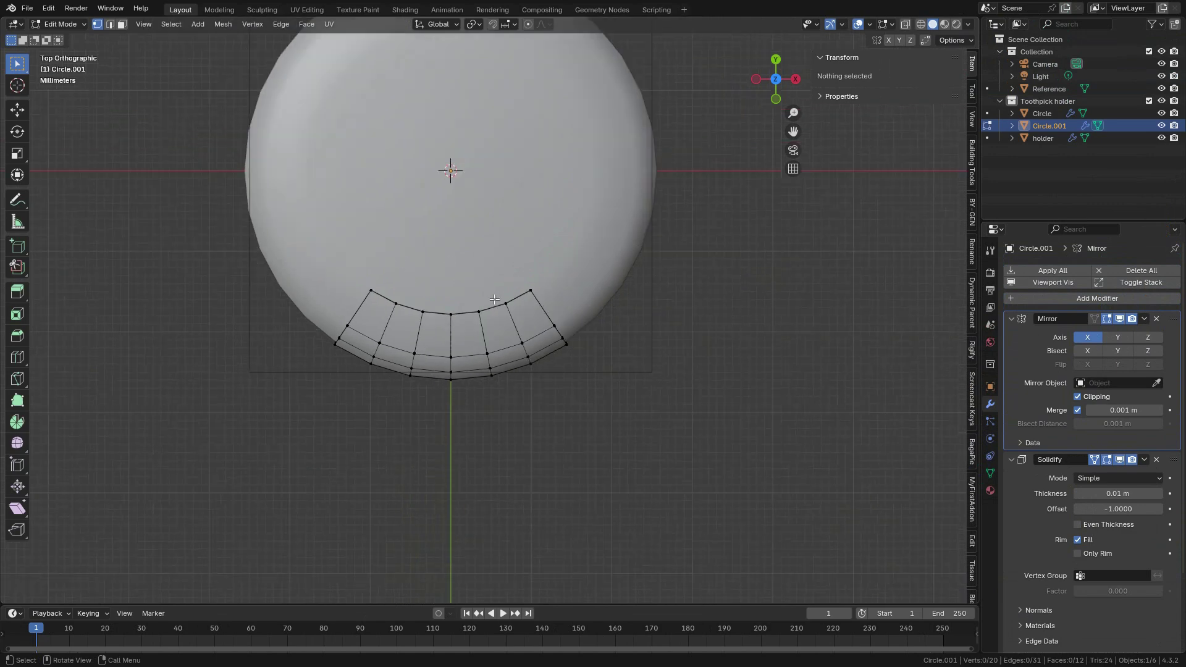
click(530, 290)
scroll(547, 302, up, 2)
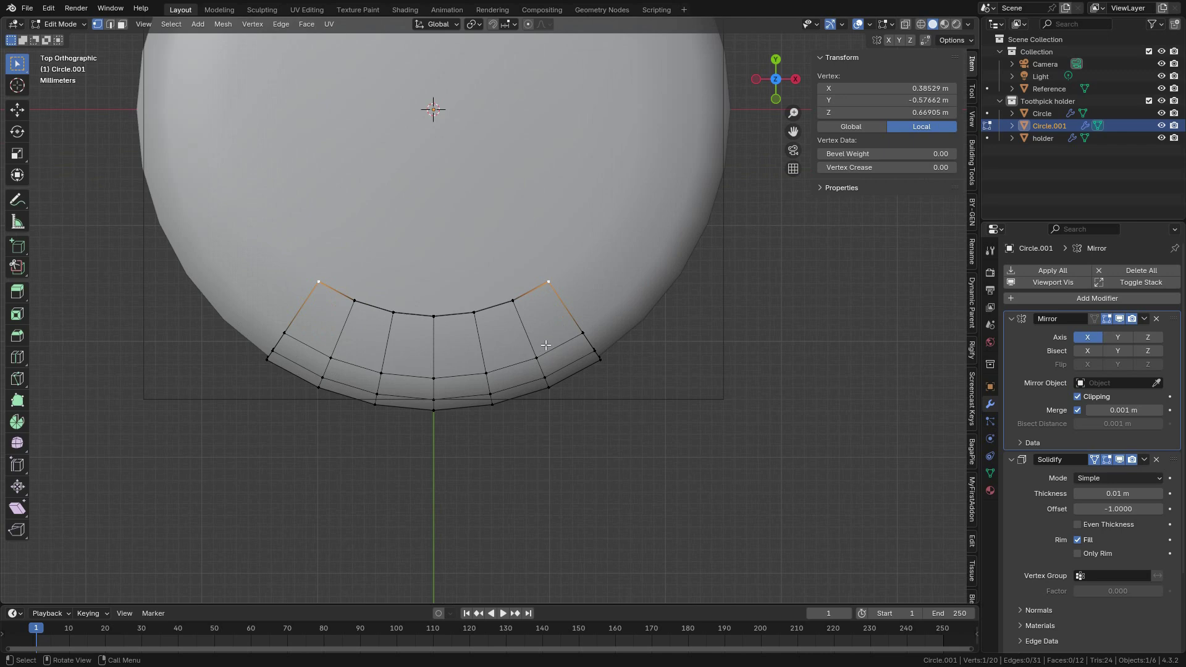
key(g)
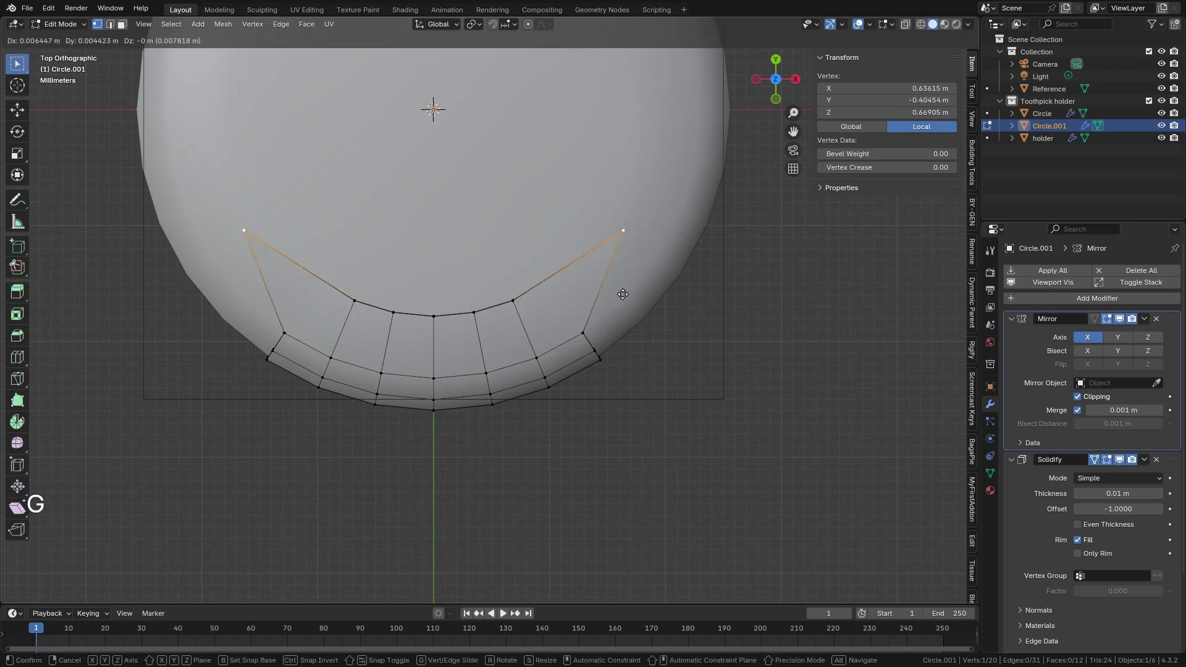
right_click(572, 308)
Step: Select the patch's inner edge row from the centre to the corner and extrude it along Y to just past the lid's centre
click(471, 316)
key(g)
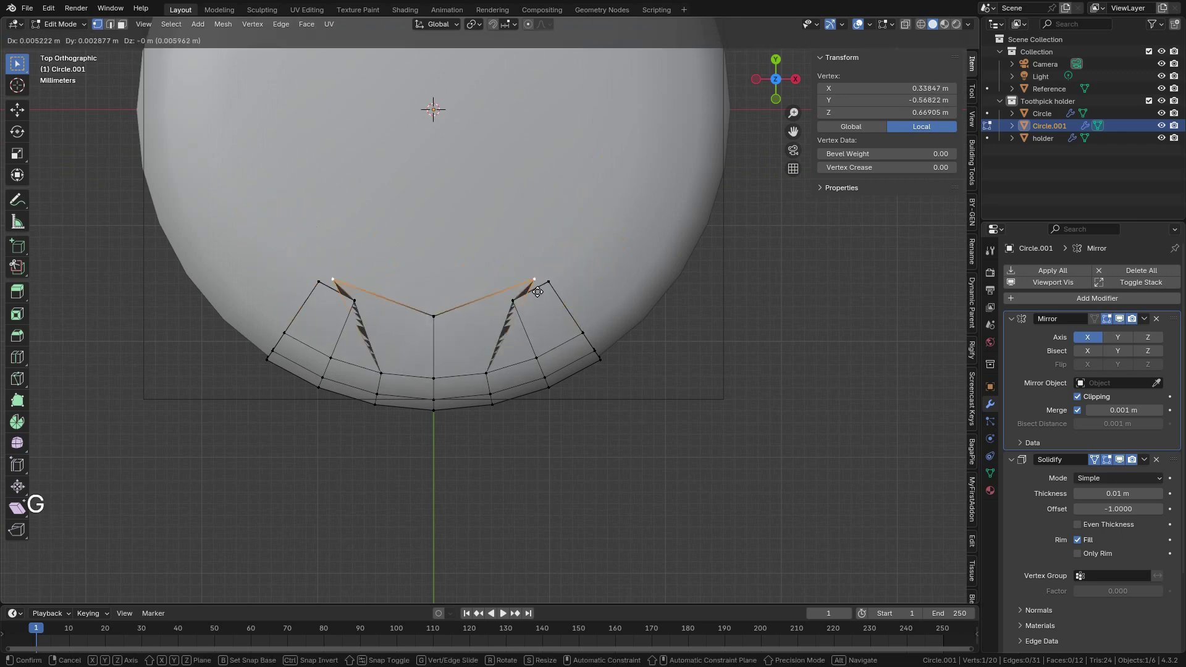
right_click(535, 293)
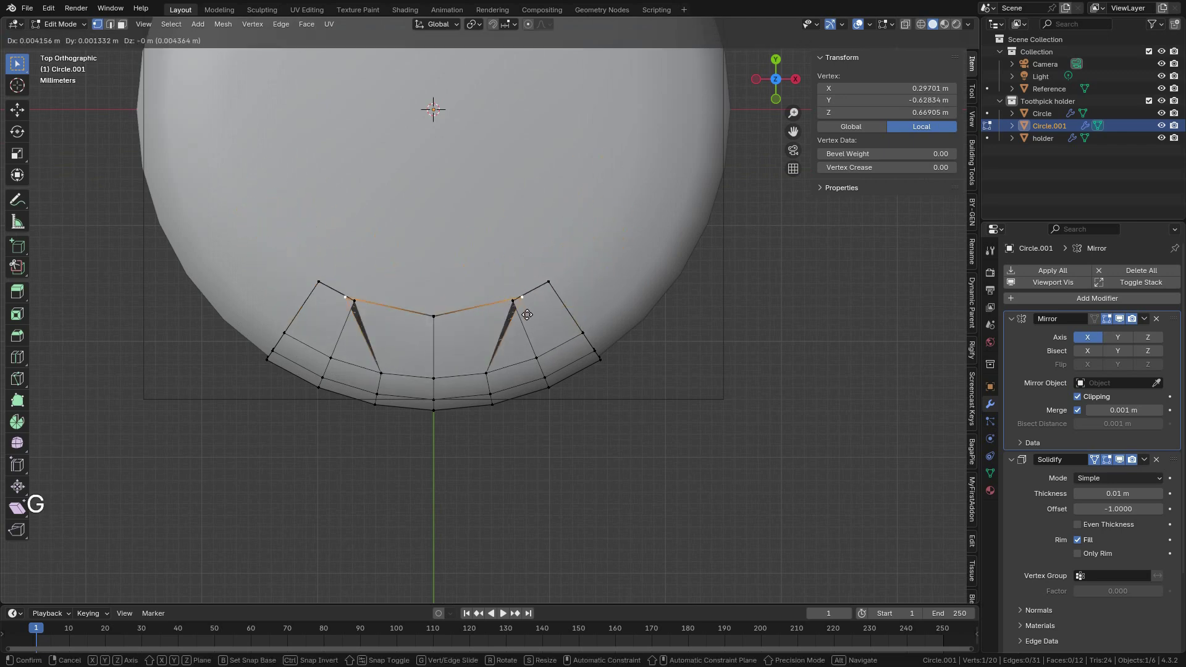
shift+click(434, 316)
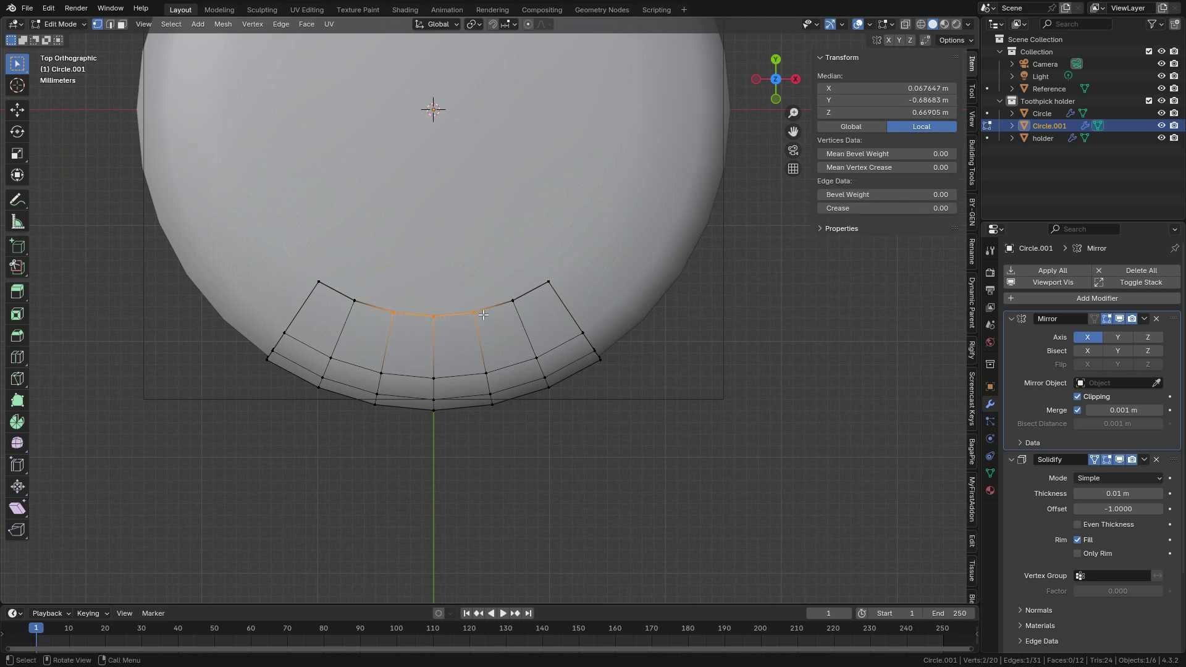
shift+click(512, 301)
shift+click(547, 291)
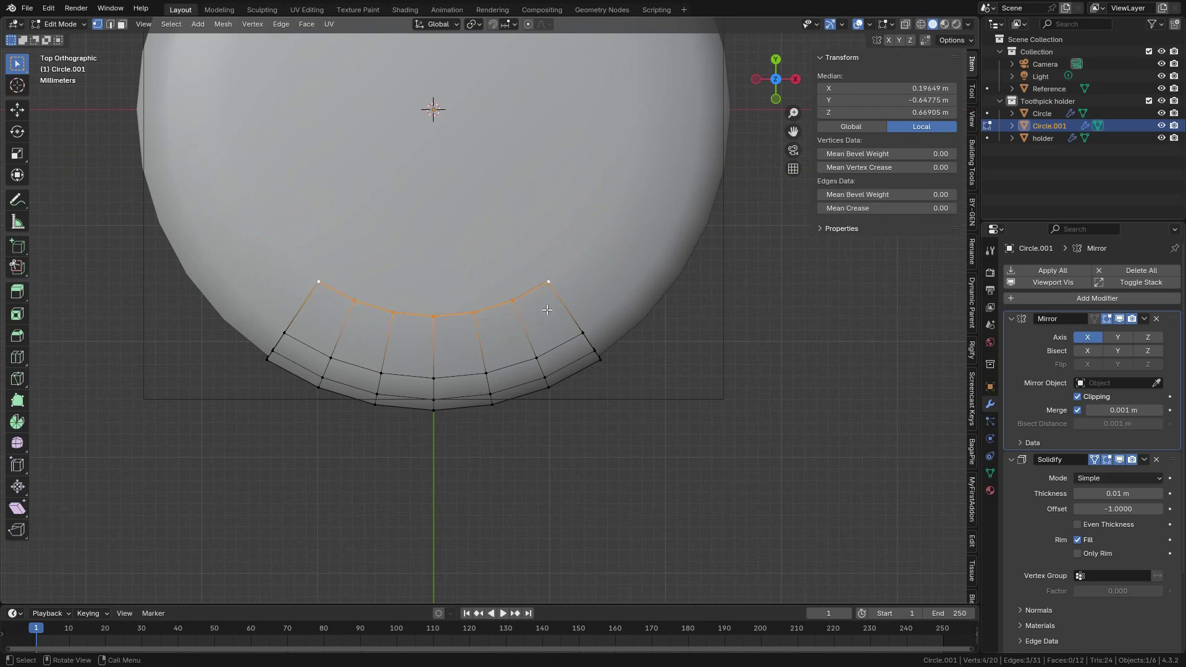
key(e)
key(y)
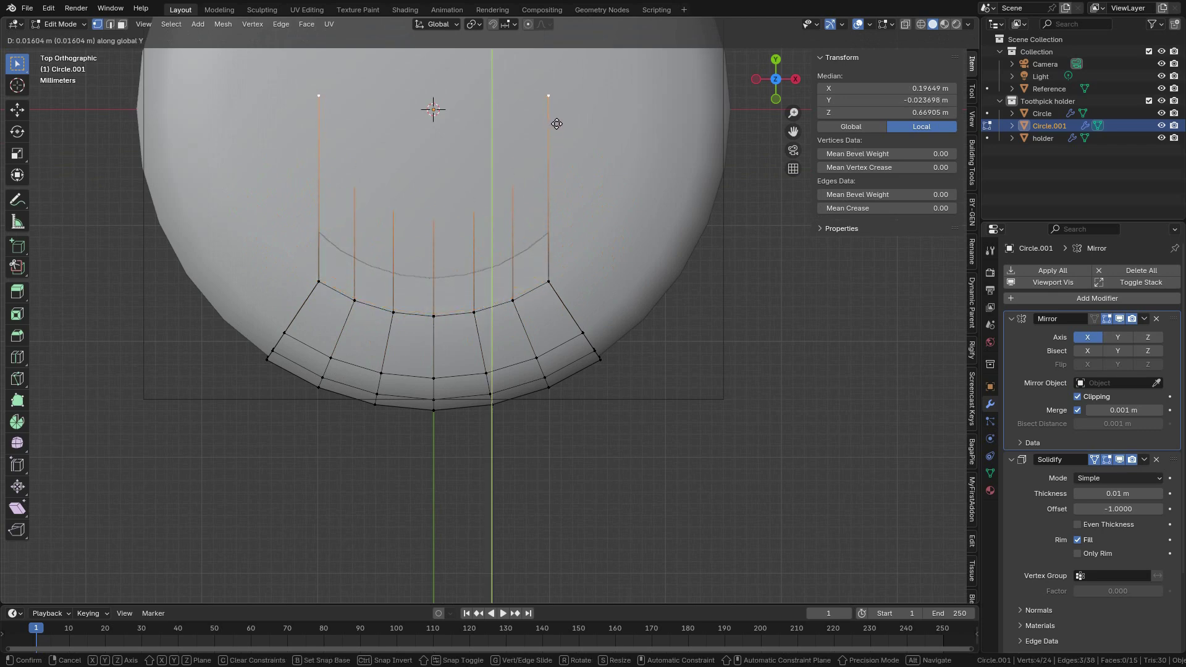
click(557, 105)
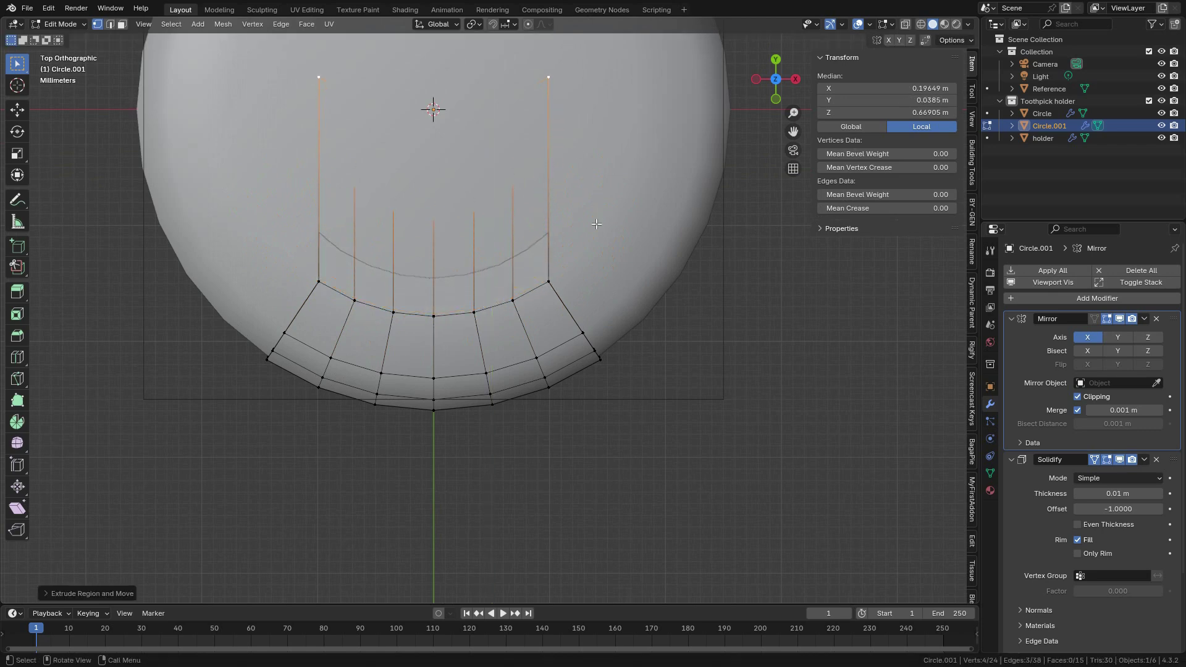
Step: Raise the extruded edge row about 0.6 mm along Z above the lid surface
middle_drag(559, 106, 610, 307)
key(g)
key(z)
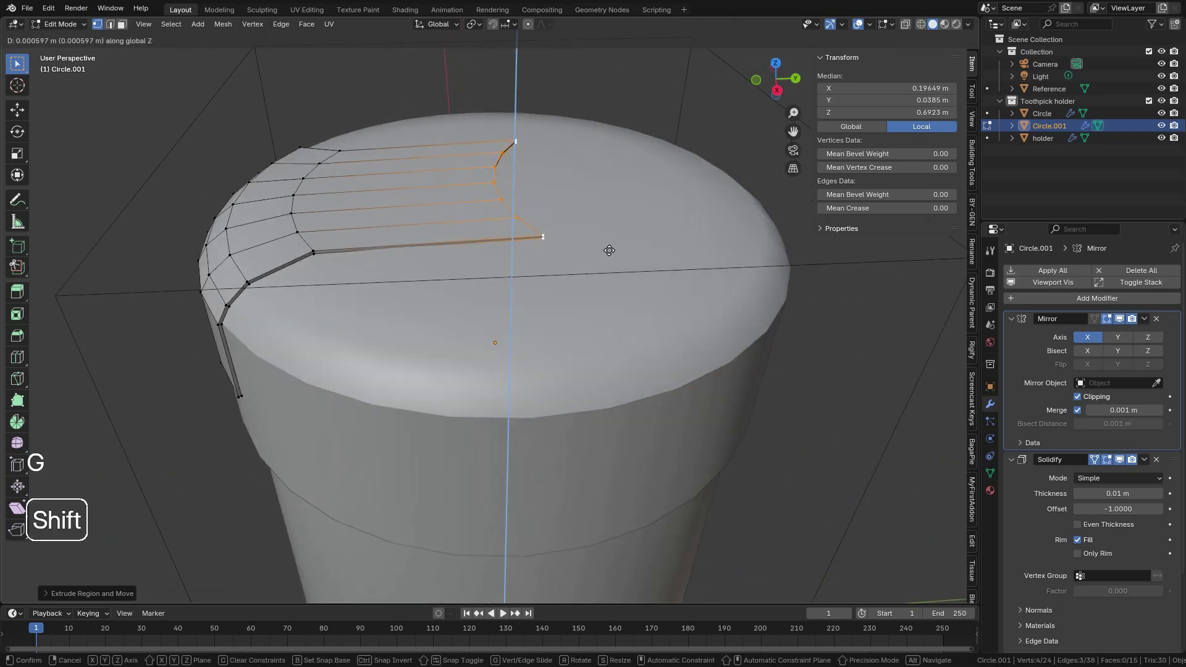
click(613, 247)
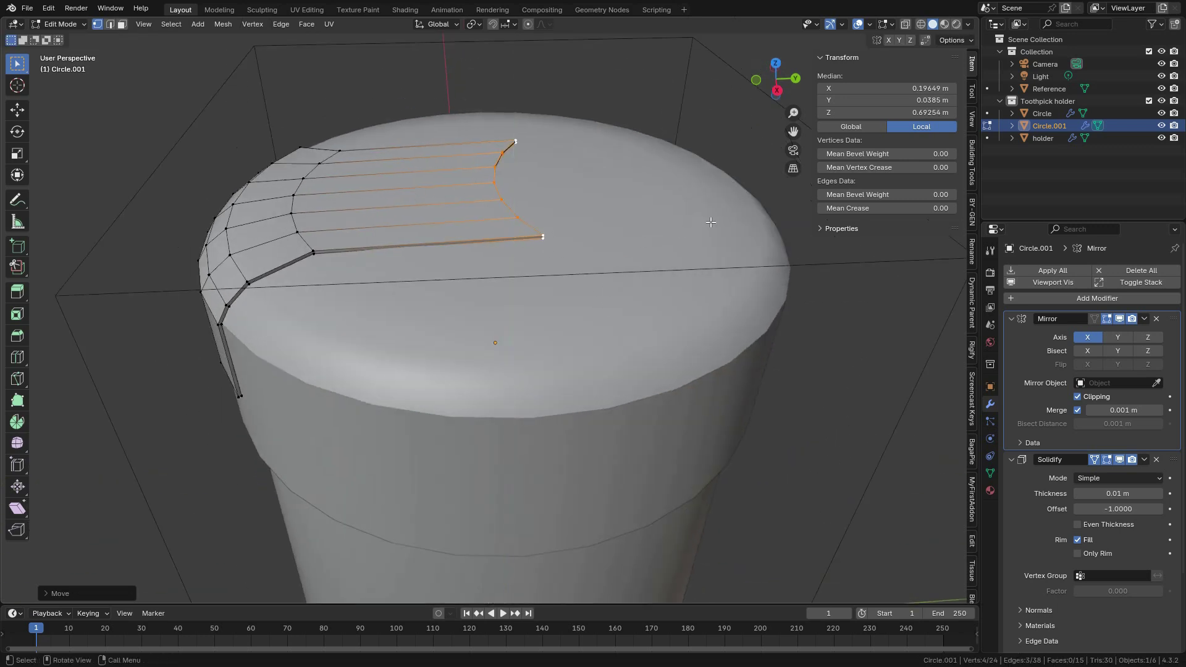
Step: Straighten the extruded edge row by scaling it to 0 along Y
text(sy)
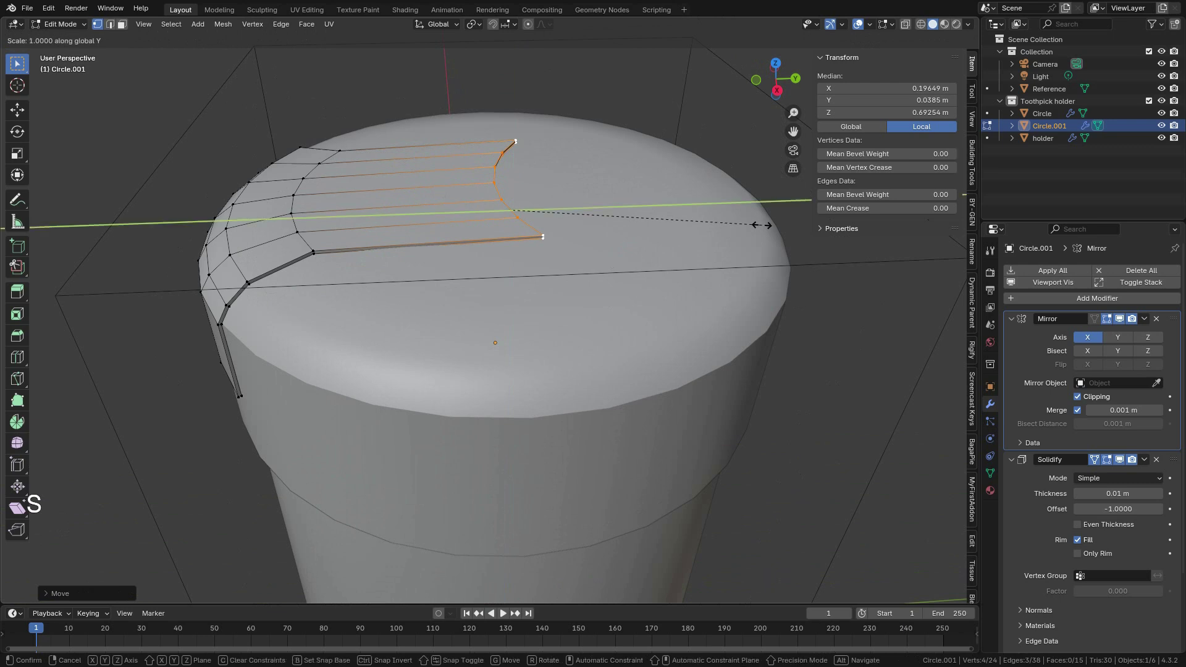
text(0)
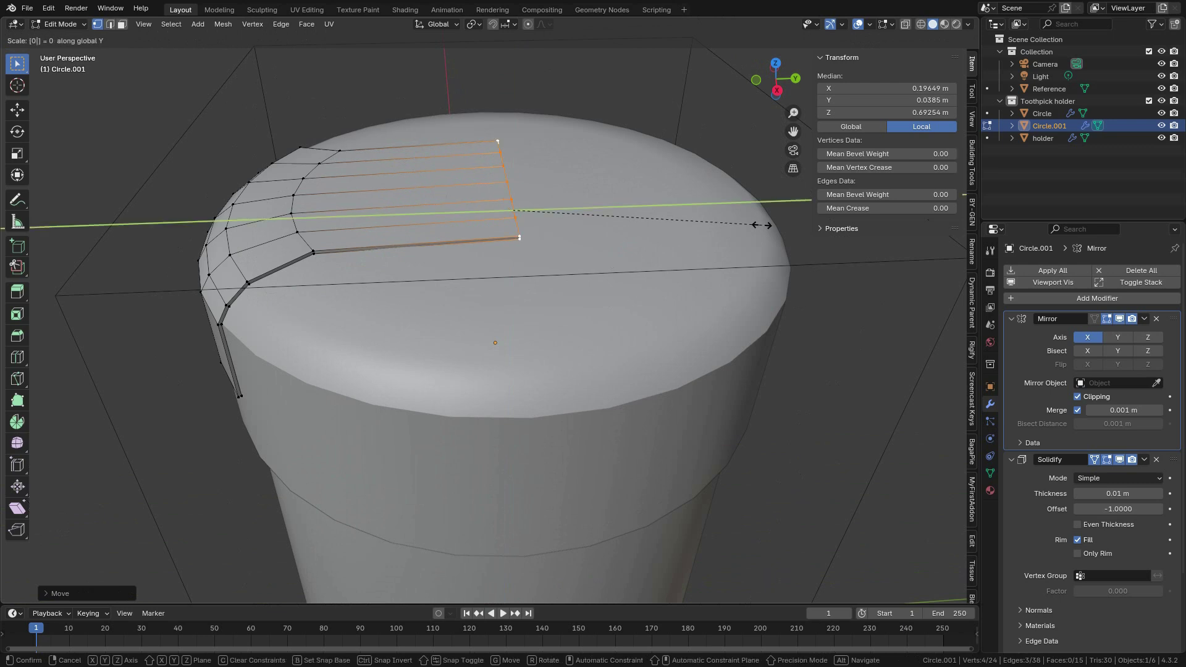
key(Return)
Step: Shift the straightened edge row farther back along Y in the top view, finishing with a move of about 1.9 mm
key(KP_7)
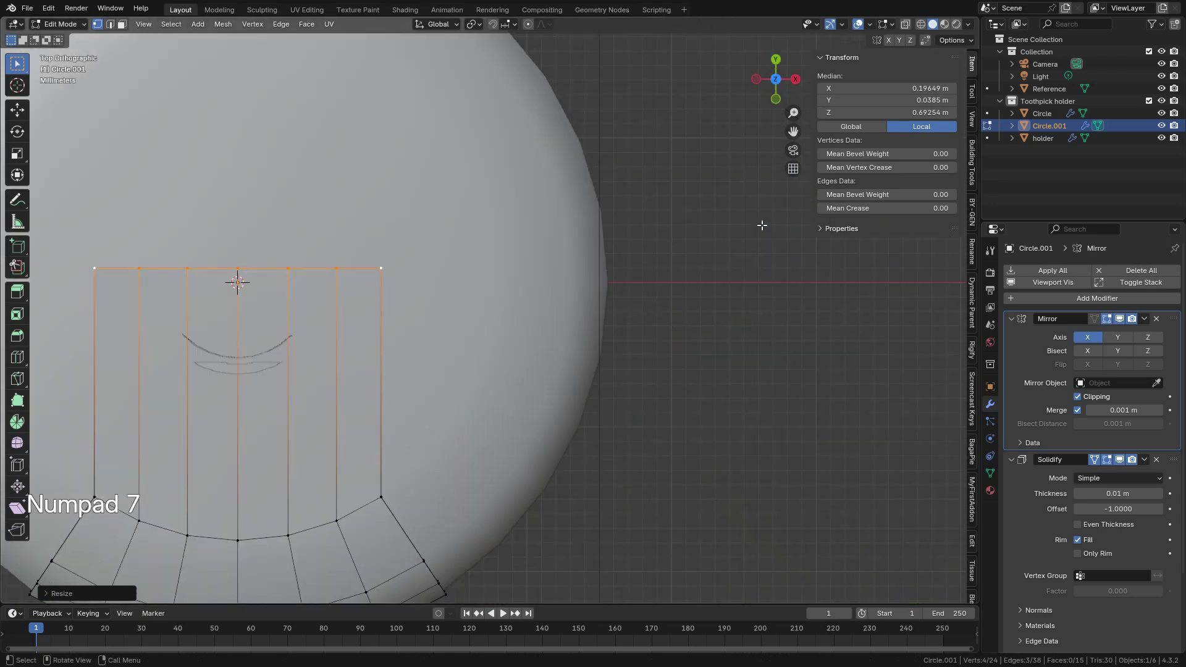
scroll(439, 341, down, 1)
shift+middle_drag(388, 359, 485, 352)
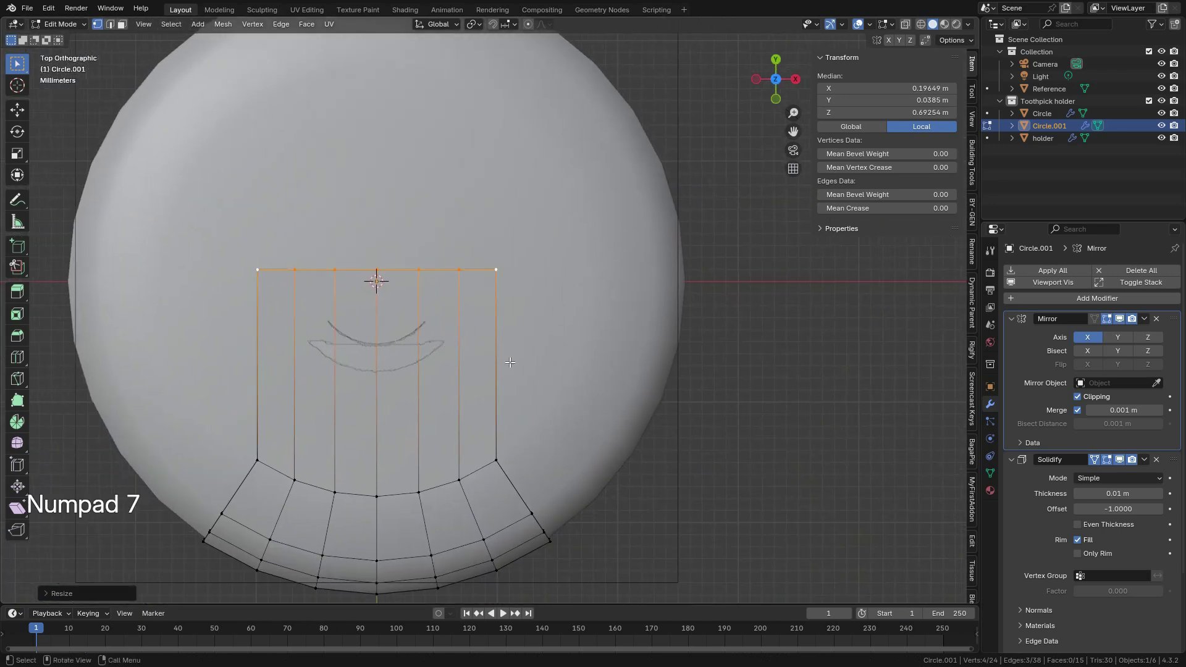
key(g)
key(y)
click(377, 284)
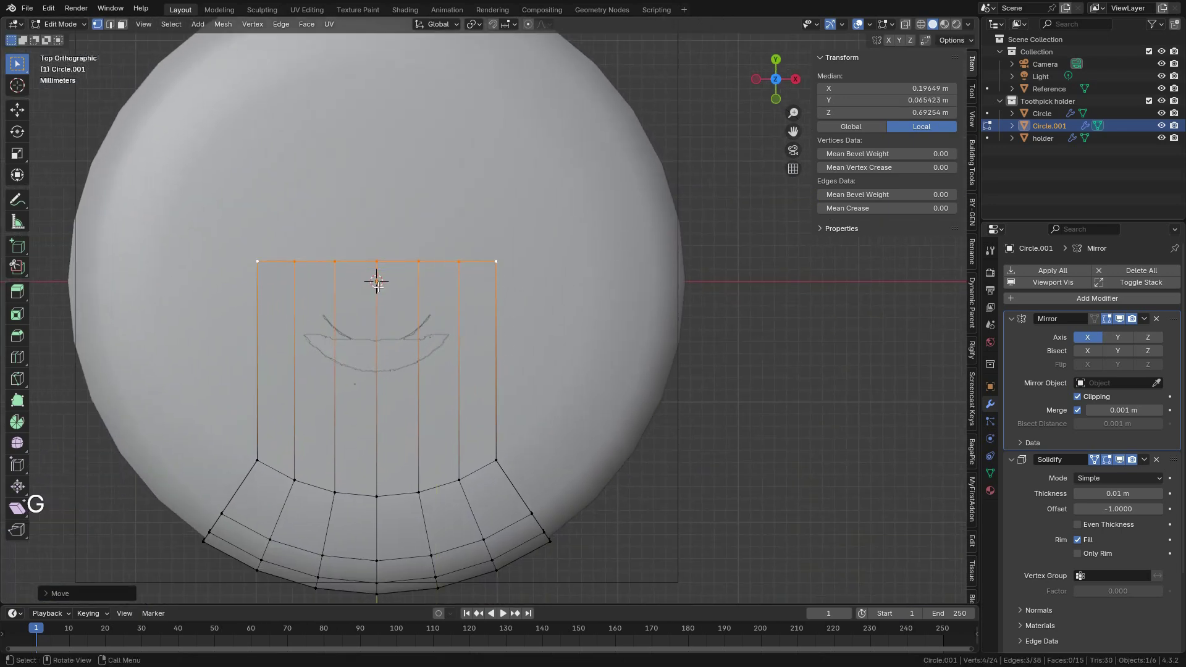
key(g)
key(y)
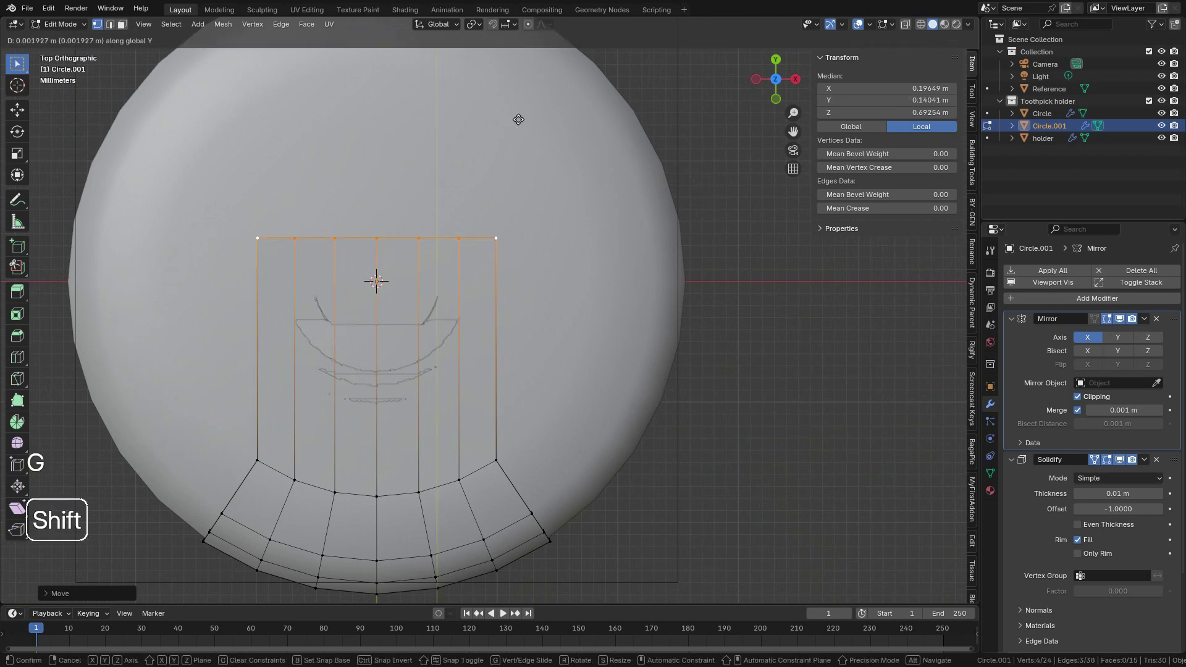
shift+click(516, 142)
Step: Move the corner vertex where the extruded section begins outward to about local X 0.484, Y -0.557, widening the patch there
middle_drag(517, 141, 473, 375)
click(460, 349)
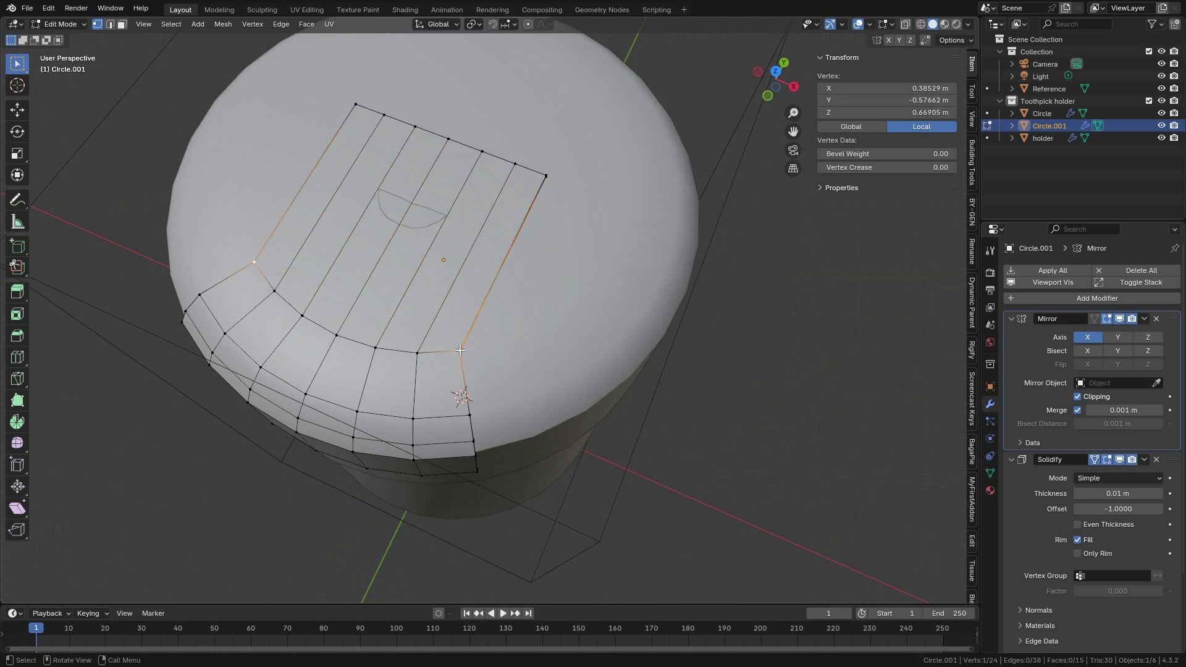
key(KP_7)
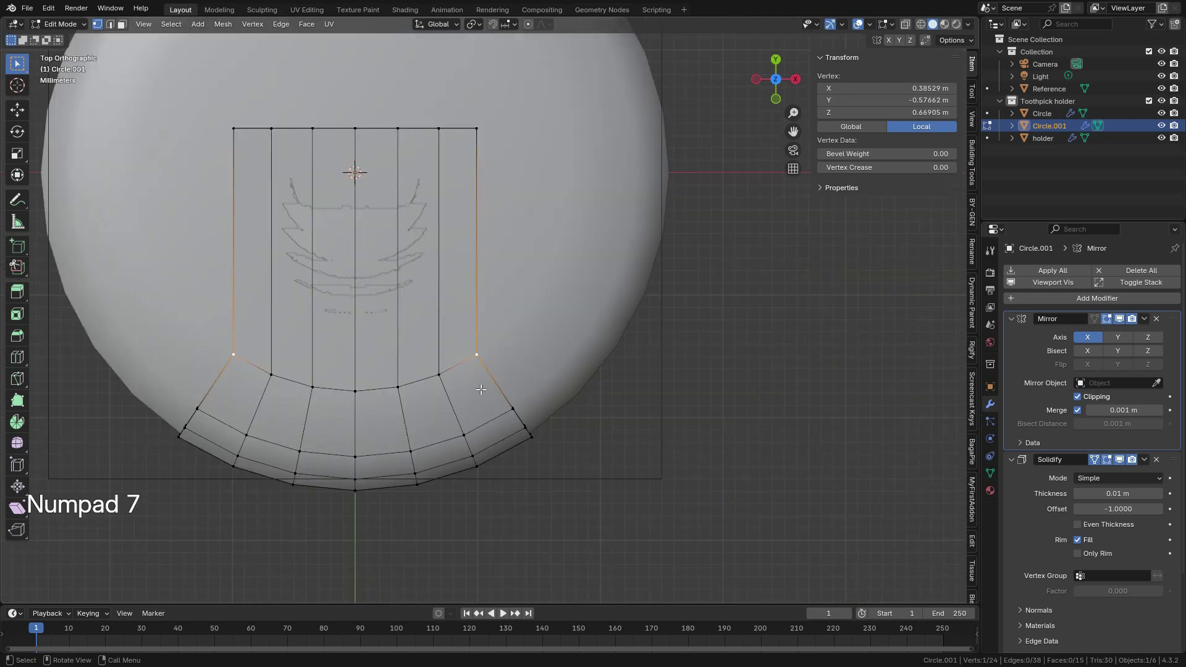
key(g)
key(shift)
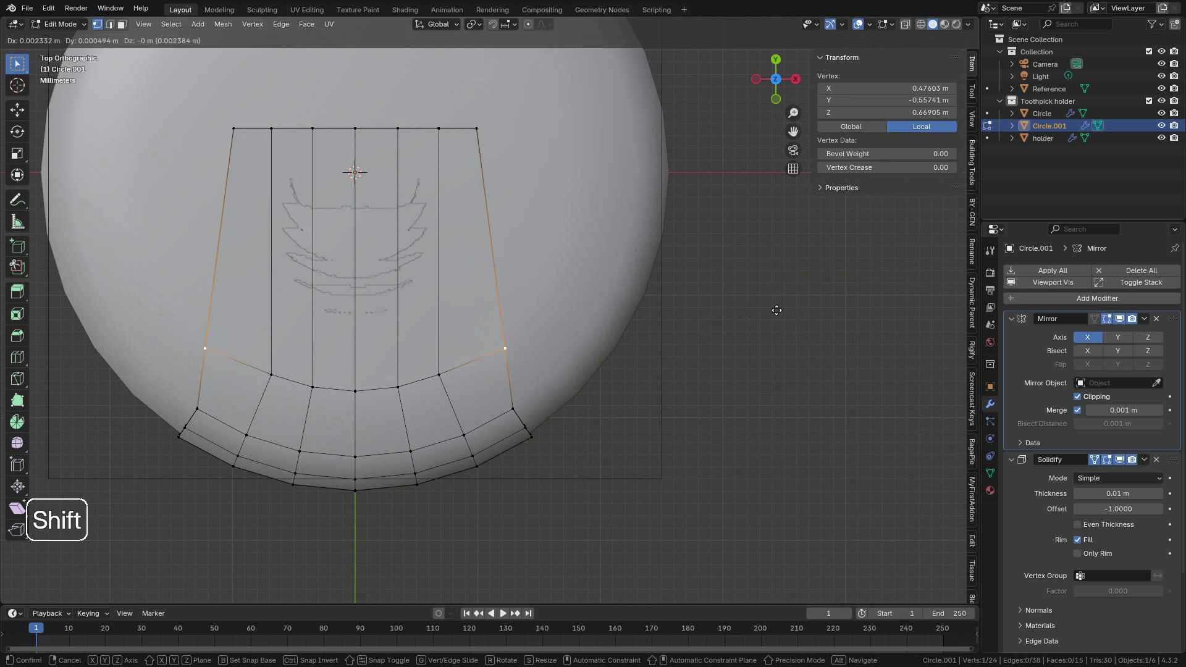
click(803, 310)
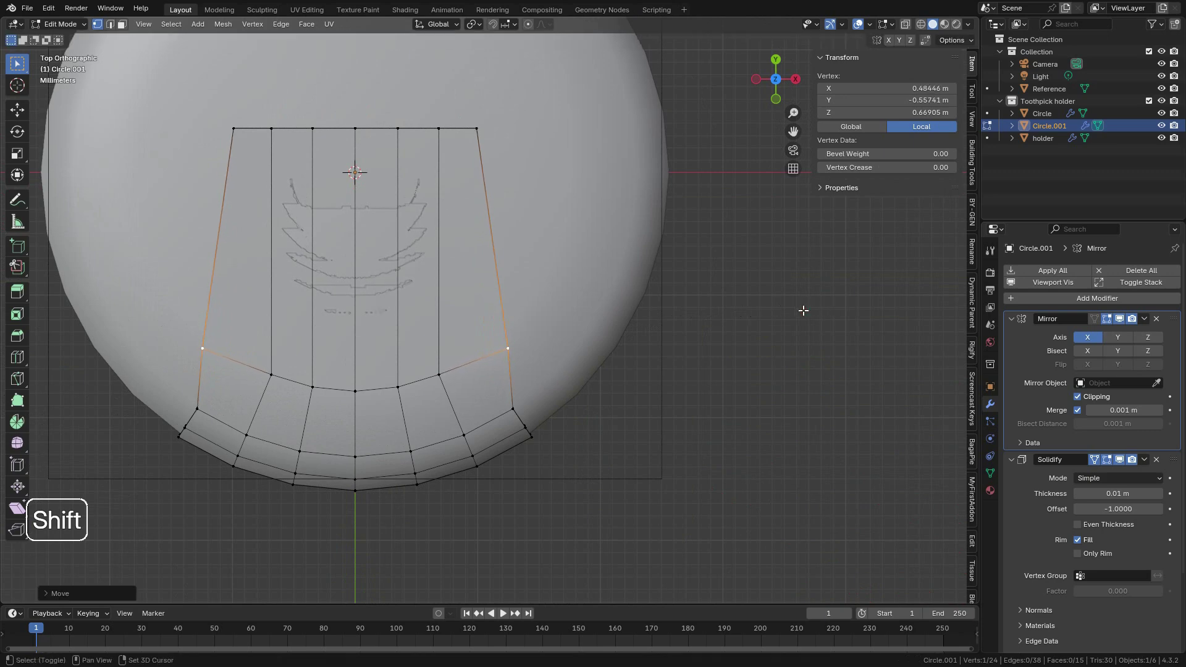
Step: Add five evenly spaced loop cuts across the long extruded section of the patch without sliding them
shift+middle_drag(466, 349, 469, 379)
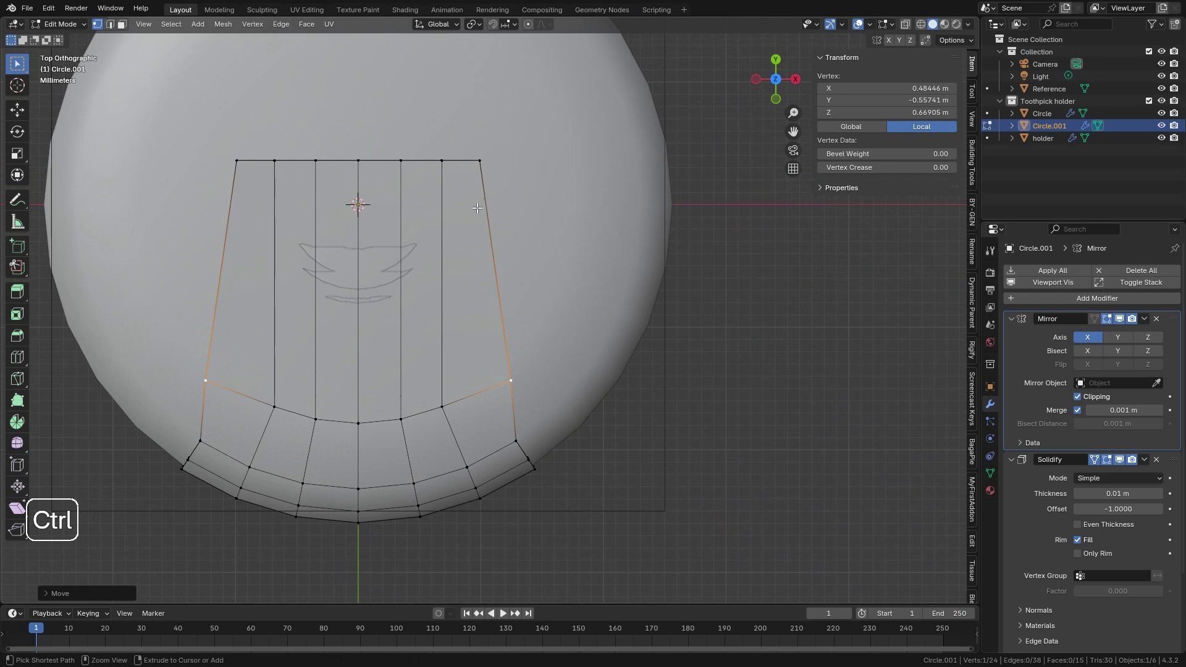
key(ctrl+r)
key(Escape)
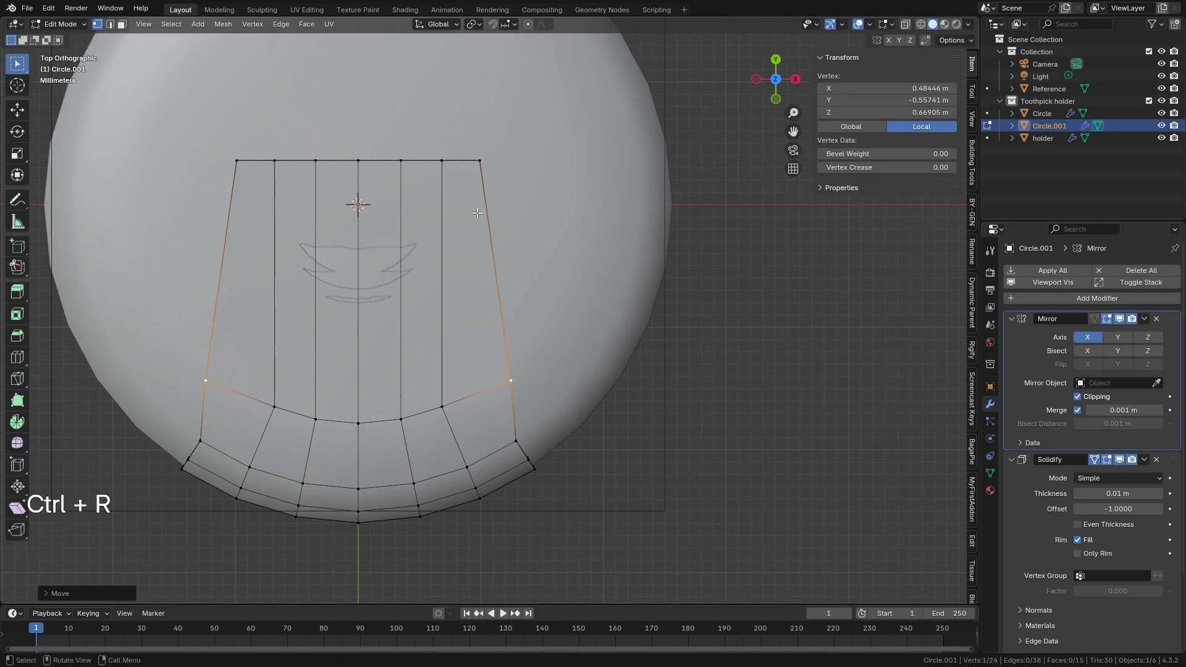
key(ctrl+r)
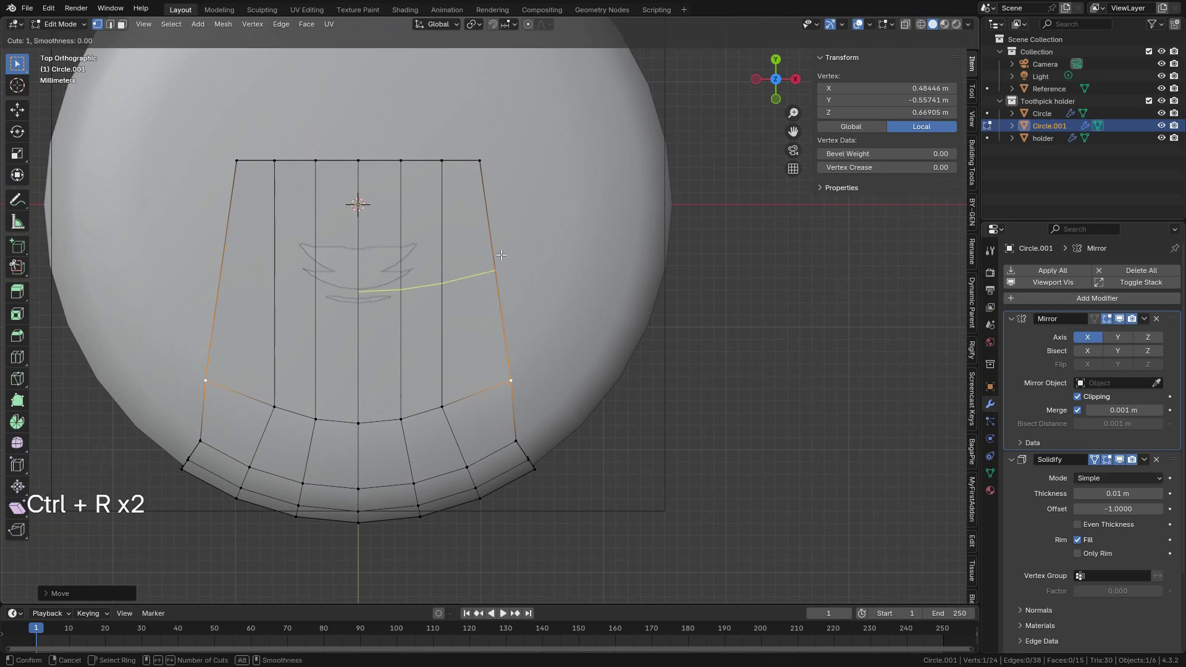
scroll(501, 254, up, 2)
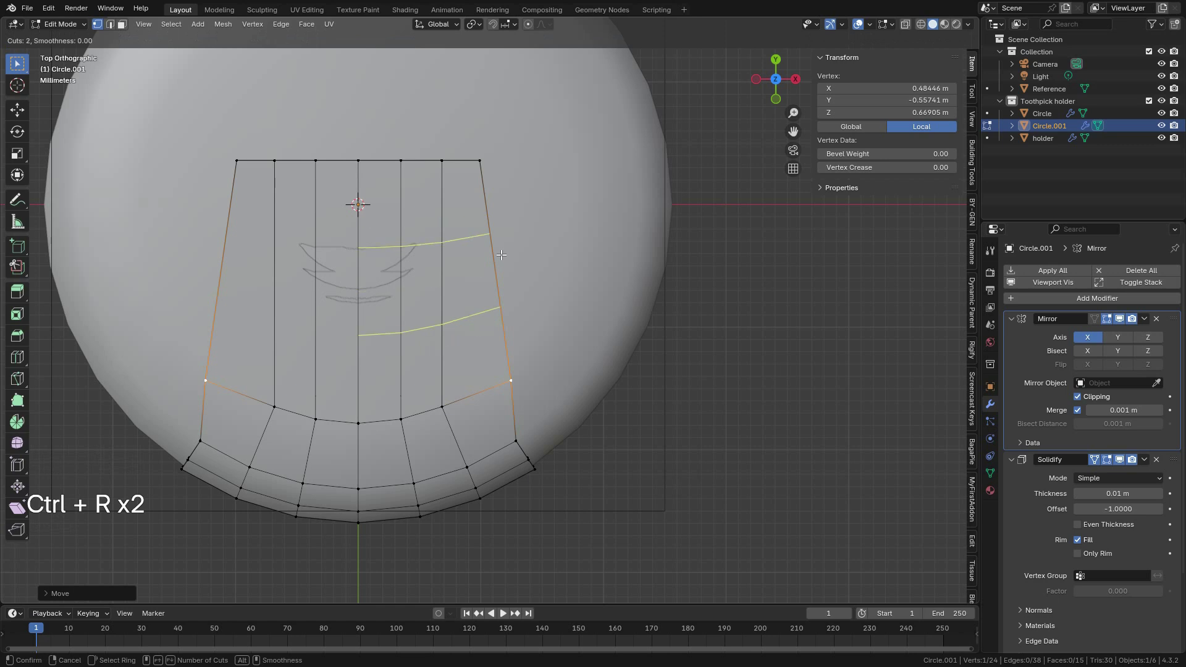
scroll(501, 255, down, 2)
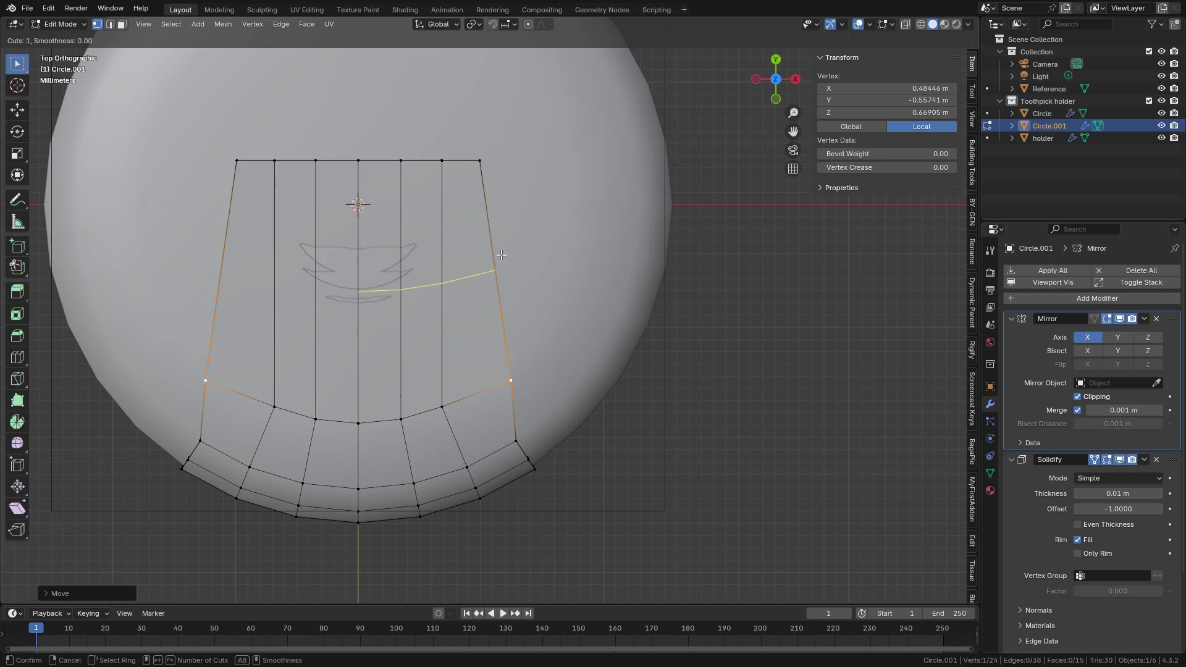
scroll(501, 255, up, 4)
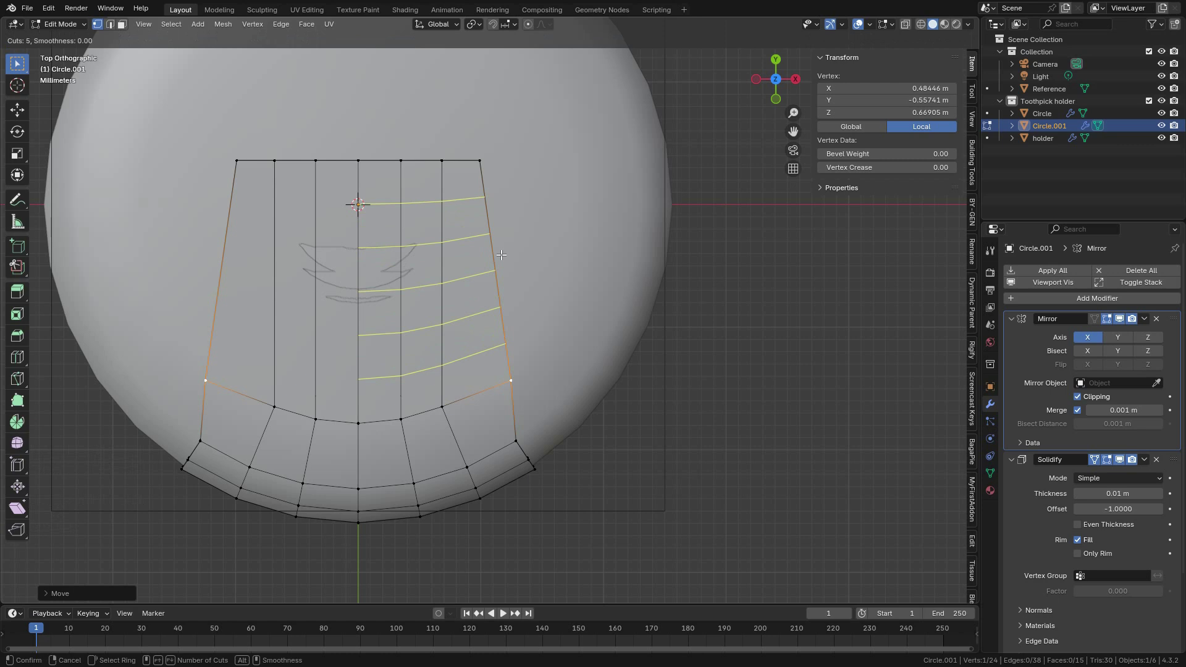
scroll(480, 255, down, 4)
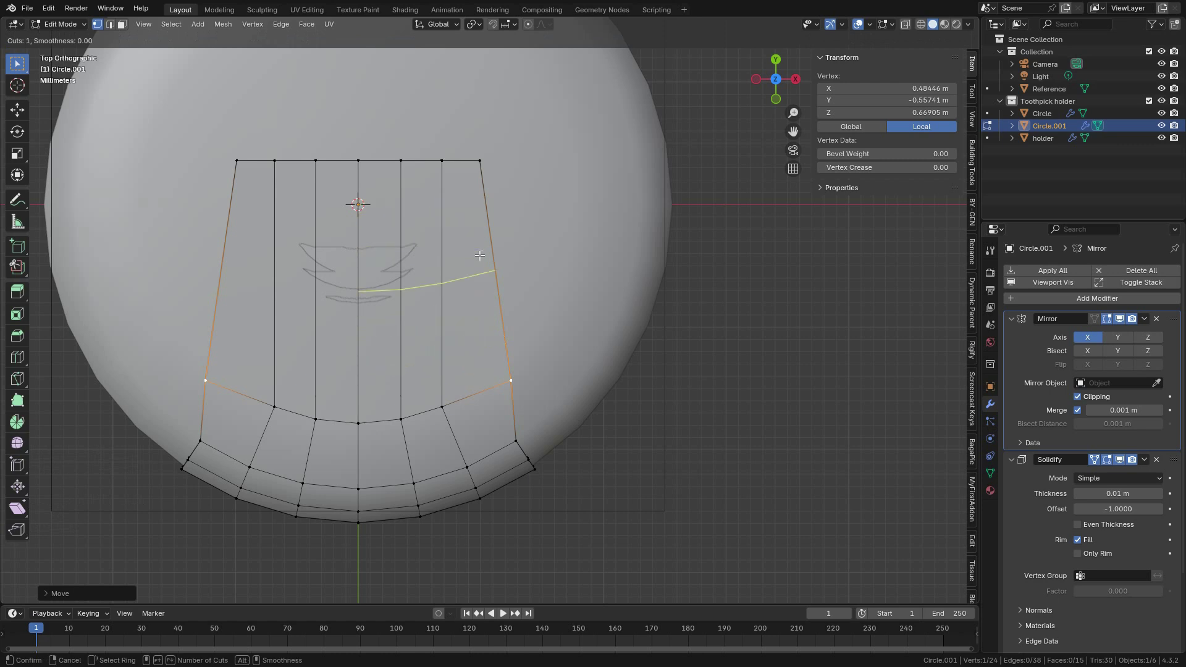
scroll(479, 256, up, 2)
scroll(479, 255, up, 1)
scroll(479, 255, up, 1)
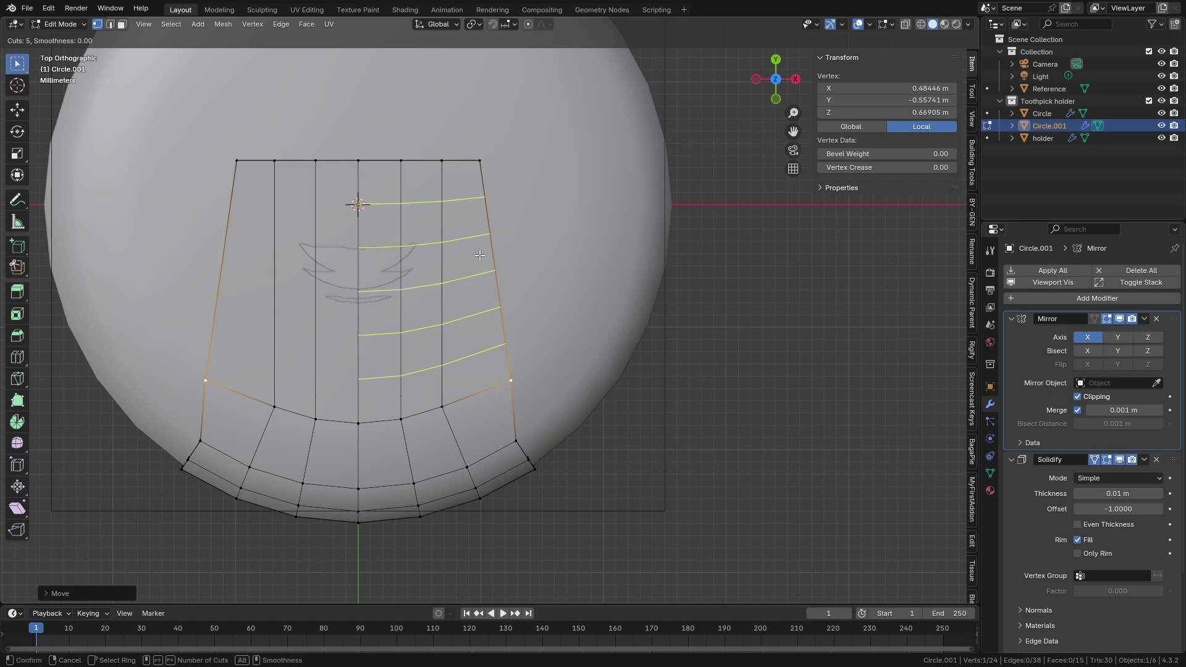
click(480, 255)
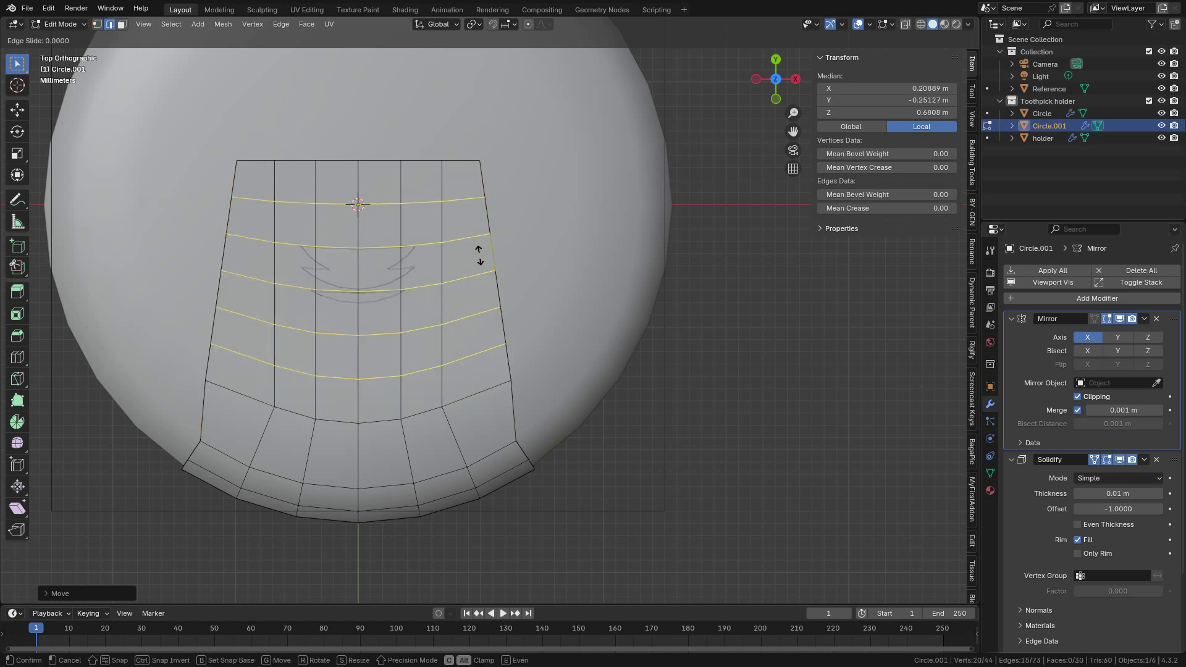
click(479, 255)
Step: Raise the middle of the patch's five new cross loops slightly along Z to lift it off the lid surface
shift+middle_drag(465, 358, 628, 366)
scroll(580, 348, up, 2)
middle_drag(830, 391, 638, 344)
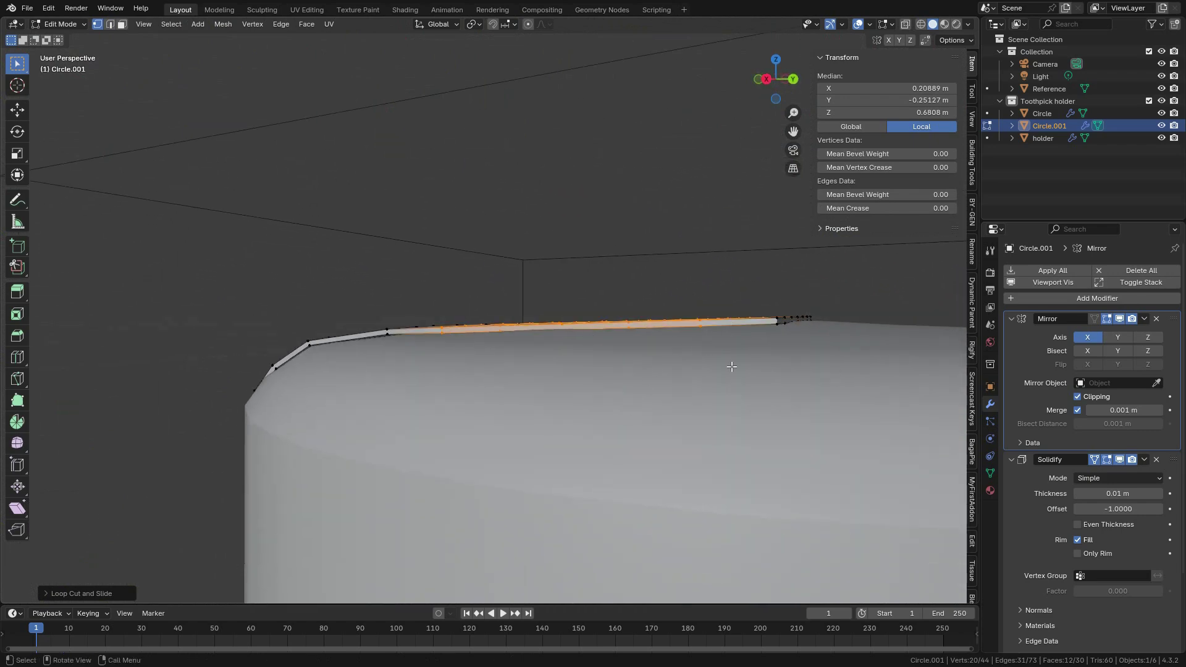
middle_drag(731, 366, 538, 364)
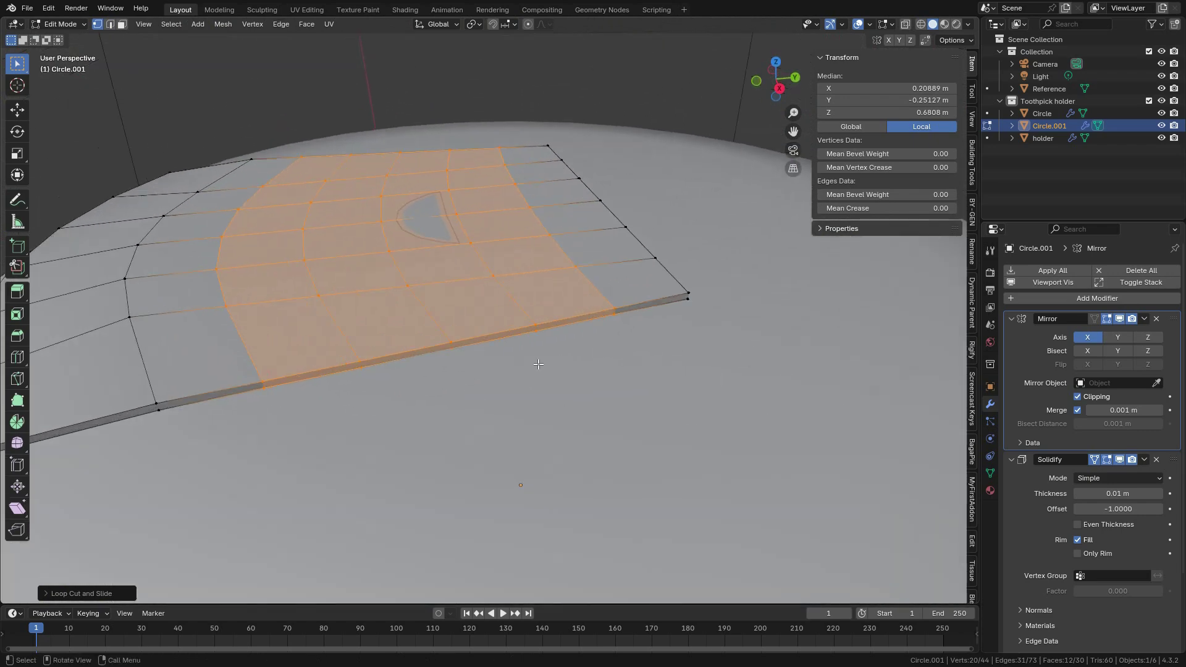
alt+click(426, 321)
middle_drag(426, 321, 521, 355)
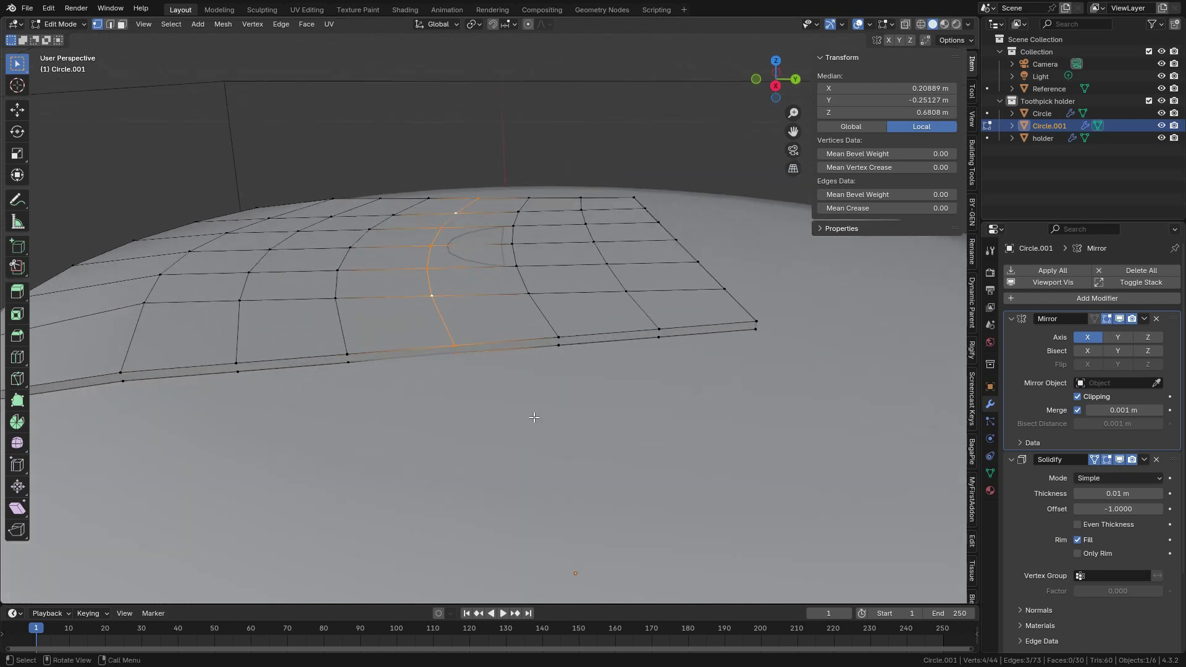
key(g)
key(z)
key(shift)
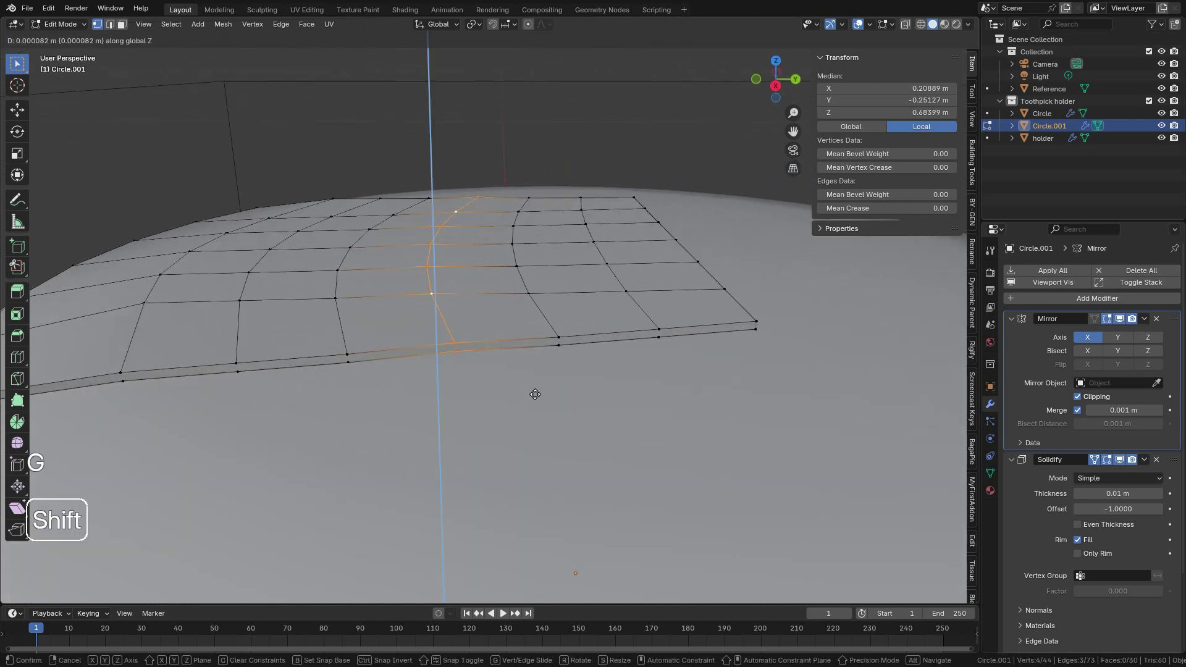
click(535, 383)
Step: Raise the cross loop just behind the middle one along Z to about local Z 0.691
alt+click(549, 324)
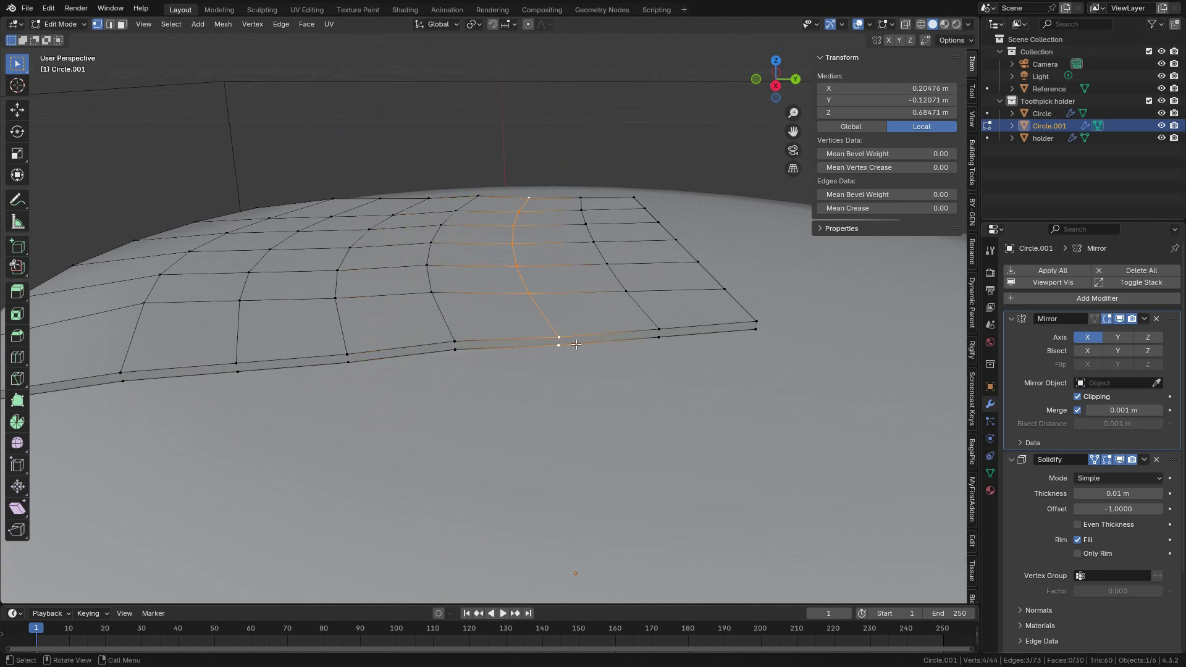
key(g)
key(z)
key(shift)
click(610, 358)
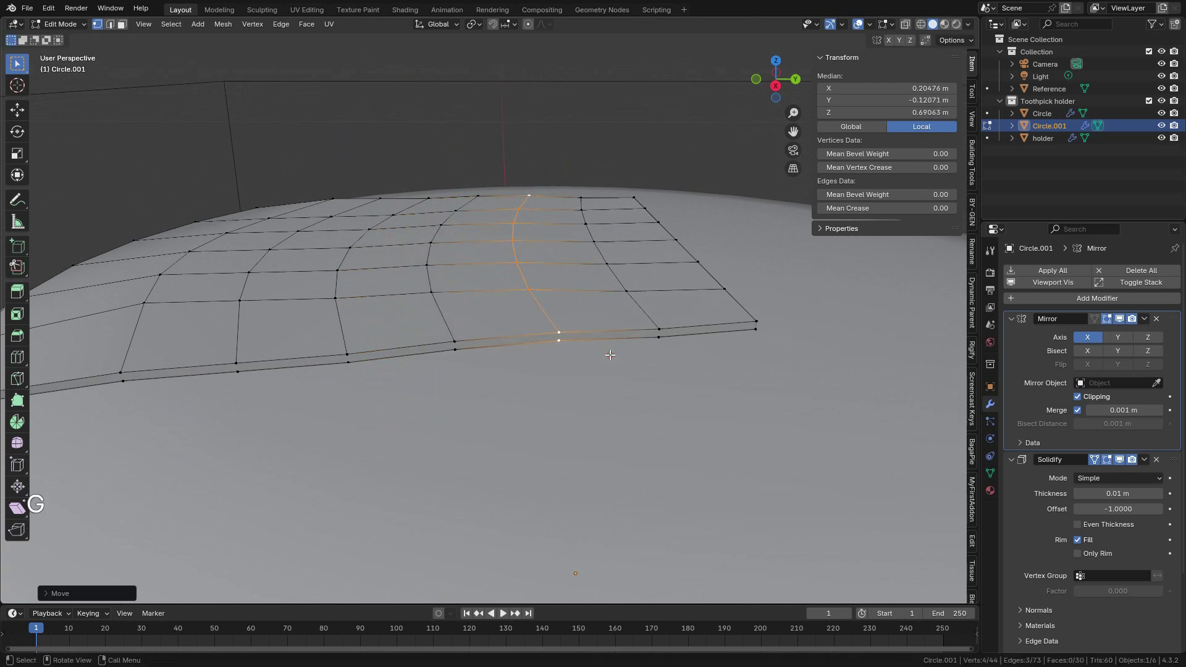
Step: Raise the rearmost new cross loop, next to the patch's back edge, slightly along Z
alt+click(643, 318)
key(g)
key(z)
key(shift)
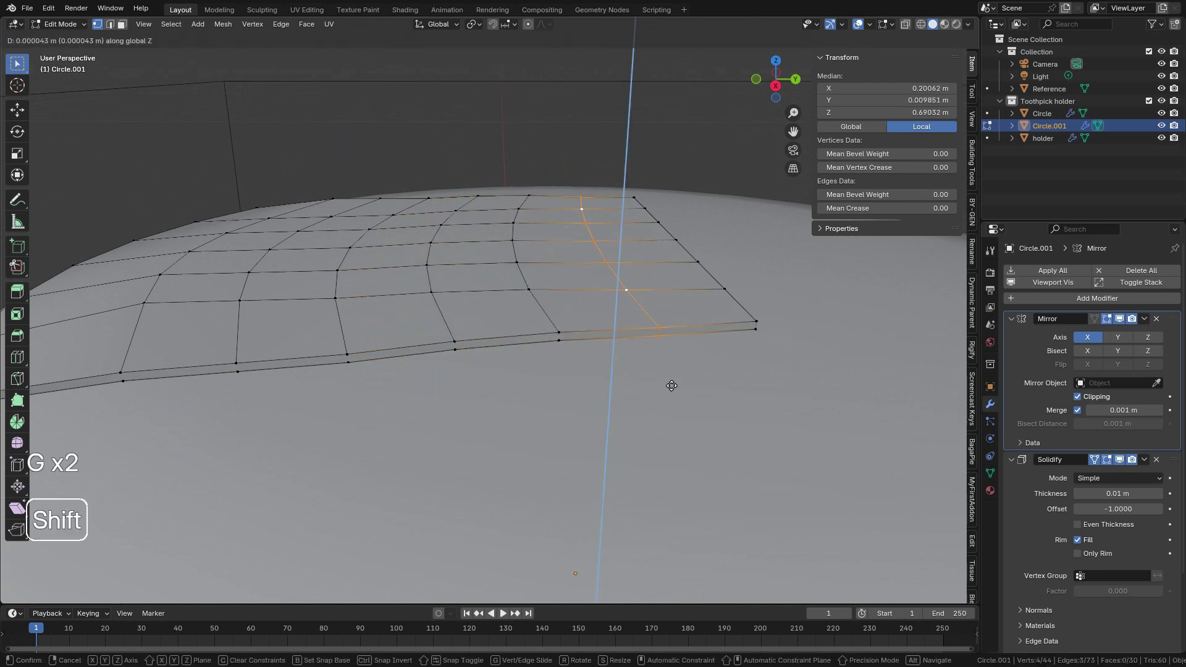
click(674, 369)
Step: Raise the cross loop just in front of the middle one slightly along Z
alt+click(350, 361)
key(g)
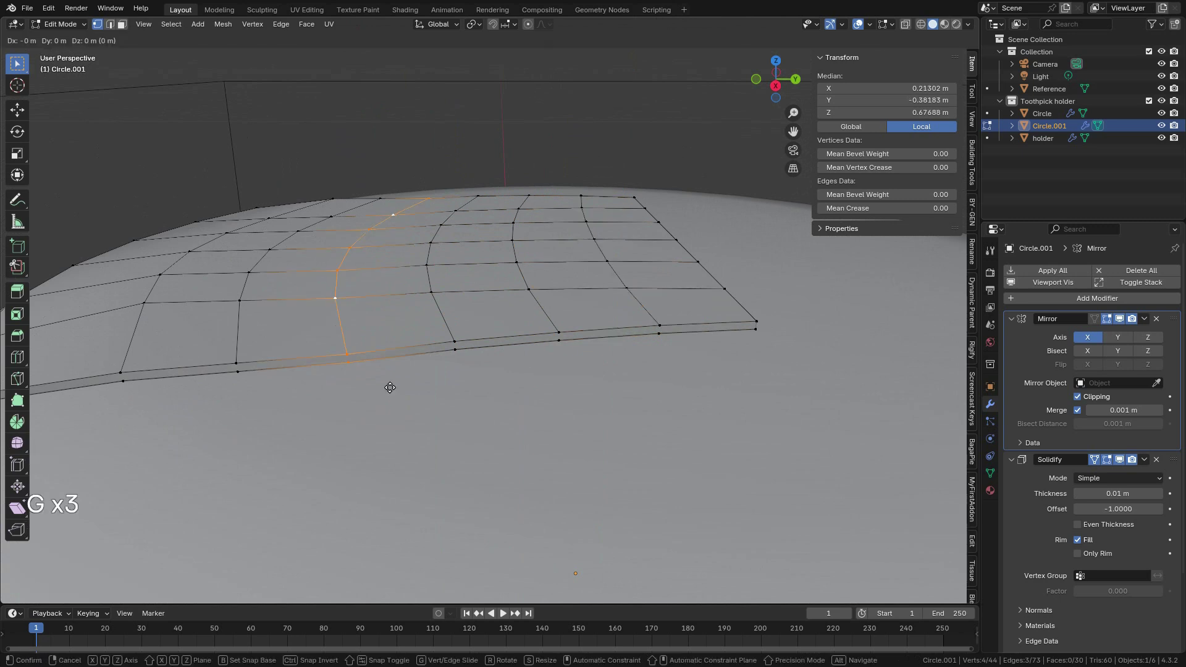
key(z)
key(shift)
click(391, 378)
Step: Raise the frontmost new cross loop along Z to about local Z 0.675
alt+click(255, 347)
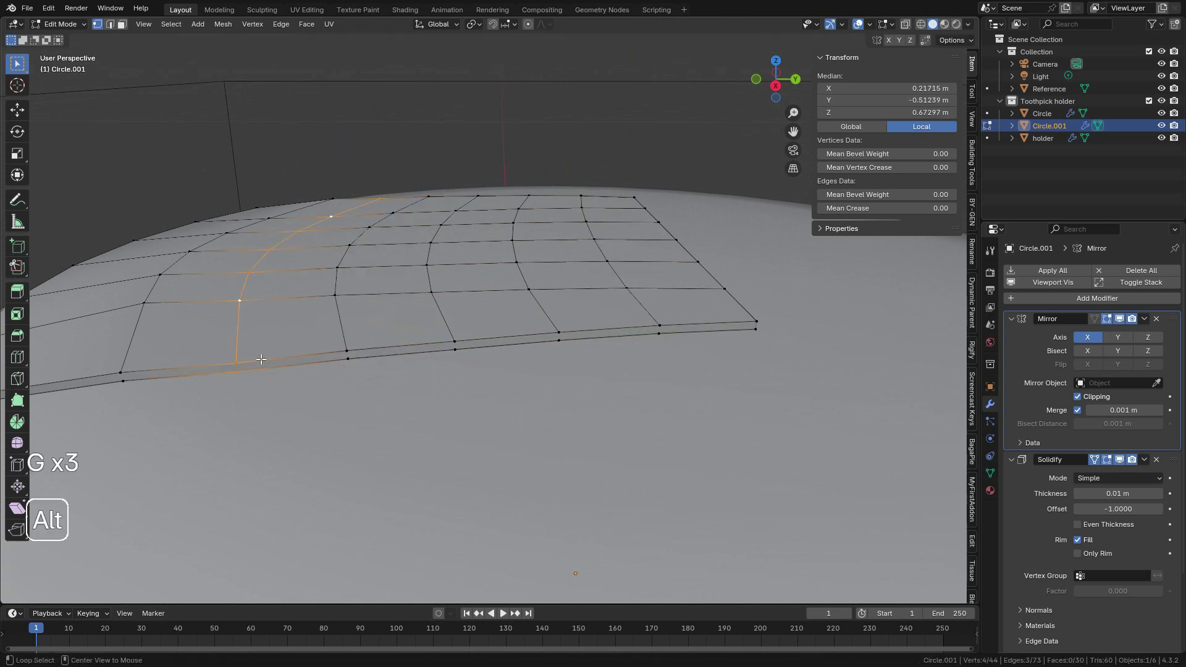
key(g)
key(z)
key(shift)
click(307, 377)
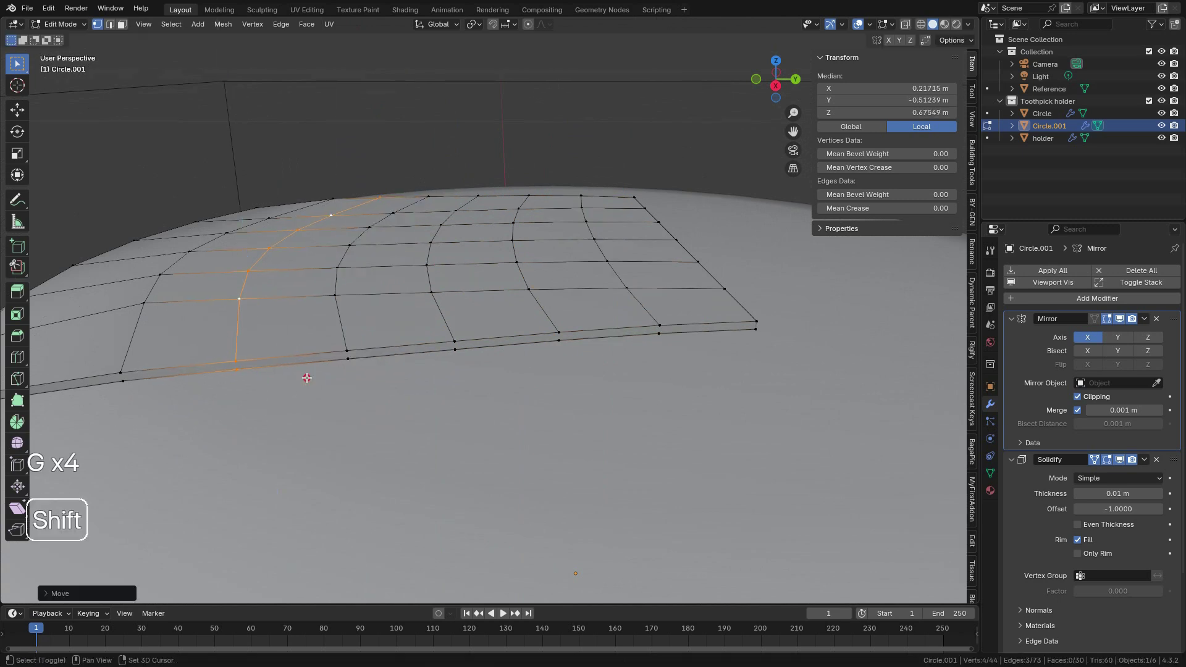
Step: Try to raise the cross row where the extruded section begins along Z
alt+click(154, 346)
scroll(268, 391, down, 1)
key(g)
key(z)
key(shift)
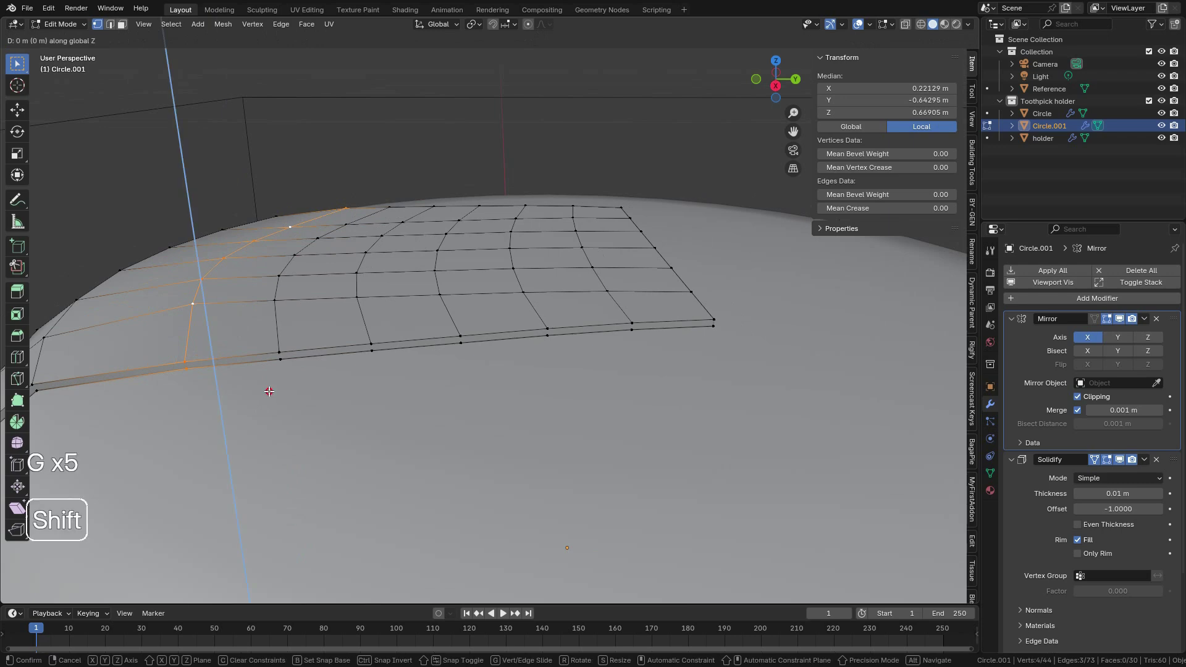
click(269, 392)
Step: Switch to Object Mode and examine how the patch sits on the lid's top and front
click(72, 24)
click(76, 38)
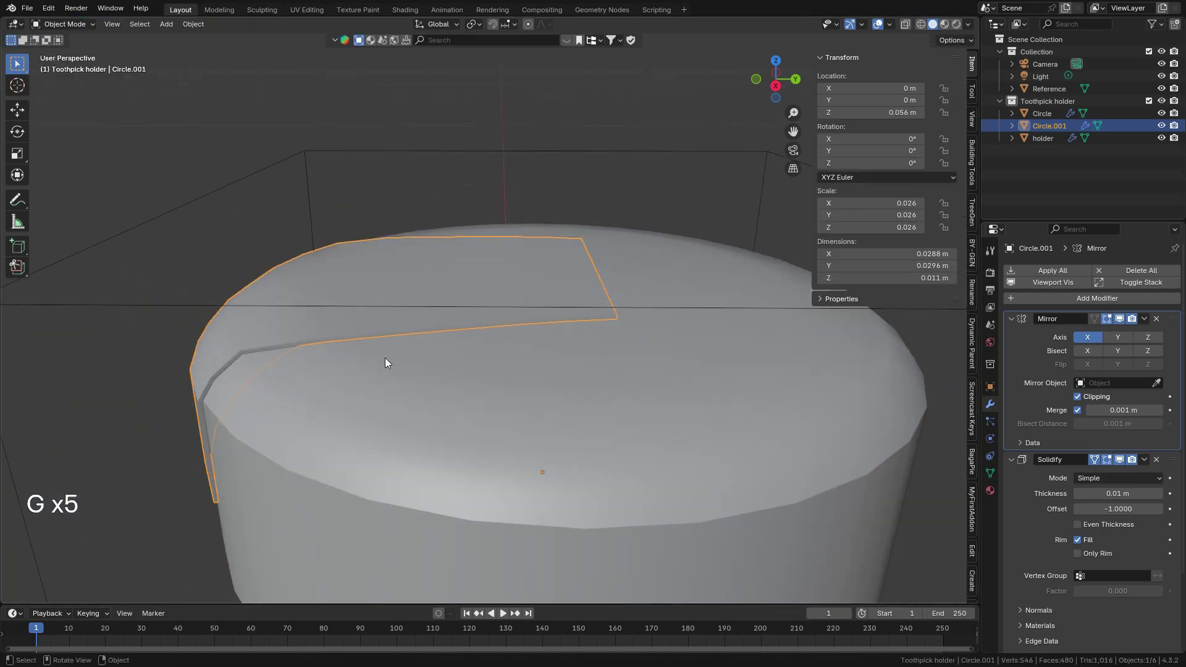
middle_drag(384, 358, 586, 383)
scroll(632, 418, down, 3)
scroll(606, 406, down, 1)
Step: Select all vertices along the patch's outer side edge in the wireframe front view and align them by scaling to 0 along X
key(Tab)
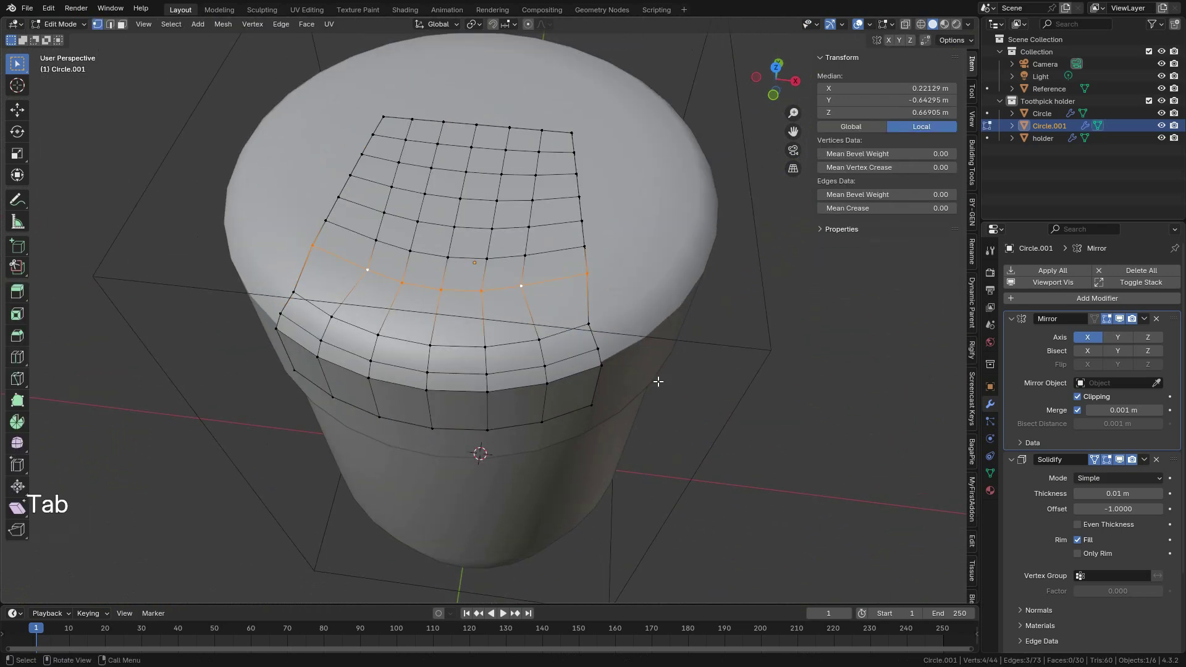
key(KP_1)
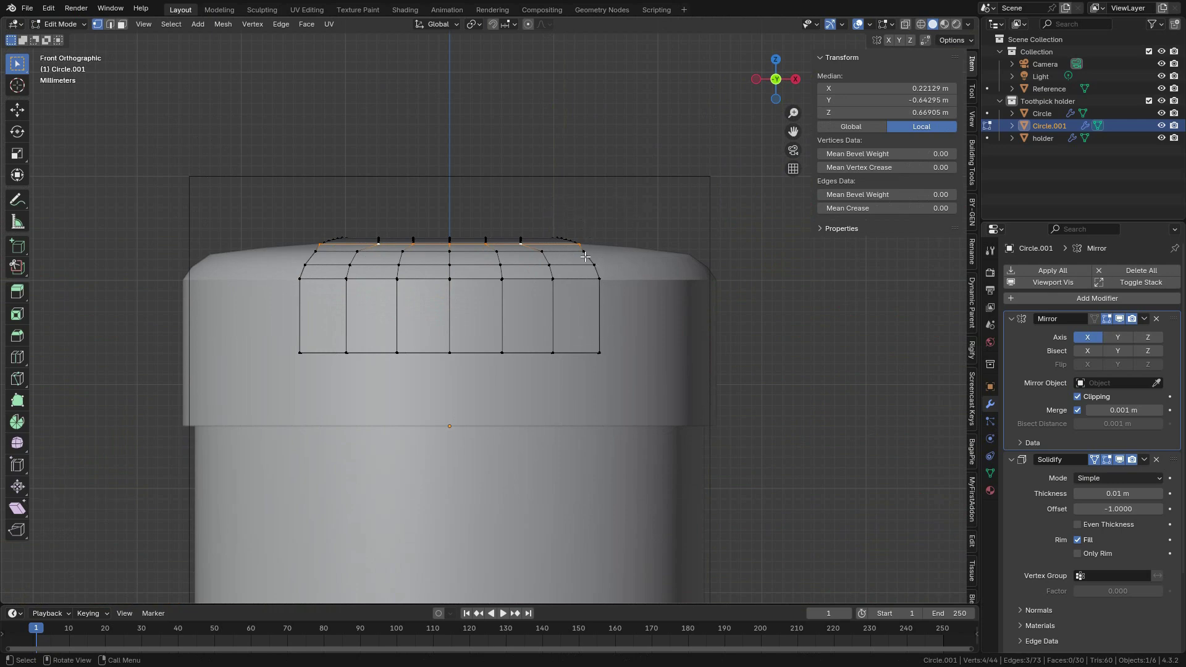
click(921, 26)
click(797, 258)
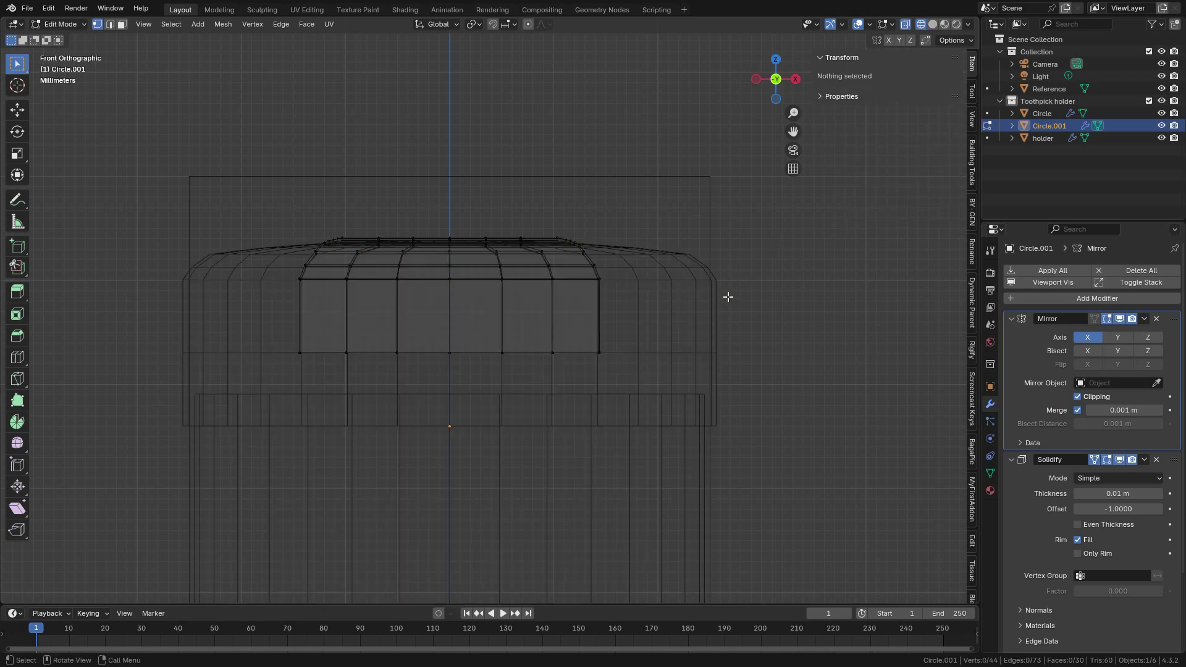
key(c)
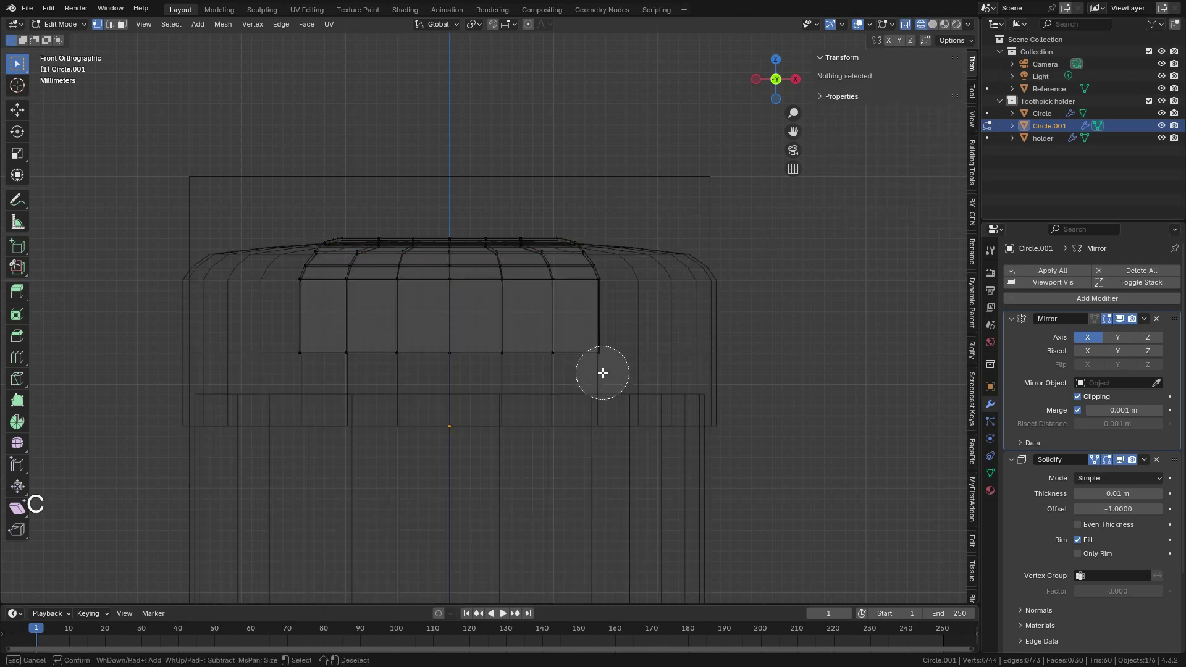
click(600, 357)
mouse_move(600, 357)
mouse_down()
mouse_move(593, 254)
mouse_move(577, 230)
mouse_up()
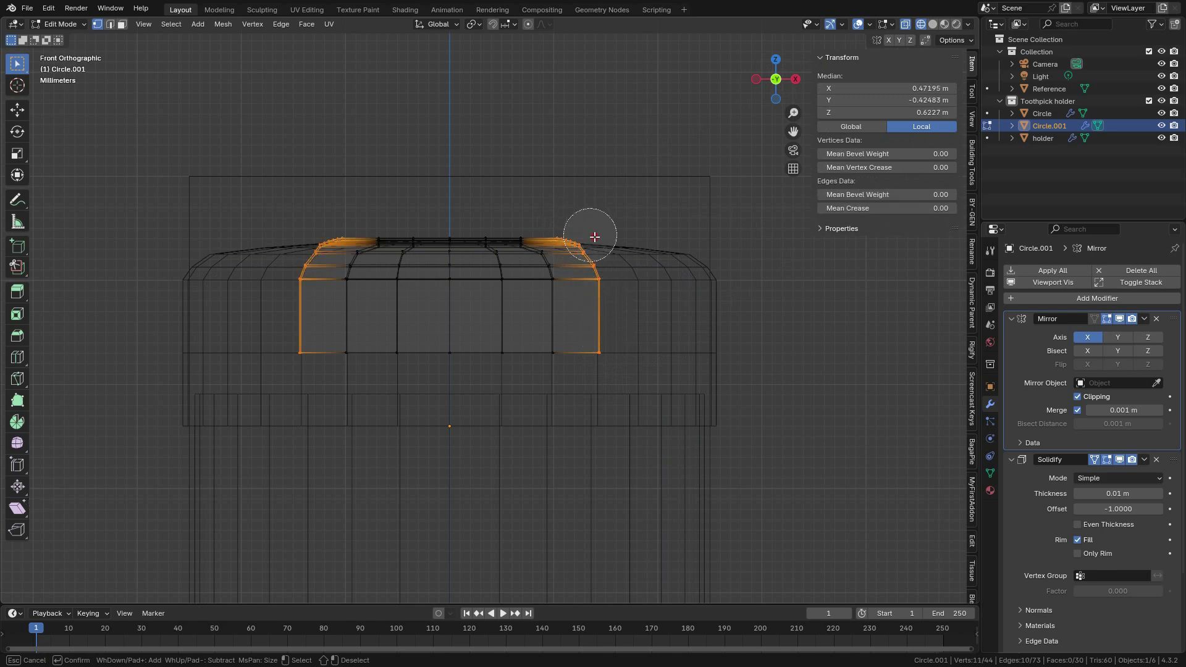
key(Escape)
scroll(612, 244, up, 2)
key(c)
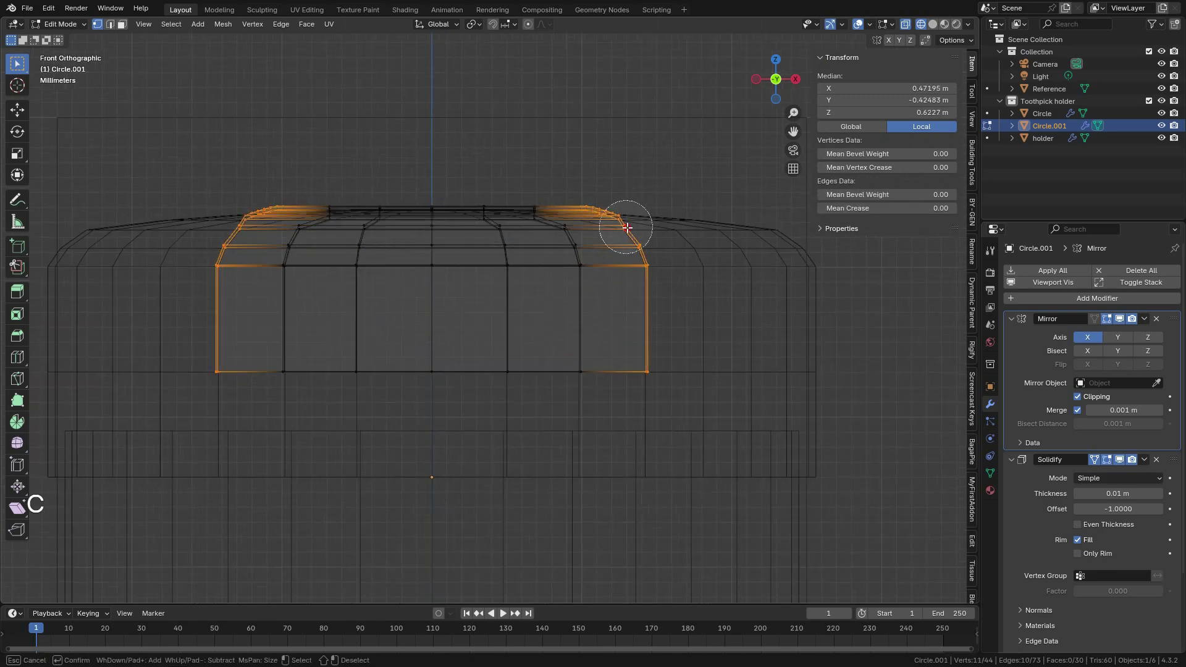
key(Escape)
scroll(816, 310, down, 2)
key(s)
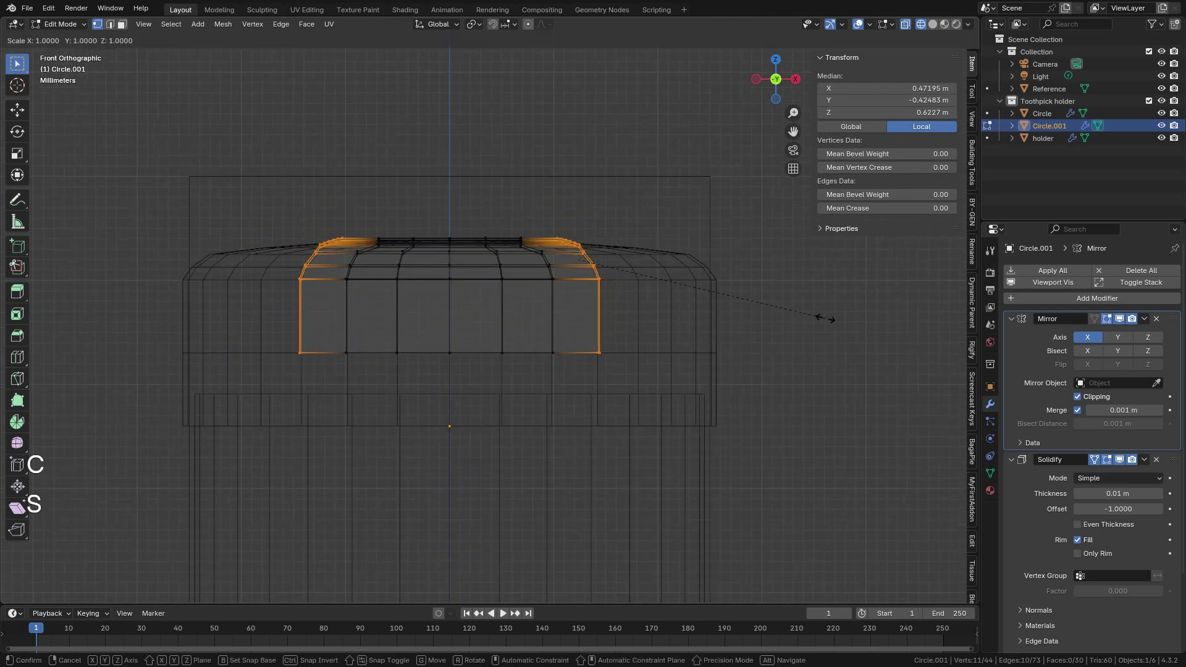
key(x)
key(0)
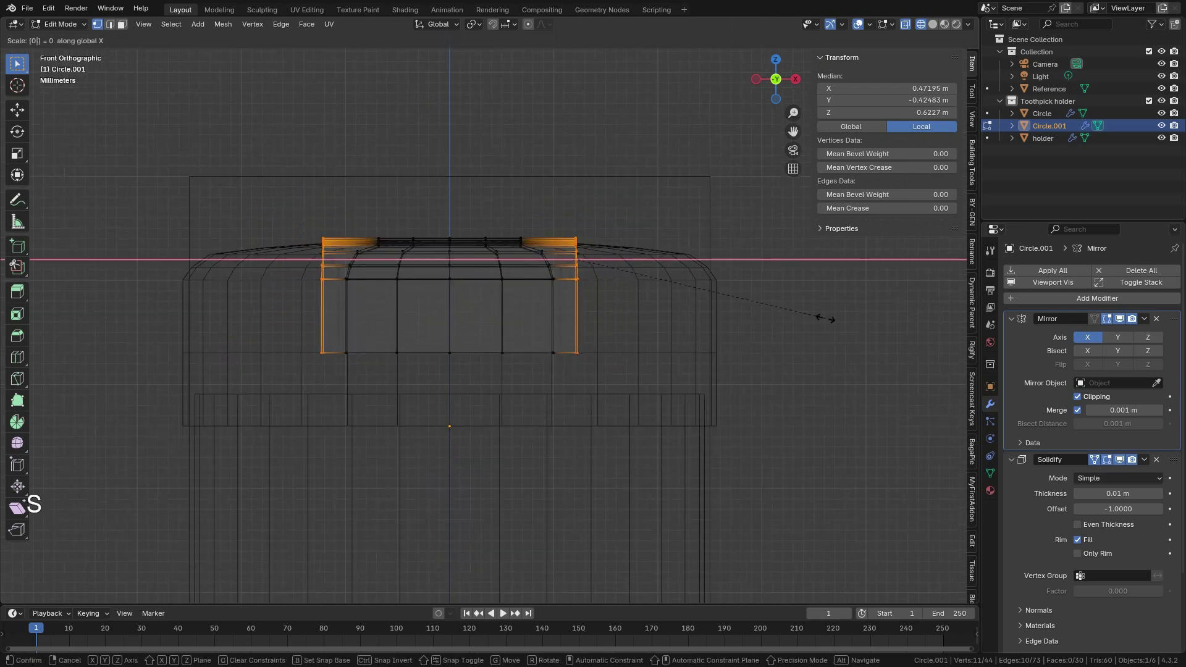
key(Return)
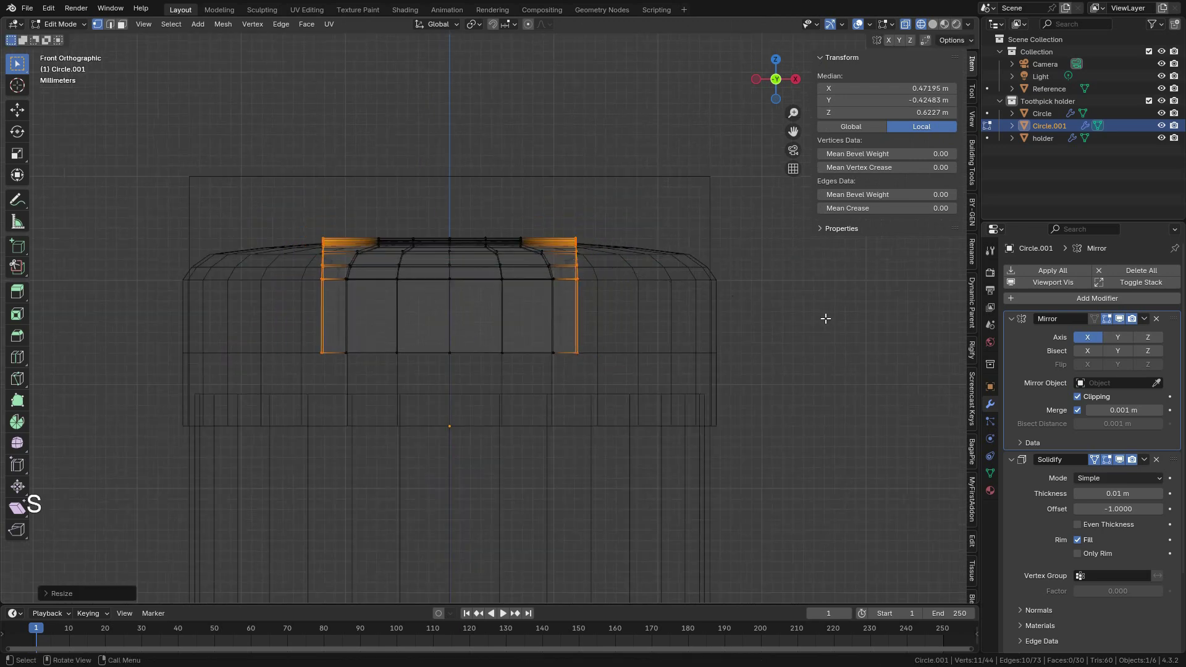
Step: Move the aligned side edge outward along X to about local X 0.509 in the front view
click(932, 24)
scroll(598, 315, up, 2)
shift+middle_drag(611, 313, 556, 352)
key(g)
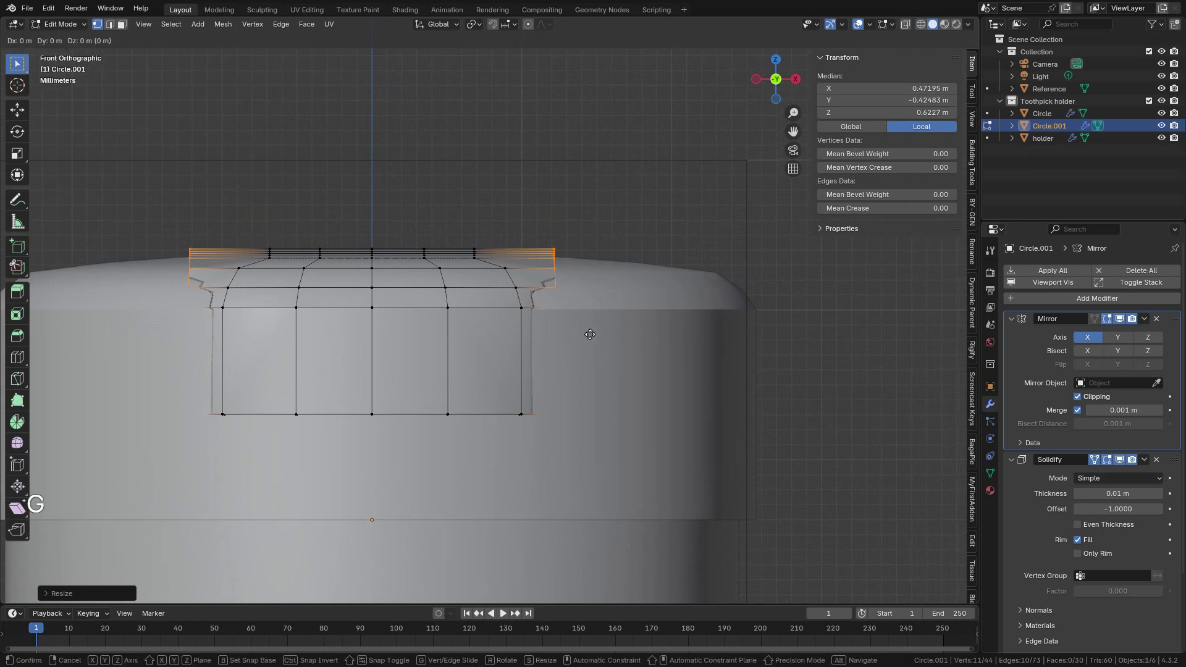
key(x)
key(shift)
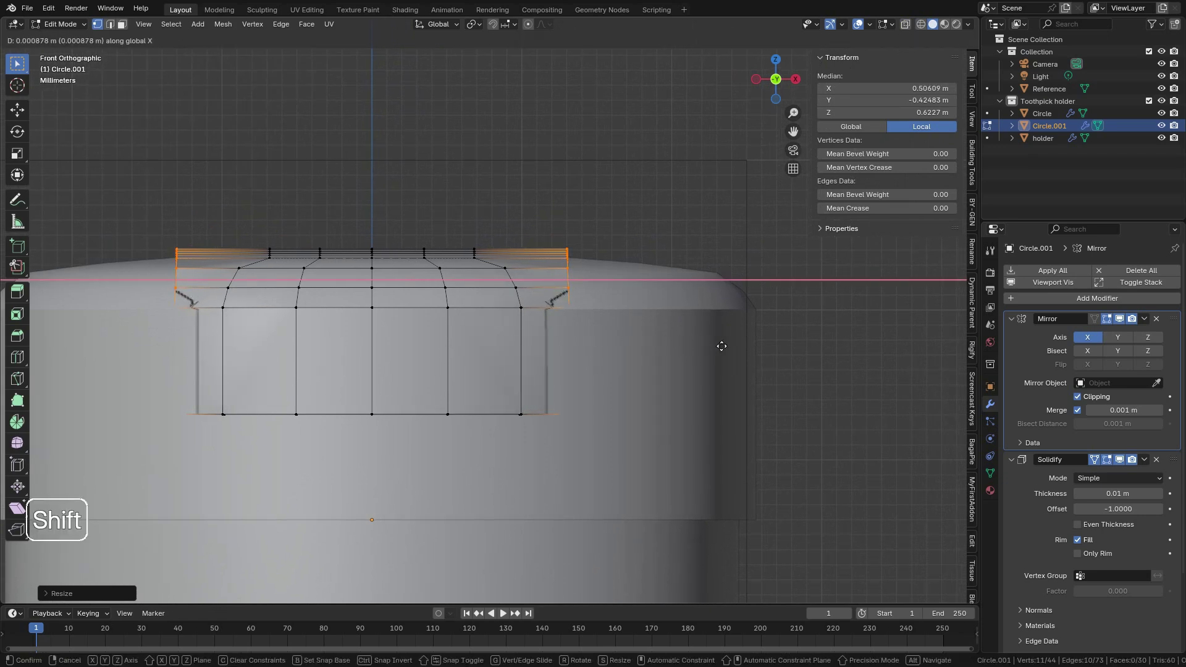
click(732, 345)
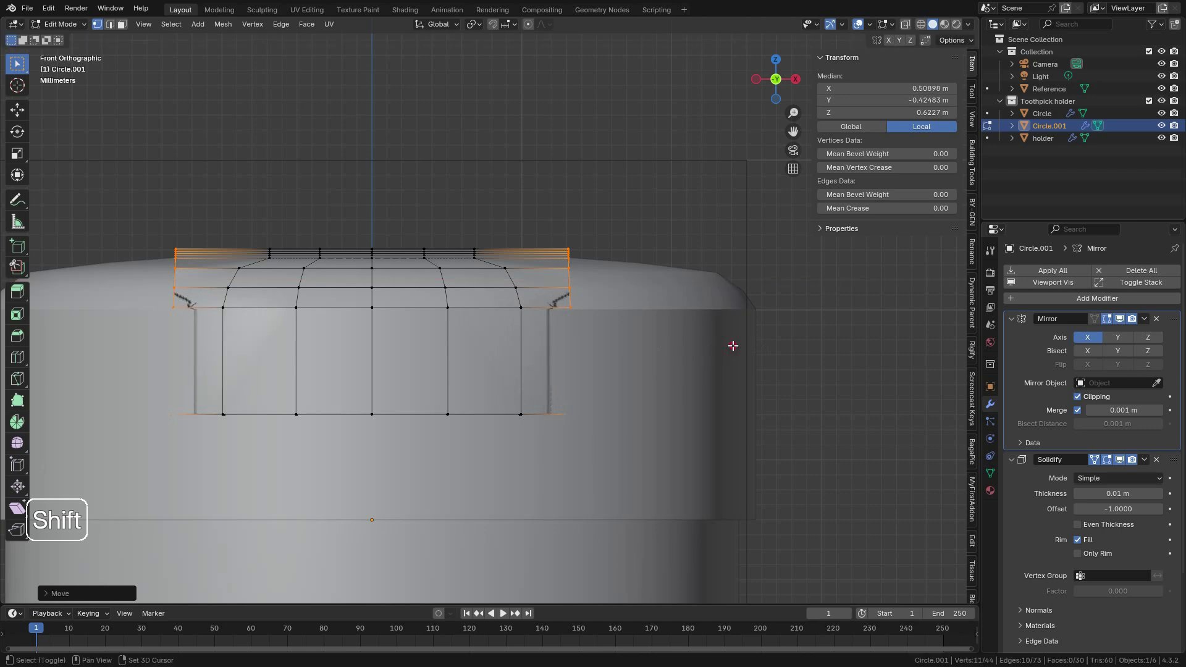
Step: Move the vertical side edge on the lid's front wall forward along Y to about local Y -0.845, clear of the lid surface
middle_drag(606, 309, 531, 319)
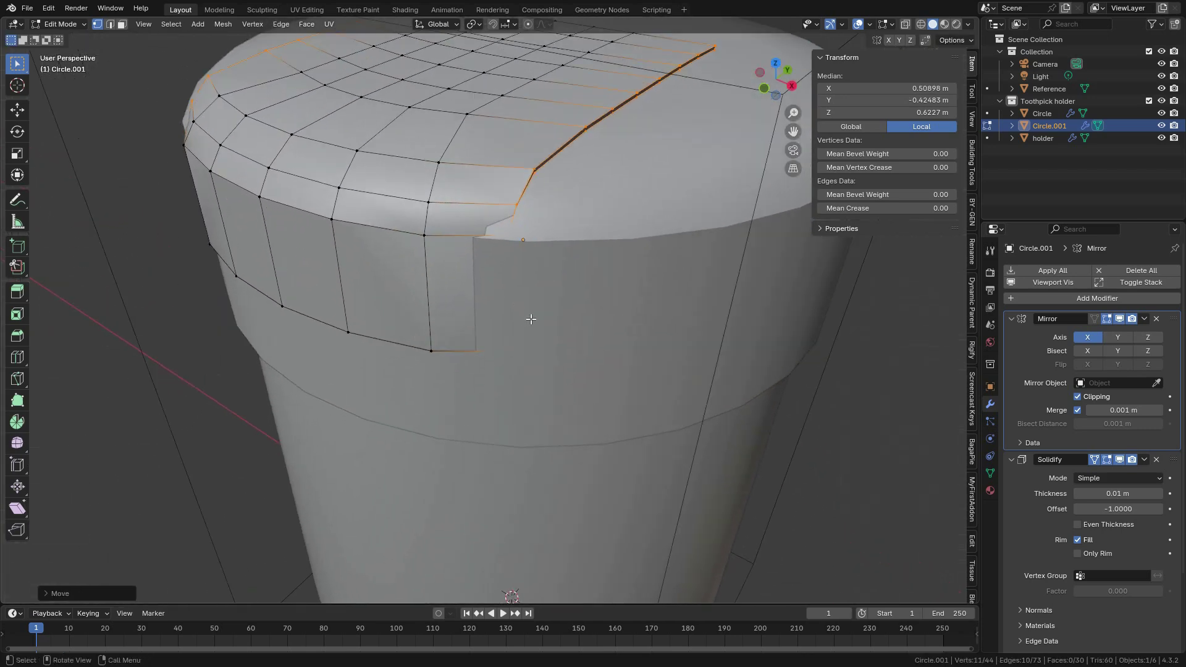
click(921, 23)
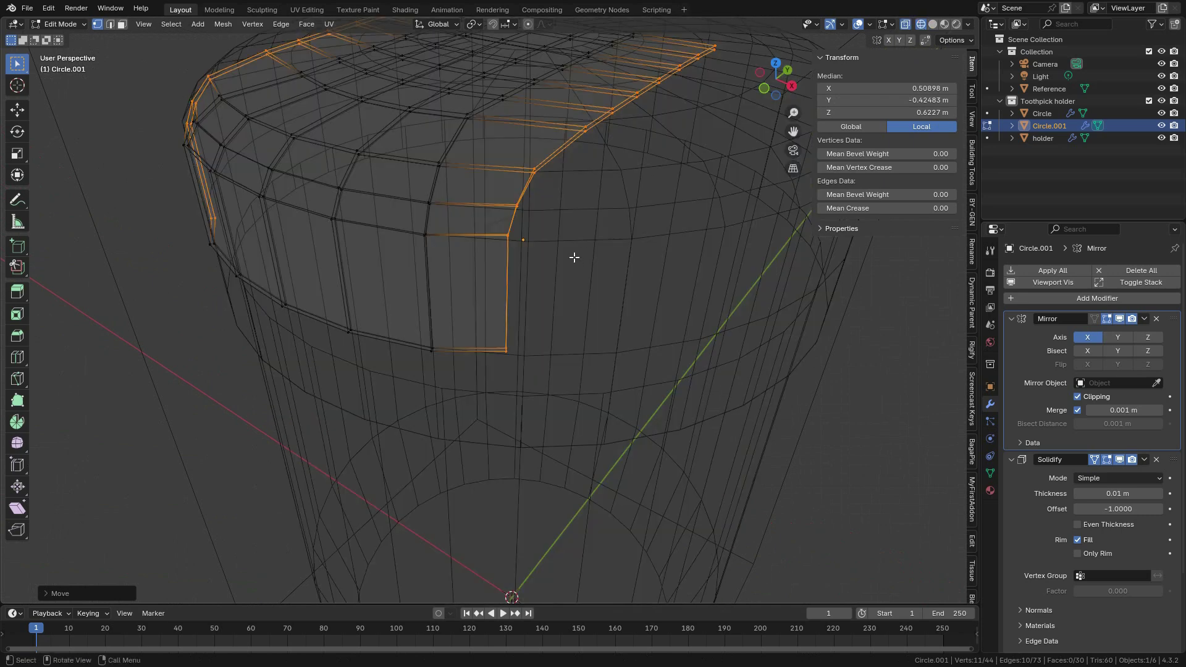
key(2)
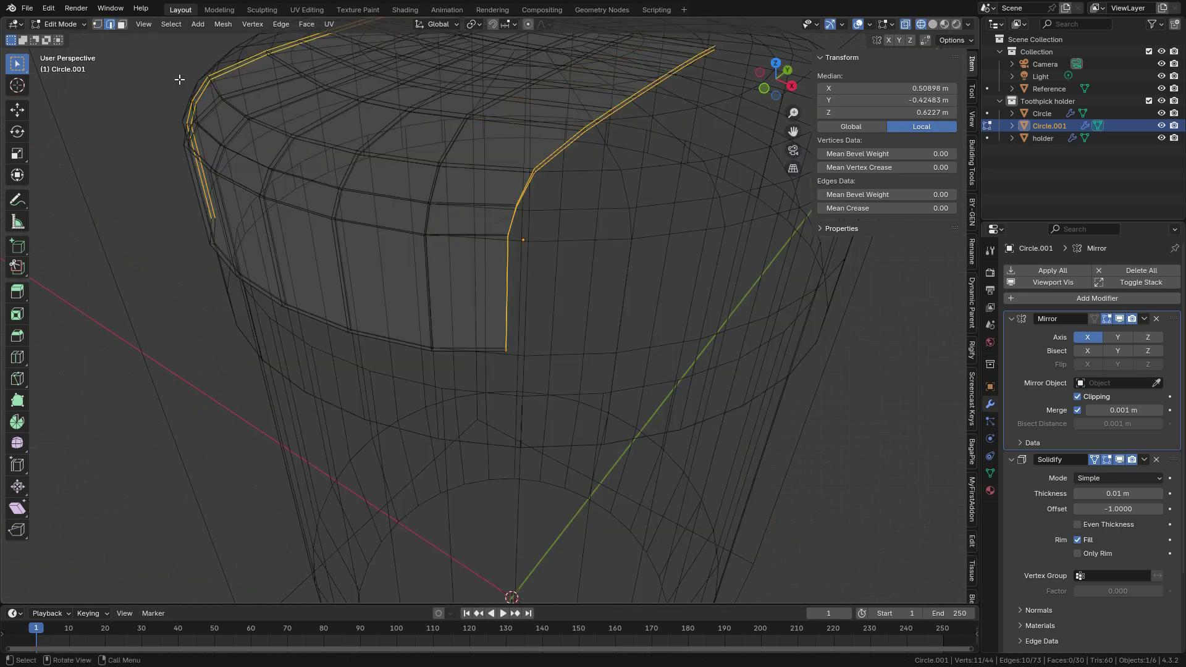
click(506, 281)
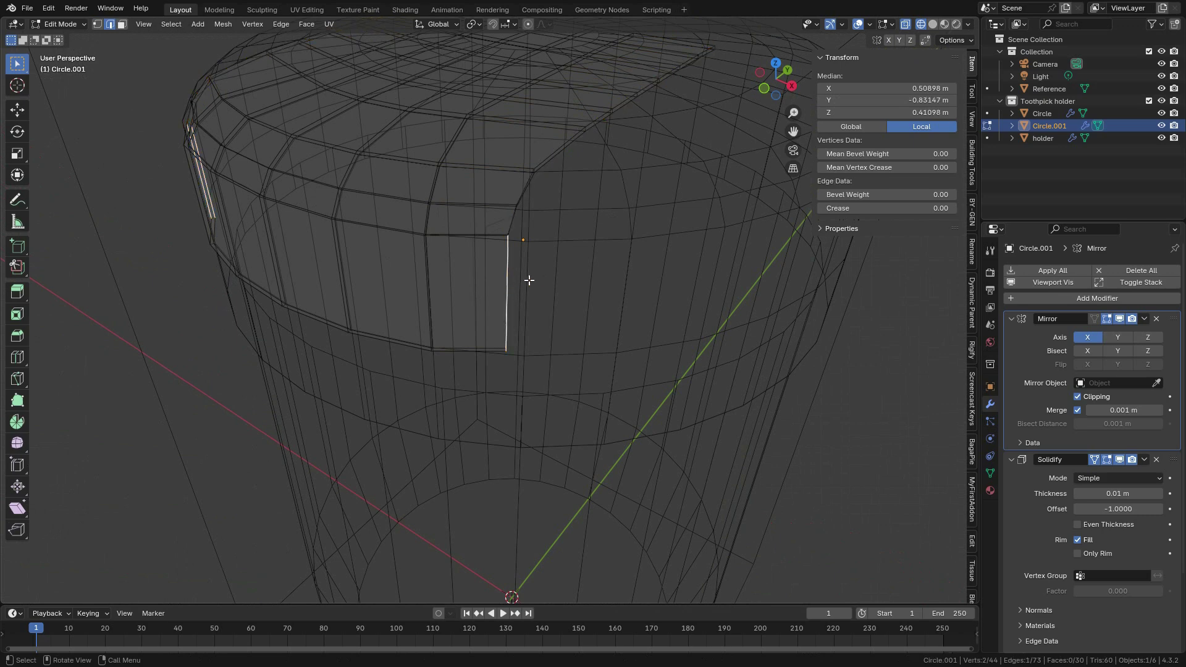
click(933, 23)
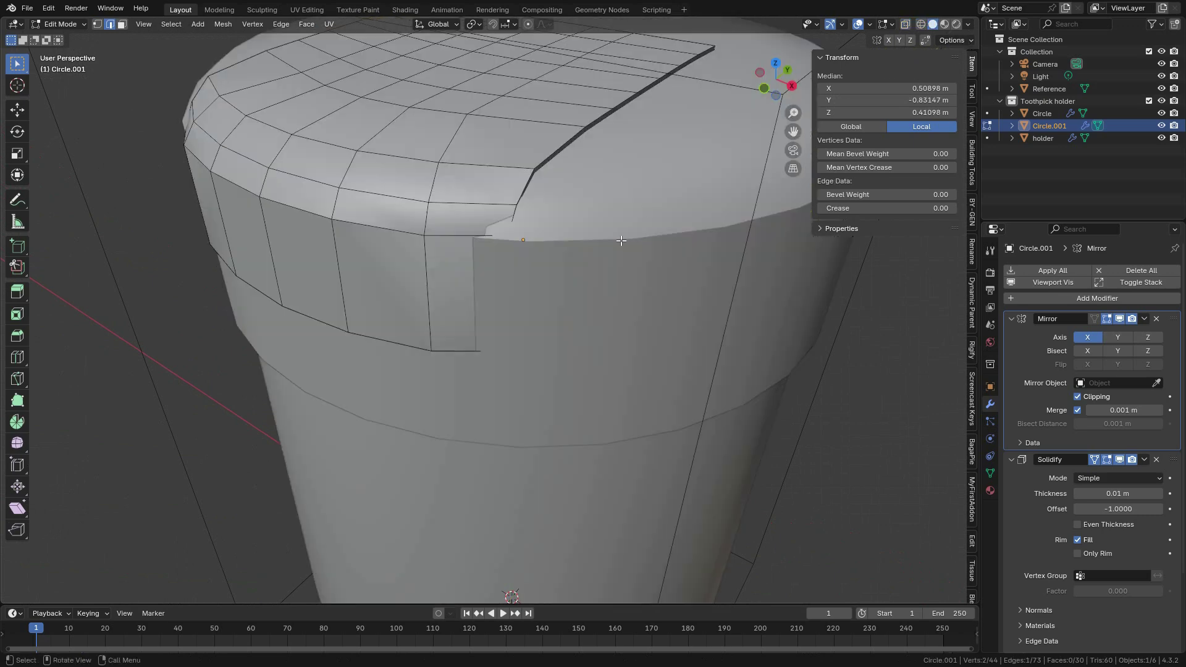
key(g)
key(y)
key(shift)
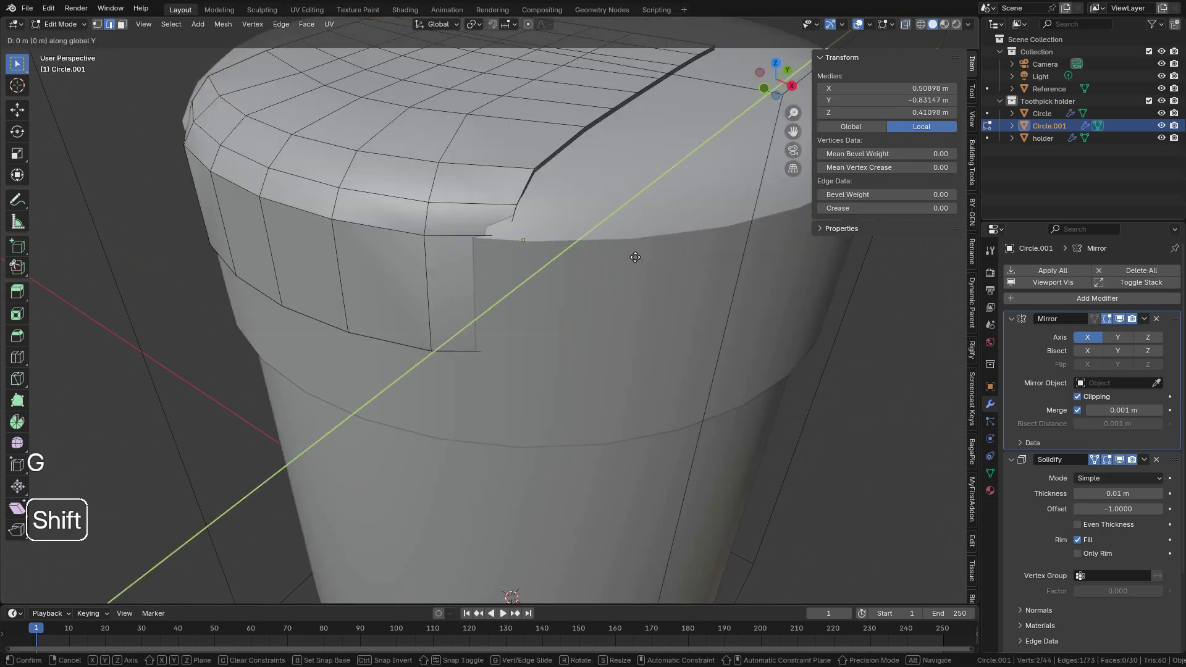
click(593, 286)
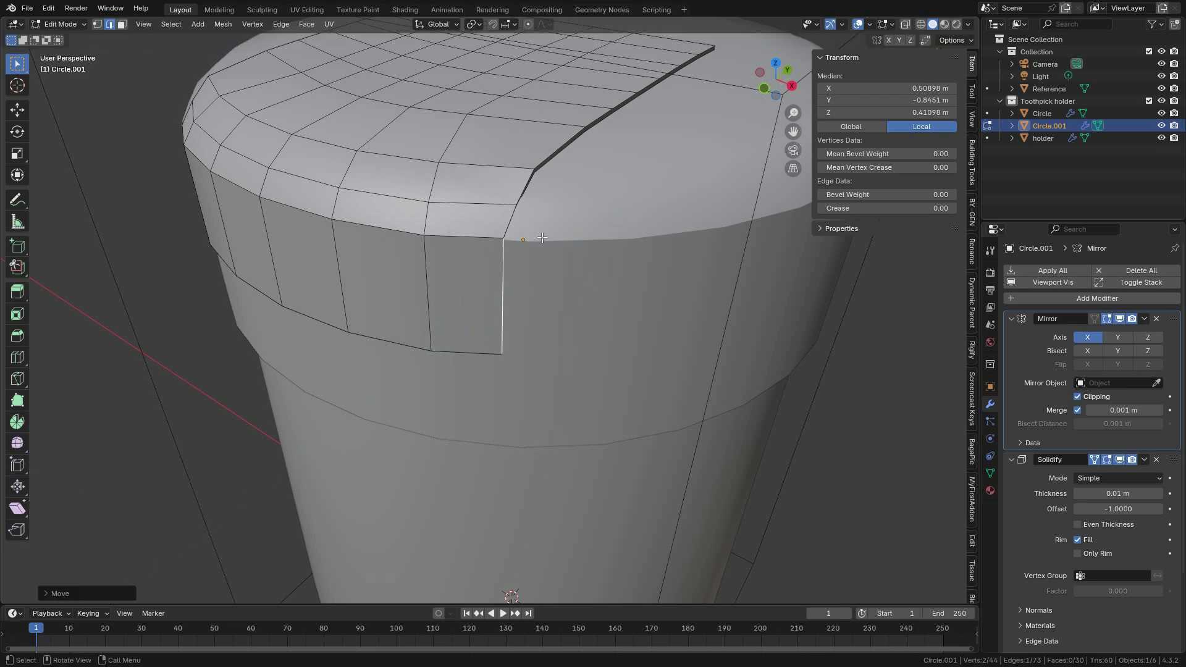
Step: Move the side-edge vertex just above the lid's rim corner along Y to about local Y -0.813
key(1)
click(515, 201)
middle_drag(739, 189, 663, 184)
key(g)
key(y)
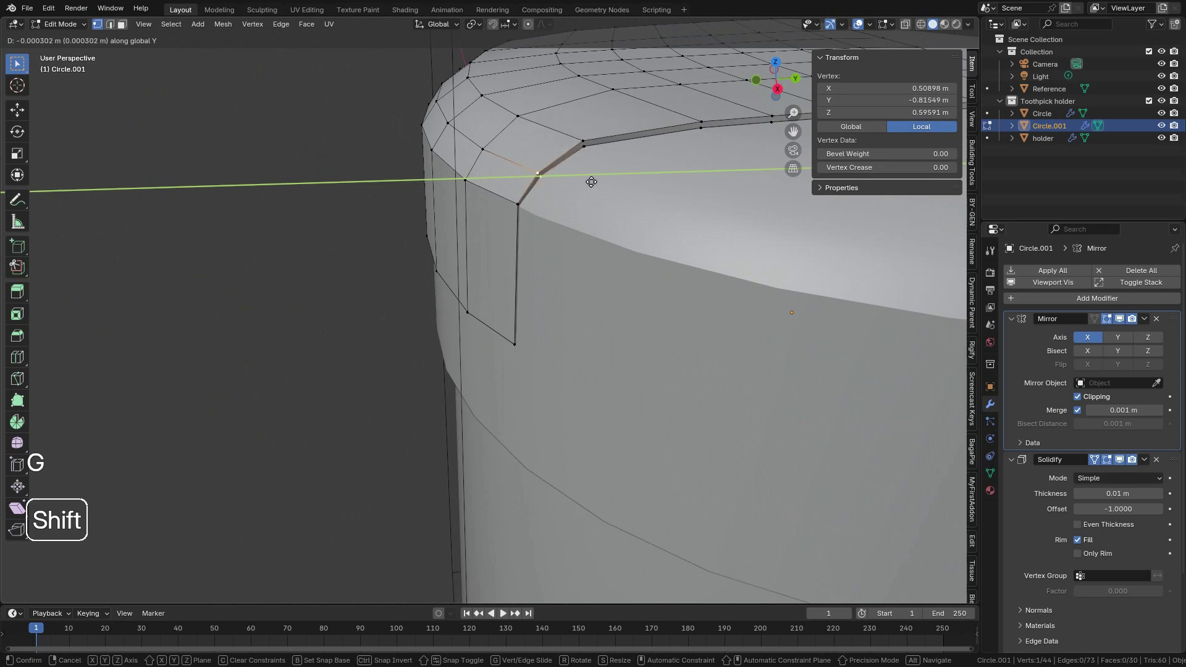
click(631, 166)
Step: Examine the straightened patch from the front and above, and return to Object Mode
scroll(631, 165, down, 4)
shift+middle_drag(631, 165, 533, 207)
middle_drag(643, 311, 571, 300)
scroll(697, 348, up, 3)
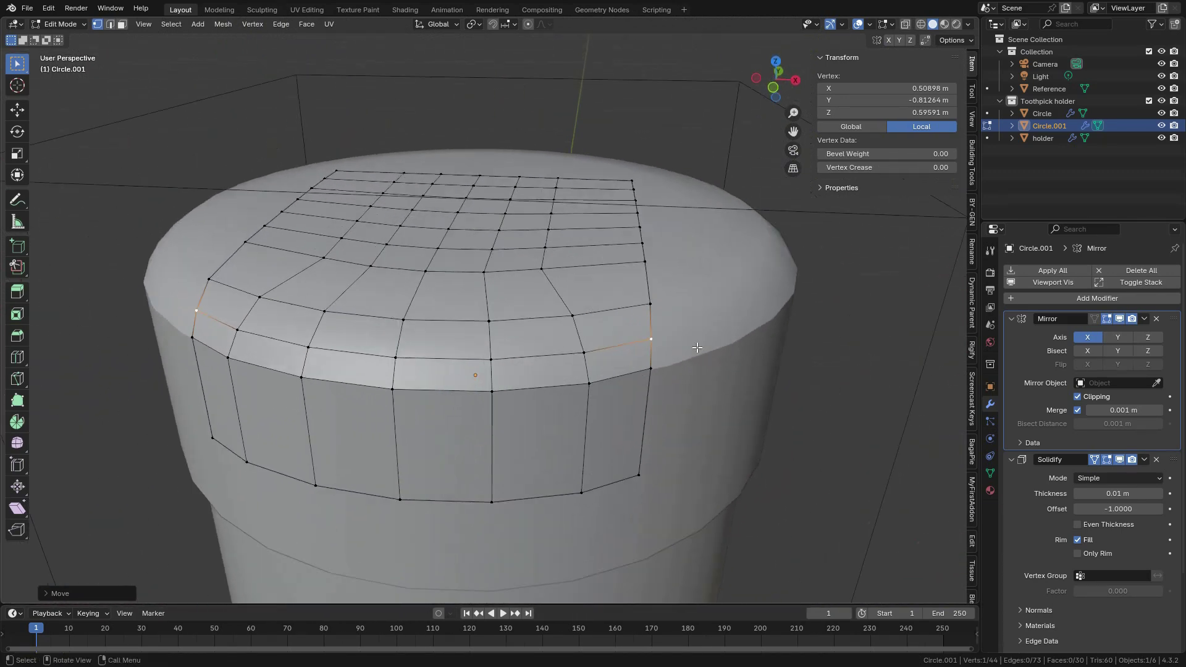
middle_drag(564, 350, 578, 272)
middle_drag(571, 325, 463, 425)
scroll(529, 336, down, 4)
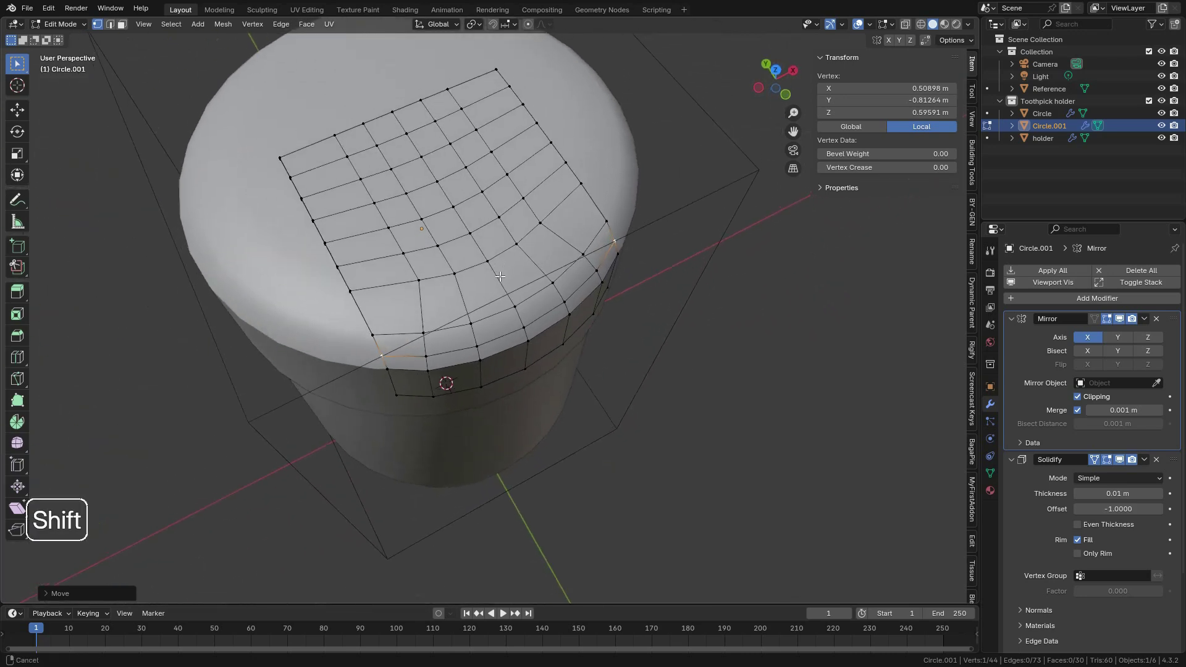
shift+middle_drag(526, 246, 503, 288)
key(Tab)
click(375, 288)
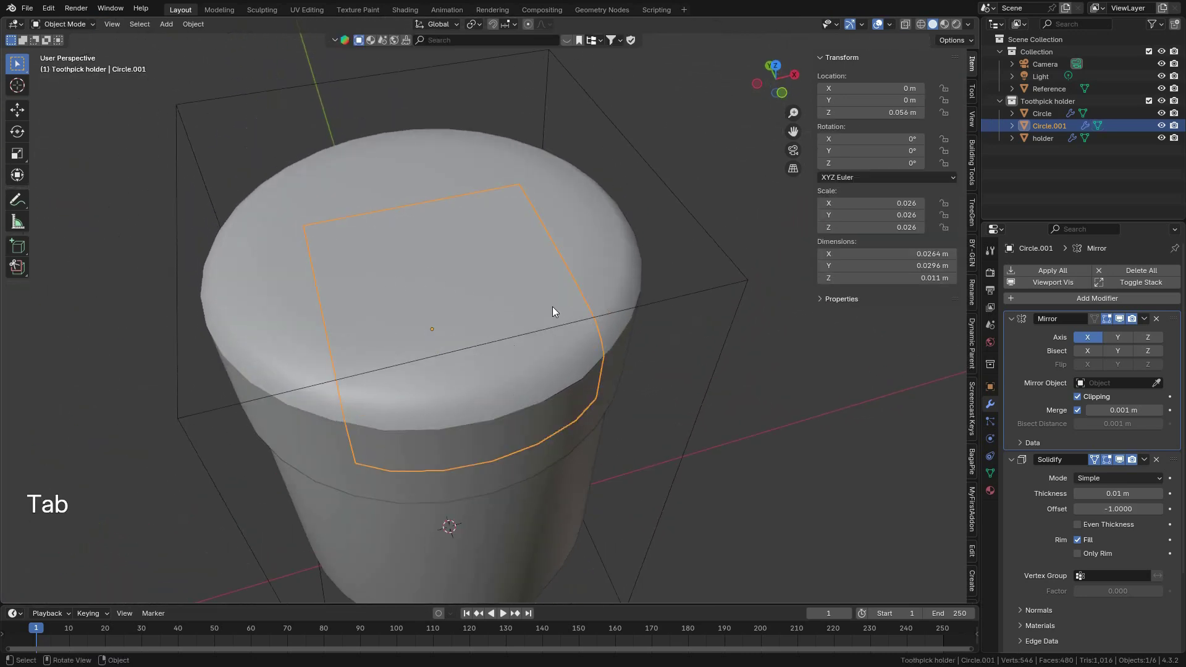
Step: Examine the lid with and without the patch by briefly hiding the patch object and showing it again
scroll(582, 356, down, 2)
middle_drag(582, 356, 468, 390)
scroll(568, 320, up, 3)
key(g)
right_click(570, 363)
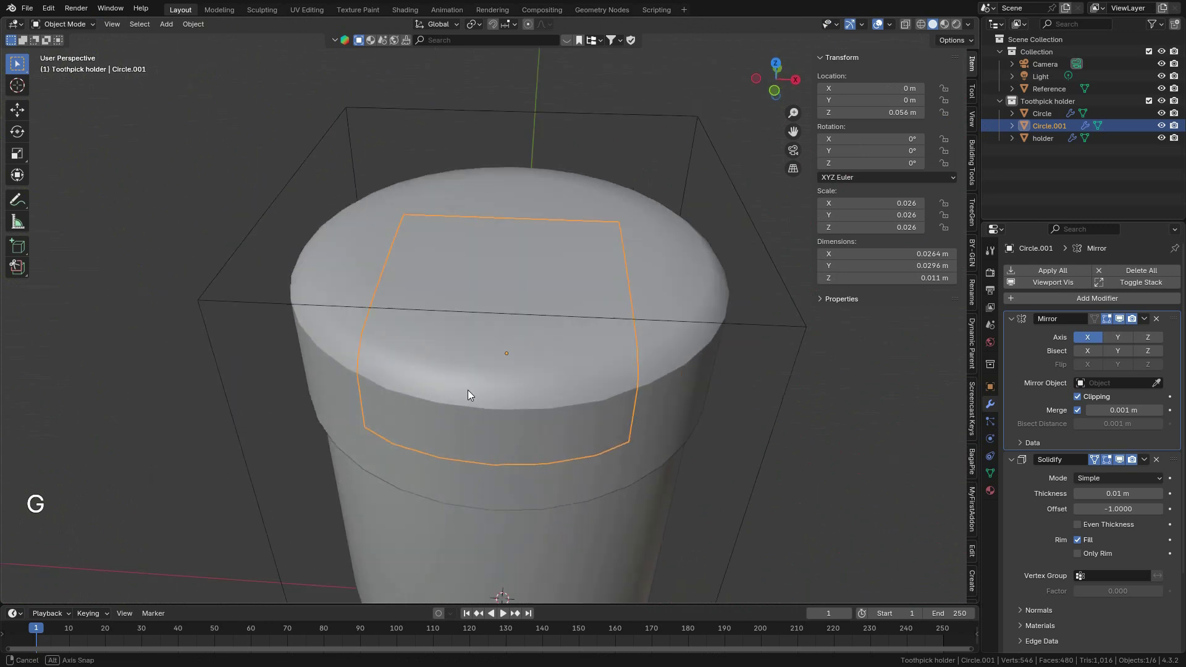
shift+middle_drag(579, 392, 494, 381)
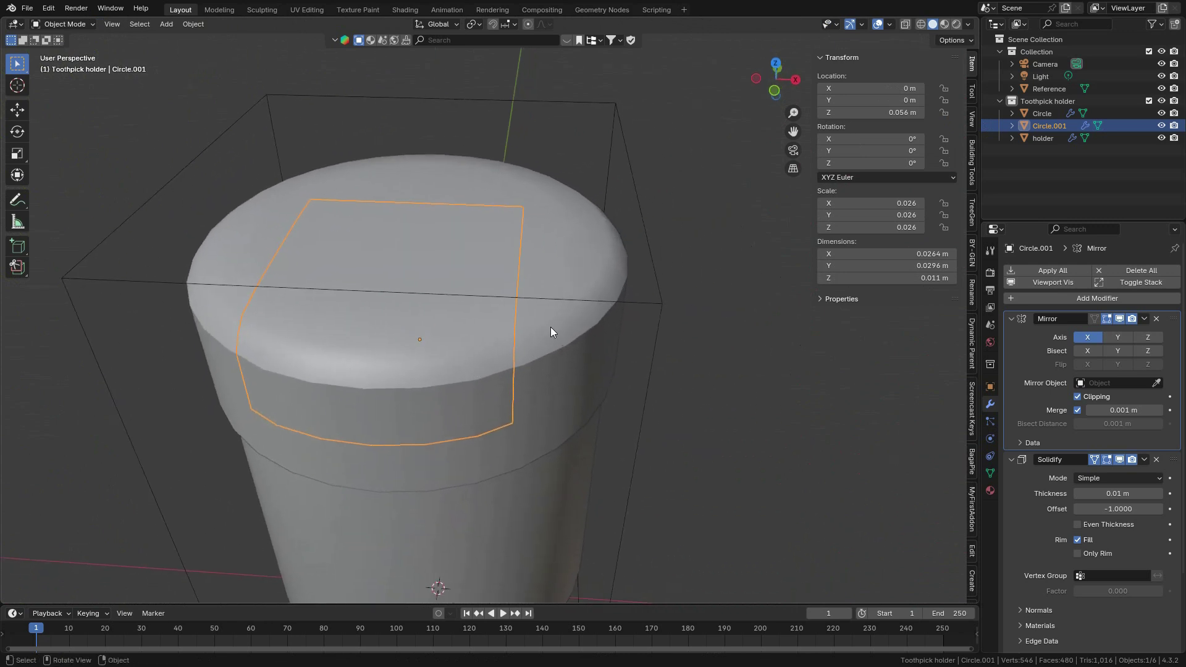
middle_drag(550, 327, 525, 349)
click(513, 317)
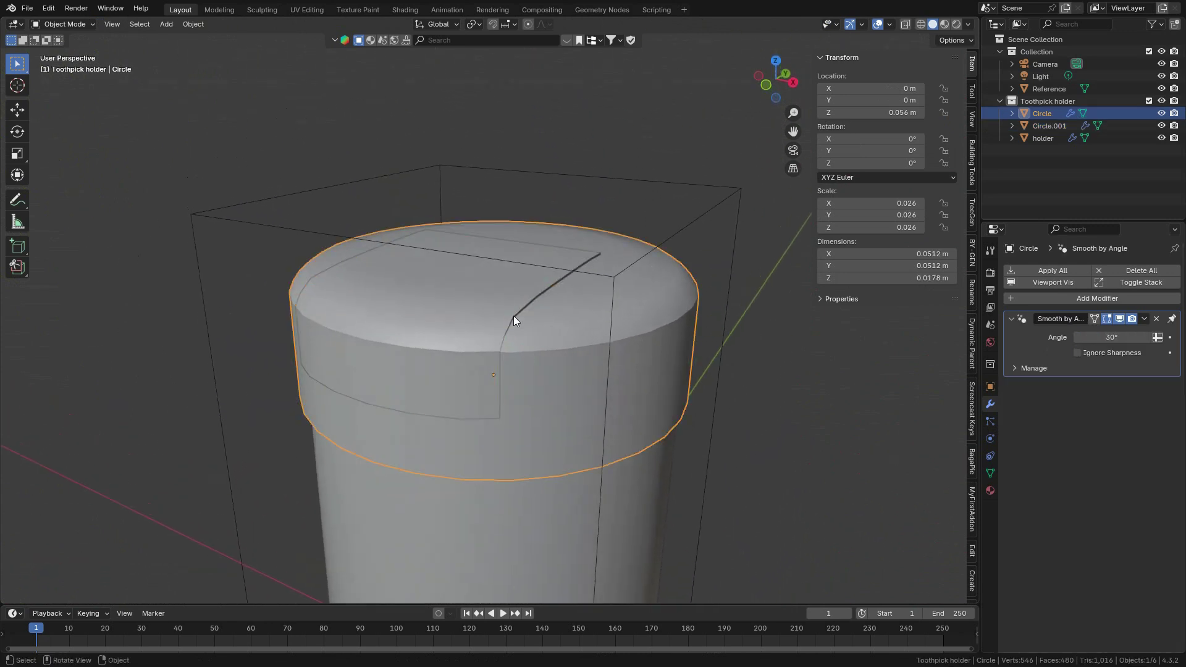
click(441, 316)
click(1162, 126)
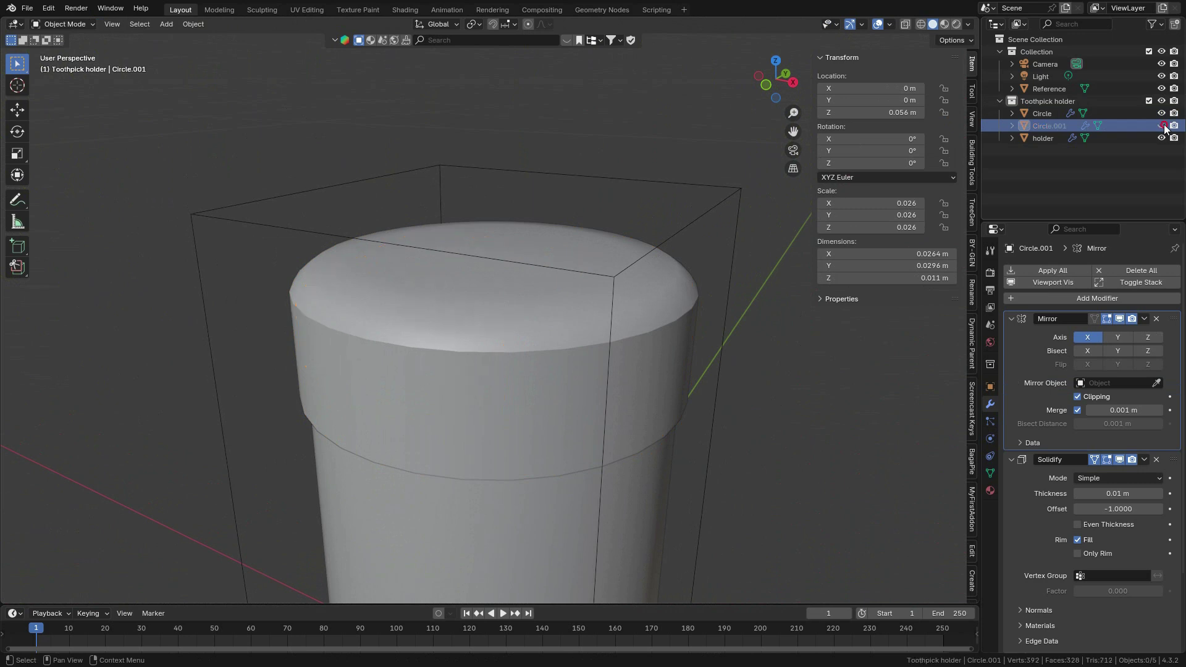
middle_drag(416, 369, 507, 361)
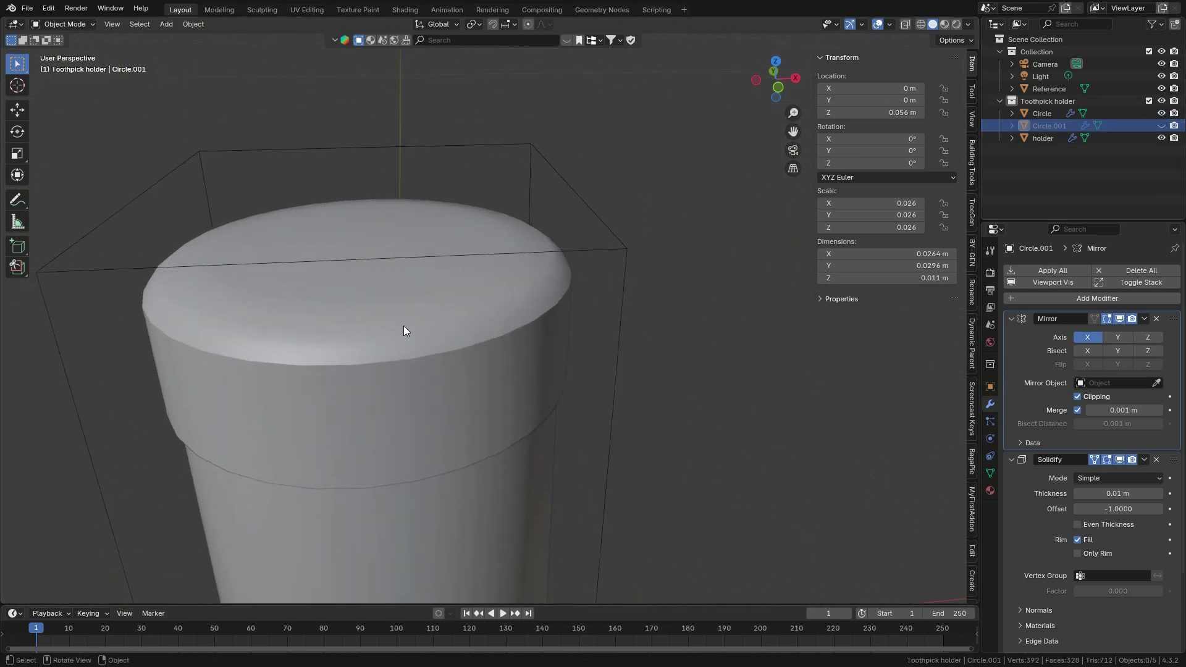
click(1162, 126)
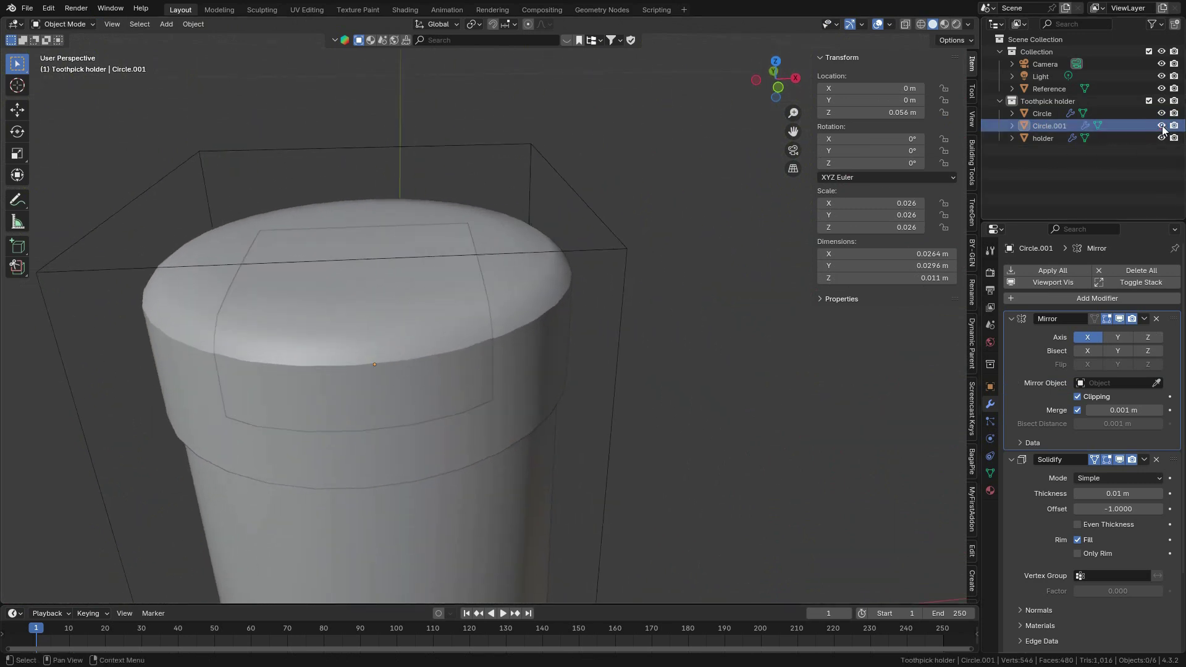
click(1043, 127)
shift+middle_drag(331, 404, 475, 395)
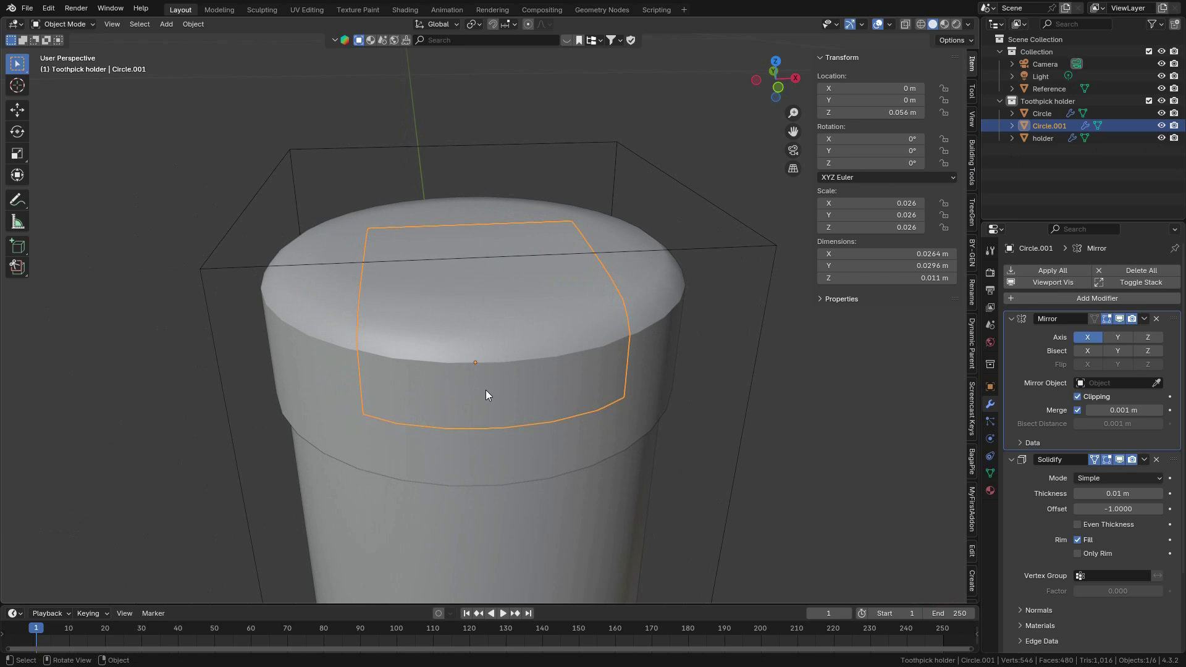
Step: Add a cube mesh at the world origin with a size of 0.08 m
click(433, 279)
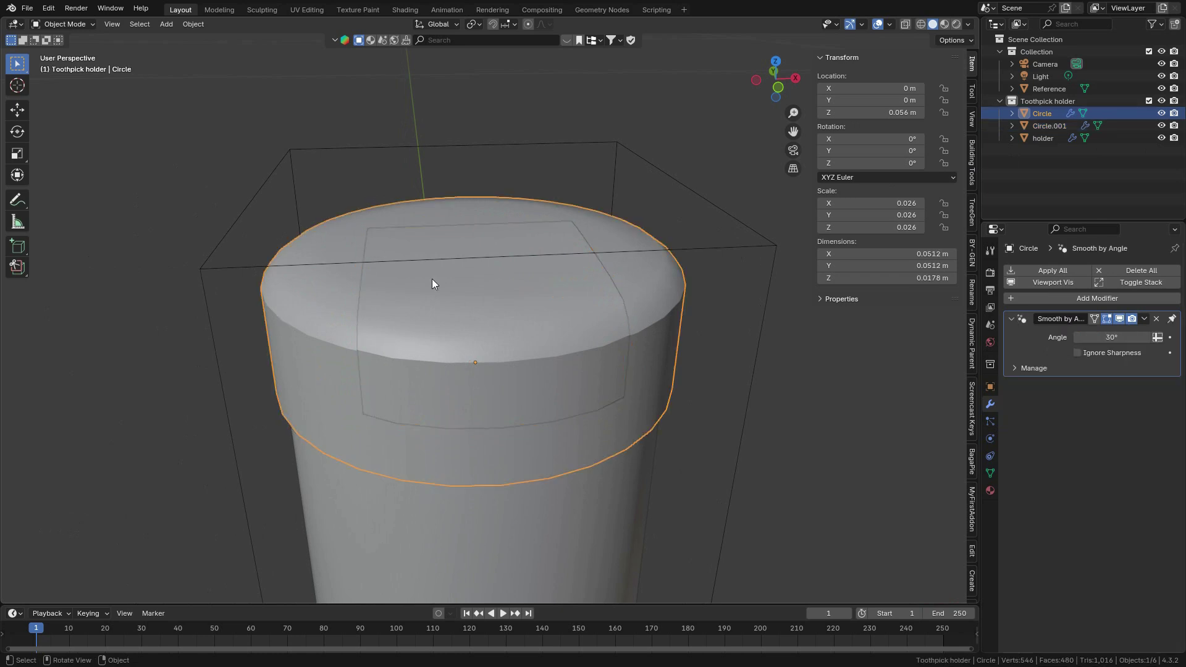
scroll(494, 357, down, 5)
scroll(498, 360, up, 4)
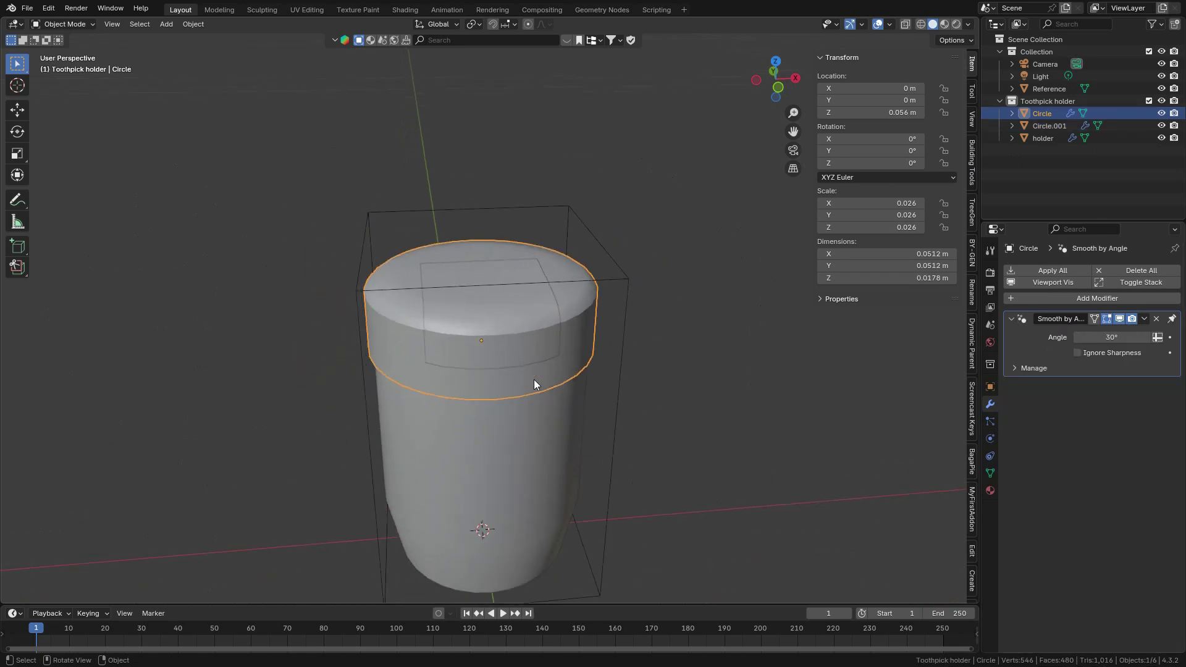
scroll(580, 409, up, 2)
shift+middle_drag(589, 416, 576, 324)
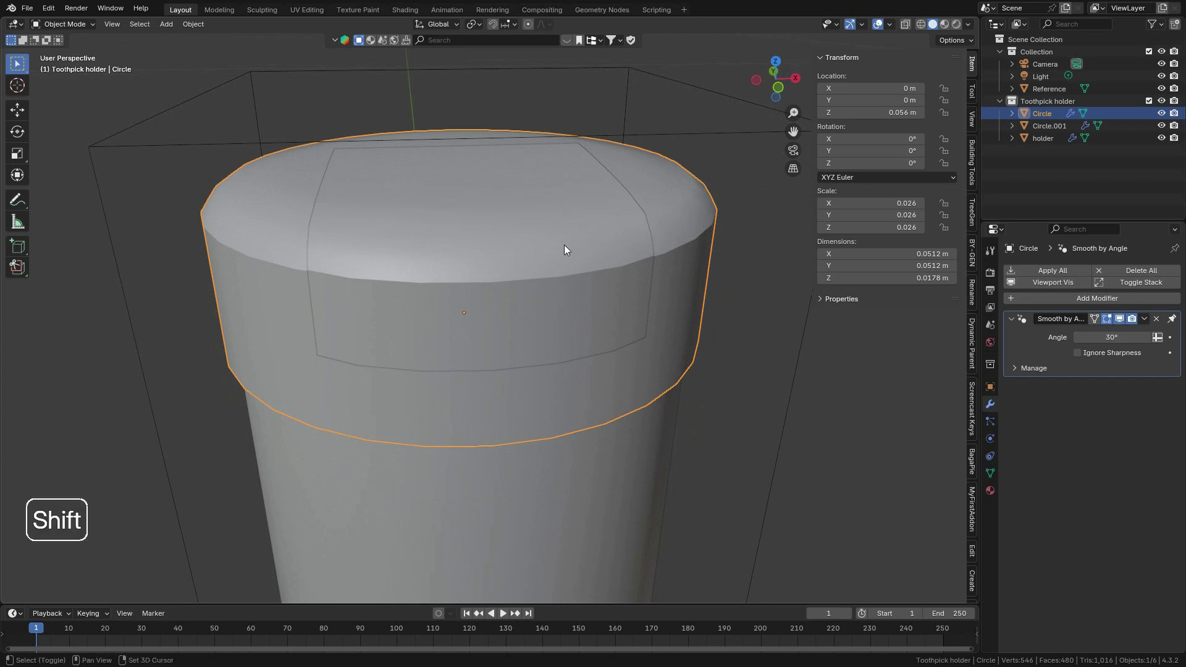
key(shift+a)
mouse_move(564, 245)
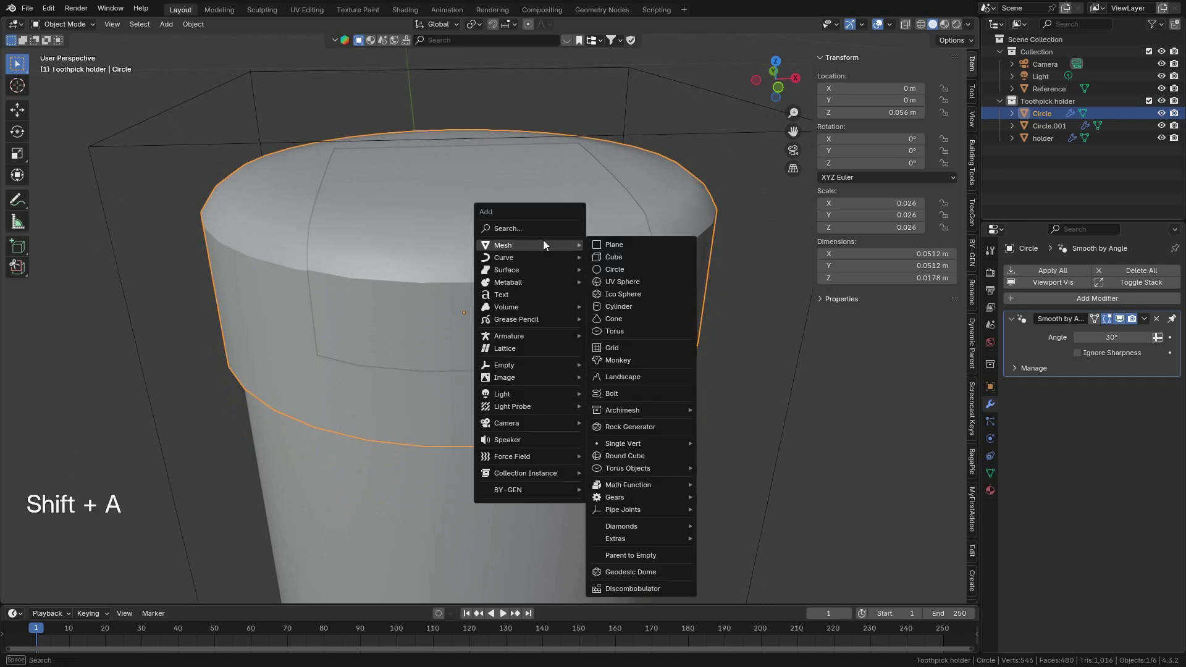
click(619, 258)
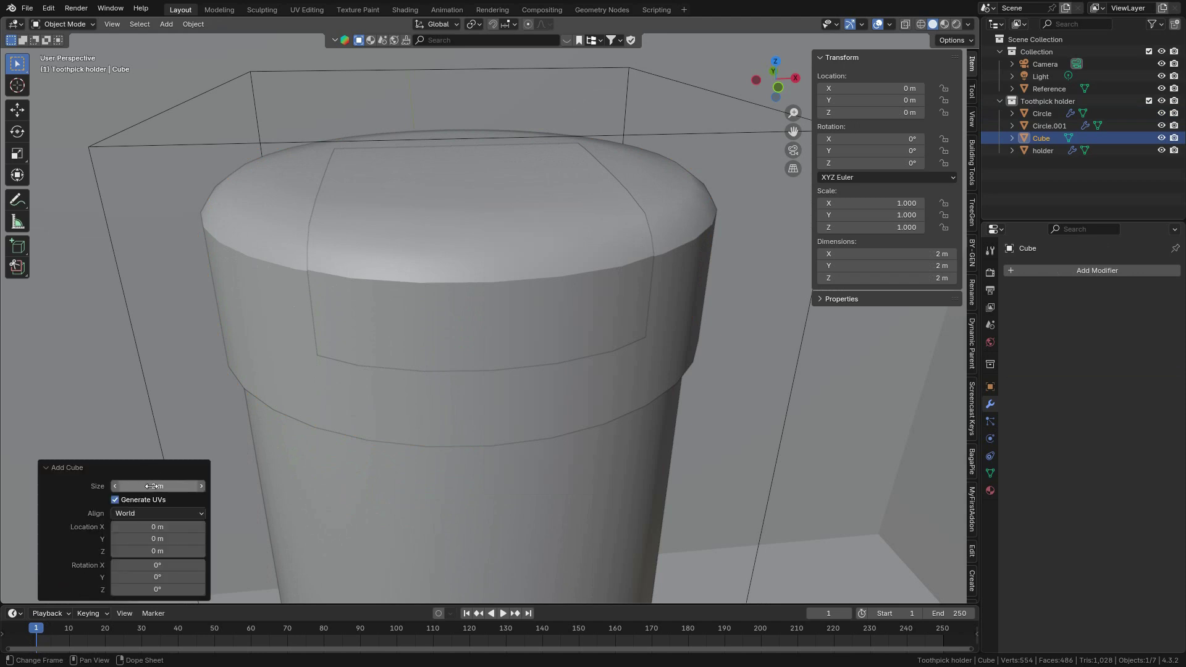
click(162, 486)
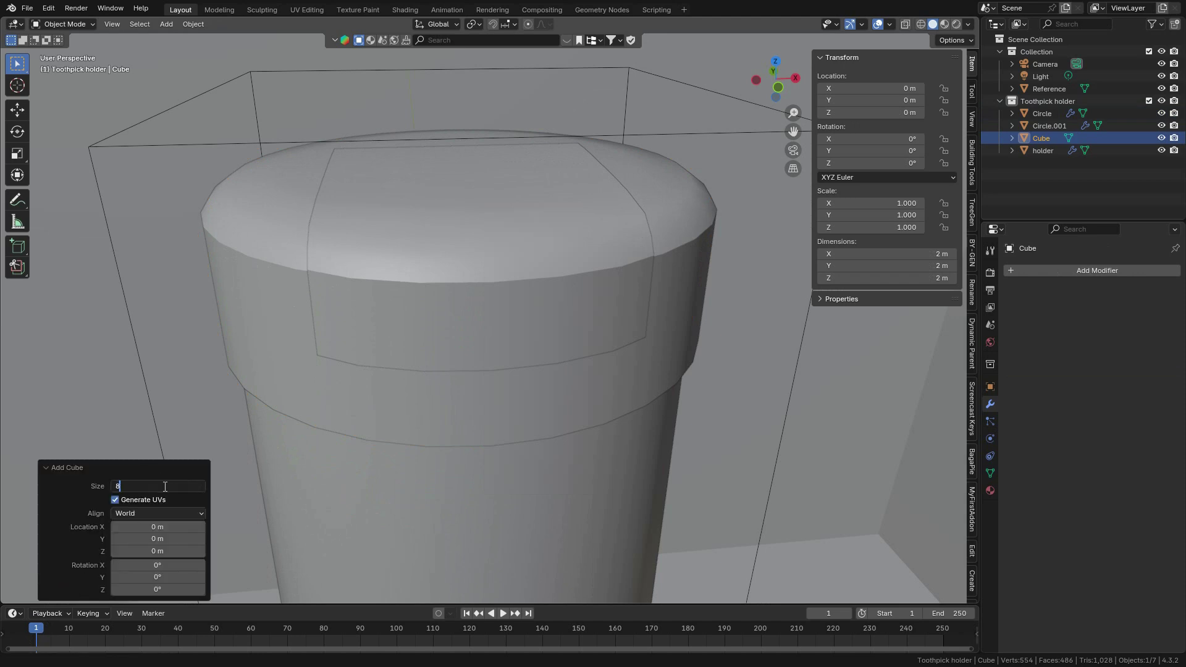
key(Return)
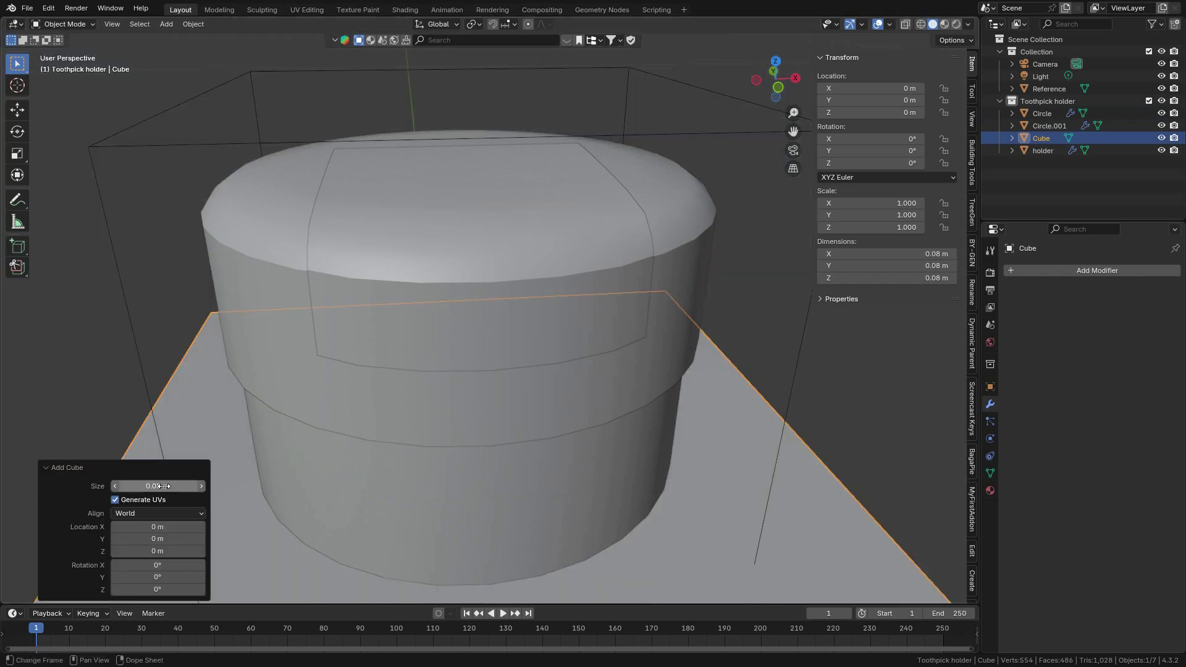
Step: Scale the cube uniformly to about 0.389 and raise it along Z to about 0.075 m so it overlaps the lid's top
scroll(538, 451, down, 6)
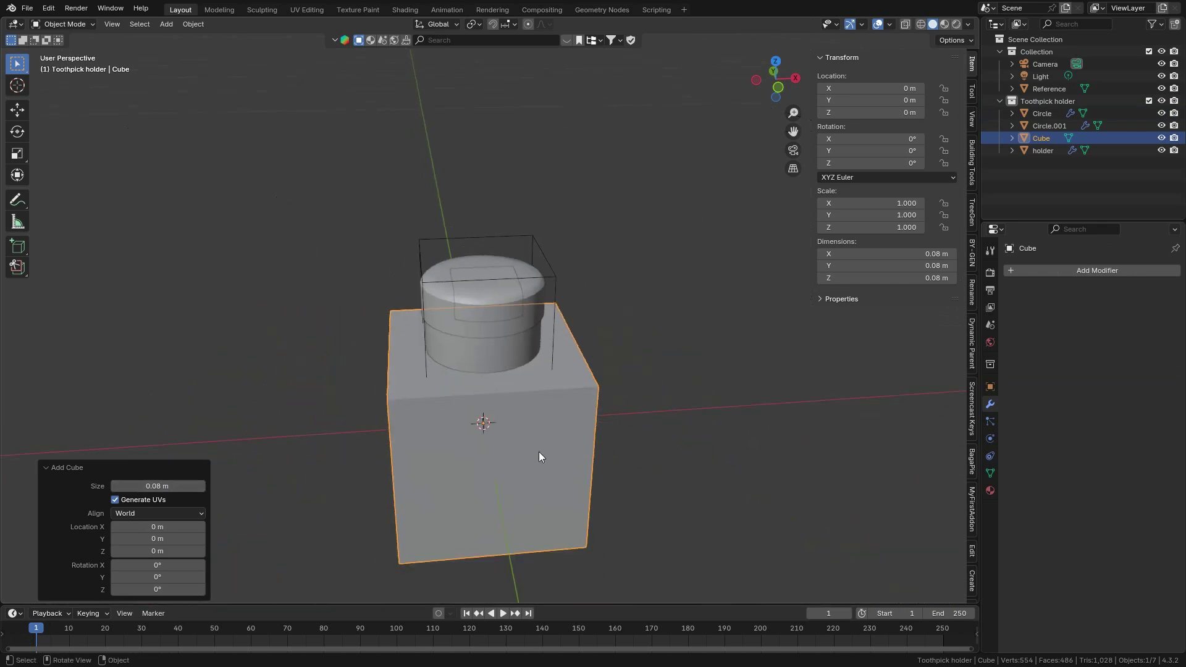
scroll(591, 447, up, 6)
scroll(590, 448, up, 2)
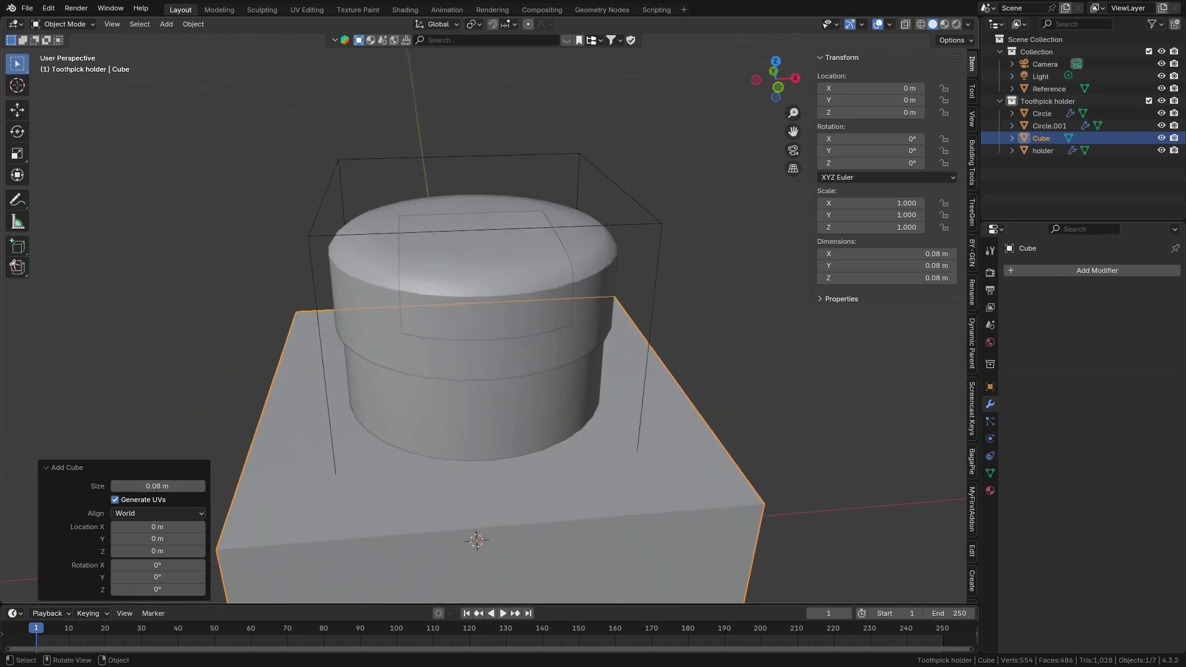
key(s)
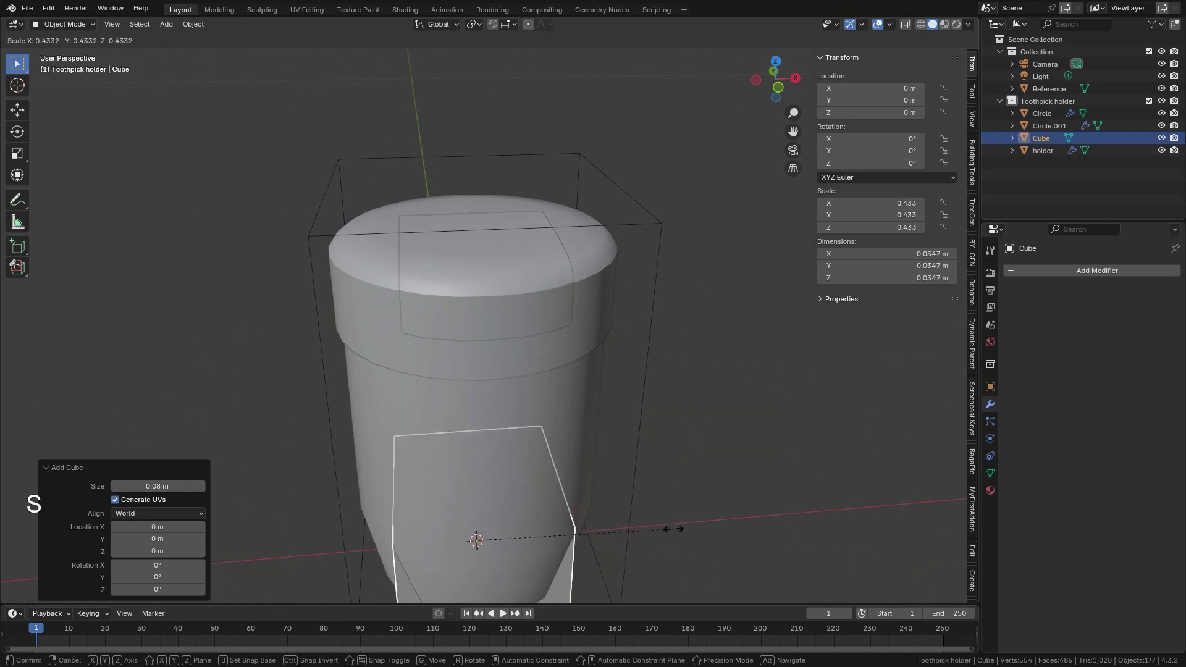
click(655, 530)
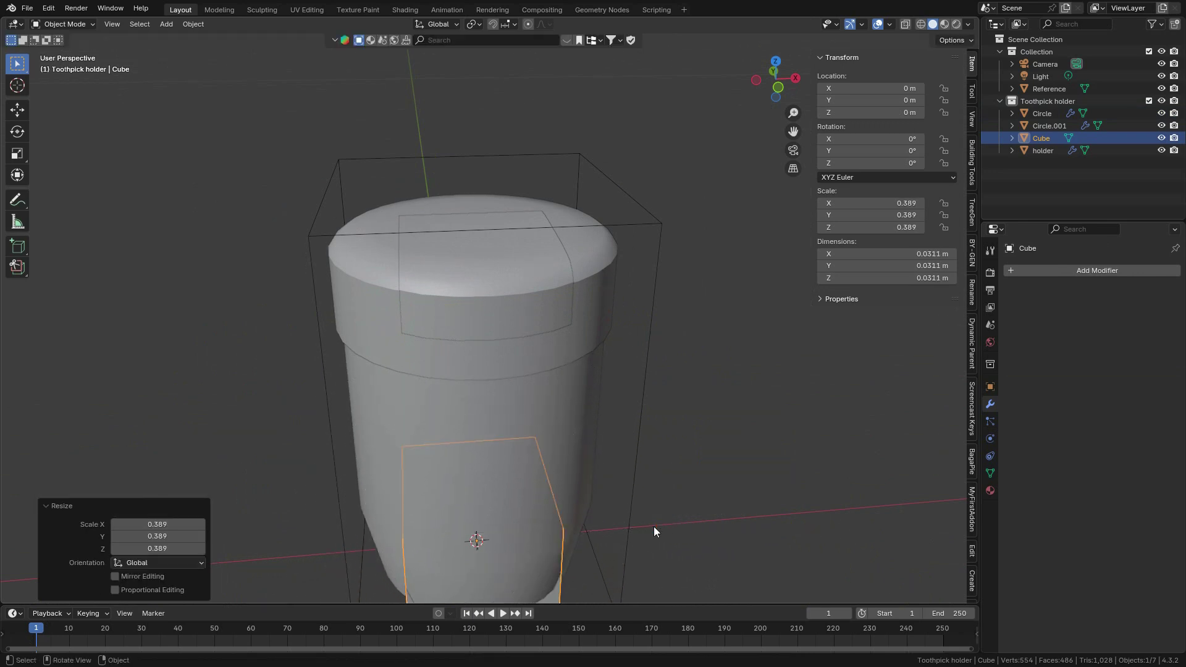
key(g)
key(z)
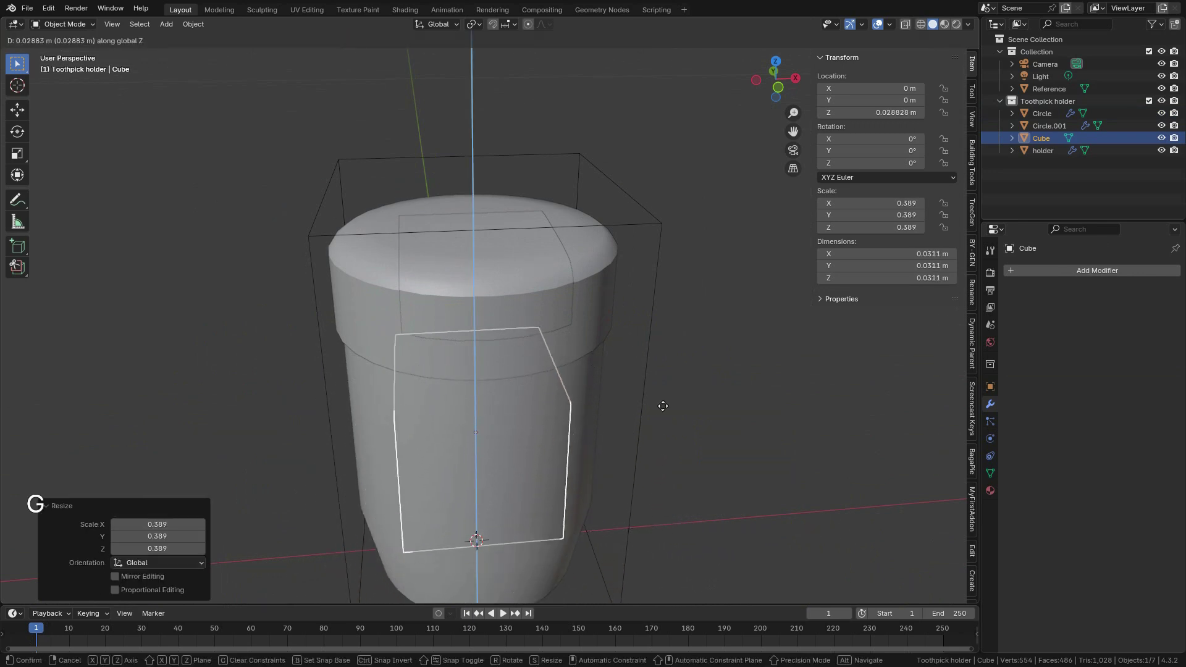
click(667, 220)
Step: Move the cube along Y to about -0.011 m so it extends past the lid's front wall
middle_drag(576, 239, 636, 238)
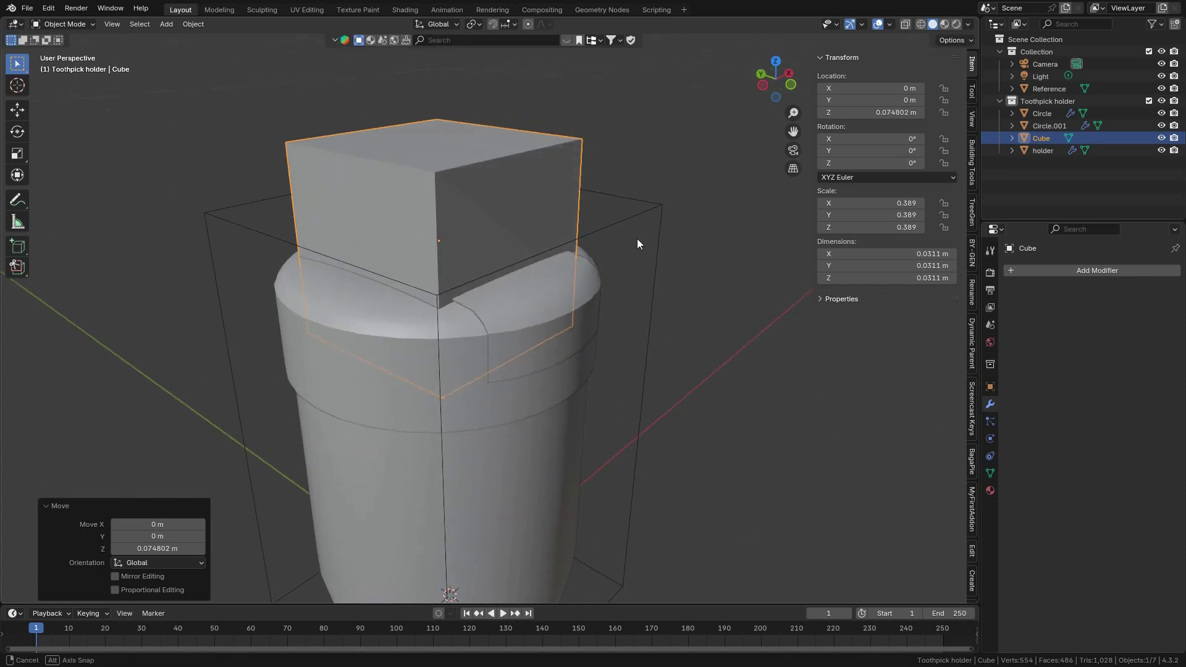
scroll(636, 238, up, 4)
key(g)
key(y)
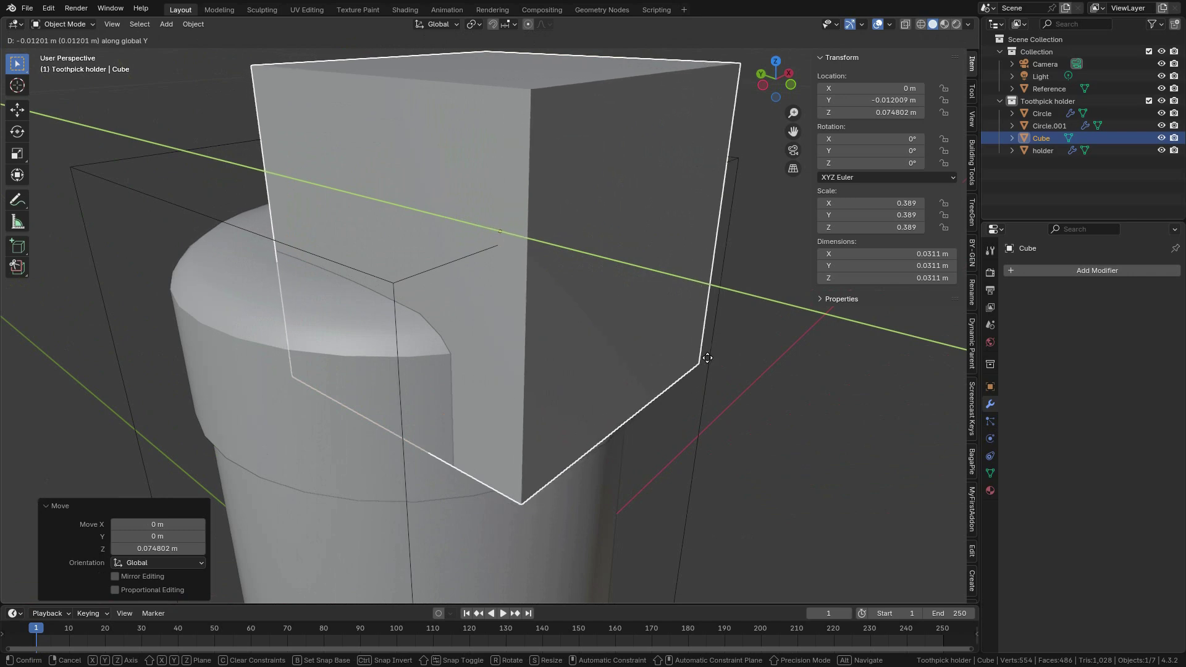
key(shift)
click(661, 308)
Step: Set the cube's viewport display to Wire
middle_drag(603, 287, 517, 392)
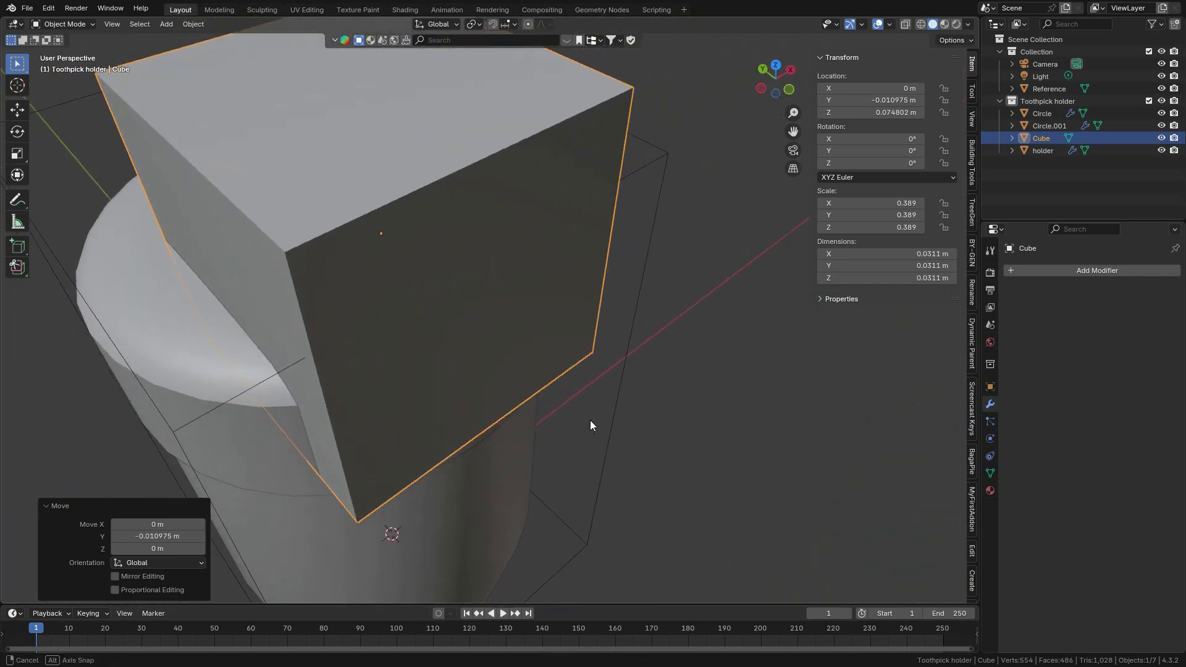
middle_drag(655, 451, 586, 378)
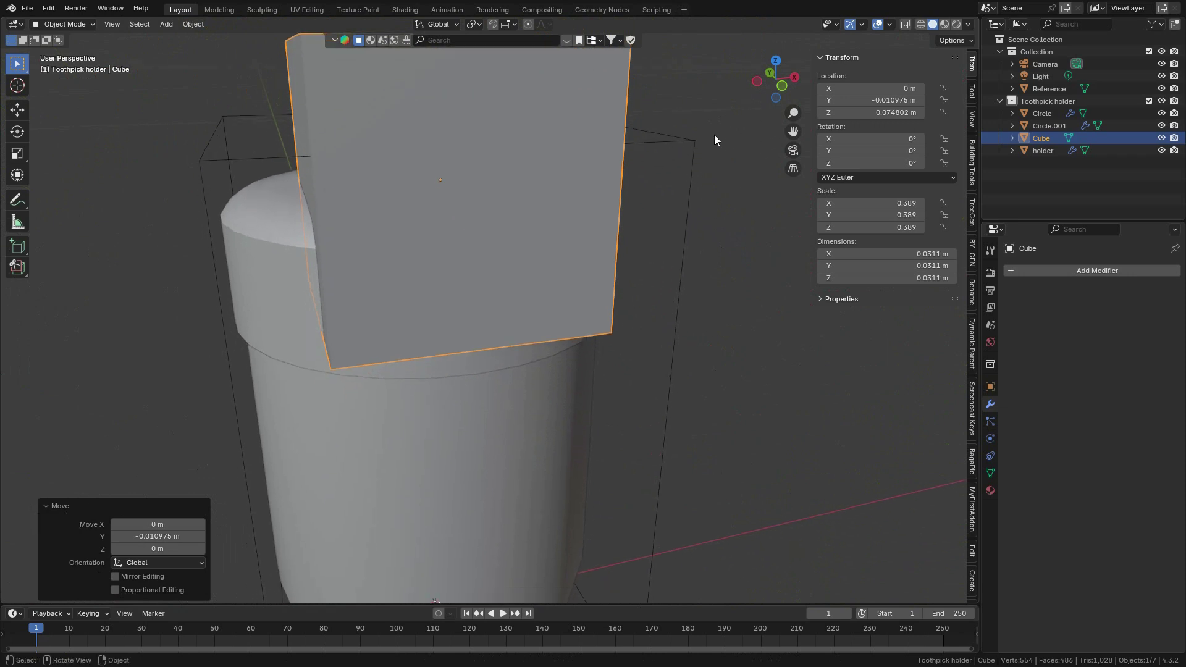
click(990, 387)
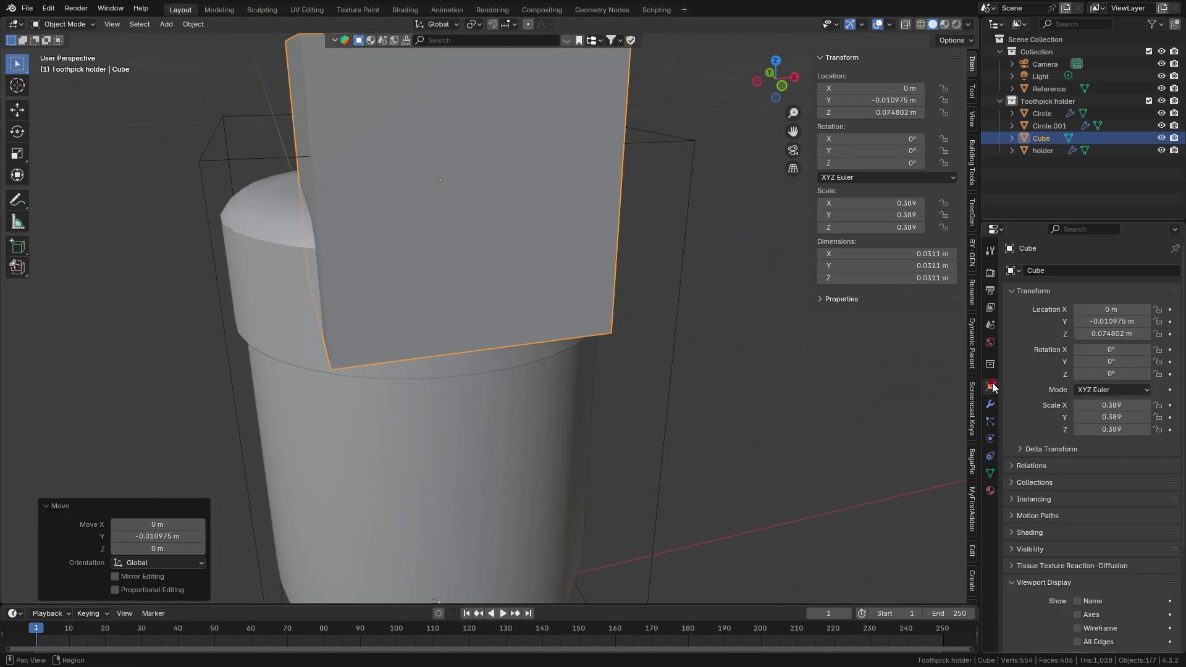
scroll(1076, 528, down, 4)
click(1110, 575)
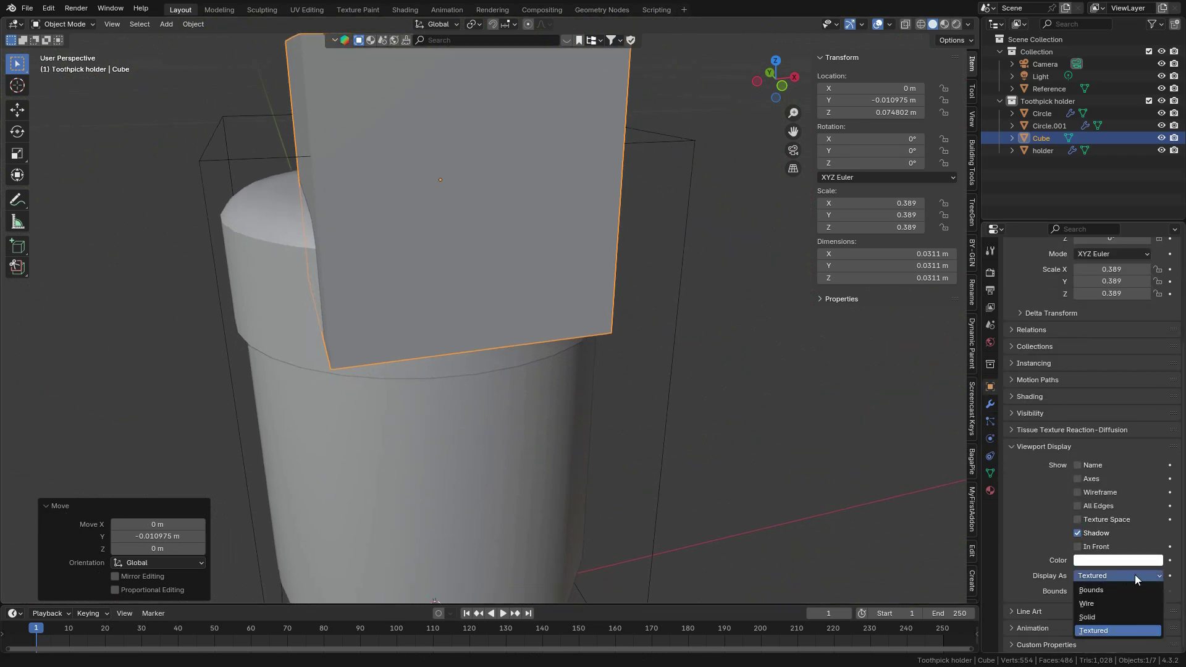
click(1086, 603)
Step: Scale the cube along X to about 0.328 in the front view, matching its sides to the patch's side edges
mouse_move(536, 336)
middle_down()
mouse_move(558, 346)
mouse_move(590, 333)
middle_up()
key(KP_1)
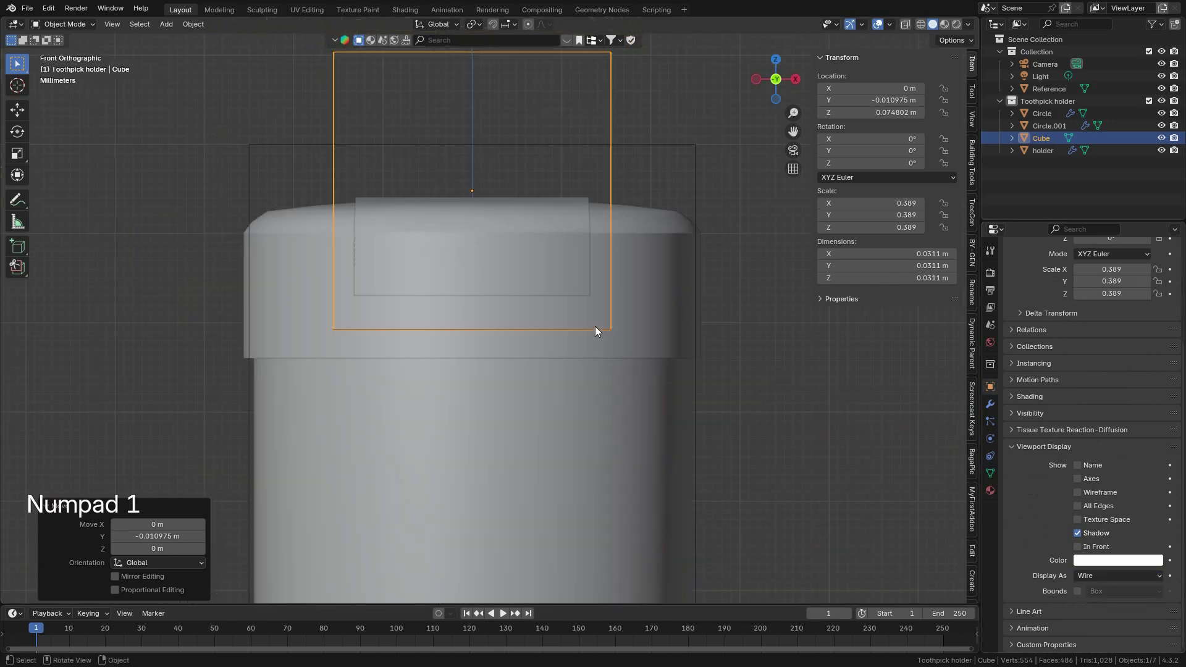
scroll(602, 296, up, 3)
scroll(537, 359, up, 3)
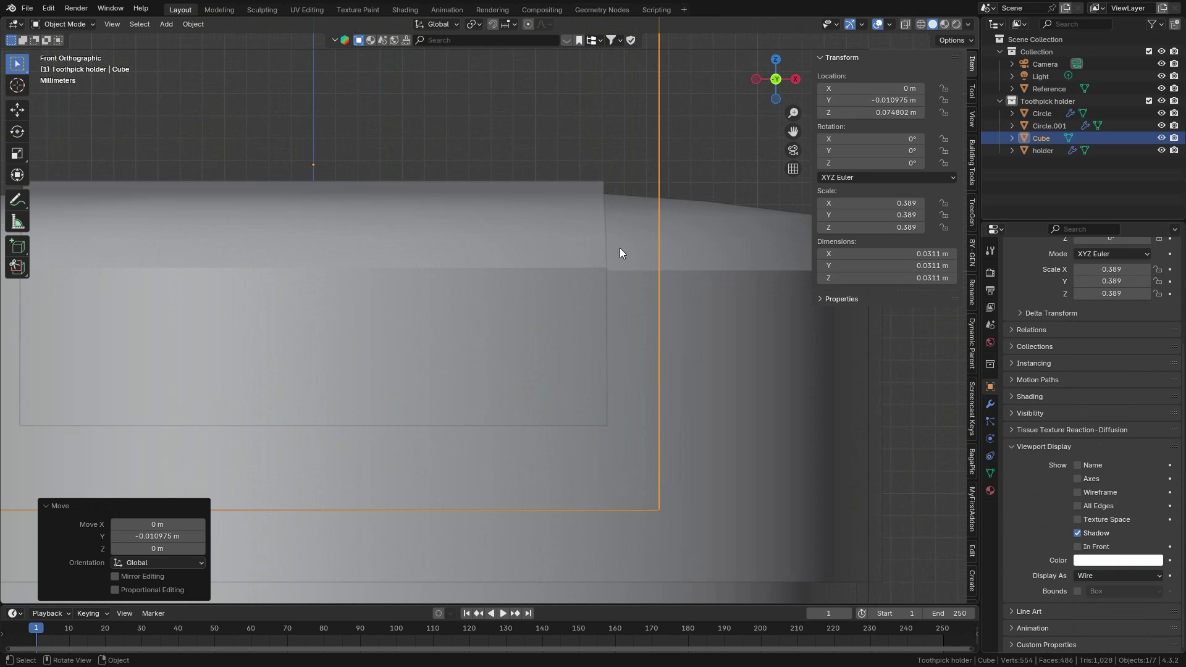
scroll(620, 252, down, 4)
scroll(689, 294, up, 3)
key(s)
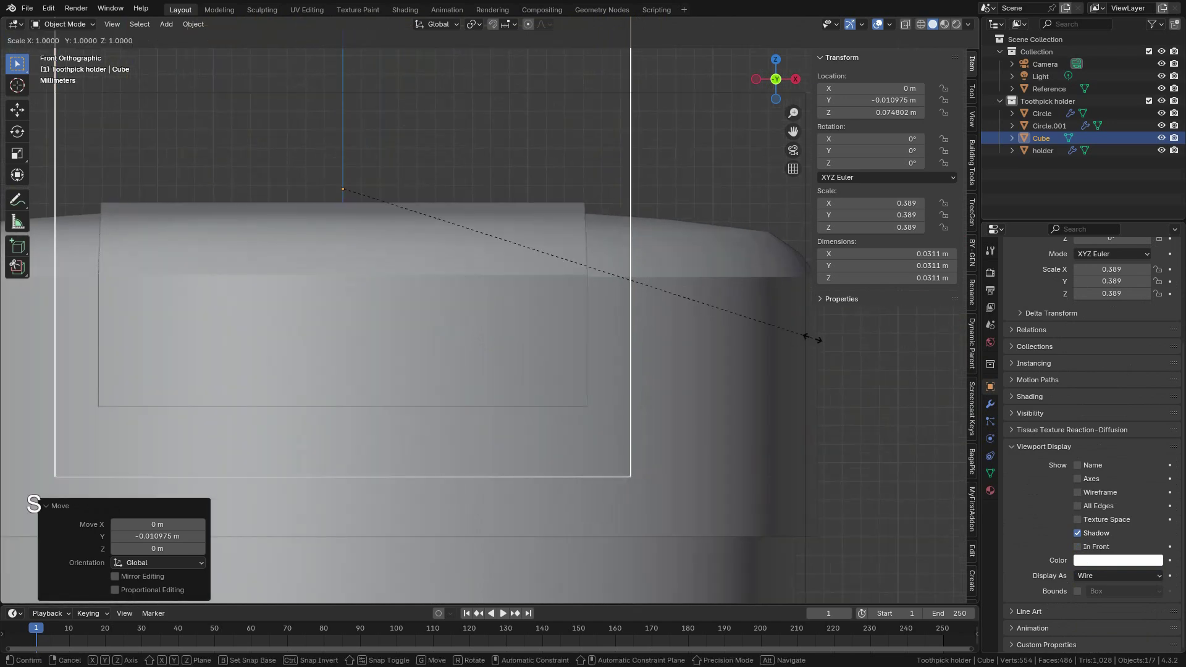
key(x)
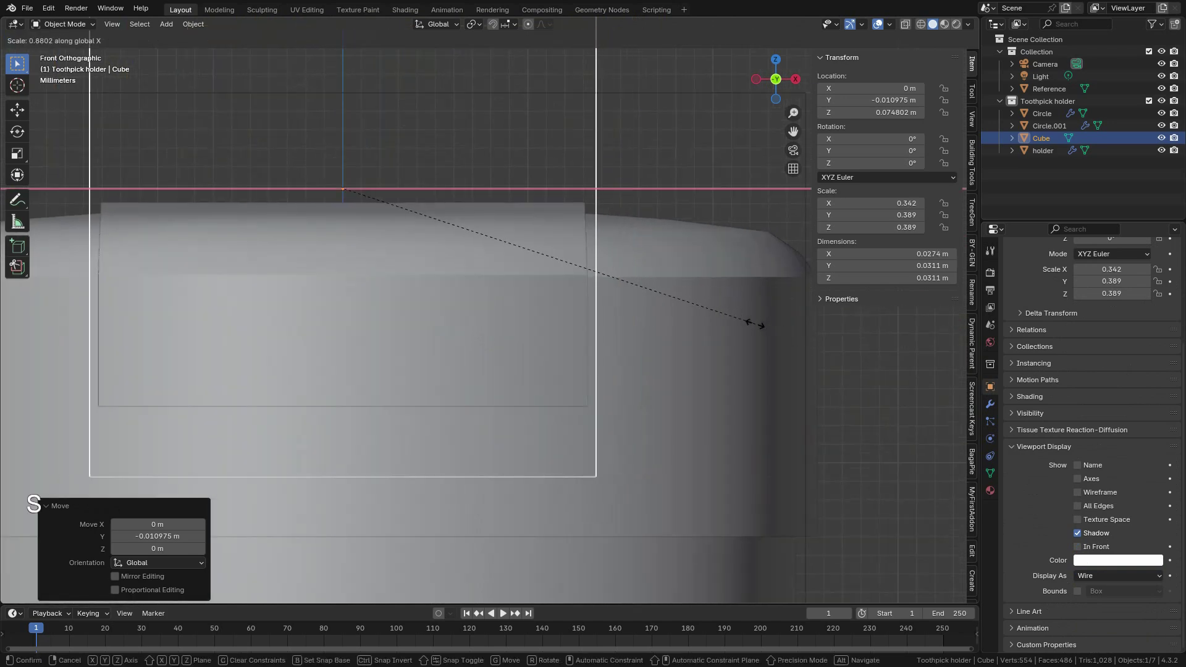
key(shift)
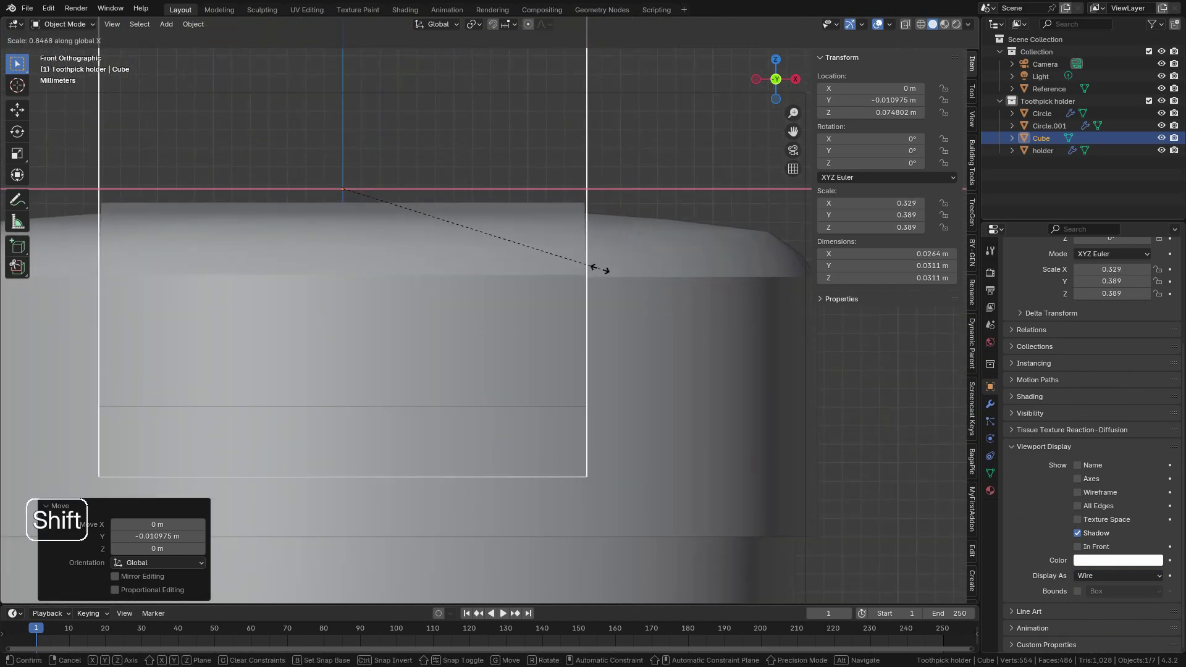
click(582, 262)
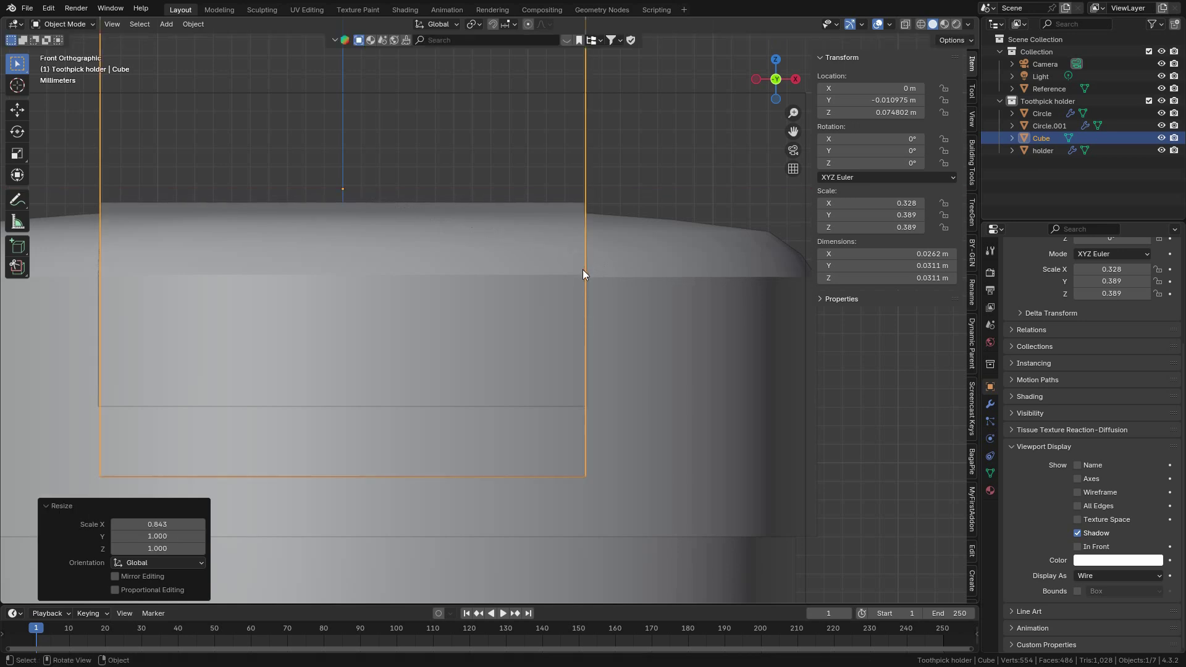
Step: Raise the cube along Z to about 0.0785 m so its bottom edge lines up with the patch's lower edge
scroll(590, 309, down, 3)
scroll(605, 352, up, 2)
key(g)
key(z)
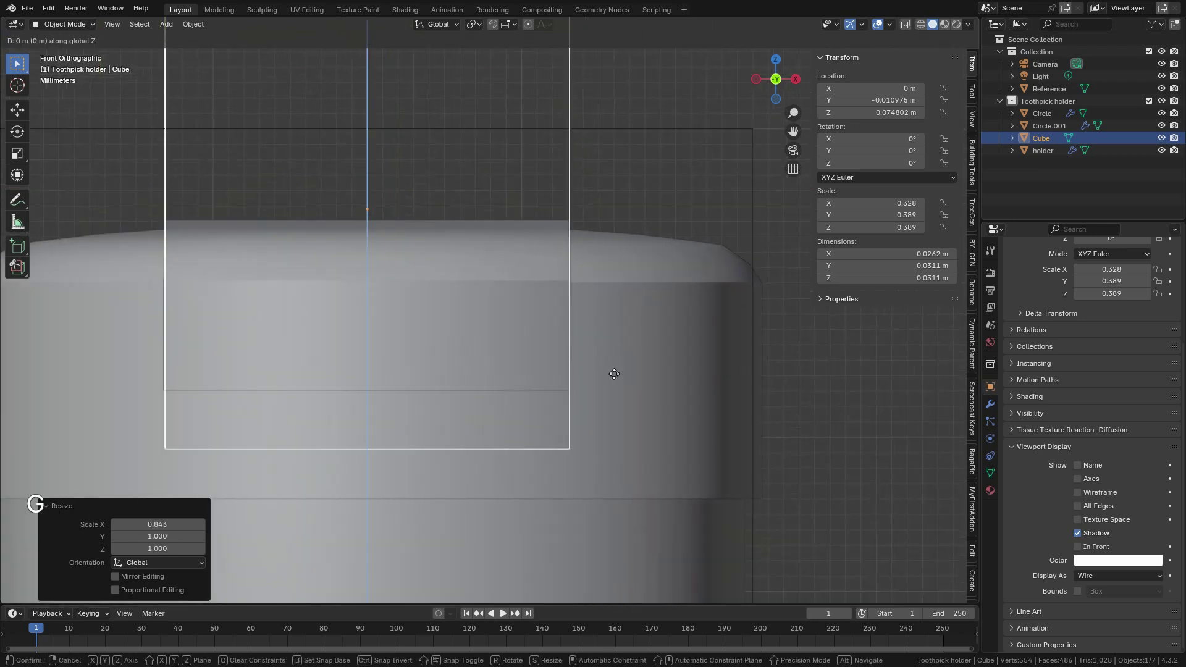
key(shift)
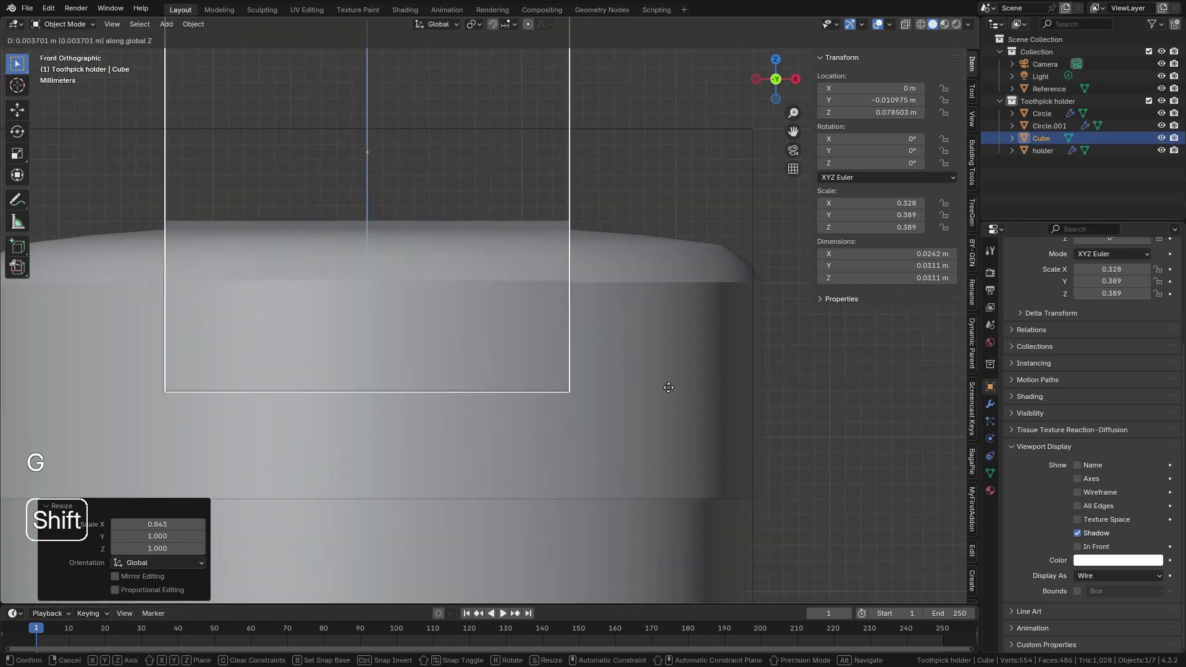
click(668, 387)
Step: Add a Boolean modifier set to Difference to the lid, using the wireframe cube as the cutting object
middle_drag(535, 349, 488, 389)
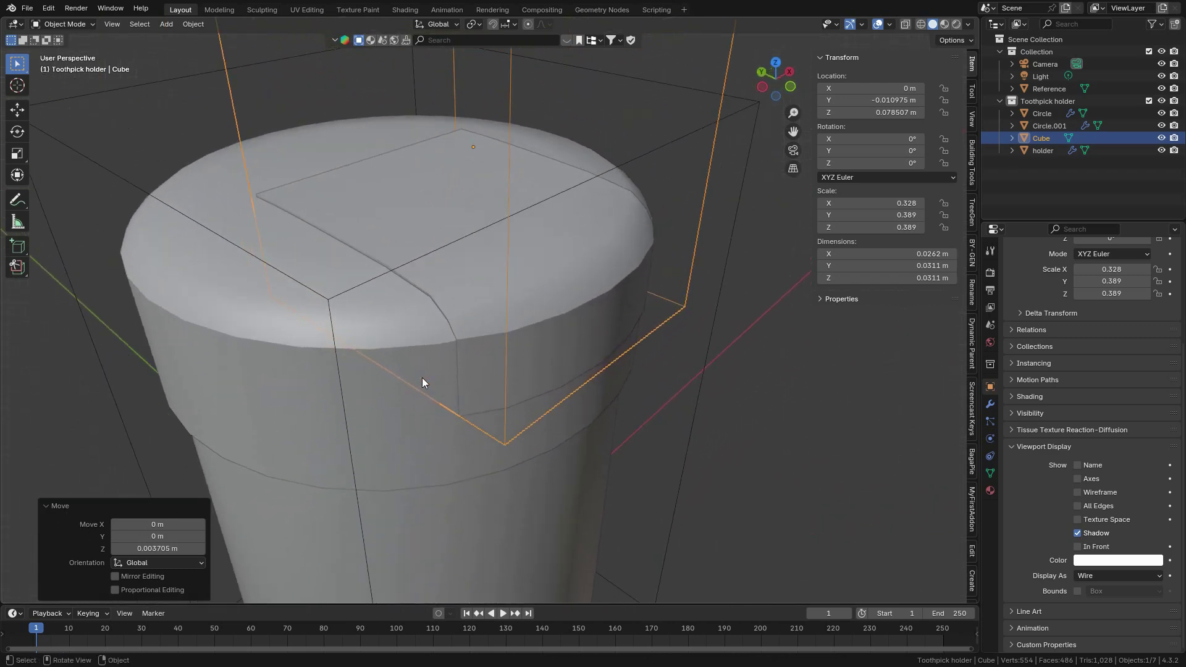
click(399, 327)
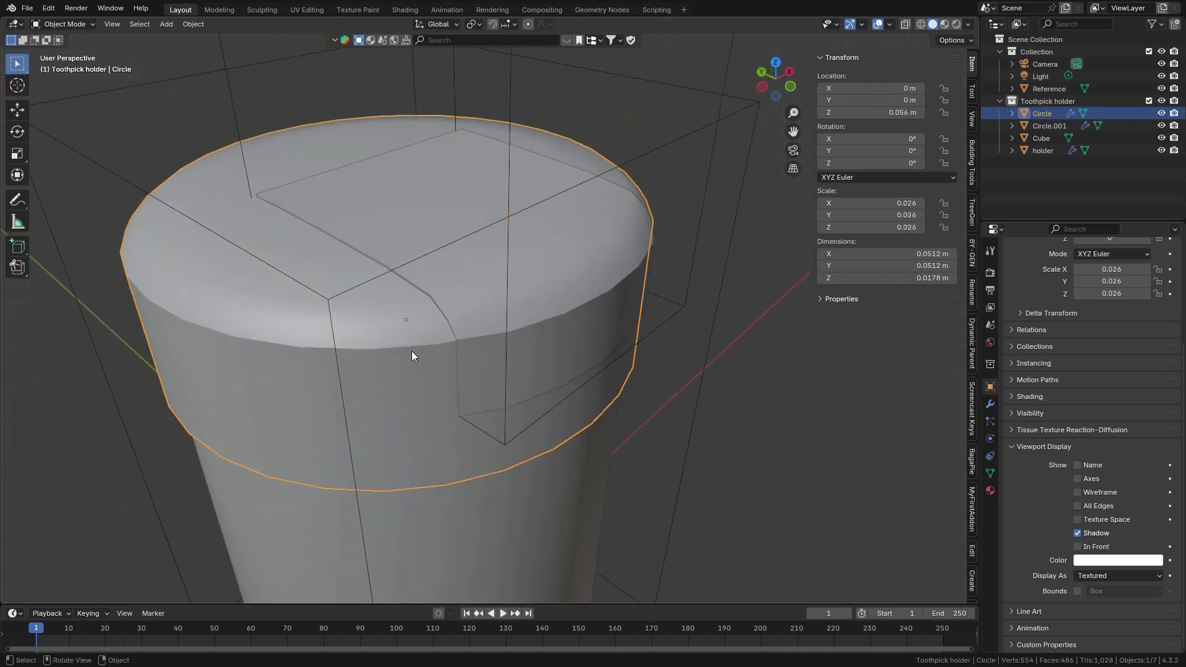
click(989, 408)
click(1081, 298)
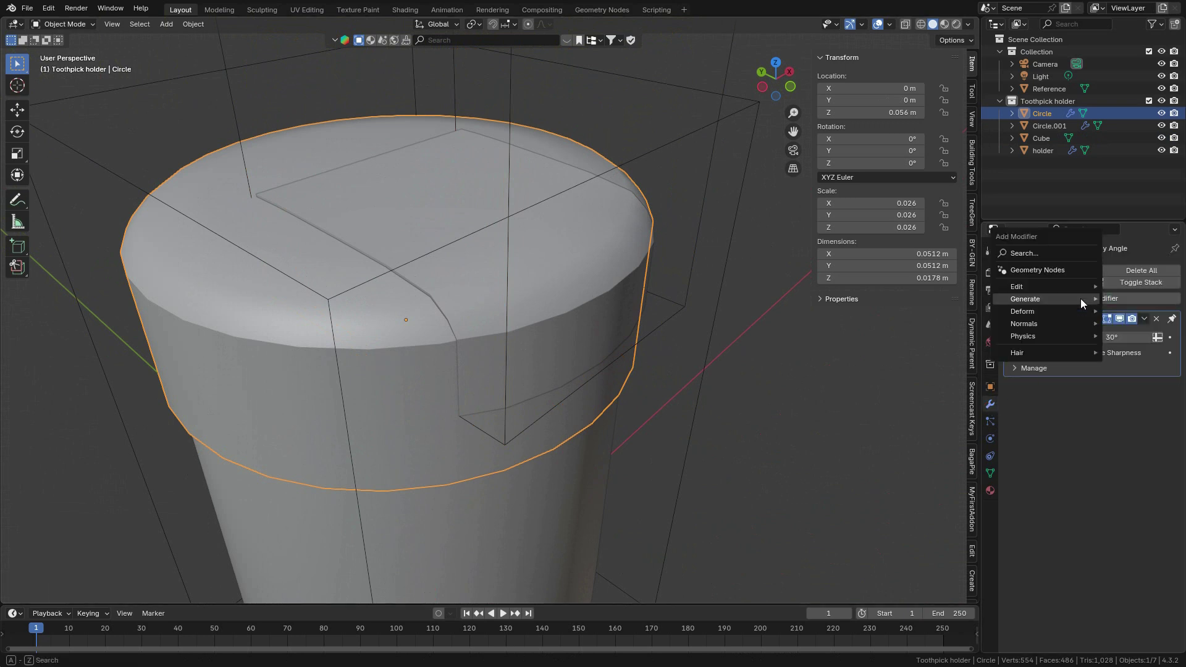
mouse_move(1081, 298)
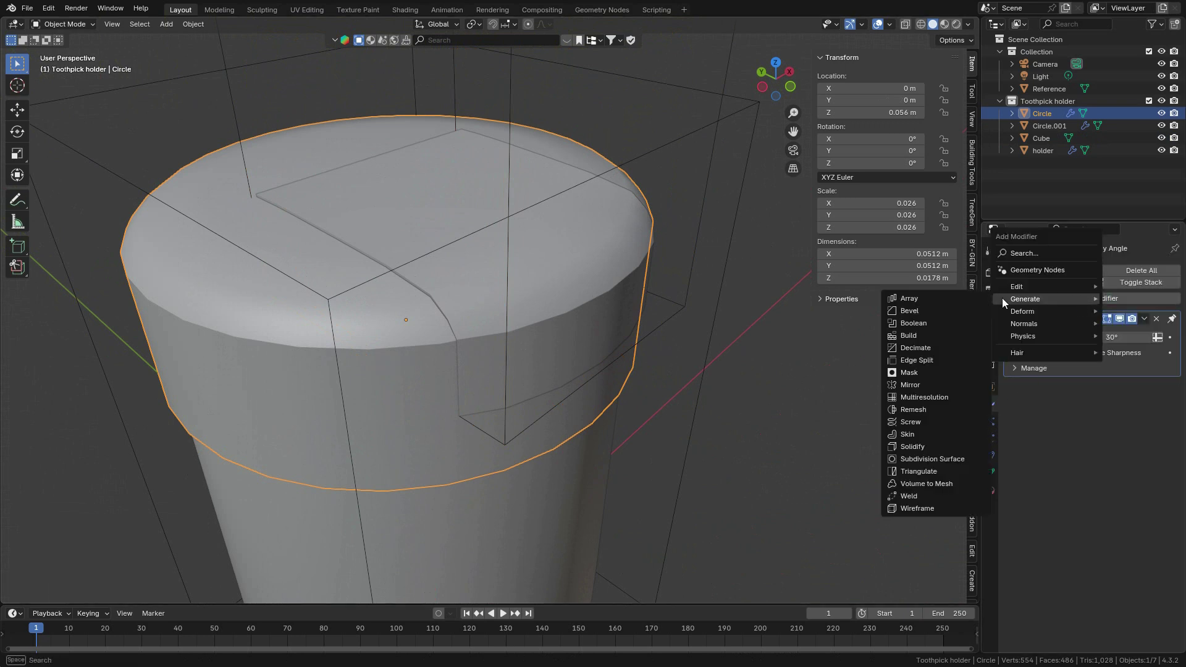
click(913, 322)
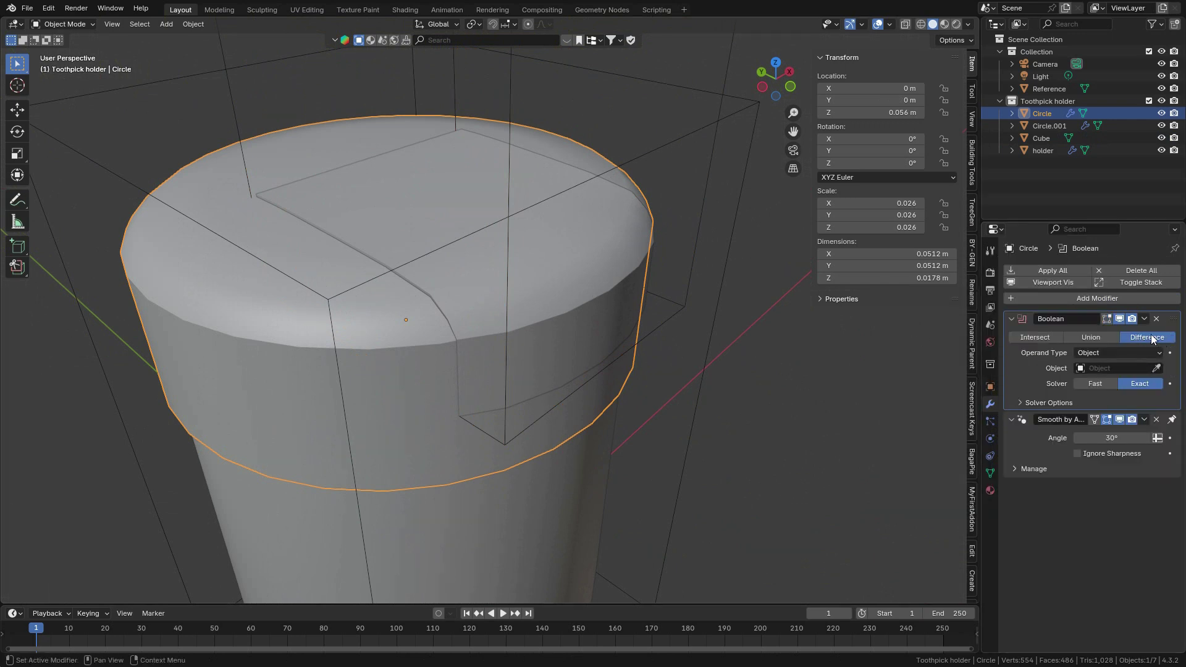
click(1158, 369)
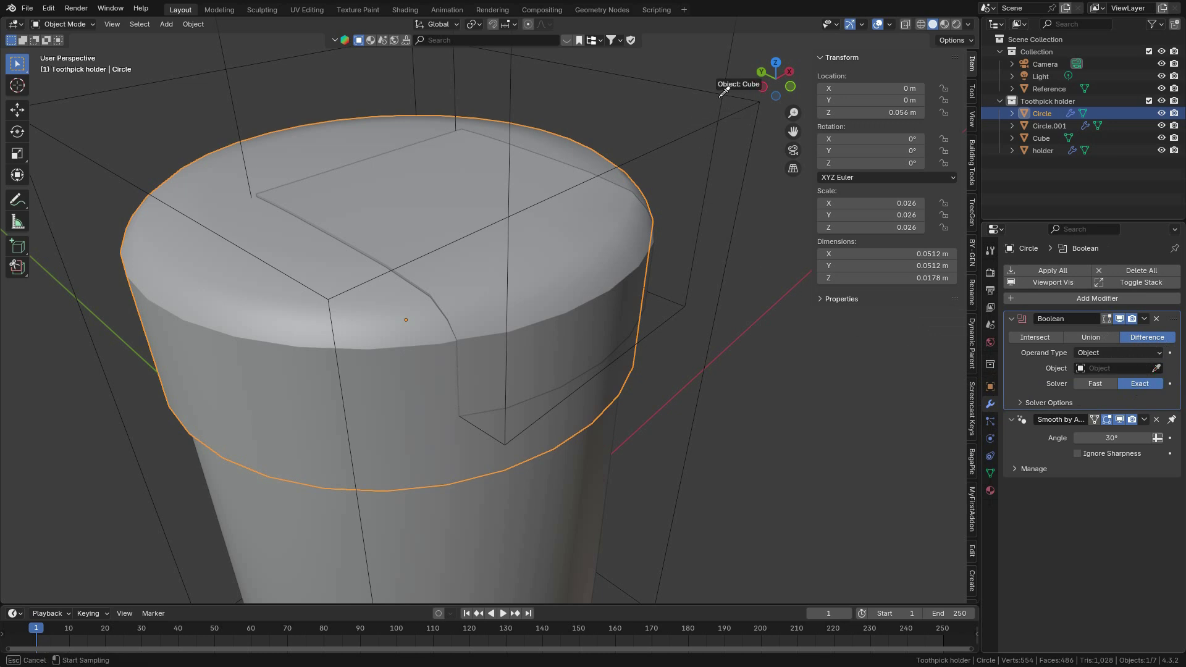
click(729, 65)
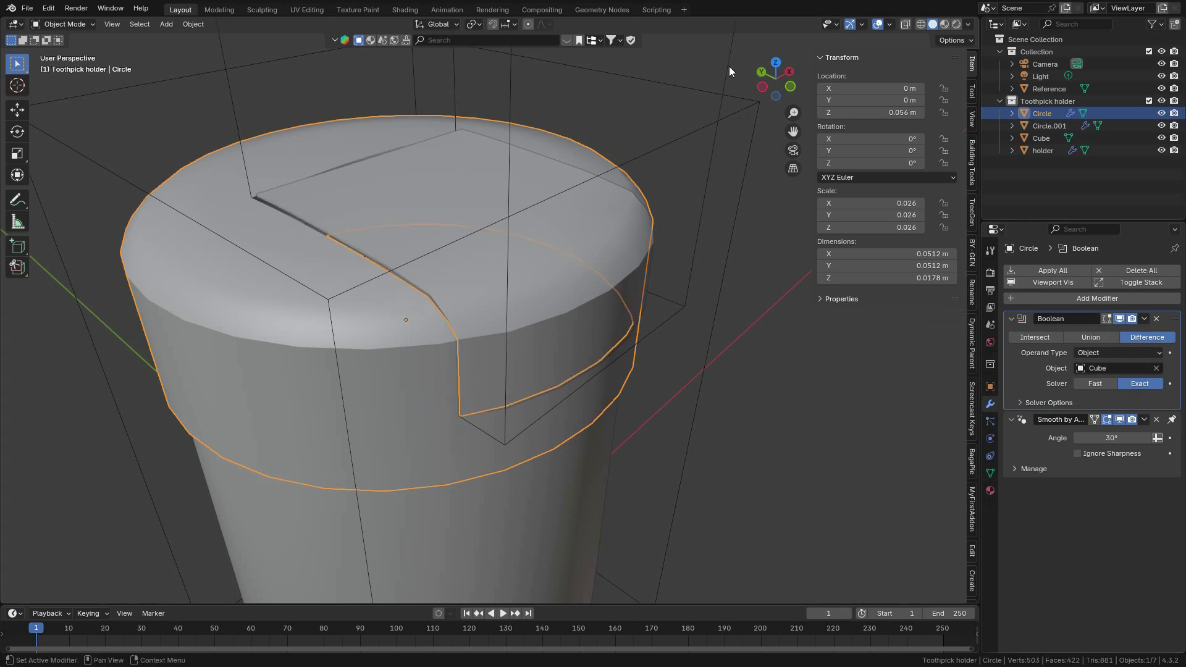
Step: Hide the patch and inspect the opening cut into the lid
middle_drag(477, 461, 484, 321)
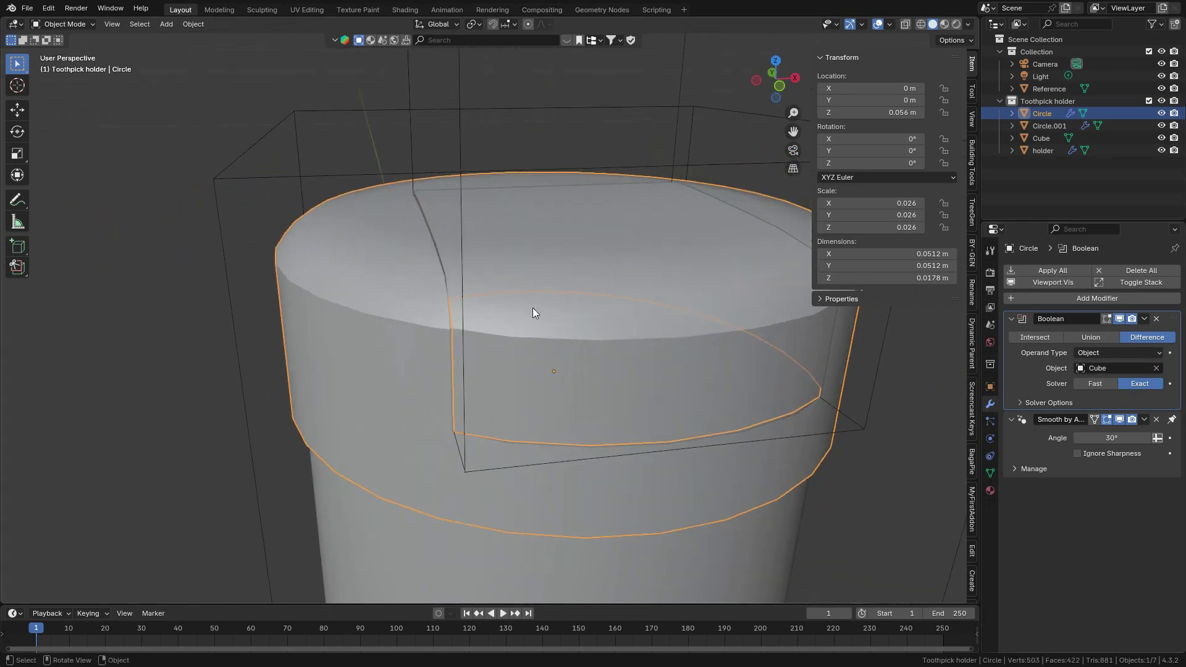
click(1161, 125)
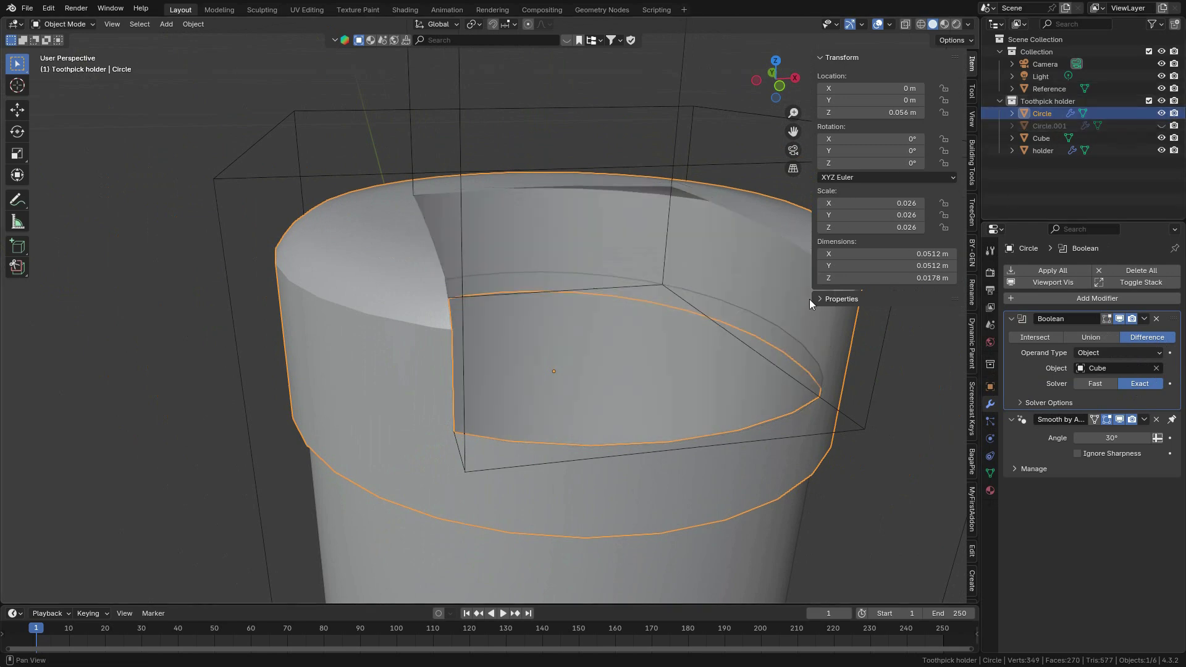
middle_drag(806, 296, 771, 361)
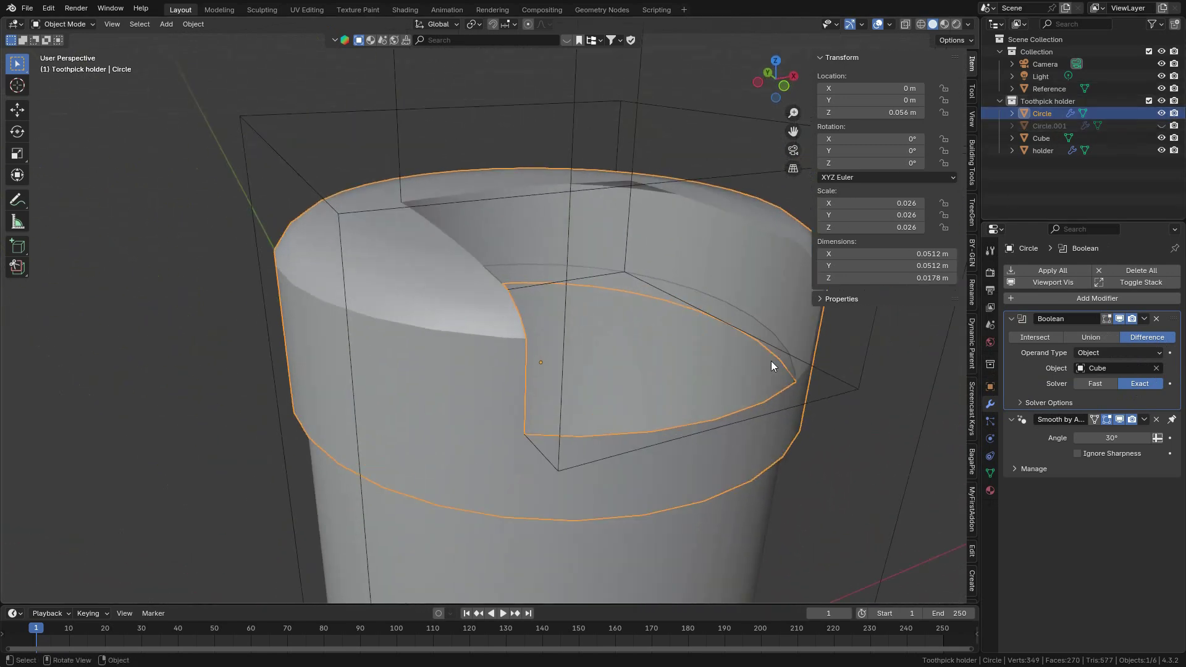
Step: Add a Solidify modifier to the lid with an offset of 1 and a thickness of 0.055 m
click(1079, 298)
mouse_move(1079, 301)
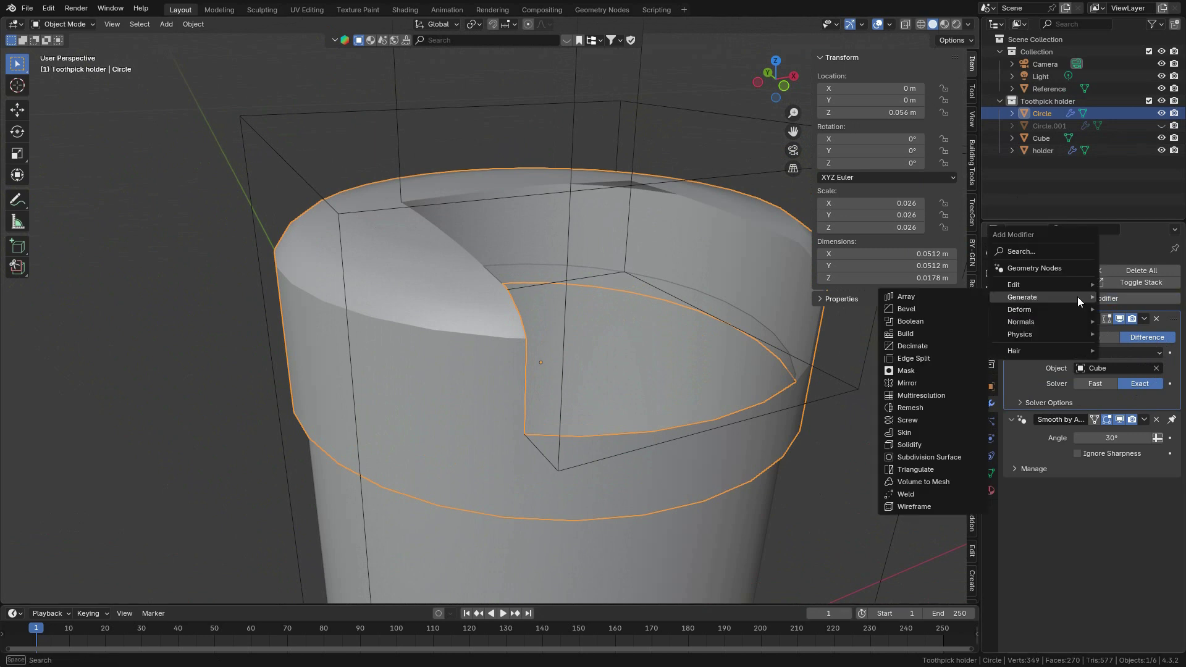
click(909, 446)
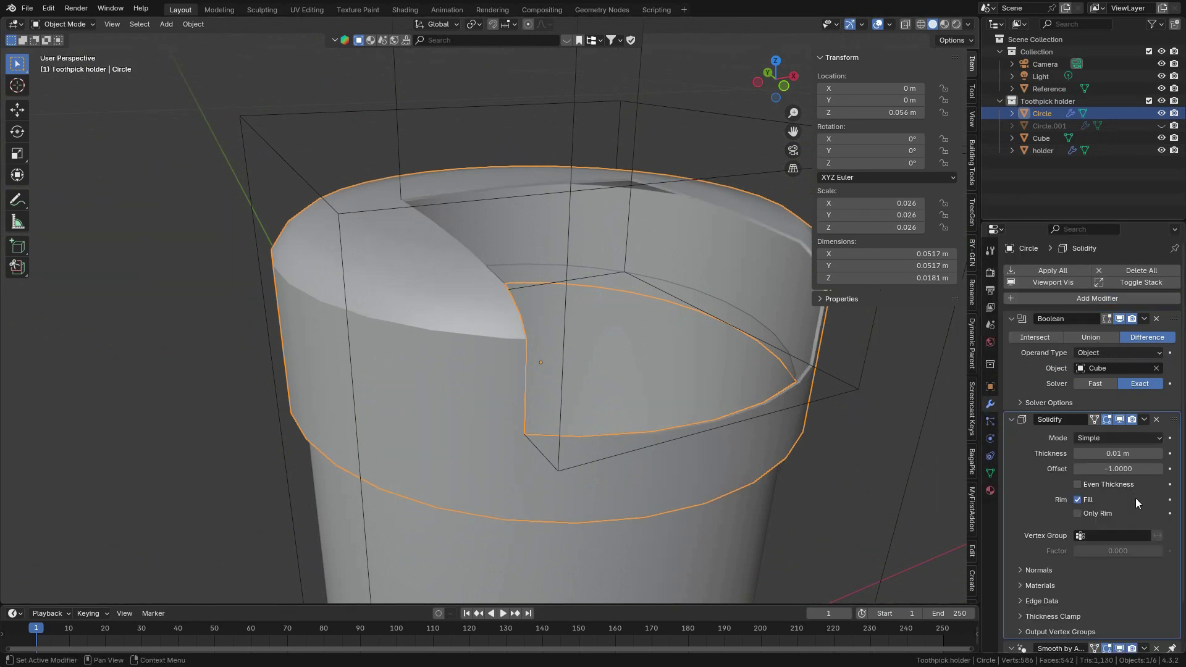
drag(1106, 470, 1143, 455)
shift+drag(182, 455, 203, 462)
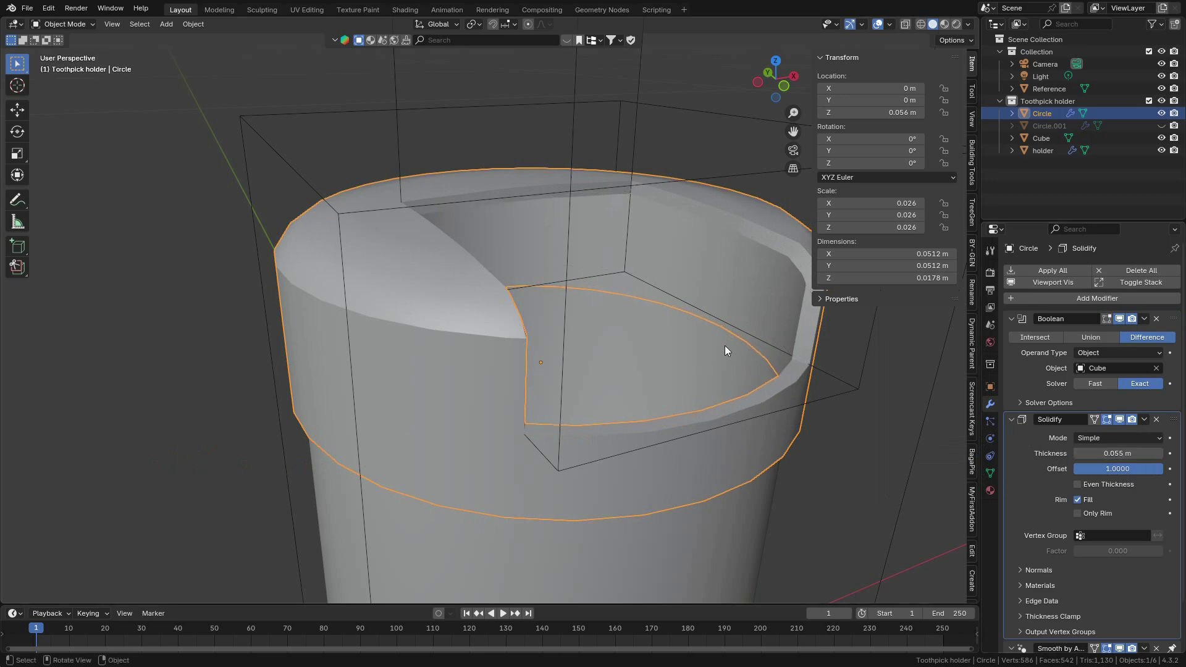
middle_drag(725, 346, 624, 334)
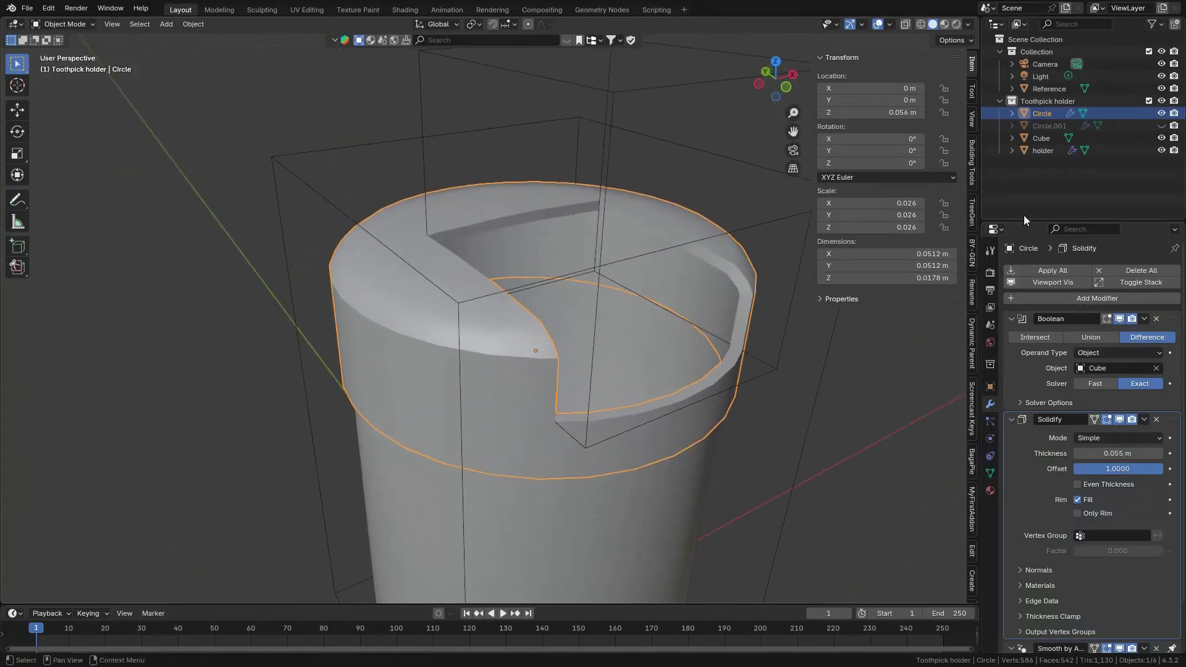
Step: Unhide the patch, enter Edit Mode on it and select the side-edge vertex at its front bend
click(1162, 125)
click(1046, 130)
scroll(618, 377, up, 1)
shift+middle_drag(617, 377, 474, 311)
scroll(506, 364, up, 3)
scroll(461, 401, down, 4)
scroll(525, 378, up, 2)
key(Tab)
click(571, 320)
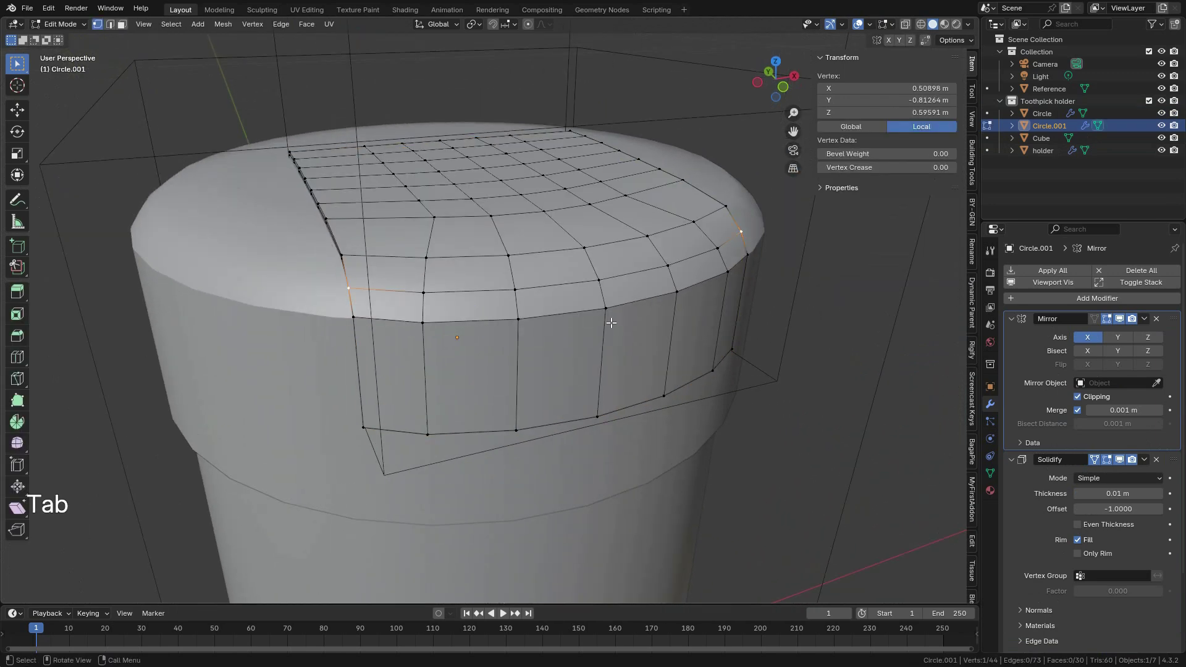
Step: Examine the patch's mesh against the lid and cube from the side, top and front, and return to Object Mode
scroll(597, 298, down, 1)
middle_drag(596, 297, 508, 328)
shift+middle_drag(508, 329, 395, 418)
middle_drag(477, 405, 490, 339)
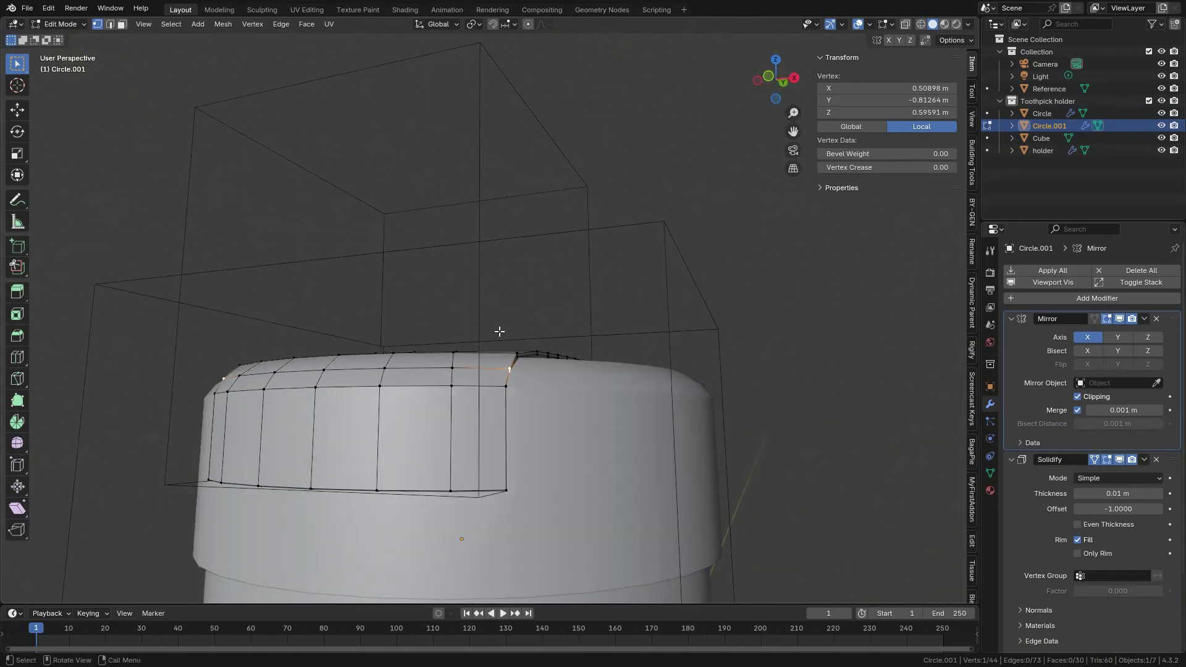
key(KP_1)
key(KP_3)
key(KP_7)
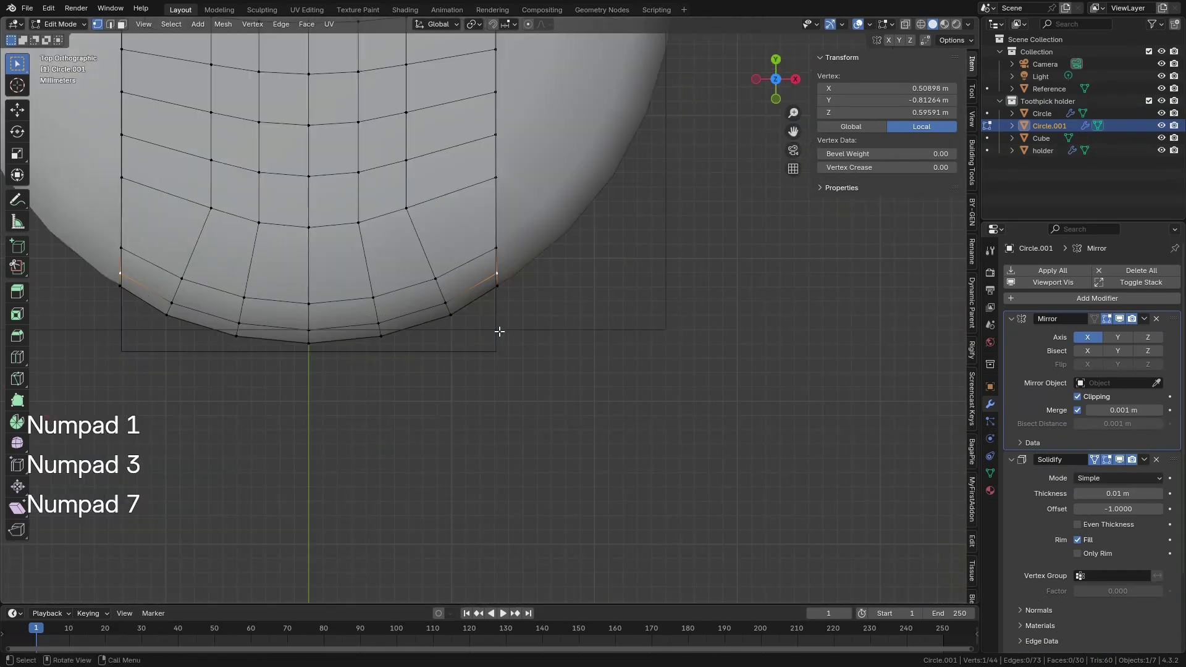
scroll(499, 332, down, 3)
shift+middle_drag(484, 333, 551, 400)
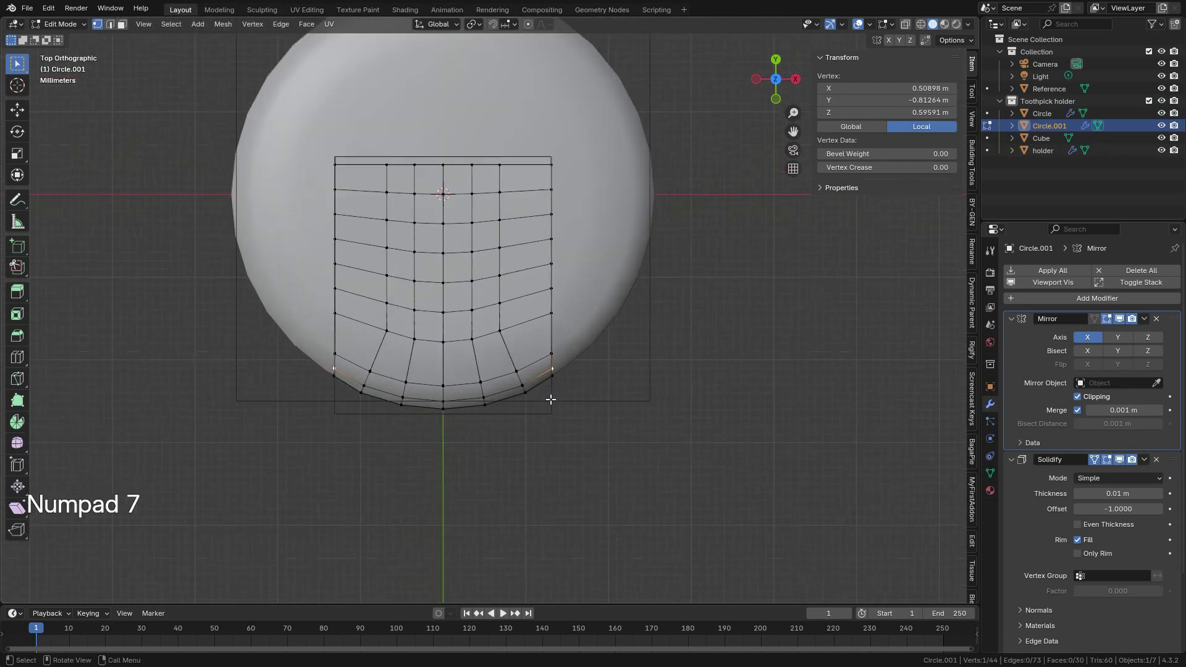
scroll(555, 393, down, 1)
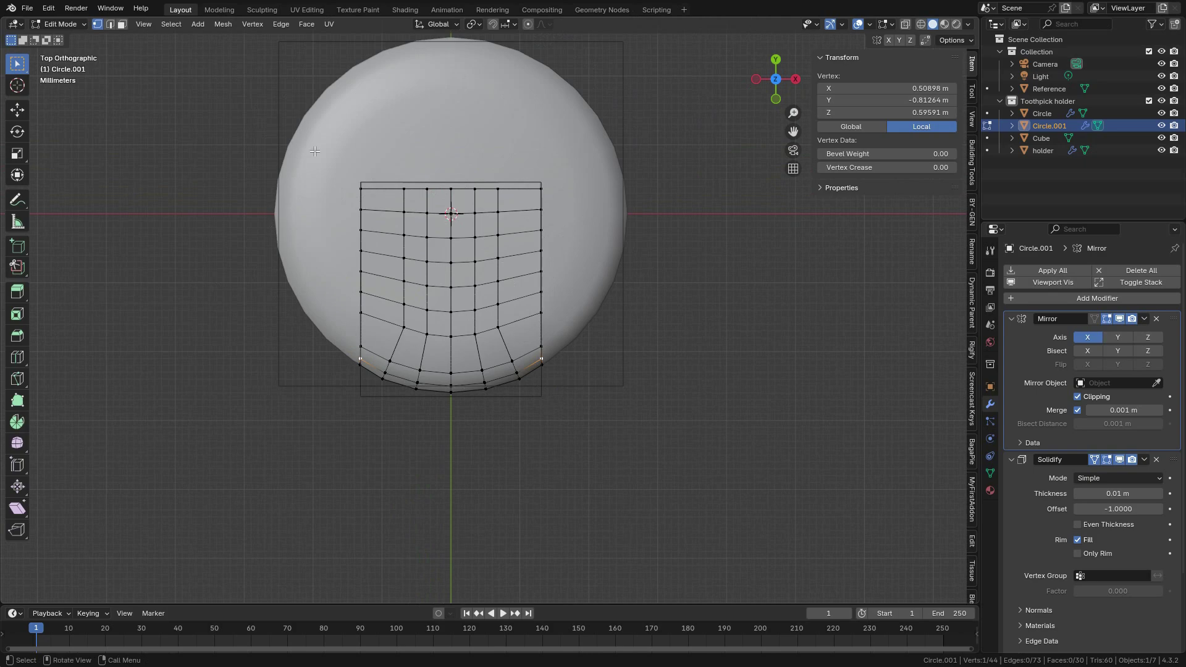
scroll(493, 340, up, 2)
middle_drag(530, 382, 518, 278)
shift+middle_drag(509, 303, 512, 210)
scroll(508, 273, up, 1)
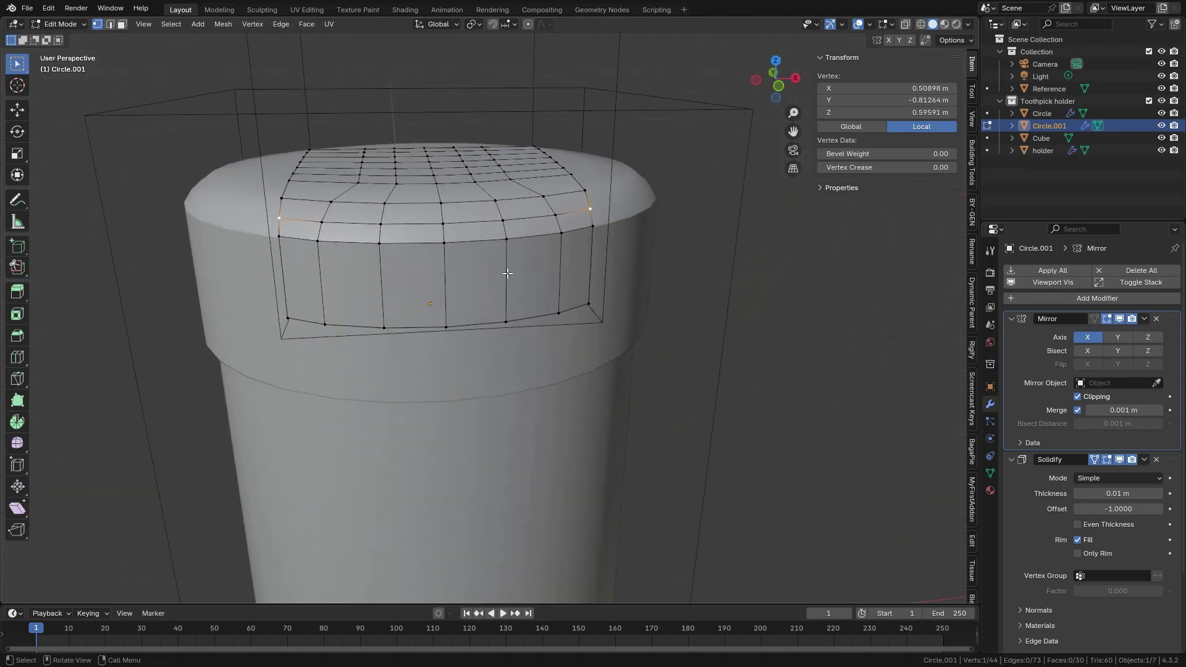
click(64, 23)
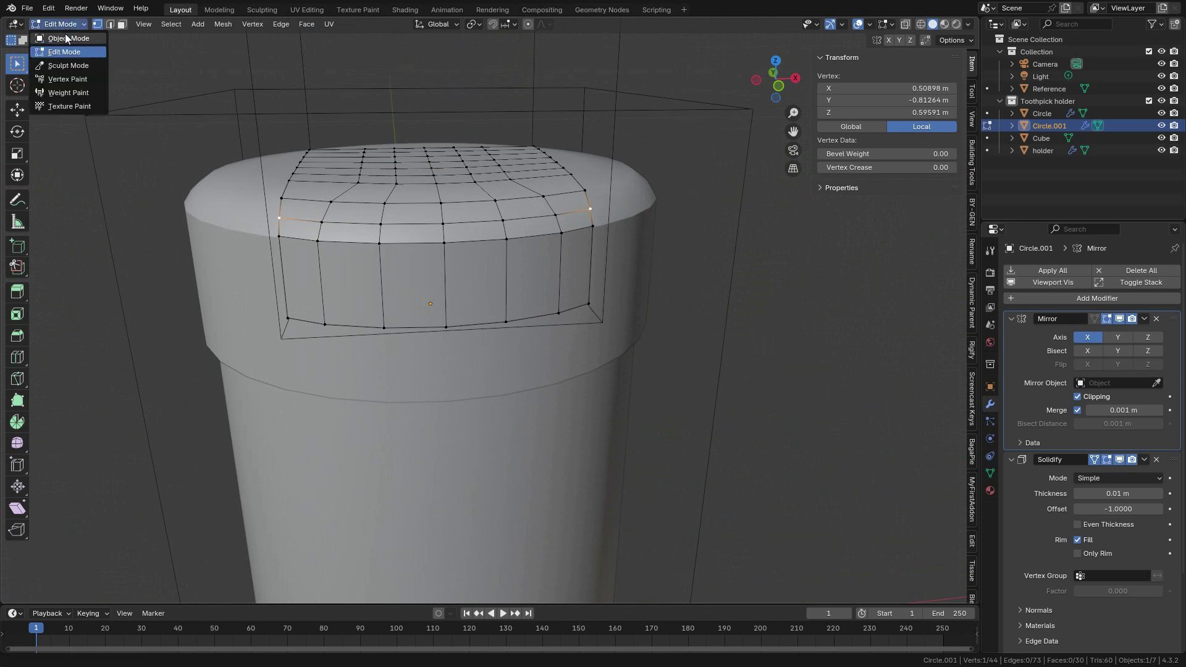
click(54, 36)
Step: Add a Bézier circle with a radius of 0.025 m at the world origin and view it from the front
middle_drag(540, 227, 539, 332)
scroll(576, 272, up, 2)
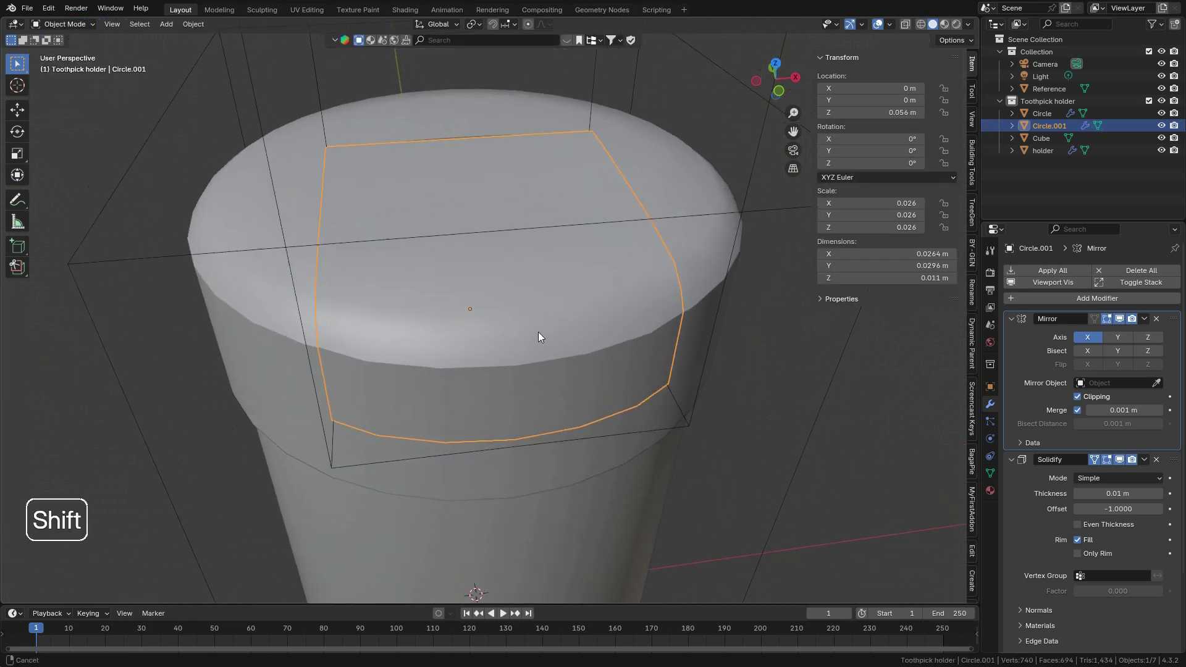
scroll(570, 325, up, 1)
key(shift+a)
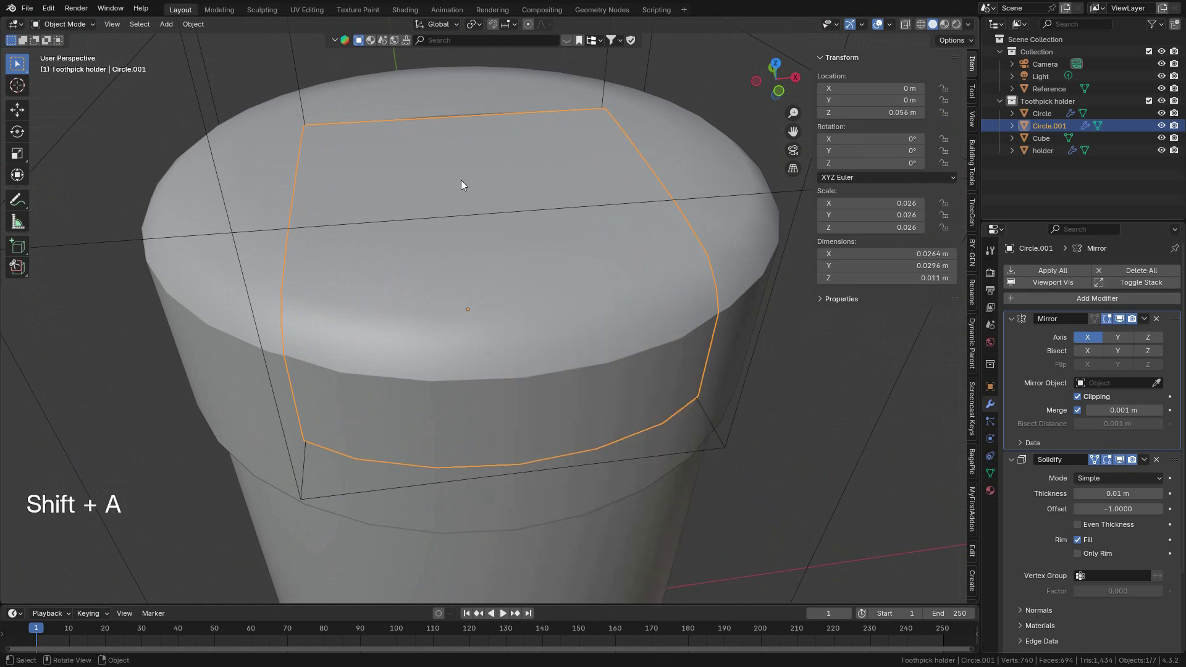
key(shift+a)
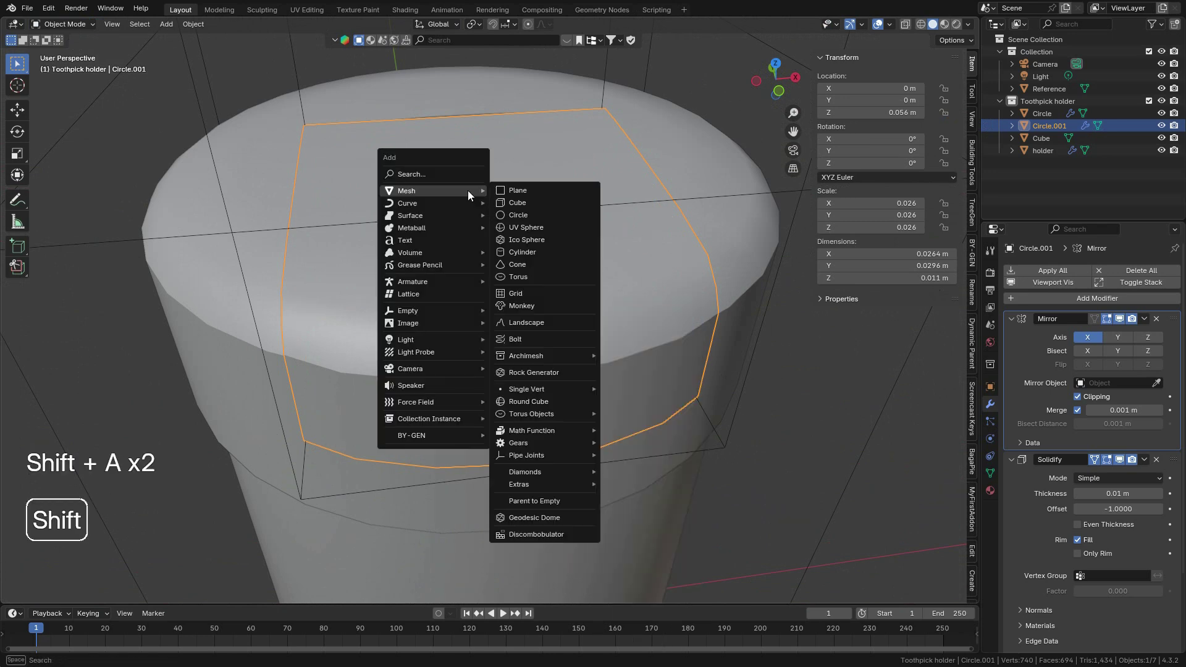
mouse_move(422, 202)
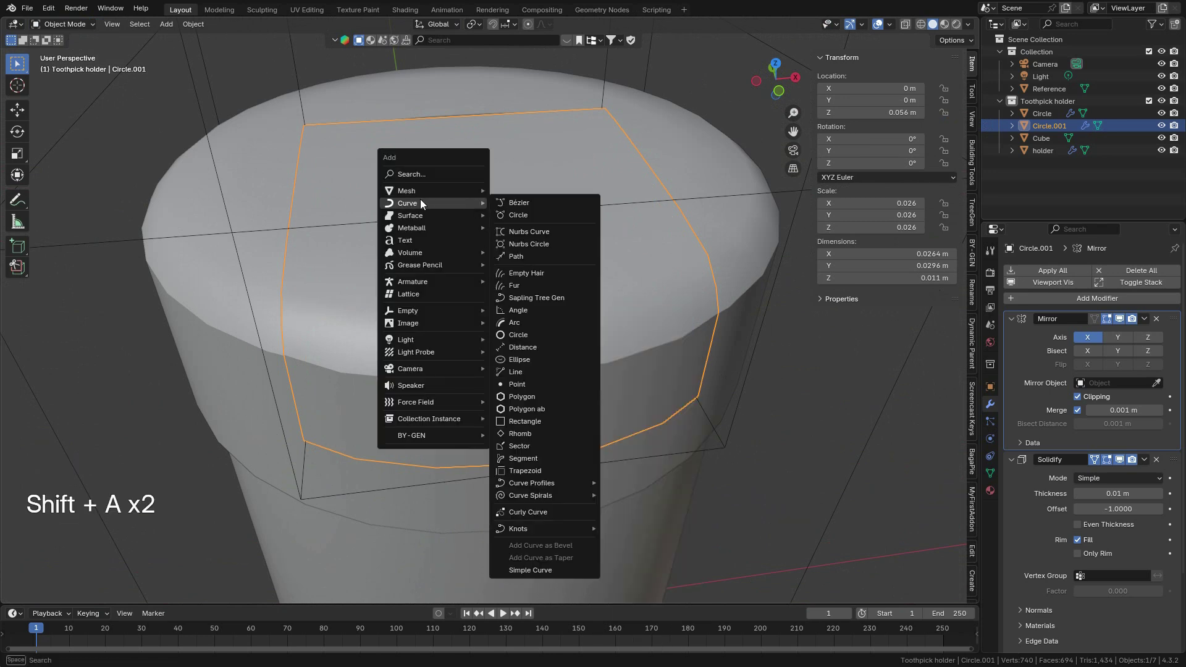
click(525, 214)
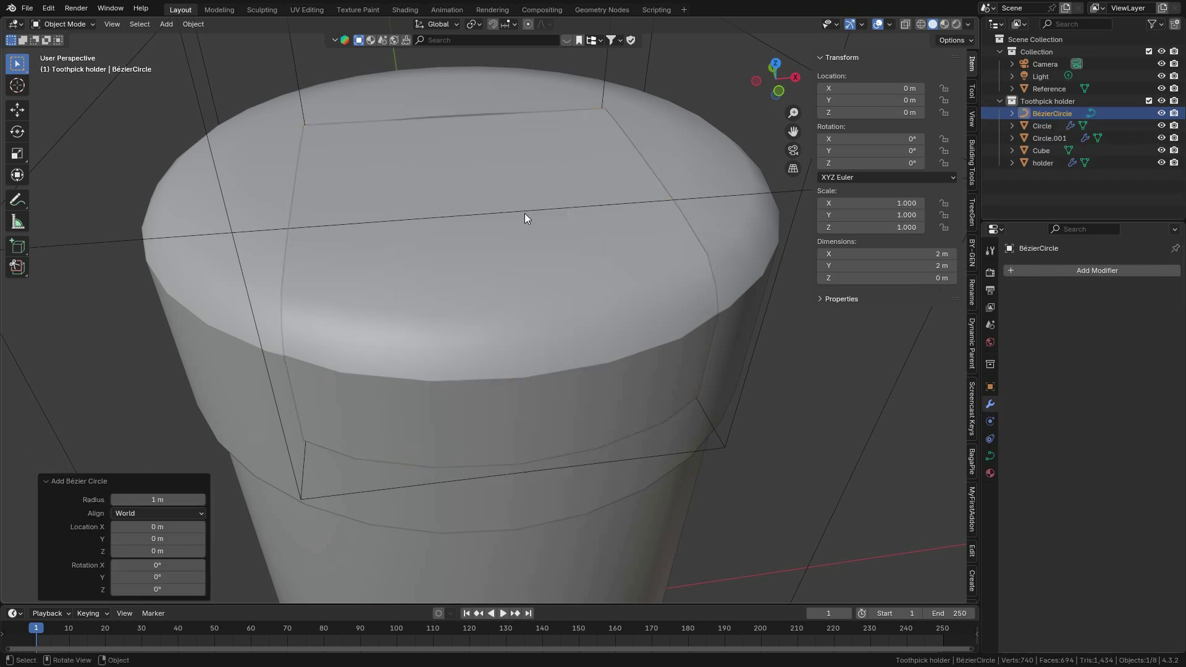
scroll(525, 213, down, 10)
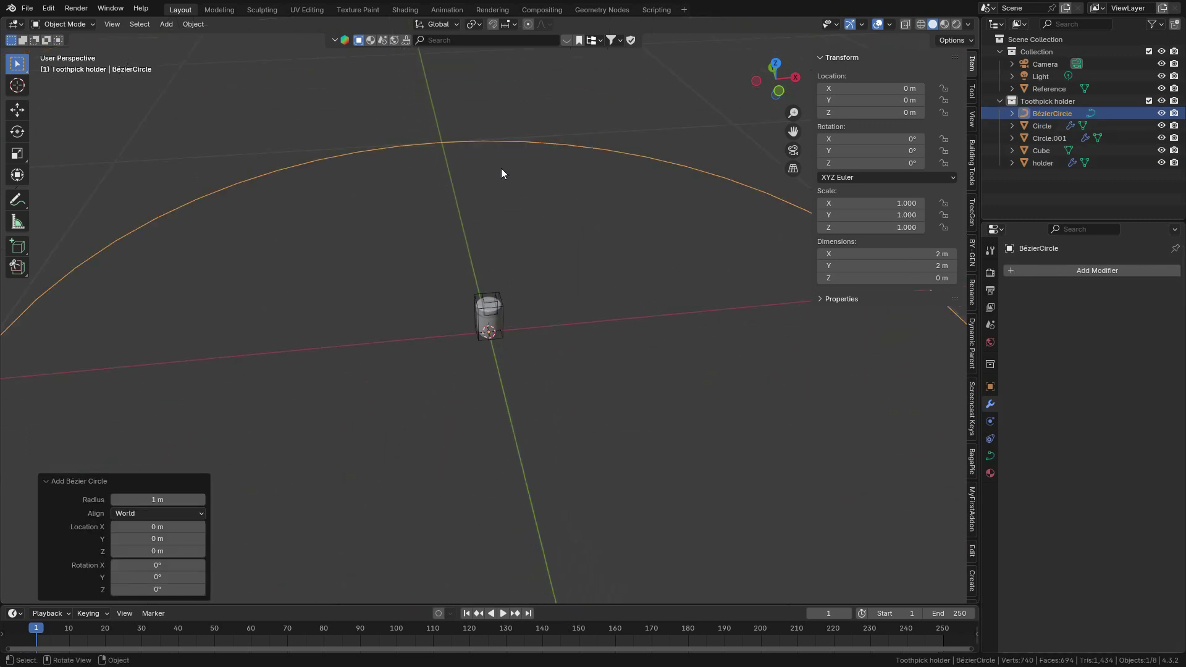
scroll(493, 259, up, 10)
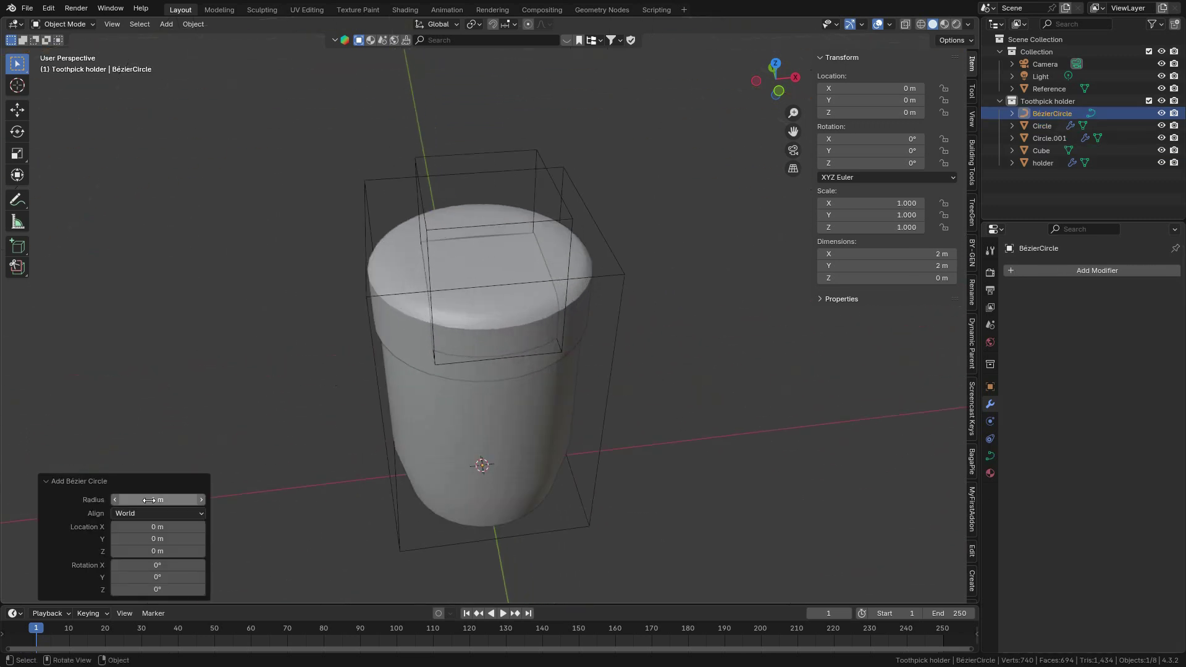
shift+drag(149, 499, 150, 500)
shift+drag(950, 491, 495, 478)
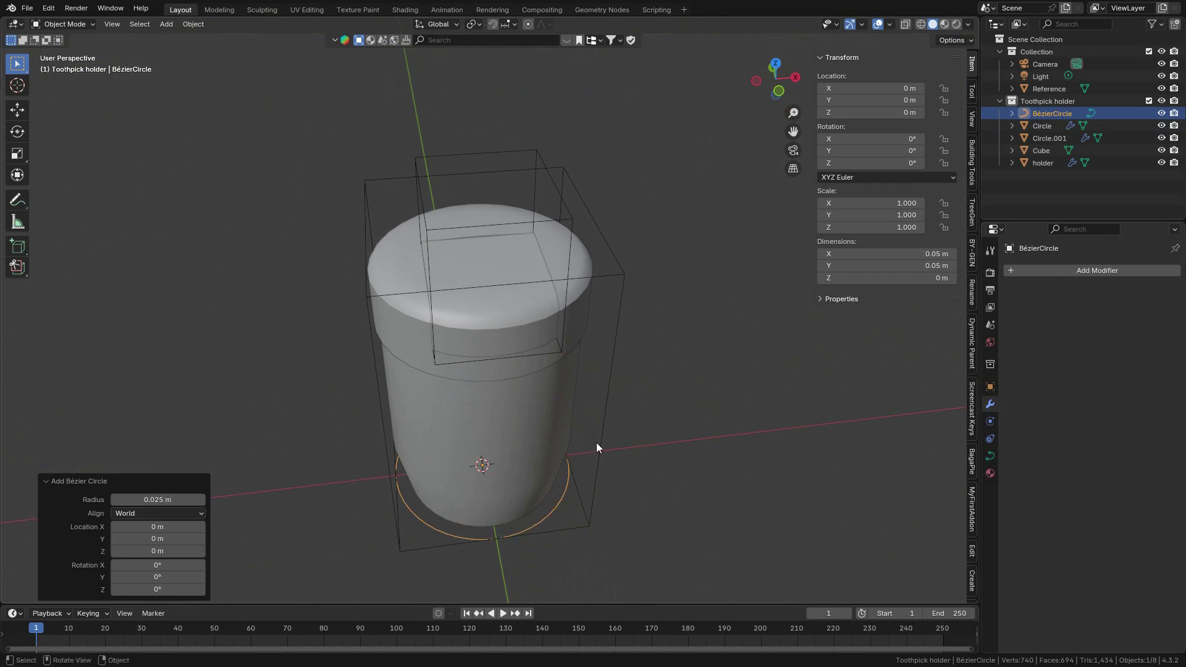
key(KP_1)
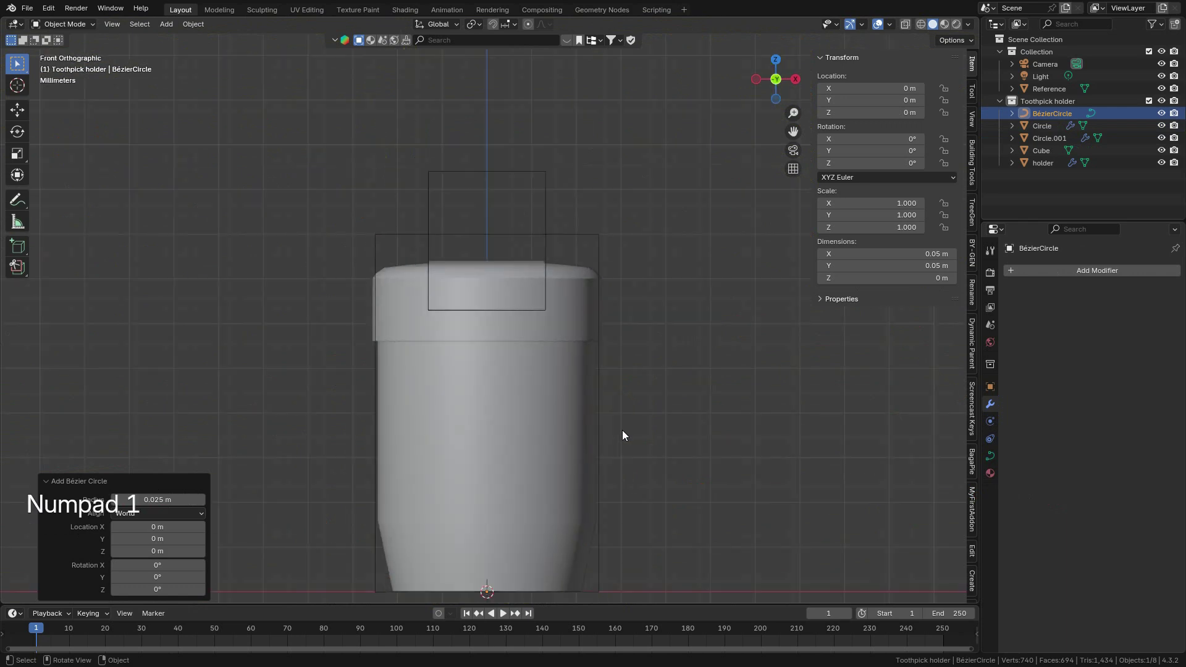
Step: Raise the Bézier circle along Z by about 0.0715 m to the lid's rounded upper edge
key(g)
key(z)
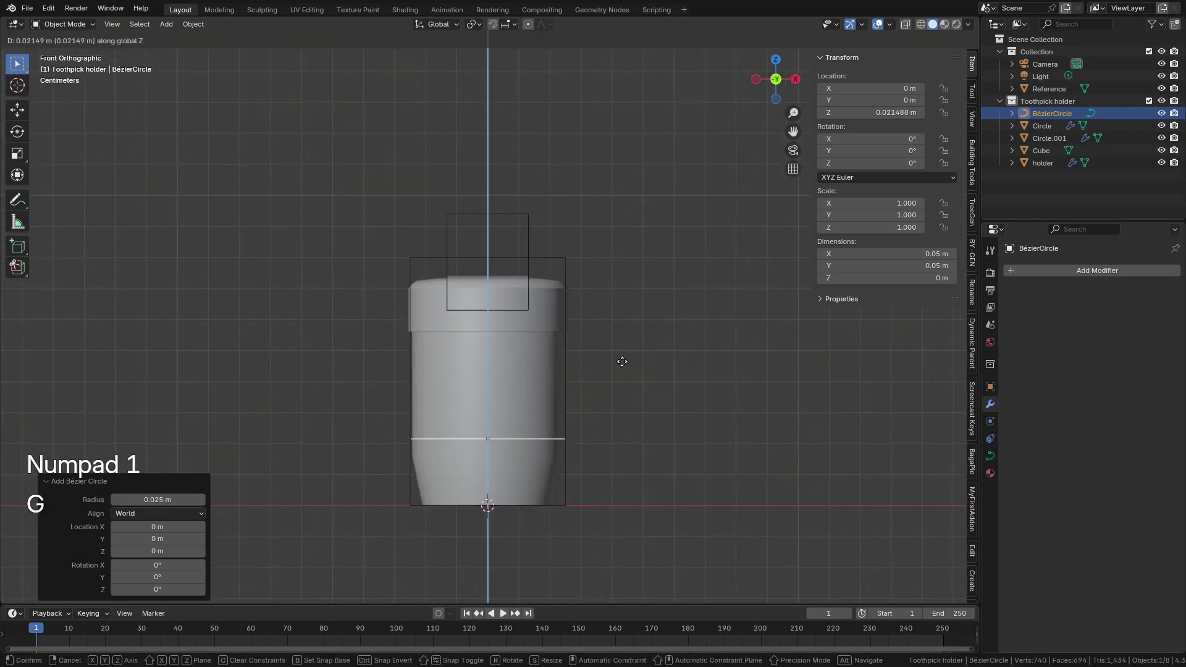
key(shift)
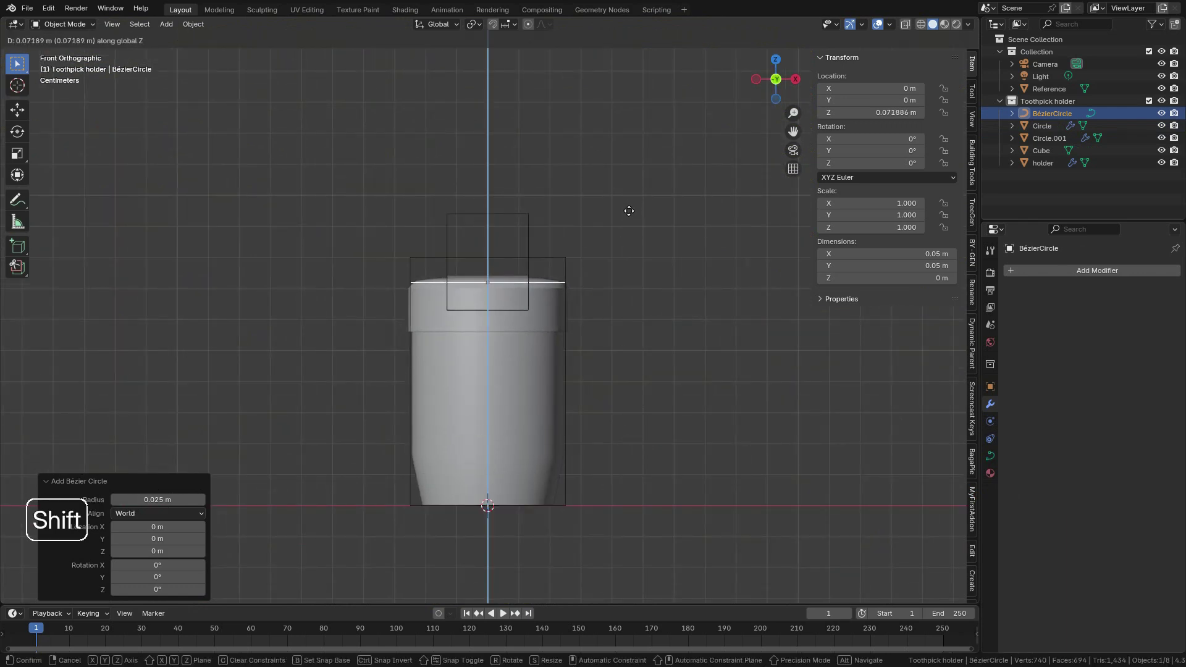
click(626, 222)
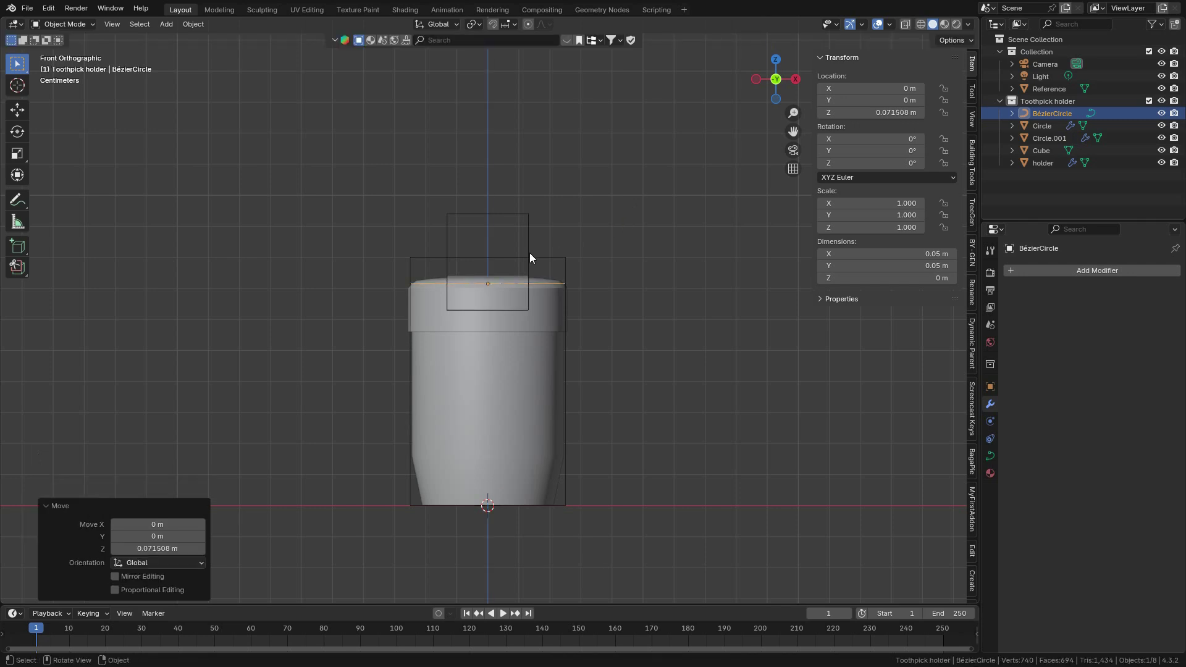
Step: Give the Bézier circle a round bevel with a depth of 0.001 m in its curve geometry settings
middle_drag(528, 253, 550, 298)
scroll(542, 328, up, 4)
scroll(550, 294, up, 2)
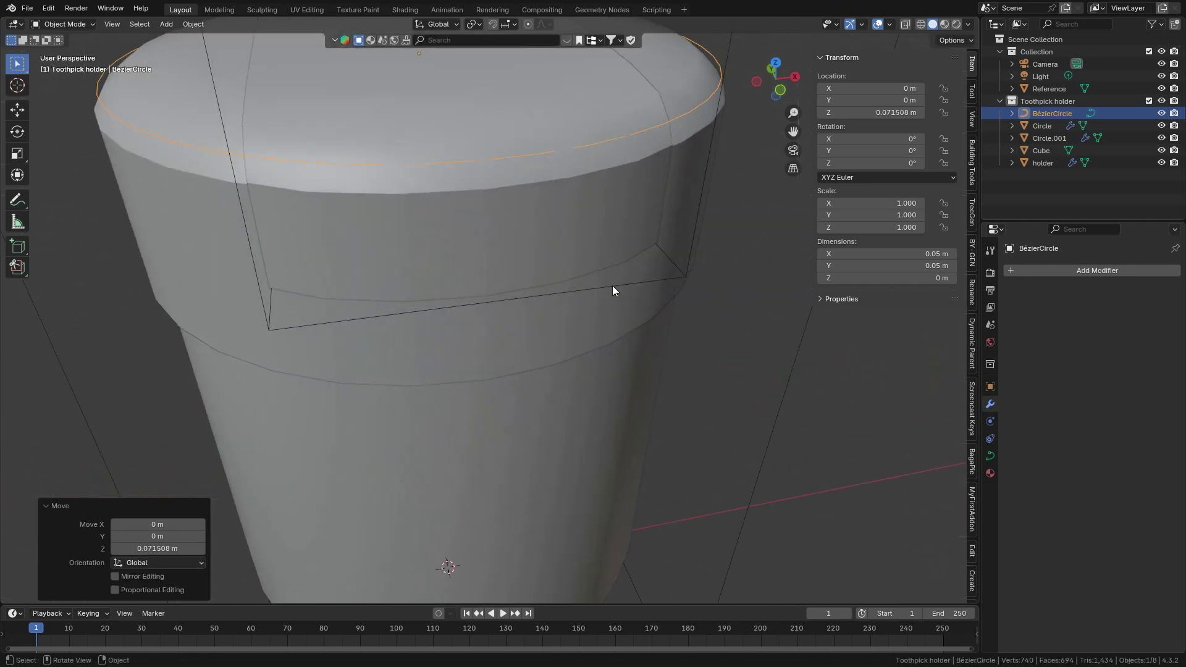
shift+middle_drag(588, 220, 625, 402)
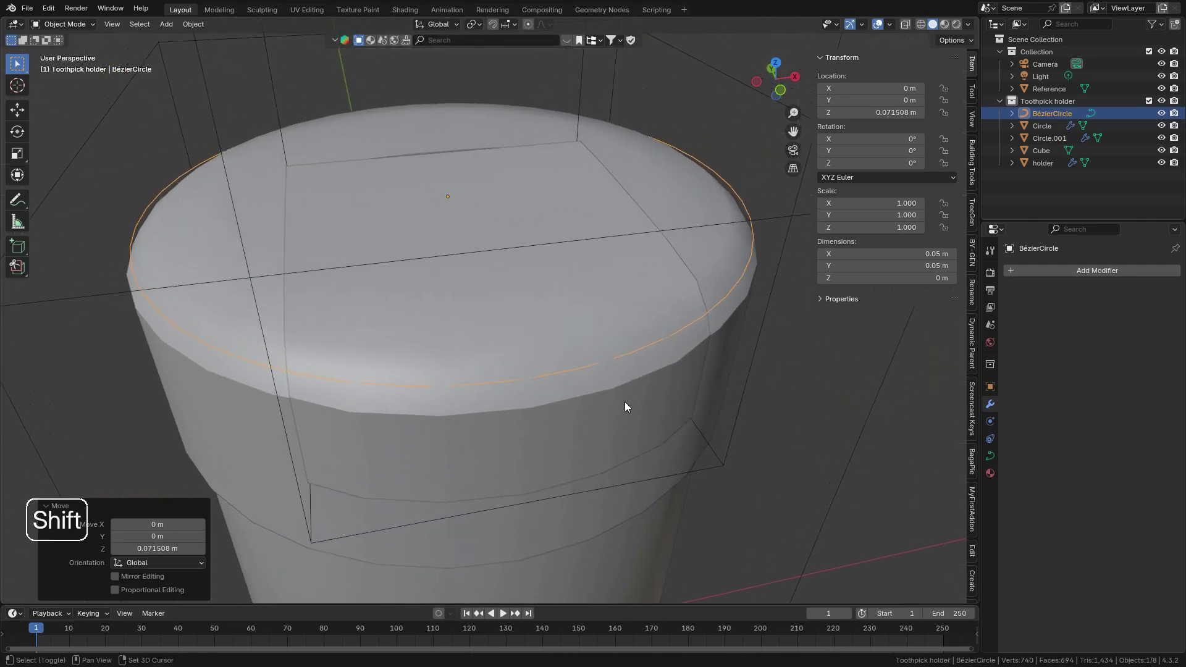
click(990, 457)
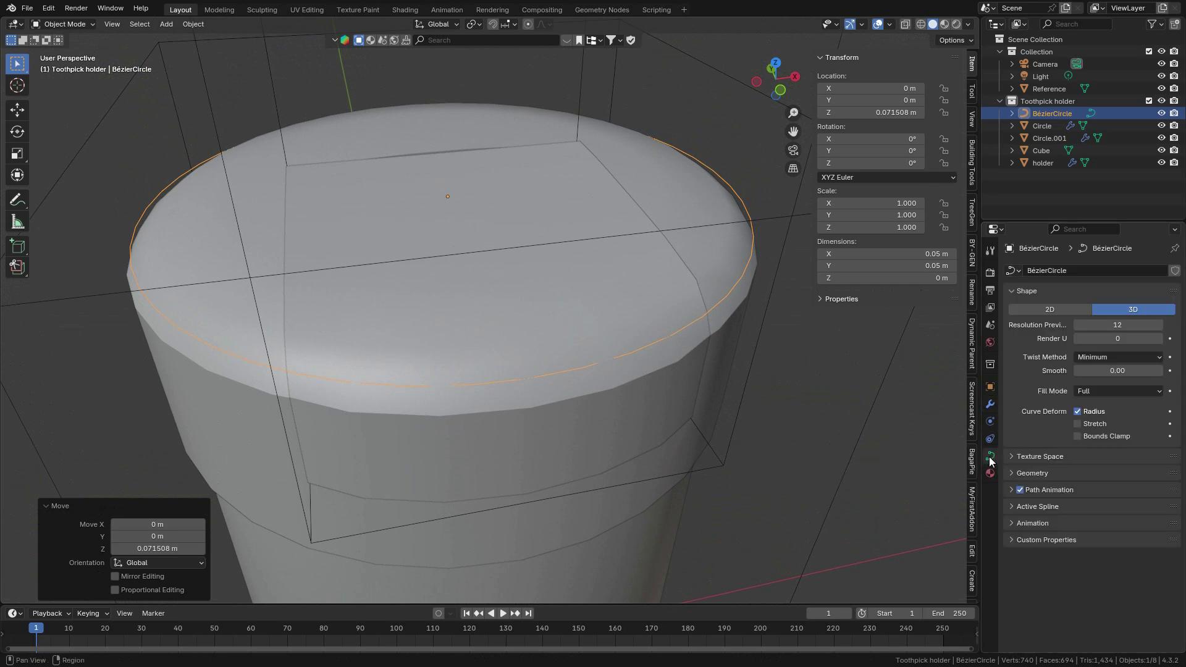
click(1024, 473)
scroll(1044, 494, down, 3)
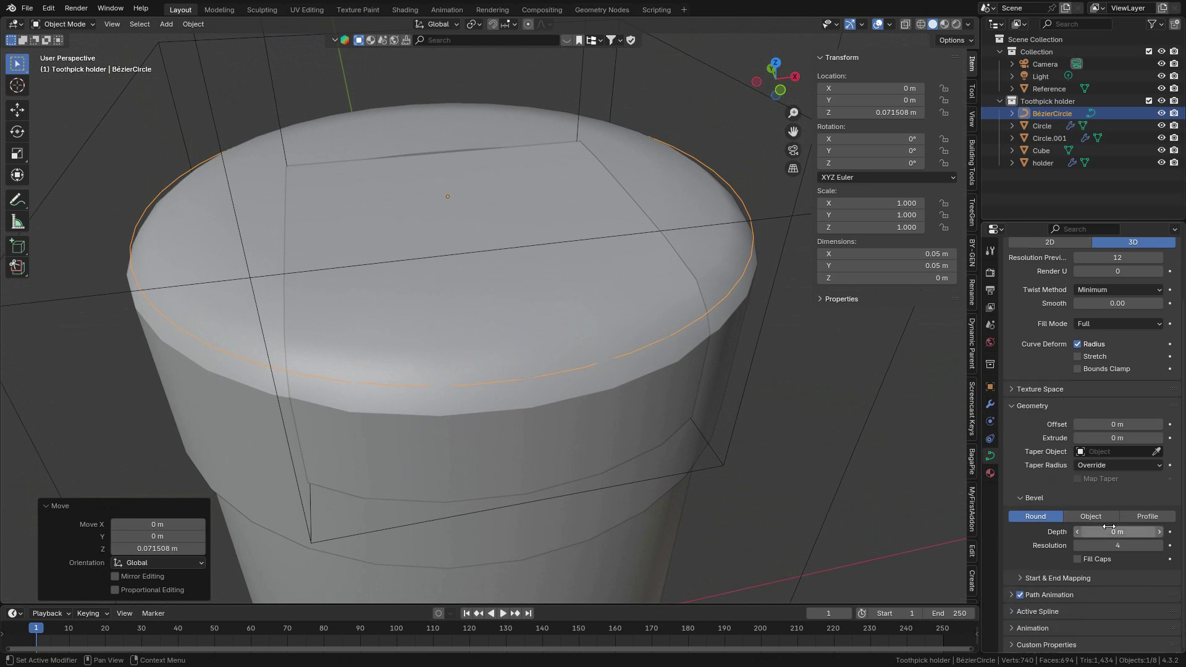
click(1118, 532)
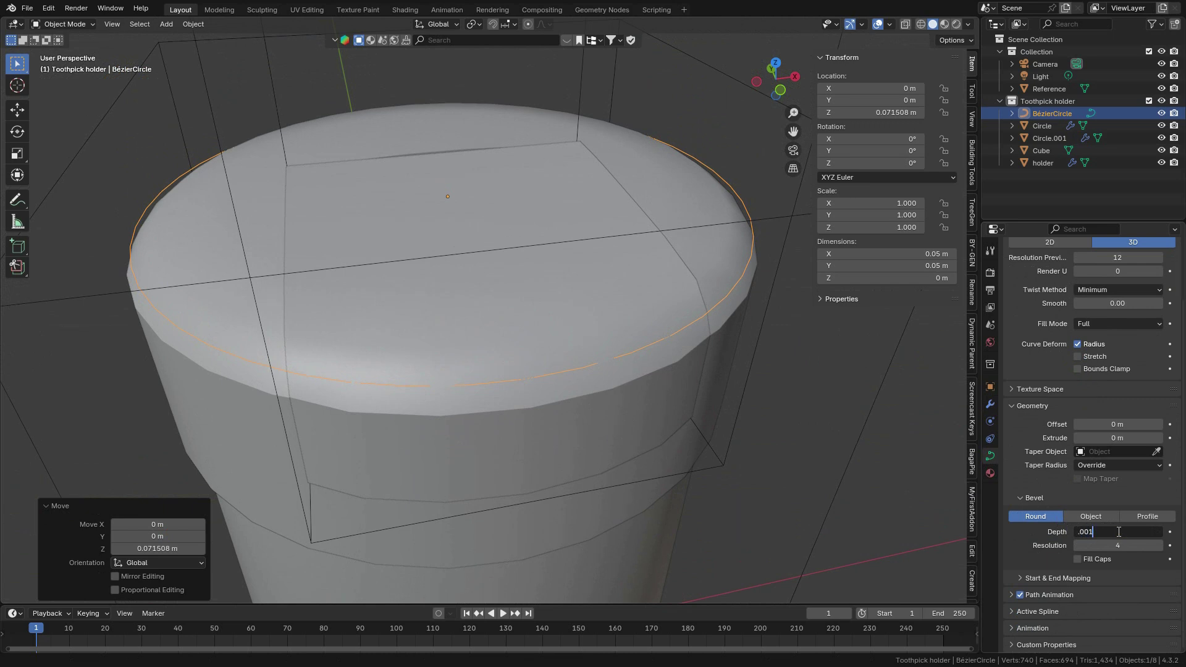
key(Return)
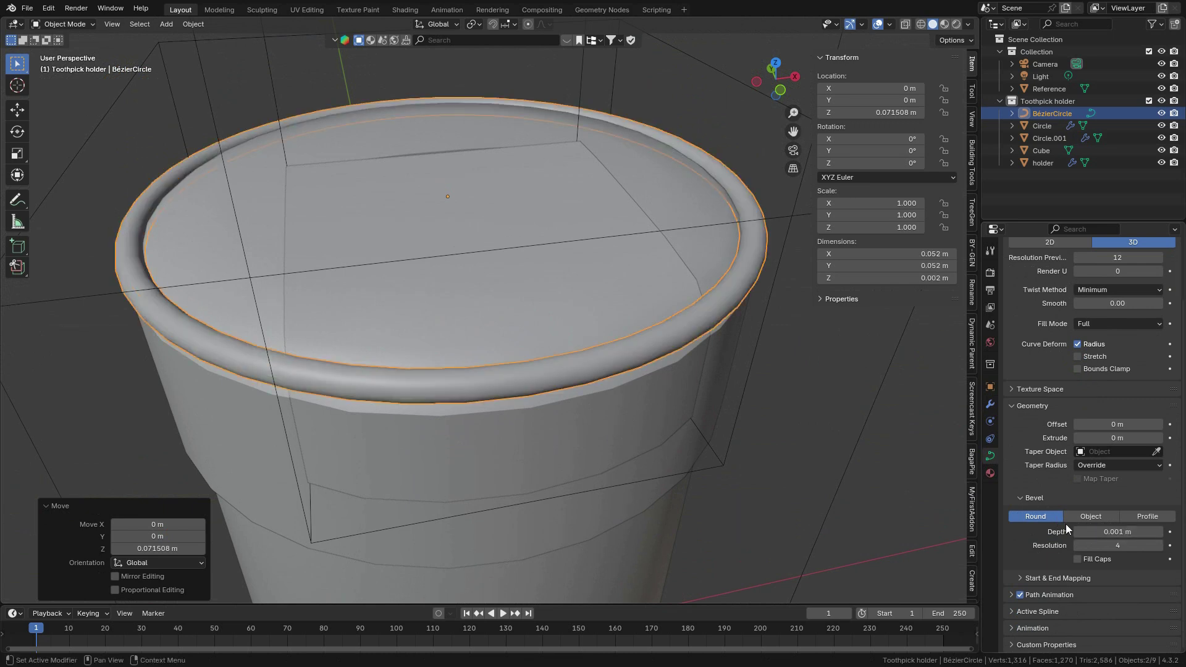
Step: Try a bevel depth of 0.0001 m on the ring curve, and change it to 0.0003 m
click(1128, 532)
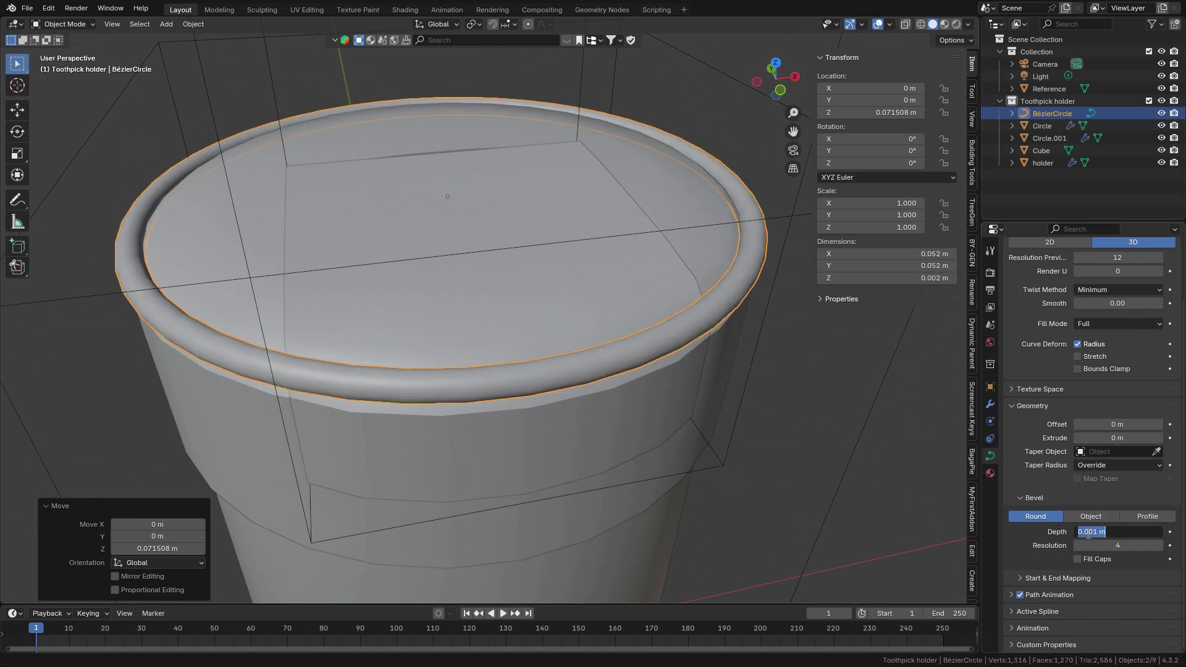
key(Return)
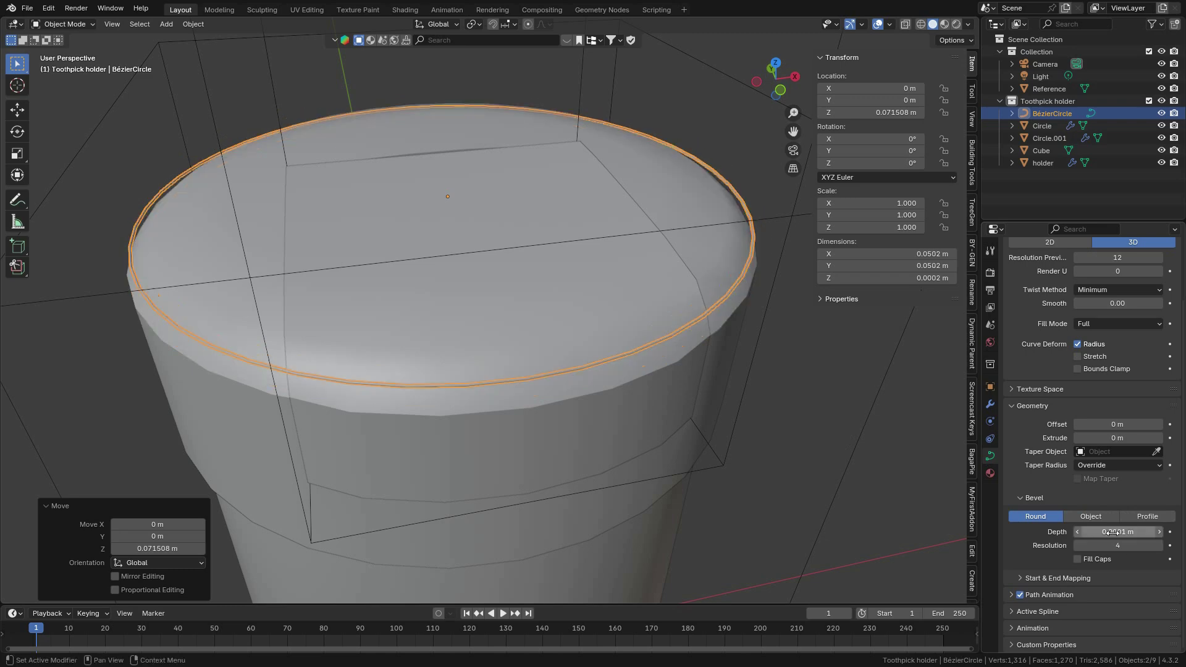
middle_drag(645, 375, 573, 314)
scroll(655, 331, up, 2)
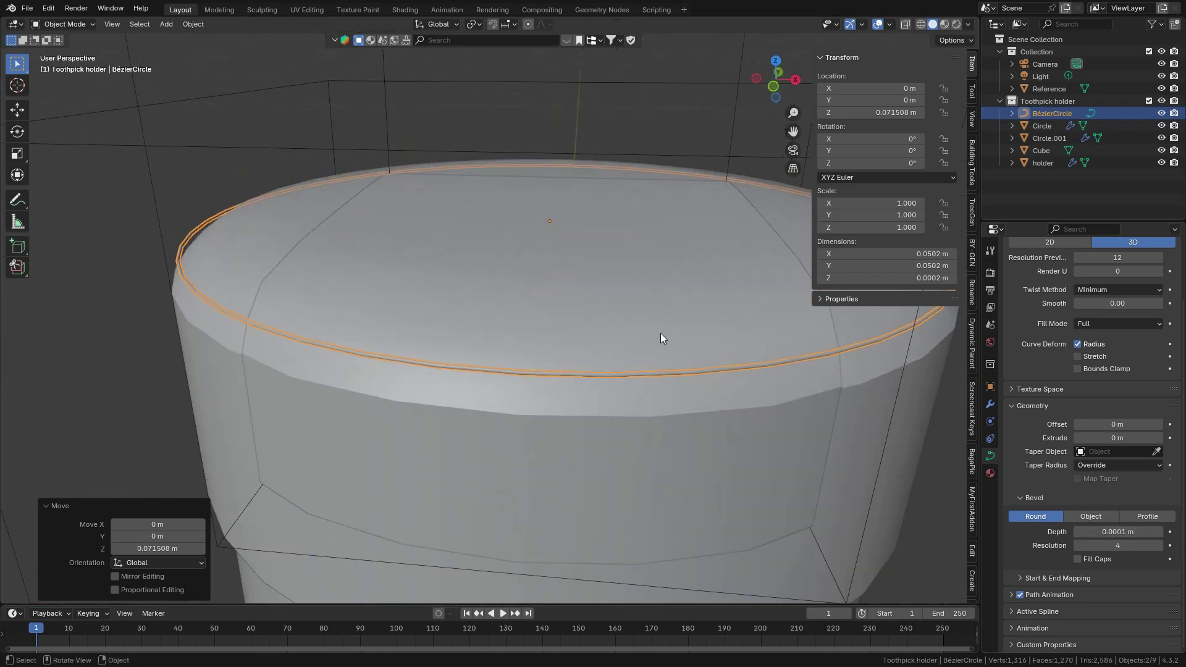
shift+middle_drag(635, 343, 513, 318)
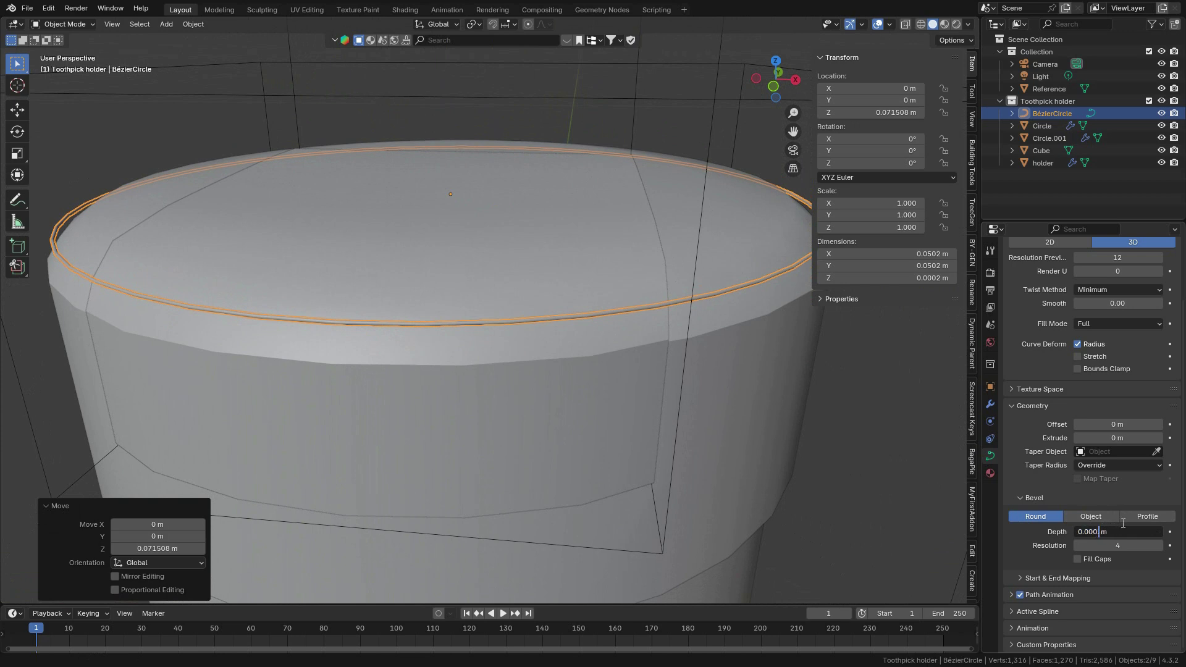
key(Return)
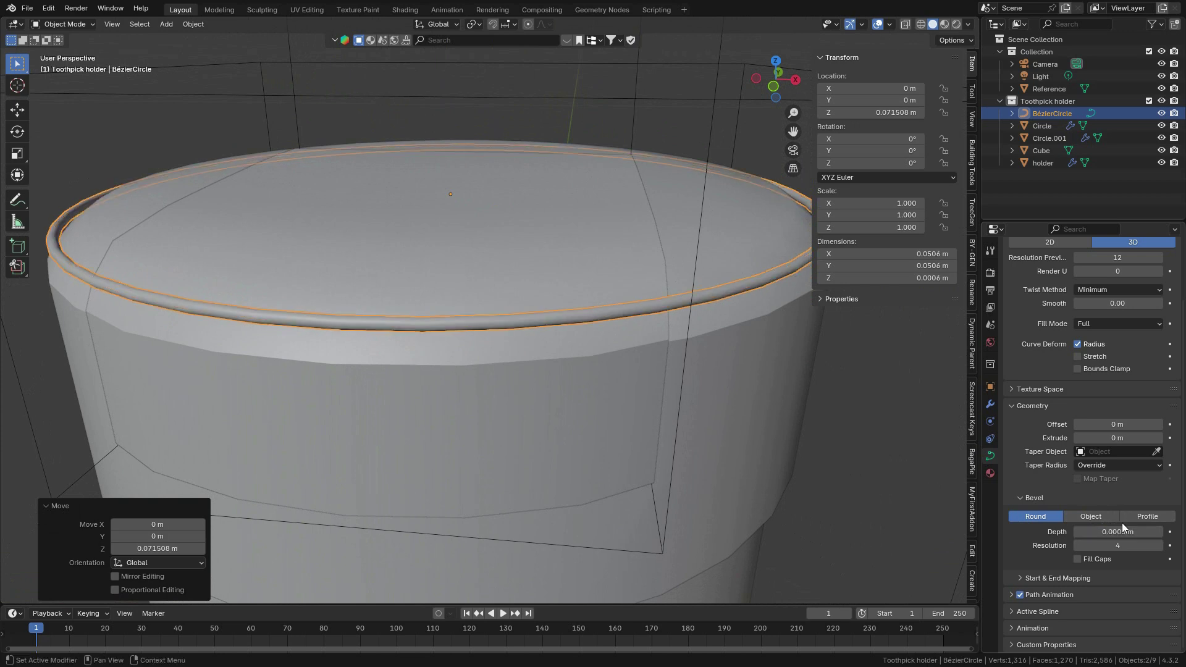
Step: Scale the ring curve down to about 0.982 so it sits against the lid's rounded upper edge
middle_drag(430, 257, 439, 320)
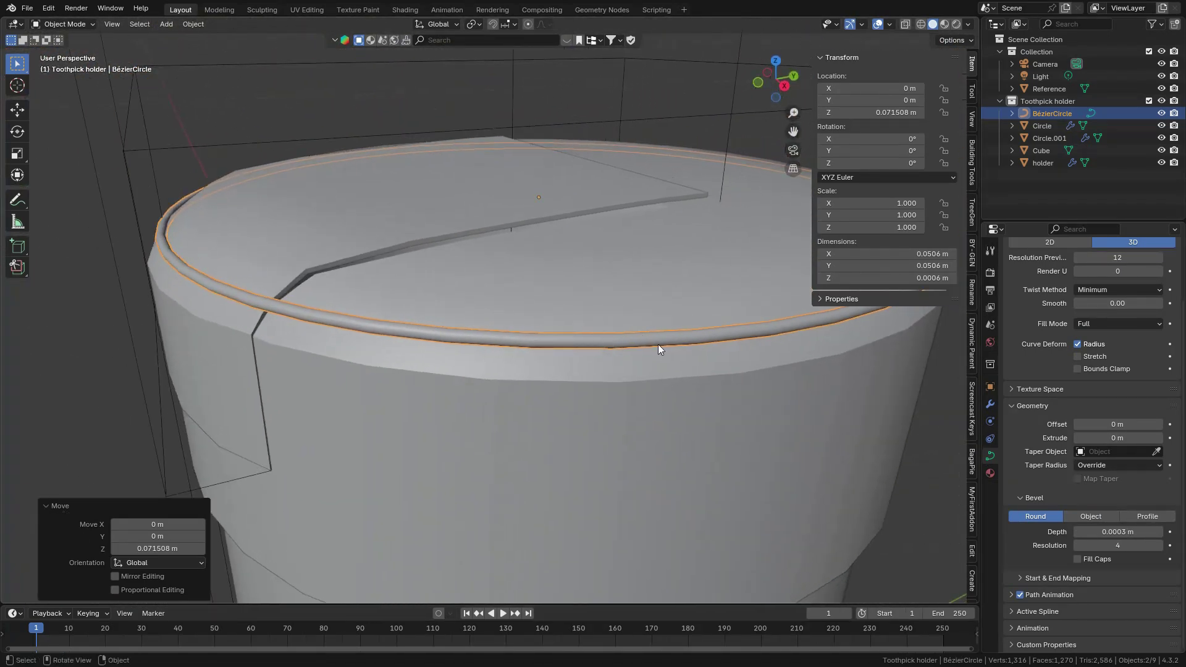
key(s)
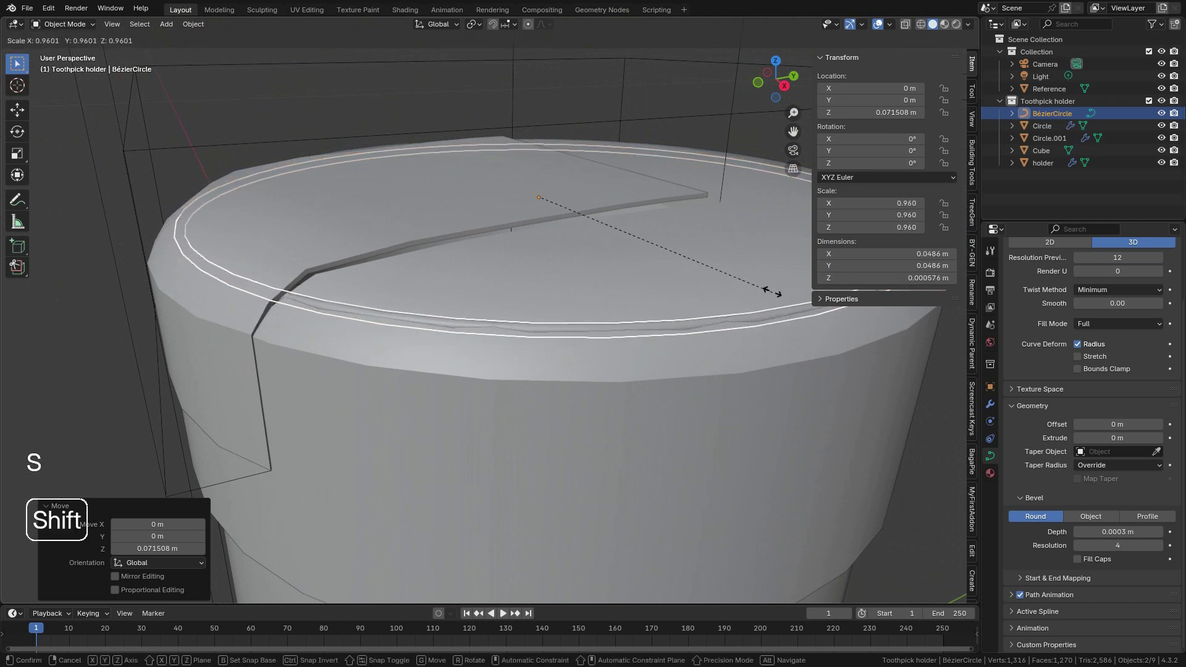
click(840, 356)
scroll(691, 326, down, 6)
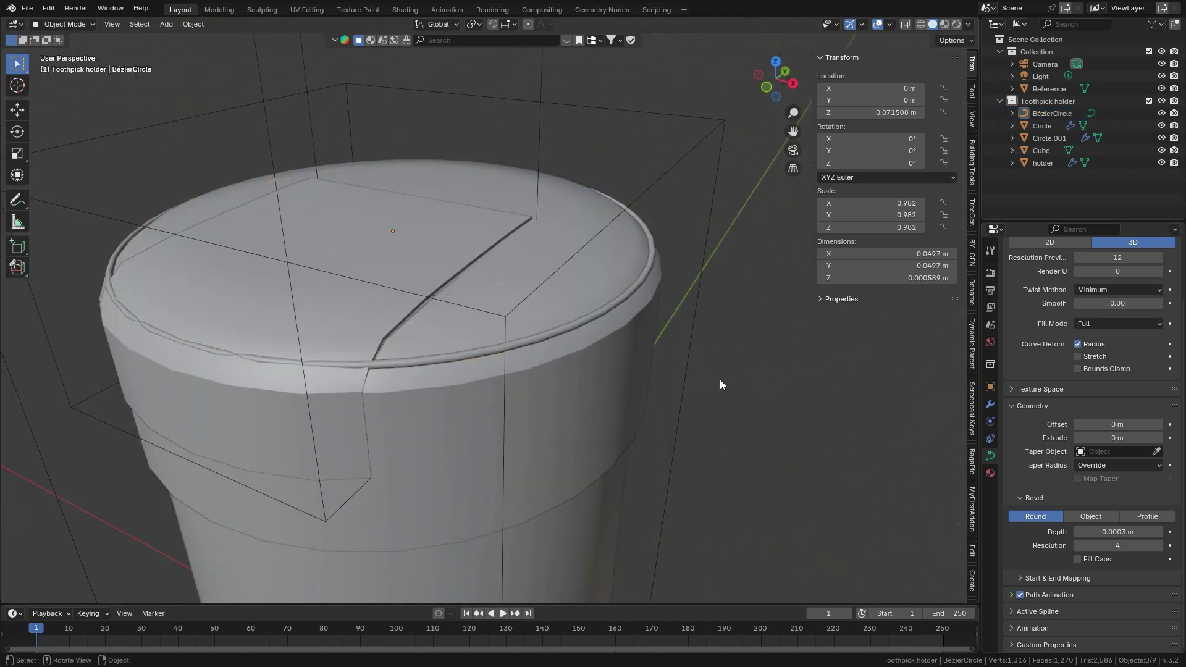
Step: Select the ring curve again and thin its bevel depth to 0.0002 m
click(569, 367)
middle_drag(569, 366, 676, 365)
scroll(676, 365, up, 4)
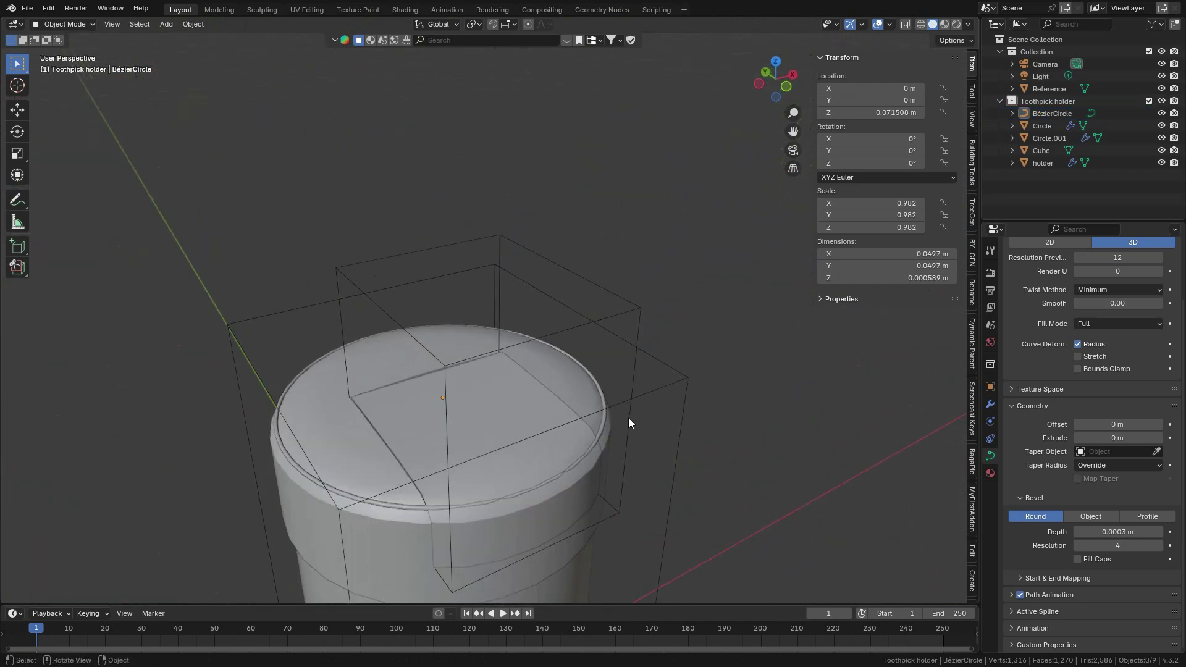
shift+middle_drag(628, 417, 615, 303)
scroll(615, 302, up, 3)
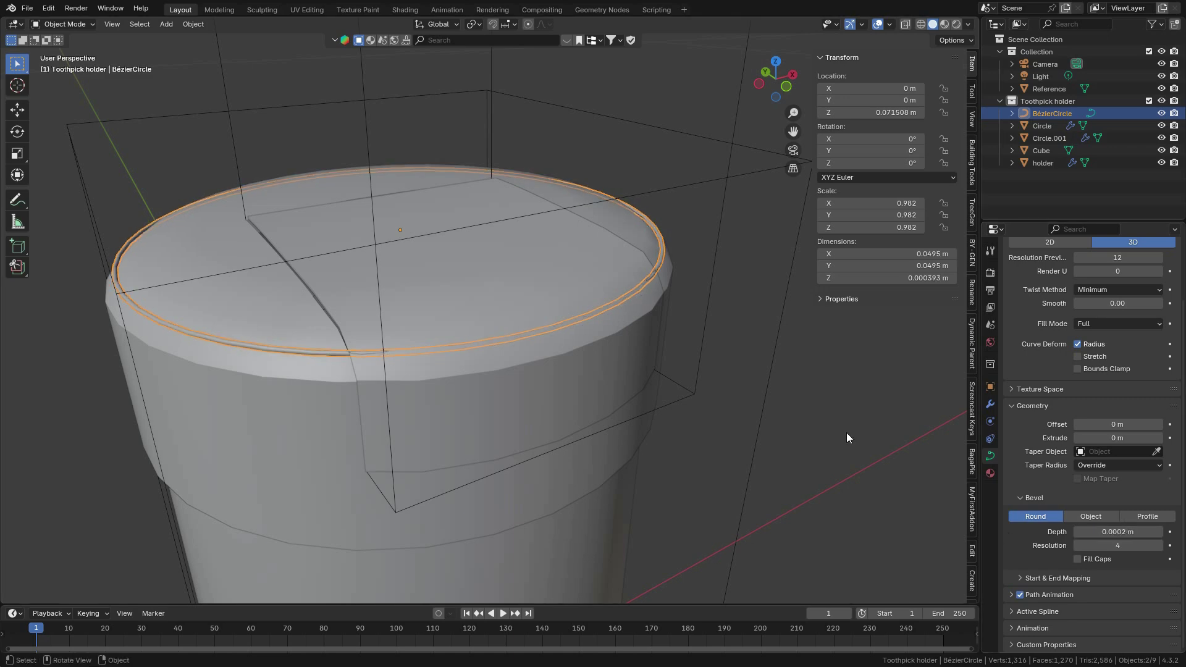
Step: In Edit Mode on the lid's flap, move the front edge loop on its upper bend about 0.0004 m along Y and lower it about 0.00007 m
middle_drag(846, 437, 648, 356)
scroll(539, 339, up, 4)
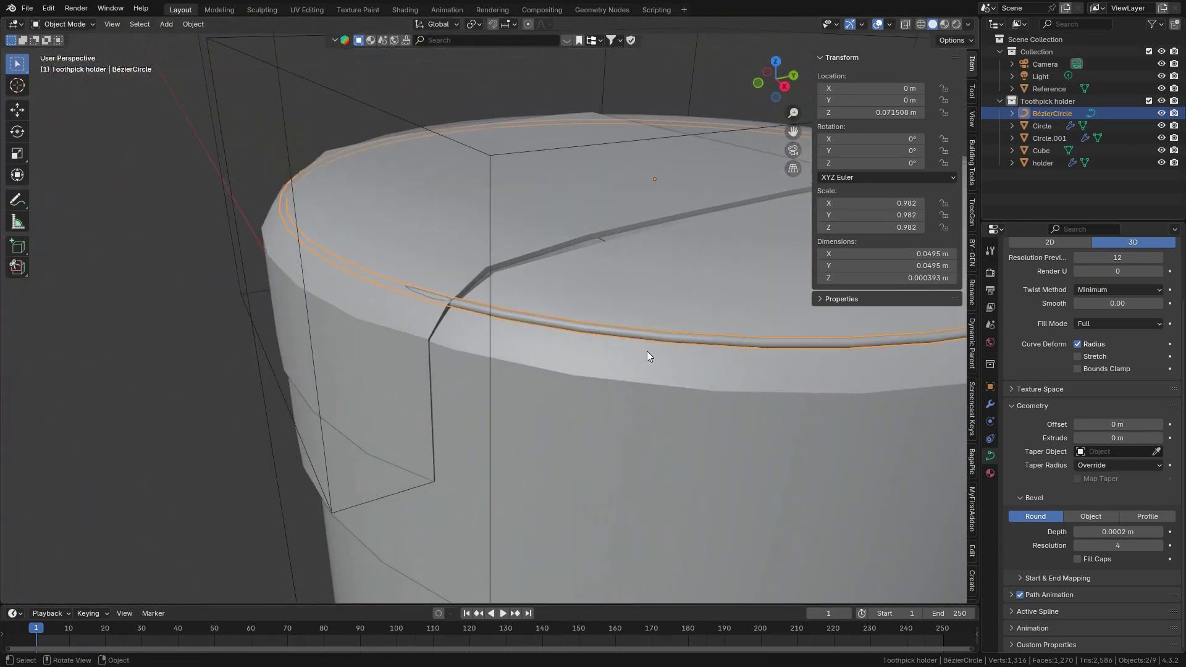
middle_drag(713, 338, 621, 391)
middle_drag(621, 390, 435, 262)
click(435, 262)
key(Tab)
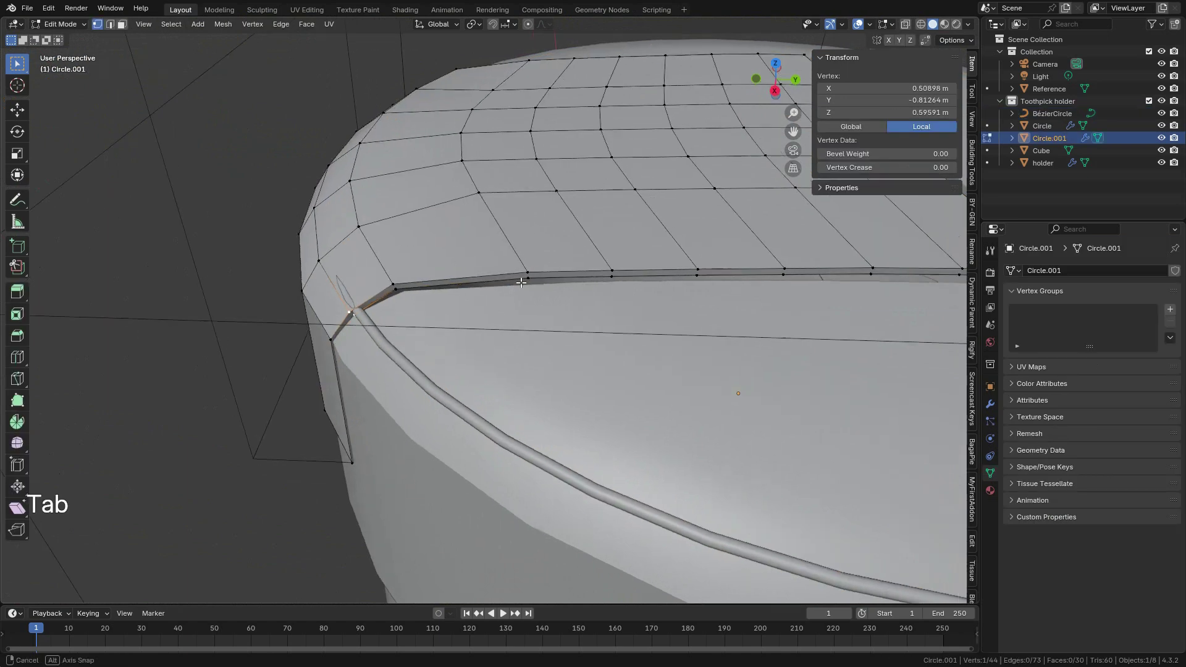
middle_drag(703, 268, 475, 212)
alt+click(502, 189)
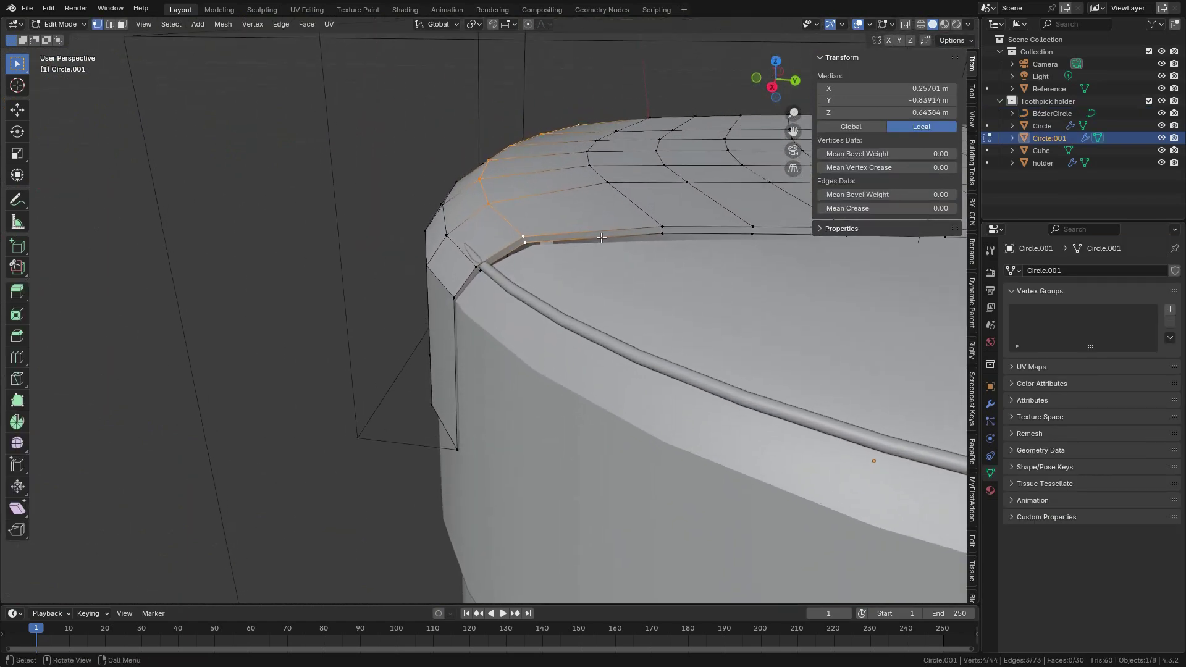
key(g)
key(y)
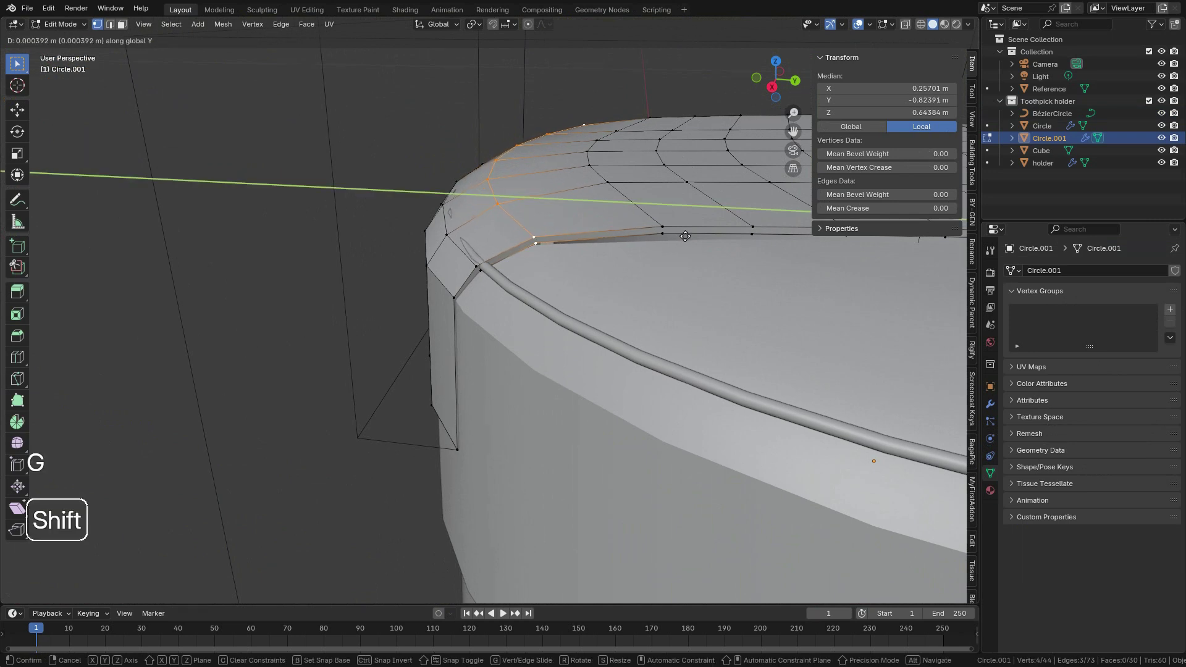
click(691, 236)
key(g)
click(604, 257)
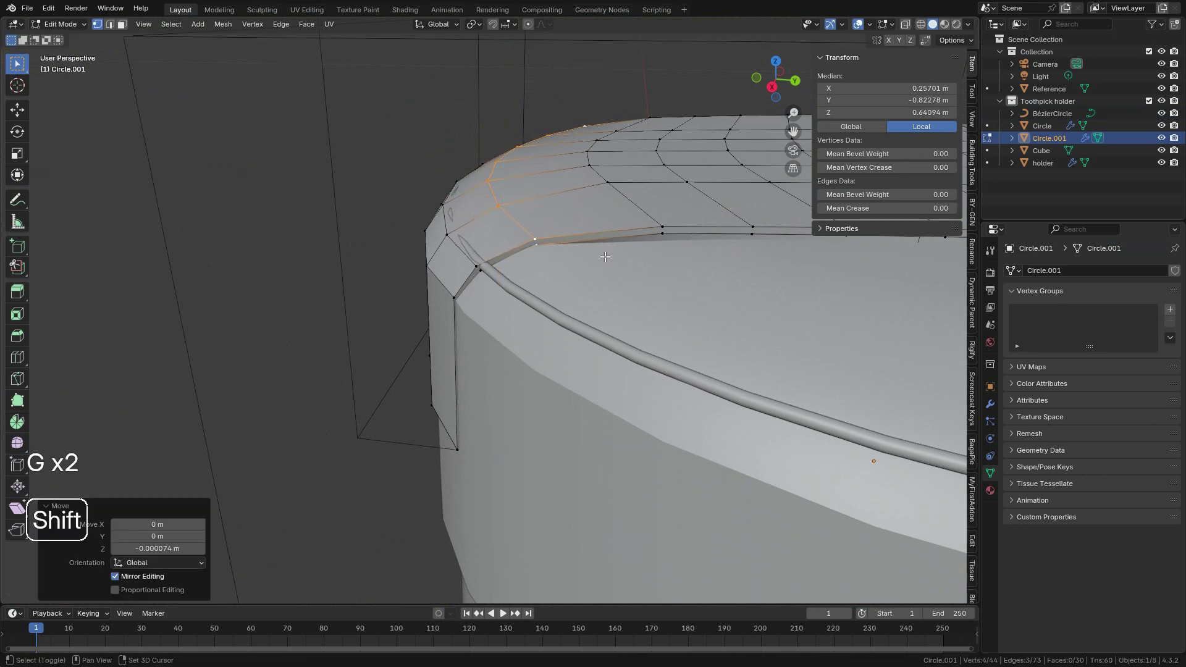
Step: Shift the flap's adjacent edge loop, where the ring crosses it, along Y and return to Object Mode
alt+click(467, 254)
key(g)
key(y)
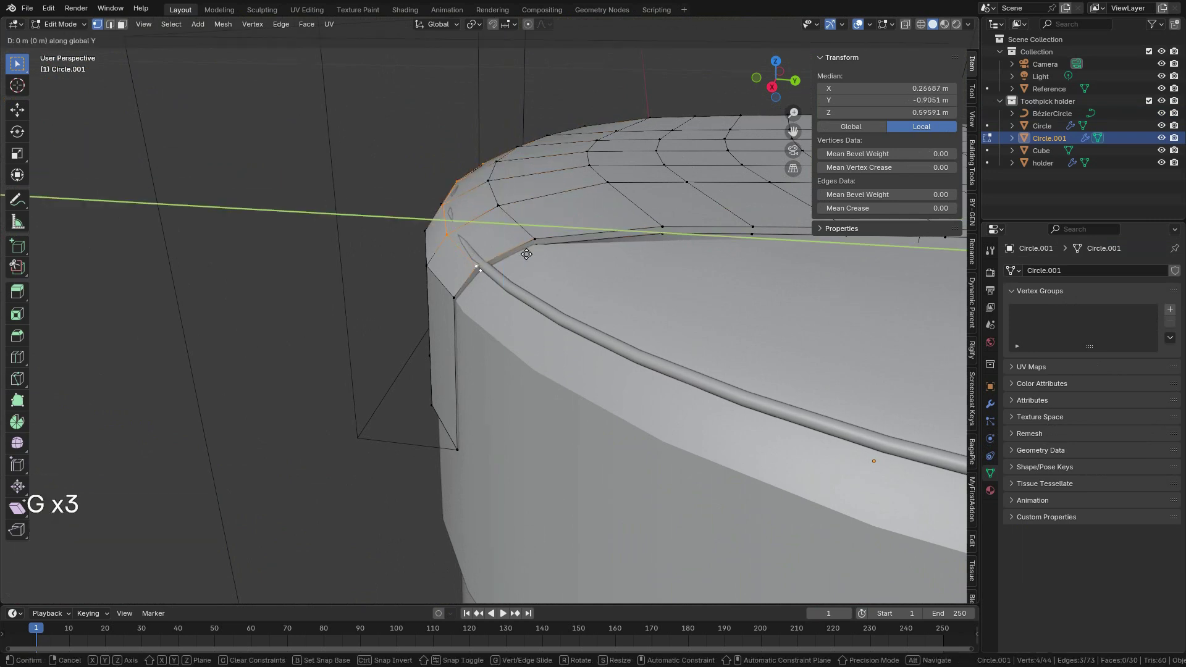
click(598, 255)
key(Tab)
Step: Select the ring curve around the lid and set its preview resolution to 32
click(397, 276)
scroll(513, 288, down, 3)
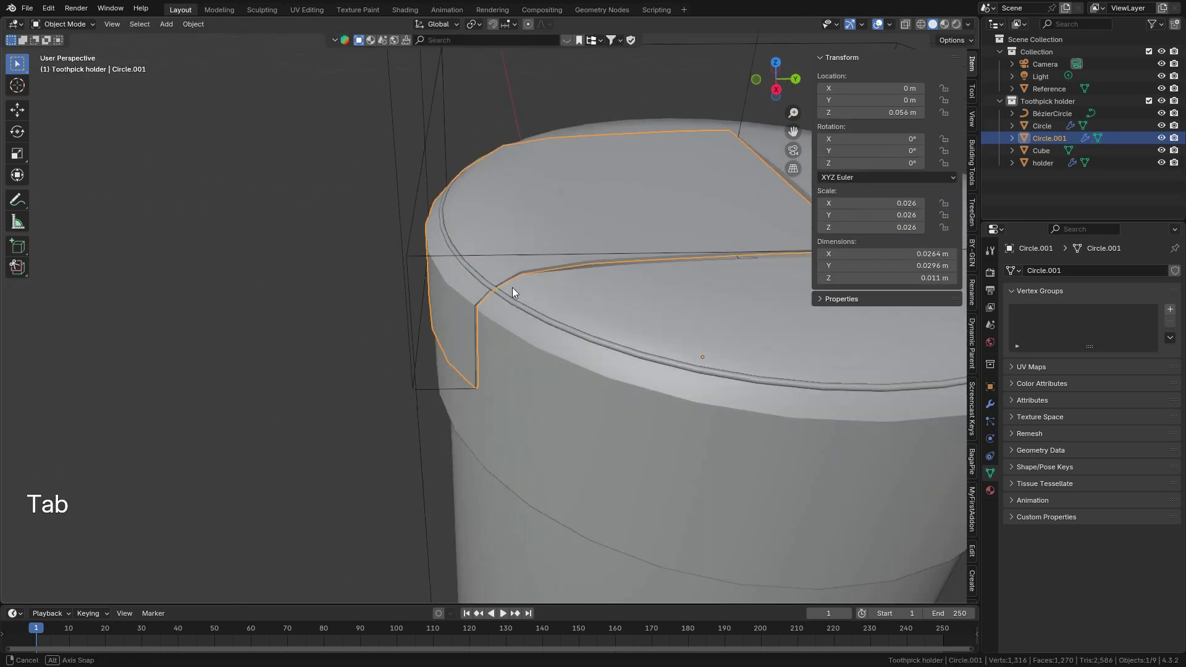
middle_drag(513, 289, 556, 353)
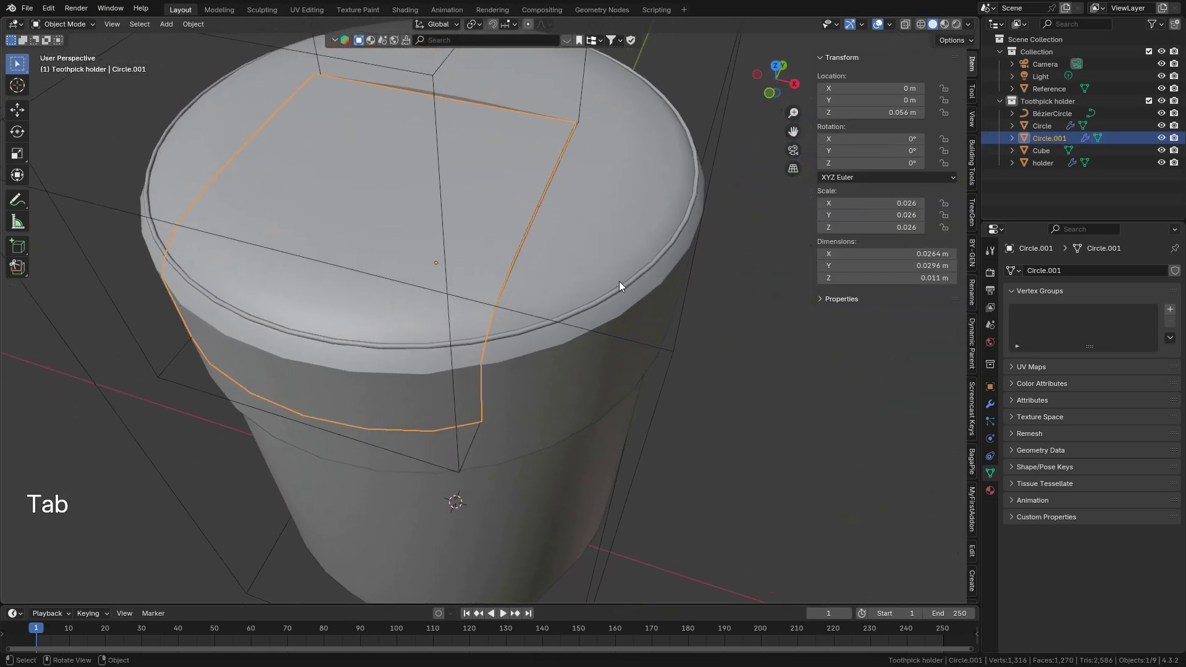
click(619, 282)
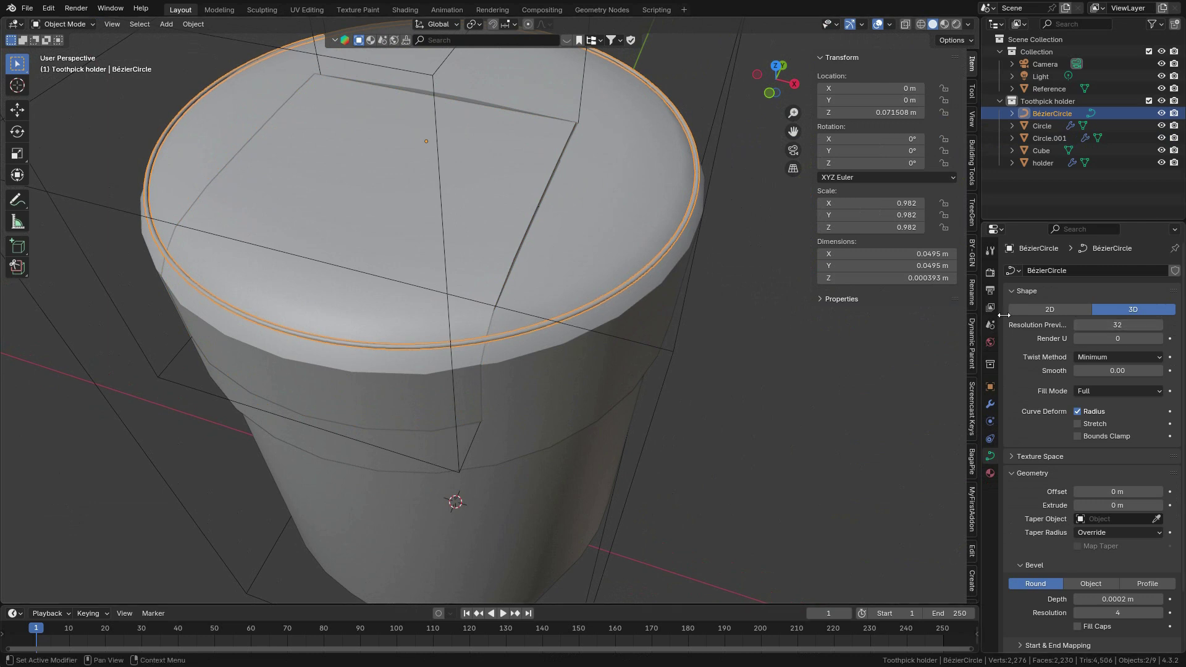
Step: Duplicate the ring curve in place and scale the copy by about 0.907 to form a smaller inner ring
middle_drag(495, 309, 708, 288)
middle_drag(690, 340, 612, 334)
scroll(702, 332, up, 1)
key(shift+d)
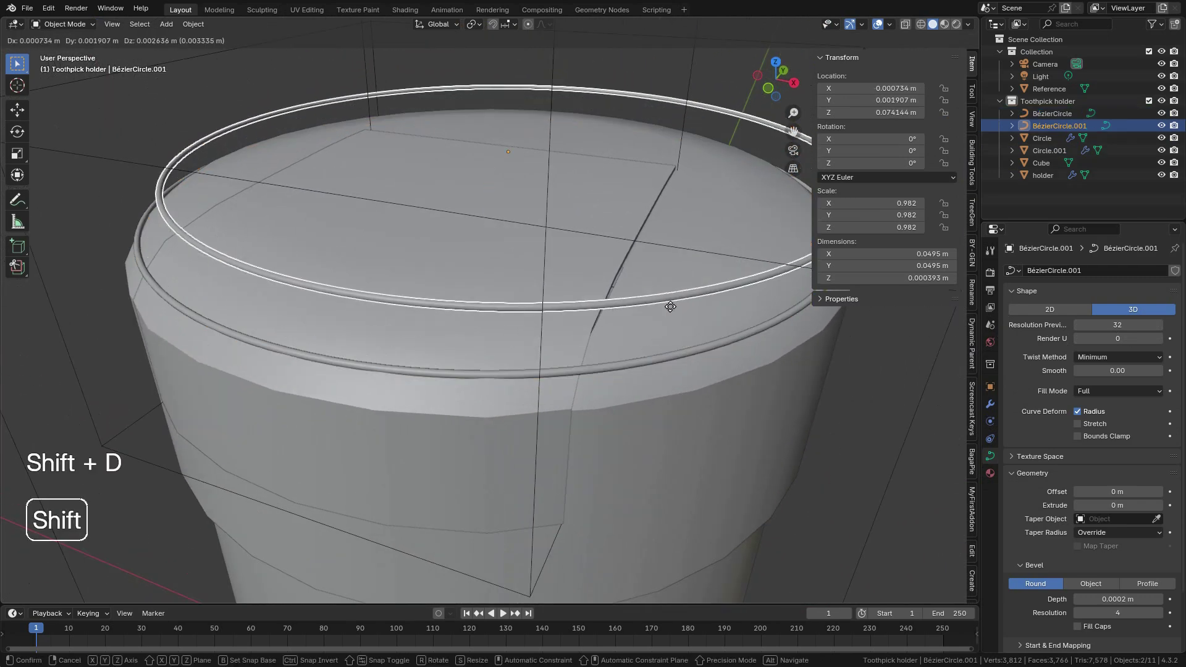
right_click(671, 339)
key(s)
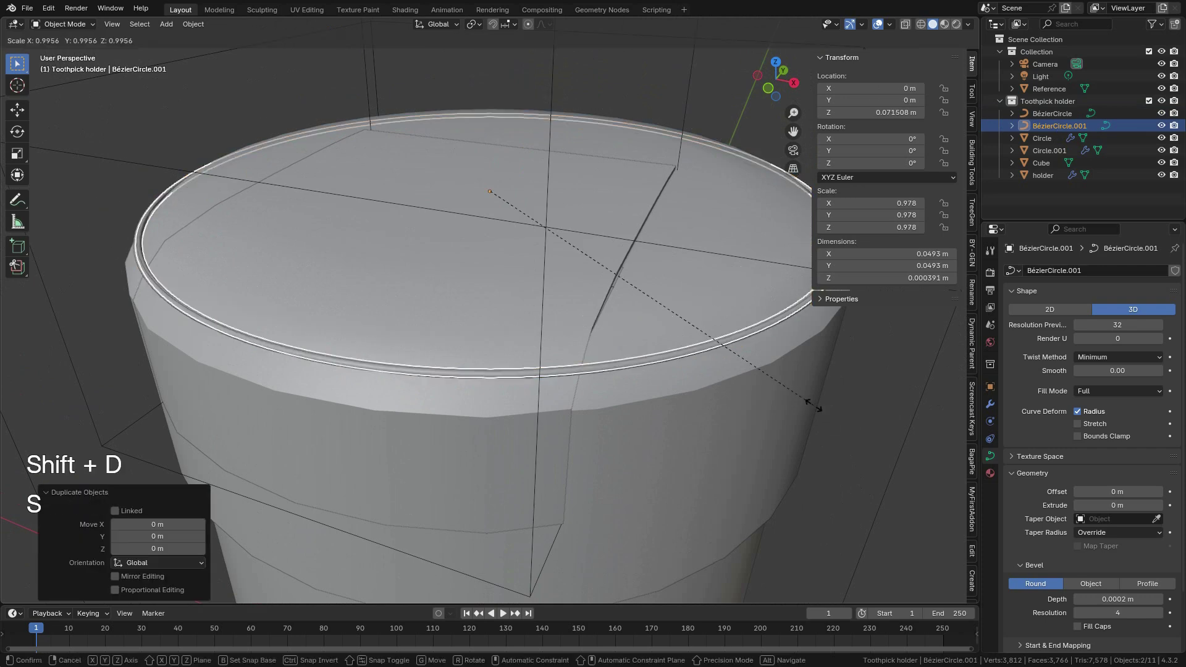
click(877, 418)
Step: Raise the inner ring along Z to a height of about 0.0726 m so it rests on the lid's upper surface
middle_drag(728, 365, 677, 332)
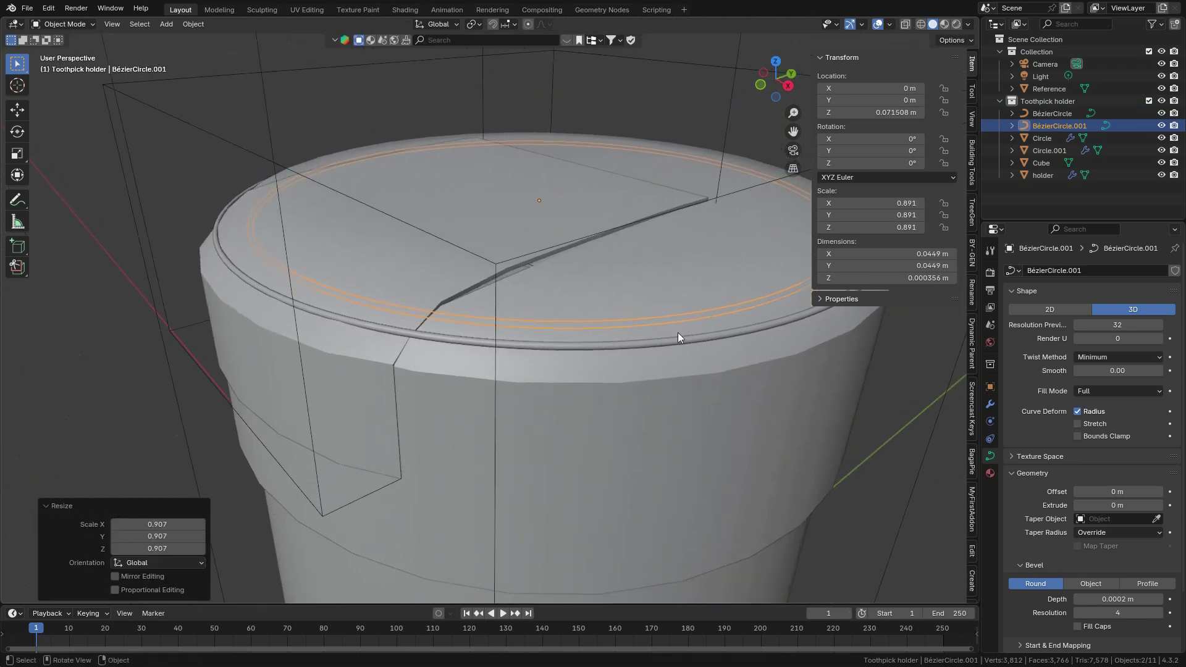
key(g)
key(shift)
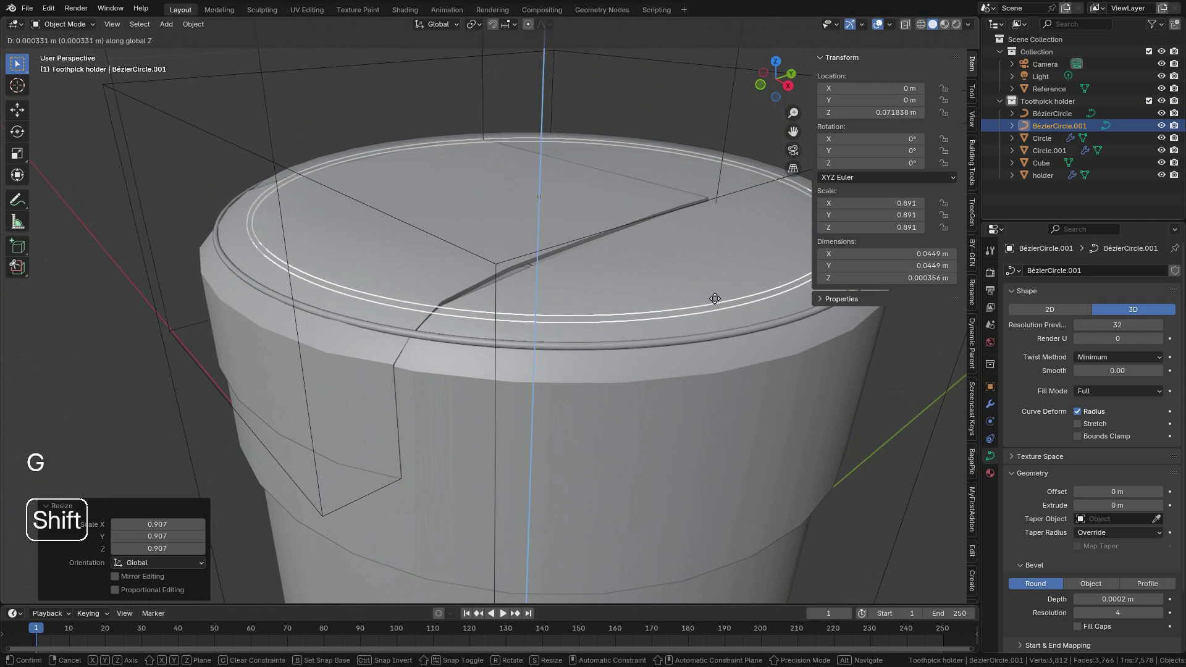
click(717, 261)
middle_drag(645, 275, 725, 301)
scroll(716, 336, up, 1)
middle_drag(702, 390, 537, 339)
key(g)
key(z)
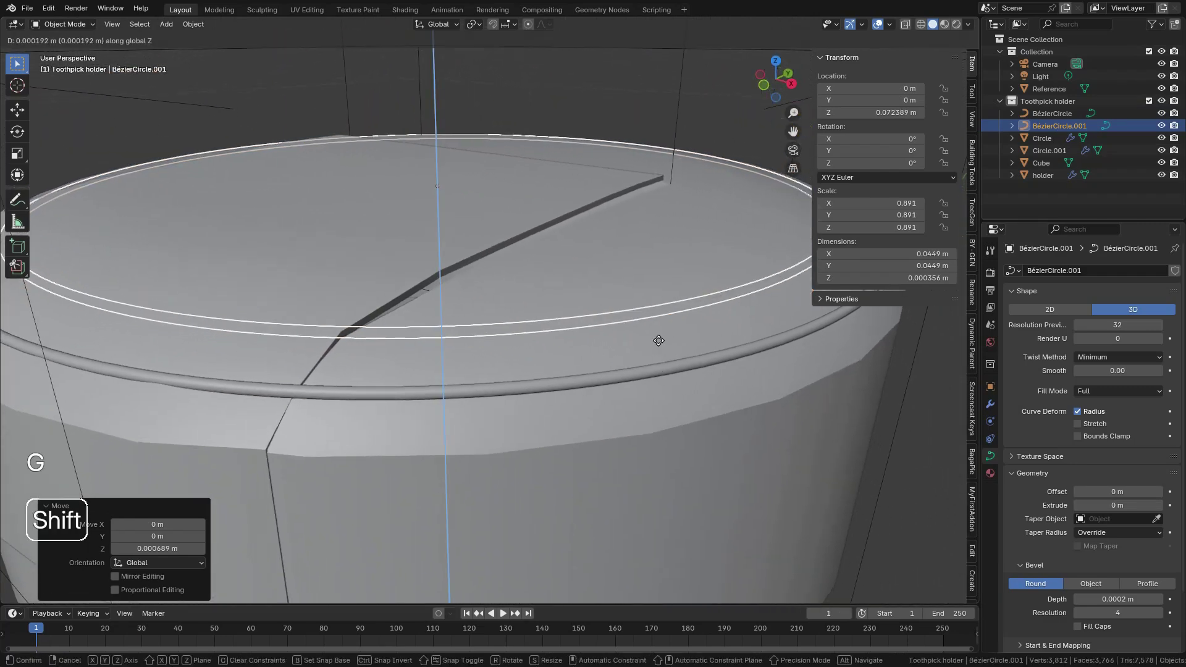
click(662, 315)
Step: Scale the inner ring up by about 1.055 and lower it along Z by about 0.0006 m
key(s)
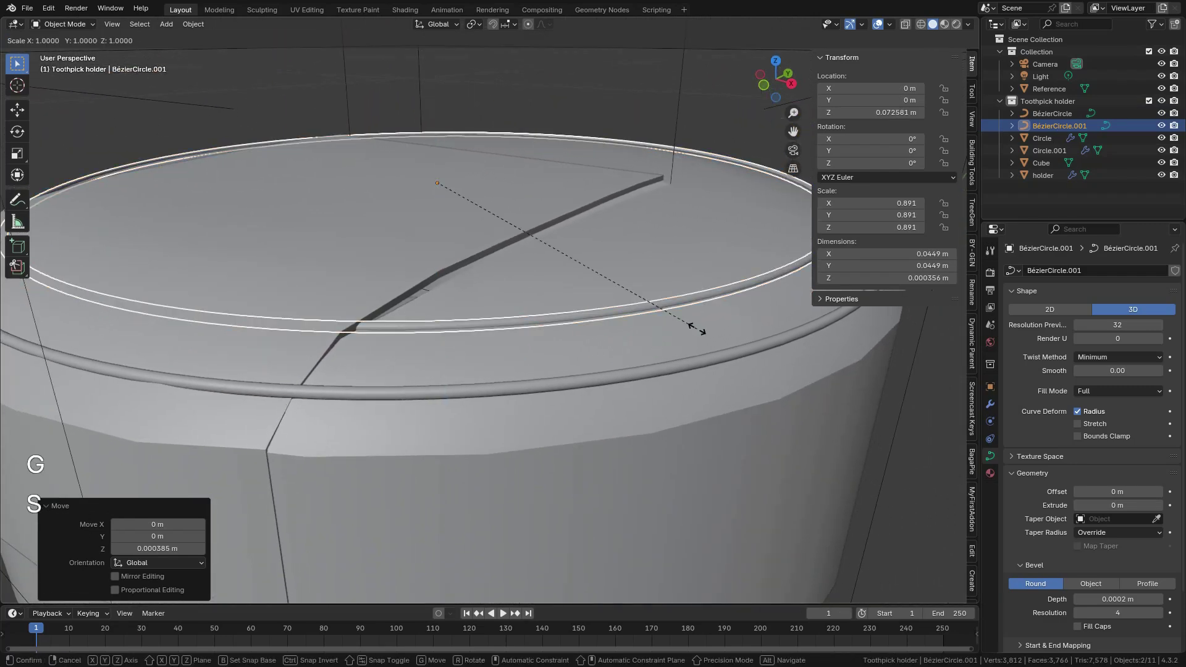
click(805, 405)
key(g)
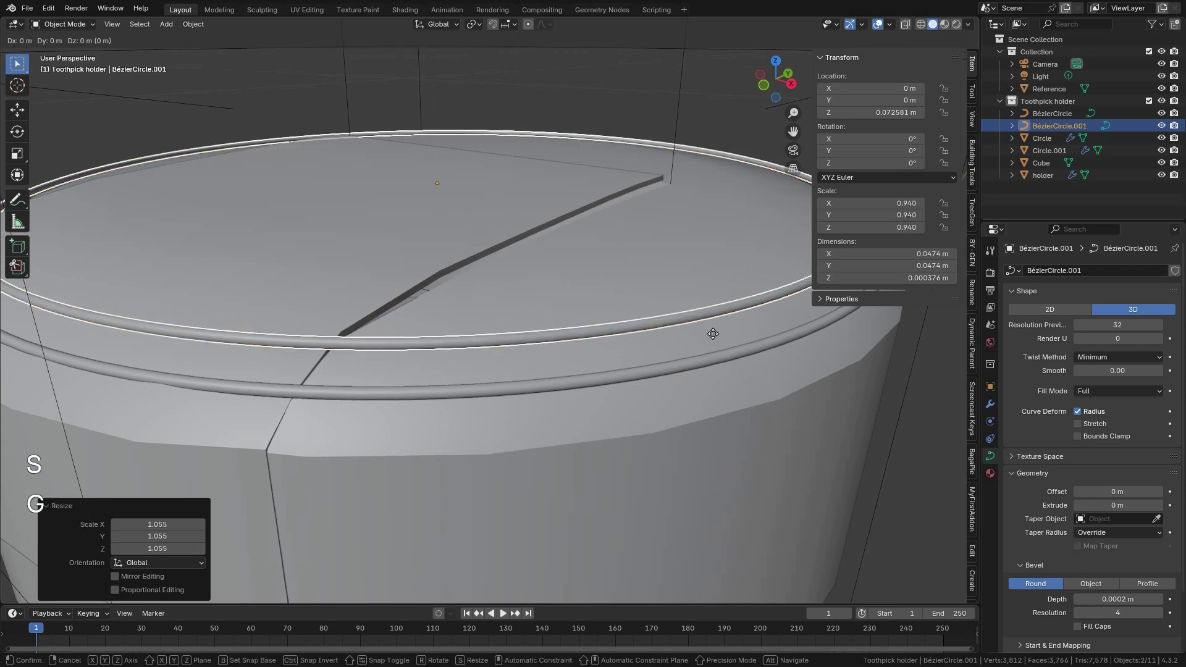
key(z)
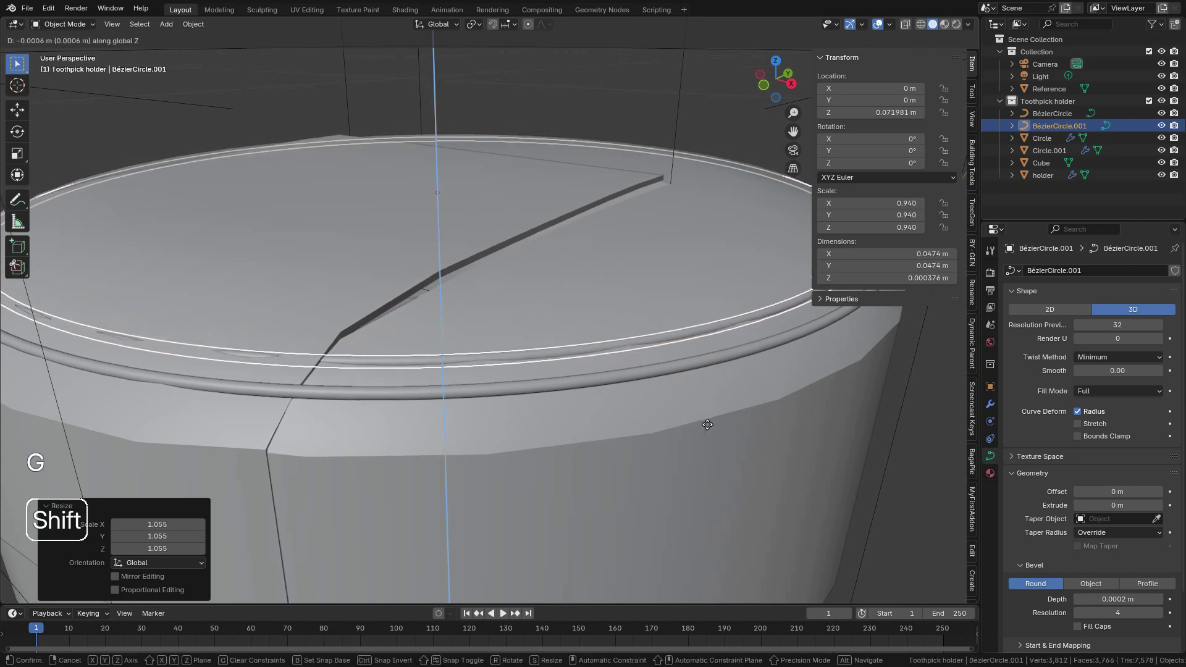
click(704, 428)
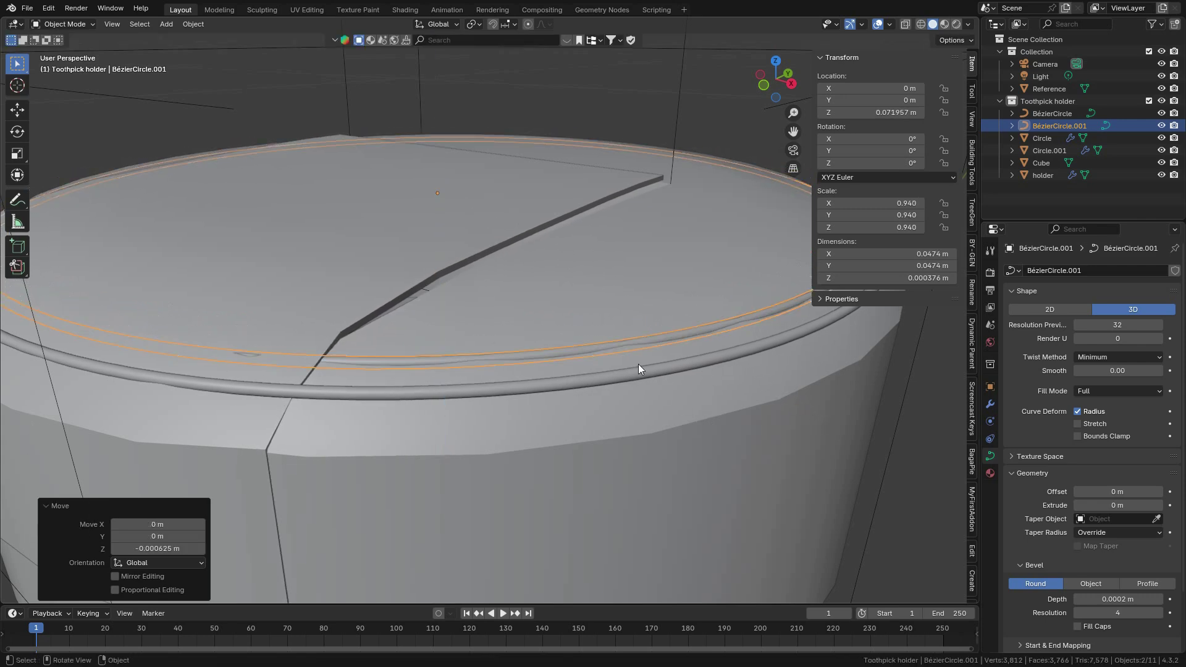
Step: Raise the inner ring along Z to a height of about 0.0722 m so it sits on the lid's curved surface
scroll(639, 365, down, 5)
shift+middle_drag(633, 355, 650, 337)
scroll(650, 337, up, 4)
shift+middle_drag(451, 343, 518, 336)
scroll(518, 336, up, 2)
middle_drag(673, 378, 562, 359)
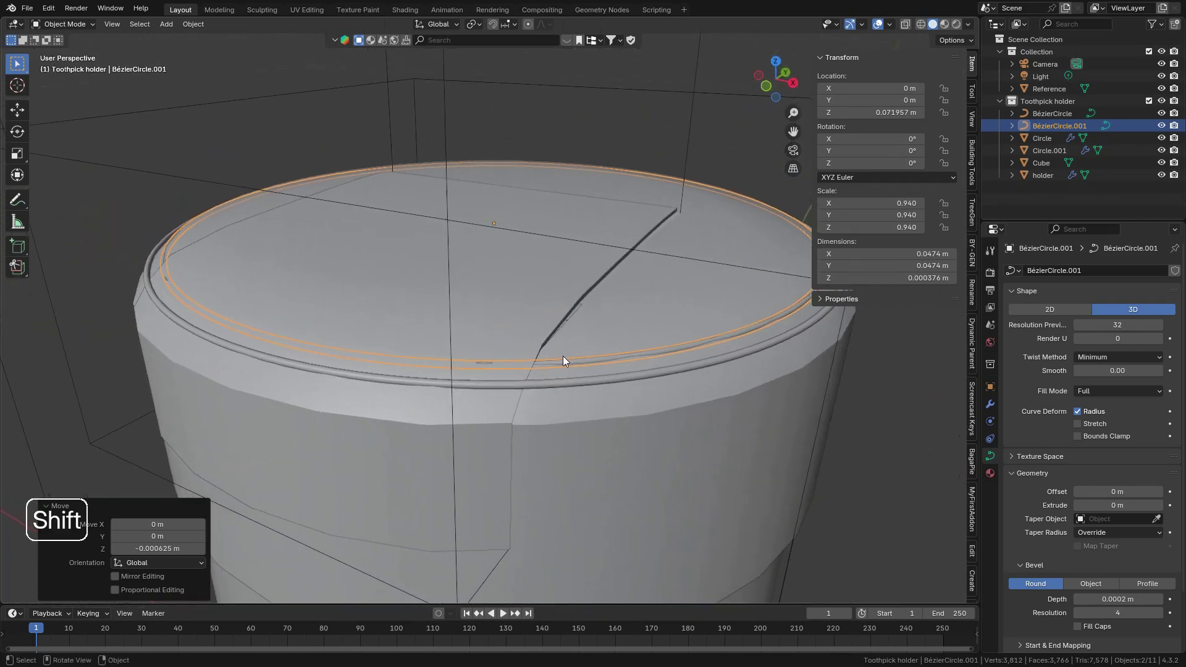
scroll(563, 360, up, 2)
key(g)
key(z)
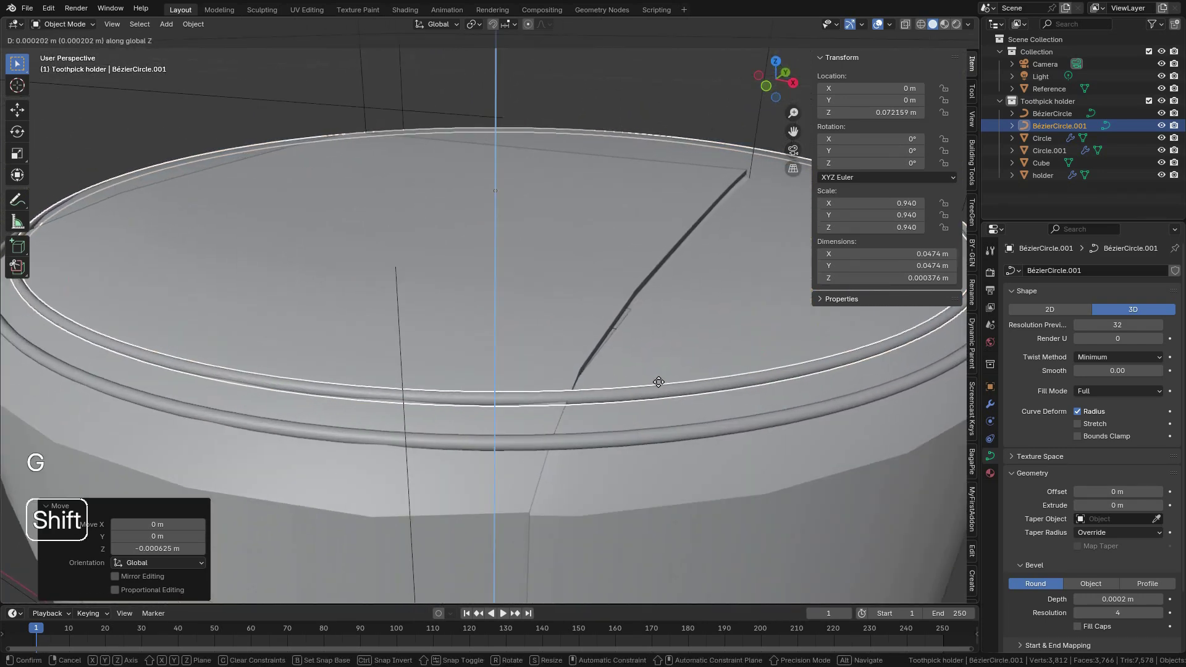
click(658, 382)
Step: Duplicate the inner ring, scale the copy by about 0.941, and raise it along Z to about 0.0725 m
middle_drag(659, 382, 640, 435)
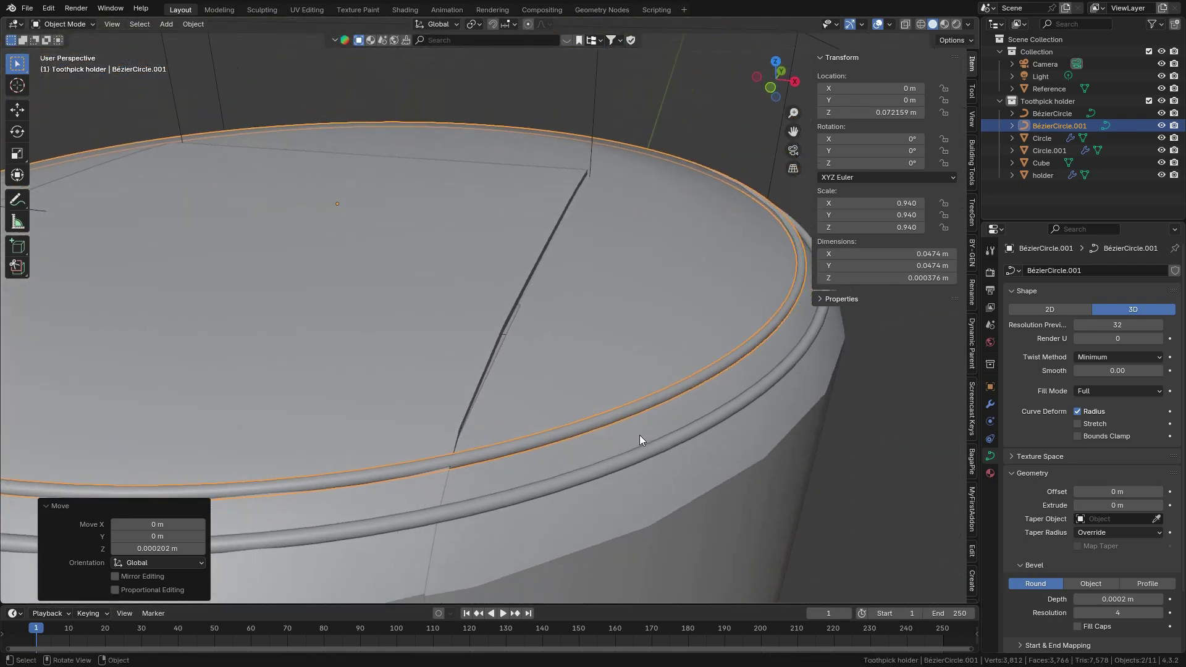
key(shift+d)
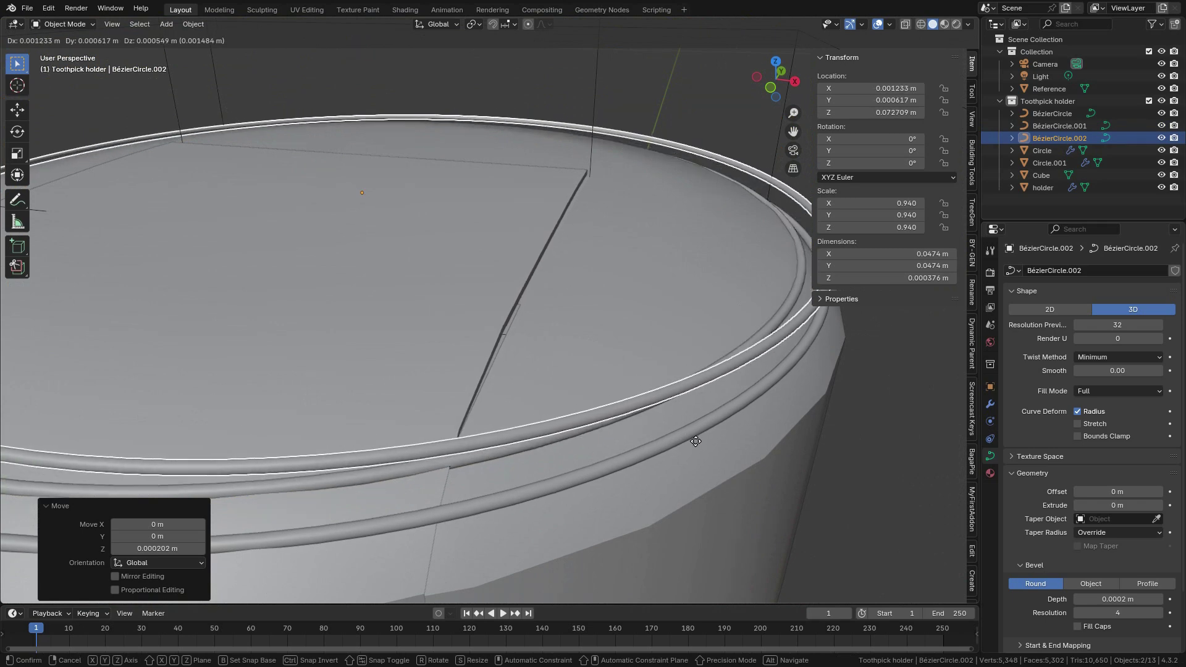
key(s)
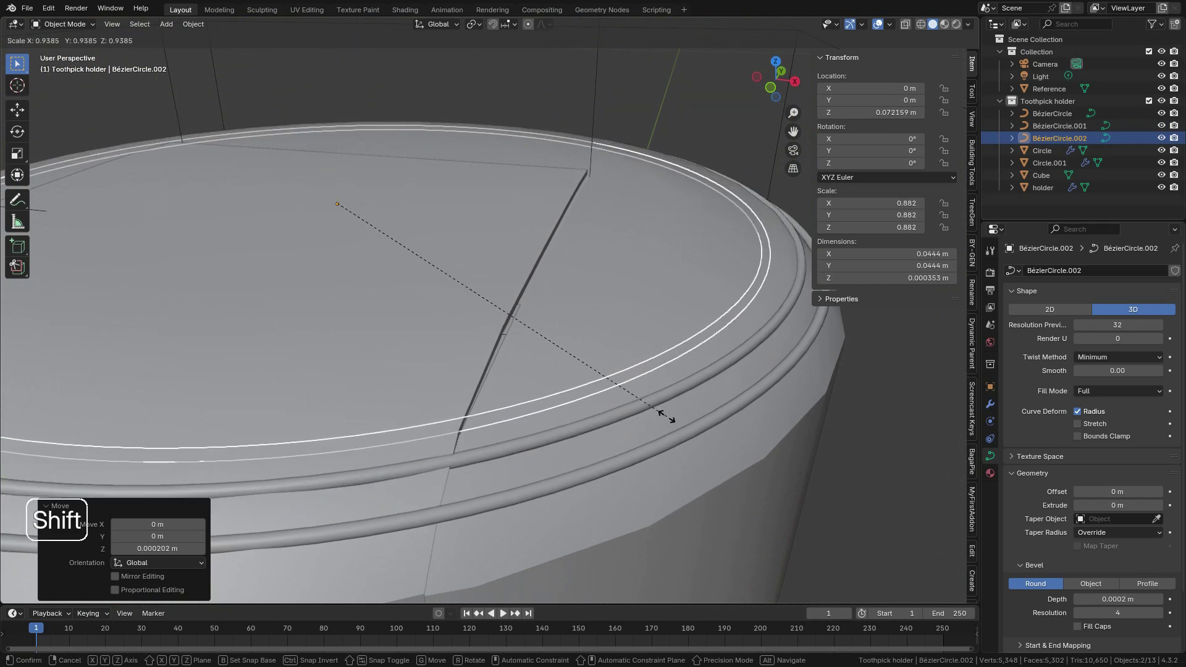
click(669, 428)
key(g)
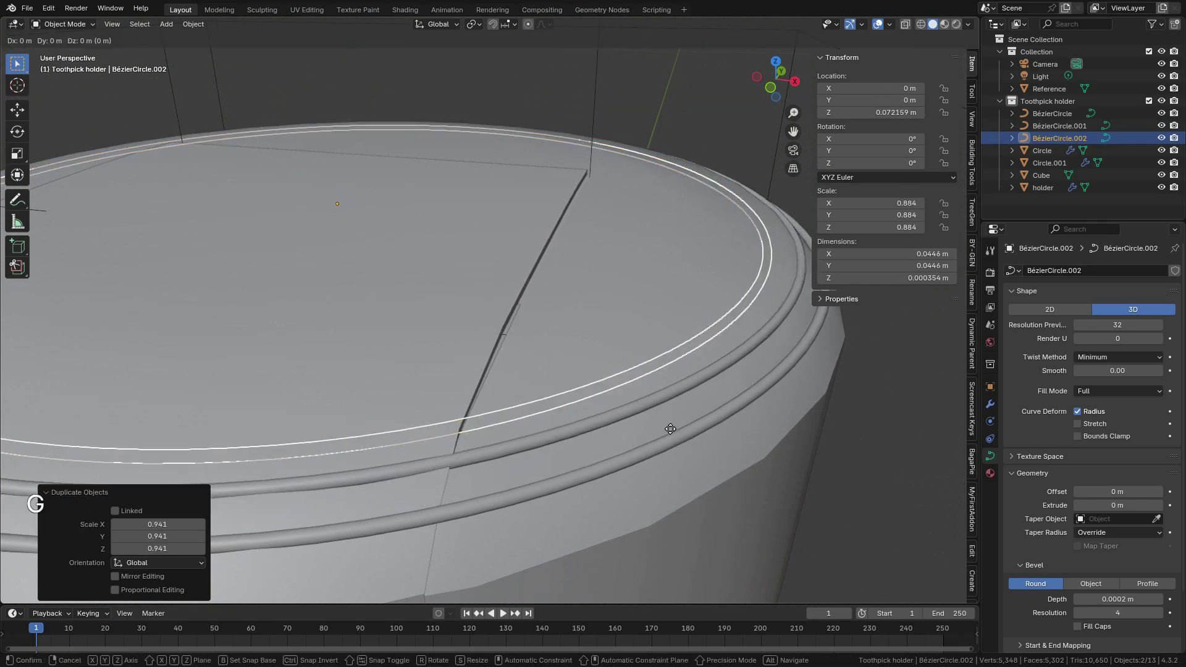
key(shift)
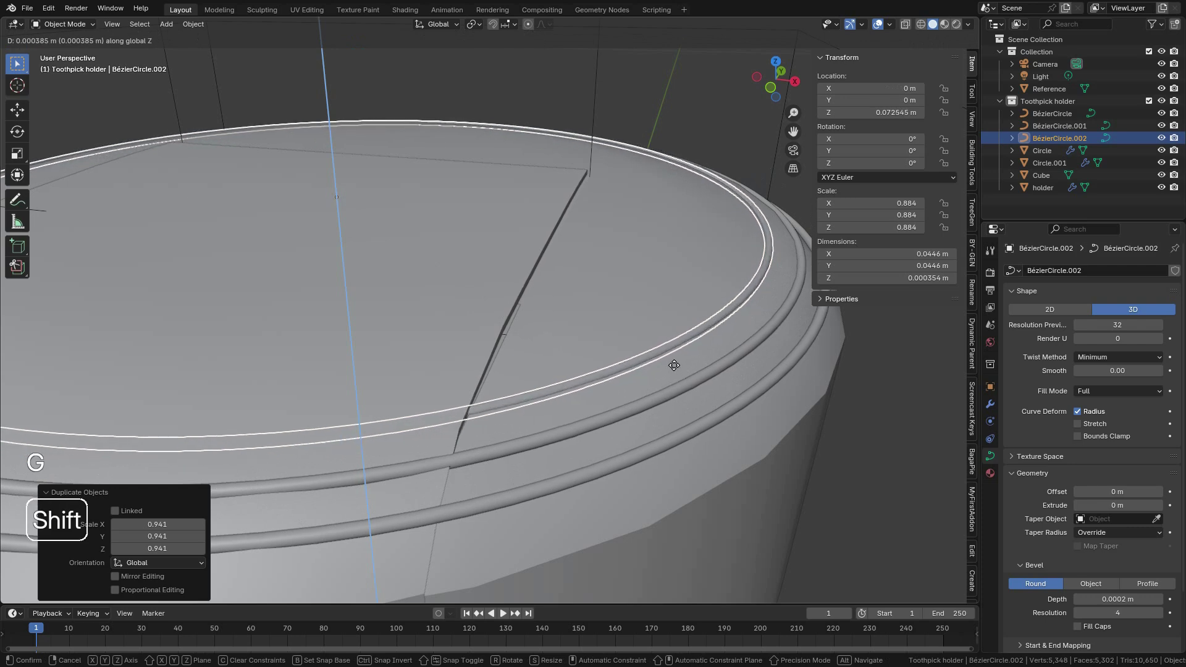
shift+click(675, 382)
Step: Scale the third ring up by about 1.011 and fit it to the lid surface at a Z height of about 0.0726 m
middle_drag(693, 377, 643, 372)
scroll(643, 372, down, 3)
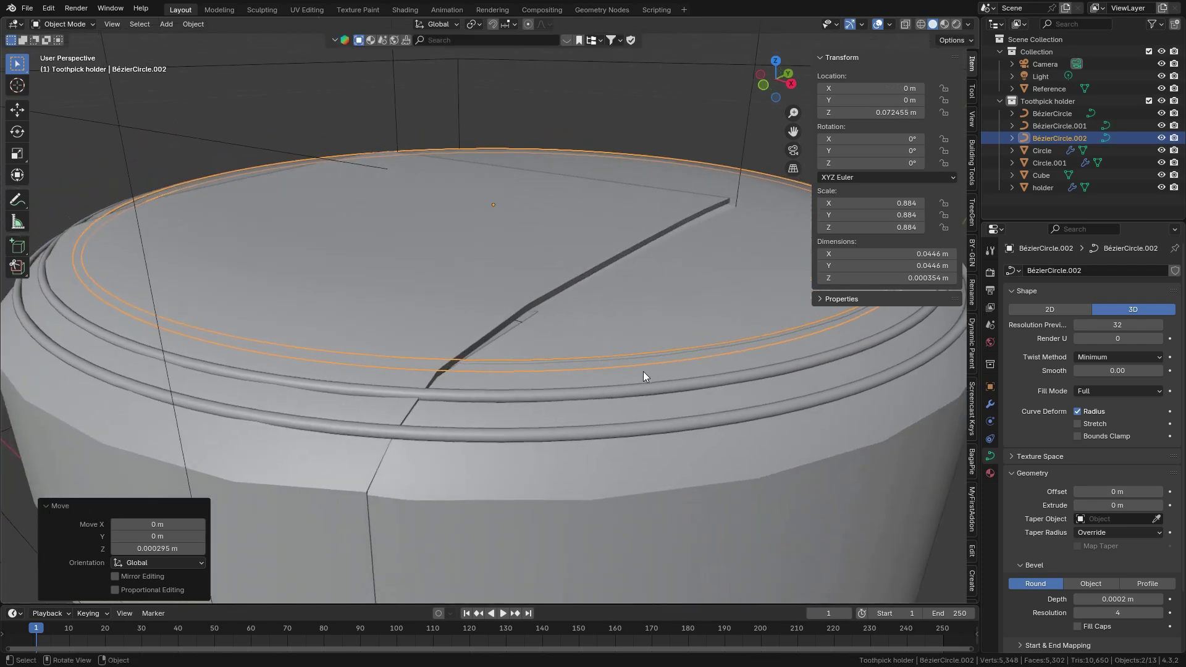
key(g)
key(z)
key(shift)
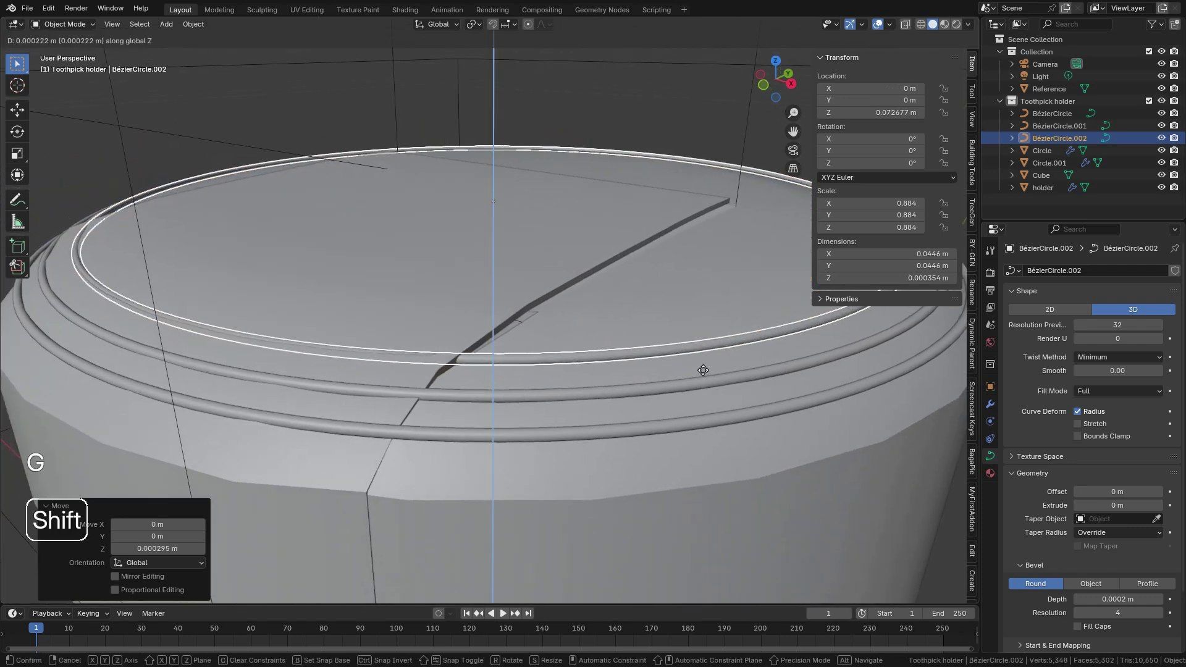
click(774, 370)
key(s)
shift+click(806, 389)
key(g)
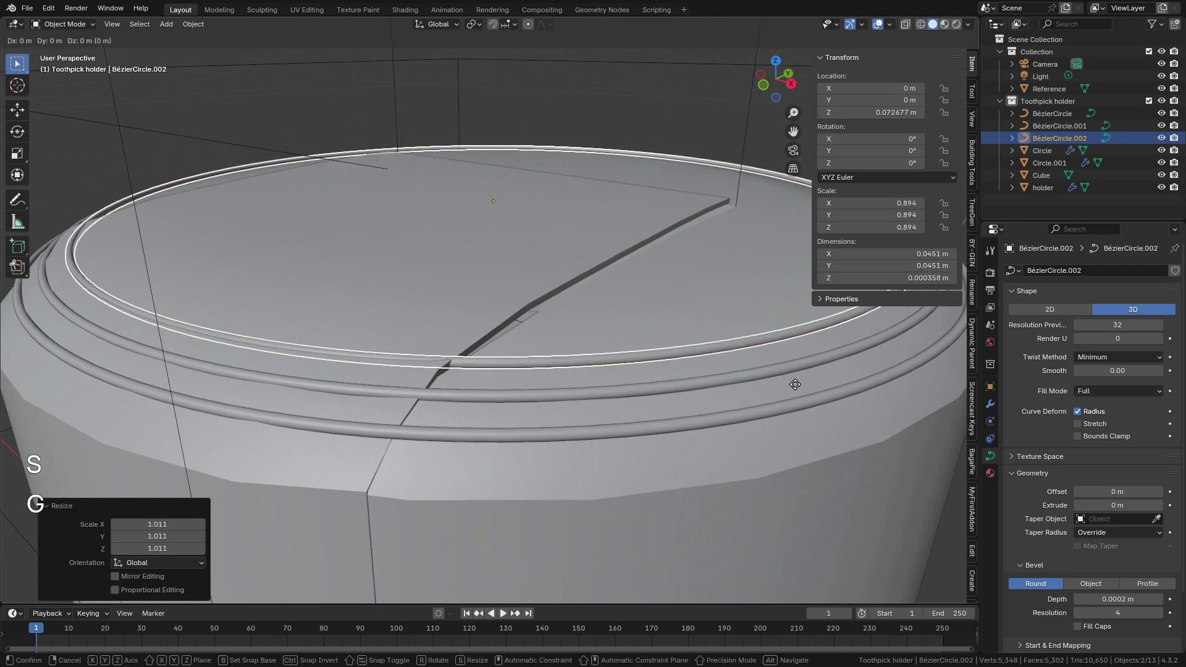
click(746, 383)
Step: Clear the selection and examine from several angles how the three rings sit on the lid
middle_drag(746, 383, 602, 350)
scroll(569, 392, down, 2)
scroll(479, 347, down, 1)
shift+middle_drag(406, 358, 536, 402)
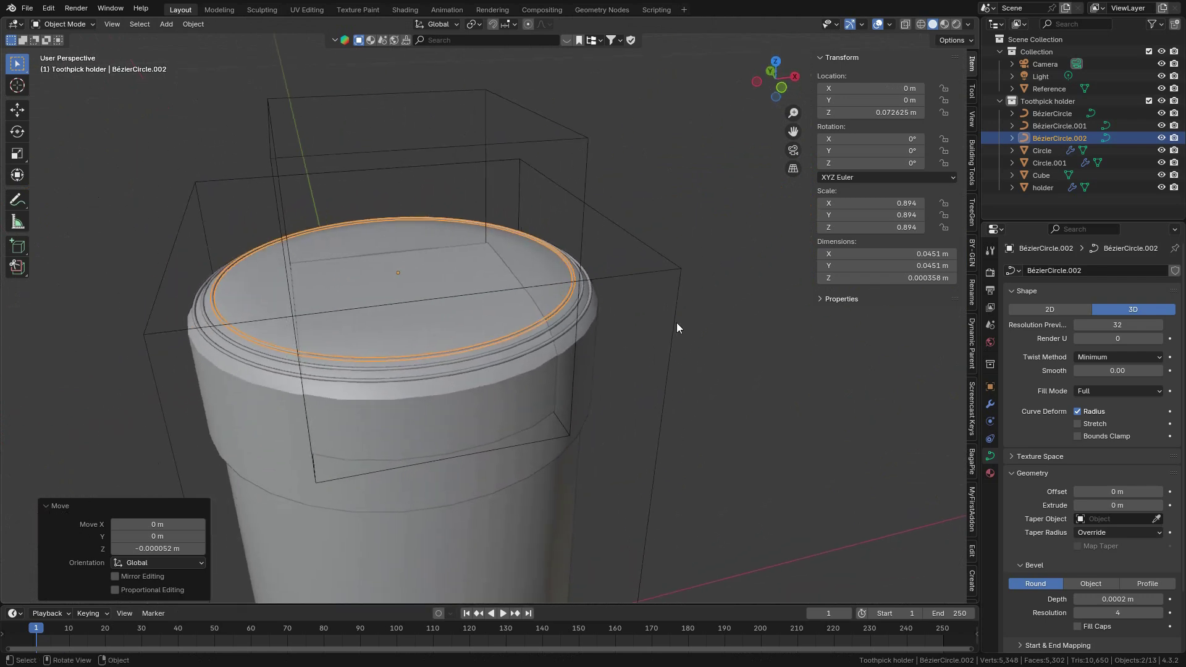
click(676, 324)
middle_drag(732, 365, 722, 399)
click(698, 413)
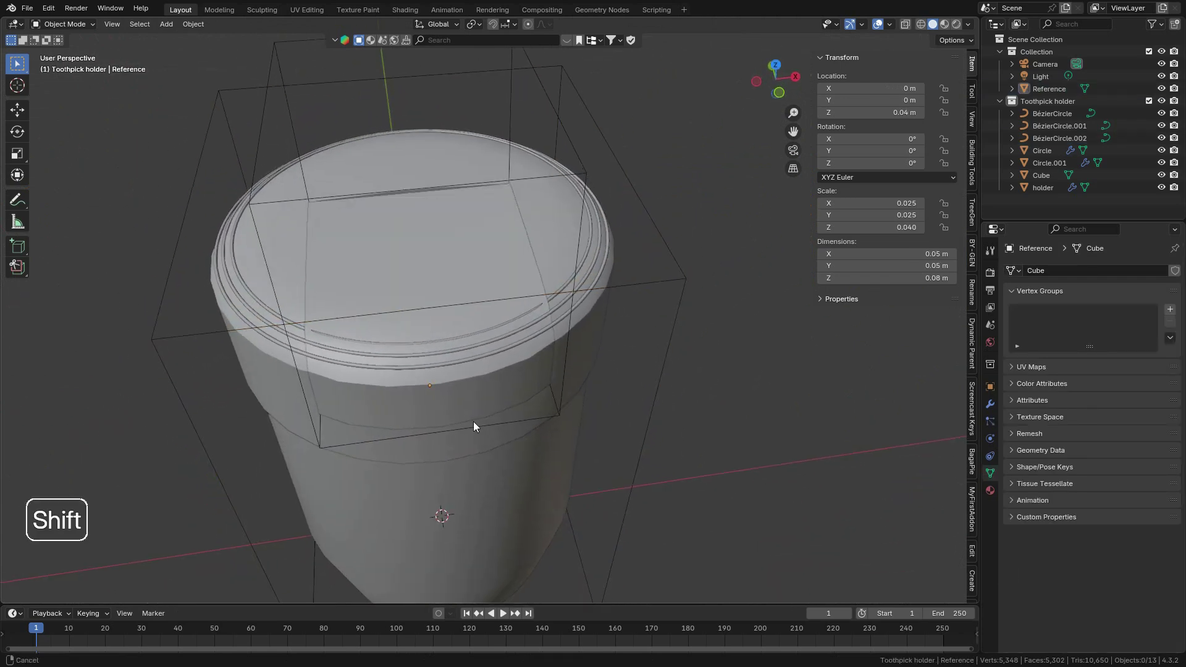
shift+middle_drag(473, 421, 519, 357)
scroll(542, 286, up, 4)
middle_drag(519, 357, 447, 339)
shift+middle_drag(447, 339, 402, 529)
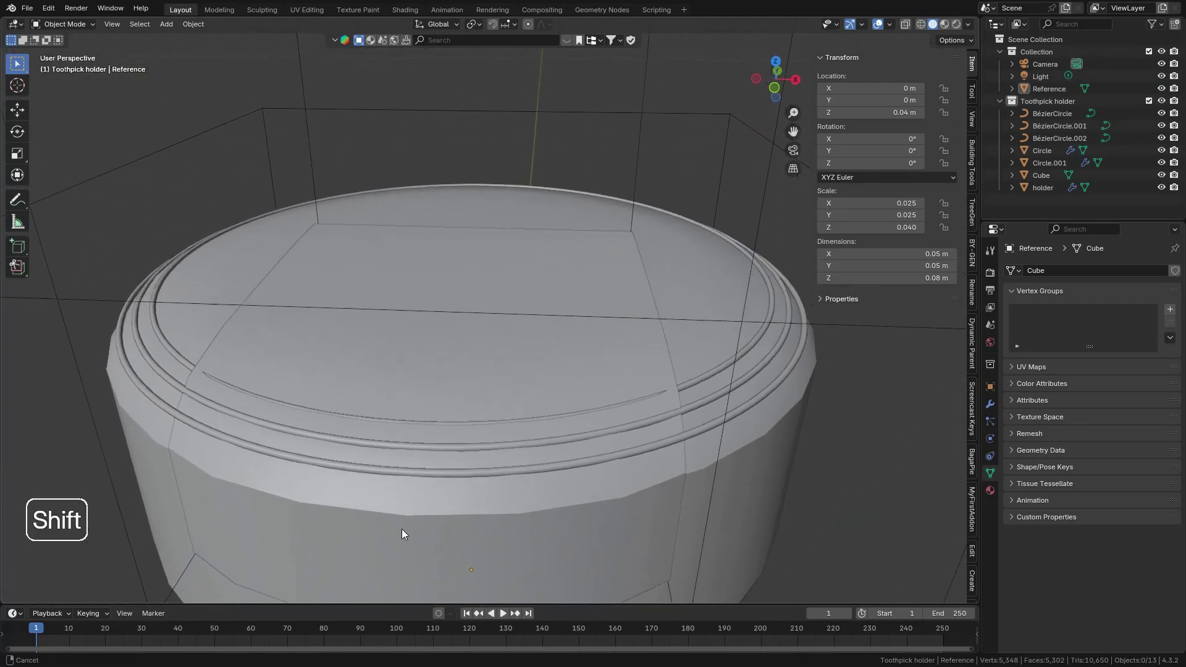
Step: Select the innermost ring and raise it slightly along Z where it meets the flap
middle_drag(485, 426, 558, 381)
click(558, 380)
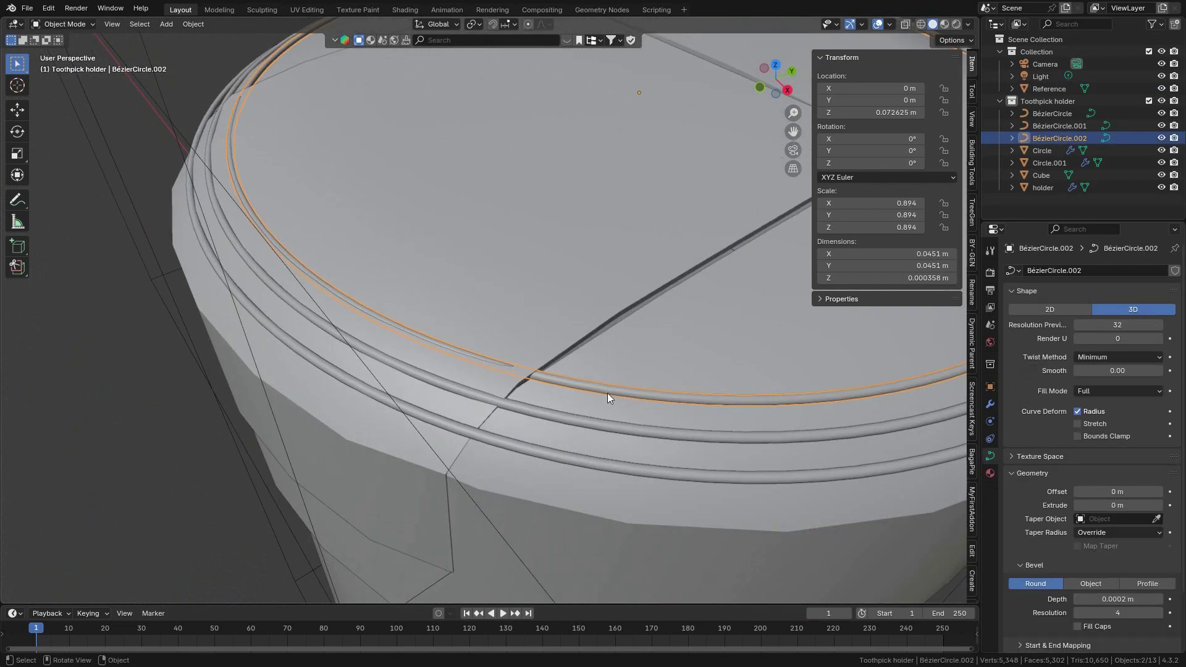
key(g)
key(z)
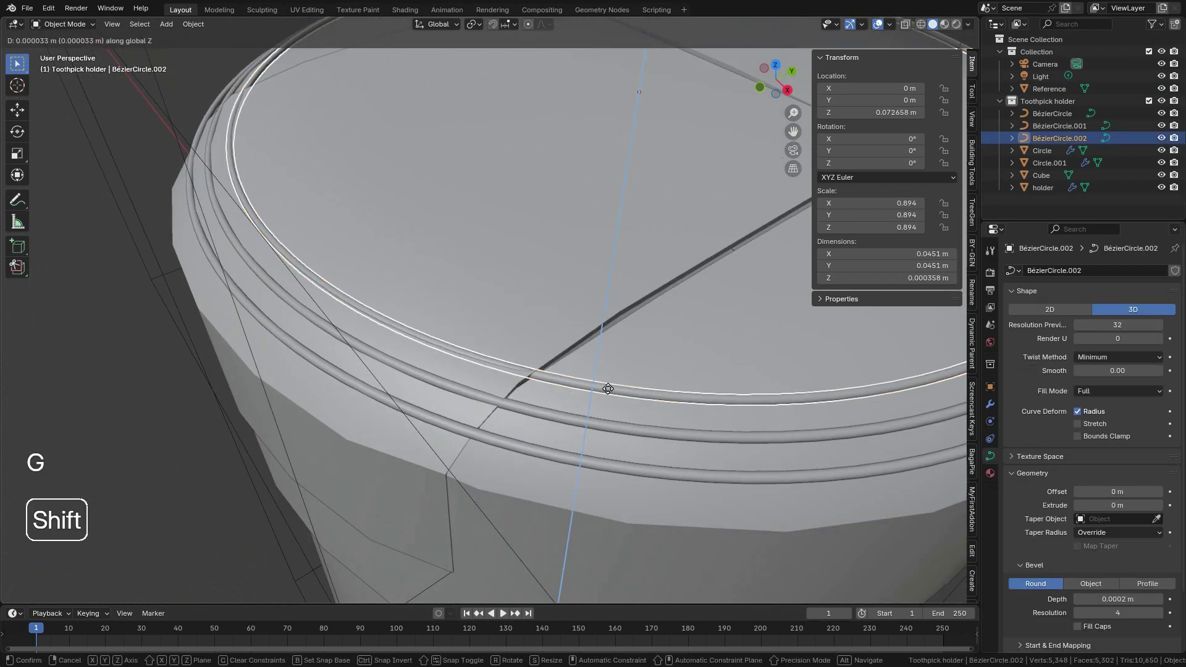
click(609, 378)
Step: Select the lid flap, enter Edit Mode, and lower its edge loop just inside the innermost ring along Z
middle_drag(610, 378, 564, 317)
click(512, 336)
key(Tab)
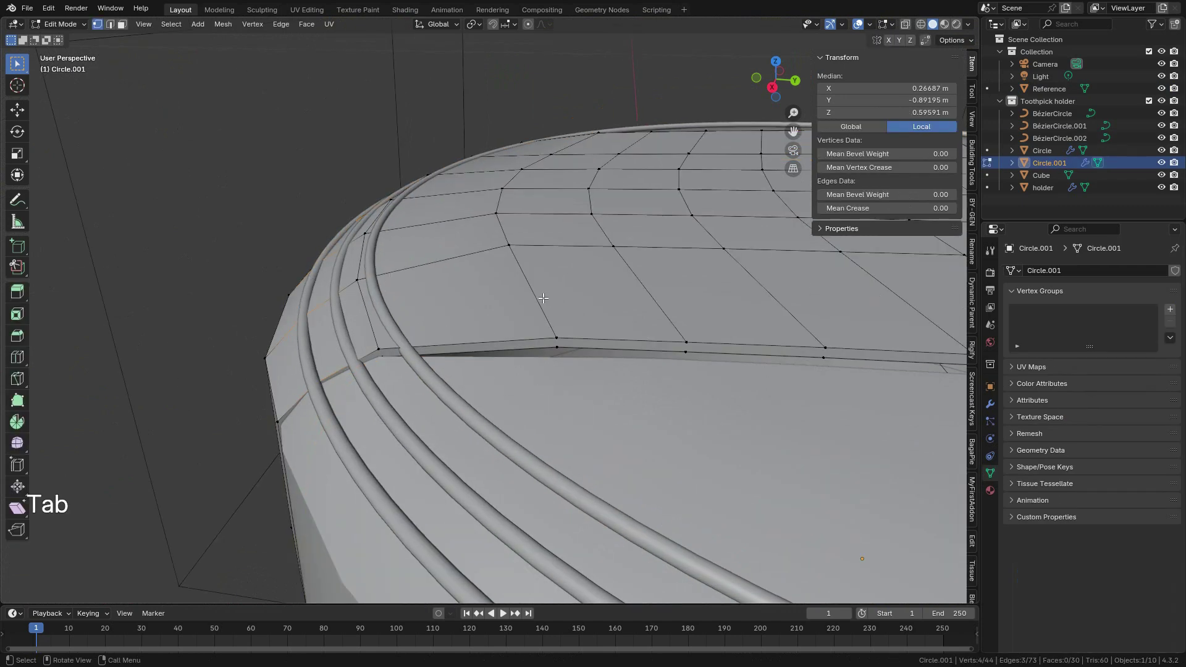
click(529, 294)
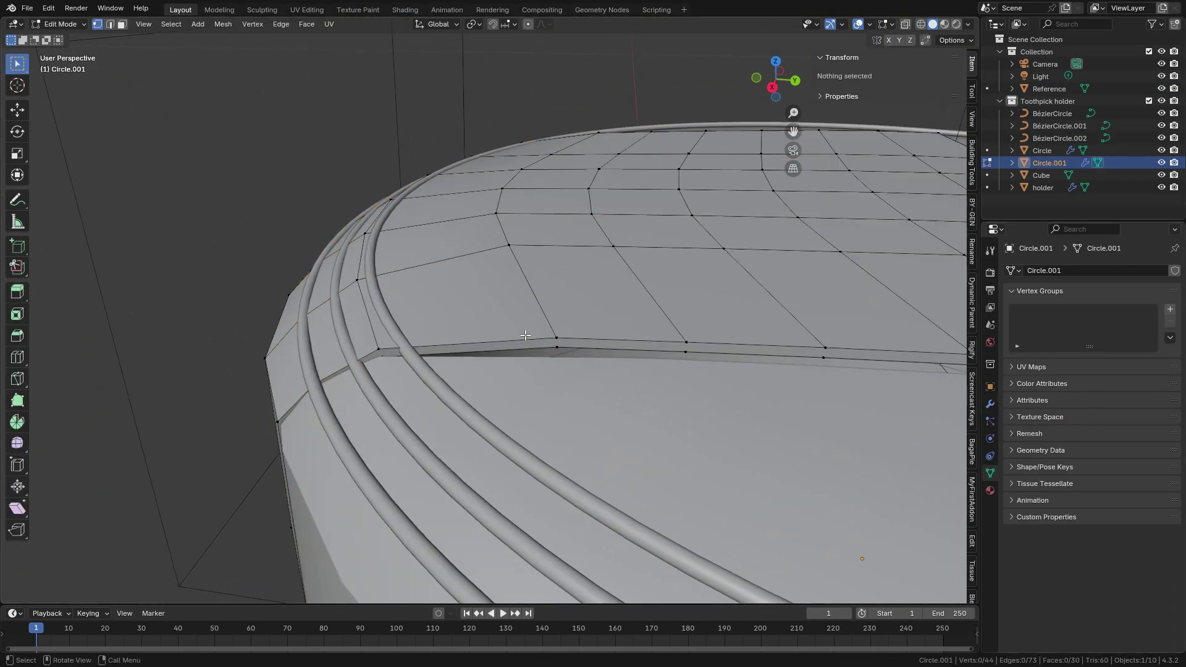
alt+click(542, 315)
key(g)
key(z)
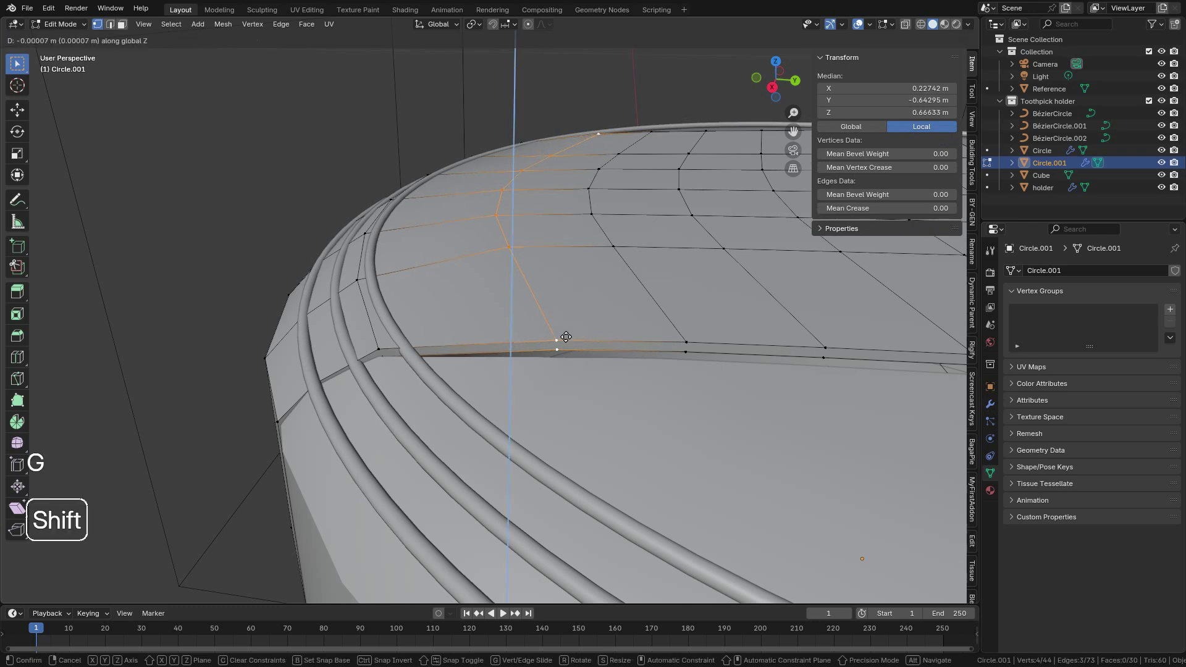
click(564, 386)
Step: Lower the flap's next two edge loops inward along Z by about 0.00015 m and 0.00019 m
alt+click(684, 343)
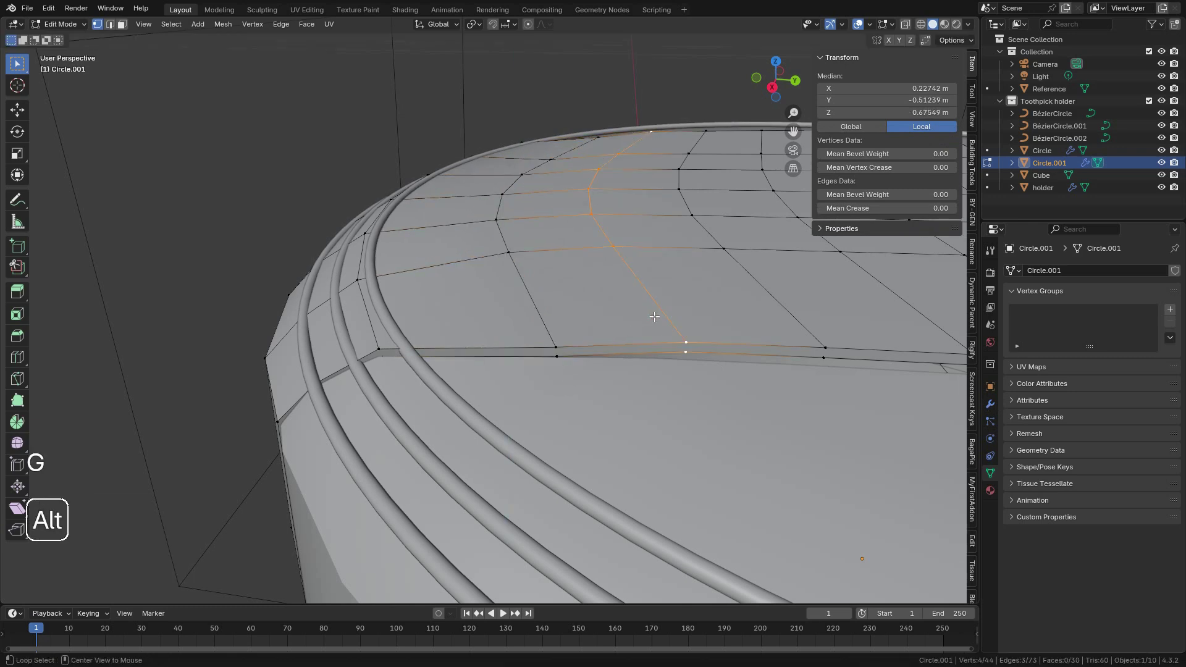
key(g)
click(692, 373)
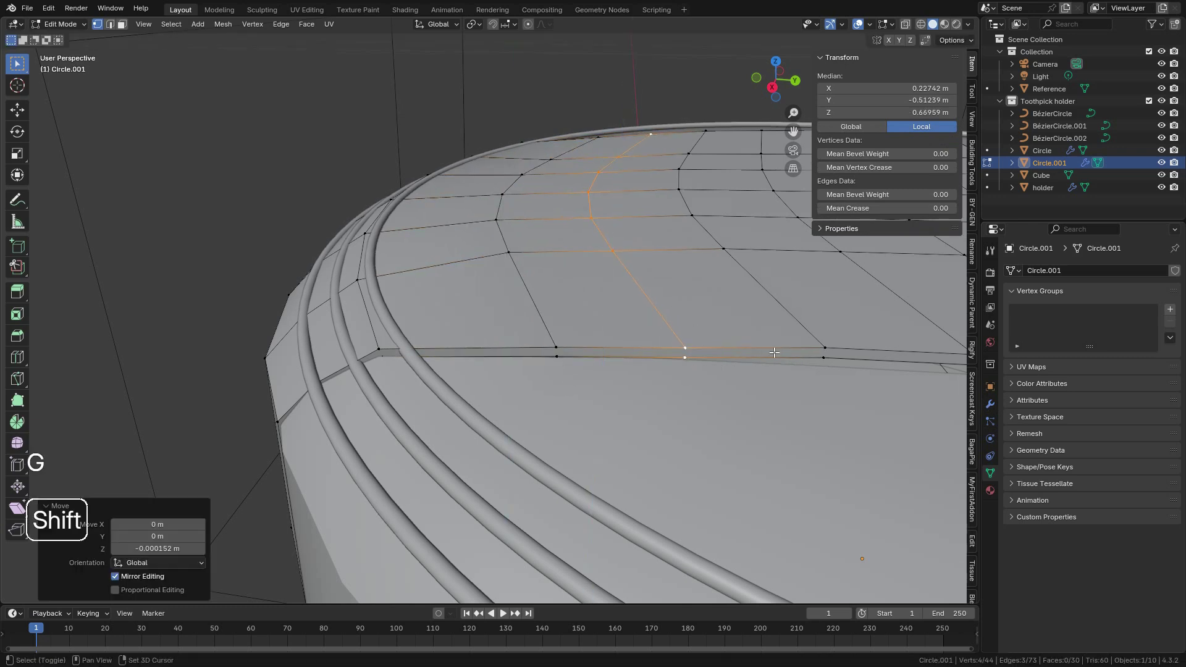
shift+middle_drag(692, 373, 518, 344)
alt+click(560, 316)
key(g)
key(z)
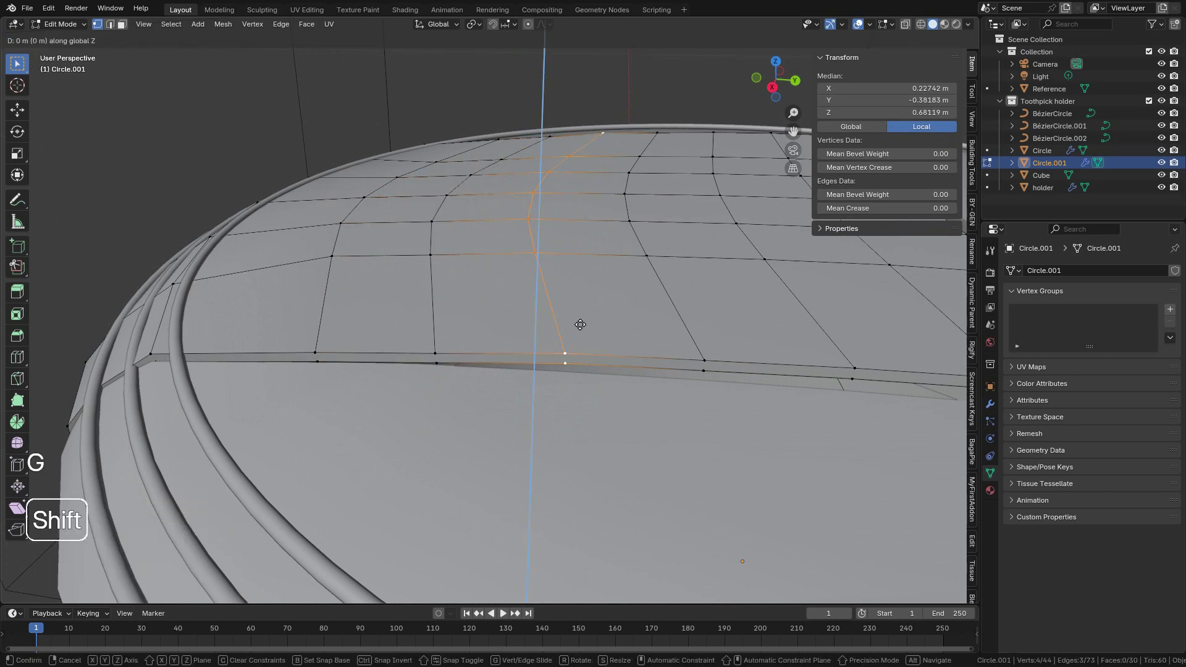
click(582, 377)
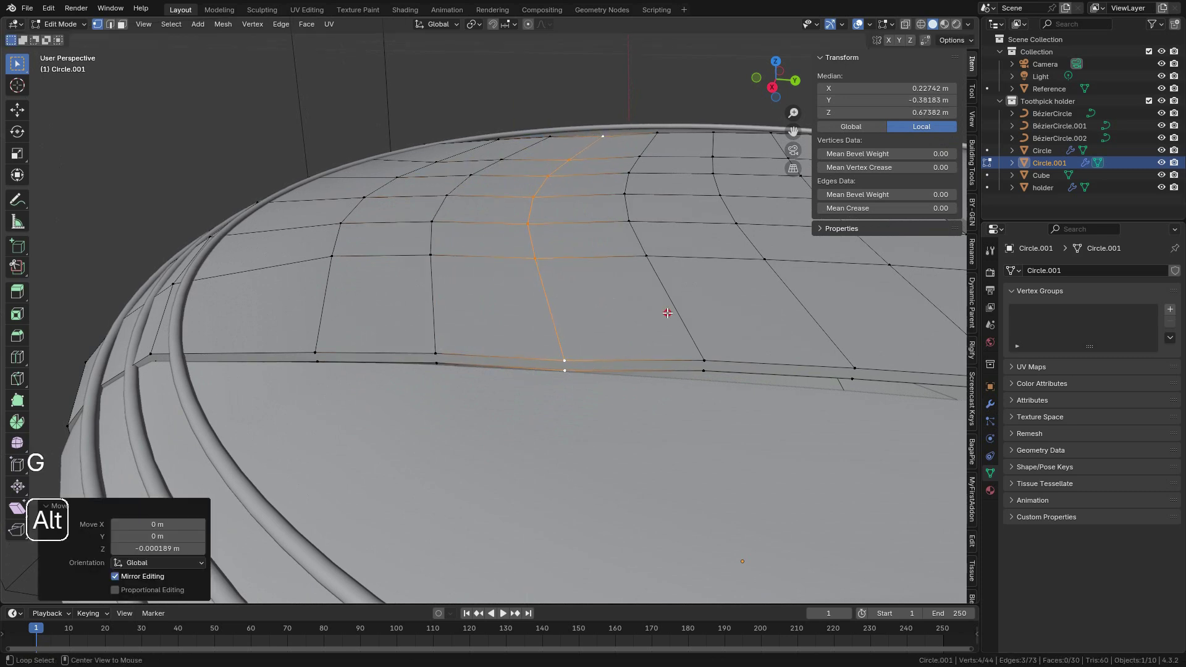
Step: Lower the following two edge loops toward the flap's hinge end along Z, the second by about 0.00024 m
shift+middle_drag(668, 313, 450, 326)
alt+click(459, 328)
key(g)
key(z)
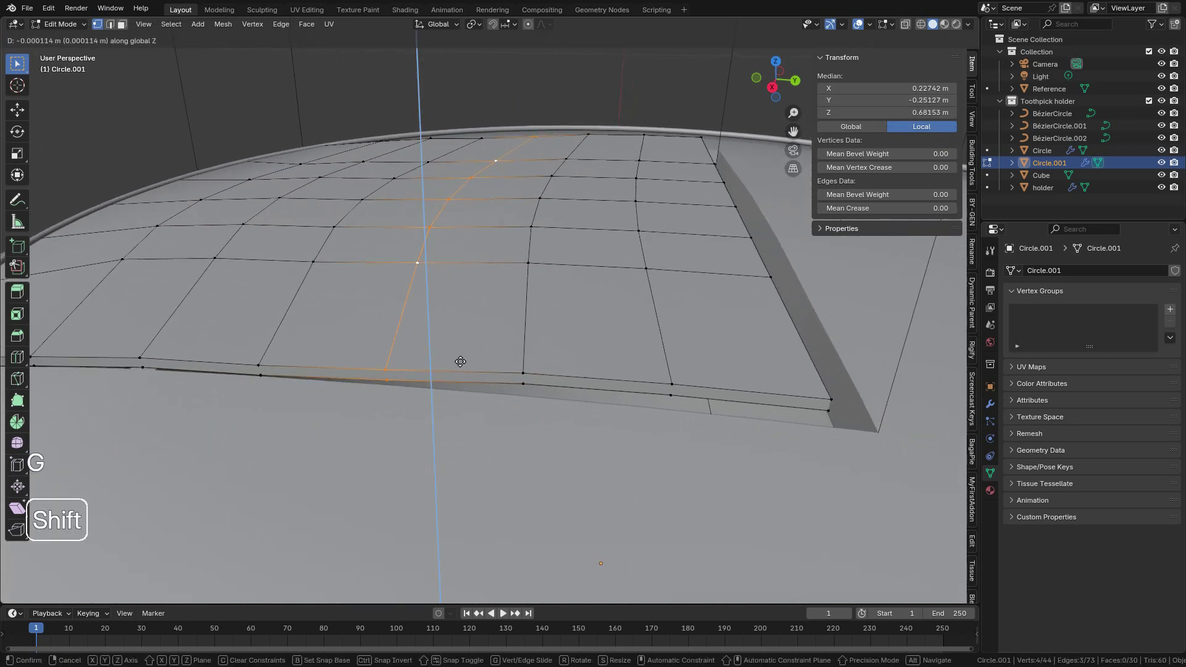
click(461, 386)
alt+click(526, 318)
key(g)
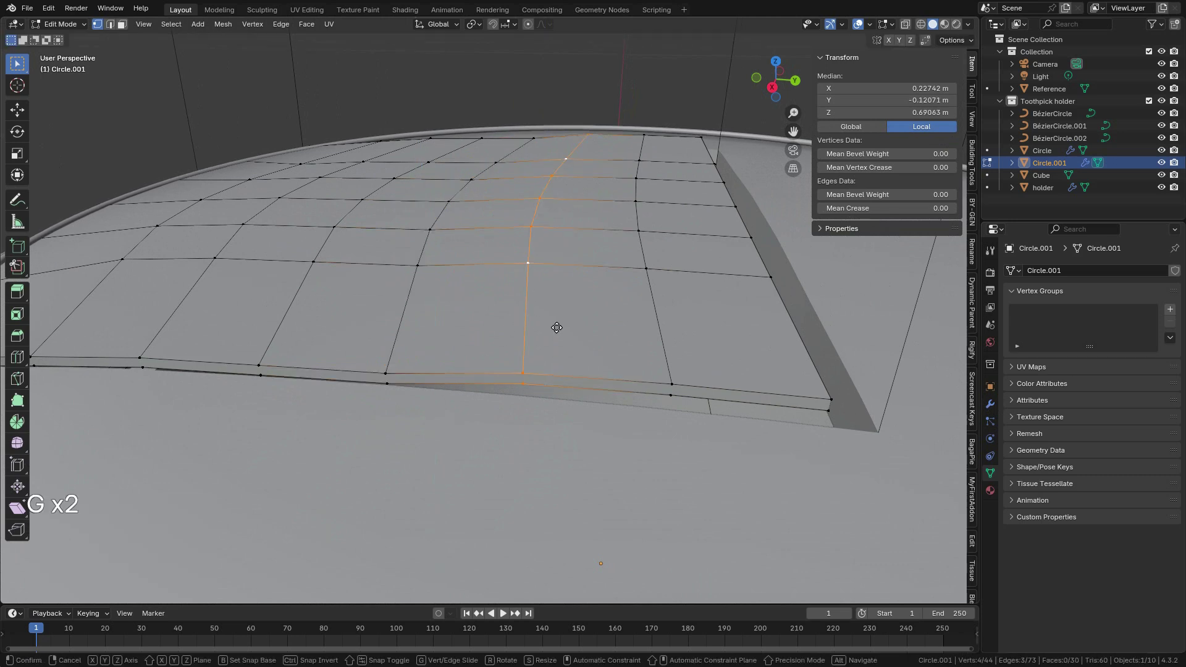
click(566, 385)
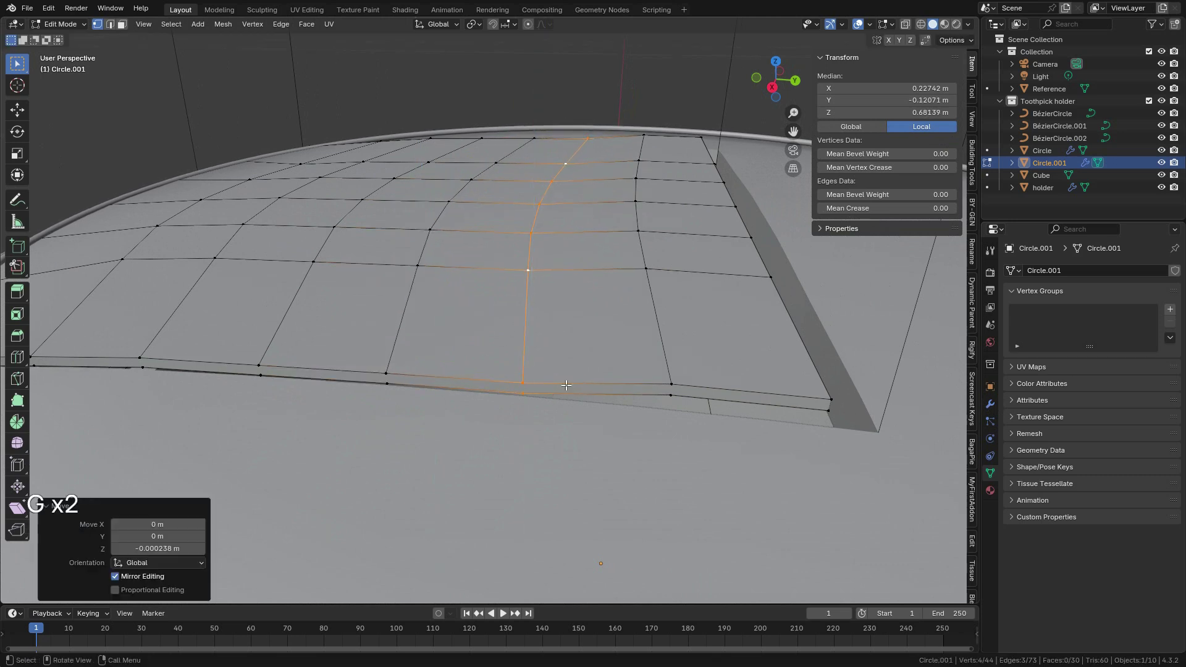
Step: Lower the flap's last inner edge loop along Z and its end edge loop by about 0.0003 m
shift+middle_drag(643, 325, 530, 334)
key(g)
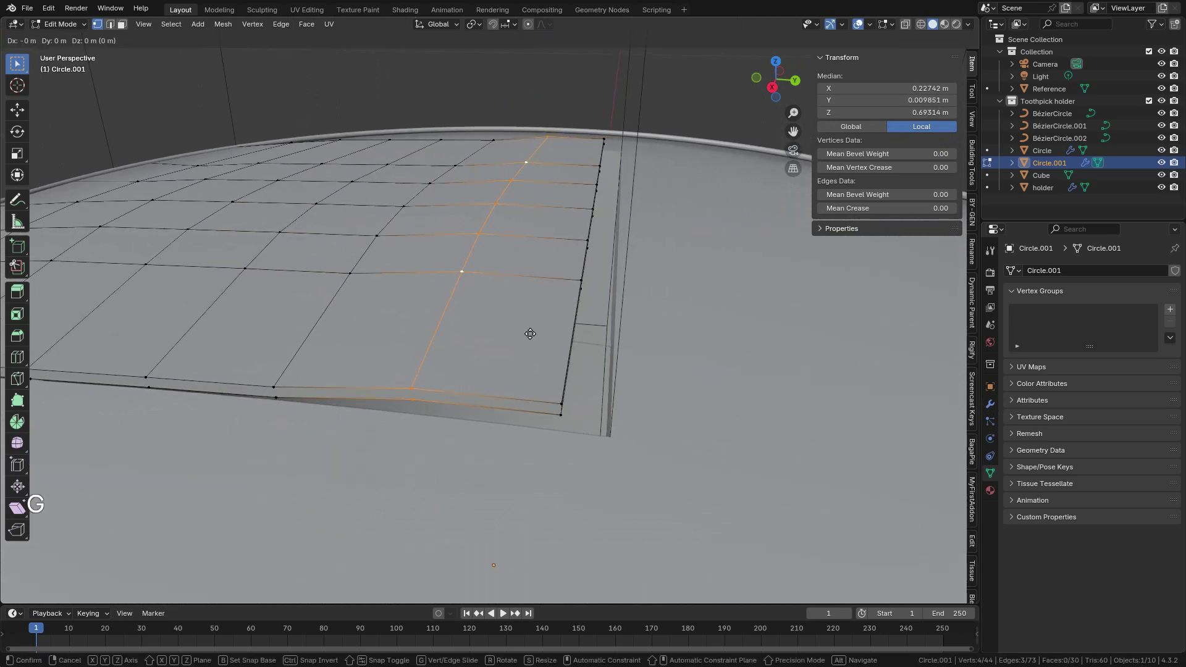
click(526, 396)
alt+click(566, 352)
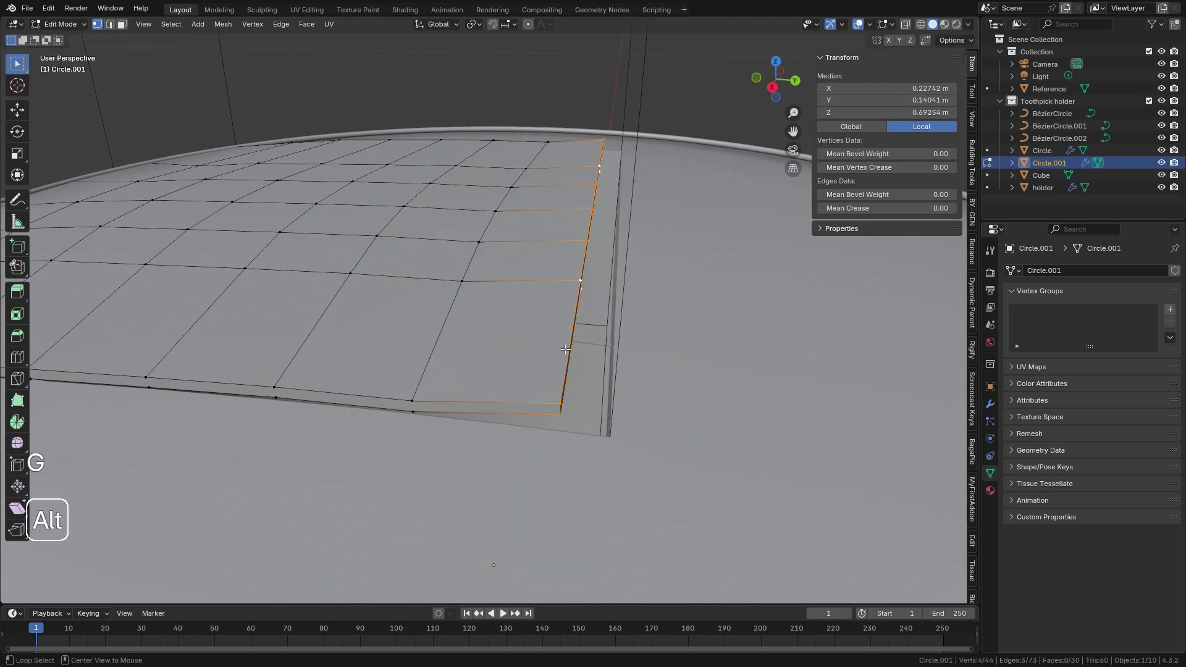
key(g)
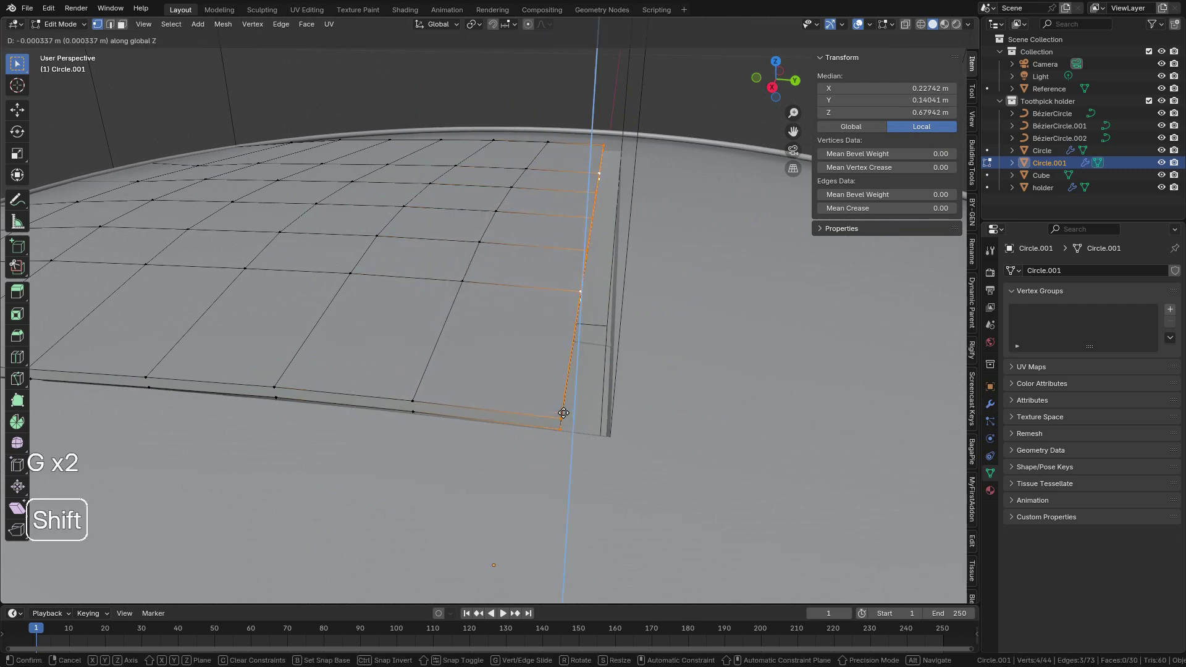
click(564, 402)
Step: Shift the flap's end edge loop along Y and return to Object Mode
key(g)
key(y)
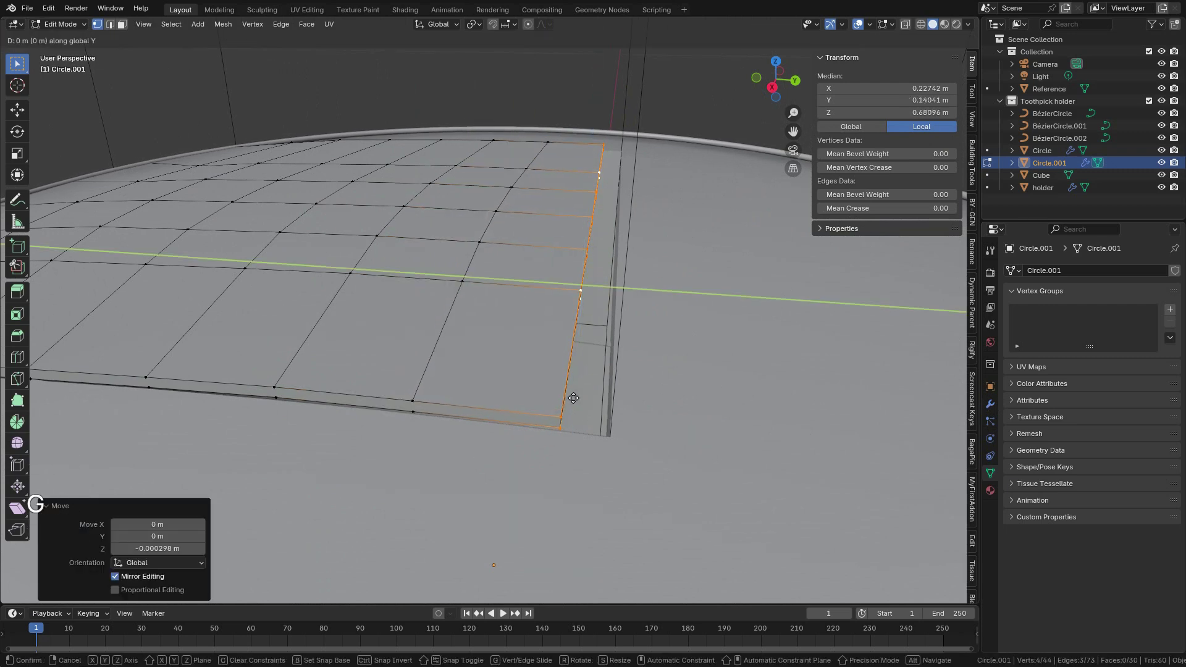
click(900, 439)
scroll(661, 339, down, 6)
shift+middle_drag(408, 265, 603, 281)
key(Tab)
Step: Inspect the lid's three rings and the flap's seam from several sides
scroll(628, 286, up, 6)
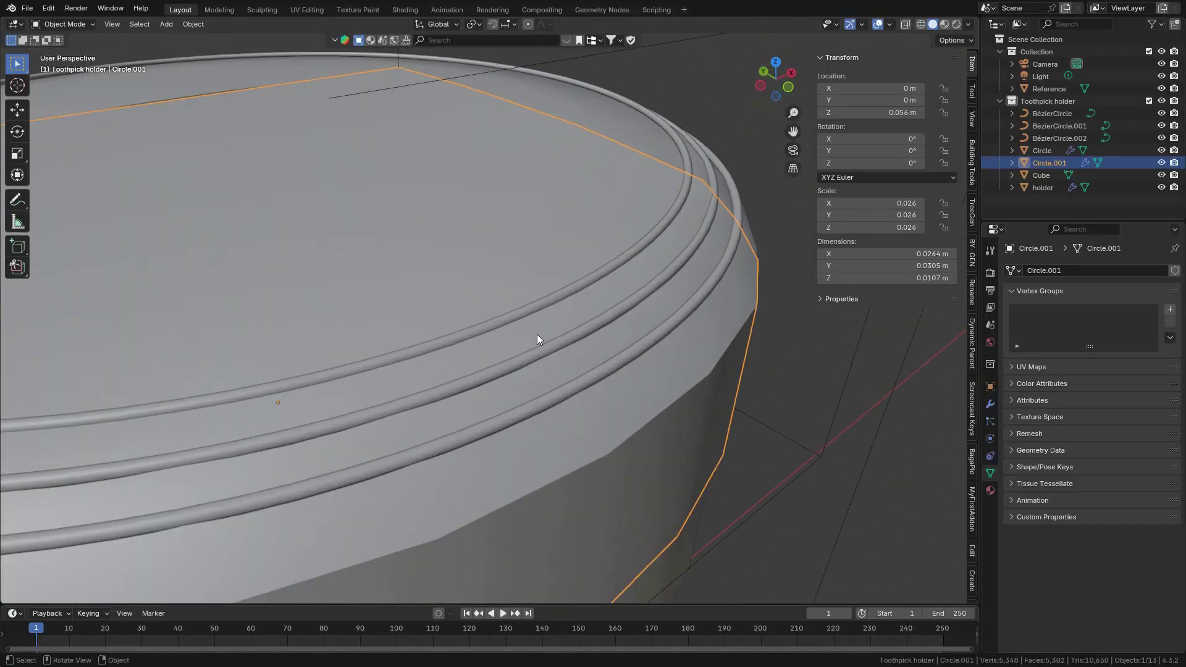
scroll(537, 328, down, 3)
middle_drag(536, 322, 506, 305)
scroll(514, 326, down, 2)
scroll(484, 324, down, 2)
scroll(435, 345, up, 2)
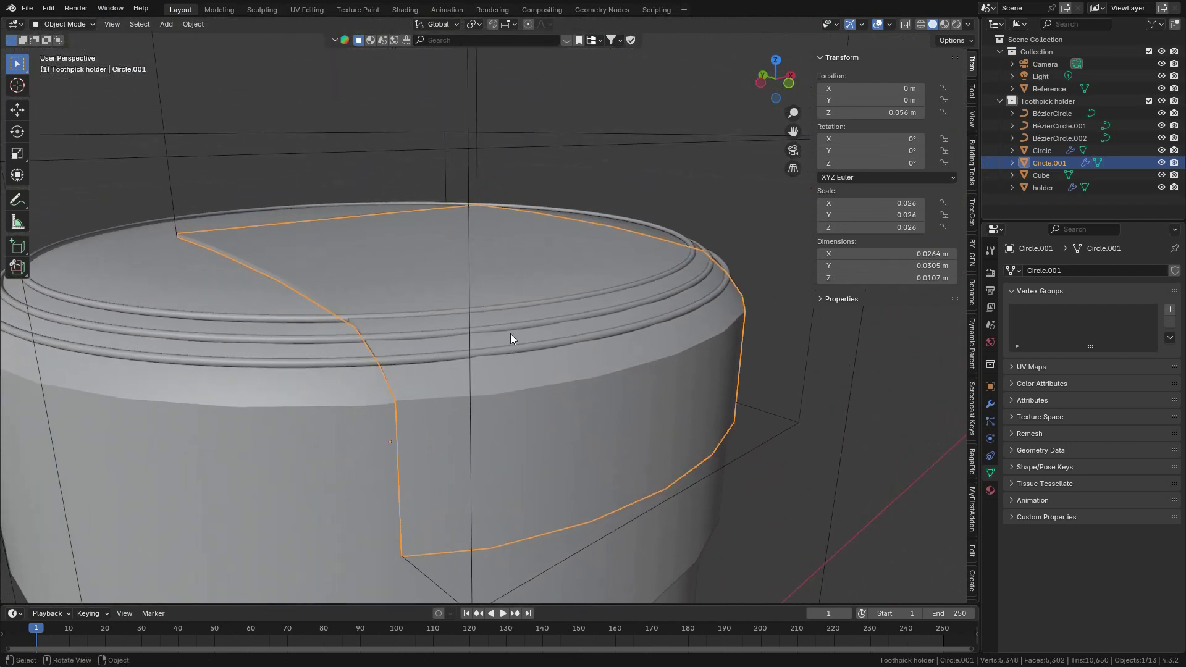
Step: Examine how the three rings cross the flap, picking each ring and the flap in turn from above and the side
scroll(552, 291, up, 1)
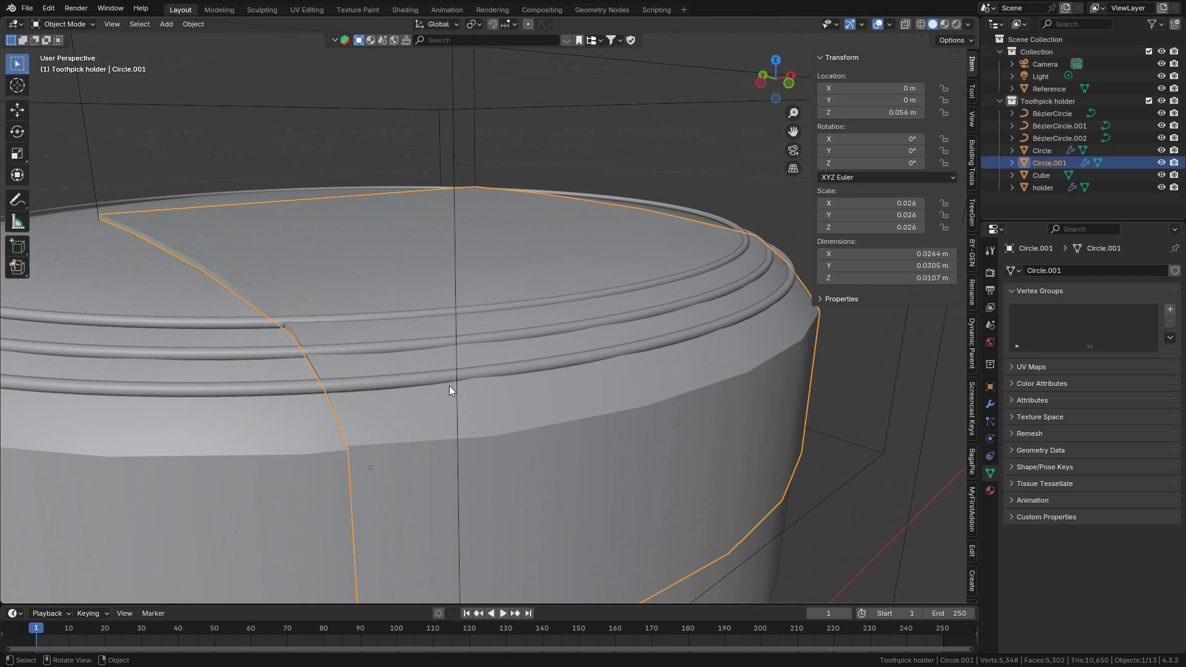
middle_drag(507, 289, 650, 179)
click(577, 285)
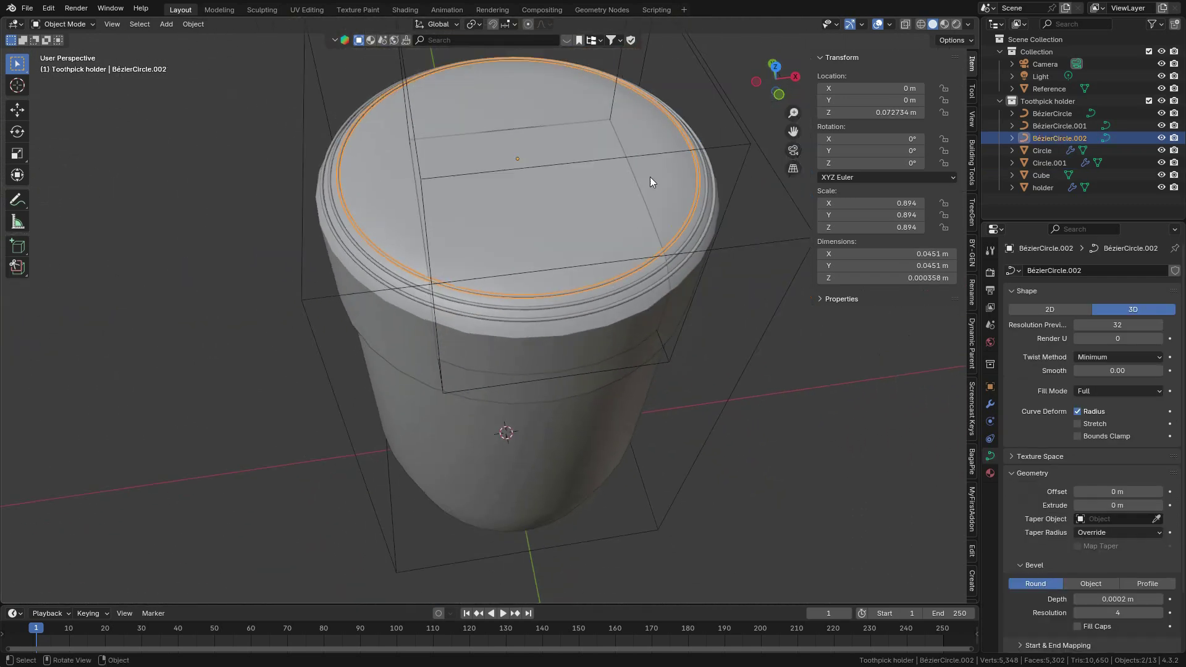
click(626, 284)
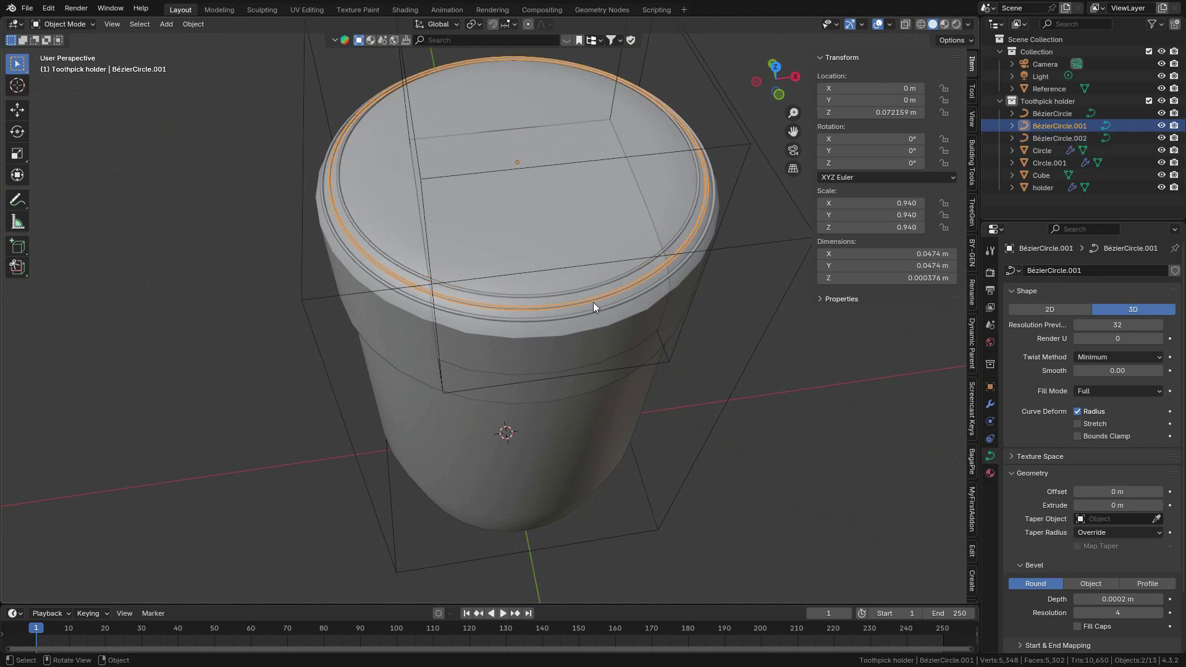
click(561, 316)
scroll(535, 343, up, 3)
middle_drag(536, 342, 557, 376)
click(557, 376)
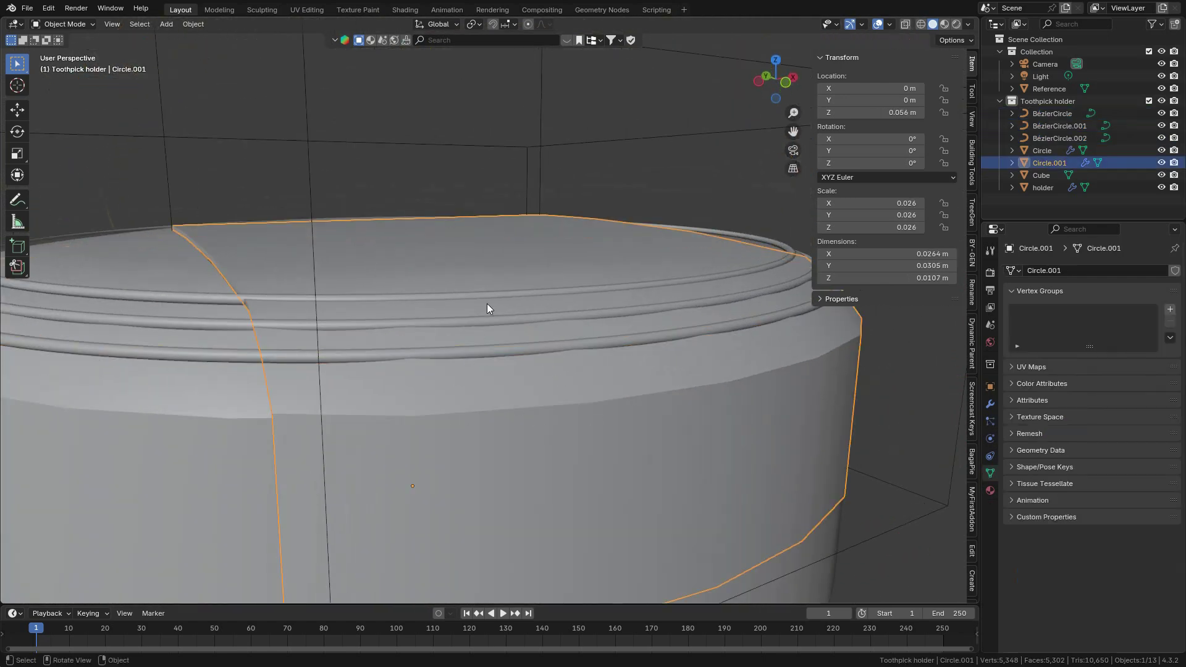
scroll(532, 347, down, 2)
middle_drag(533, 347, 407, 377)
scroll(507, 340, up, 2)
scroll(504, 343, up, 1)
scroll(502, 346, down, 4)
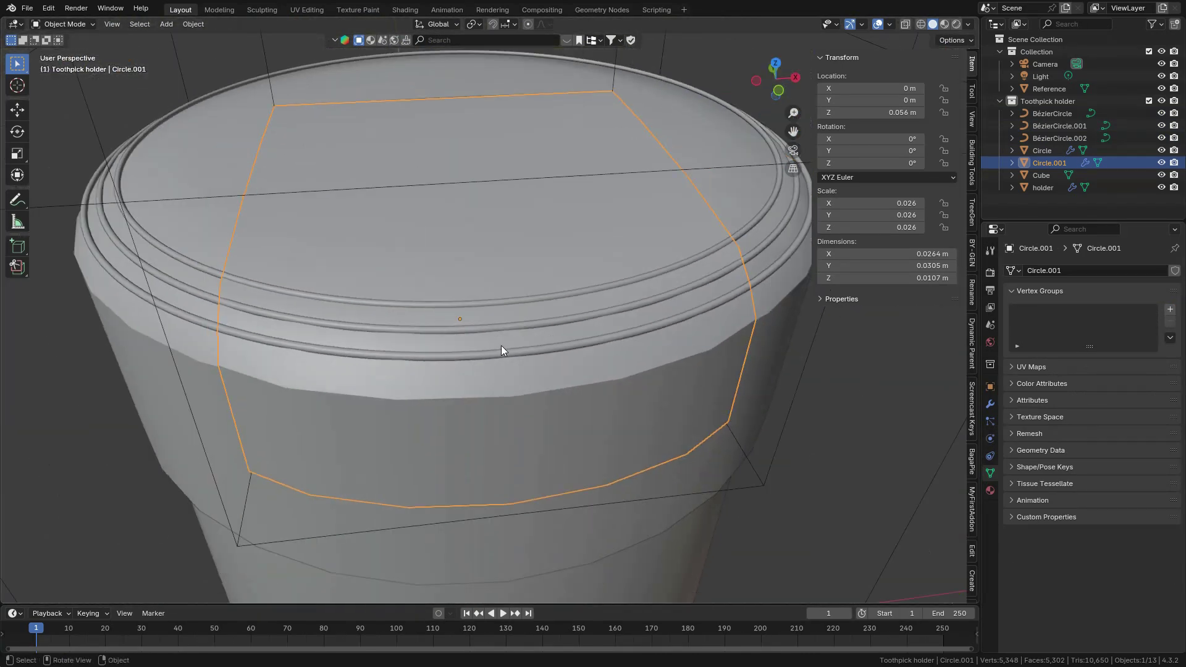
scroll(501, 346, up, 3)
shift+scroll(494, 339, down, 5)
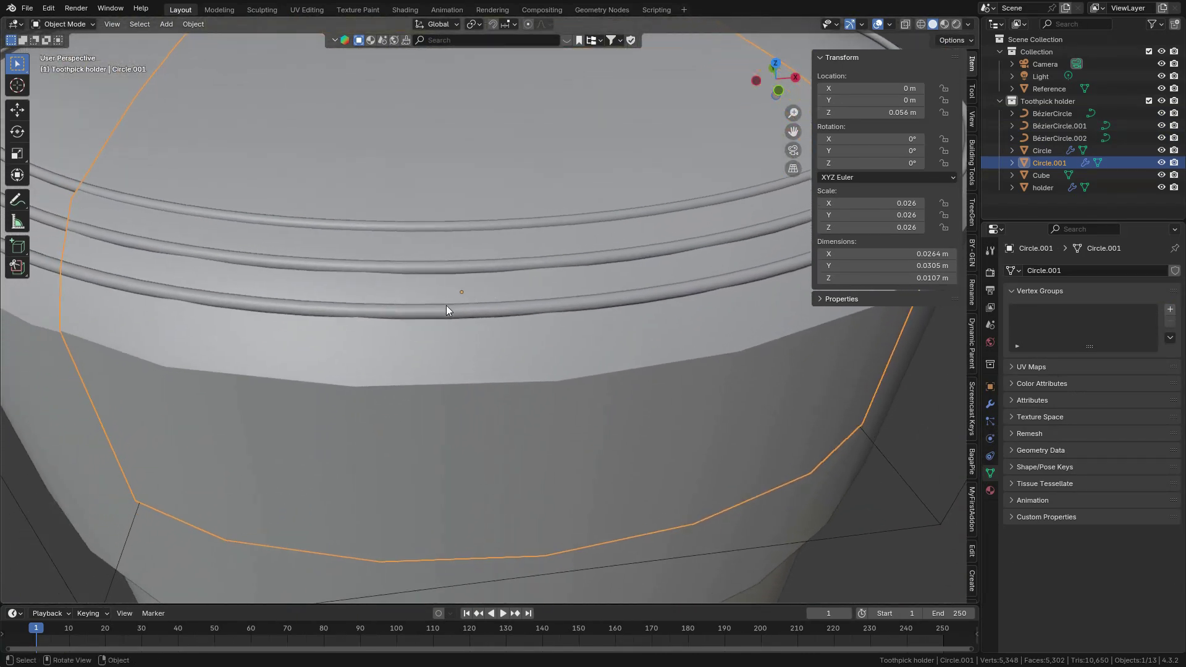
Step: Convert the three Bézier circle rings on the lid to meshes together
click(413, 313)
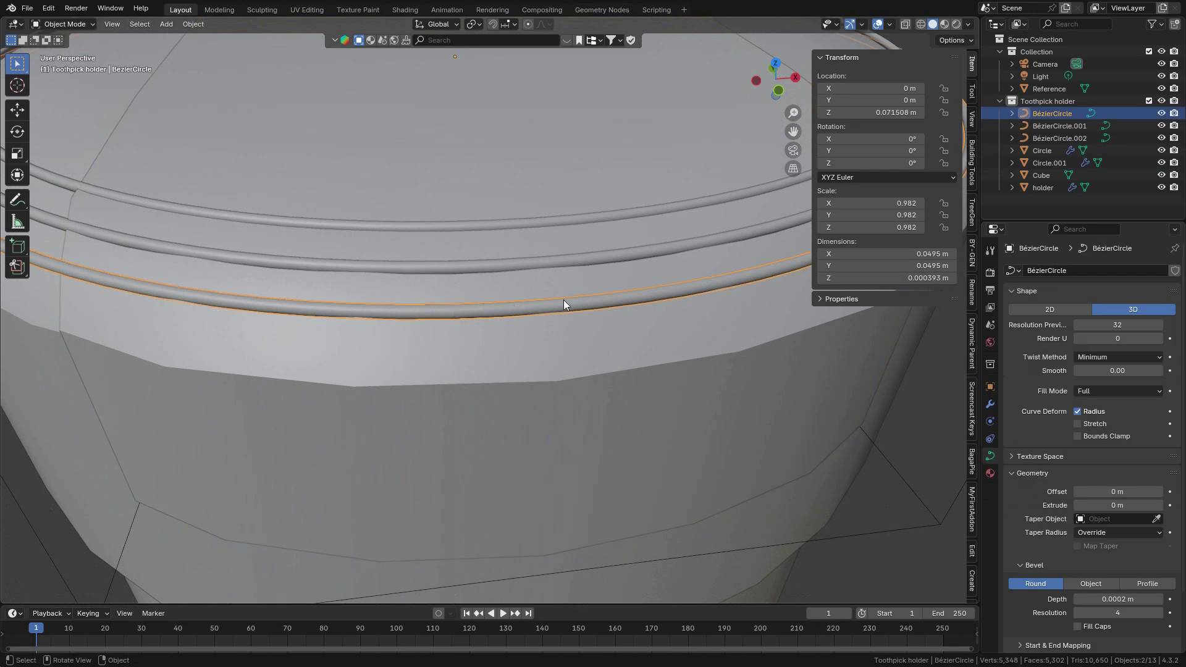
shift+click(540, 261)
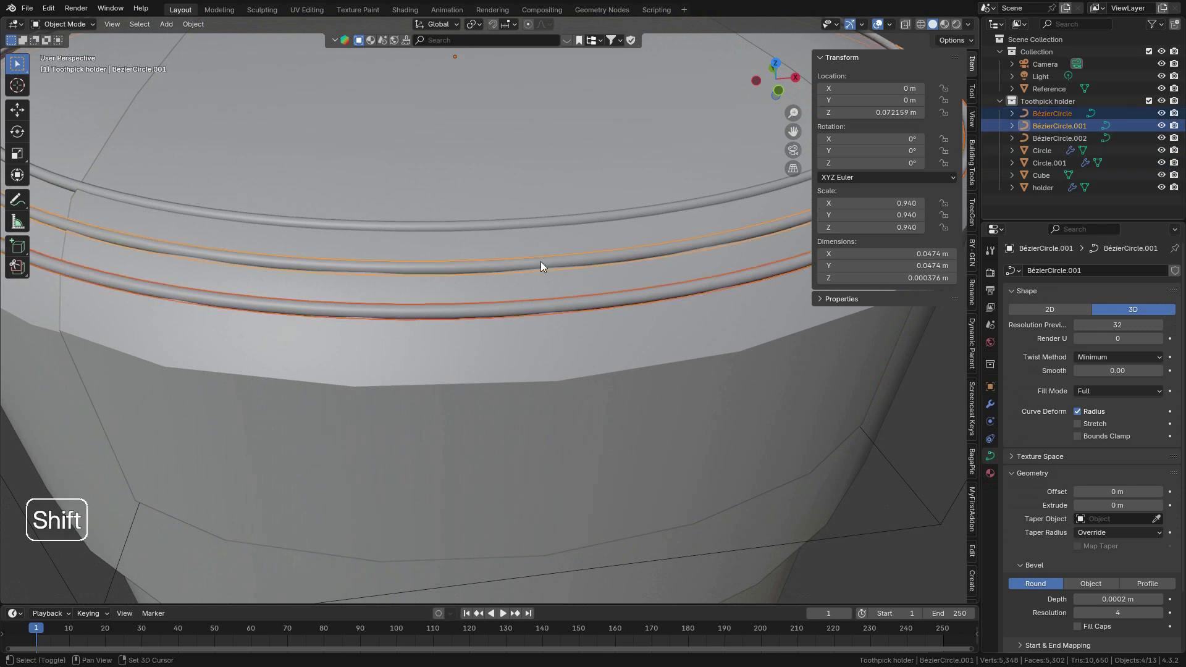
shift+click(533, 222)
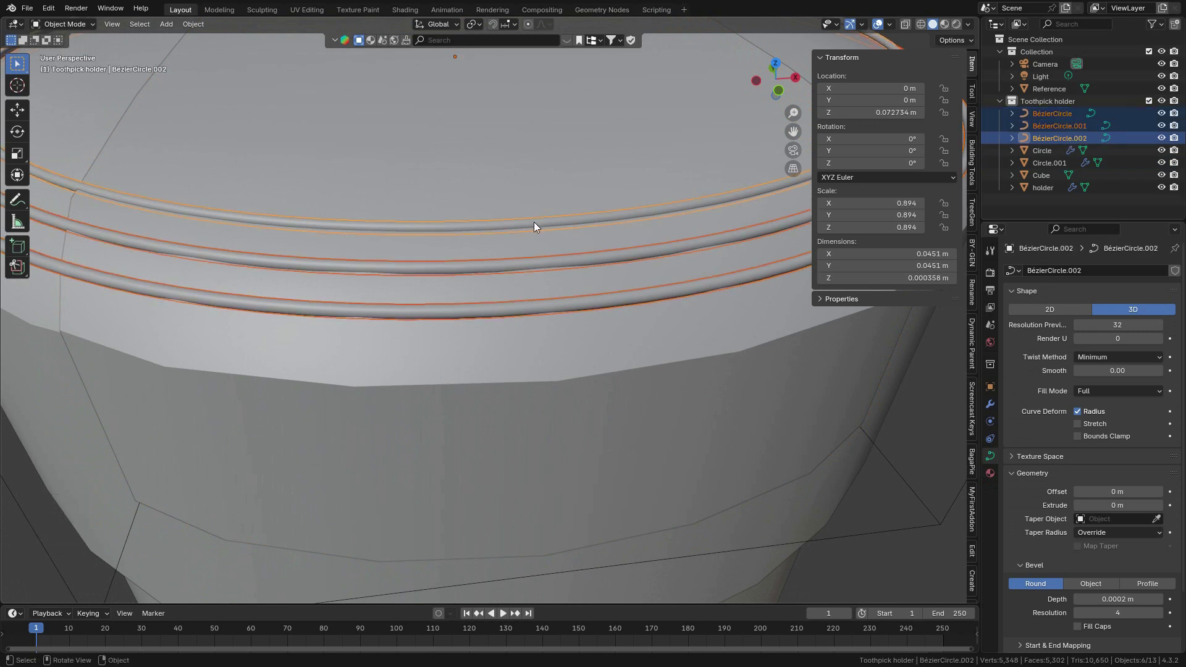
right_click(505, 226)
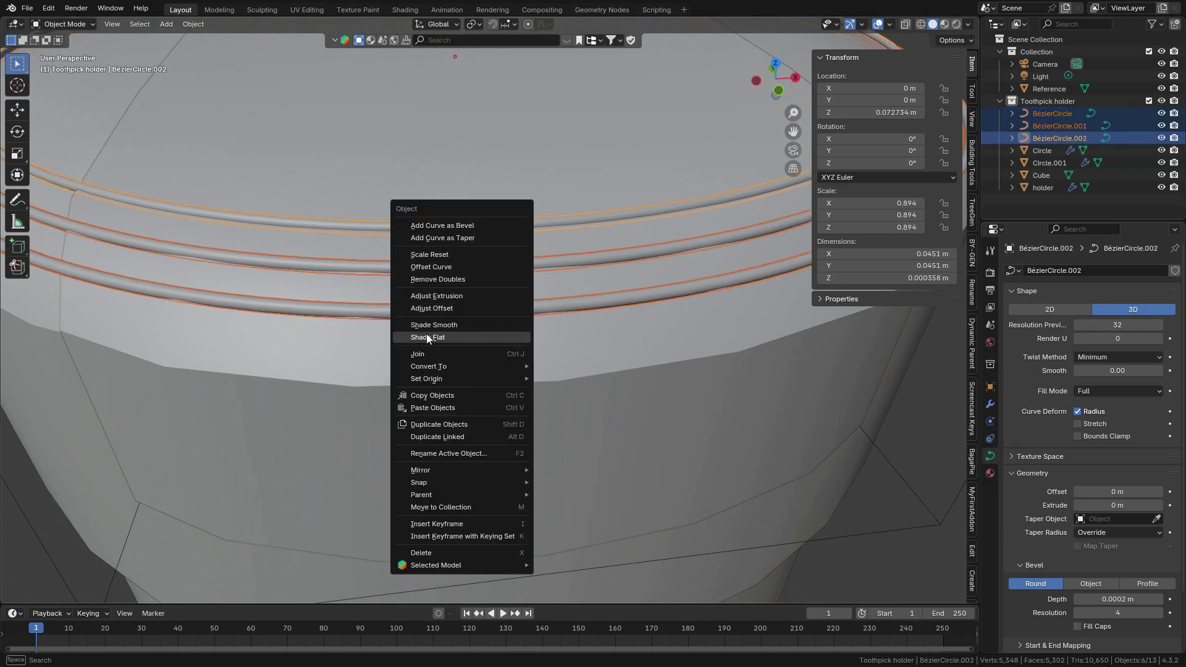
mouse_move(427, 368)
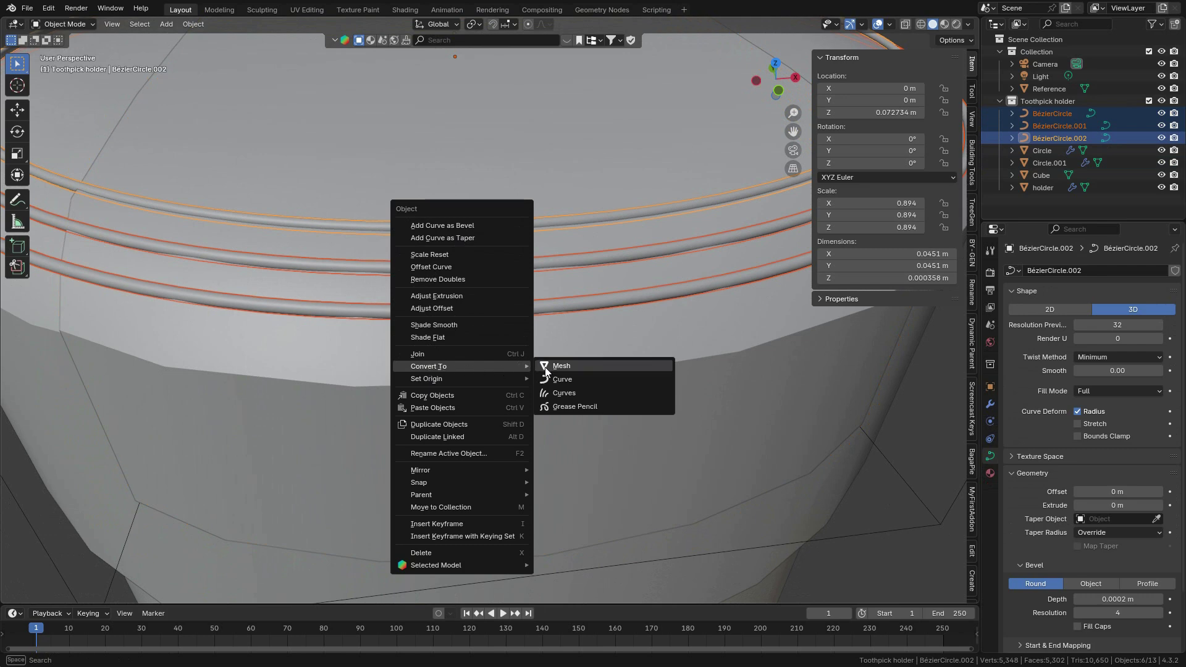
click(570, 365)
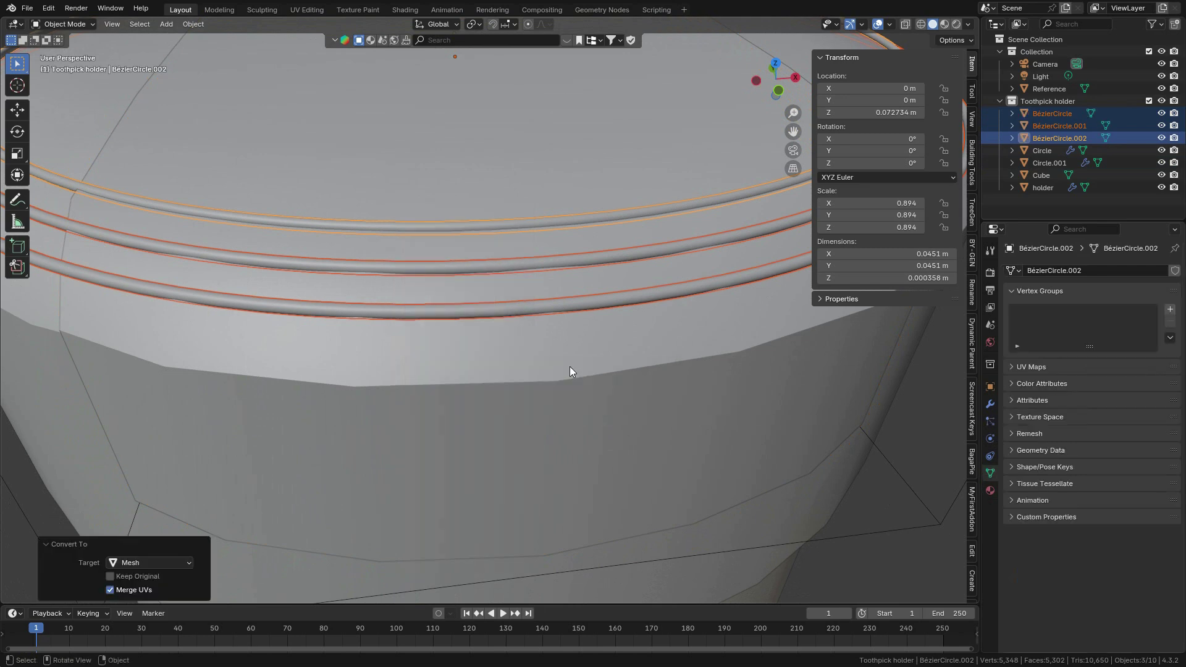
click(68, 544)
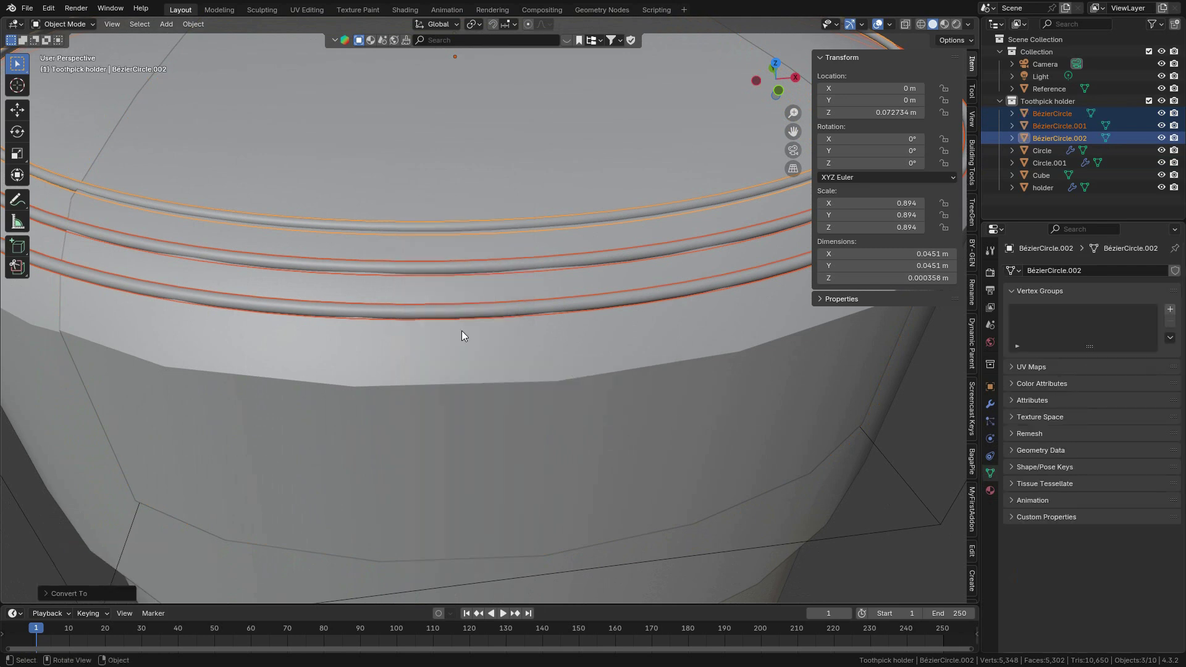
Step: Examine the mesh segments of all three rings in Edit Mode and return to Object Mode
key(Tab)
scroll(637, 305, down, 3)
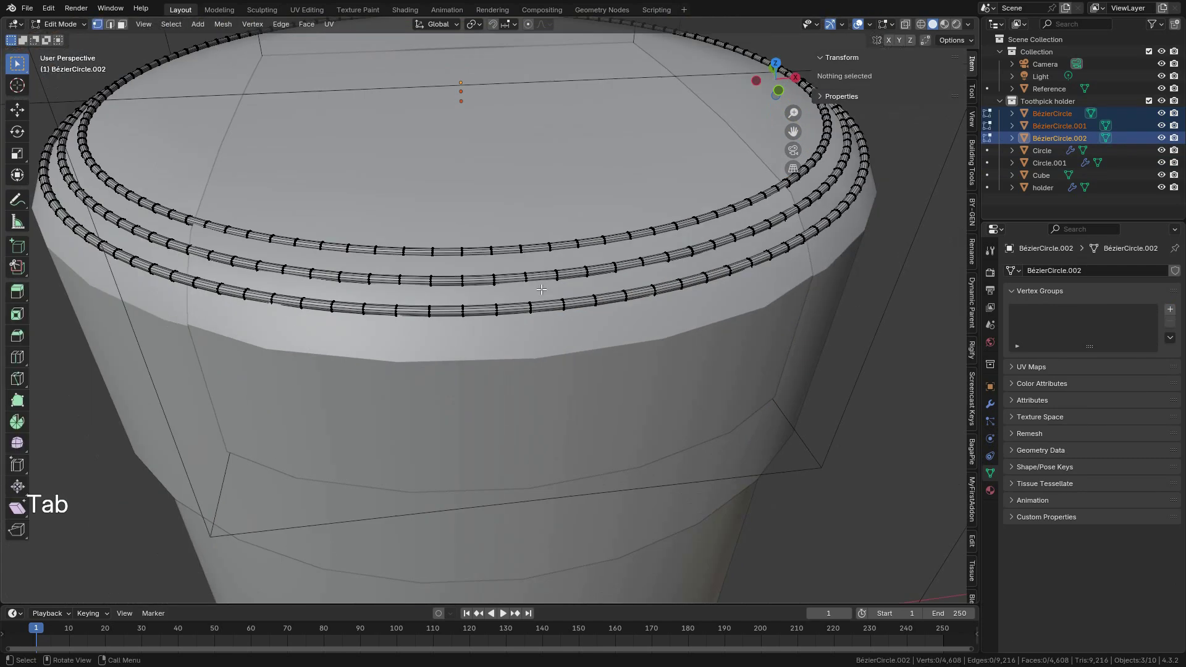
scroll(637, 305, down, 2)
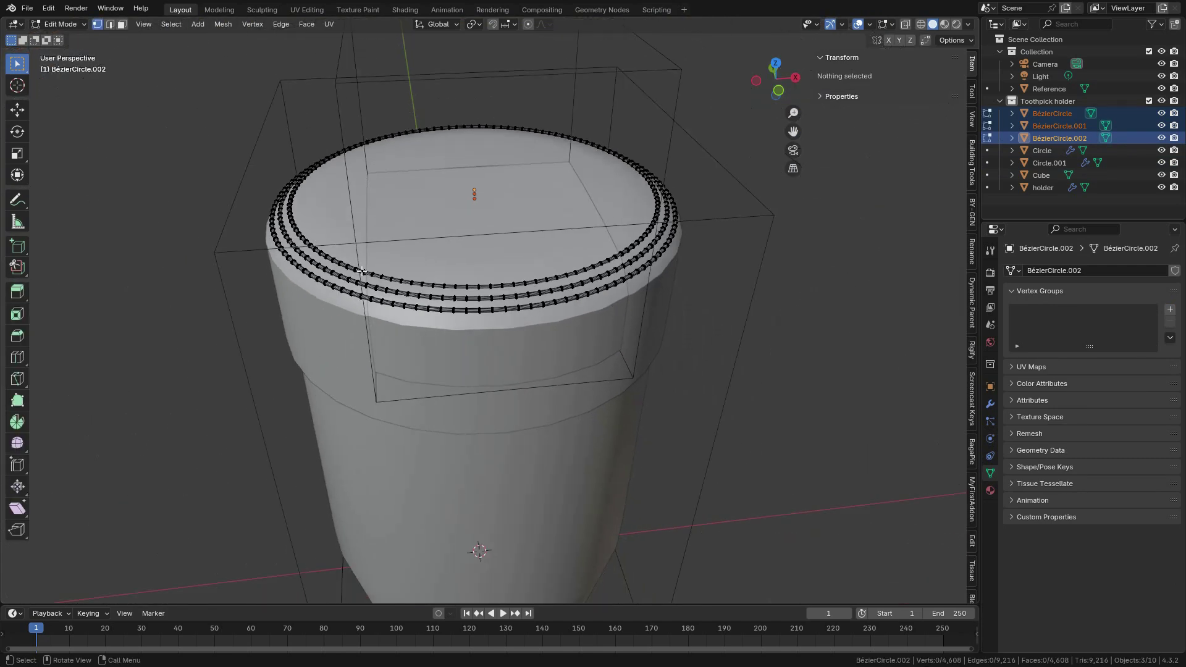
scroll(361, 272, up, 5)
key(Tab)
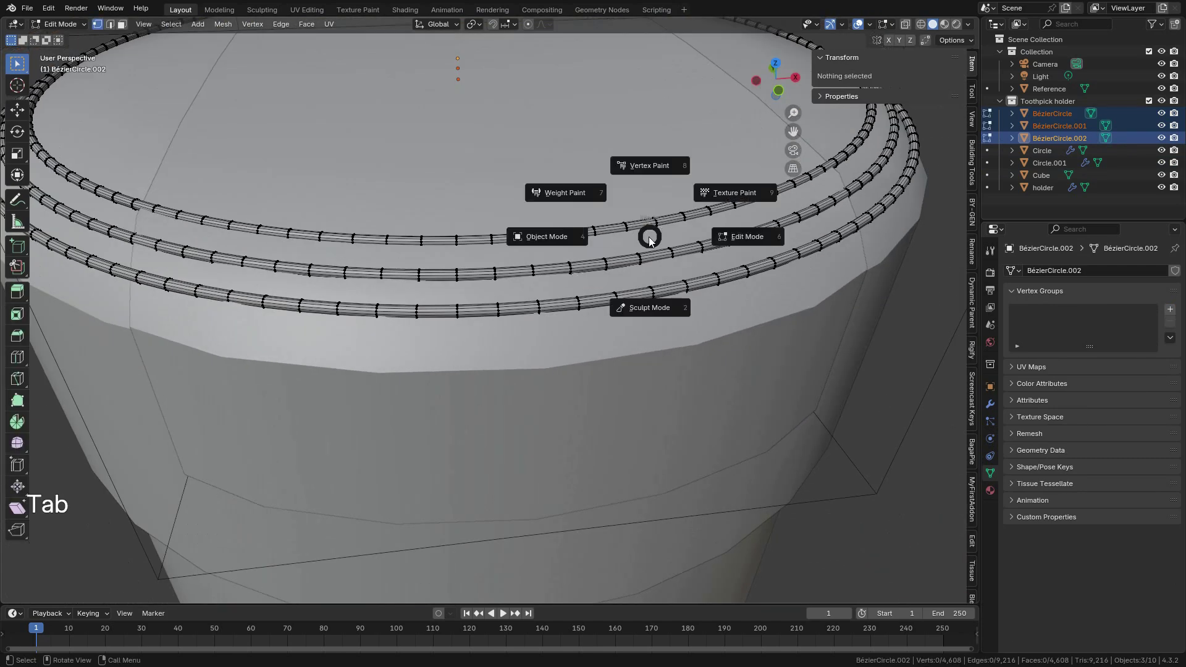
click(494, 244)
scroll(498, 260, up, 5)
click(535, 189)
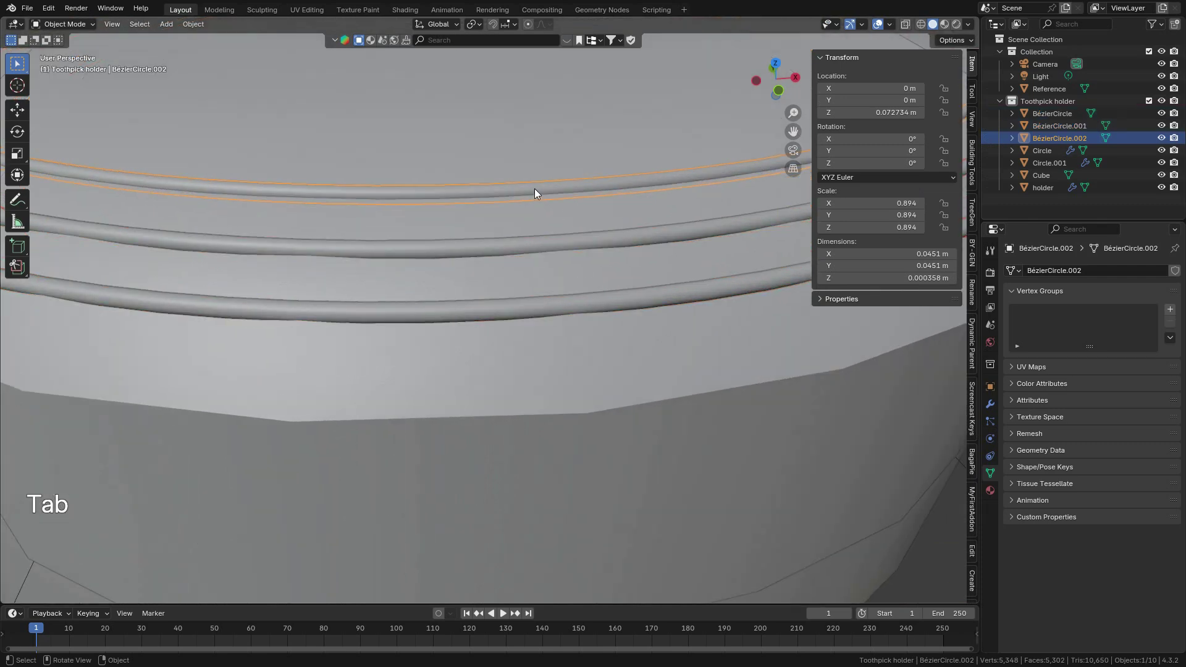
scroll(535, 188, down, 5)
scroll(575, 290, up, 1)
scroll(544, 297, up, 3)
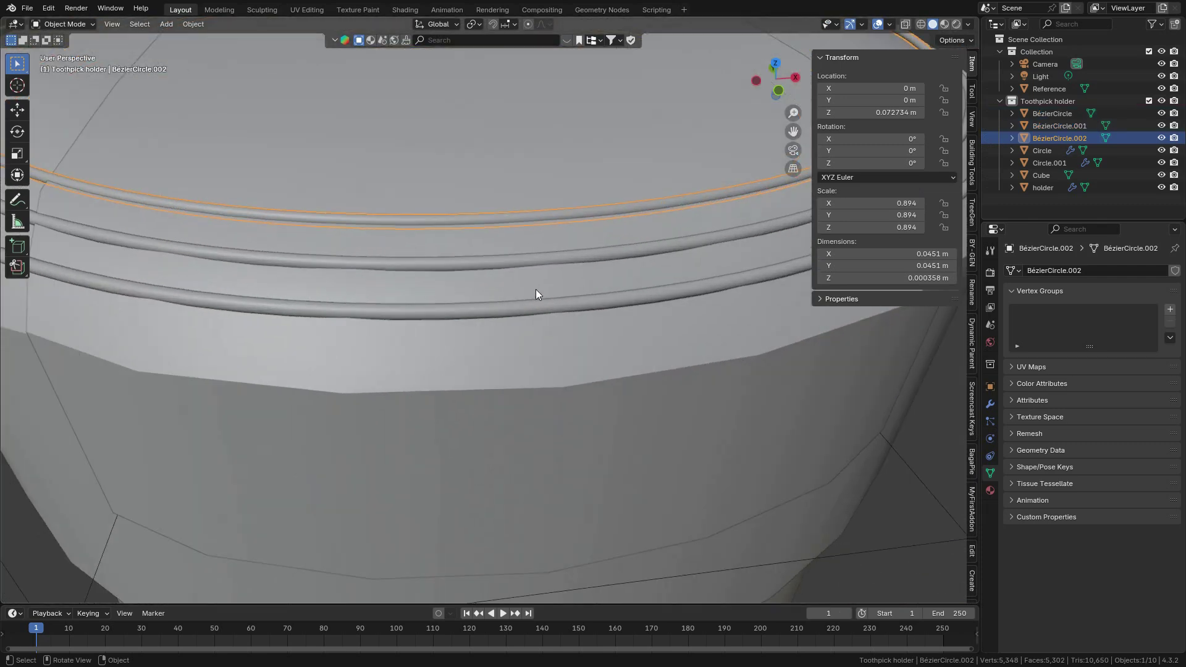
Step: In Edit Mode on the outermost ring, select the cross-section loops on the centre line from the front view in wireframe, restoring solid shading
click(520, 307)
scroll(520, 309, down, 6)
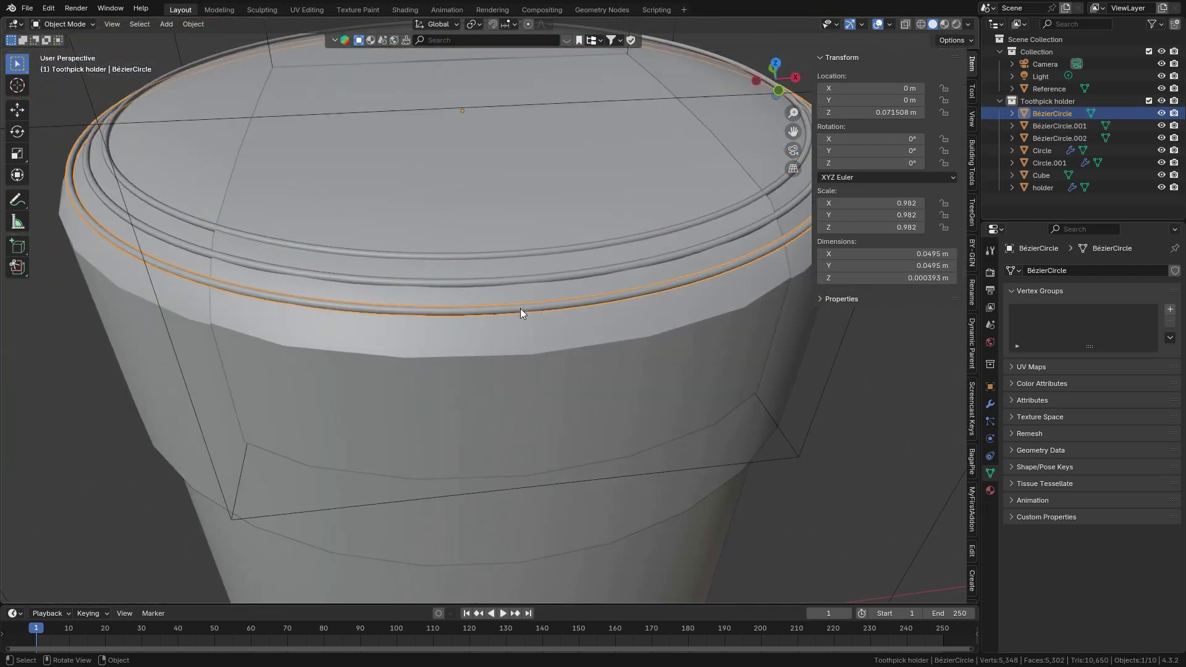
scroll(520, 309, up, 3)
key(KP_1)
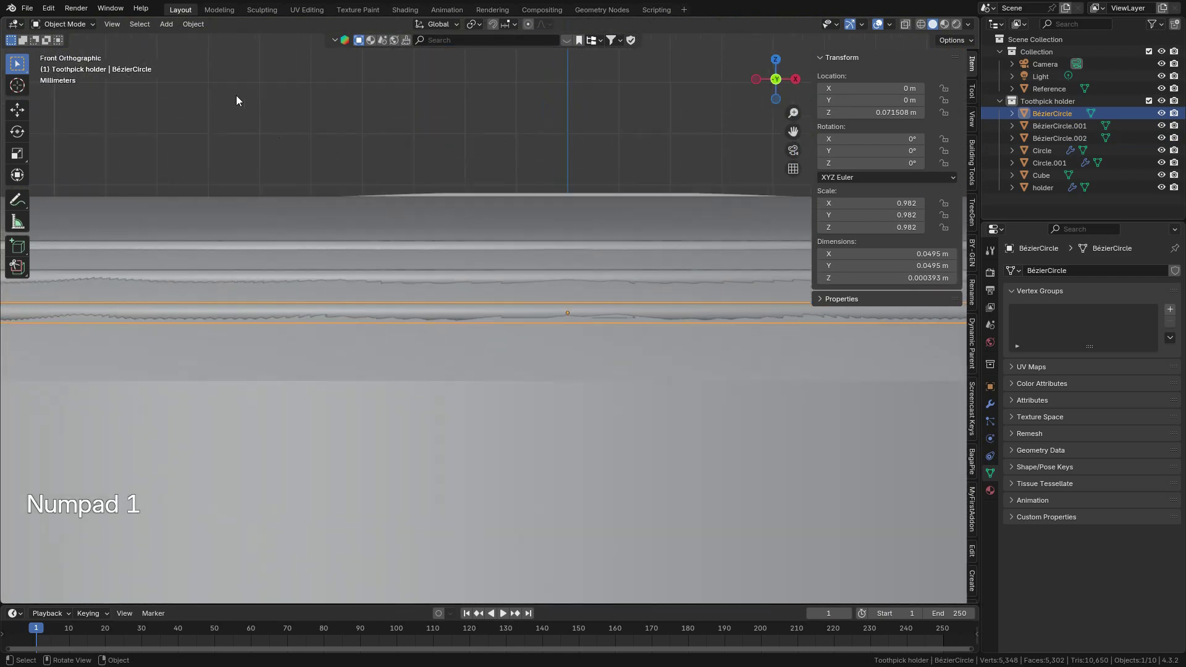
click(80, 24)
click(79, 54)
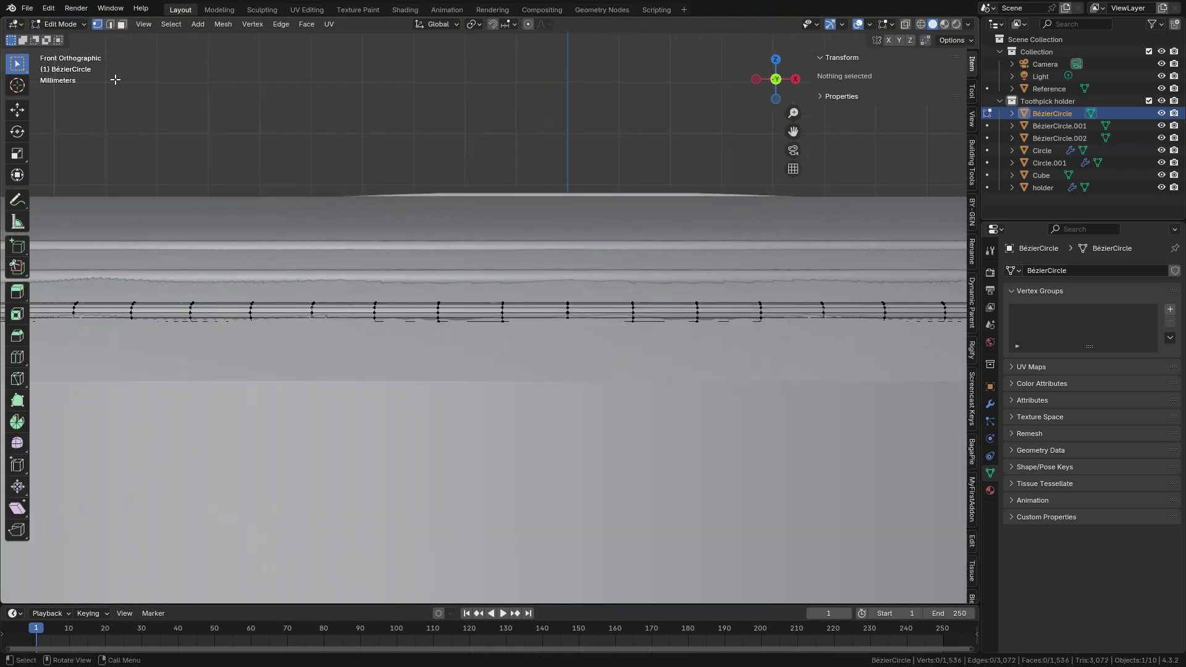
click(921, 25)
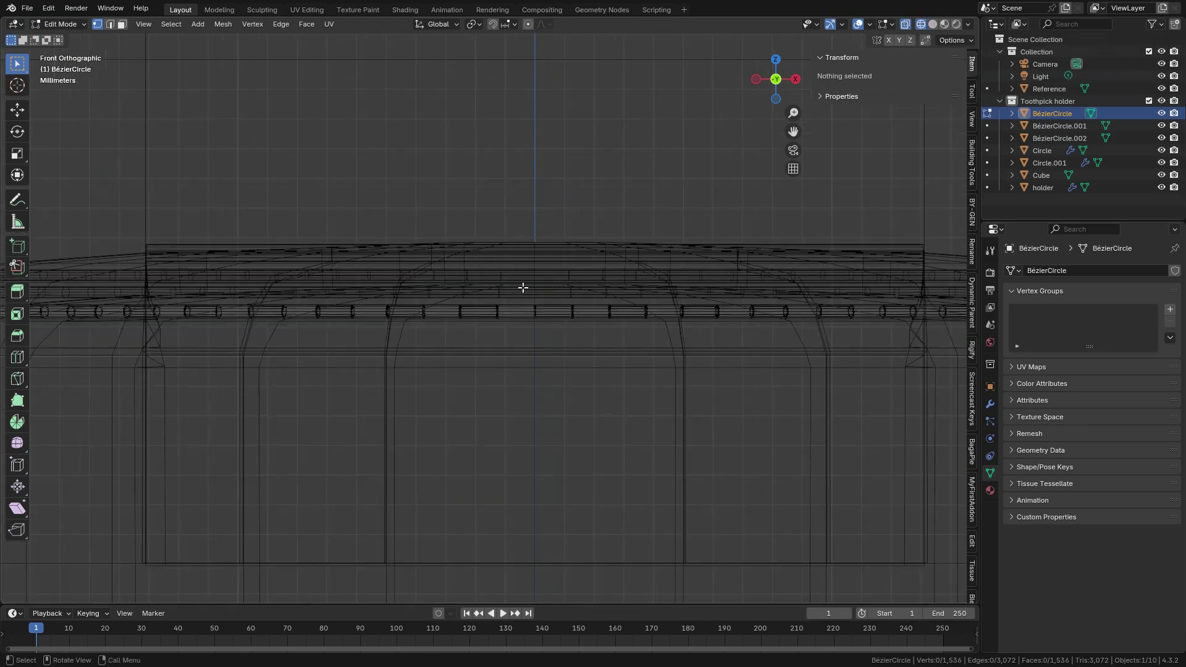
drag(523, 288, 554, 367)
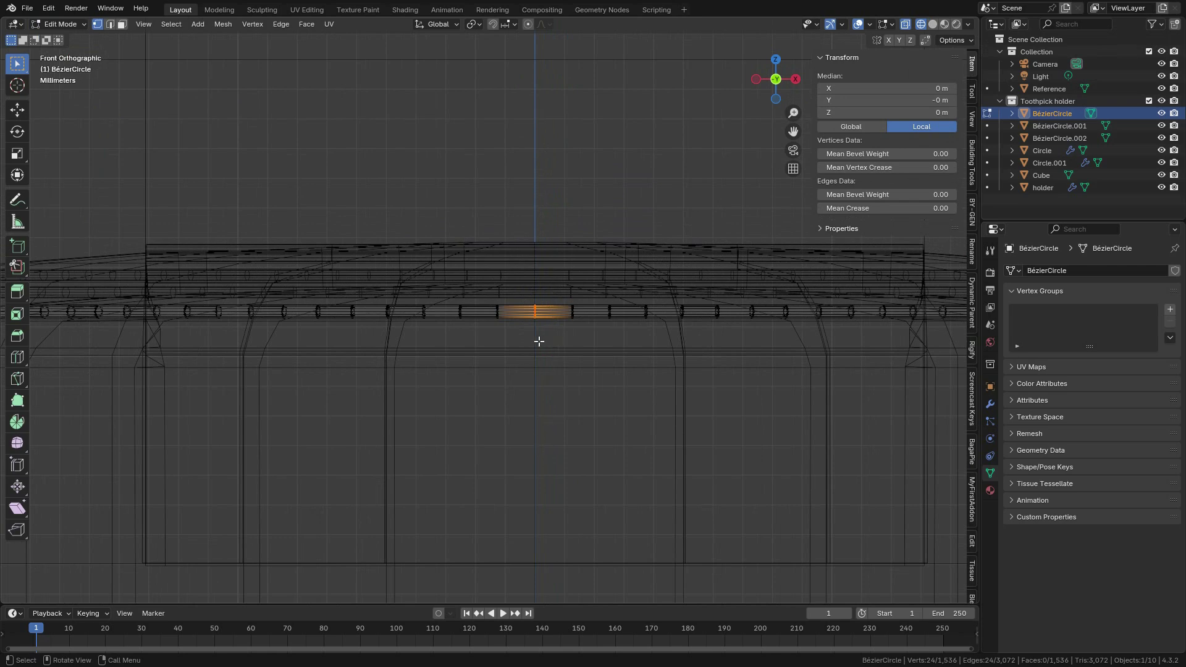
click(932, 26)
middle_drag(526, 294, 530, 381)
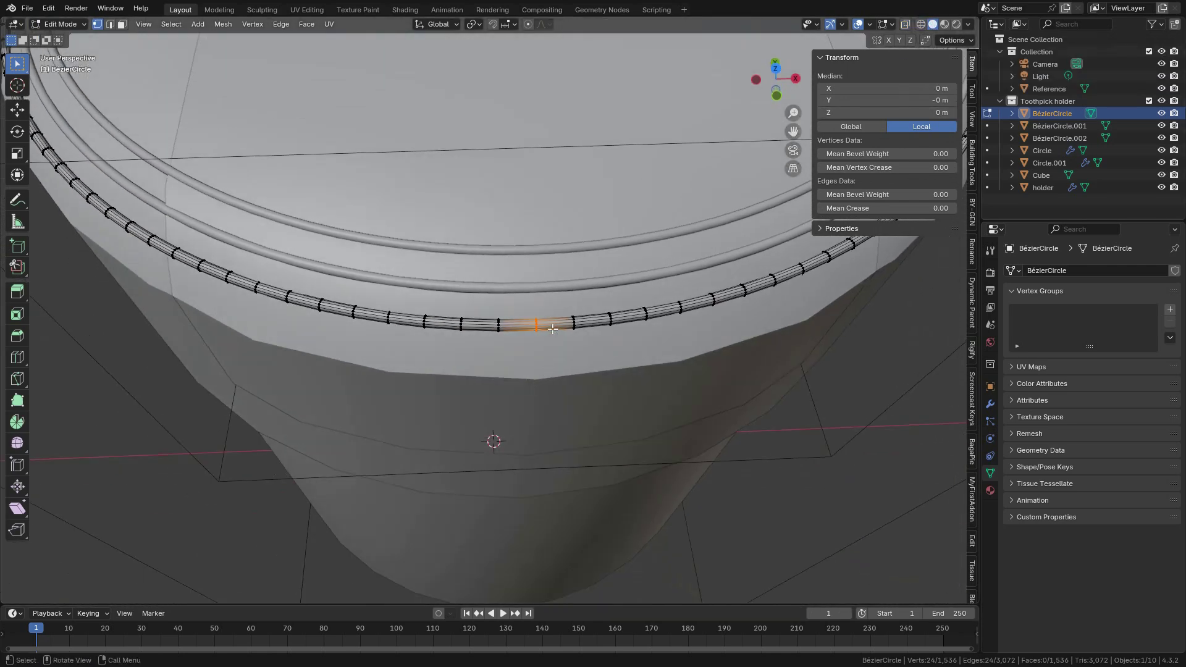
Step: Grow the outermost ring's selection eleven times so it extends along the ring to the flap's side seams
key(ctrl)
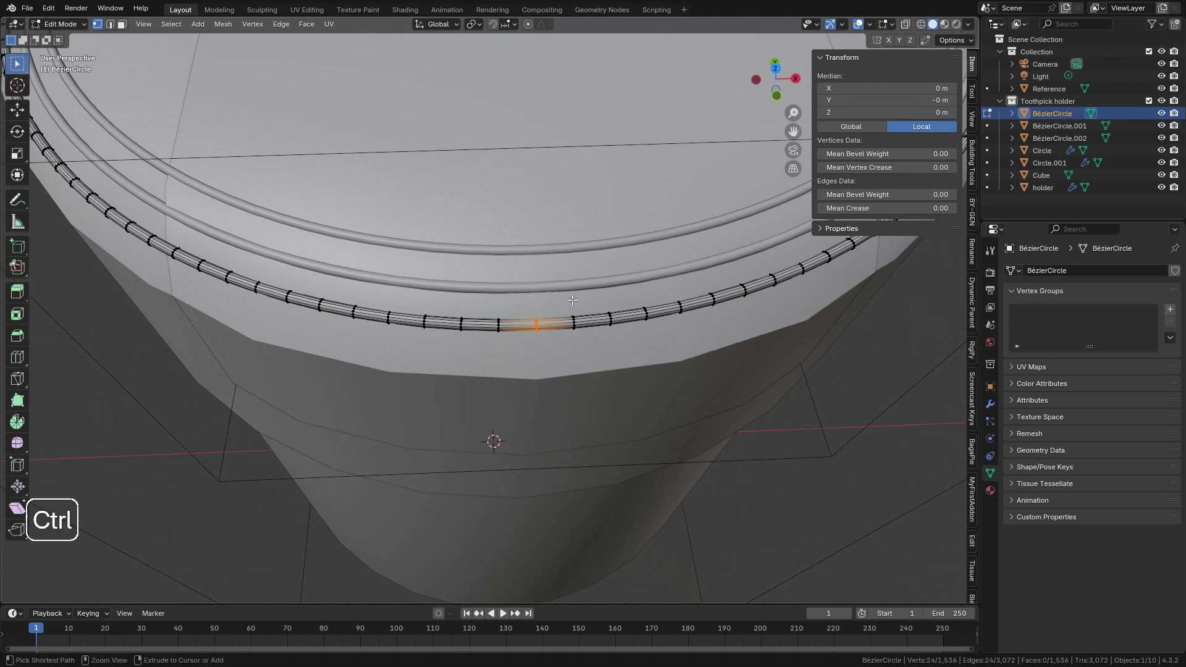
key(ctrl+KP_Add)
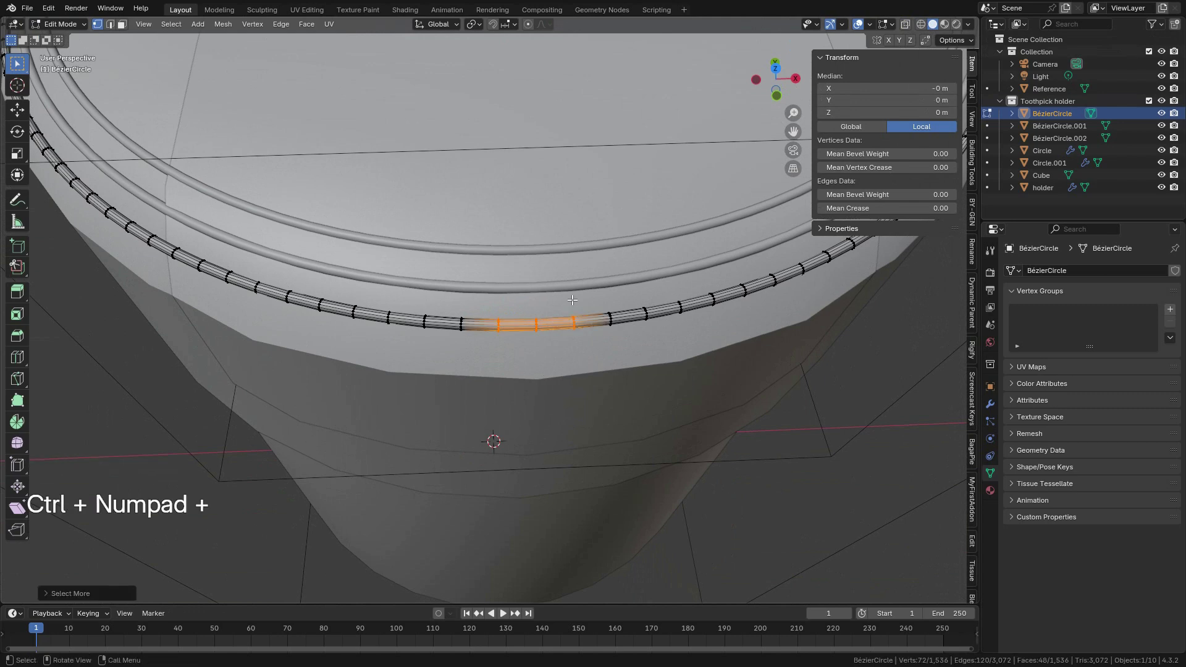
key(ctrl+KP_Add)
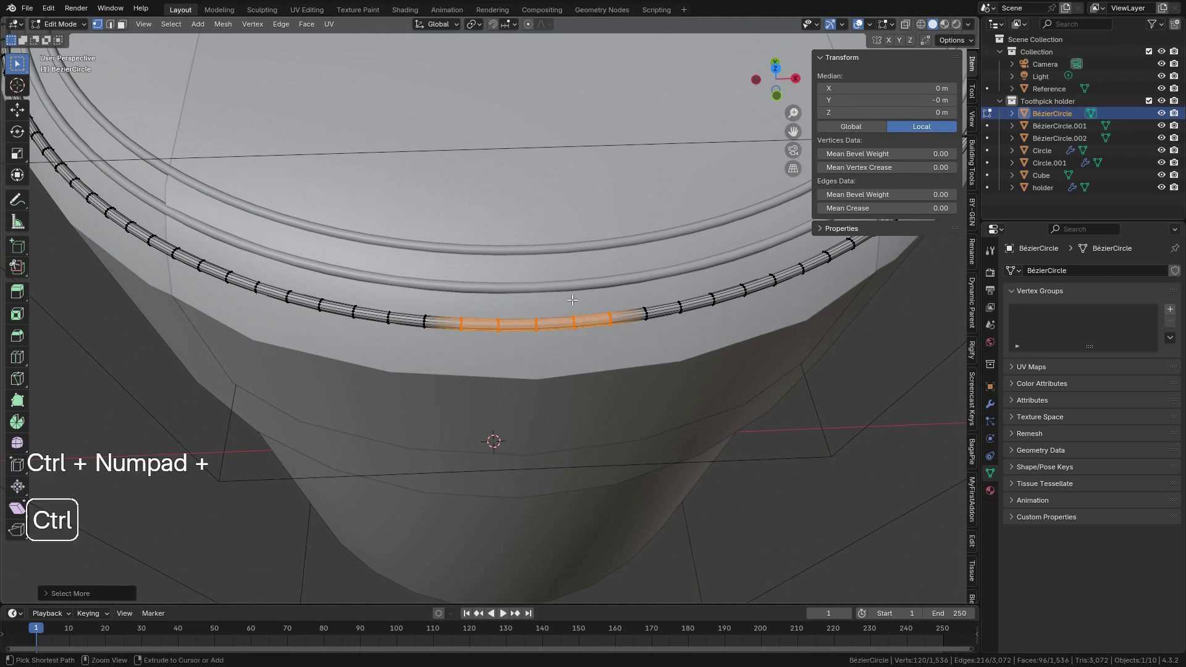
key(ctrl+KP_Add)
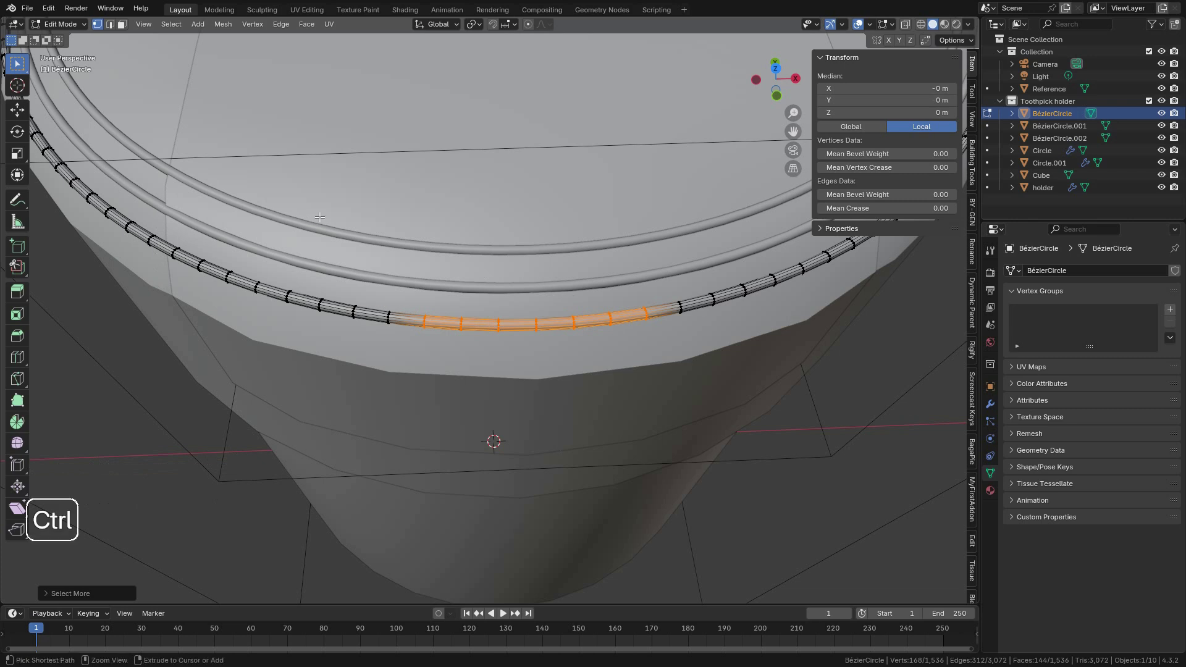
key(ctrl+KP_Add)
key(ctrl+KP_Add)
key(ctrl+KP_Add)
key(ctrl+KP_Add)
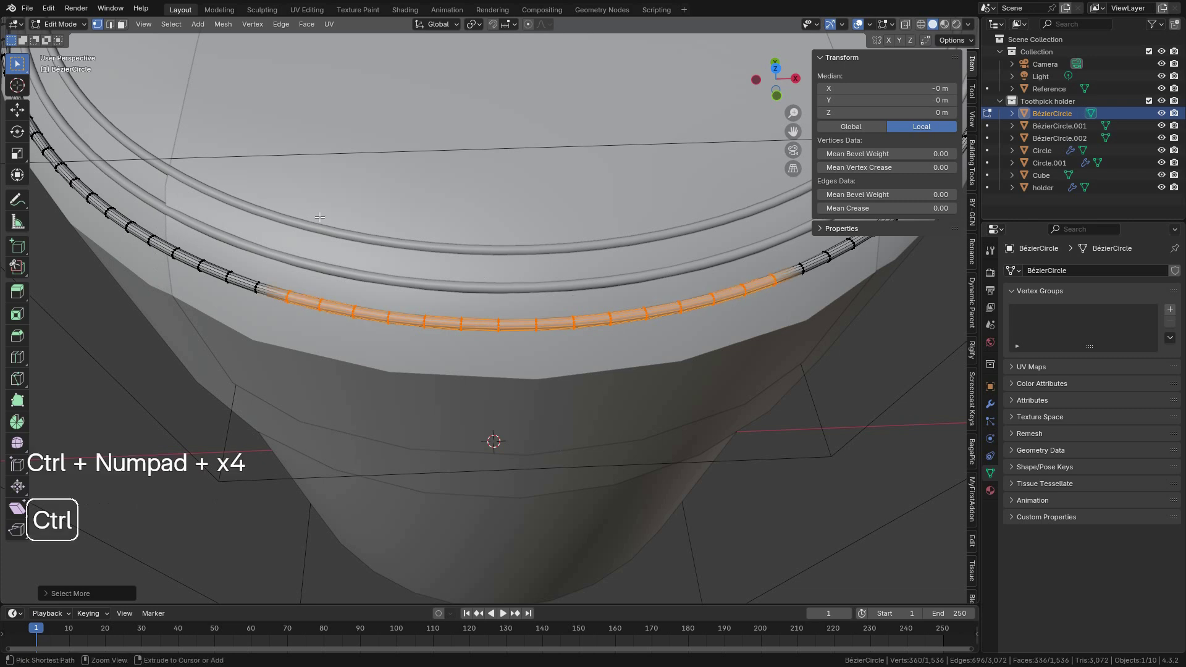
key(ctrl+KP_Add)
key(ctrl+KP_Add)
key(ctrl+KP_Add)
key(ctrl+KP_Add)
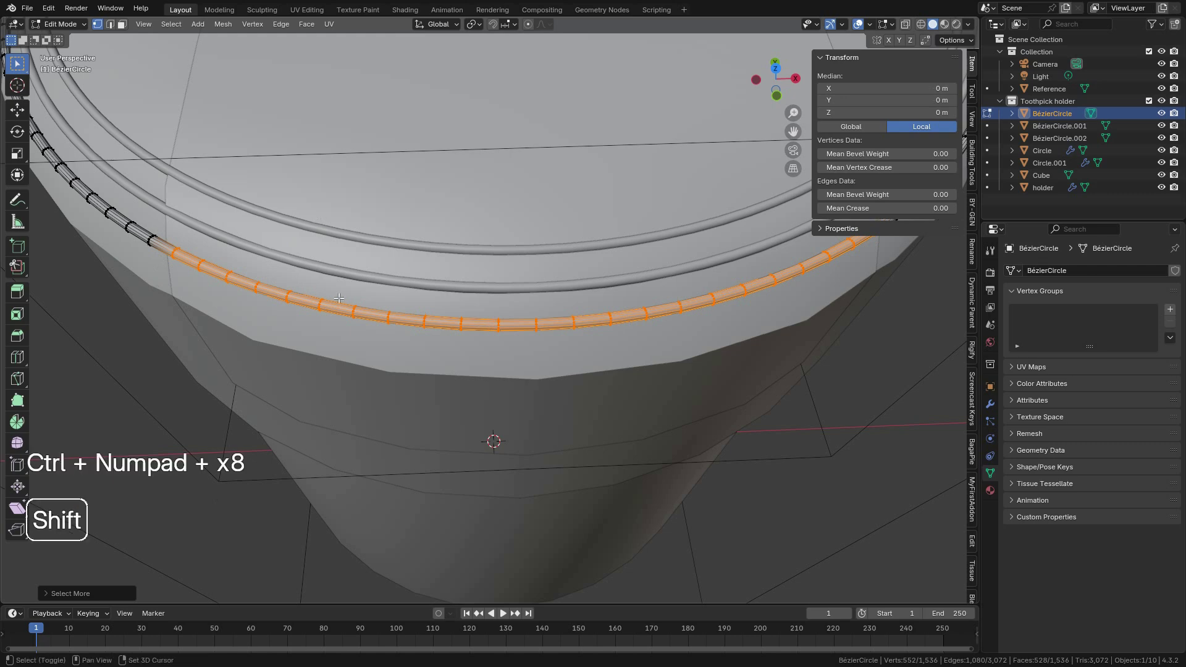
shift+middle_drag(692, 261, 493, 274)
middle_drag(643, 265, 591, 232)
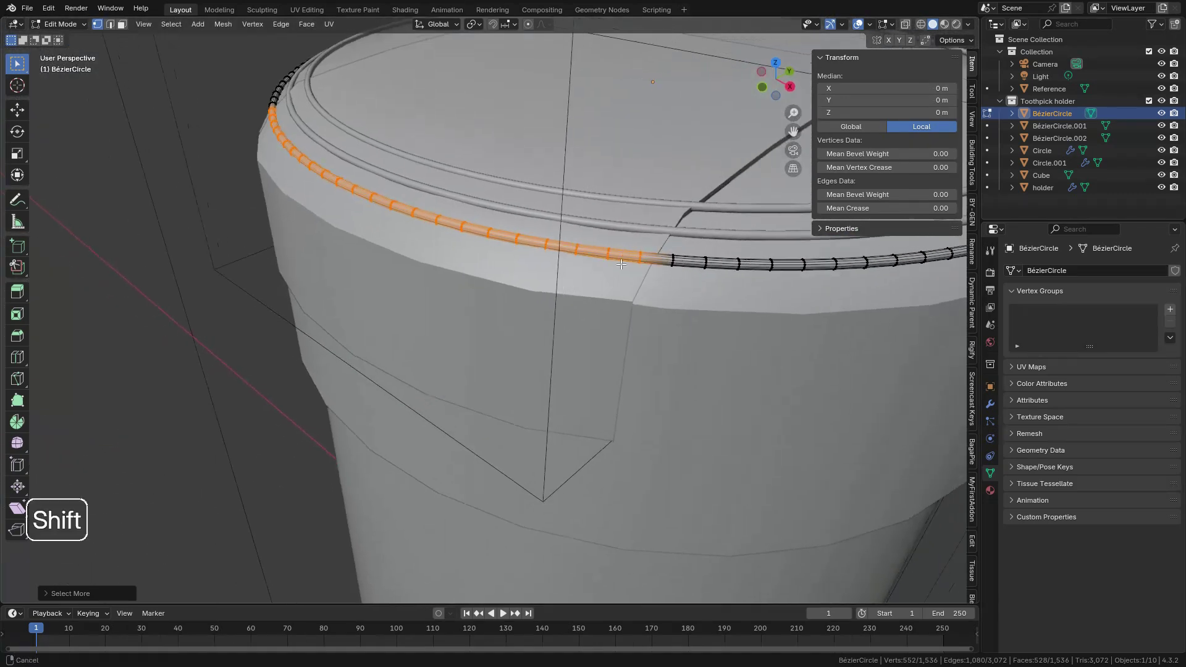
shift+middle_drag(686, 286, 558, 333)
scroll(556, 333, up, 6)
scroll(607, 325, down, 6)
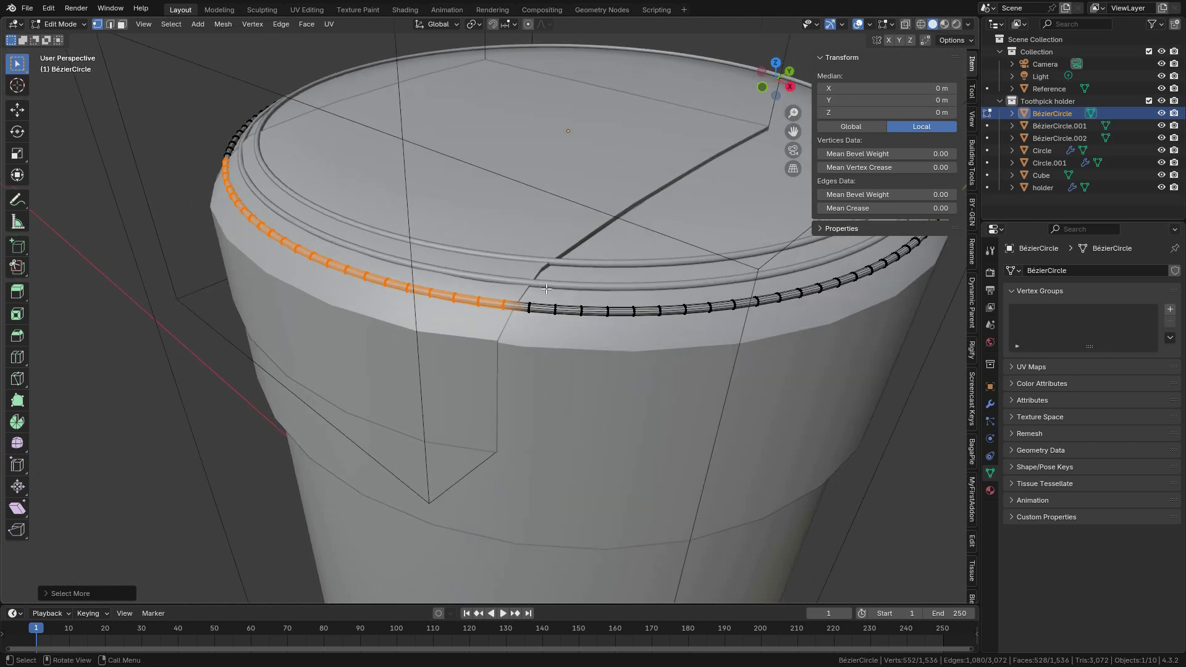
Step: Separate the selected part of the outermost ring into its own object and return to Object Mode
key(p)
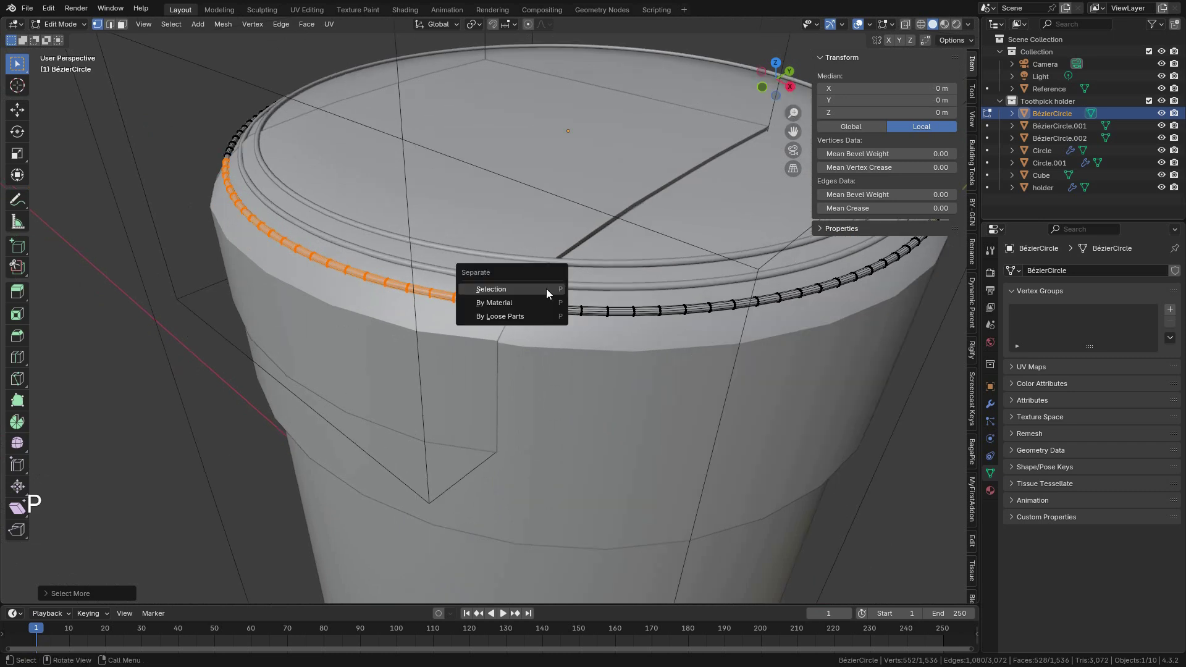
click(546, 288)
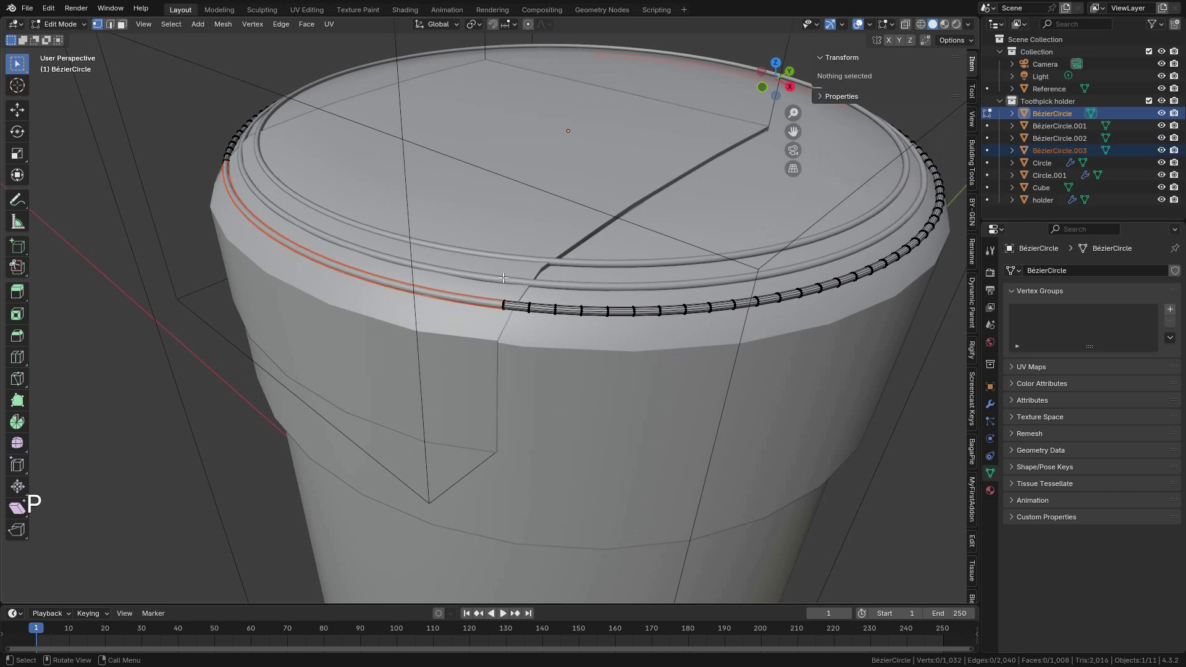
key(Tab)
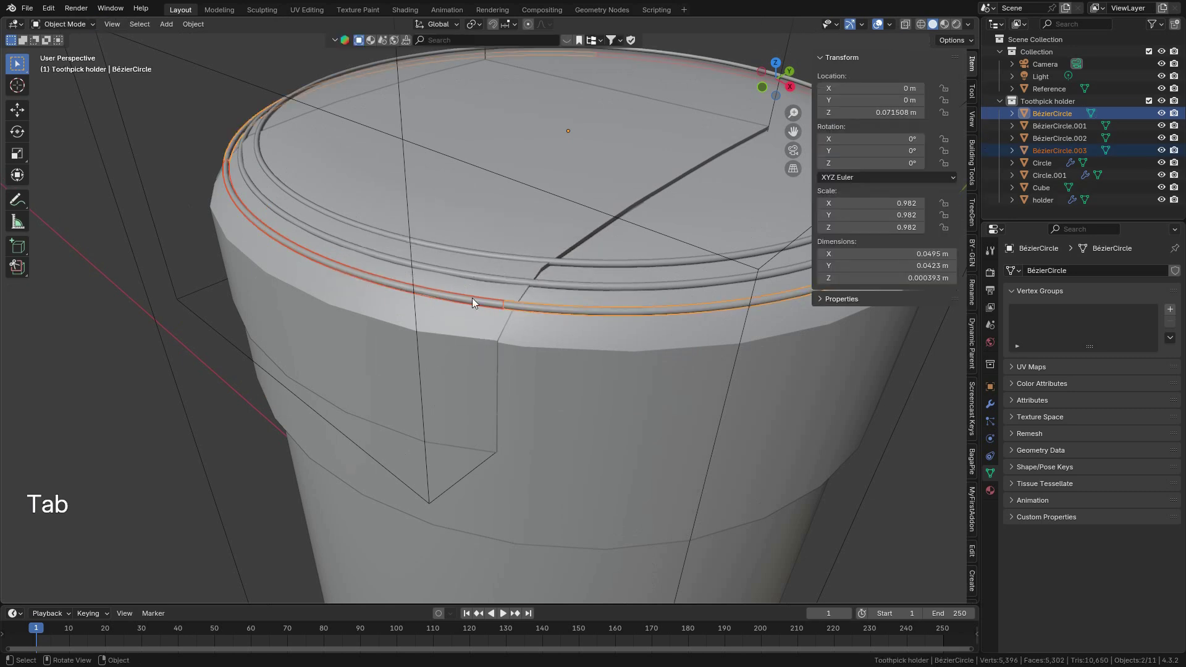
Step: Check what was split off the outermost ring with trial moves of the separated object, cancelling each move
click(485, 301)
key(g)
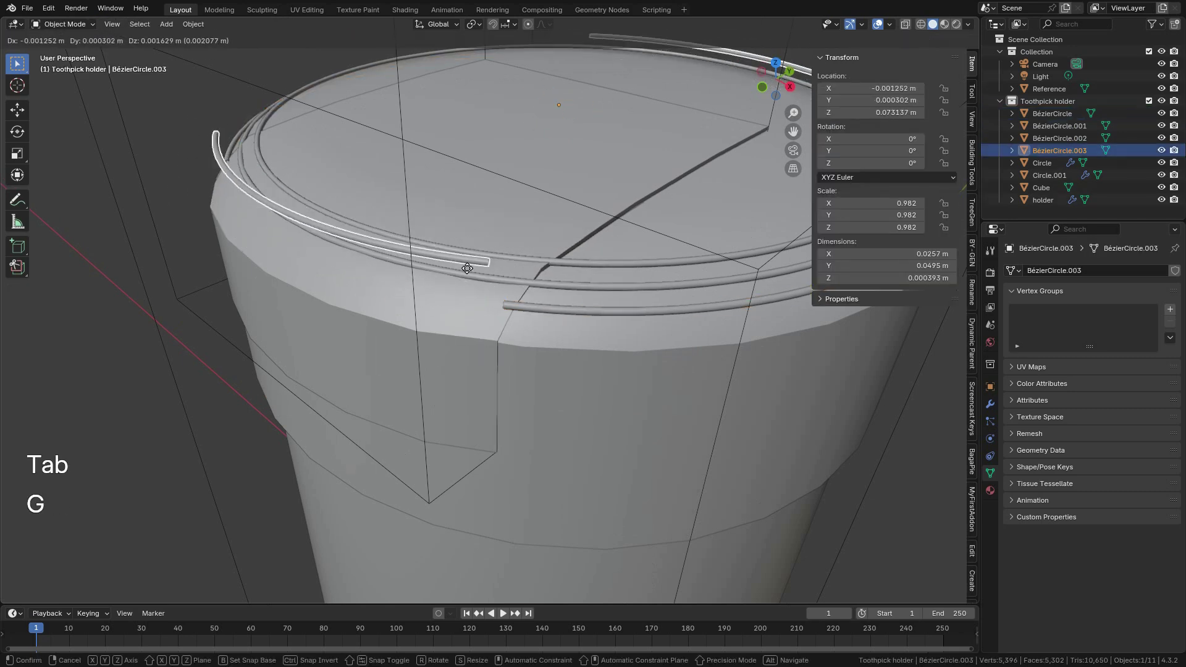
right_click(465, 298)
scroll(517, 283, down, 2)
shift+middle_drag(488, 297, 341, 367)
key(g)
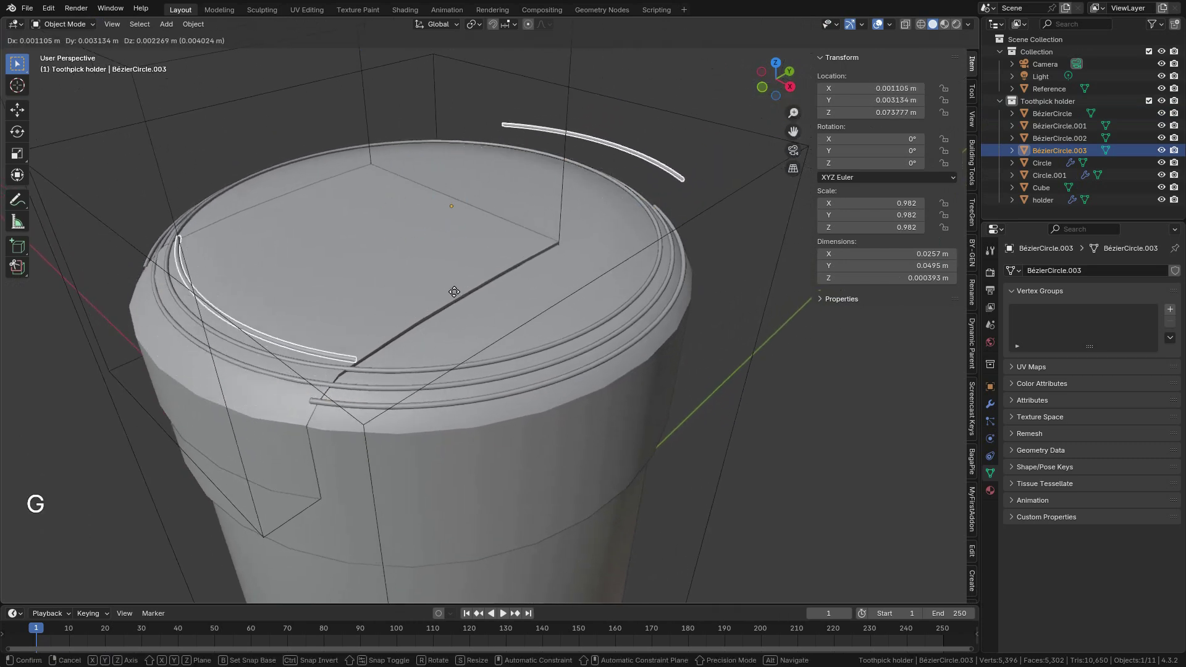
right_click(431, 291)
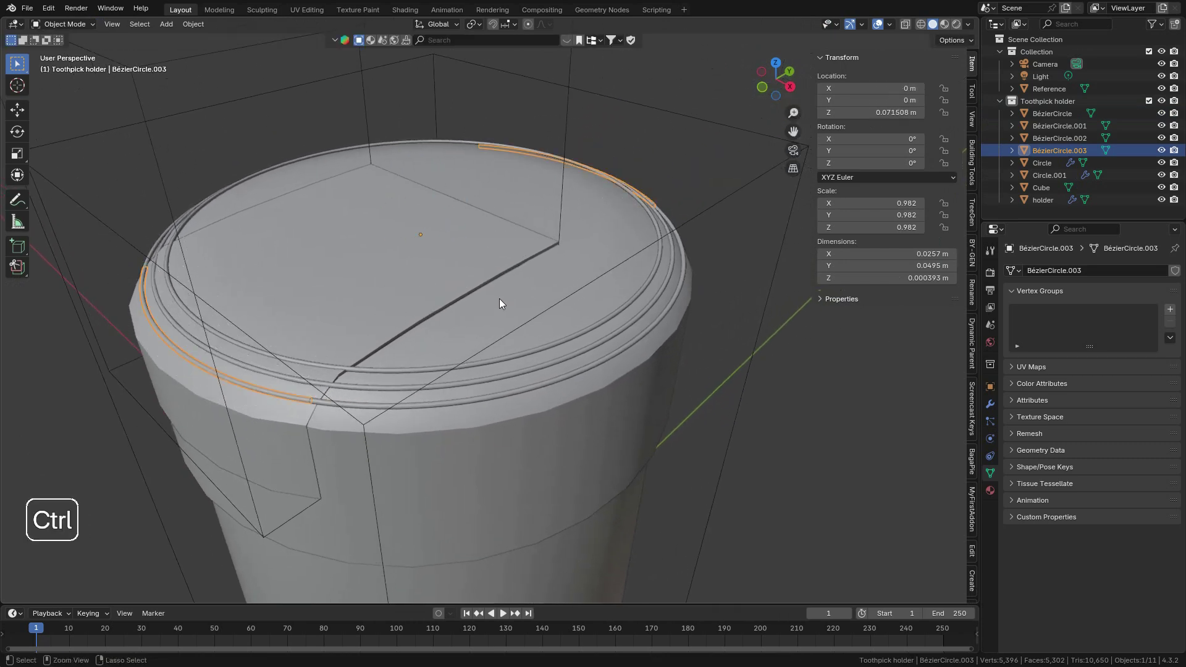
Step: Undo the separation of the outermost ring, going back to its selected vertices in Edit Mode
key(ctrl+z)
key(ctrl+z)
key(ctrl+z)
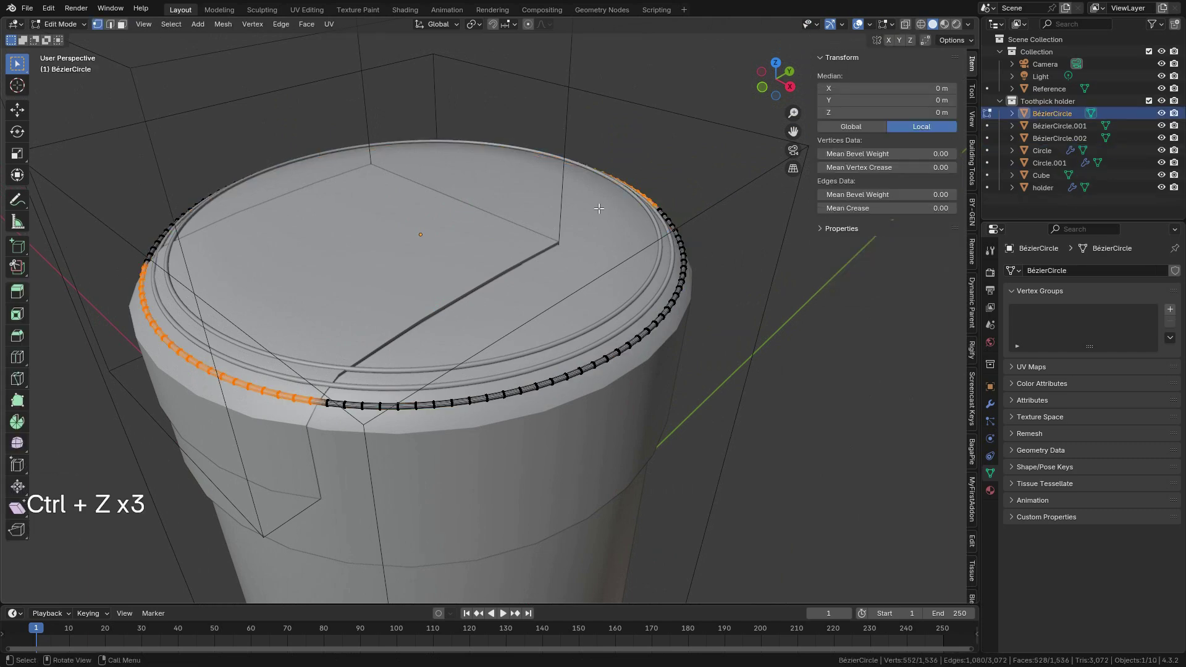
Step: Circle-deselect the outermost ring's arc opposite the flap, using wireframe shading so only the arc on the flap stays selected
middle_drag(645, 224, 561, 260)
shift+middle_drag(748, 124, 628, 184)
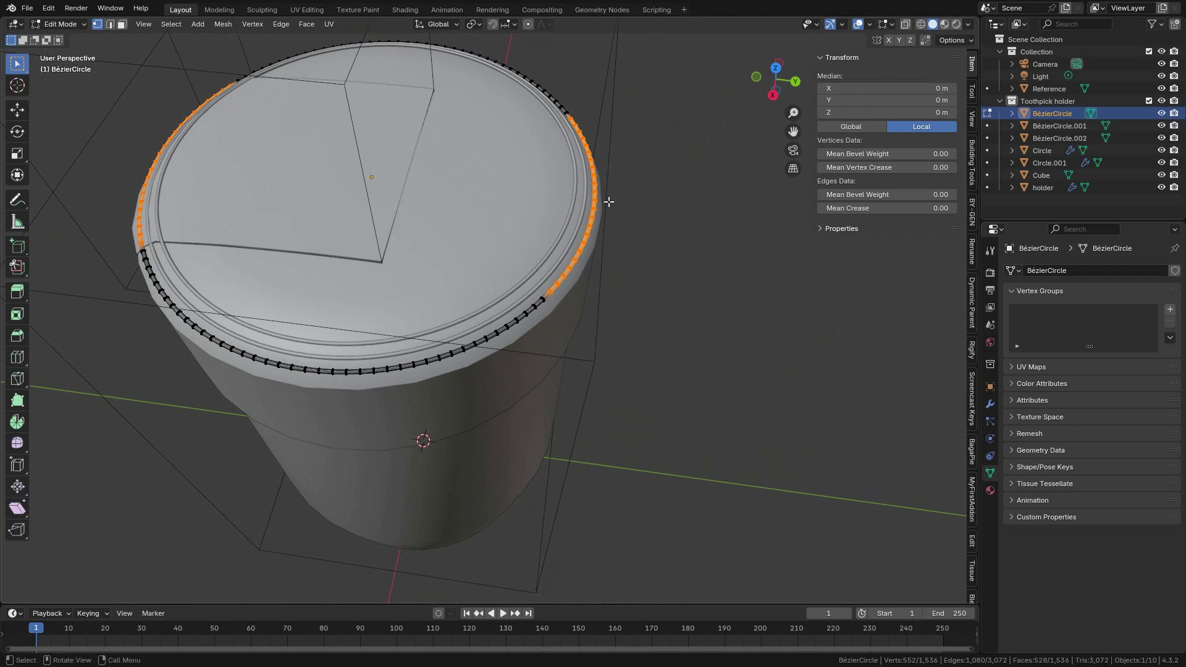
key(c)
mouse_move(609, 198)
shift+mouse_down()
mouse_move(601, 127)
mouse_move(599, 251)
shift+mouse_up()
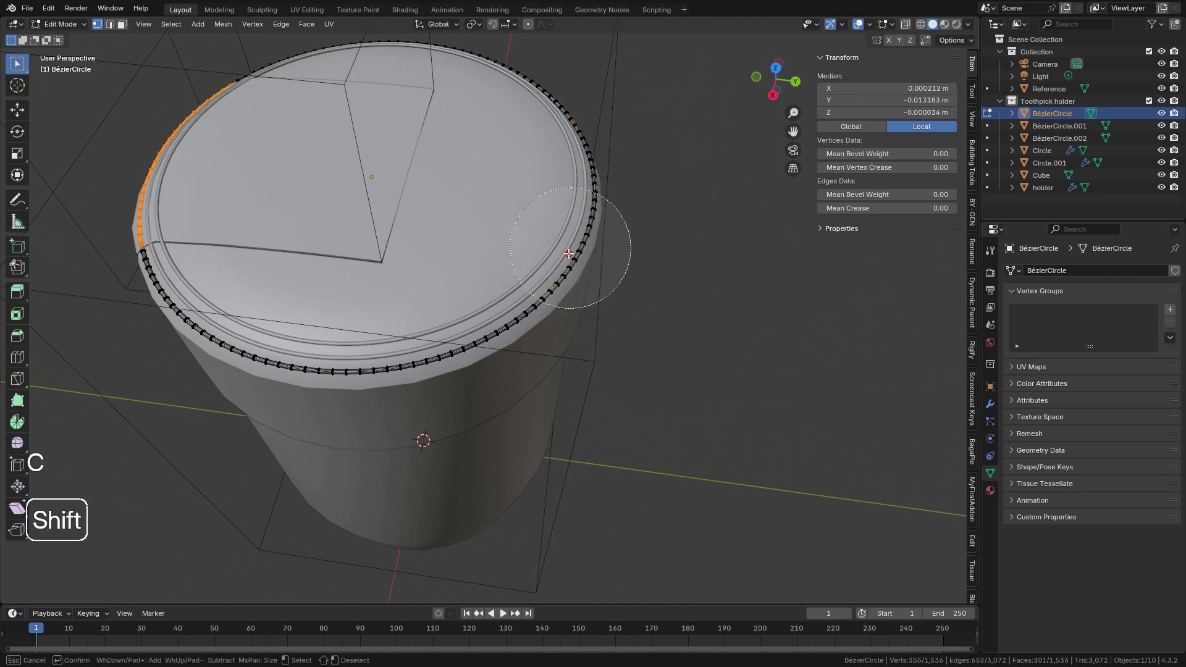
key(Escape)
click(919, 24)
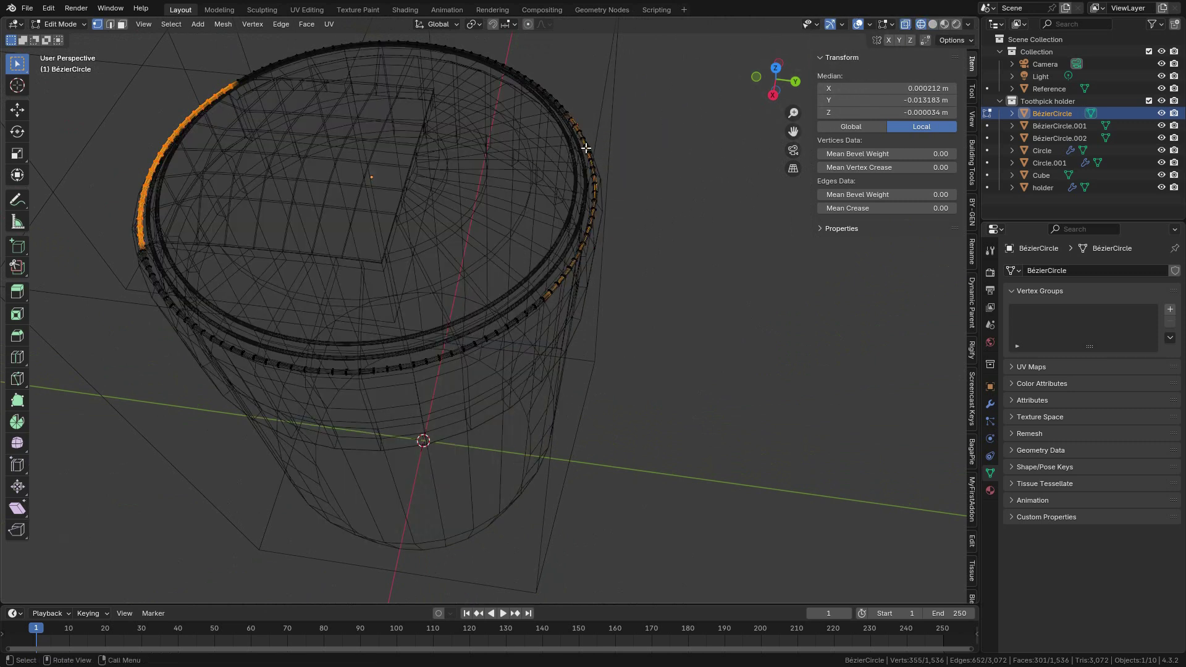
key(c)
shift+drag(583, 145, 551, 296)
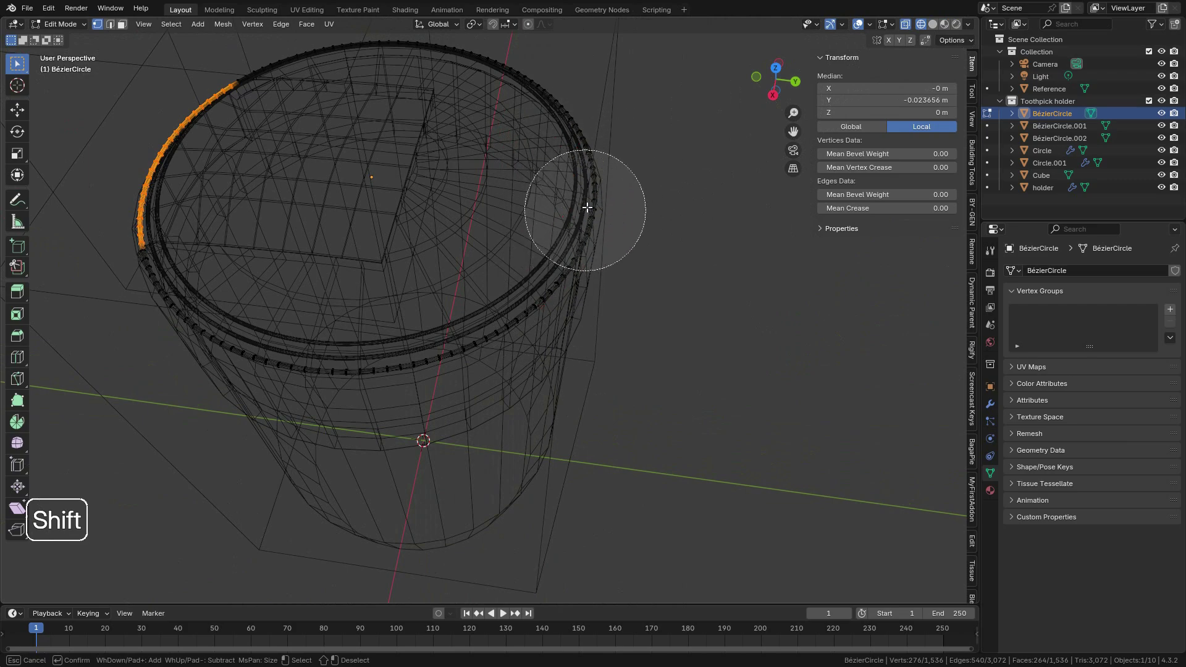
key(Escape)
Step: Separate the selected flap arc of the outermost ring into its own object, returning to Object Mode and solid shading
middle_drag(244, 277, 216, 279)
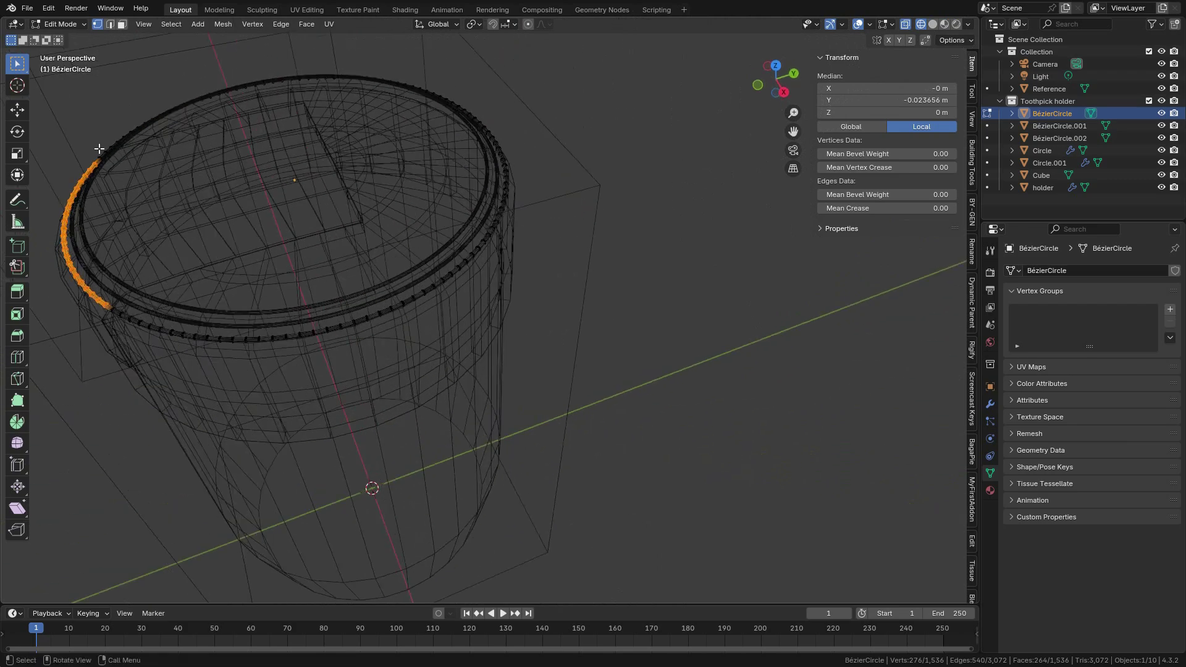
click(72, 23)
shift+middle_drag(434, 262, 659, 262)
scroll(665, 257, up, 1)
key(p)
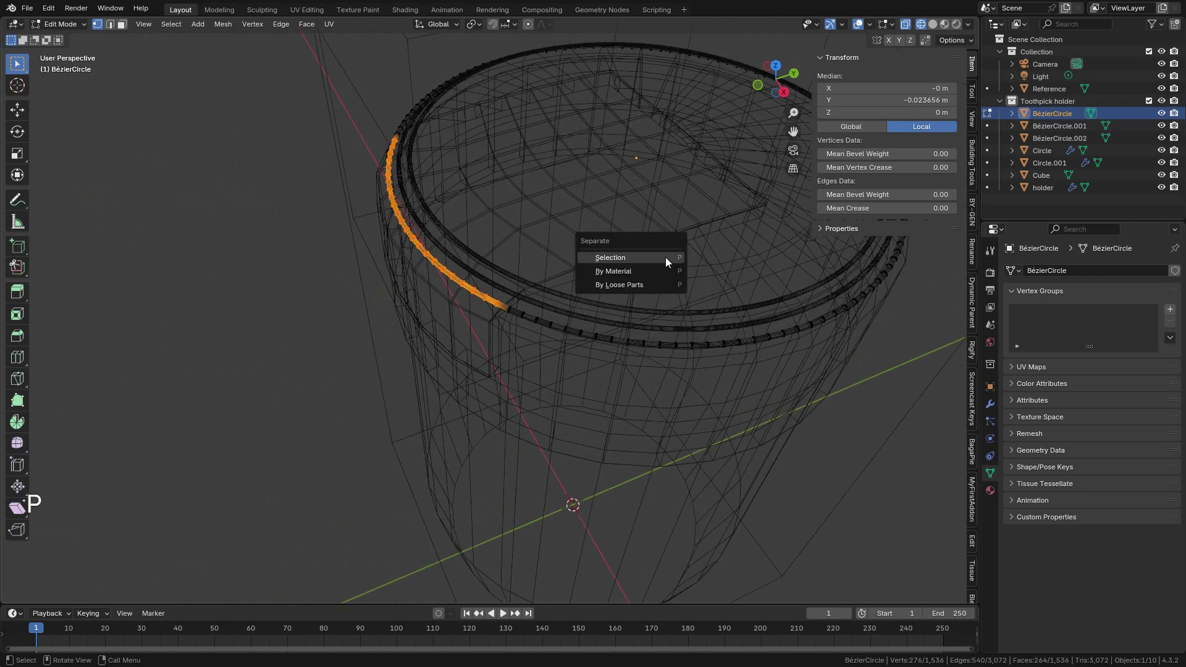
click(665, 257)
key(Tab)
click(269, 256)
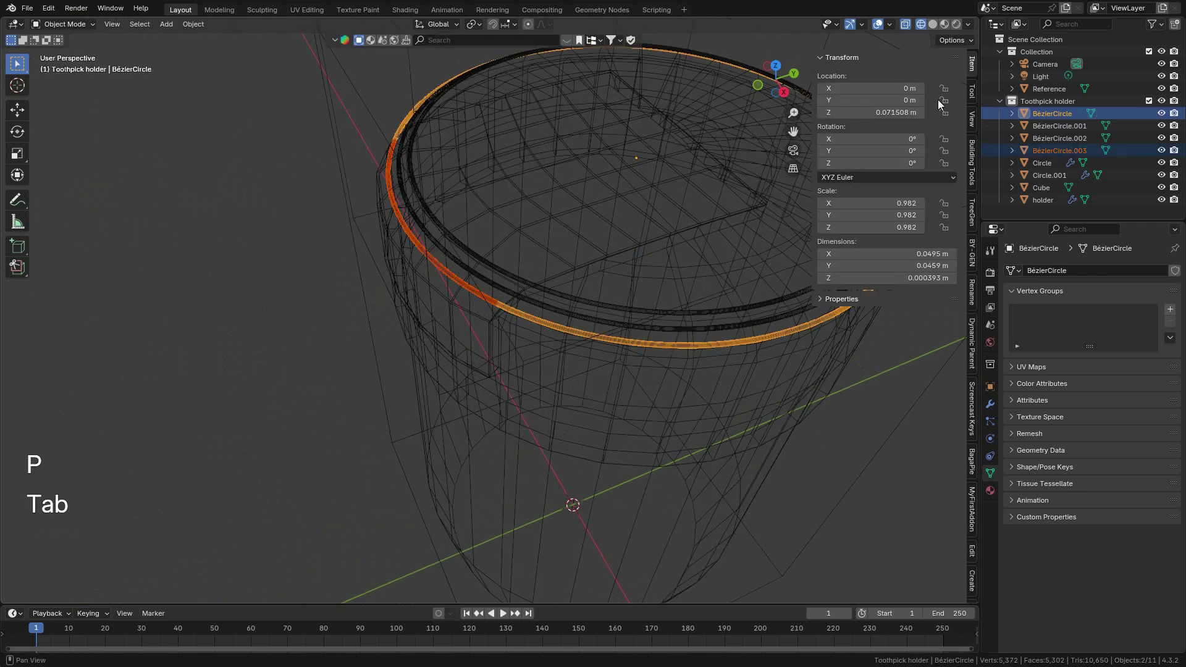
click(933, 24)
Step: Check the outermost ring's separated flap arc with a trial move and cancel it
middle_drag(436, 258, 530, 249)
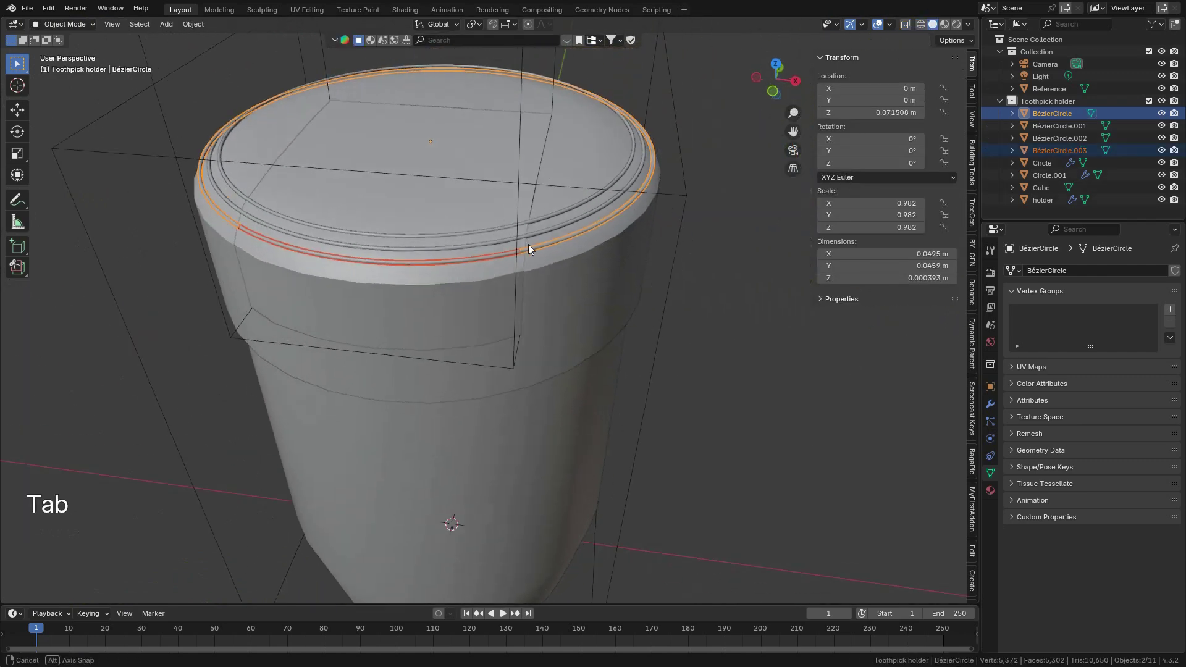
scroll(470, 254, up, 3)
shift+middle_drag(410, 262, 629, 272)
click(629, 273)
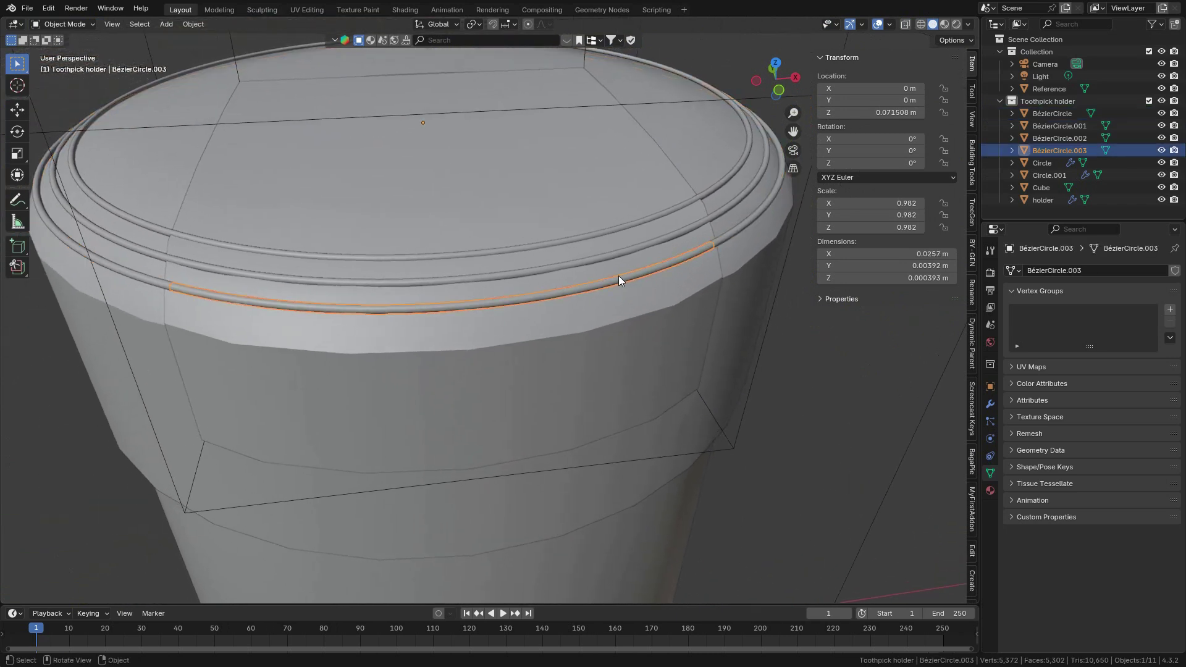
key(g)
right_click(617, 254)
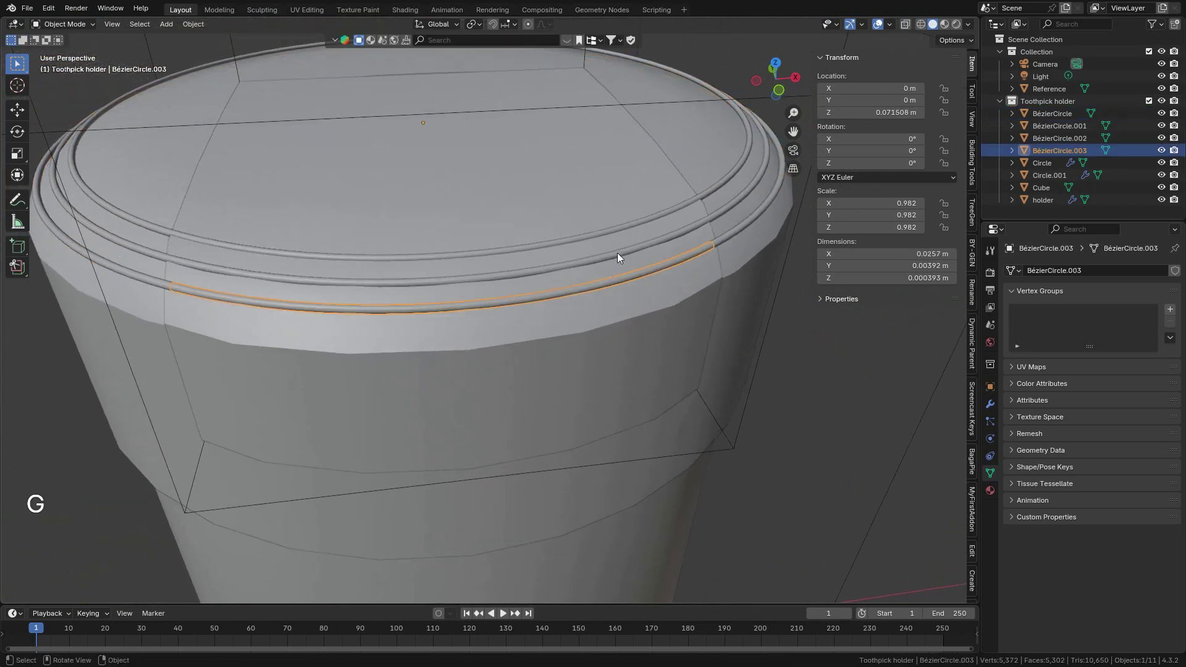
Step: In Edit Mode on the middle ring, select the cross-section loop on the centre line from the front view
click(630, 220)
click(630, 219)
click(630, 220)
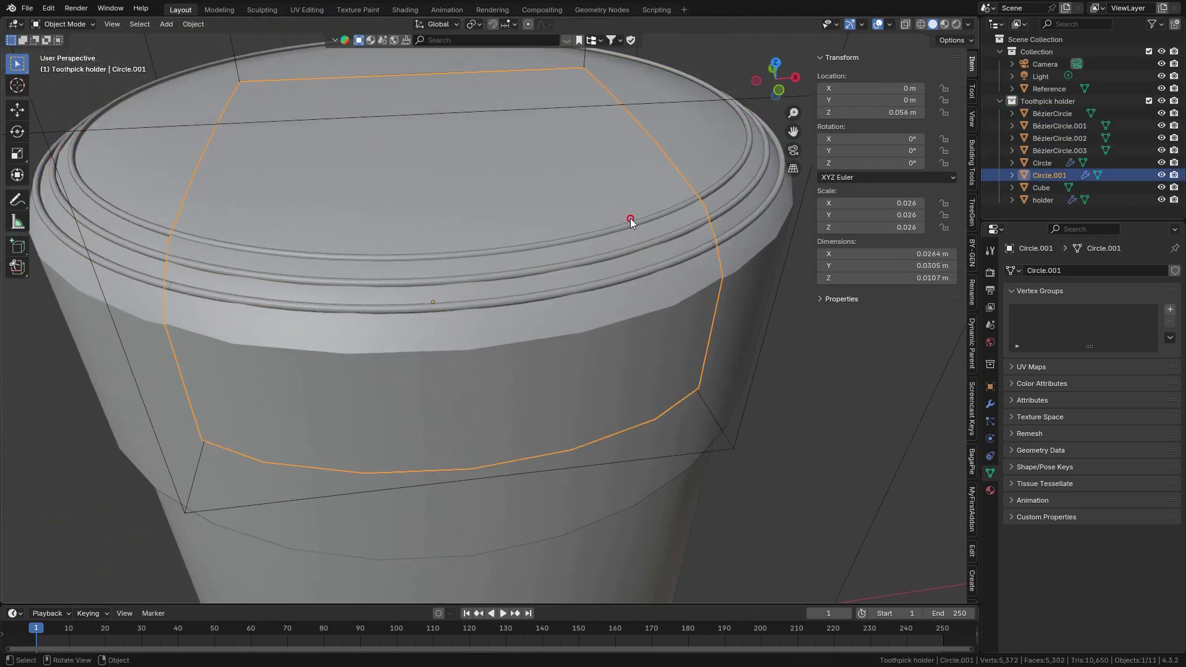
click(630, 220)
shift+middle_drag(630, 218, 617, 320)
click(625, 312)
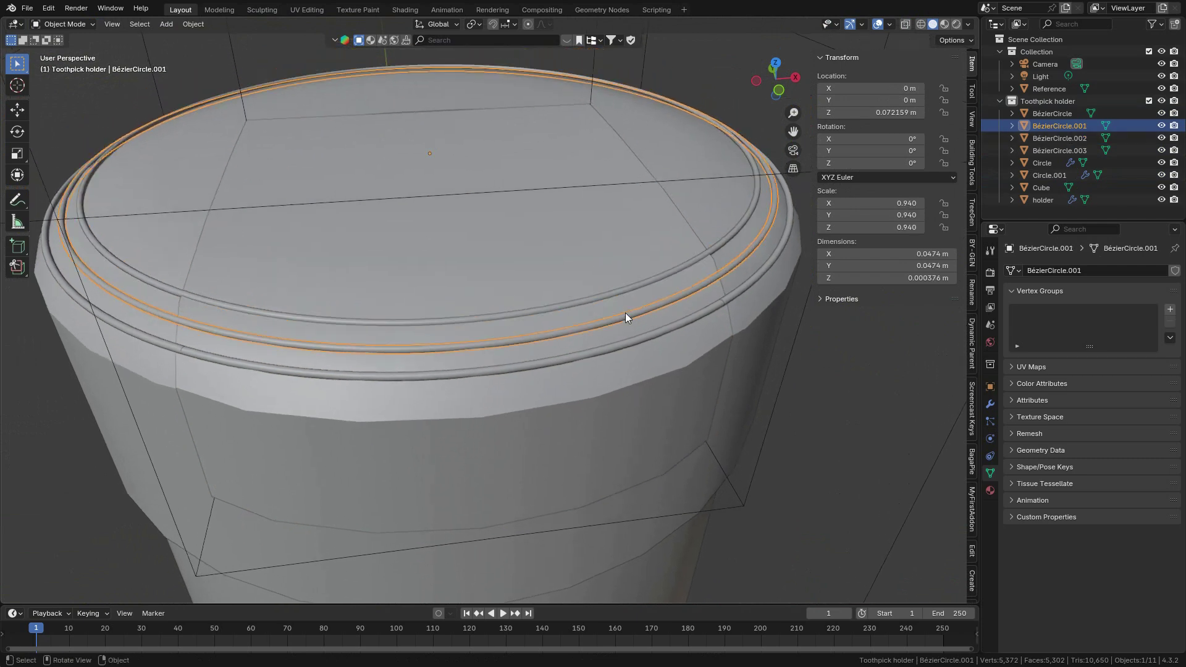
key(Tab)
scroll(471, 345, up, 2)
shift+middle_drag(471, 344, 437, 313)
scroll(437, 313, up, 4)
scroll(436, 314, down, 8)
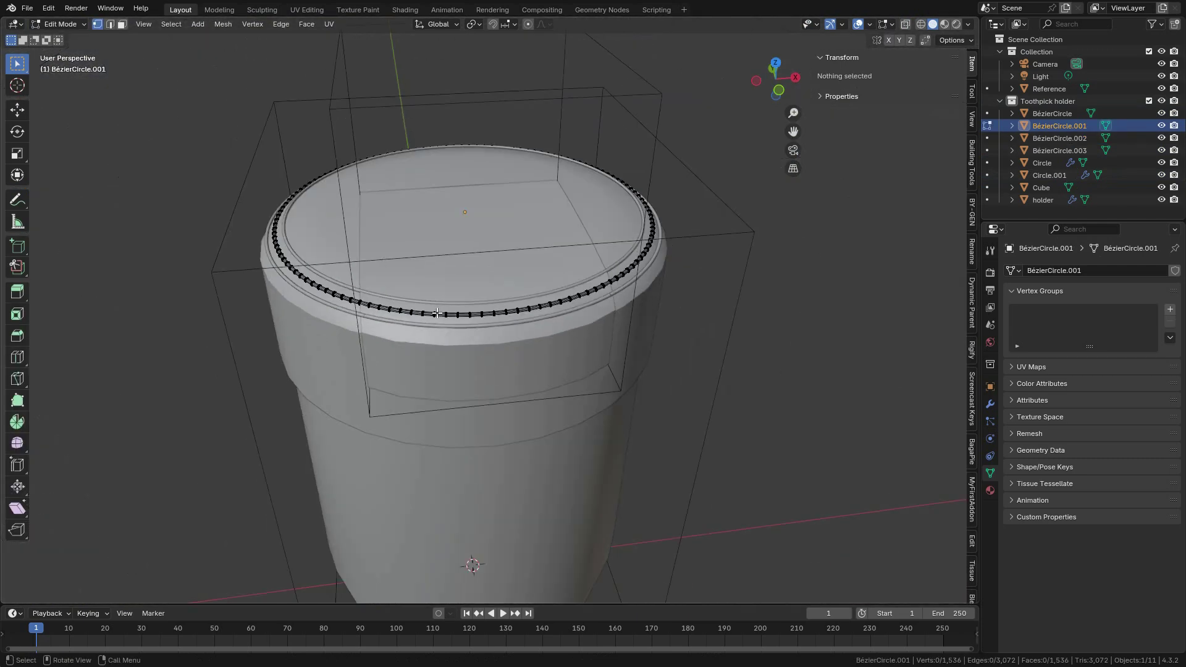
key(KP_1)
scroll(441, 314, up, 5)
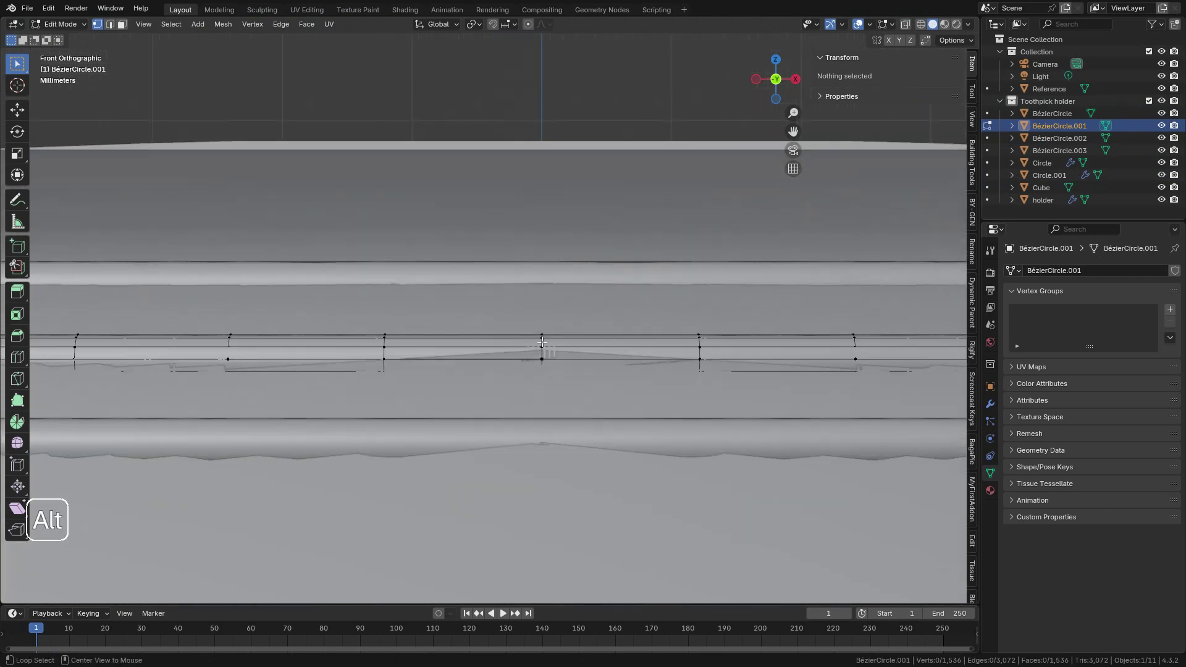
alt+click(542, 341)
middle_drag(542, 342, 539, 373)
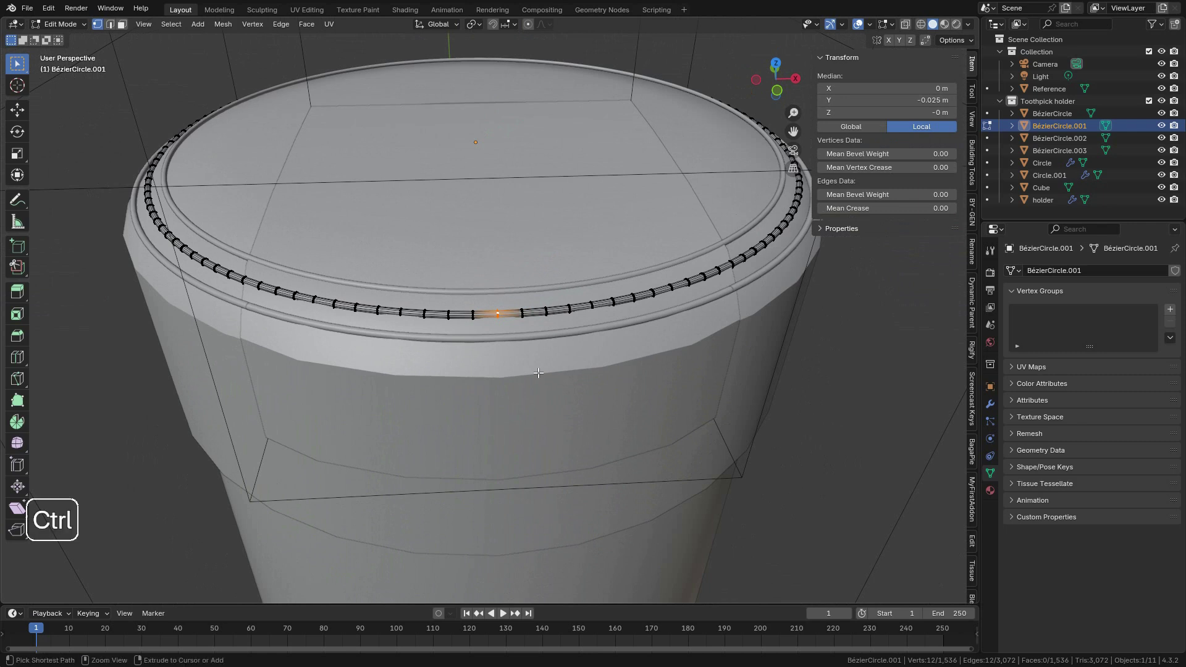
Step: Grow the middle ring's selection twenty times in both directions along the ring
key(ctrl+KP_Add)
key(ctrl+KP_Add)
key(ctrl+KP_Add)
key(ctrl+KP_Add)
key(ctrl+KP_Add)
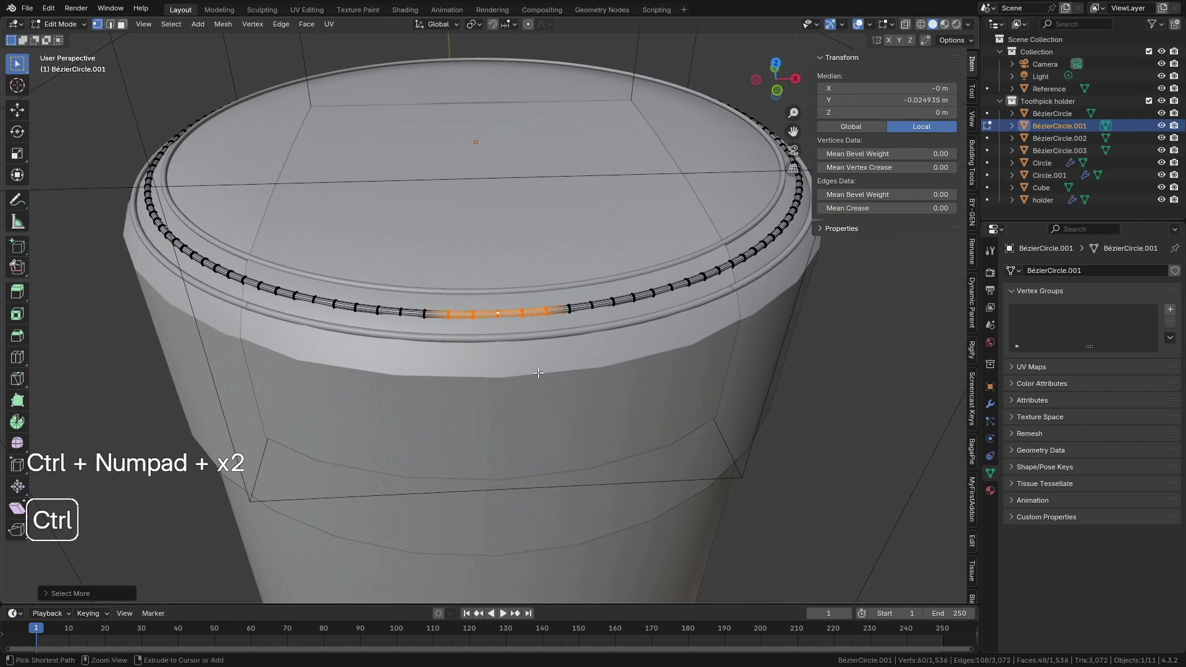
key(ctrl+KP_Add)
key(ctrl+KP_Add)
key(ctrl+KP_Add)
key(ctrl+KP_Add)
key(ctrl+KP_Add)
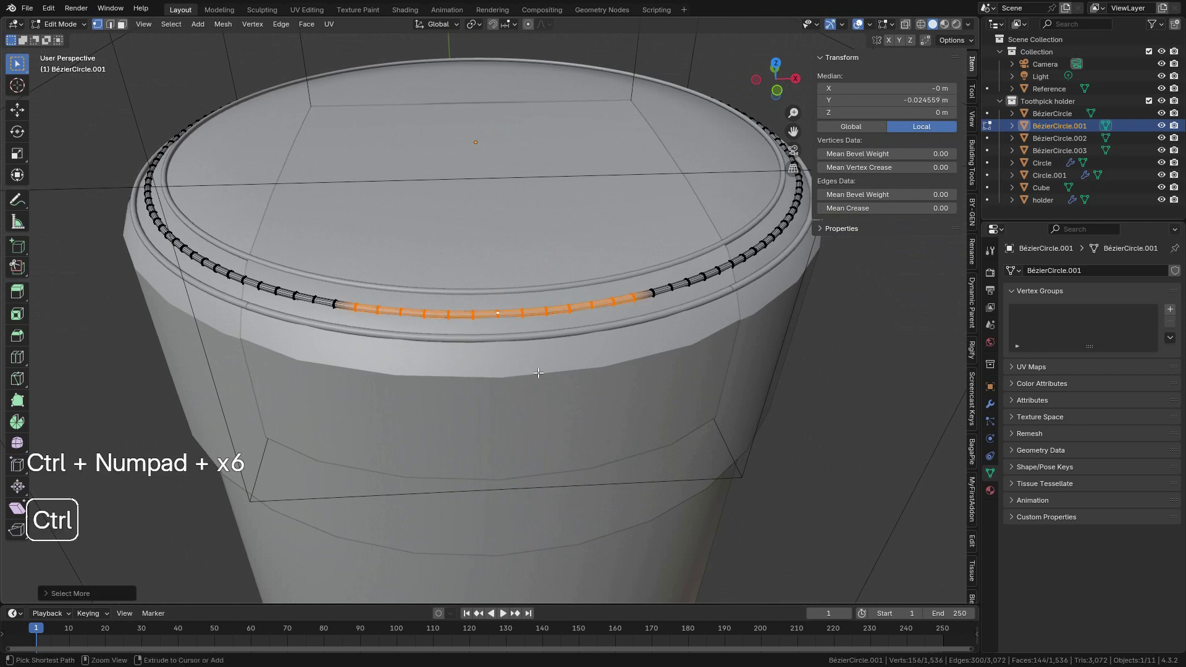
key(ctrl+KP_Add)
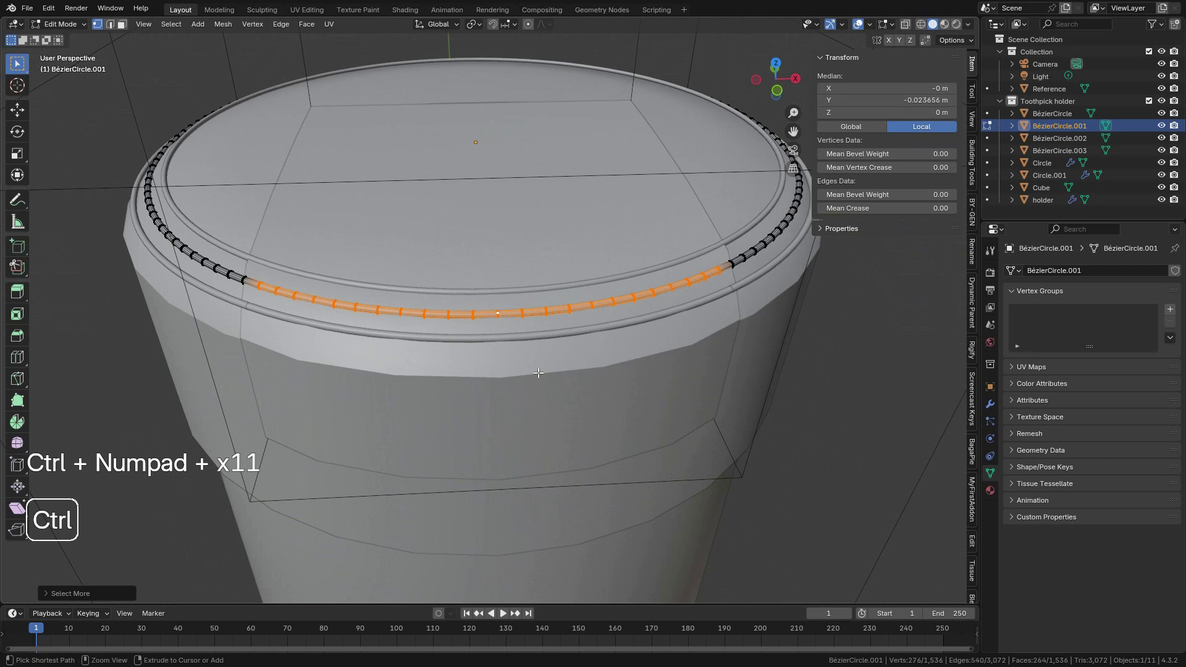
key(ctrl+KP_Add)
key(ctrl+KP_Add)
key(ctrl+KP_Add)
key(ctrl+KP_Add)
key(ctrl+KP_Add)
key(ctrl+KP_Add)
key(ctrl+KP_Add)
key(ctrl+KP_Add)
key(ctrl+KP_Add)
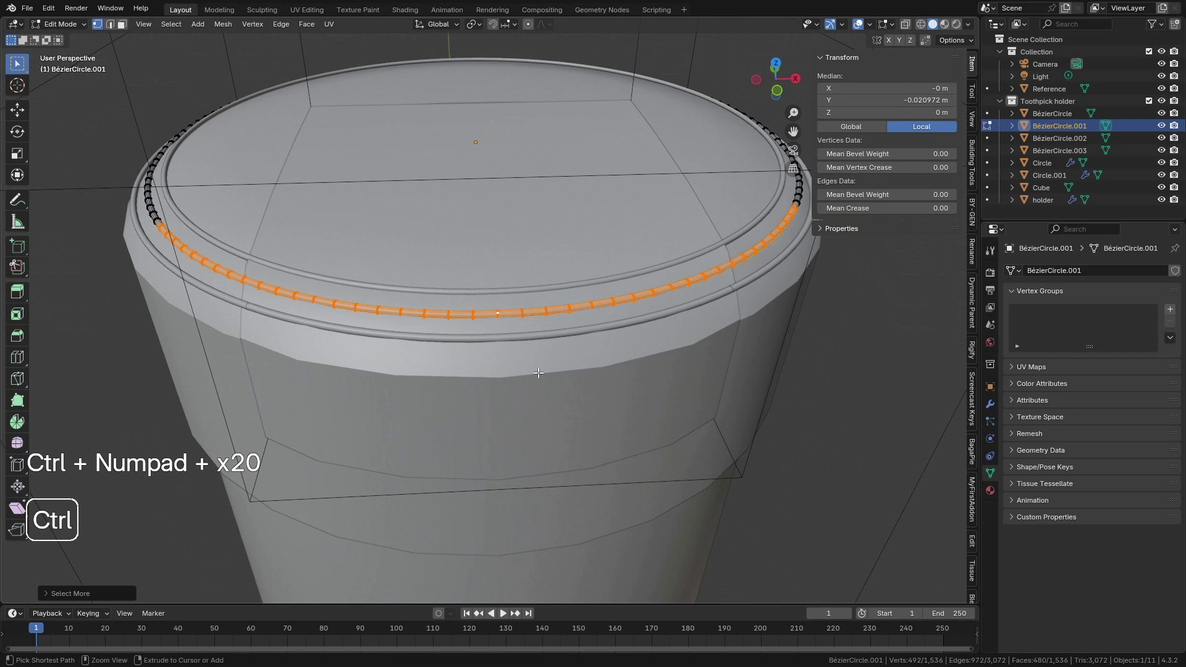
Step: Shrink the middle ring's selection eight times so it ends at the flap's side seams
key(ctrl+KP_Subtract)
key(ctrl+KP_Subtract)
key(ctrl+KP_Subtract)
key(ctrl+KP_Subtract)
key(ctrl+KP_Subtract)
key(ctrl+KP_Subtract)
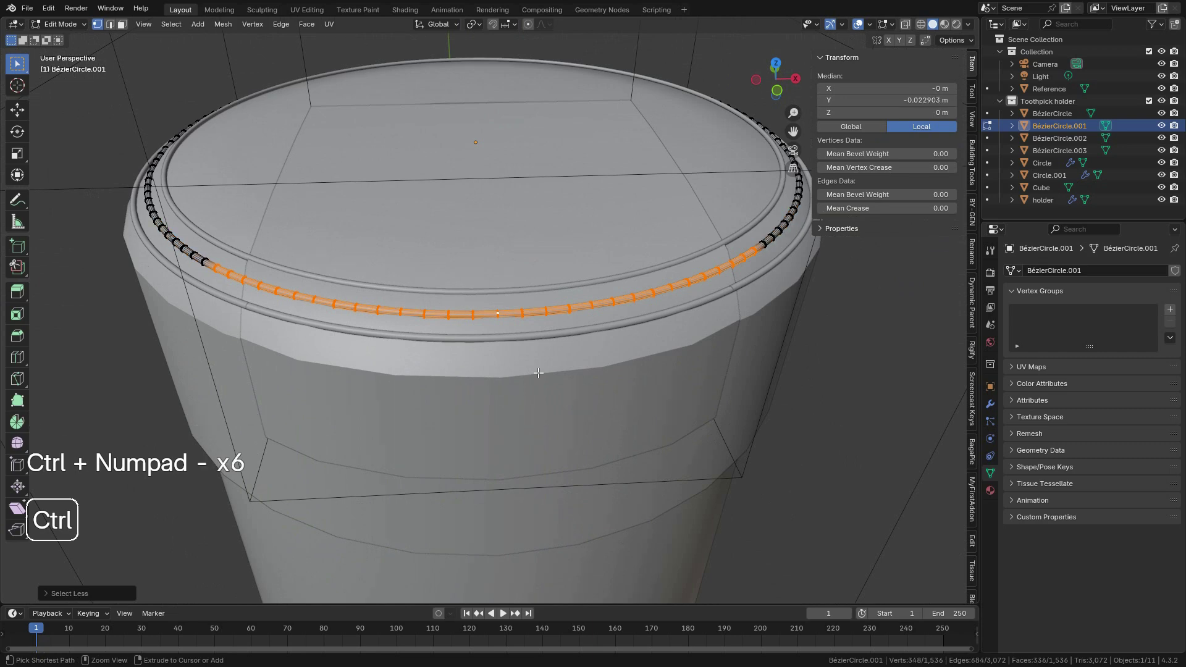
key(ctrl+KP_Subtract)
key(ctrl+KP_Subtract)
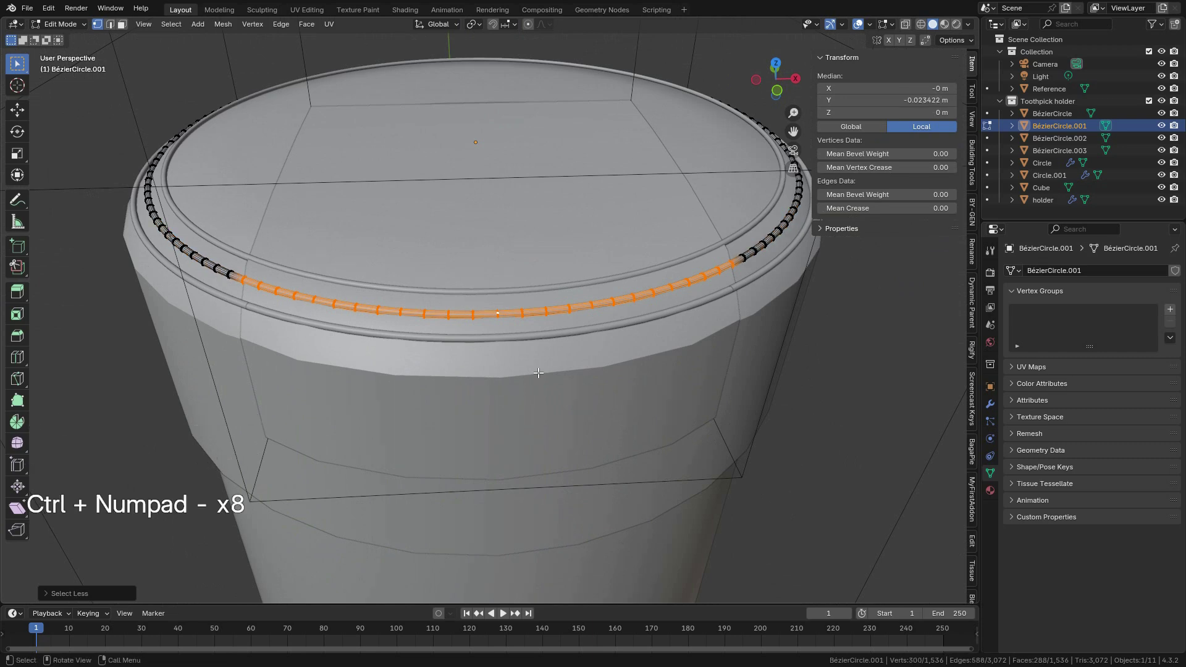
Step: Separate the selected part of the middle ring into its own object and return to Object Mode
middle_drag(537, 334, 530, 374)
scroll(525, 355, down, 1)
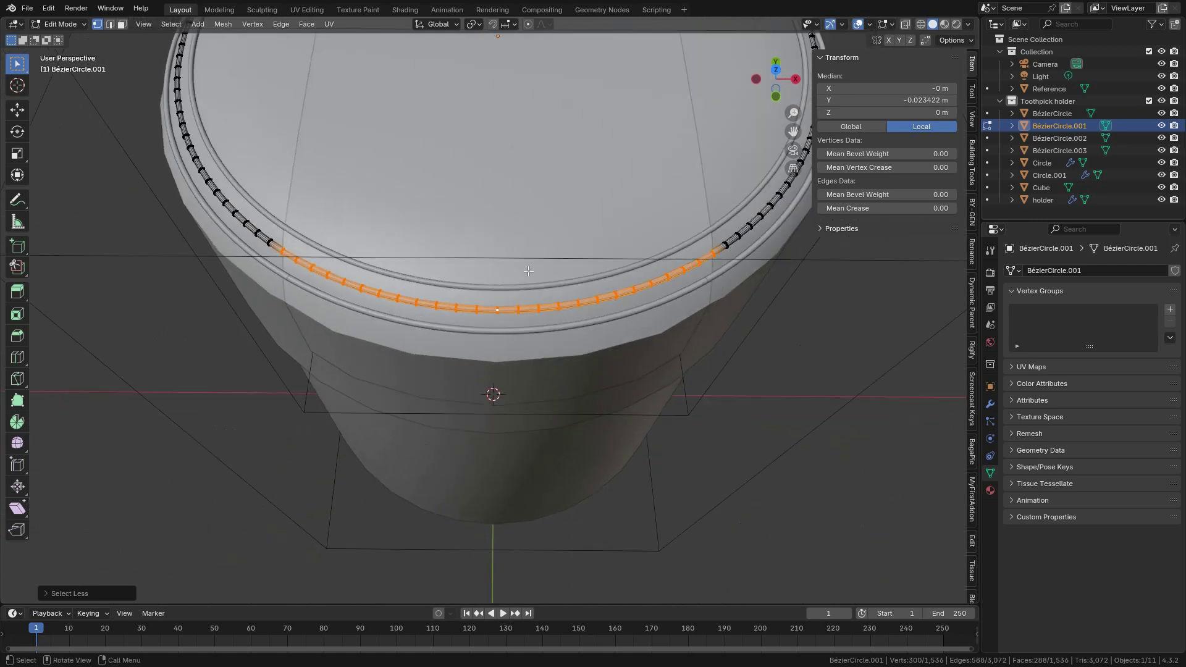
scroll(679, 307, up, 1)
key(p)
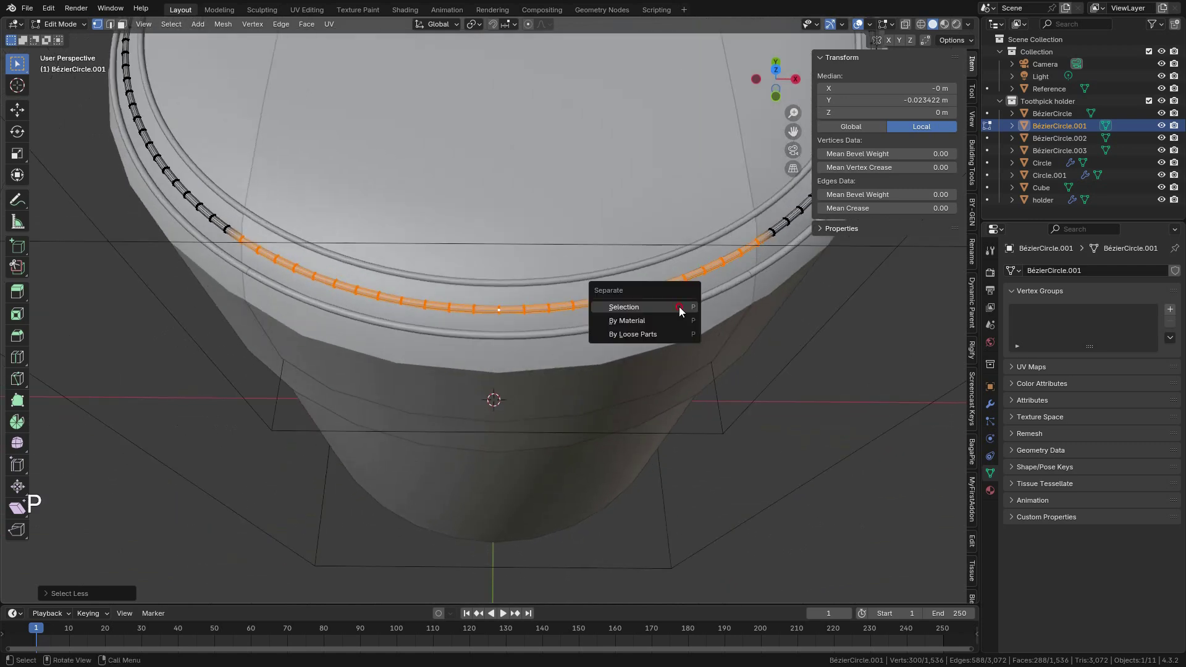
click(679, 306)
key(Tab)
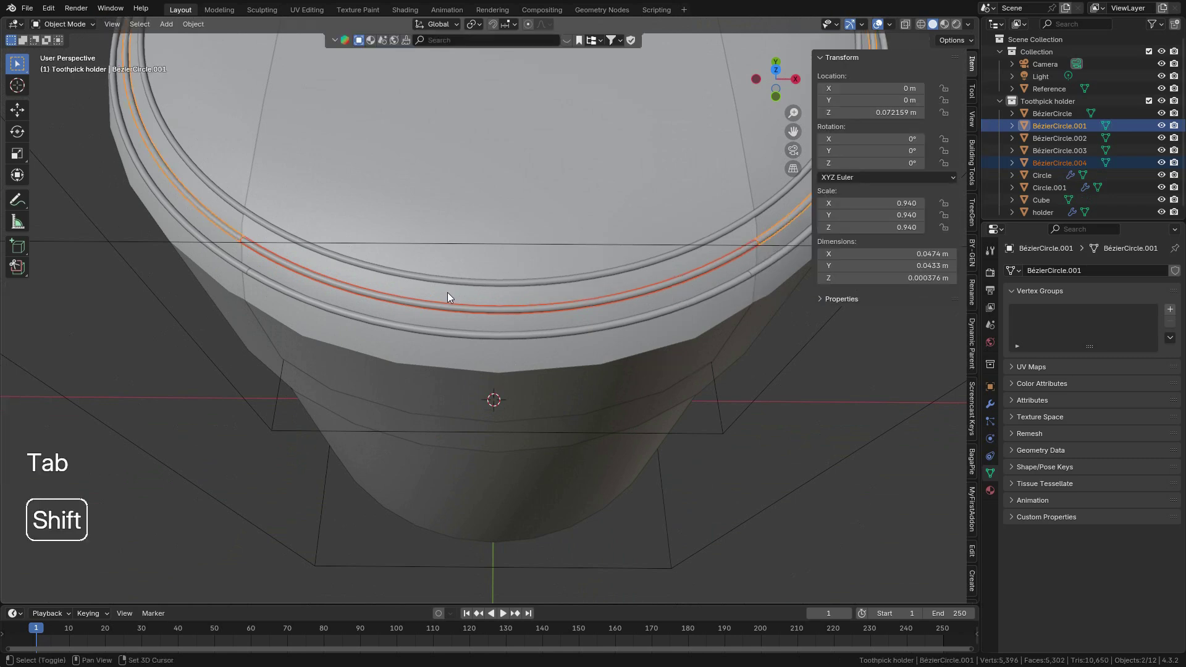
Step: In Edit Mode on the innermost ring, select the cross-section loop on the centre line from the front view
shift+middle_drag(447, 296, 441, 339)
click(443, 336)
key(Tab)
click(587, 344)
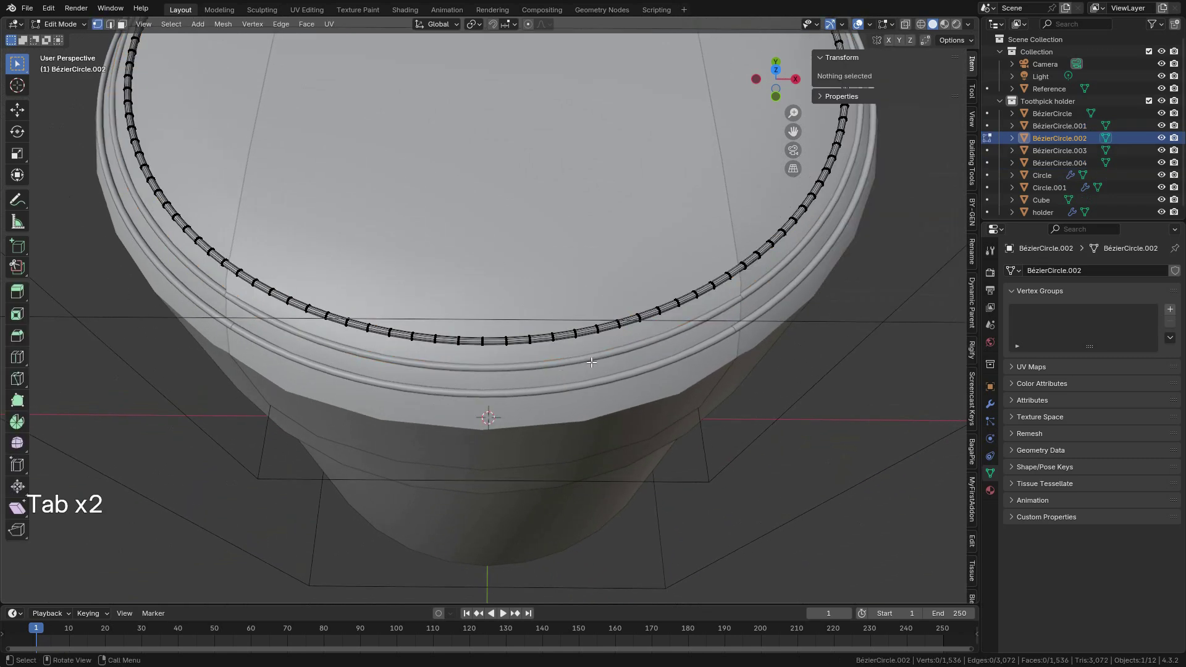
scroll(591, 398, up, 2)
shift+middle_drag(591, 398, 585, 308)
middle_drag(585, 309, 565, 177)
scroll(576, 234, up, 2)
shift+middle_drag(565, 176, 544, 265)
scroll(542, 265, up, 4)
scroll(542, 251, down, 6)
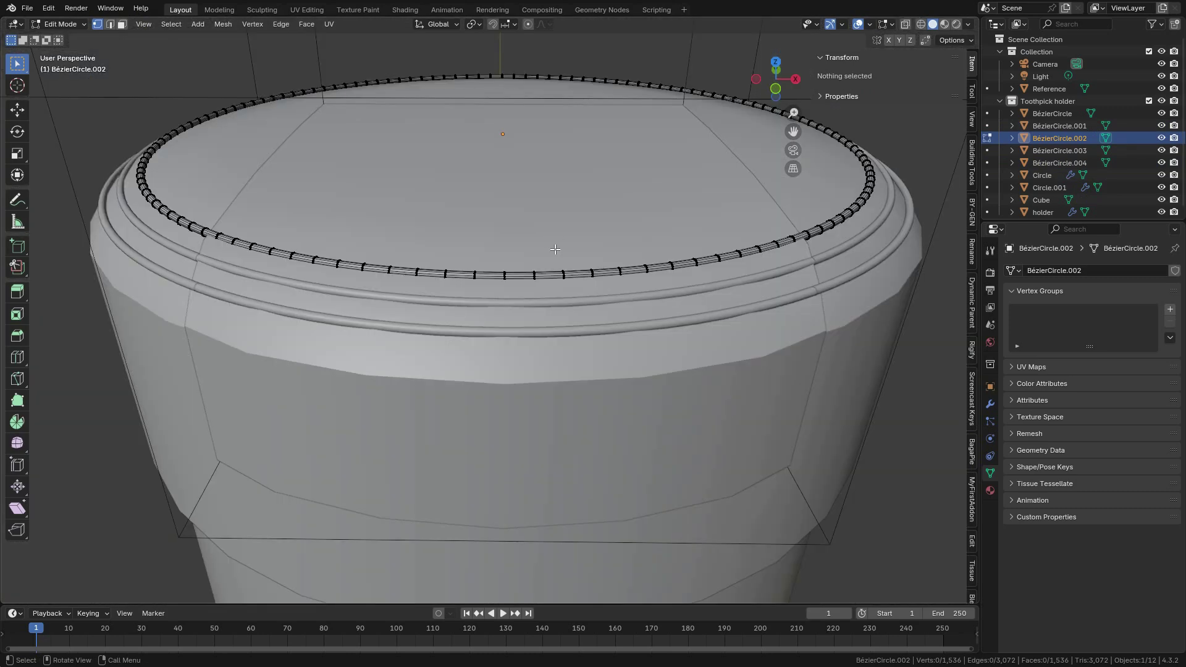
key(KP_1)
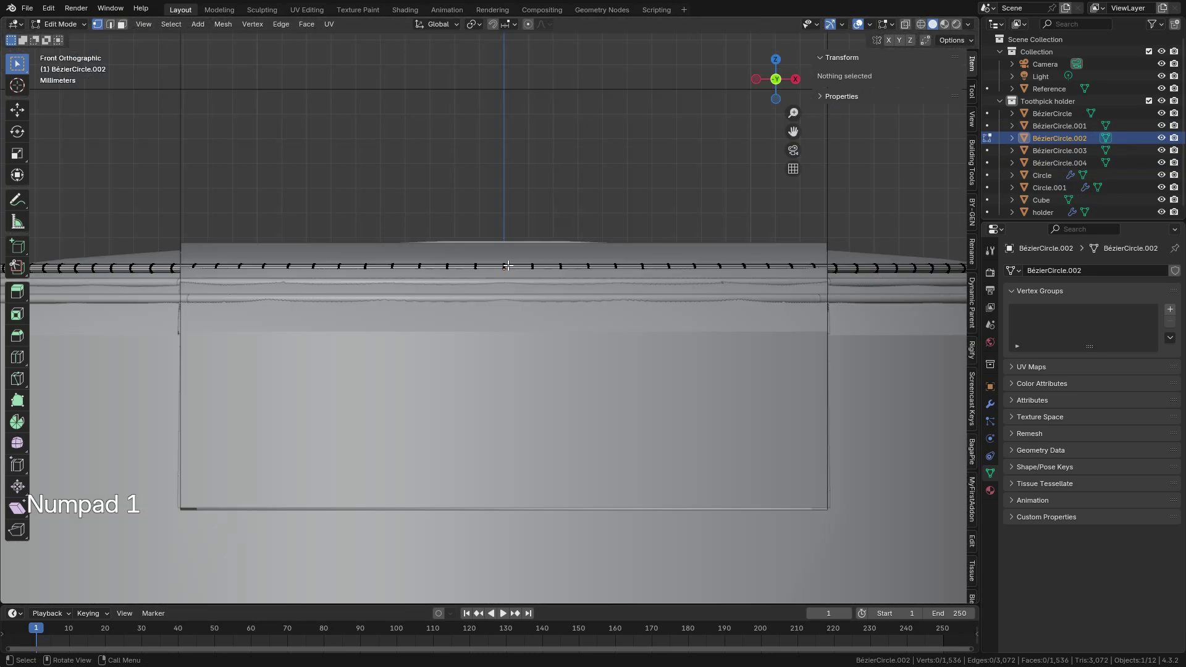
scroll(520, 227, up, 3)
shift+middle_drag(540, 193, 524, 346)
scroll(526, 337, up, 2)
scroll(556, 300, up, 2)
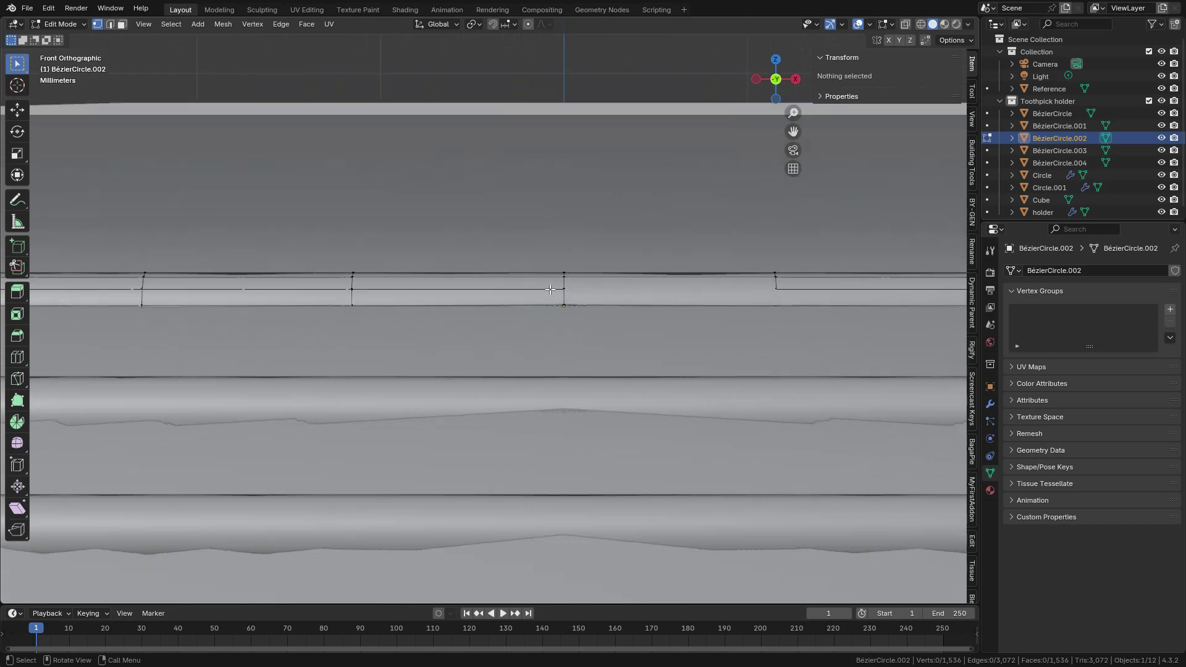
key(alt)
alt+click(562, 283)
scroll(563, 283, down, 5)
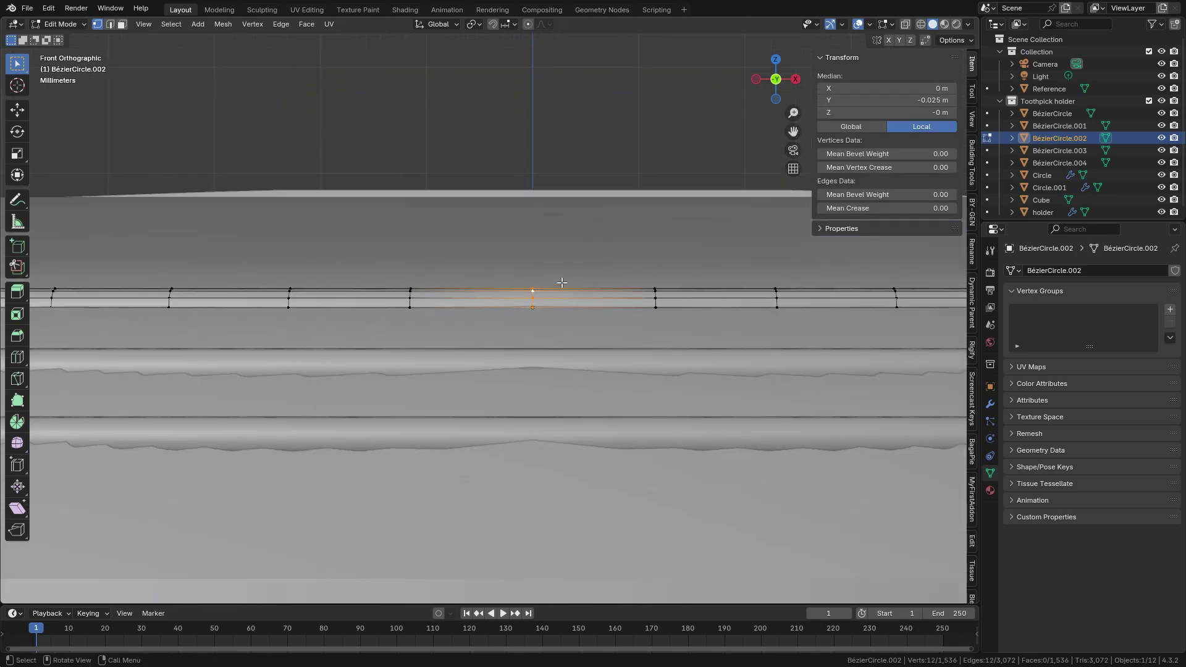
middle_drag(562, 283, 572, 353)
Step: Grow the innermost ring's selection thirteen times in both directions until it reaches the flap's side seams
key(ctrl)
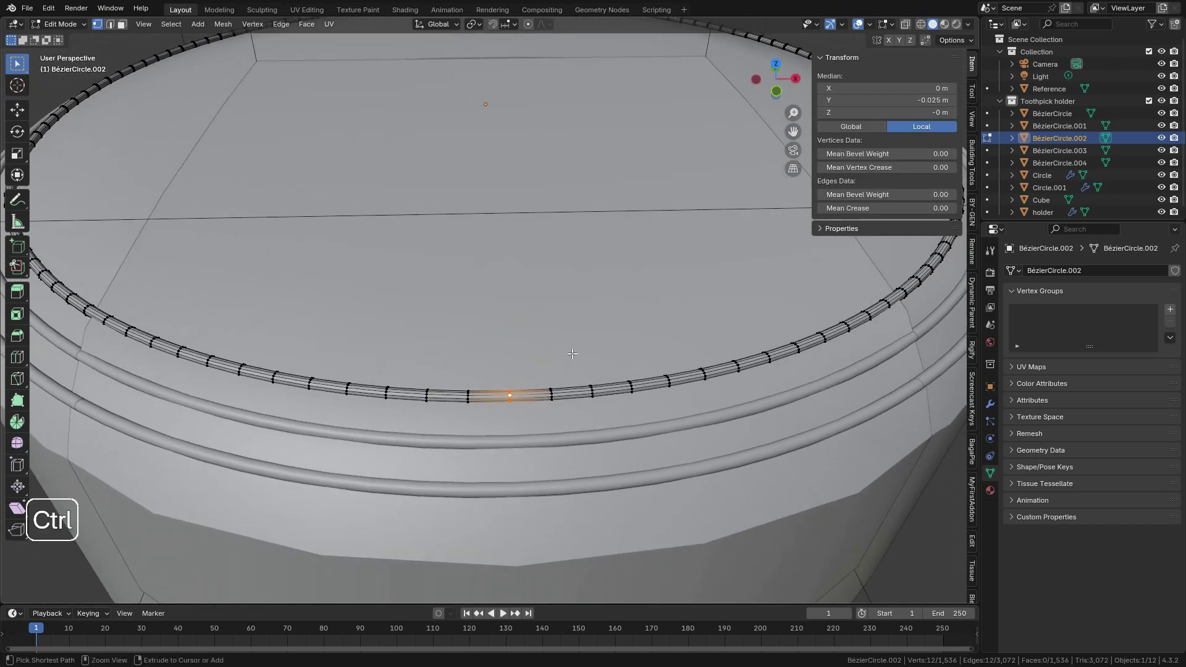
key(ctrl+KP_Add)
key(ctrl+KP_Add)
key(ctrl+KP_Add)
key(ctrl+KP_Add)
key(ctrl+KP_Add)
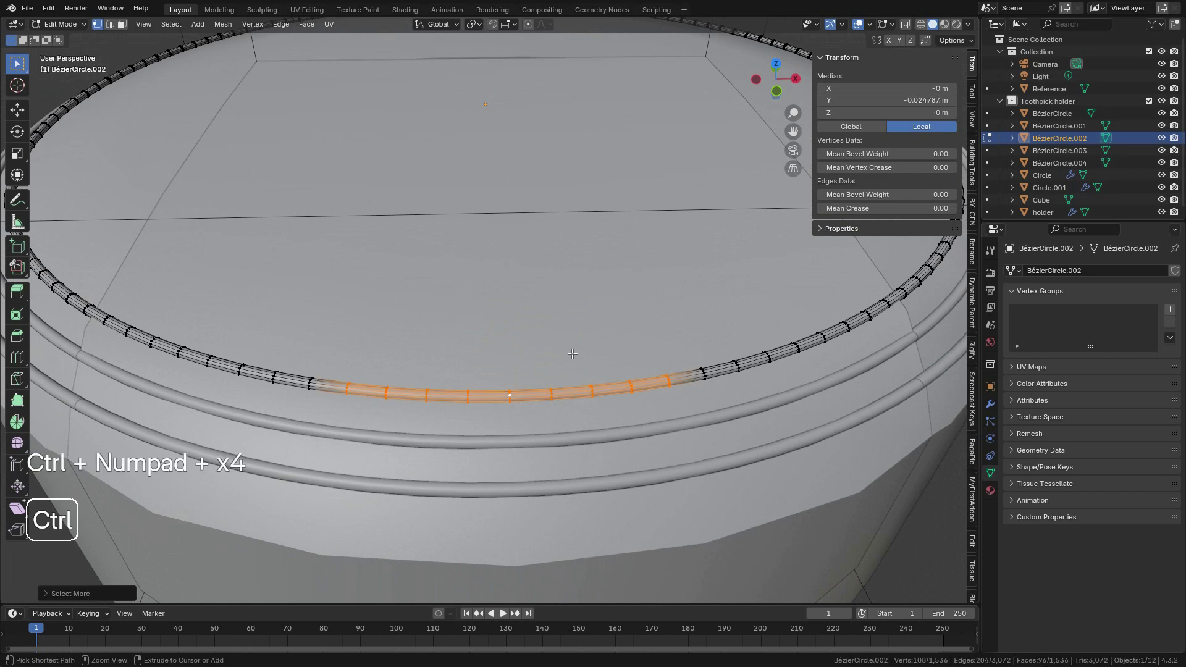
key(ctrl+KP_Add)
key(ctrl+KP_Add)
key(ctrl+KP_Add)
key(ctrl+KP_Add)
key(ctrl+KP_Add)
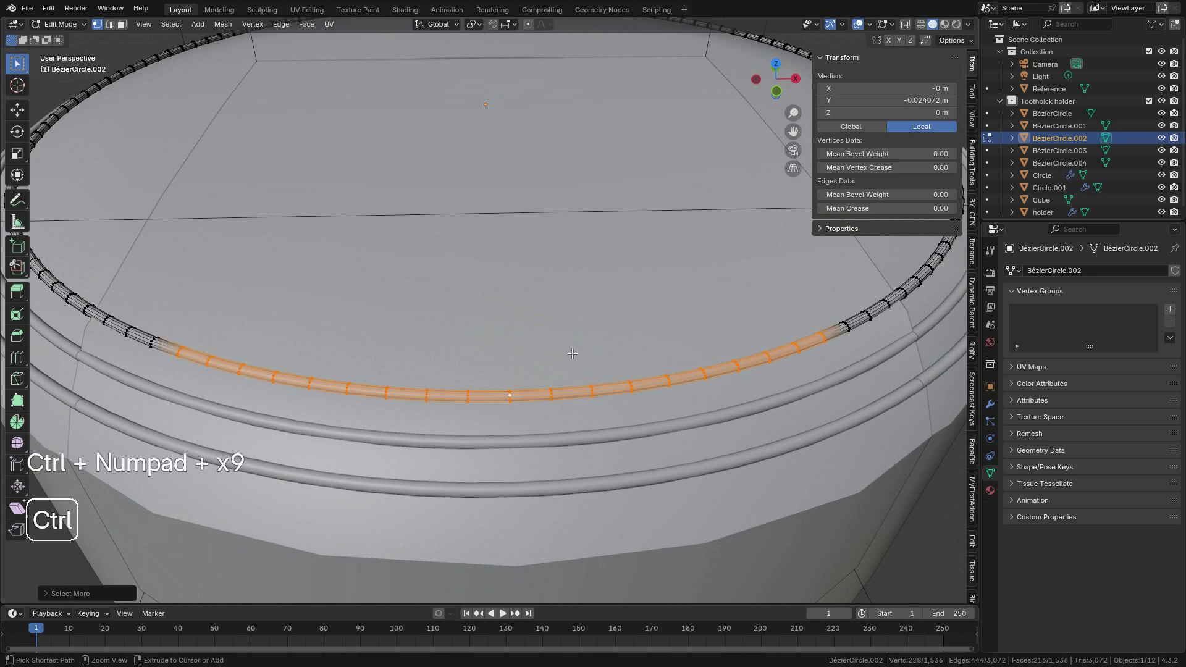
key(ctrl+KP_Add)
key(ctrl+KP_Add)
key(ctrl+KP_Add)
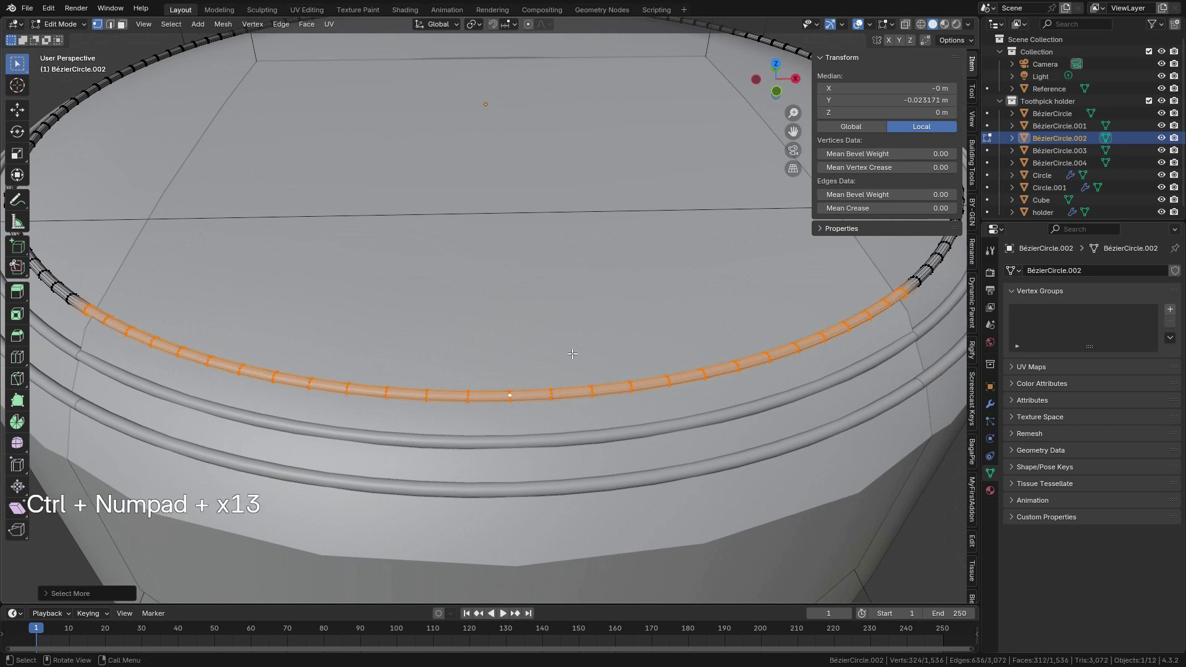
scroll(572, 353, down, 4)
scroll(593, 312, up, 2)
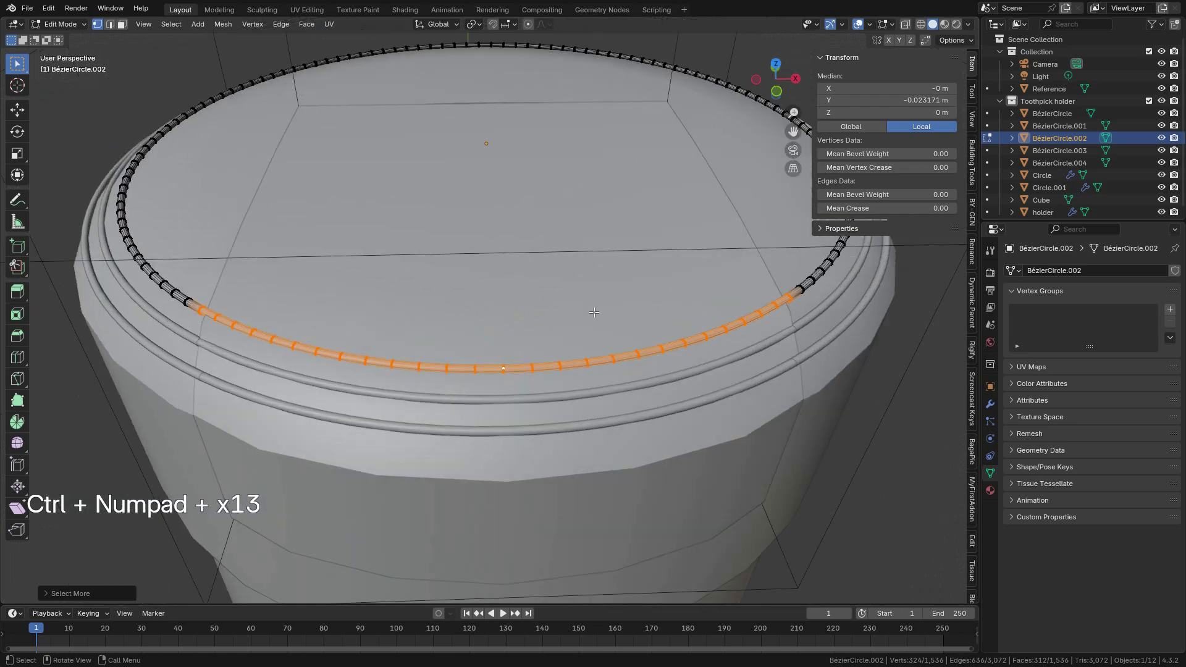
Step: Separate the selected part of the innermost ring into its own object and return to Object Mode
key(p)
click(596, 312)
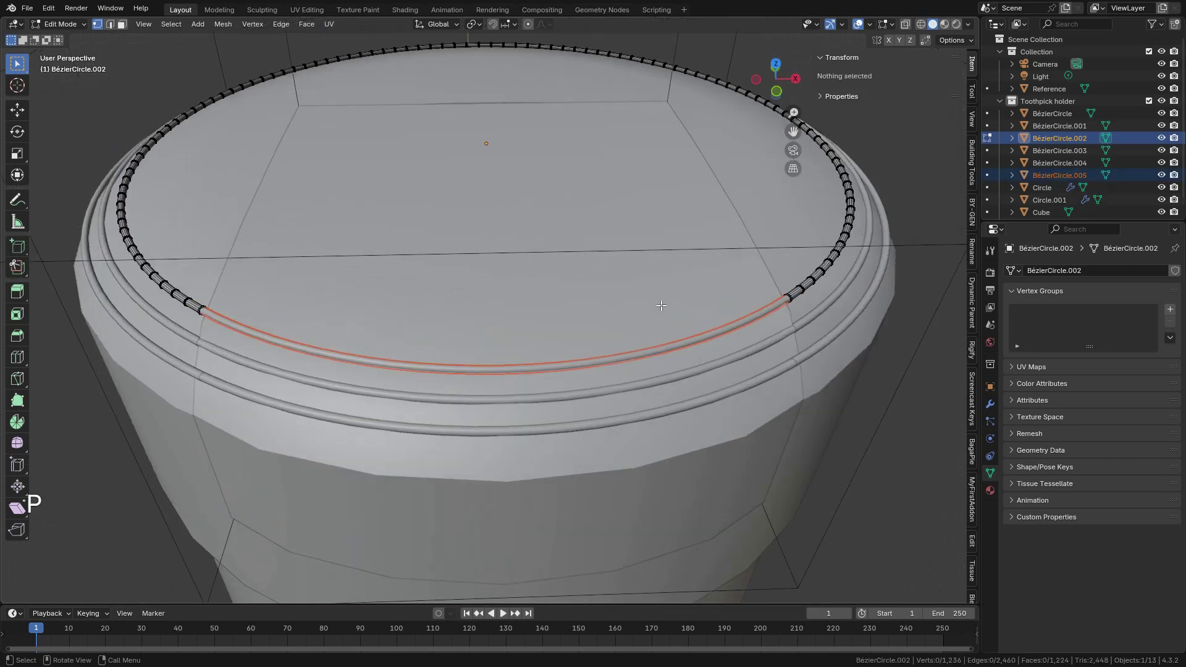
key(Tab)
Step: Check that the flap's outer, middle and innermost ring arcs are separate objects by selecting each and cancelling a trial move
click(480, 302)
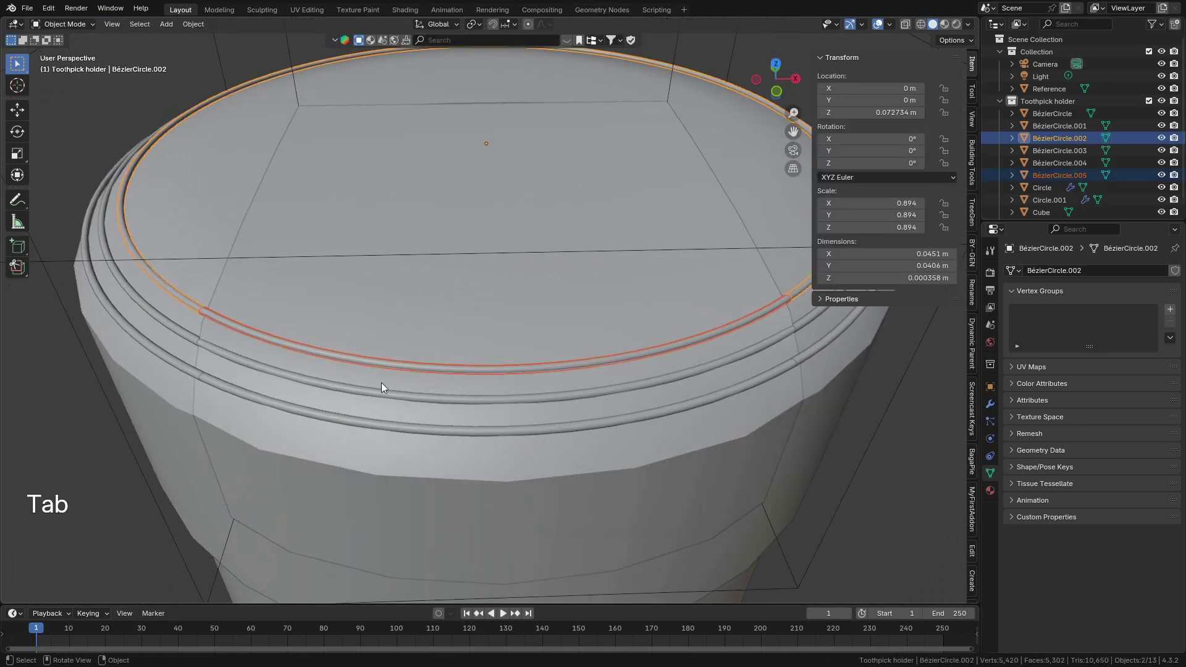
middle_drag(381, 383, 420, 278)
middle_drag(398, 272, 420, 289)
click(420, 319)
click(436, 339)
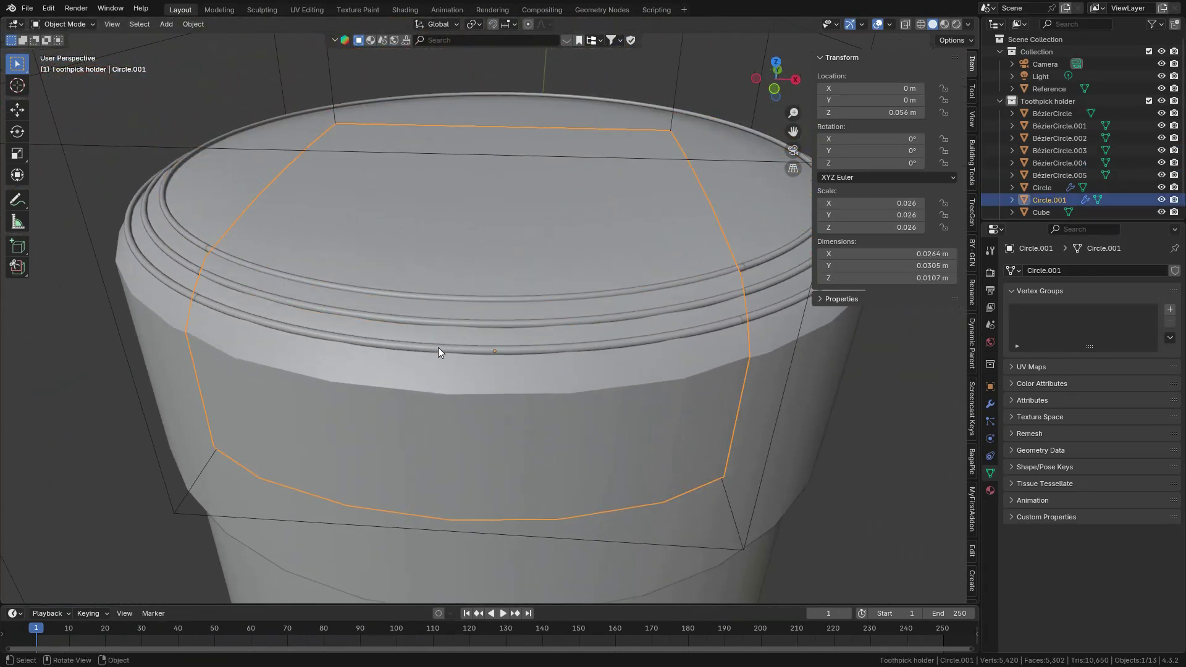
click(443, 340)
click(464, 329)
click(521, 302)
click(518, 324)
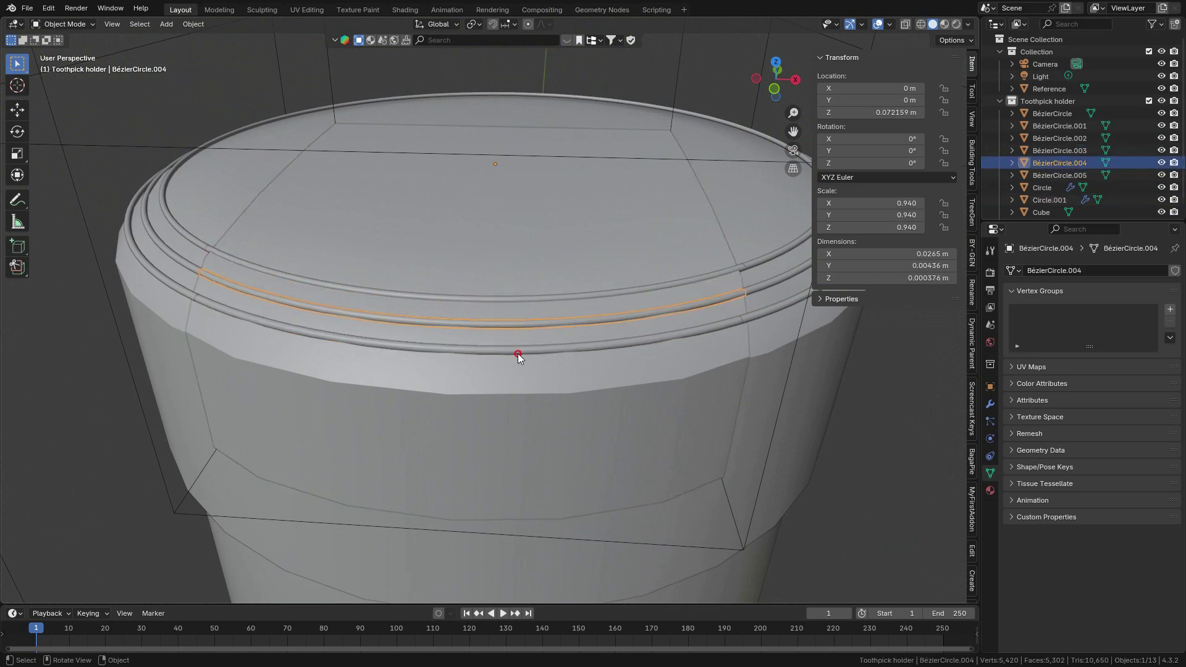
click(520, 351)
key(g)
right_click(478, 318)
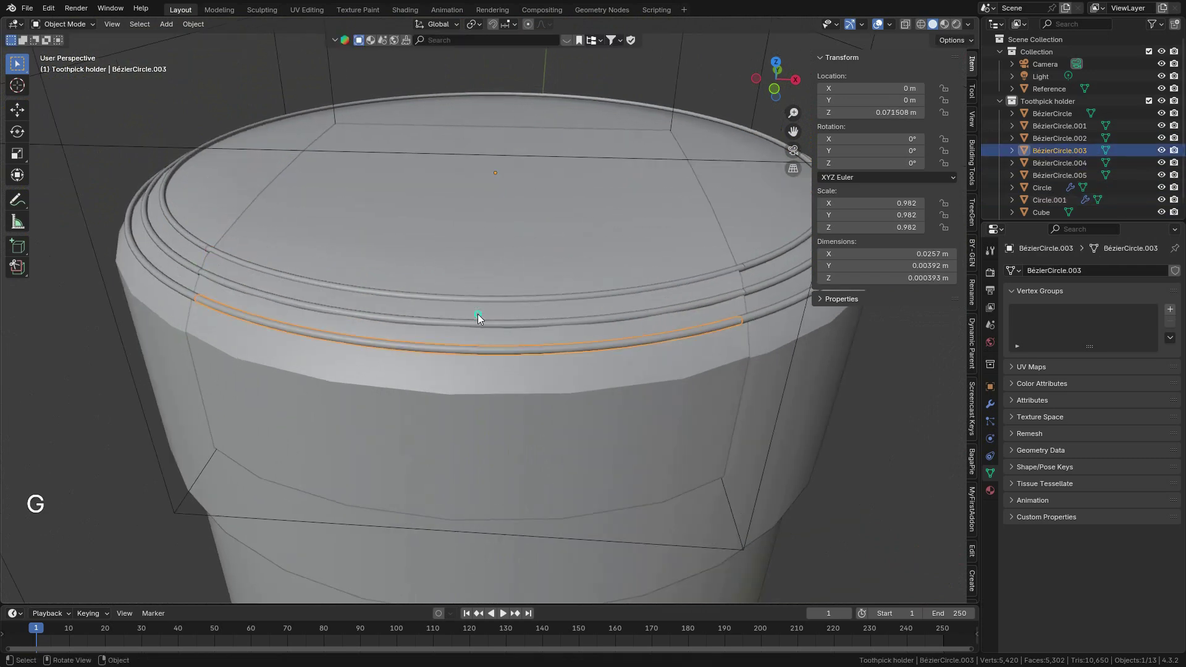
click(587, 317)
key(g)
right_click(625, 284)
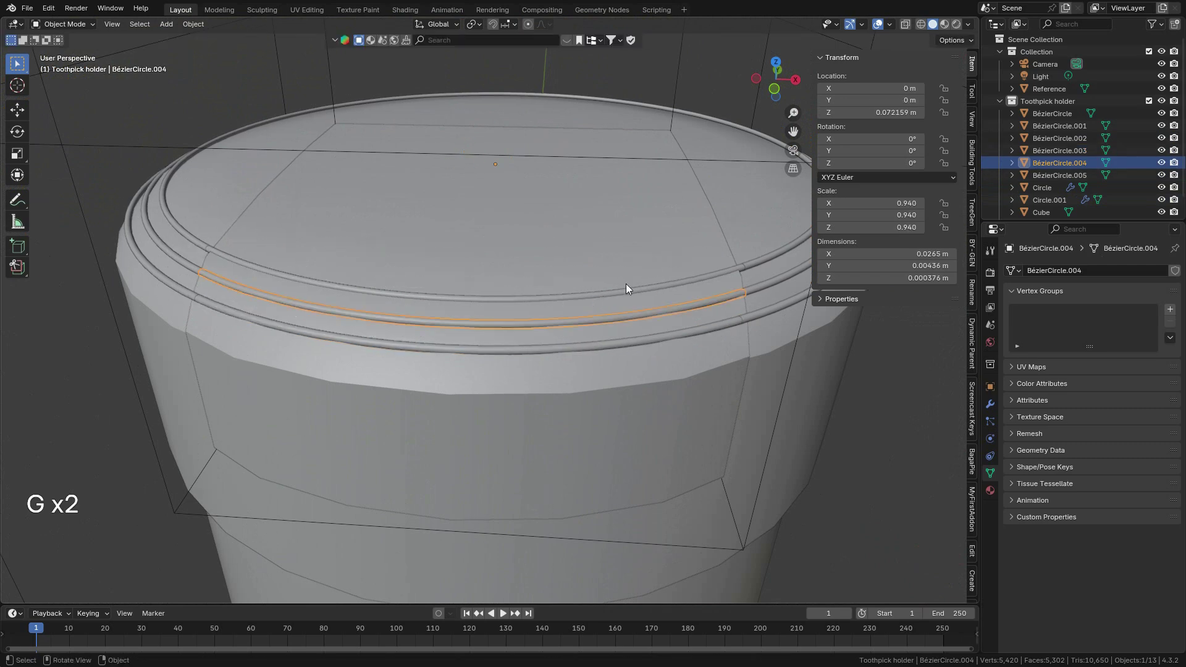
click(643, 287)
key(g)
right_click(620, 283)
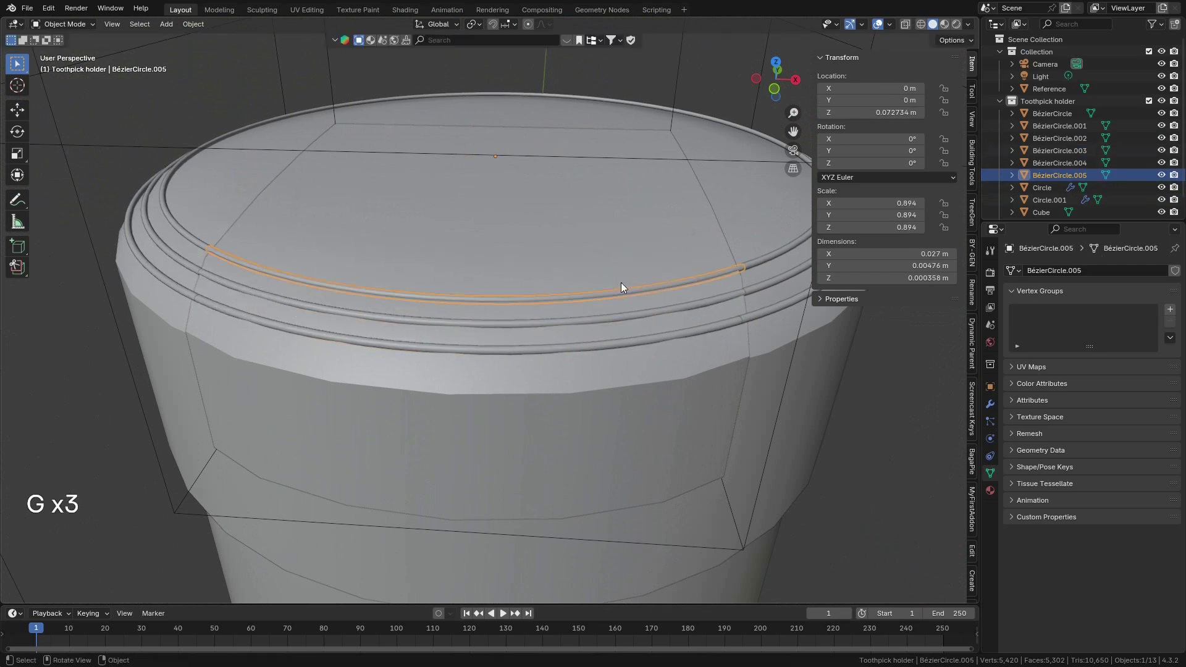
Step: Examine from the top view how the ends of the three flap arcs line up with the flap's +X side seam
key(KP_7)
shift+middle_drag(715, 272, 499, 329)
scroll(499, 328, up, 10)
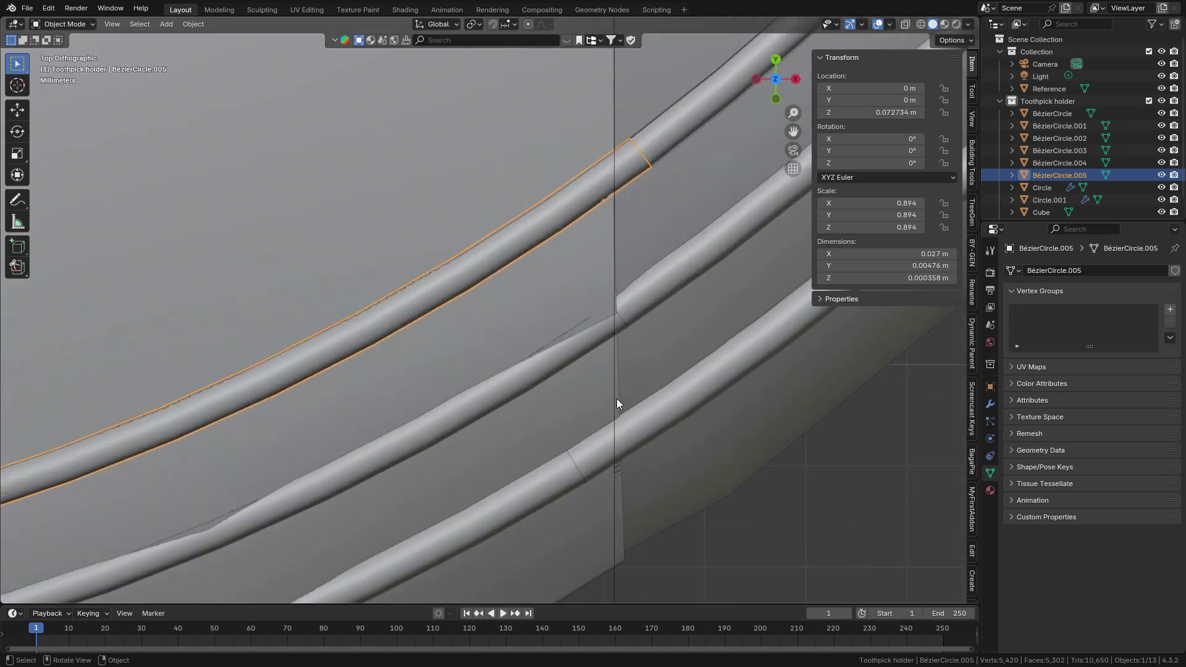
scroll(621, 454, down, 5)
scroll(569, 419, up, 4)
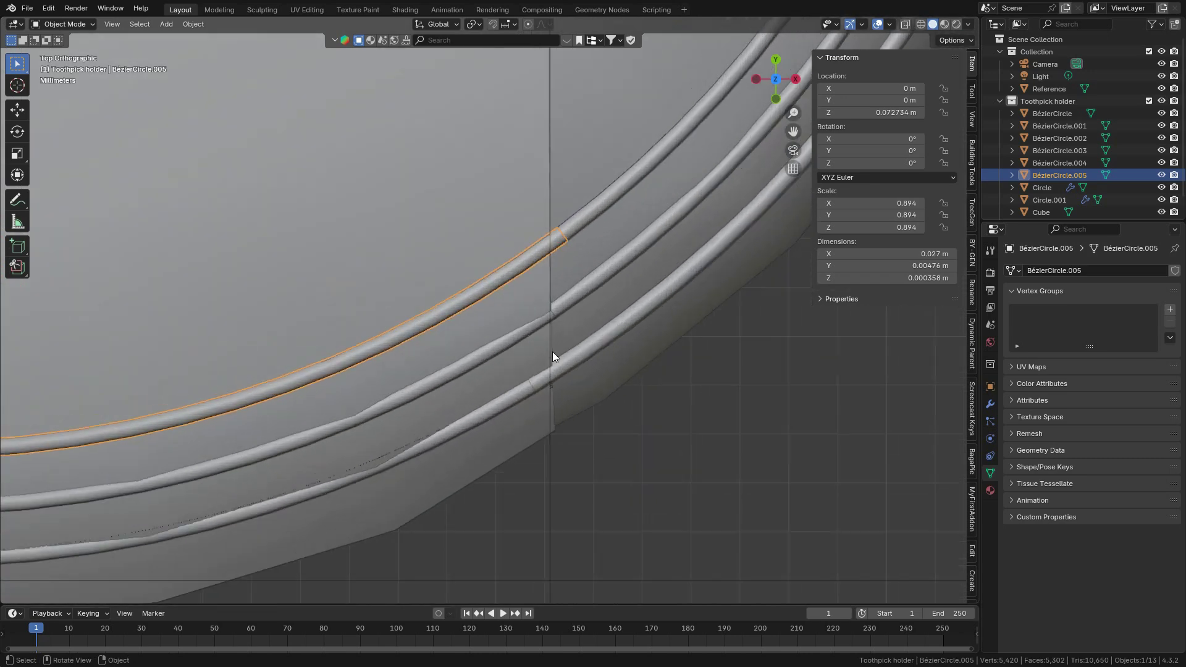
scroll(556, 225, down, 4)
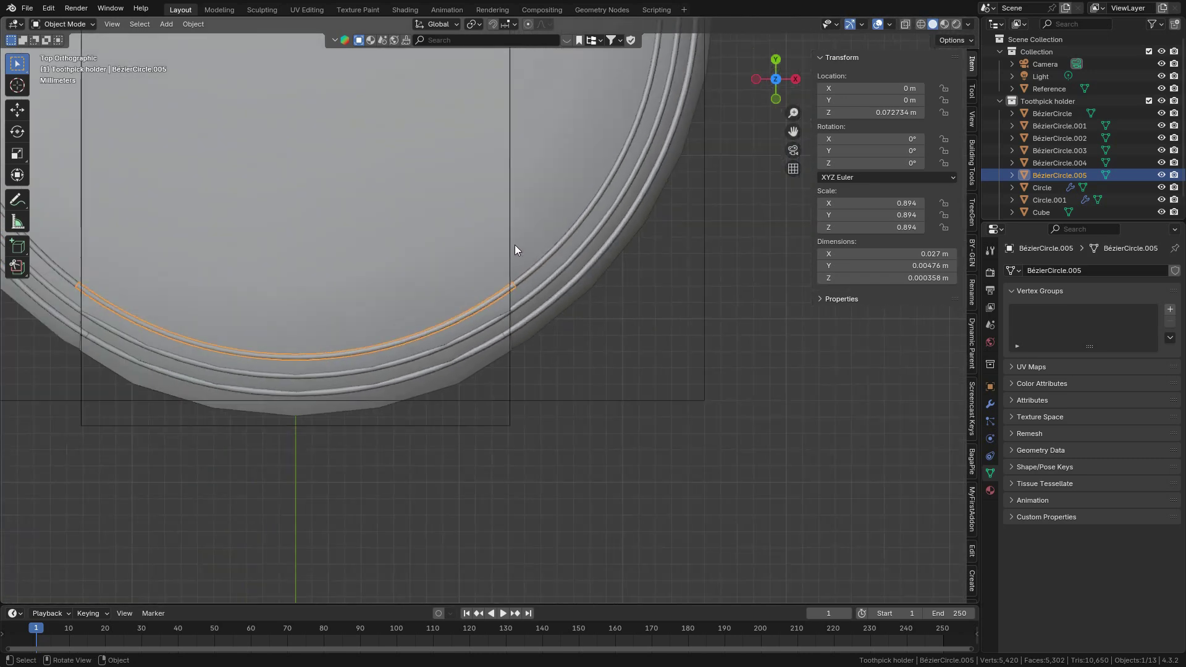
scroll(517, 272, up, 4)
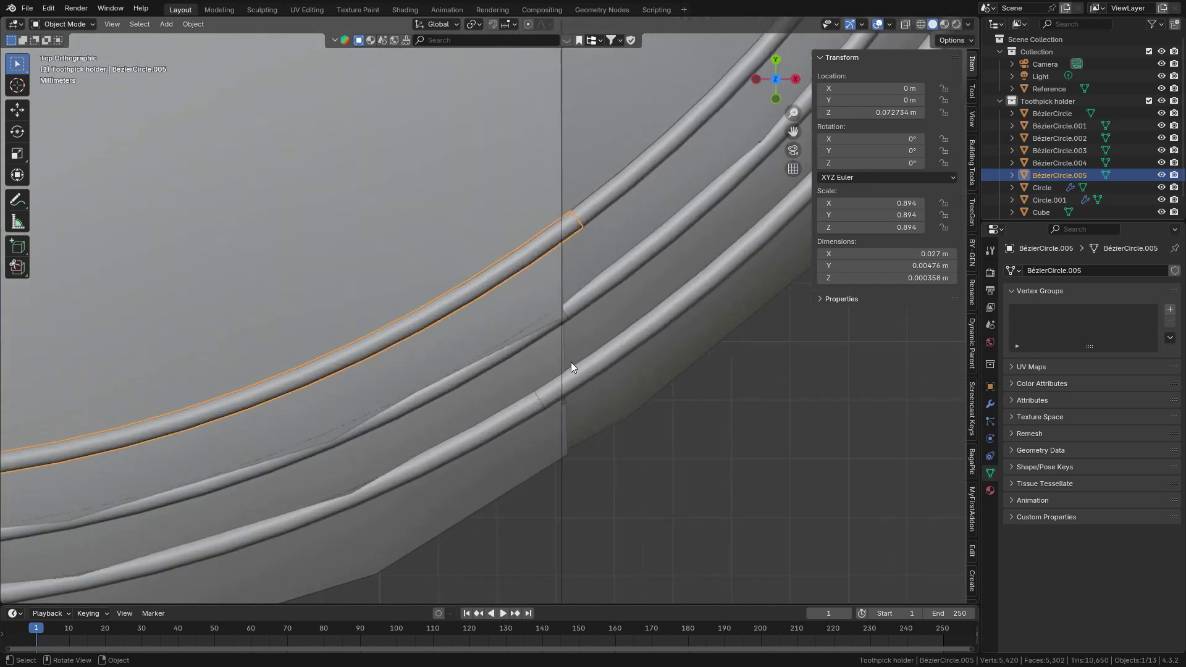
scroll(558, 243, down, 4)
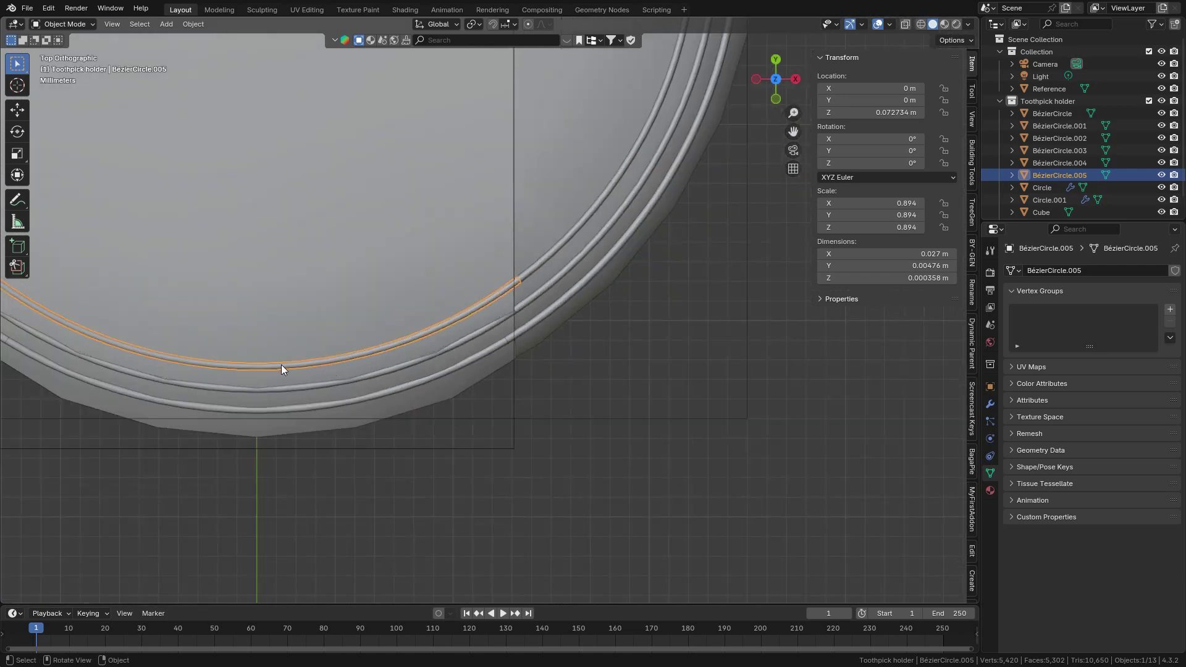
Step: In Edit Mode on the flap's innermost arc, edge-slide the +X end loop back along the arc to the flap's seam line
scroll(525, 275, up, 2)
key(Tab)
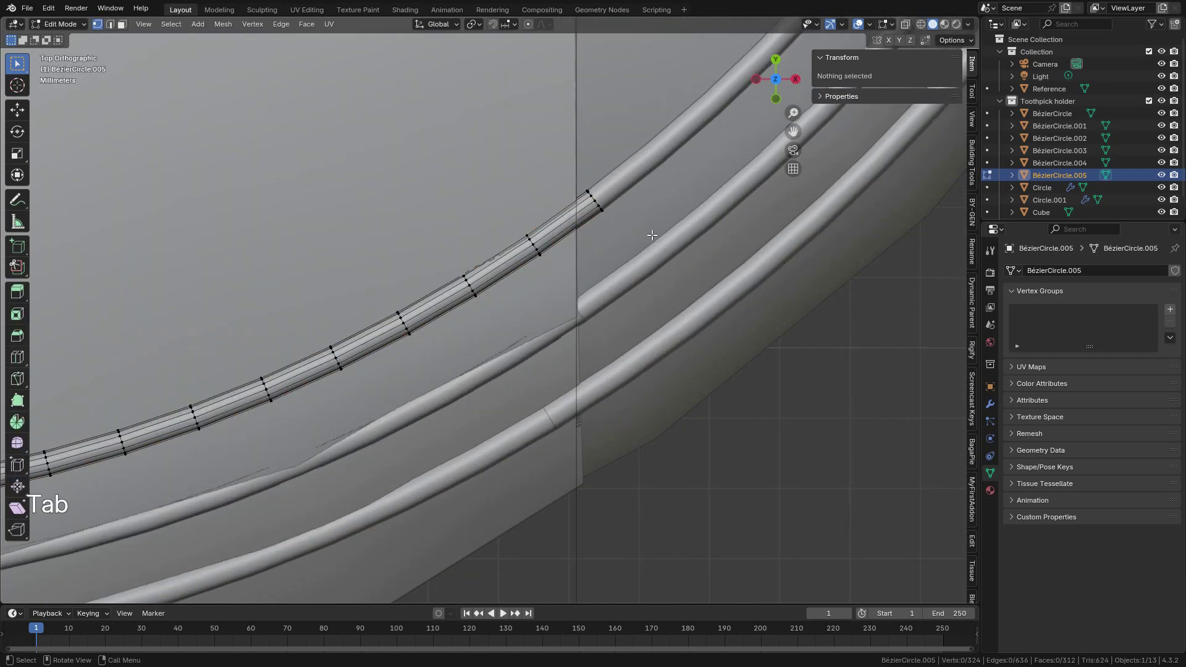
scroll(599, 262, up, 2)
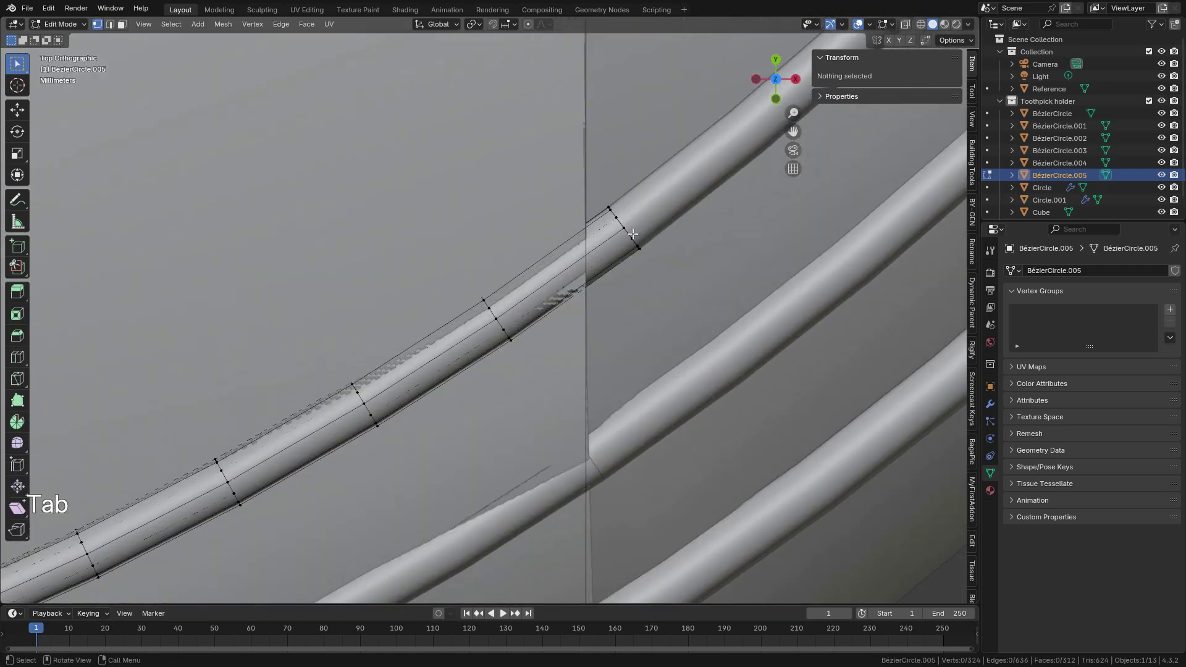
key(alt)
alt+click(626, 234)
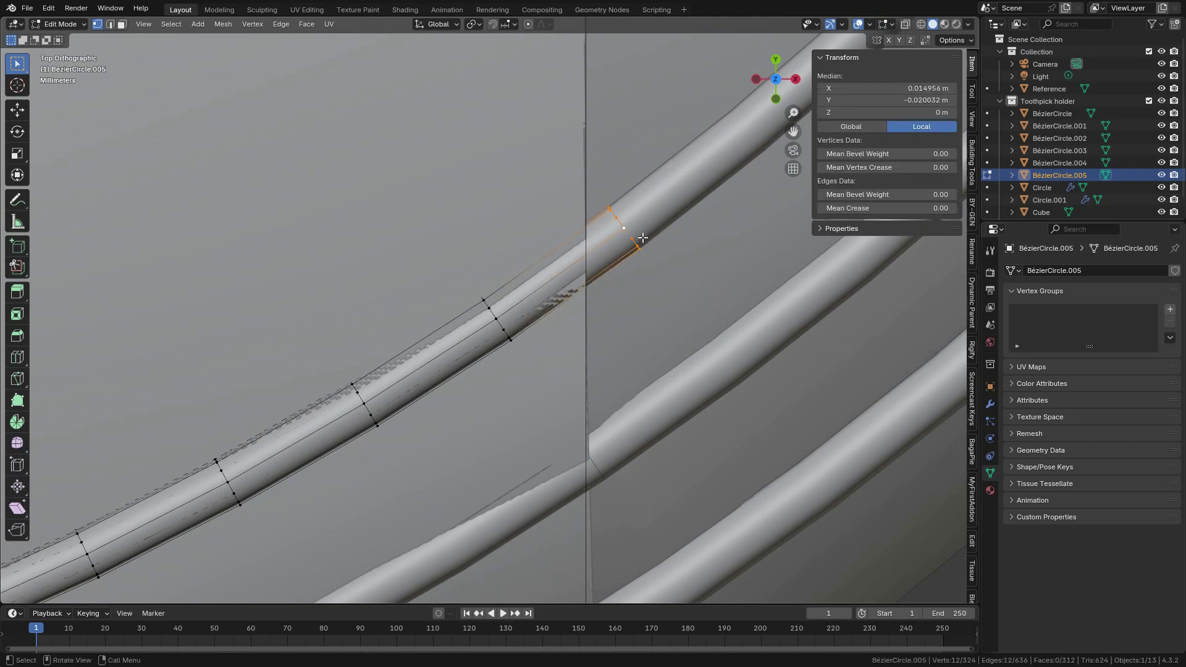
key(g)
key(g)
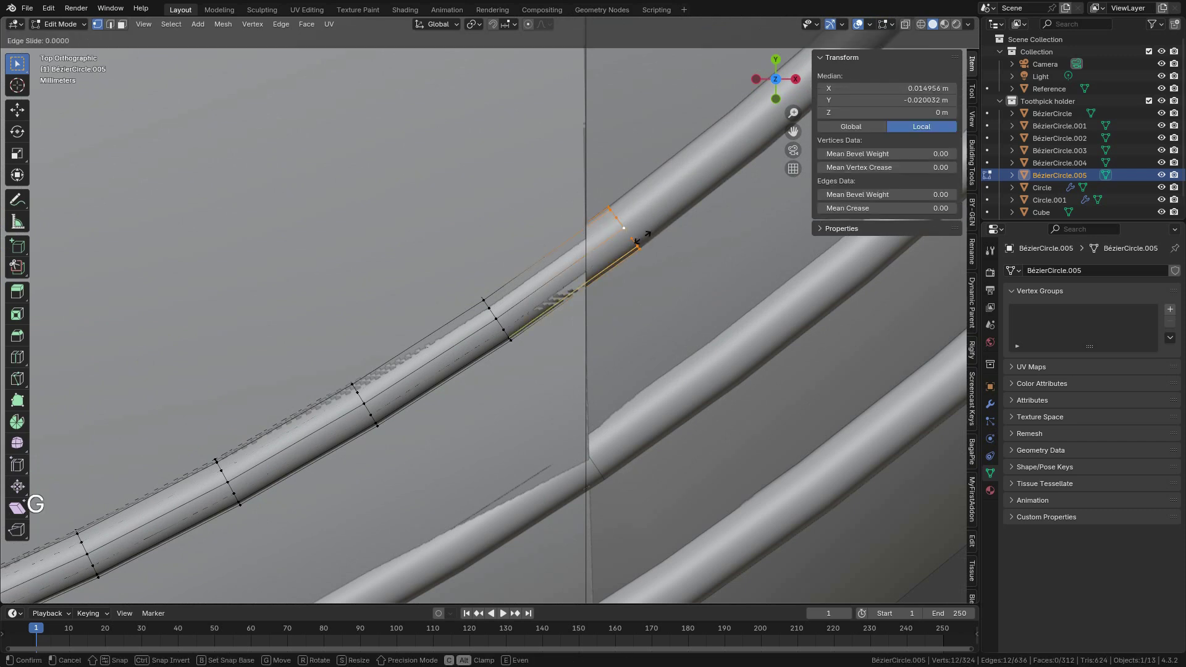
key(shift)
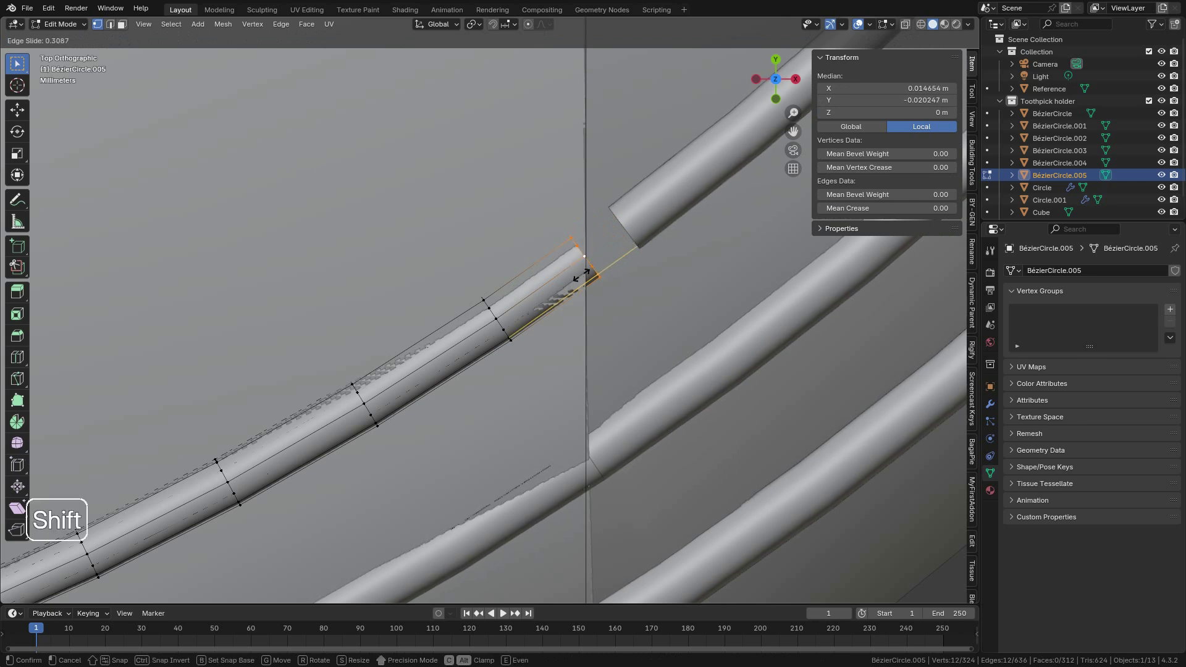
click(617, 248)
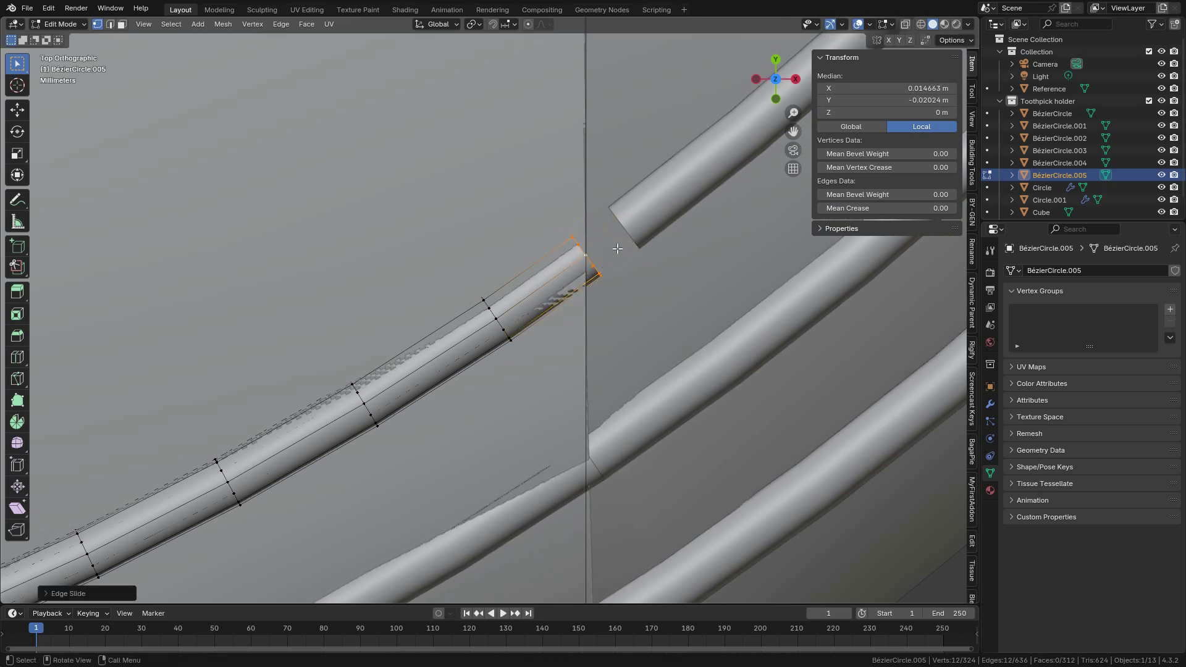
Step: Flatten the innermost arc's end loop by scaling it to 0 along X, and enlarge it to match the tube's thickness
key(s)
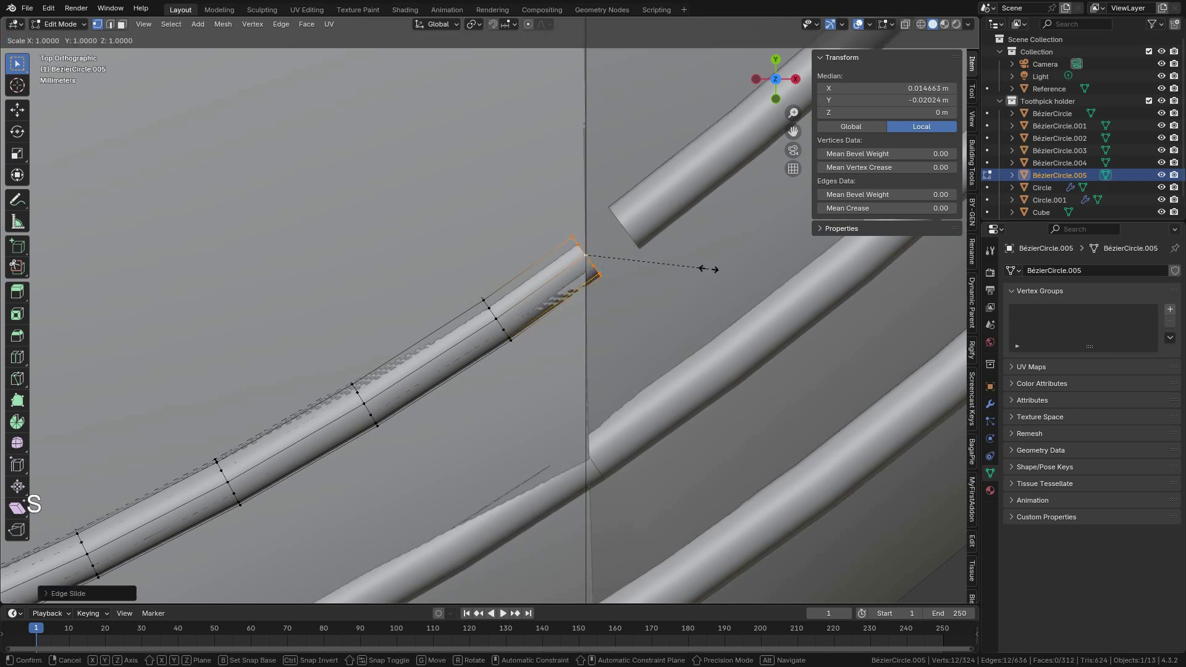
key(x)
key(0)
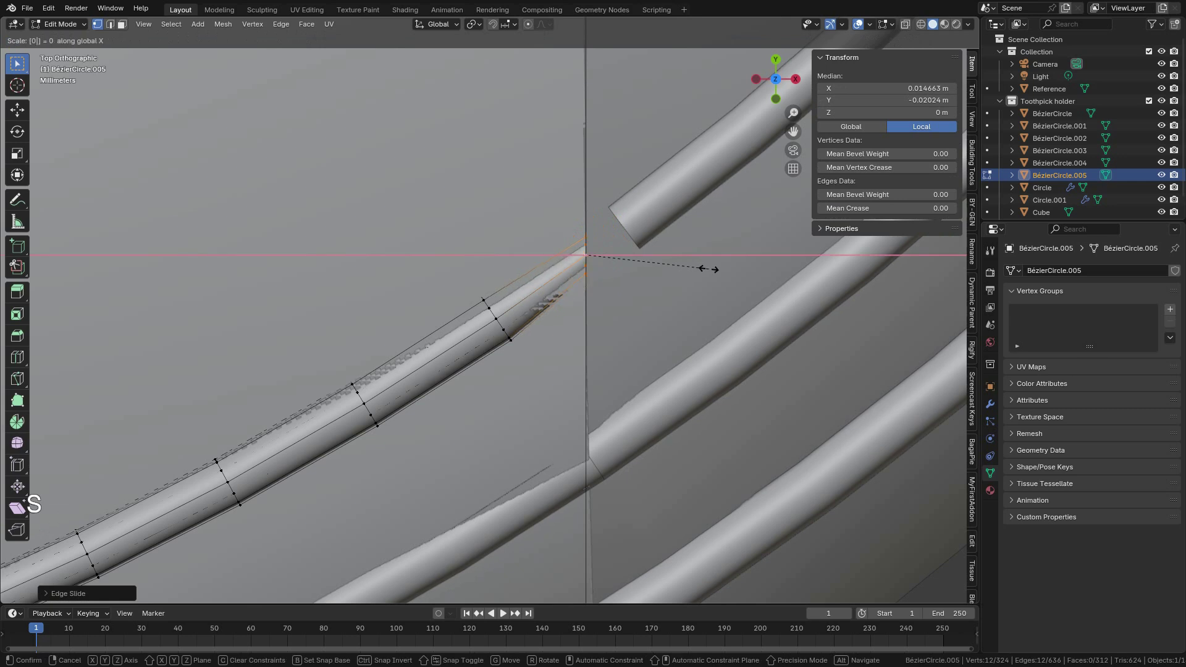
key(Return)
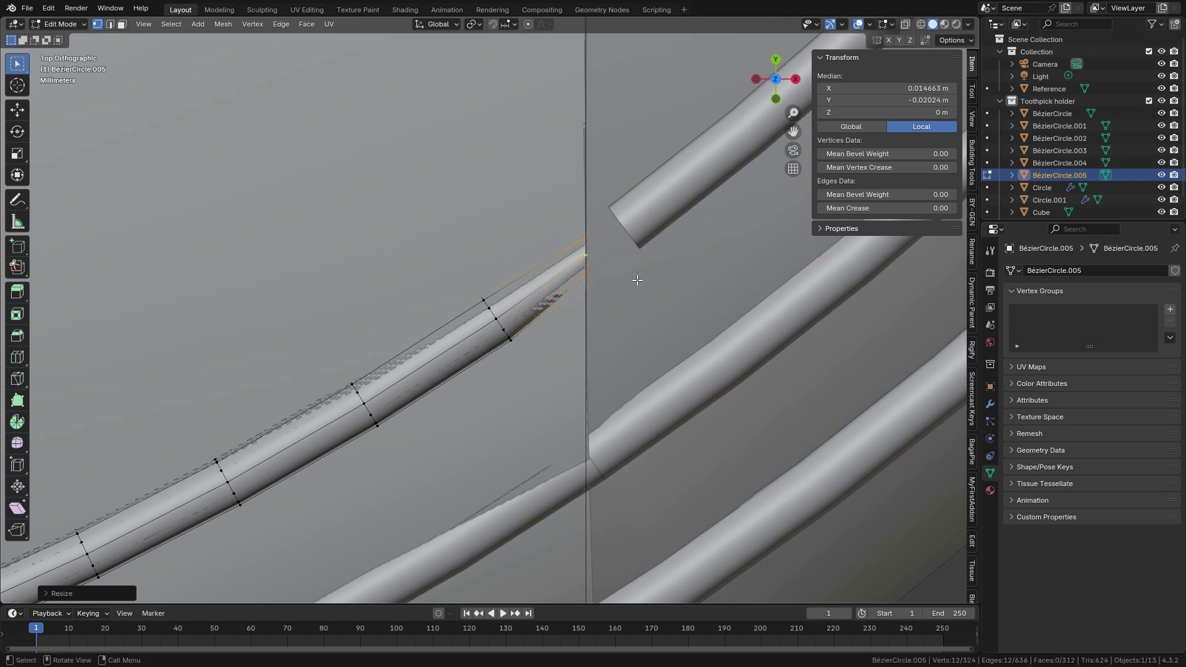
key(s)
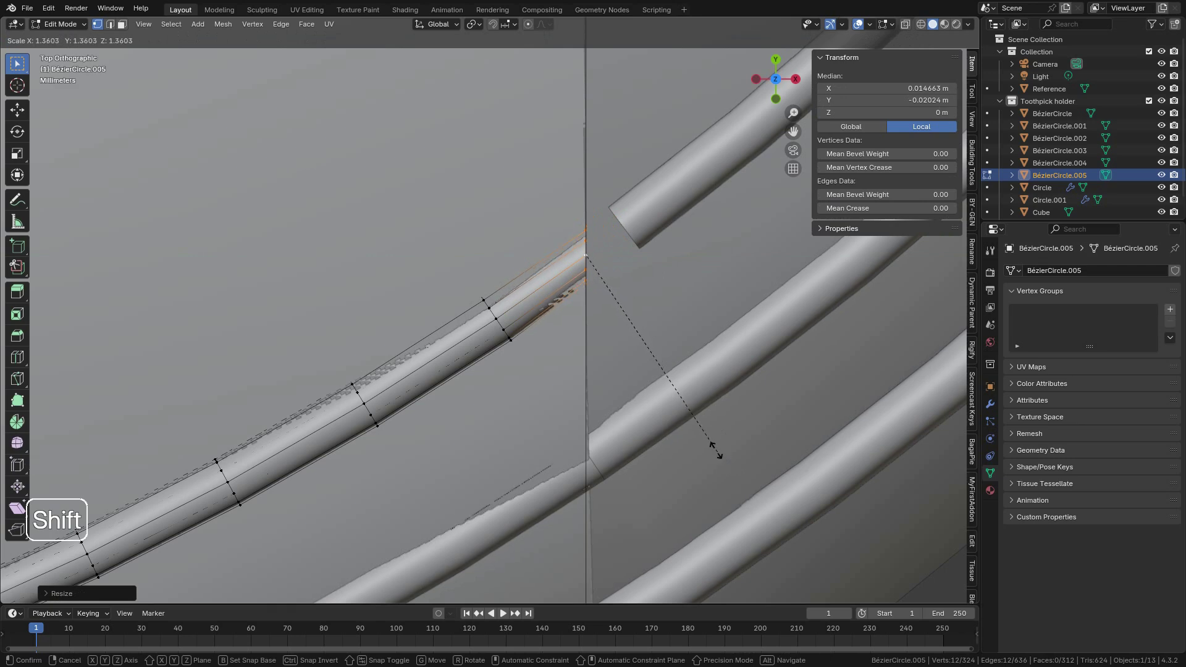
click(699, 435)
Step: Switch to the flap's middle arc and select its +X end loop at the flap's seam in Edit Mode
scroll(630, 390, down, 2)
shift+middle_drag(629, 384, 661, 177)
scroll(539, 219, up, 1)
key(Tab)
click(483, 276)
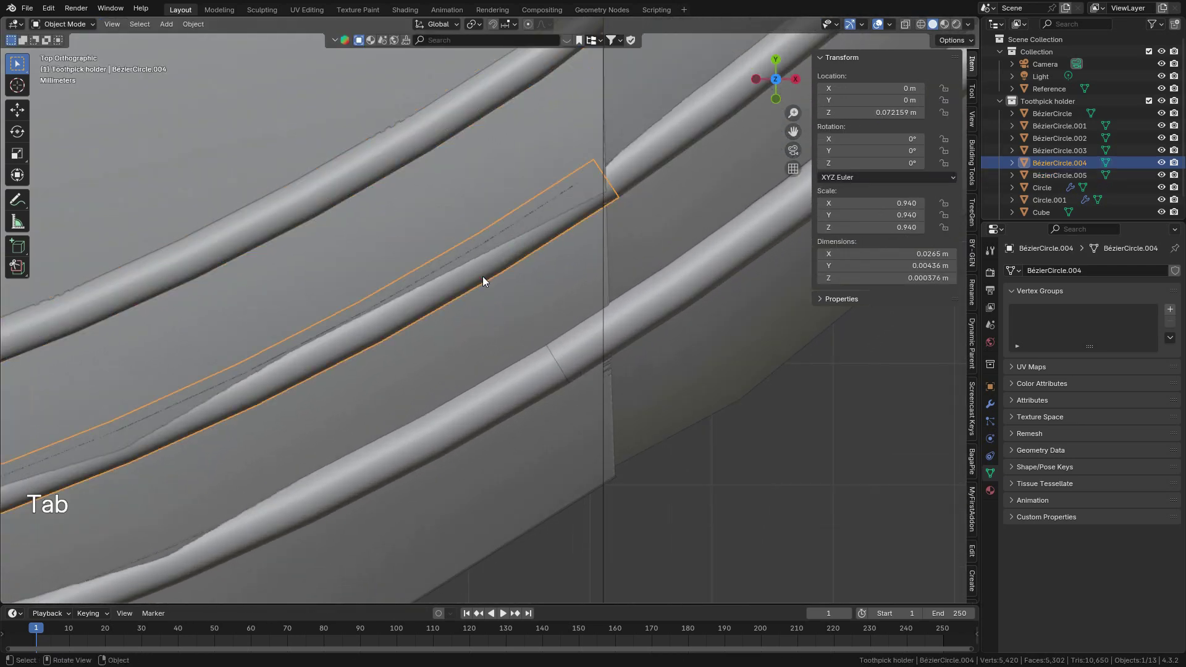
key(Tab)
shift+middle_drag(653, 226, 620, 336)
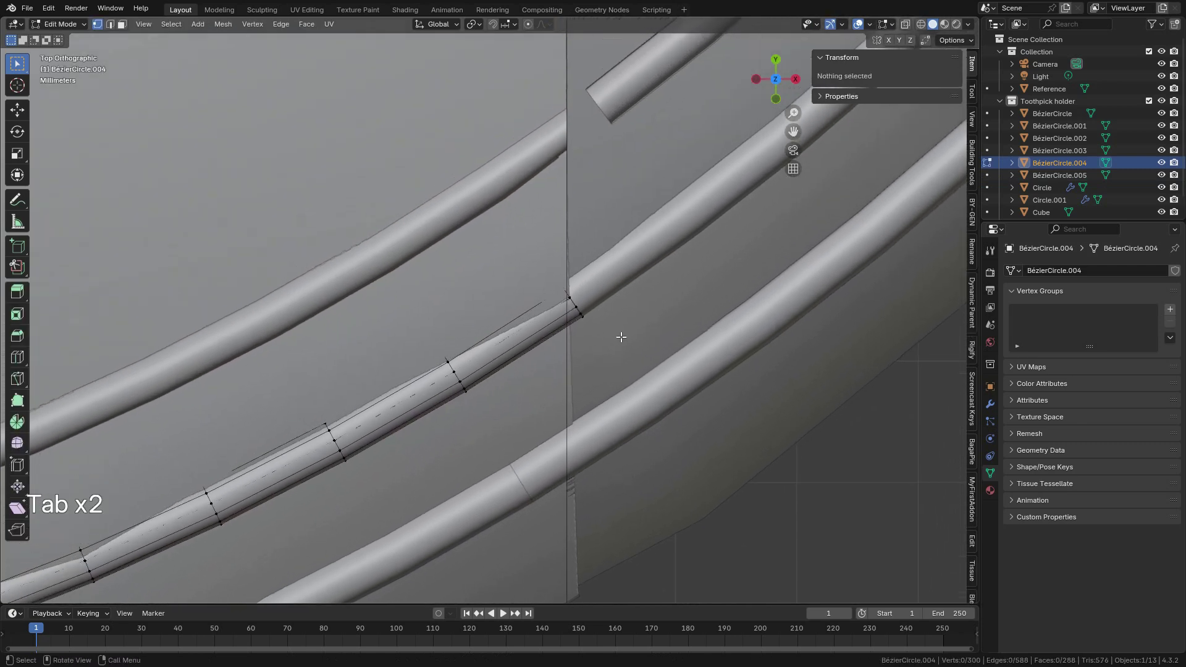
scroll(621, 336, up, 4)
alt+click(671, 300)
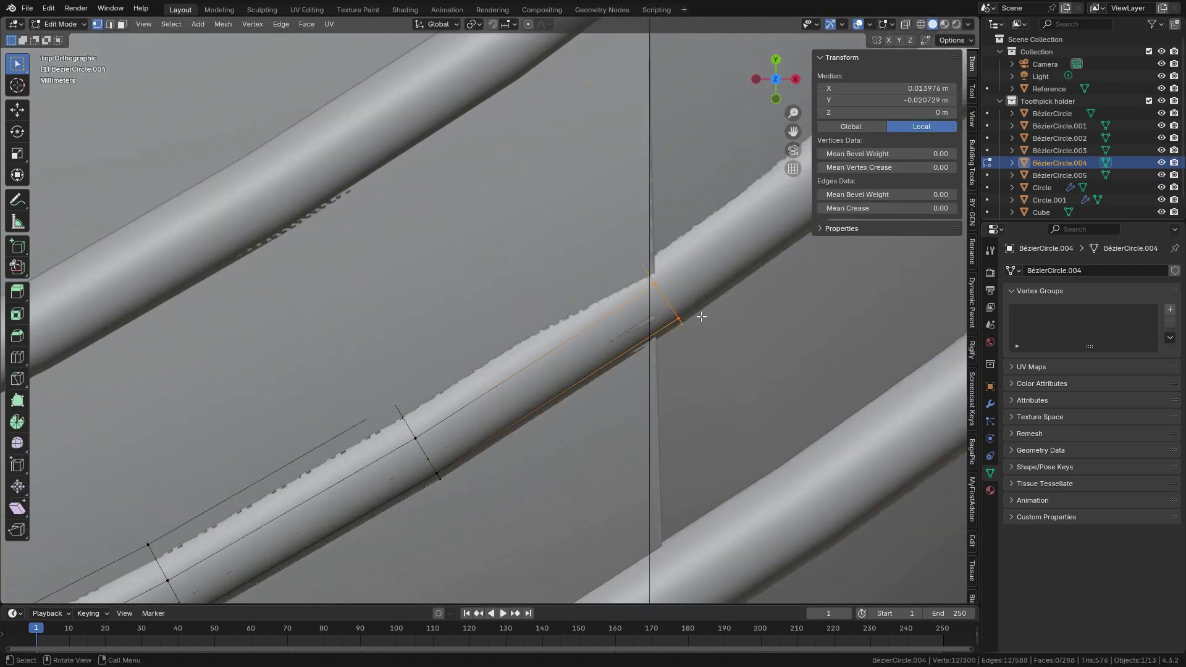
Step: Flatten the middle arc's selected end loop by scaling it to 0 along X
scroll(701, 316, down, 1)
key(s)
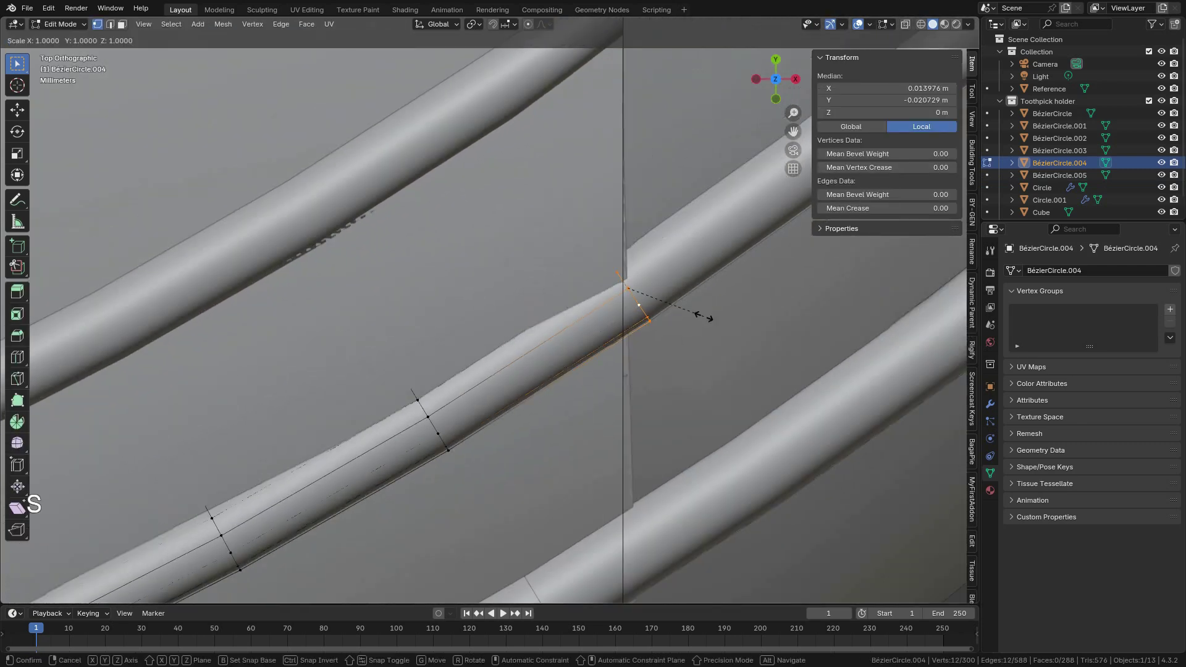
key(x)
key(0)
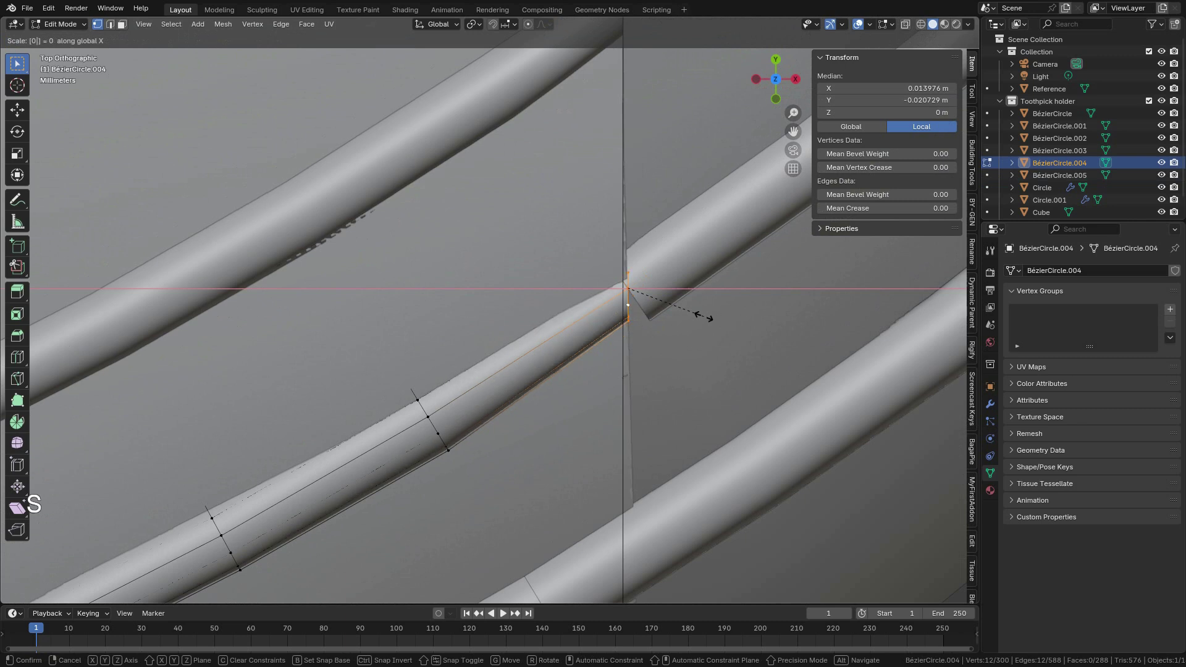
click(703, 317)
Step: Move the middle arc's flattened end loop slightly along negative X onto the seam line and enlarge it to match the tube's thickness
key(g)
key(x)
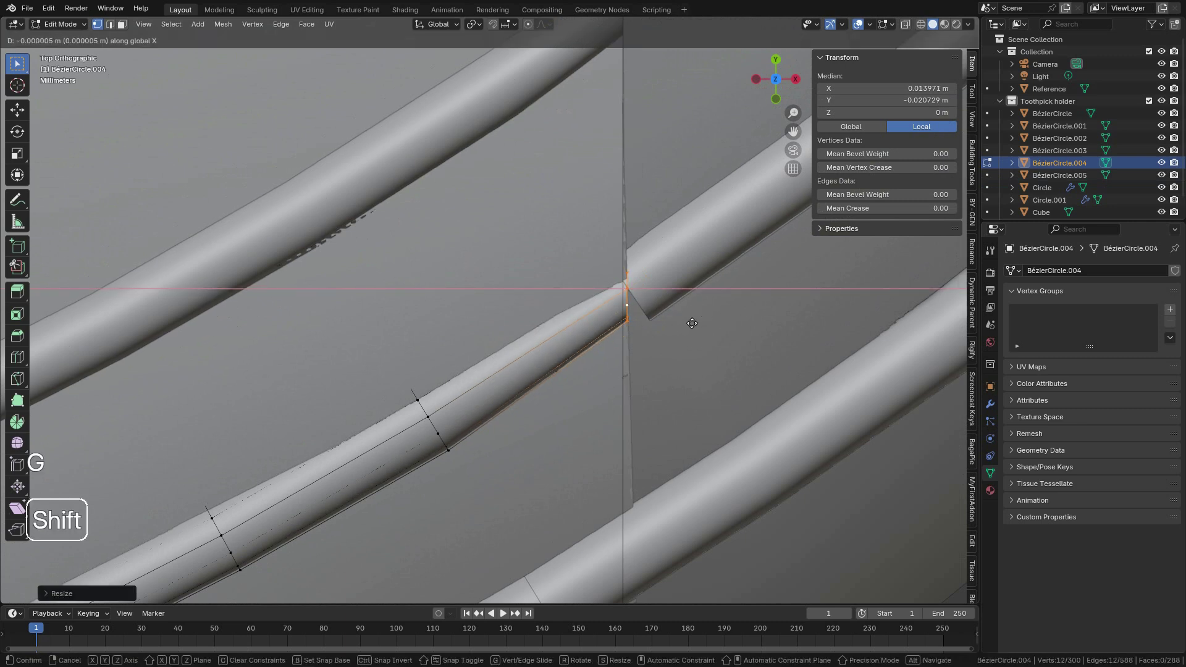
click(651, 326)
key(s)
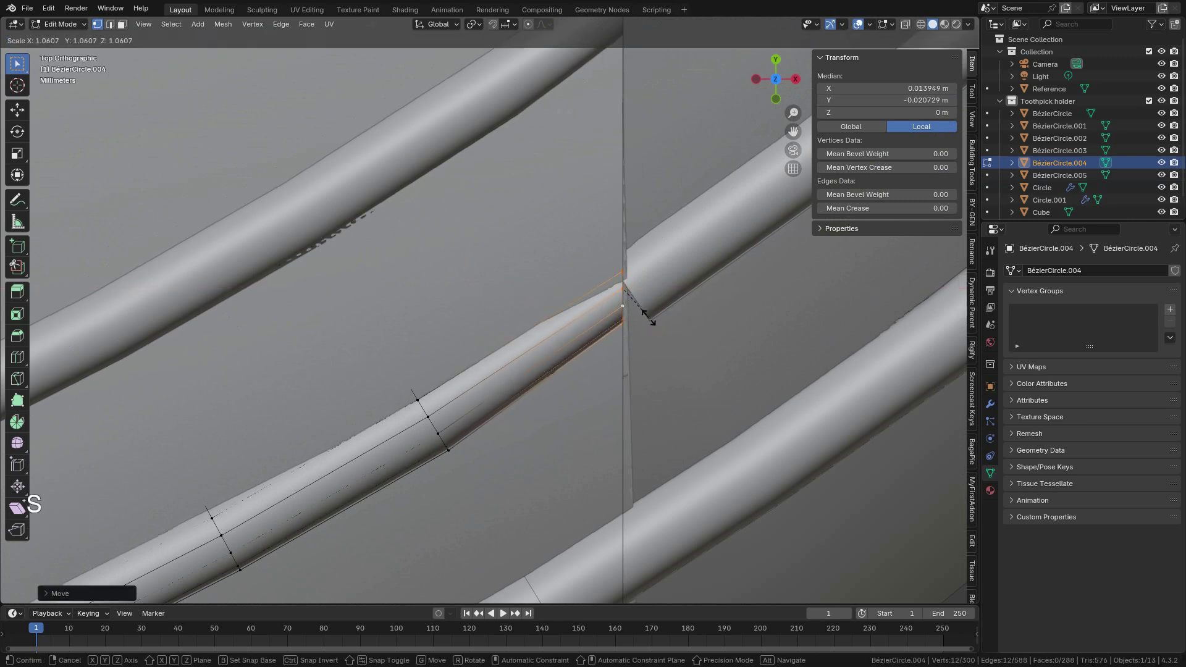
click(698, 398)
scroll(640, 458, down, 3)
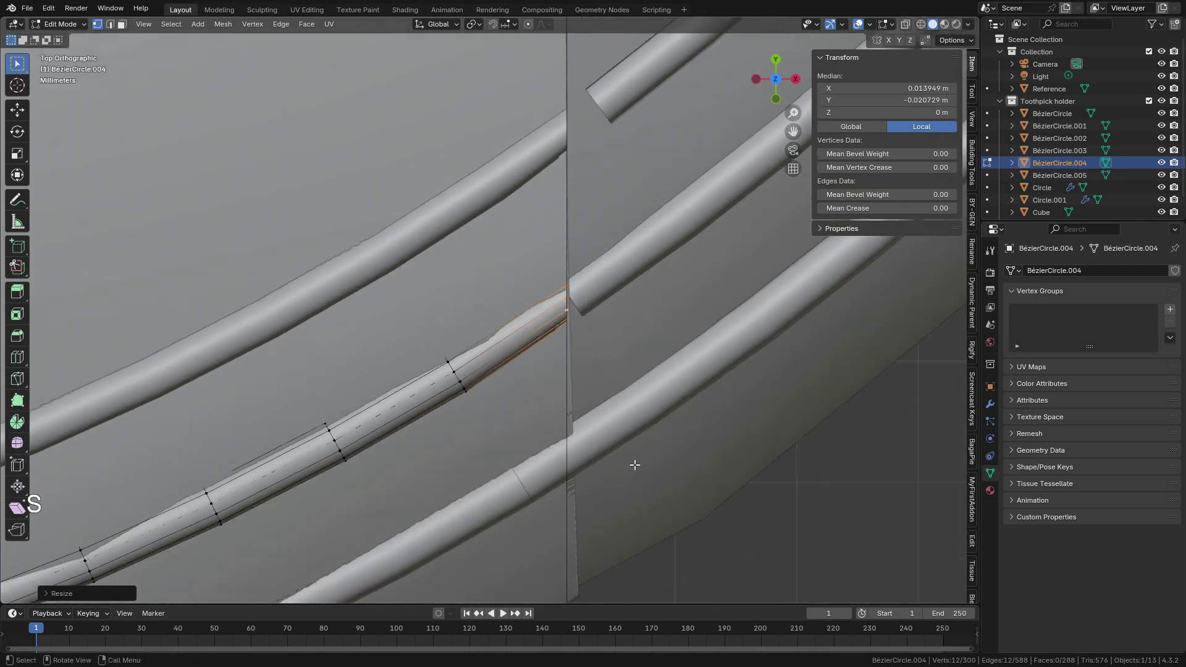
Step: Switch to the flap's outermost arc and select its +X end loop near the flap's seam in Edit Mode
shift+middle_drag(635, 463, 638, 313)
key(Tab)
click(457, 327)
click(498, 357)
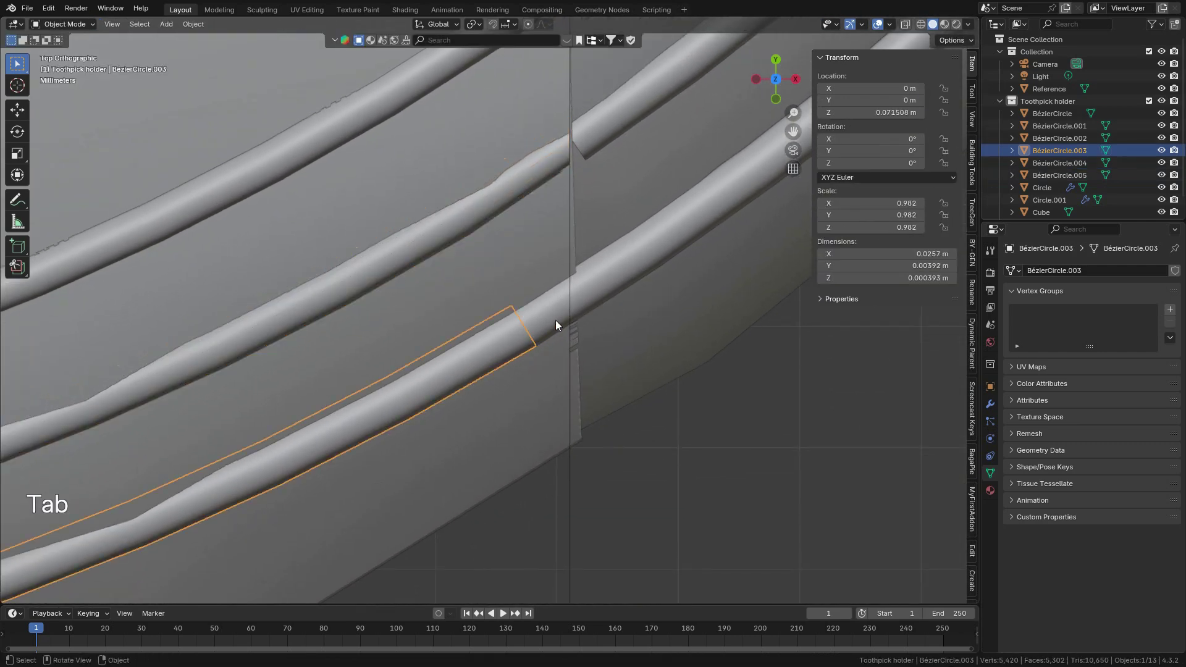
scroll(583, 305, down, 3)
scroll(529, 317, up, 3)
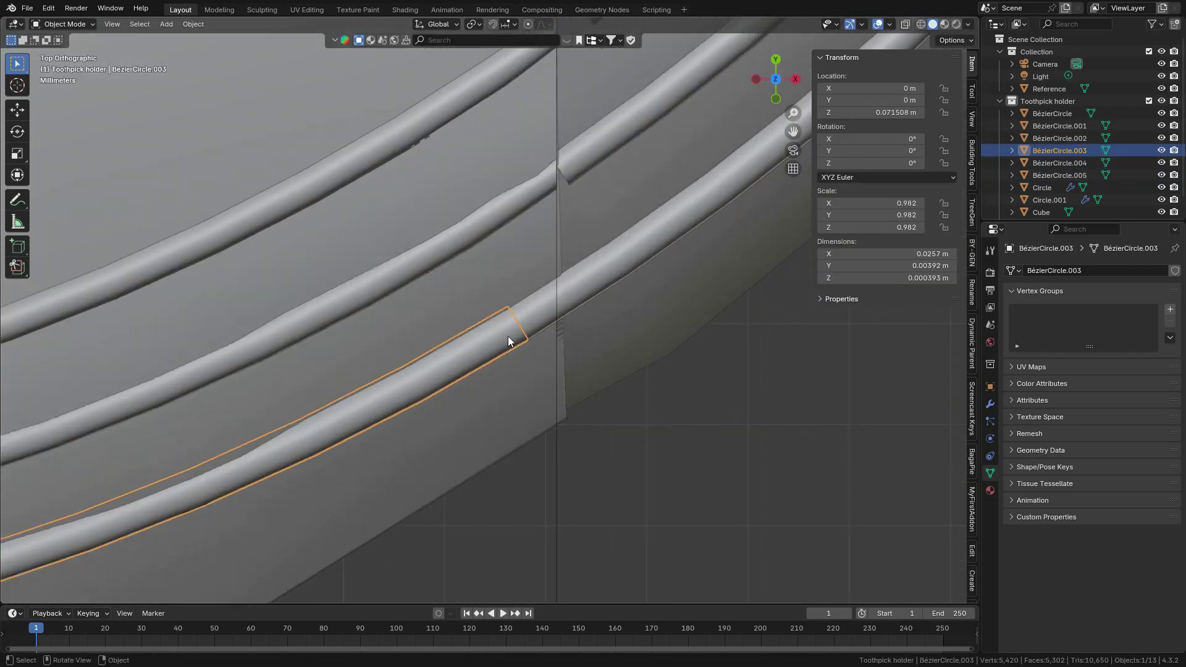
scroll(507, 339, up, 2)
key(Tab)
shift+middle_drag(630, 265, 605, 300)
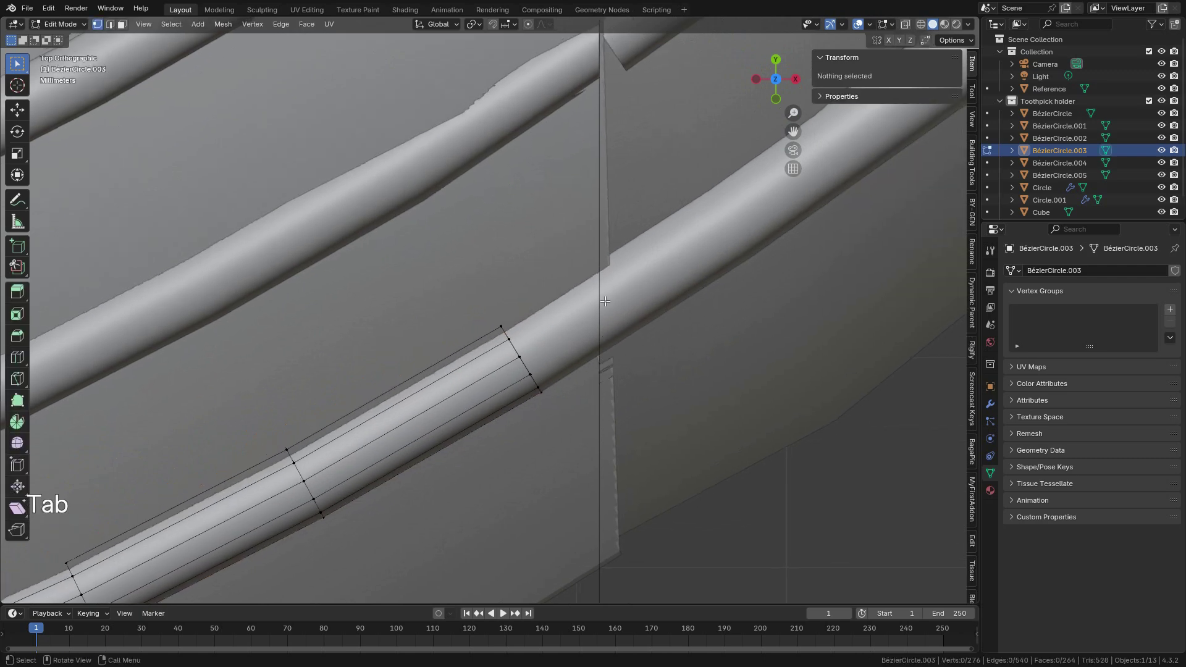
alt+click(530, 369)
scroll(525, 374, down, 2)
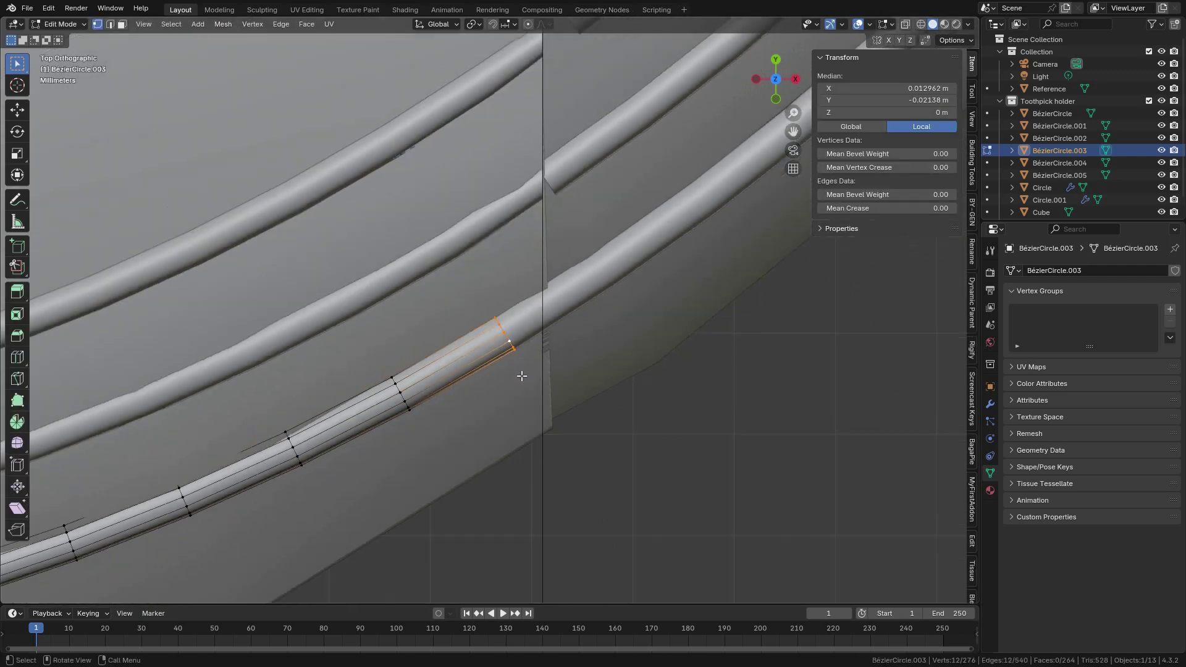
Step: Extrude the outermost arc's end loop about 0.5 mm to the flap's seam and flatten it by scaling it to 0 along X
scroll(527, 379, up, 2)
key(e)
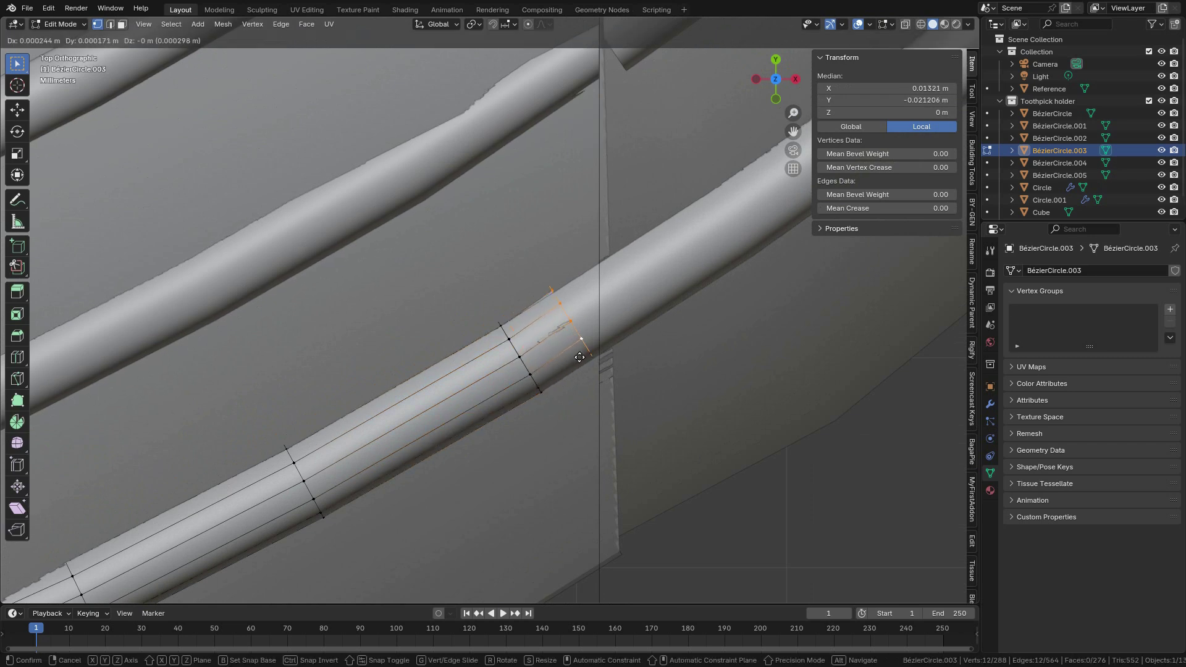
click(610, 342)
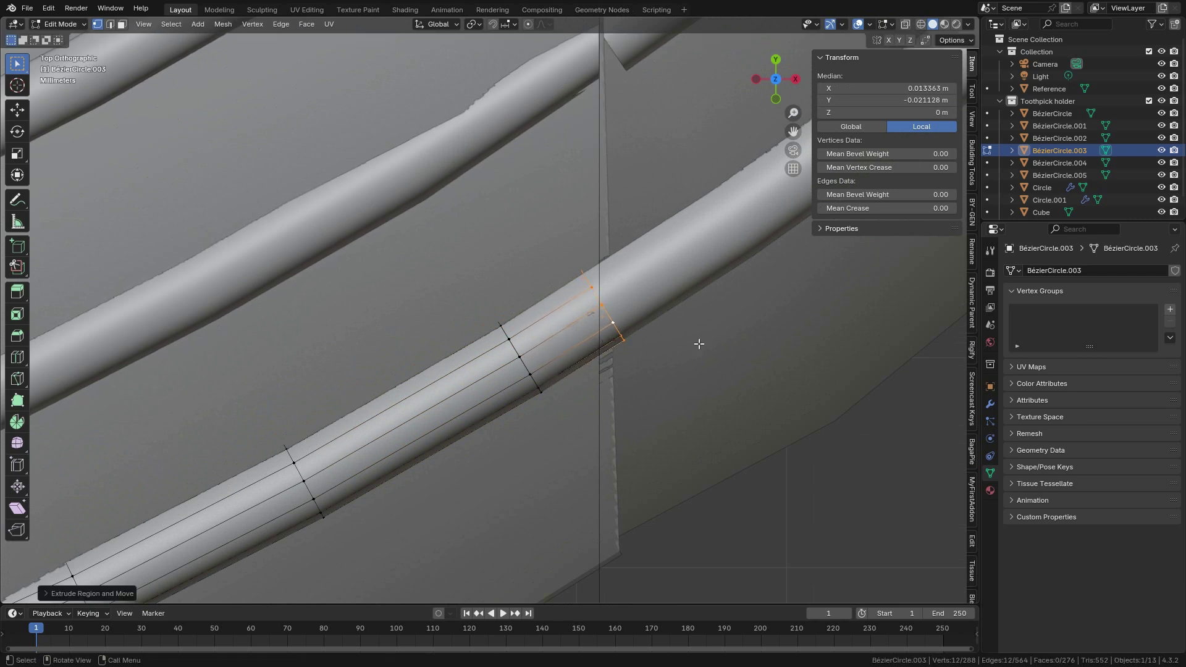
text(sx0)
key(Return)
Step: Move the flattened end loop along X onto the seam line and scale it up by about 1.36 to match the tube's thickness
key(g)
key(x)
click(664, 344)
key(s)
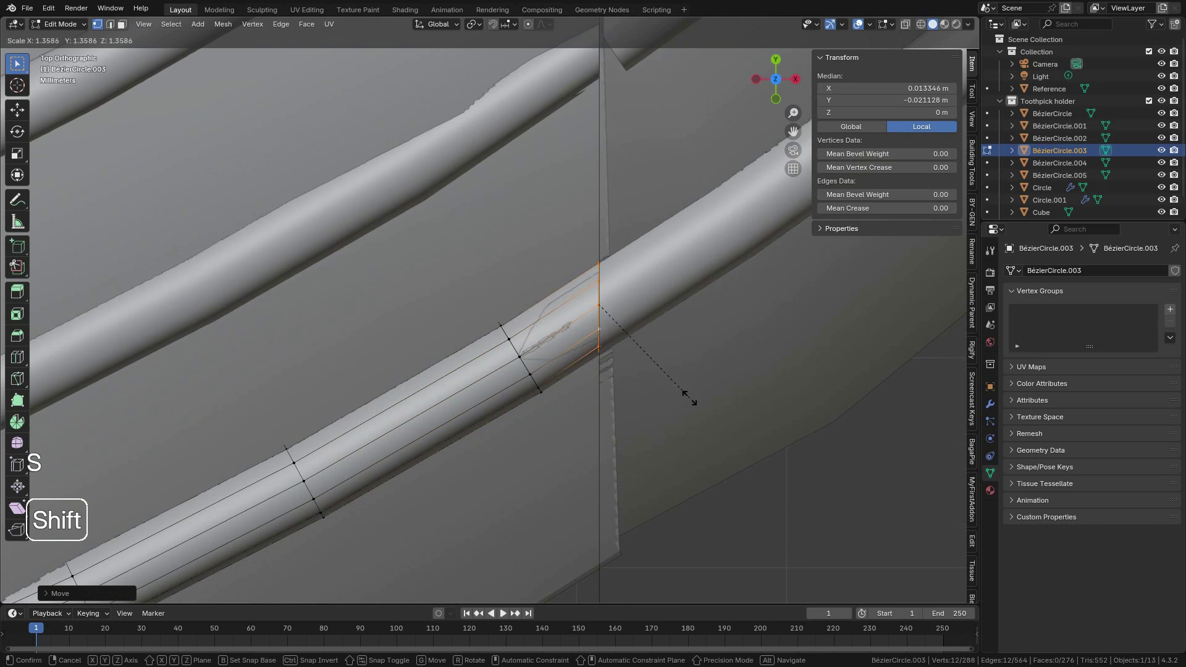
click(690, 398)
Step: Switch to the lid's outermost ring in Edit Mode and edge-slide its overlapping end loop back to the flap's seam
key(Tab)
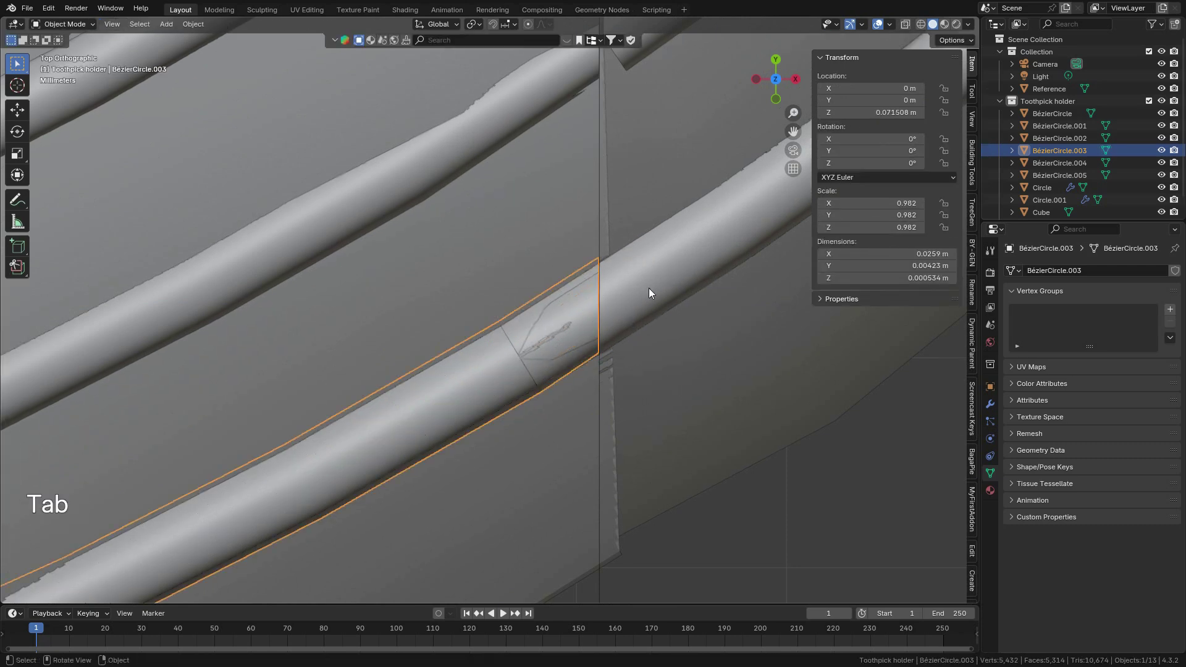
click(650, 290)
key(Tab)
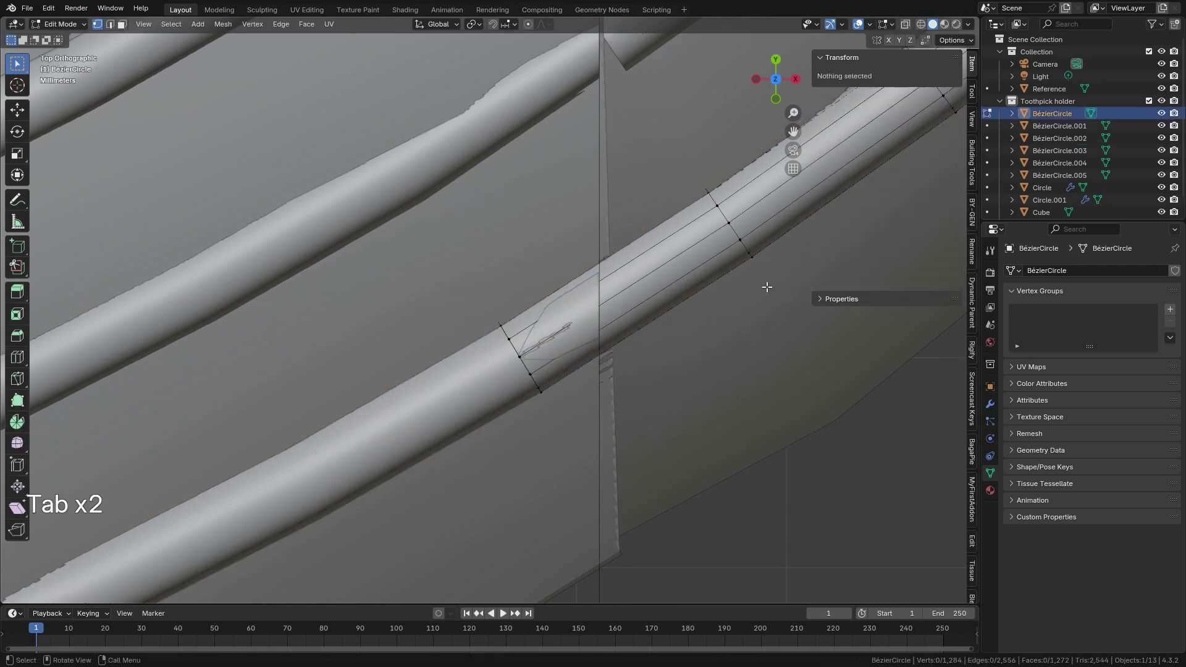
alt+click(515, 352)
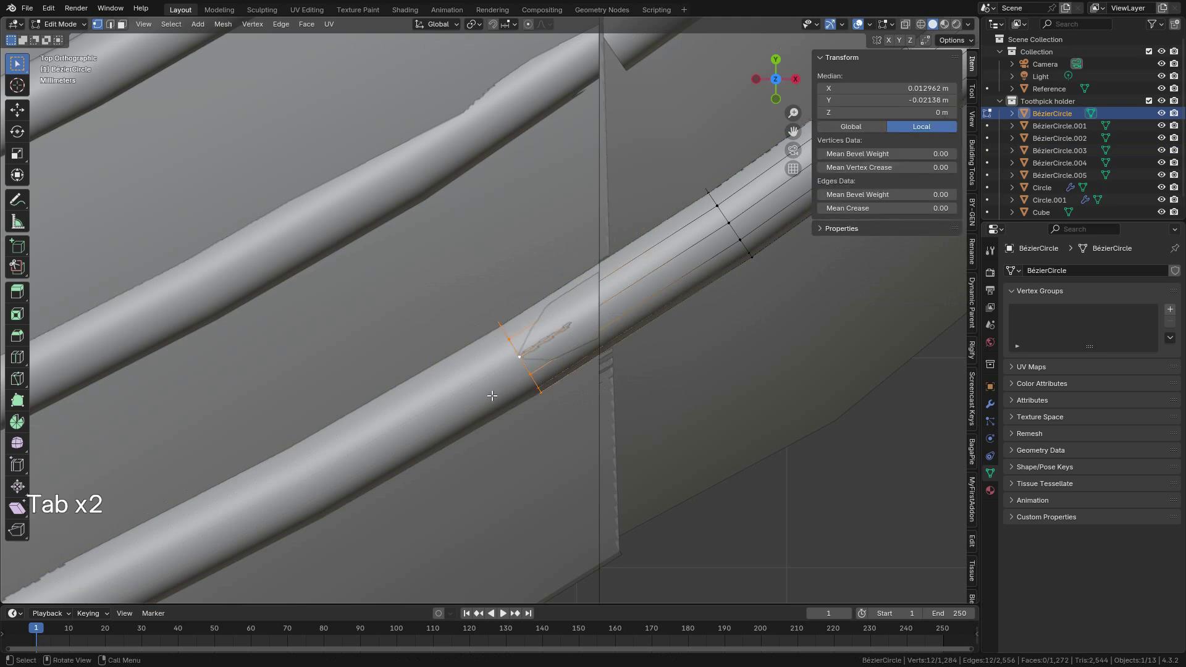
key(g)
key(g)
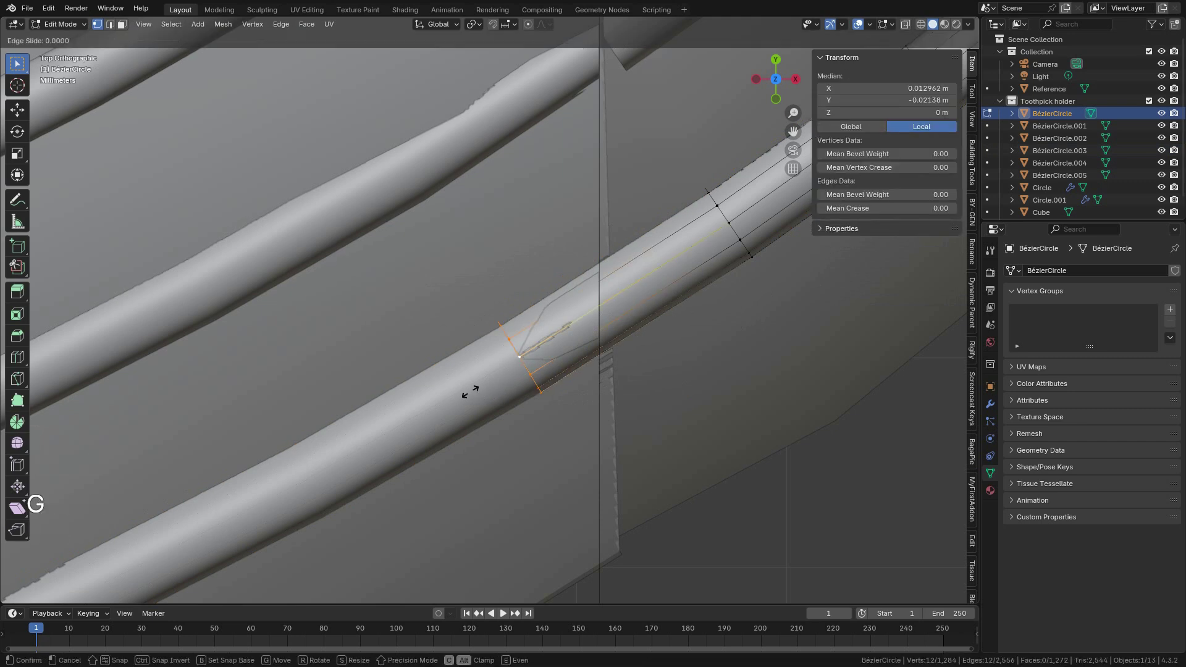
key(shift)
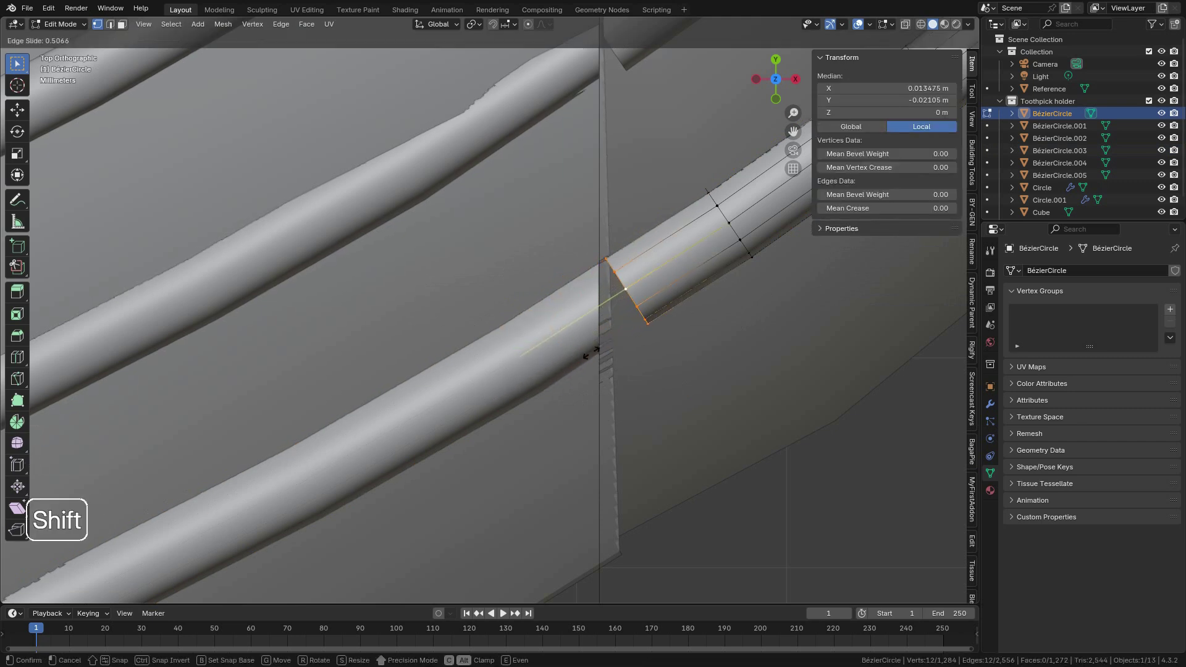
click(609, 384)
Step: Examine the outermost ring's end at the flap's seam from the side and up close
middle_drag(661, 400, 567, 399)
scroll(599, 357, up, 7)
scroll(655, 408, up, 6)
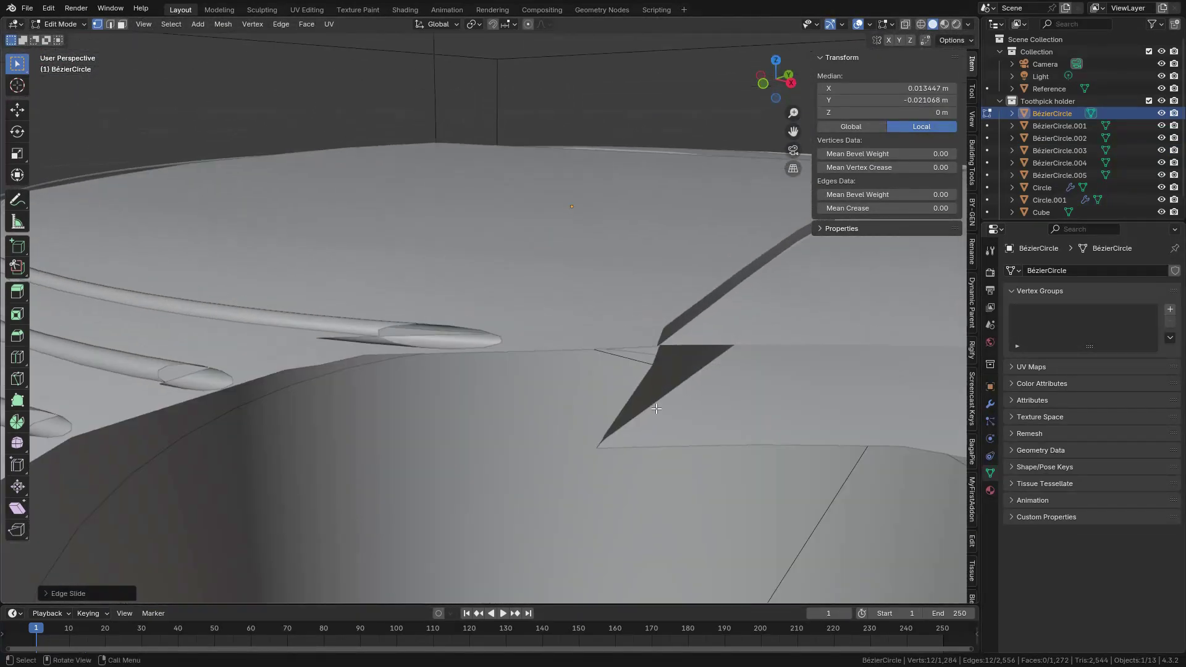
scroll(656, 409, down, 5)
scroll(656, 409, up, 4)
scroll(656, 409, down, 6)
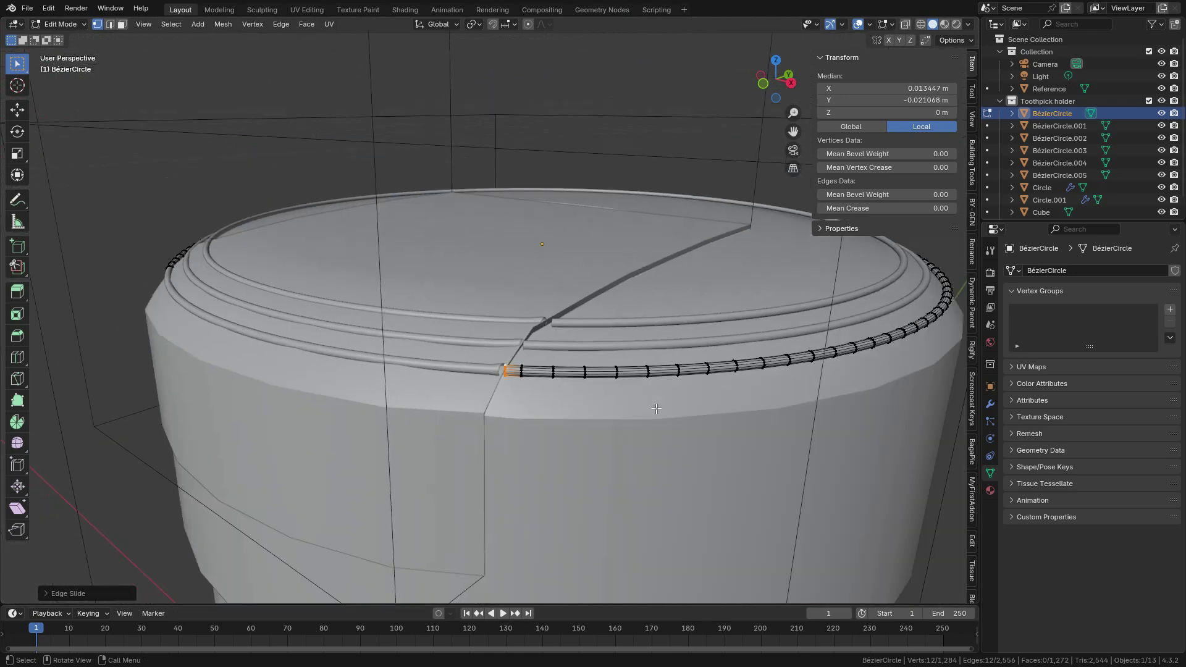
scroll(656, 410, up, 6)
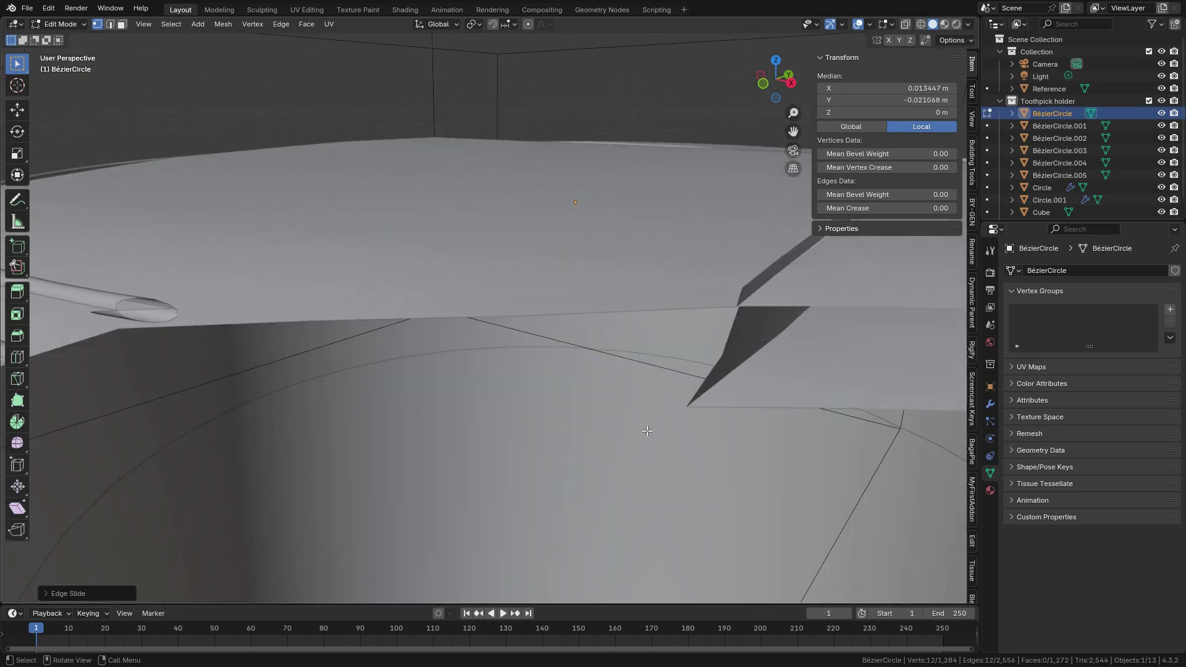
shift+middle_drag(655, 409, 636, 406)
scroll(636, 401, down, 8)
scroll(634, 397, up, 3)
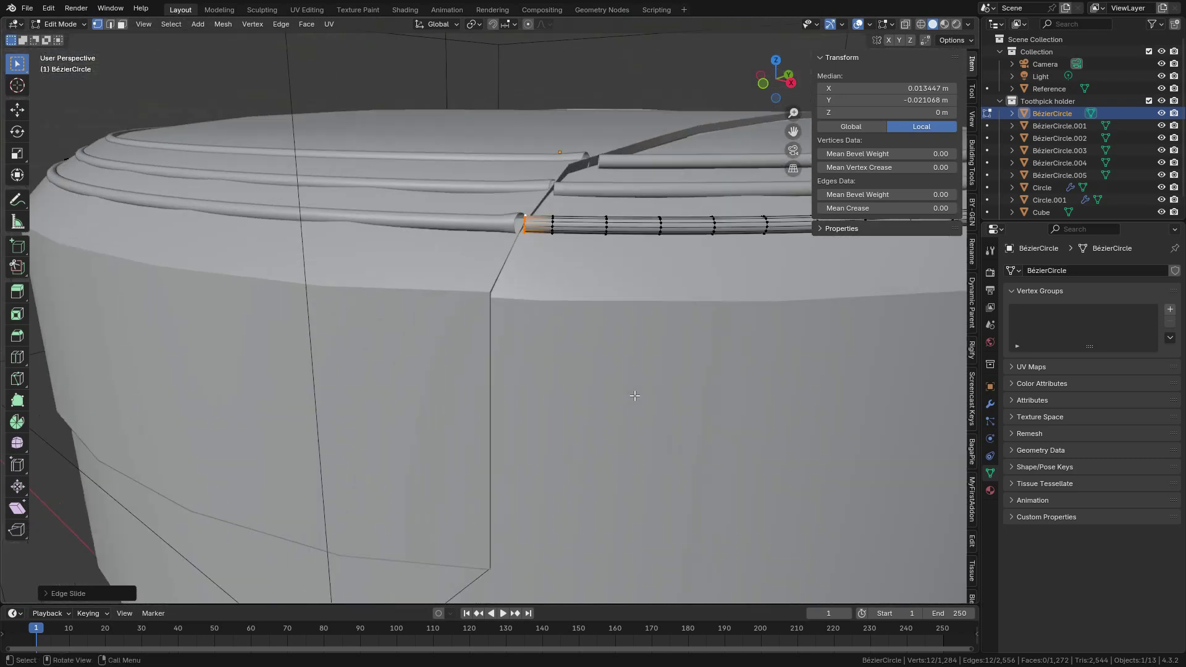
scroll(635, 395, up, 5)
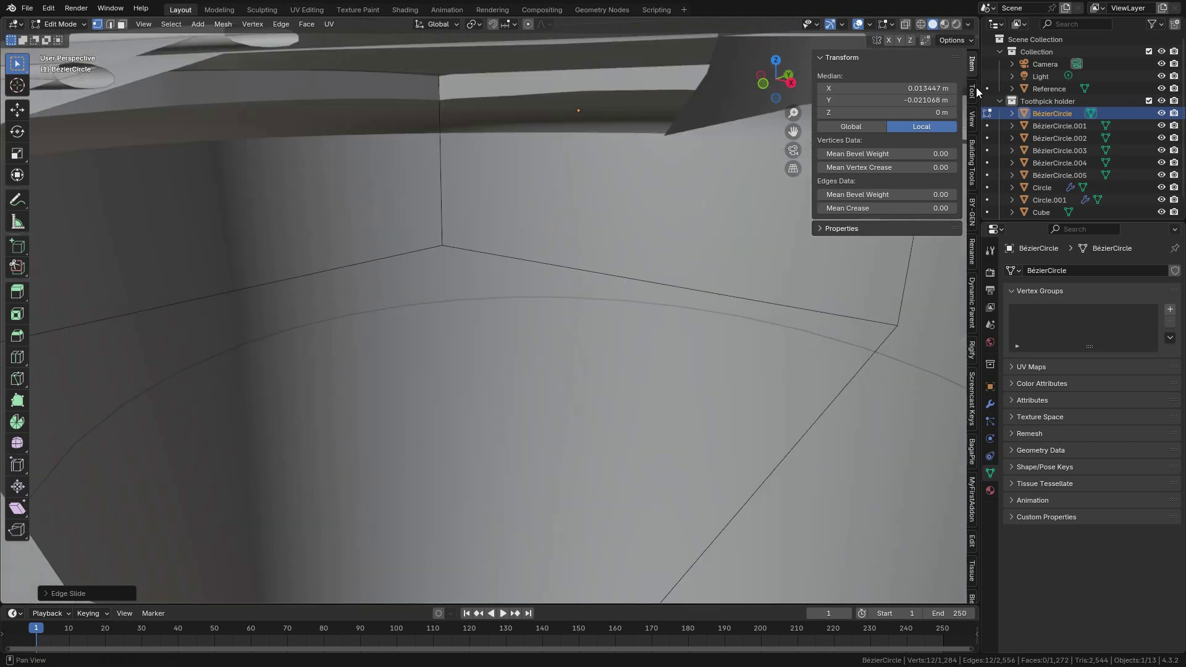
Step: Set the viewport's clip start distance to 0.00001 m
click(970, 112)
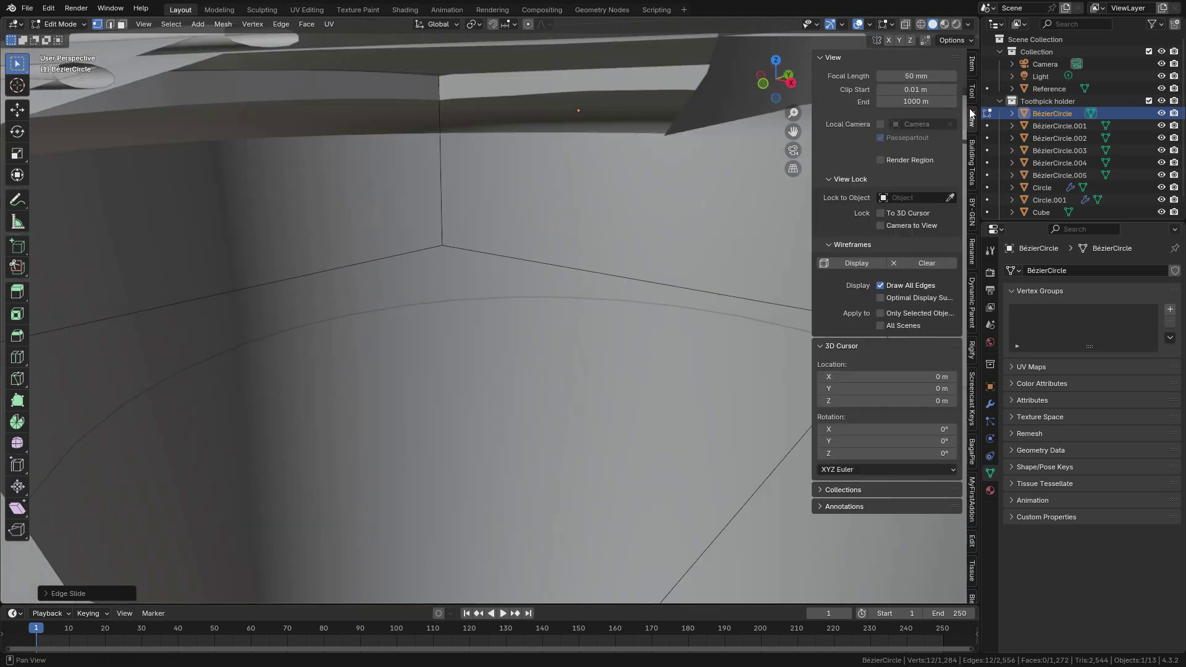
double_click(919, 89)
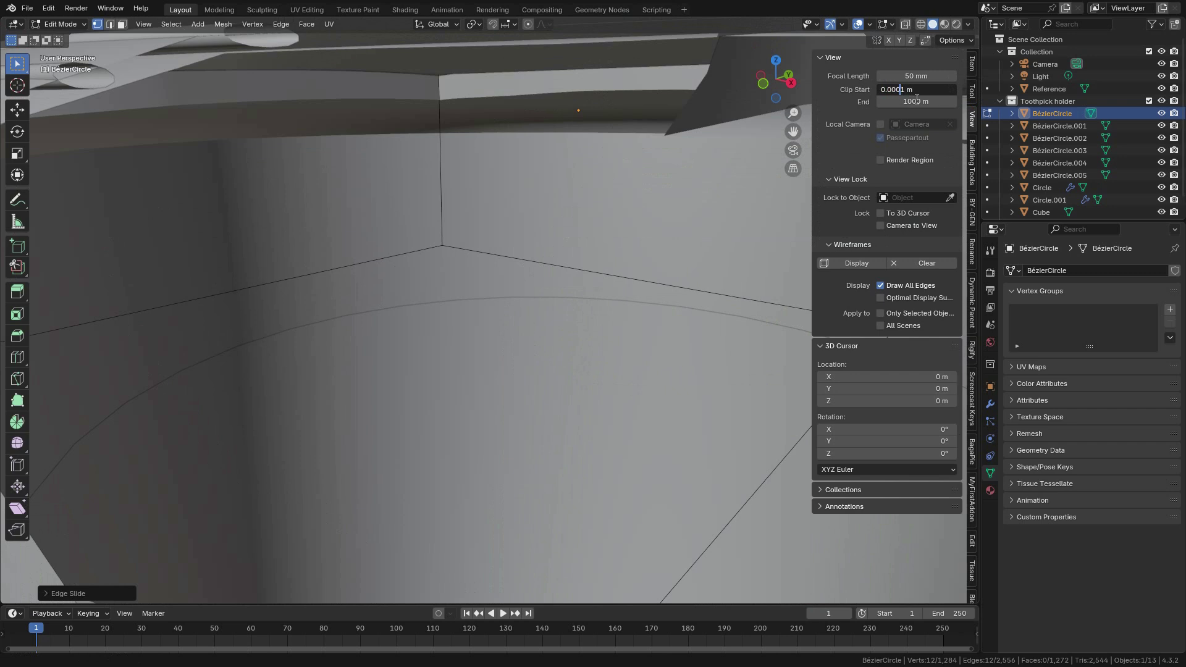
key(Return)
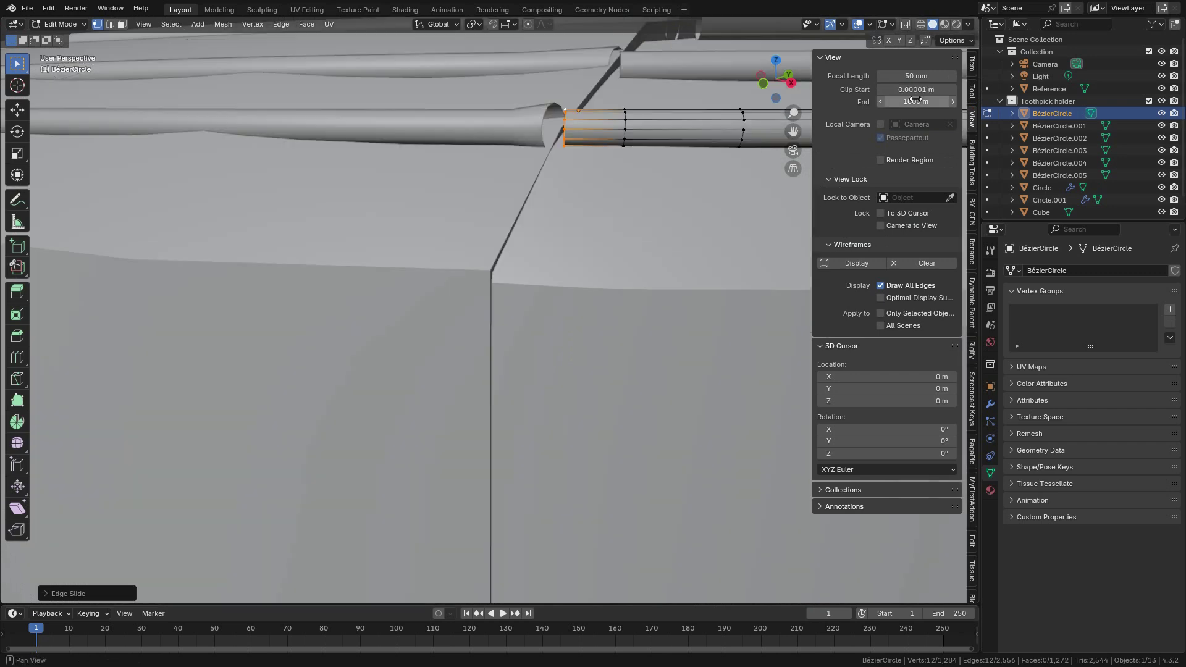
Step: Check from several angles how the outermost ring's end meets the lid surface and the flap arc
shift+middle_drag(542, 109, 585, 280)
scroll(576, 242, down, 4)
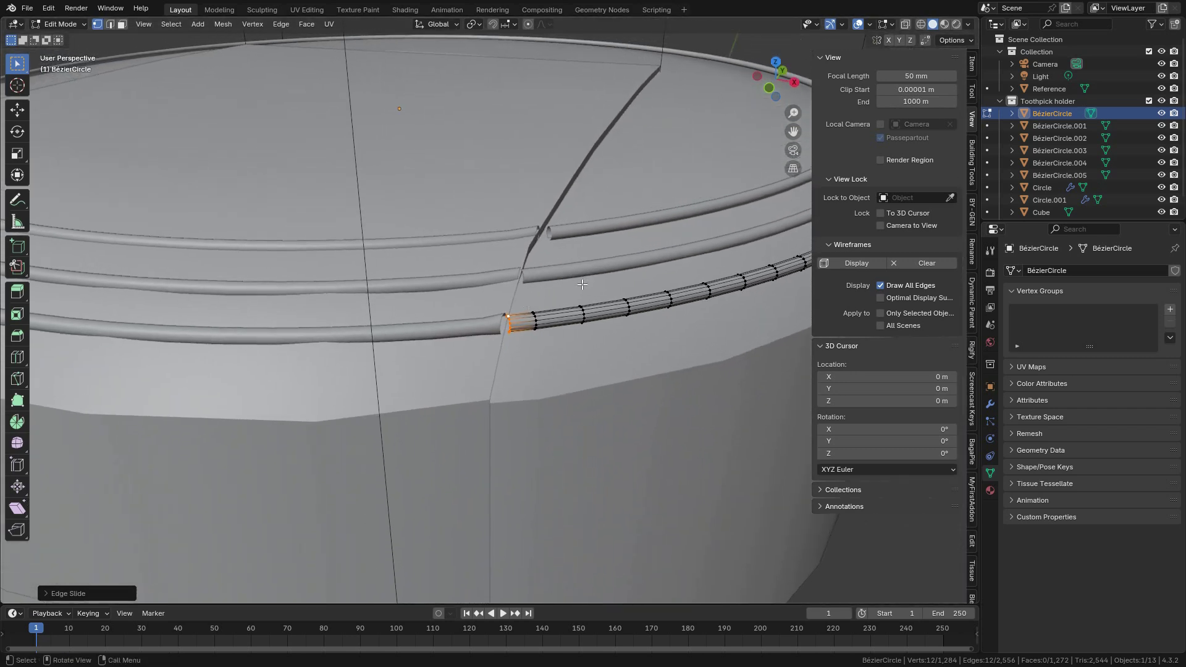
scroll(582, 285, up, 1)
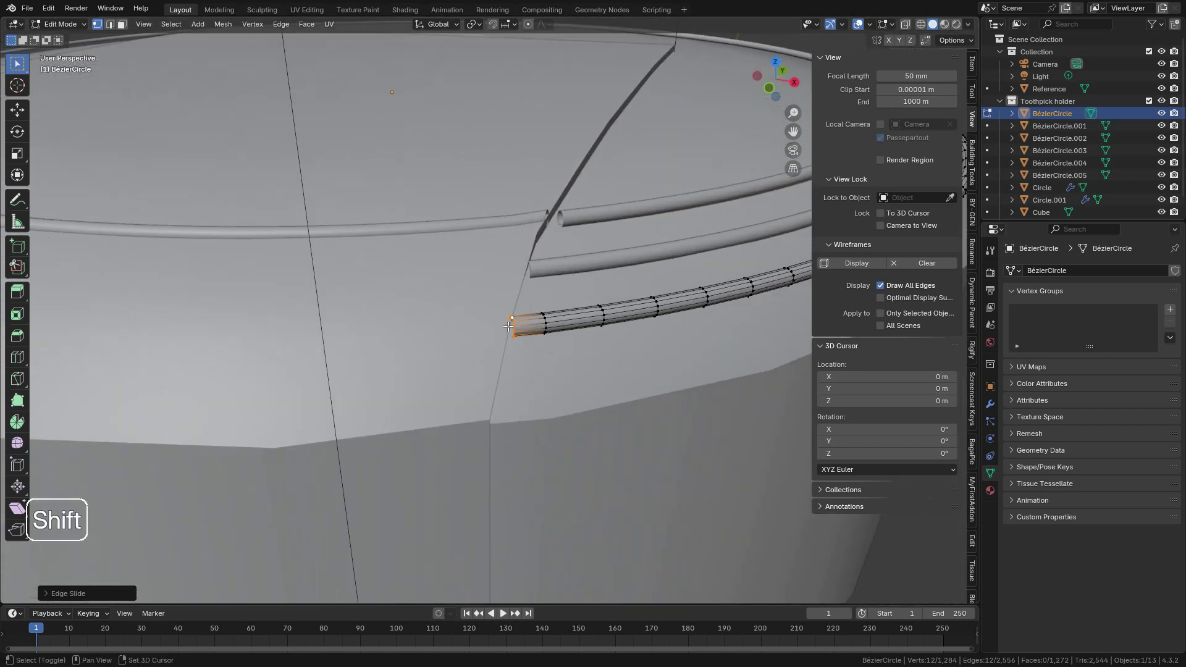
middle_drag(572, 281, 546, 324)
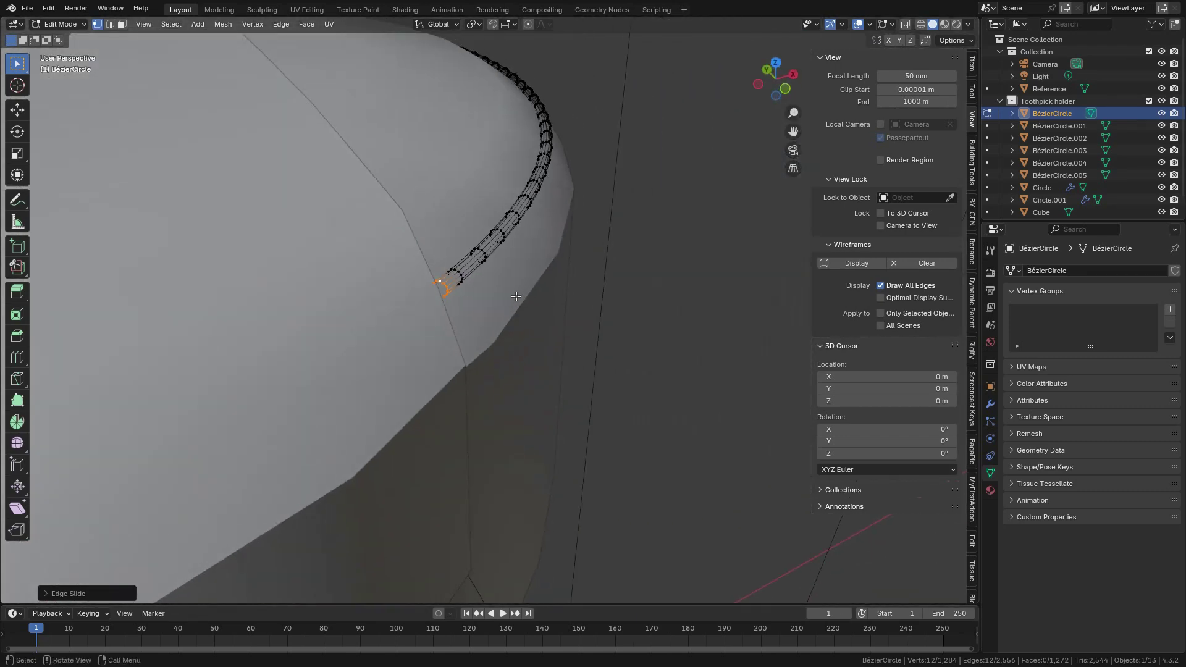
middle_drag(499, 291, 504, 339)
scroll(505, 340, up, 1)
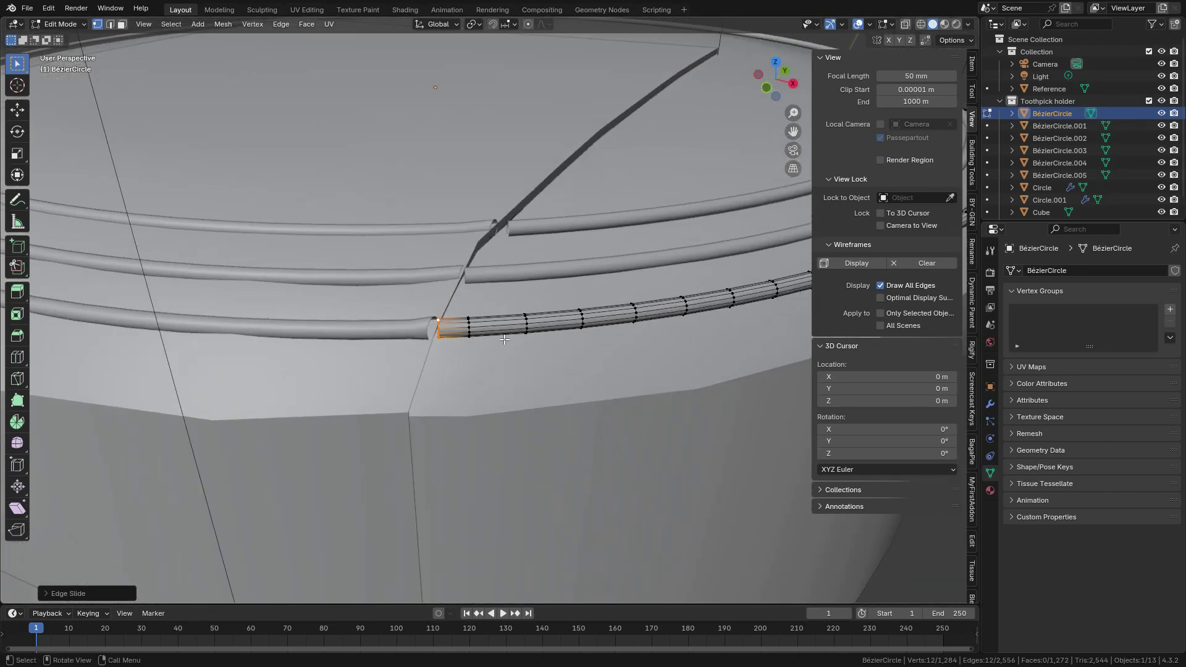
Step: Flatten the lid's outermost ring end loop in top view by scaling it to 0 along X
key(KP_7)
scroll(508, 338, up, 2)
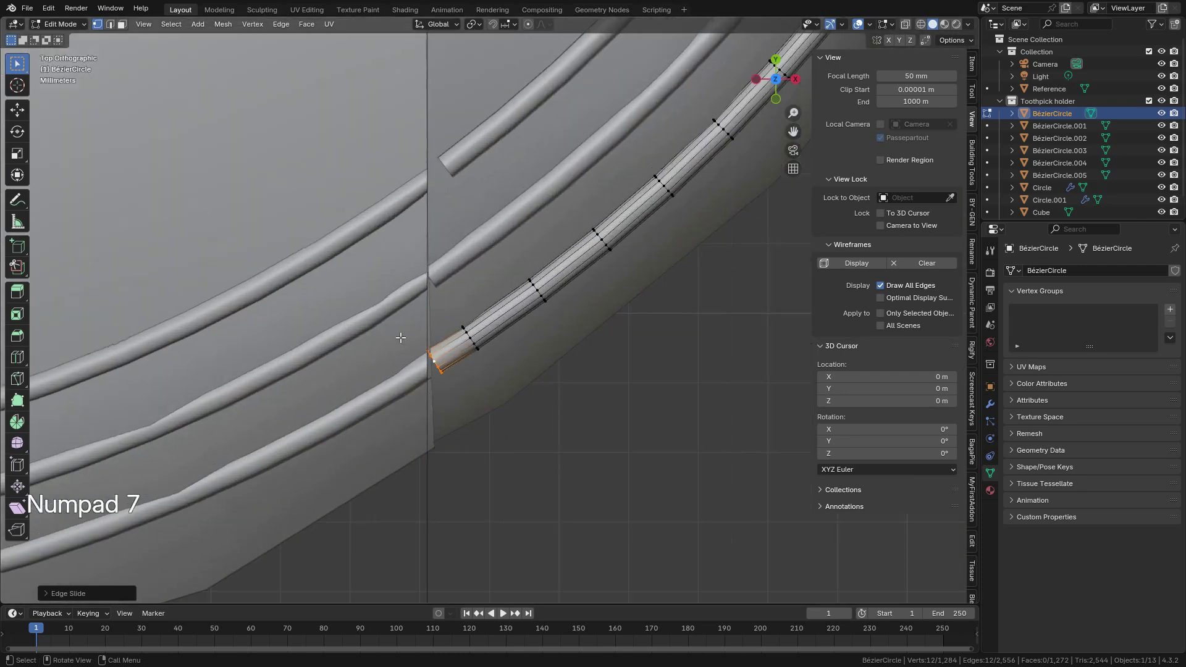
shift+middle_drag(402, 338, 532, 262)
scroll(535, 263, up, 3)
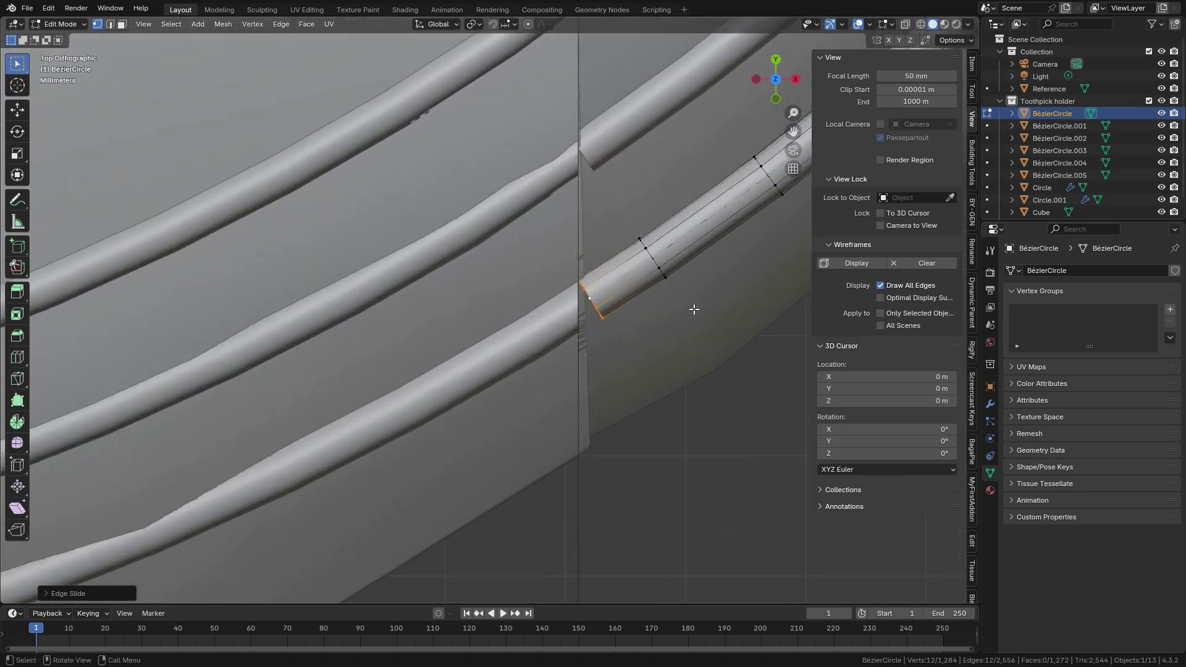
key(s)
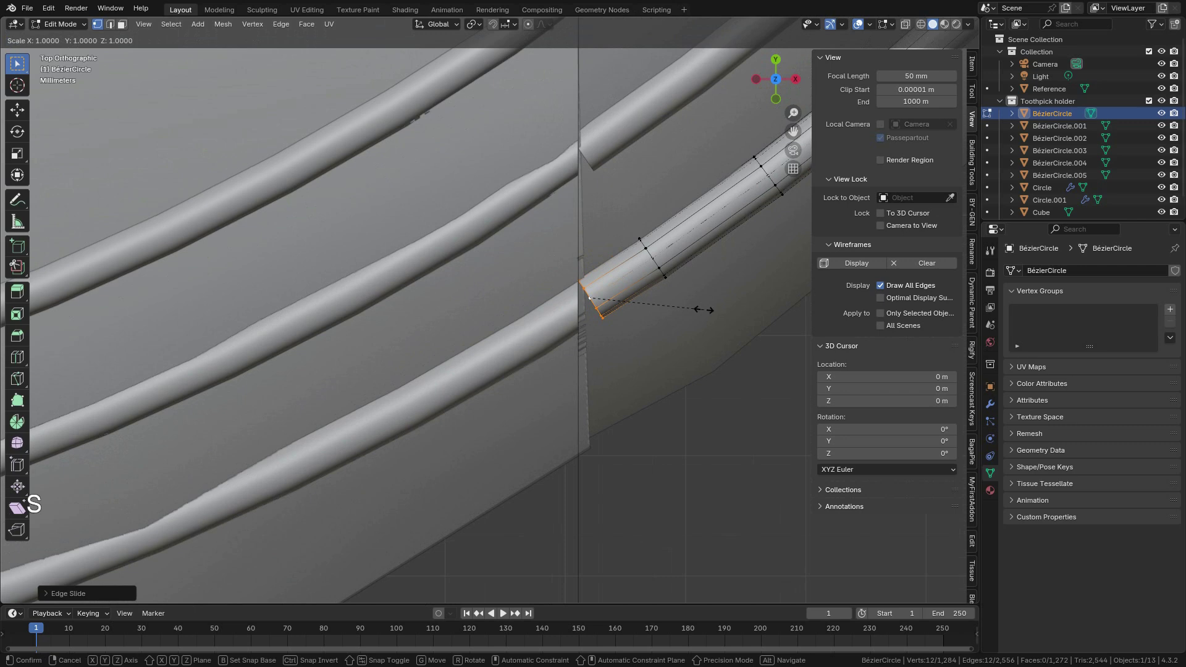
key(y)
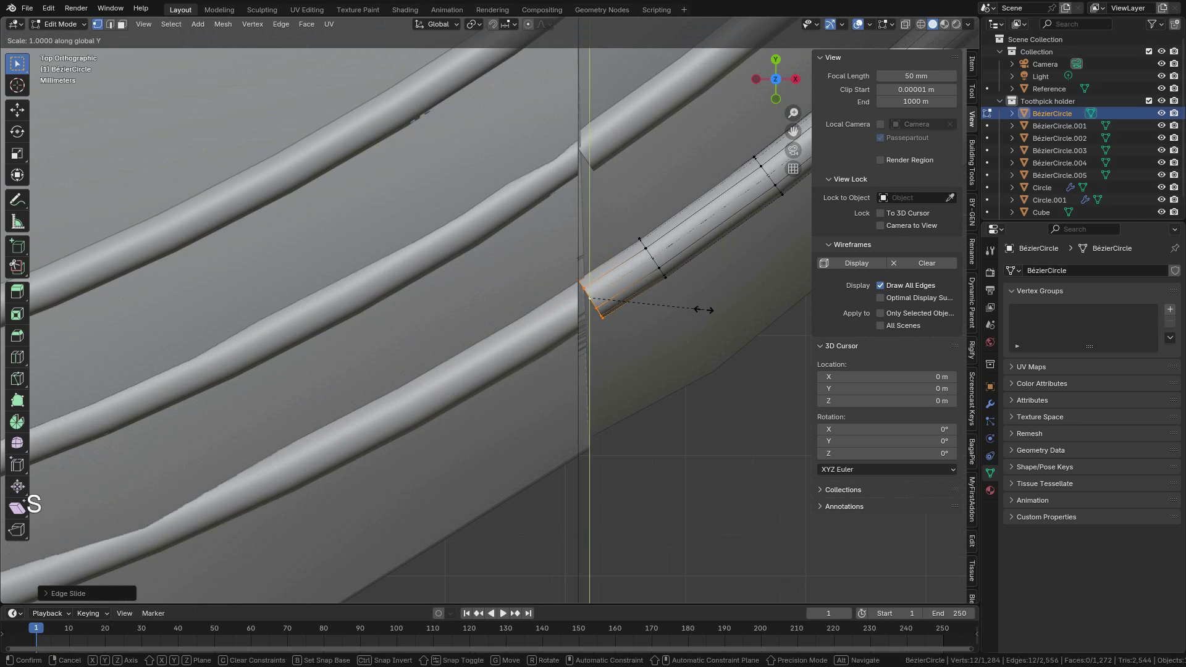
text(x)
text(0)
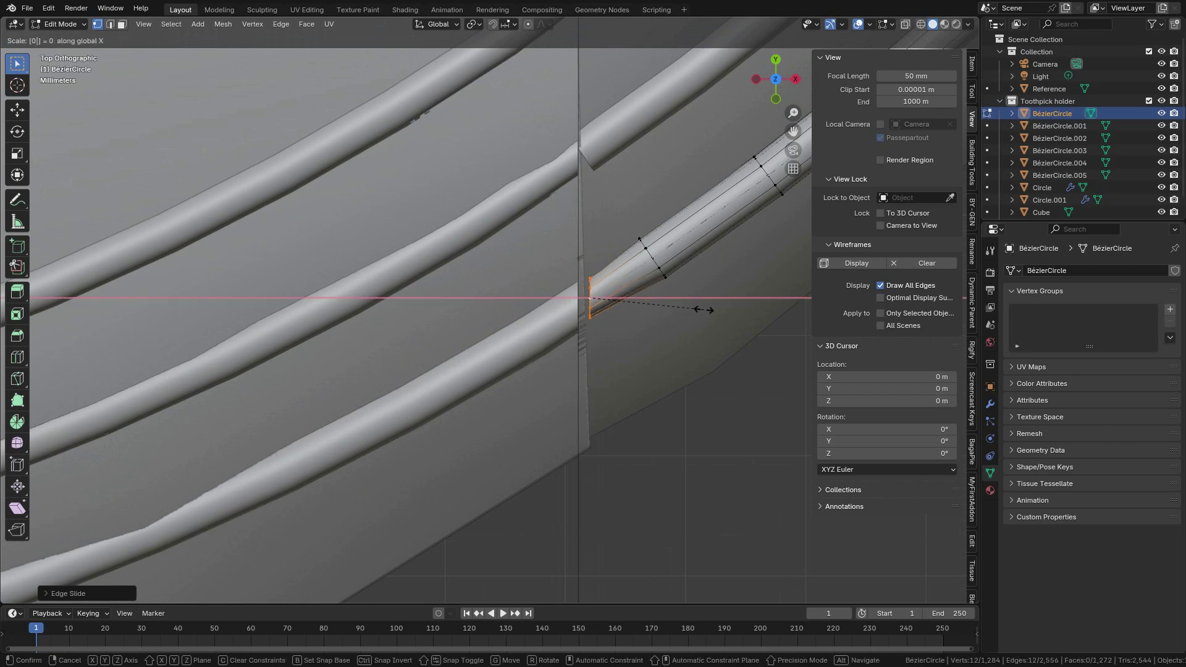
key(Return)
Step: Move the ring's flattened end loop along negative X to the seam and scale it up by about 1.2 to match the tube
scroll(704, 310, up, 2)
key(g)
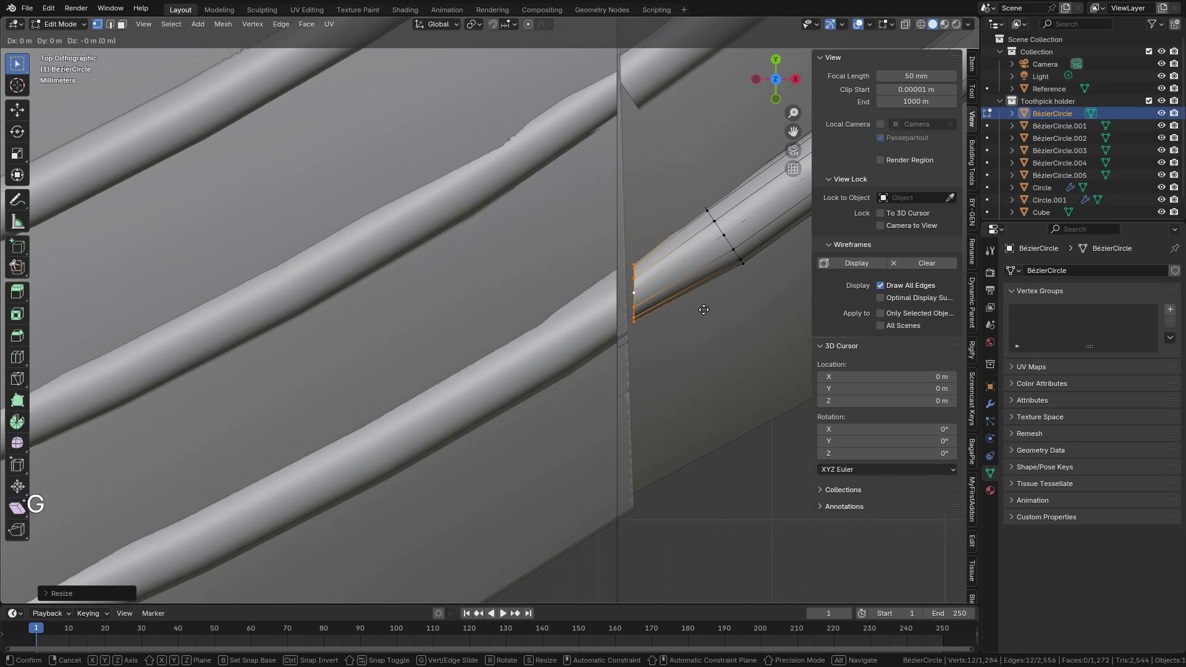
key(x)
click(638, 315)
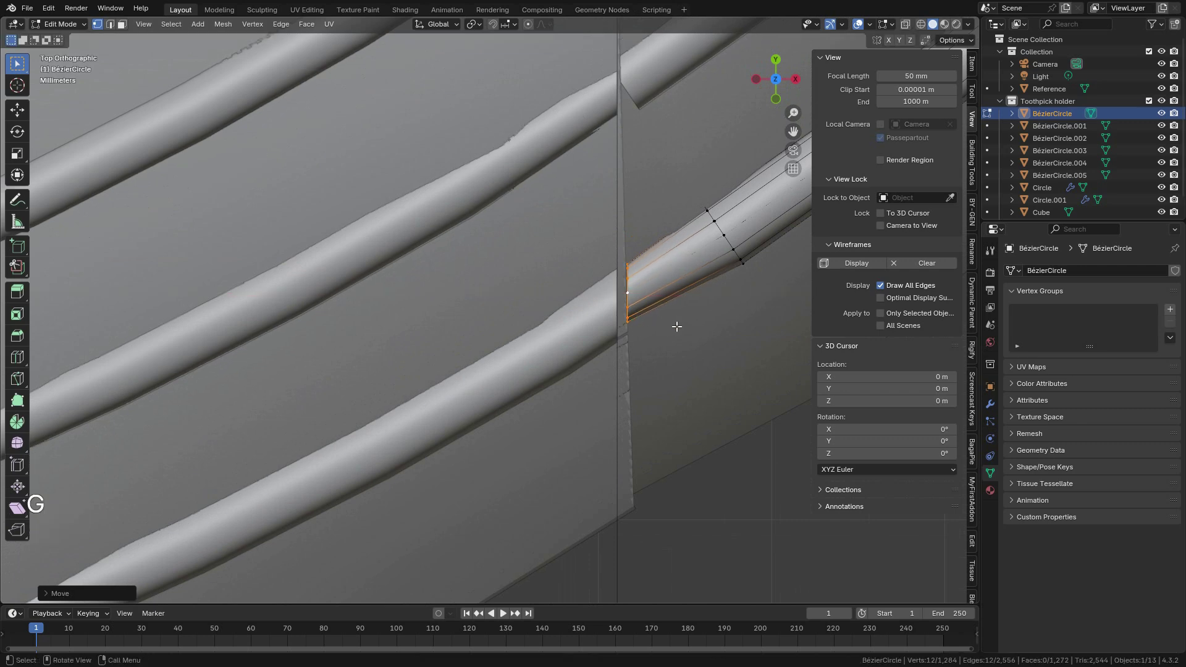
key(s)
key(shift)
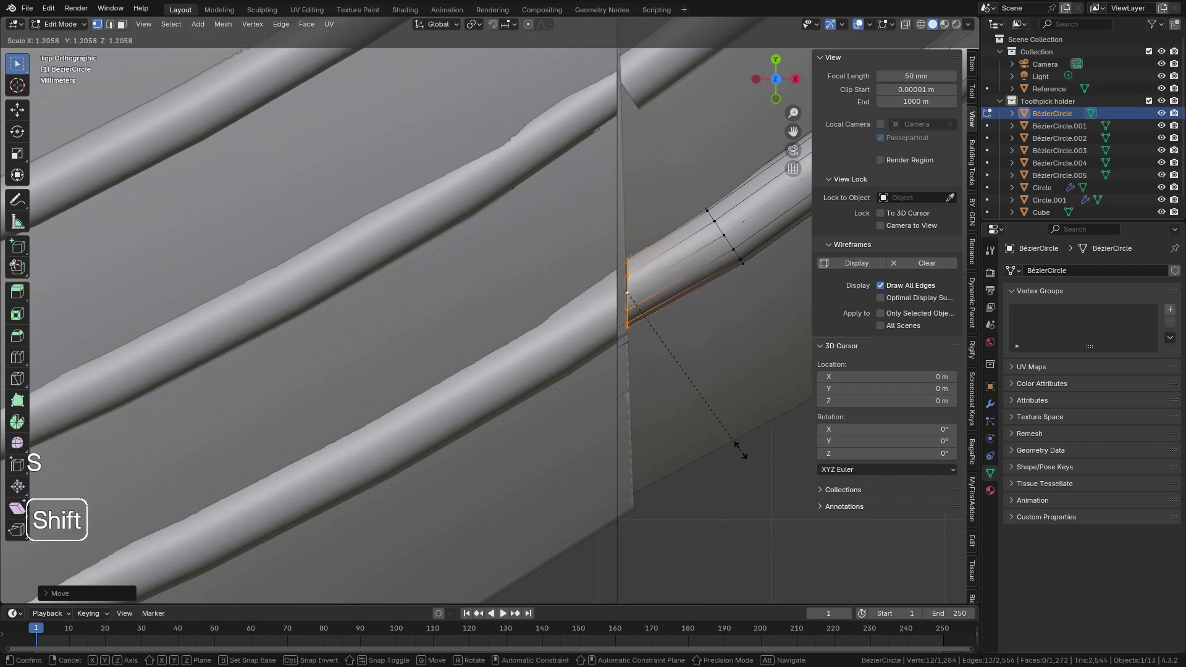
click(740, 464)
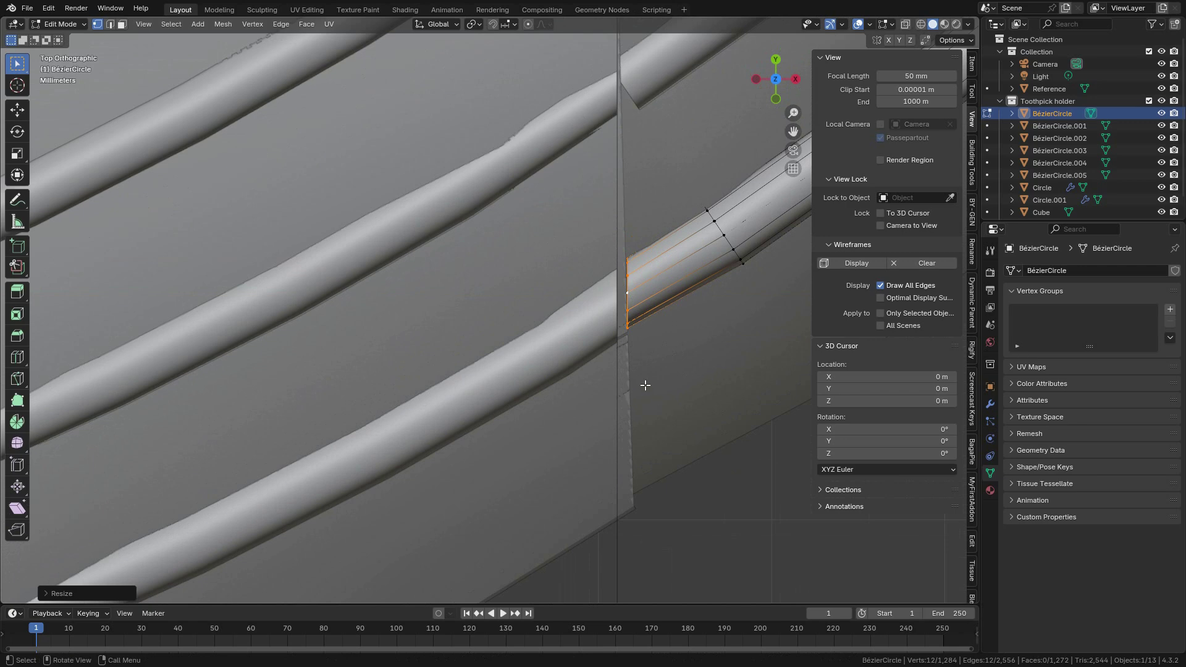
Step: Try to nudge the outermost flap arc's end loop towards the ring's end across the seam
scroll(617, 370, down, 2)
key(Tab)
click(492, 339)
scroll(546, 349, up, 3)
key(Tab)
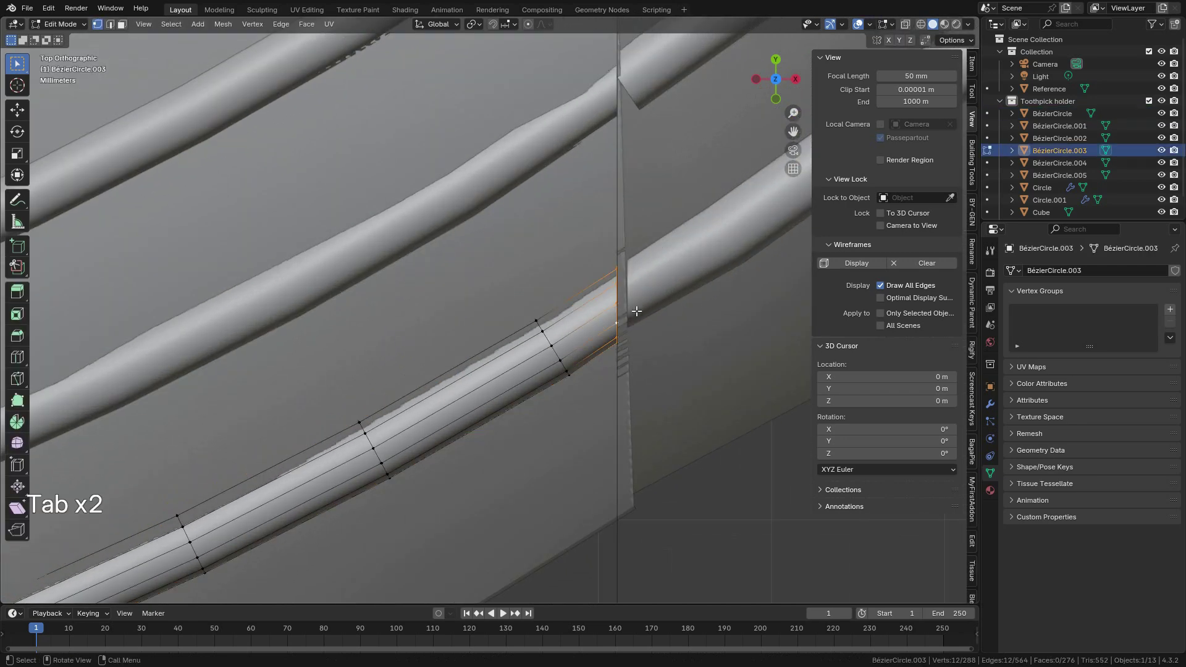
key(g)
key(shift)
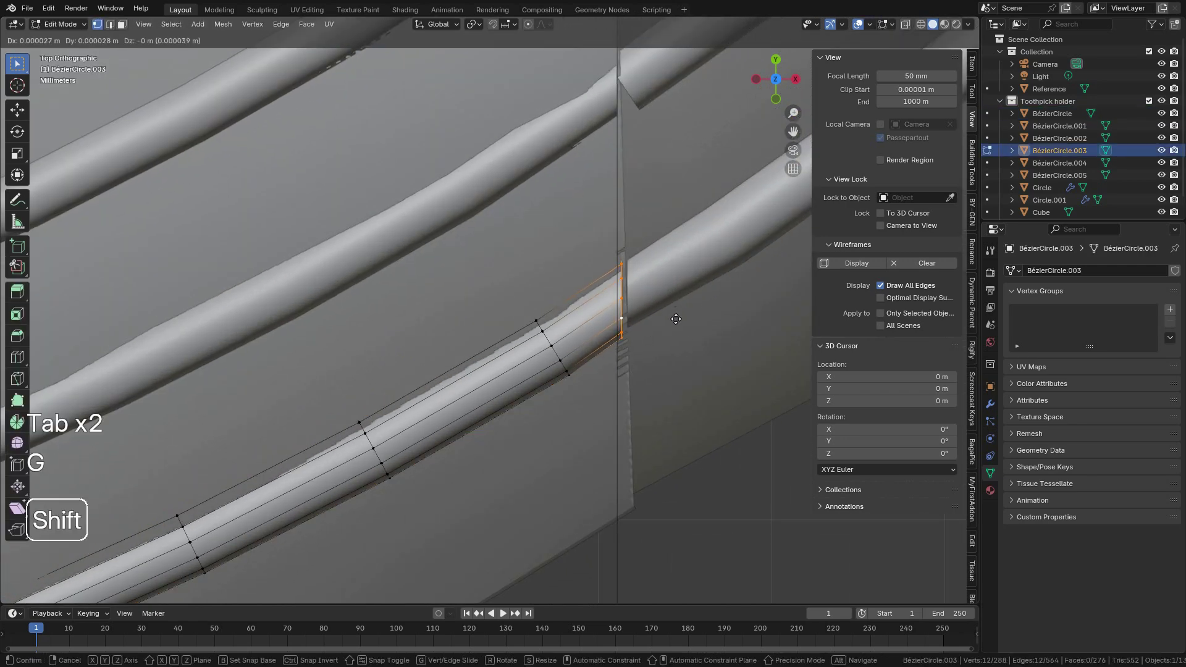
click(676, 319)
key(Tab)
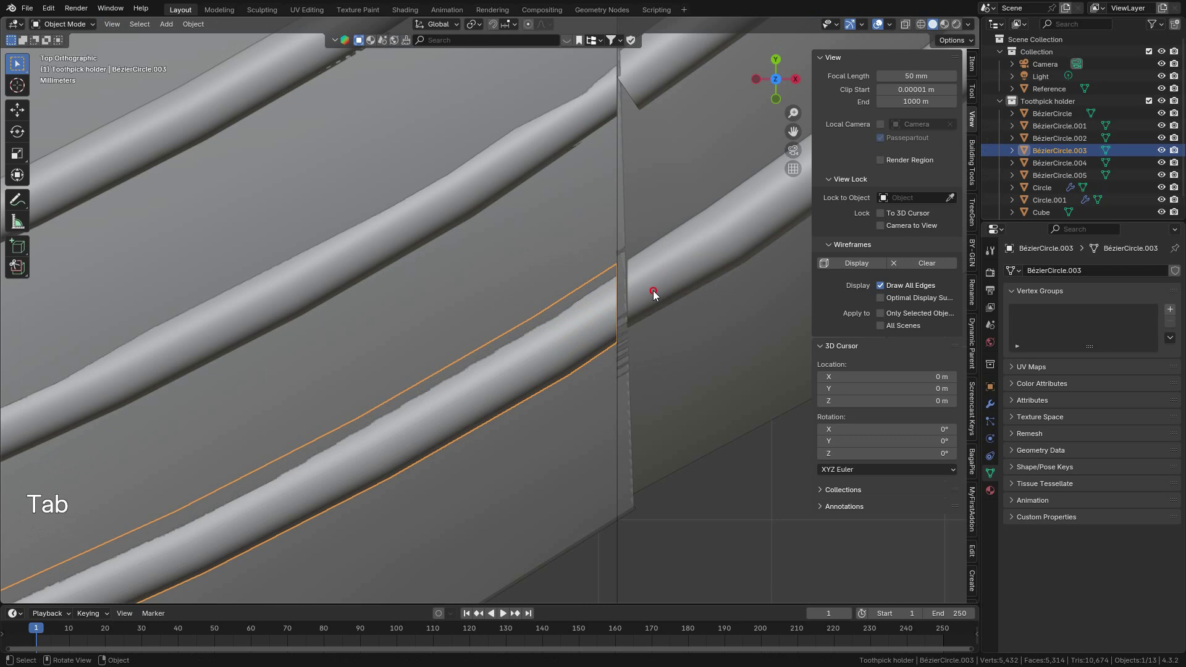
Step: Examine the ring and flap arc ends at the flap's opposite seam from an angled view
click(654, 290)
scroll(606, 318, down, 4)
middle_drag(590, 370, 639, 300)
scroll(574, 293, down, 7)
scroll(556, 306, up, 1)
shift+middle_drag(518, 317, 972, 282)
scroll(691, 311, up, 4)
scroll(450, 304, down, 3)
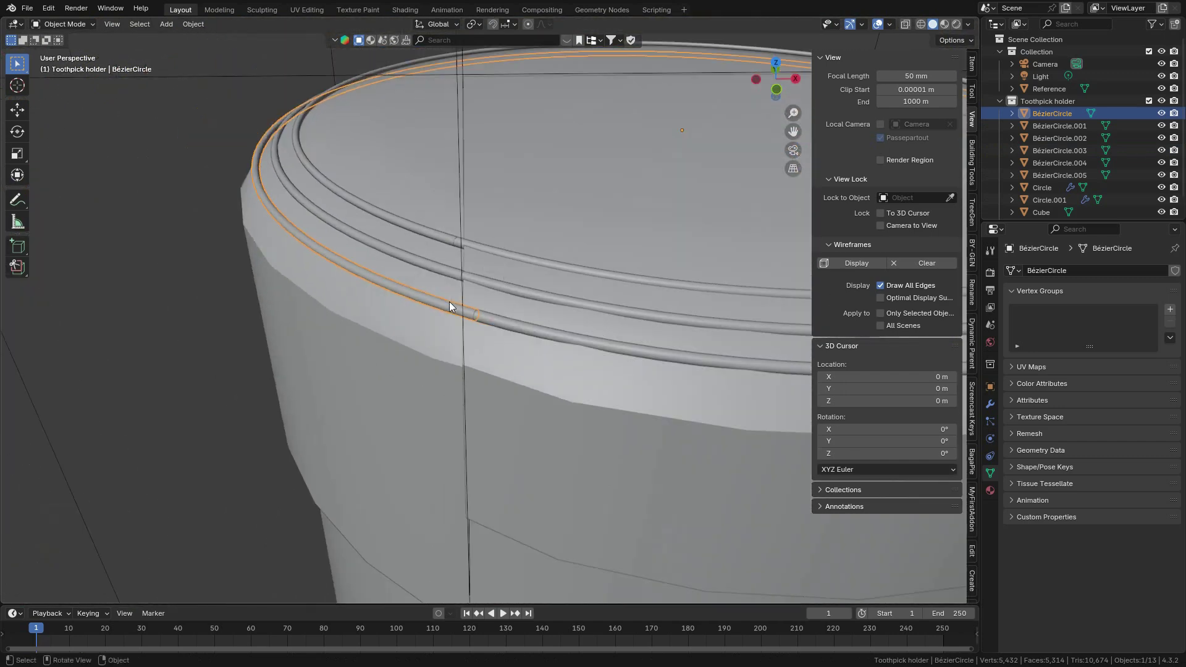
Step: Edge-slide the innermost flap arc's end loop to the flap's opposite seam in top view
key(KP_7)
scroll(443, 234, up, 2)
click(465, 194)
shift+middle_drag(465, 193, 456, 313)
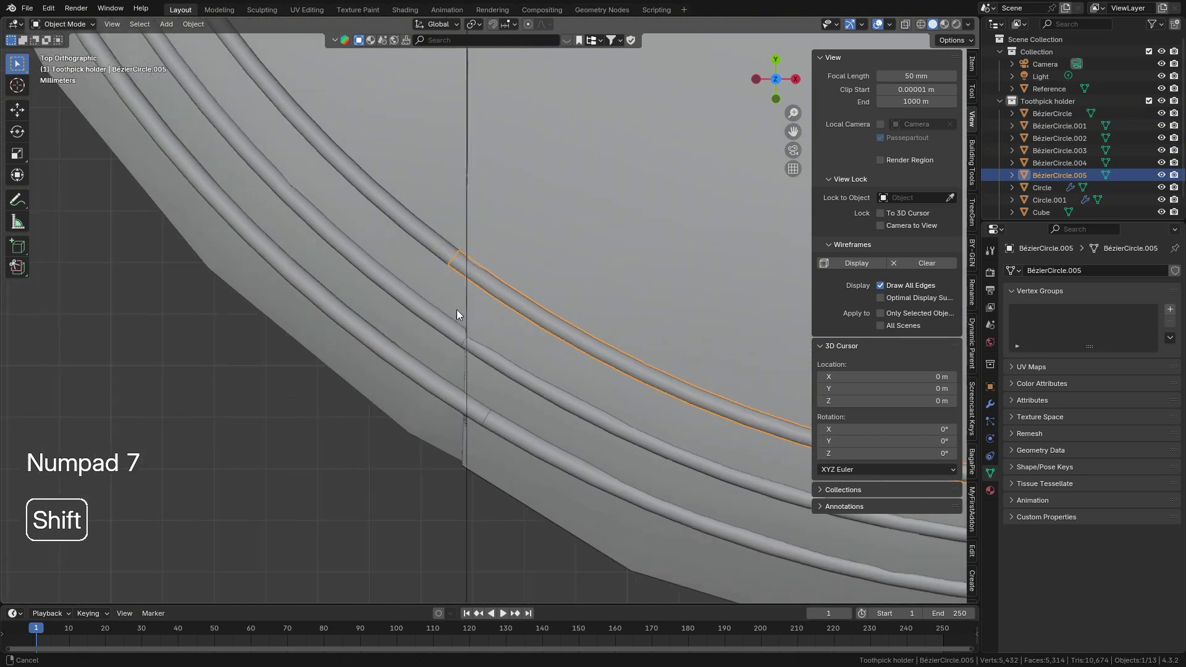
key(Tab)
click(524, 326)
scroll(457, 288, up, 3)
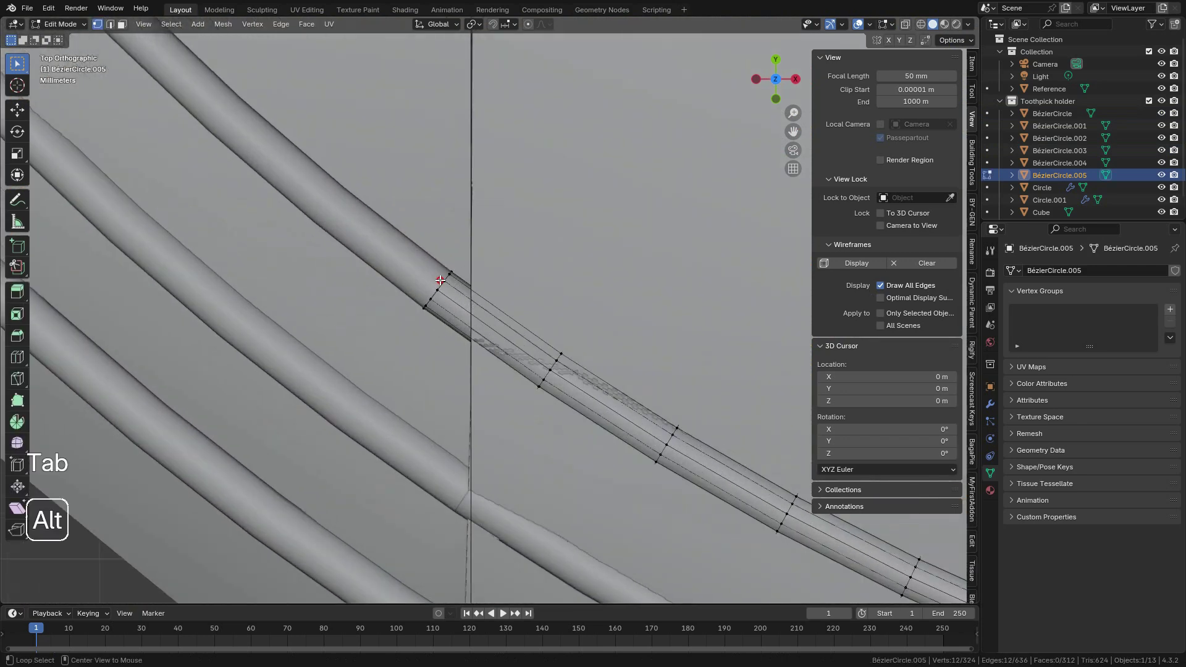
alt+click(441, 279)
key(g)
key(g)
click(476, 315)
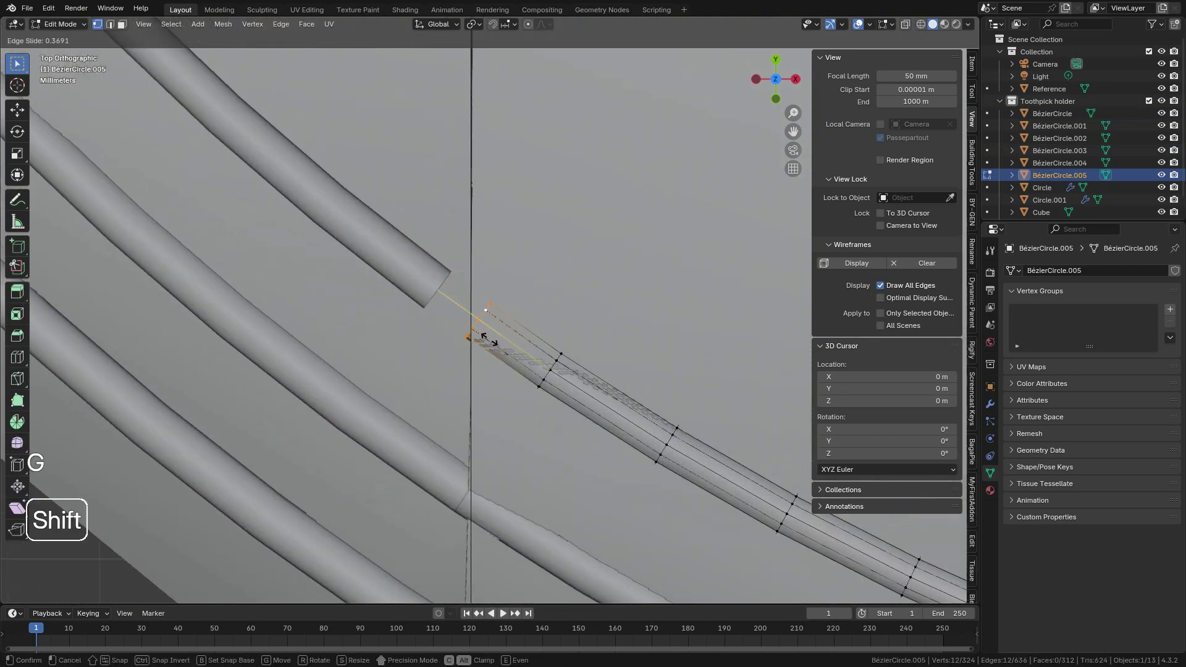
Step: Flatten the innermost flap arc's end loop by scaling it to 0 along X
key(s)
key(x)
key(0)
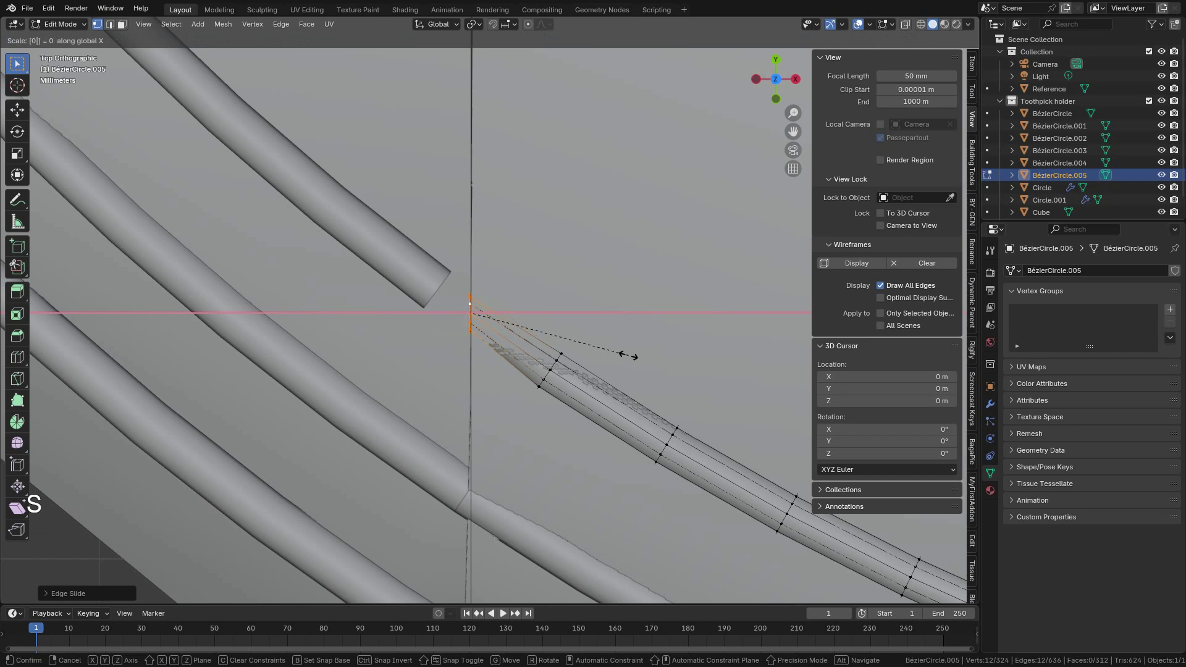
key(Return)
Step: Scale the innermost arc's flattened end loop up by about 1.2 and move it along X onto the seam
scroll(678, 363, up, 5)
key(s)
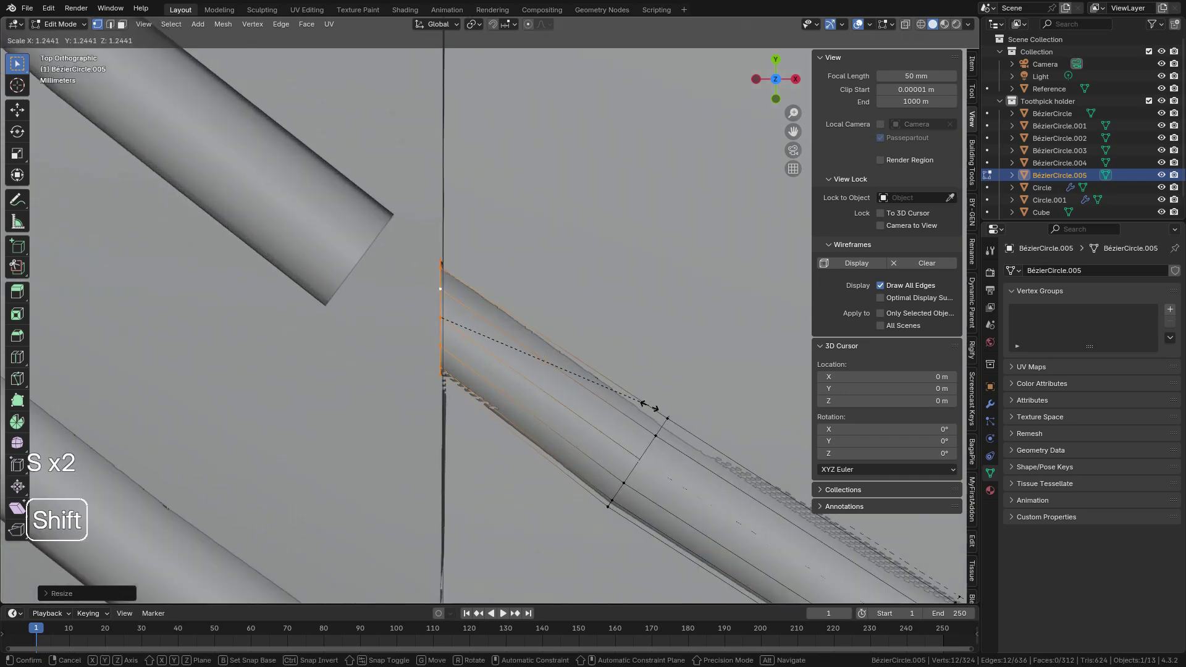
click(667, 424)
key(g)
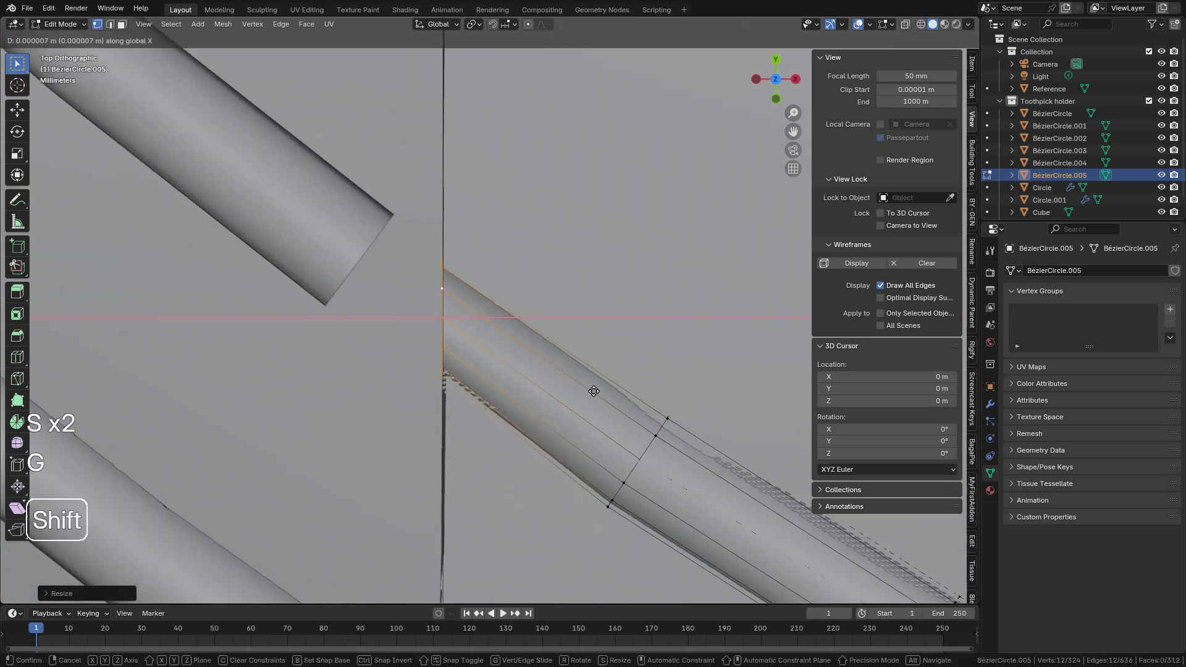
click(594, 391)
scroll(580, 402, down, 4)
shift+middle_drag(554, 431, 555, 202)
key(Tab)
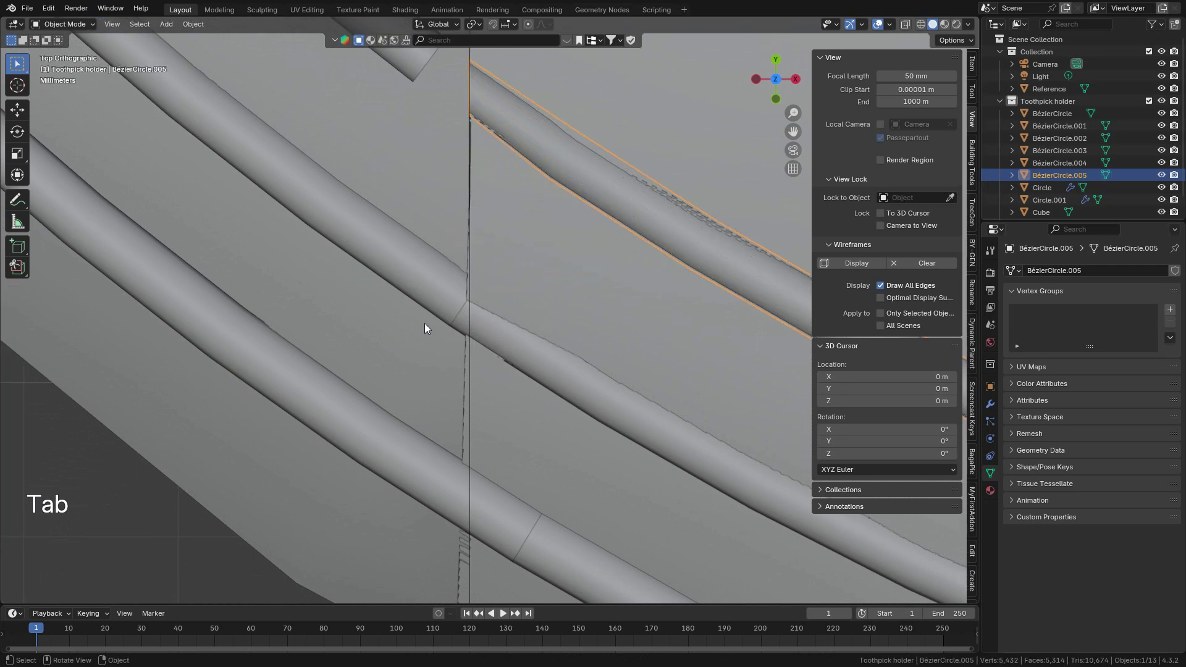
Step: Flatten the middle flap arc's end loop at this seam by scaling it to 0 along X
click(546, 351)
click(543, 354)
key(Tab)
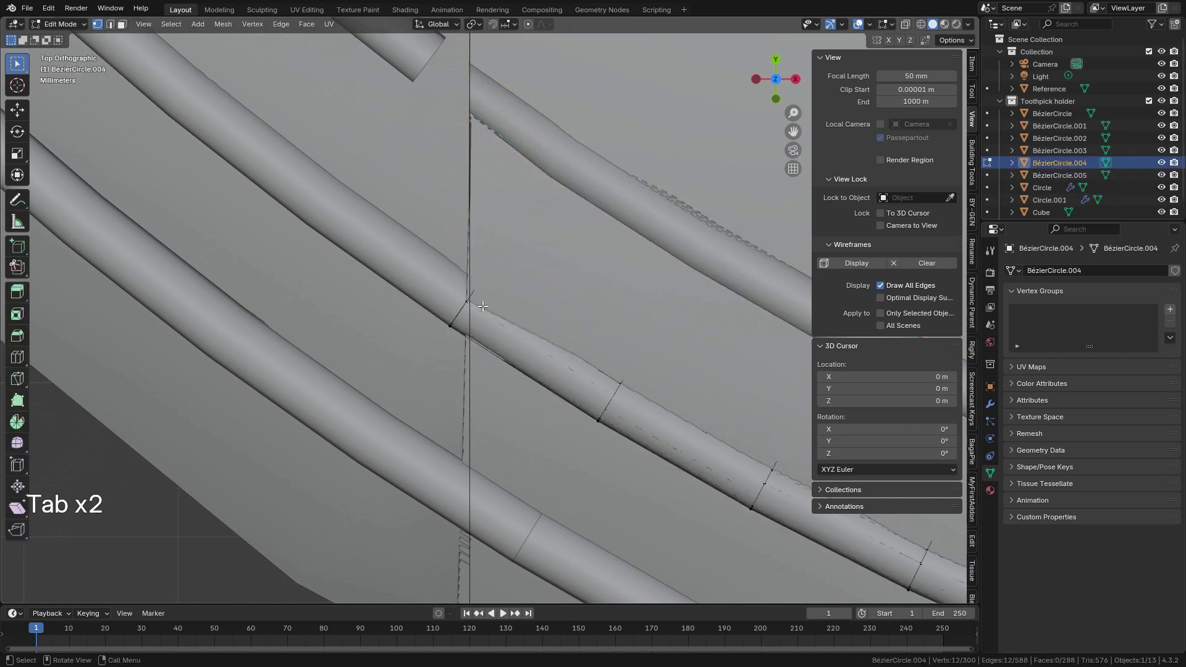
scroll(483, 306, down, 2)
scroll(581, 370, up, 3)
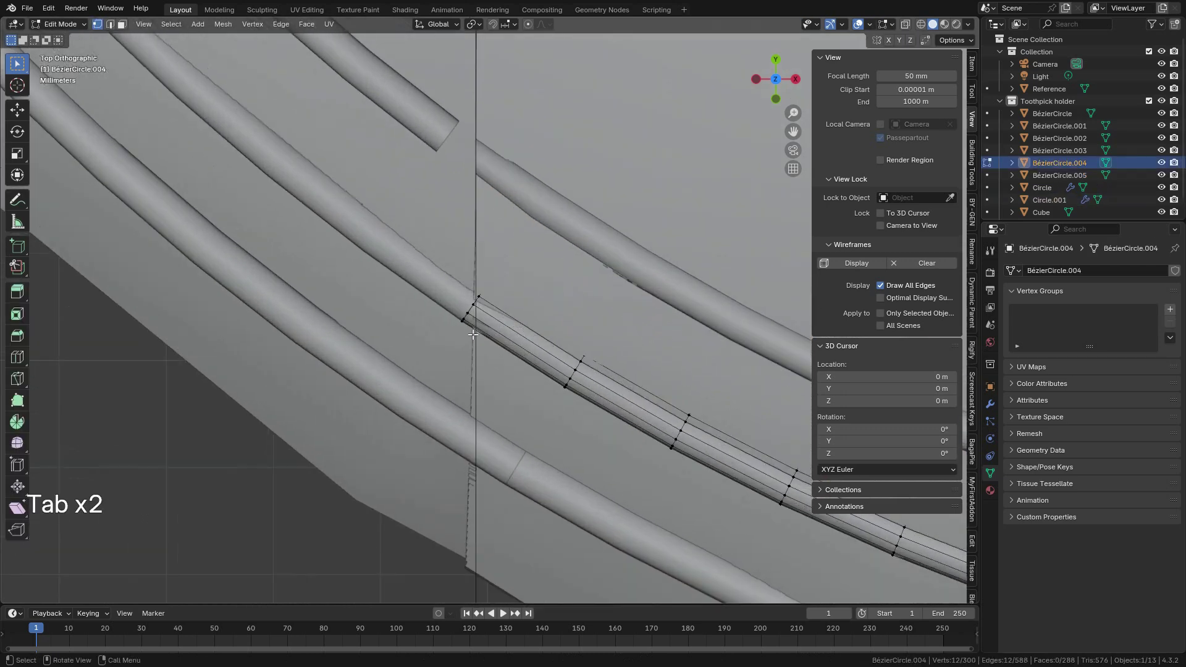
alt+click(538, 330)
key(s)
key(x)
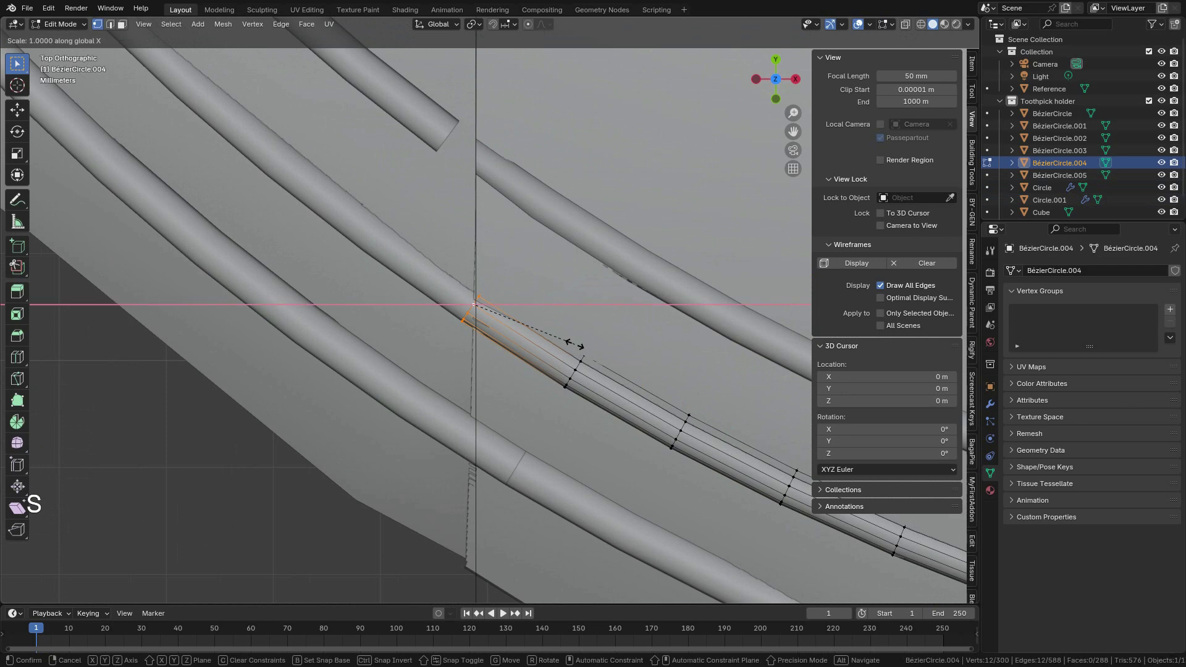
key(0)
key(Return)
Step: Move the middle arc's flattened end loop onto the seam and scale it up by about 1.35 to match the tube
key(g)
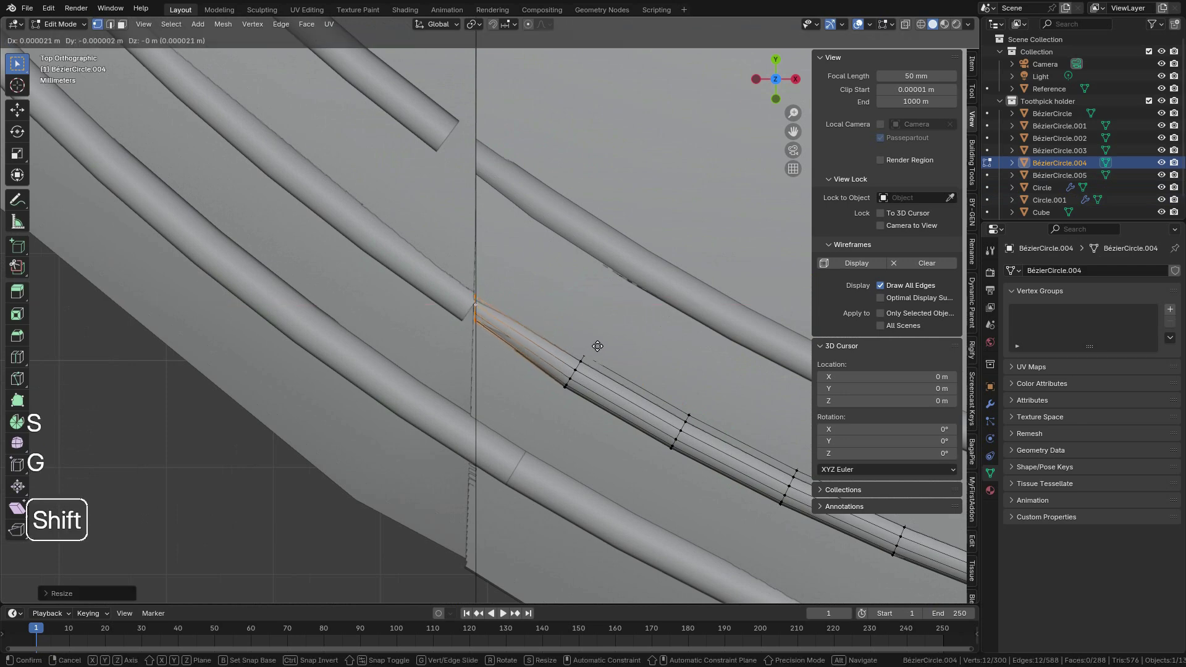
shift+click(592, 350)
key(s)
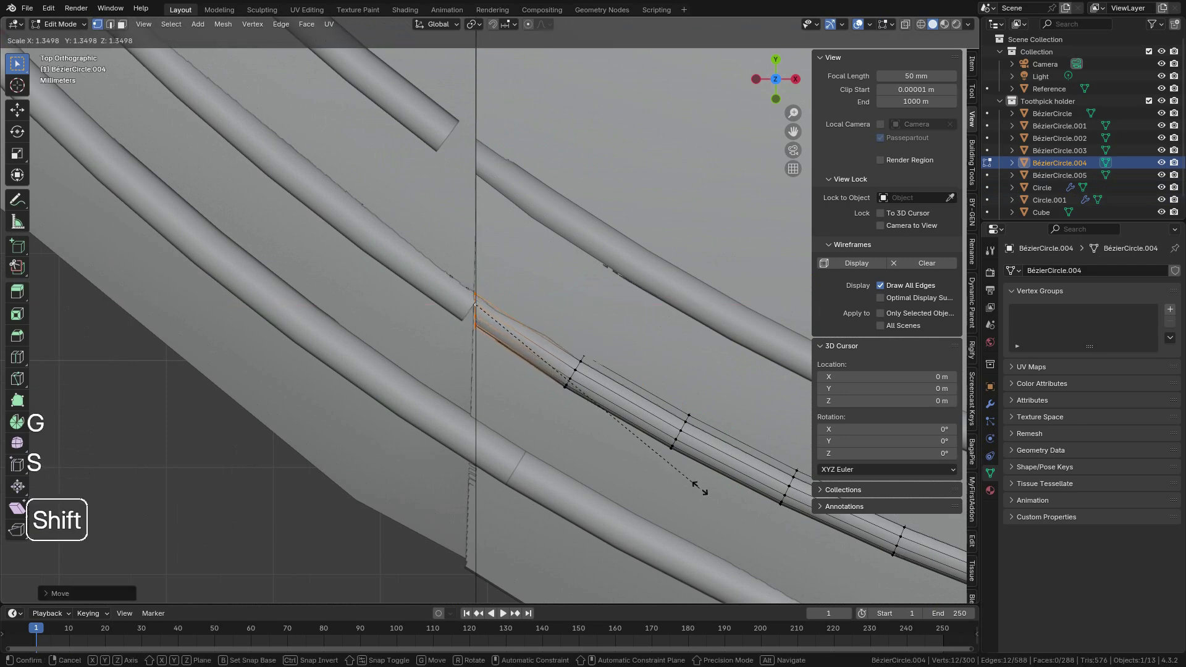
shift+click(700, 488)
key(Tab)
Step: Edge-slide the outermost ring's end loop back along the tube to the flap's seam
shift+middle_drag(551, 472, 518, 364)
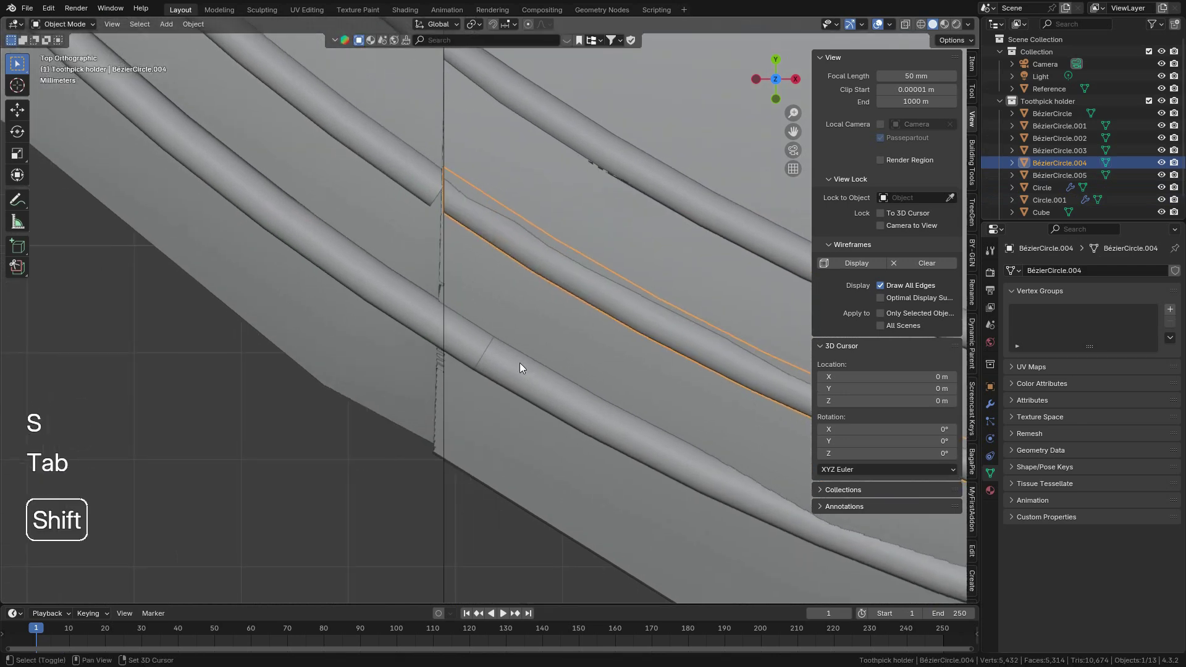
click(457, 345)
key(Tab)
key(Tab)
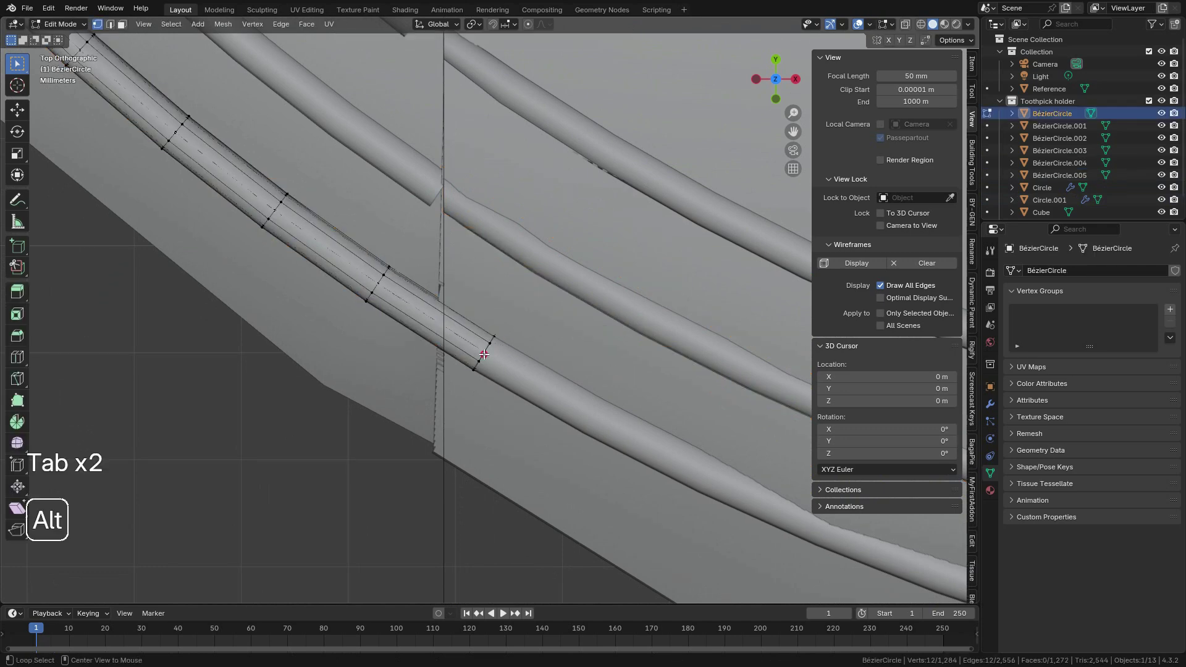
alt+click(488, 353)
key(g)
key(g)
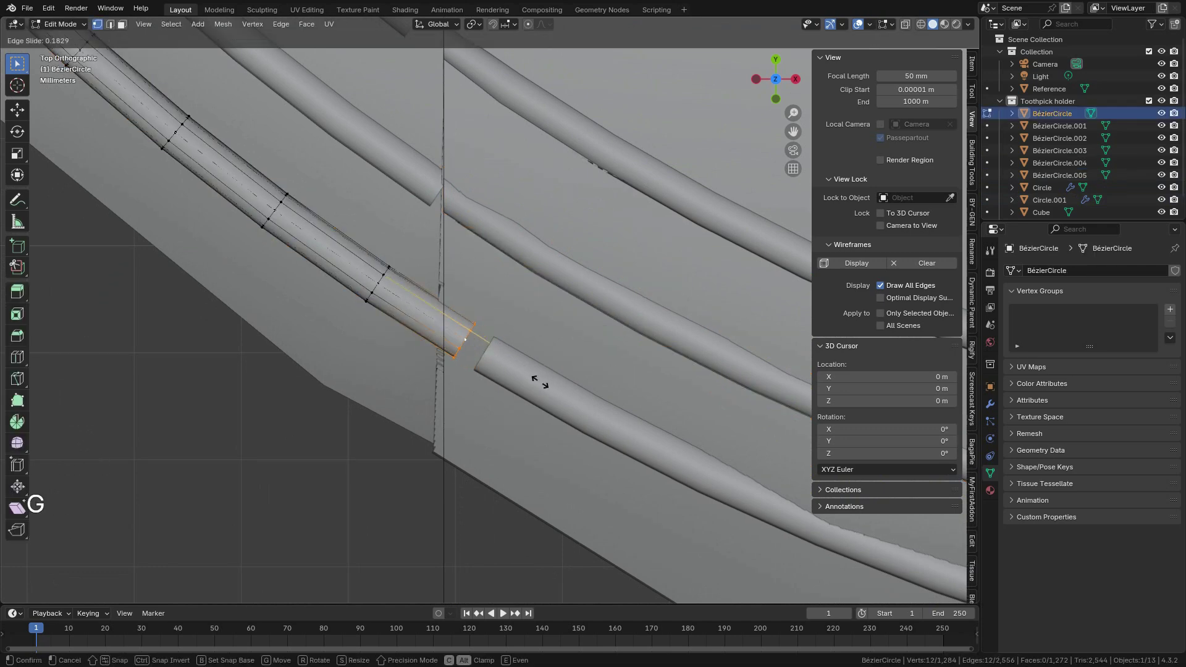
key(shift)
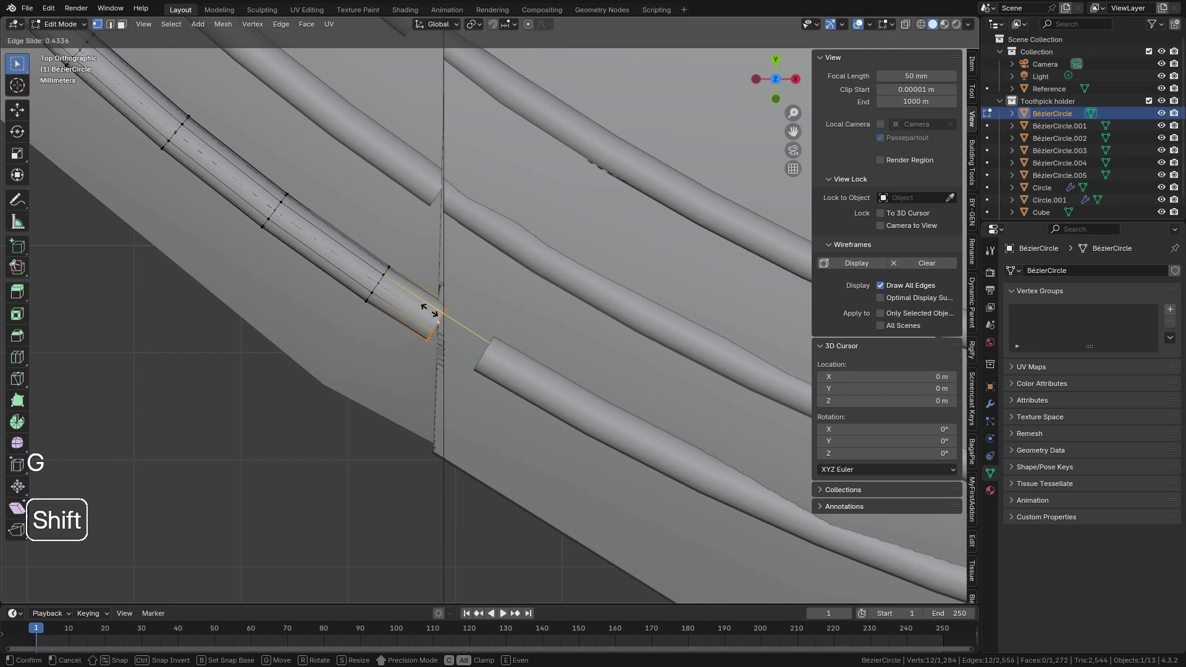
click(440, 318)
Step: Flatten the outermost ring's end loop at this seam by scaling it to 0 along X
key(s)
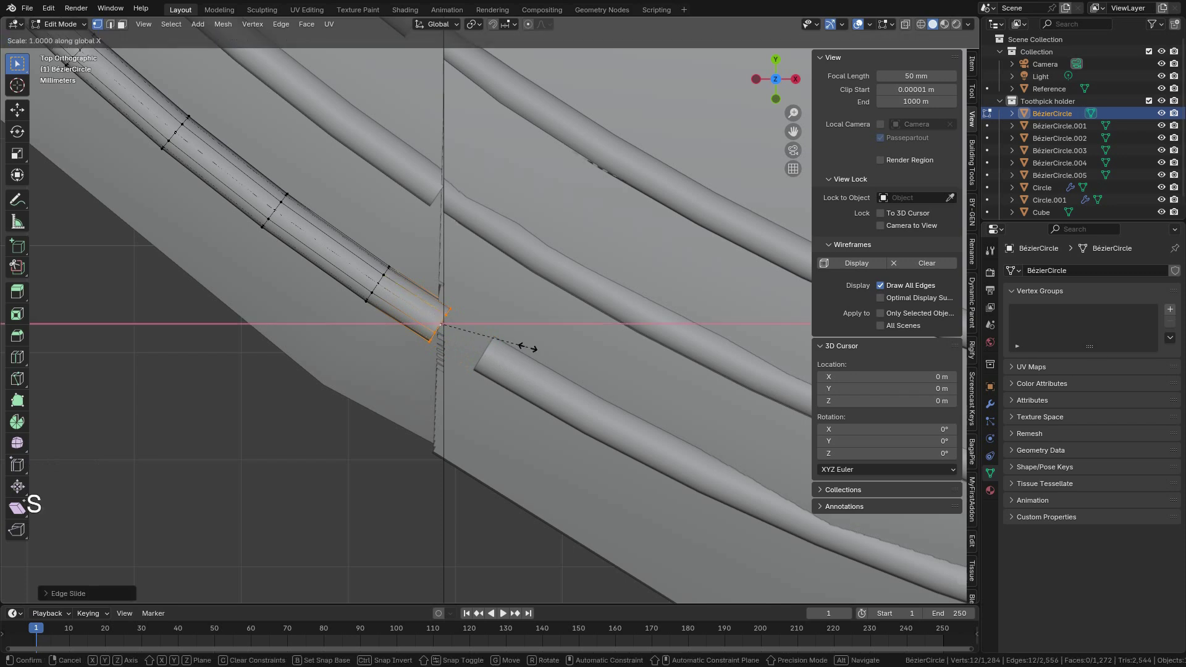
key(0)
key(Return)
Step: Scale up the outermost ring's flattened end loop to match the tube and nudge it along positive X towards the seam
scroll(528, 348, up, 2)
key(s)
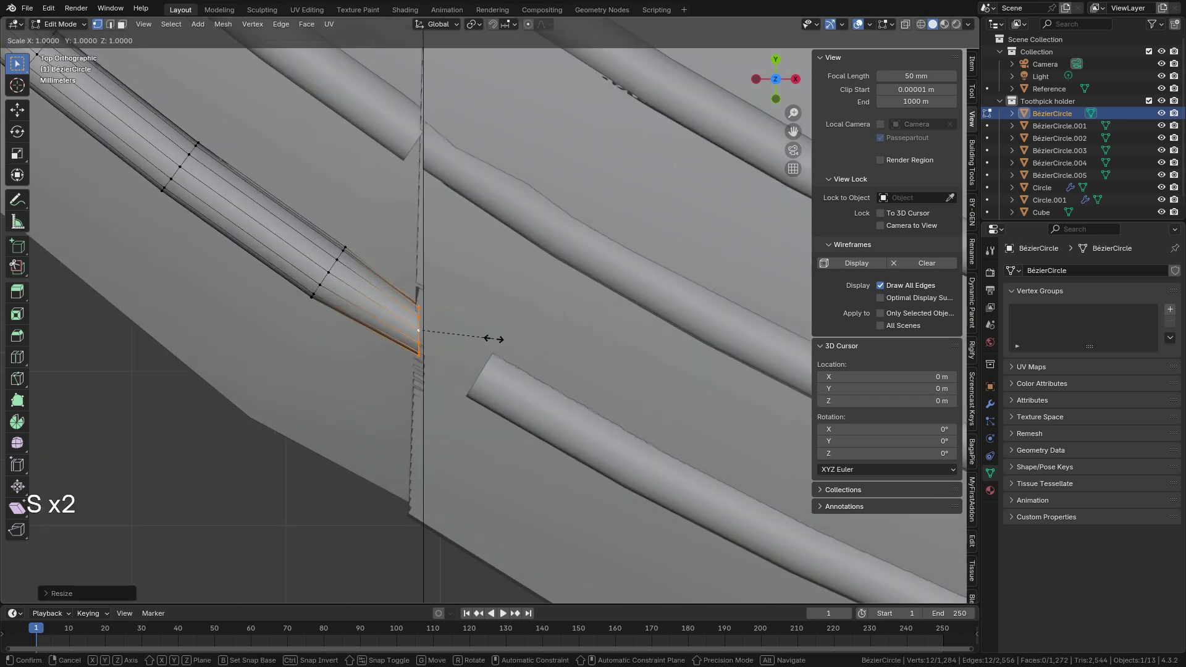
shift+click(640, 397)
key(g)
key(x)
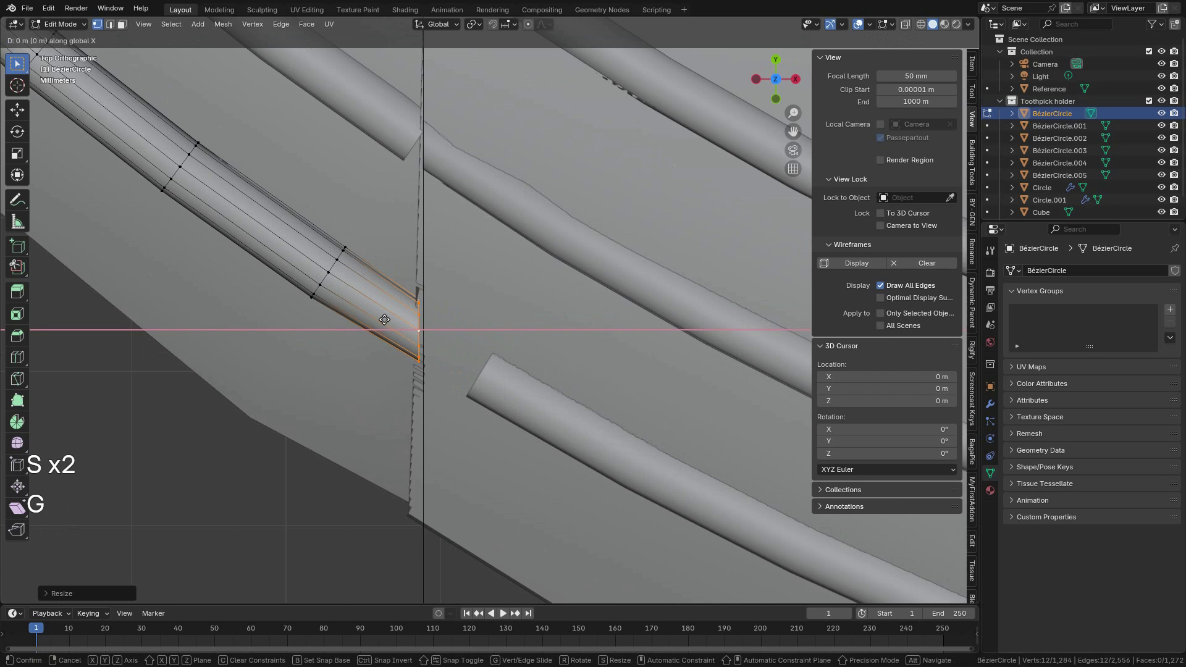
key(shift)
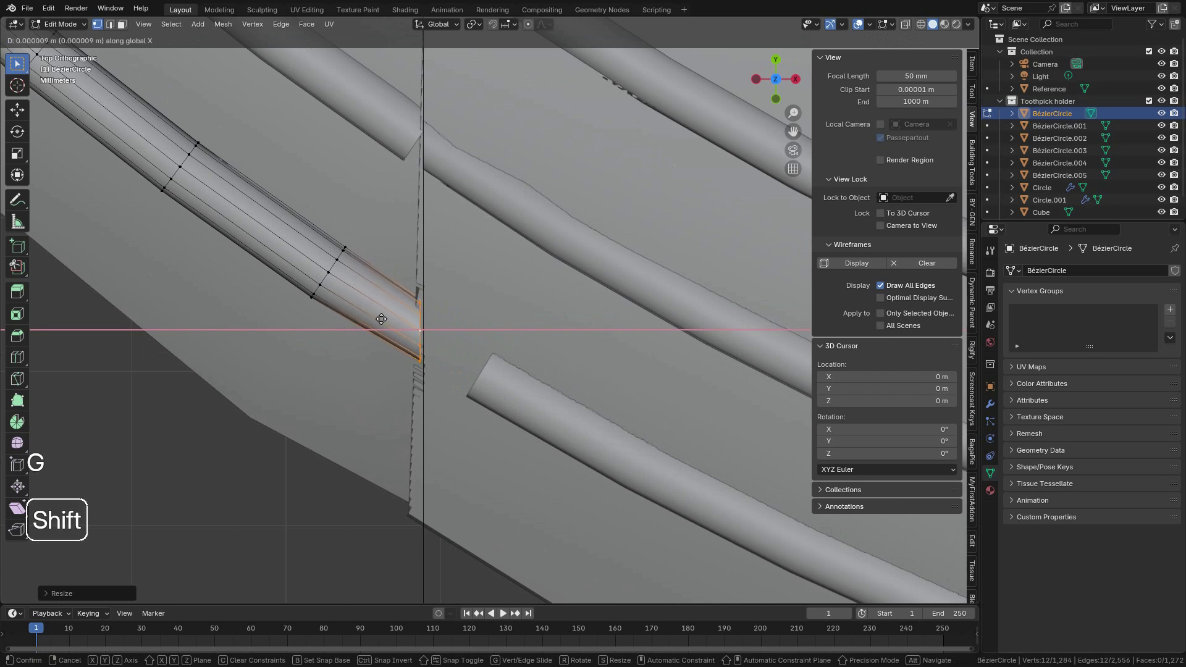
click(381, 319)
key(Tab)
Step: Open the outermost flap arc's mesh for editing
click(510, 394)
key(Tab)
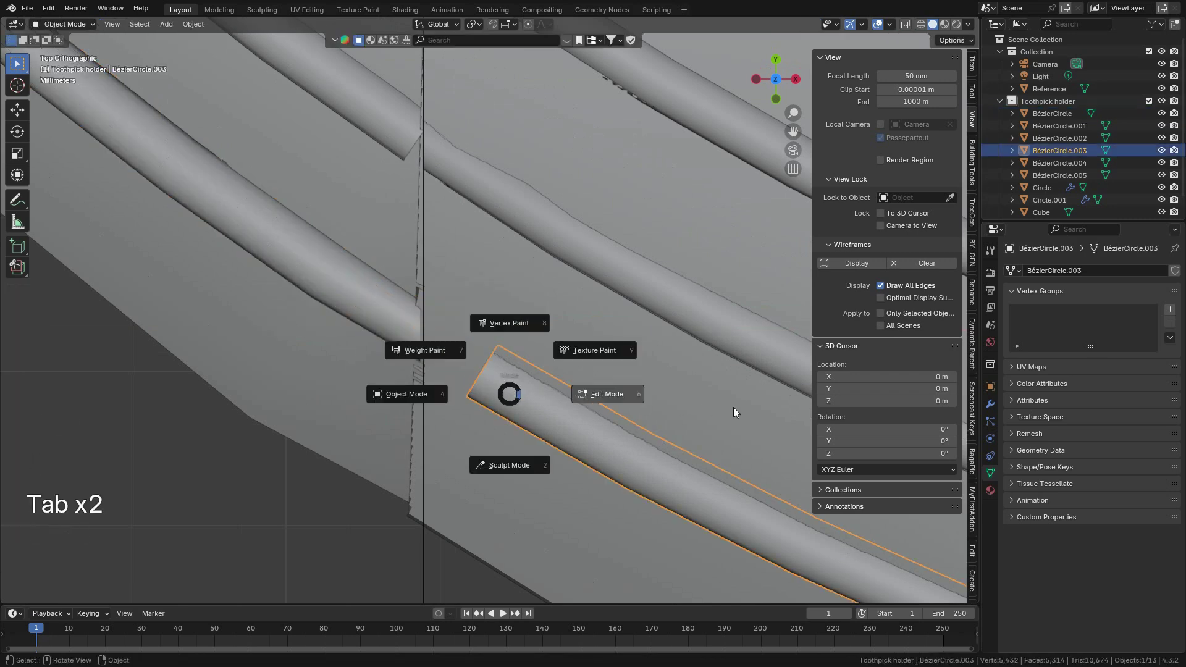
click(735, 412)
alt+click(492, 365)
key(g)
right_click(490, 368)
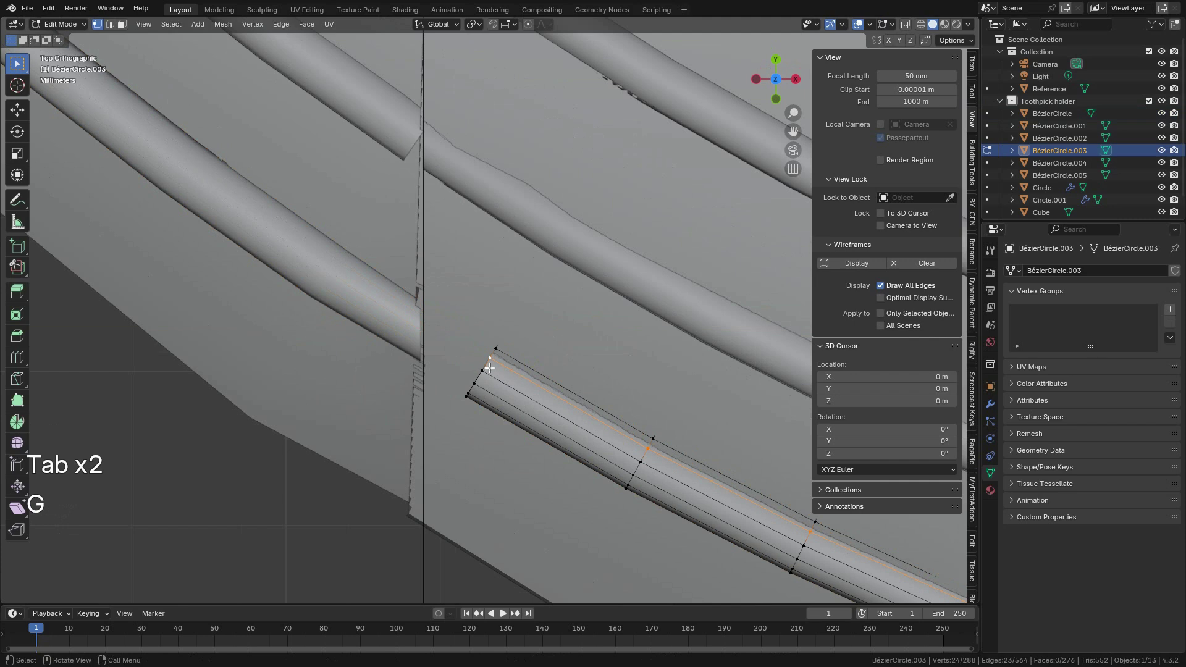
Step: Extend the outermost flap arc to the seam by edge-sliding its end loop with clamping off
alt+click(486, 369)
key(g)
key(g)
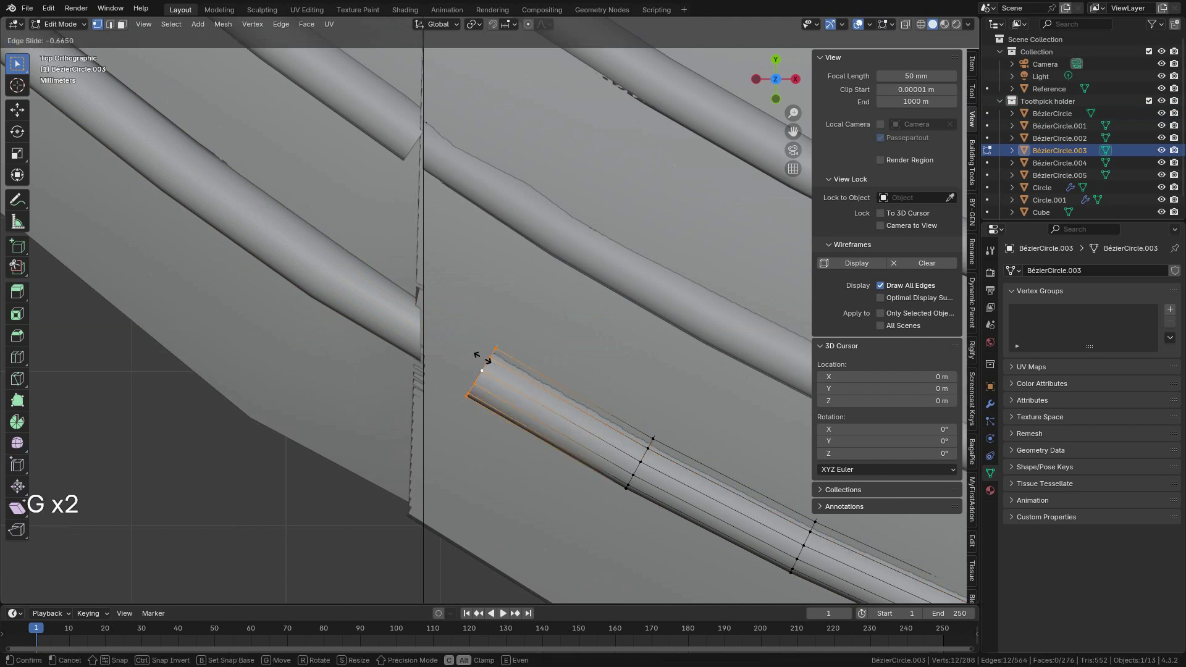
key(g)
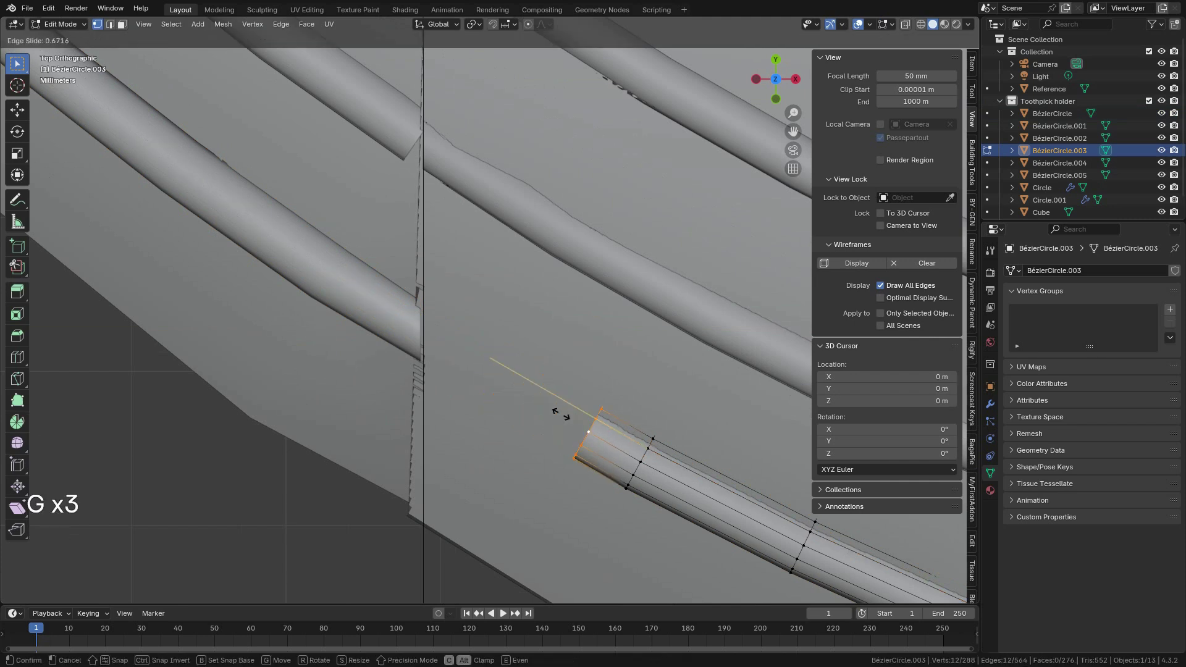
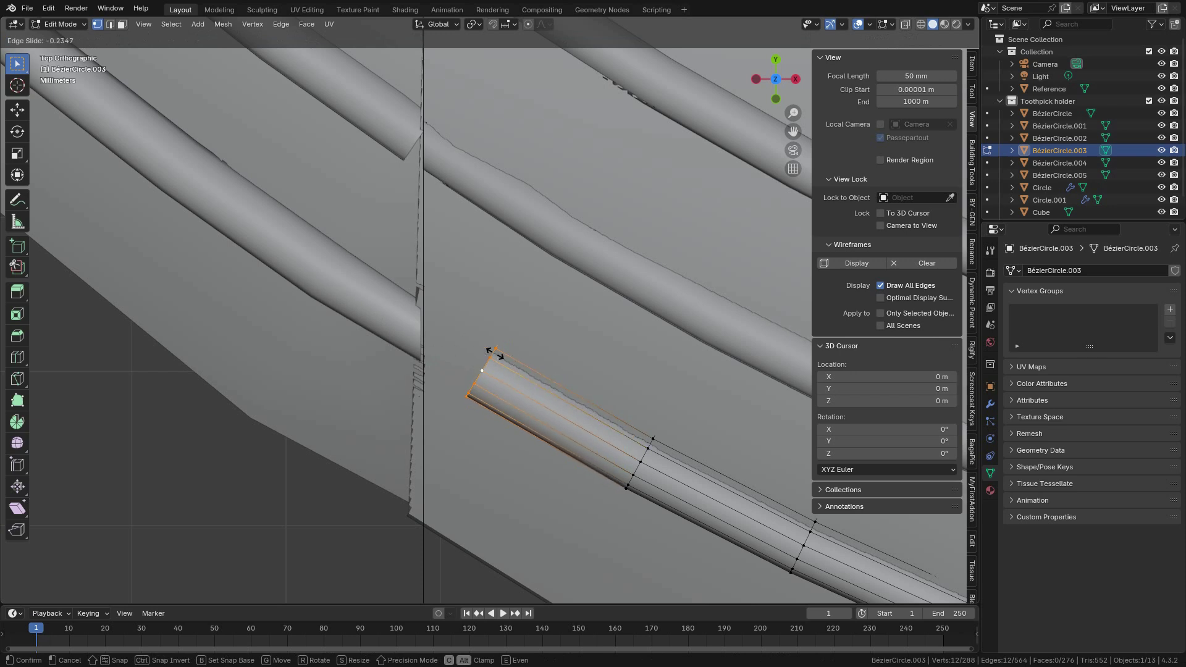
key(alt)
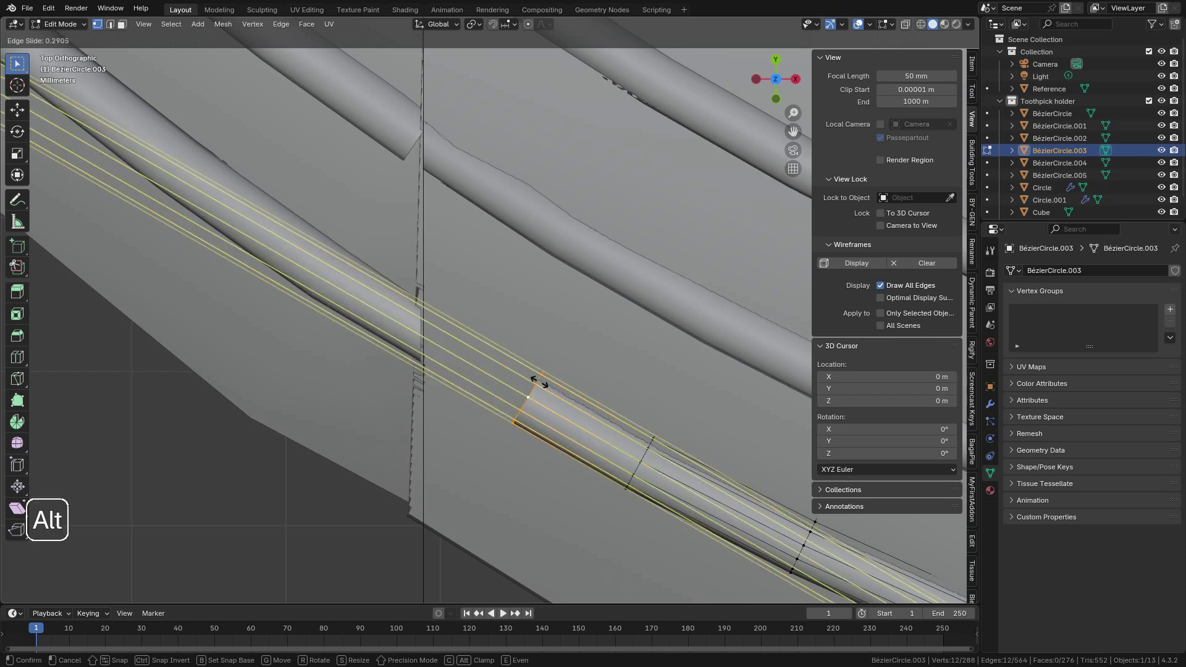
click(492, 341)
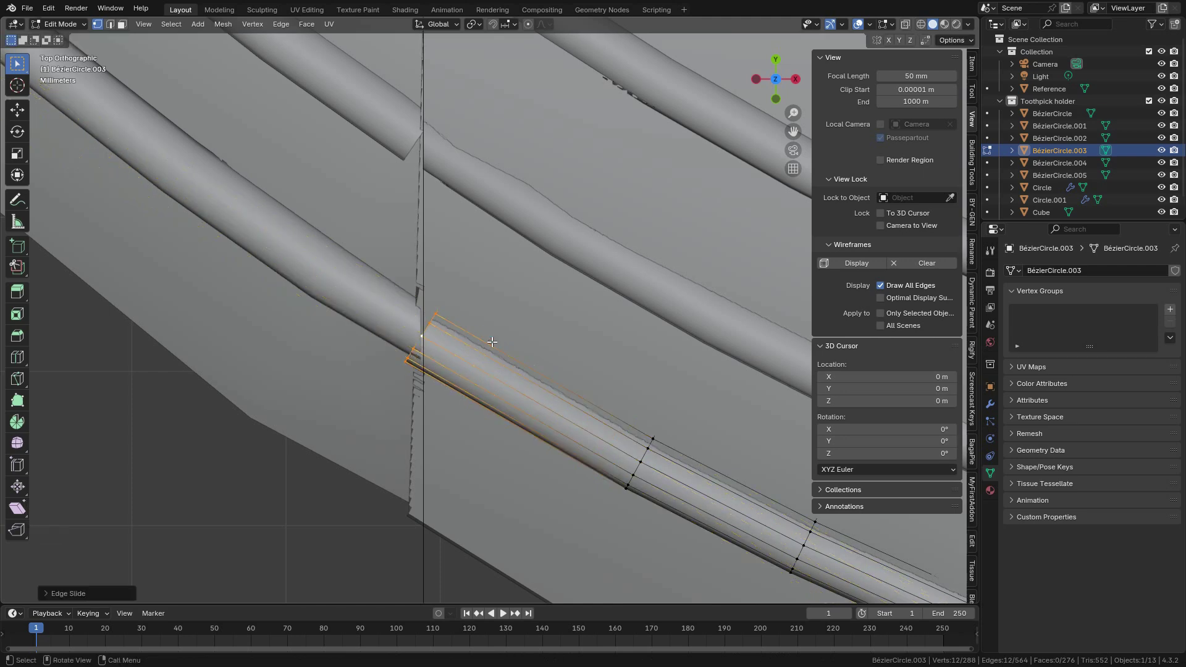
Step: Flatten the outermost flap arc's end loop at this seam by scaling it to 0 along X
scroll(550, 339, up, 1)
key(s)
key(x)
key(0)
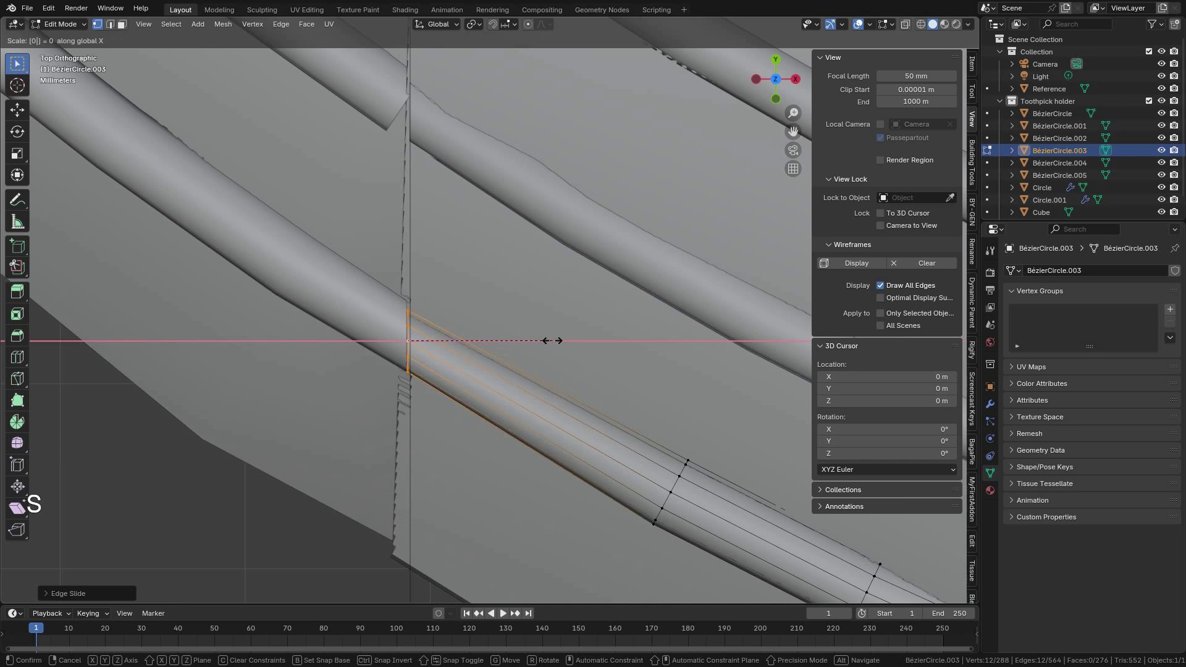
Step: Scale the outermost arc's flattened end loop up slightly and nudge it along positive Y to line up with the ring
key(s)
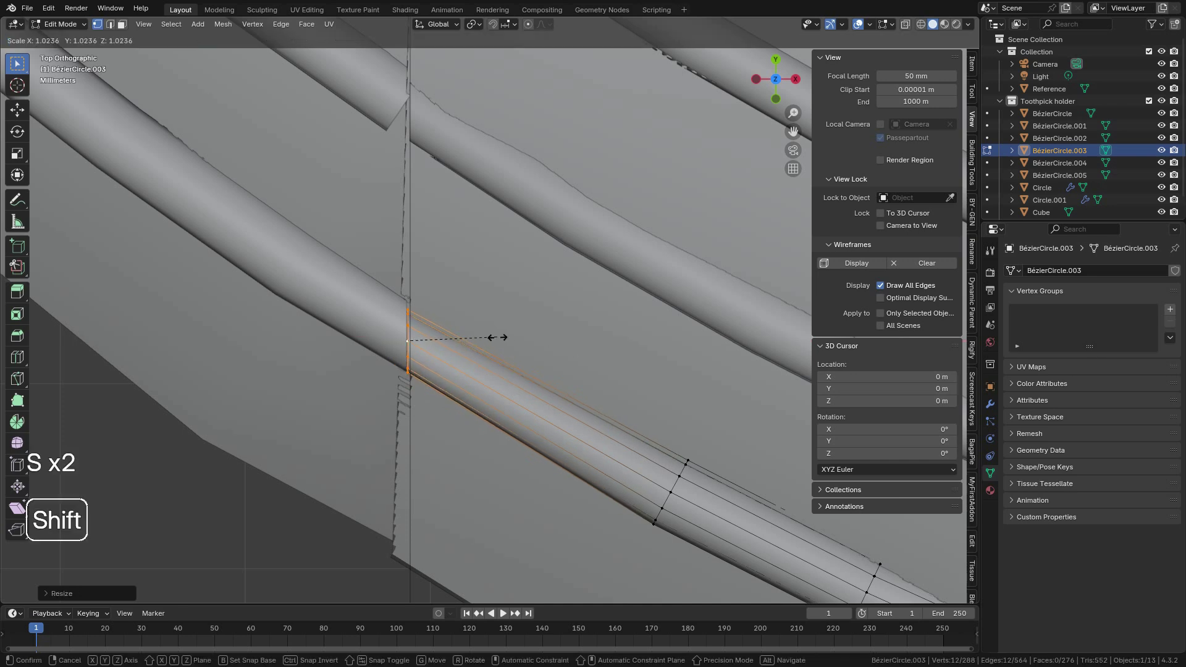
shift+click(539, 374)
key(g)
key(y)
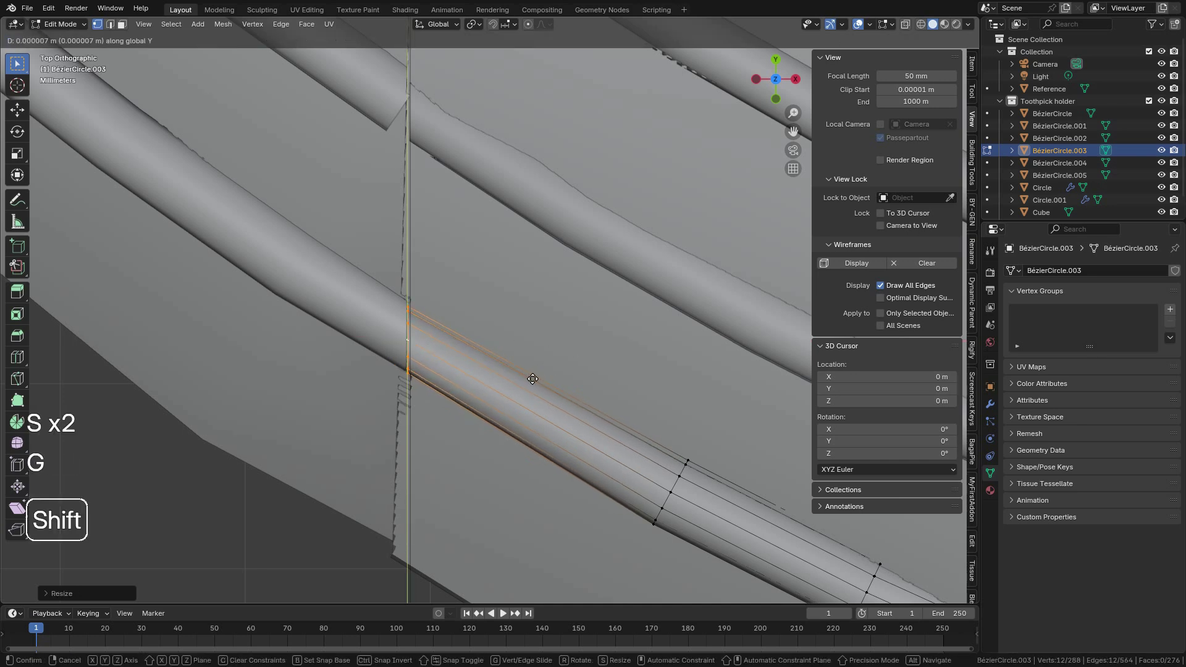
shift+click(532, 334)
scroll(530, 334, down, 3)
key(Tab)
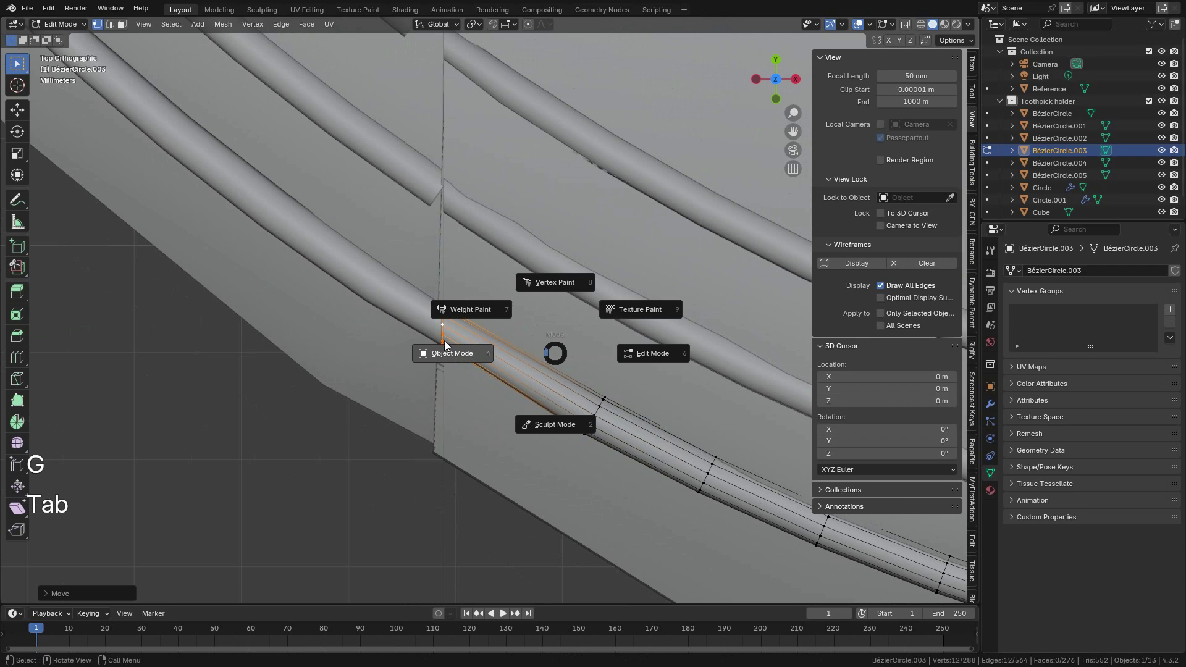
Step: Extend the innermost lid ring to the seam by edge-sliding its end loop with clamping off
click(445, 347)
middle_drag(546, 402, 584, 301)
scroll(583, 303, down, 3)
middle_drag(546, 366, 535, 425)
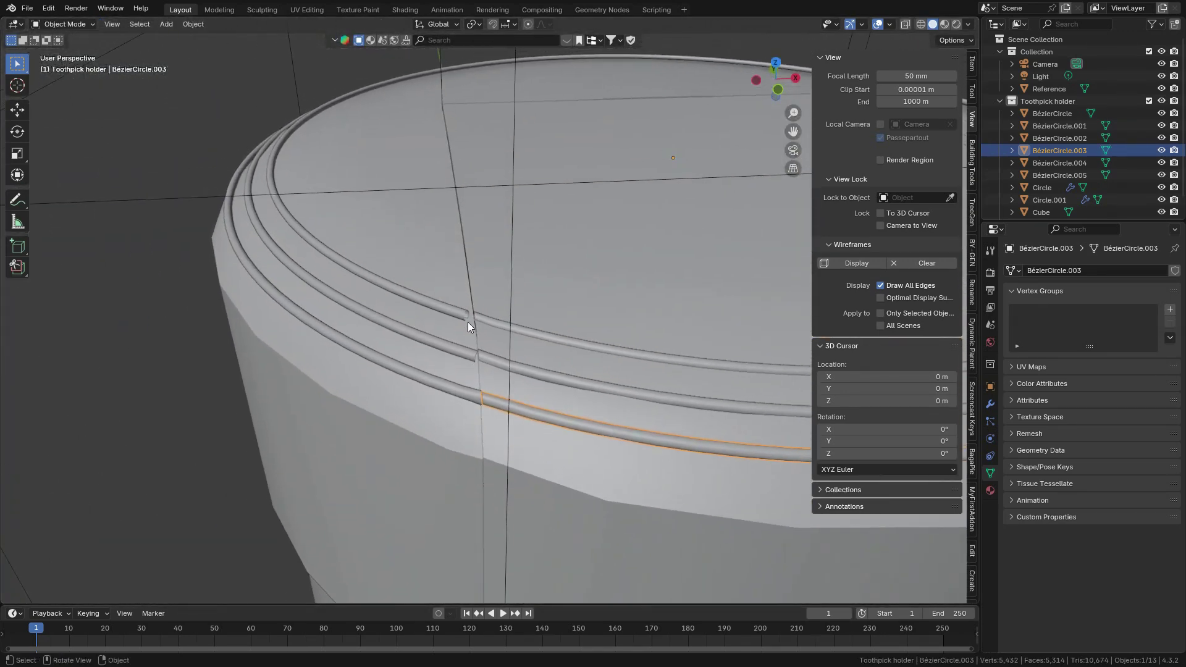
click(466, 313)
key(KP_7)
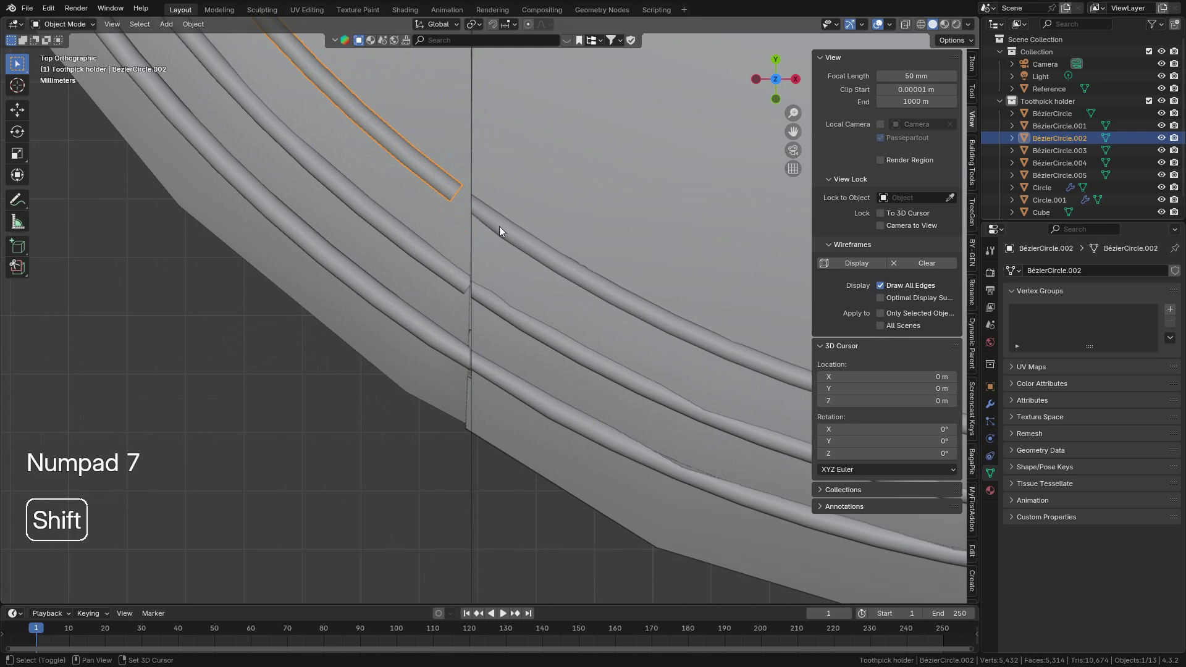
shift+middle_drag(503, 230, 492, 323)
key(Tab)
alt+click(455, 273)
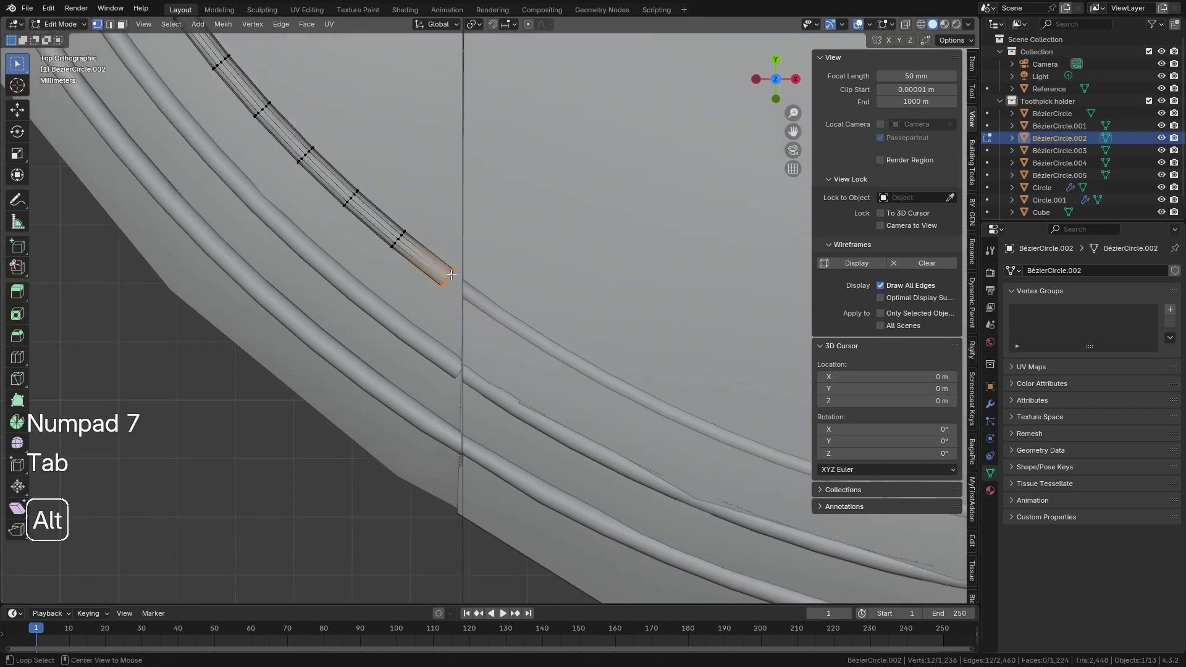
key(g)
key(g)
key(alt)
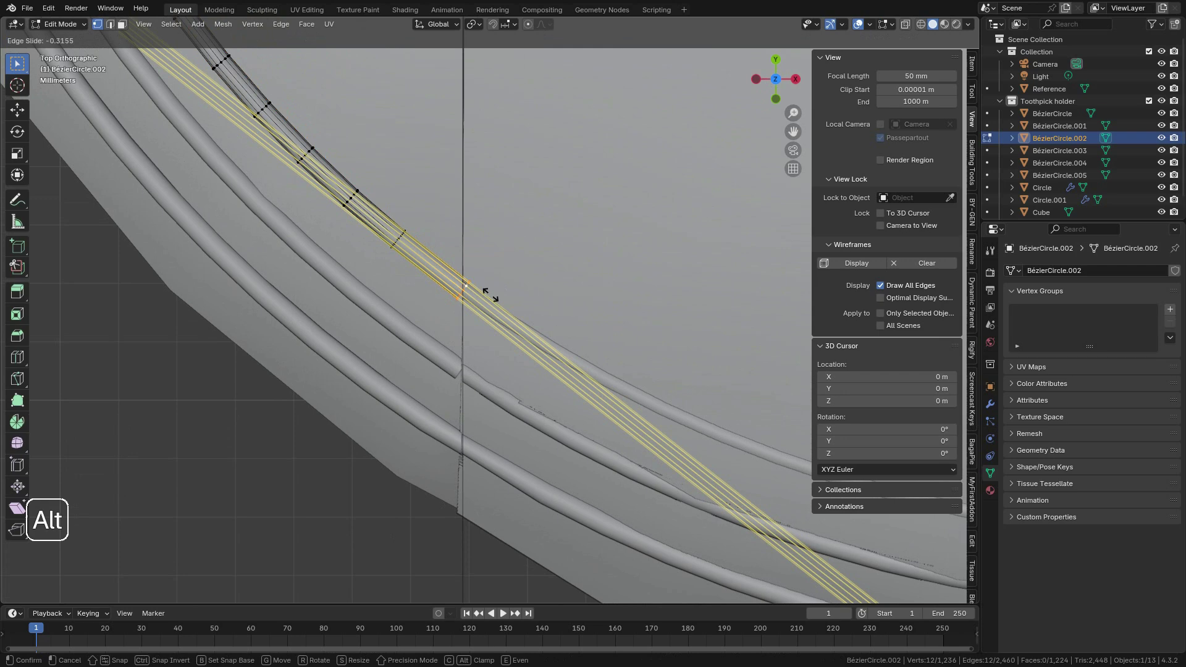
click(490, 295)
Step: Flatten the innermost lid ring's end loop along X and shift it slightly along negative X onto the seam
key(s)
key(x)
click(515, 297)
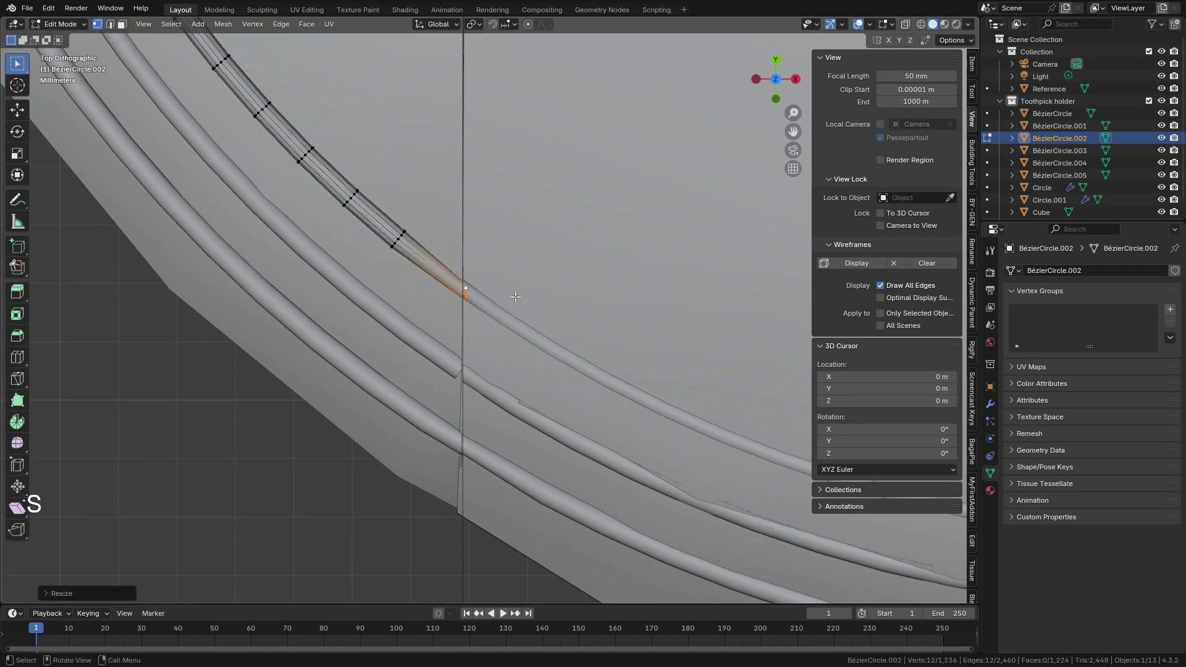
scroll(515, 296, up, 3)
key(g)
key(x)
key(shift)
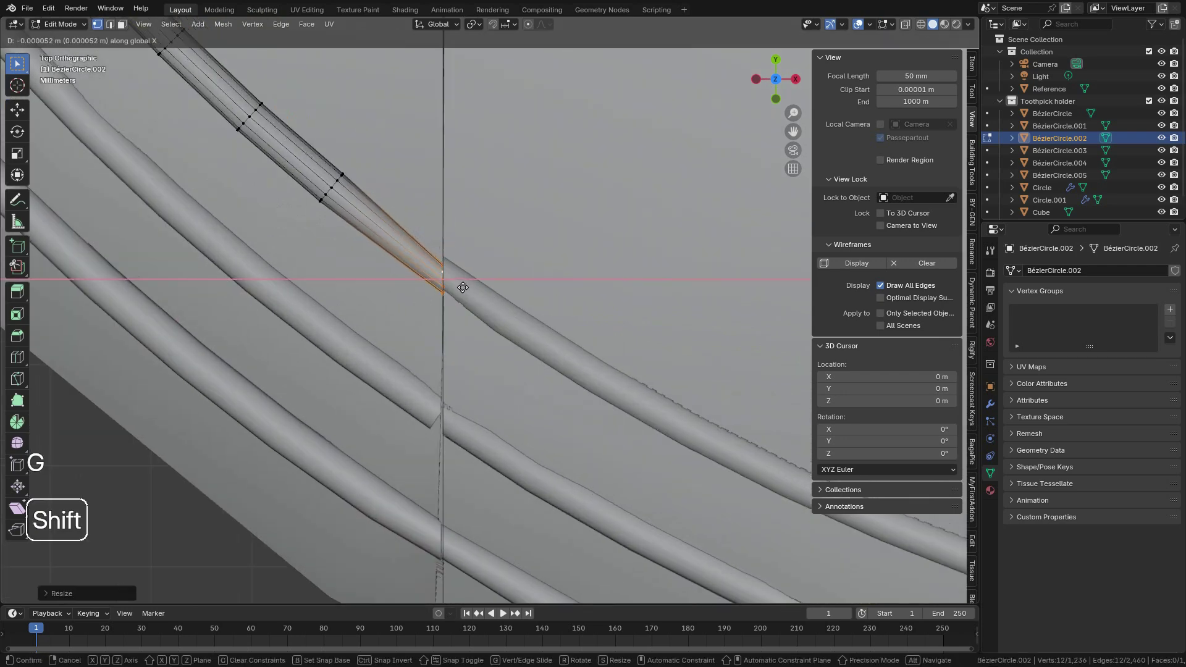
click(456, 286)
Step: Scale the innermost ring's flattened end loop up slightly and nudge it along Y to line up with the flap arc
key(s)
key(shift)
click(495, 334)
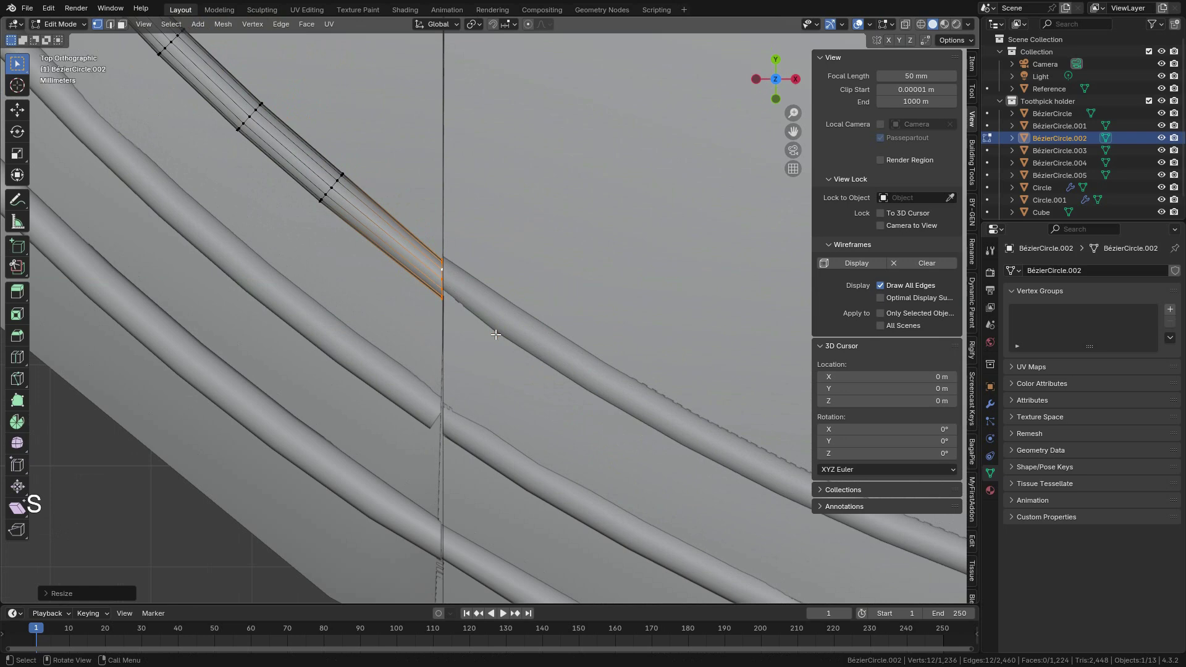
key(g)
key(y)
click(503, 281)
scroll(502, 280, down, 3)
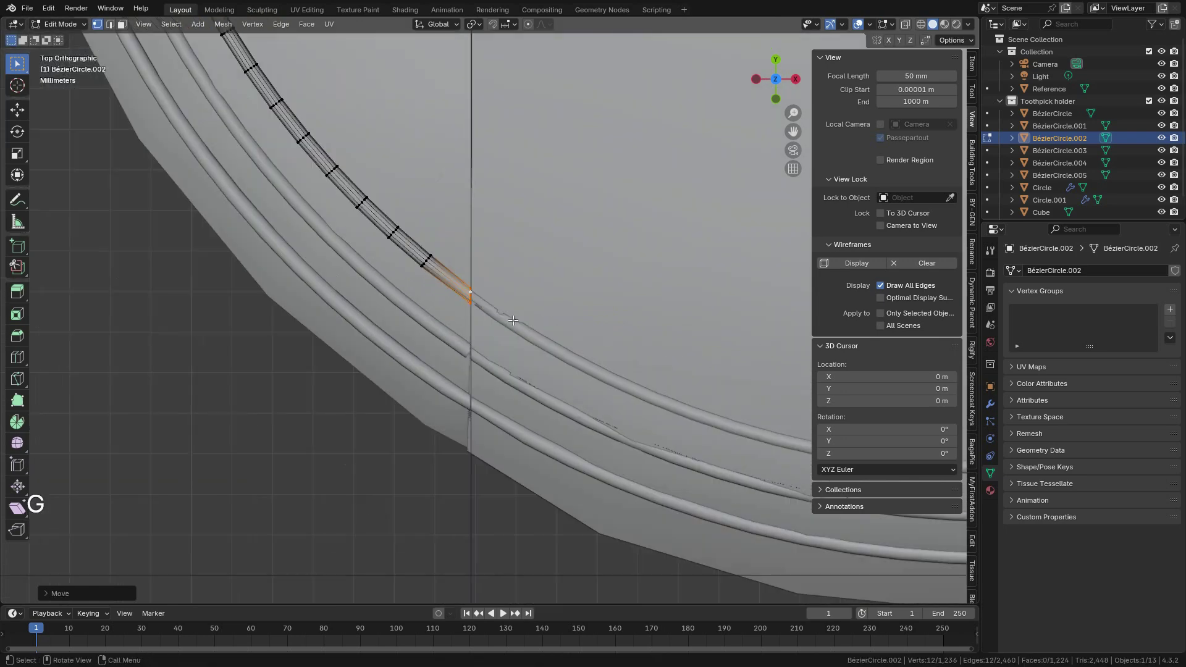
Step: Flatten the middle lid ring's end loop at the same seam by scaling it along X
scroll(477, 370, up, 3)
key(Tab)
click(437, 367)
key(Tab)
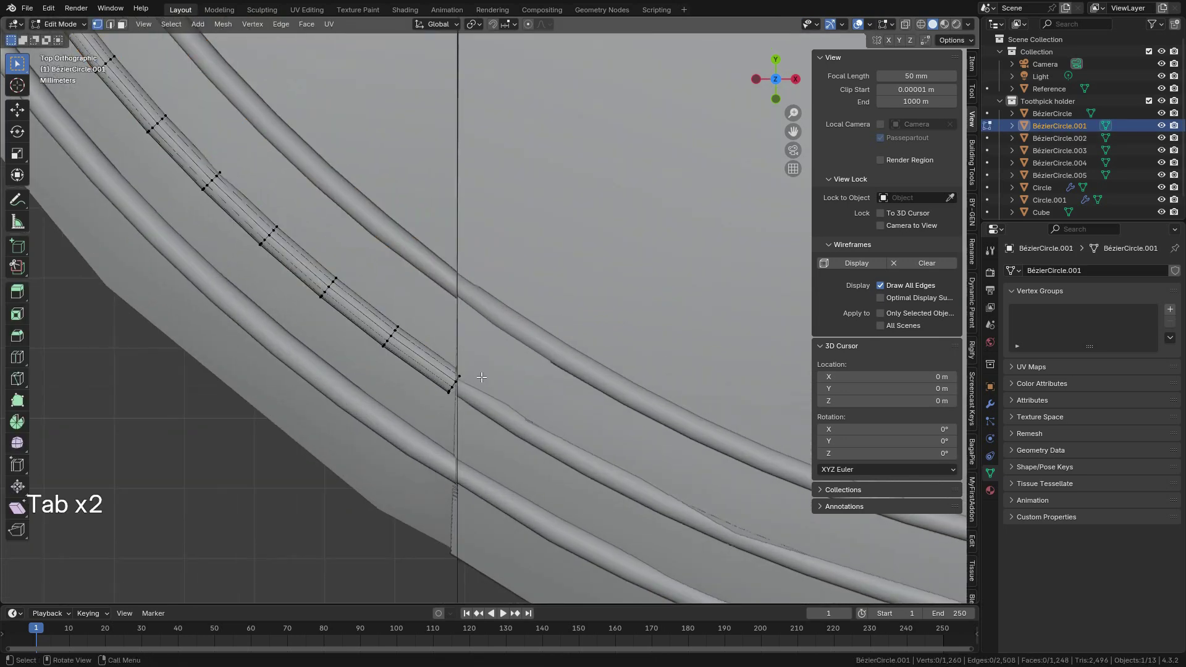
alt+click(454, 382)
alt+click(455, 385)
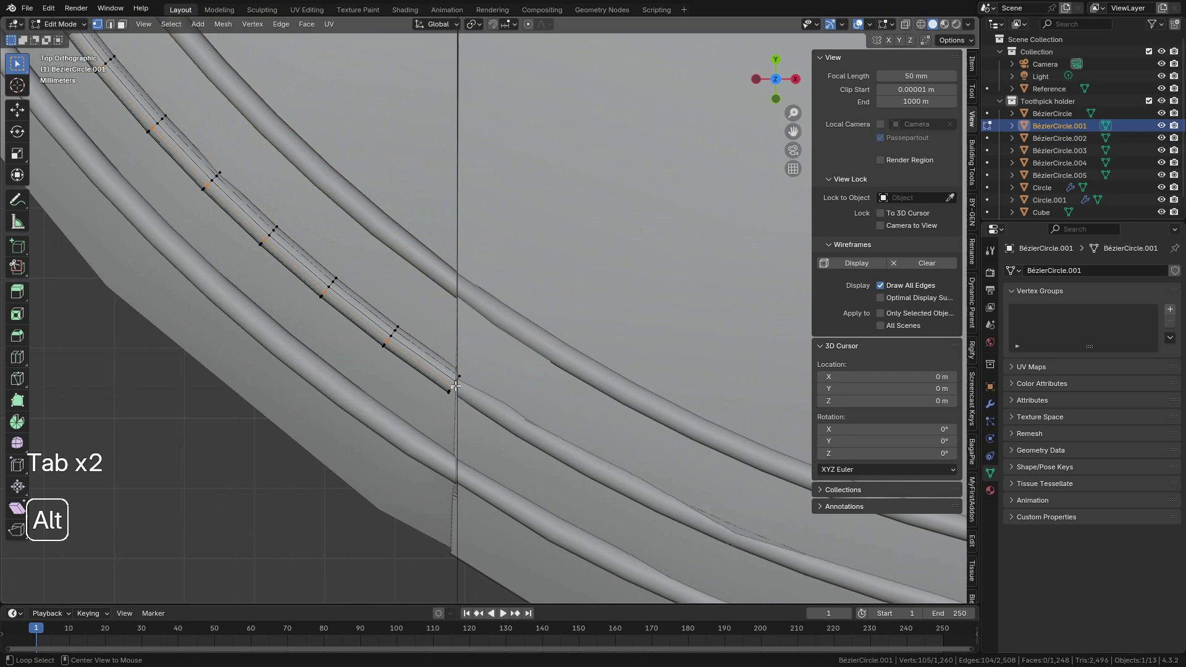
key(s)
key(x)
click(533, 390)
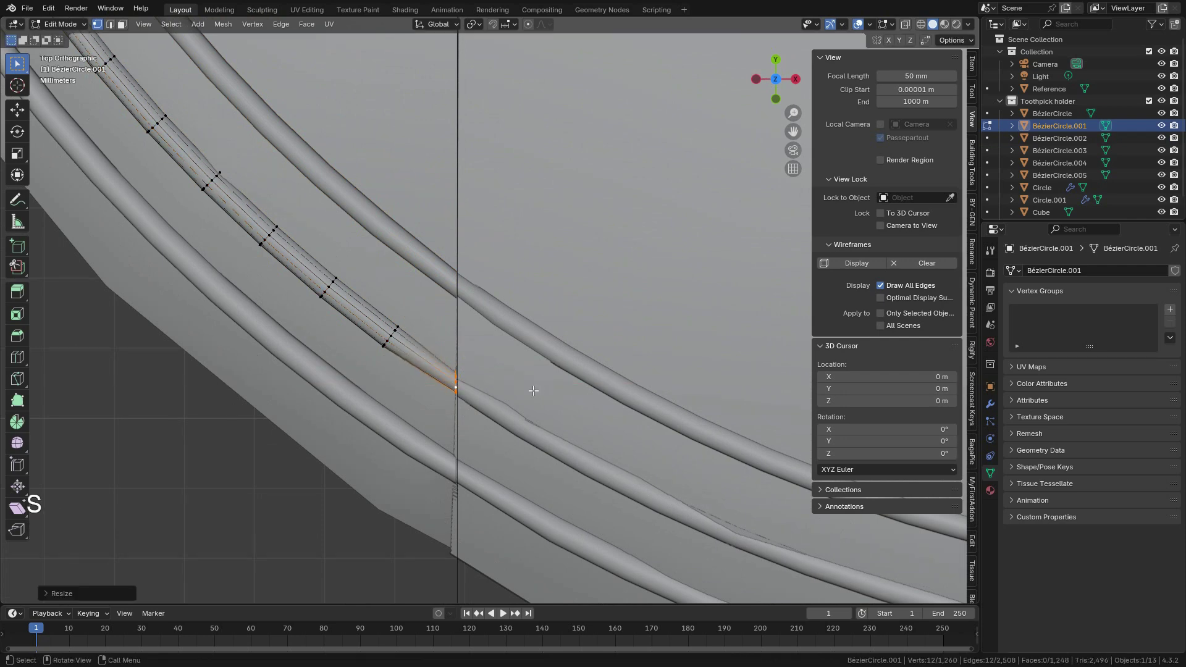
Step: Scale the middle ring's flattened end loop up slightly to match the flap arc and return to Object Mode
scroll(532, 390, up, 2)
shift+middle_drag(464, 424, 486, 320)
scroll(509, 329, up, 1)
scroll(509, 330, up, 1)
key(s)
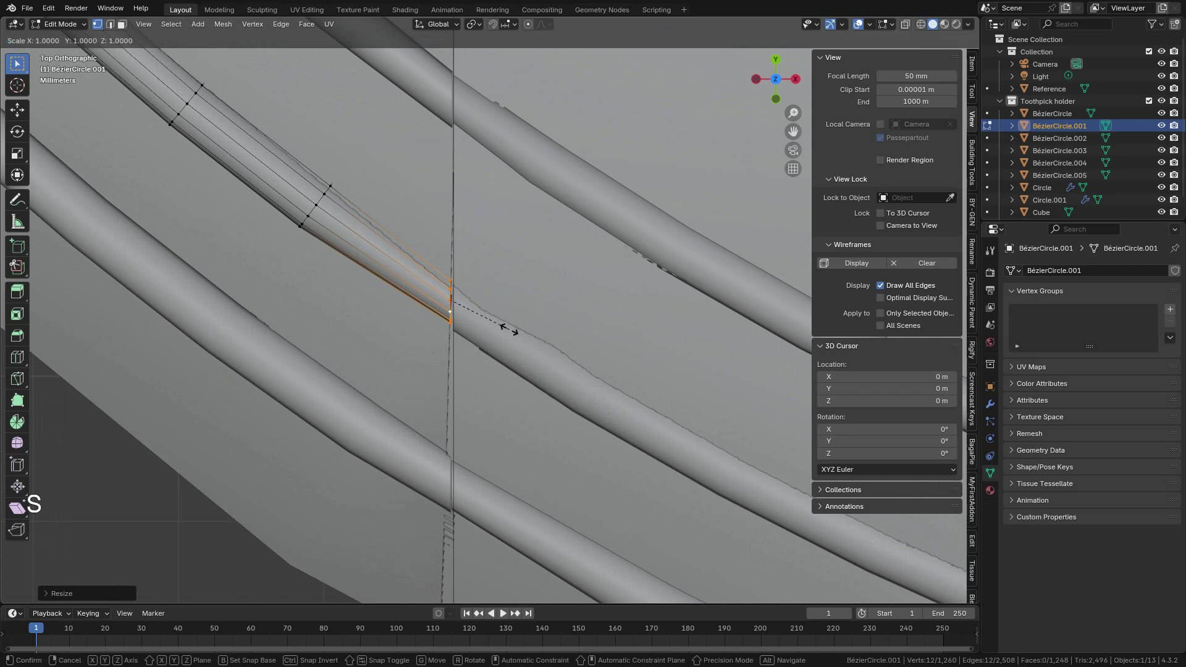
key(shift)
click(613, 411)
scroll(563, 353, down, 6)
key(Tab)
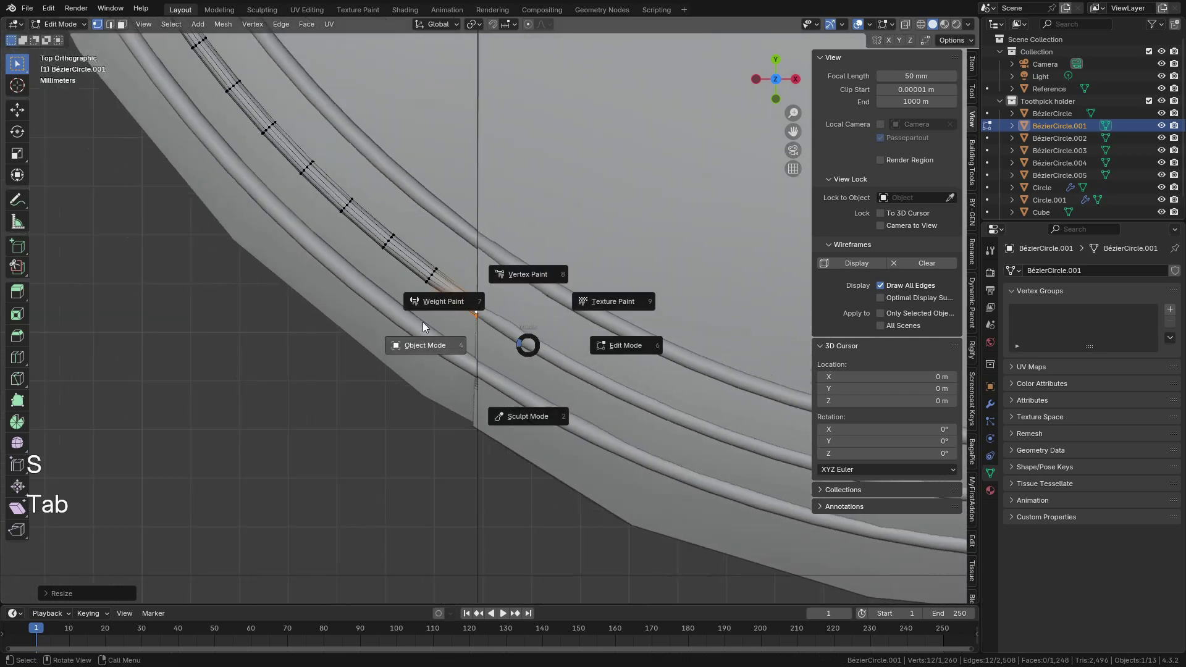
click(423, 322)
Step: Examine the lid's decorative rings and the flap seams from several angles
scroll(583, 288, down, 7)
scroll(580, 343, down, 2)
click(651, 469)
middle_drag(583, 422, 540, 246)
scroll(539, 256, up, 4)
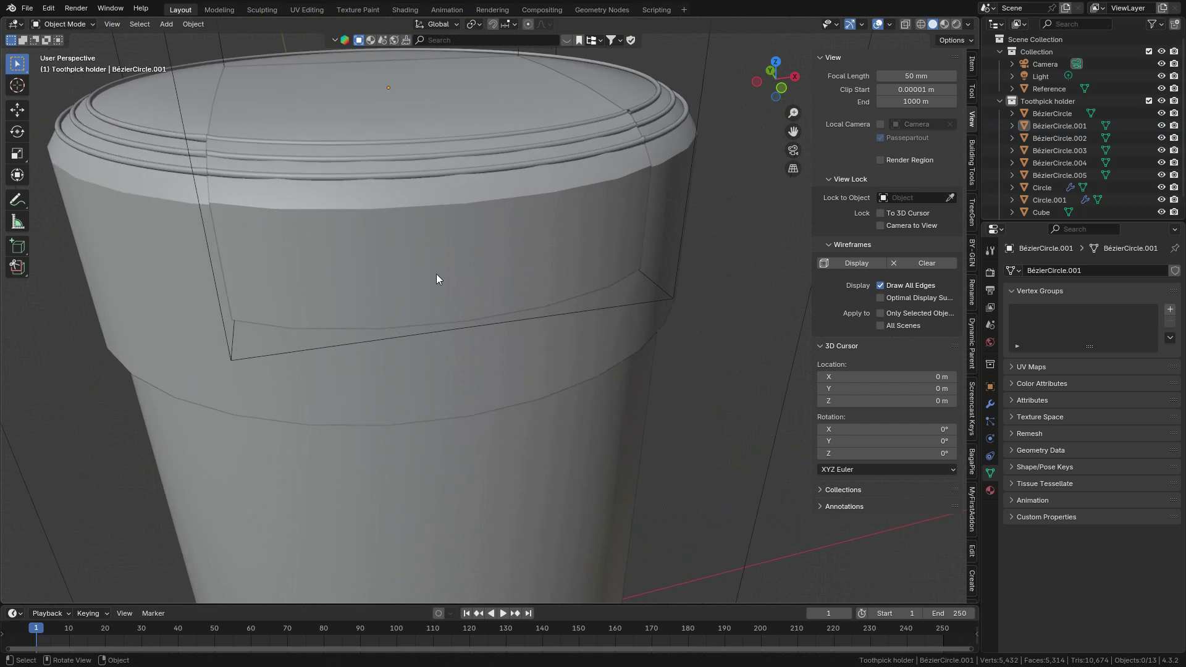
middle_drag(450, 274, 532, 428)
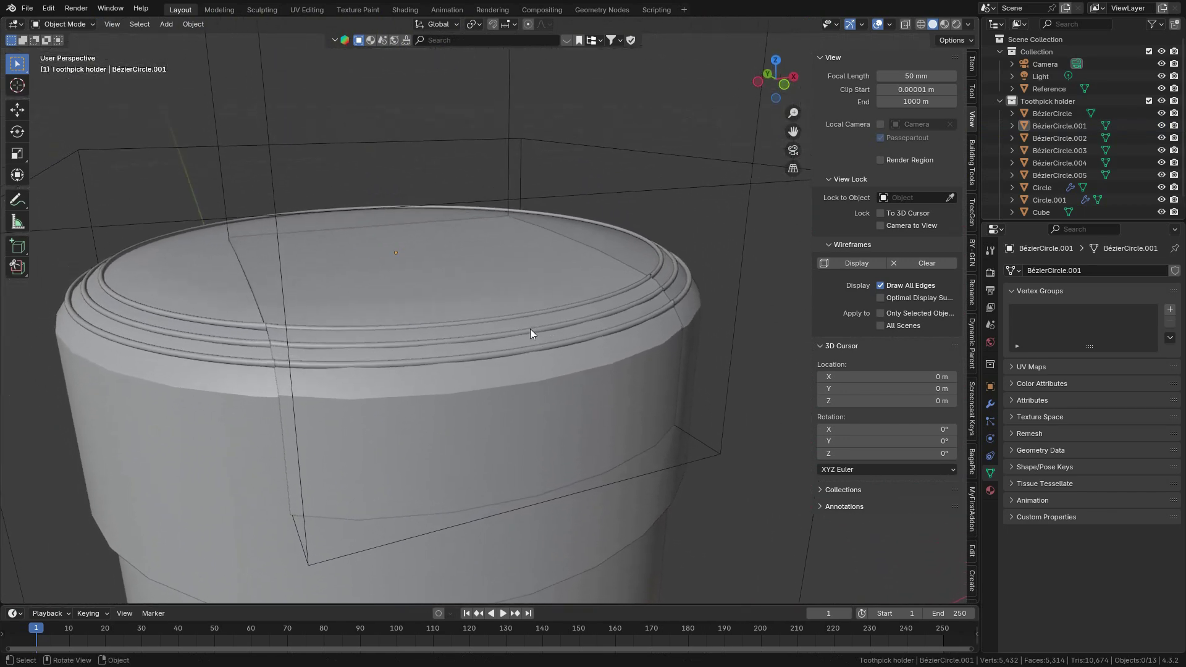
mouse_move(477, 335)
middle_down()
mouse_move(546, 339)
mouse_move(490, 346)
mouse_move(509, 347)
mouse_move(471, 385)
mouse_move(506, 368)
mouse_move(446, 365)
mouse_move(457, 343)
mouse_move(441, 307)
mouse_move(524, 317)
mouse_move(598, 252)
mouse_move(483, 347)
middle_up()
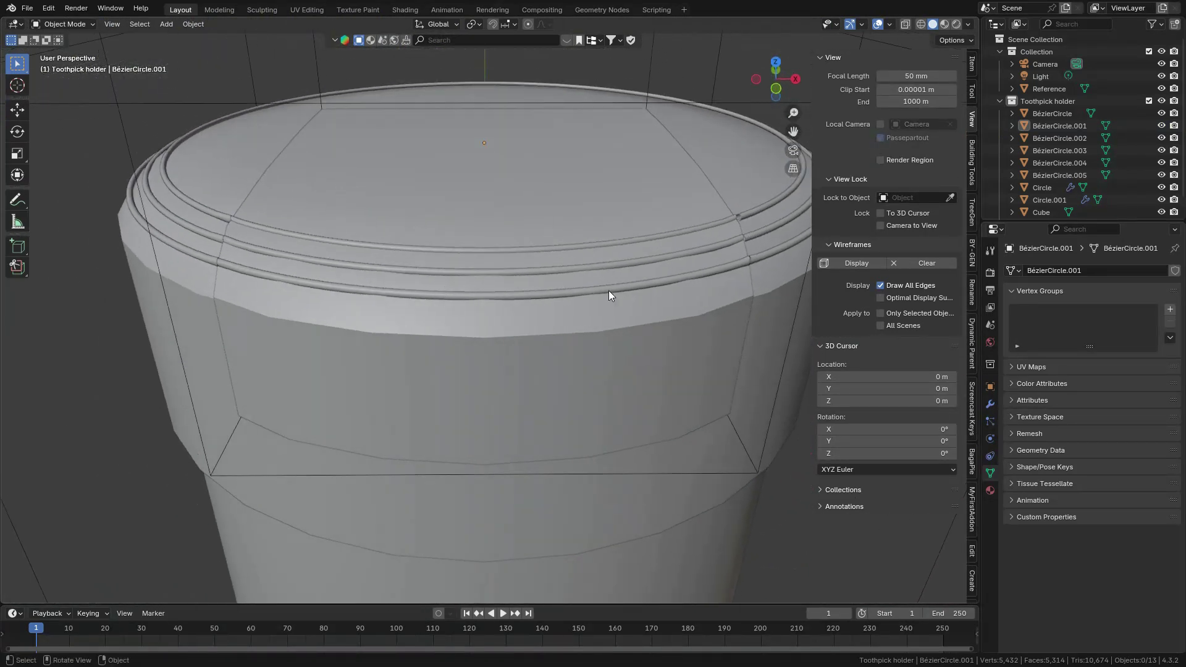
scroll(579, 279, down, 4)
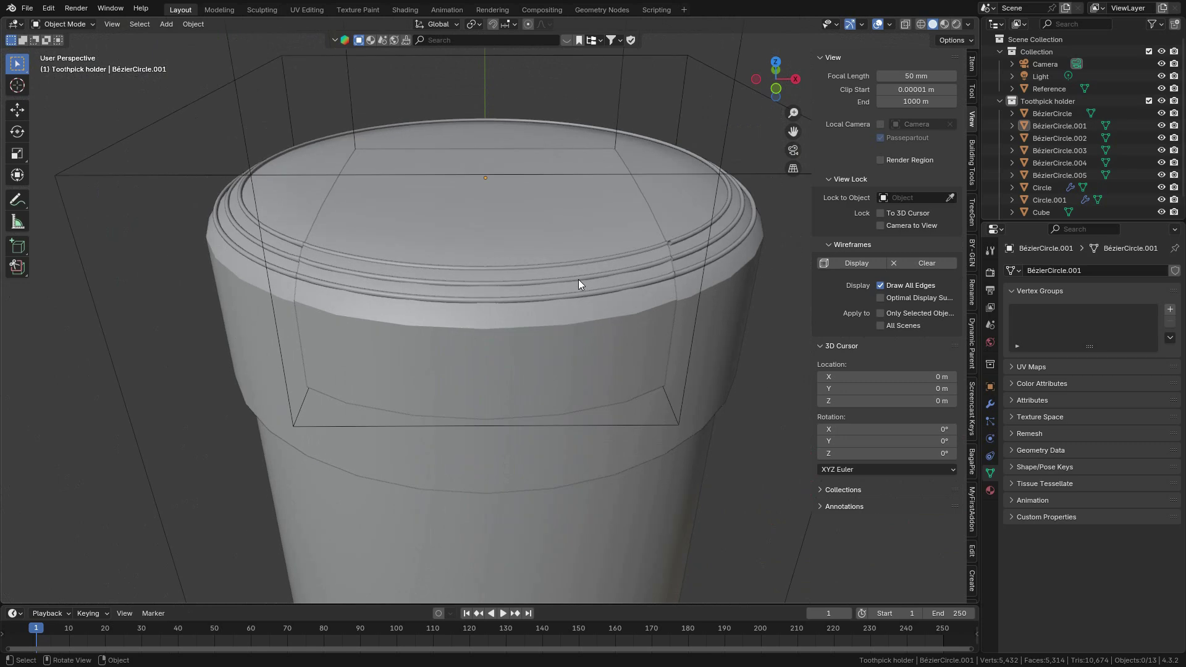
Step: Try to tilt the lid flap open by rotating it about the global X axis around its current origin
click(502, 268)
middle_drag(524, 304, 546, 280)
click(523, 323)
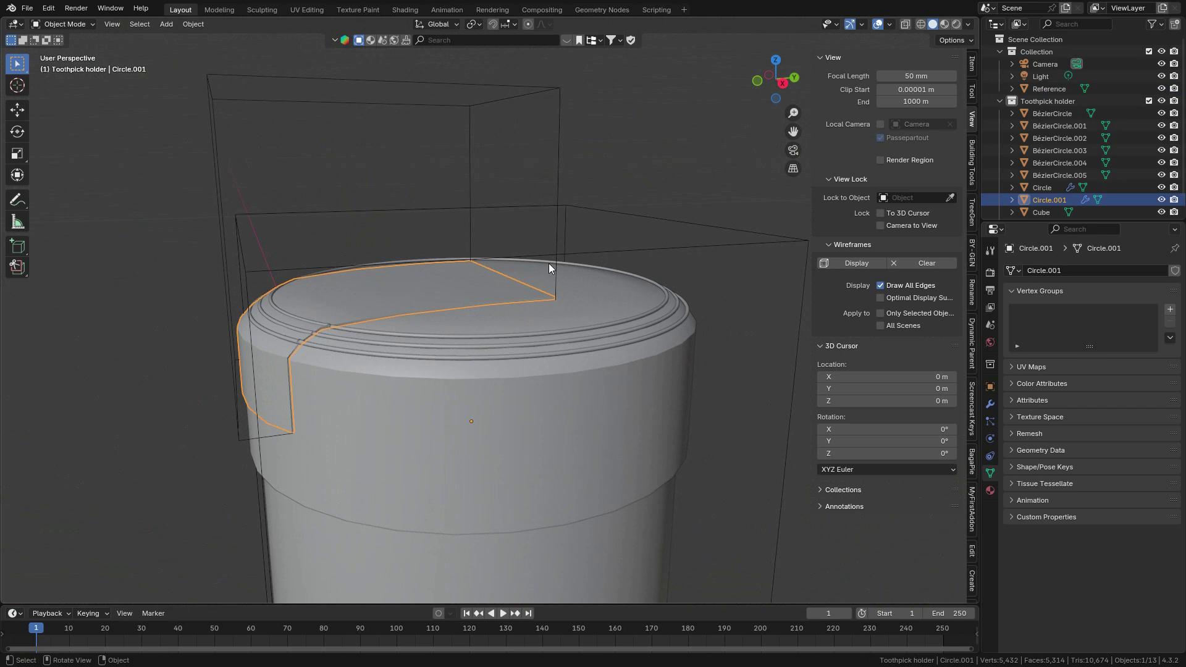
key(r)
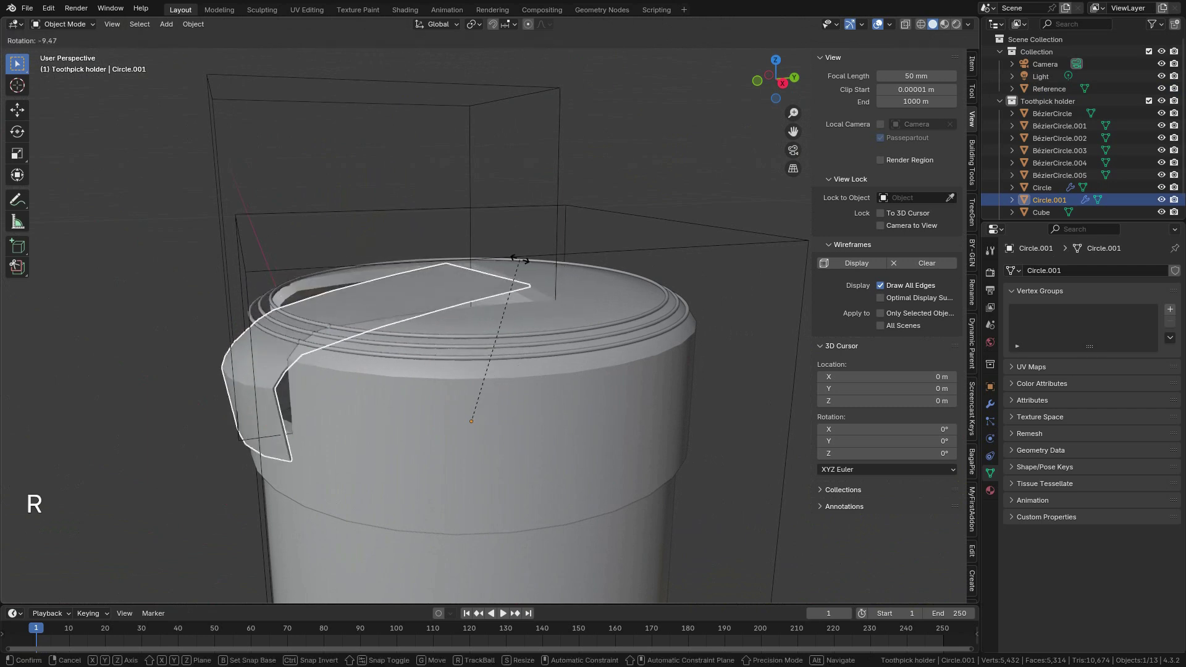
key(x)
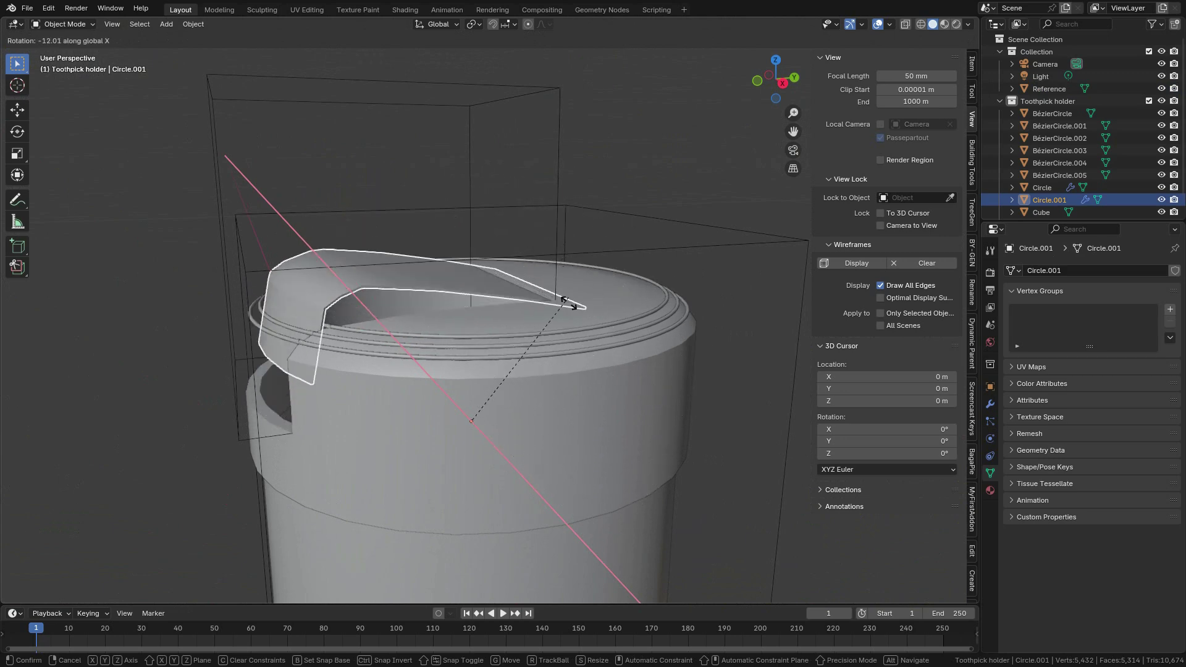
click(593, 335)
Step: Snap the 3D cursor to the flap mesh's middle vertex, one row in from its straight hinge edge
middle_drag(591, 334, 711, 399)
scroll(556, 395, up, 2)
shift+middle_drag(543, 396, 626, 349)
key(KP_7)
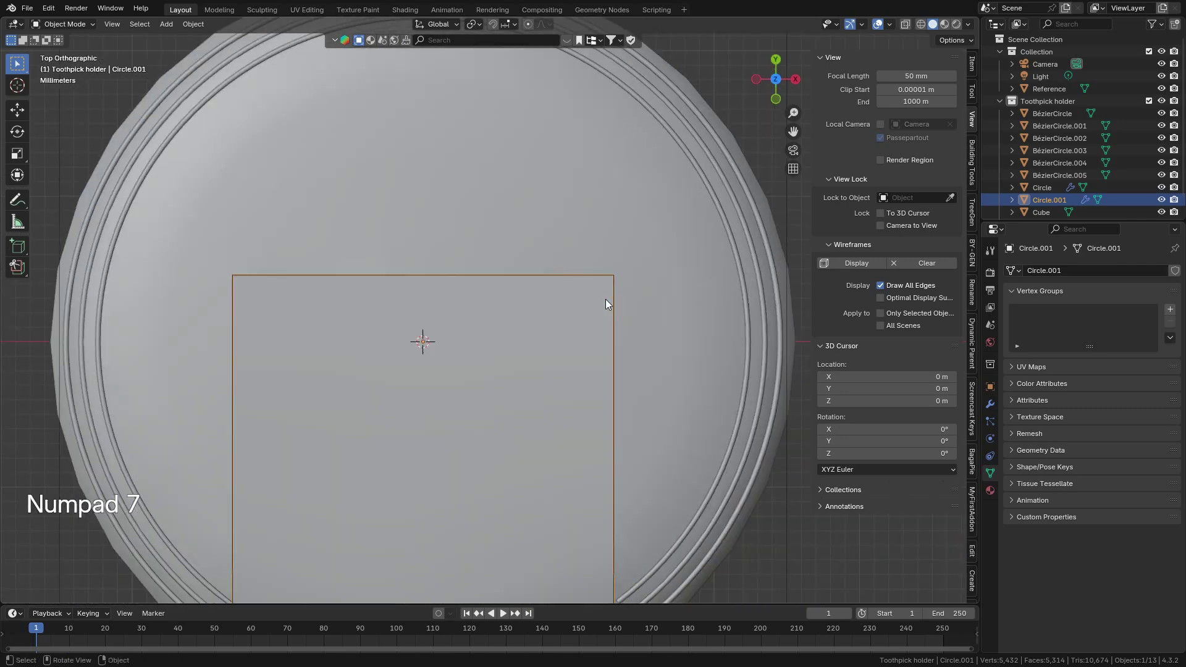
key(Tab)
click(479, 371)
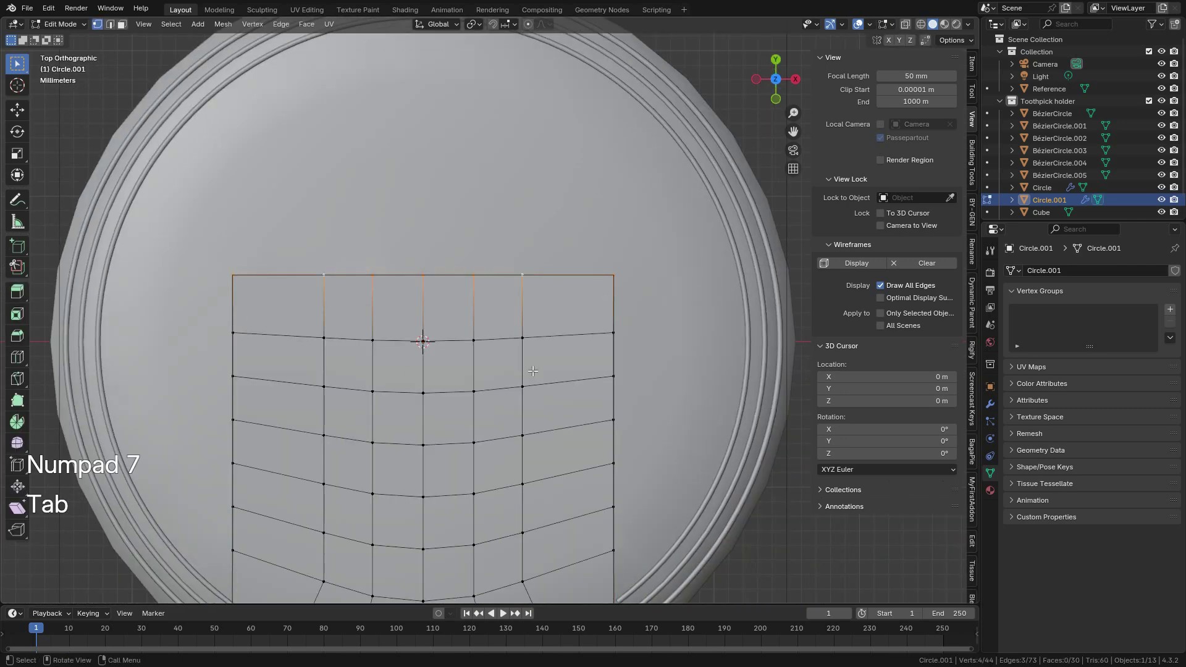
scroll(473, 374, up, 1)
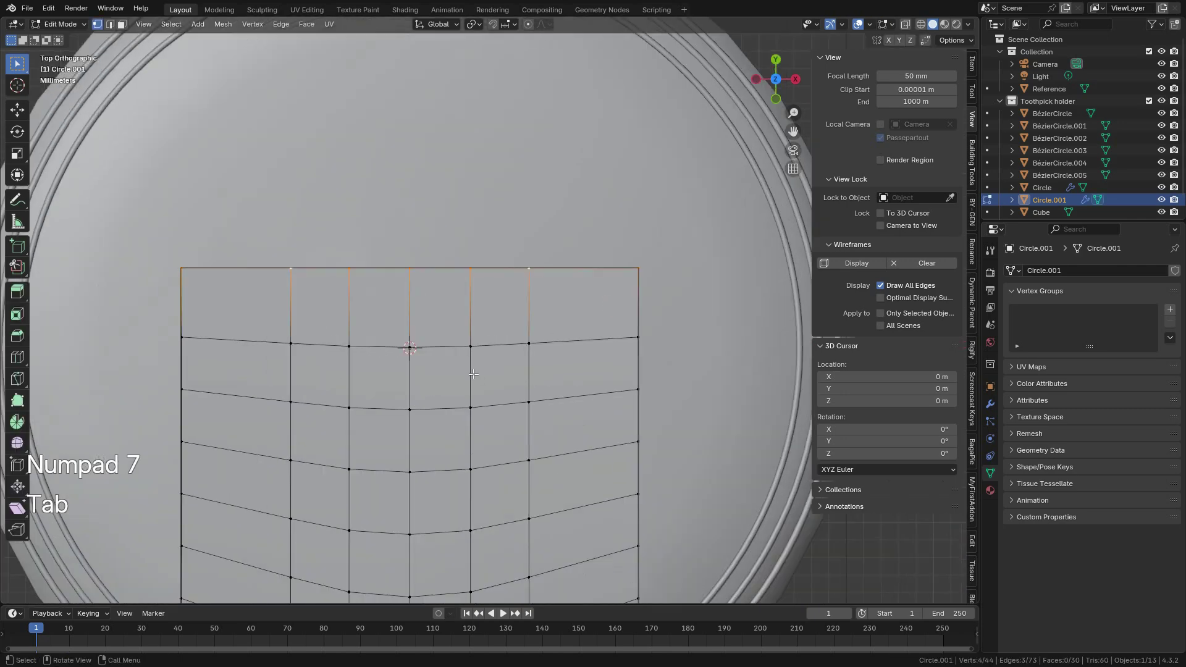
click(413, 348)
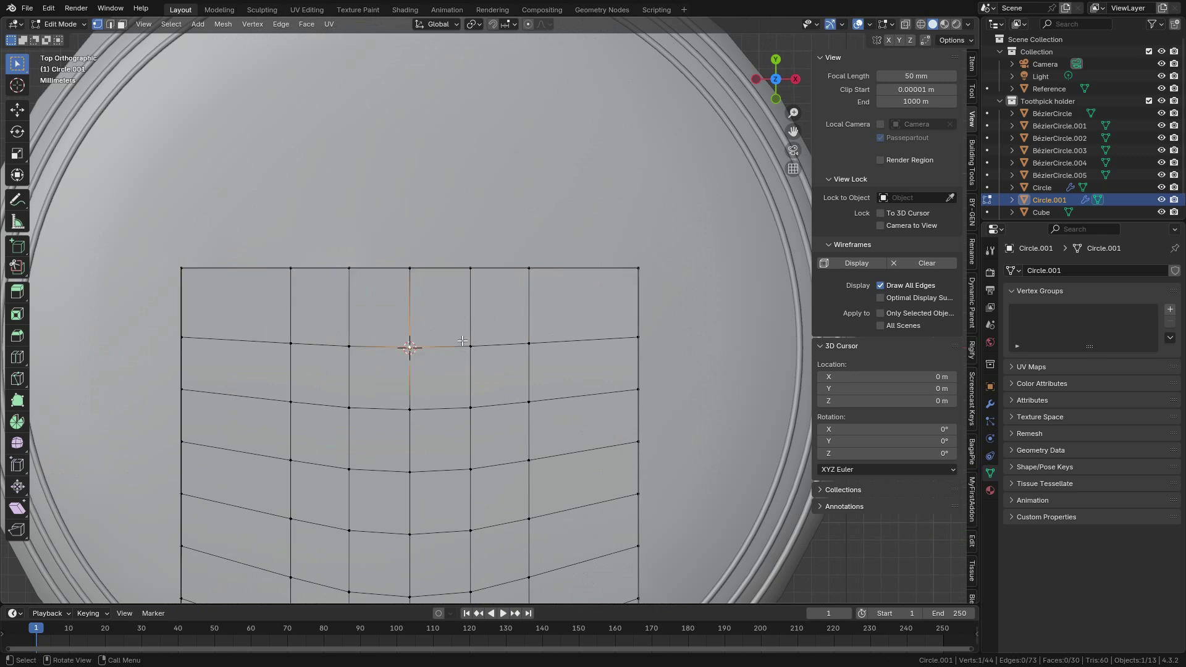
key(shift)
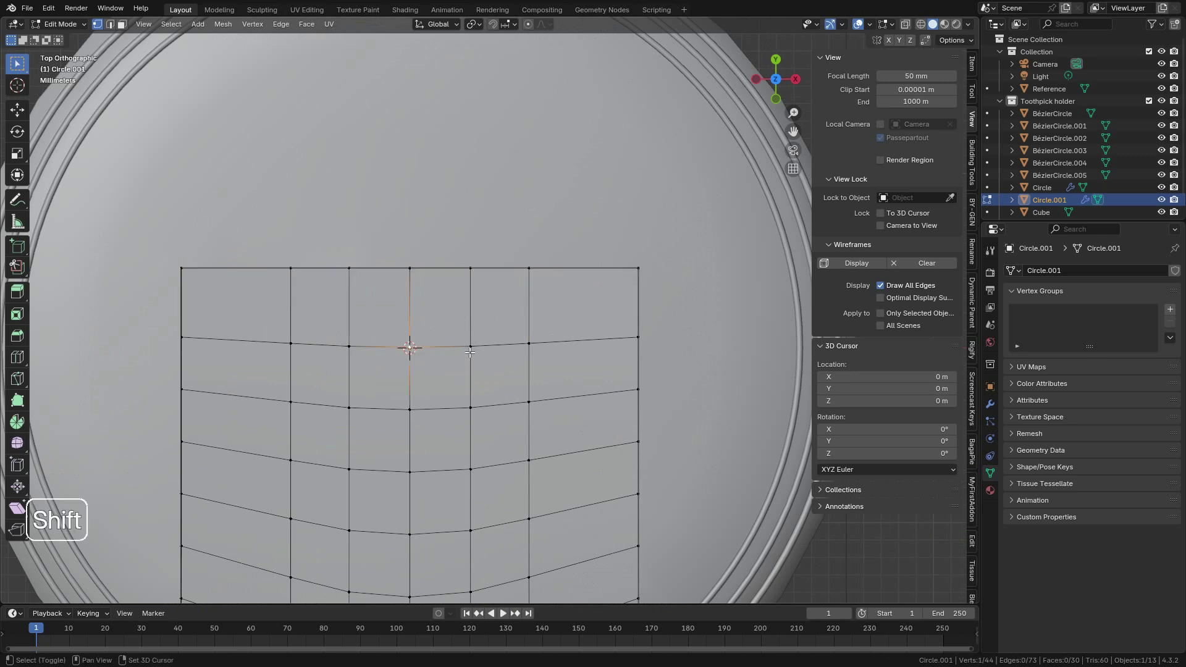
key(shift+s)
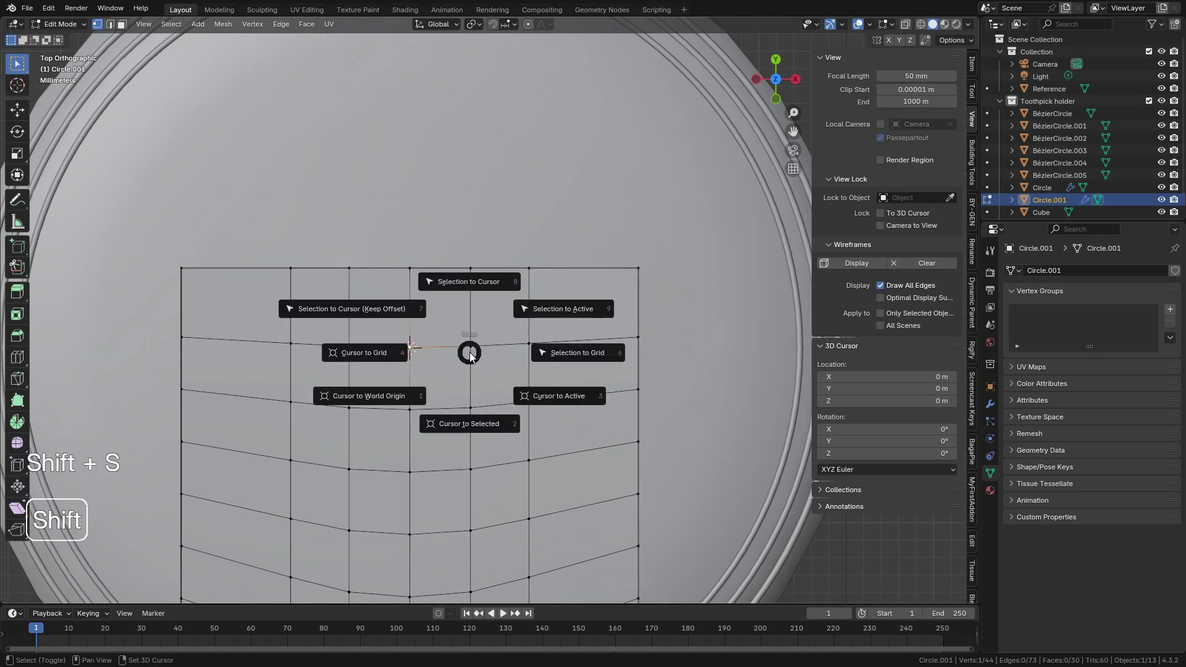
click(477, 426)
Step: Return to Object Mode and set the flap's origin to the 3D cursor
middle_drag(432, 346, 491, 278)
scroll(499, 235, up, 4)
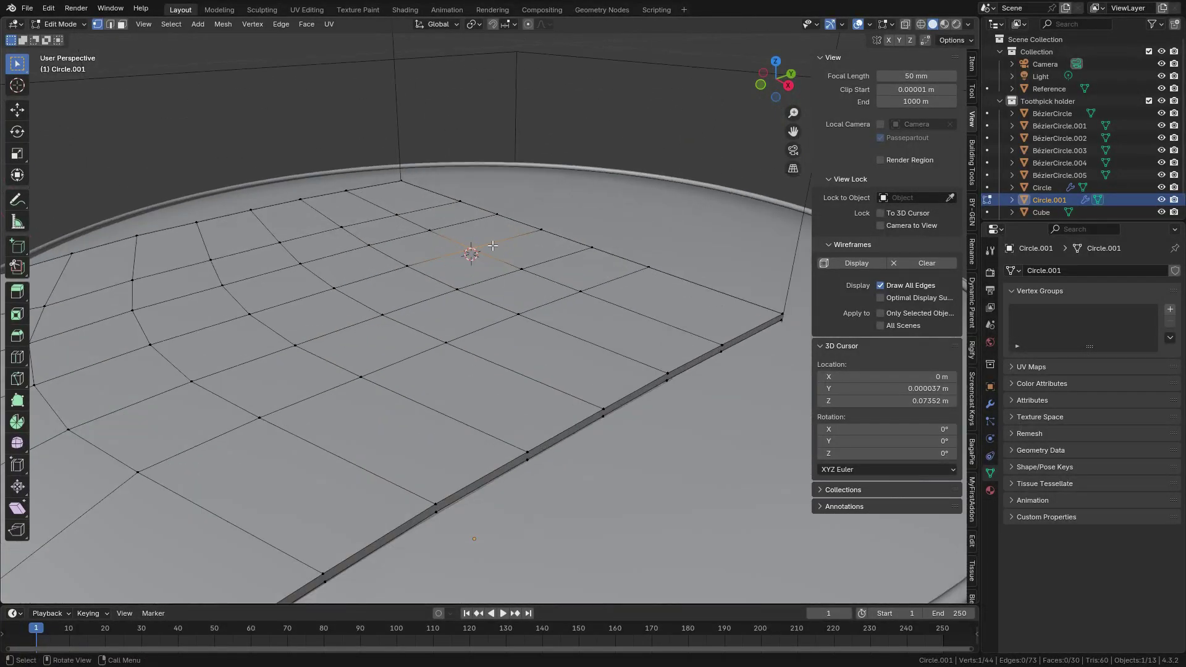
scroll(466, 291, down, 6)
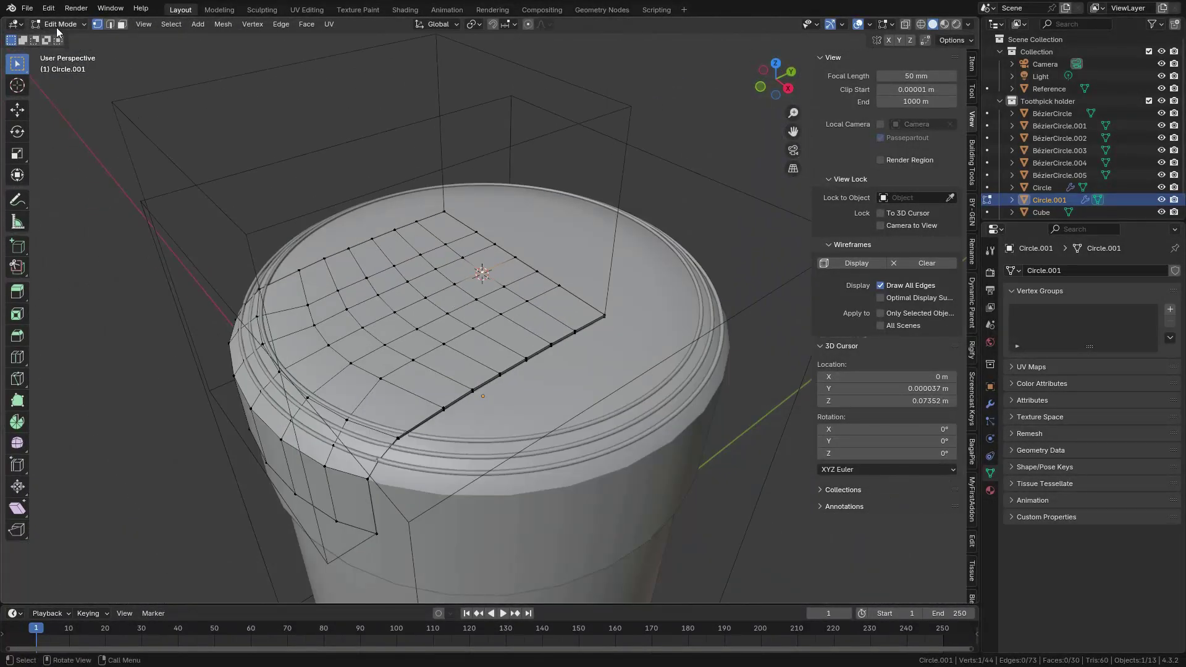
click(56, 24)
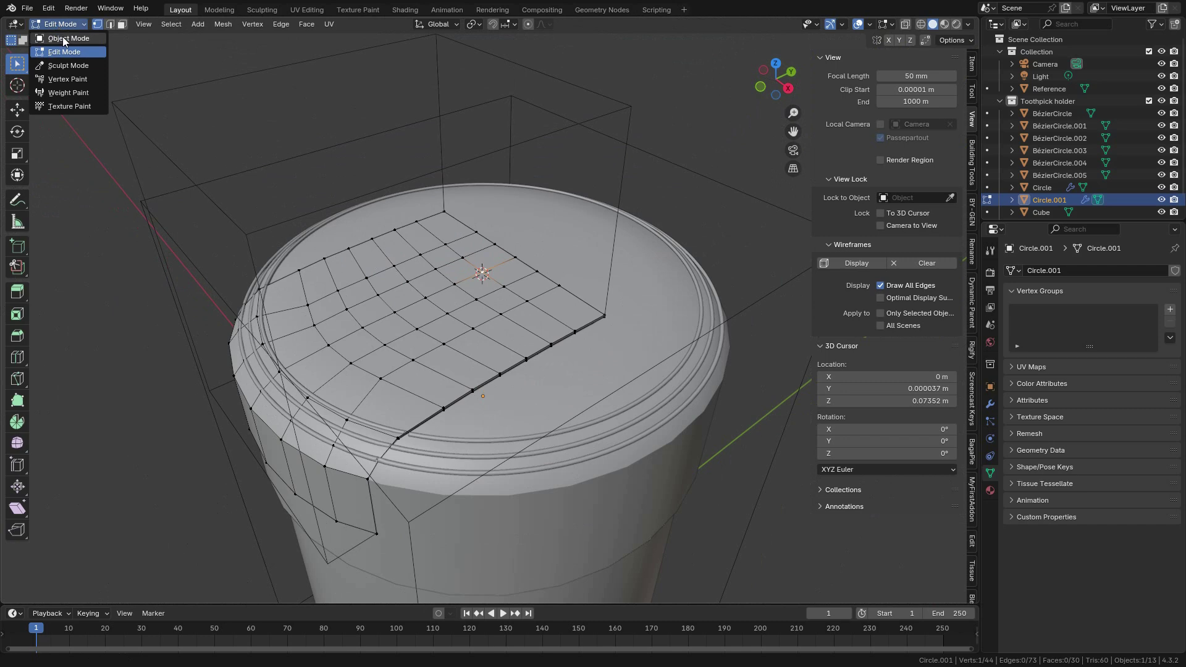
click(61, 38)
scroll(439, 431, up, 3)
middle_drag(439, 431, 405, 399)
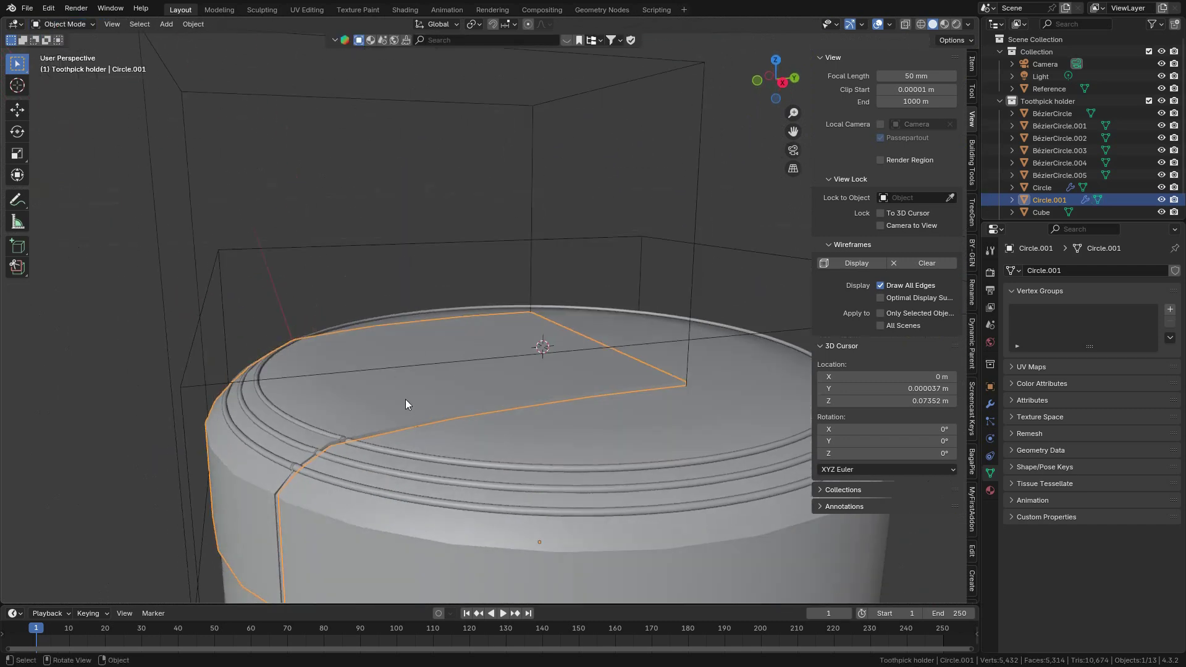
scroll(462, 403, up, 3)
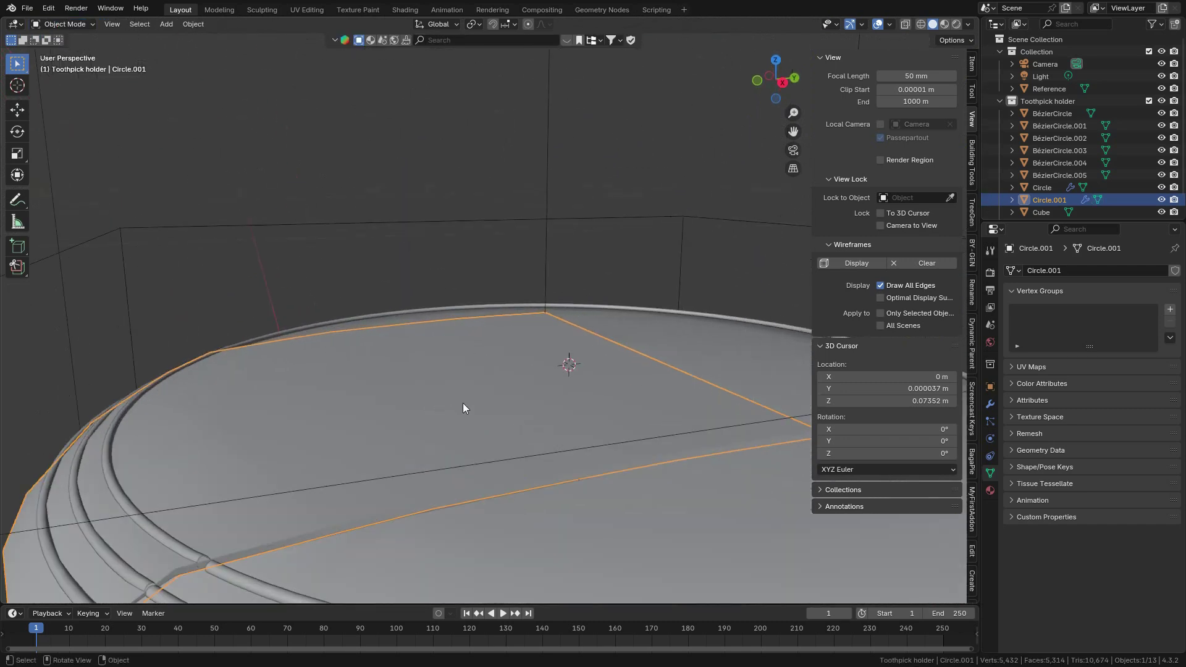
right_click(574, 366)
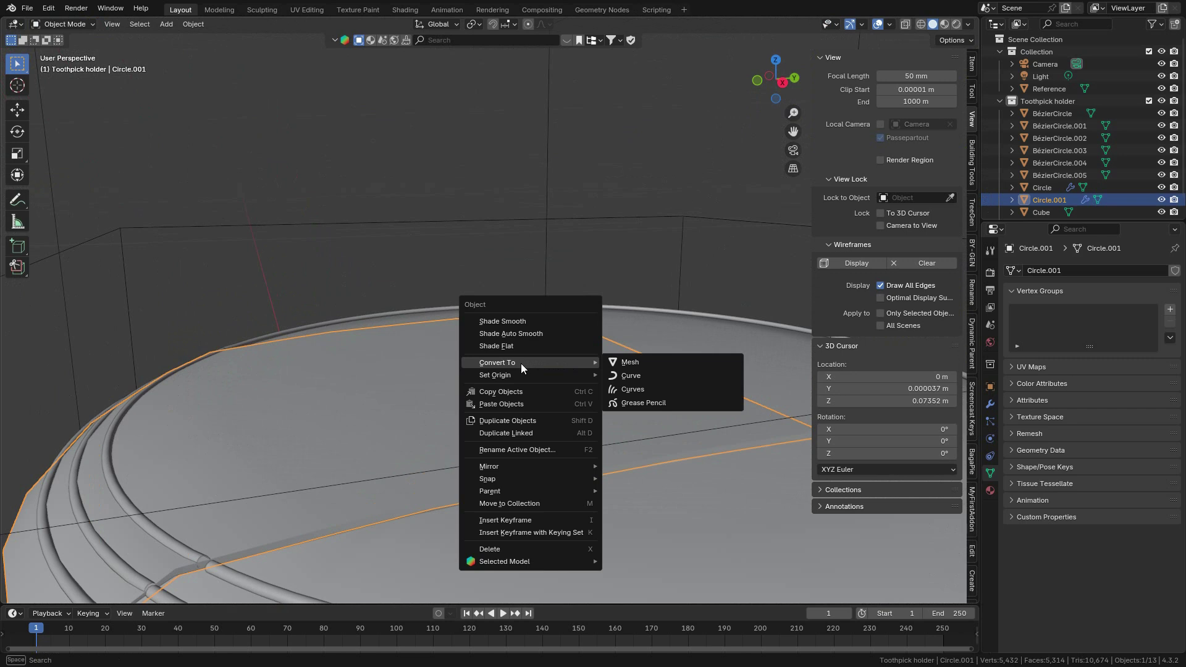
mouse_move(497, 374)
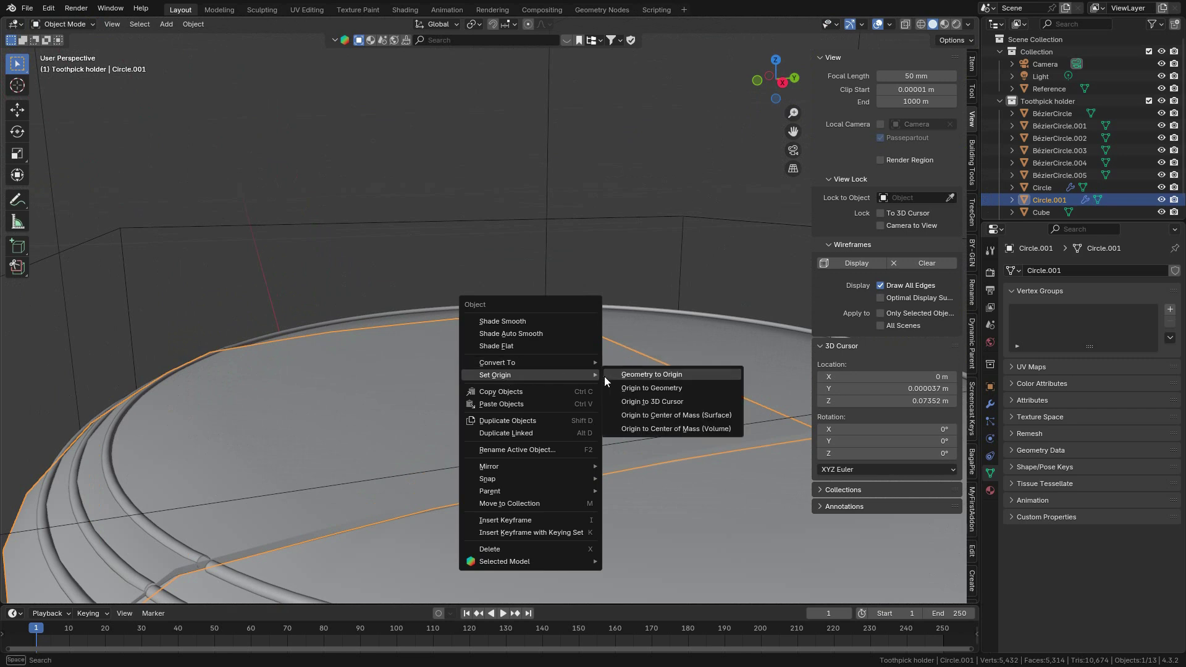
click(678, 402)
Step: Try tilting the lid flap open by rotating it about the global X axis around its relocated origin
middle_drag(675, 398, 609, 335)
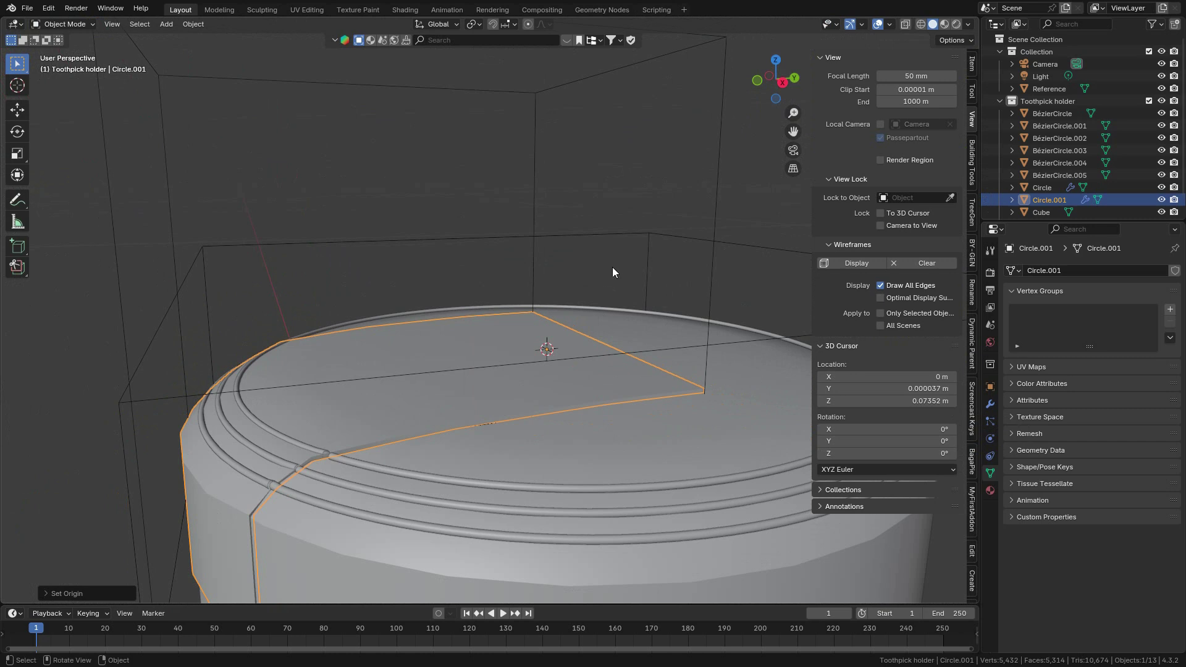
key(r)
key(x)
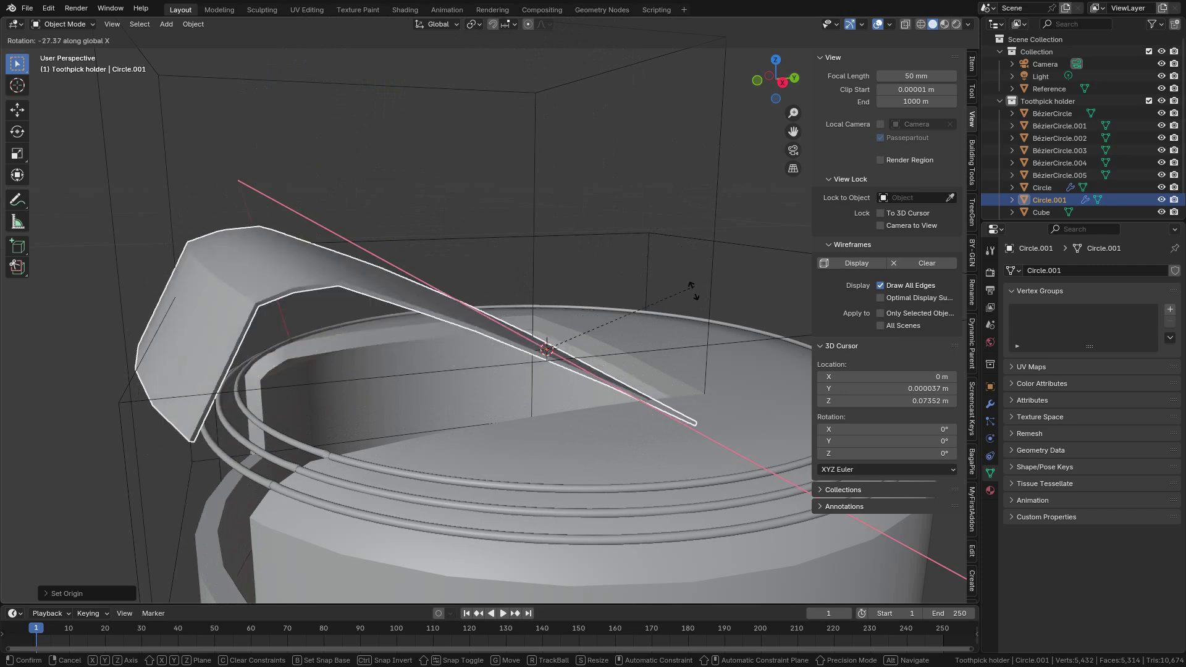
click(587, 390)
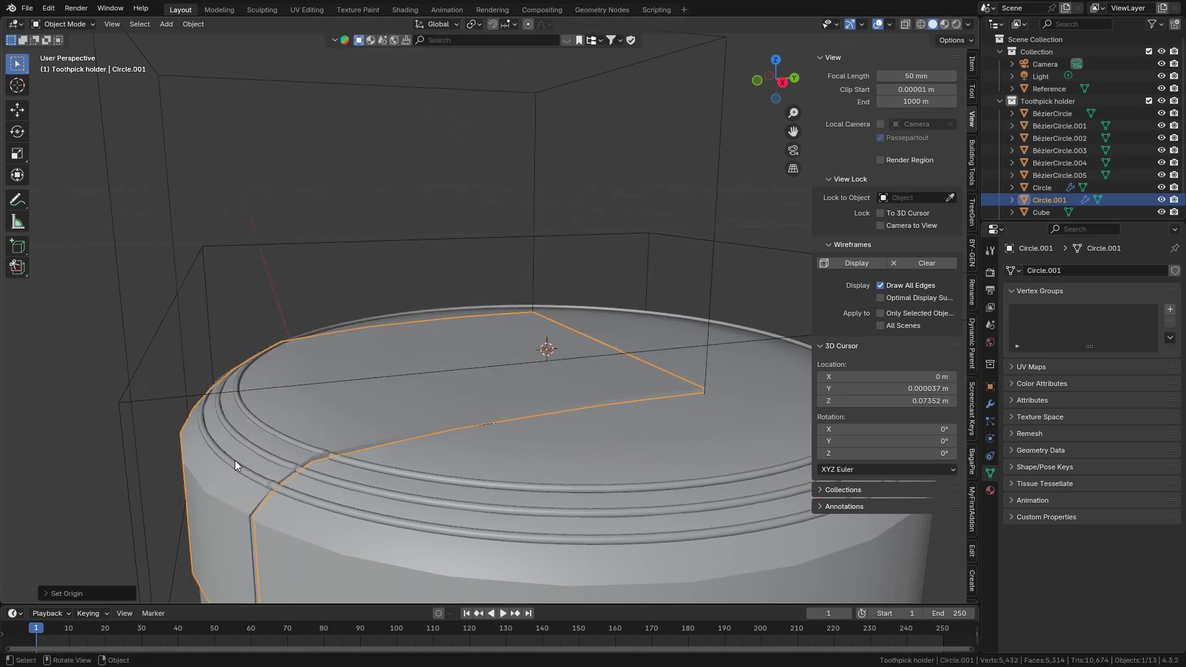
Step: Parent the flap's three ring segments to the flap using Object (Keep Transform)
shift+middle_drag(242, 426, 483, 377)
scroll(387, 387, up, 1)
shift+middle_drag(387, 386, 497, 332)
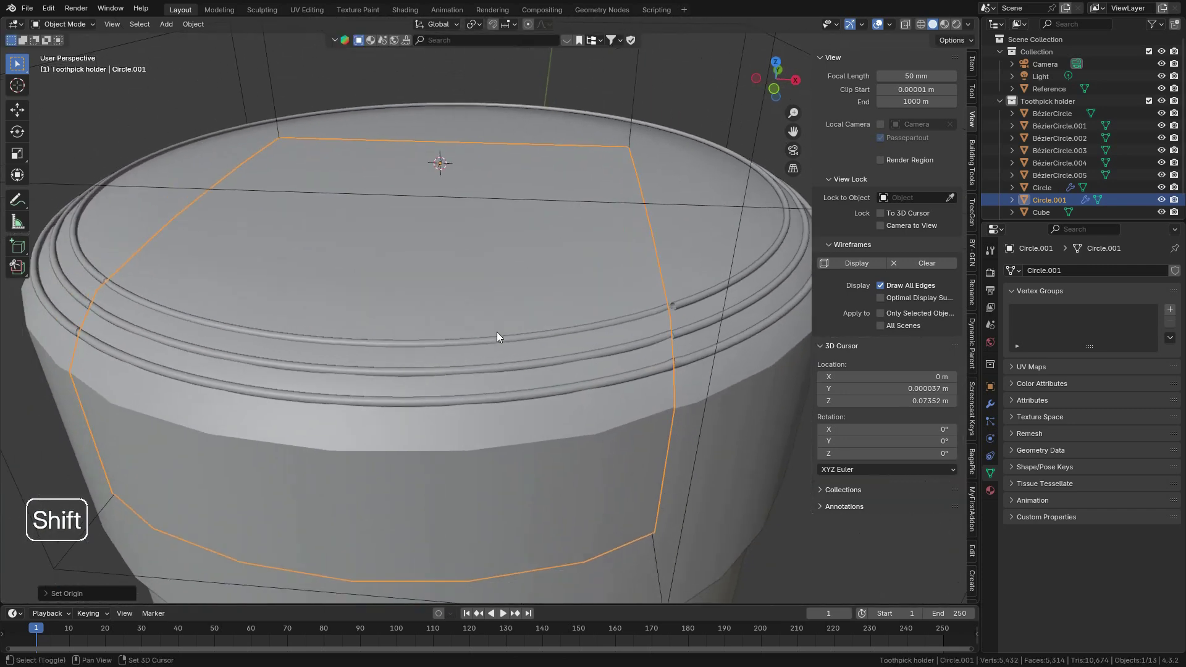
click(299, 339)
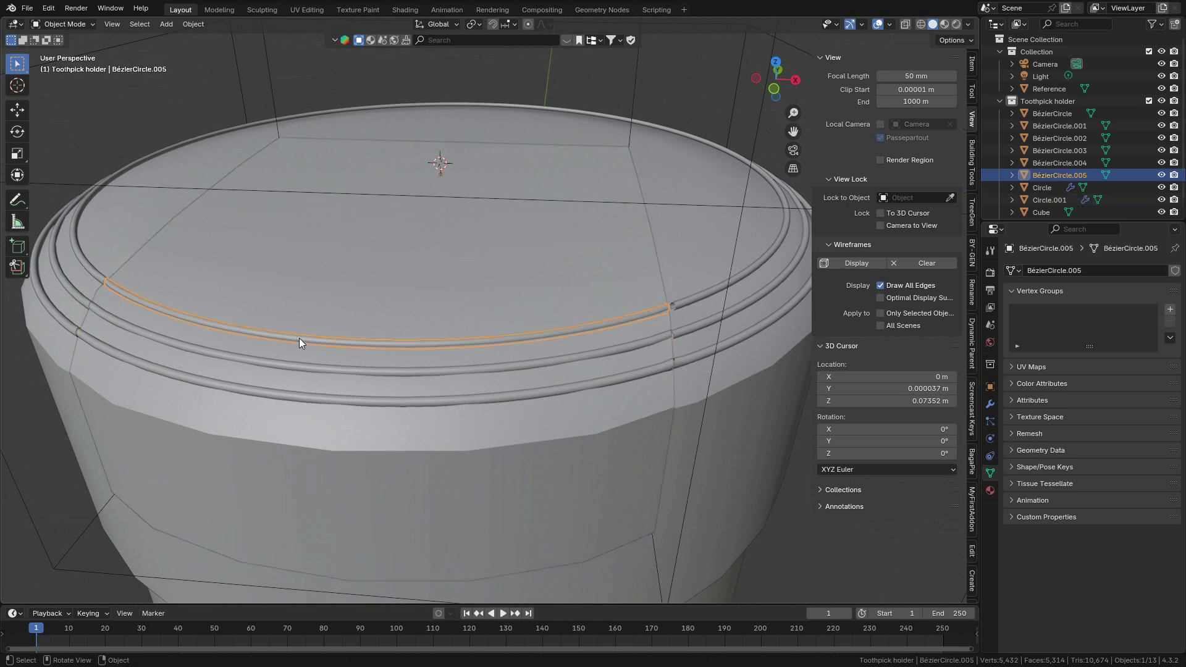
shift+click(304, 369)
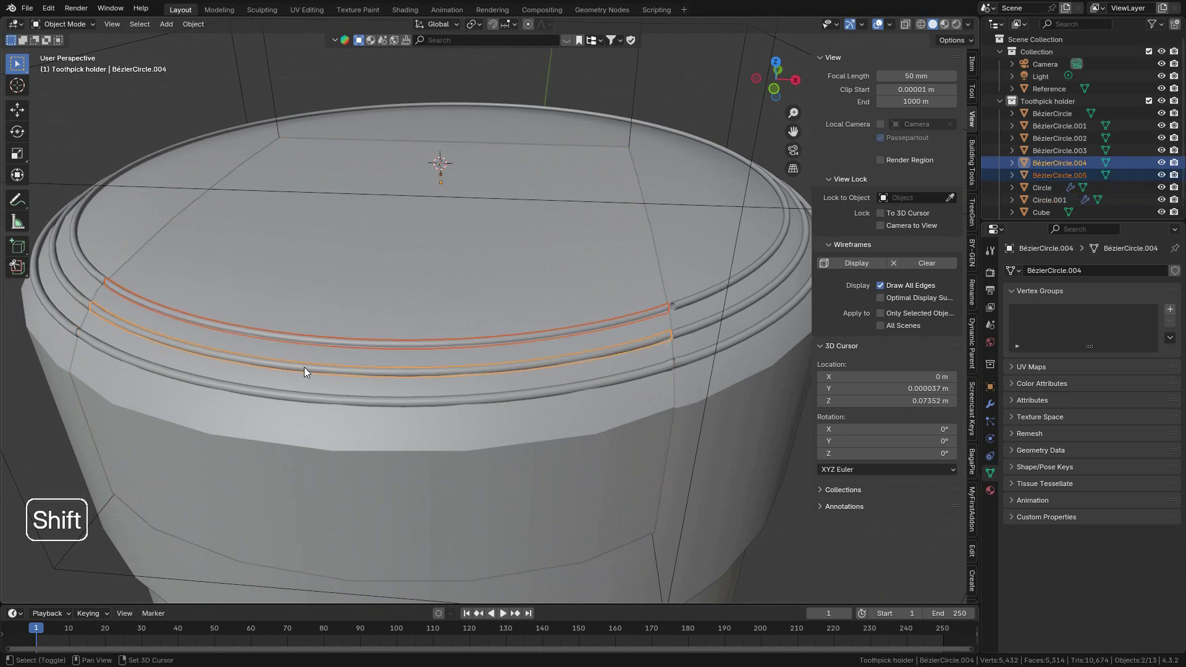
shift+click(313, 401)
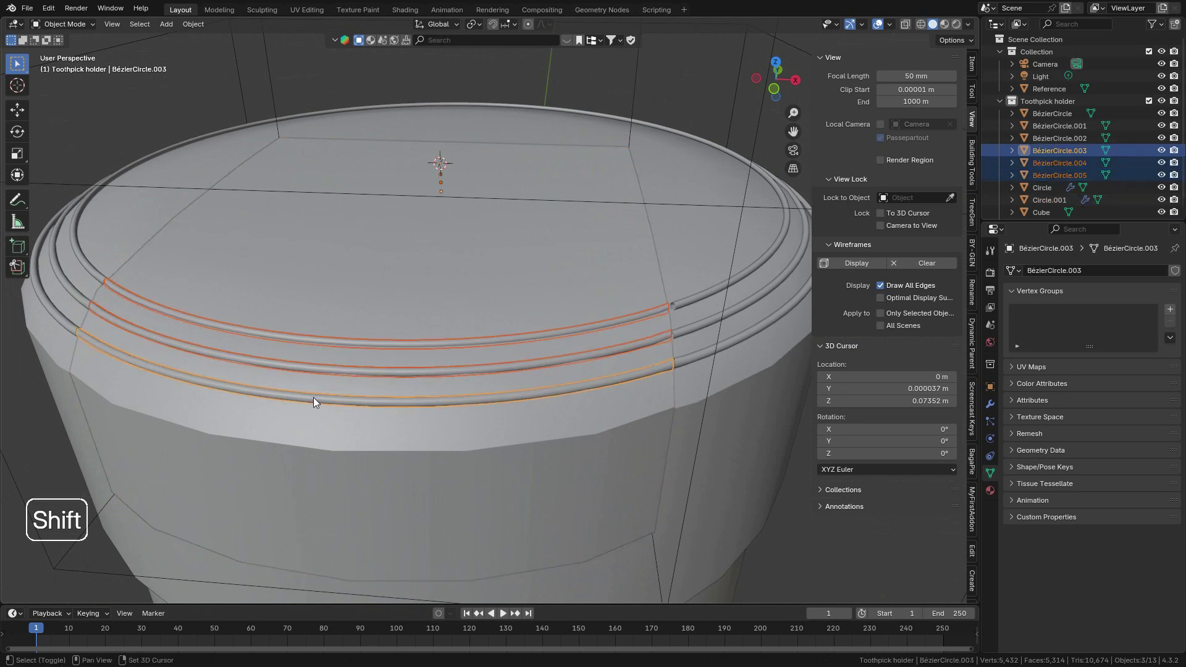
shift+click(476, 455)
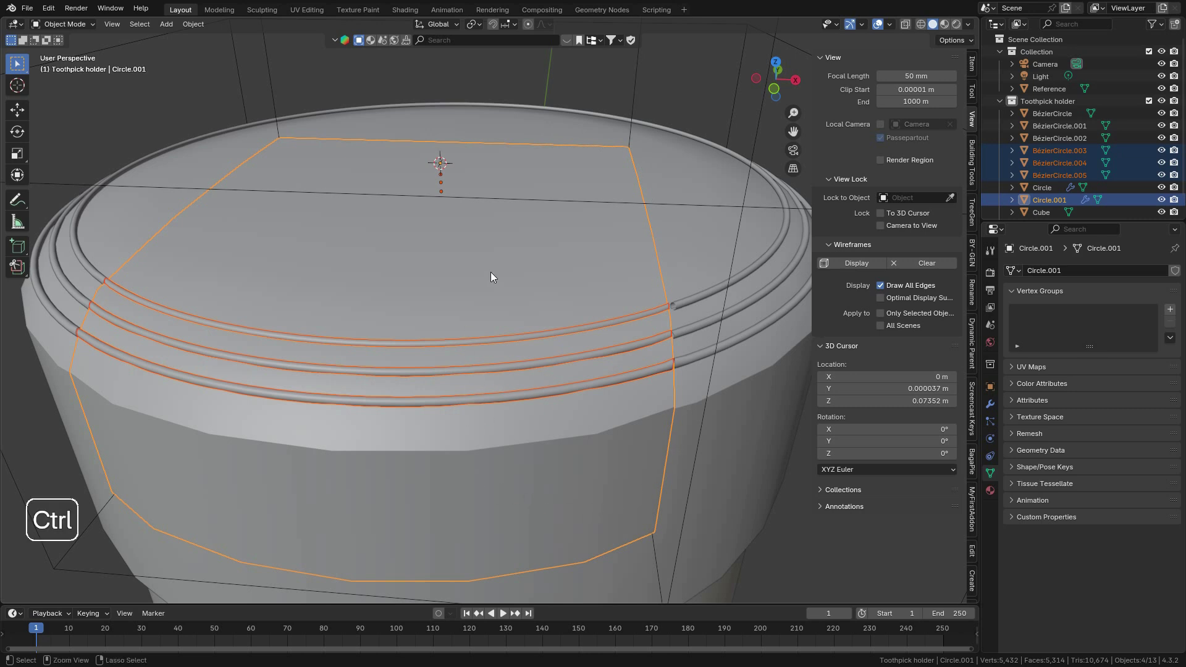
key(ctrl+p)
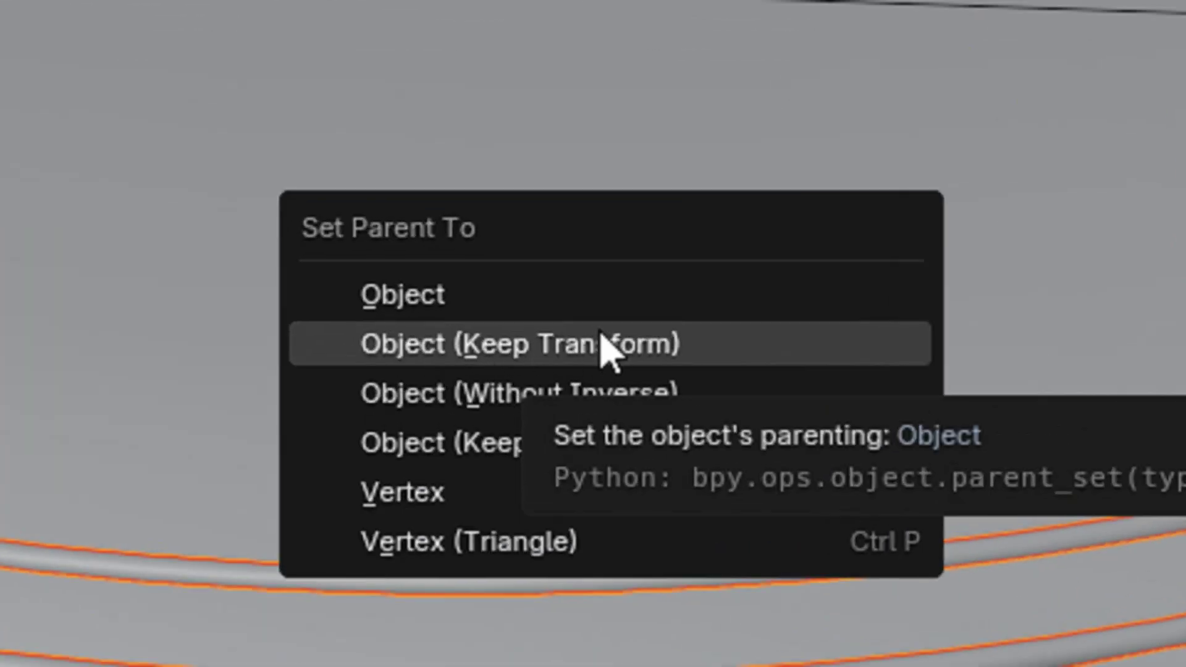
click(569, 344)
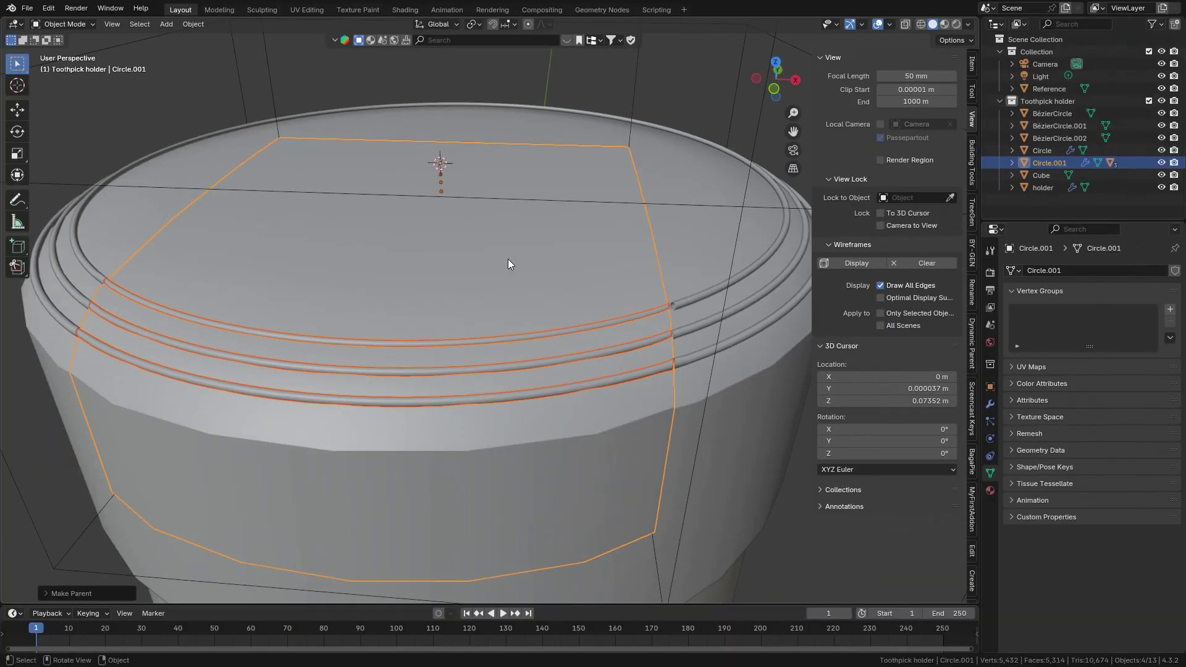
Step: Test opening the flap together with its parented rings by rotating only the flap about the global X axis
click(547, 261)
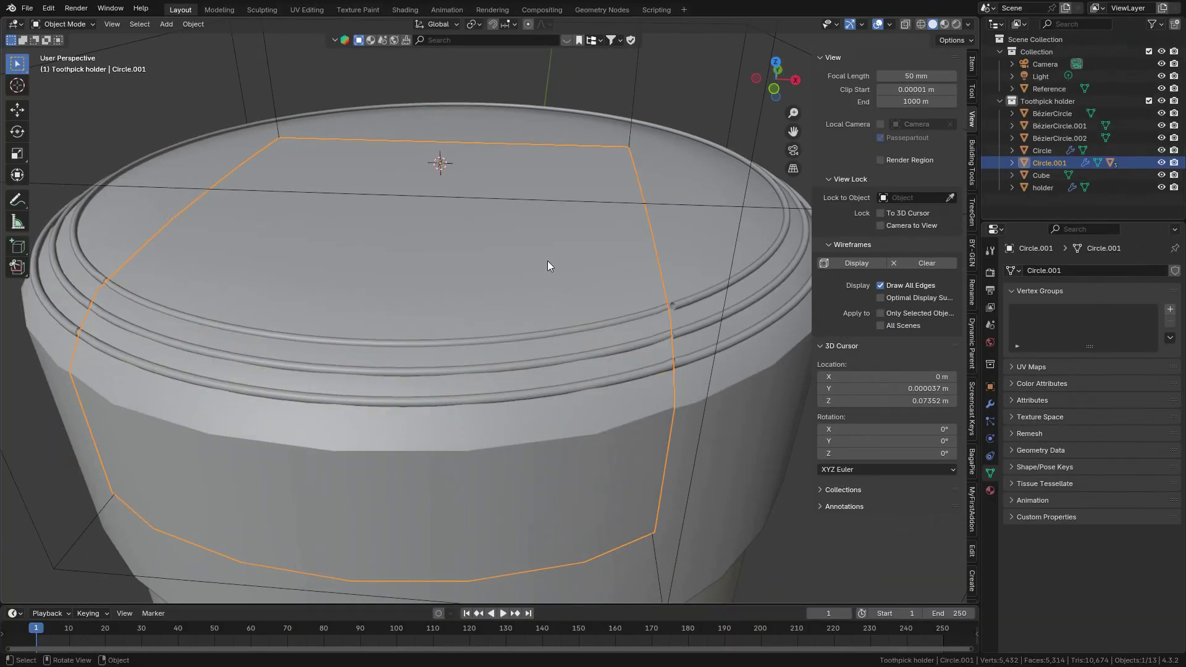
middle_drag(548, 261, 570, 299)
middle_drag(454, 319, 485, 338)
key(r)
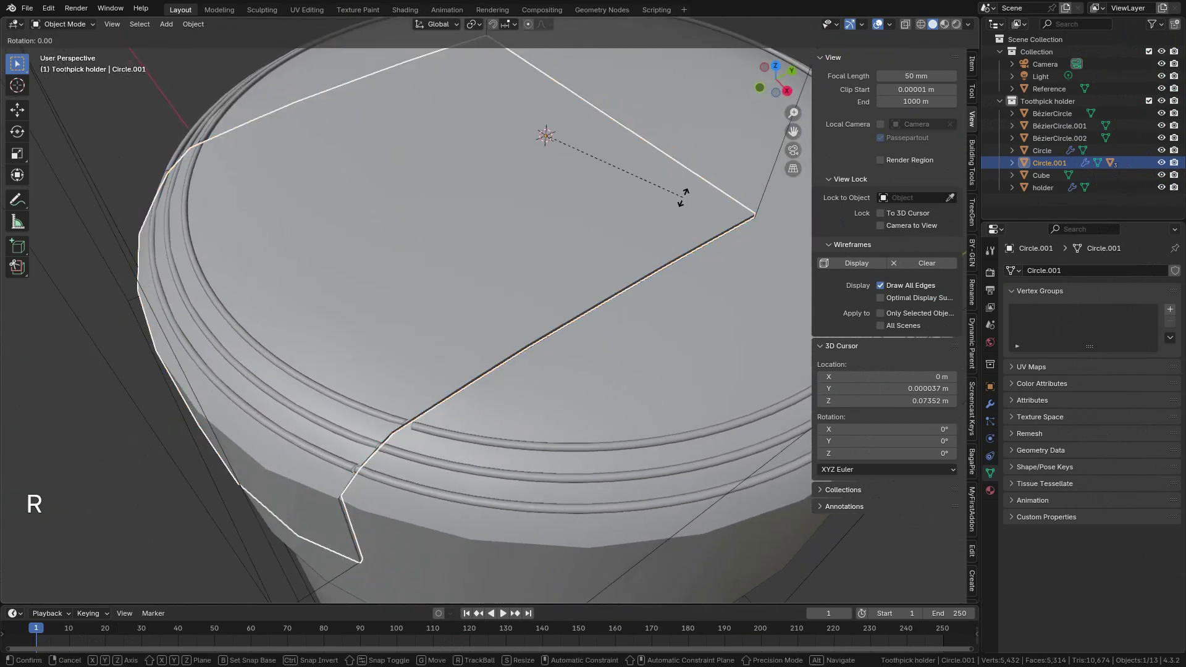
key(x)
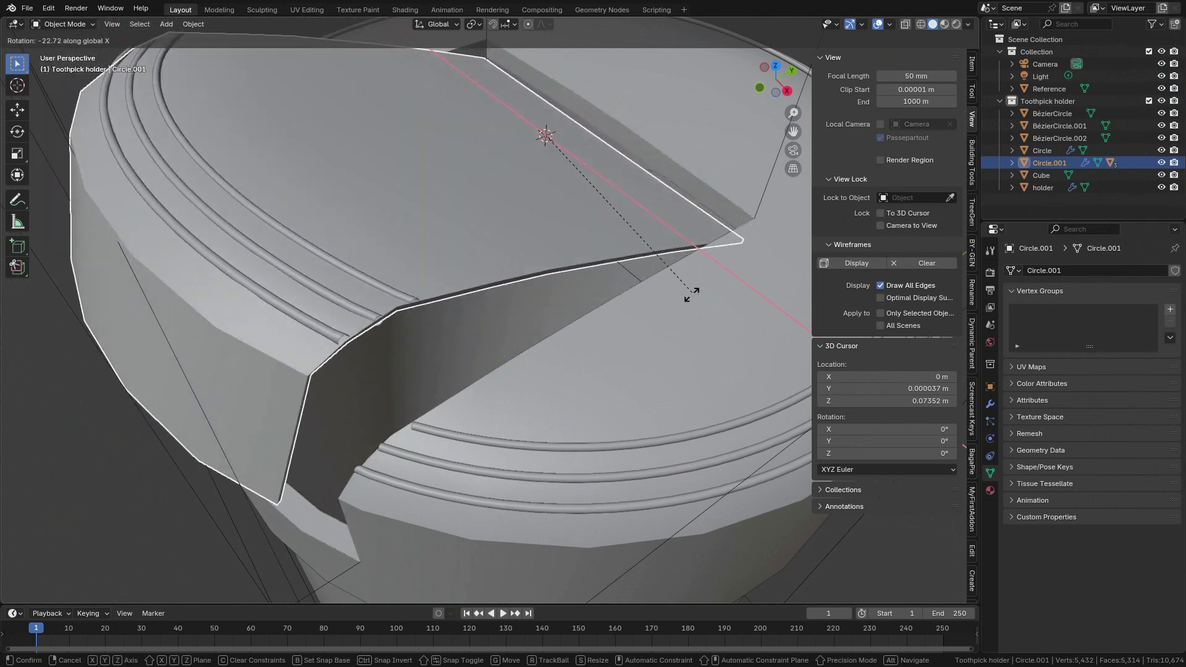
right_click(697, 268)
scroll(649, 262, down, 5)
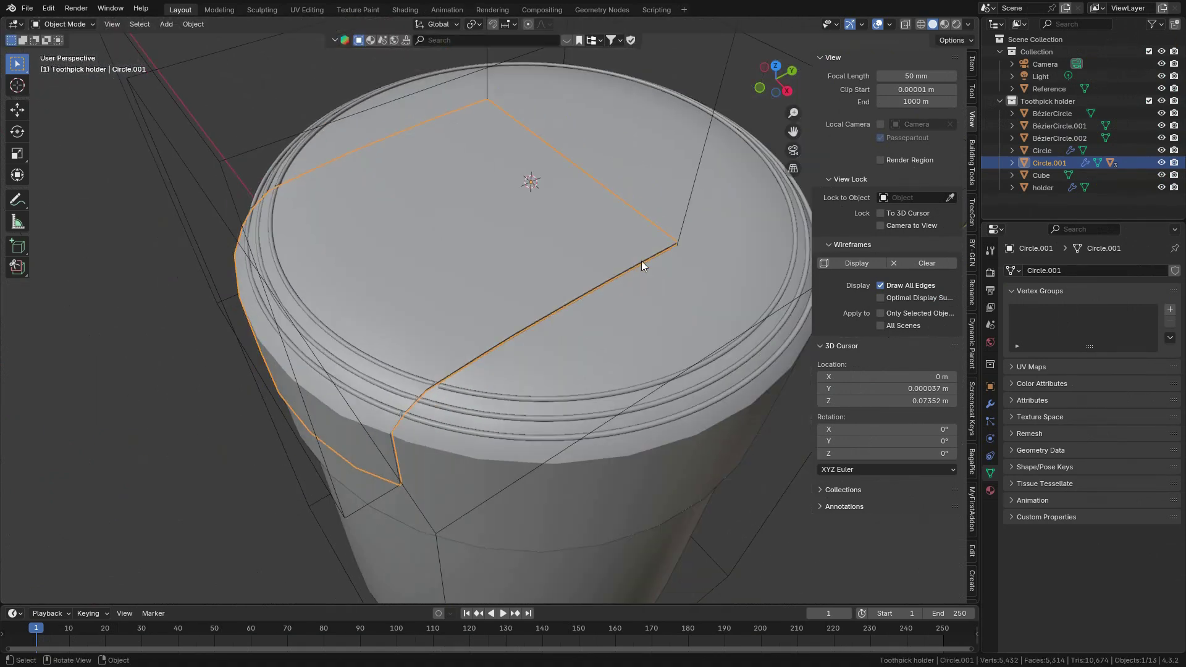
middle_drag(495, 294, 537, 323)
scroll(554, 312, up, 3)
key(r)
key(x)
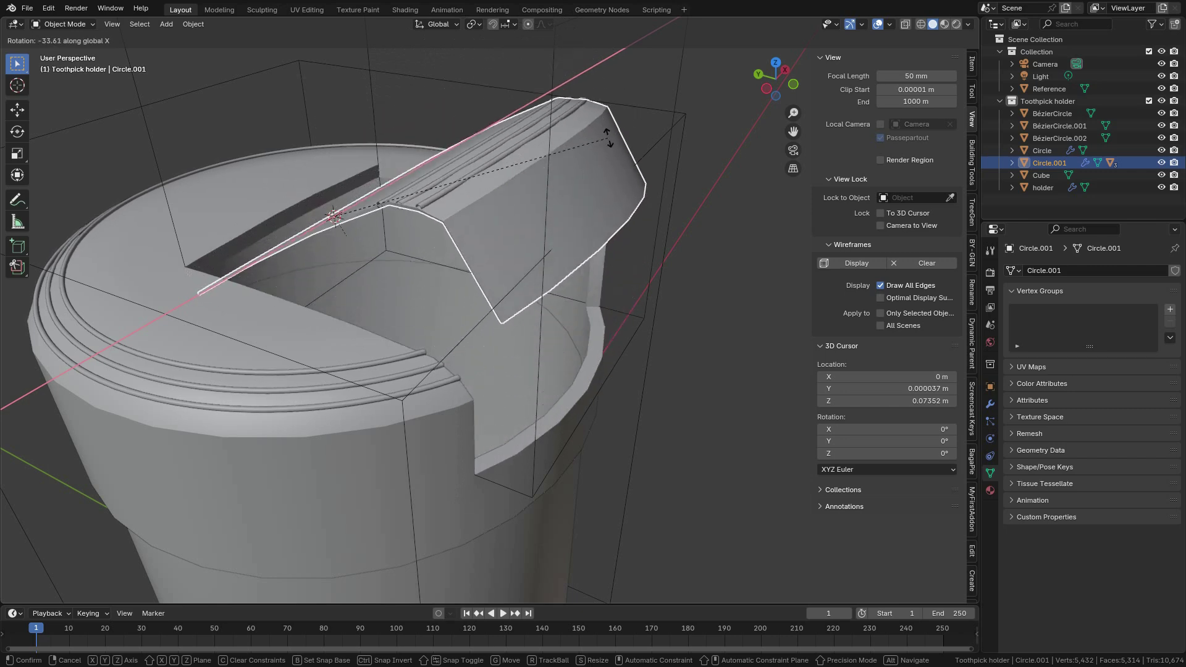
right_click(603, 258)
Step: Examine the ring ends along the flap seam and try a small flap rotation about the global X axis
scroll(565, 328, up, 3)
middle_drag(538, 337, 499, 299)
scroll(527, 313, up, 4)
scroll(499, 320, down, 4)
scroll(499, 299, up, 3)
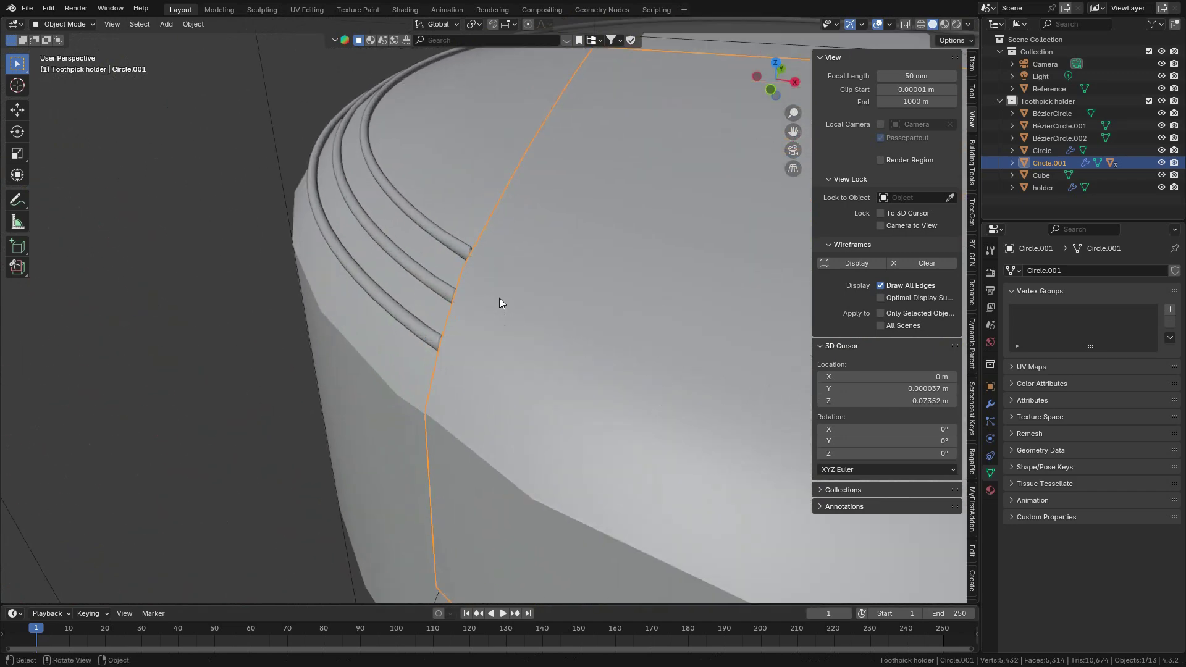
scroll(500, 299, down, 3)
key(r)
key(x)
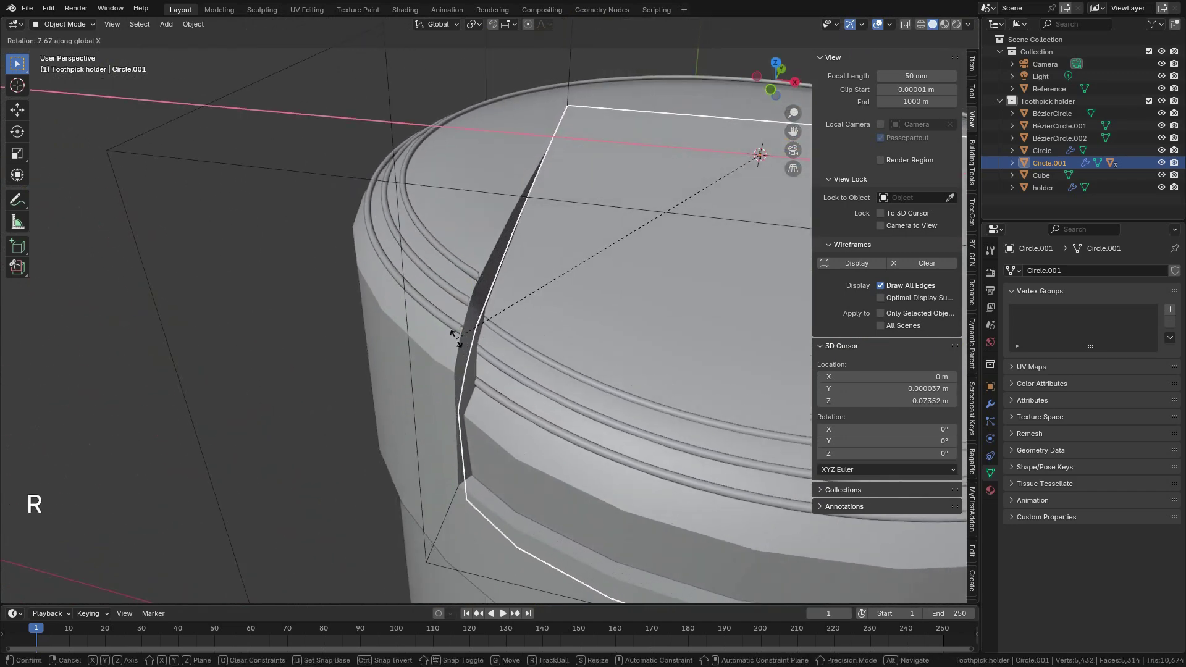
right_click(477, 269)
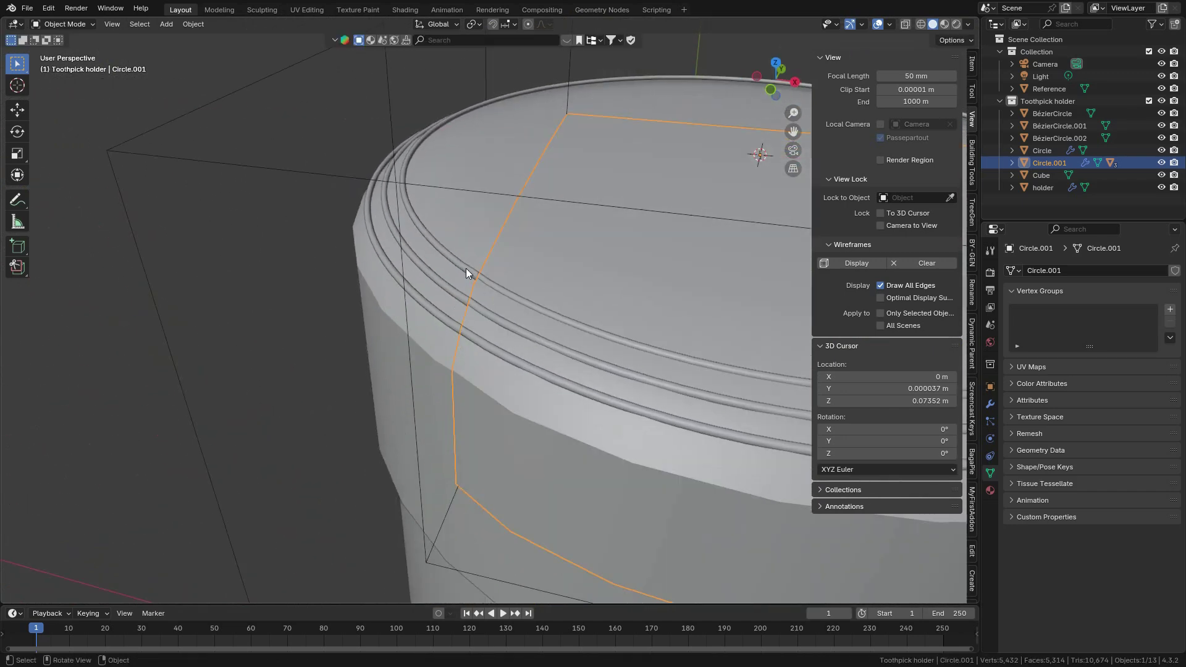
click(466, 272)
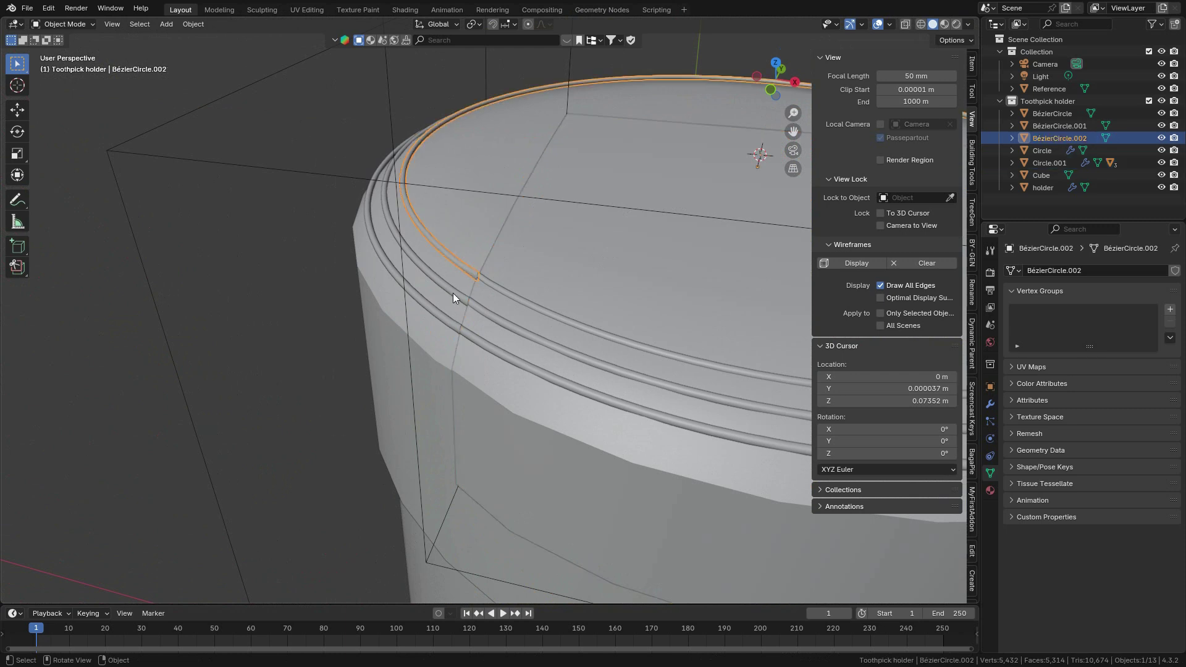
shift+click(453, 292)
shift+click(445, 316)
shift+click(484, 311)
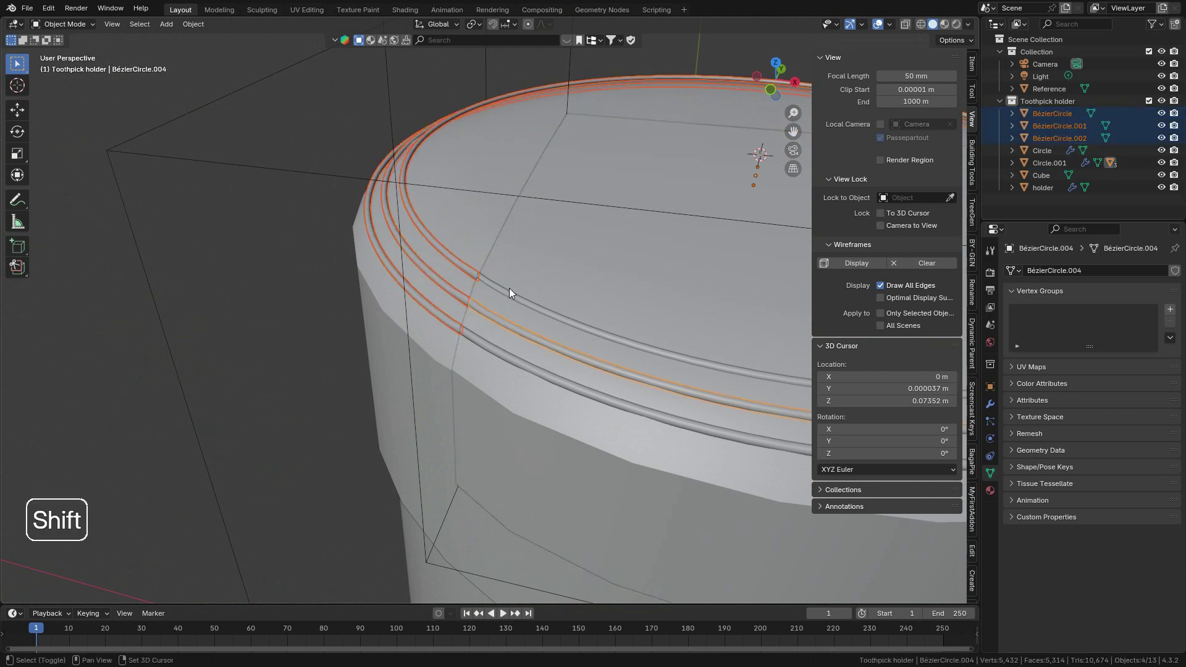
shift+click(507, 291)
shift+click(488, 349)
scroll(517, 334, down, 2)
shift+middle_drag(517, 335, 276, 307)
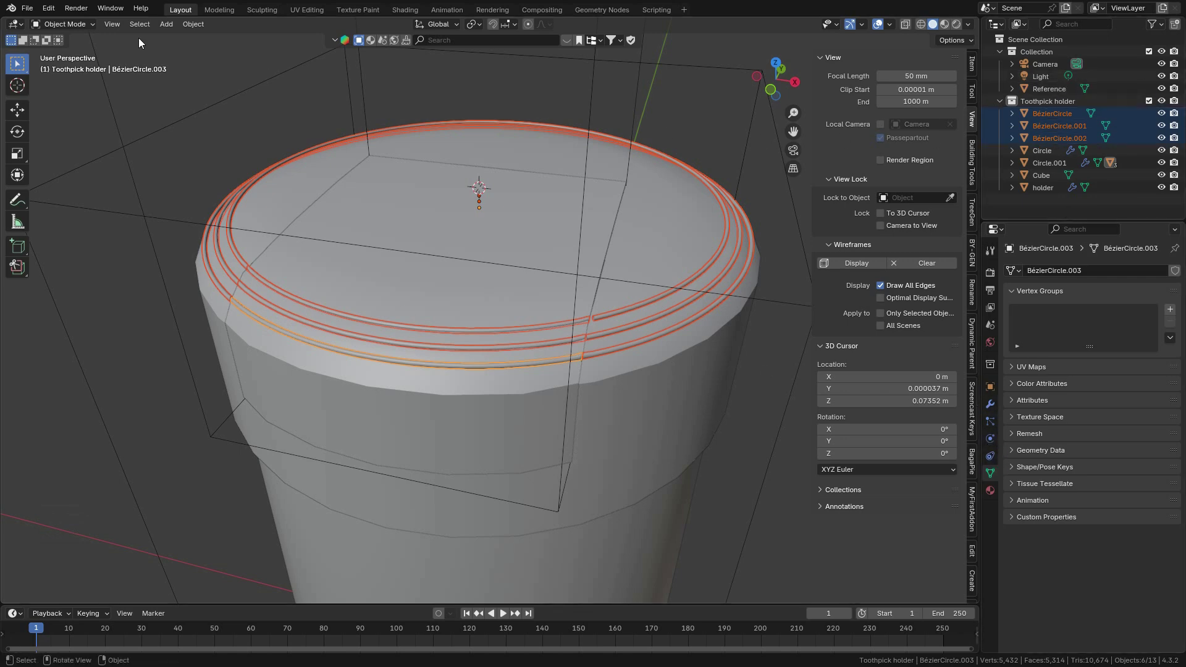
Step: Fill the open end of the fixed lid's innermost ring at the flap seam with a face and return to Object Mode
scroll(644, 335, up, 4)
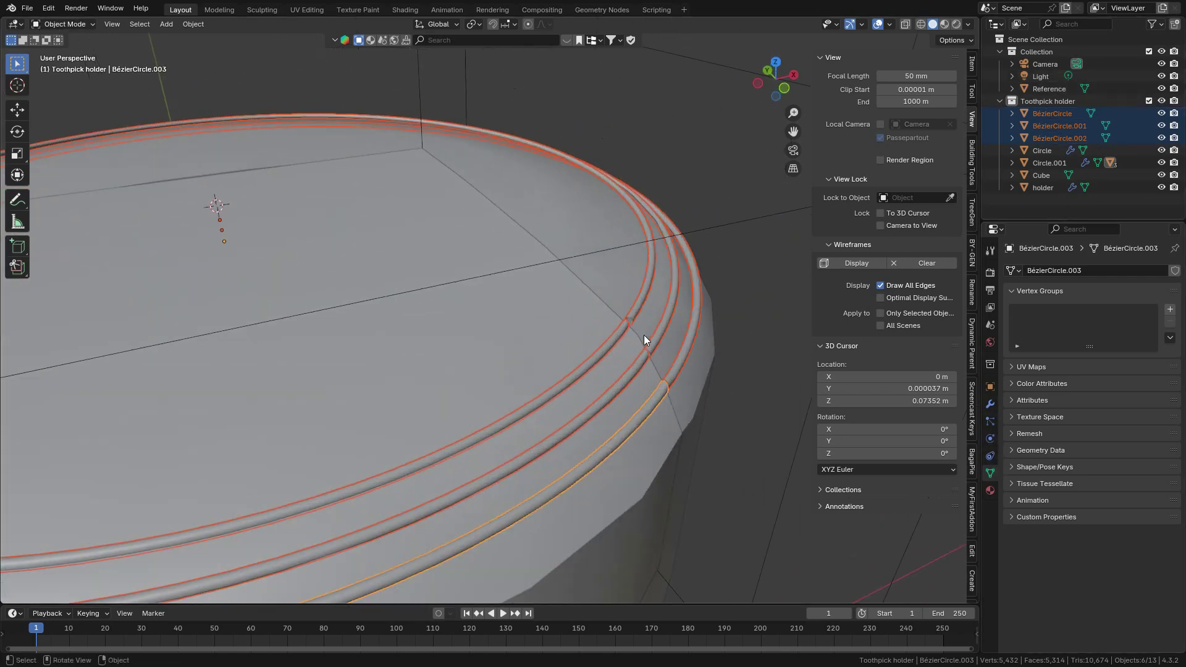
shift+middle_drag(643, 335, 522, 297)
scroll(469, 277, down, 4)
click(510, 280)
scroll(513, 281, up, 1)
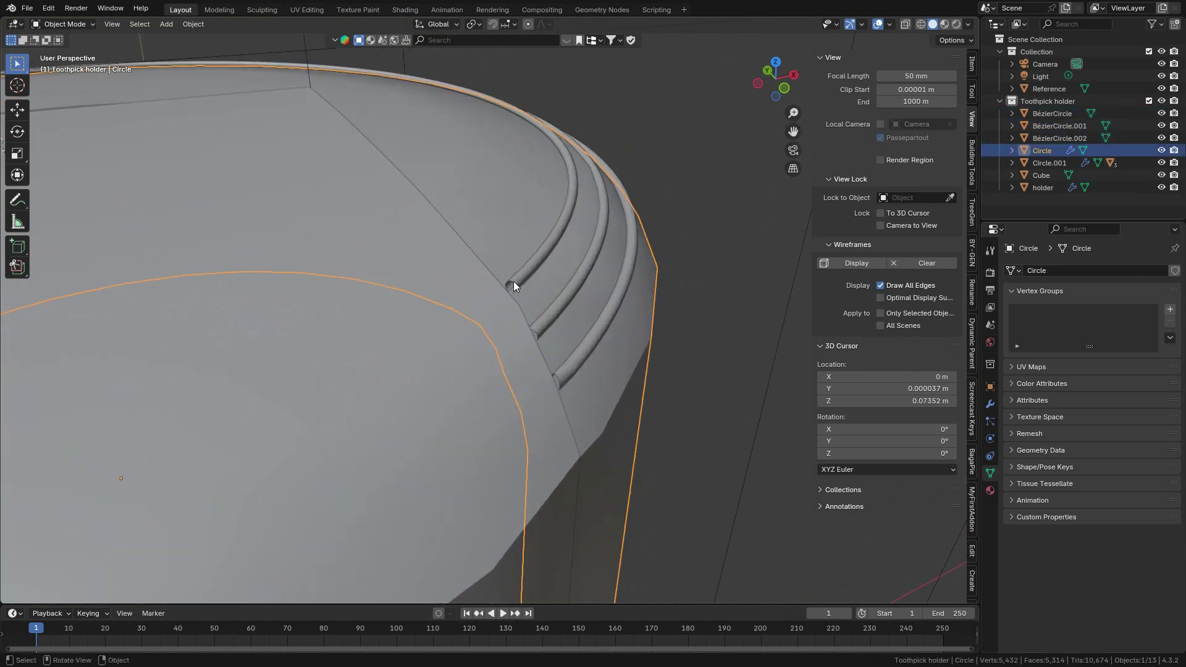
click(520, 274)
key(Tab)
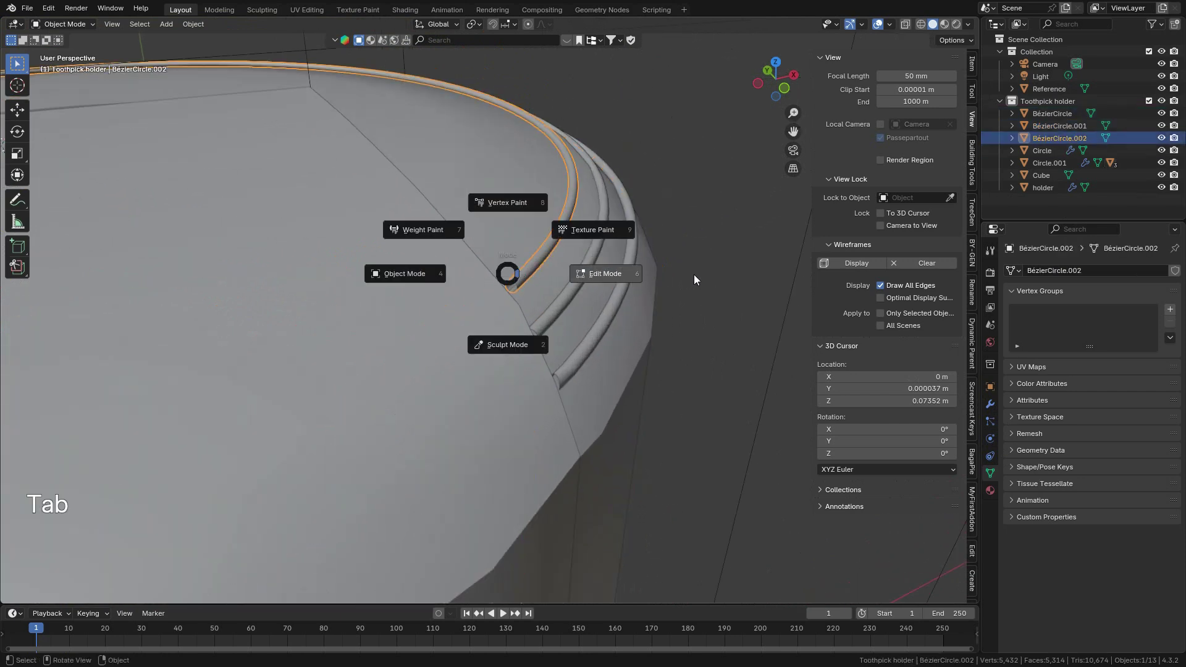
click(694, 275)
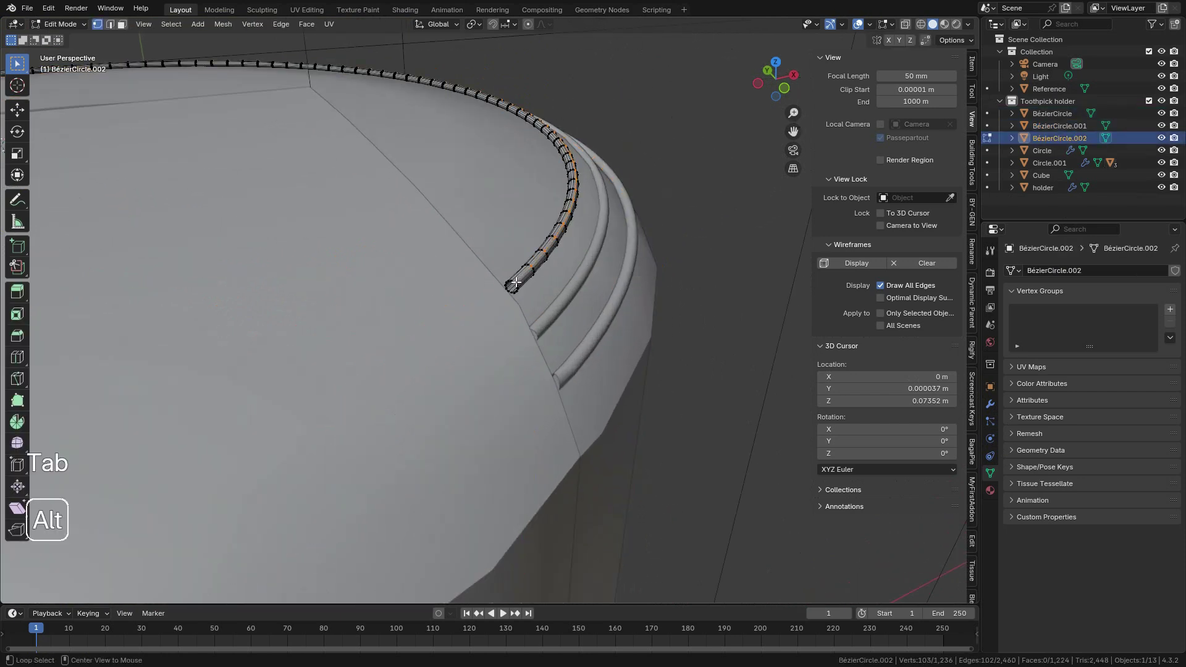
alt+click(512, 285)
middle_drag(530, 286, 487, 309)
scroll(494, 303, up, 7)
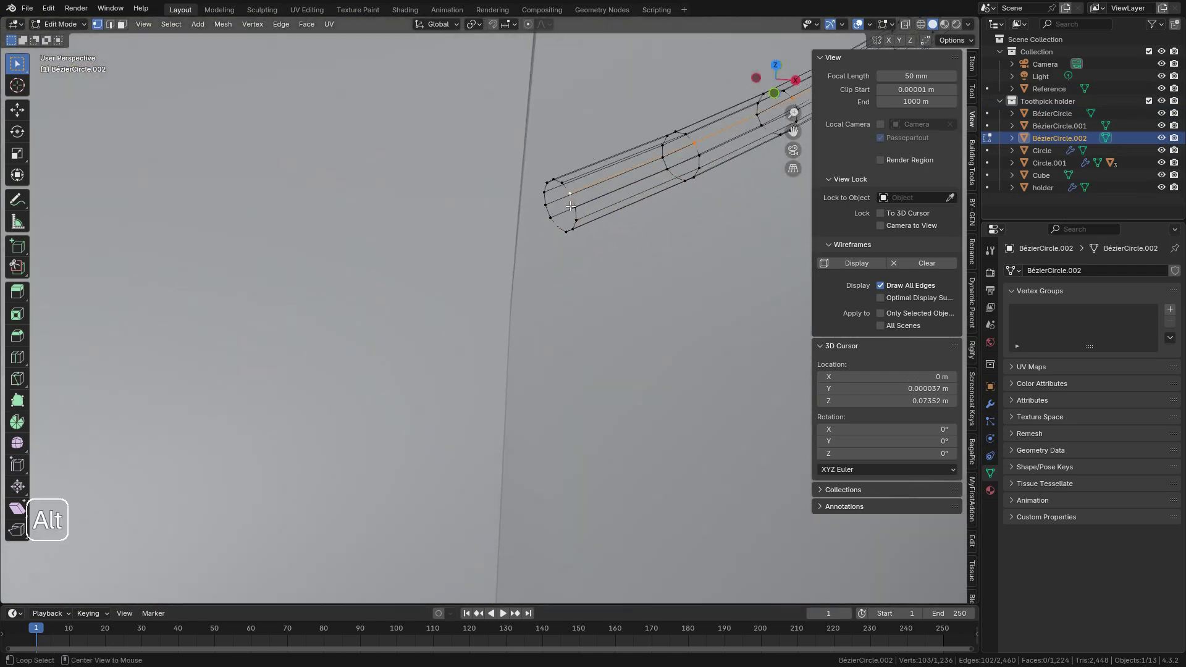
alt+click(571, 204)
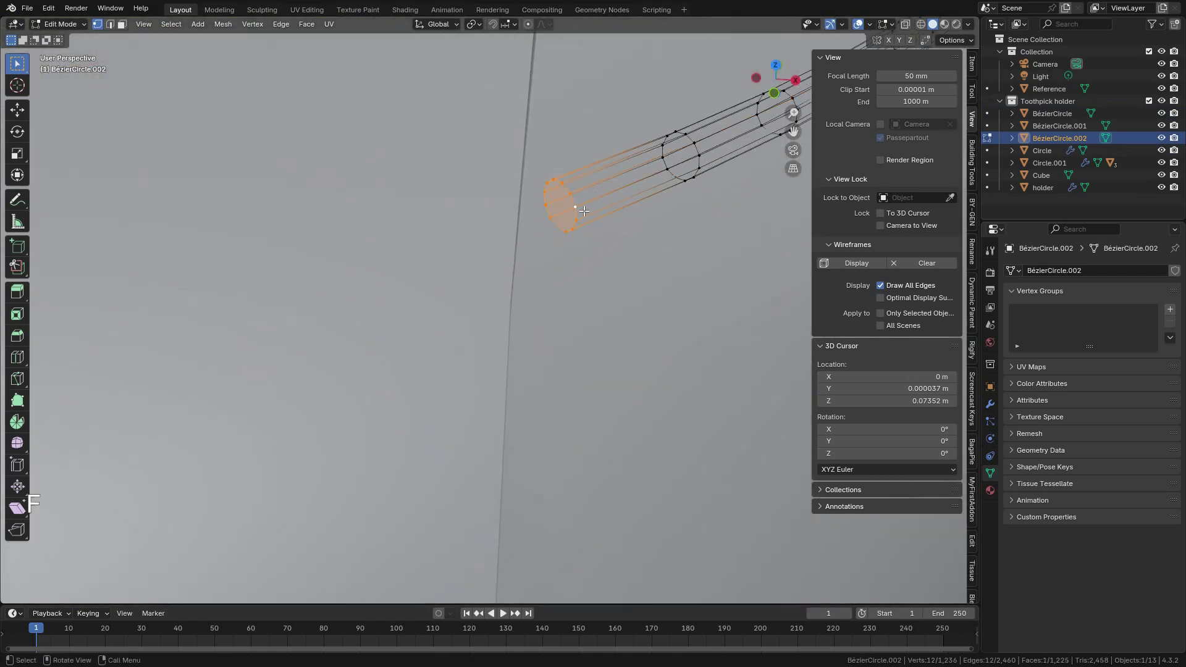
scroll(583, 210, down, 10)
middle_drag(496, 290, 537, 279)
key(Tab)
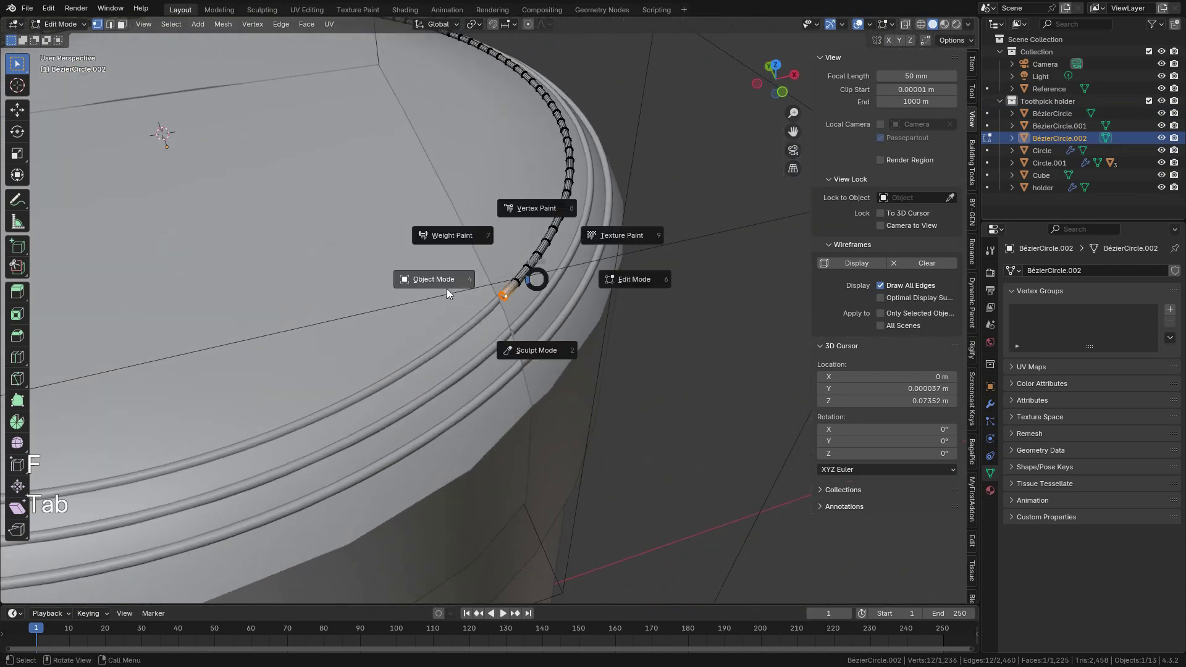
click(446, 287)
Step: Fill the open end of the fixed lid's middle ring at the same seam with a face
click(535, 326)
key(Tab)
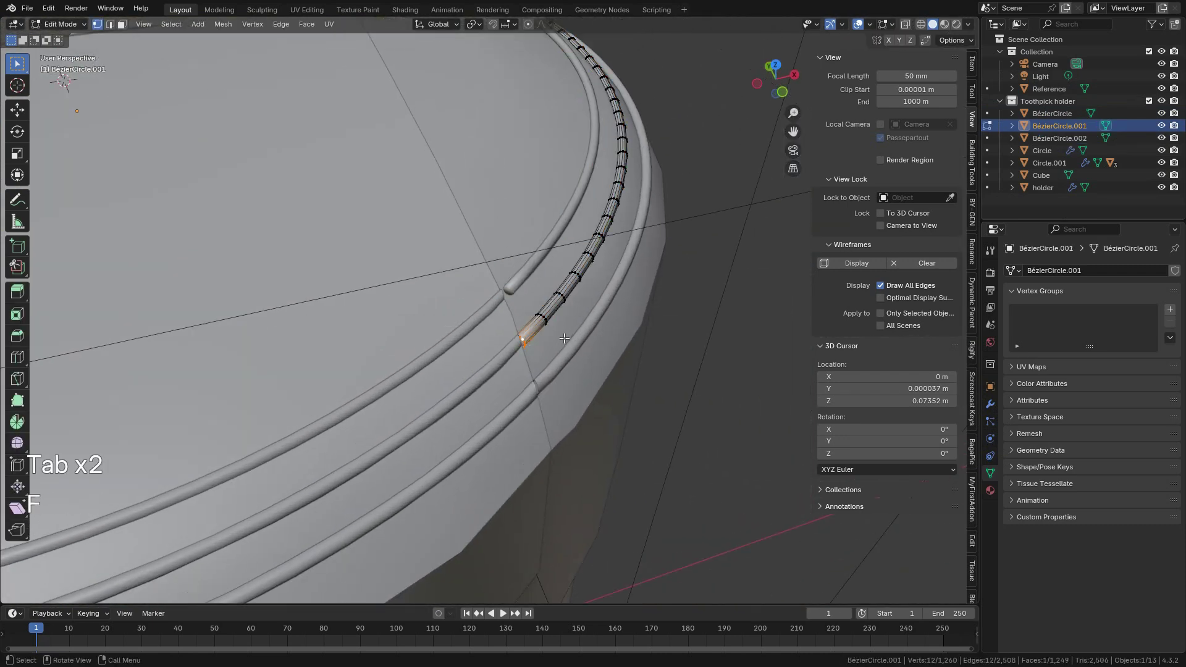
key(Tab)
Step: Fill the open end of the fixed lid's outermost ring at this seam with a face
click(545, 373)
shift+middle_drag(545, 372, 572, 279)
key(Tab)
scroll(644, 282, up, 1)
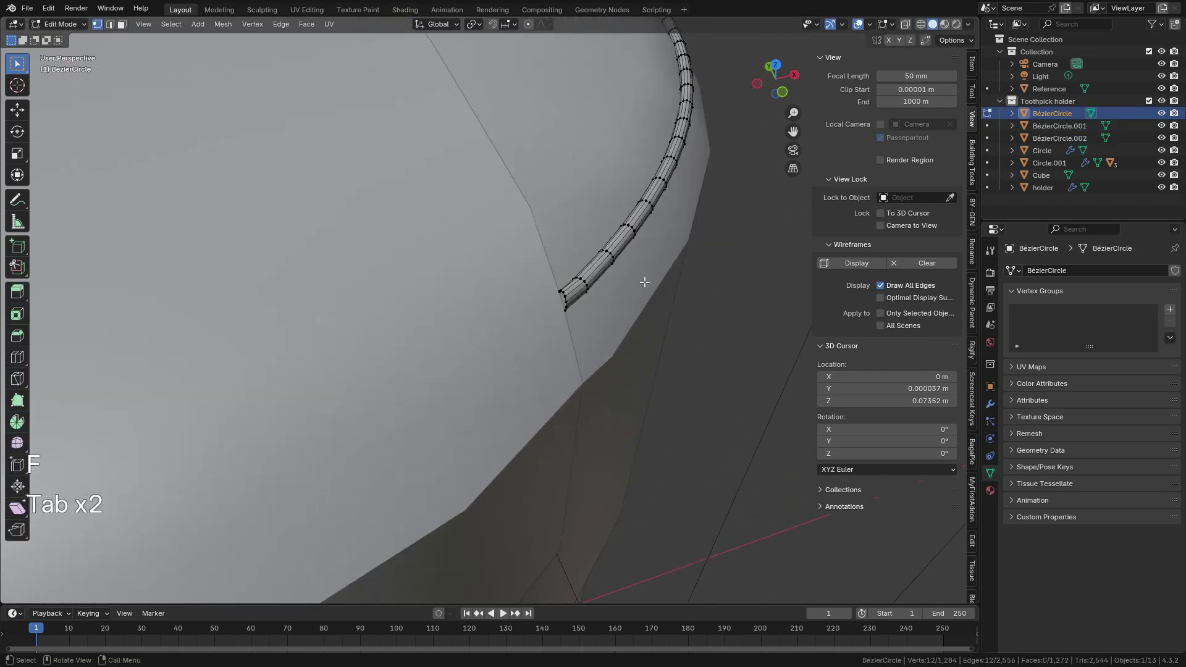
scroll(644, 282, up, 1)
alt+click(585, 290)
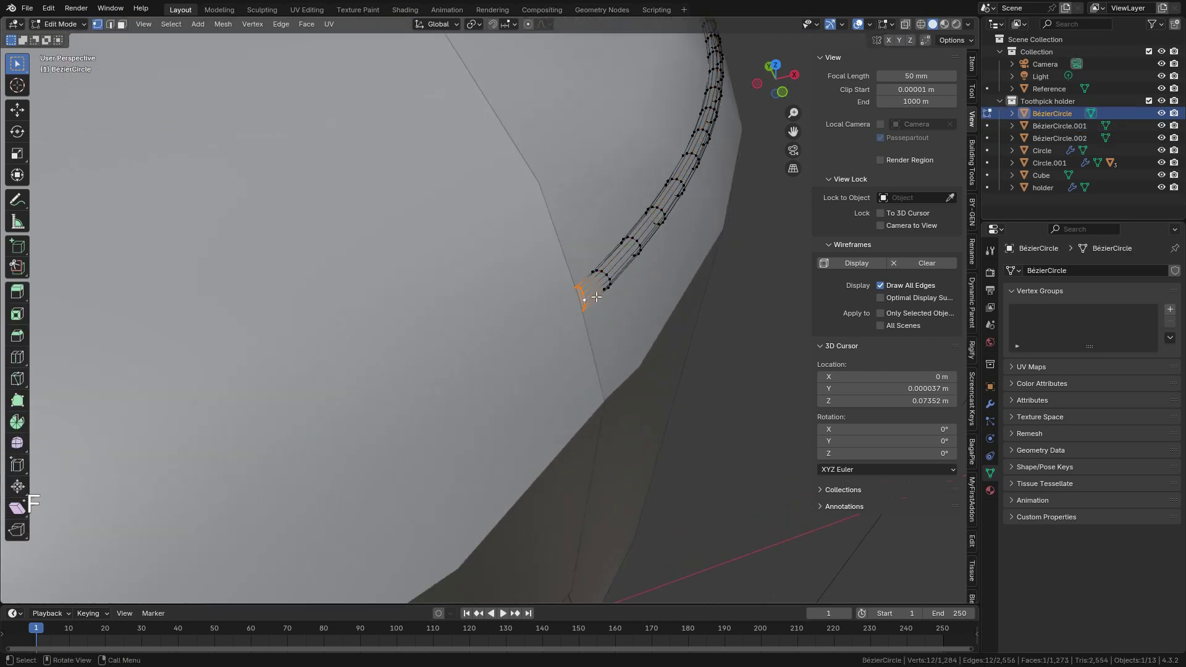
Step: Fill the outermost ring's other open end at the opposite flap seam with a face and return to Object Mode
scroll(596, 298, down, 8)
shift+middle_drag(470, 300, 674, 235)
scroll(674, 235, up, 3)
key(Tab)
middle_drag(315, 262, 409, 268)
key(Tab)
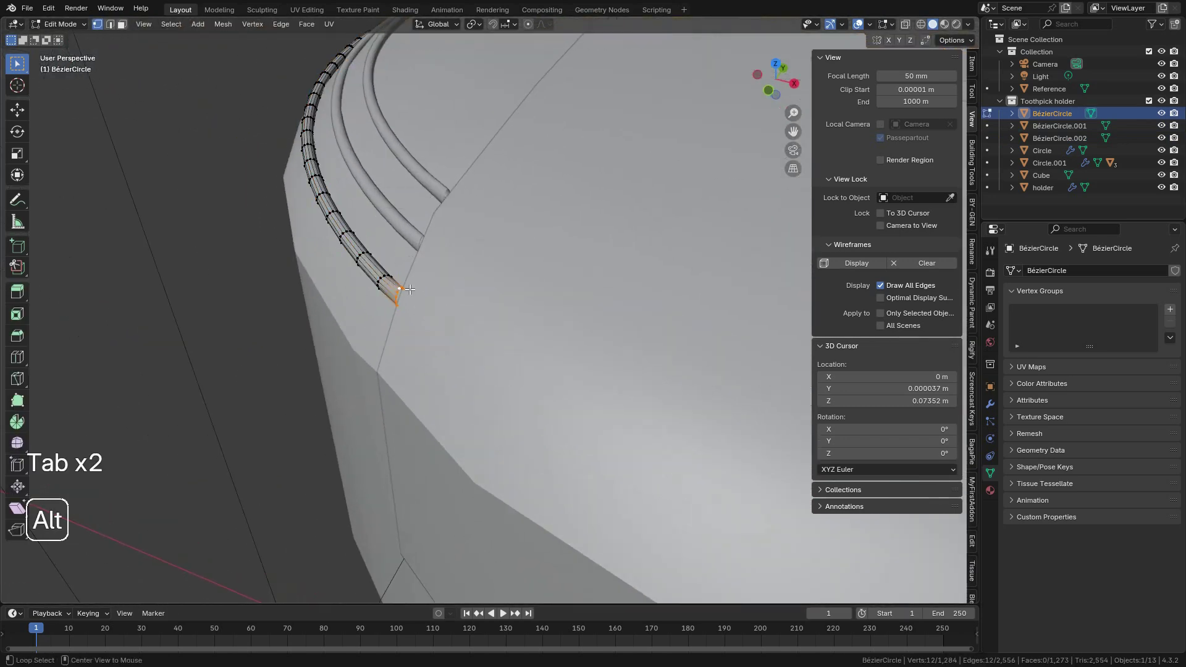
key(f)
key(Tab)
click(310, 280)
Step: Fill the open ends of the fixed lid's middle and innermost rings at the opposite flap seam with faces
click(401, 229)
key(Tab)
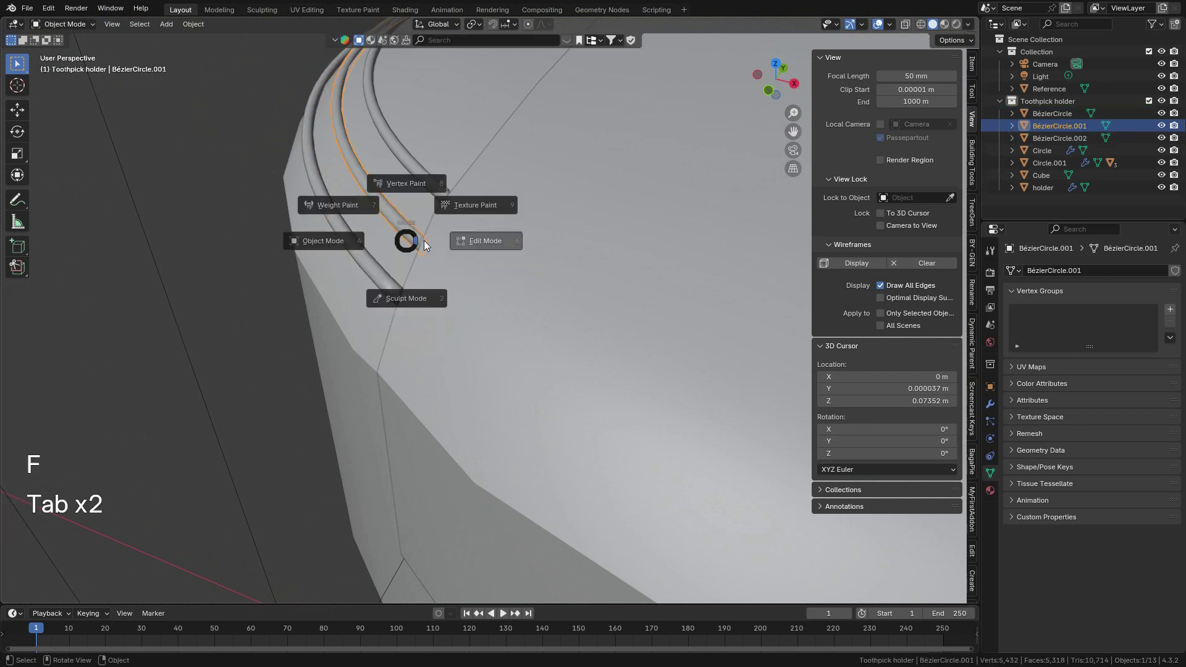
click(424, 245)
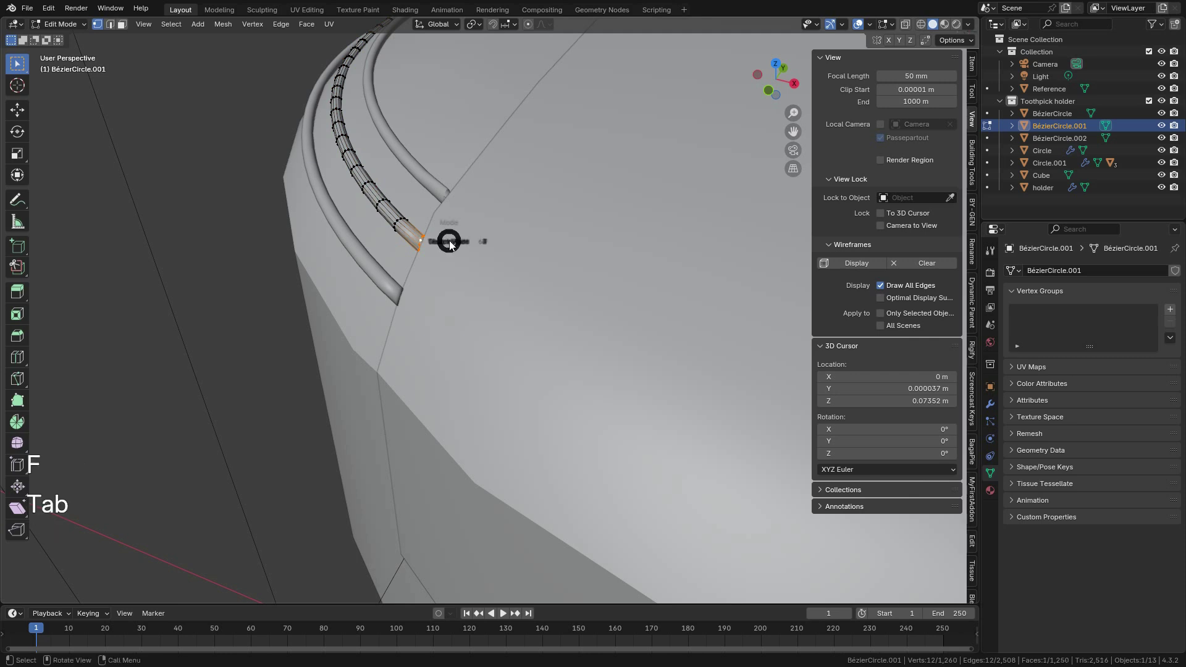
click(432, 232)
key(Tab)
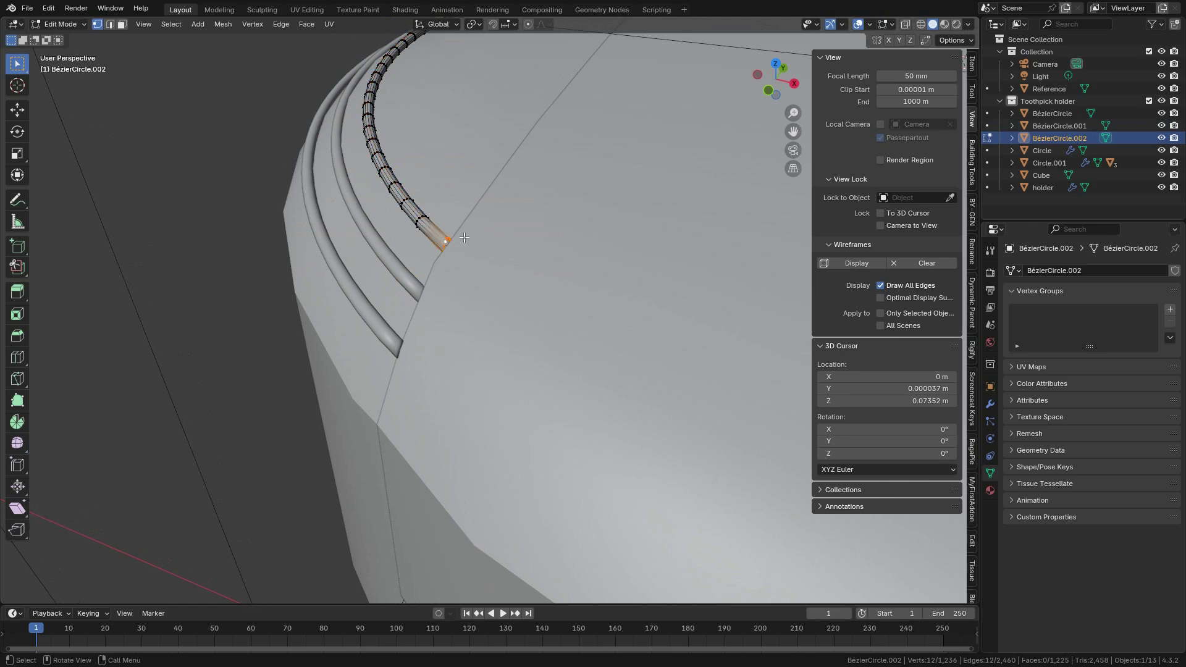
Step: Return to Object Mode from the innermost ring and select the lid's hinged flap
key(Tab)
click(363, 243)
scroll(577, 268, down, 7)
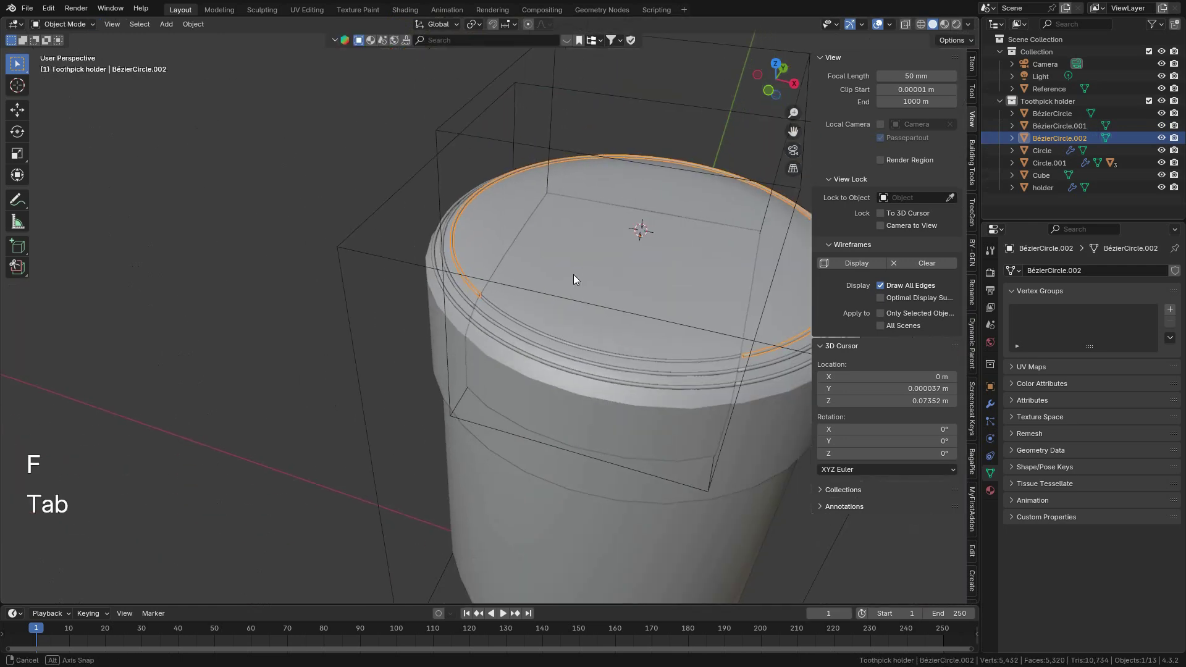
middle_drag(574, 274, 500, 260)
click(491, 258)
key(r)
key(x)
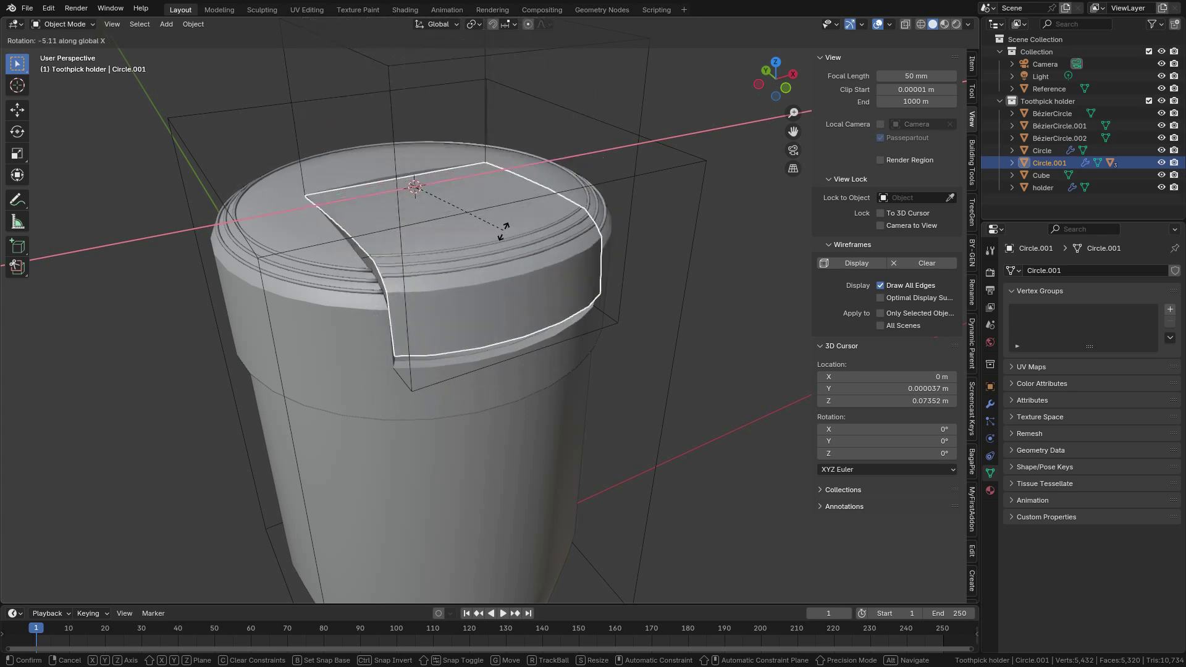
right_click(527, 211)
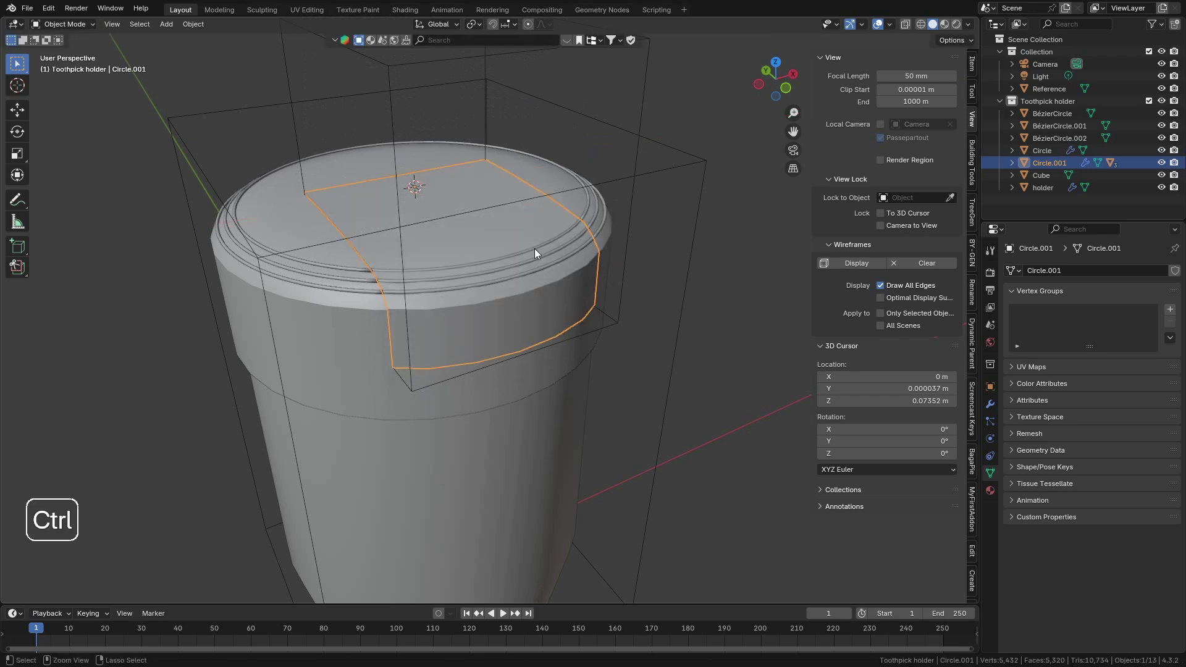
Step: Save the file and view the closed lid and its ring seams from the flap side
key(ctrl+s)
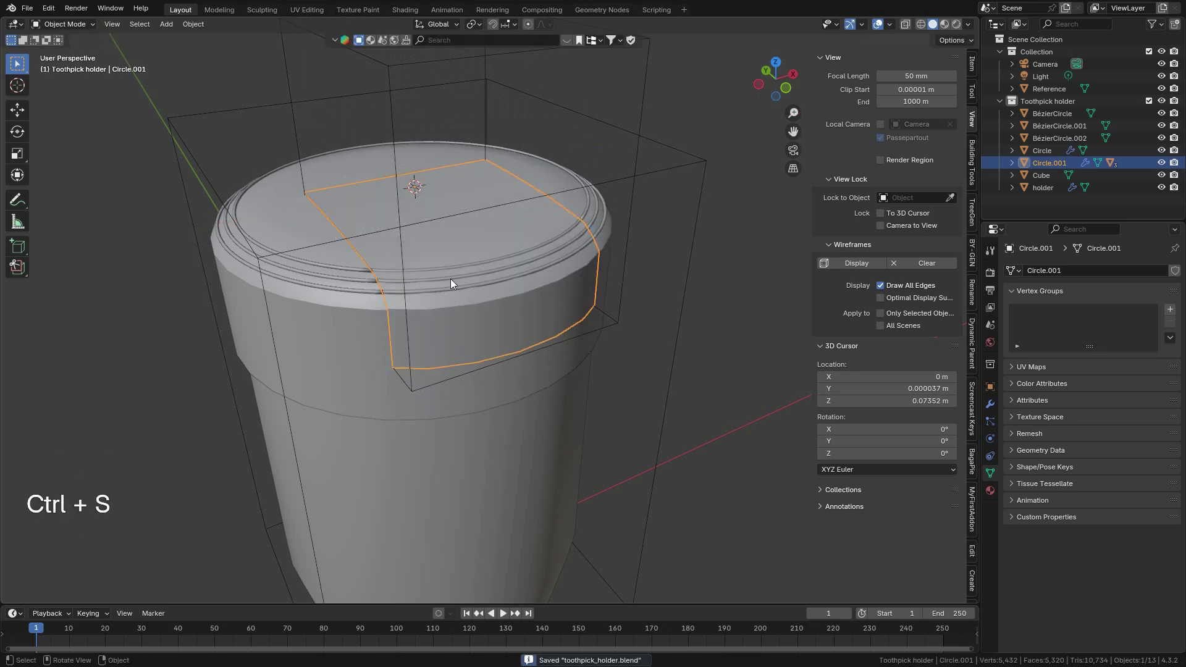
middle_drag(450, 267, 413, 302)
scroll(412, 303, up, 4)
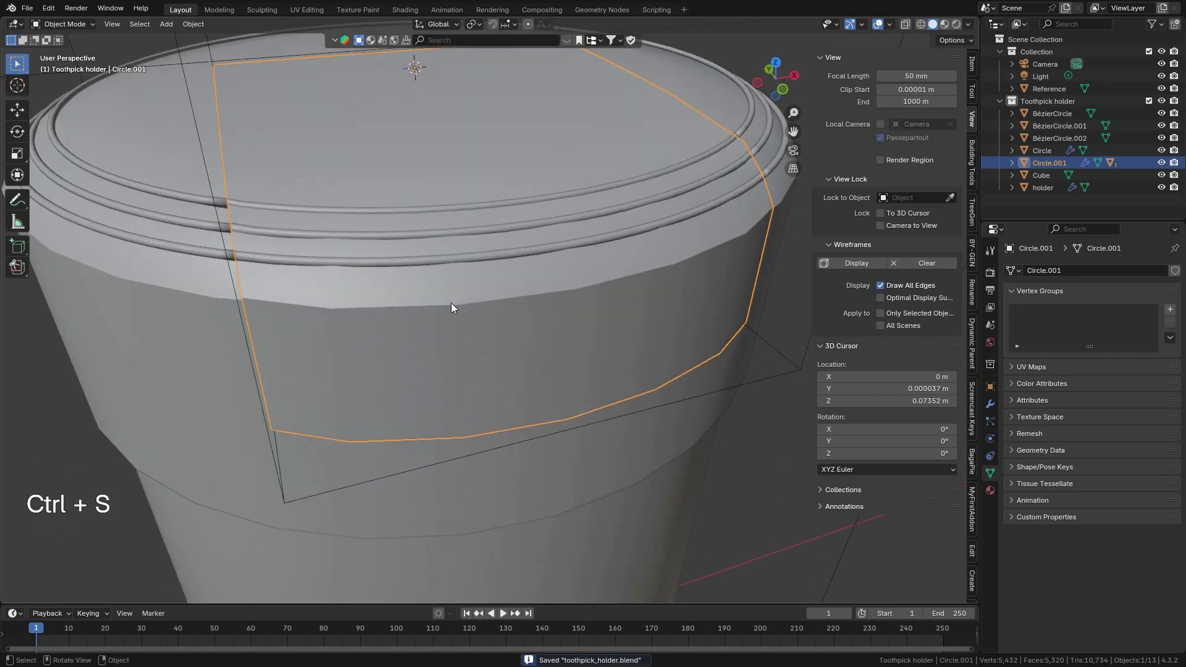
scroll(460, 303, down, 2)
scroll(540, 320, down, 4)
scroll(453, 320, up, 3)
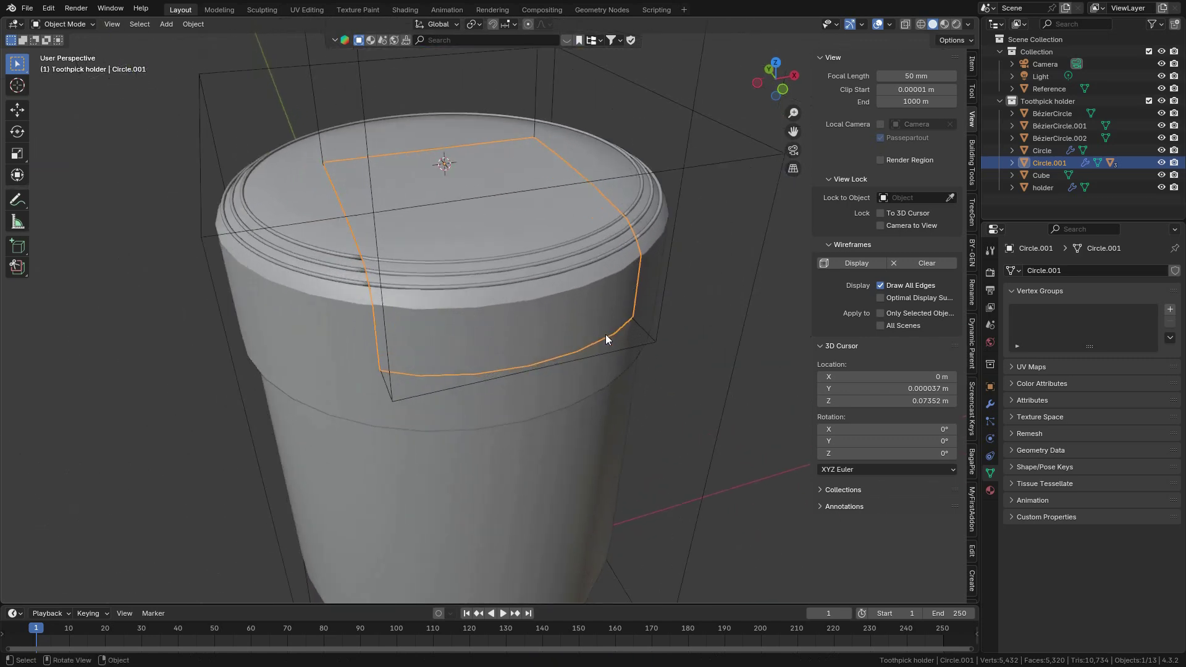
middle_drag(672, 350, 558, 346)
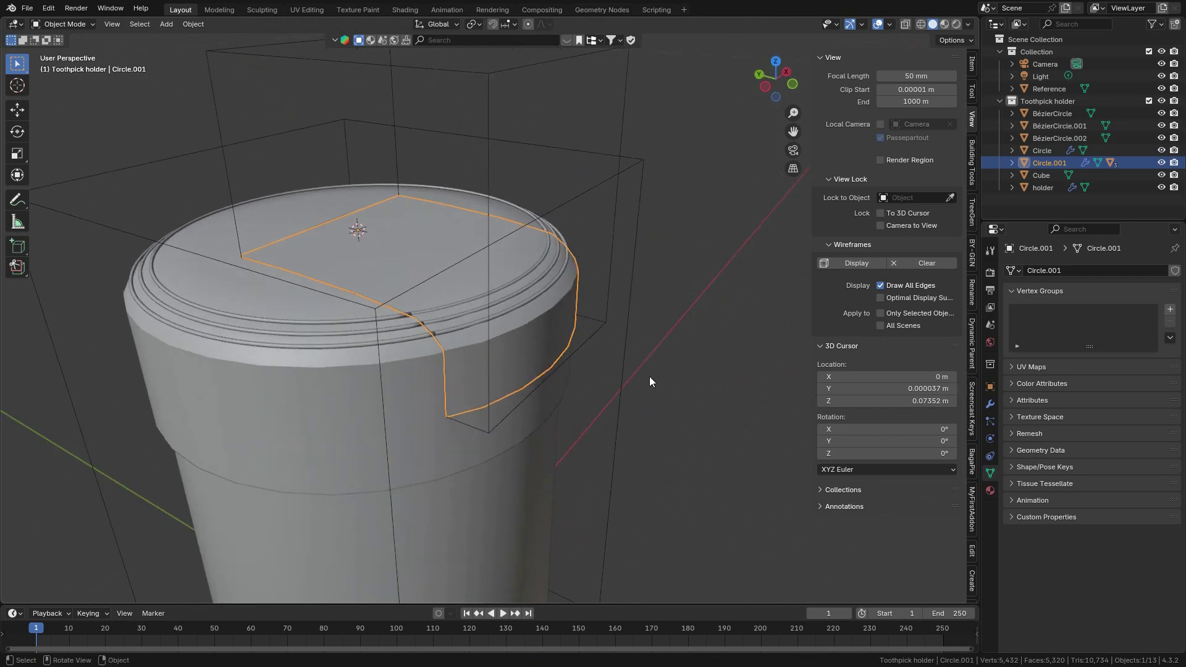
Step: Swing the lid flap open by rotating it -70° about the global X axis
key(r)
key(x)
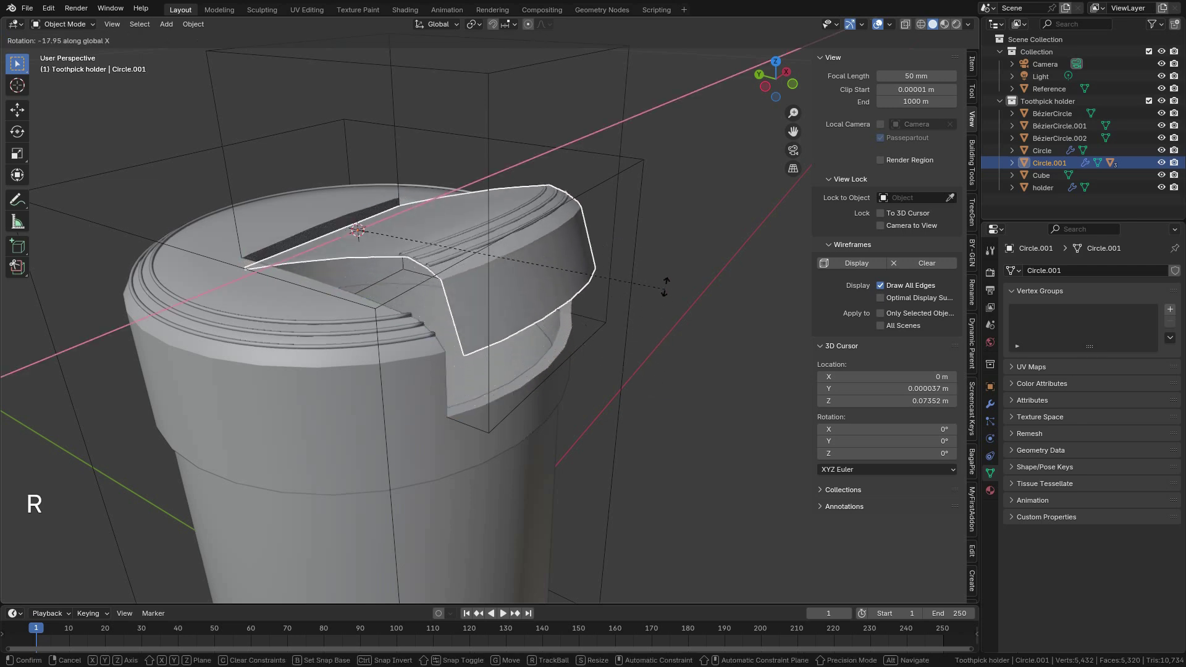
key(ctrl)
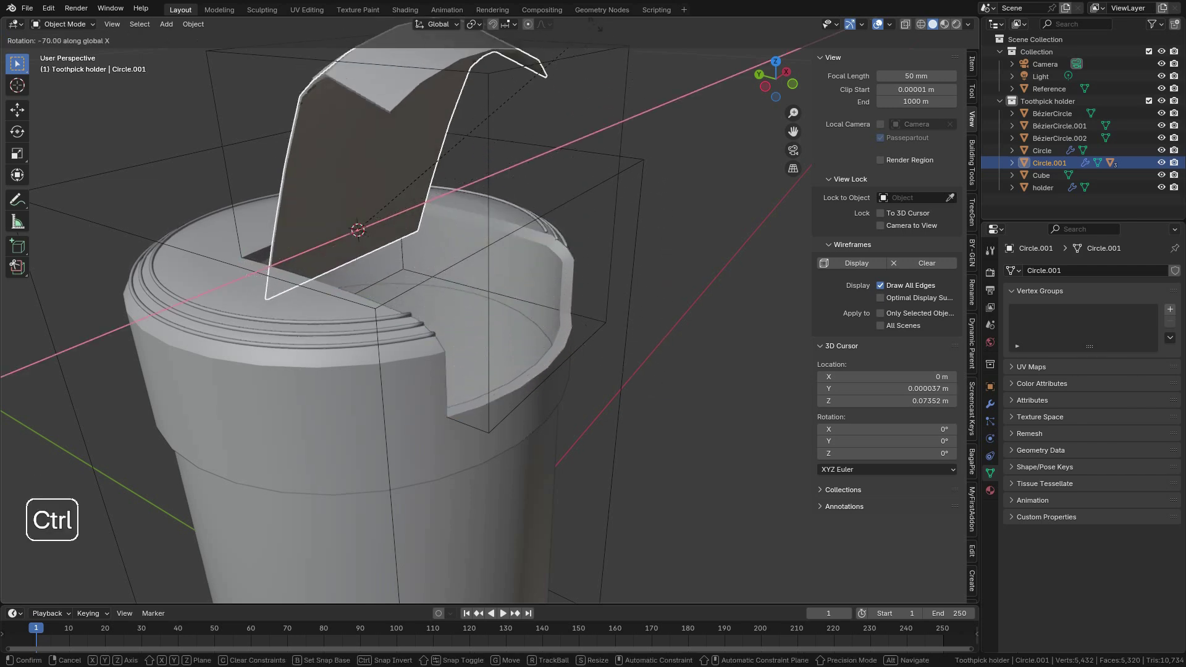
click(600, 28)
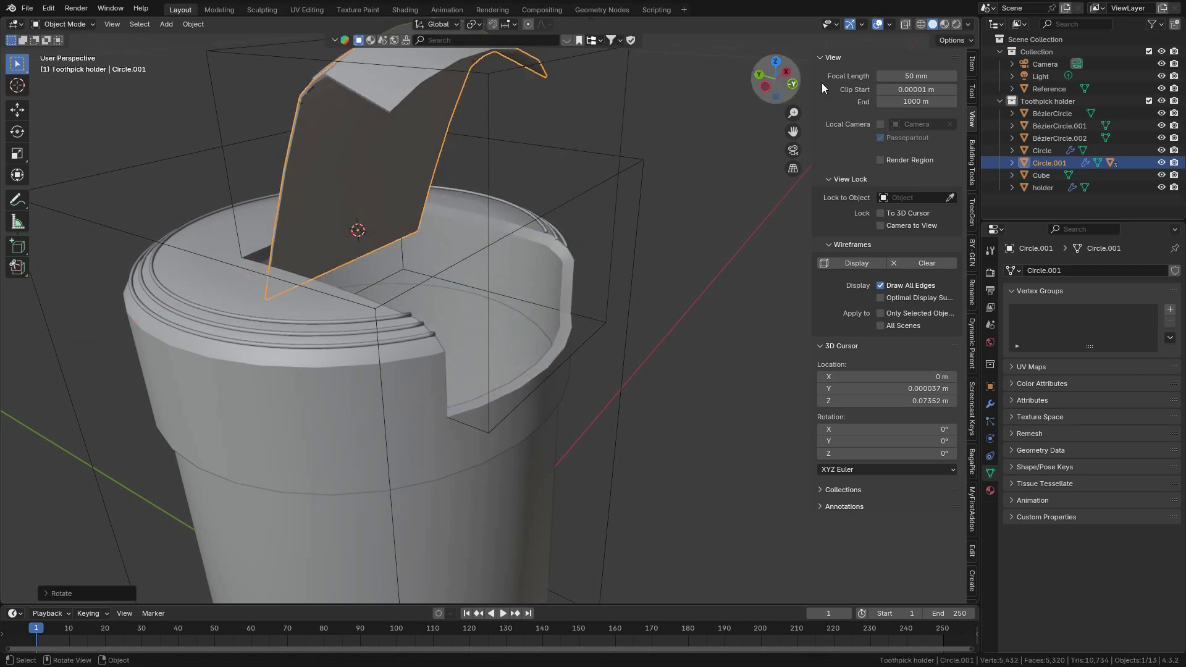
Step: Select the flap together with its whole hierarchy of parented rings and hide them all
right_click(1054, 161)
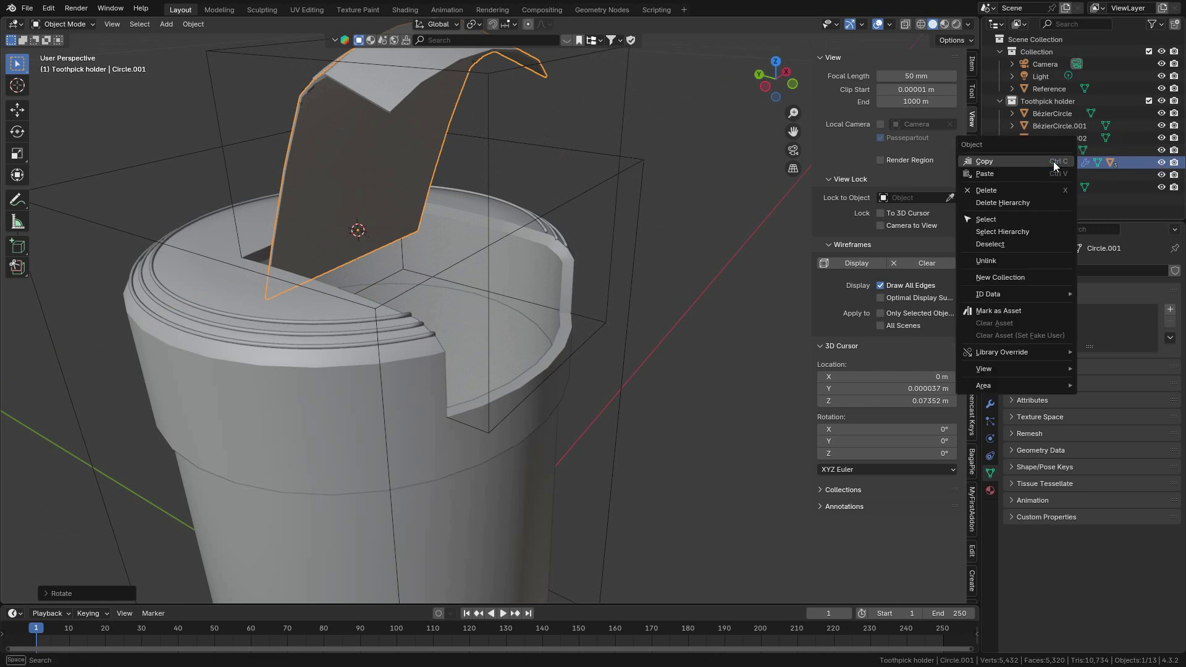
click(989, 231)
key(h)
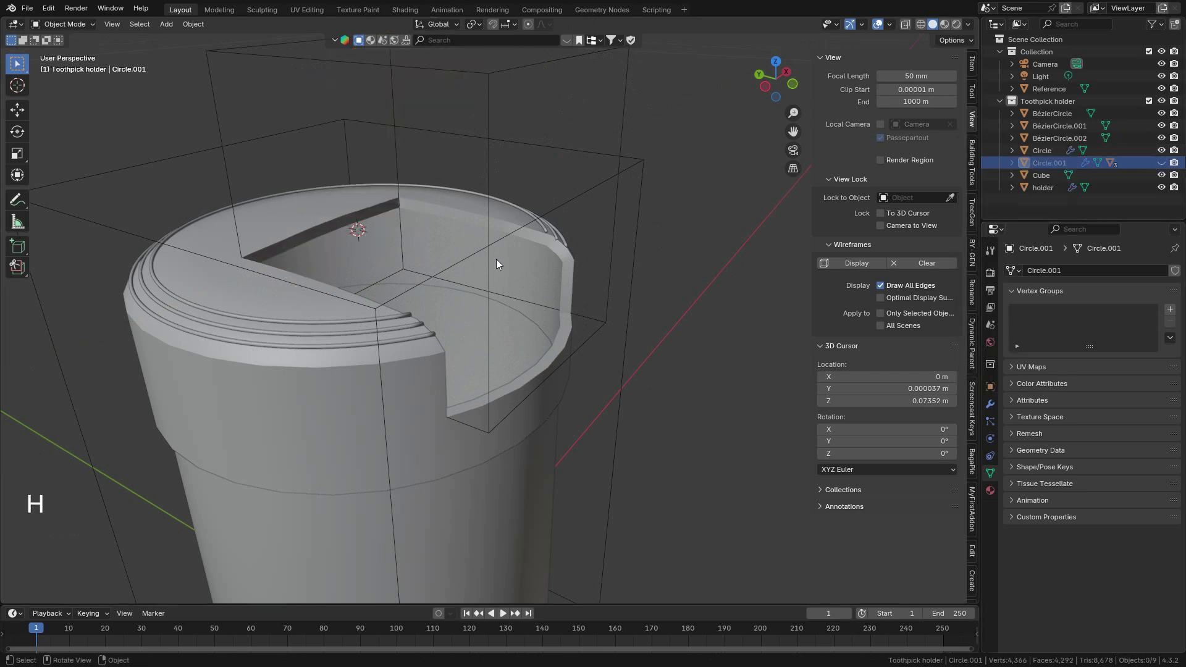
middle_drag(488, 258, 562, 289)
scroll(640, 302, up, 2)
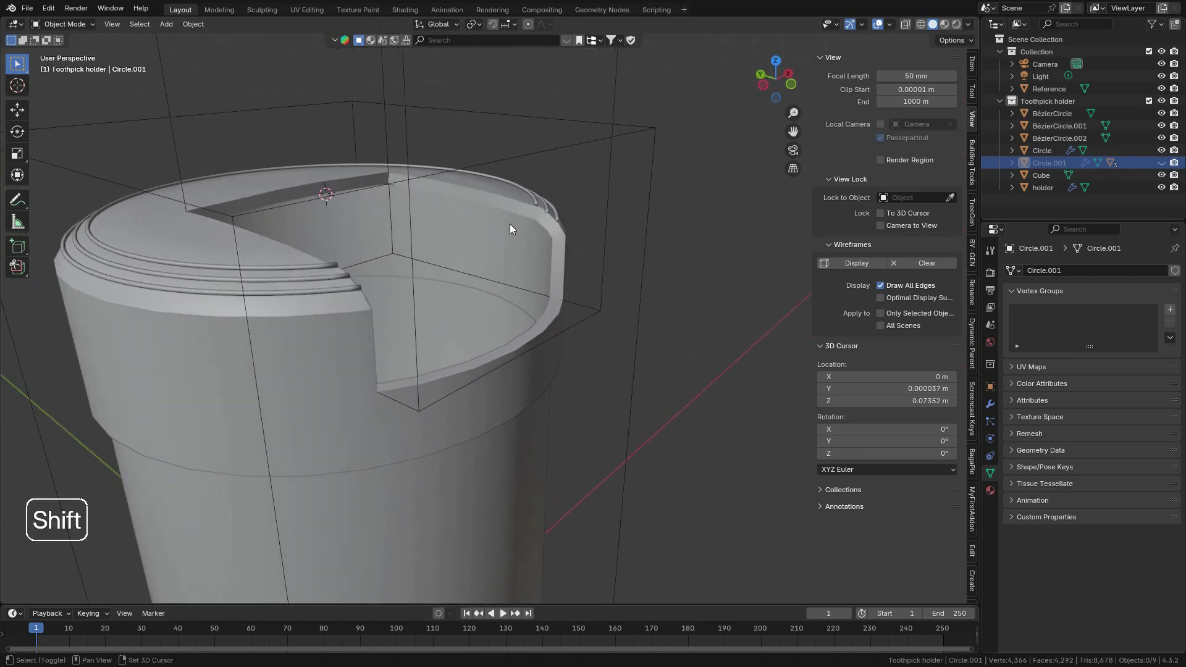
Step: Add a cylinder at the 3D cursor and scale it uniformly by about 0.5 to roughly the lid's width
key(shift+a)
mouse_move(469, 211)
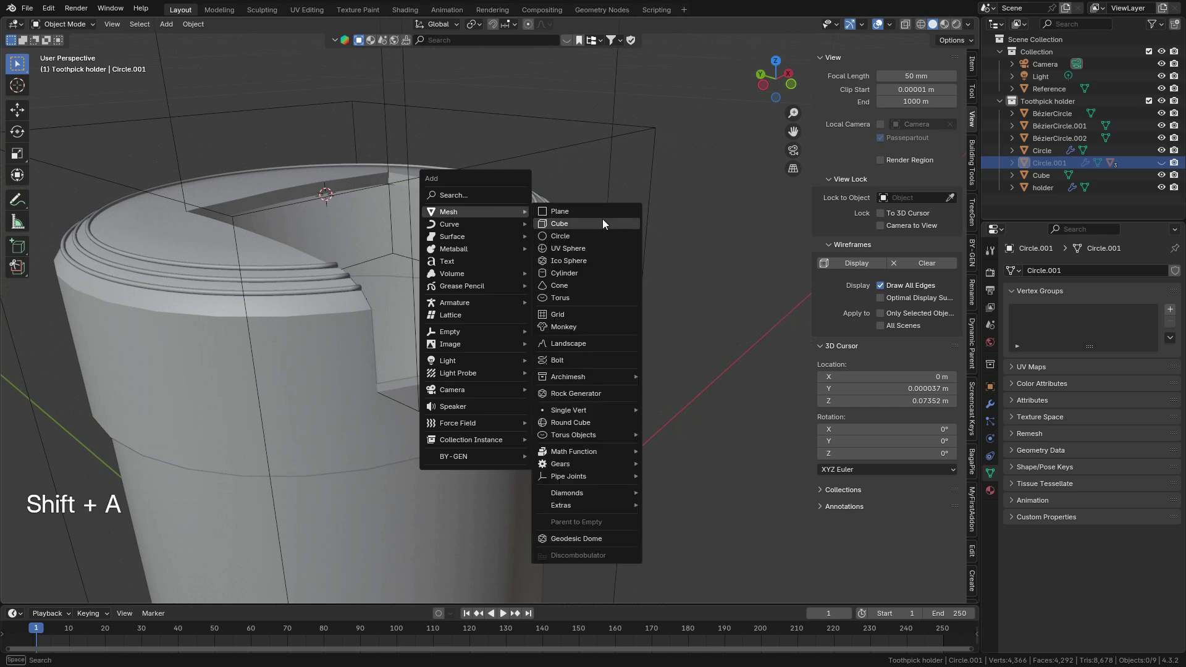
click(568, 275)
scroll(568, 278, down, 5)
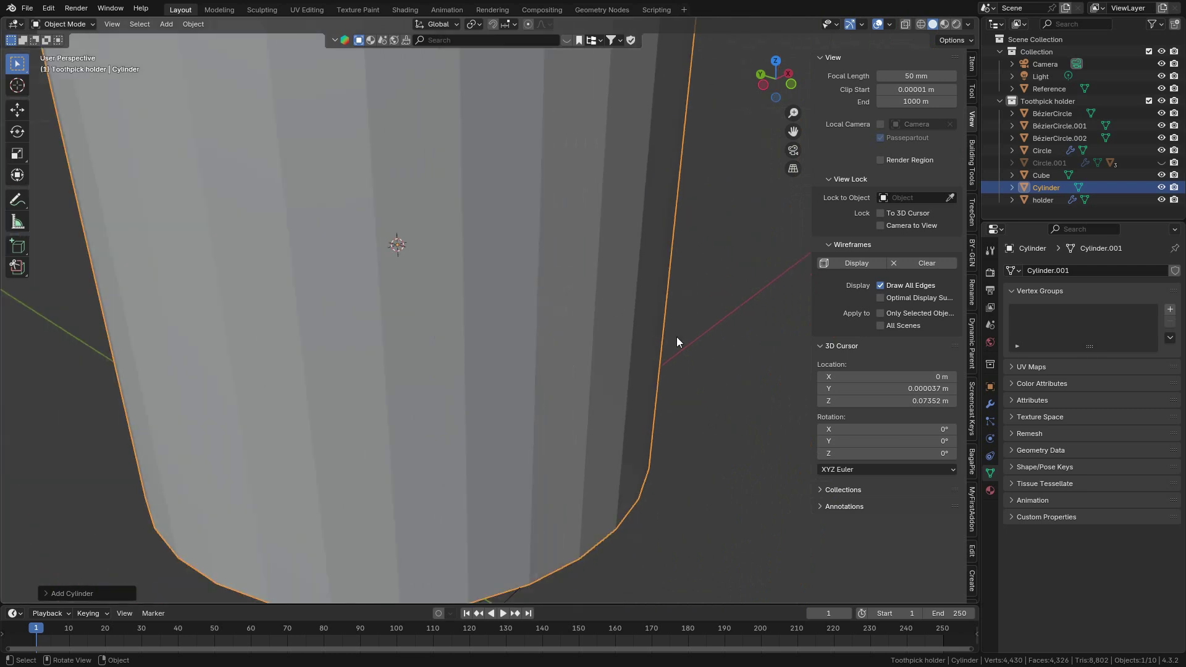
key(s)
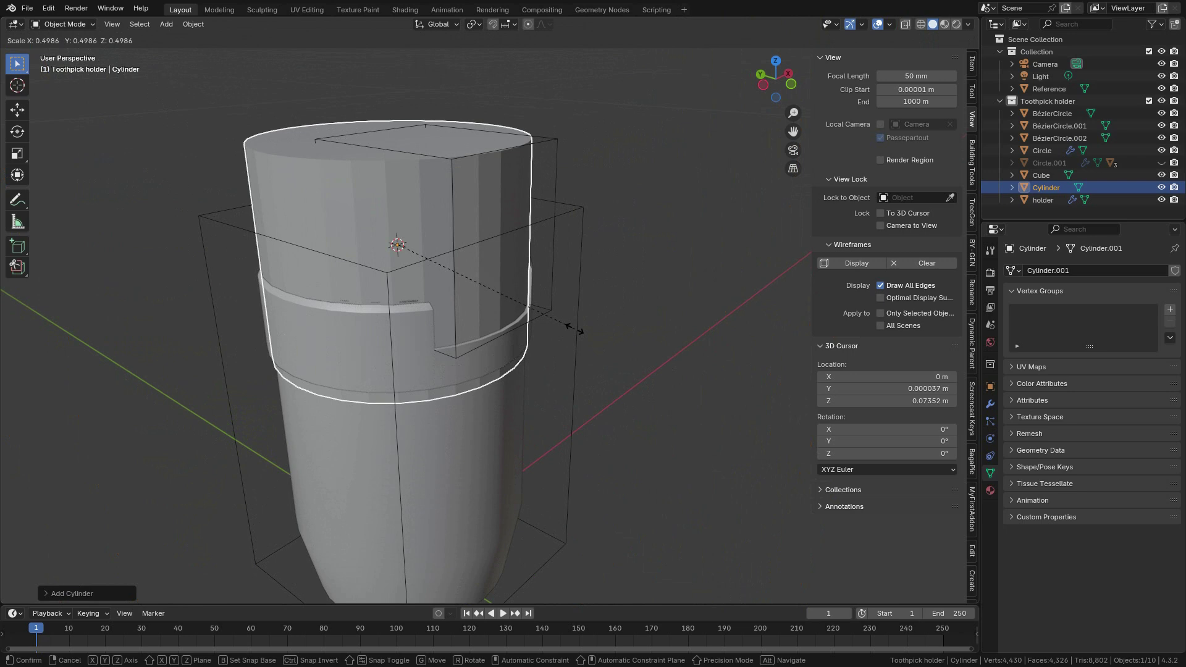
click(573, 328)
Step: Flatten the cylinder along Z to about half its height and move it slightly down inside the lid
scroll(601, 354, up, 5)
key(s)
key(z)
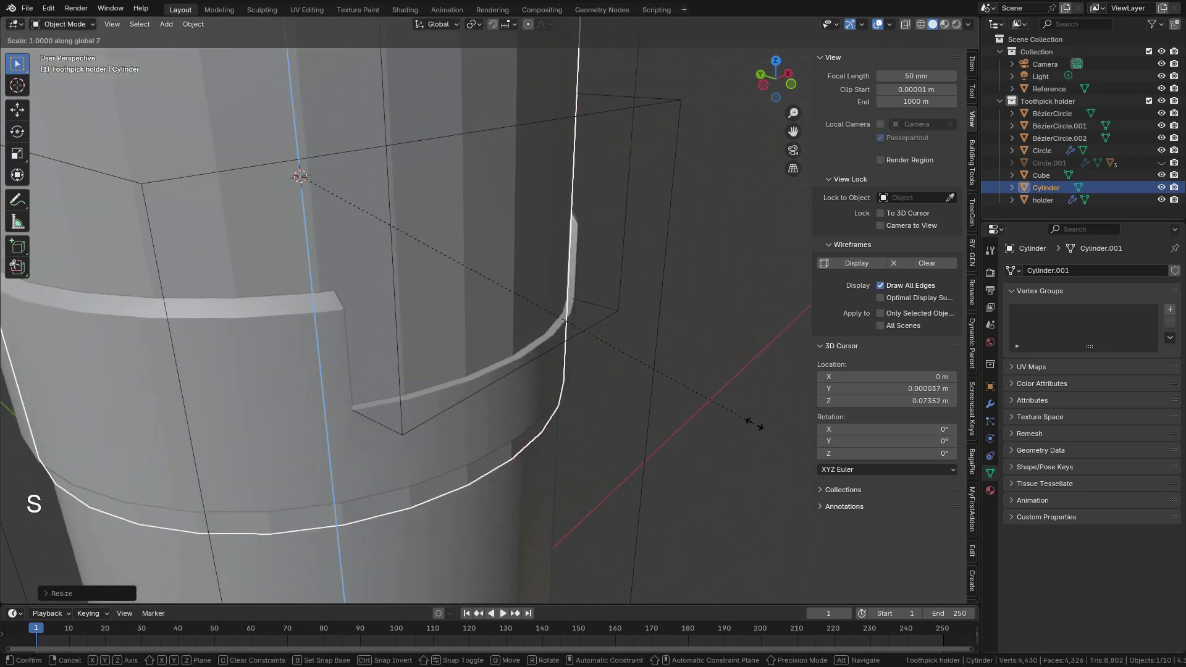
click(543, 270)
key(g)
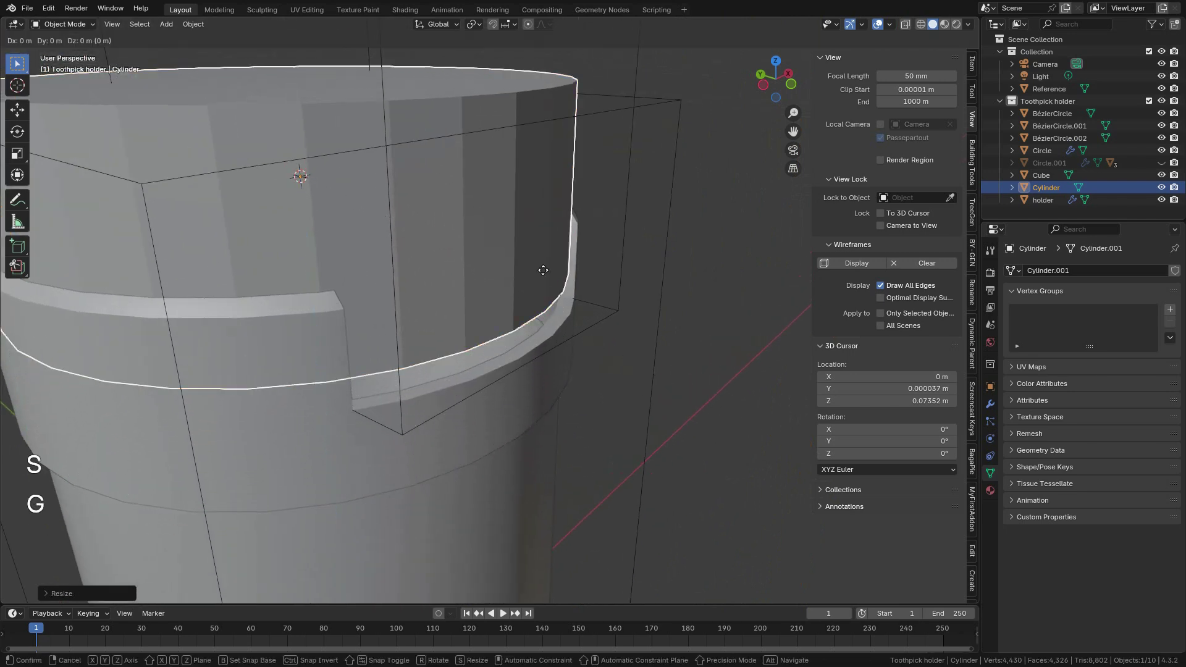
key(shift)
click(721, 393)
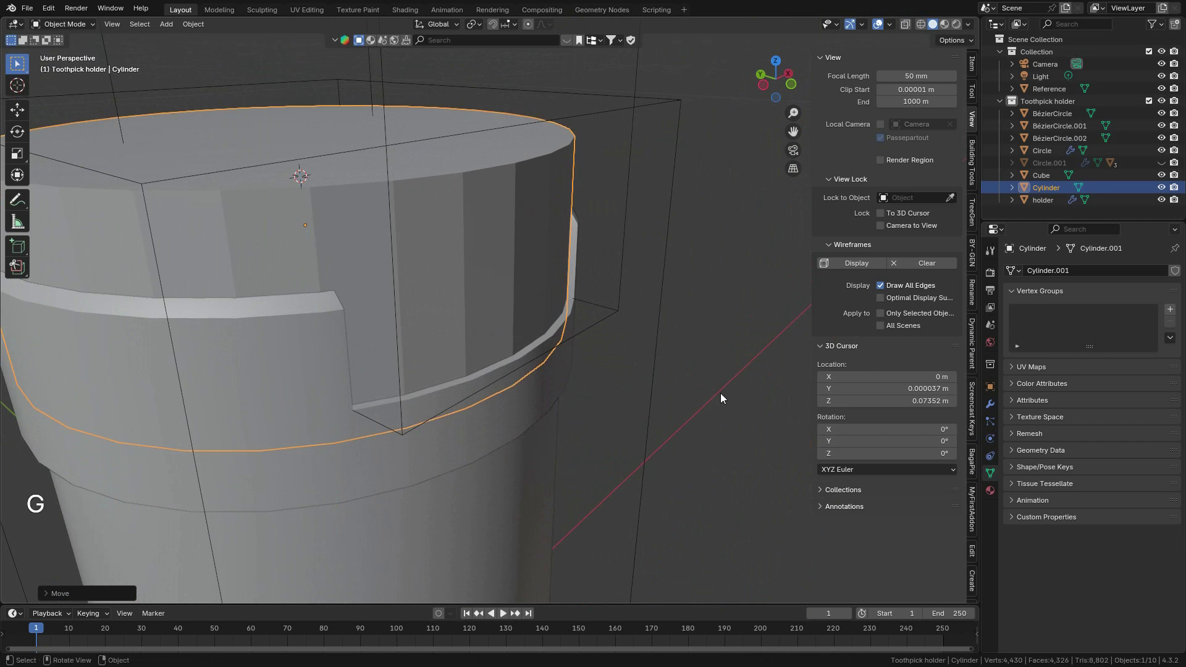
Step: Lower the cylinder's top face along Z by about 0.008 m so it sits below the lid's top
key(Tab)
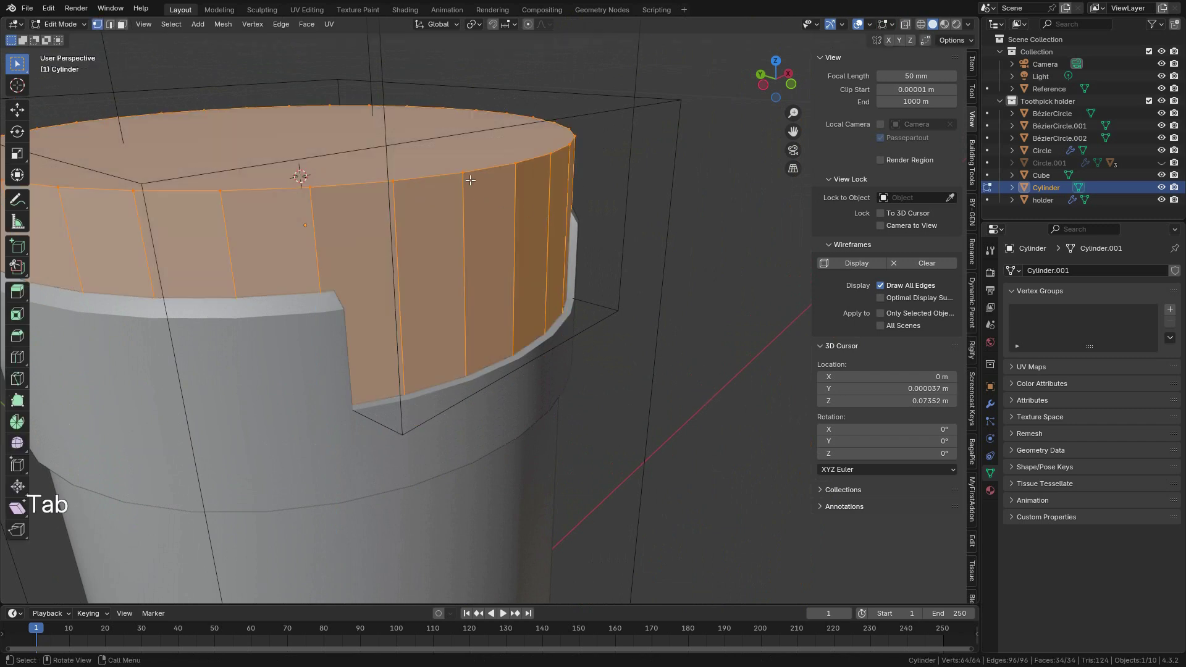
click(440, 148)
key(g)
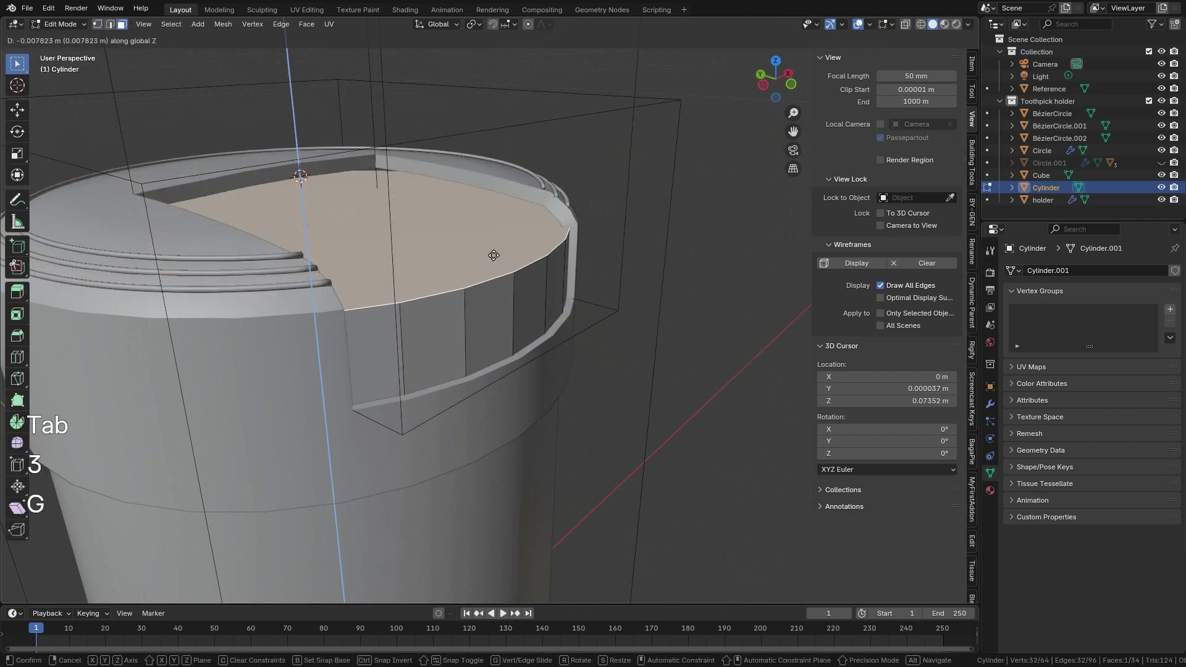
key(shift)
click(510, 247)
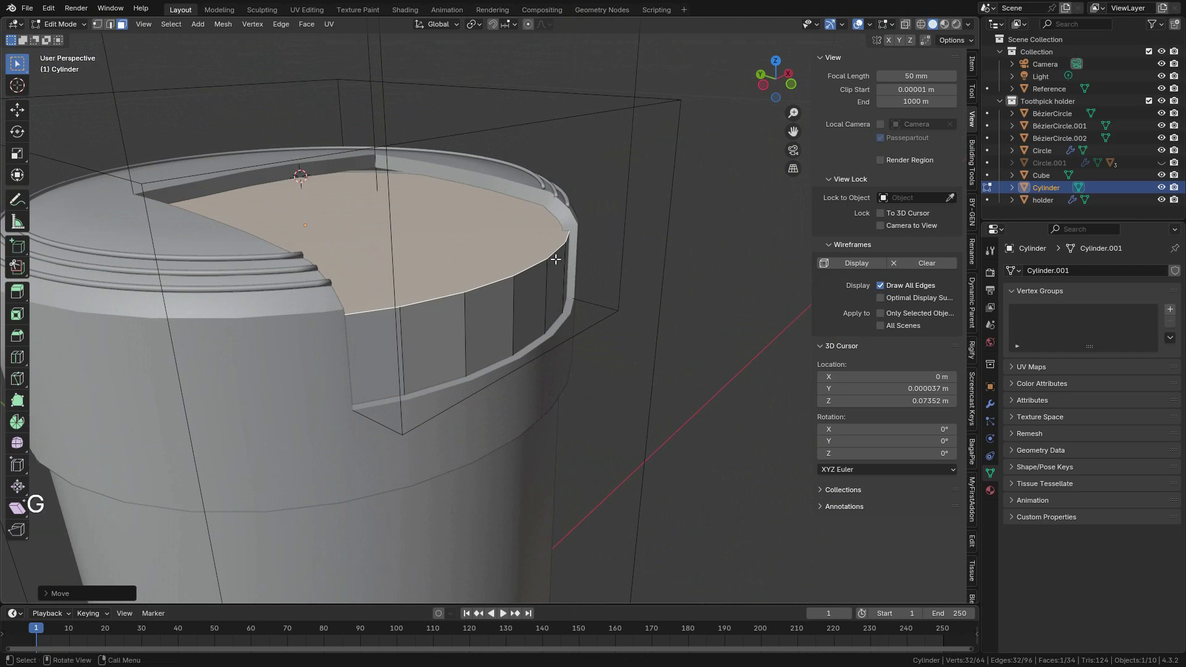
Step: Return to Object Mode and shrink the cylinder slightly in X and Y only, leaving a gap to the lid wall
key(Tab)
middle_drag(384, 253, 518, 307)
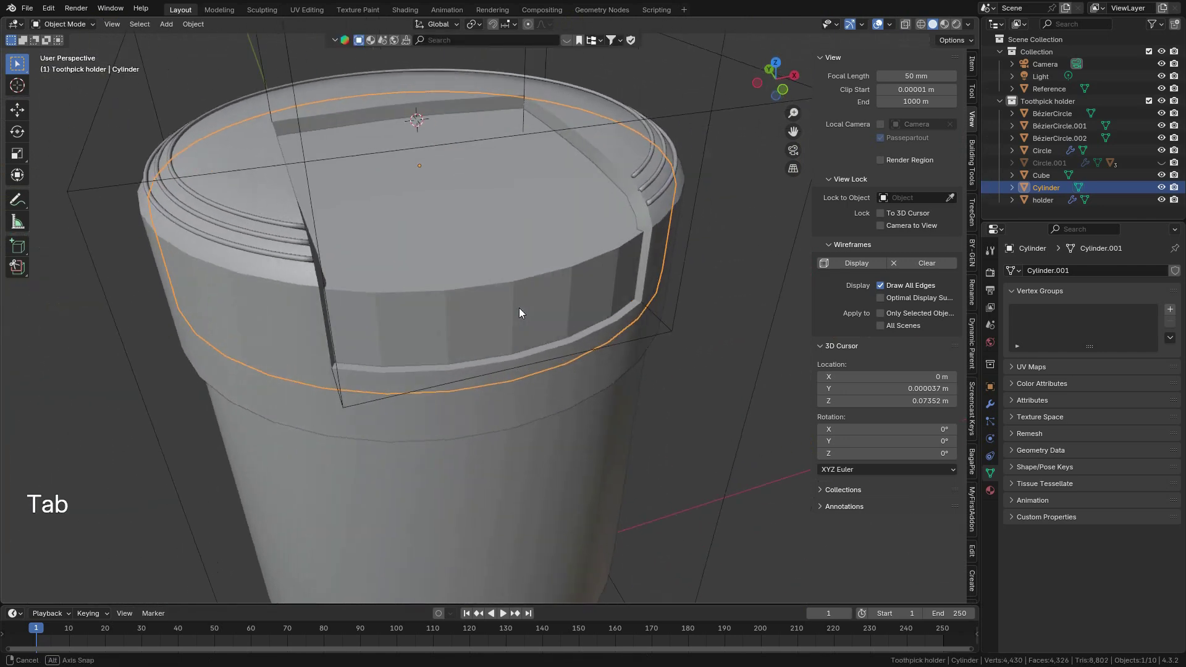
scroll(525, 308, up, 2)
key(s)
key(shift+z)
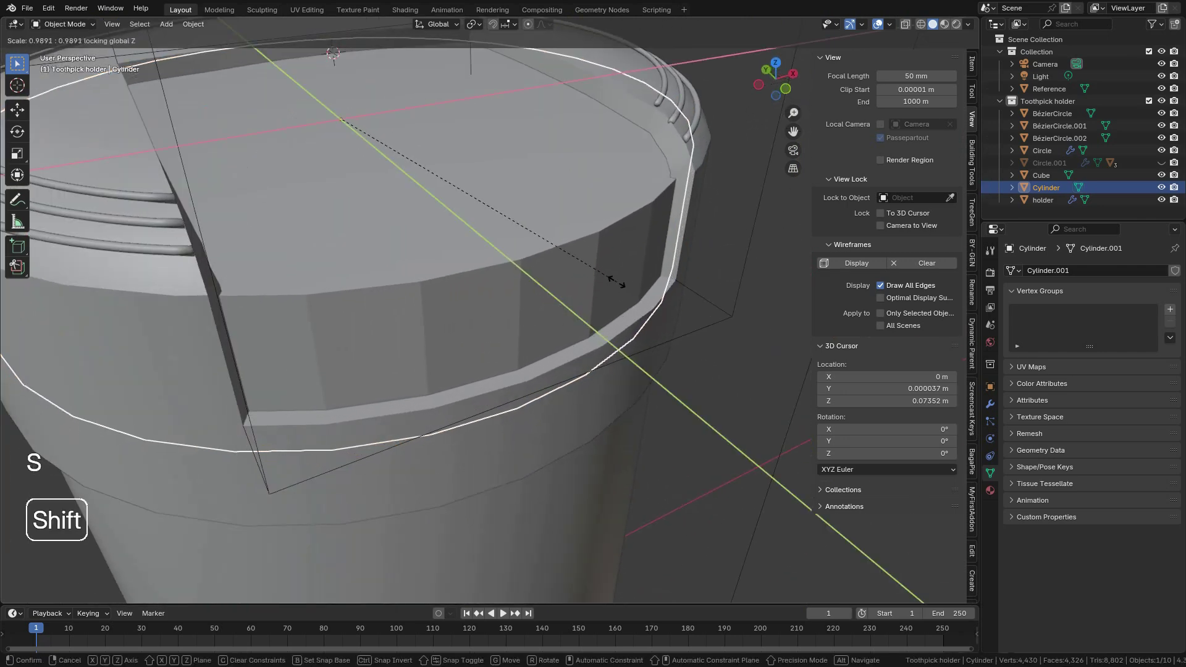
click(604, 273)
Step: In Edit Mode, select the cylinder's six side faces exposed through the flap opening
middle_drag(575, 293, 537, 254)
scroll(538, 255, down, 3)
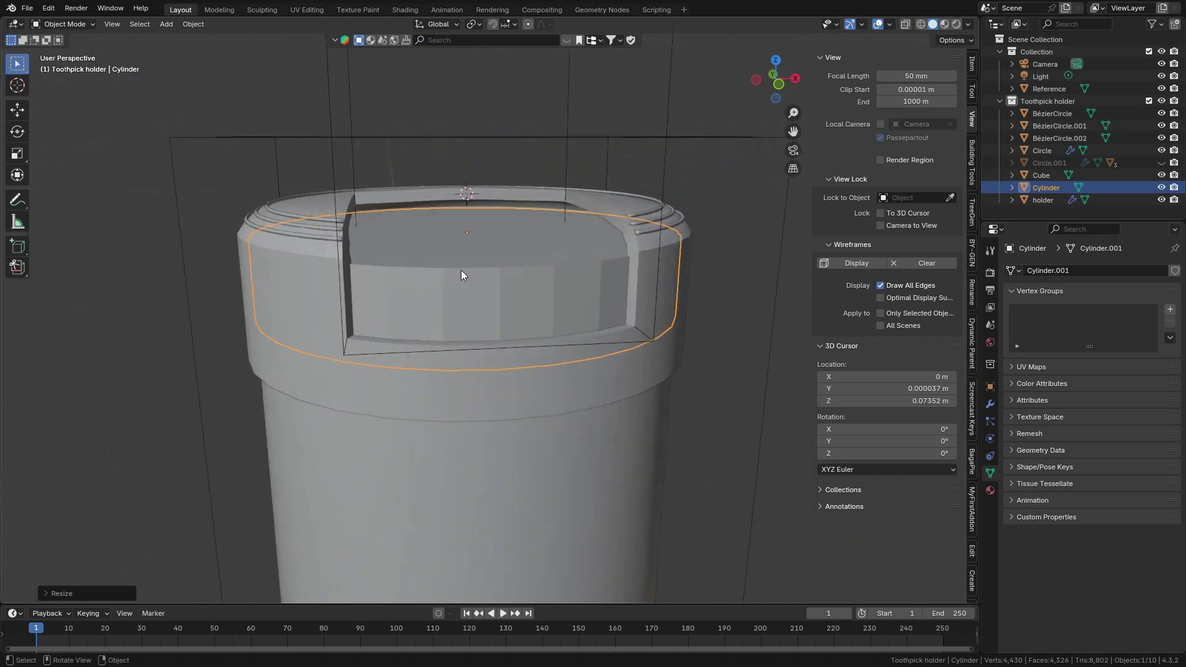
scroll(508, 300, up, 2)
mouse_move(510, 303)
middle_down()
mouse_move(505, 324)
mouse_move(517, 307)
middle_up()
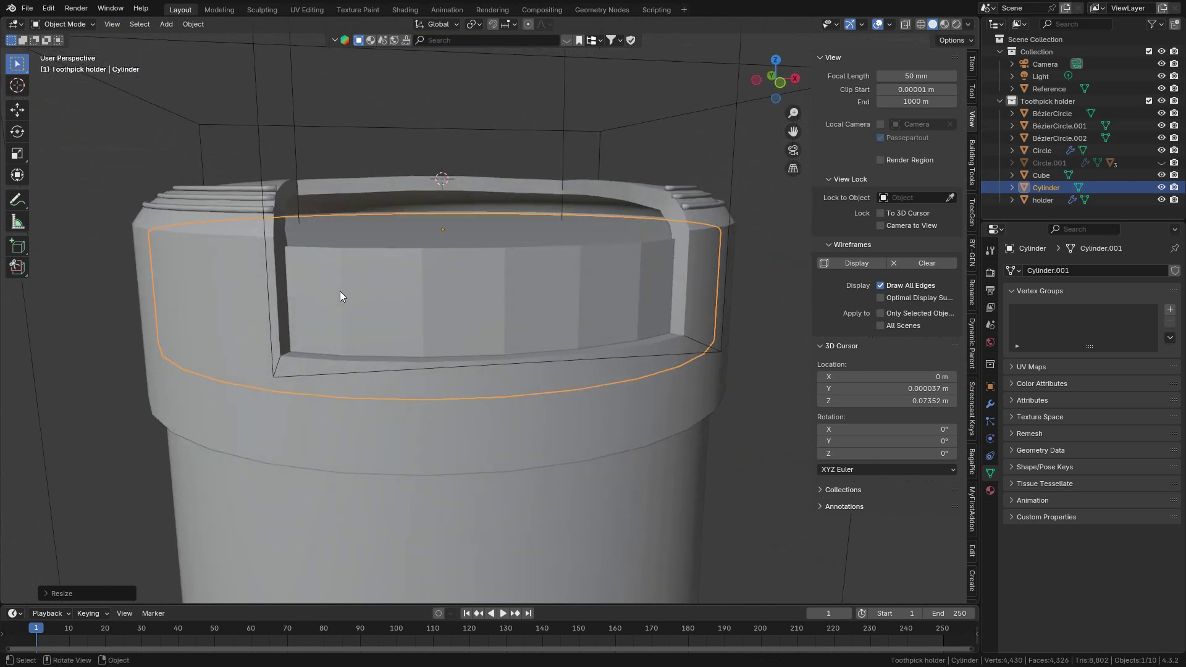
click(94, 26)
click(68, 53)
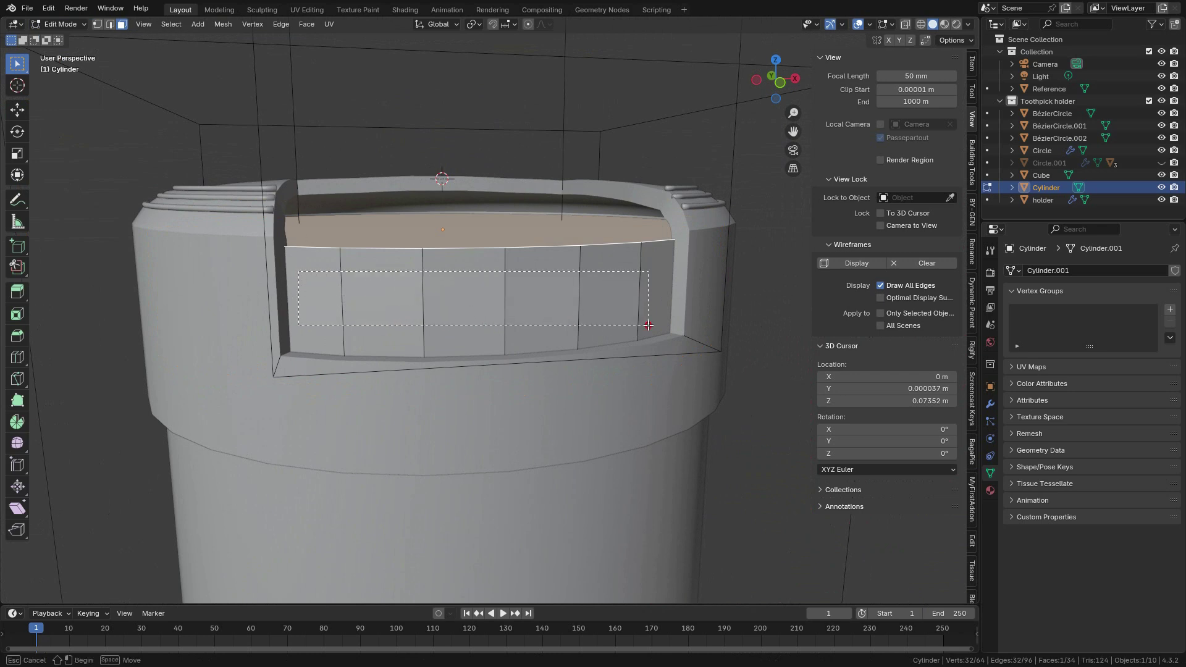
drag(647, 325, 648, 325)
middle_drag(609, 307, 577, 309)
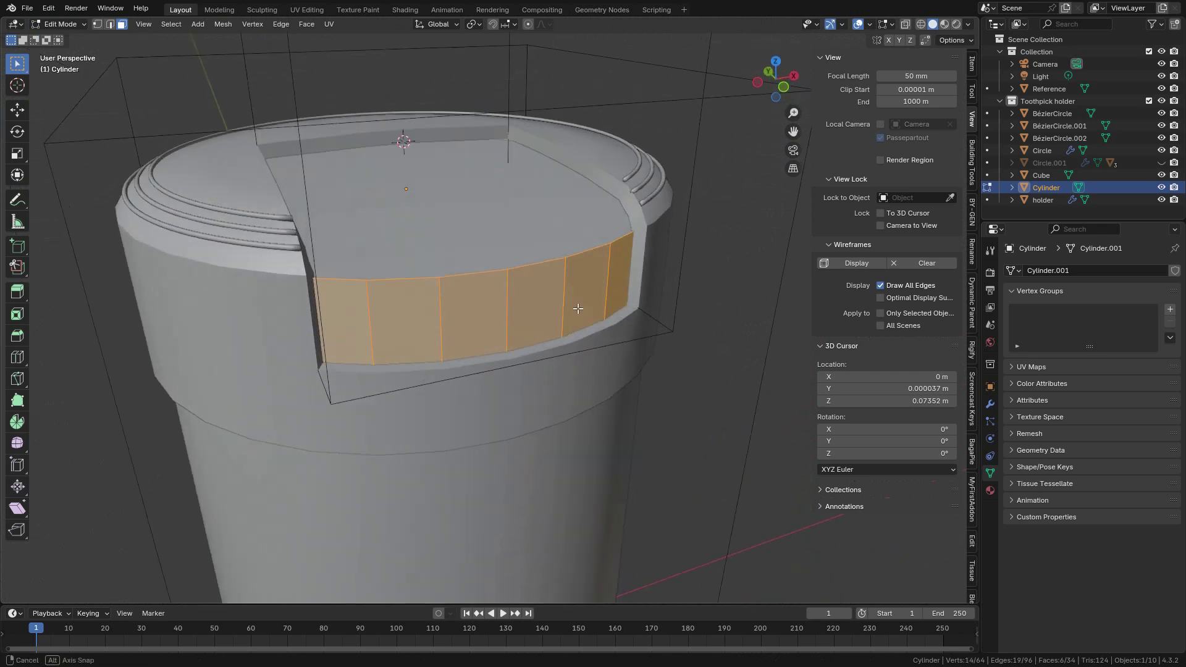
scroll(594, 286, up, 1)
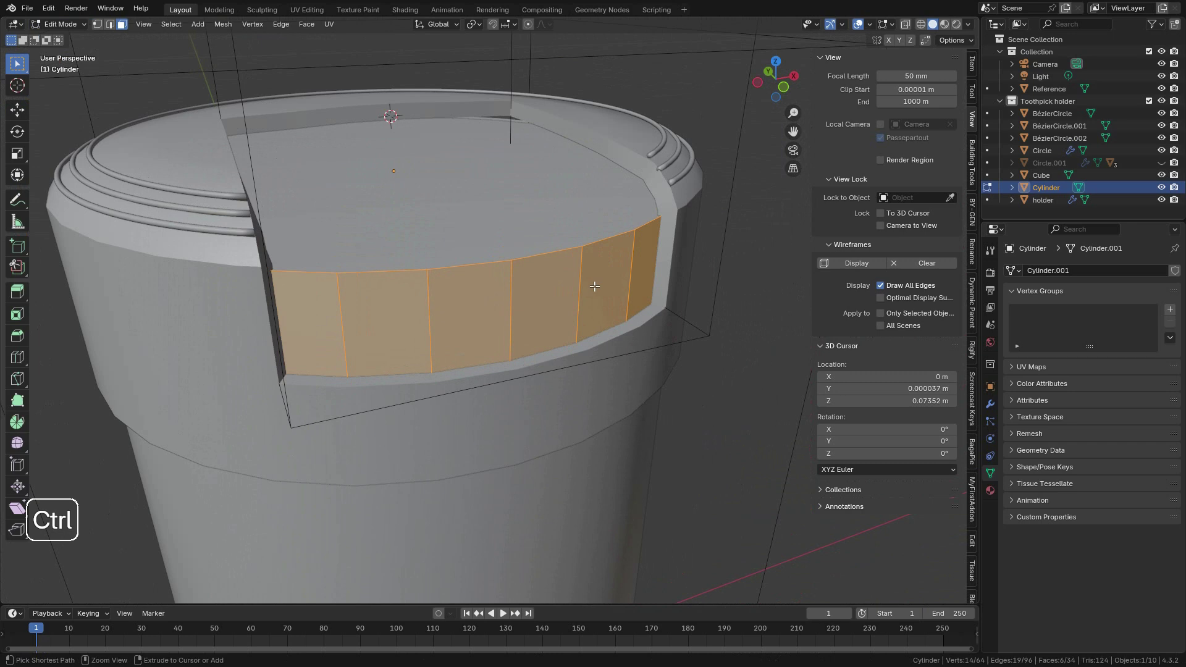
Step: Delete all of the cylinder's faces except the six faces of the curved front wall, and return to Object Mode
key(ctrl+i)
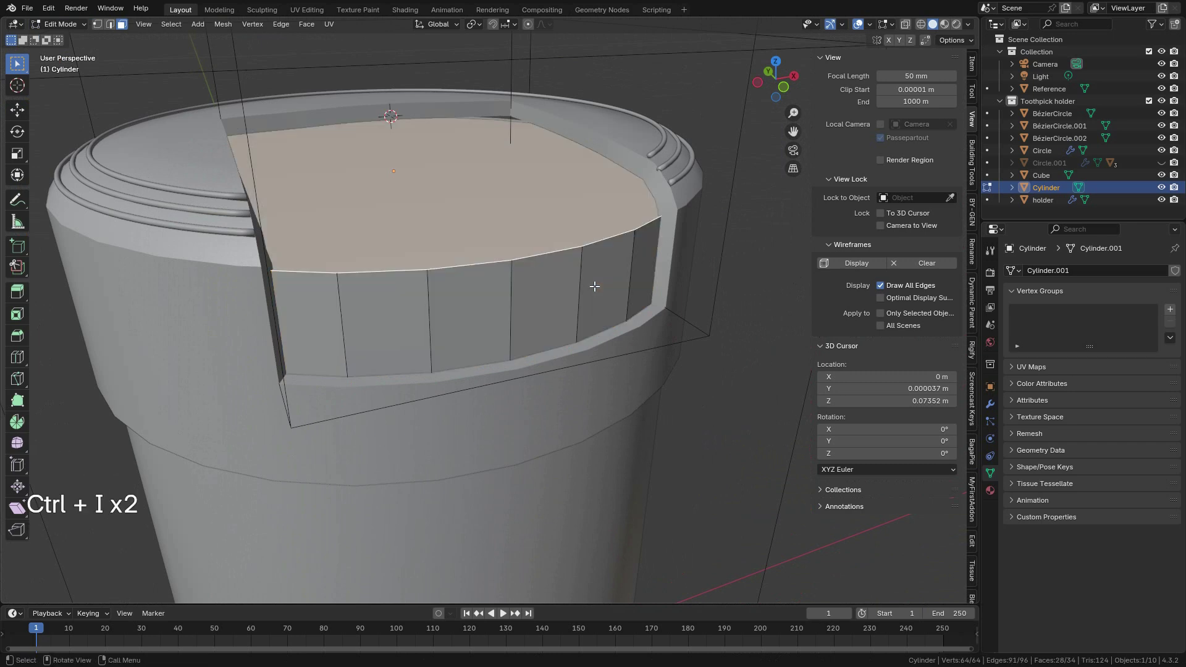
key(x)
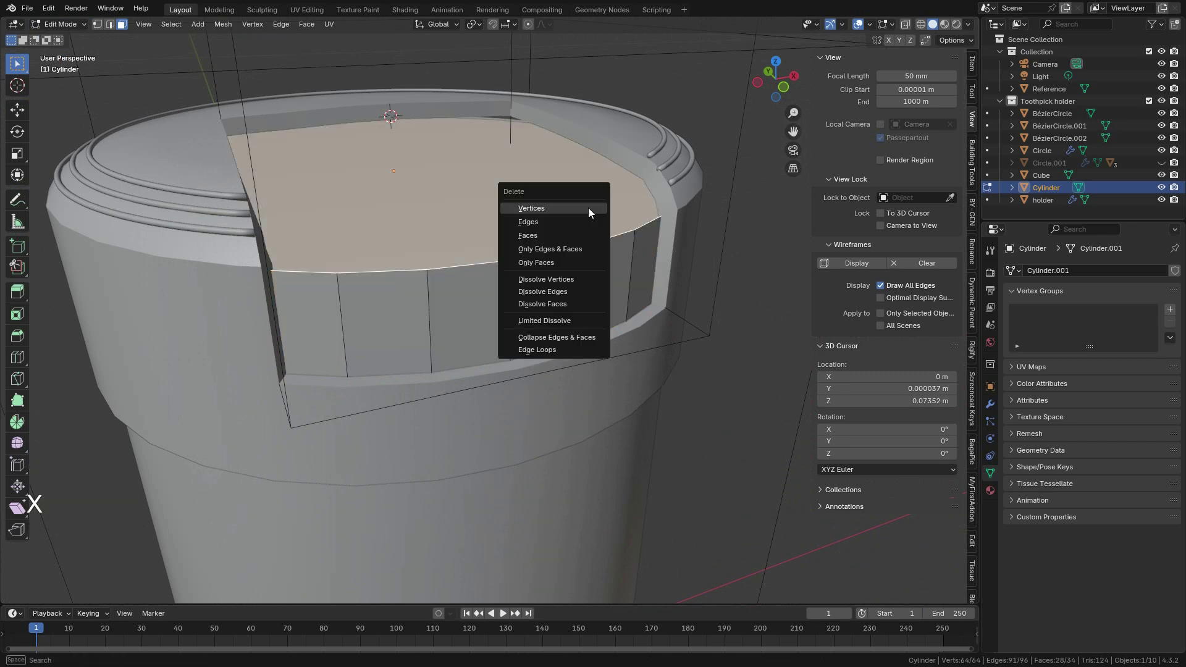
click(536, 235)
middle_drag(526, 240, 545, 262)
mouse_move(545, 262)
shift+middle_down()
mouse_move(531, 273)
mouse_move(537, 247)
mouse_move(555, 250)
shift+middle_up()
click(65, 24)
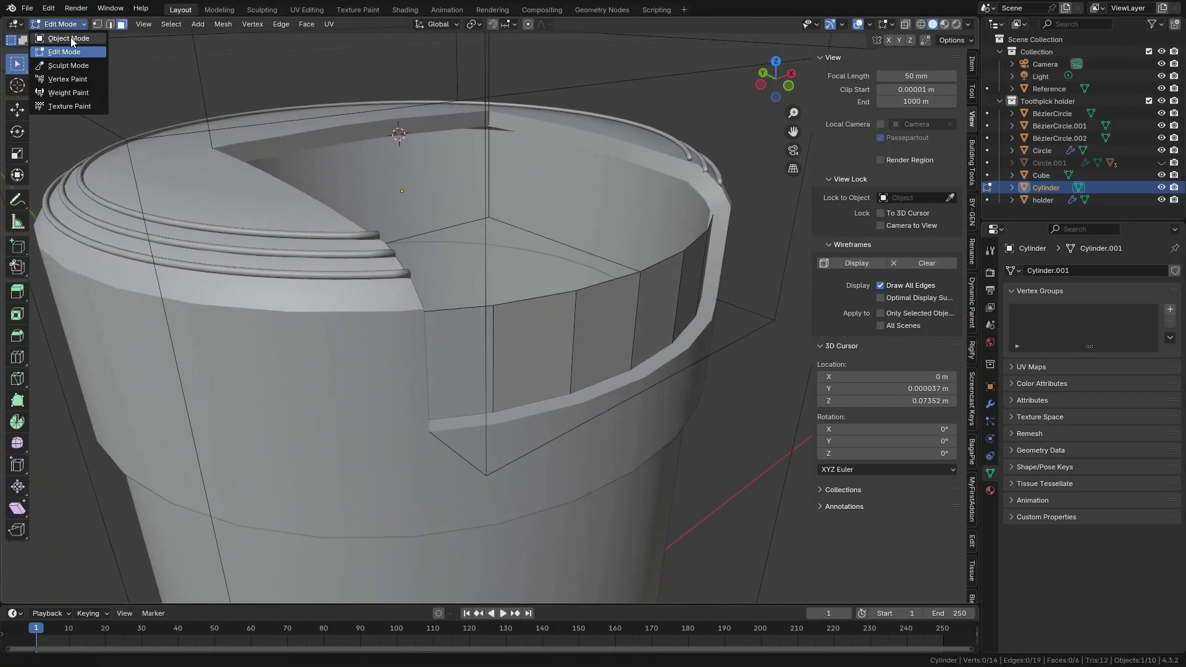
click(68, 39)
shift+middle_drag(617, 344, 455, 343)
scroll(456, 344, up, 1)
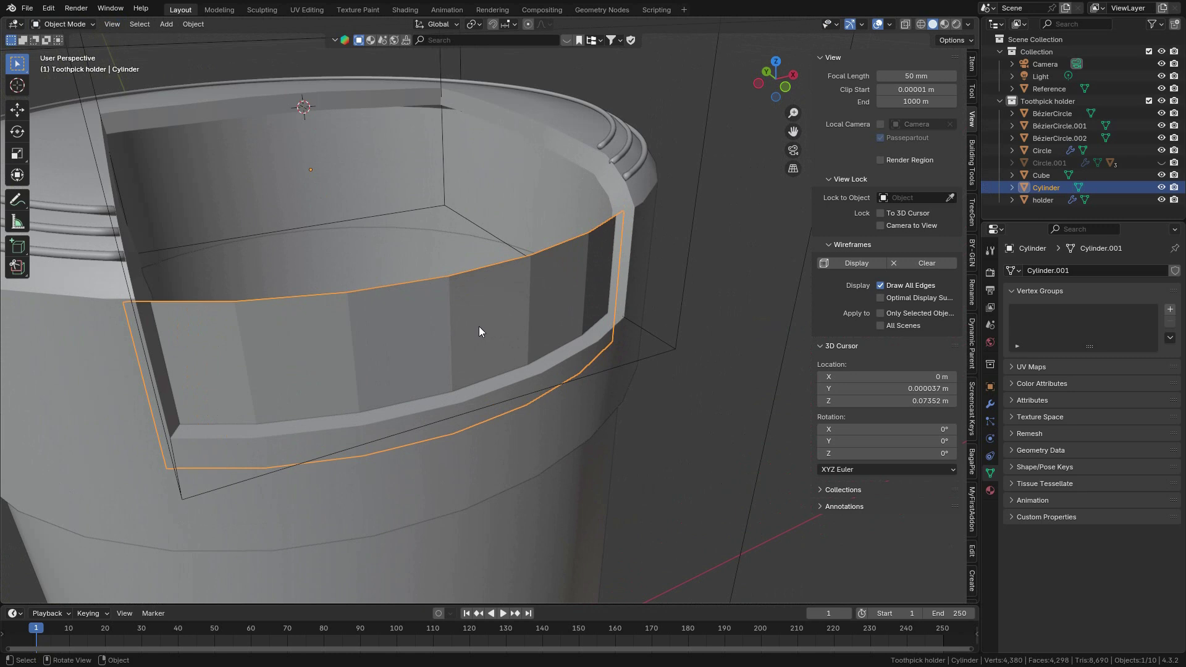
shift+middle_drag(392, 352, 431, 342)
Step: Extrude the upper edge loop of the curved front wall inward along global Y by about 0.008 m
key(Tab)
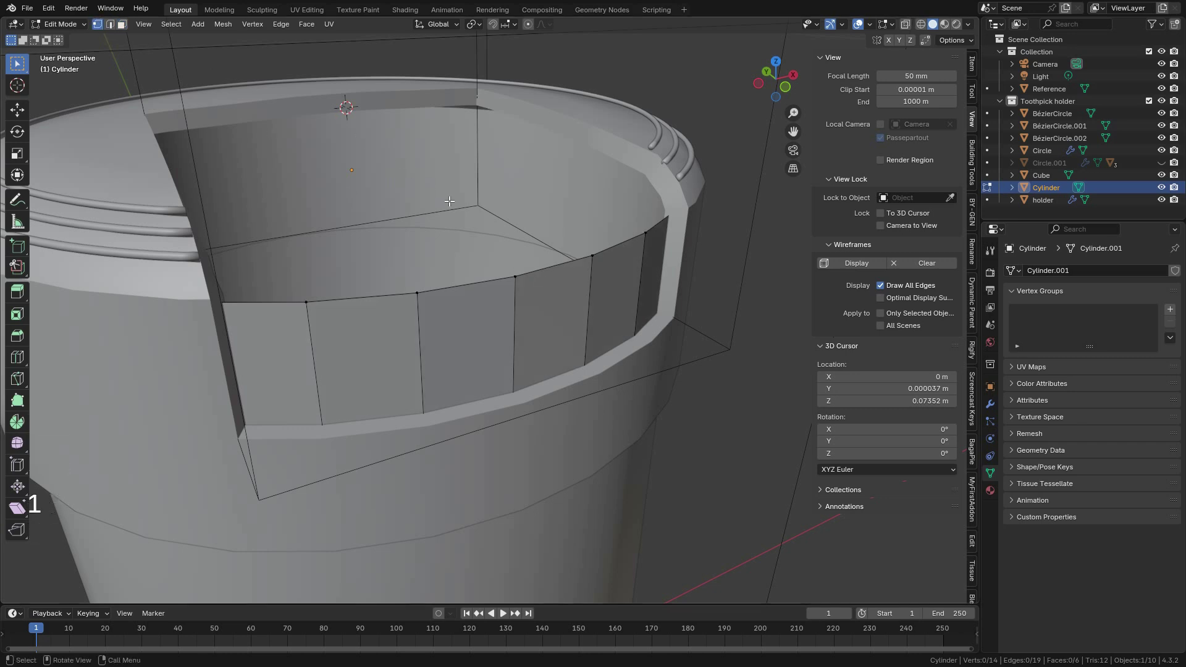
alt+click(542, 272)
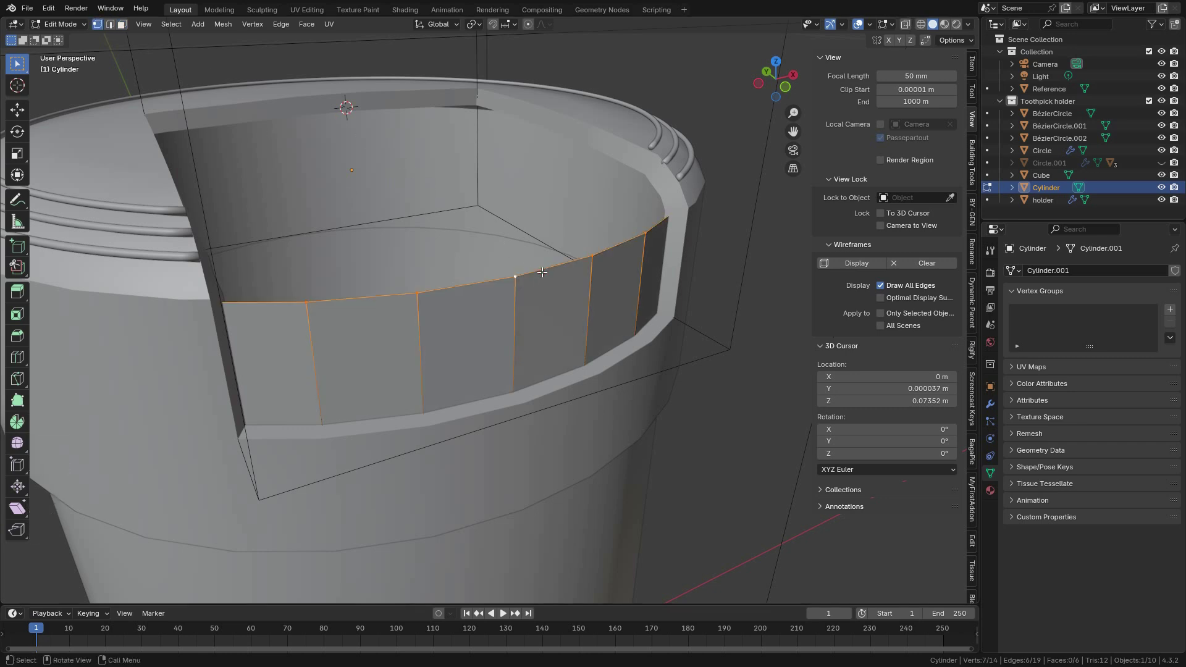
key(KP_7)
scroll(541, 272, down, 2)
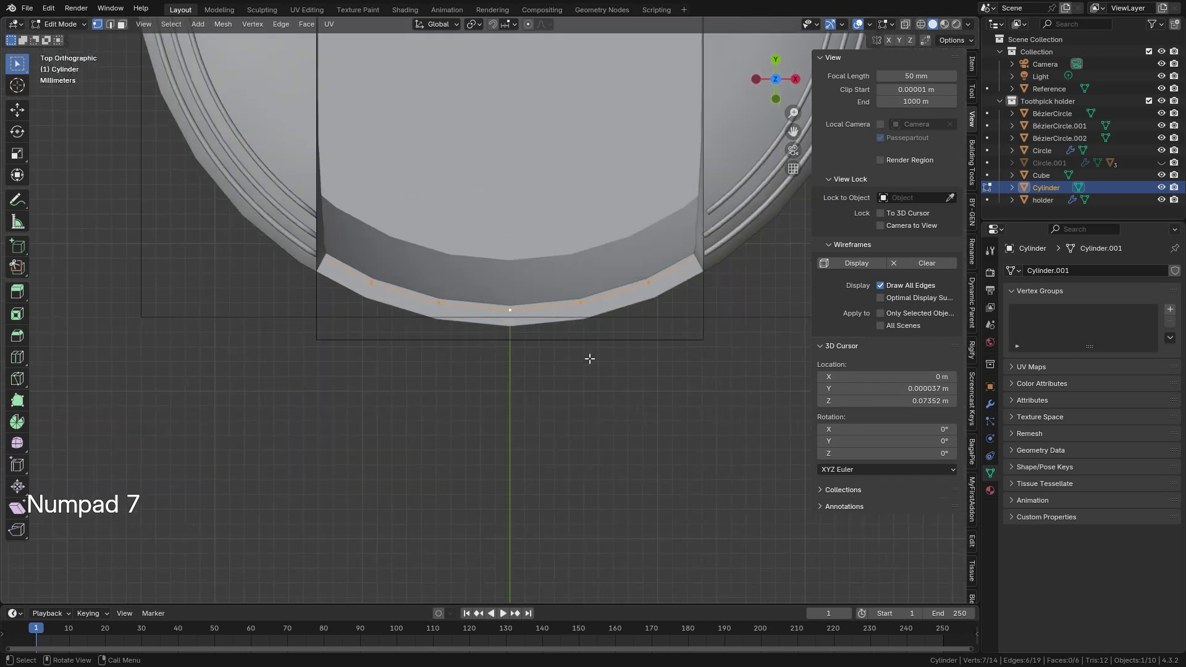
key(e)
key(y)
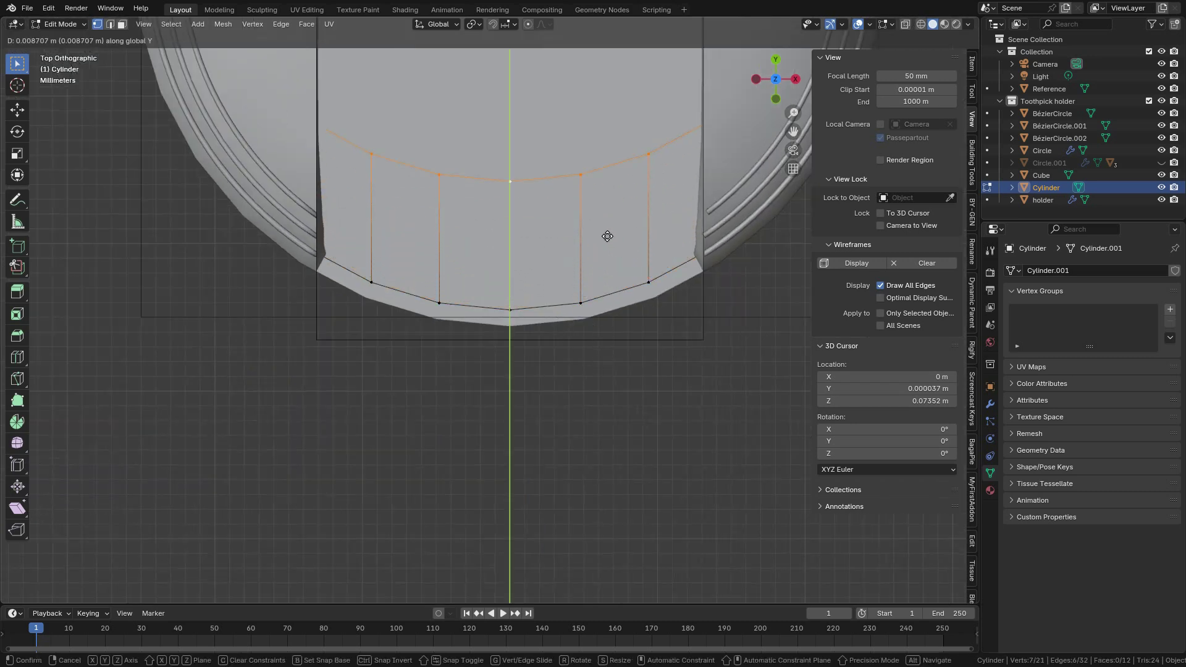
click(607, 247)
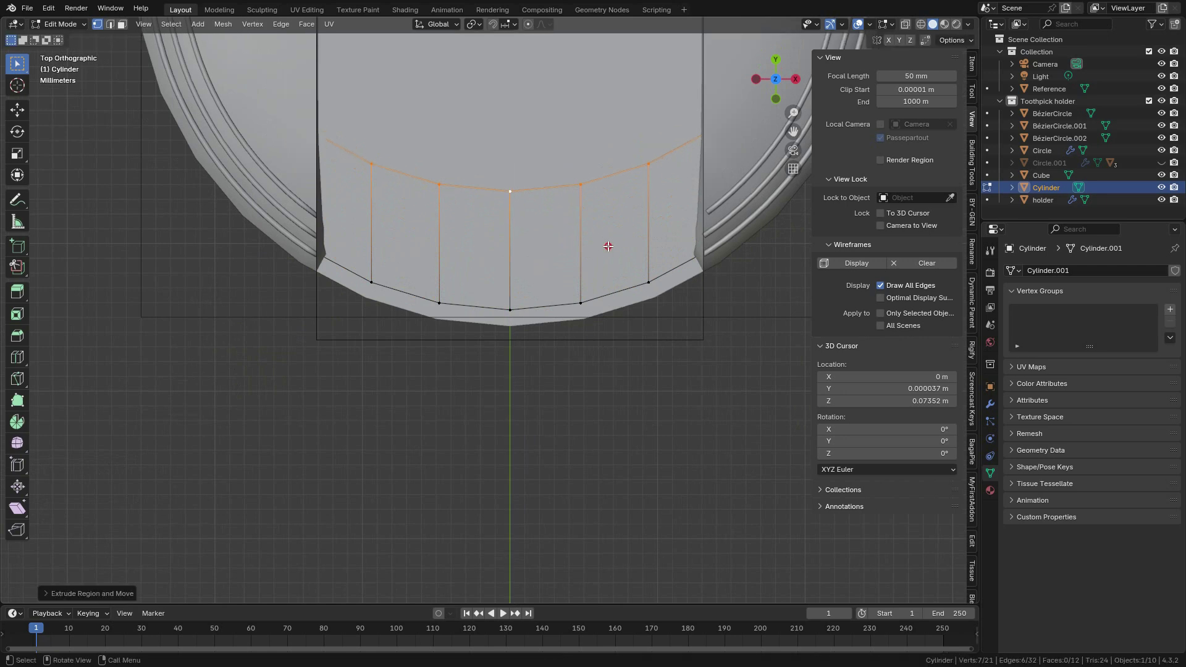
Step: Raise the extruded edge loop along global Z so the new strip of faces slopes upward toward the inside
middle_drag(491, 298, 579, 310)
scroll(546, 242, down, 4)
scroll(546, 242, down, 4)
key(g)
key(z)
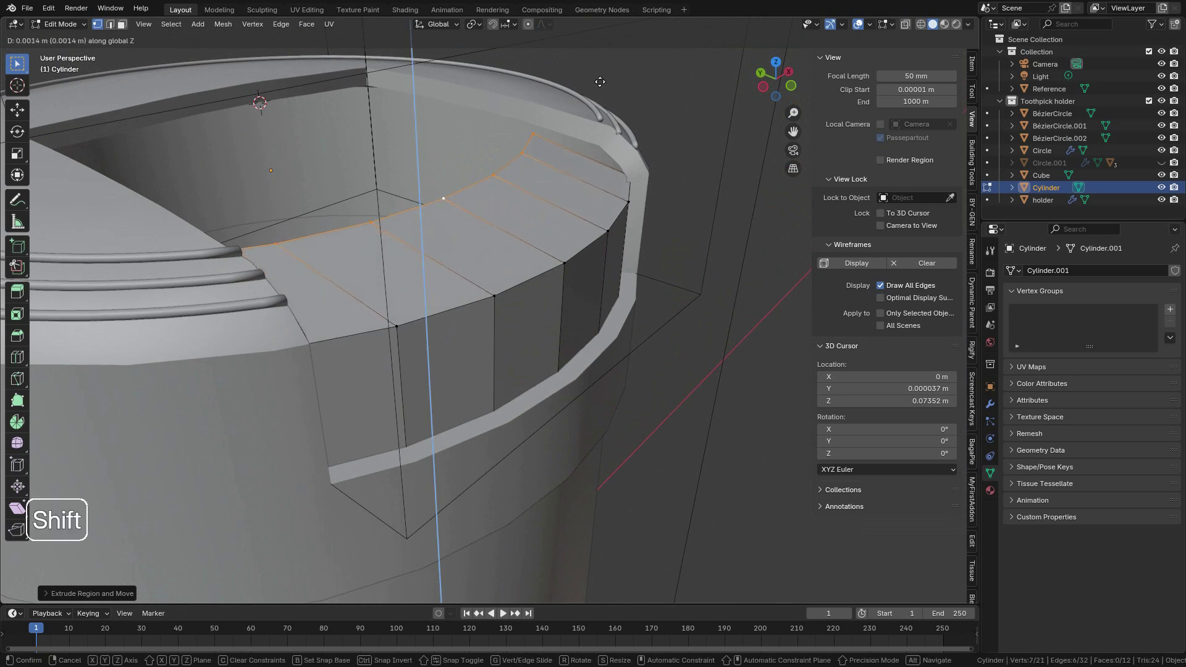
click(616, 563)
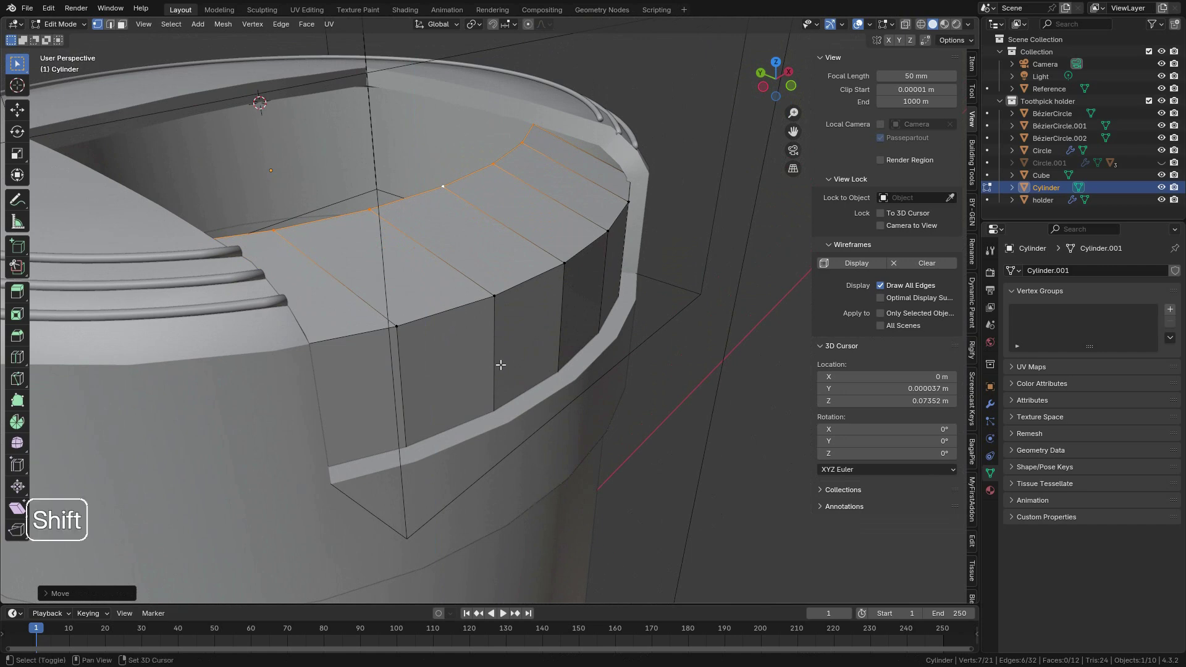
Step: In a wireframe side view, extrude the inner edge loop about 0.02 m inward and 0.007 m down, and restore solid shading
shift+middle_drag(501, 365, 519, 410)
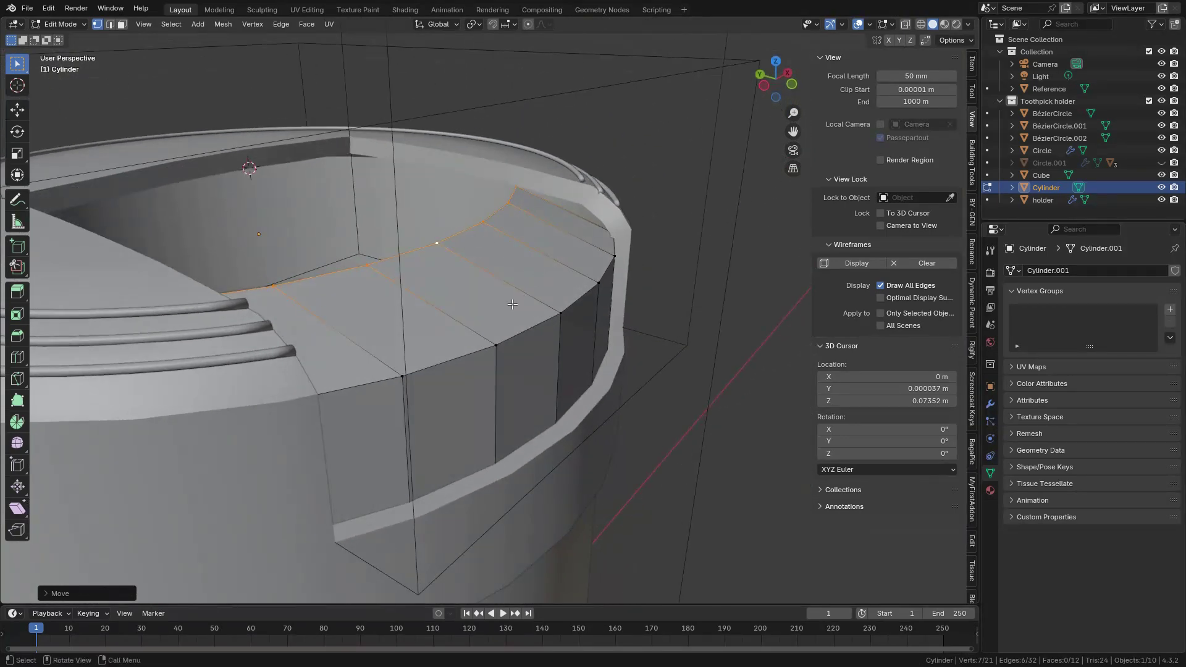
middle_drag(512, 304, 476, 396)
key(KP_3)
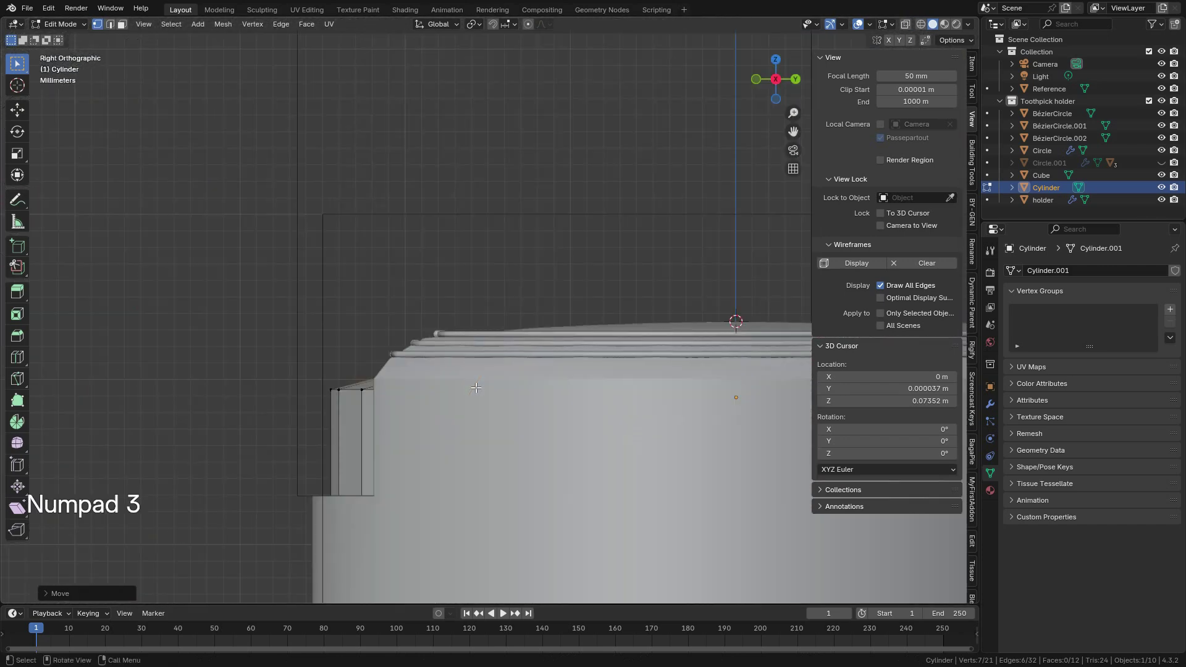
click(921, 24)
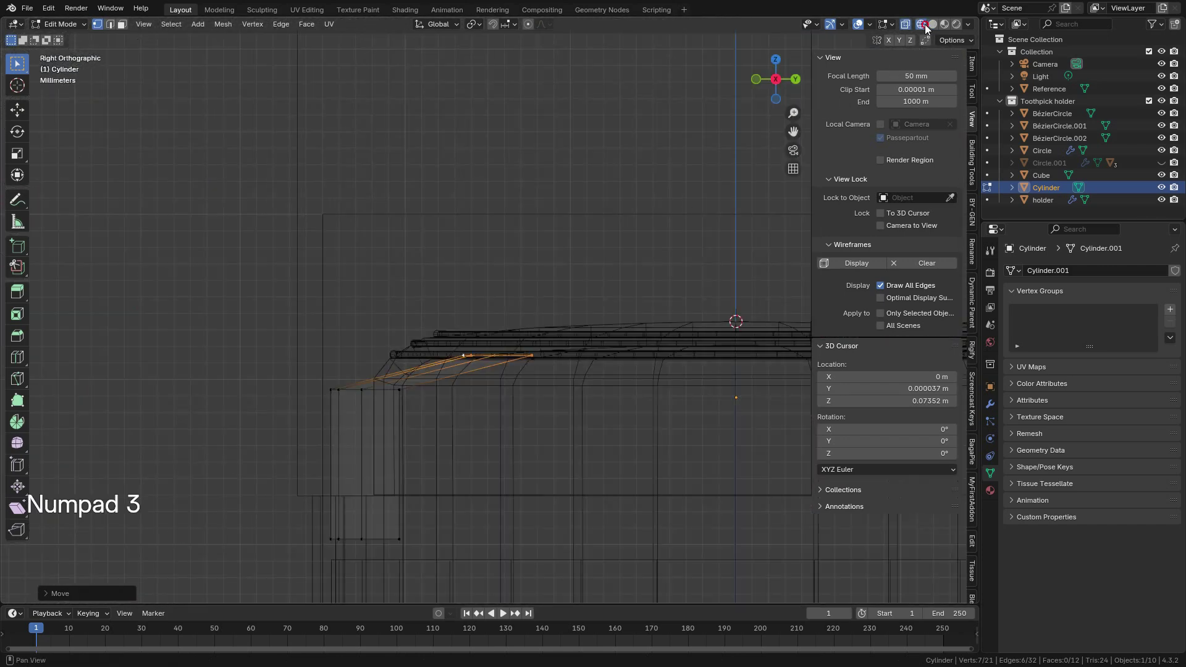
scroll(603, 252, down, 2)
shift+middle_drag(563, 394, 476, 298)
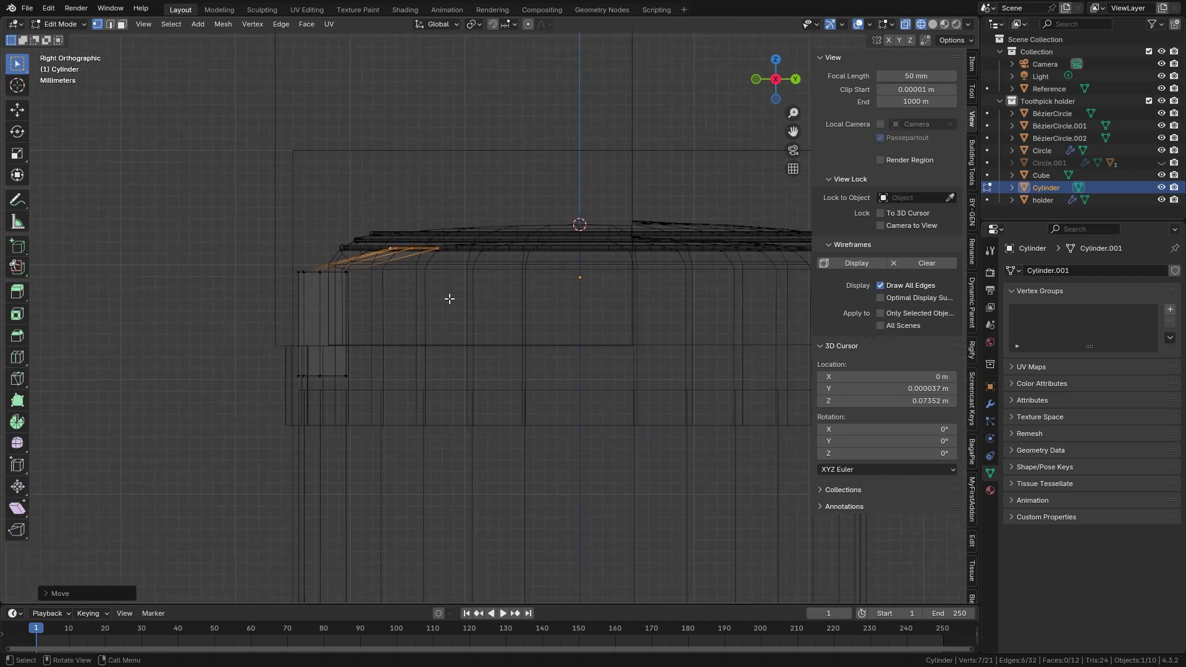
key(e)
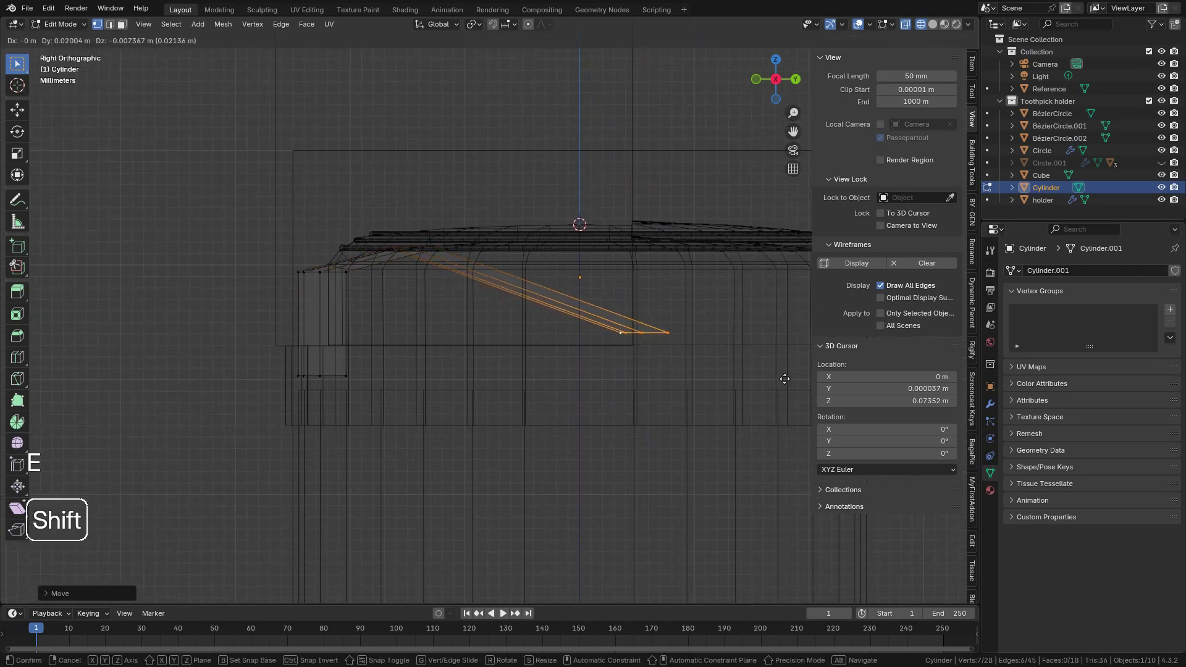
click(44, 407)
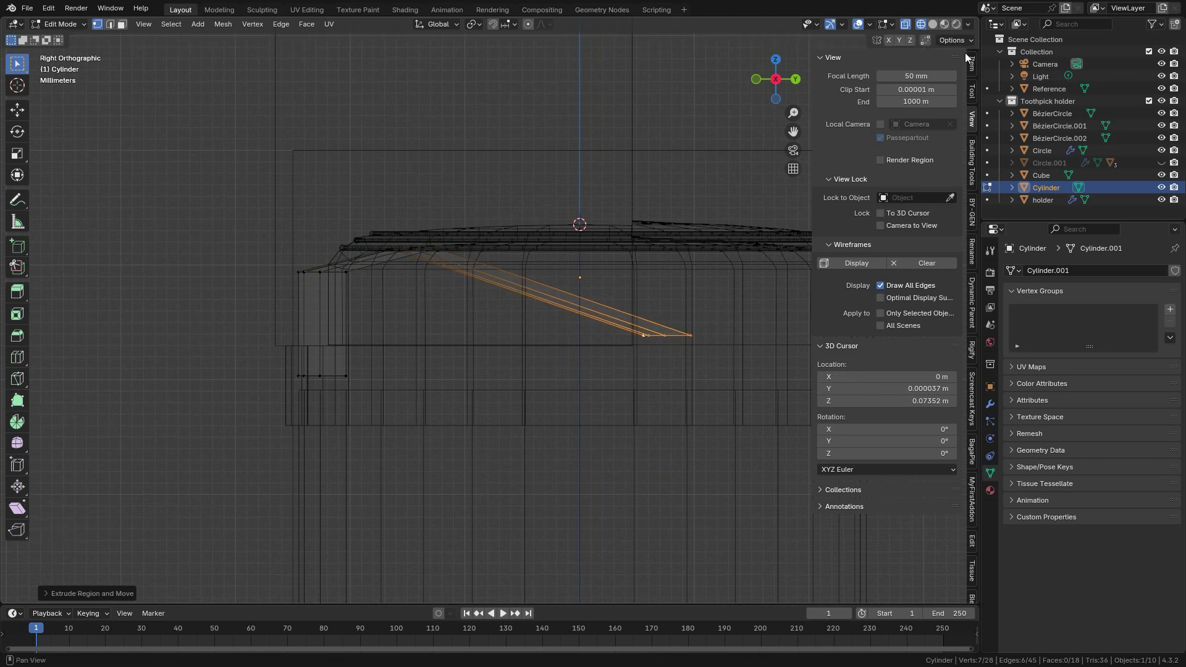
click(927, 27)
mouse_move(684, 111)
middle_down()
mouse_move(585, 283)
mouse_move(291, 328)
mouse_move(585, 247)
mouse_move(535, 286)
mouse_move(519, 260)
mouse_move(494, 315)
mouse_move(464, 340)
middle_up()
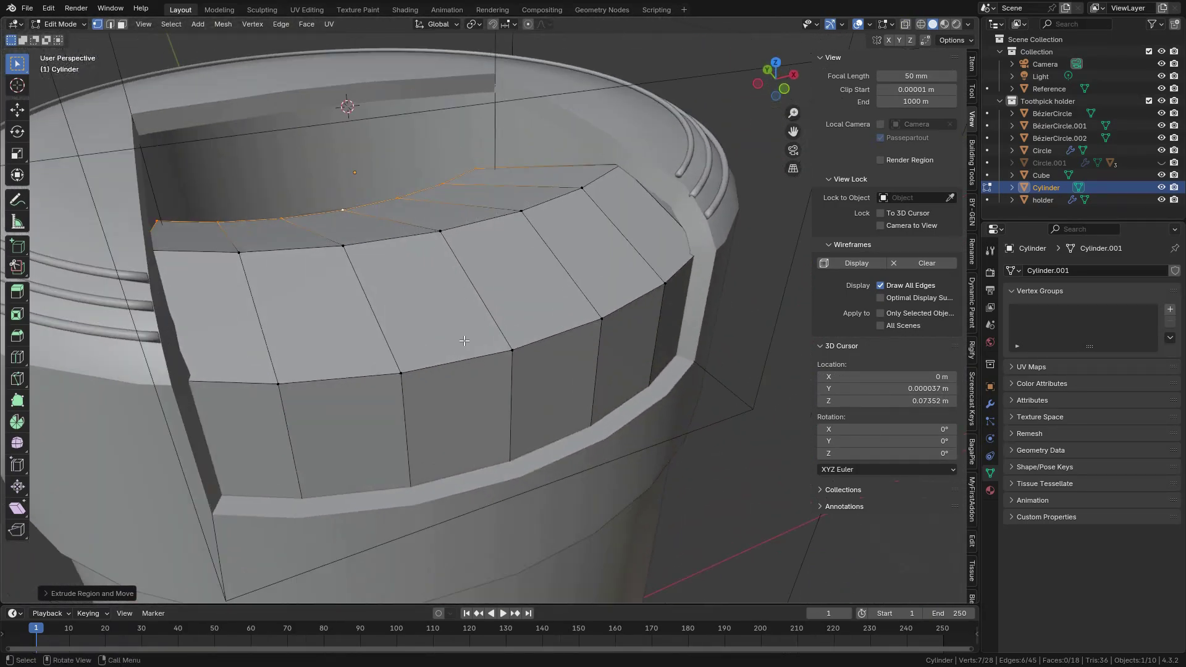
alt+click(445, 361)
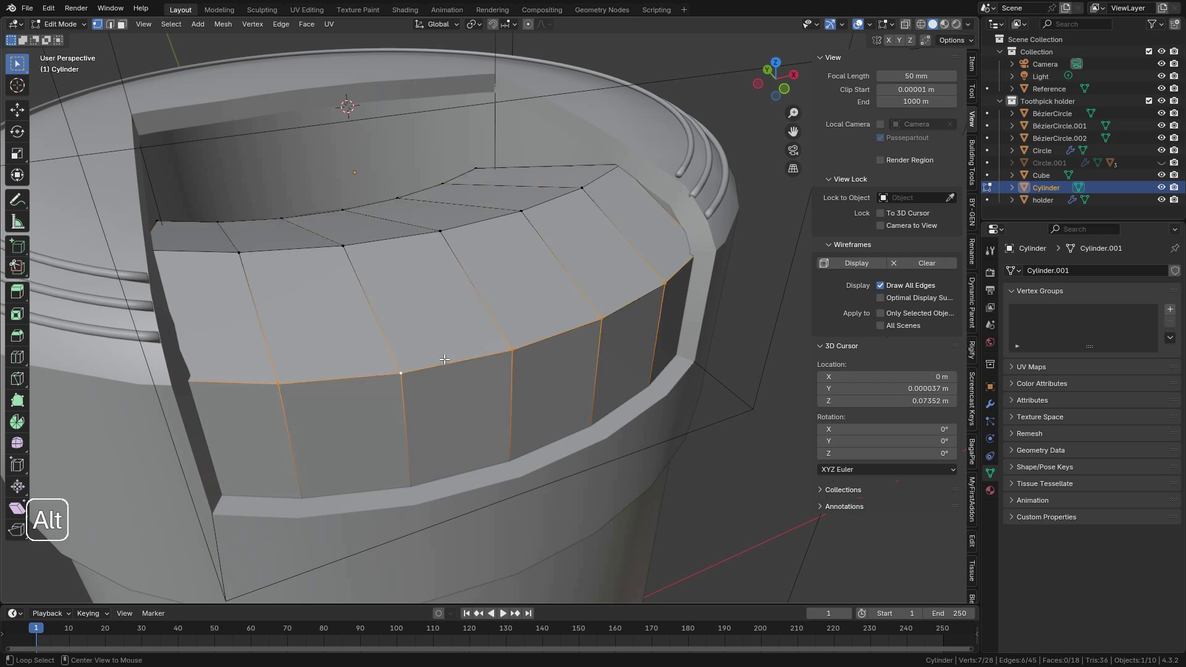
alt+shift+click(394, 238)
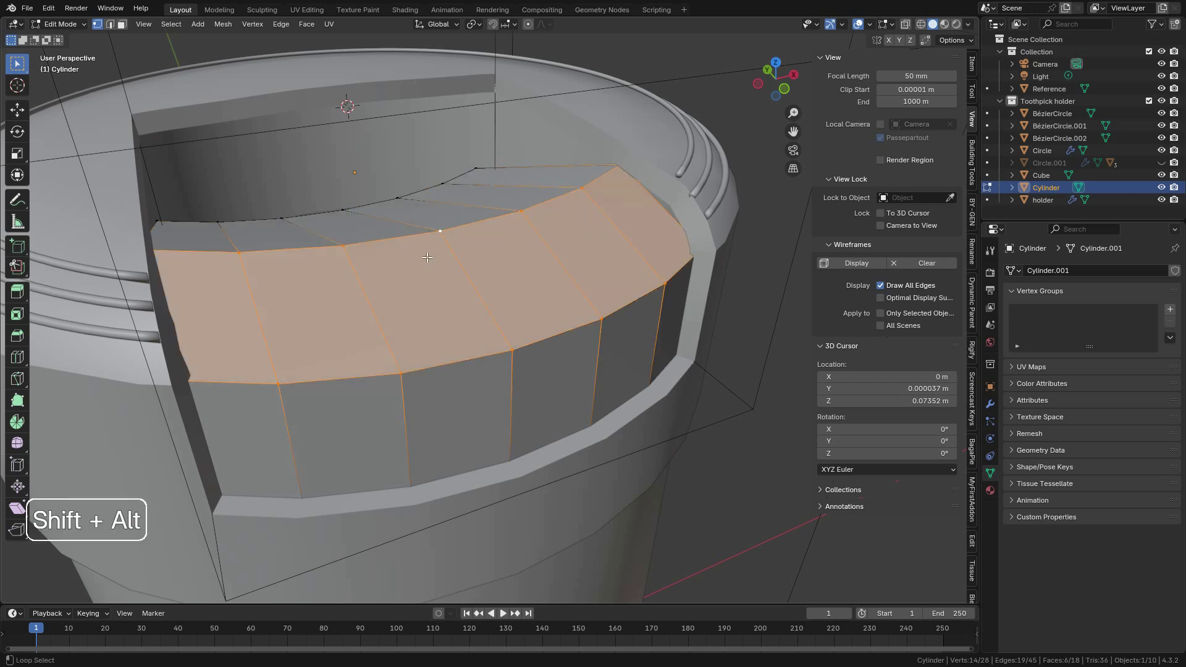
middle_drag(394, 238, 488, 273)
key(ctrl+b)
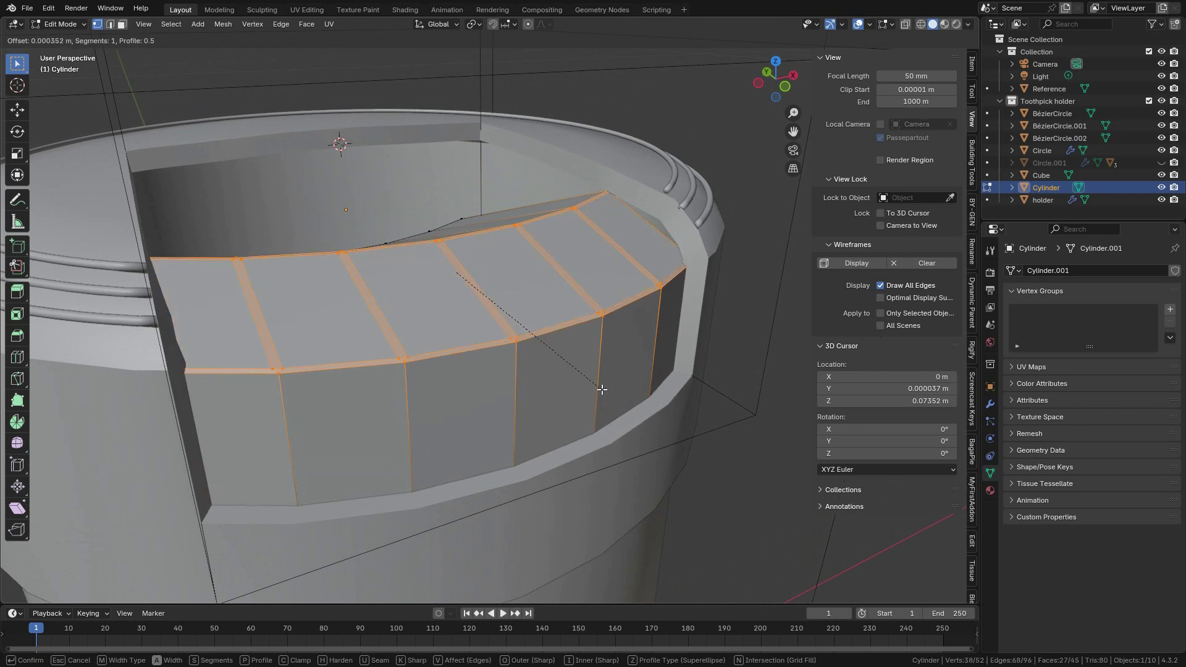
key(Escape)
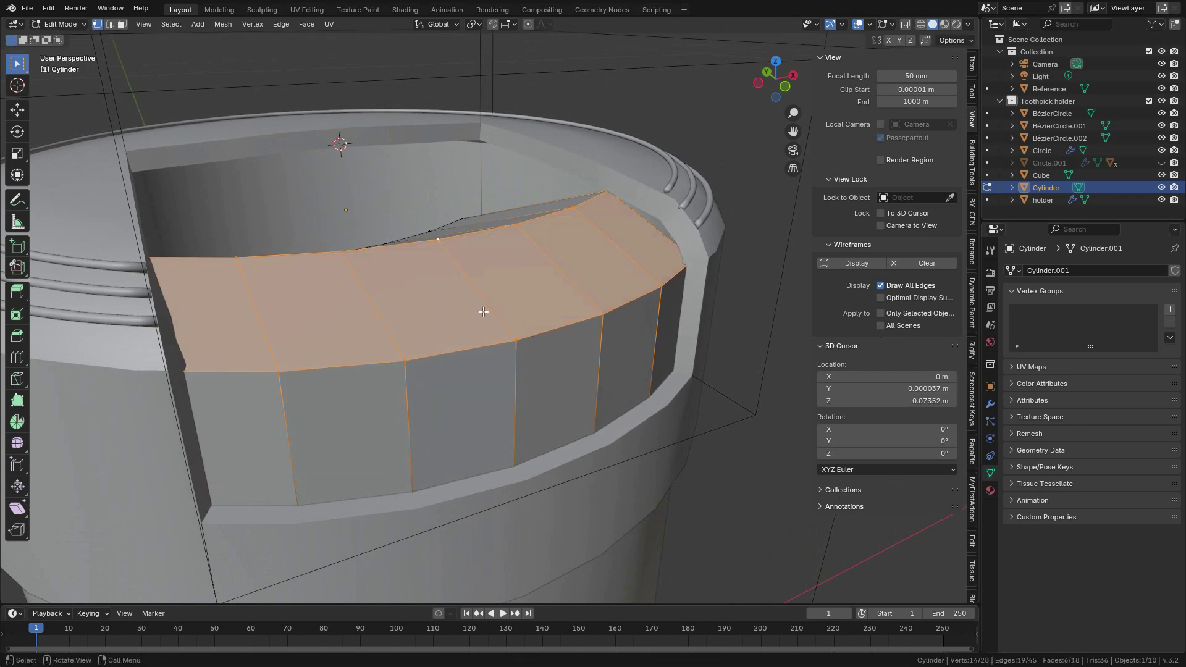
Step: In edge selection mode, bevel the front and rear edge loops of the sloped strip together with a small two-segment bevel
click(112, 24)
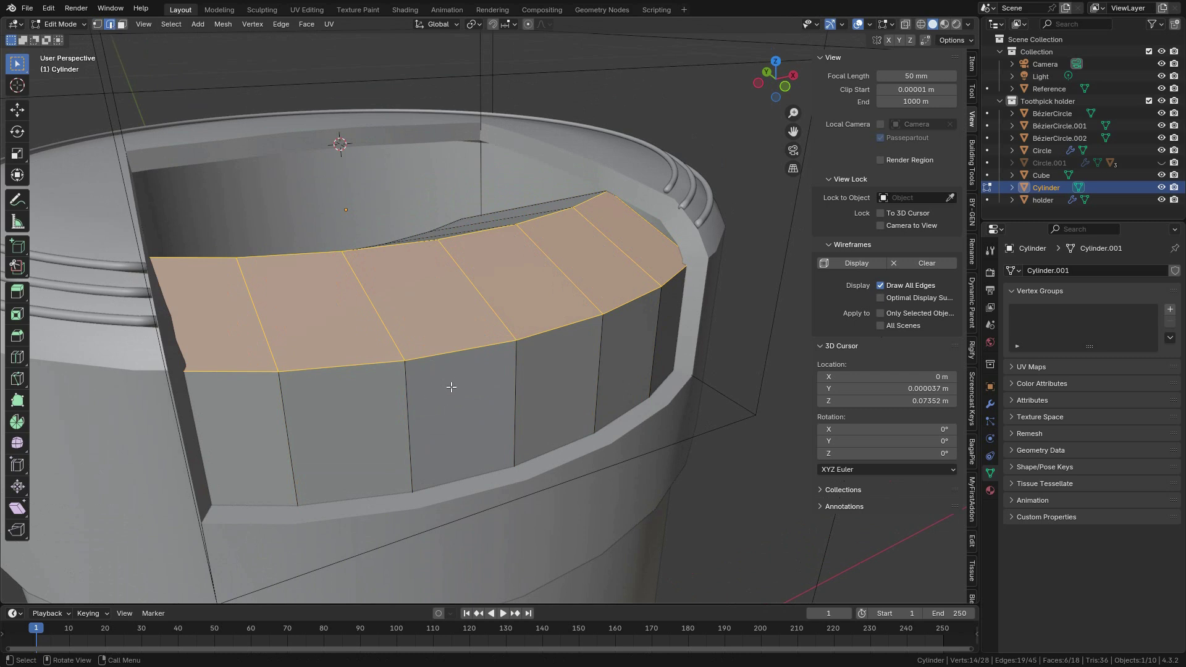
click(446, 354)
key(alt)
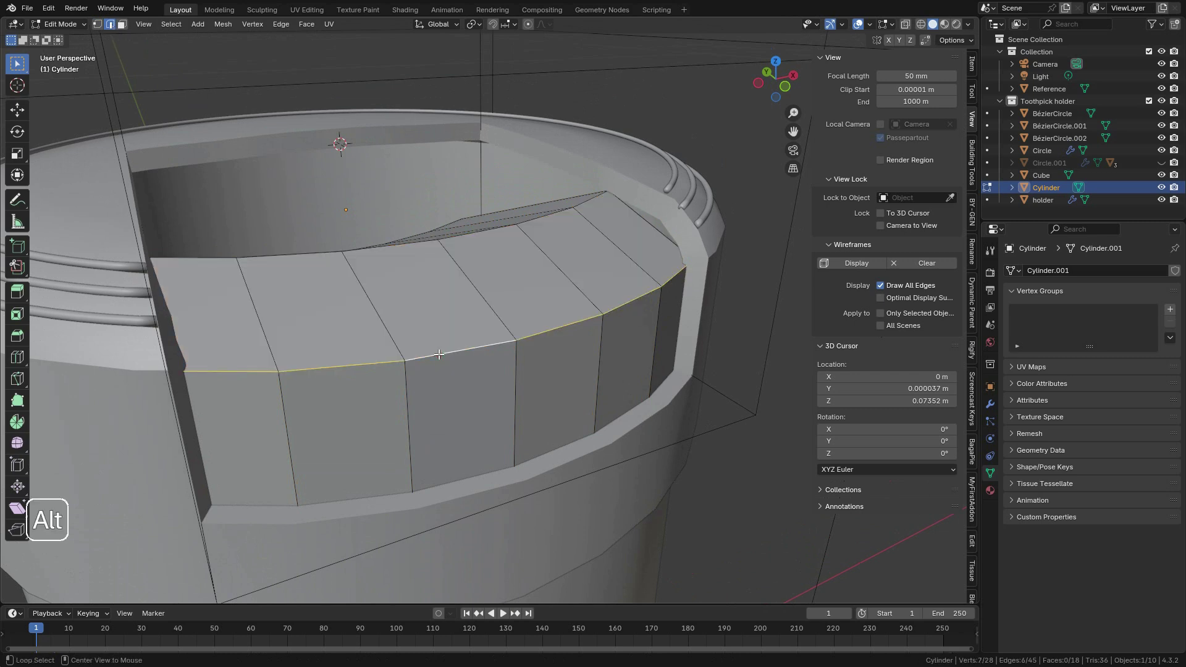
key(shift)
alt+shift+click(399, 247)
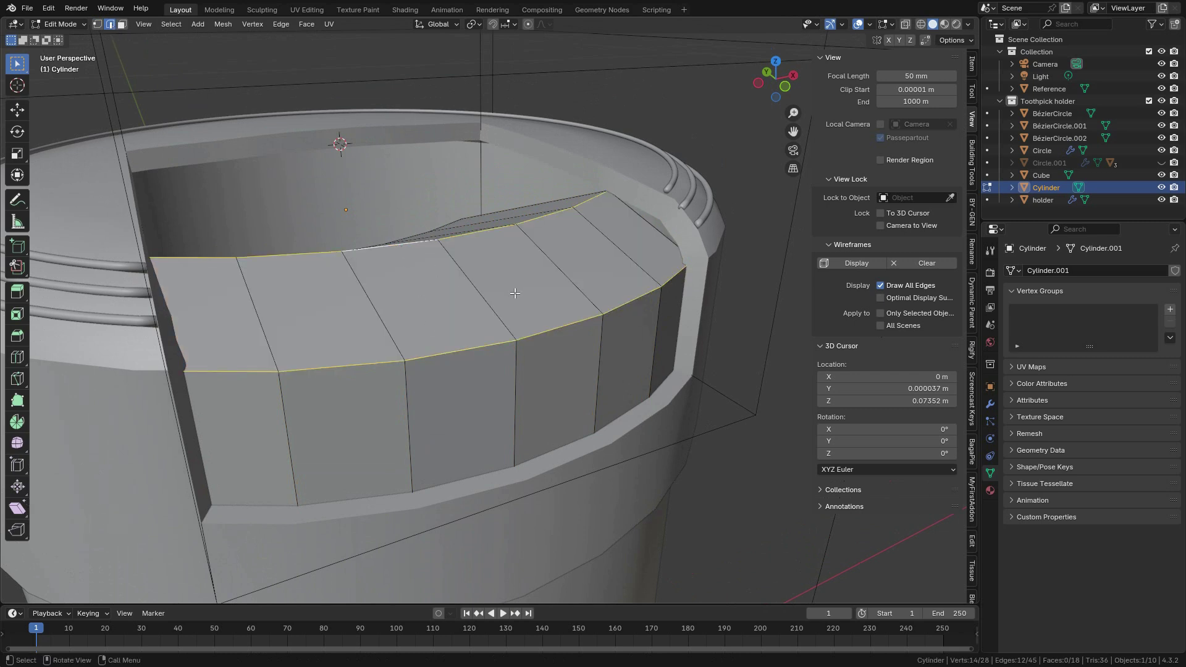
key(shift)
key(alt)
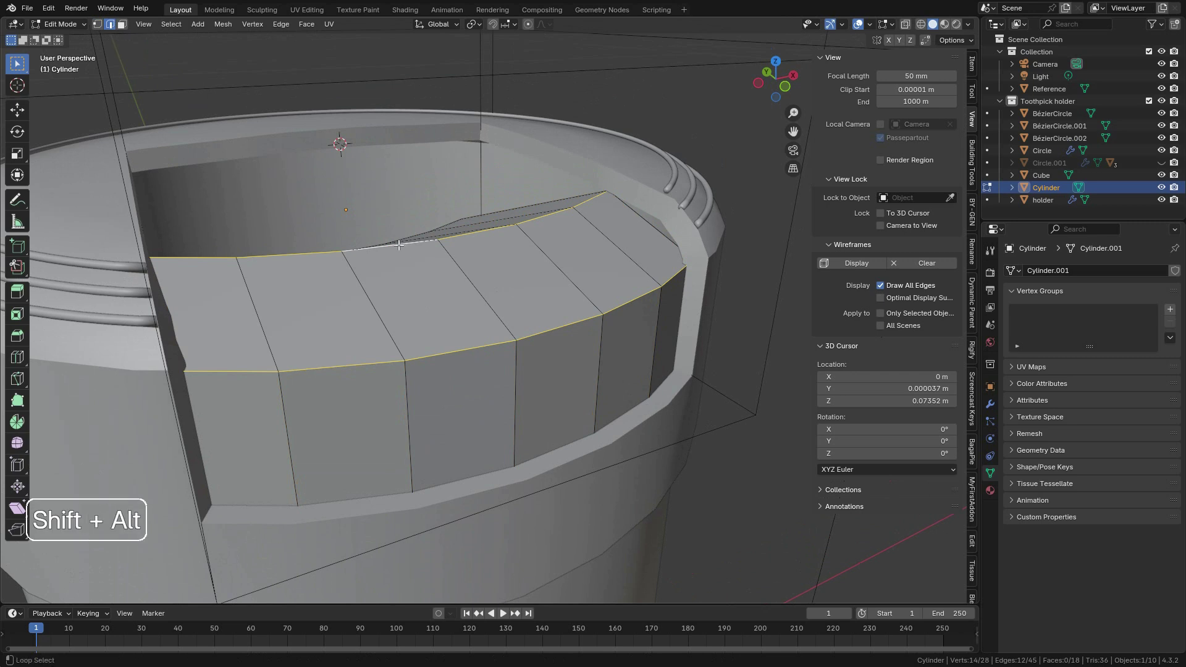
alt+click(447, 355)
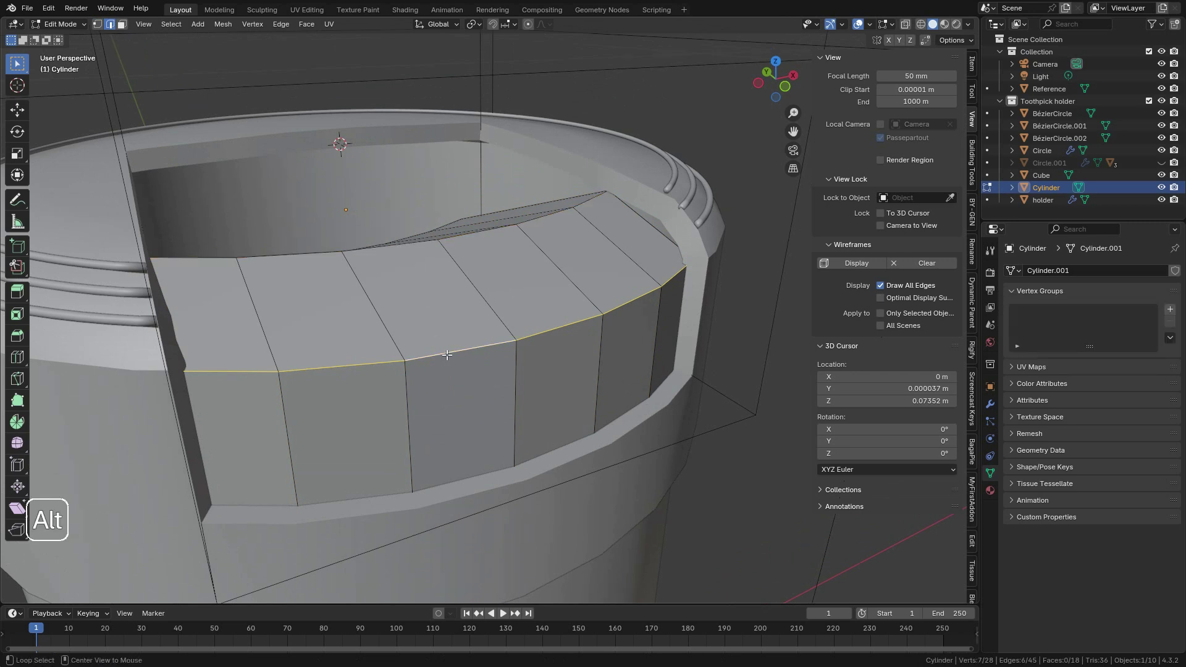
key(shift)
alt+shift+click(399, 247)
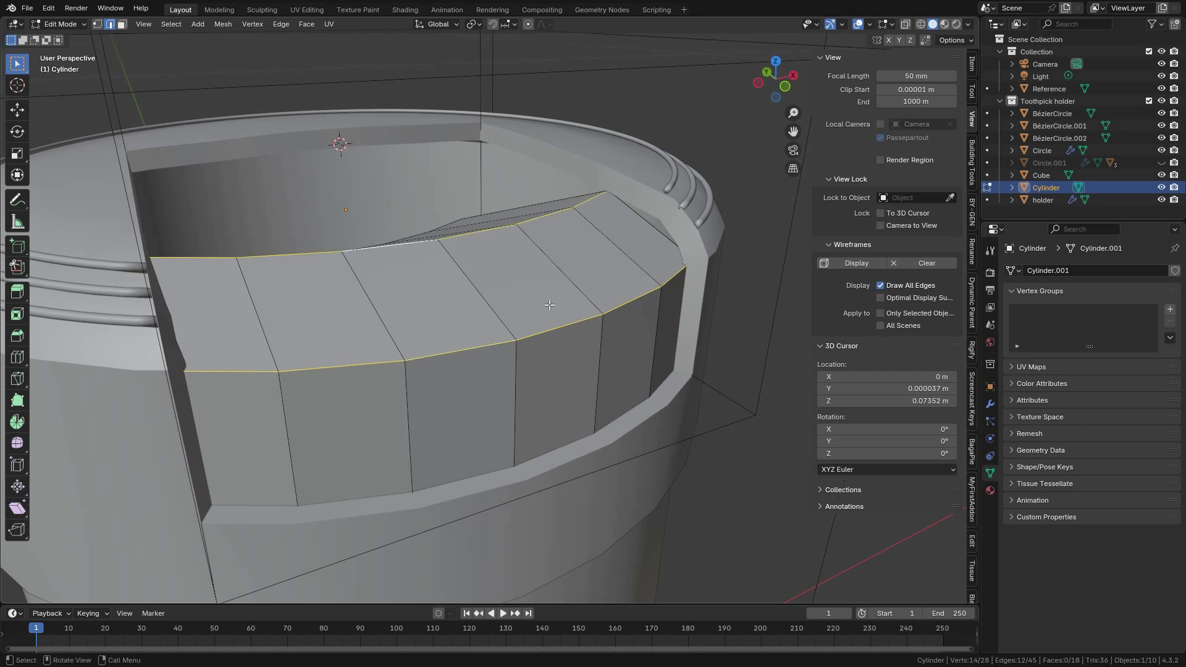
key(ctrl+b)
key(shift)
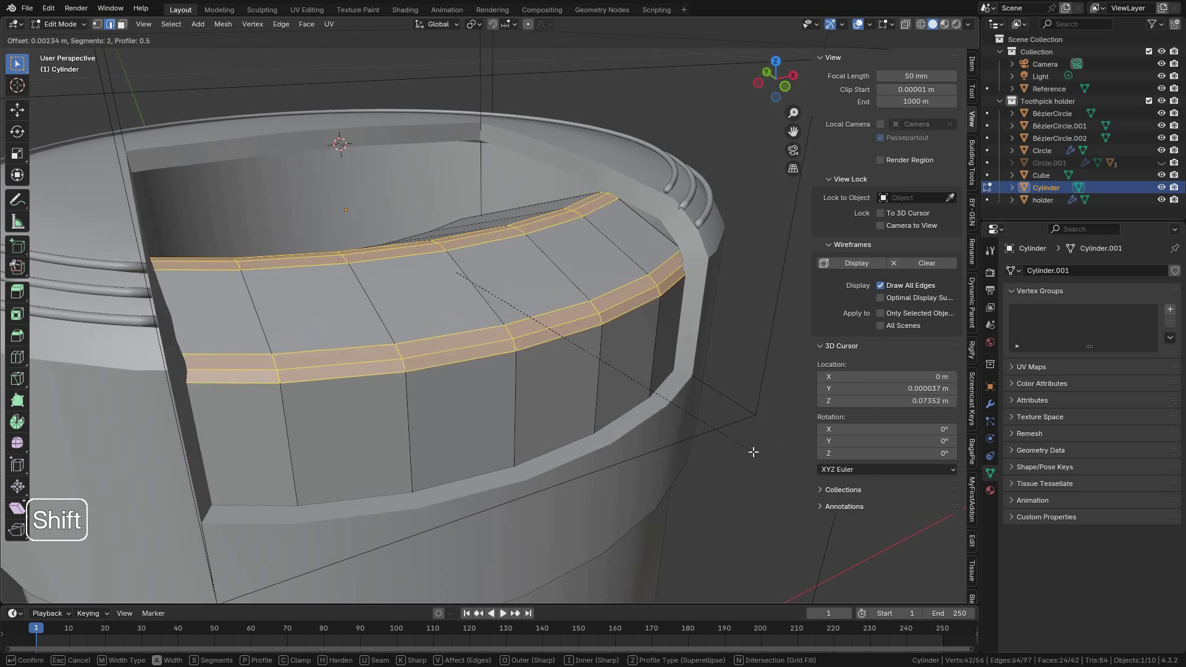
scroll(751, 453, up, 1)
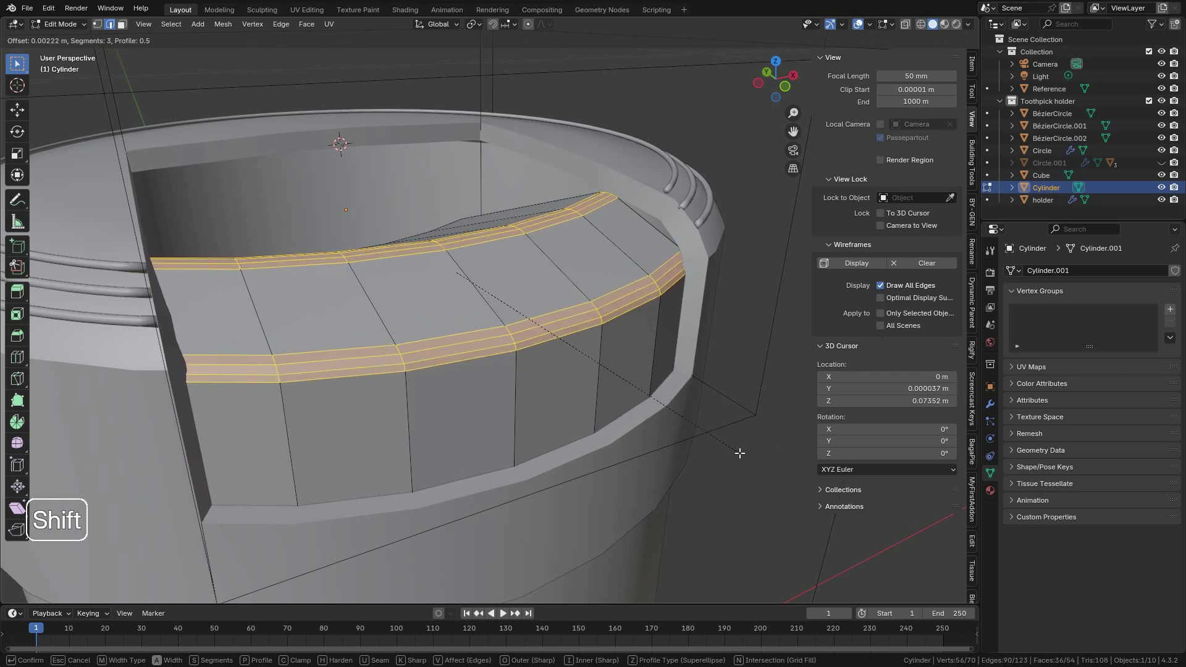
scroll(710, 413, down, 1)
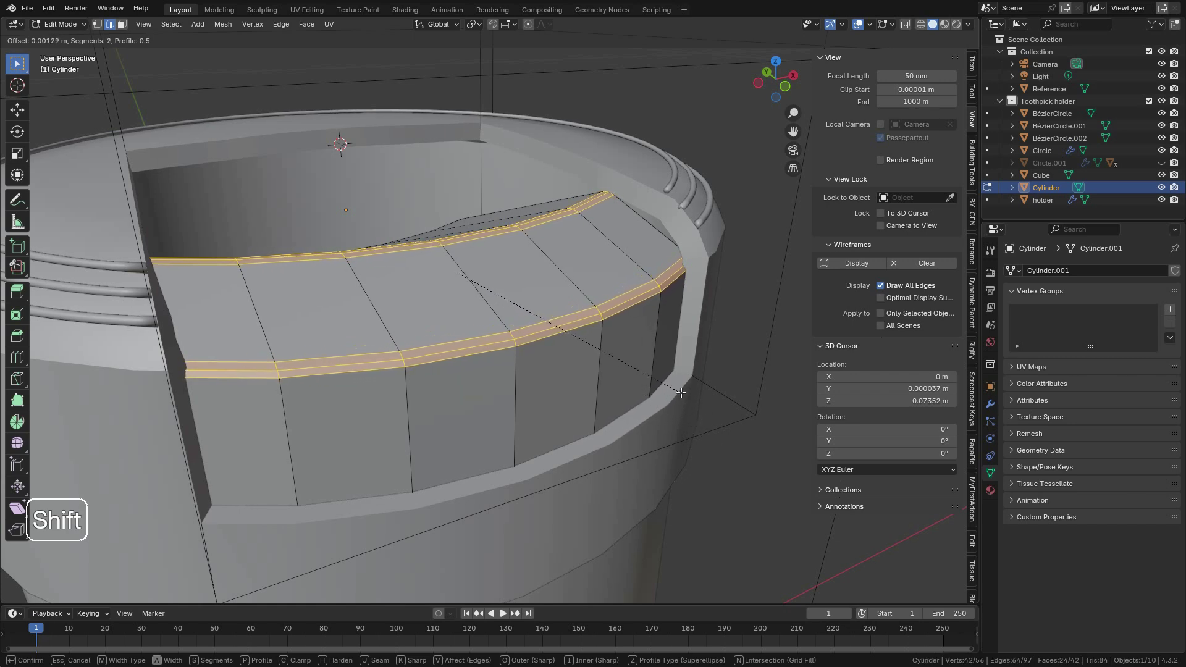
click(644, 378)
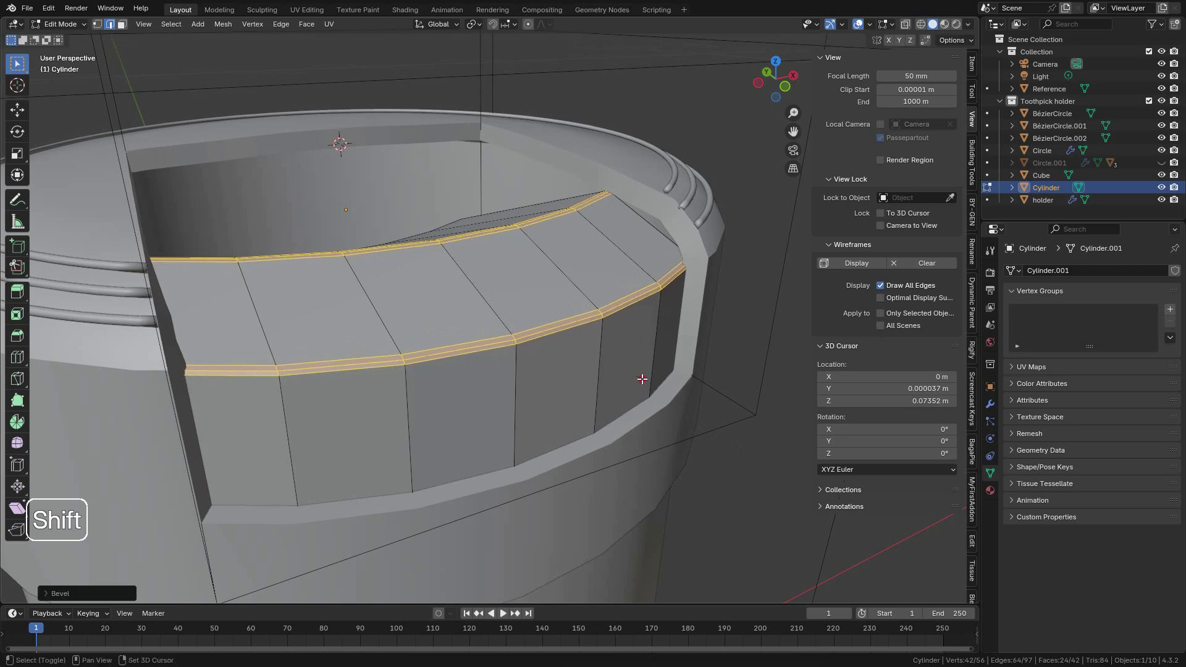
Step: Switch the cylinder to Object Mode and apply Shade Auto Smooth to it
middle_drag(643, 378, 519, 318)
key(Tab)
right_click(535, 263)
click(513, 274)
Step: Return to Edit Mode on the cylinder and clear the edge selection
key(Tab)
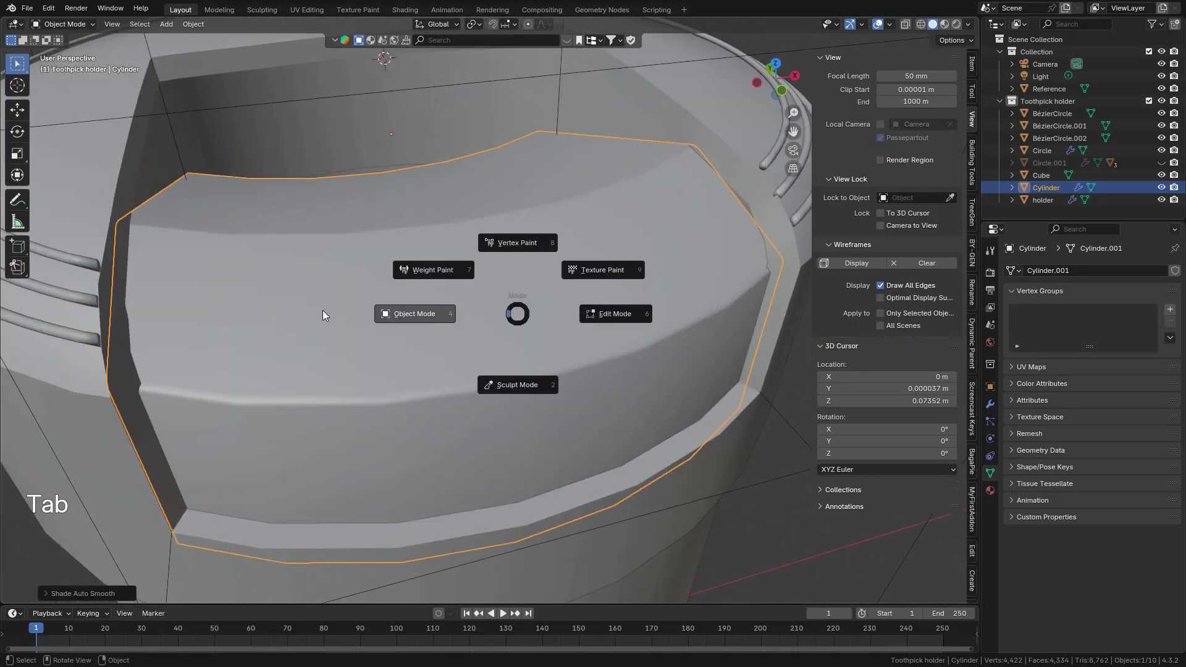
key(Tab)
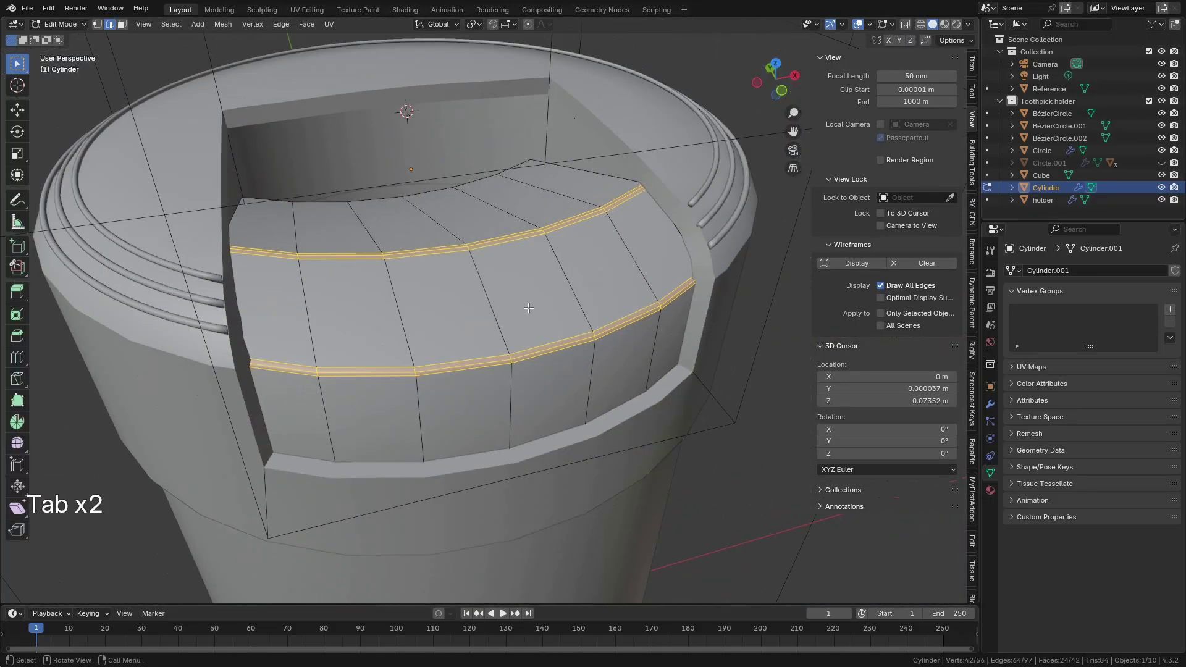
scroll(529, 307, down, 1)
scroll(706, 400, up, 1)
click(736, 499)
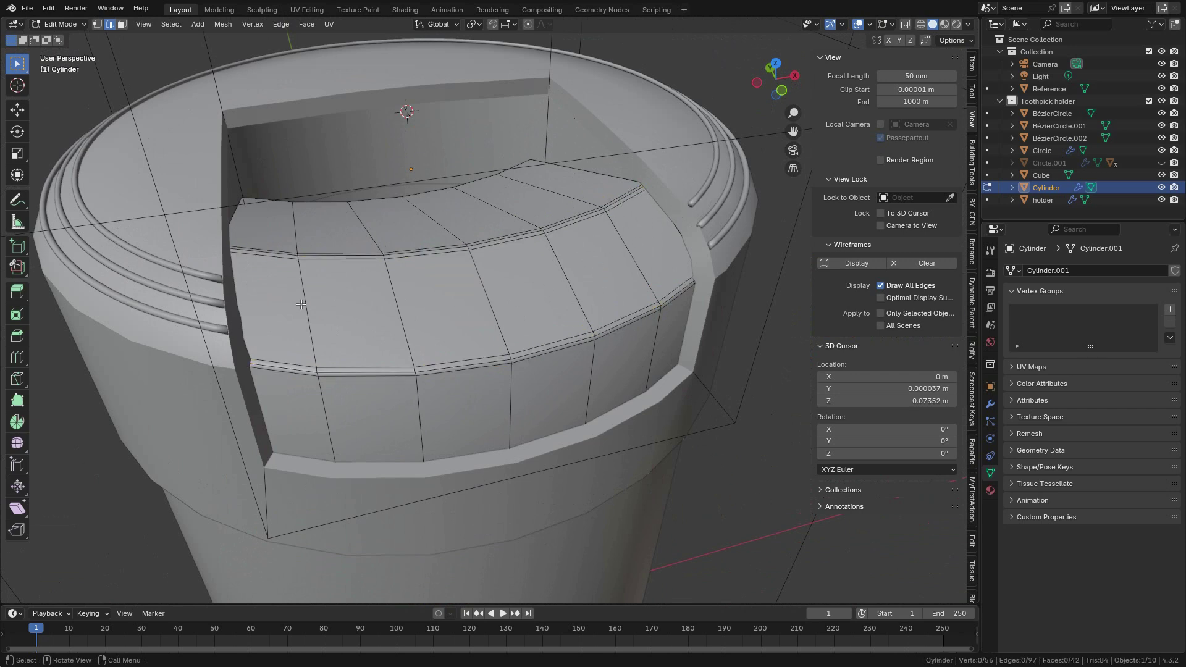
Step: Add a centred loop cut running lengthwise along the sloped strip of the flap
key(ctrl)
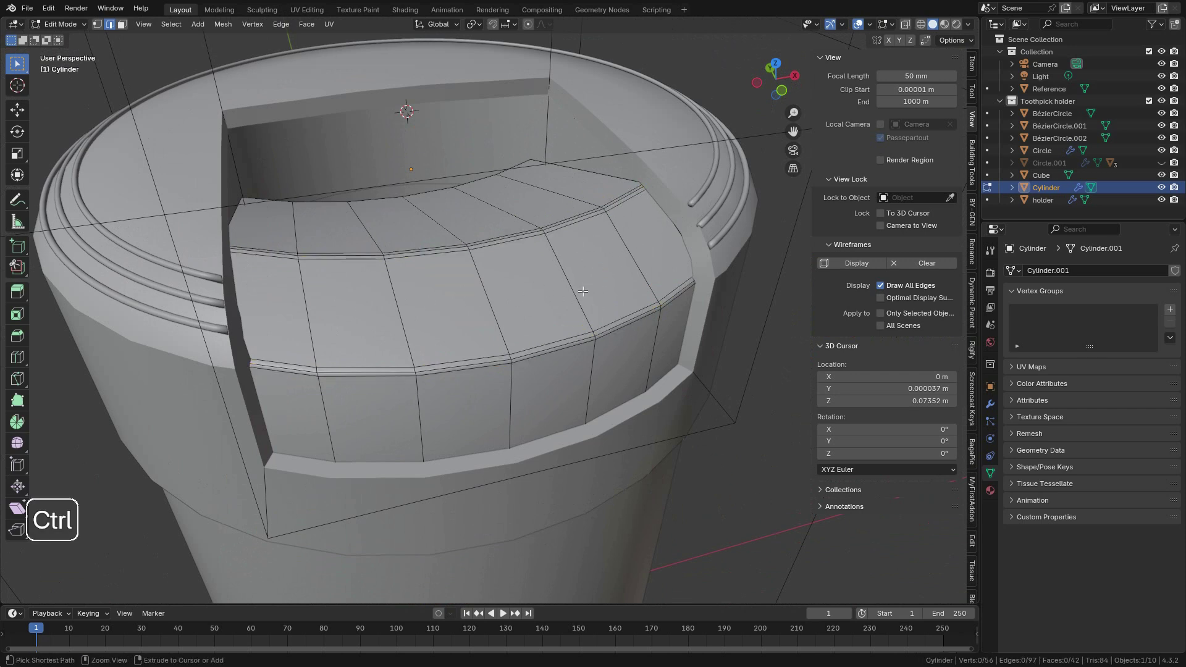
key(ctrl+r)
click(598, 278)
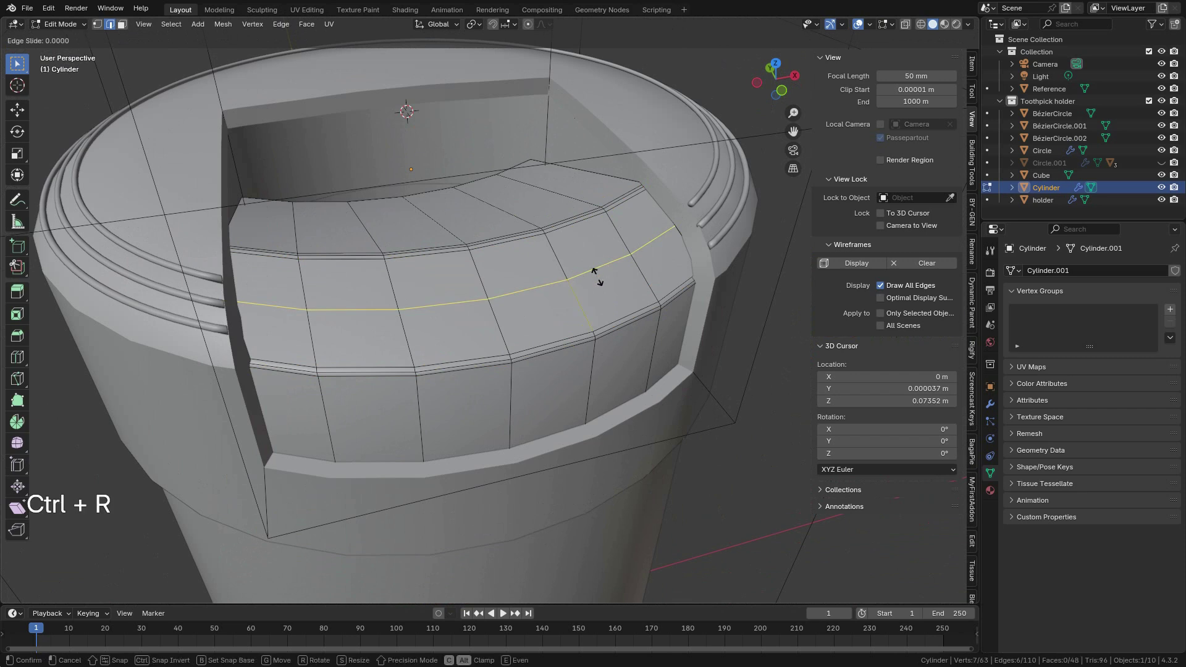
right_click(598, 278)
Step: Add a centred loop cut across the flap in each of its six segments
middle_drag(362, 324, 352, 317)
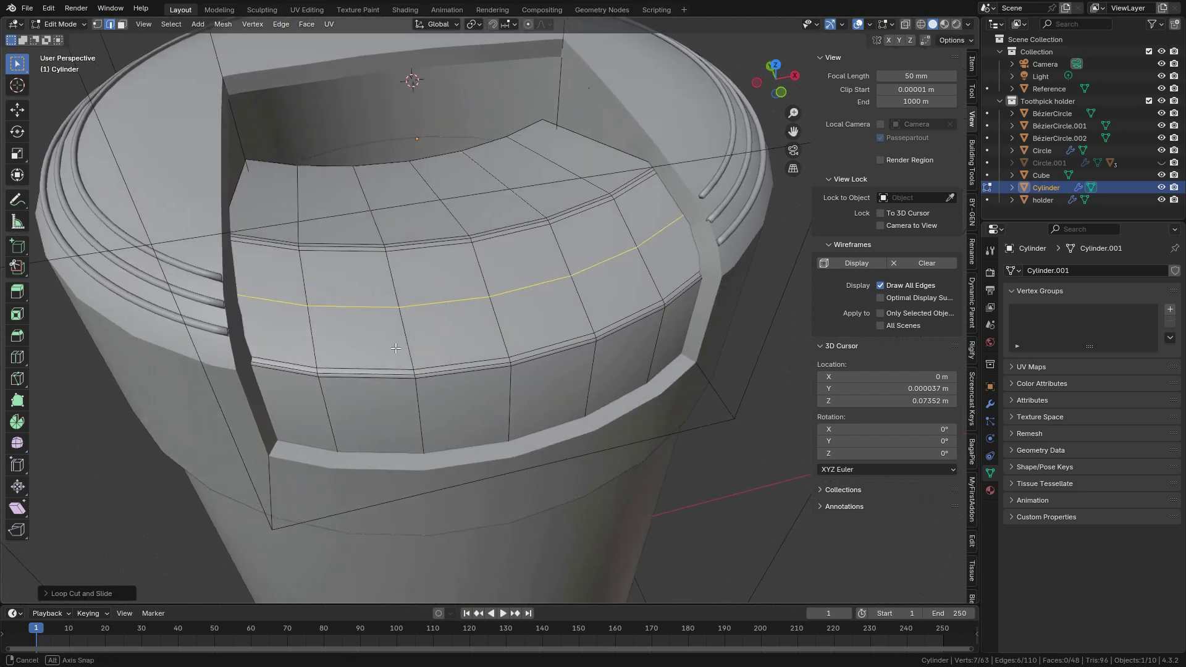
key(ctrl+r)
click(352, 312)
right_click(352, 313)
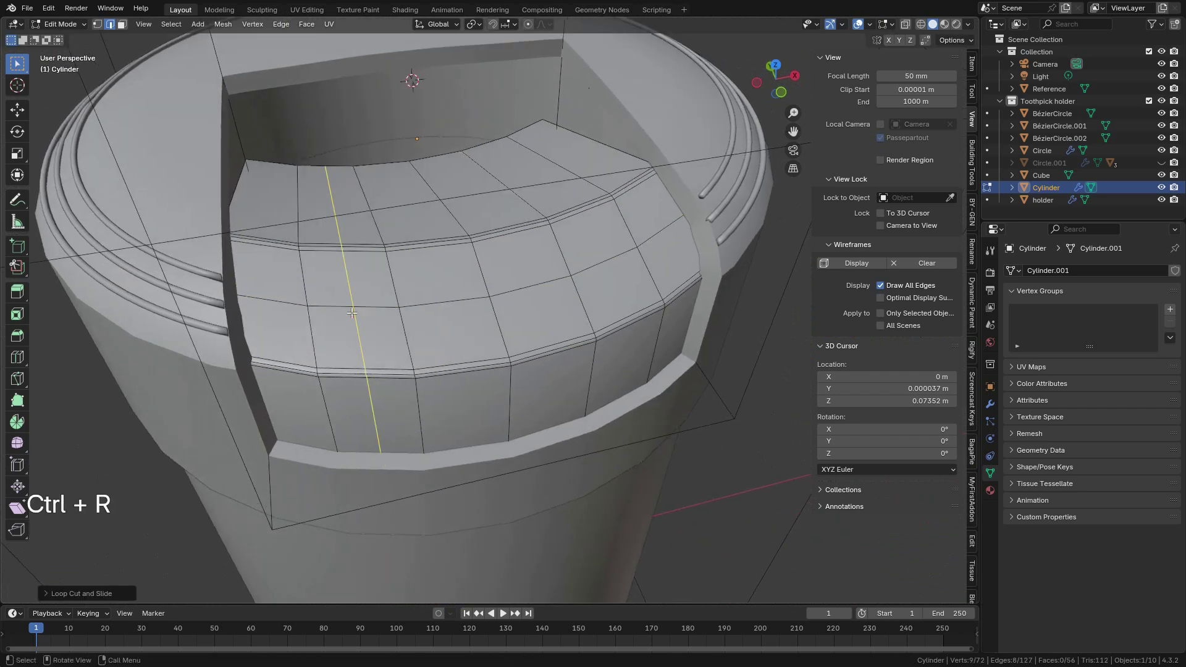
key(ctrl+r)
click(256, 252)
right_click(255, 252)
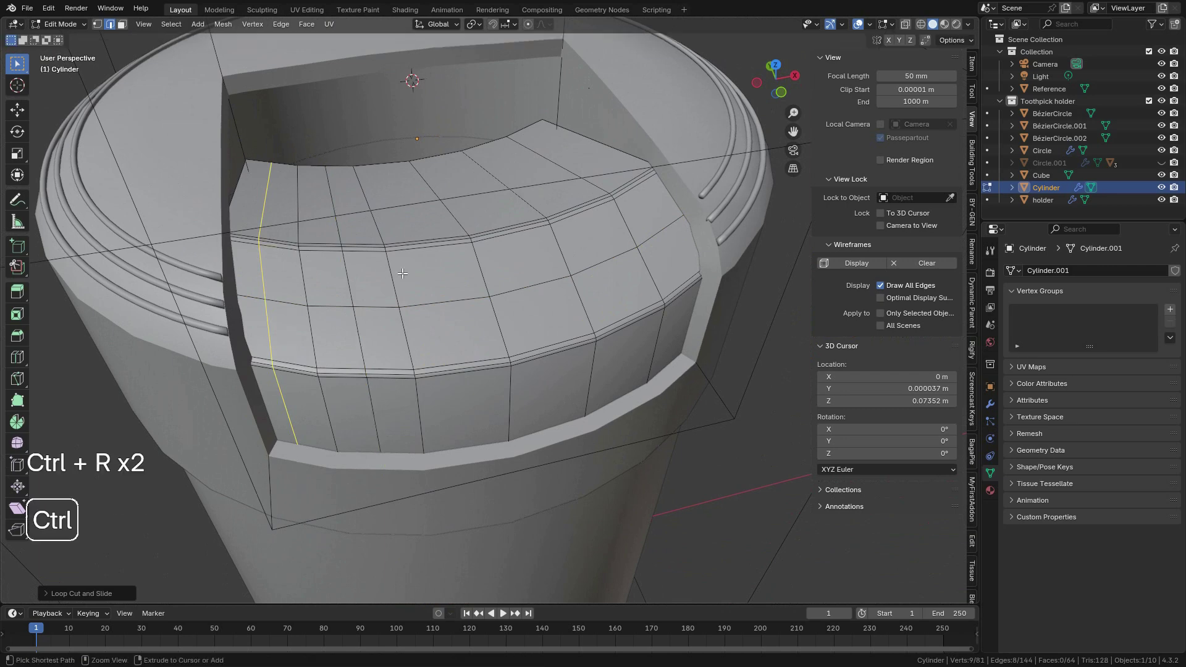
key(ctrl+r)
click(409, 259)
right_click(409, 260)
key(ctrl+r)
click(499, 248)
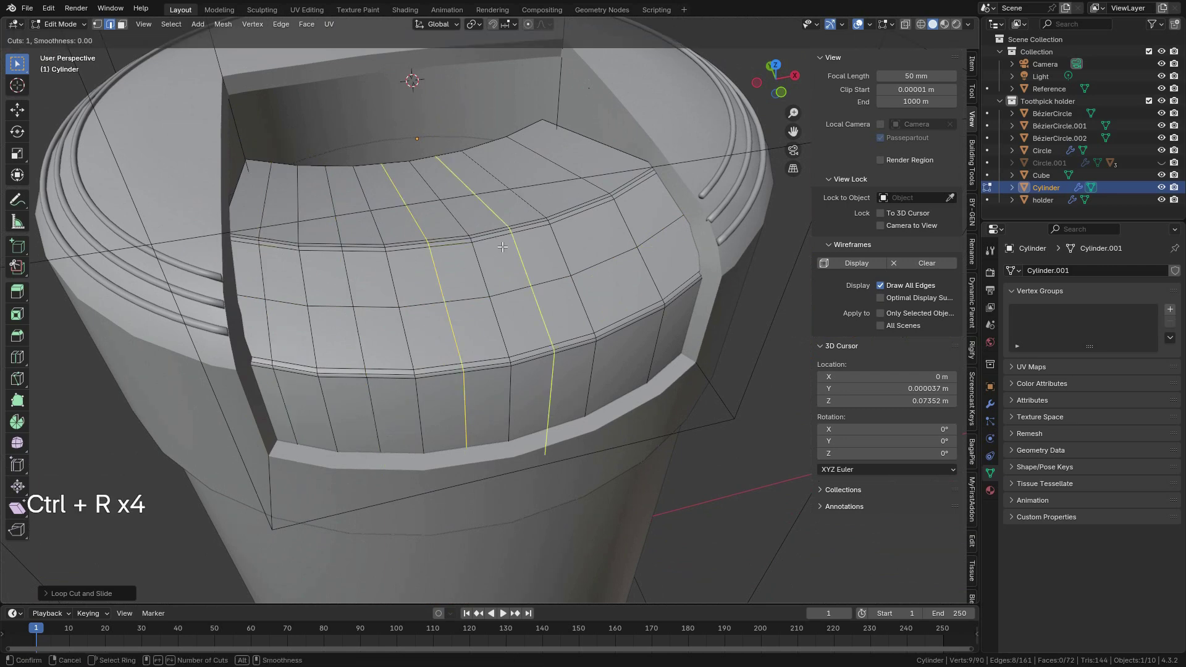
right_click(499, 249)
key(ctrl+r)
click(585, 208)
right_click(584, 208)
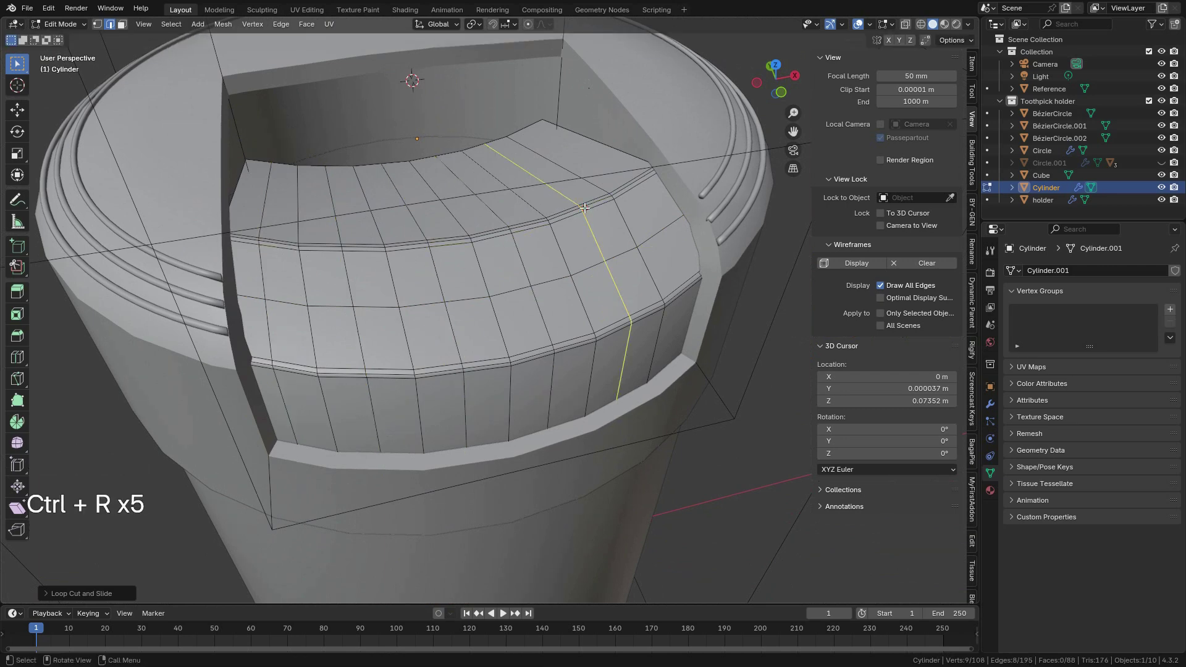
key(ctrl+r)
click(645, 171)
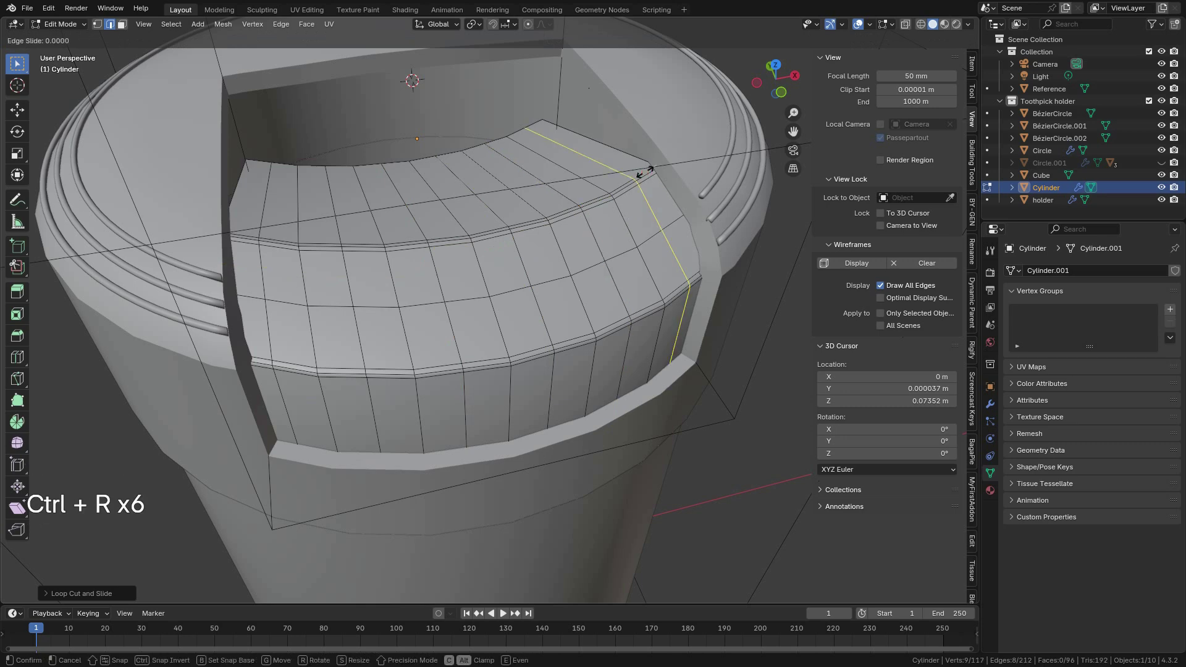
right_click(645, 172)
Step: Add centred lengthwise loop cuts in the front and rear halves of the sloped strip, and return to Object Mode
middle_drag(645, 172, 565, 322)
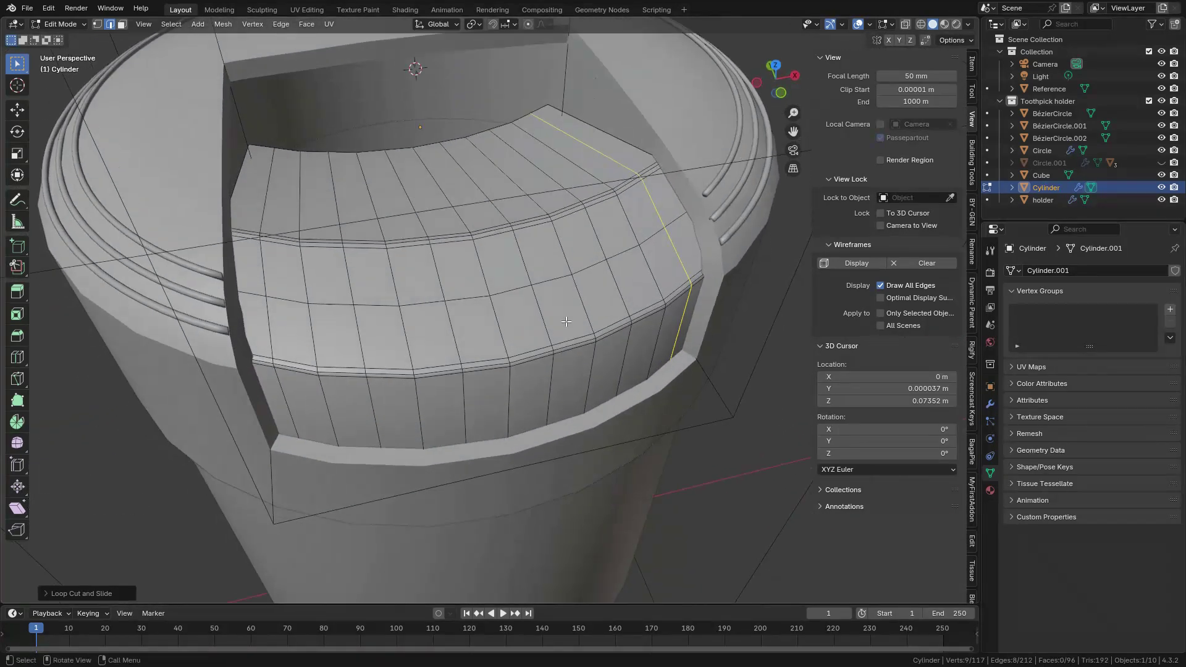
key(ctrl+r)
click(583, 296)
right_click(583, 296)
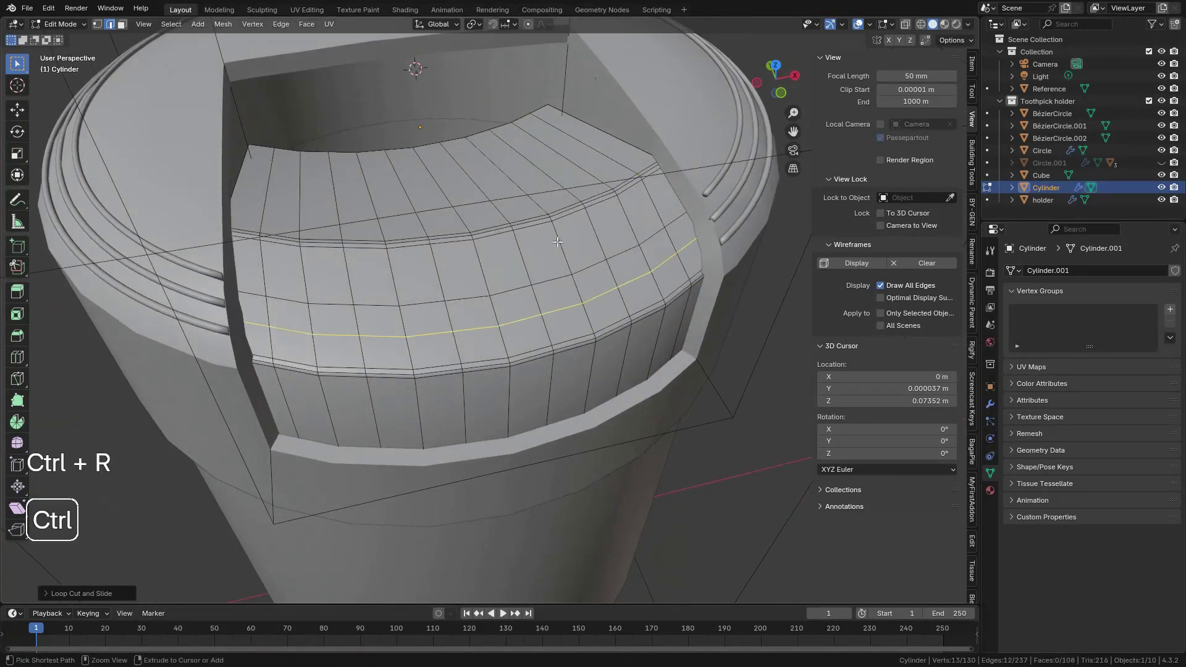
key(ctrl+r)
click(558, 243)
right_click(558, 242)
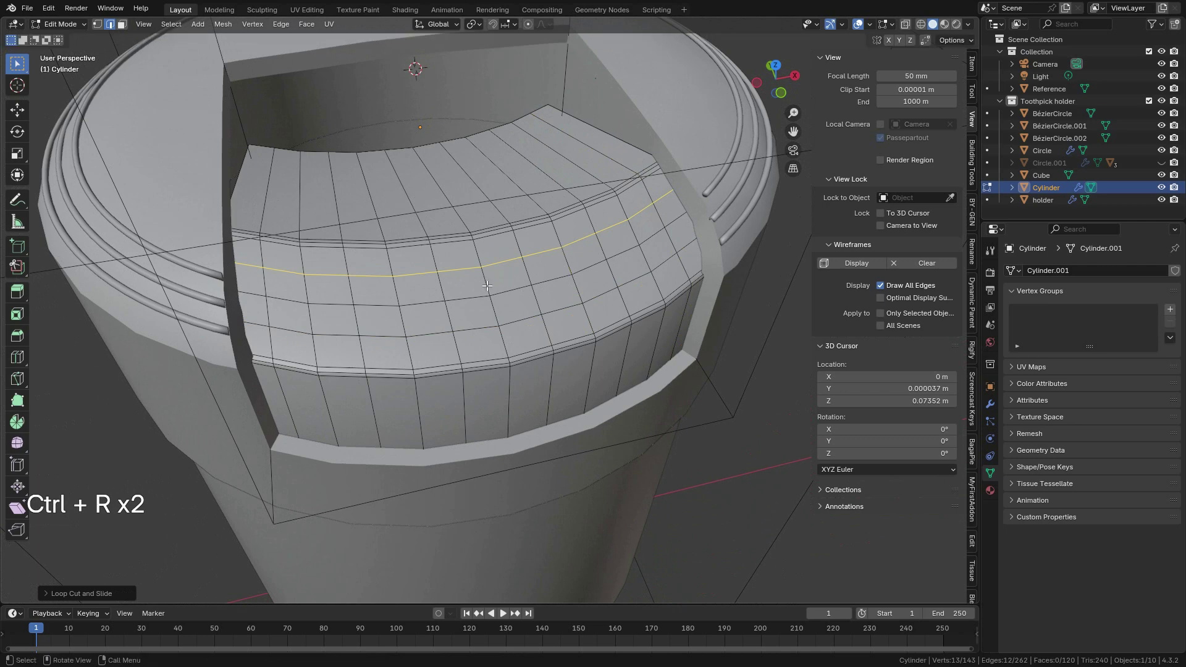
key(Tab)
middle_drag(283, 278, 464, 318)
scroll(464, 323, up, 4)
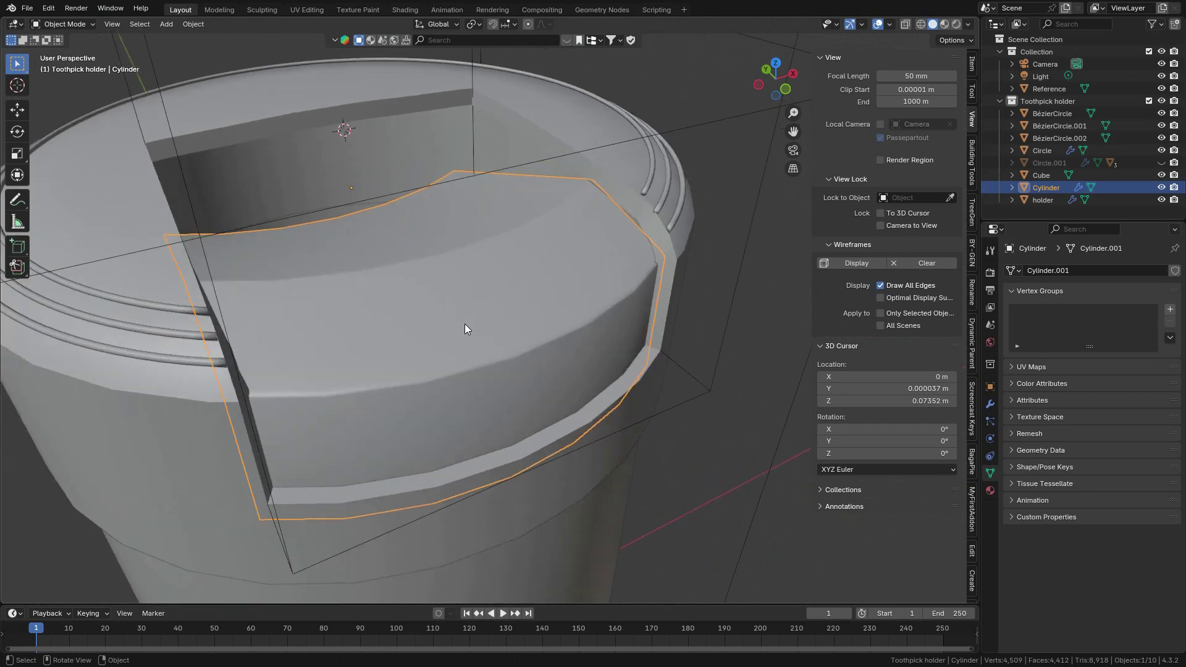
Step: Add a 32-vertex cylinder mesh at the 3D cursor and scale it down by about 0.266 and again by about 0.312
key(shift+a)
mouse_move(506, 292)
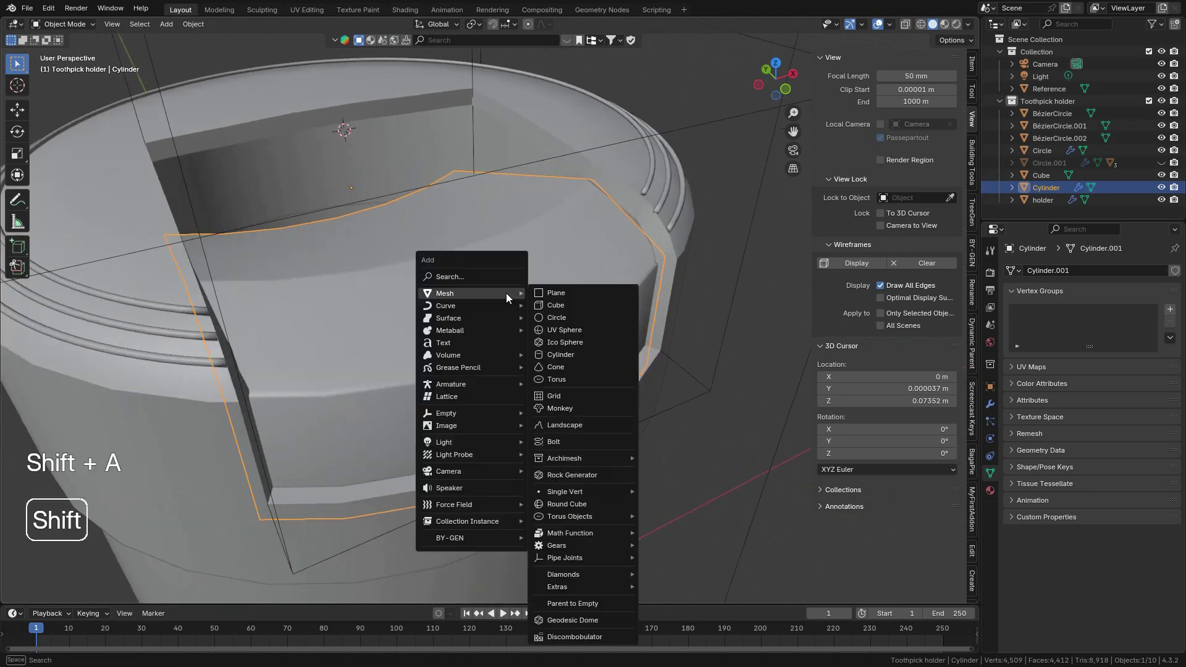
click(562, 355)
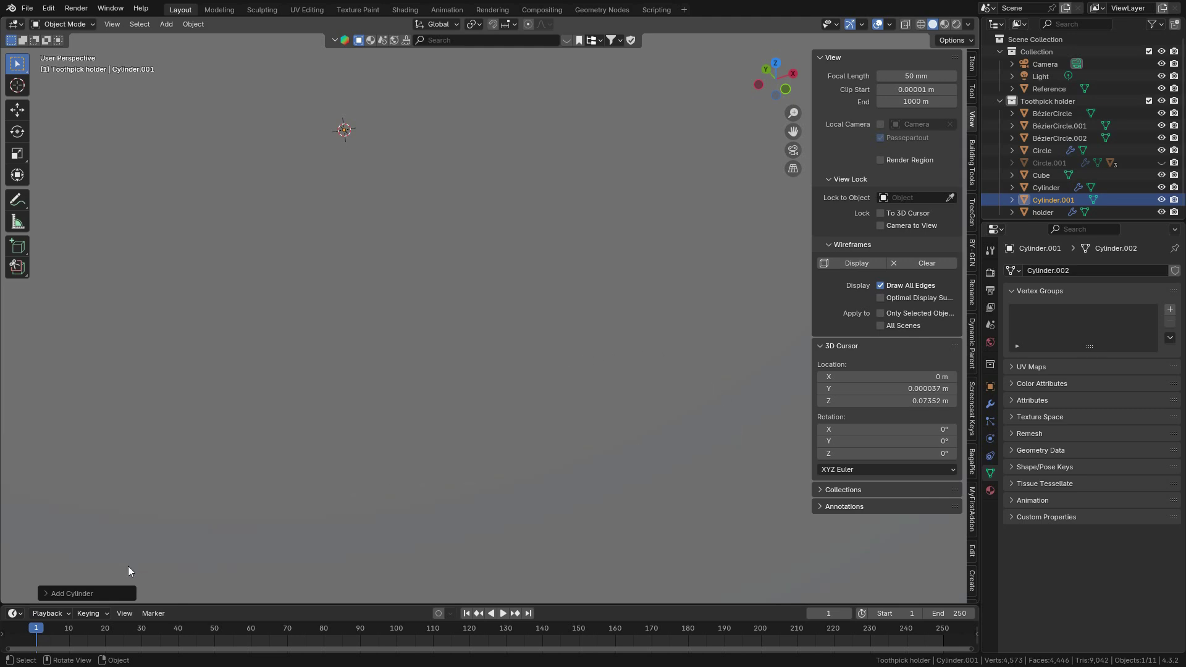
click(117, 593)
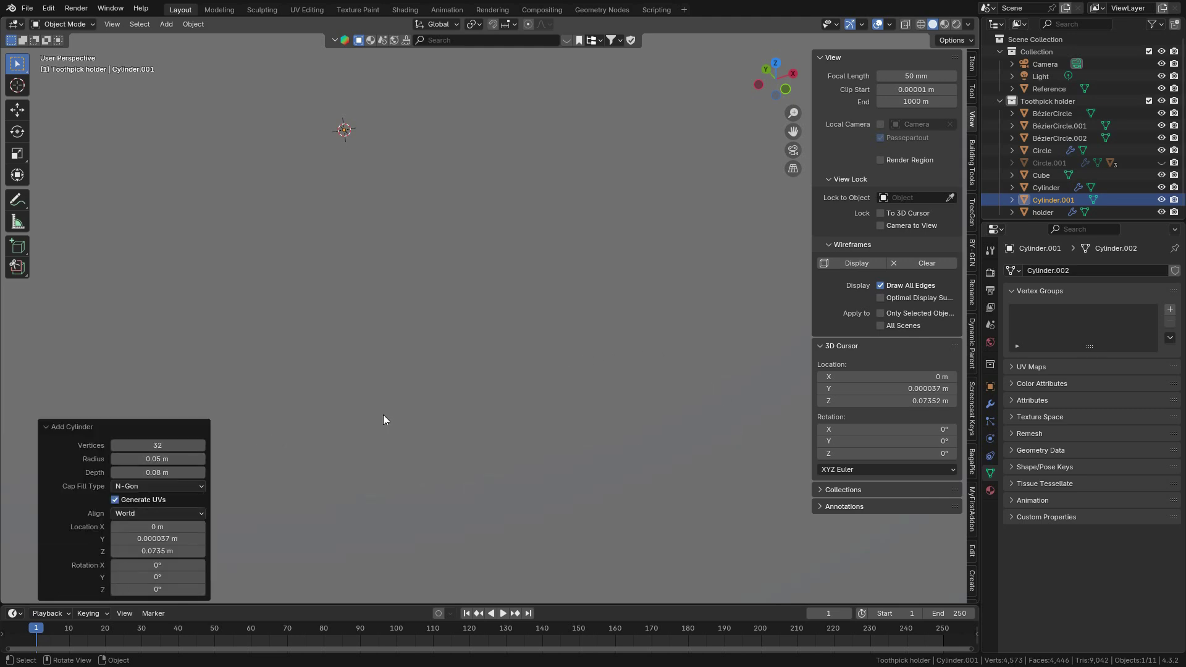
key(s)
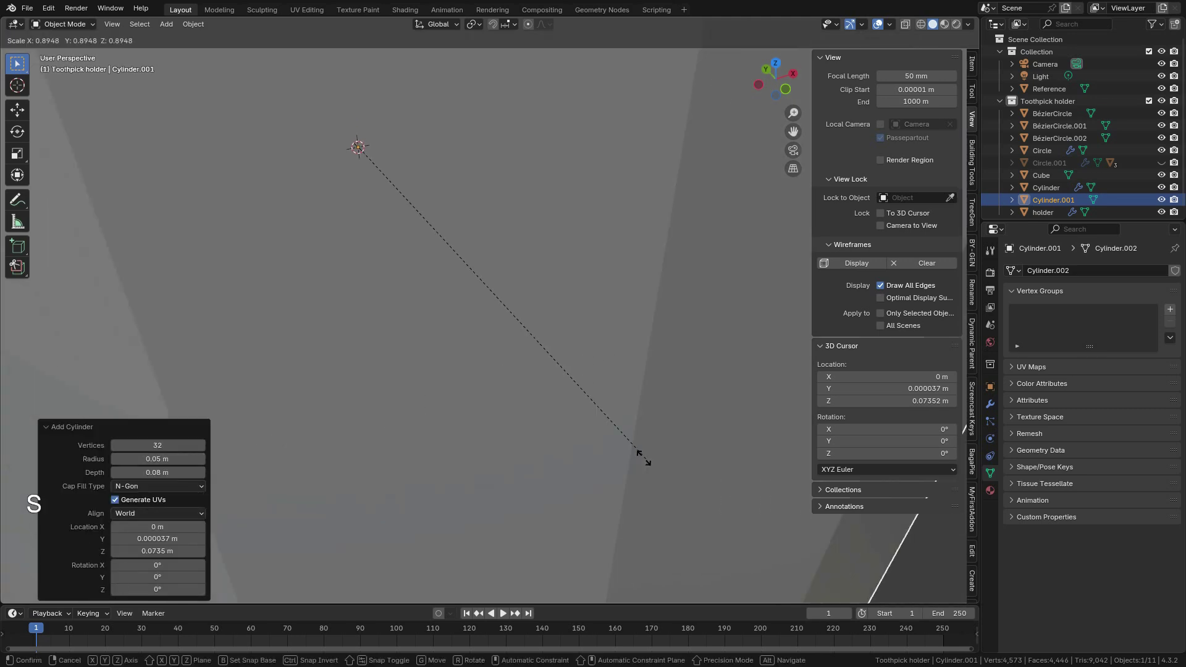
click(404, 263)
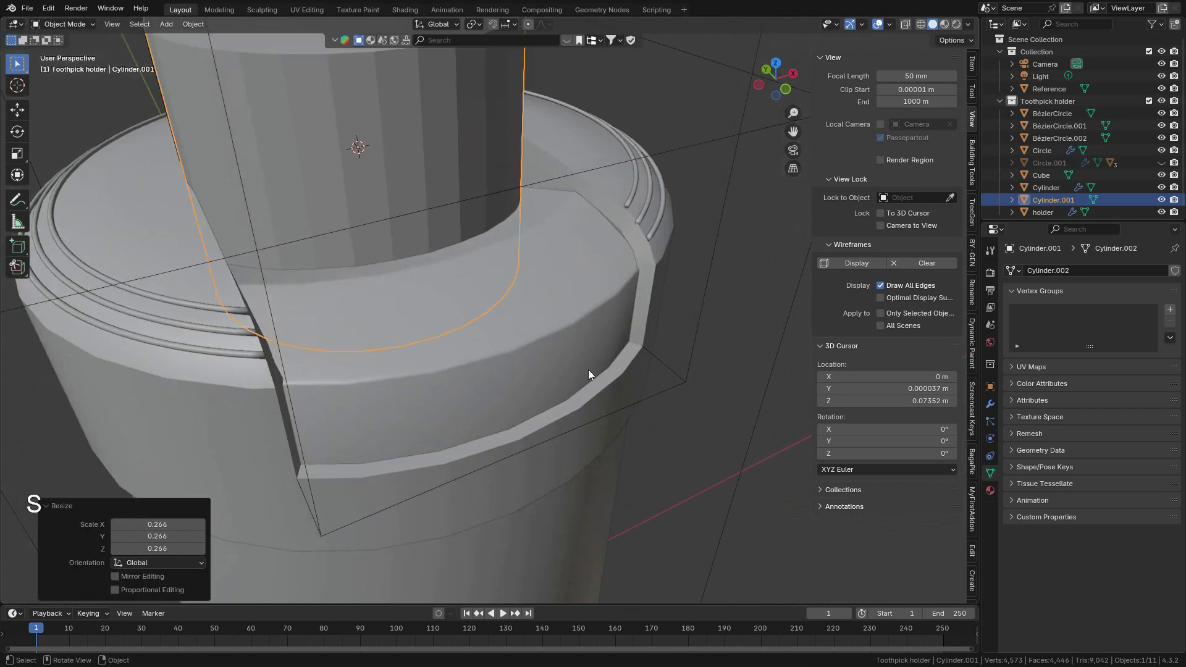
key(s)
click(394, 198)
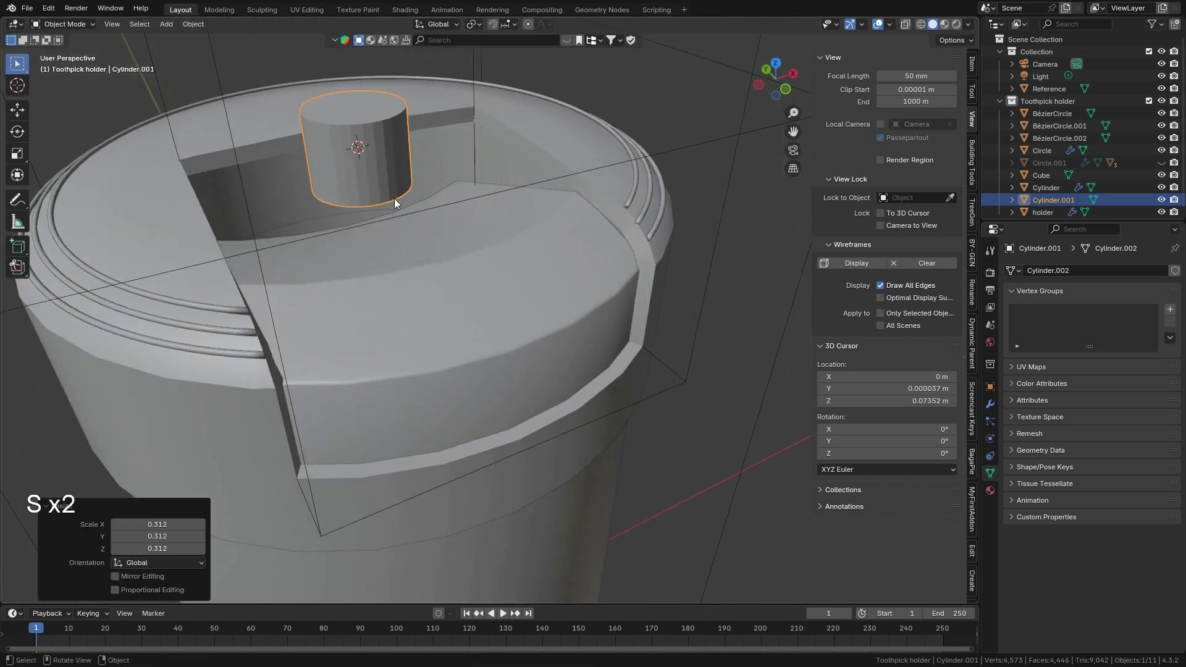
Step: Move the new cylinder about -0.0059 m in X and -0.019 m in Y onto the flap's slope, and lower it about 0.0034 m
key(g)
key(shift)
key(shift+z)
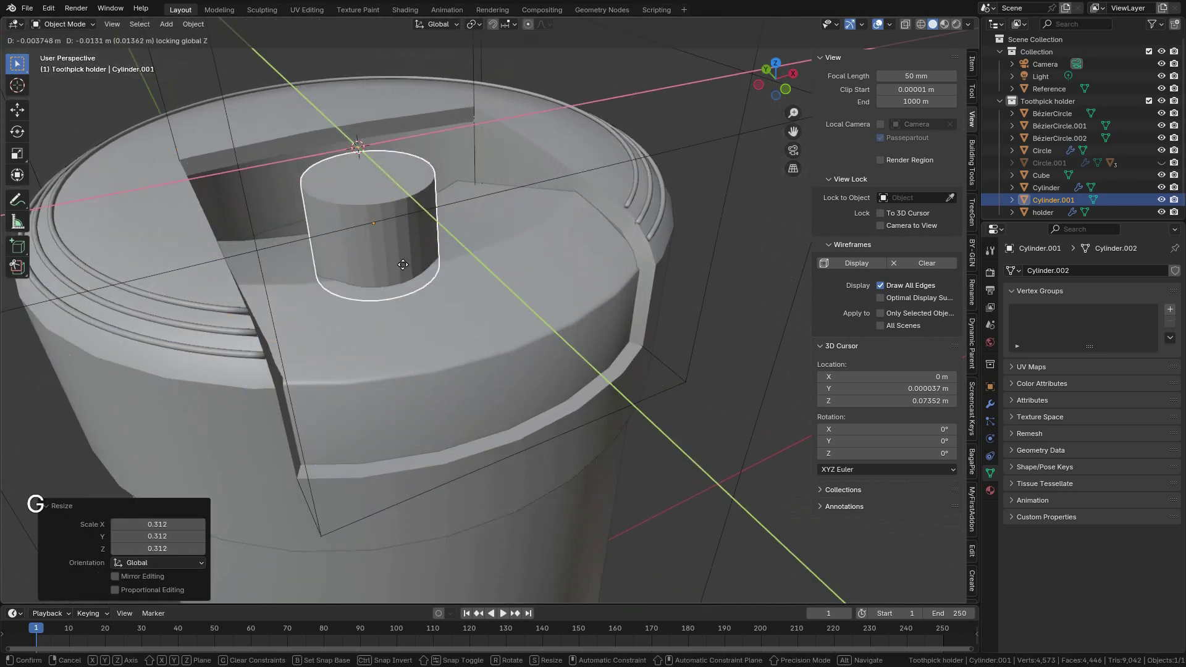
click(404, 311)
middle_drag(404, 311, 507, 356)
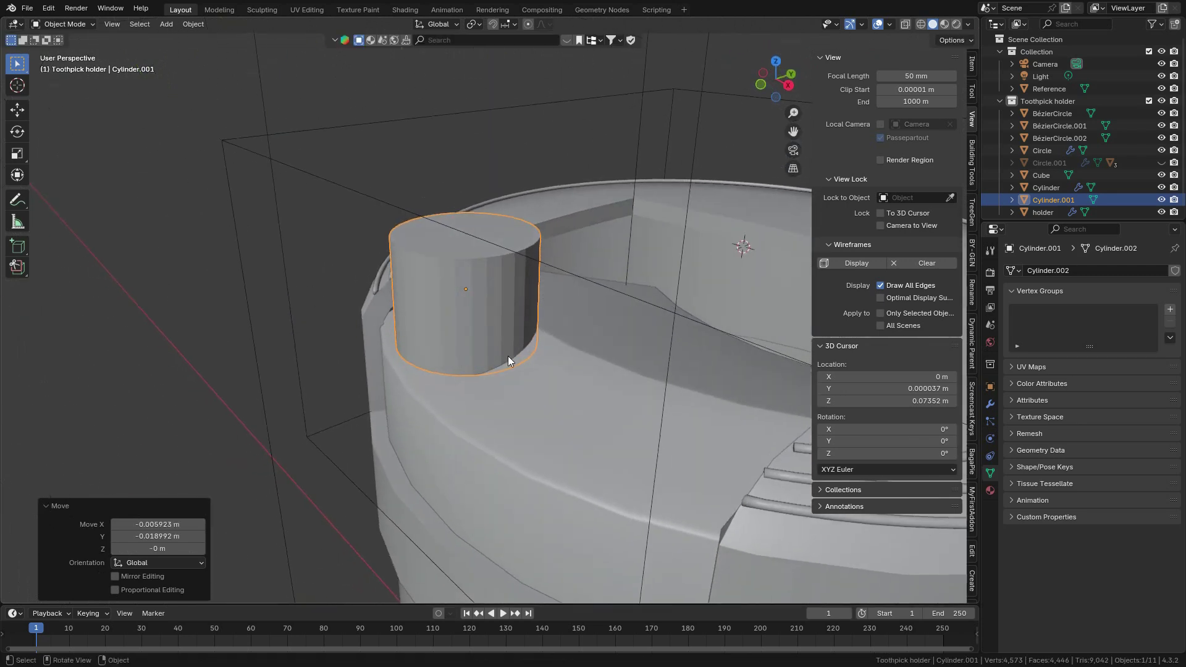
scroll(554, 353, up, 3)
key(g)
key(z)
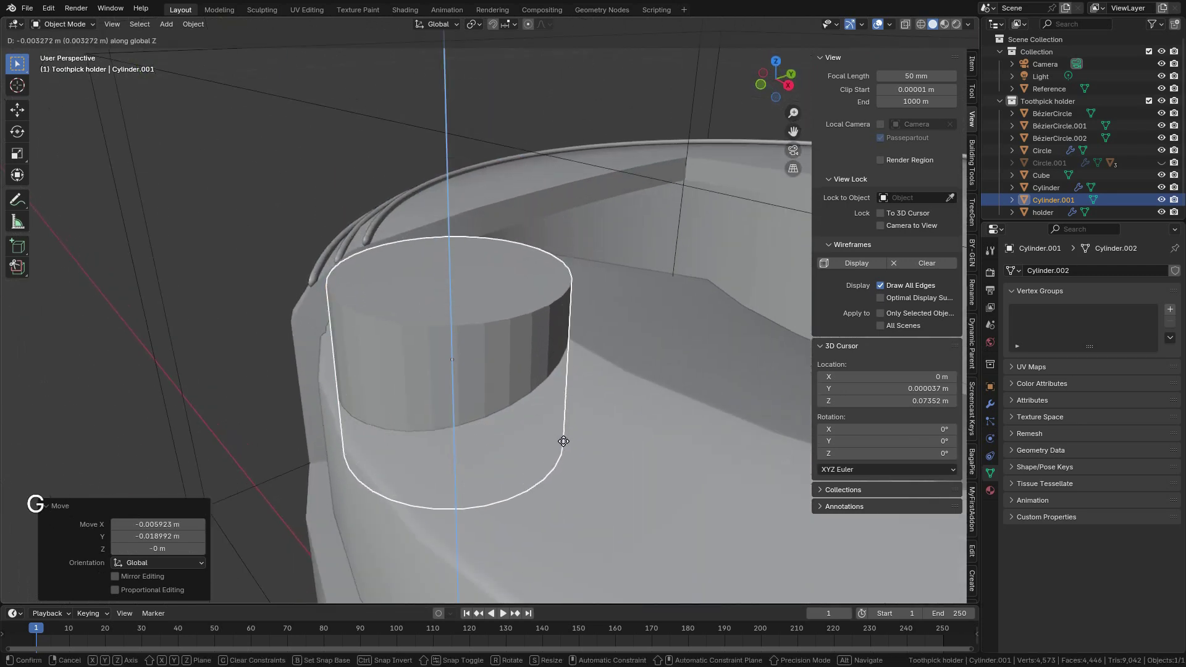
click(561, 437)
Step: Scale the cylinder to about 0.2 in X and Y only, making it a thin peg of the same height
middle_drag(510, 386, 514, 304)
scroll(497, 351, down, 2)
scroll(505, 354, up, 2)
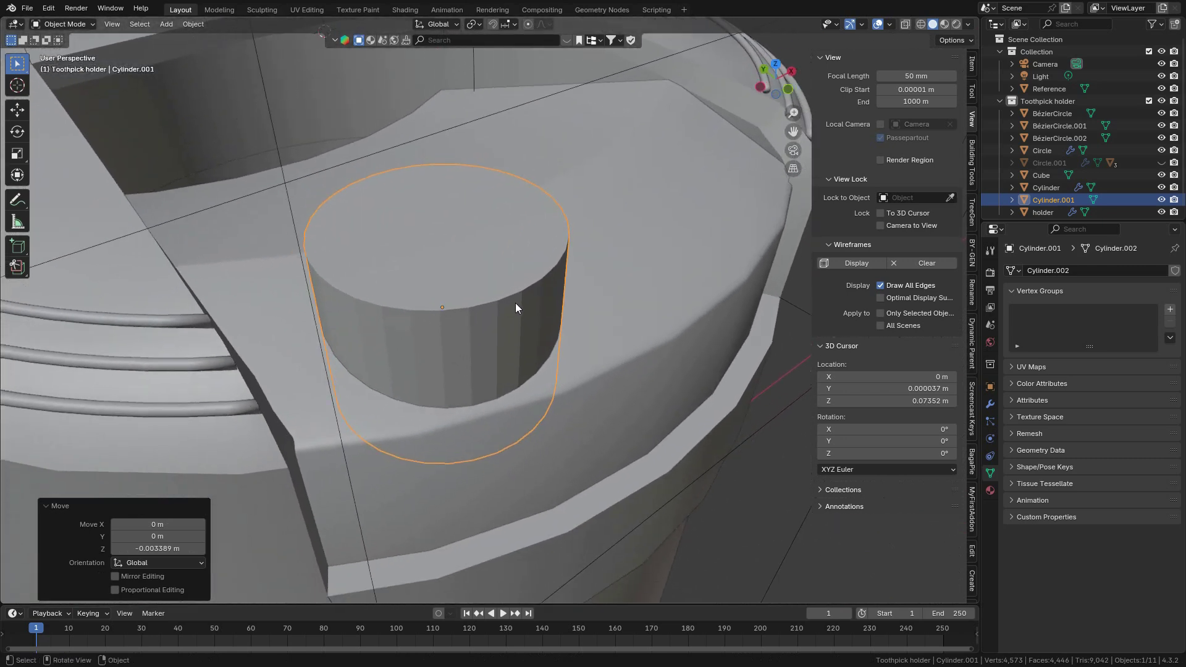
scroll(492, 336, down, 3)
scroll(510, 339, up, 2)
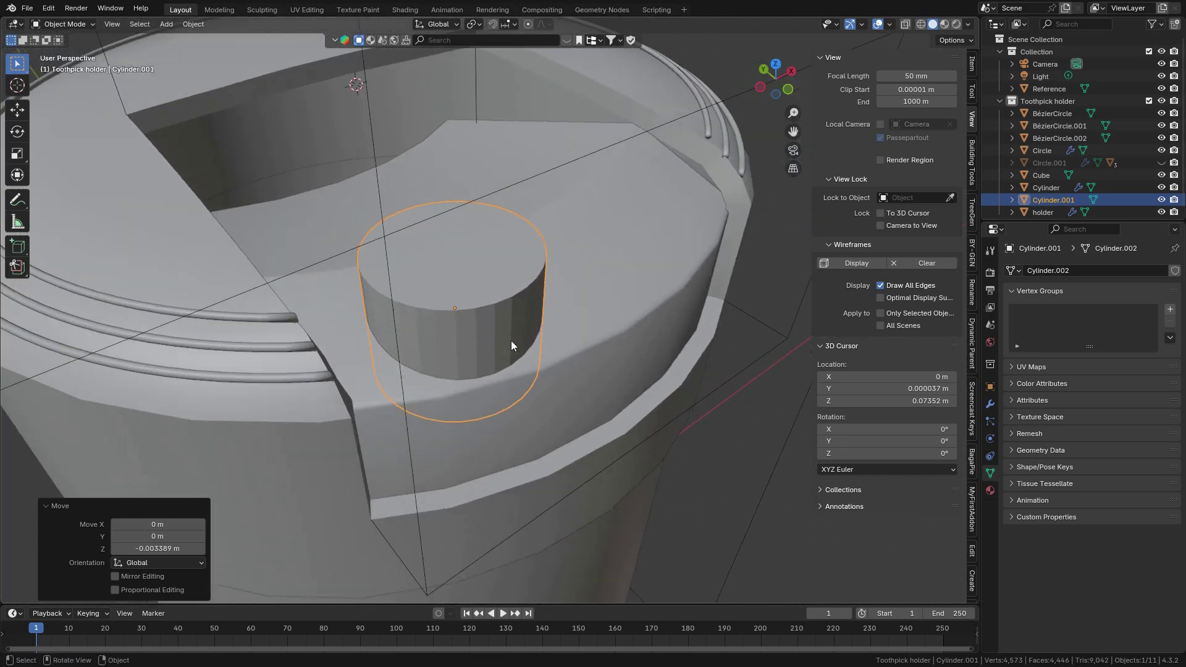
middle_drag(533, 344, 567, 333)
key(s)
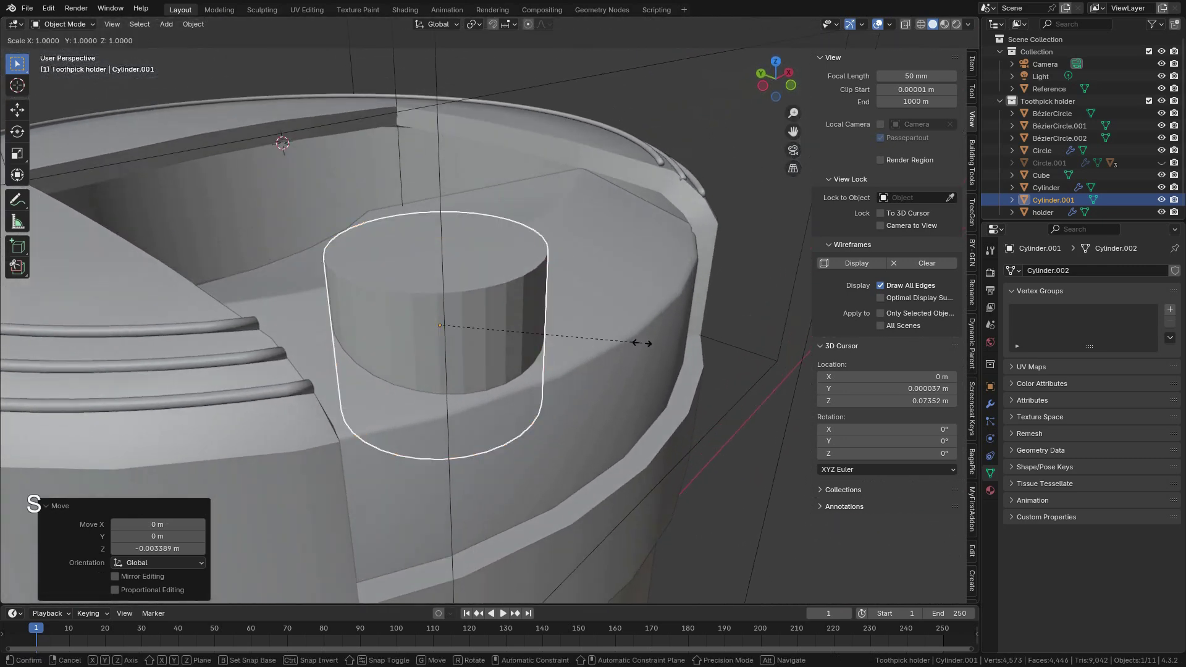
key(shift+z)
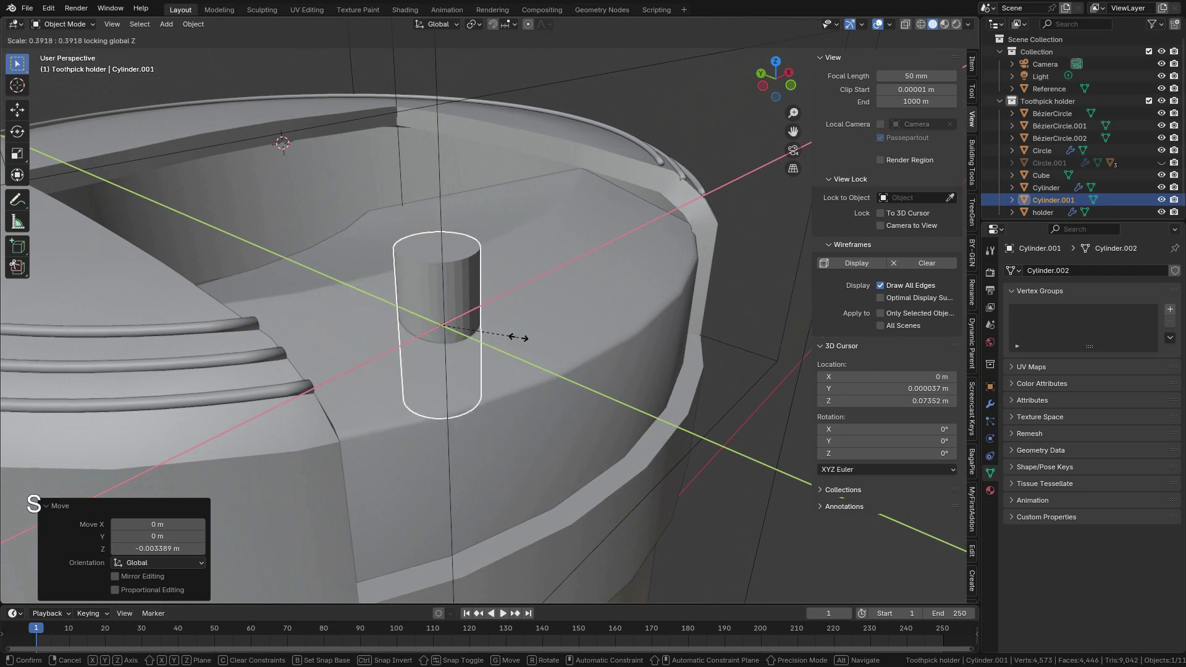
click(480, 332)
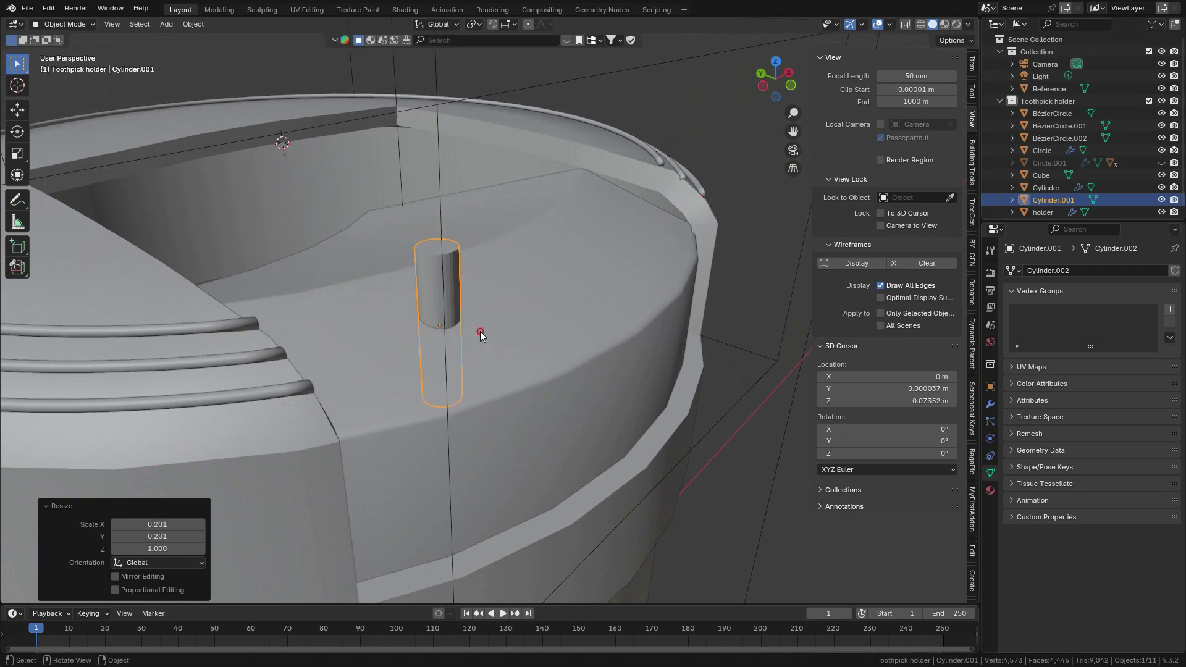
Step: Shift the thin cylinder horizontally about -0.0007 m in X and 0.0004 m in Y on the flap
middle_drag(475, 326, 415, 367)
shift+middle_drag(520, 424, 448, 325)
middle_drag(448, 325, 507, 275)
key(g)
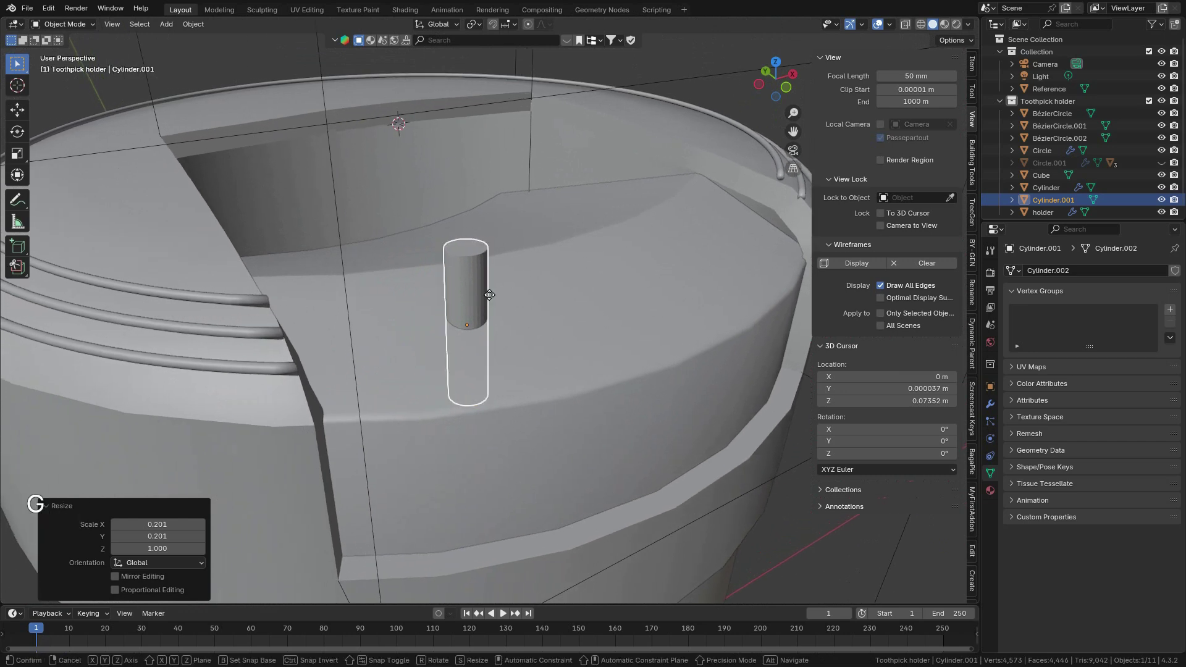
shift+click(360, 295)
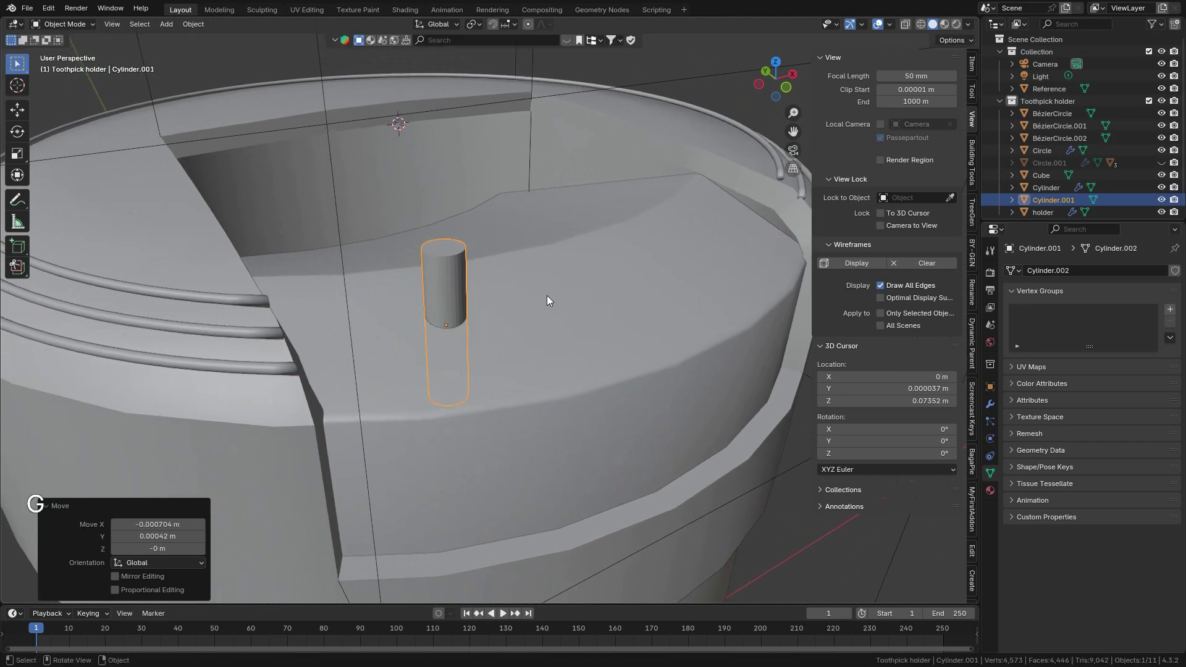
Step: In top view, duplicate the thin cylinder about 0.003 m along negative Y, toward the flap's front edge
scroll(485, 290, down, 2)
scroll(481, 295, up, 4)
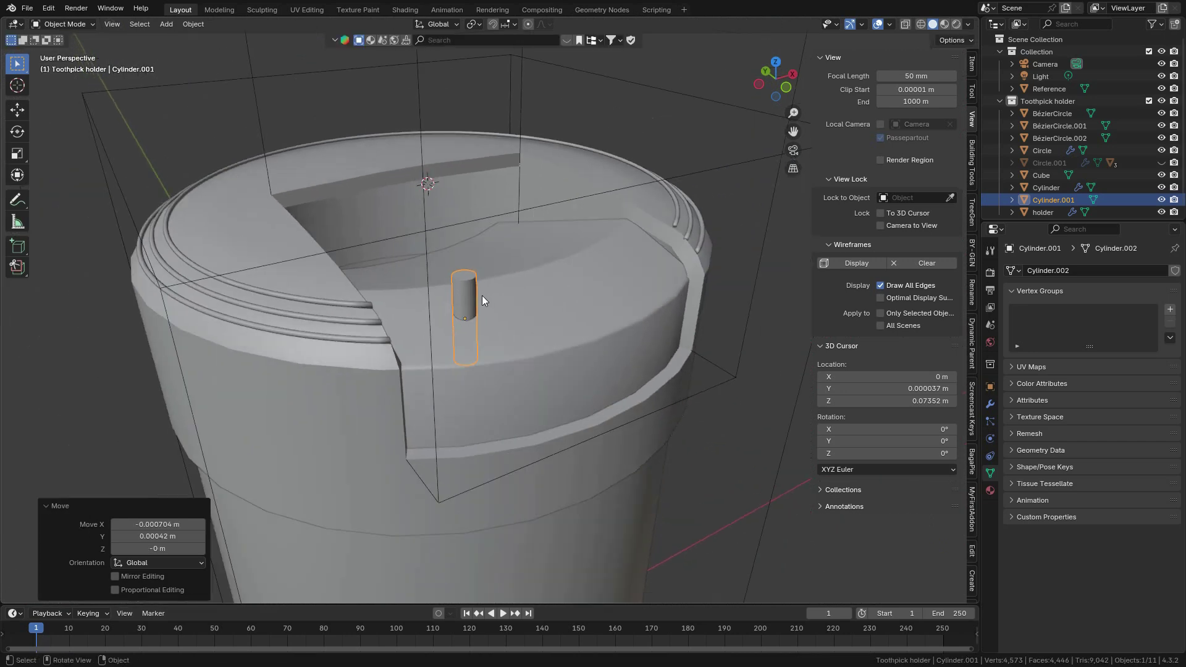
middle_drag(481, 295, 467, 302)
middle_drag(398, 283, 441, 316)
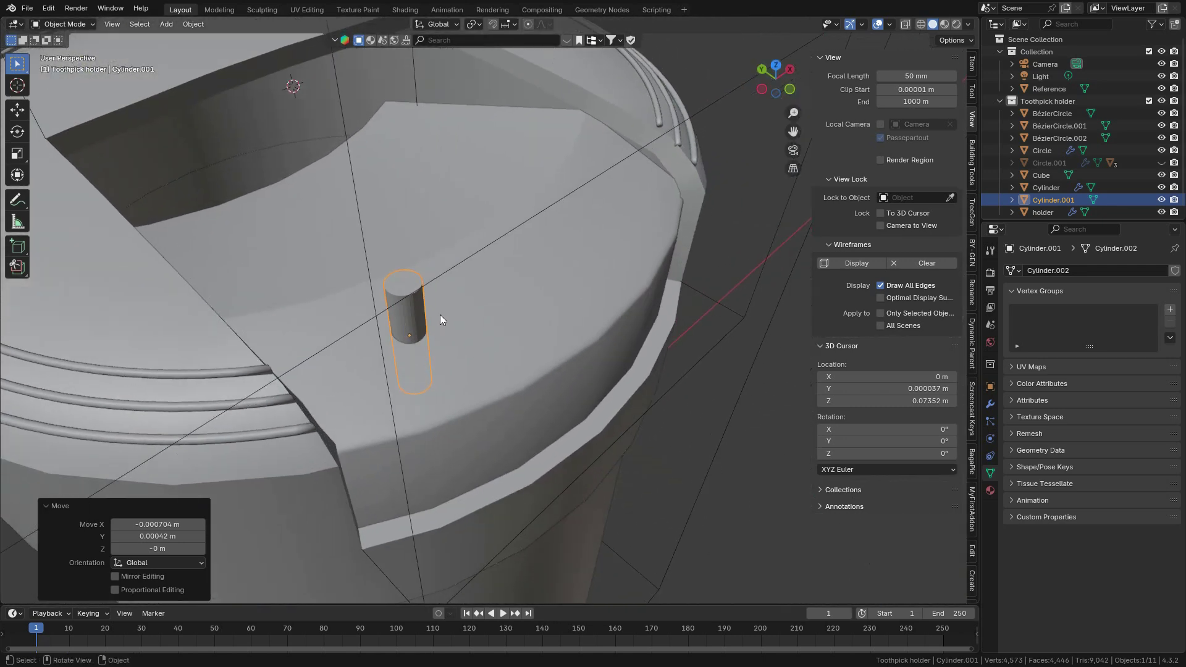
key(KP_7)
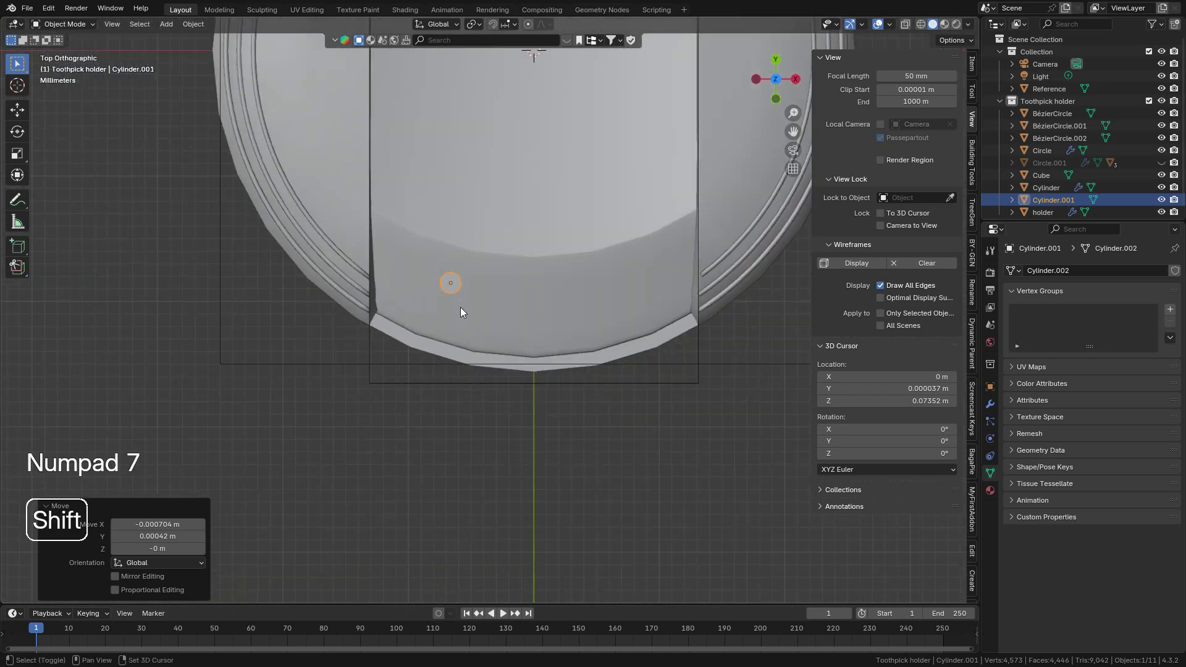
key(shift+d)
key(y)
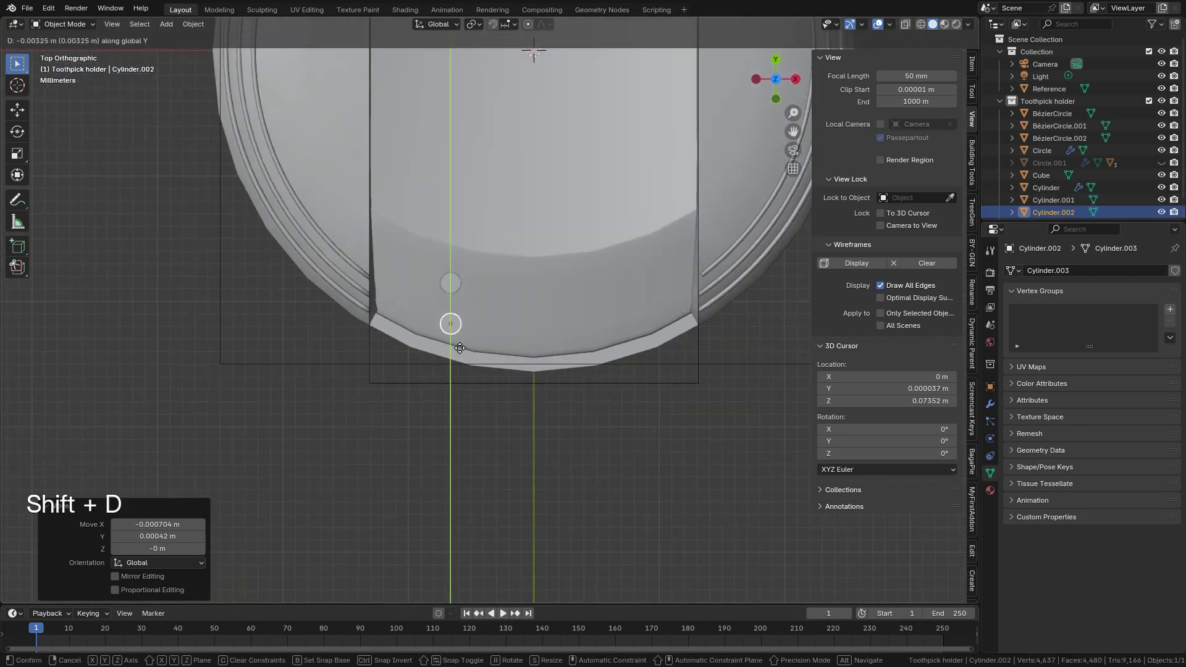
click(455, 316)
Step: Select both thin cylinders and duplicate them about 0.0064 m along X to the middle of the flap
shift+click(449, 284)
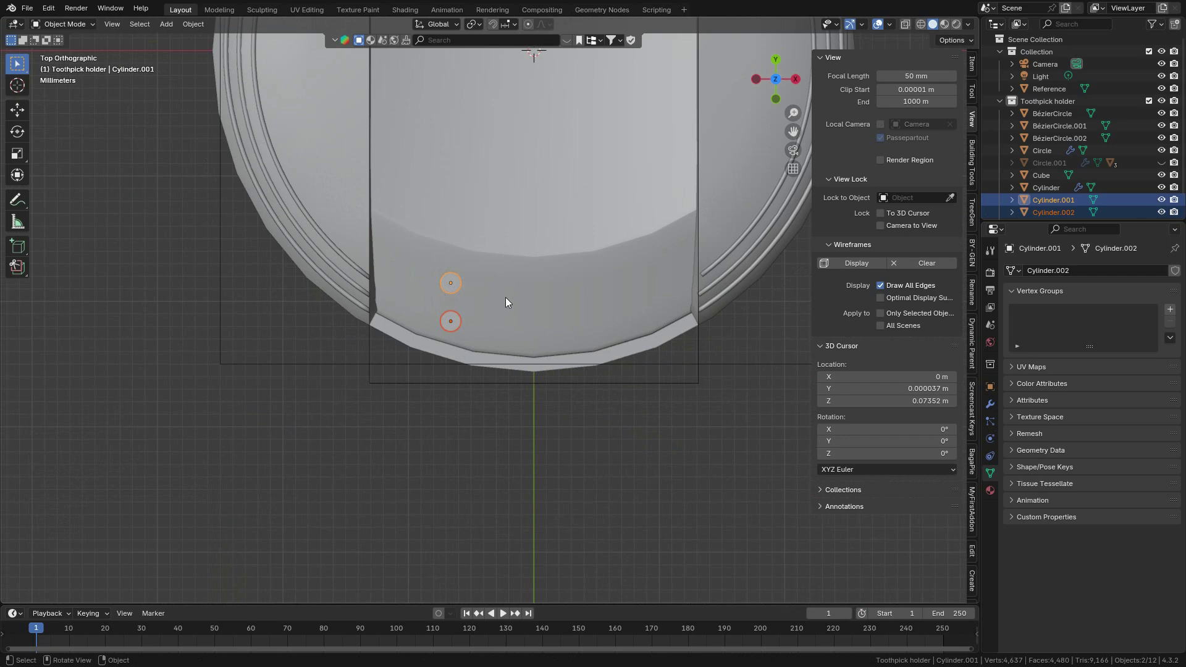
key(shift+d)
key(x)
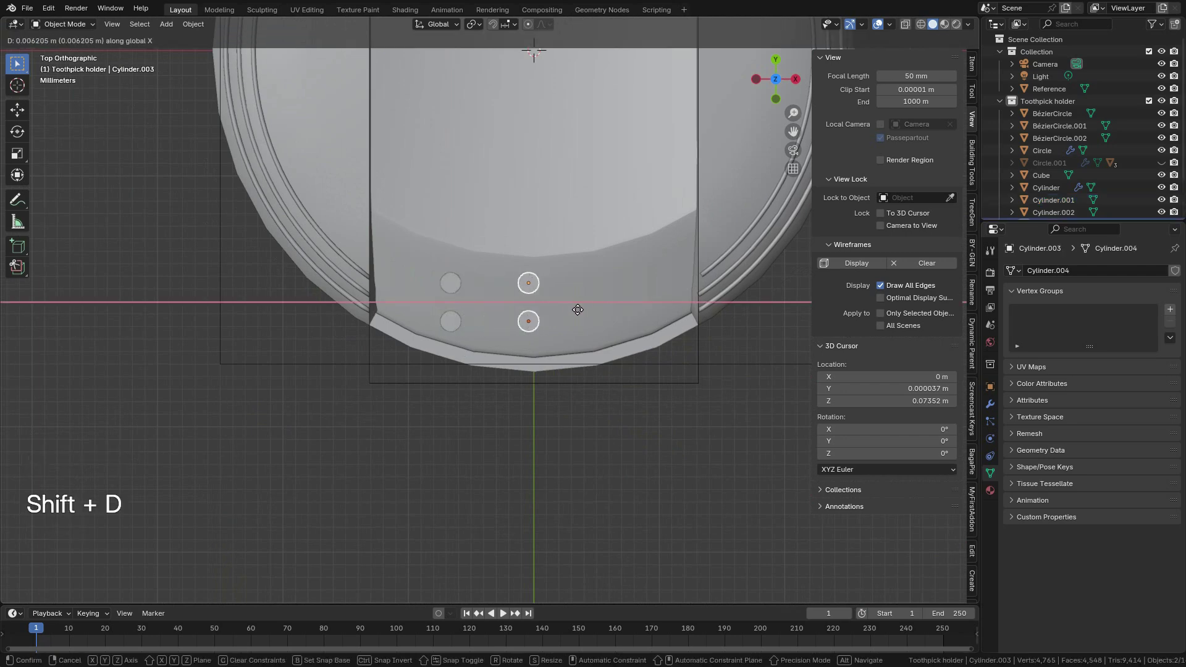
key(shift)
click(600, 320)
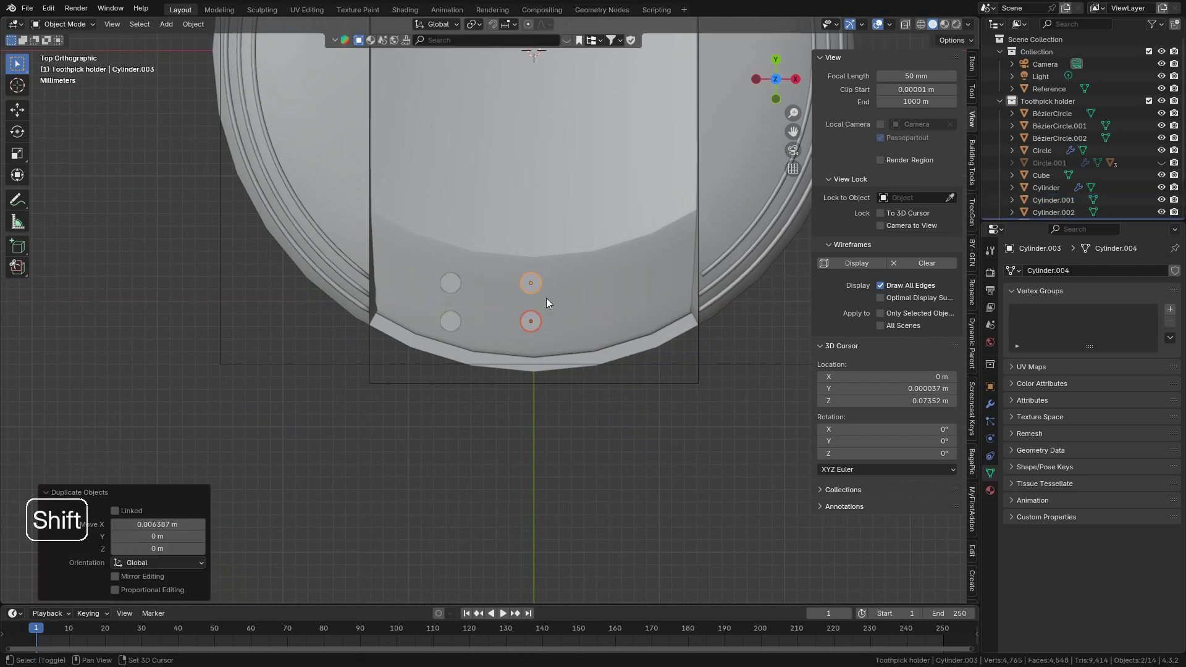
Step: Duplicate the two middle cylinders about 0.0061 m along X to form a third pair on the flap
key(shift+d)
key(x)
key(shift)
click(657, 298)
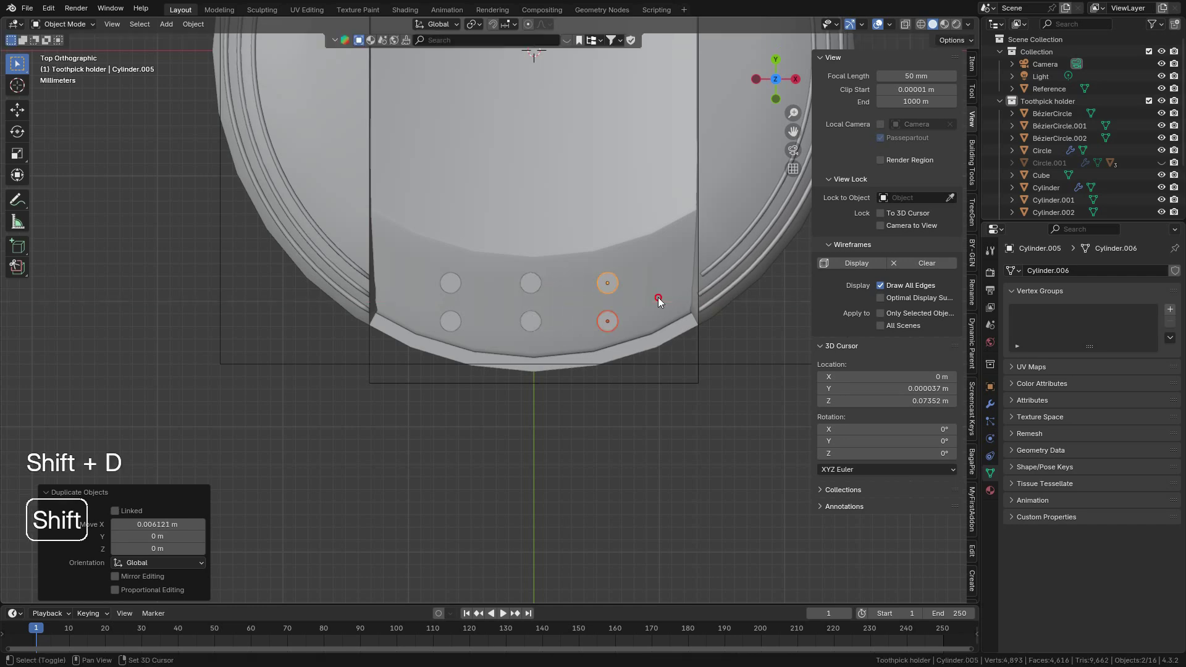
Step: Select the middle pair of cylinders and move them about -0.001 m along Y, toward the flap's front edge
click(532, 288)
shift+click(532, 320)
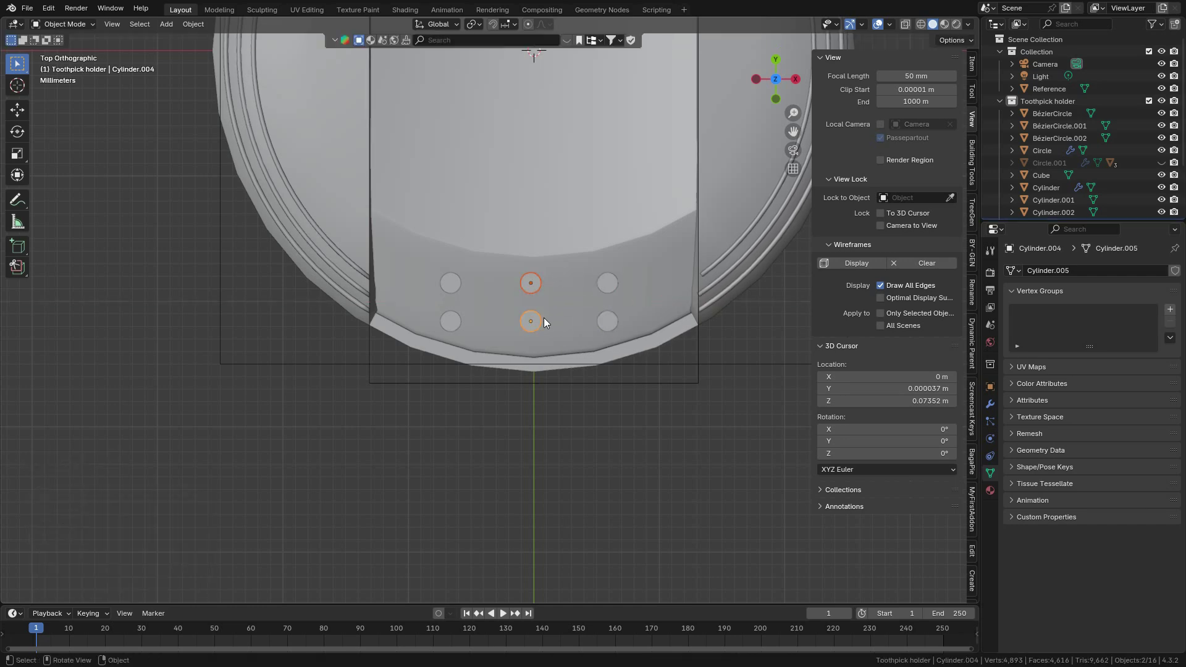
key(g)
key(y)
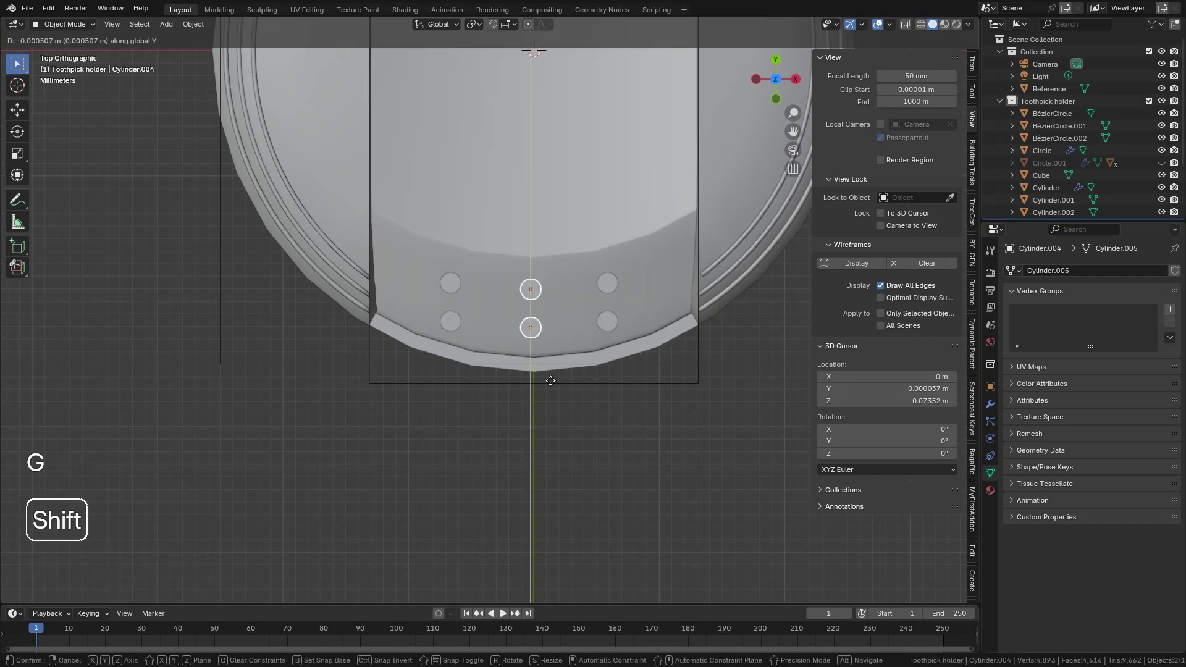
click(557, 439)
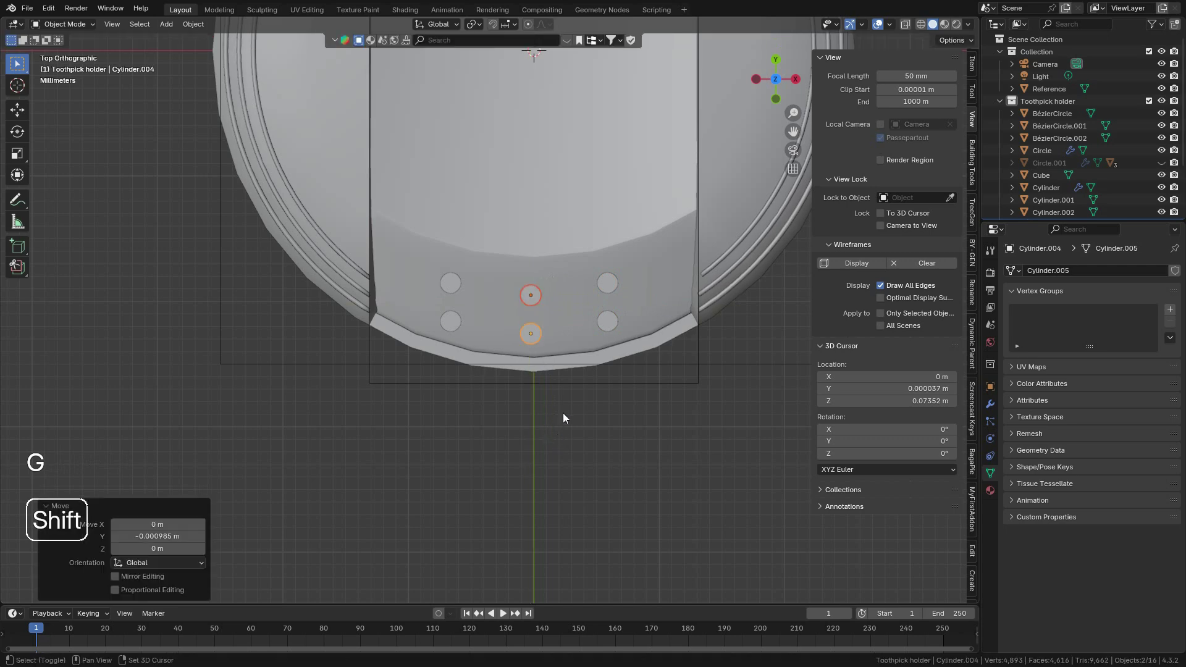
Step: Select the four outer cylinders and move them about 0.0003 m along Y, away from the flap's front edge
click(450, 284)
shift+click(450, 322)
shift+click(602, 323)
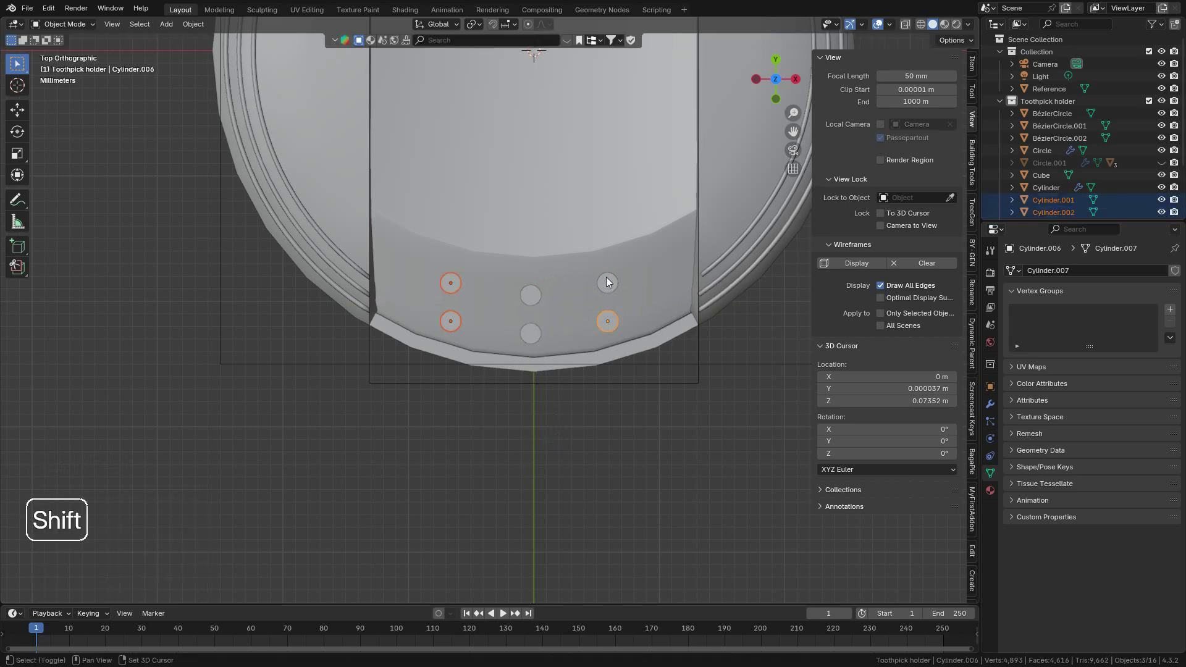
key(g)
key(y)
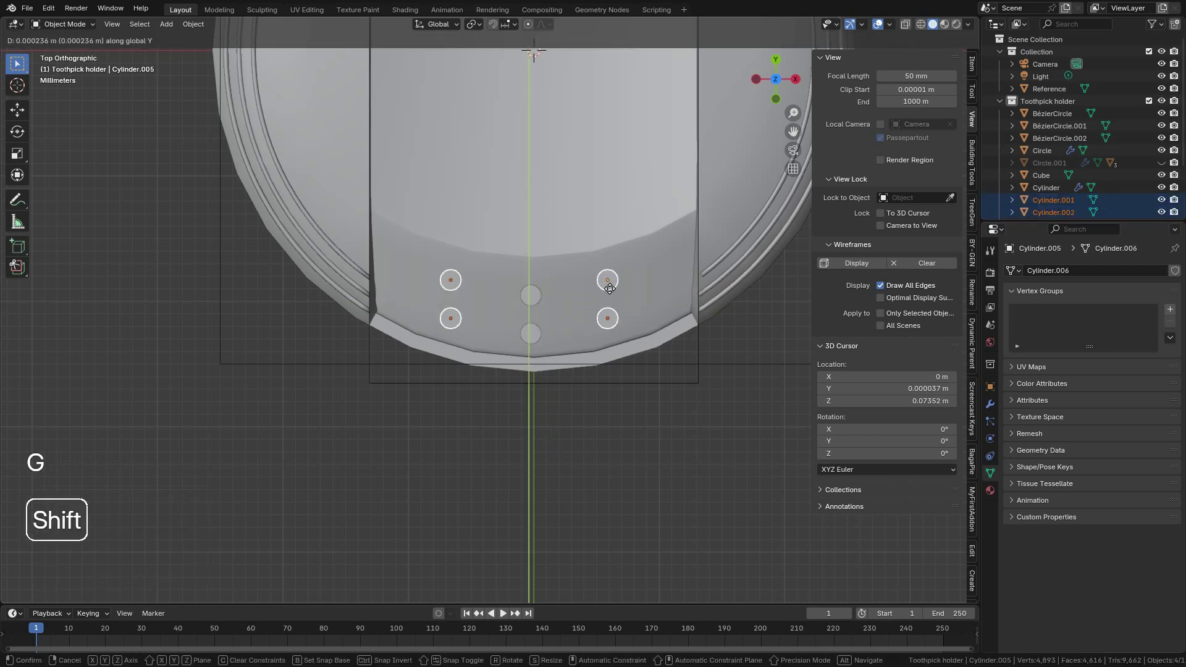
click(610, 282)
Step: Select all six thin cylinders and apply Shade Auto Smooth to them
middle_drag(609, 283, 495, 345)
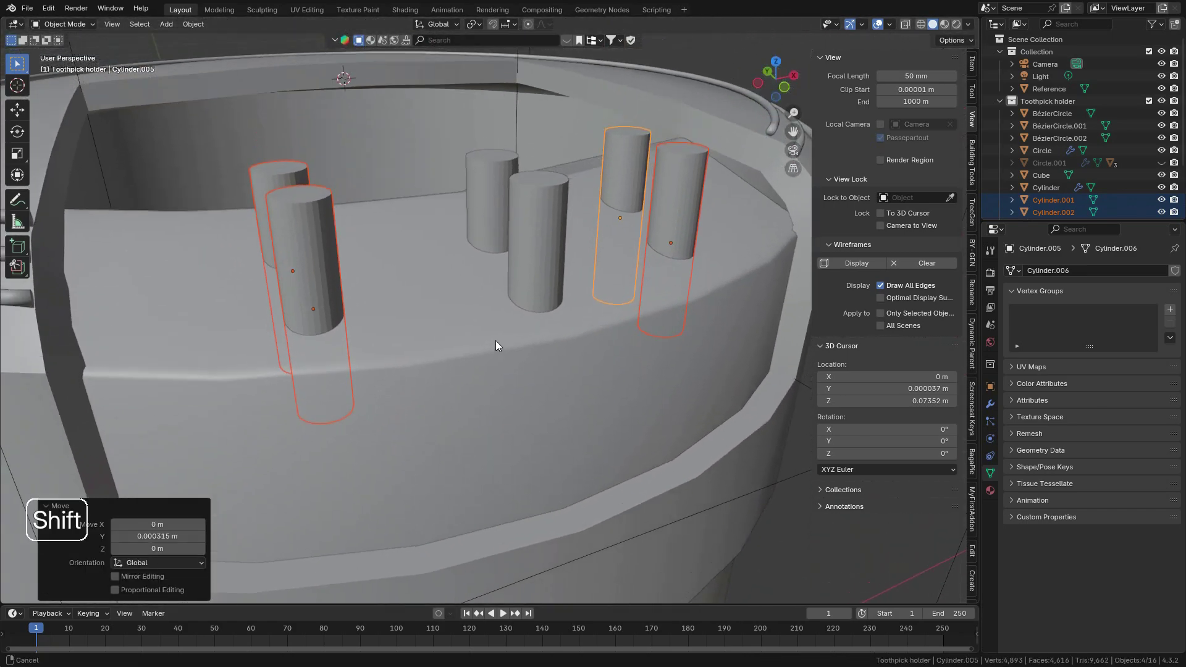
click(278, 188)
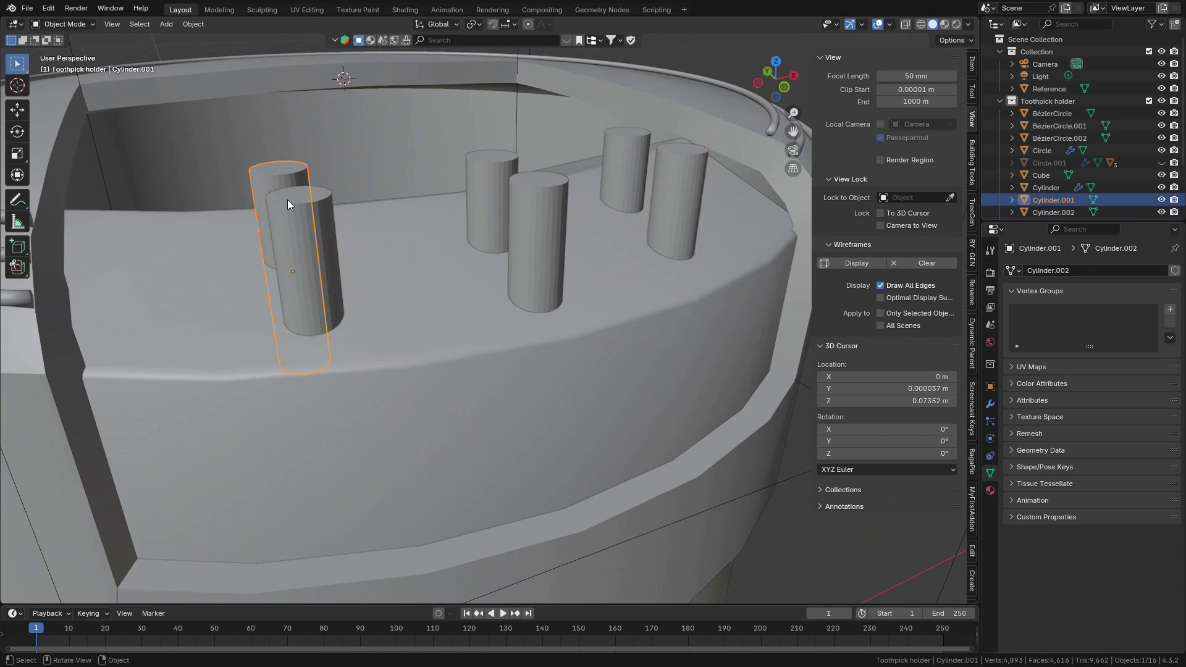
shift+click(289, 201)
shift+click(516, 190)
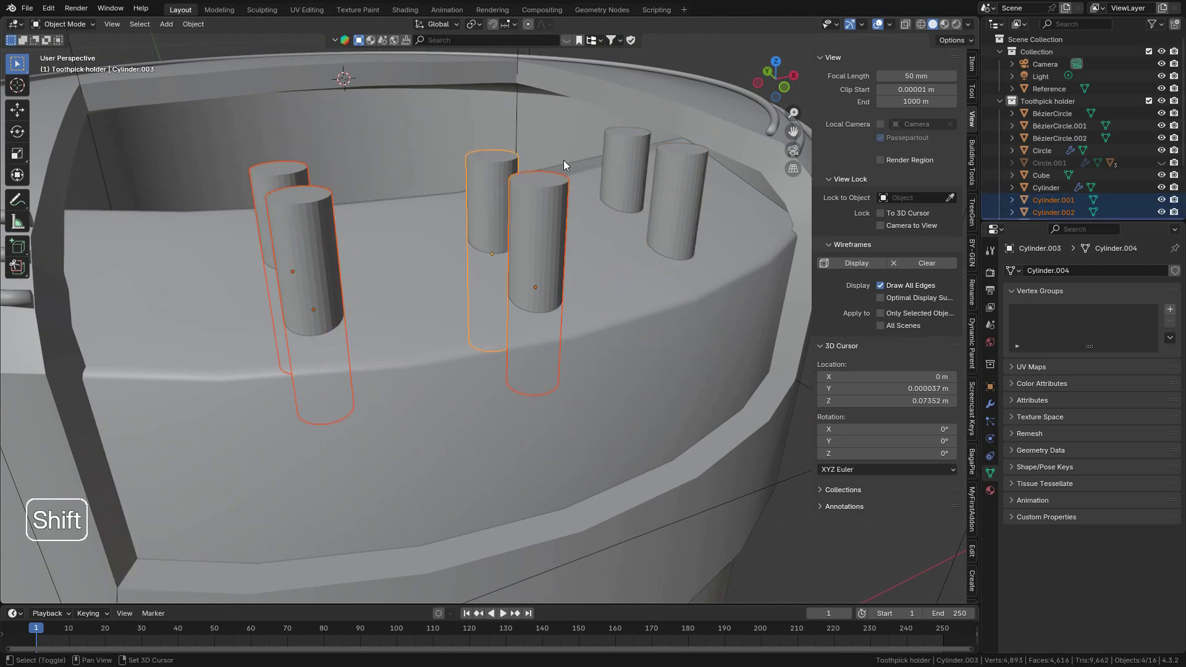
right_click(603, 191)
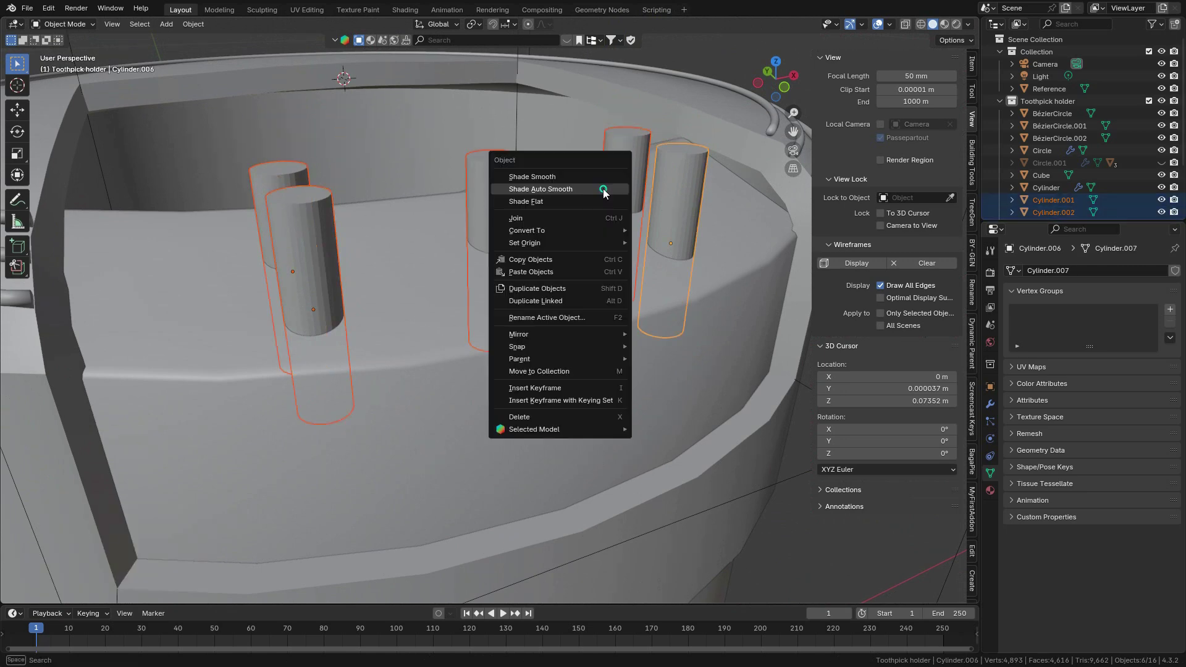
click(594, 188)
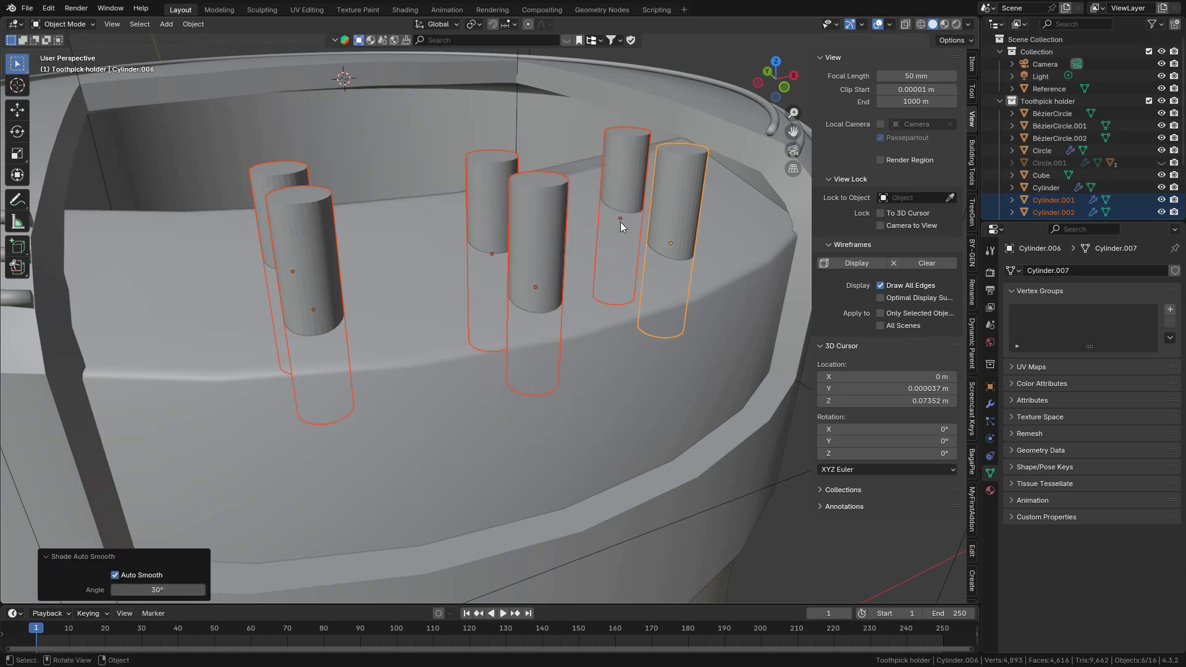
Step: Join the six cylinders into one object with the front middle cylinder active, and check the joined mesh in Edit Mode
shift+click(537, 230)
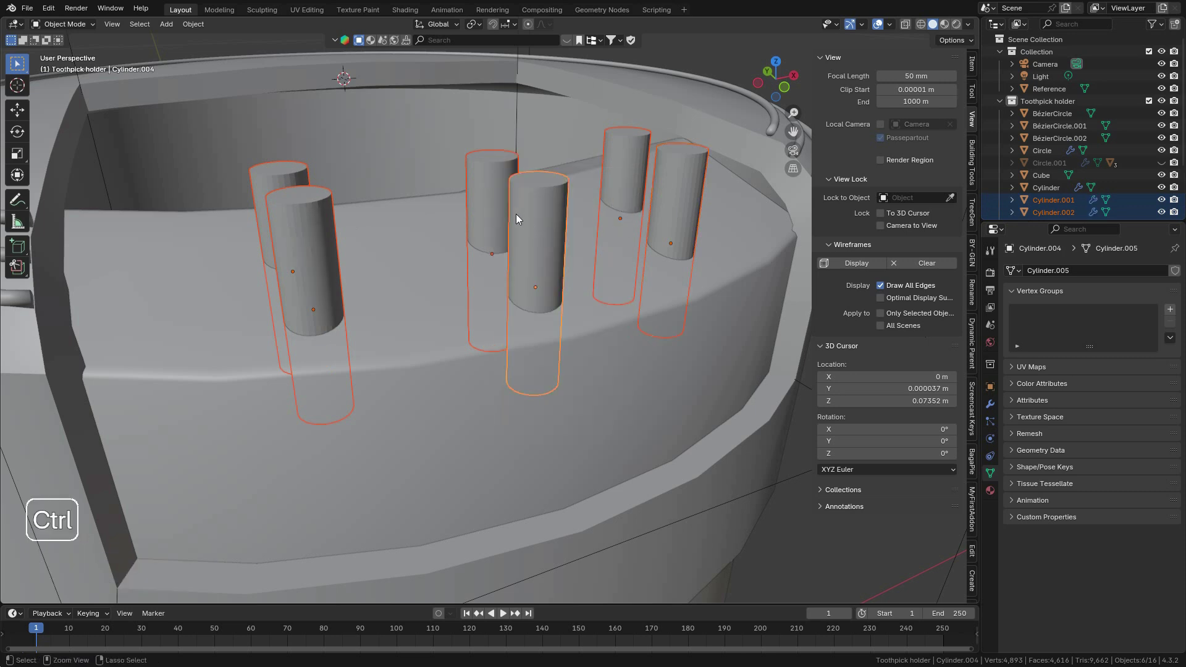
key(ctrl+j)
scroll(516, 214, down, 3)
middle_drag(517, 213, 487, 275)
key(Tab)
click(609, 278)
scroll(582, 309, up, 2)
key(Tab)
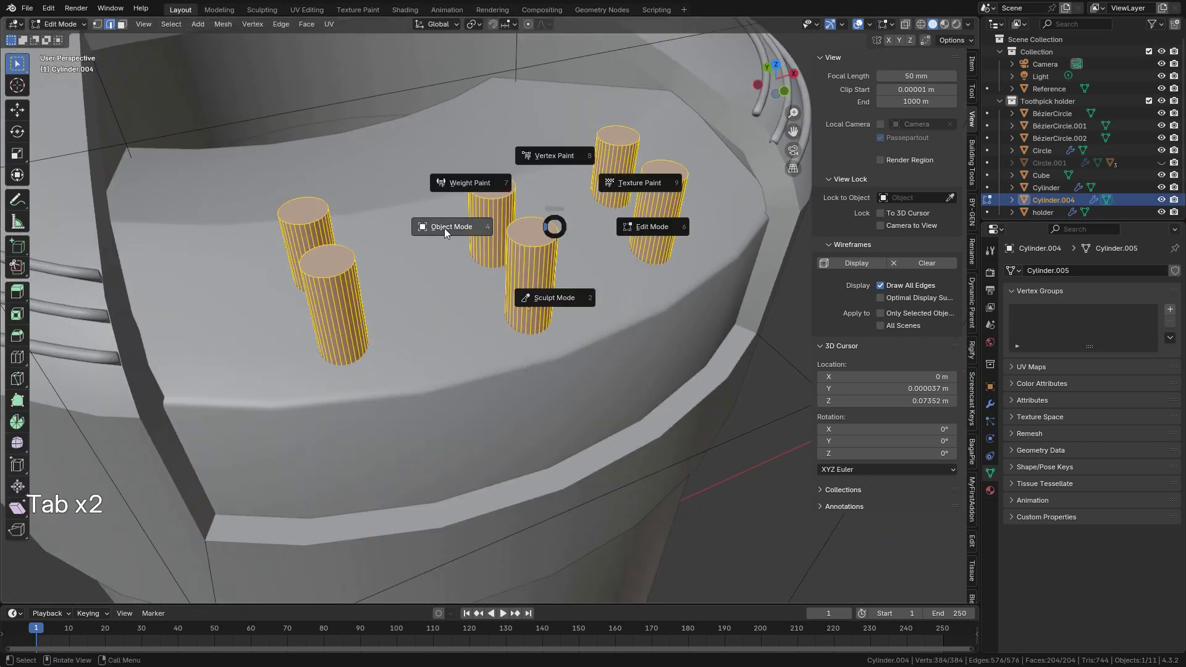
click(445, 230)
scroll(580, 260, down, 2)
Step: Rotate the joined cylinders about 16.3° around the global X axis to tilt them to the flap's slope
key(g)
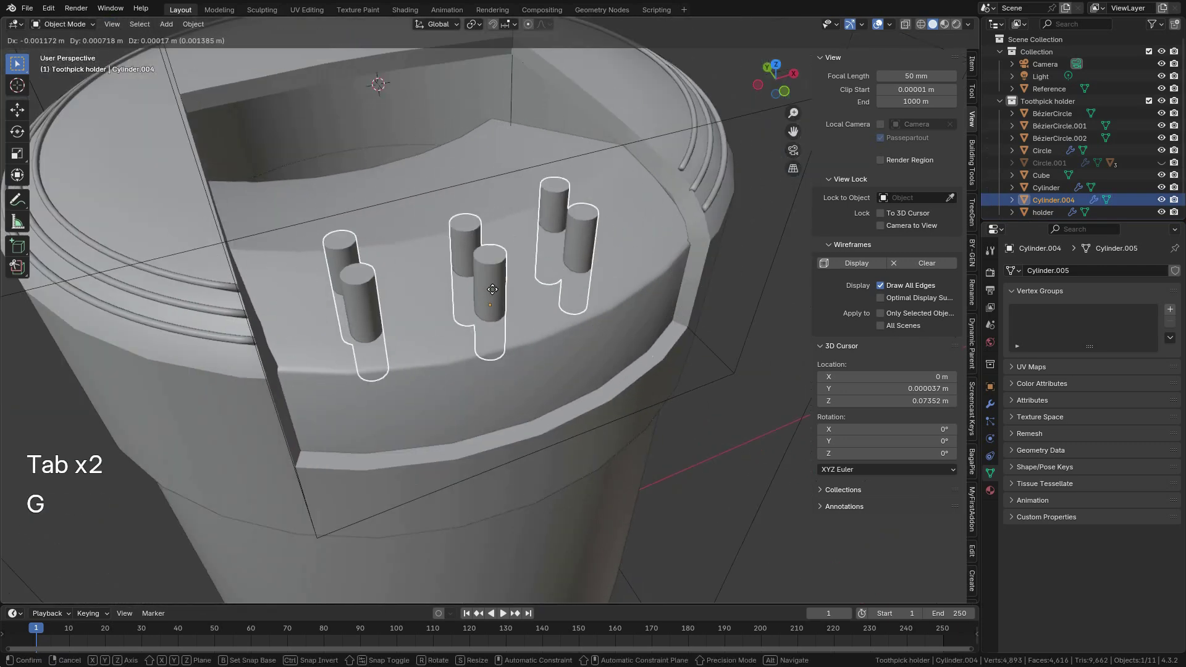
click(510, 245)
middle_drag(510, 246, 591, 235)
key(r)
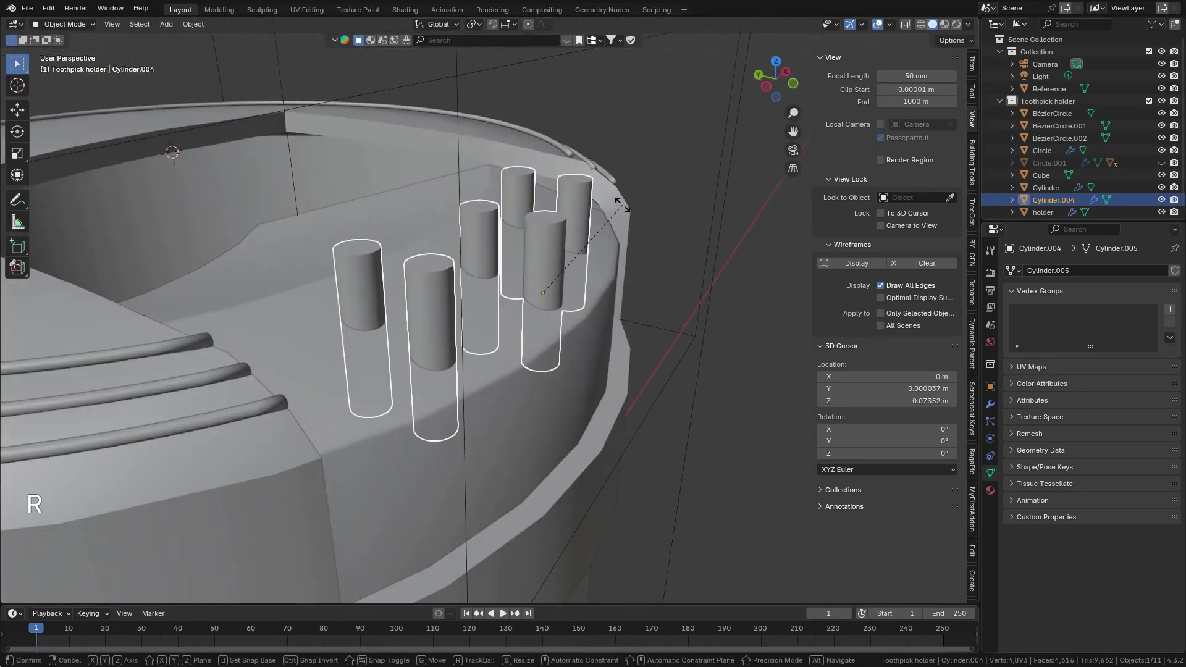
key(x)
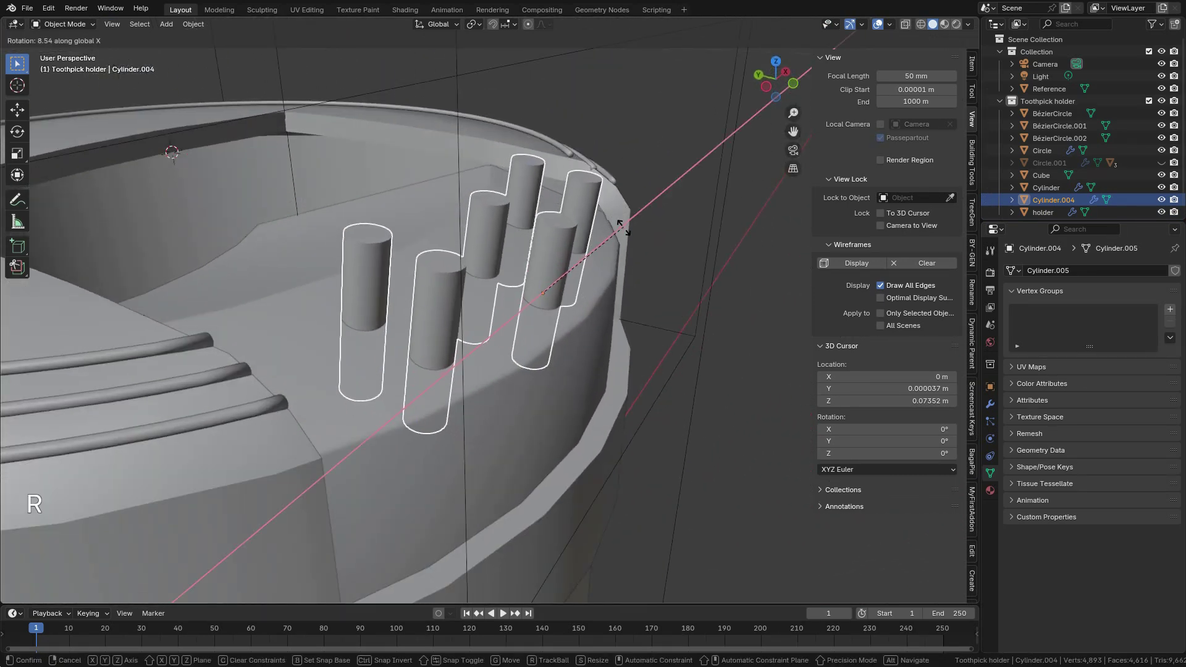
click(449, 501)
Step: Cut holes in the flap with a Boolean Difference modifier using Cylinder.004 as the cutter, and hide the cutter
middle_drag(627, 278, 561, 296)
scroll(561, 295, up, 2)
scroll(560, 285, down, 5)
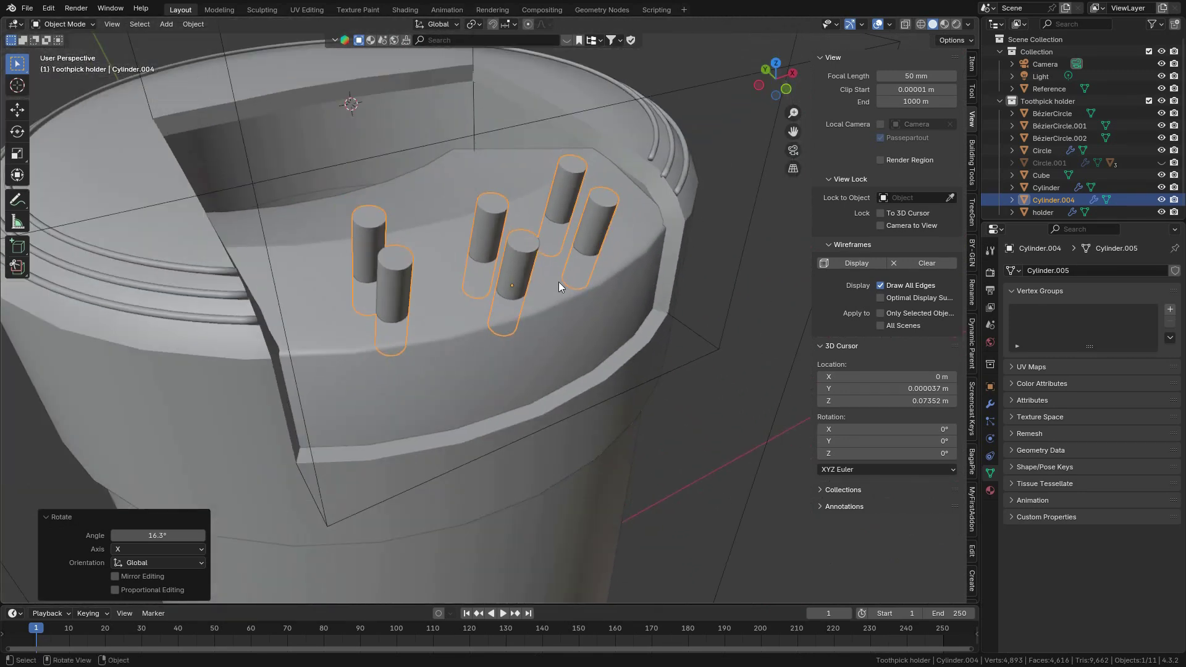
scroll(560, 284, up, 2)
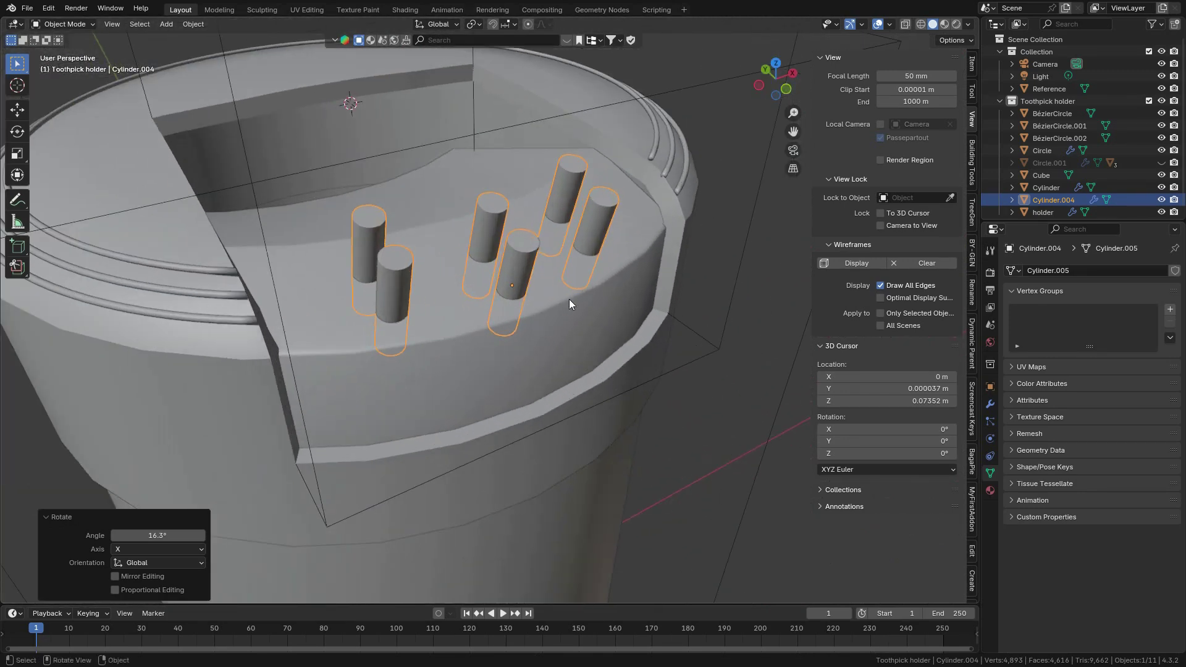
scroll(567, 331, up, 2)
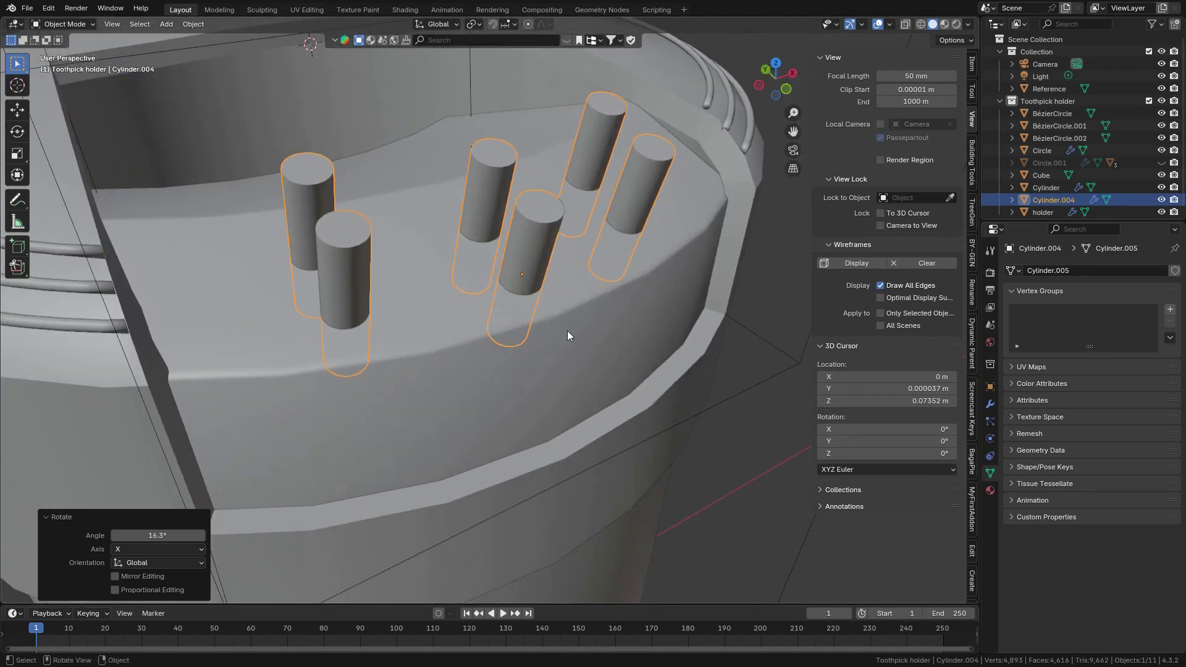
click(596, 298)
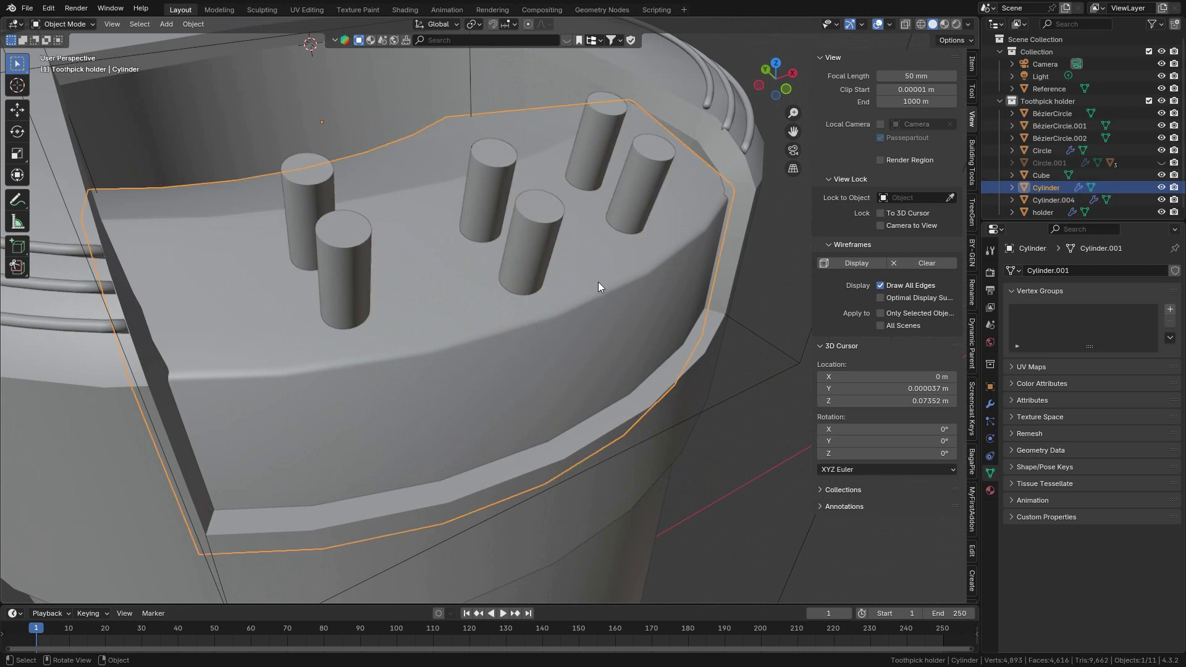
click(991, 402)
click(1054, 300)
mouse_move(1055, 301)
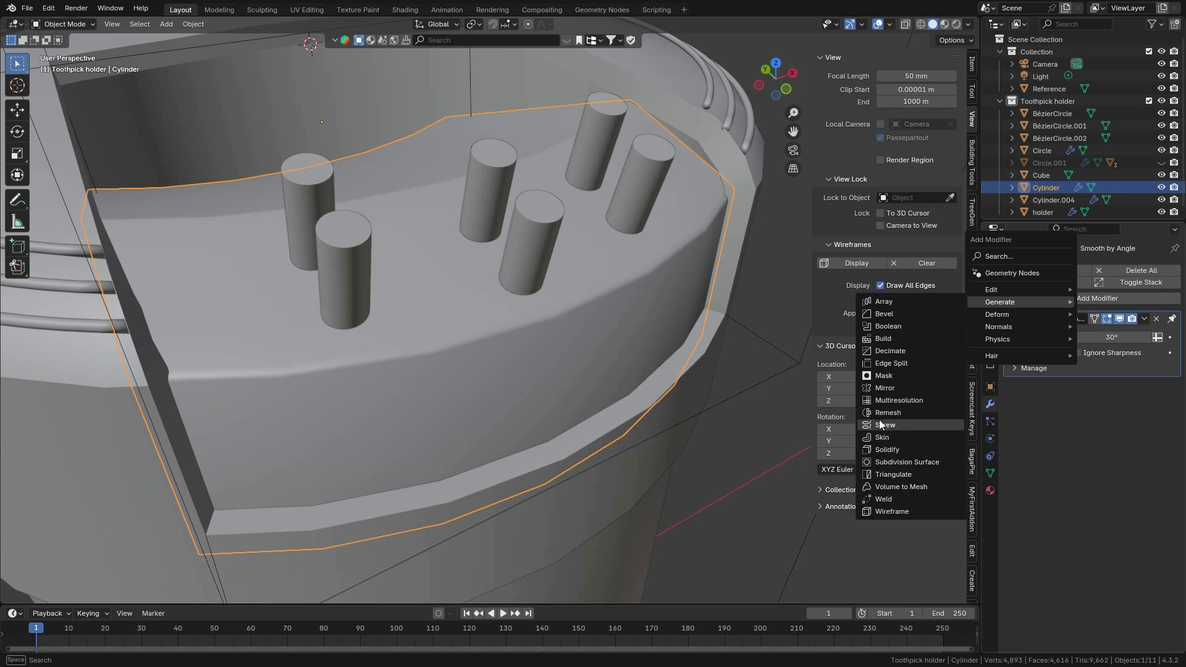
click(895, 326)
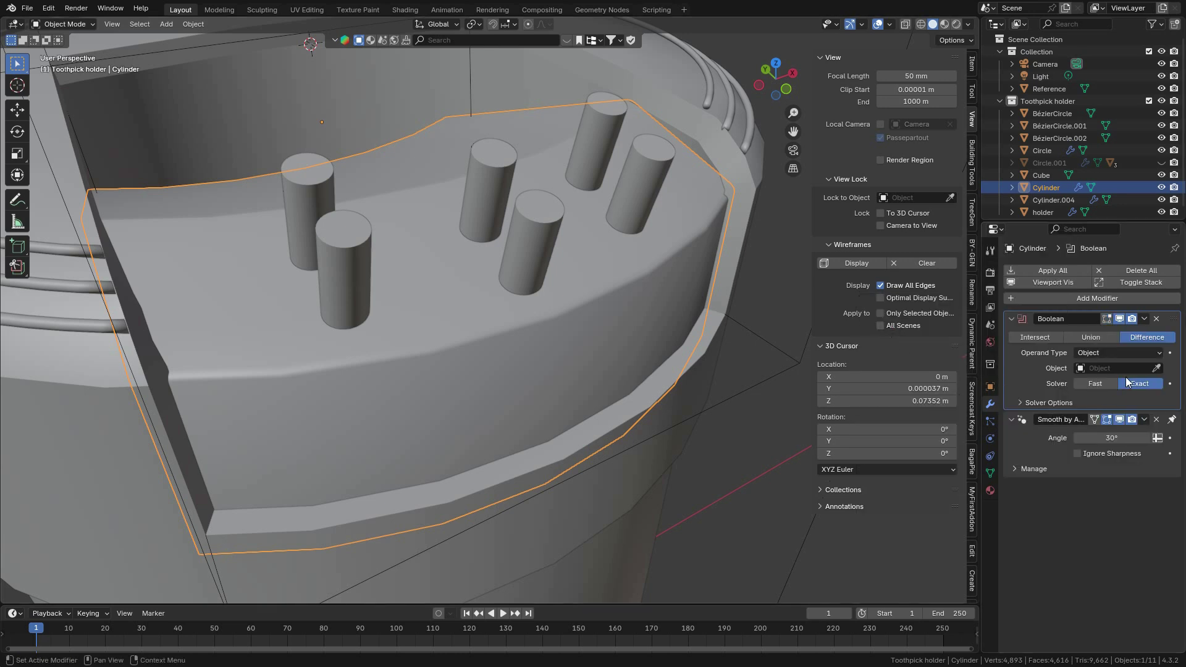
click(1157, 369)
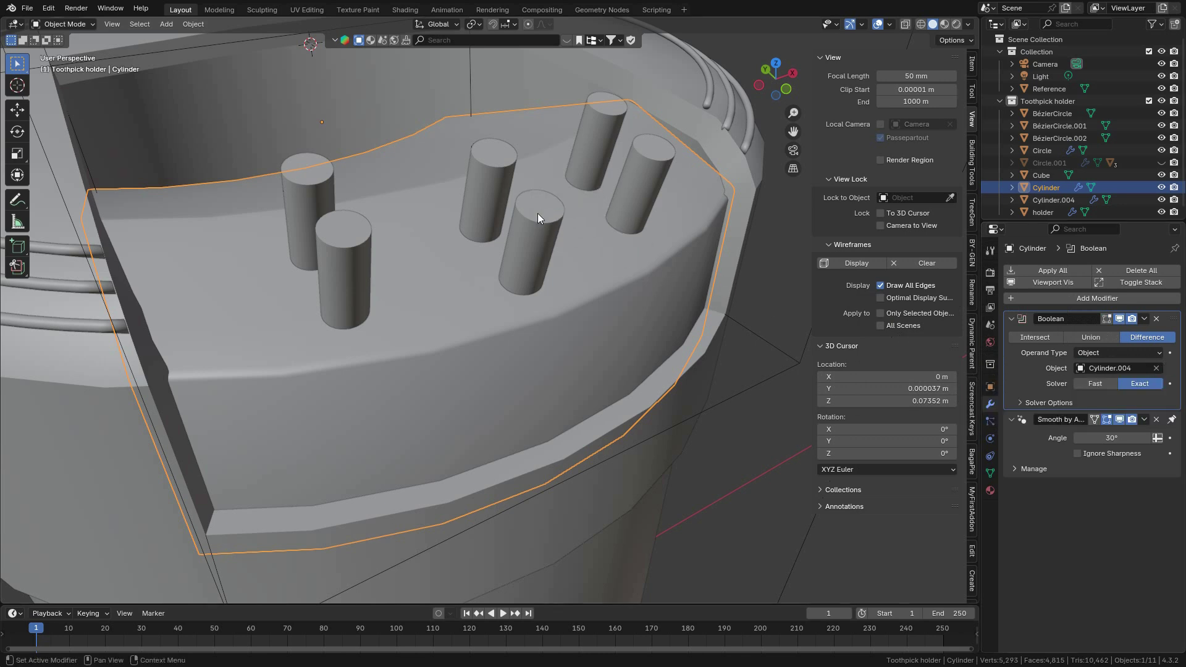
click(1161, 199)
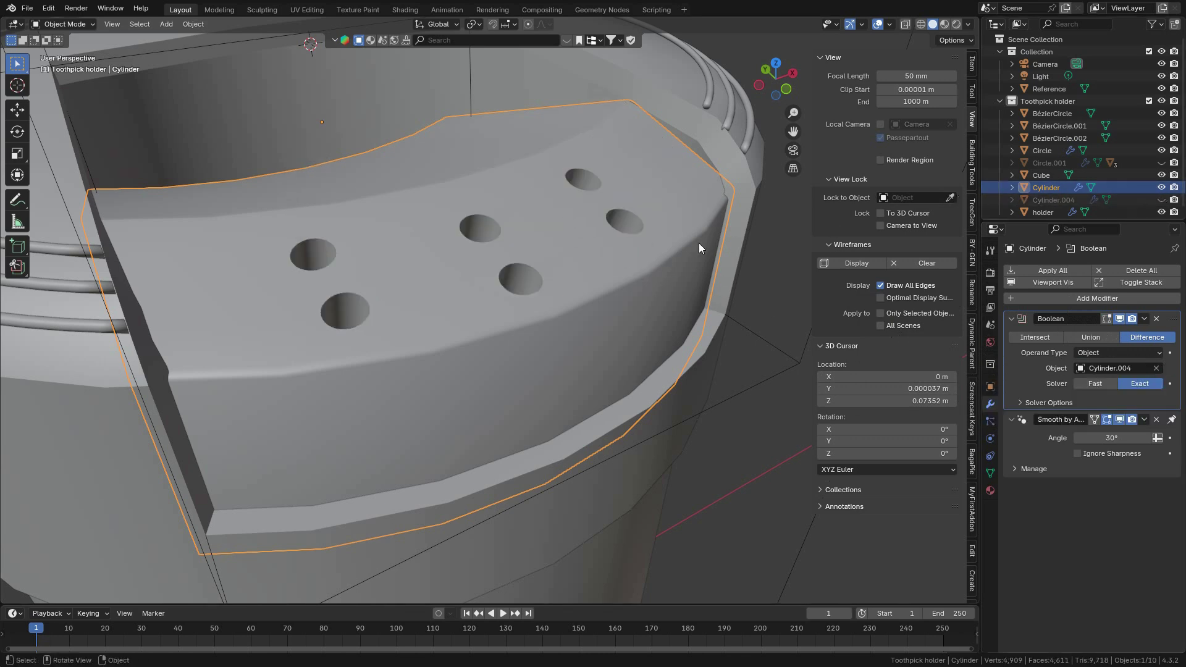
Step: Examine the holes in the flap from the front, the side and above
middle_drag(699, 243, 583, 260)
scroll(547, 303, down, 6)
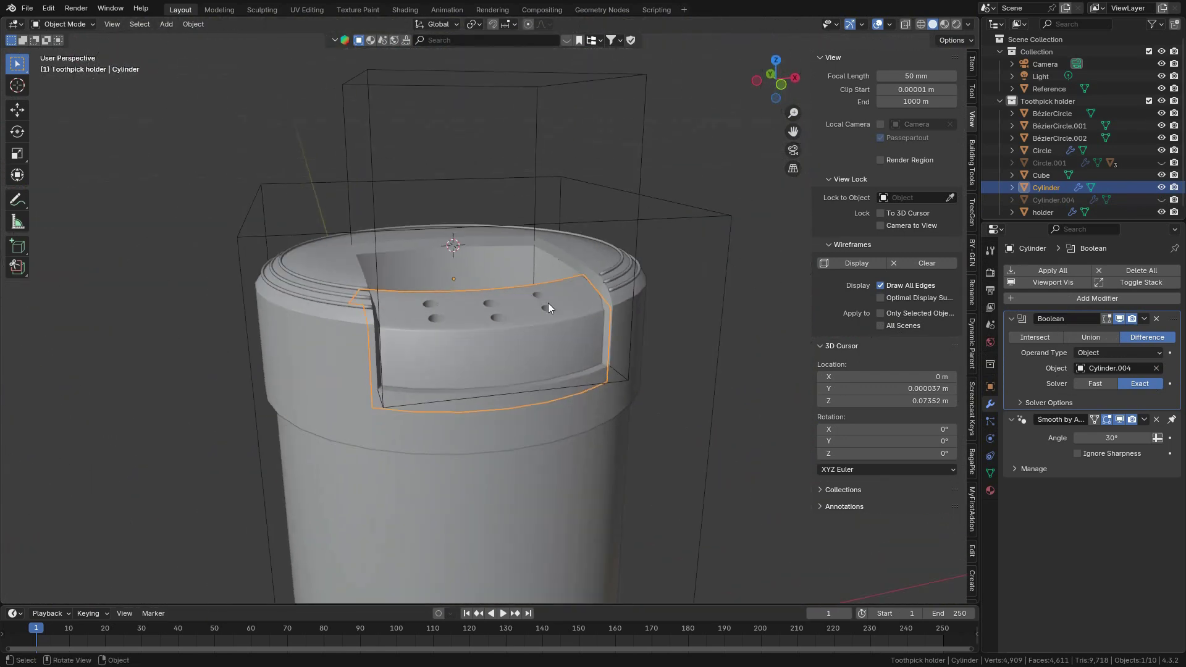
scroll(567, 297, up, 2)
scroll(537, 340, up, 3)
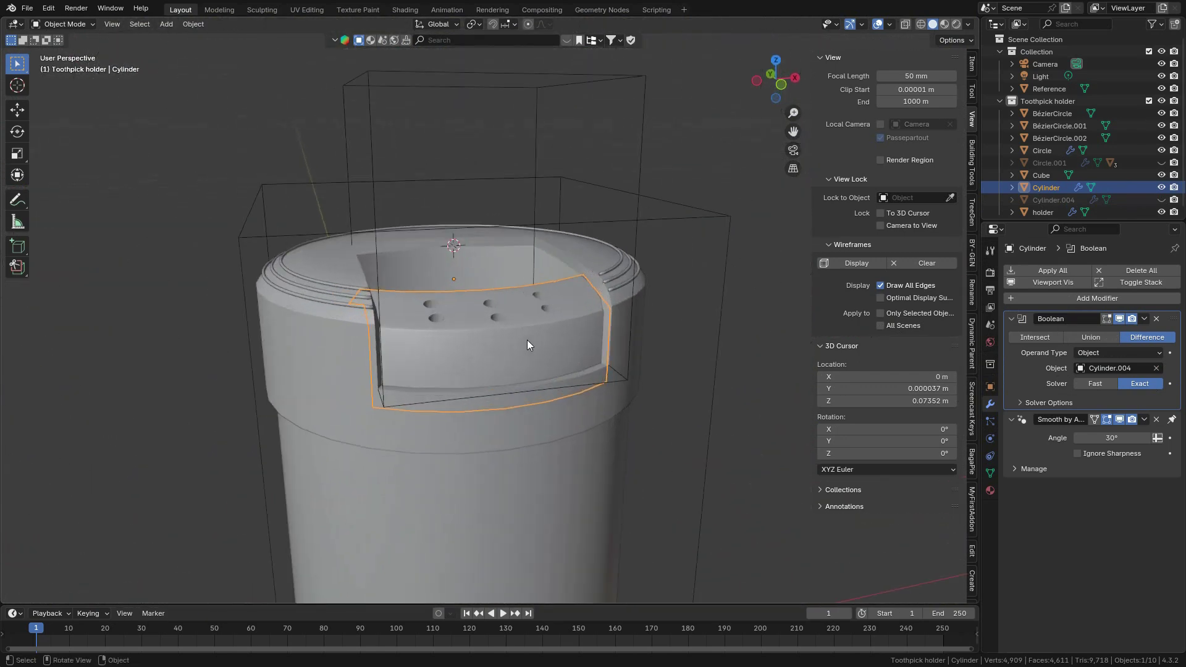
middle_drag(526, 339, 615, 313)
scroll(603, 301, up, 2)
scroll(647, 311, up, 1)
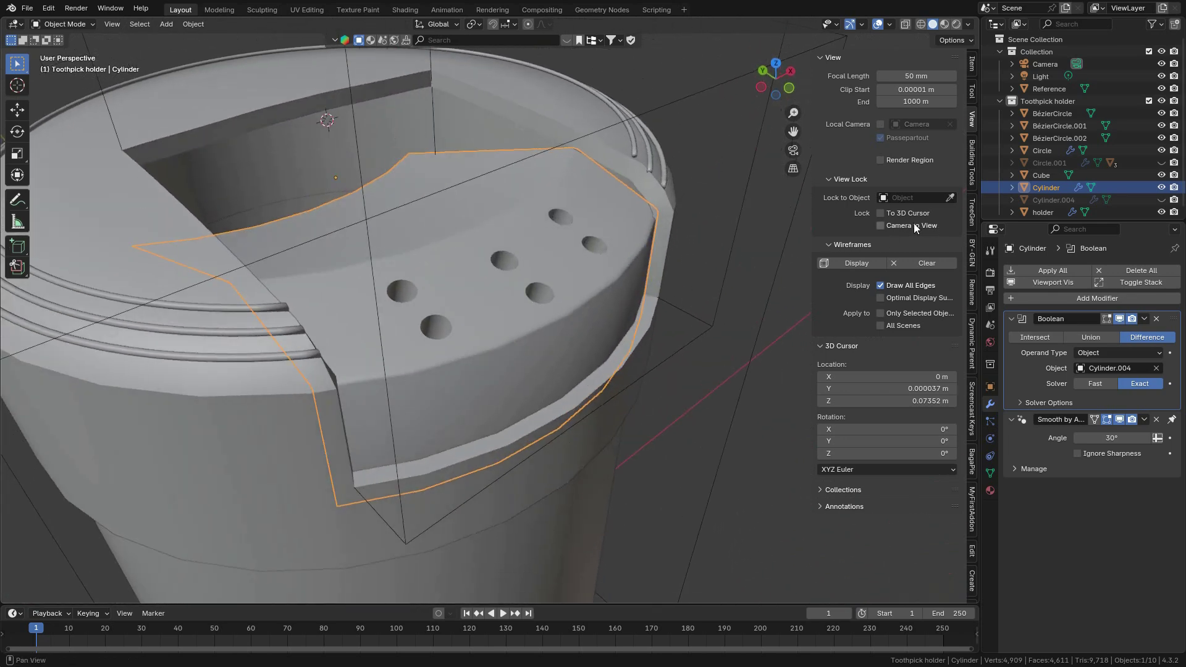
scroll(494, 334, down, 3)
scroll(512, 306, up, 3)
scroll(522, 294, down, 1)
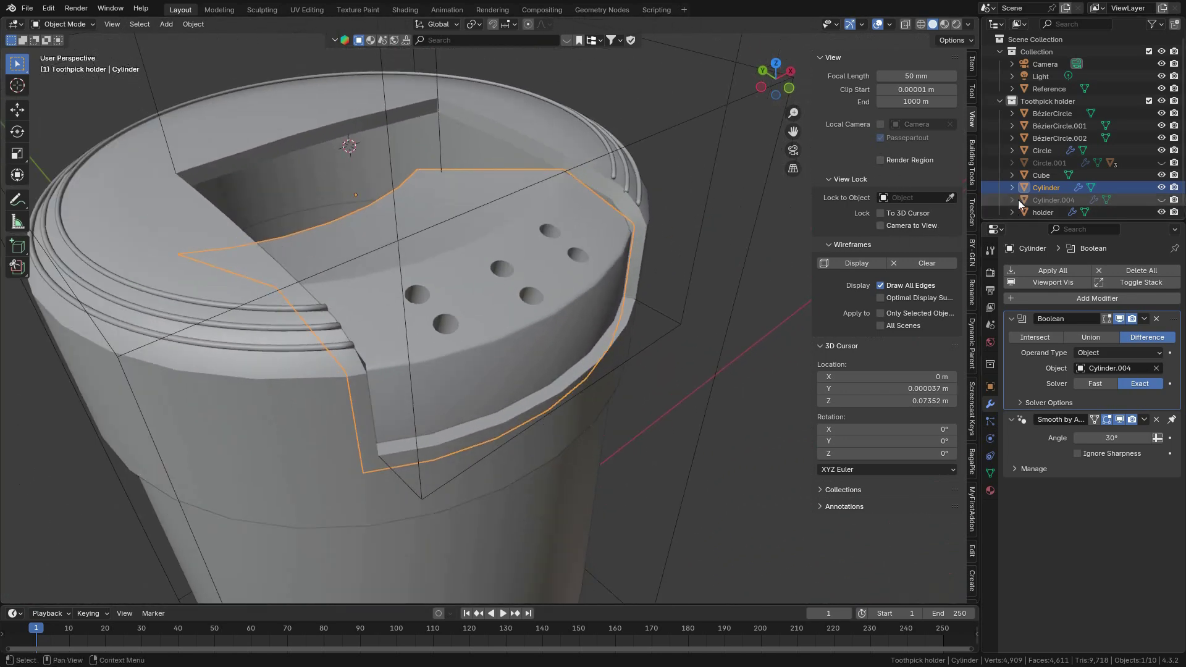
Step: Unhide Circle.001 and its child objects BézierCircle.003, BézierCircle.004 and BézierCircle.005, and clear the selection
click(1011, 162)
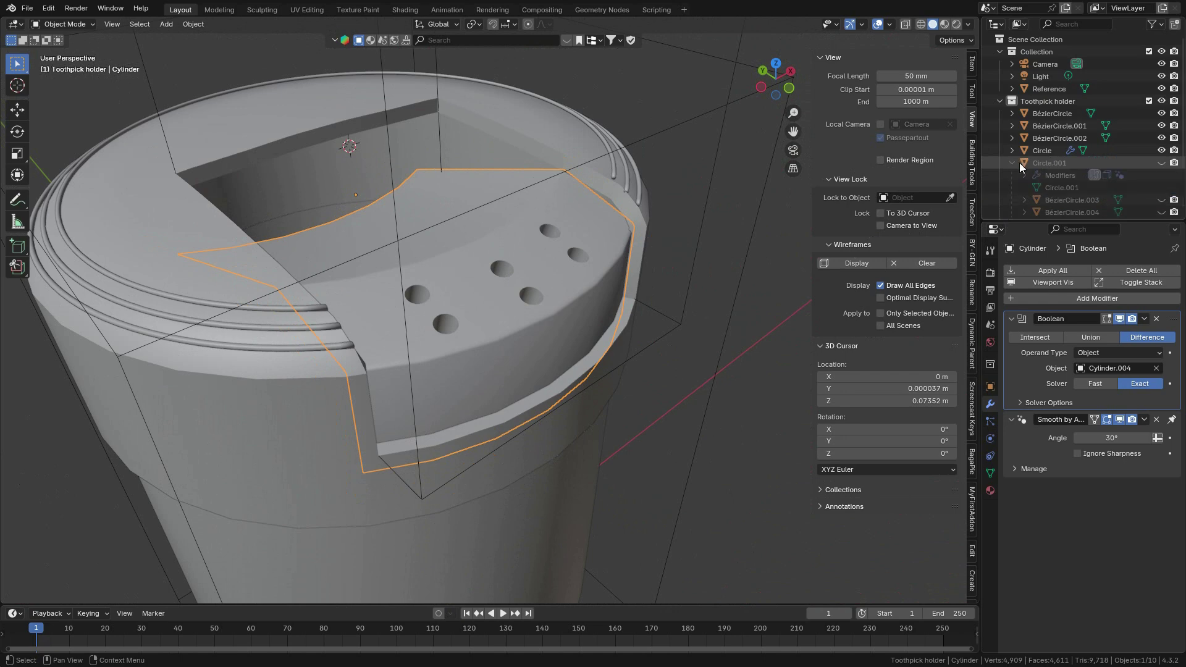
click(1161, 163)
scroll(1161, 166, down, 3)
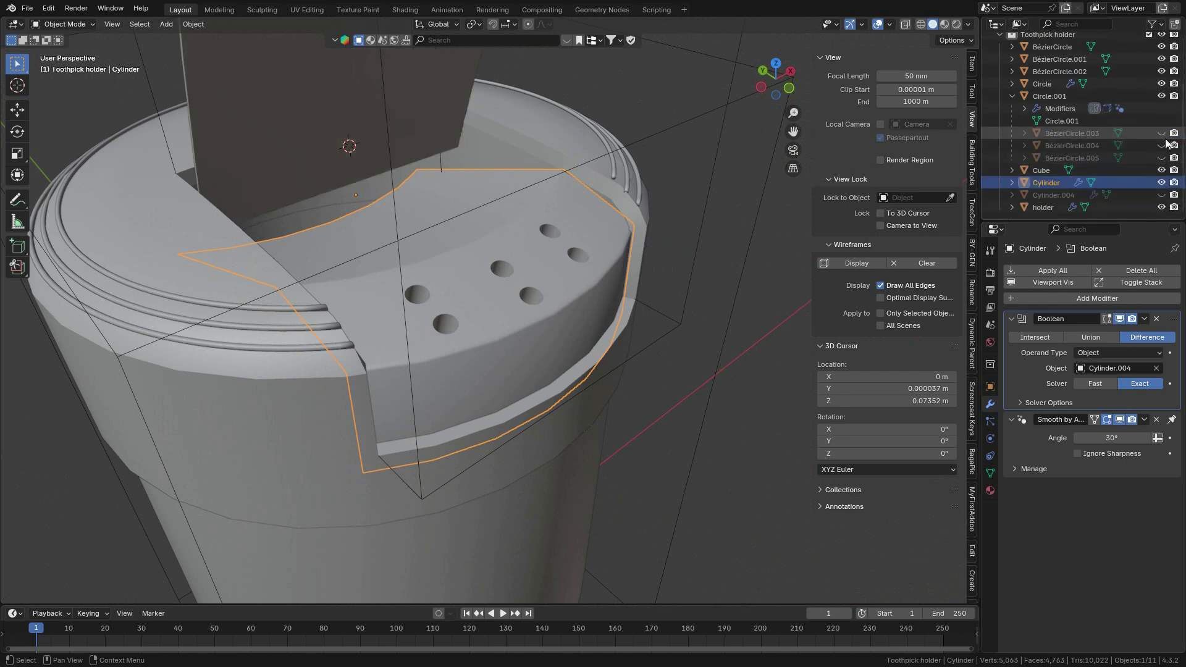
click(1161, 133)
click(1161, 145)
click(1161, 158)
scroll(673, 254, down, 1)
scroll(674, 249, down, 3)
click(675, 239)
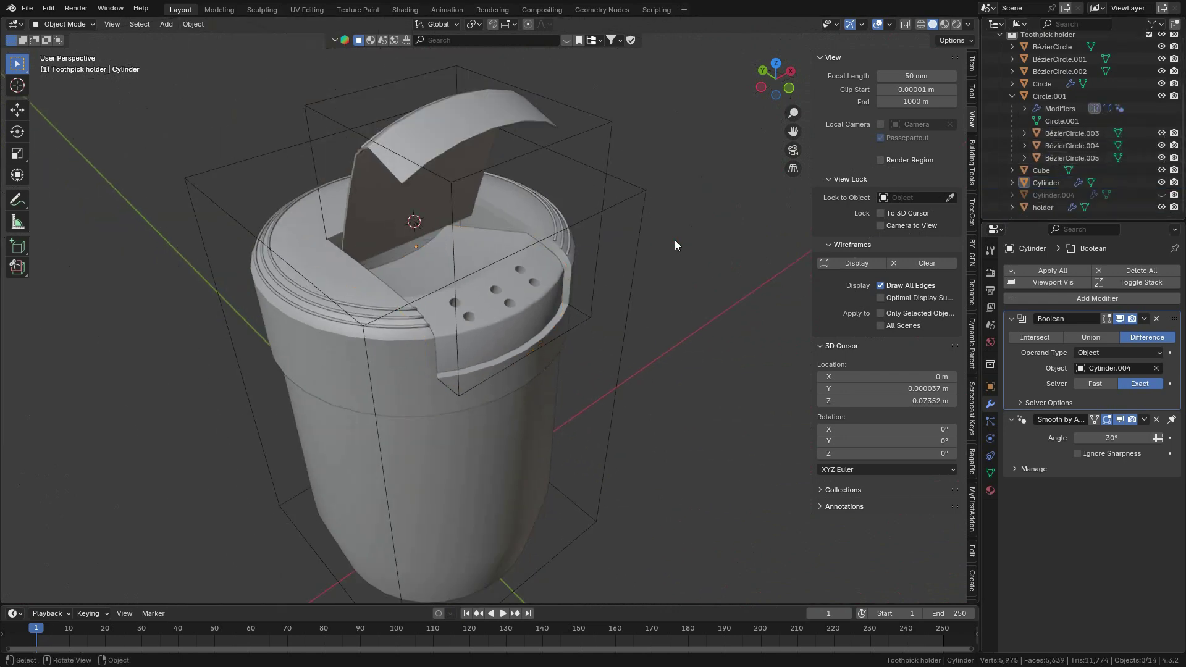
Step: Raise the inner end edge of the perforated flap (Cylinder) about 0.0036 m along Z toward the raised cover
middle_drag(723, 234, 707, 214)
scroll(581, 294, up, 4)
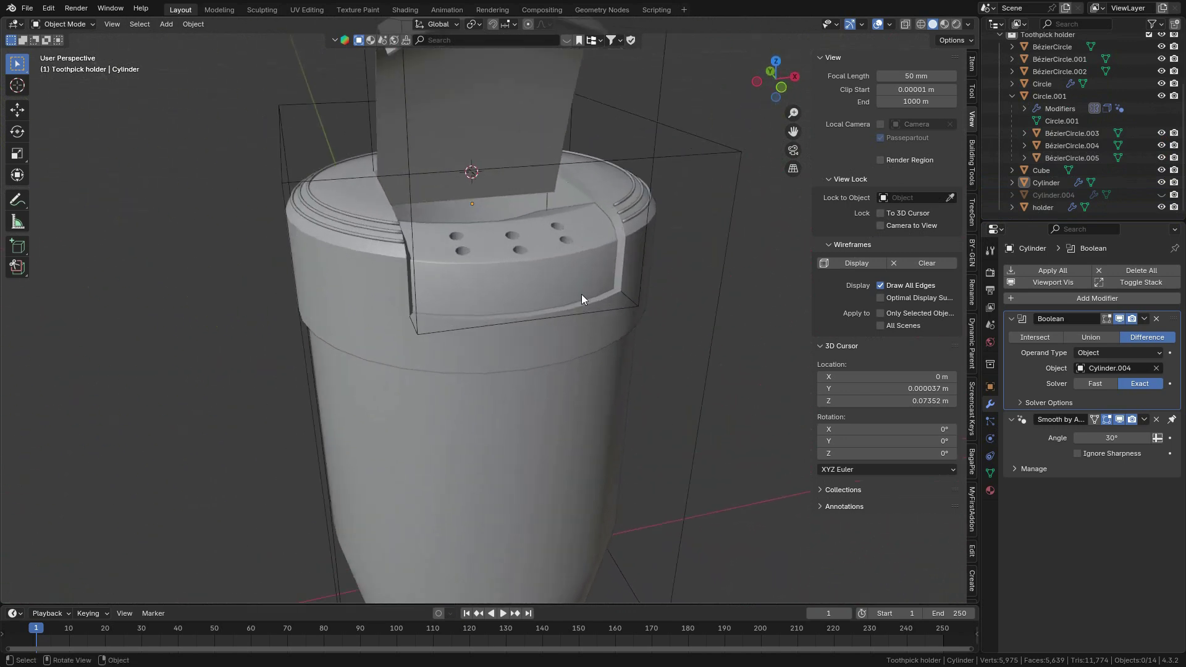
shift+middle_drag(551, 249, 517, 487)
scroll(596, 373, up, 2)
scroll(598, 371, down, 2)
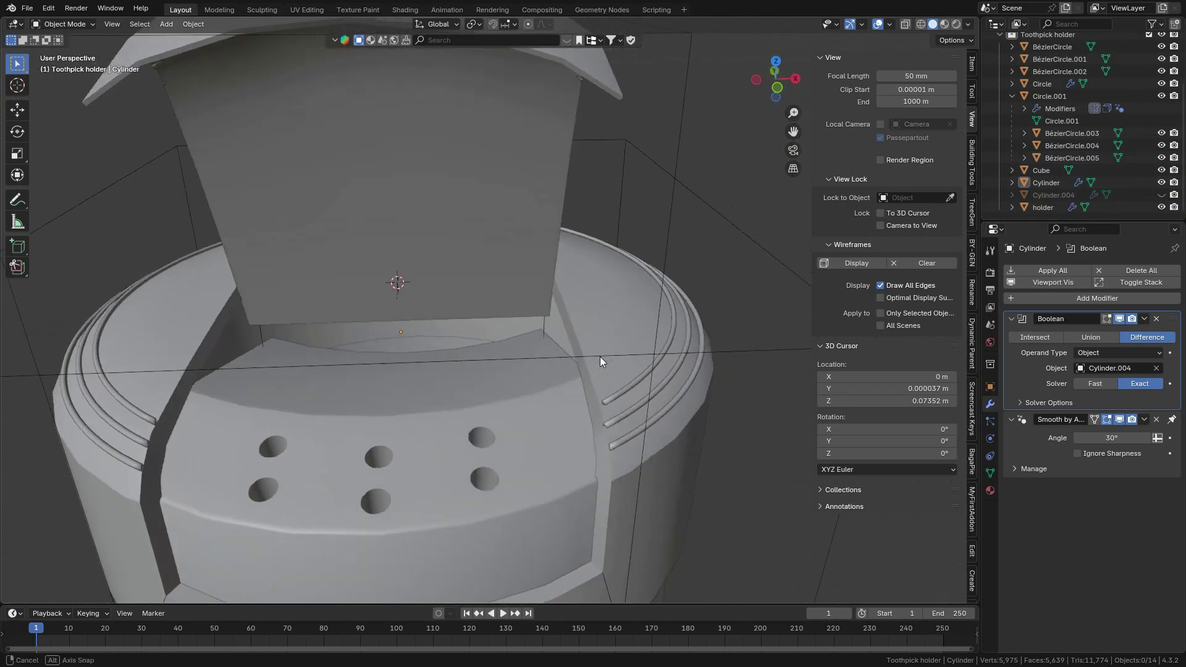
middle_drag(599, 357, 686, 182)
middle_drag(522, 174, 585, 246)
click(497, 248)
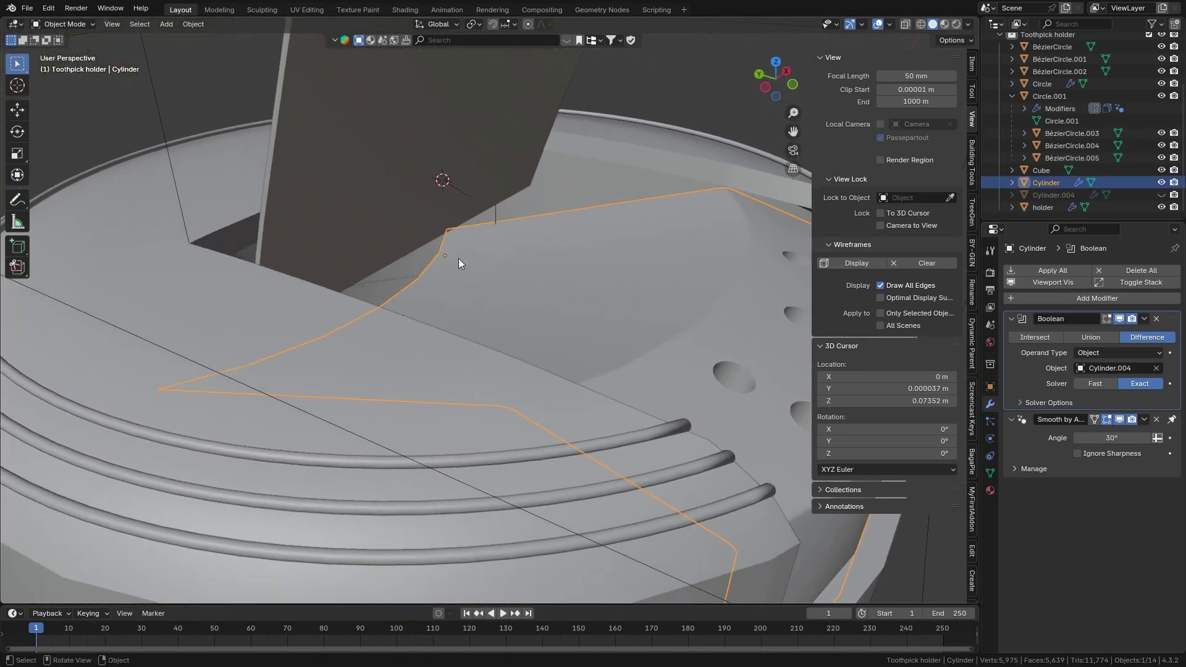
key(Tab)
scroll(465, 252, up, 1)
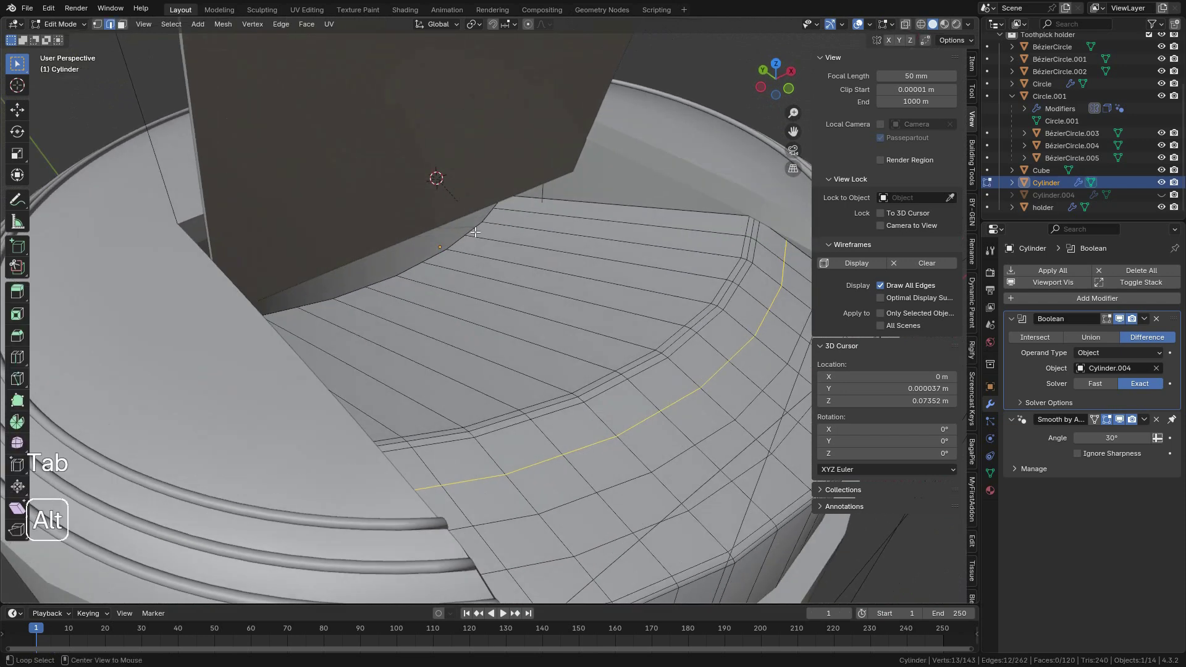
alt+click(475, 233)
key(g)
key(z)
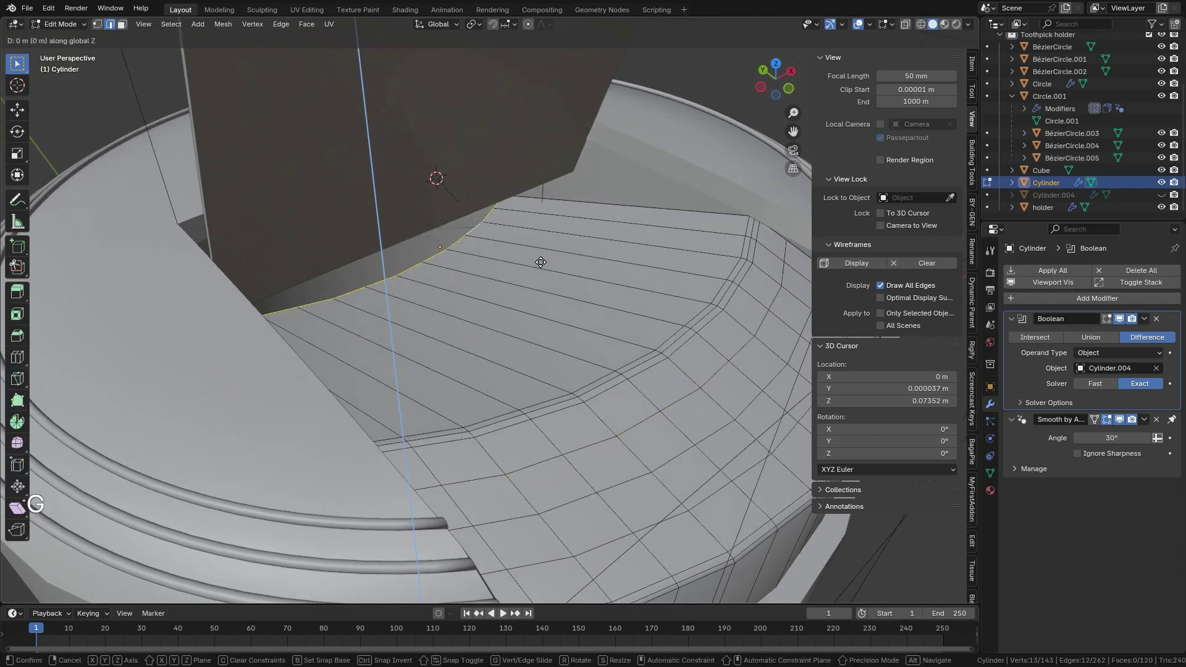
key(shift)
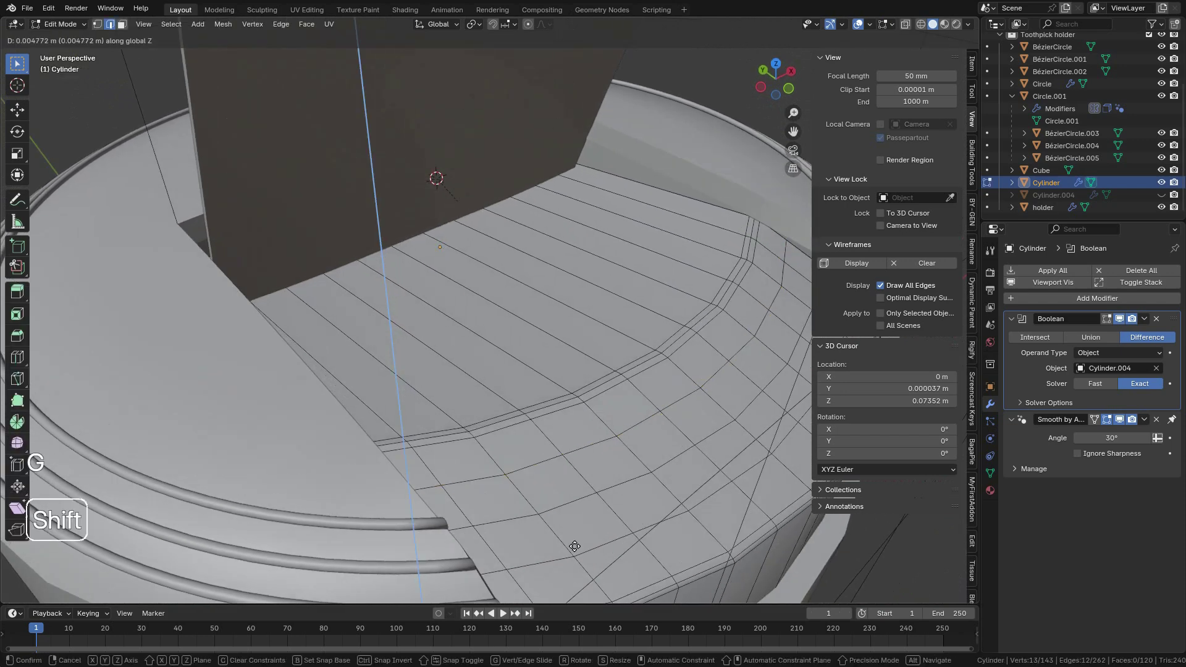
click(571, 87)
Step: Move the flap's inner end edge about 0.0017 m along Y beneath the cover and finish editing the mesh
middle_drag(575, 213, 618, 199)
key(g)
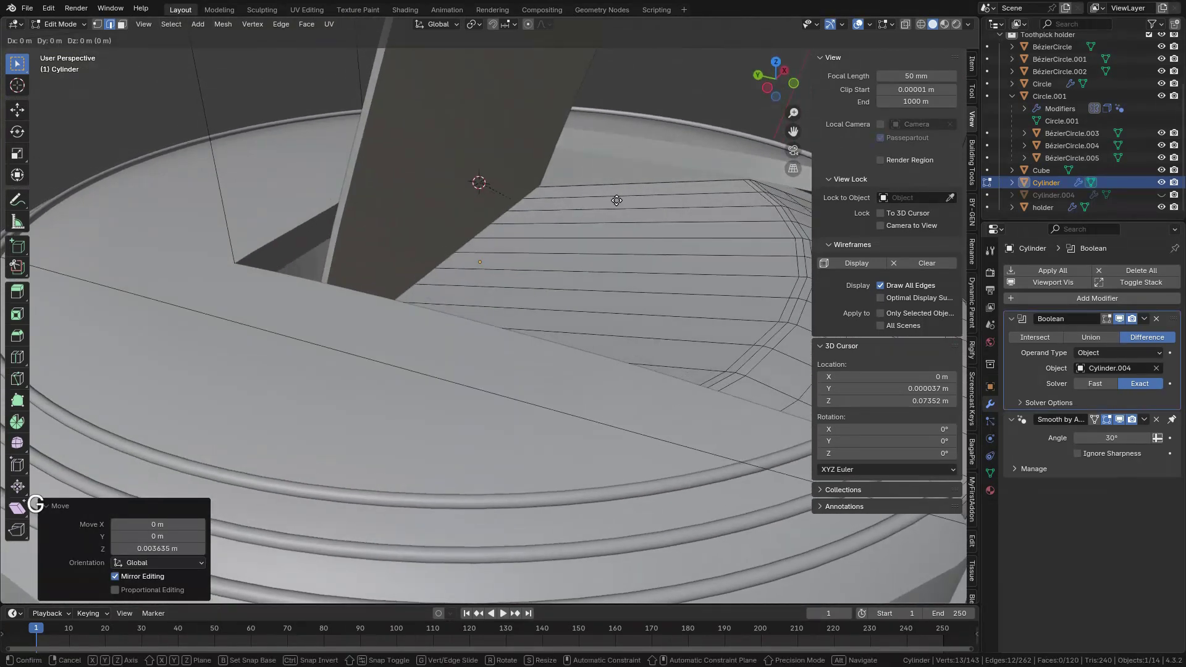
key(y)
key(shift)
click(370, 94)
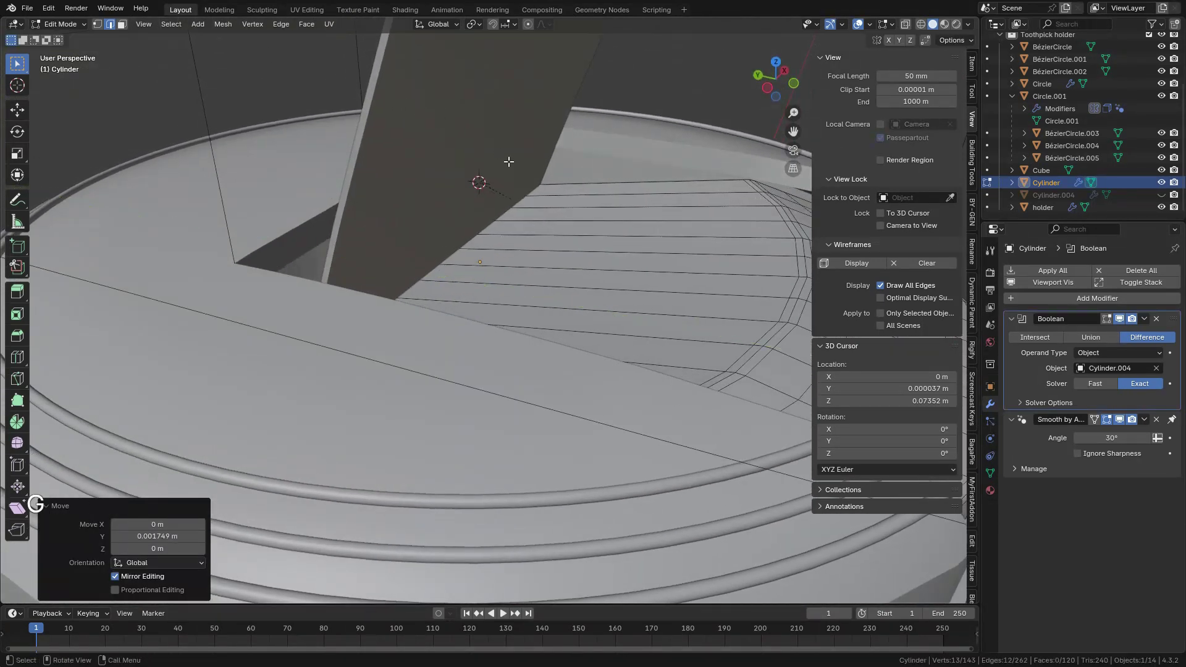
scroll(526, 190, down, 4)
scroll(598, 236, up, 1)
middle_drag(642, 207, 615, 195)
key(Tab)
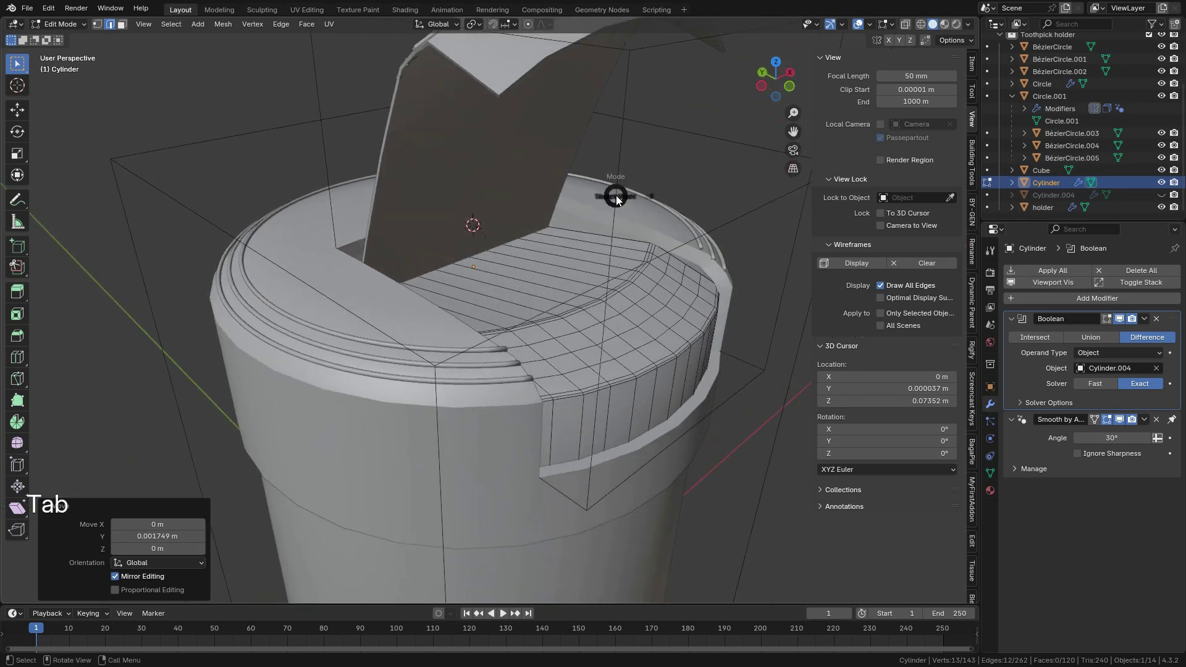
Step: Rotate the raised cover Circle.001 about -36.4° around the global X axis to open it further
click(449, 197)
click(491, 161)
key(r)
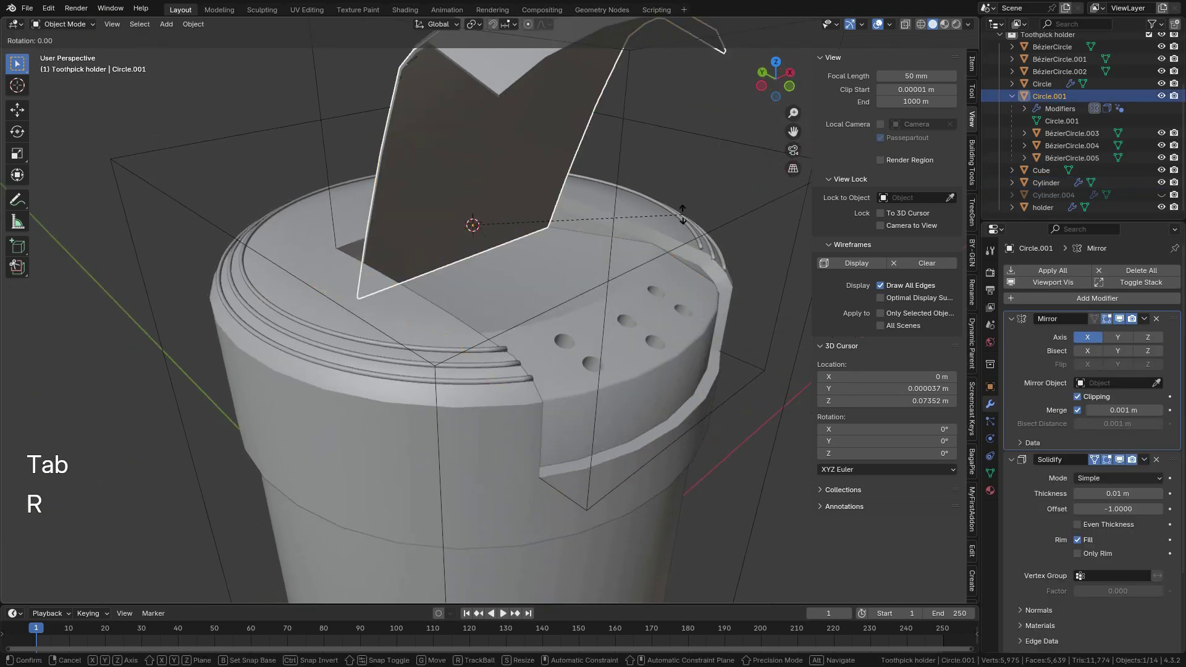
key(x)
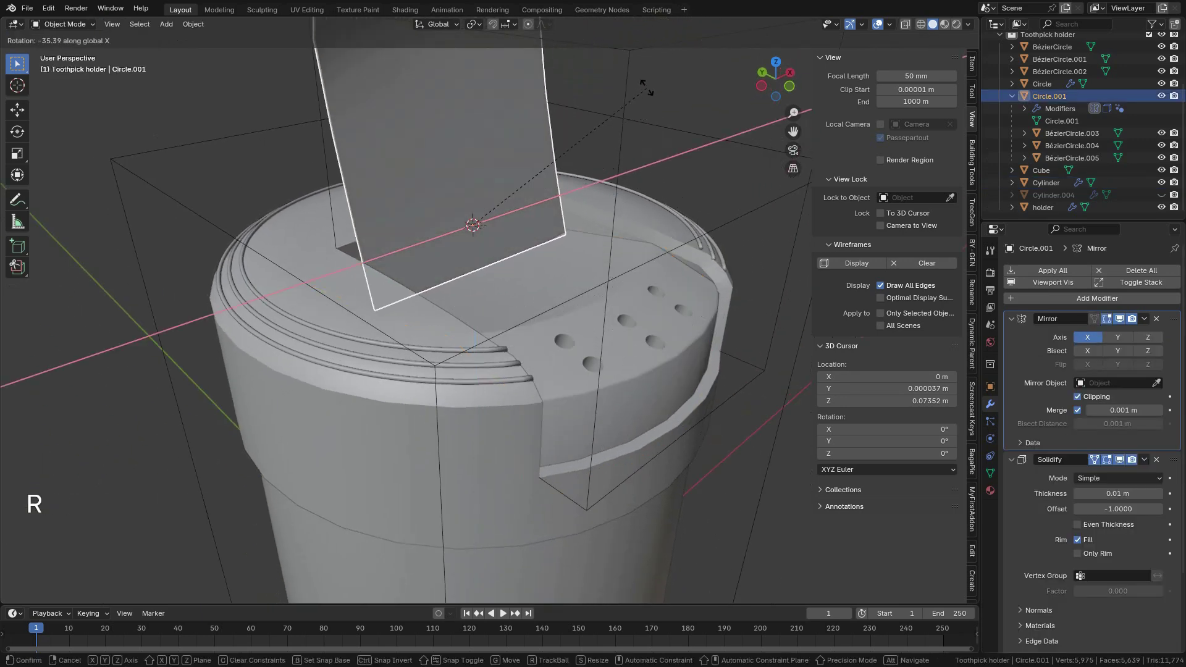
click(644, 84)
Step: Examine the opened cover's lower edge from the front and side where it meets the lid and flap
middle_drag(643, 84, 584, 226)
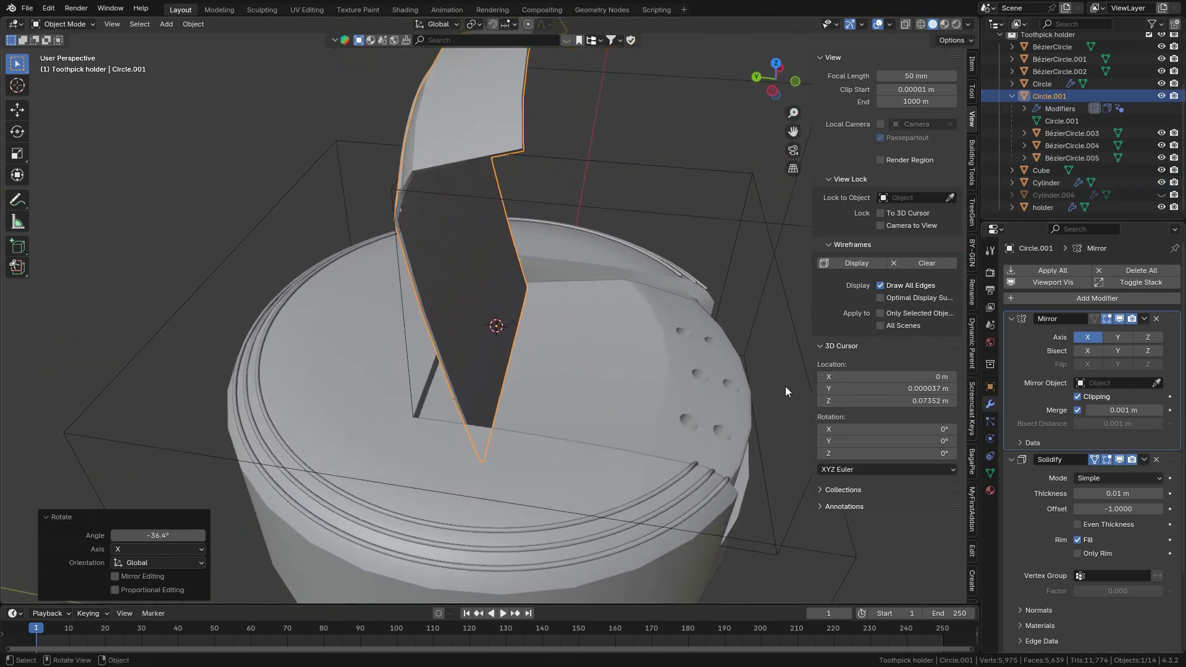
middle_drag(785, 387, 685, 379)
scroll(678, 387, down, 2)
shift+middle_drag(673, 332, 555, 446)
scroll(620, 370, up, 2)
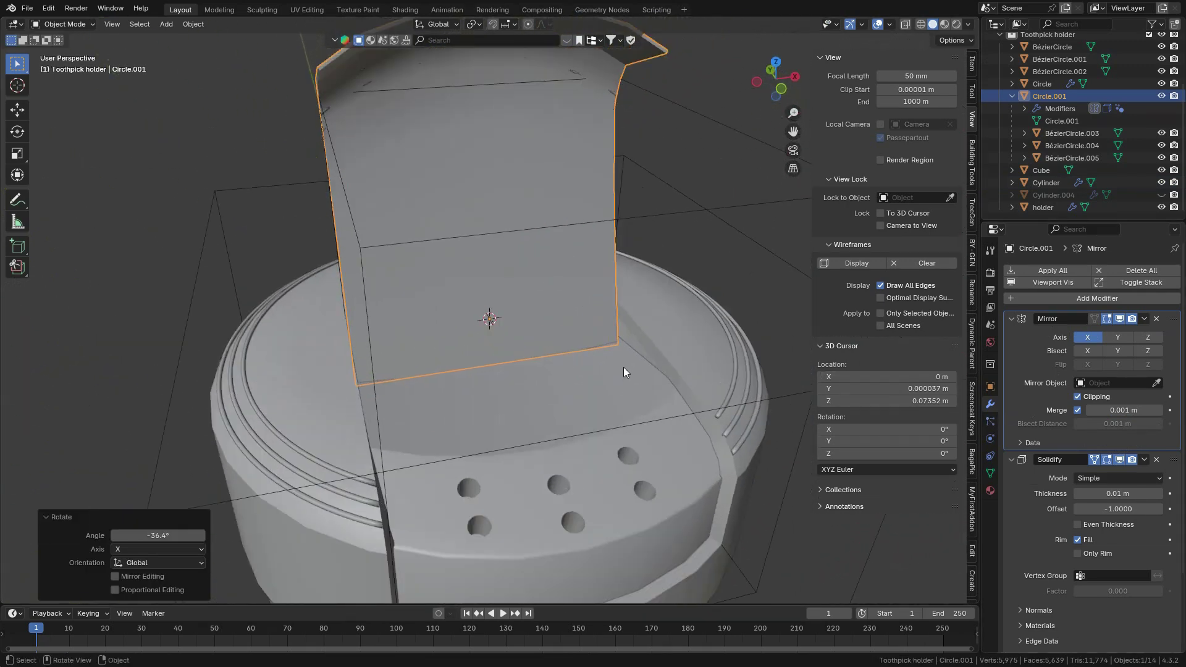
middle_drag(624, 367, 513, 393)
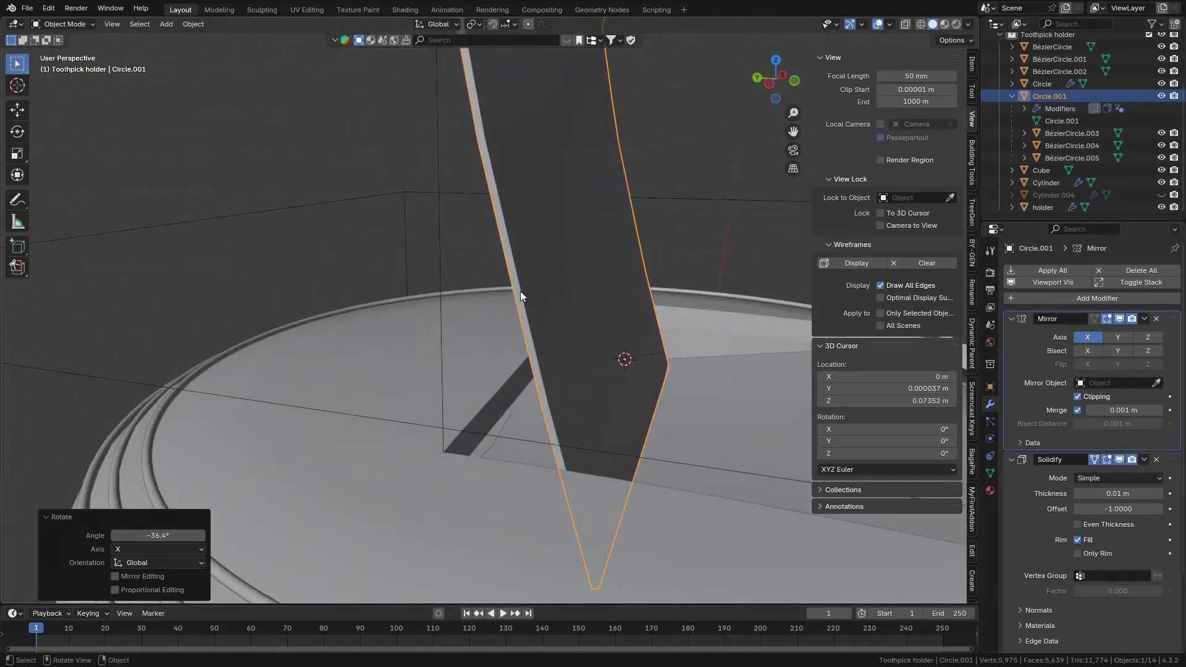
scroll(606, 431, down, 5)
scroll(598, 370, up, 2)
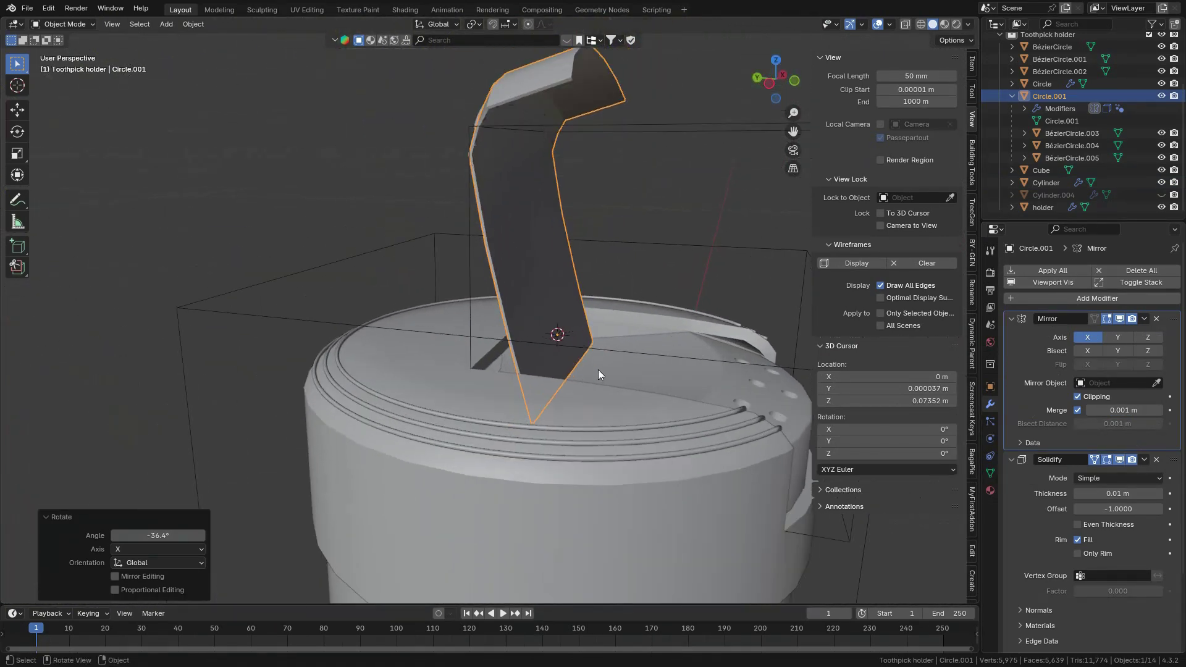
scroll(597, 369, up, 4)
middle_drag(598, 369, 536, 356)
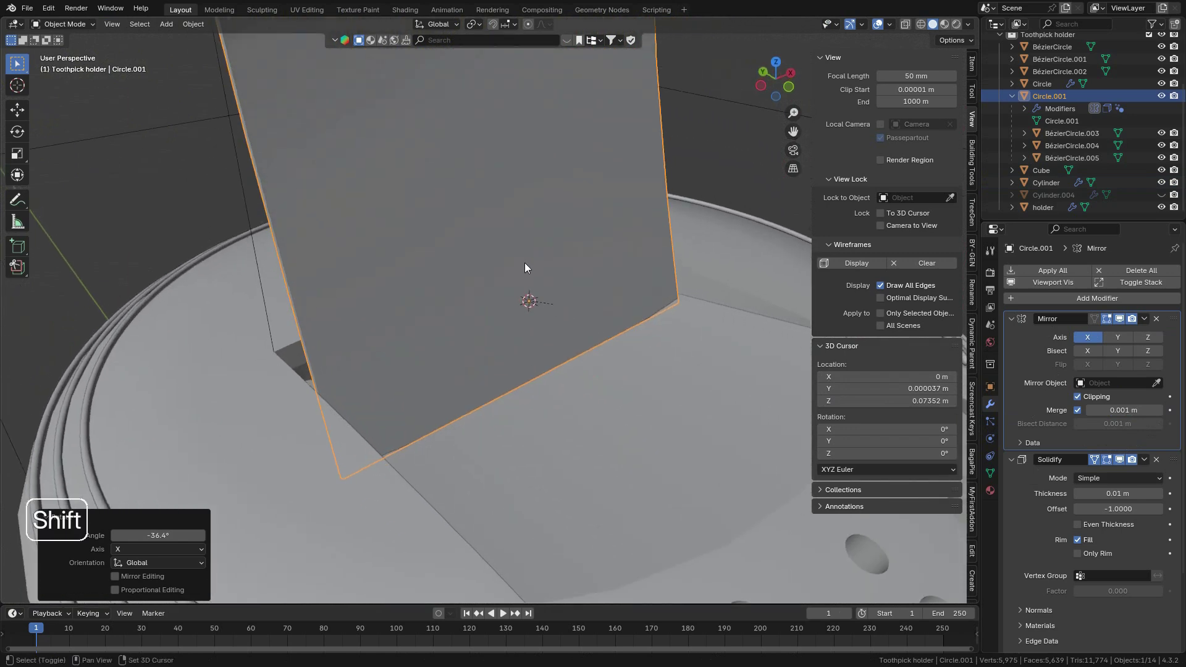
Step: Add a cube with a size of 0.003 m at the 3D cursor
key(shift+a)
mouse_move(483, 216)
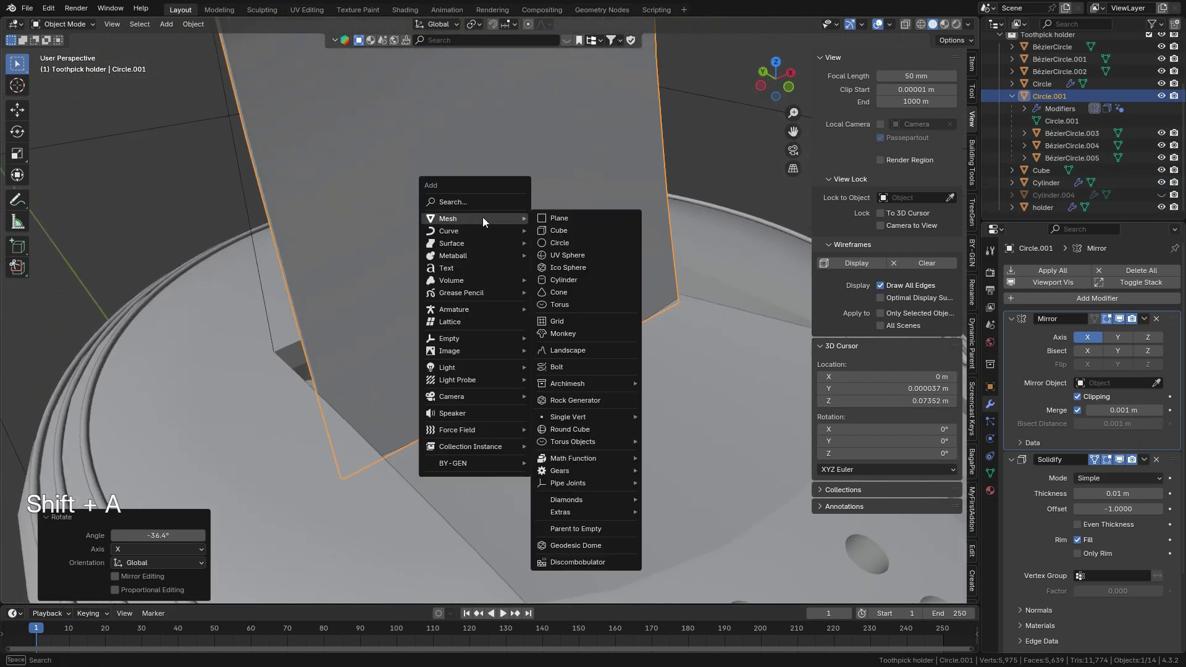
click(554, 229)
shift+drag(155, 487, 1036, 484)
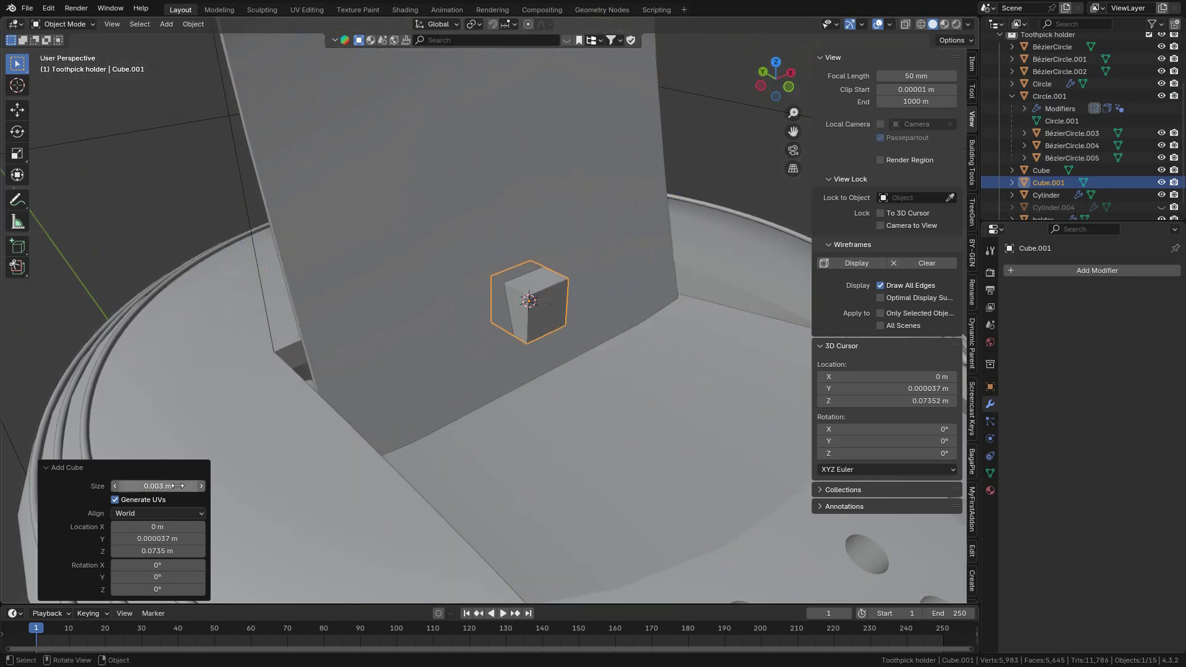
Step: Move the cube about 0.0119 m along X to the cover's side edge and scale it to about 0.542 along X
shift+middle_drag(494, 337, 443, 362)
key(g)
key(x)
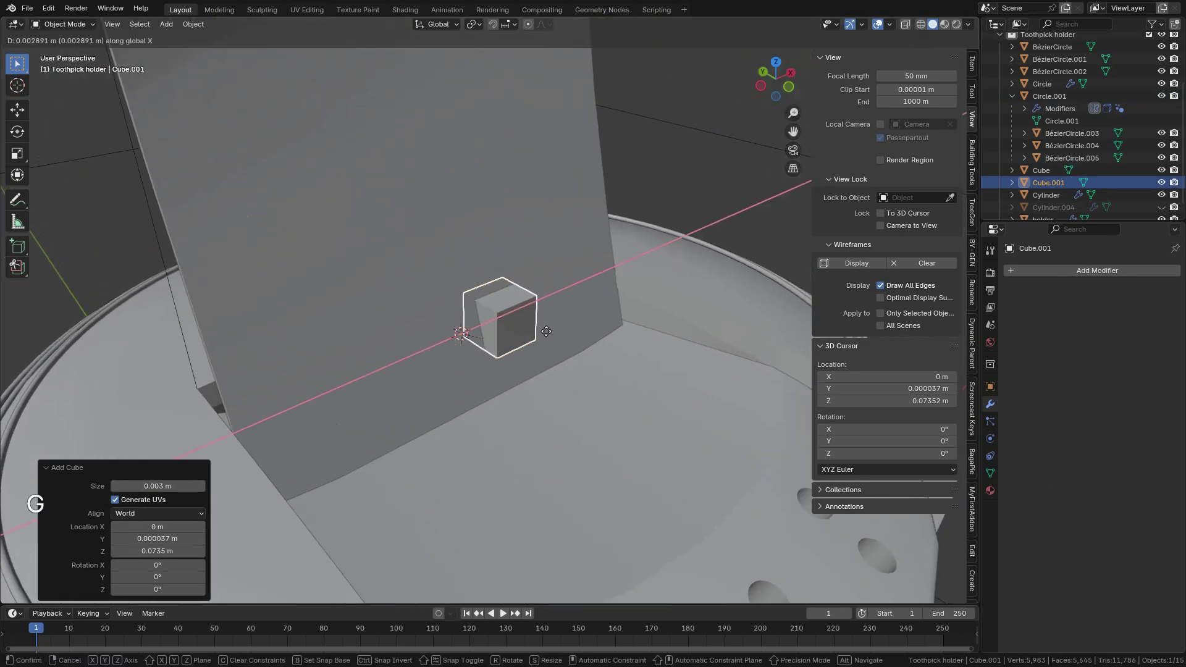
click(641, 301)
middle_drag(643, 298, 568, 349)
key(s)
key(x)
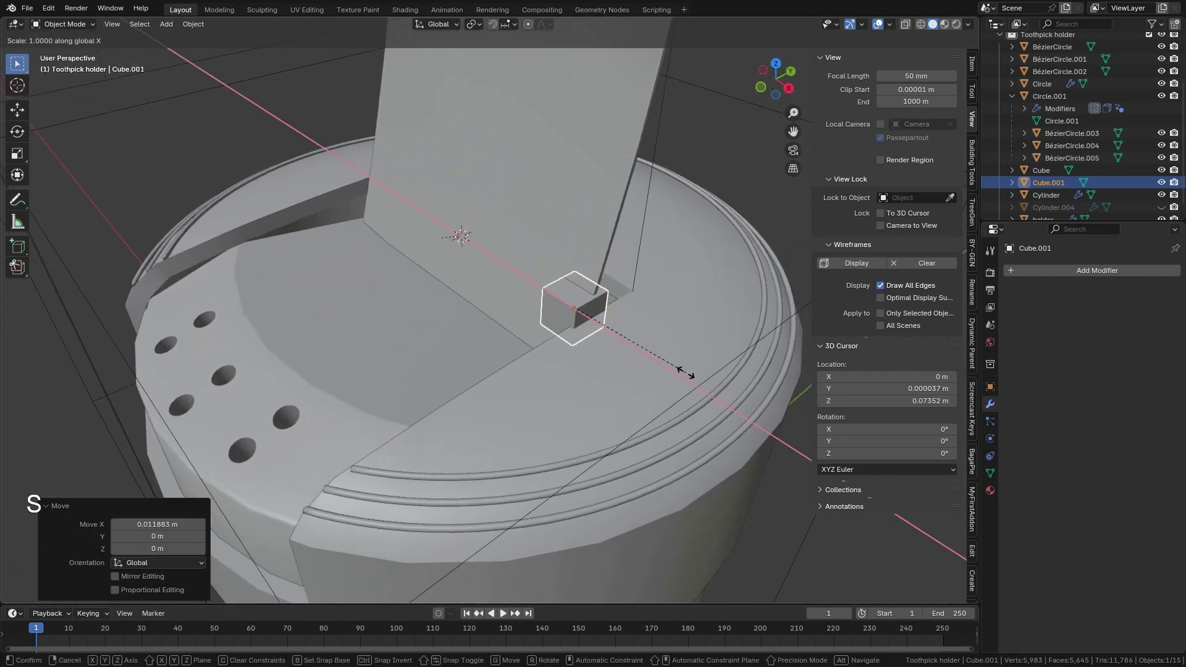
click(640, 331)
Step: Shift the cube about -0.0009 m along Y so it sits in front of the cover
scroll(640, 330, up, 2)
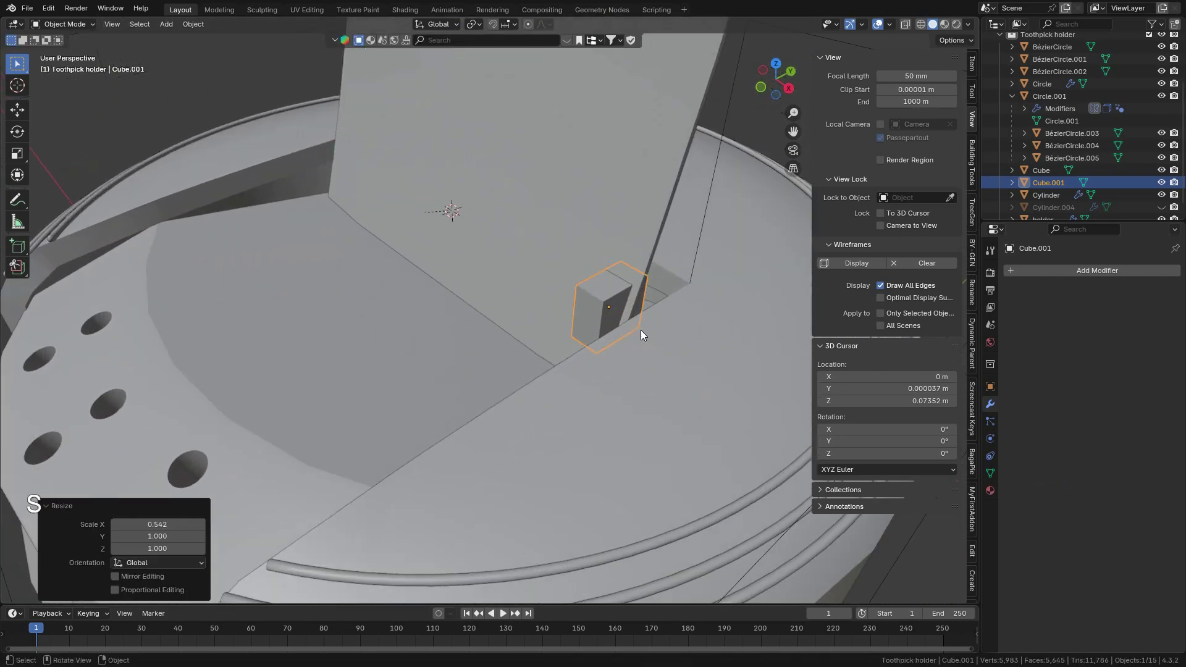
key(g)
key(y)
key(shift)
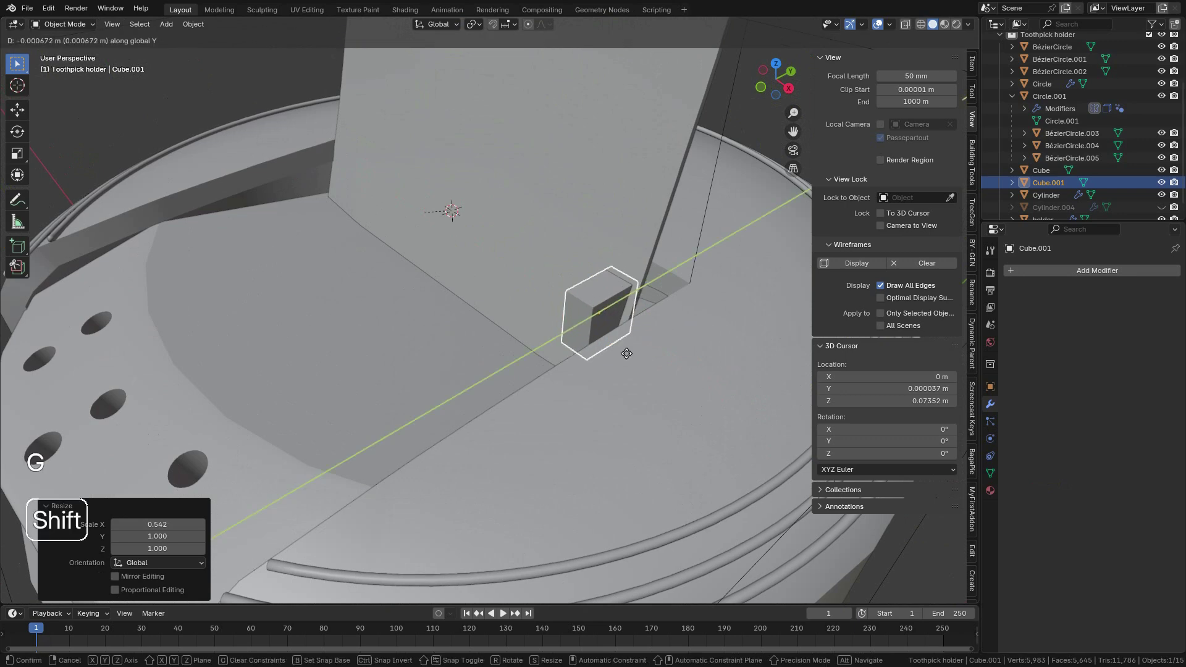
click(591, 369)
Step: Rotate the cube about -13° around the global X axis to match the tilt of the opened cover
middle_drag(643, 346, 610, 314)
key(r)
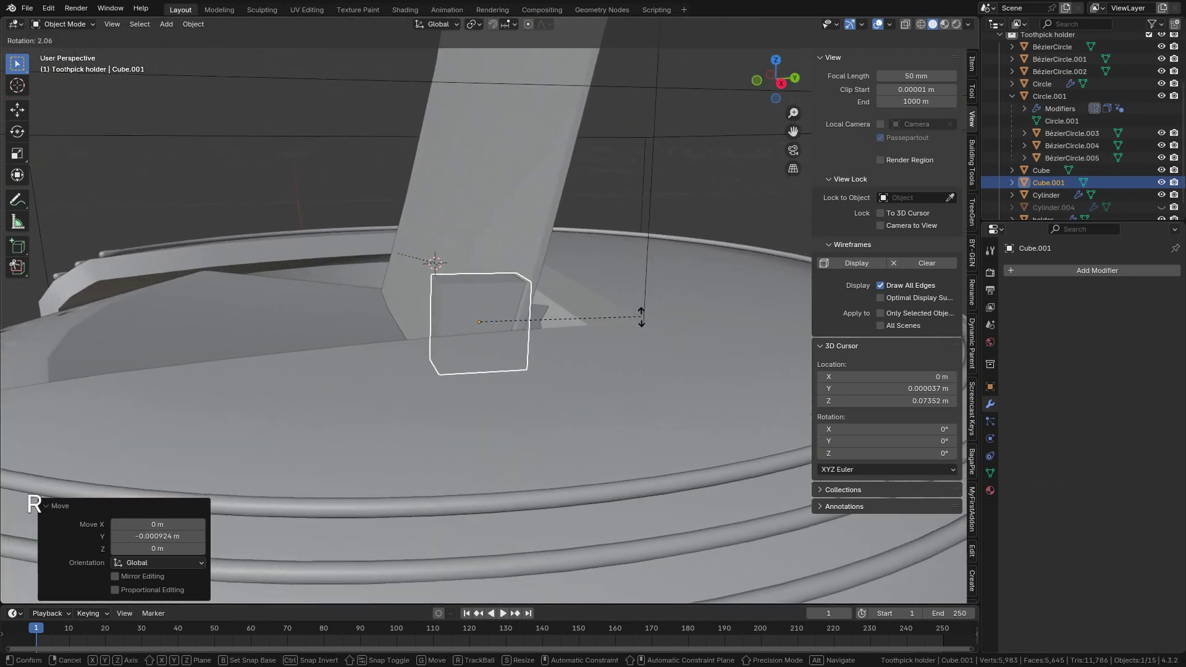
right_click(650, 369)
key(KP_3)
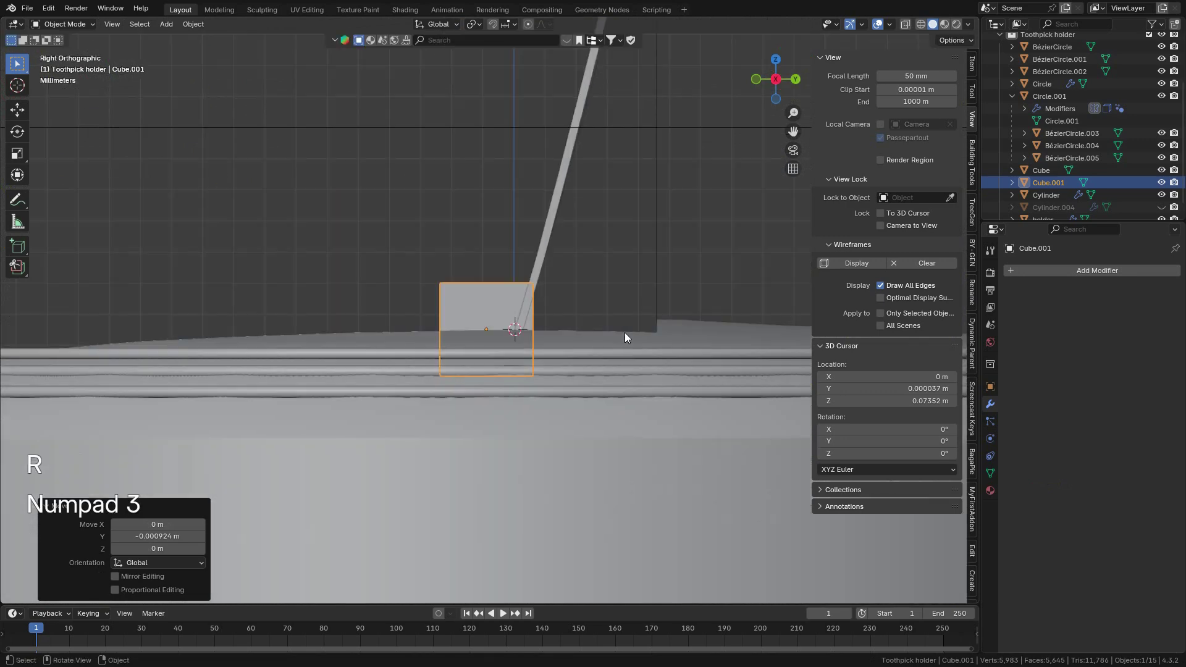
key(r)
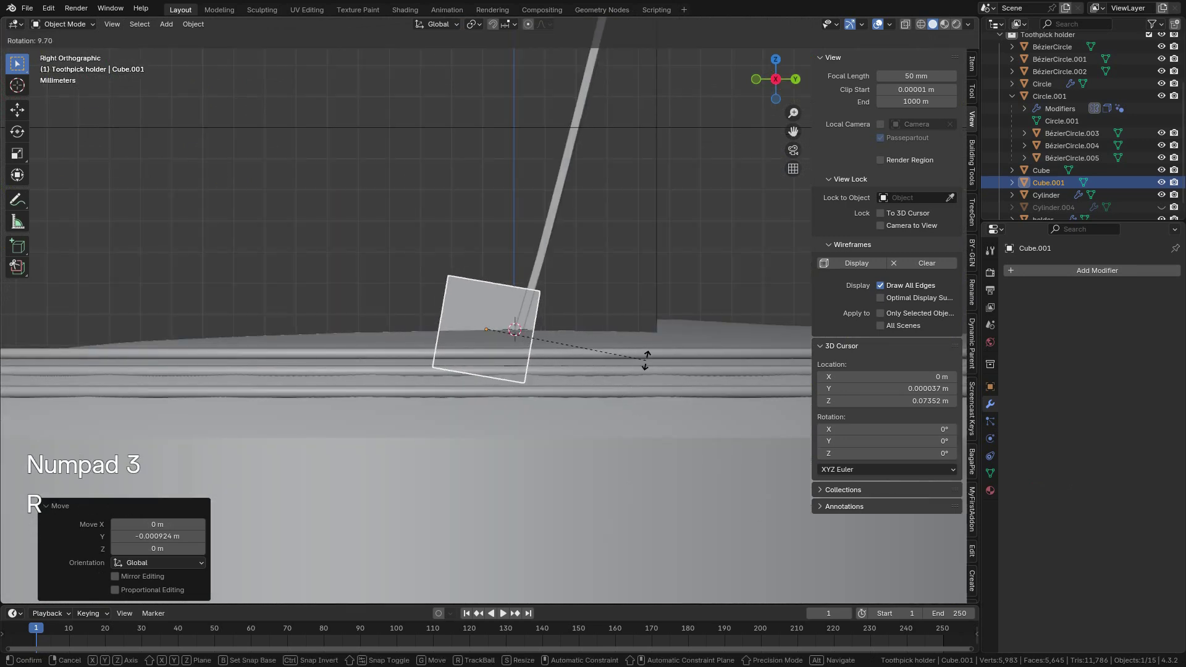
key(y)
key(x)
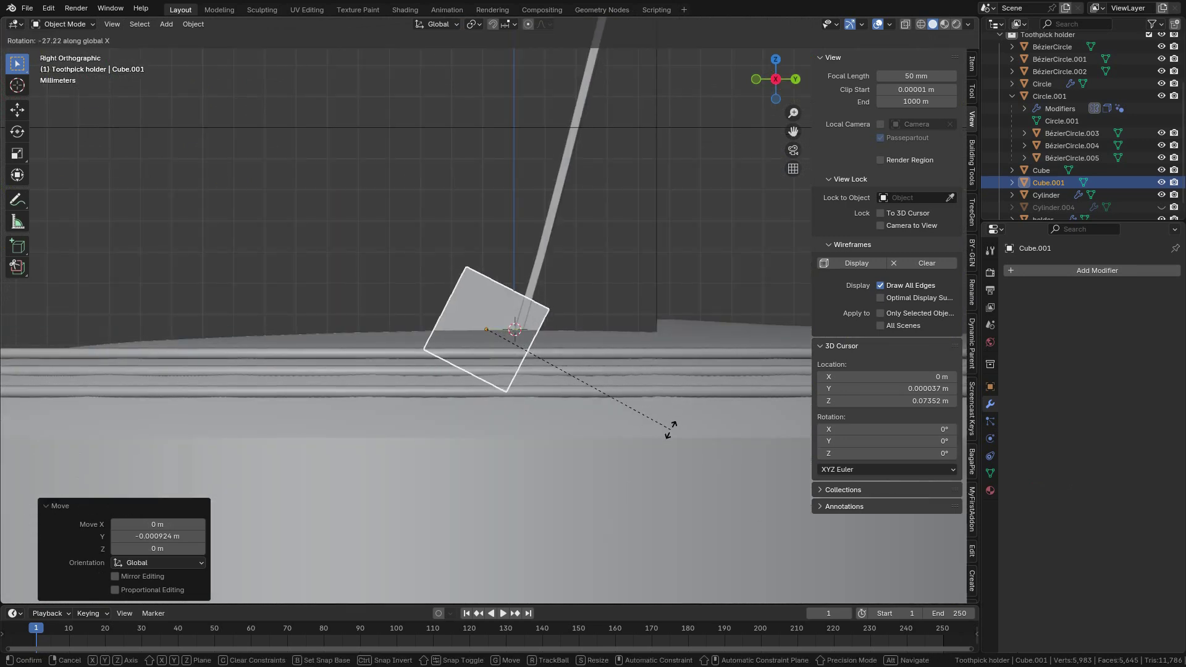
click(692, 369)
key(g)
right_click(692, 368)
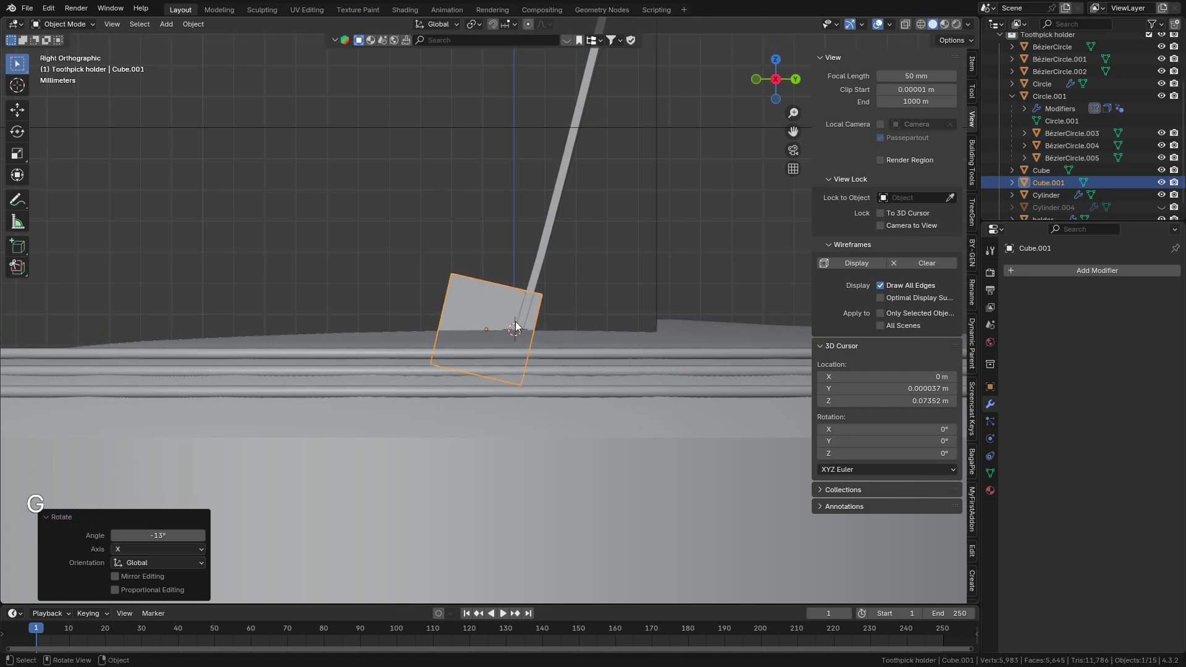
Step: Shift the tilted cube about -0.0005 m along Y to adjust its fit against the cover's inner face
middle_drag(692, 368, 489, 331)
key(g)
key(y)
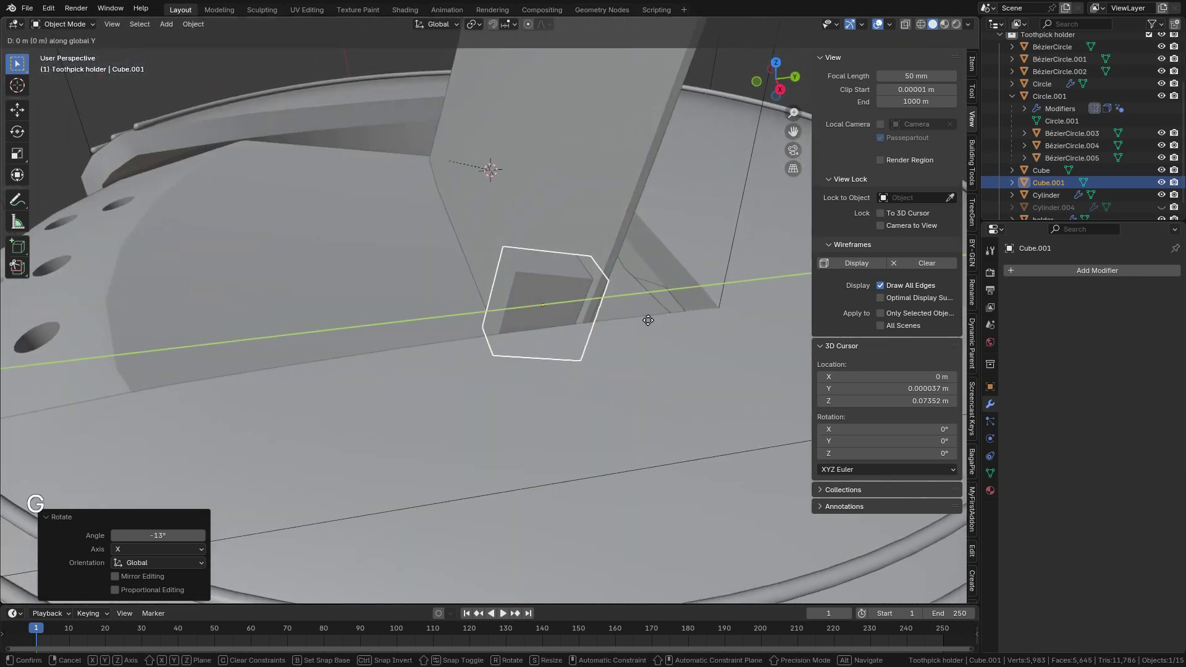
key(shift)
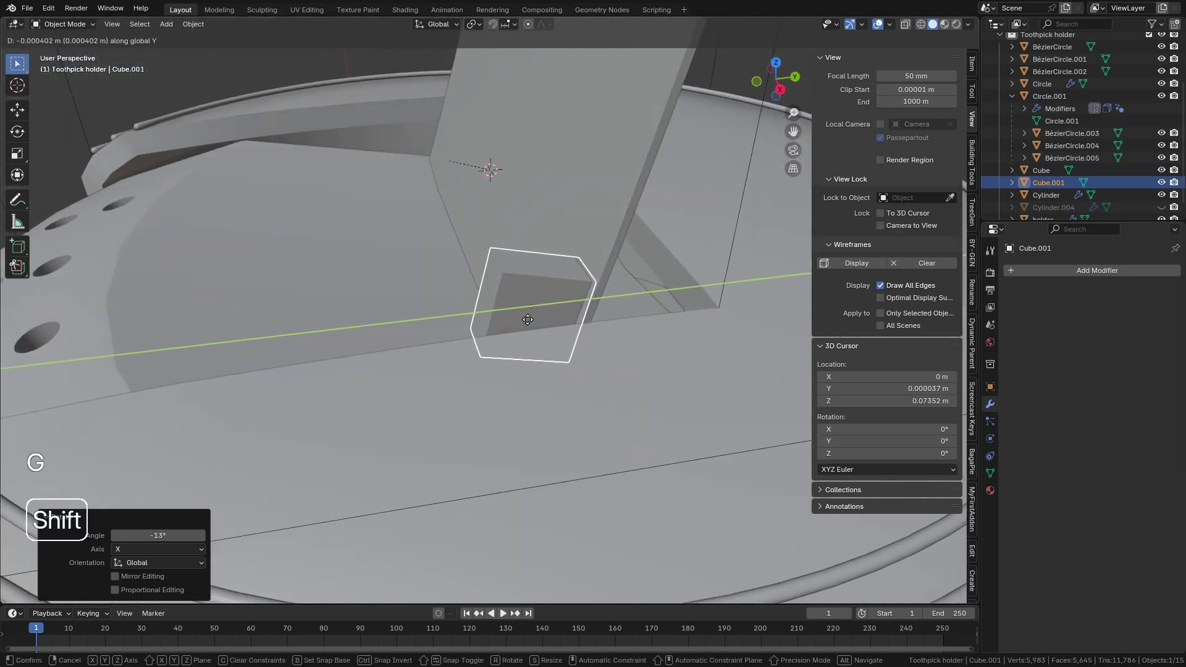
click(485, 316)
middle_drag(525, 312, 488, 402)
middle_drag(542, 393, 458, 398)
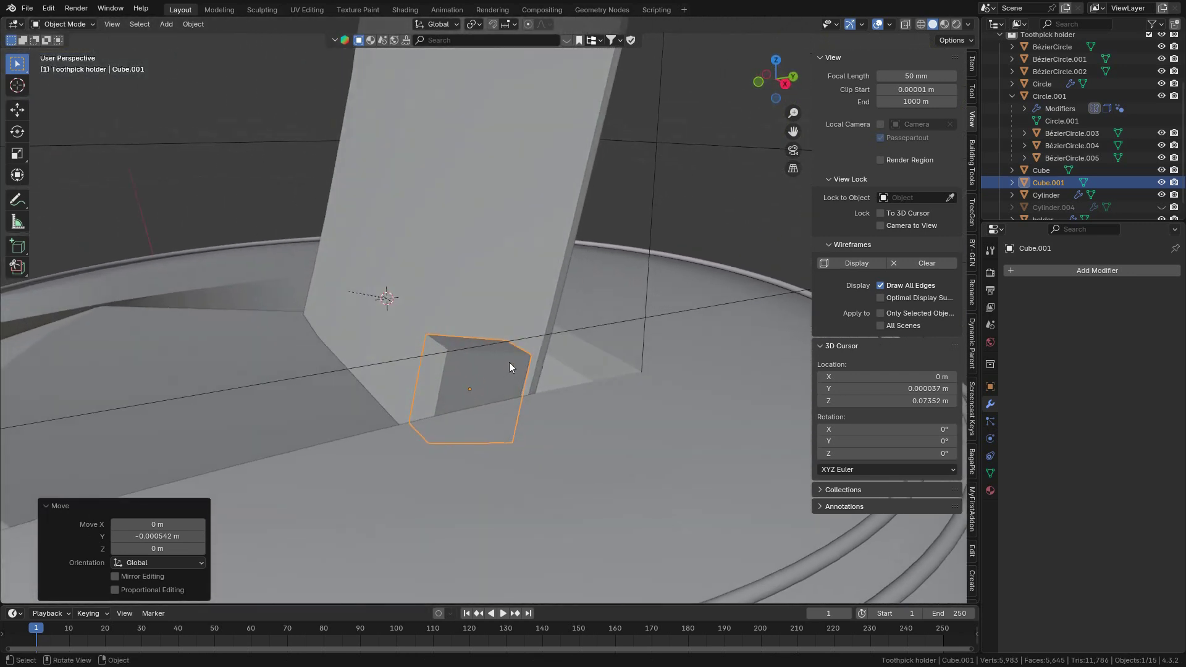
Step: Slide the cube's upper edge nearest the cover upward without clamping by a factor of about 3.11, forming a tall tapered rib
middle_drag(509, 362, 572, 380)
key(Tab)
click(592, 368)
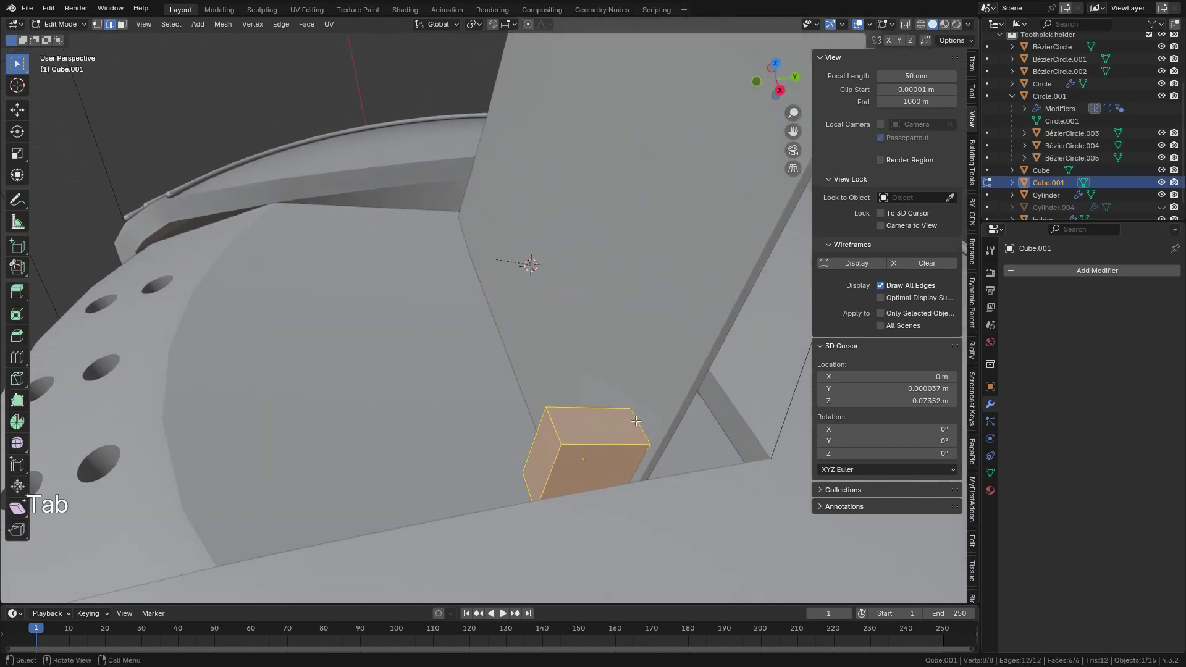
click(626, 425)
middle_drag(575, 427, 547, 443)
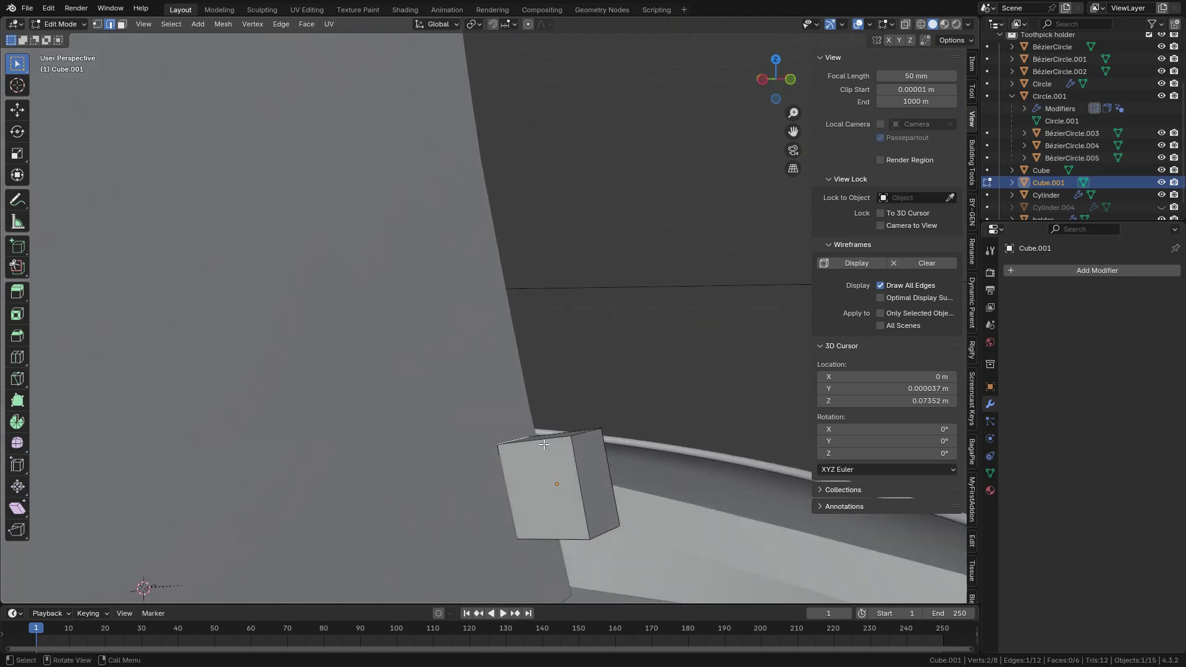
key(g)
key(g)
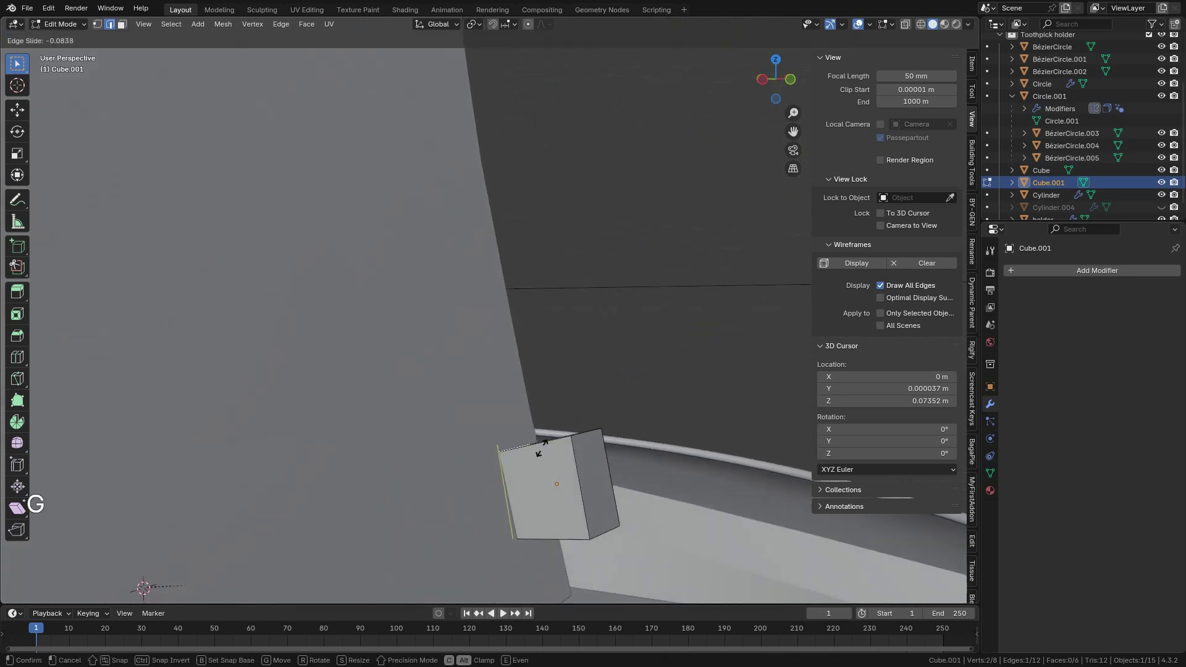
key(alt)
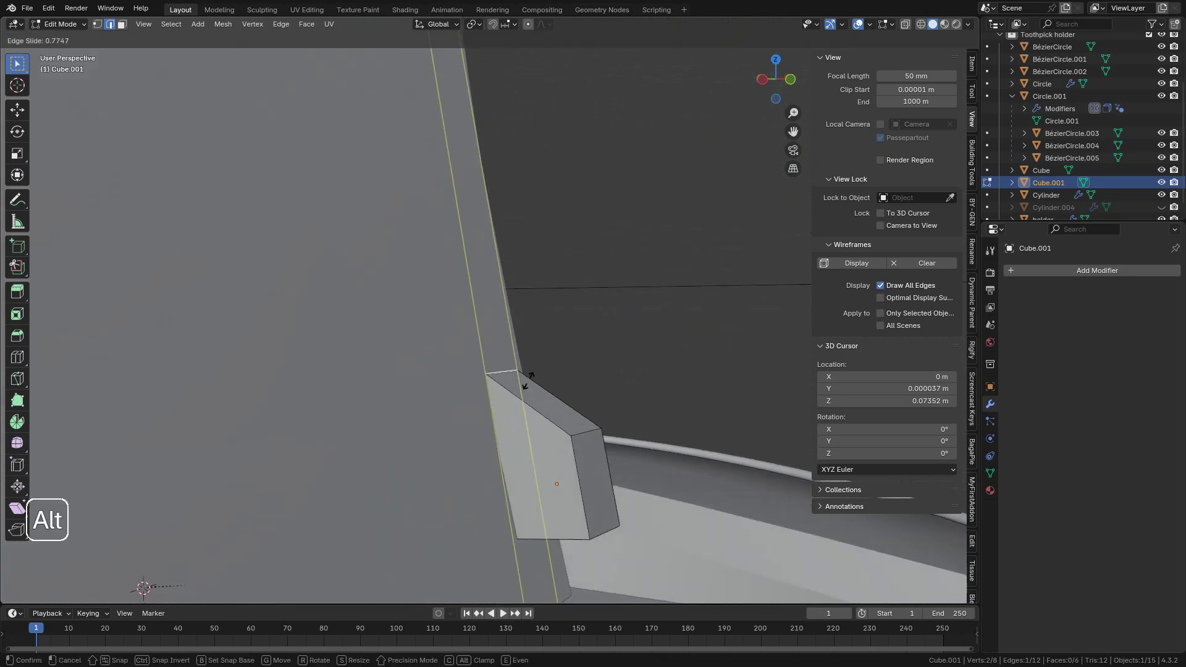
click(513, 221)
scroll(533, 329, down, 8)
middle_drag(532, 330, 454, 392)
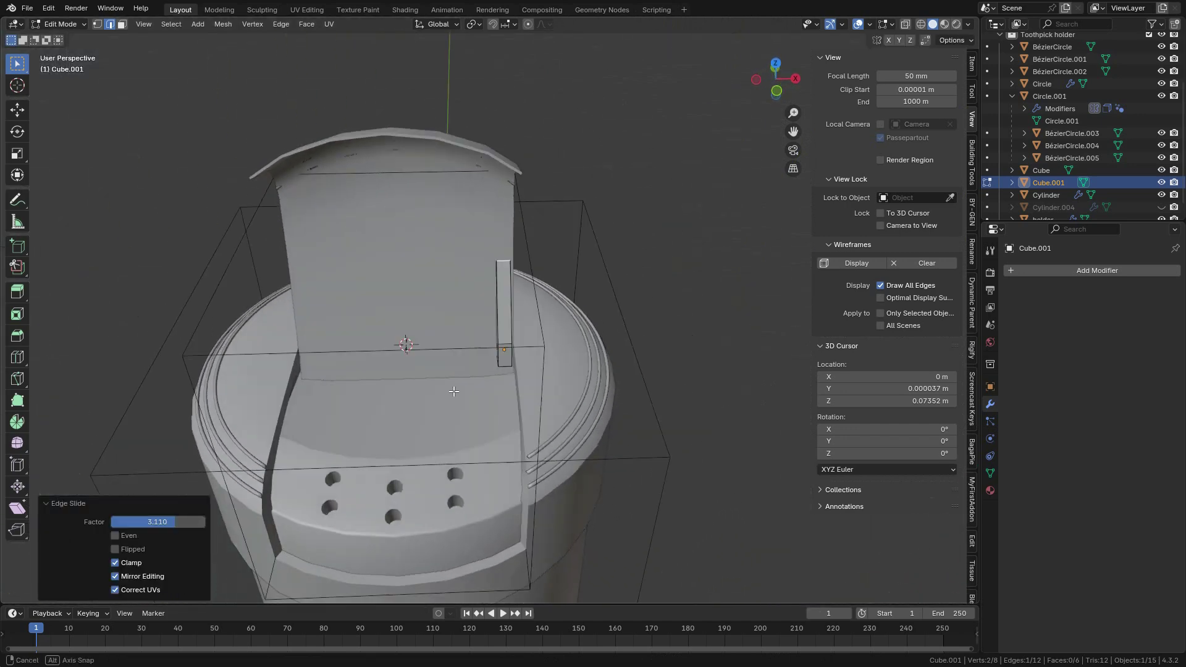
Step: Slide the rib's upper edge slightly down along the cover by a factor of about -0.095
scroll(458, 388, up, 4)
middle_drag(596, 362, 532, 339)
scroll(532, 339, up, 1)
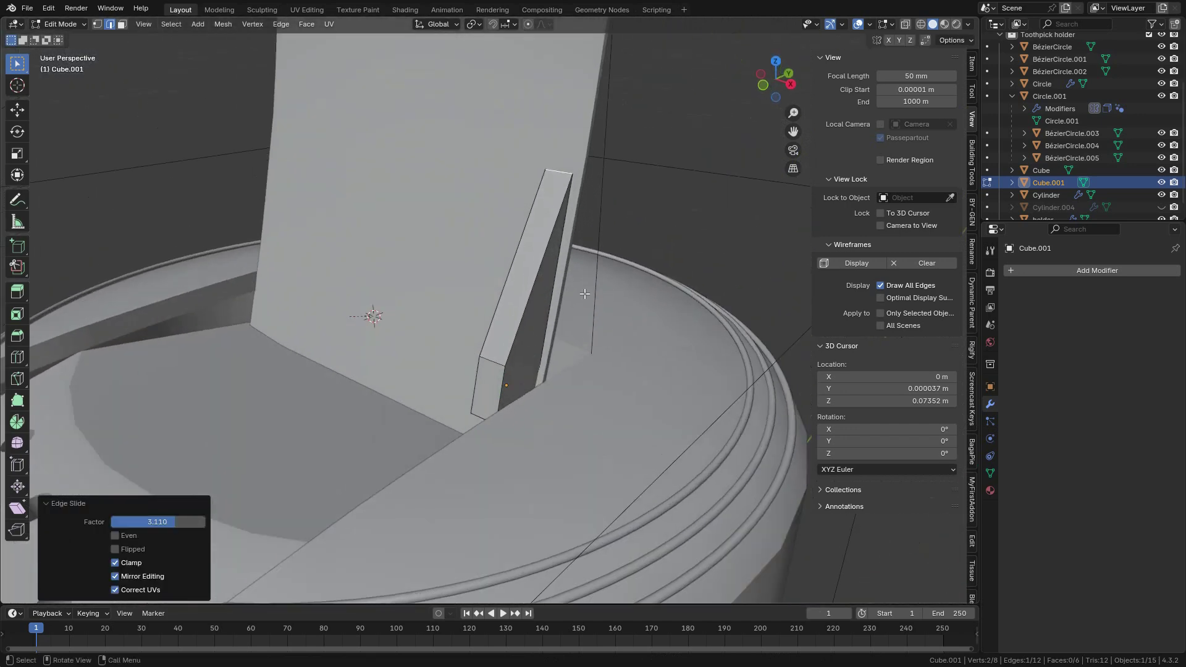
scroll(585, 294, up, 2)
key(g)
key(g)
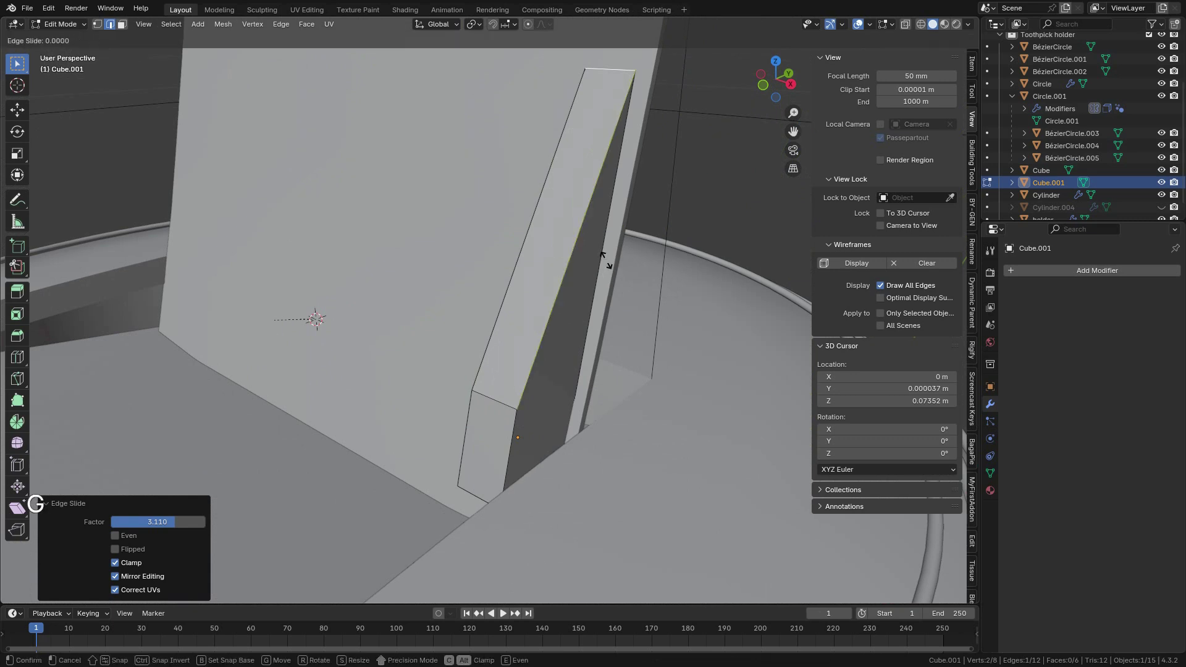
key(shift)
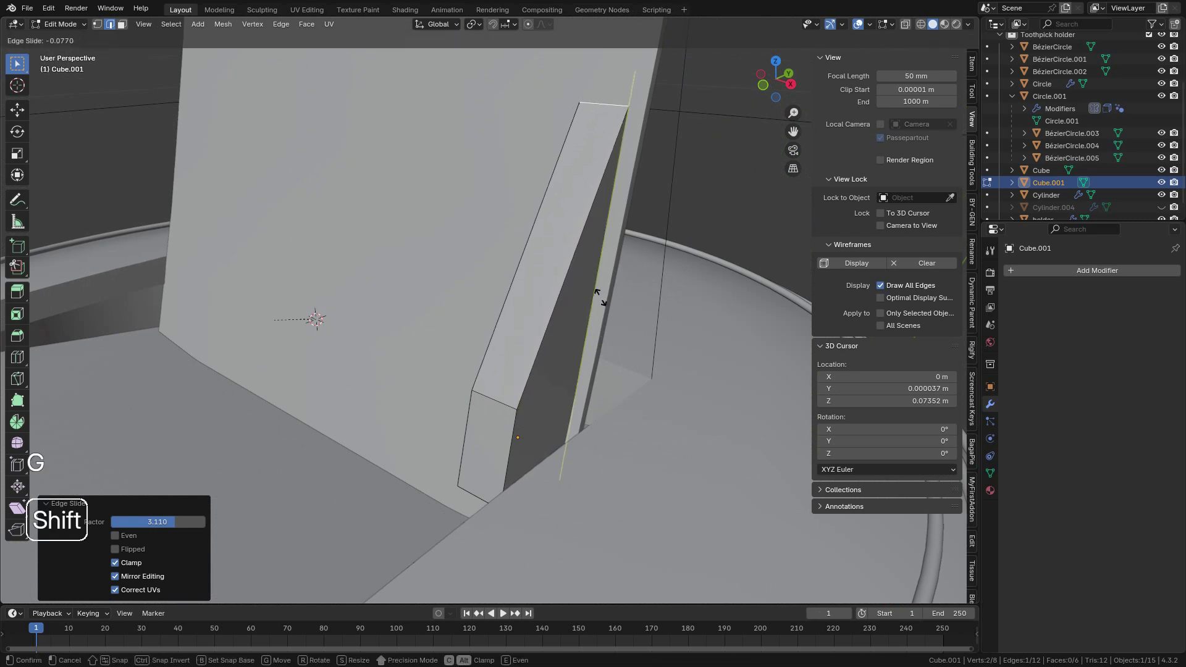
click(599, 309)
Step: Narrow the whole rib mesh by scaling it along the global X axis to about 0.544
shift+middle_drag(513, 432, 527, 336)
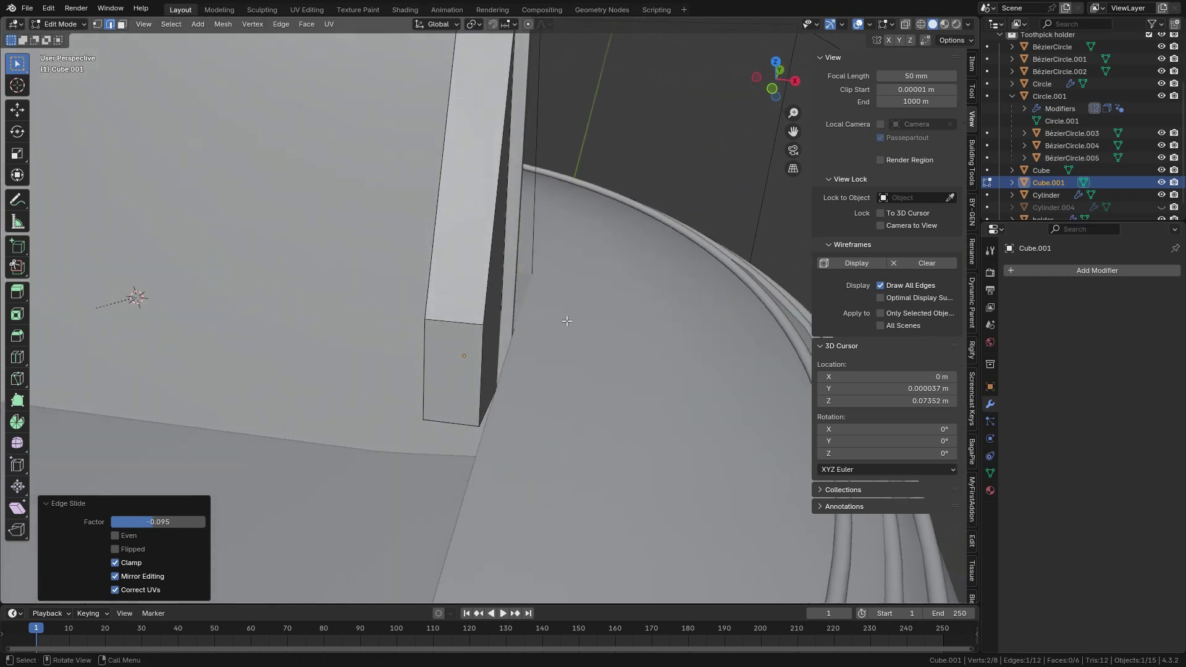
key(a)
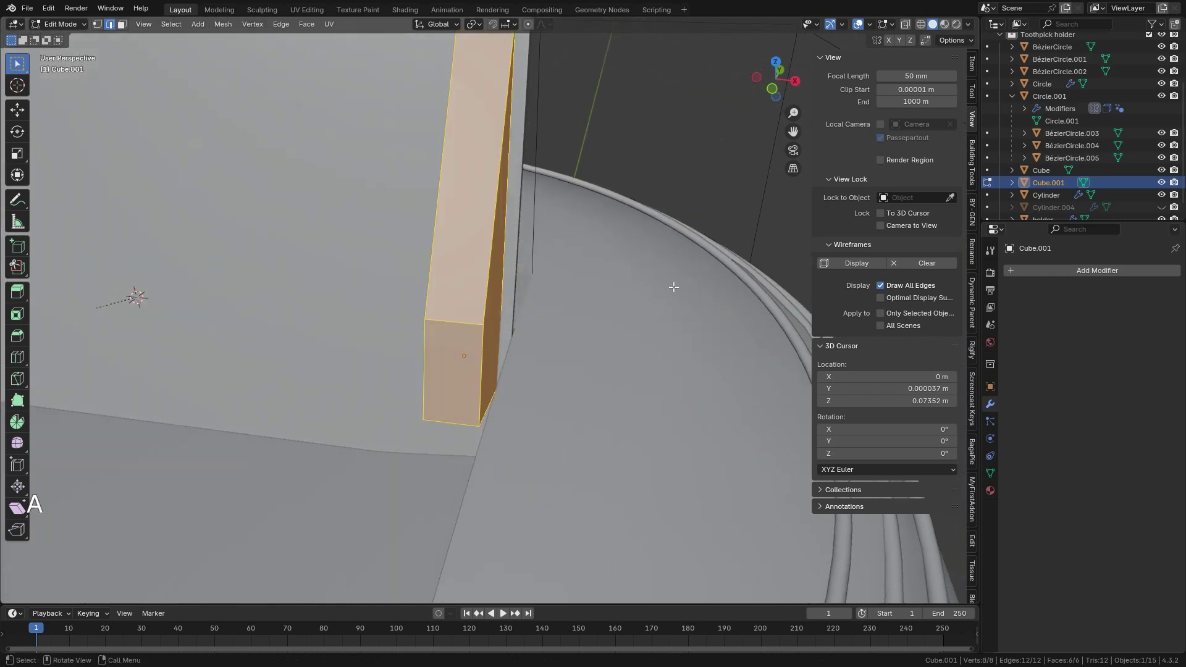
key(s)
key(x)
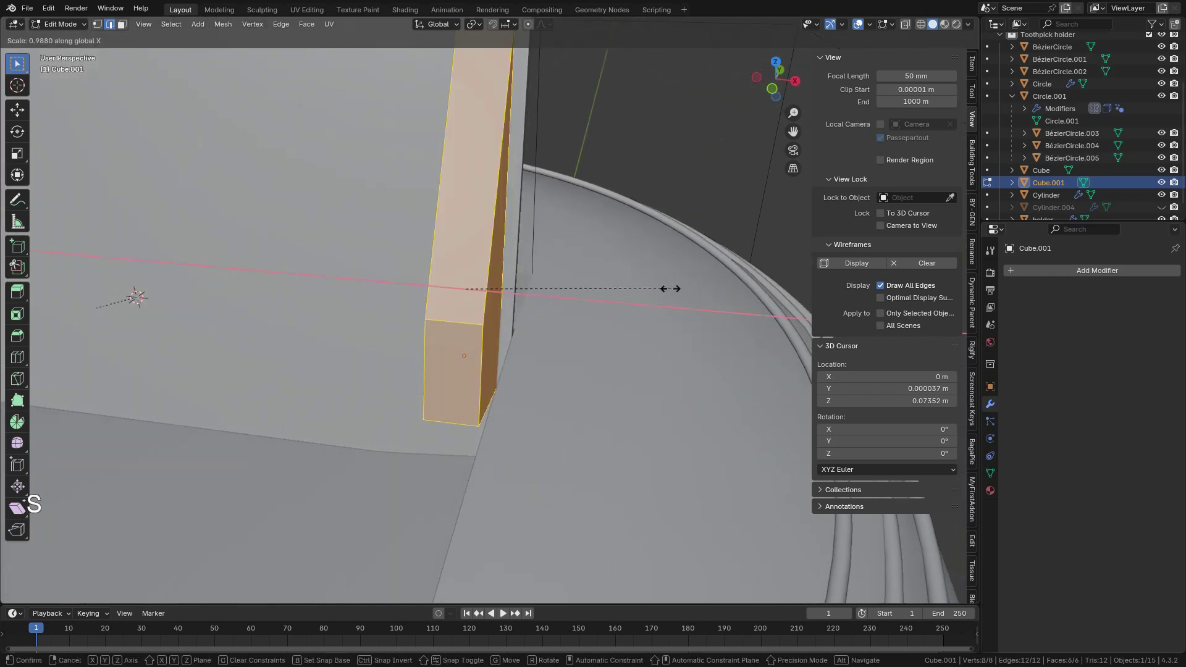
key(shift)
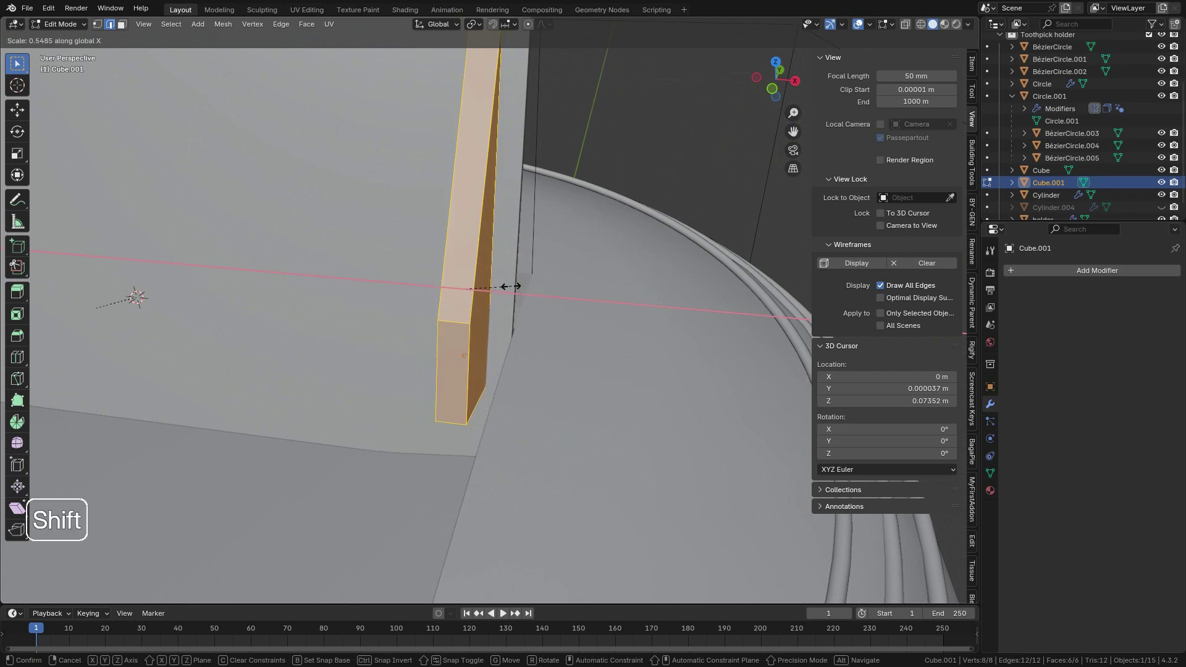
click(510, 286)
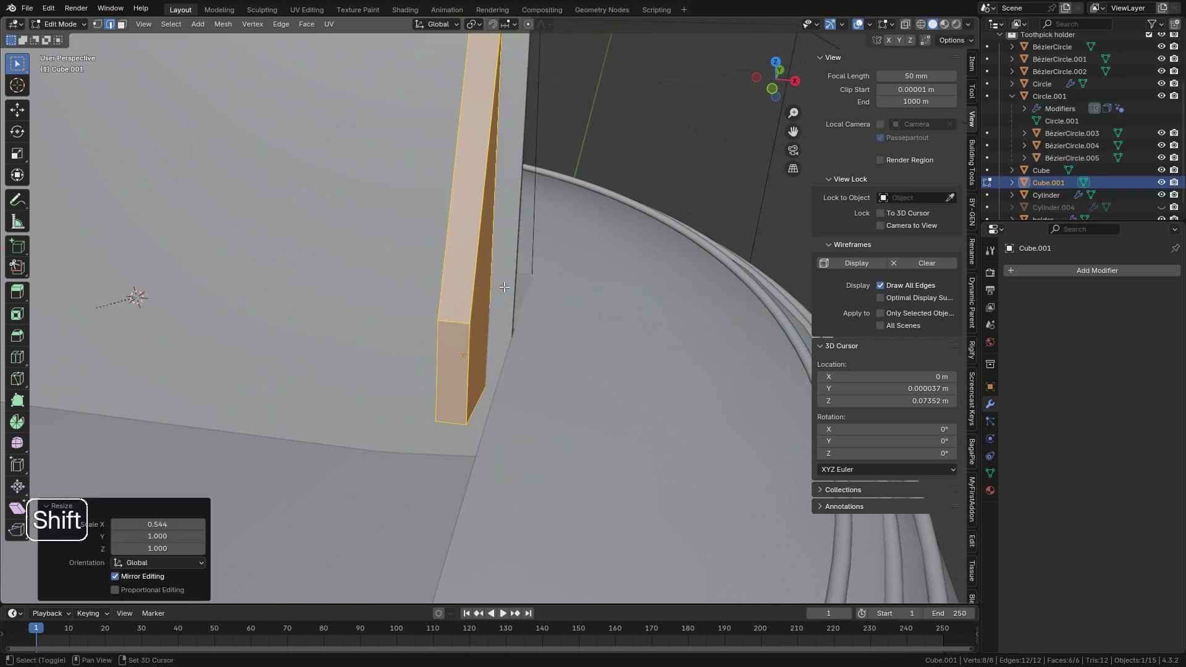
Step: Return to Object Mode and shift the rib about 0.000535 m along X toward the cover's side edge
click(47, 28)
click(49, 12)
key(g)
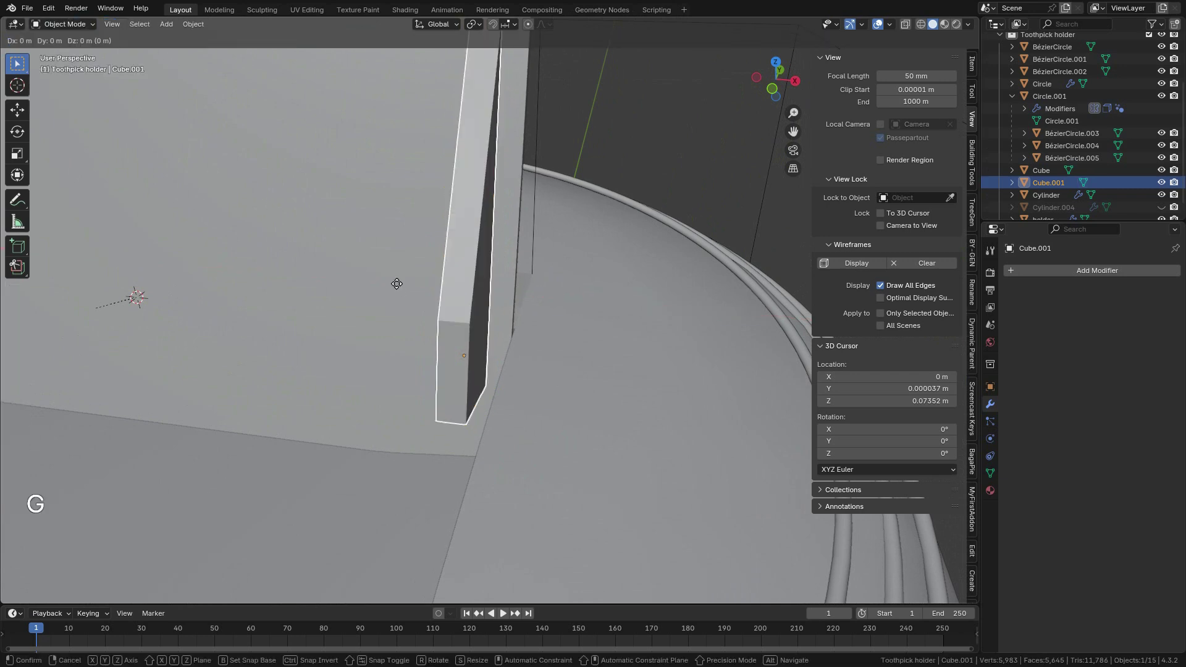
key(x)
key(shift)
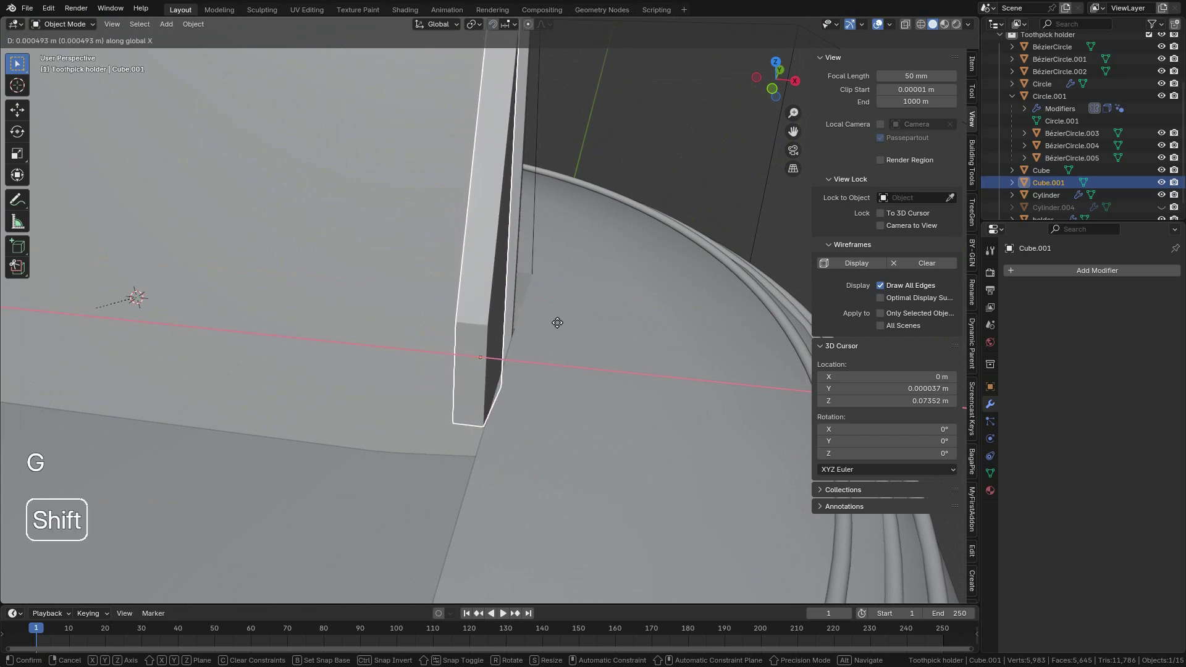
click(569, 326)
Step: Apply the rib's scale as an object transform
scroll(438, 305, down, 5)
middle_drag(462, 304, 507, 303)
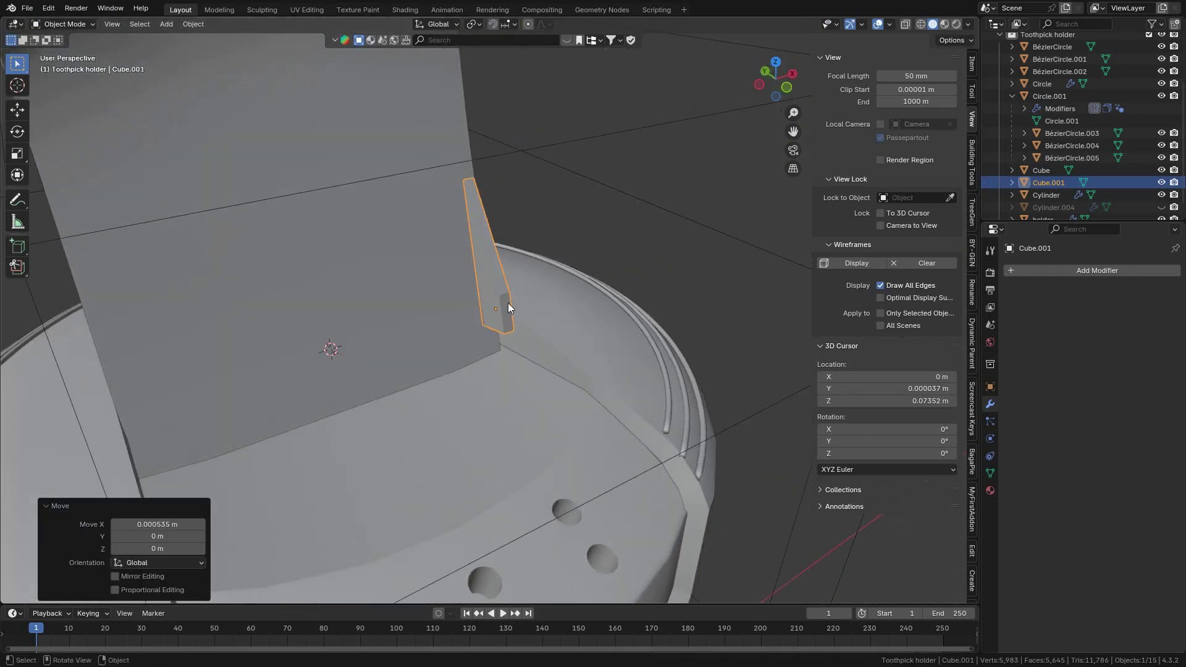
scroll(519, 303, up, 9)
scroll(559, 256, down, 3)
shift+middle_drag(559, 253, 536, 288)
key(ctrl+a)
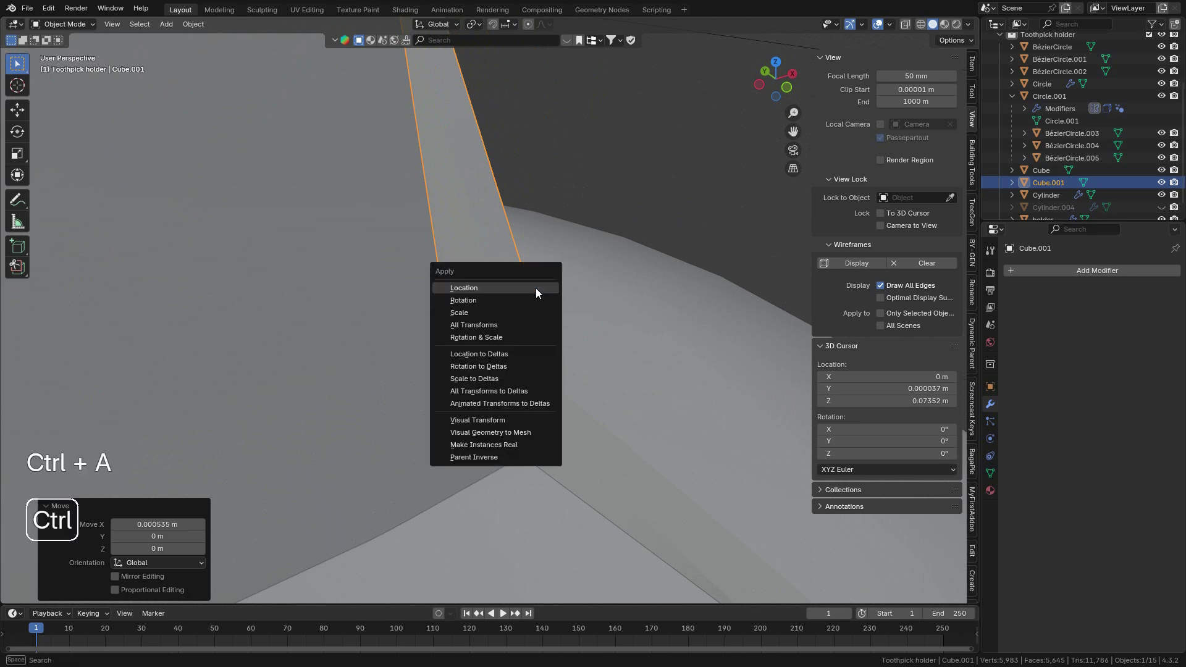
click(459, 313)
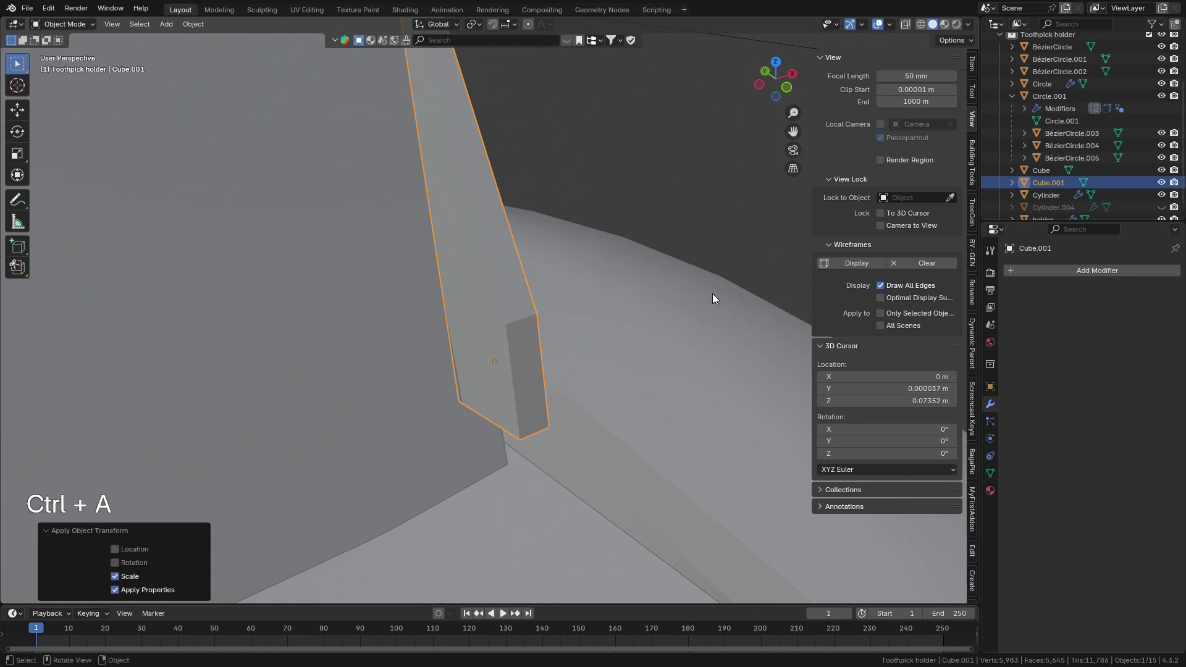
Step: Add a Bevel modifier to the rib with an amount of 0.0001 m
click(1095, 270)
mouse_move(1095, 270)
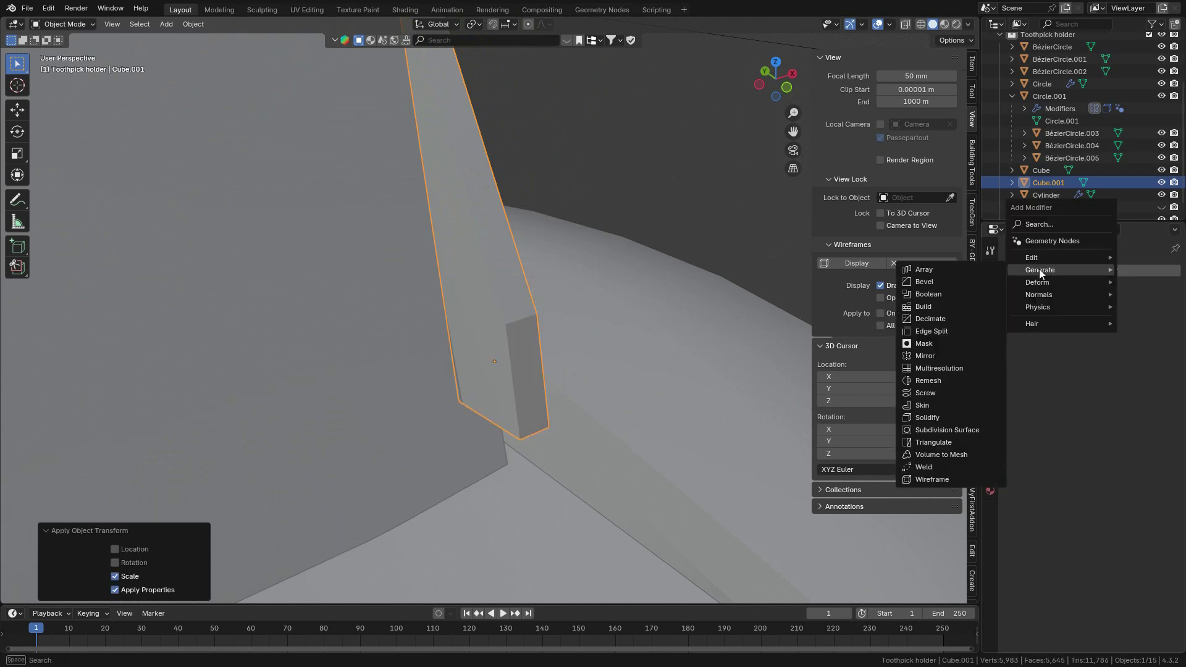
click(937, 282)
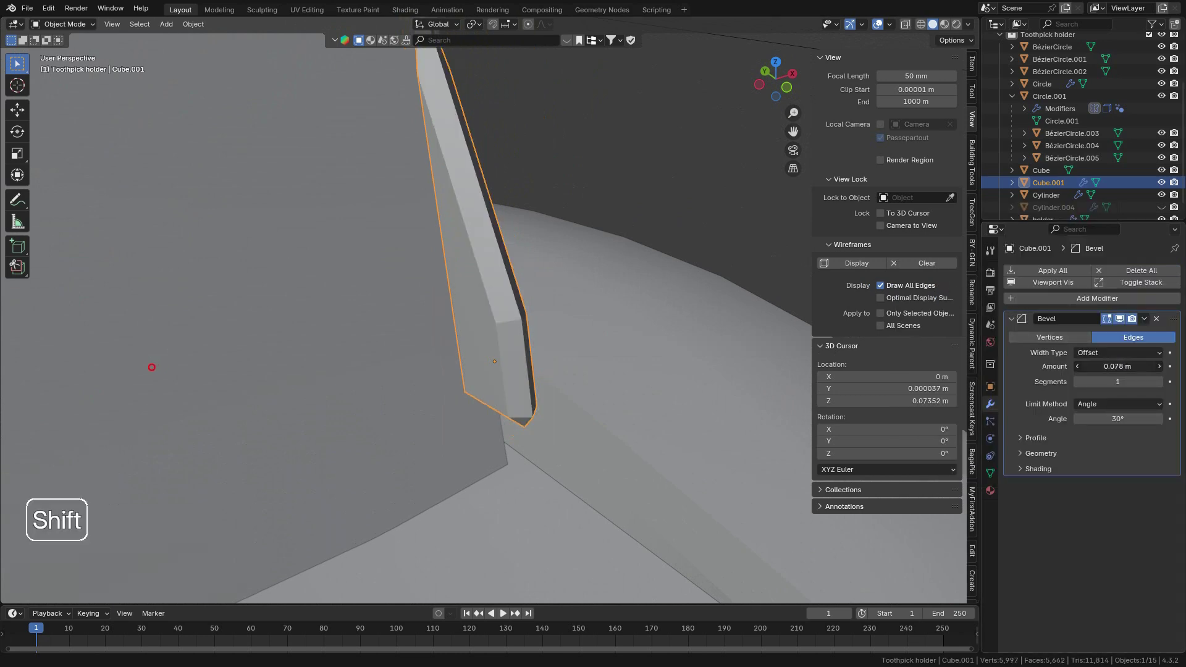
shift+drag(126, 369, 1027, 363)
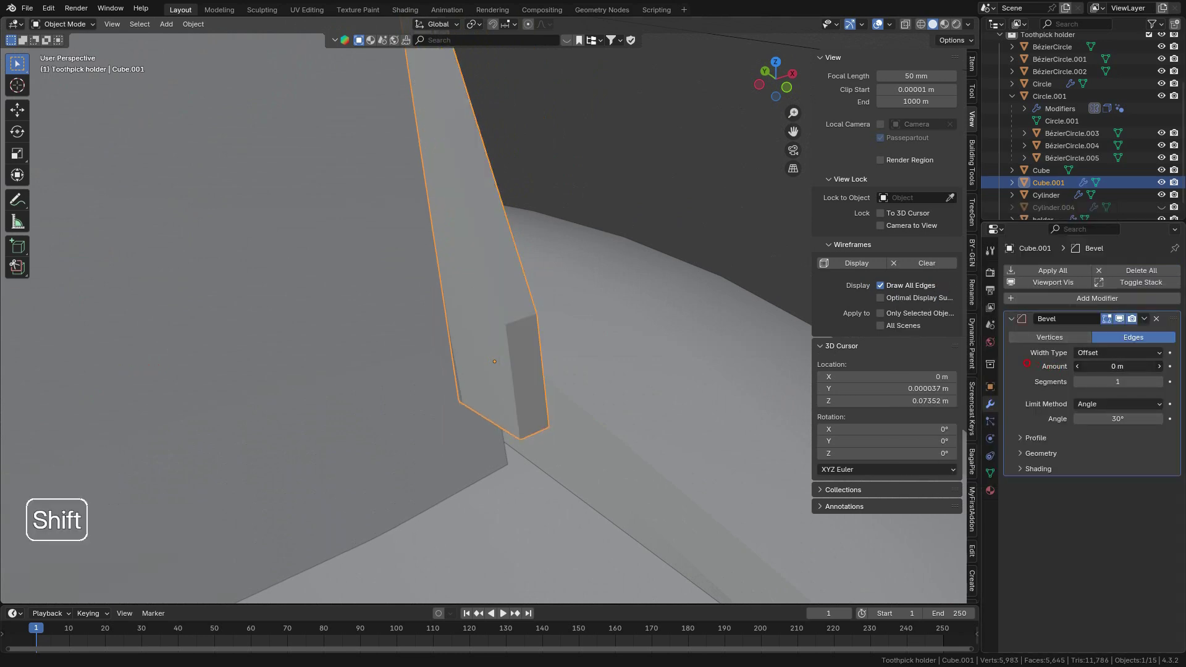
click(990, 391)
click(990, 402)
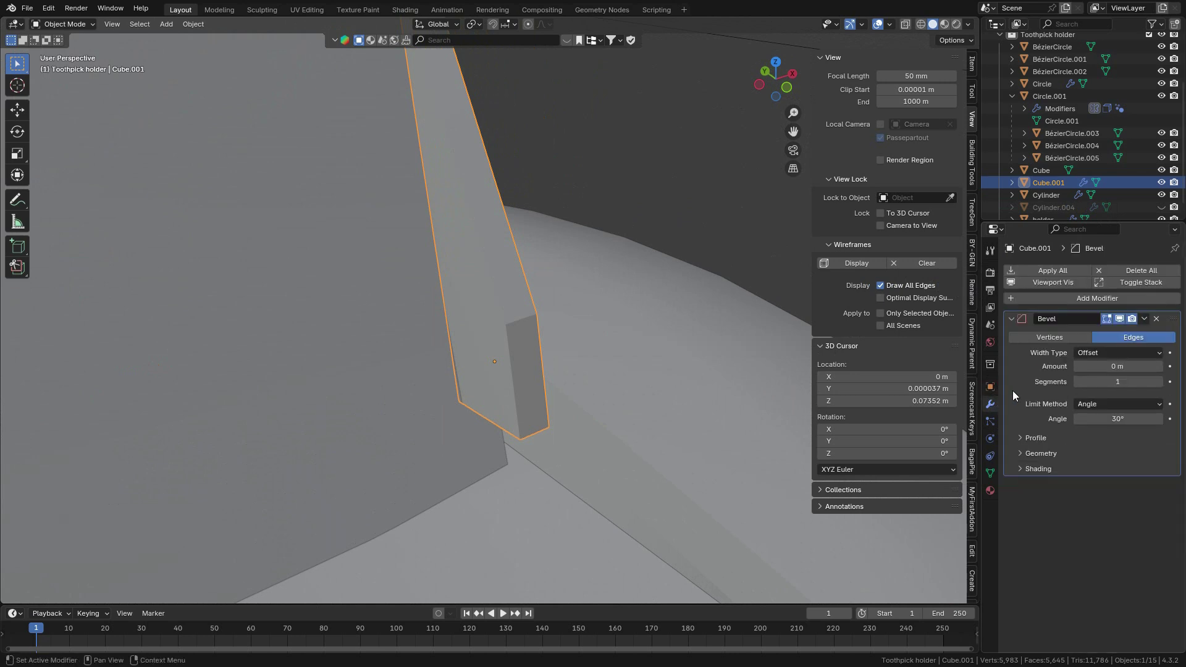
drag(1103, 363, 1105, 362)
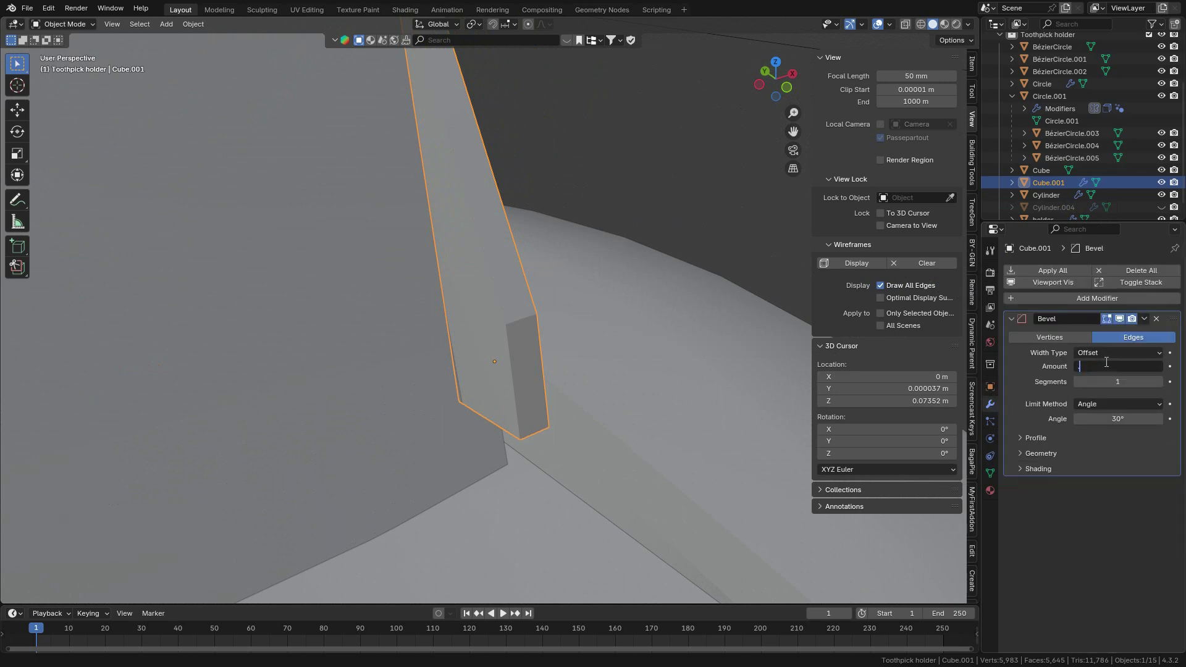
key(Return)
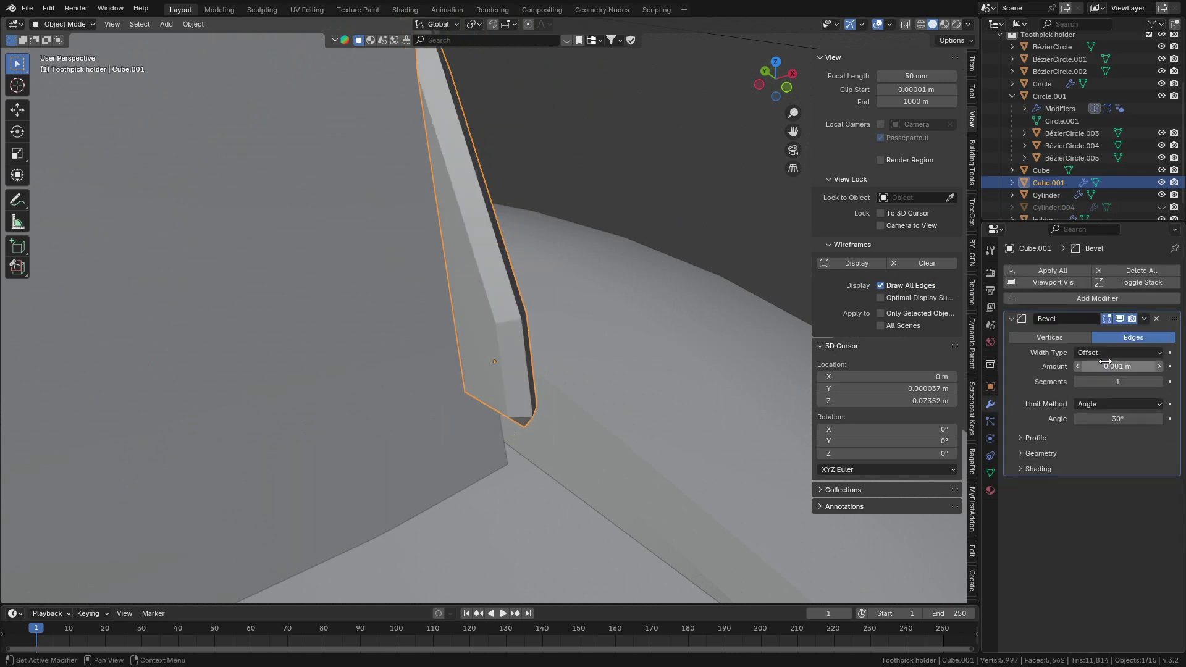
click(1105, 365)
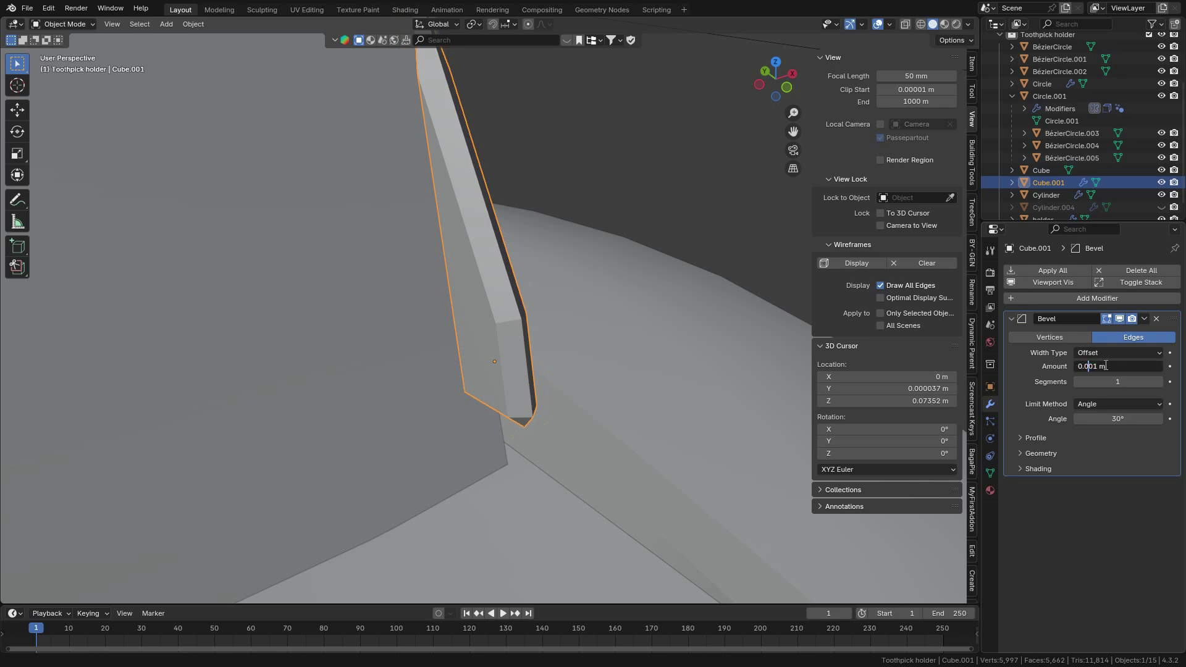
key(Return)
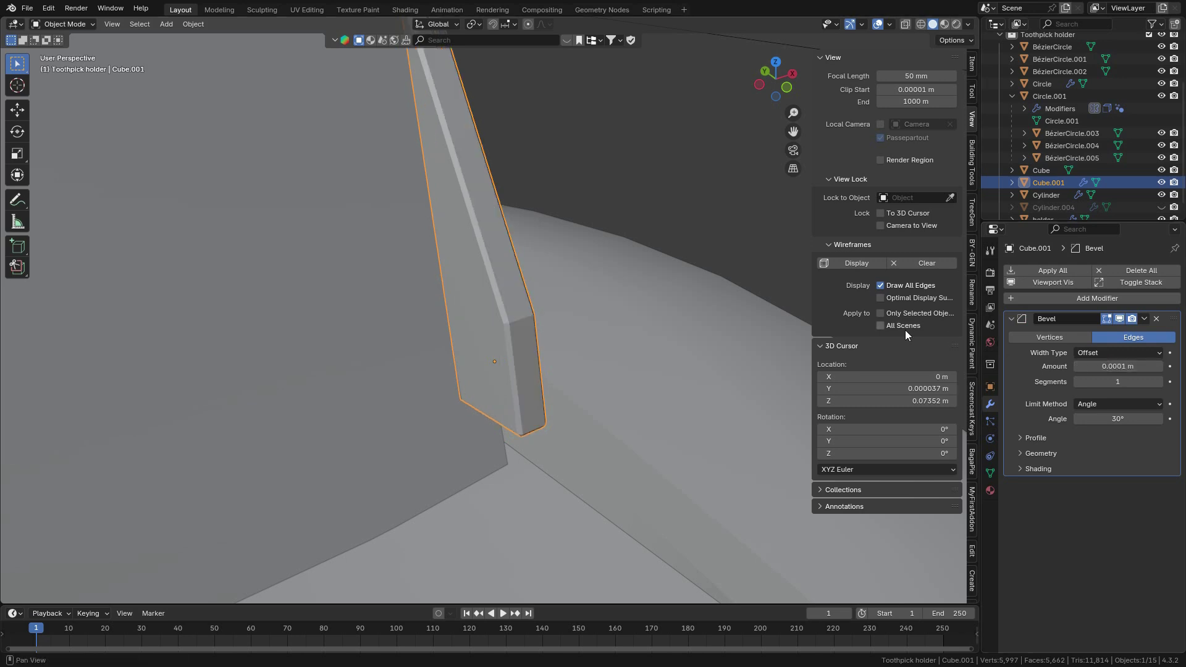
Step: Try a bevel amount of 0.0101 m on the rib, and set it back to 0.0001 m
middle_drag(741, 321, 558, 395)
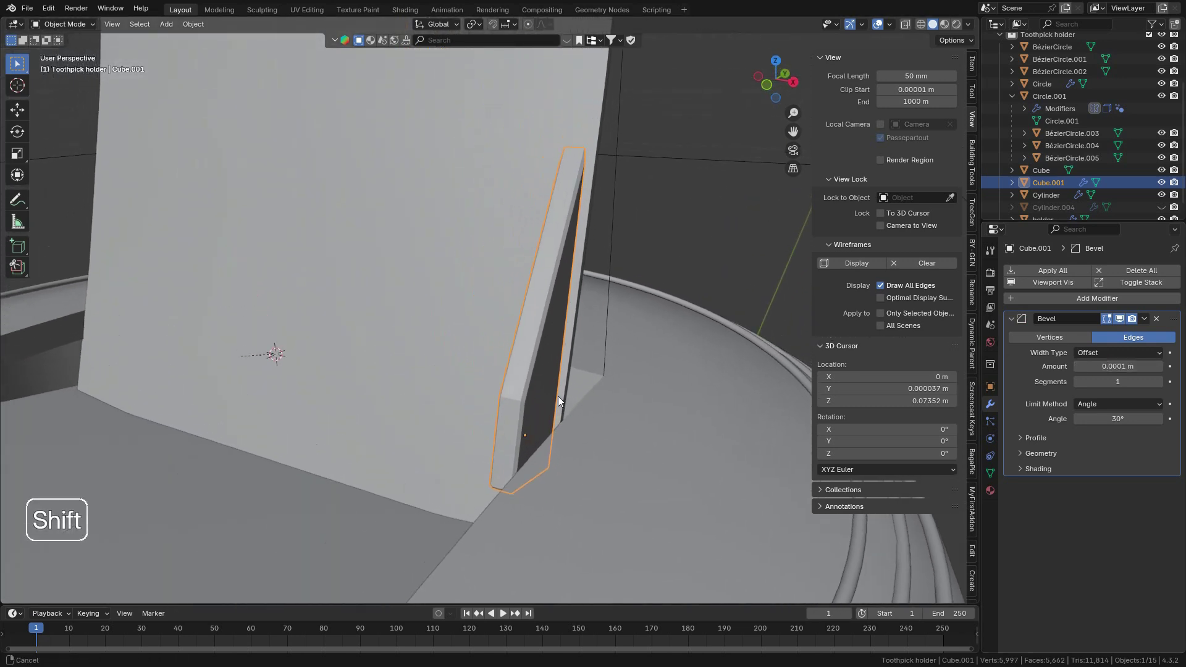
click(1158, 367)
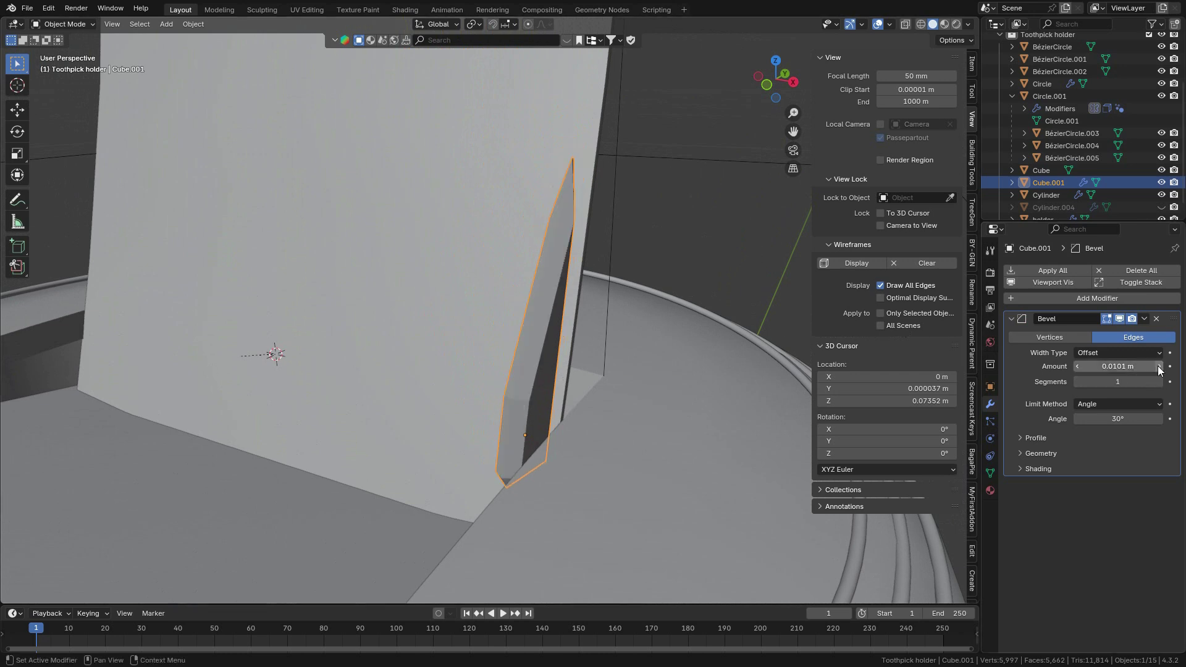
middle_drag(636, 277, 674, 299)
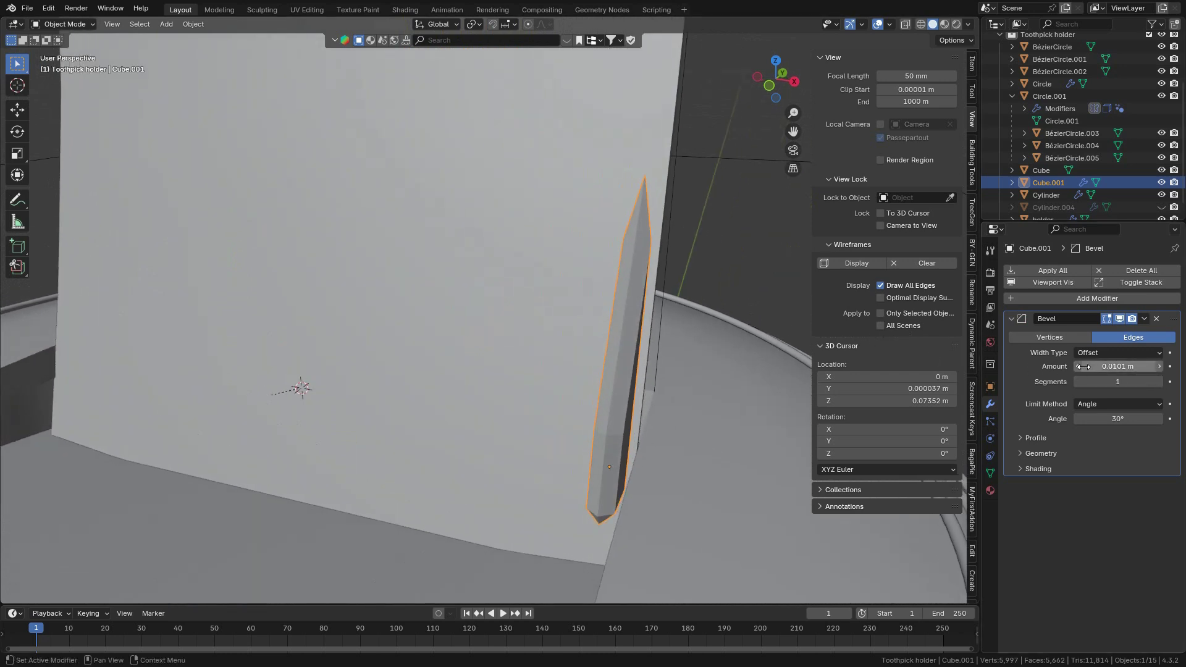
click(1120, 367)
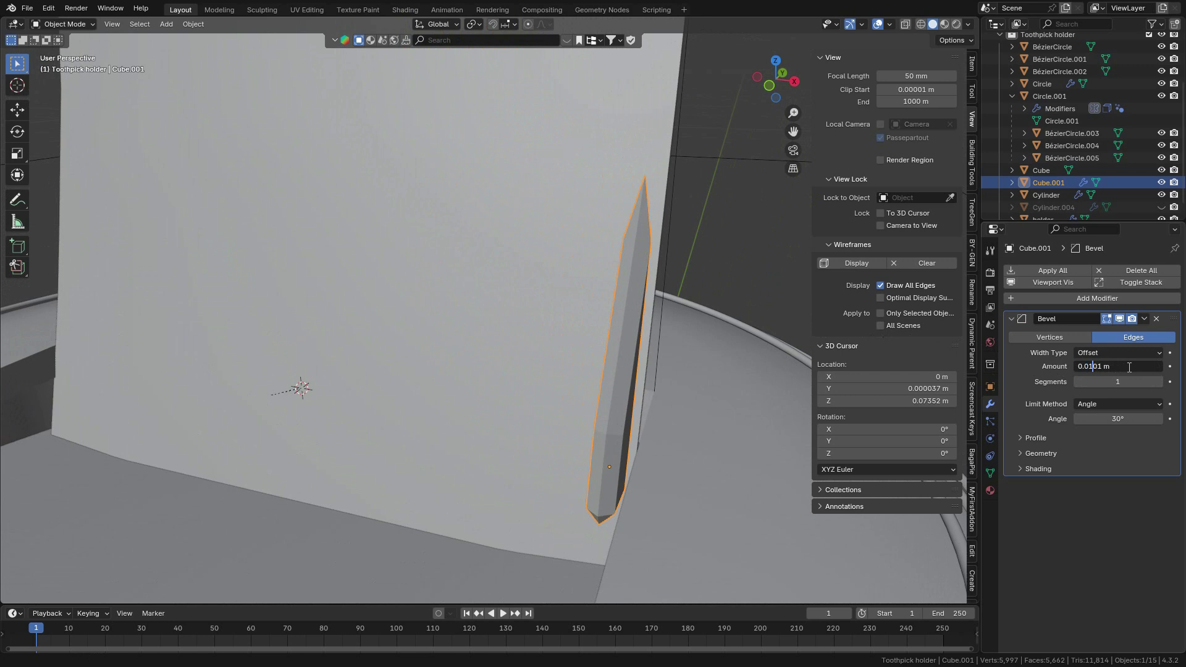
text(0)
key(Return)
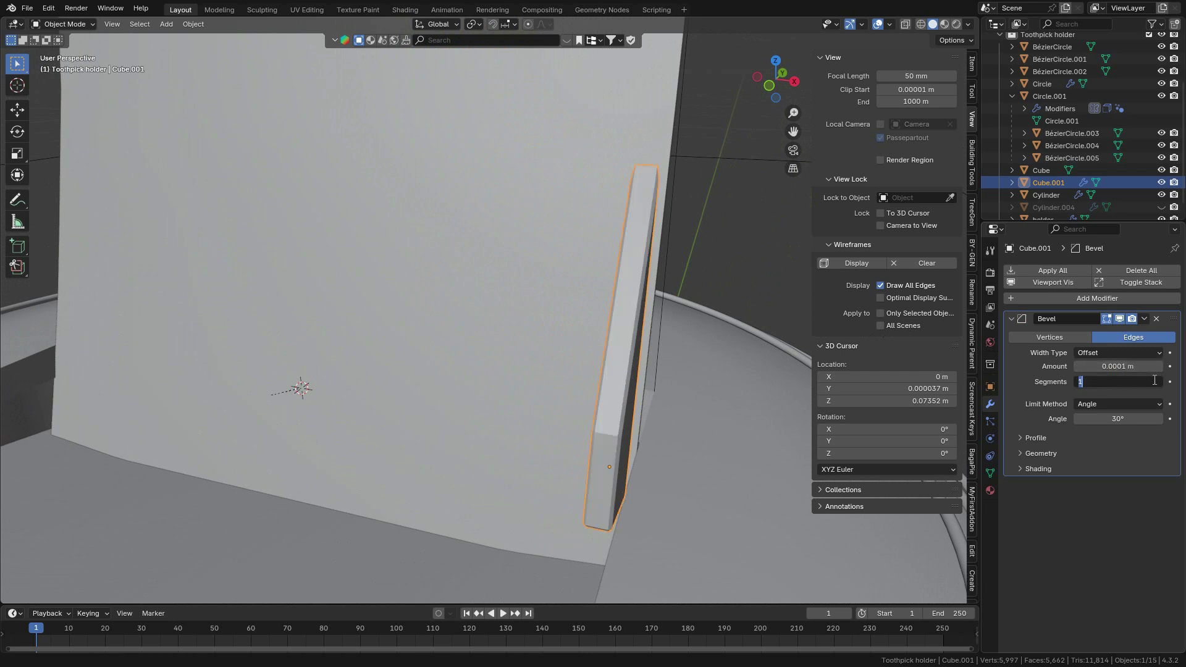
Step: Set the rib's bevel segments to 3 and check the rib against the whole lid
click(1160, 386)
click(1160, 385)
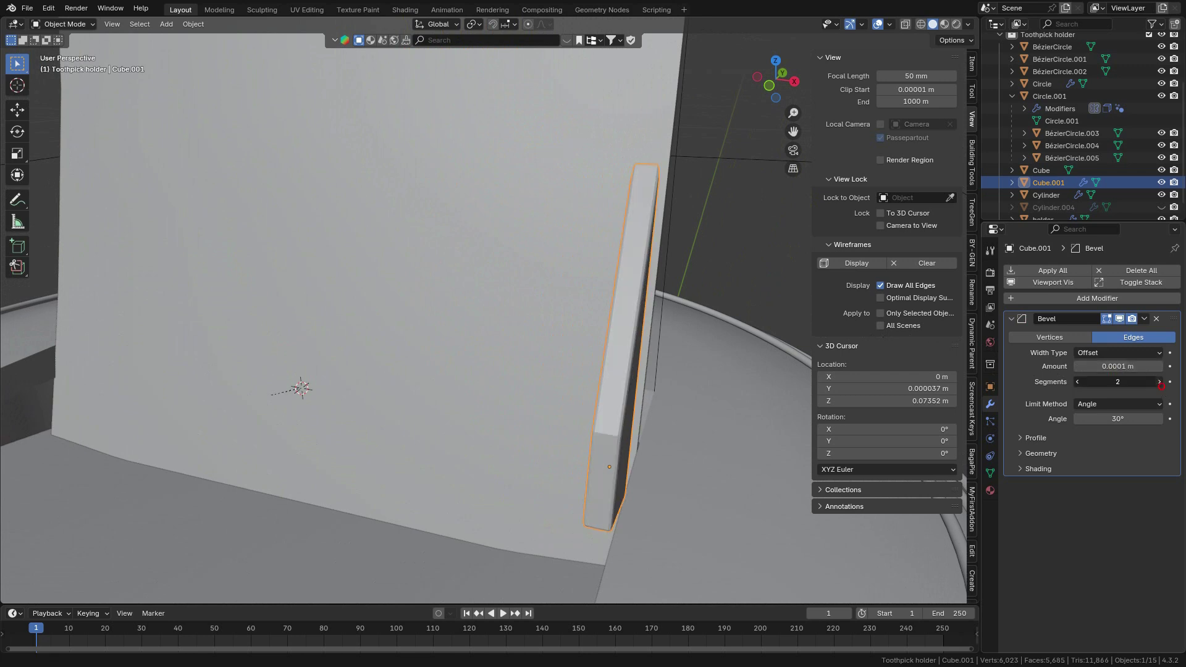
scroll(583, 383, down, 3)
shift+middle_drag(583, 383, 660, 351)
middle_drag(594, 352, 527, 200)
scroll(667, 365, down, 4)
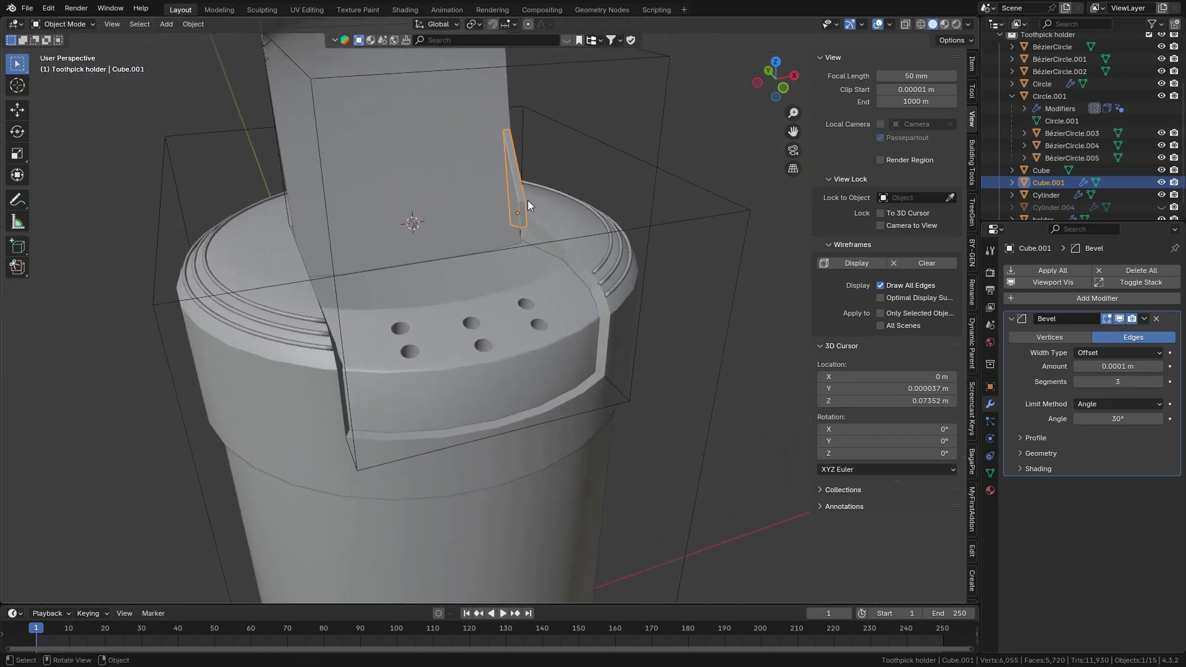
scroll(463, 257, down, 2)
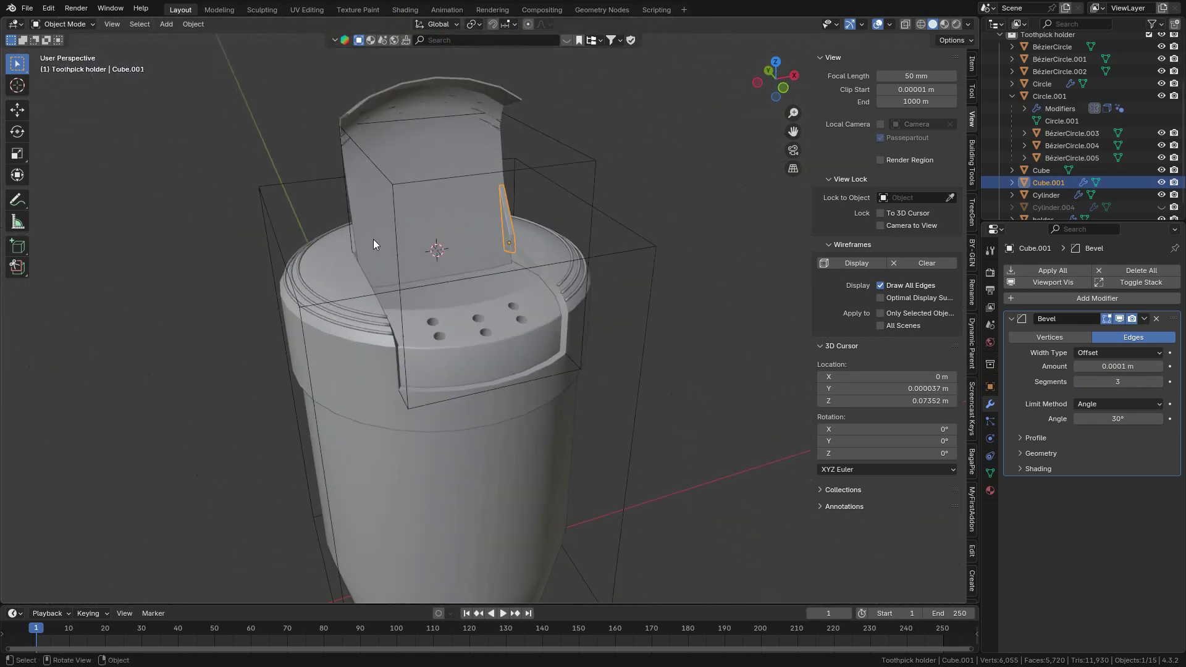
Step: Add a Plain Axes empty at the 3D cursor on the lid
middle_drag(442, 297, 477, 260)
scroll(477, 260, down, 2)
key(shift+a)
mouse_move(477, 257)
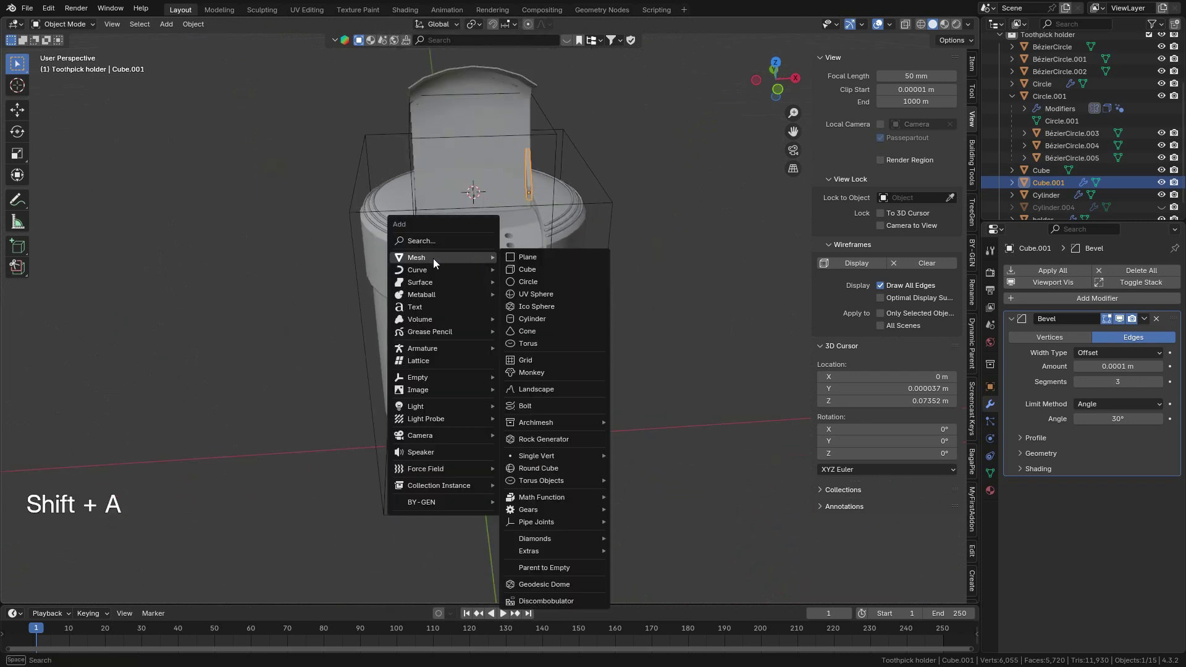
mouse_move(417, 378)
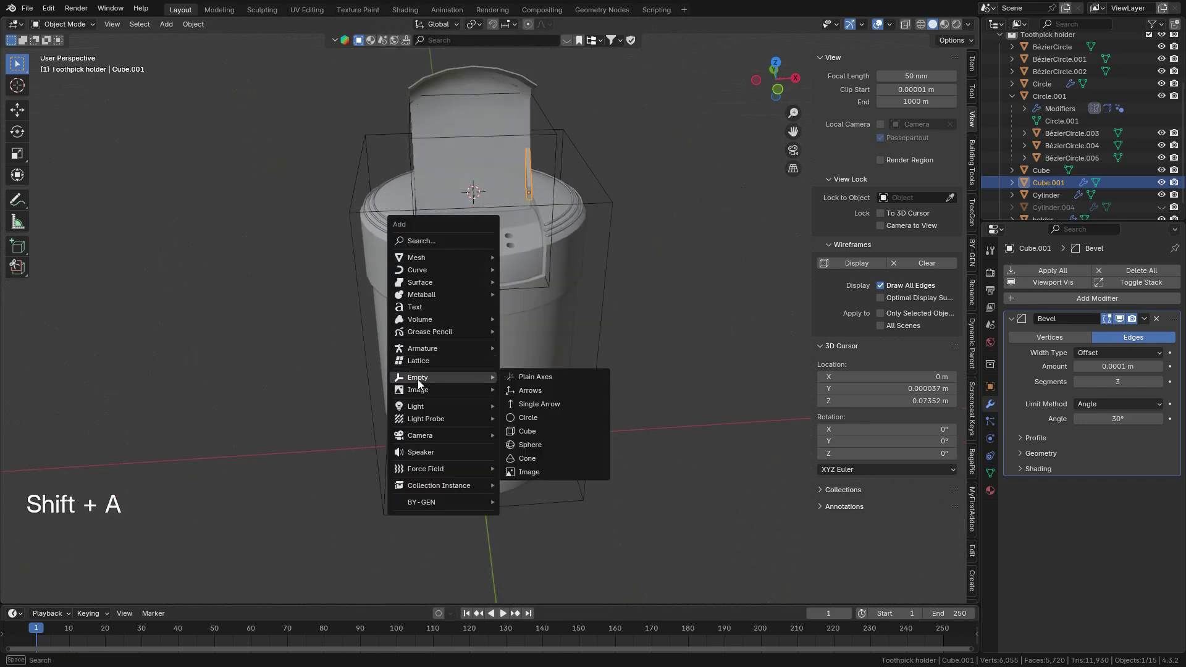
click(540, 378)
Step: Clear the empty's location to place it at the world origin, and scale it down to about 0.090
scroll(555, 405, down, 4)
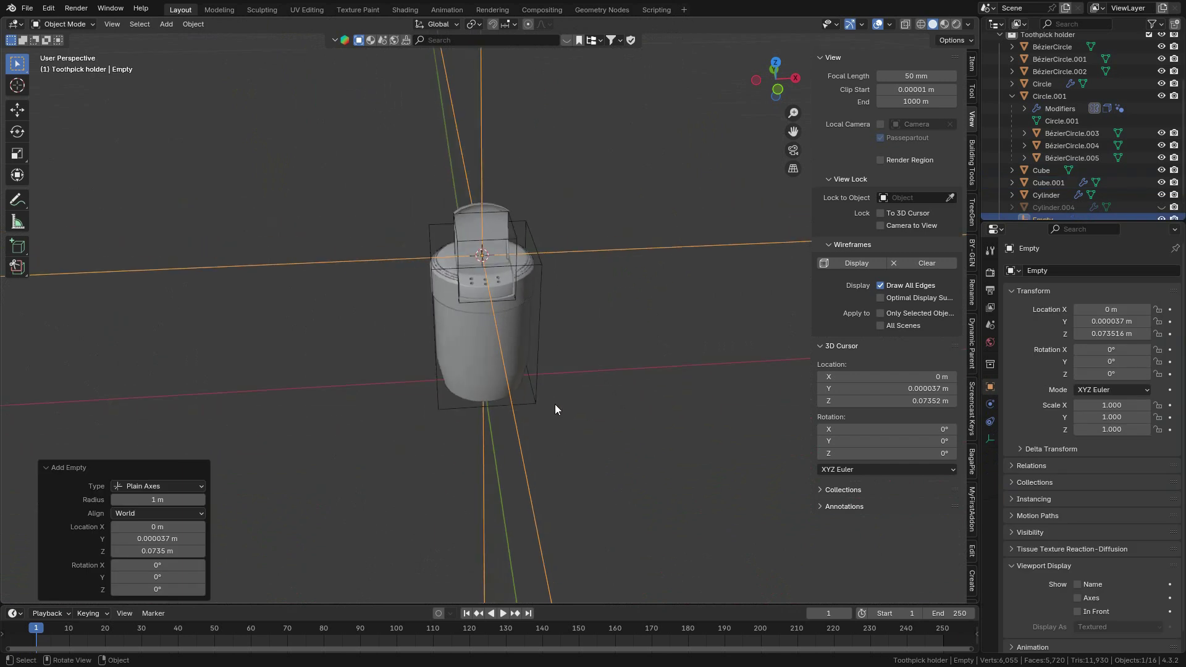
key(alt+g)
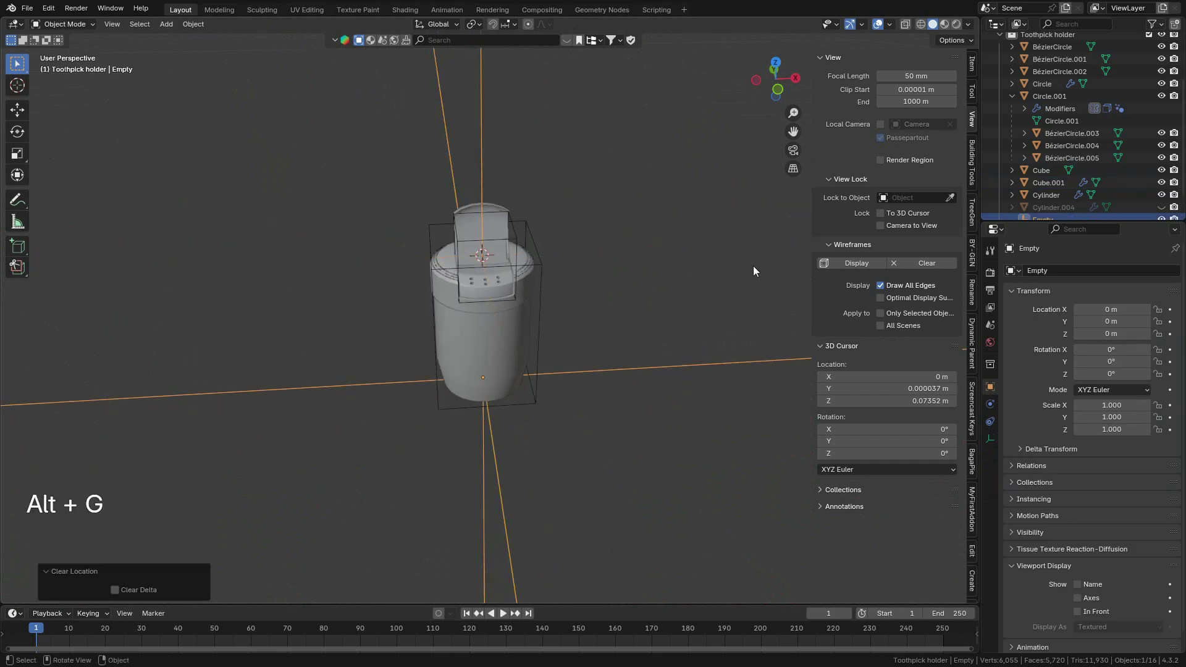
key(s)
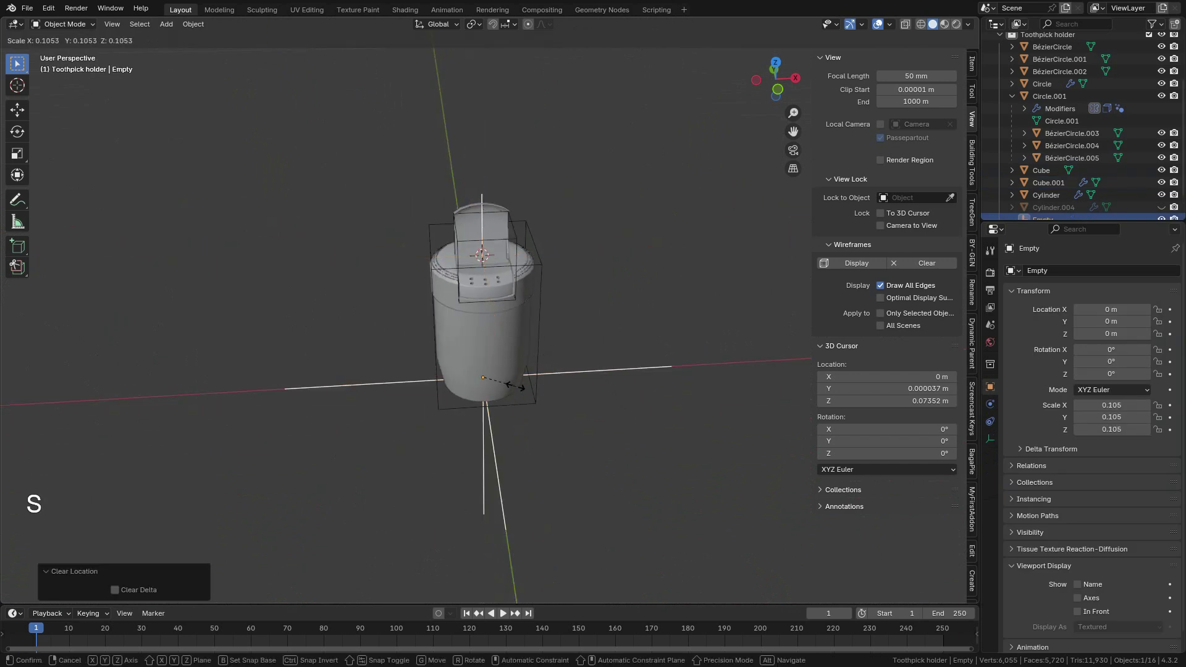
click(511, 386)
scroll(569, 347, up, 5)
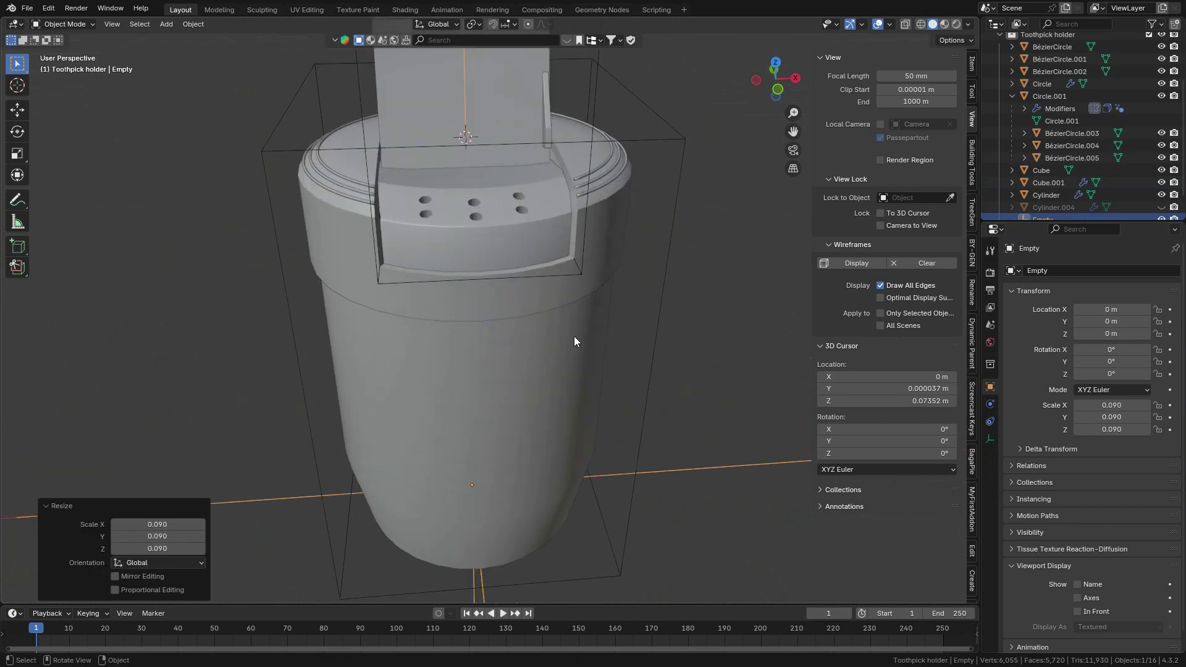
Step: Rename the empty at the world origin as mirror
key(F2)
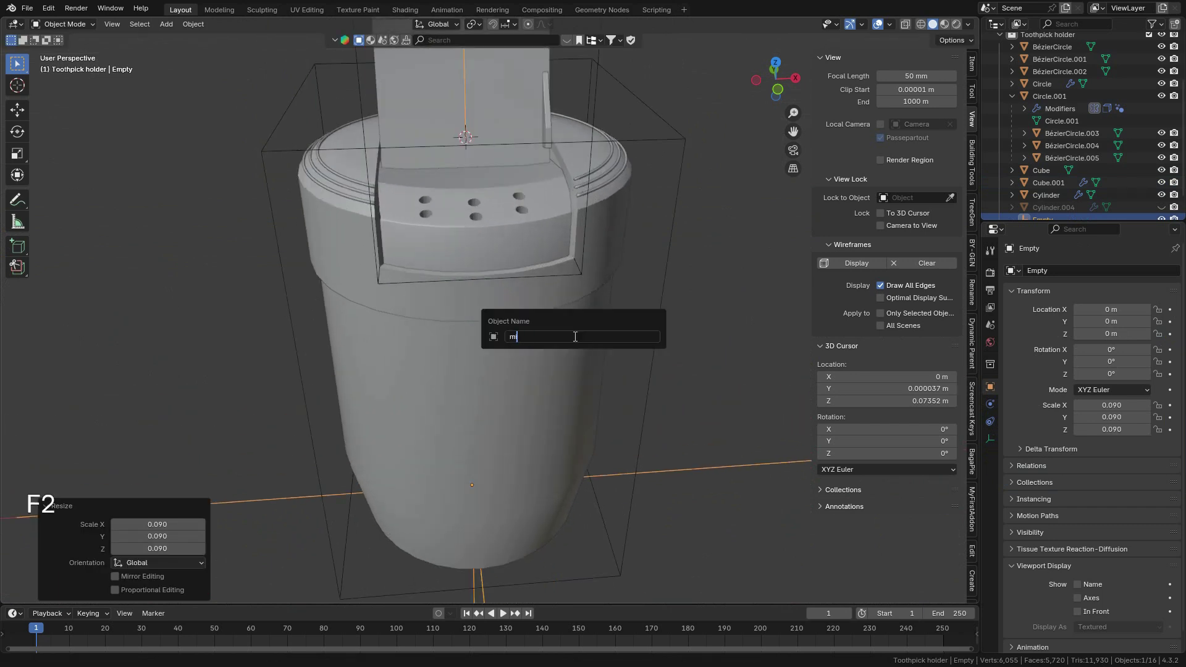
text(mirror)
key(Return)
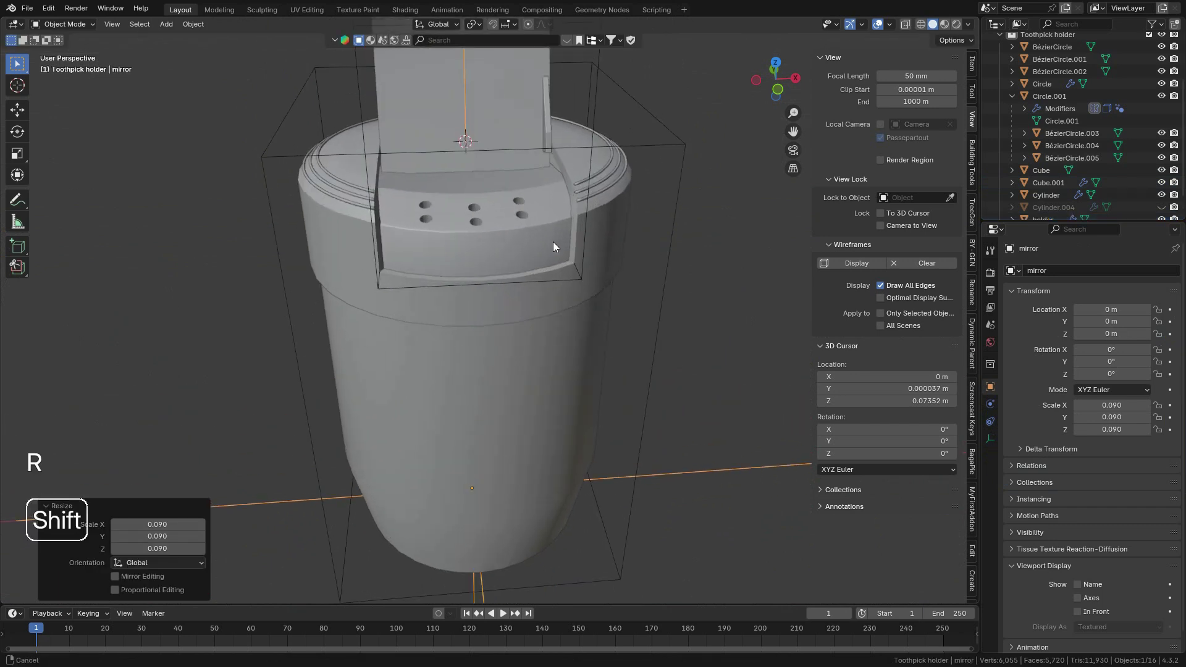
Step: Add a Mirror modifier to the hinge rib beside the opened cover
shift+middle_drag(553, 242, 569, 455)
scroll(572, 432, up, 3)
click(602, 317)
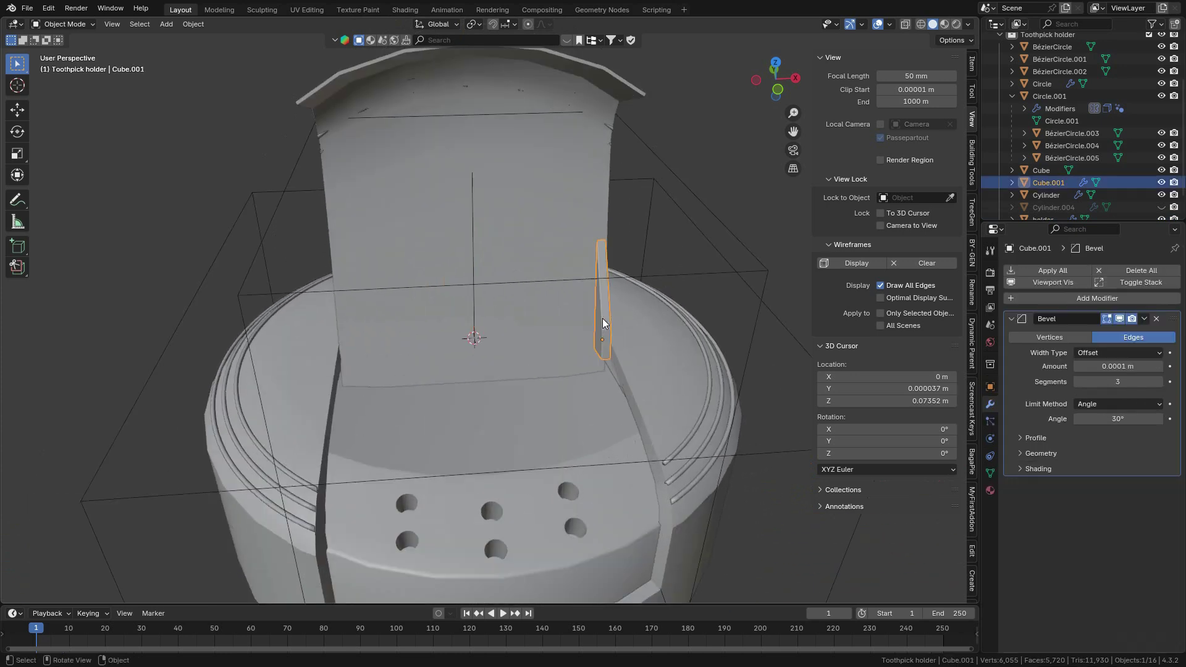
click(1059, 296)
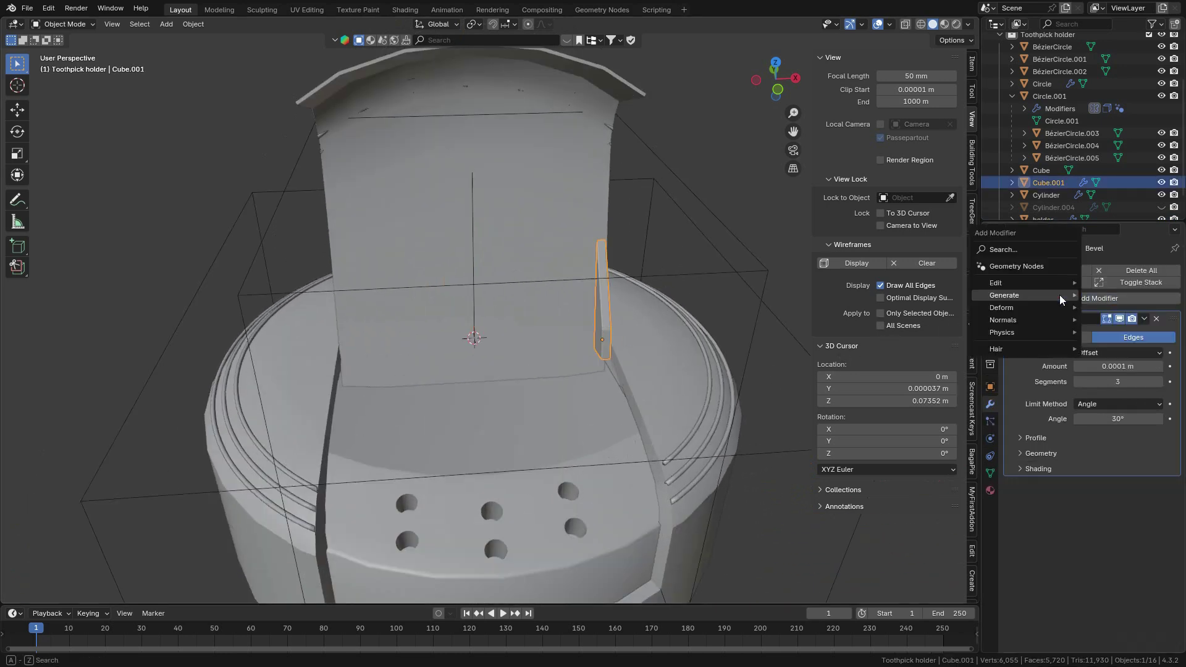
mouse_move(993, 298)
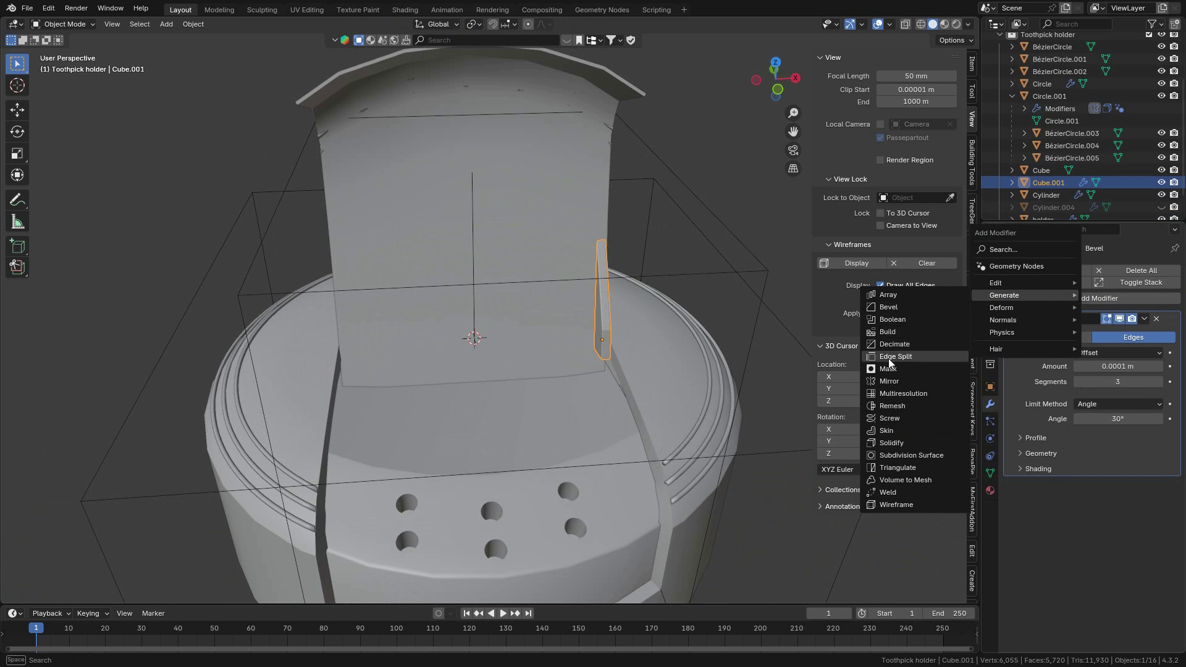
click(888, 382)
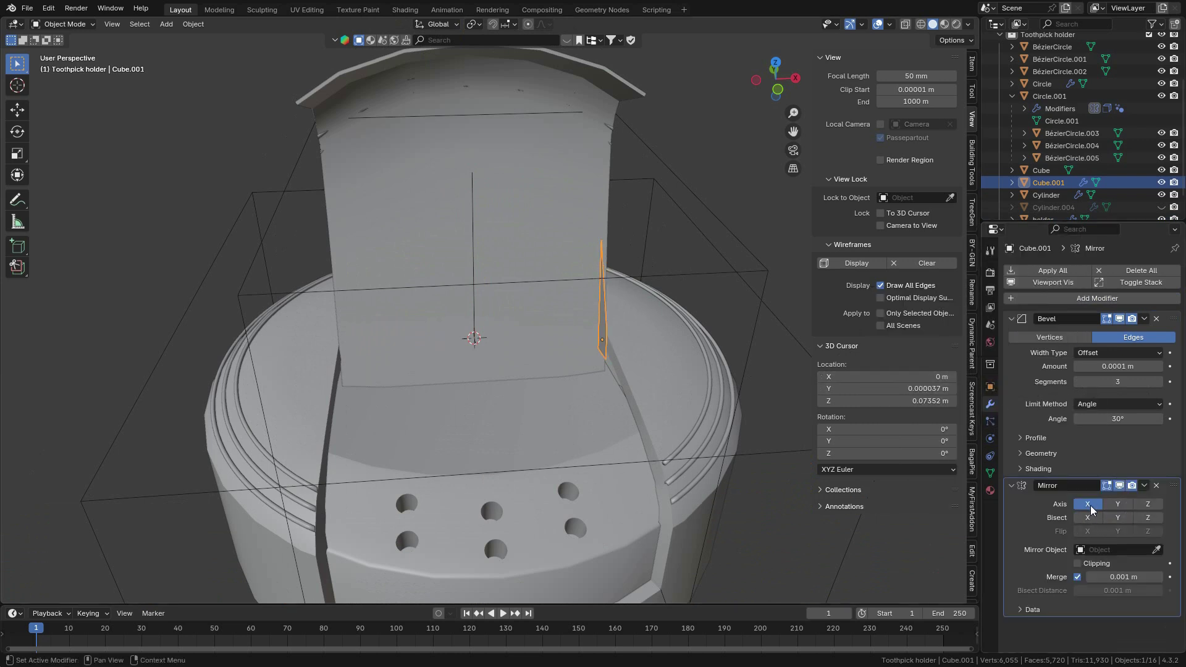
Step: Set the empty named mirror as the rib's mirror object, keeping the X axis
click(1111, 551)
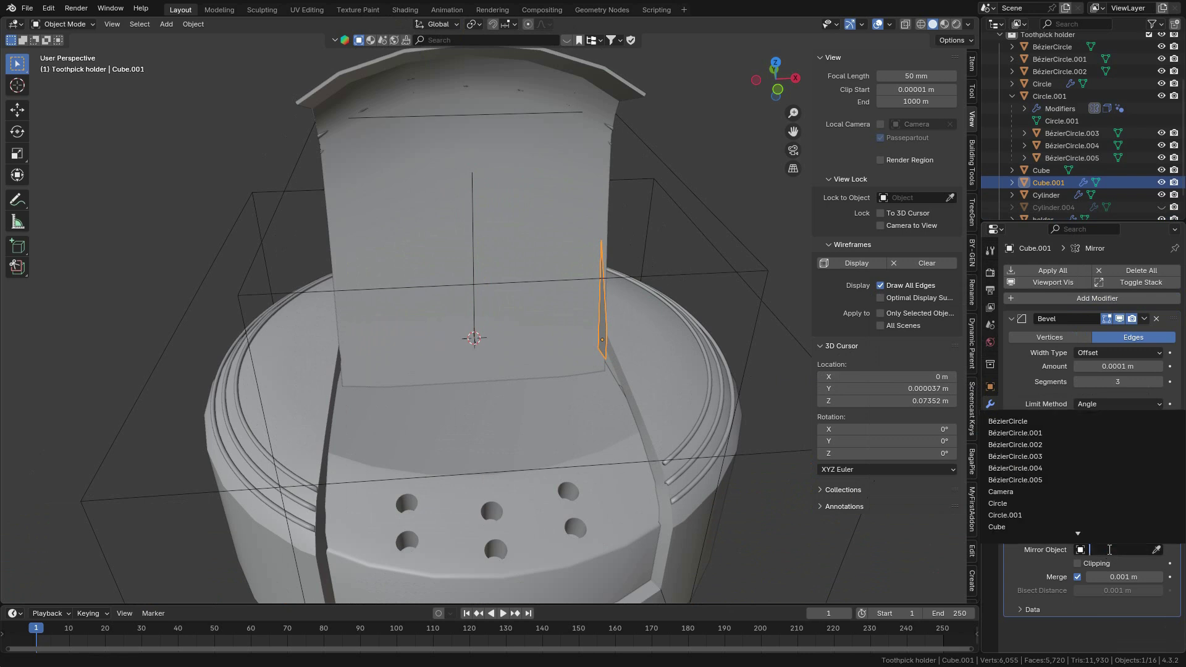
text(mirr)
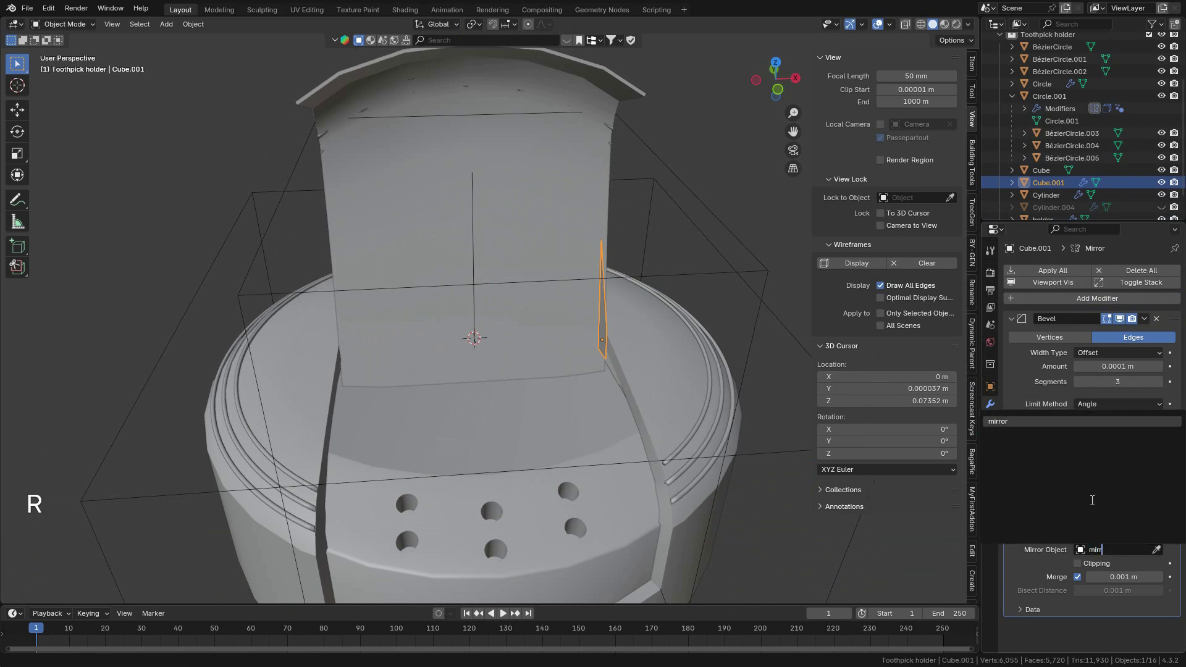
click(1039, 426)
middle_drag(482, 325, 600, 326)
scroll(617, 357, up, 3)
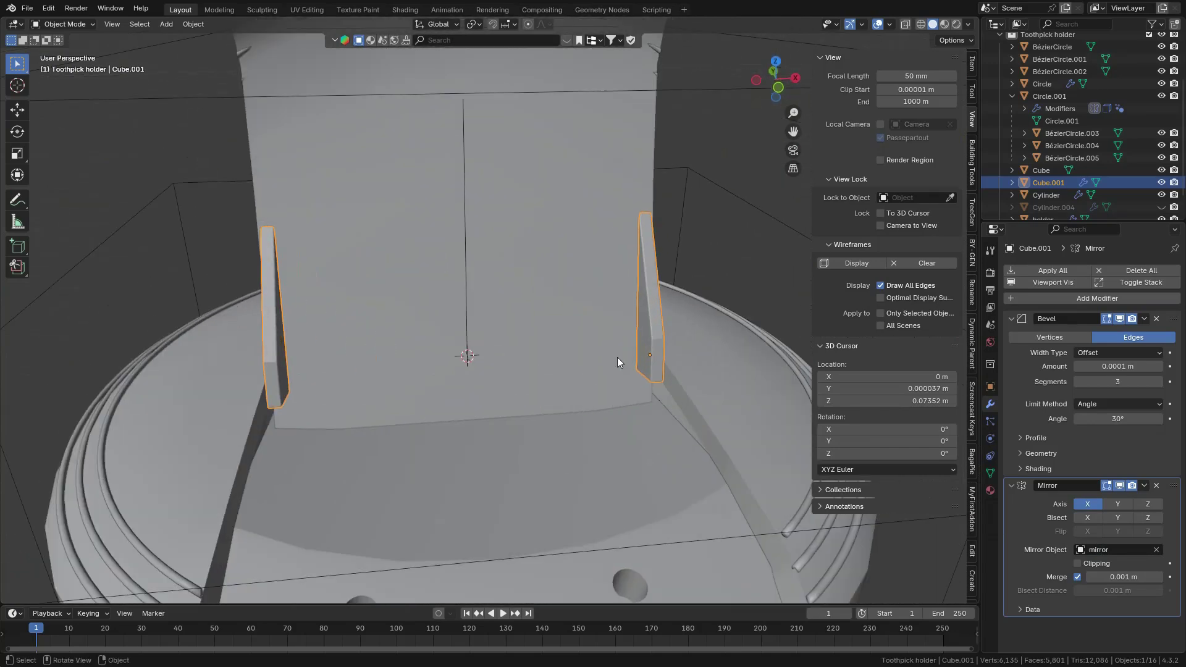
Step: Try moving the rib outward to test how its mirrored copy follows
scroll(617, 357, down, 3)
key(g)
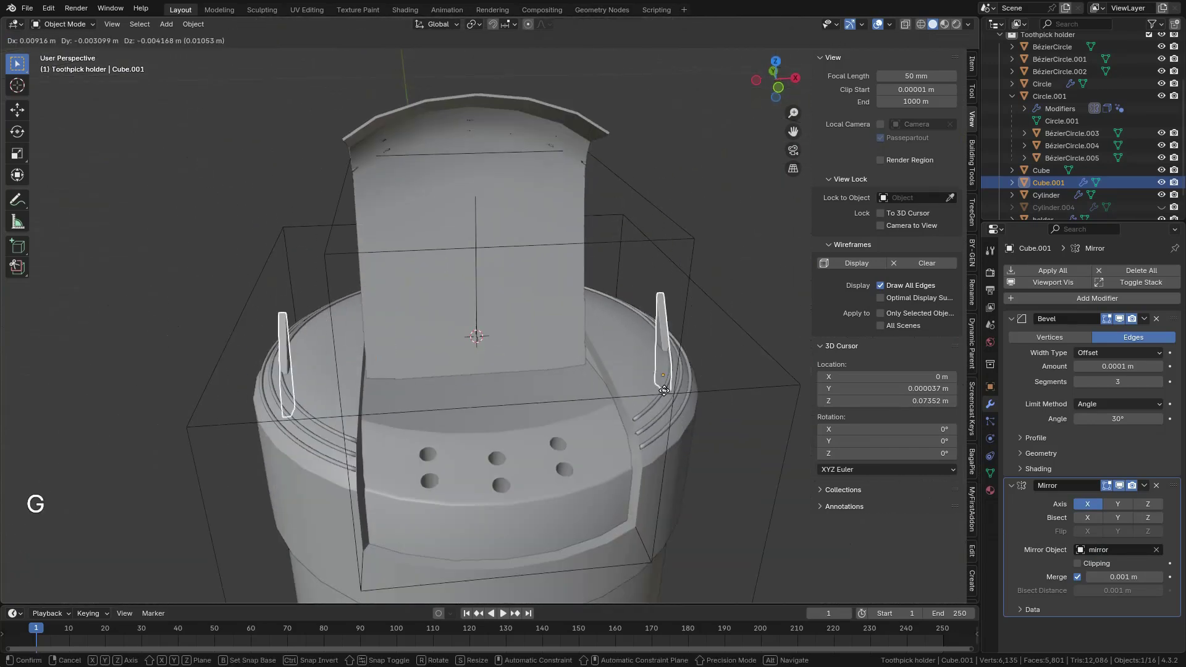
click(544, 325)
Step: Examine the mirrored hinge ribs, the flap's front and the whole lid from several angles
middle_drag(544, 325, 575, 328)
scroll(584, 326, up, 4)
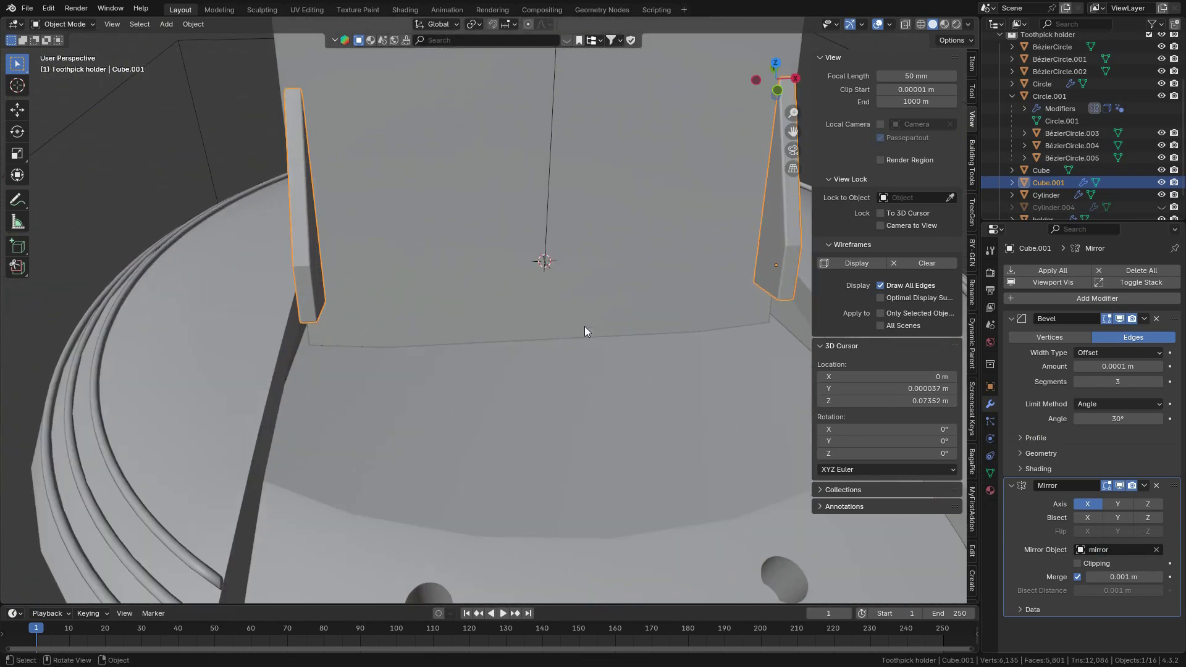
scroll(585, 326, down, 7)
scroll(578, 401, up, 2)
shift+middle_drag(536, 447, 543, 292)
scroll(542, 291, up, 3)
scroll(547, 303, down, 5)
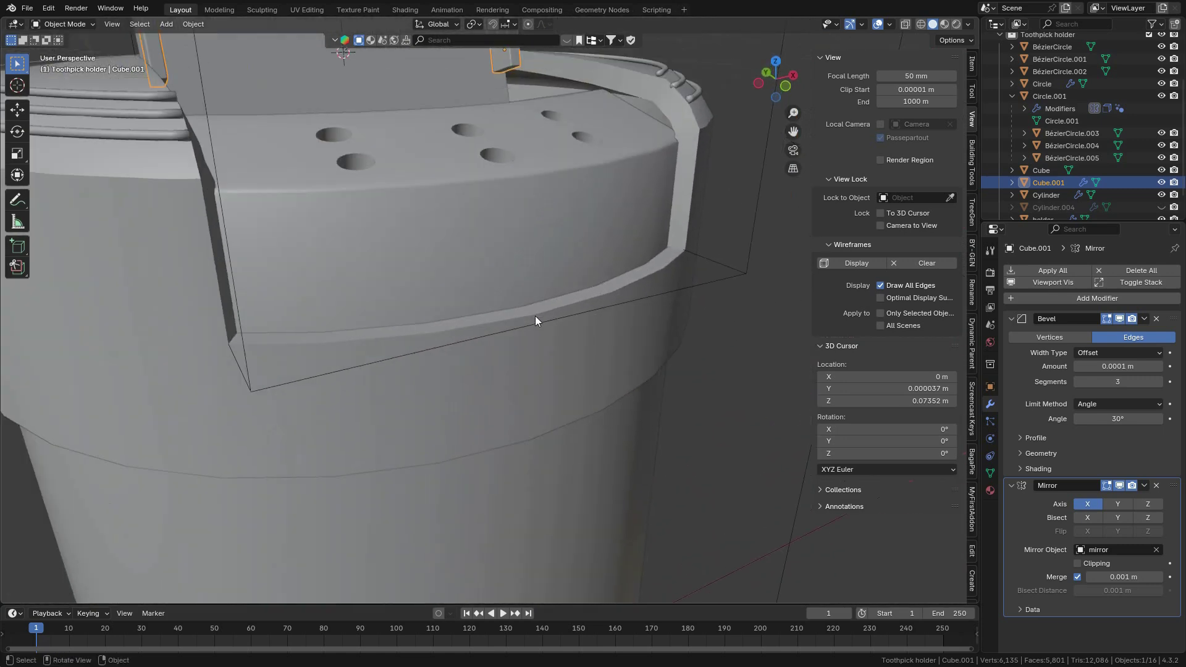
scroll(492, 300, up, 7)
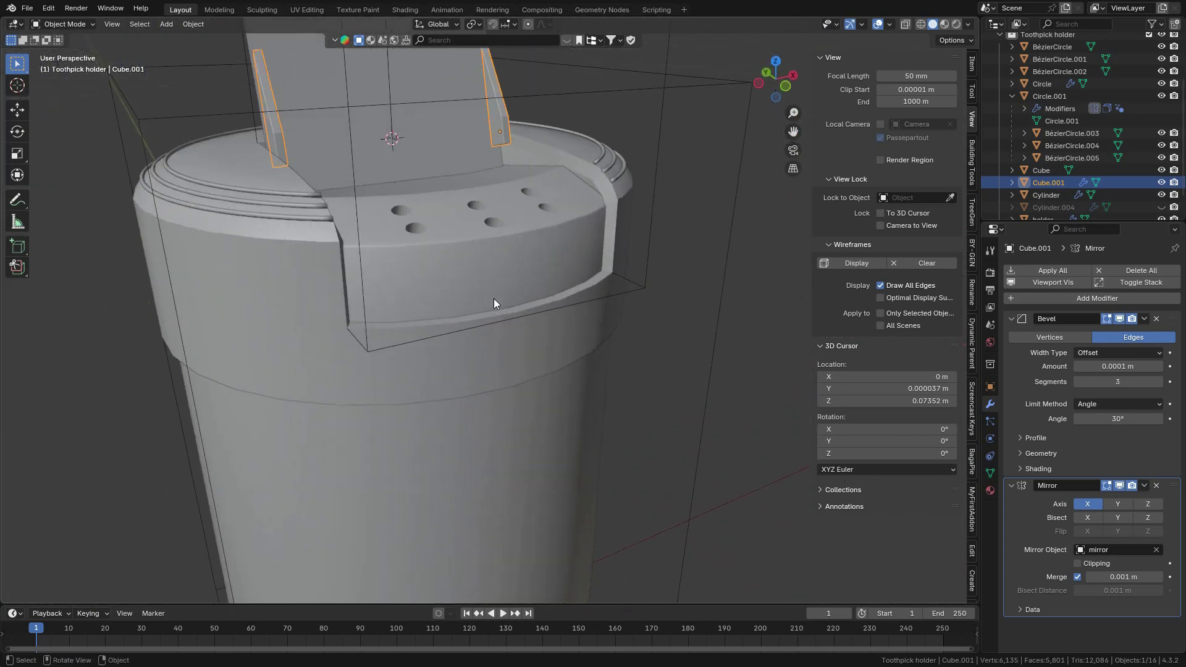
scroll(521, 269, down, 2)
shift+middle_drag(522, 270, 519, 320)
scroll(519, 317, down, 2)
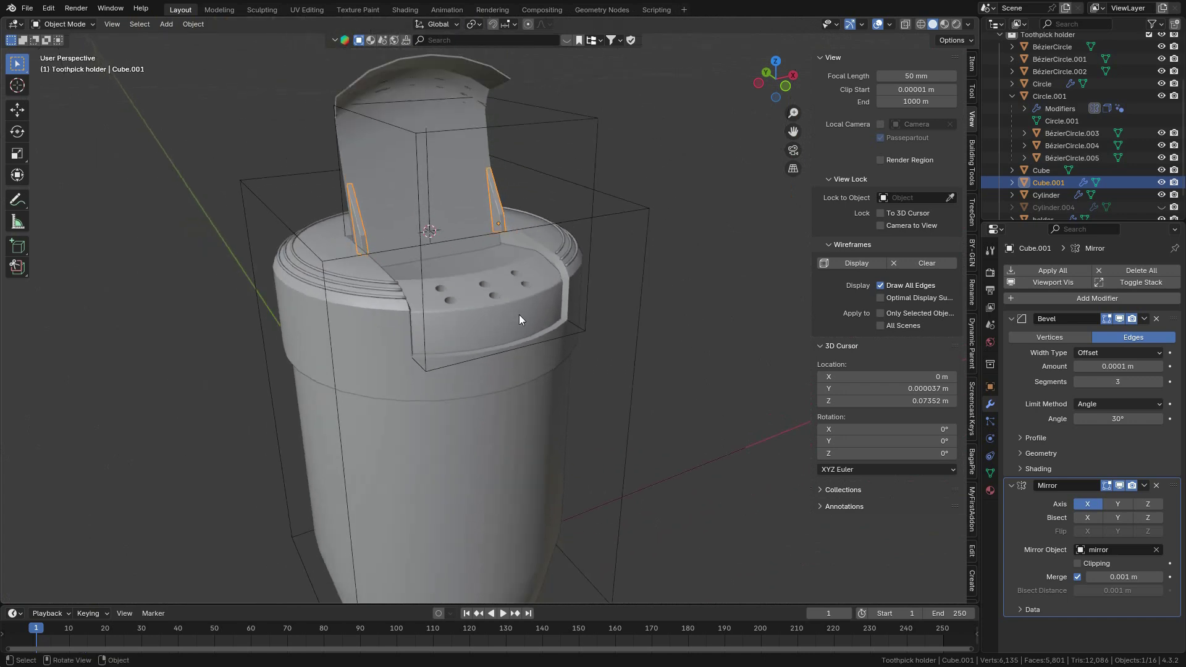
scroll(509, 314, up, 5)
shift+middle_drag(502, 282, 528, 506)
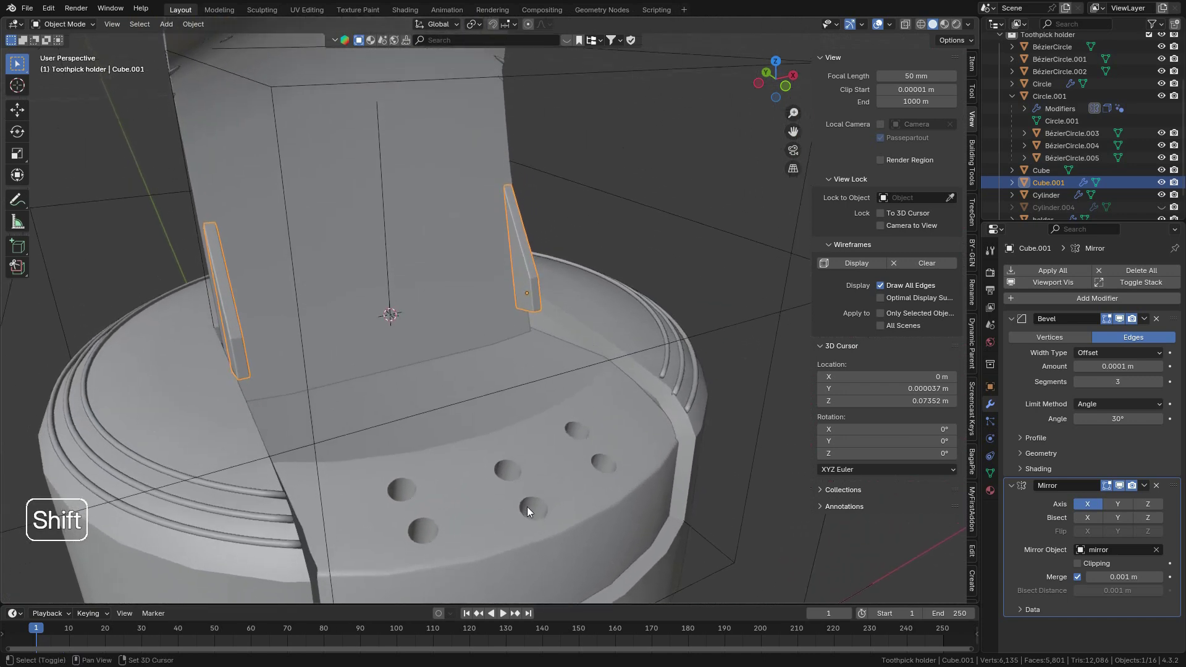
scroll(528, 481, down, 7)
scroll(529, 480, up, 3)
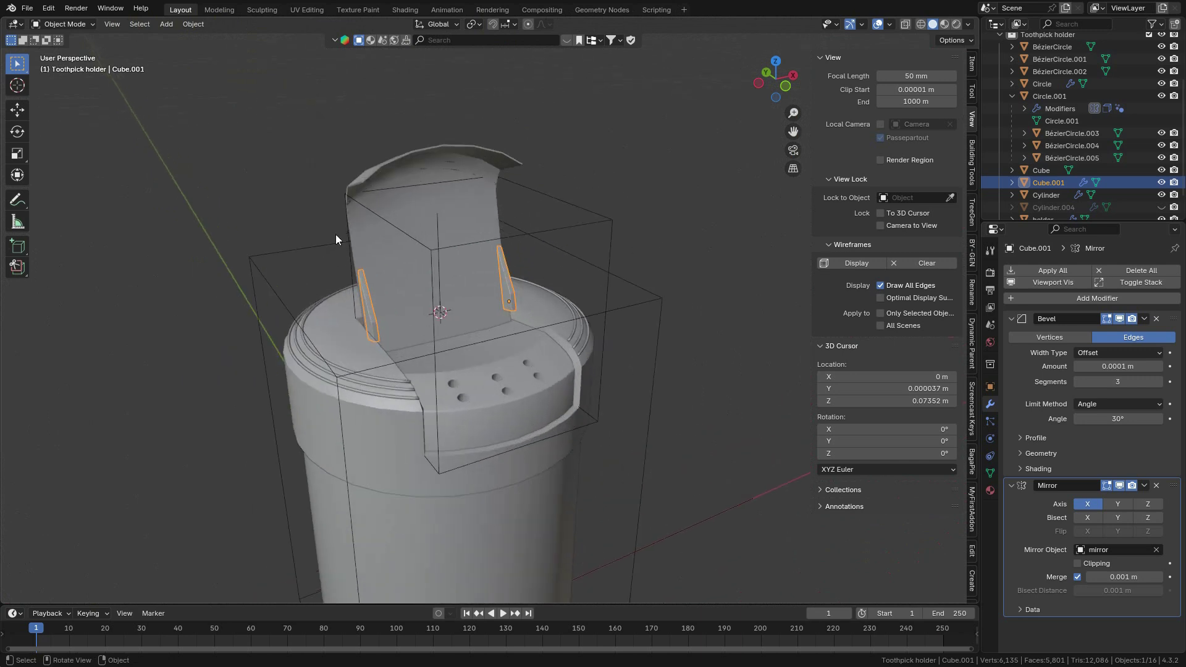
click(92, 24)
click(85, 40)
Step: Add a 0.003 m cube at the 3D cursor on the lid
scroll(461, 326, up, 2)
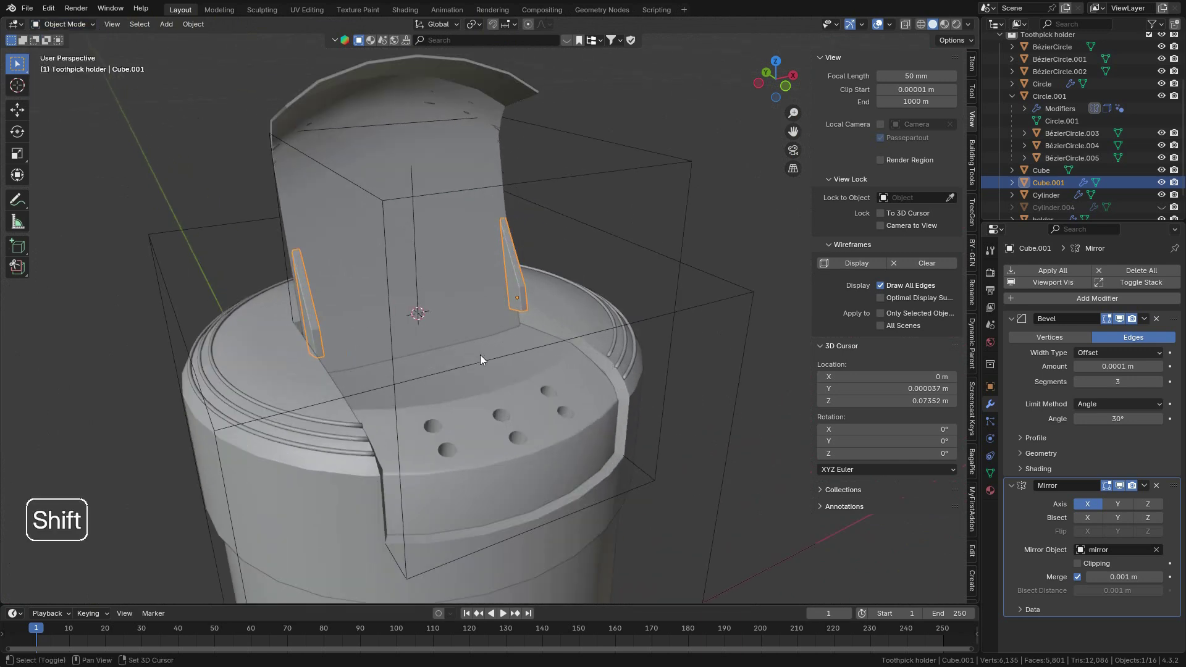
shift+middle_drag(480, 355, 430, 176)
scroll(439, 264, up, 1)
shift+middle_drag(458, 240, 466, 255)
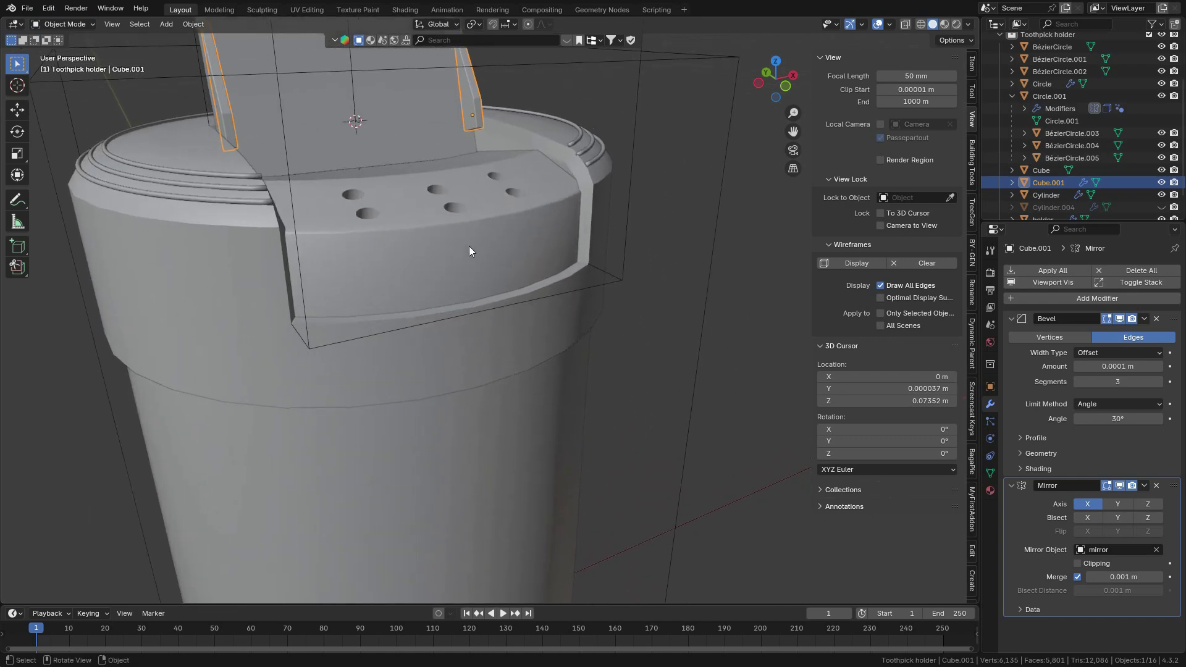
scroll(488, 236, down, 3)
scroll(488, 235, up, 2)
key(shift+a)
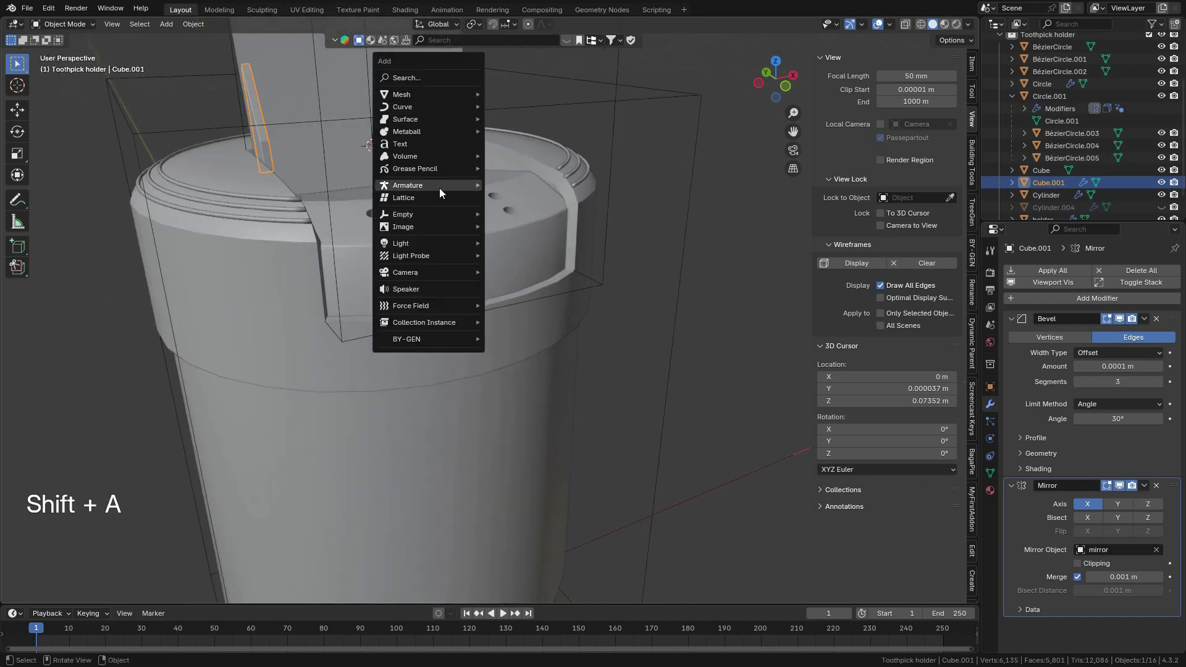
mouse_move(404, 94)
click(512, 106)
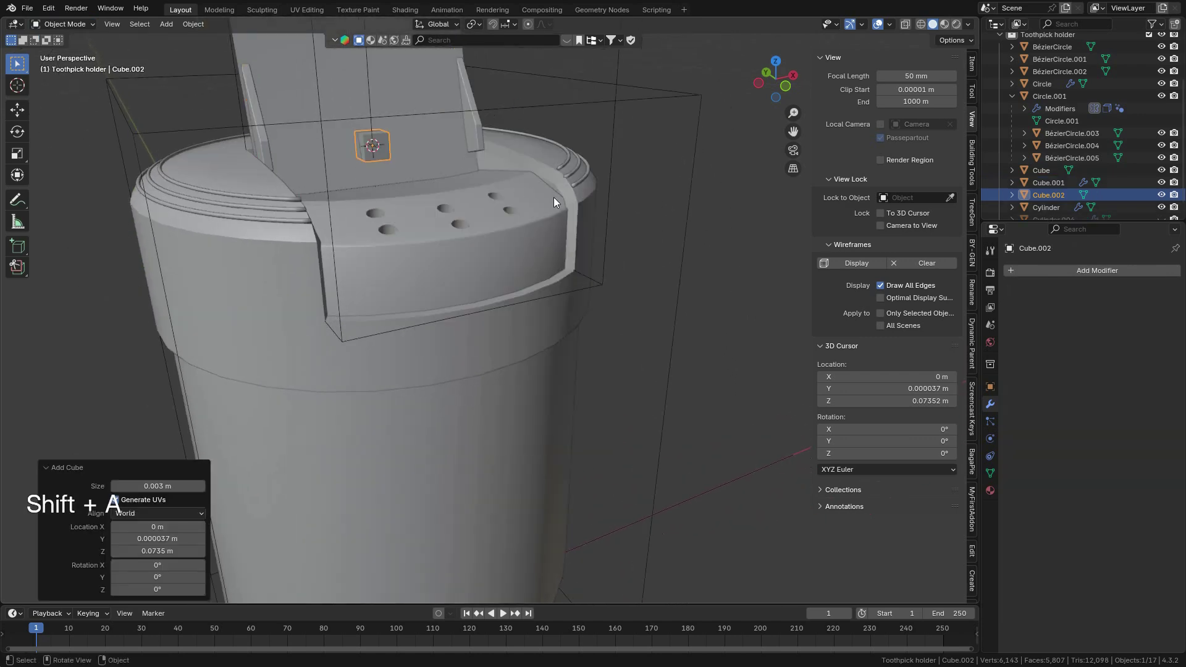
Step: Move the cube about -0.0071 m along Z and -0.0247 m along Y, onto the perforated flap's front face
key(g)
key(z)
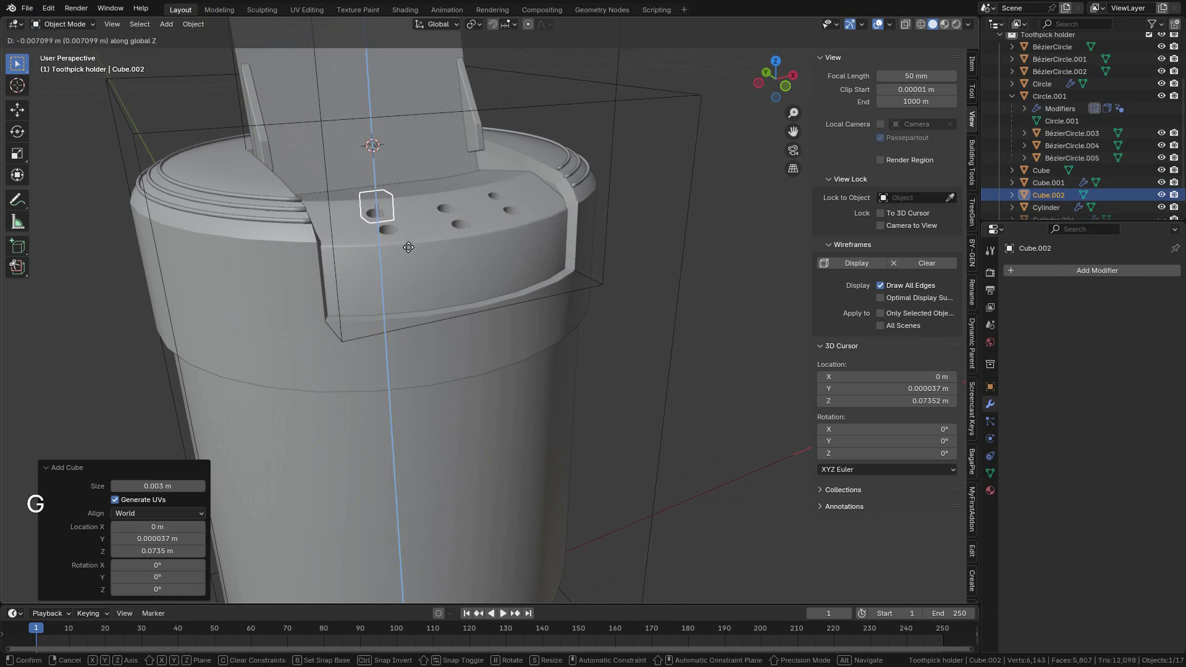
click(408, 247)
key(g)
key(y)
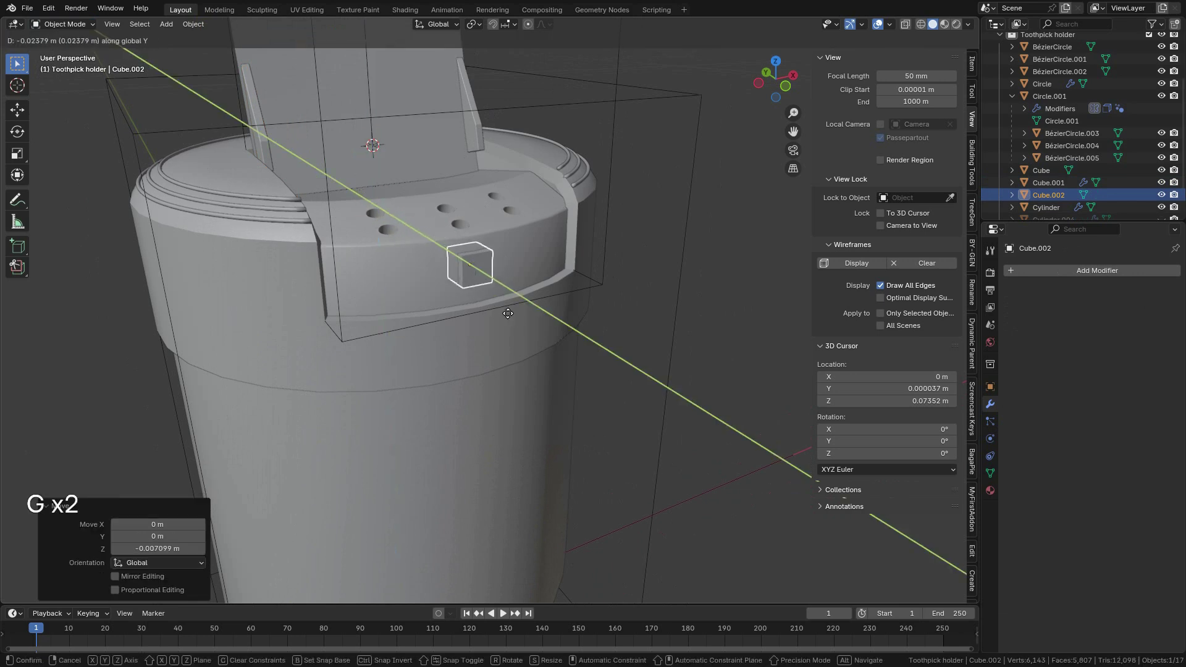
key(shift)
click(544, 339)
scroll(520, 291, up, 2)
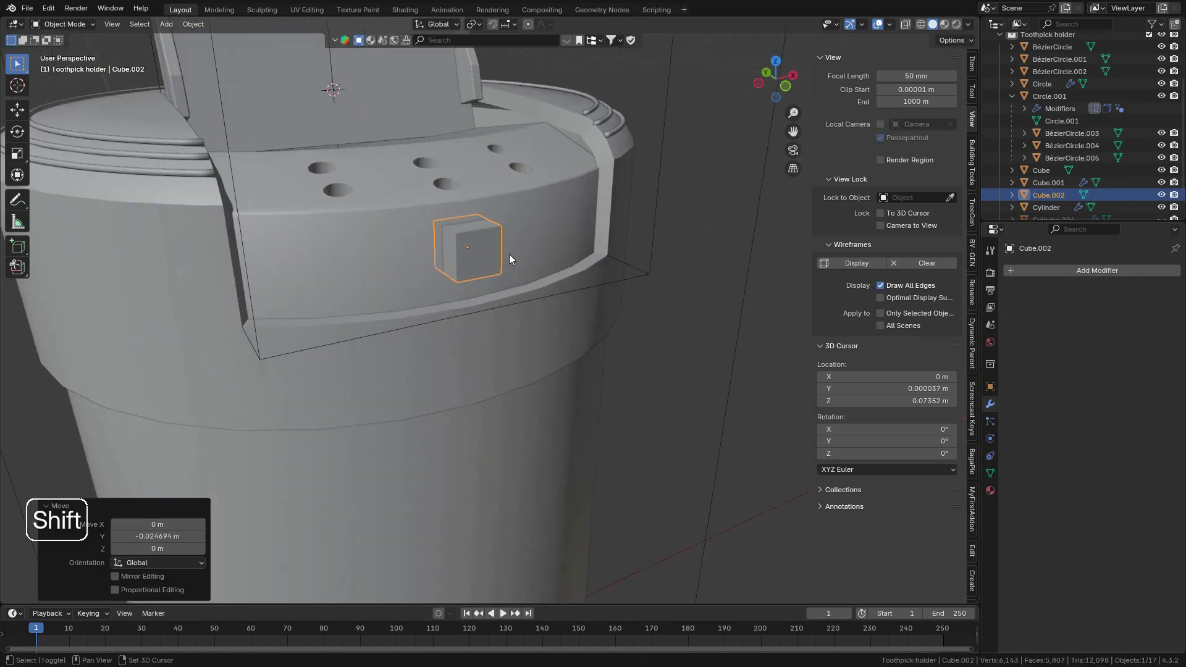
Step: Scale the cube to about 0.478, and stretch it along X by about 5.12 into a horizontal bar
shift+middle_drag(509, 254, 549, 310)
scroll(549, 311, up, 2)
key(s)
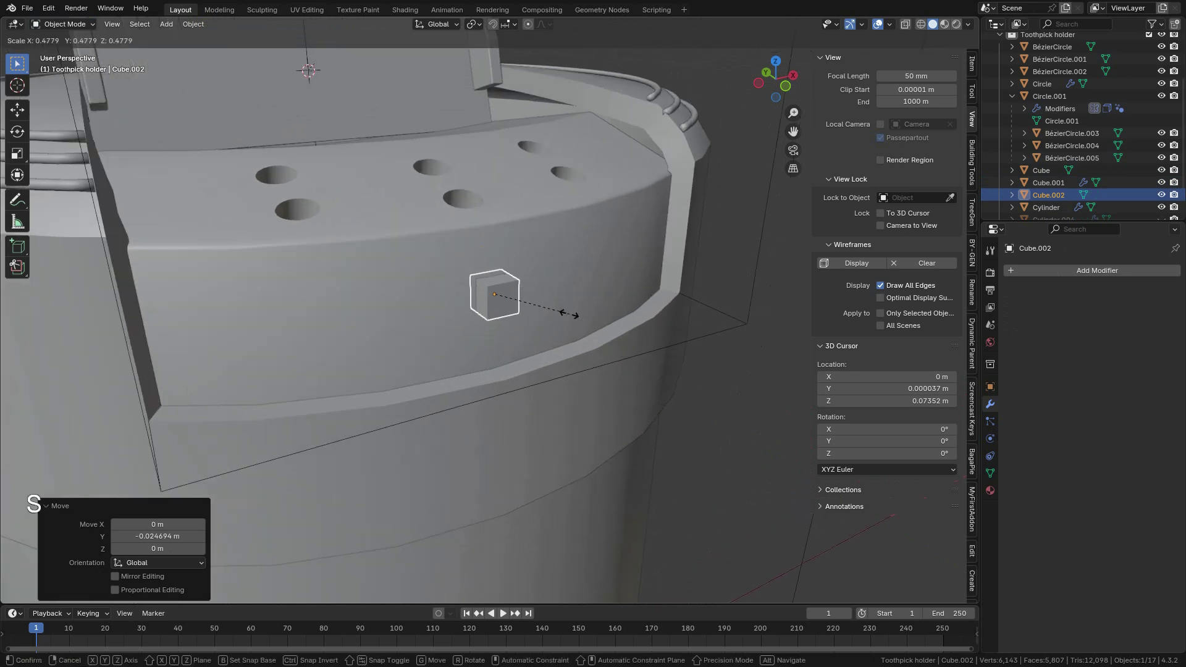
click(566, 315)
key(s)
key(x)
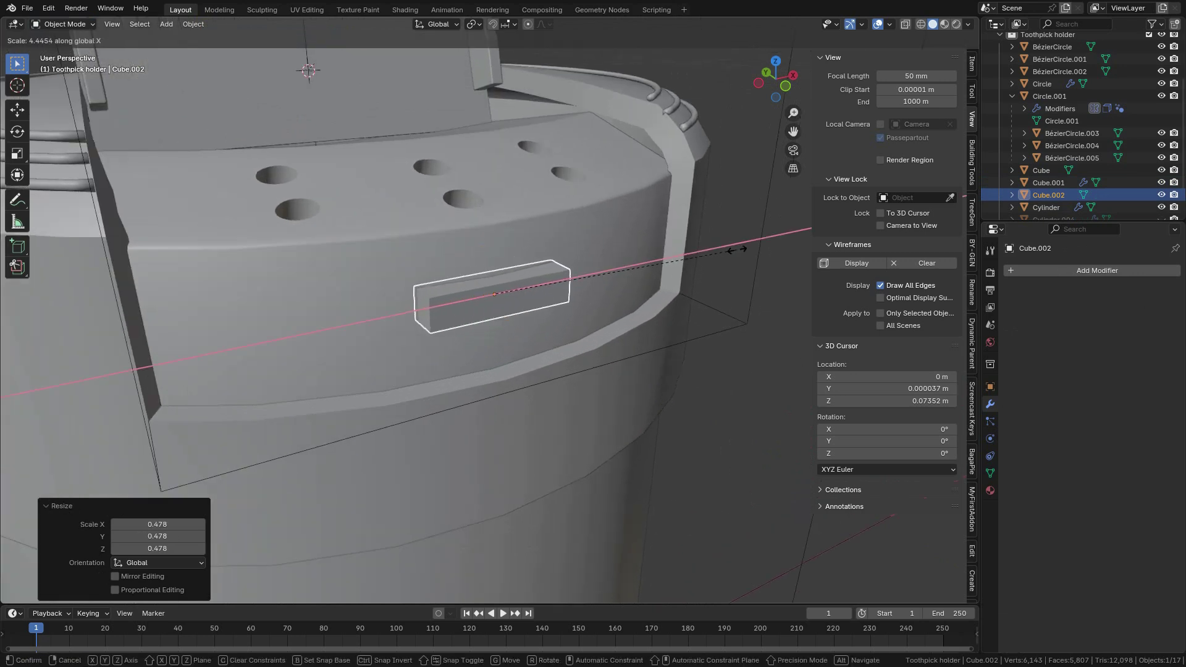
click(774, 250)
Step: Add a single centred loop cut across the middle of the bar
middle_drag(588, 283, 562, 340)
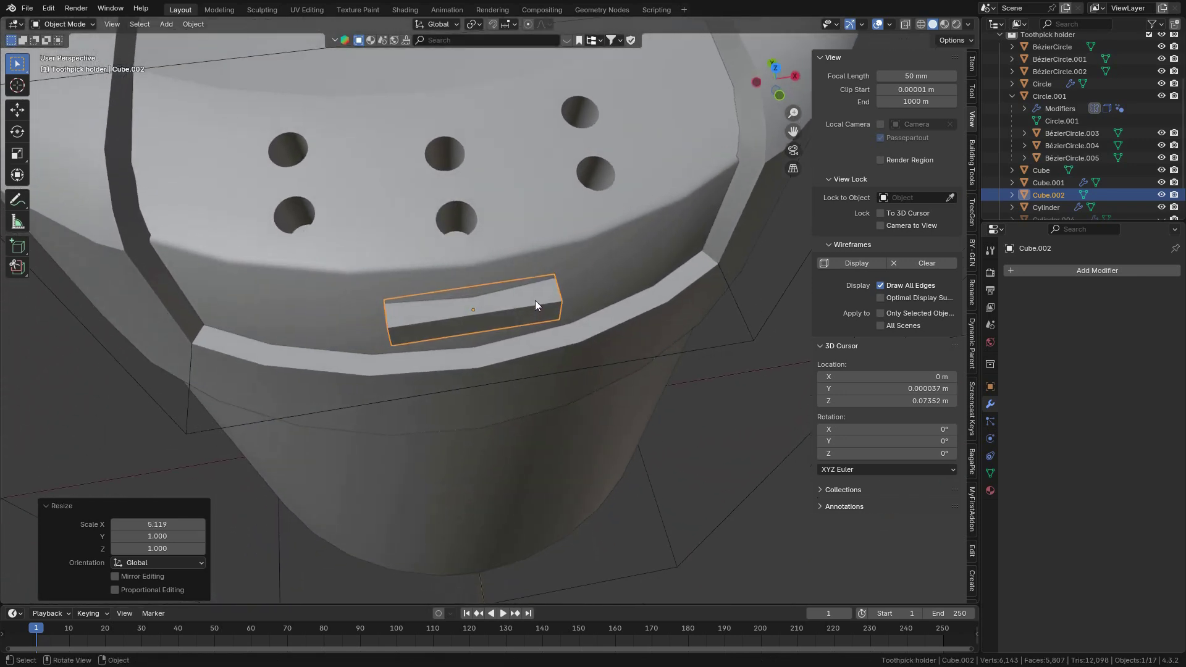
scroll(535, 300, up, 2)
key(Tab)
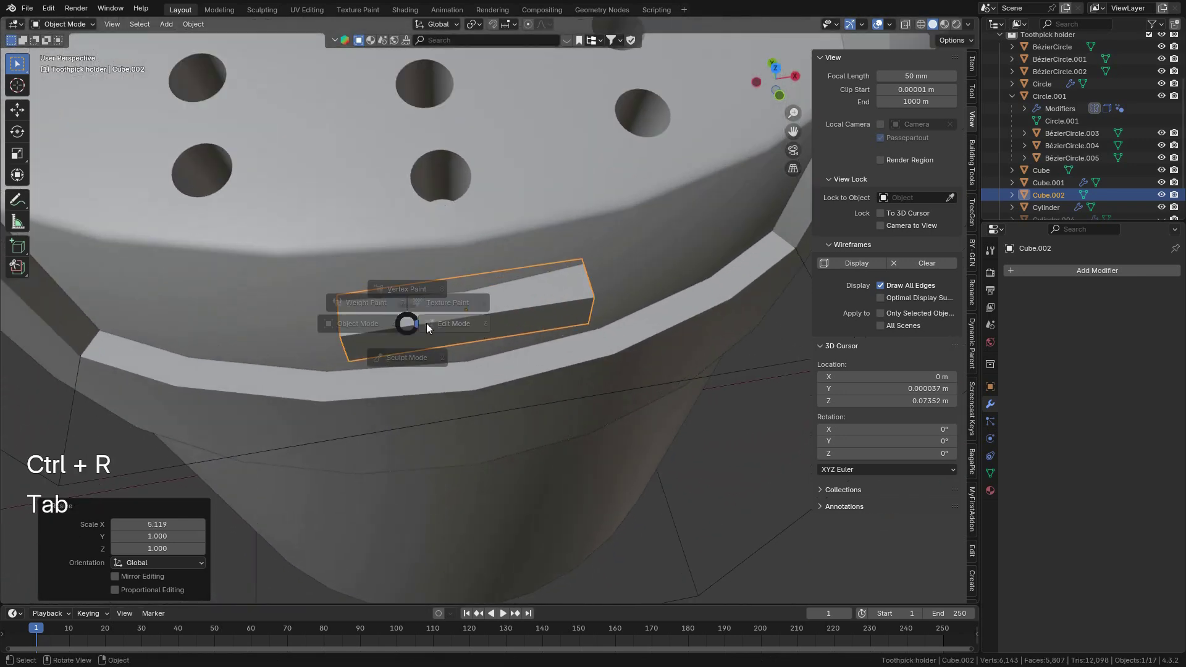
key(ctrl+r)
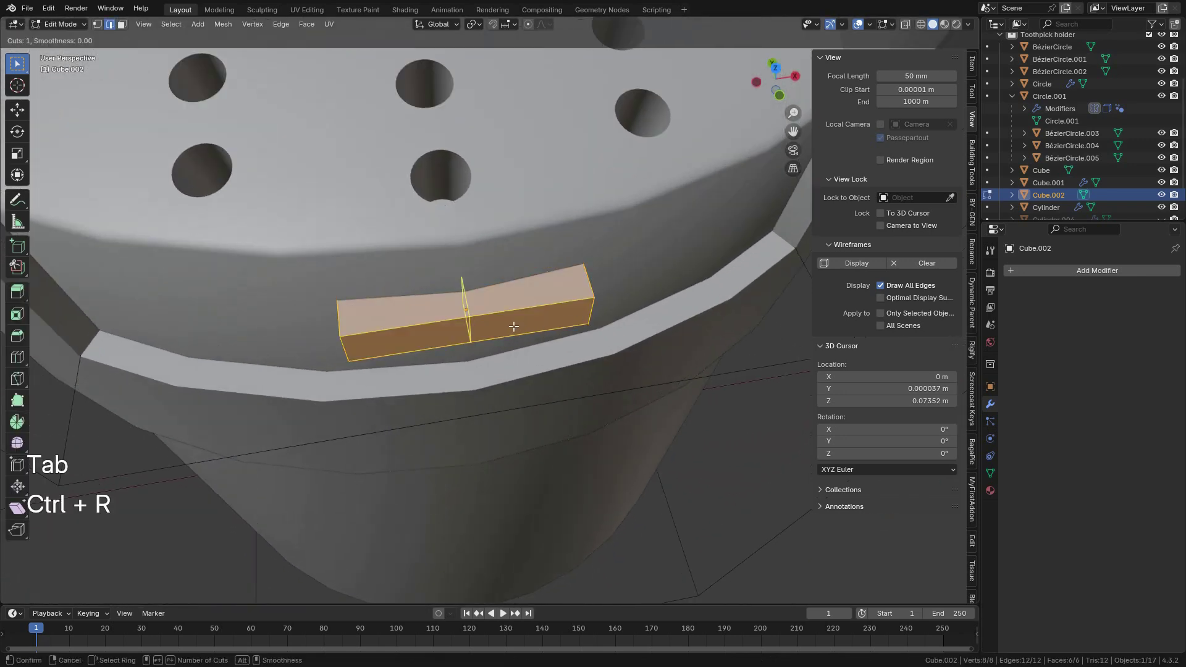
click(513, 326)
right_click(513, 326)
Step: Move the bar's two outer front vertical edges back about 0.0009 m along Y, towards the flap
middle_drag(534, 323, 519, 312)
click(530, 320)
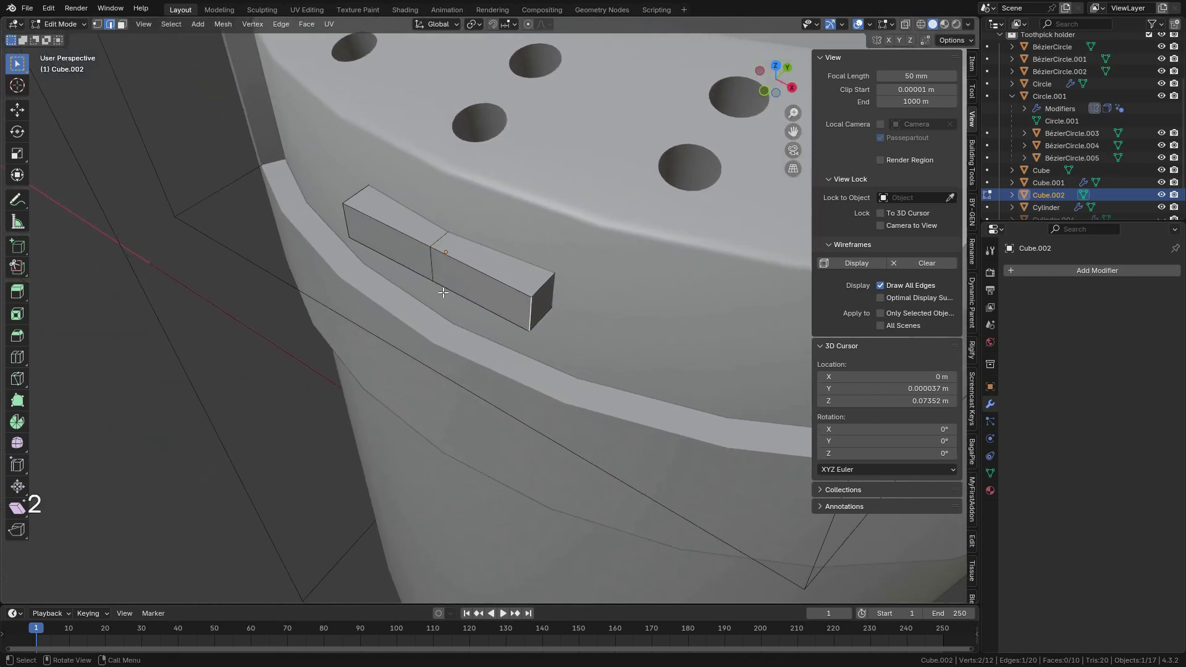
shift+click(346, 219)
key(g)
key(y)
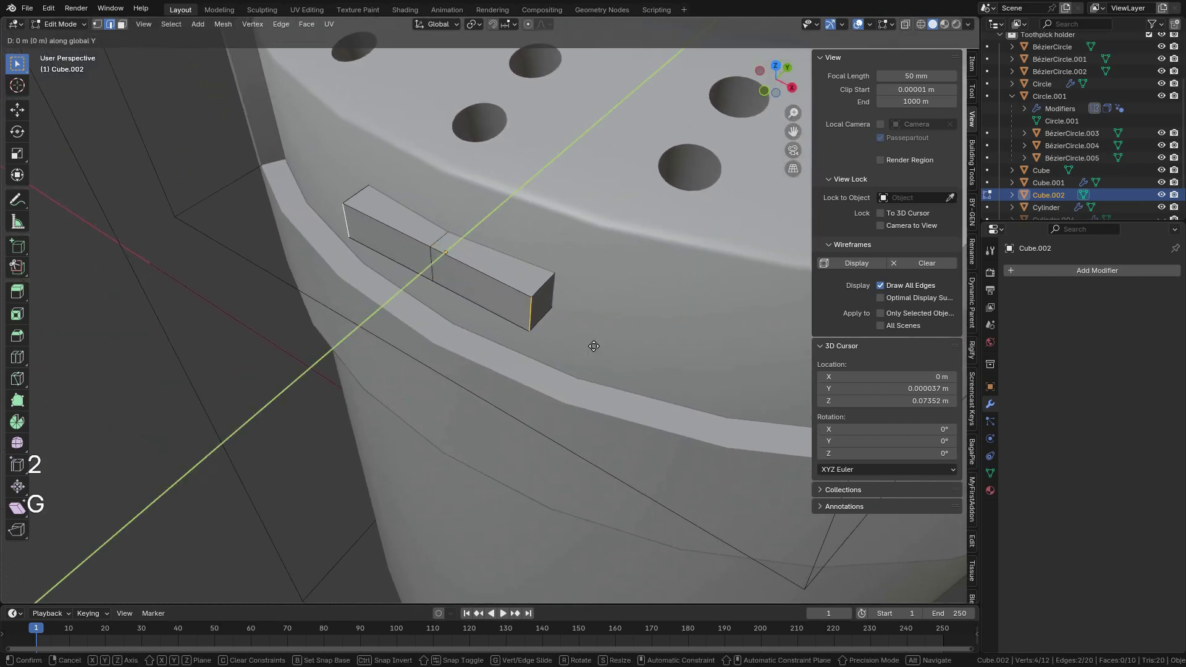
click(687, 108)
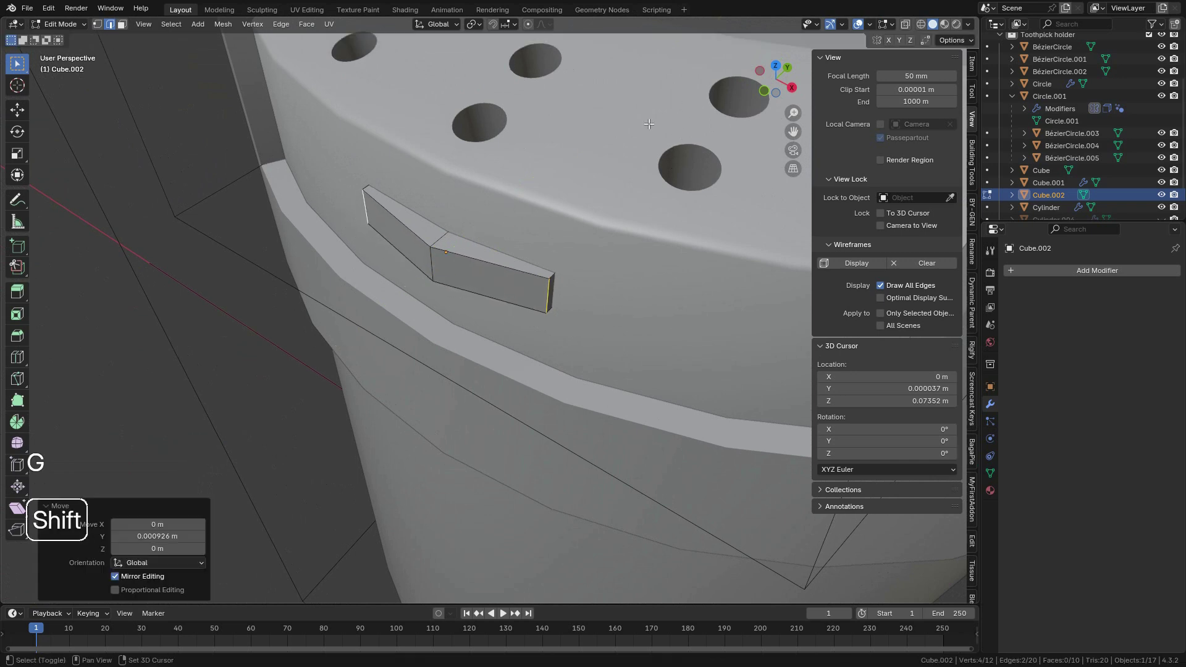
Step: Move the bar's middle front edge outward about -0.0005 m along Y
click(435, 260)
key(g)
key(y)
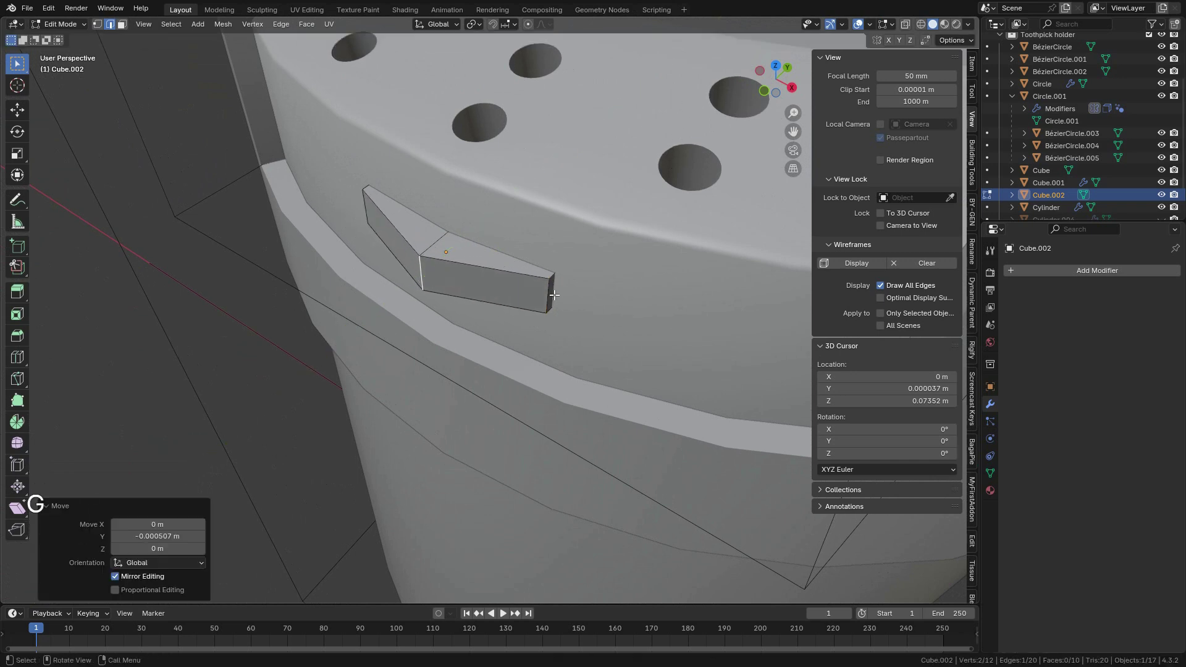
Step: Widen the bar by scaling its two end faces apart along X by about 1.87
key(3)
click(476, 295)
middle_drag(476, 295, 545, 312)
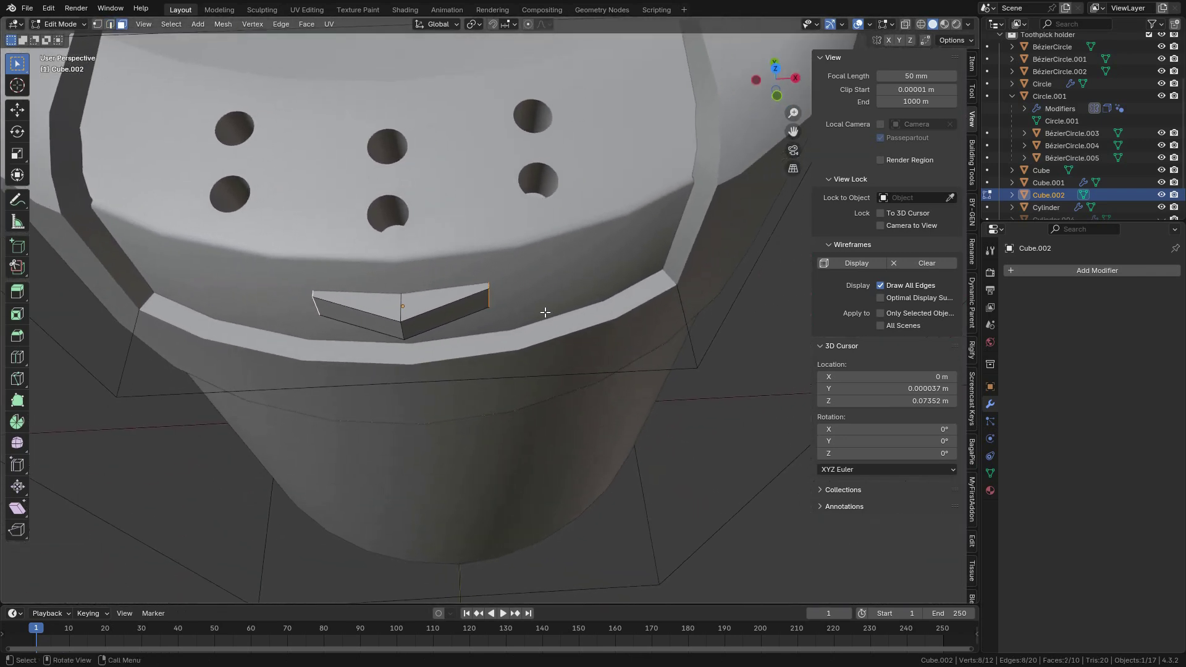
key(s)
key(x)
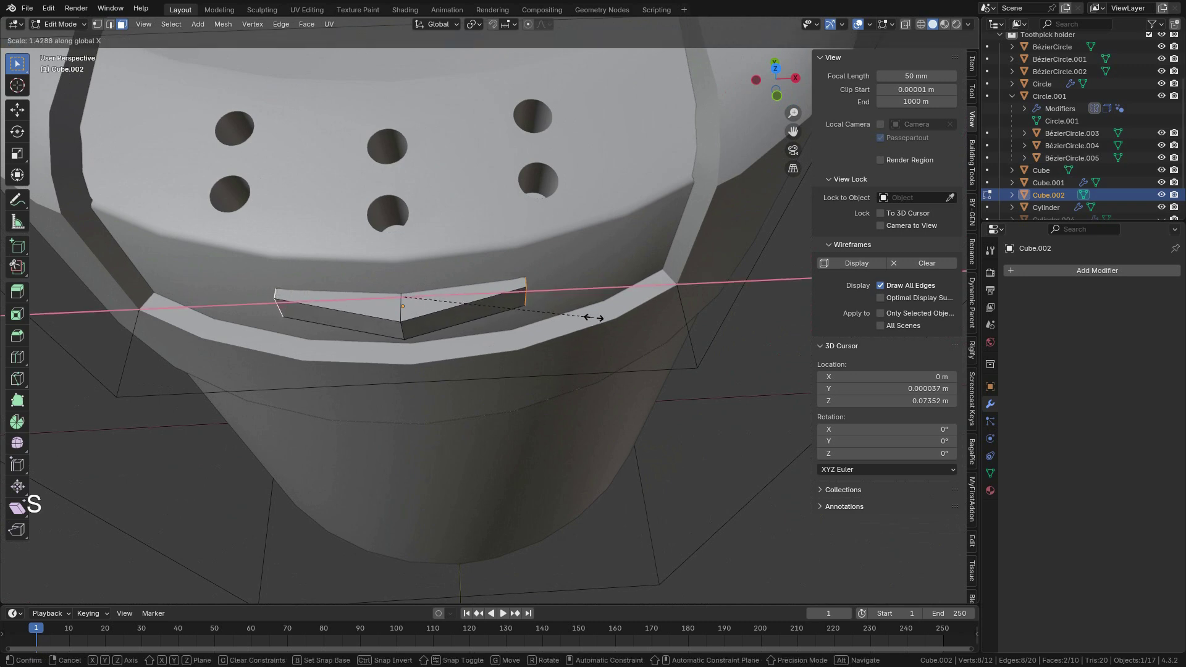
click(654, 317)
Step: Move the bar's two end faces back about 0.0006 m along Y, towards the flap
key(g)
key(y)
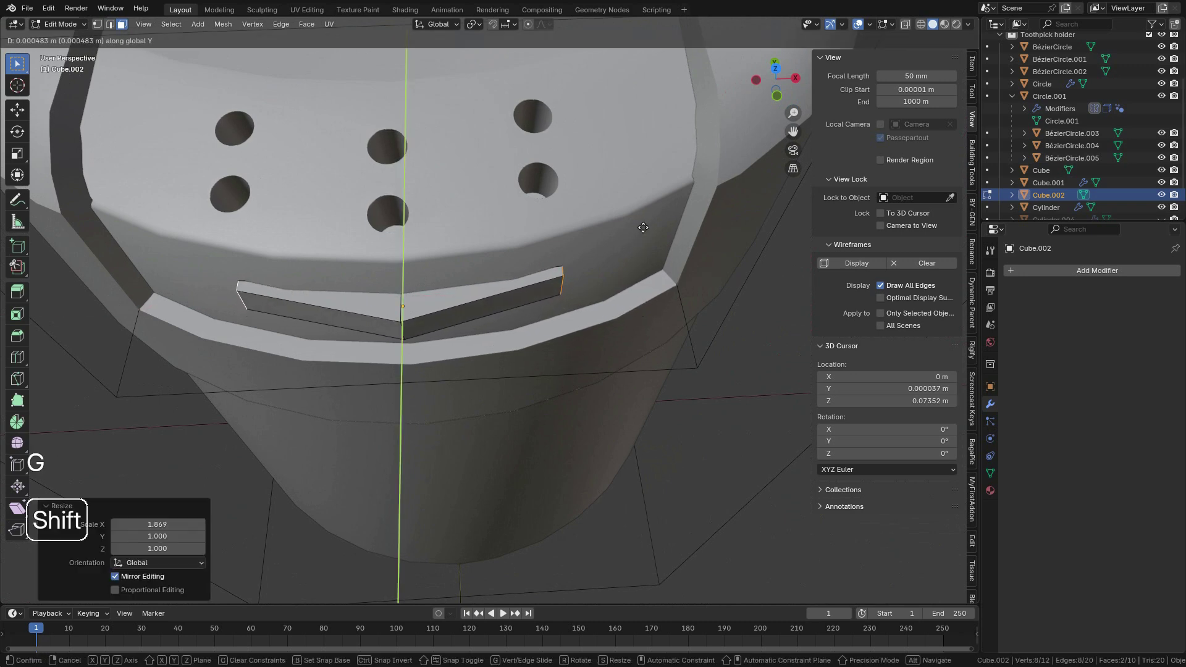
click(644, 203)
middle_drag(644, 204, 466, 321)
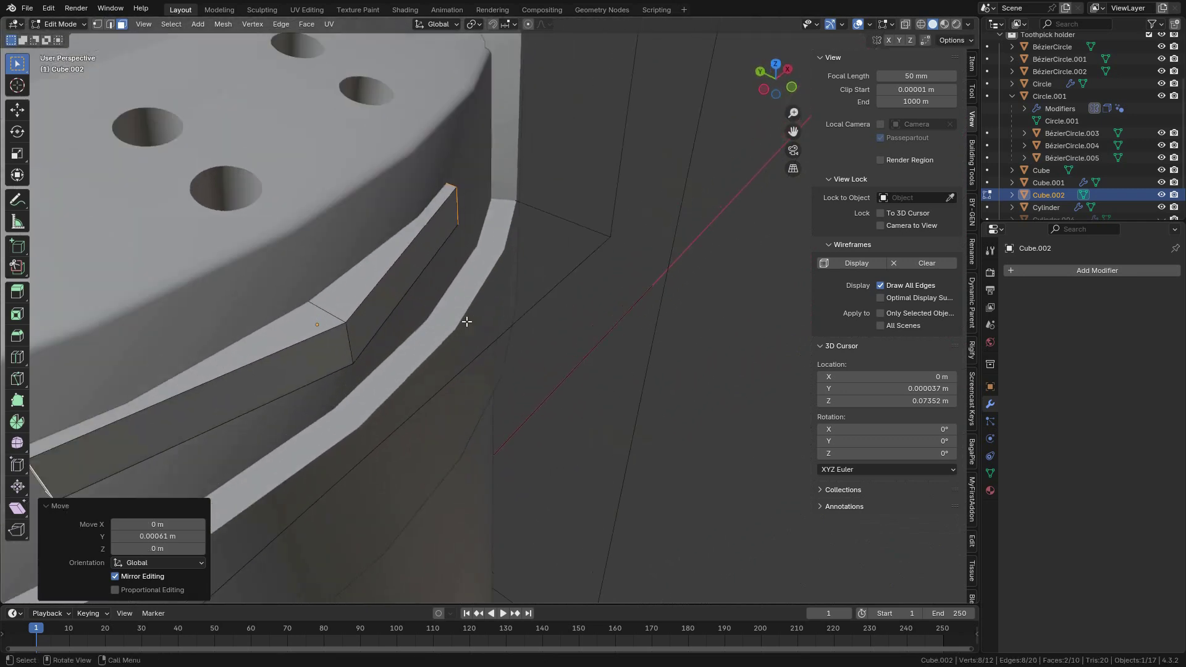
Step: Move the bar's middle front edge back along Y by about 0.00027 m and a further 0.00019 m, closer to the flap
key(2)
click(354, 338)
key(g)
key(y)
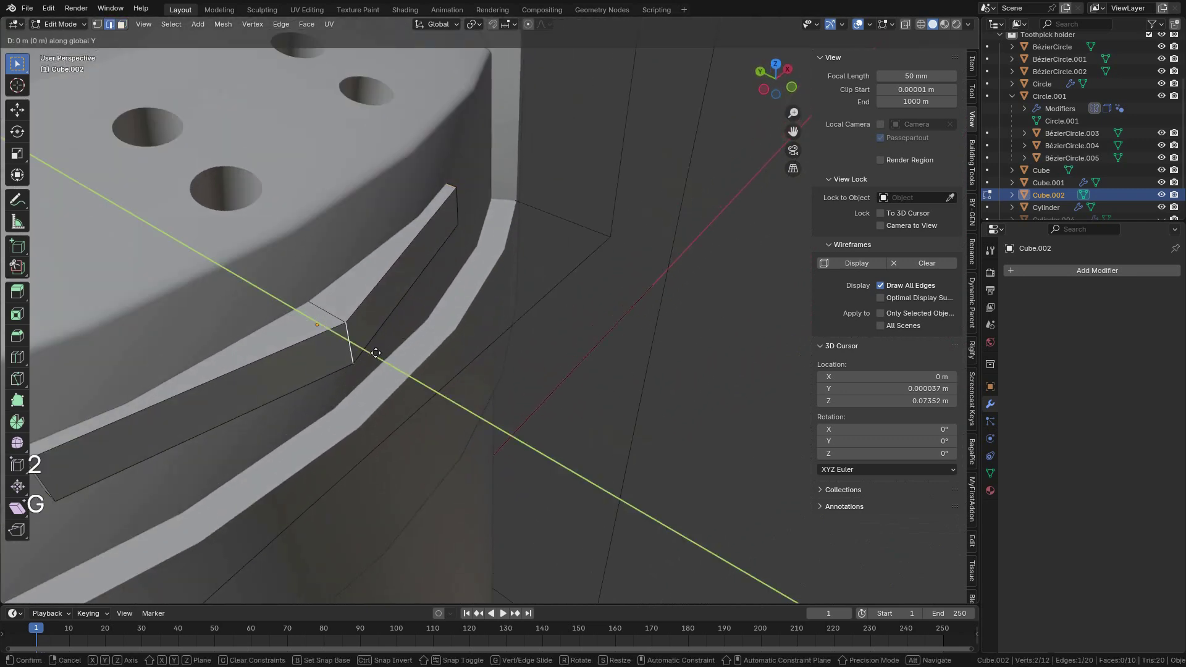
click(307, 285)
middle_drag(333, 361, 293, 334)
shift+middle_drag(339, 340, 411, 307)
middle_drag(410, 307, 444, 313)
key(g)
key(y)
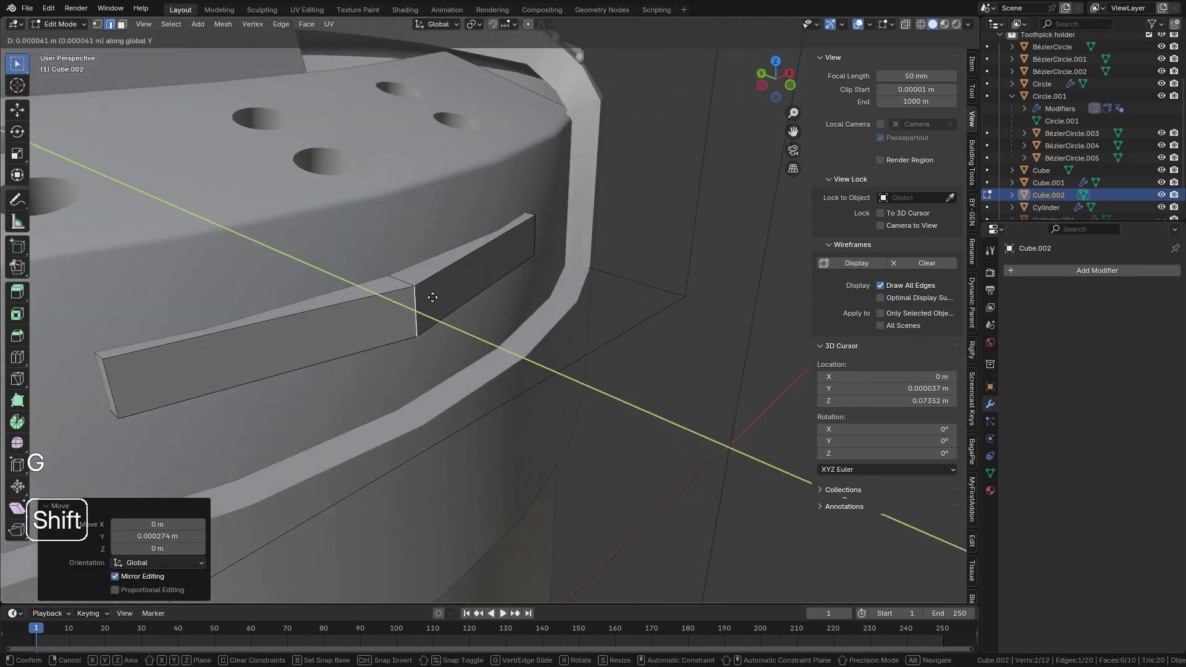
click(405, 265)
Step: Add one centred lengthwise loop cut along the bar and pull its two front edges outward about -0.0003 m along Y
key(ctrl+r)
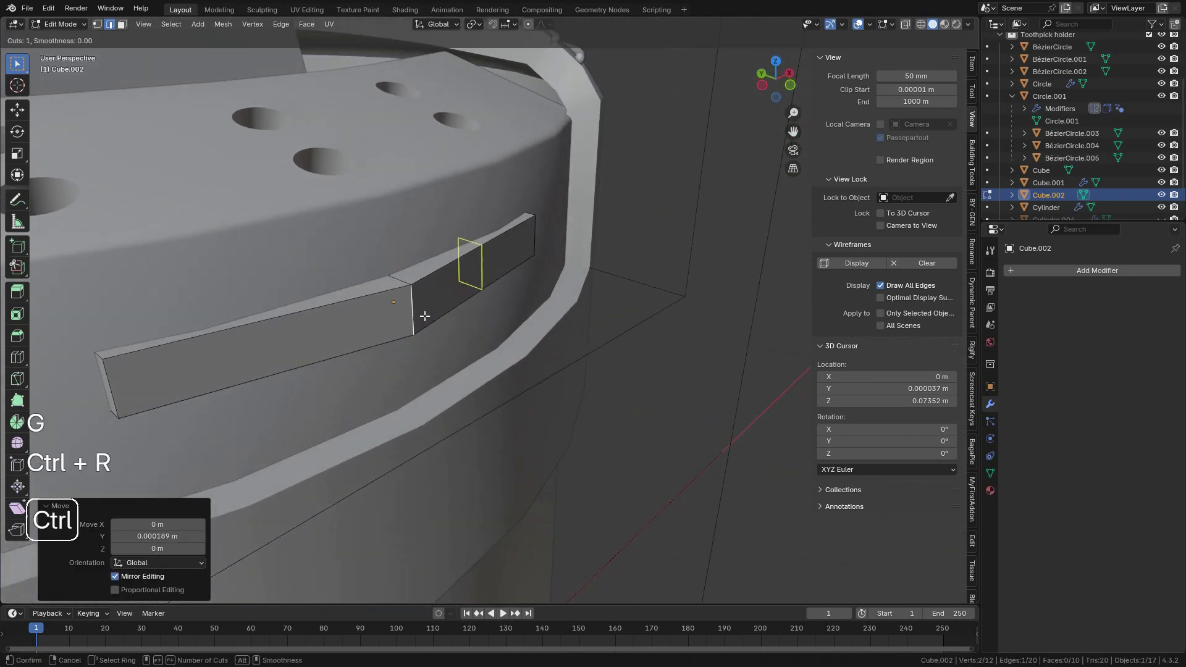
click(421, 306)
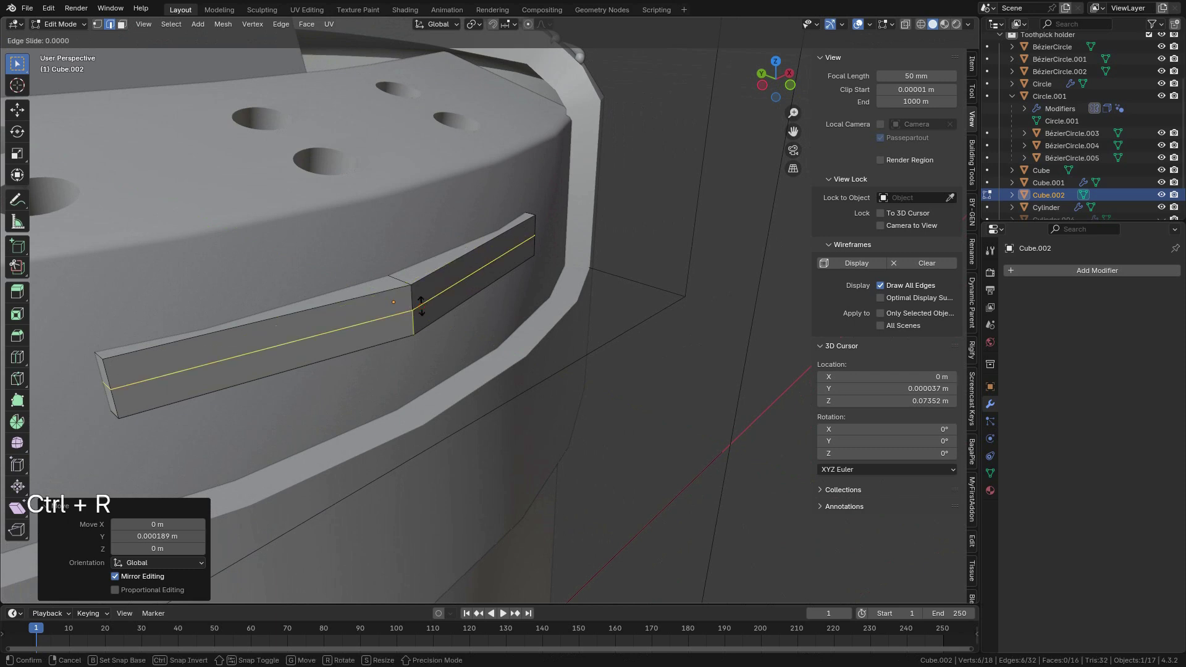
right_click(421, 306)
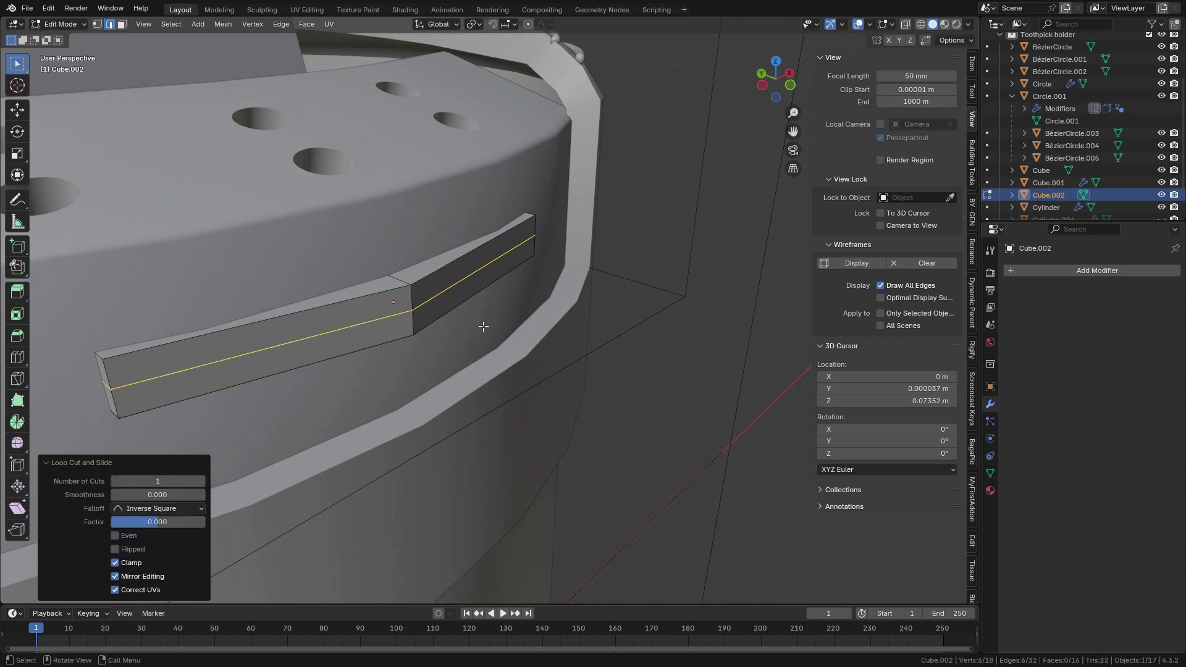
click(303, 334)
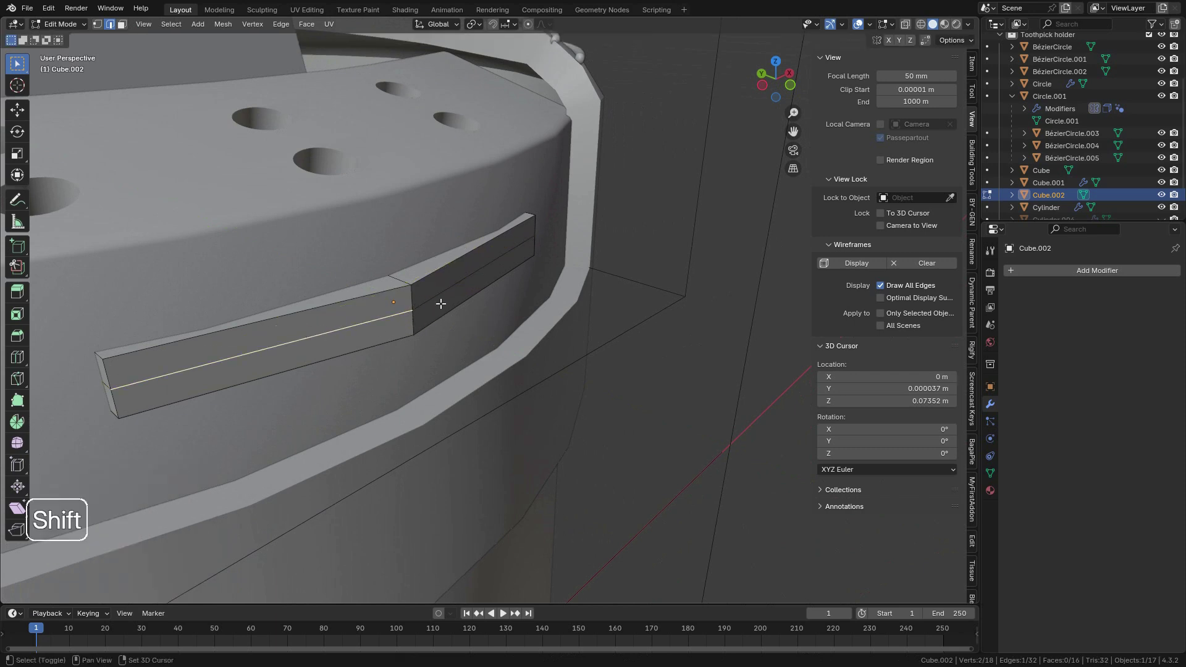
key(g)
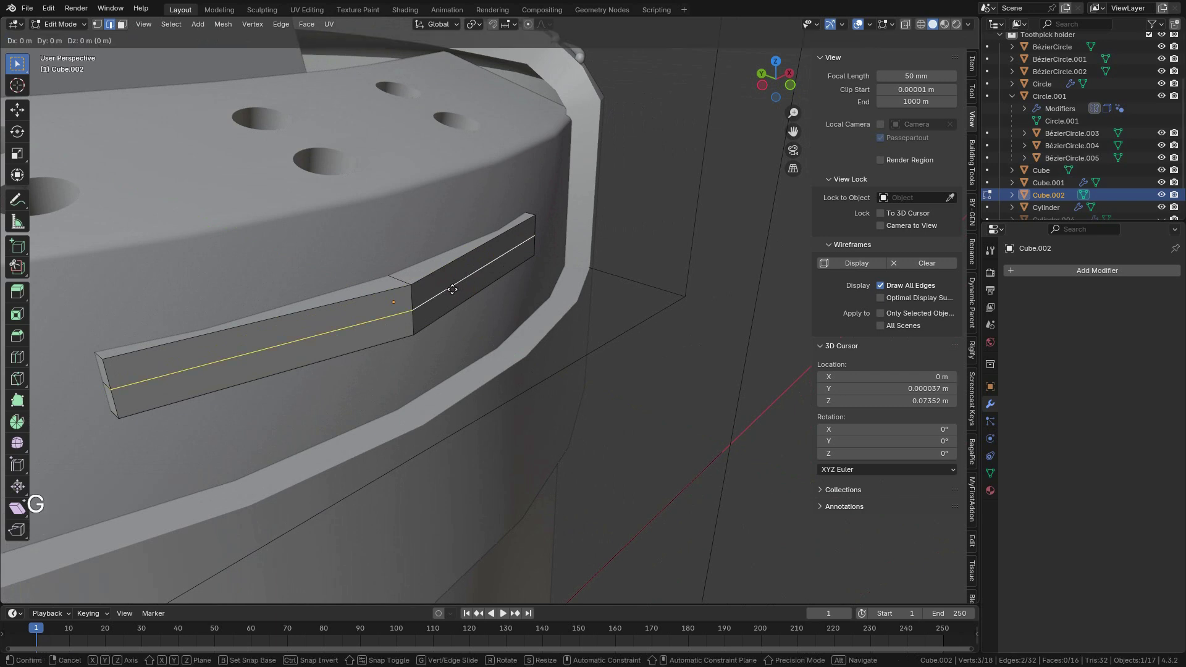
key(y)
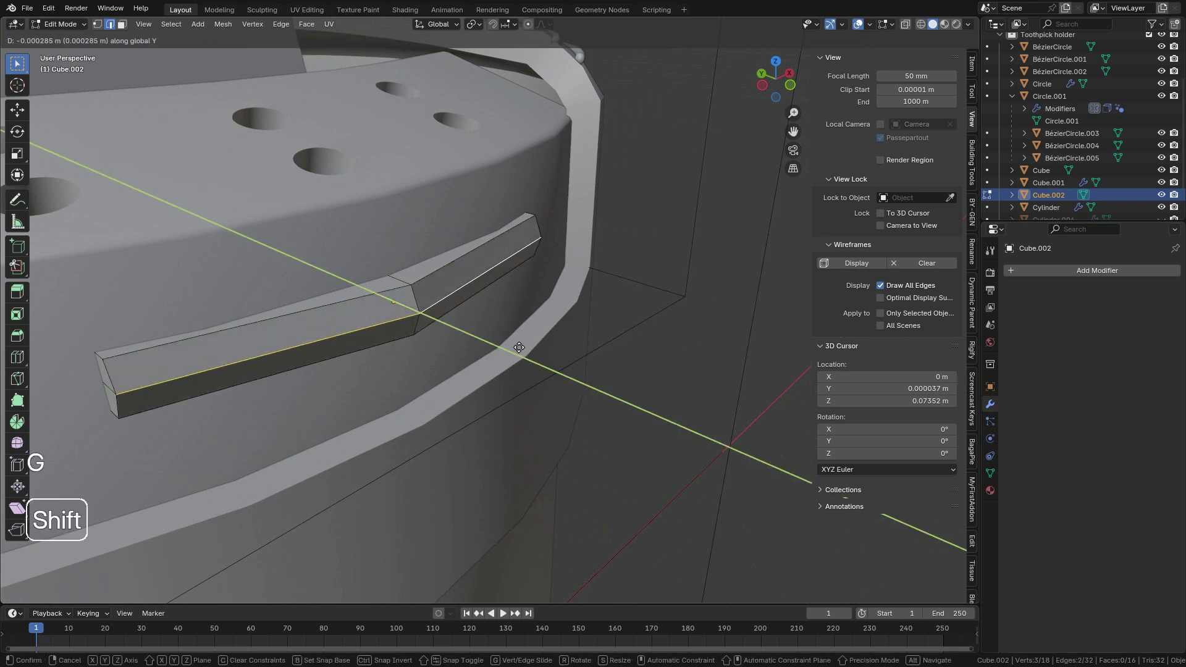
click(521, 351)
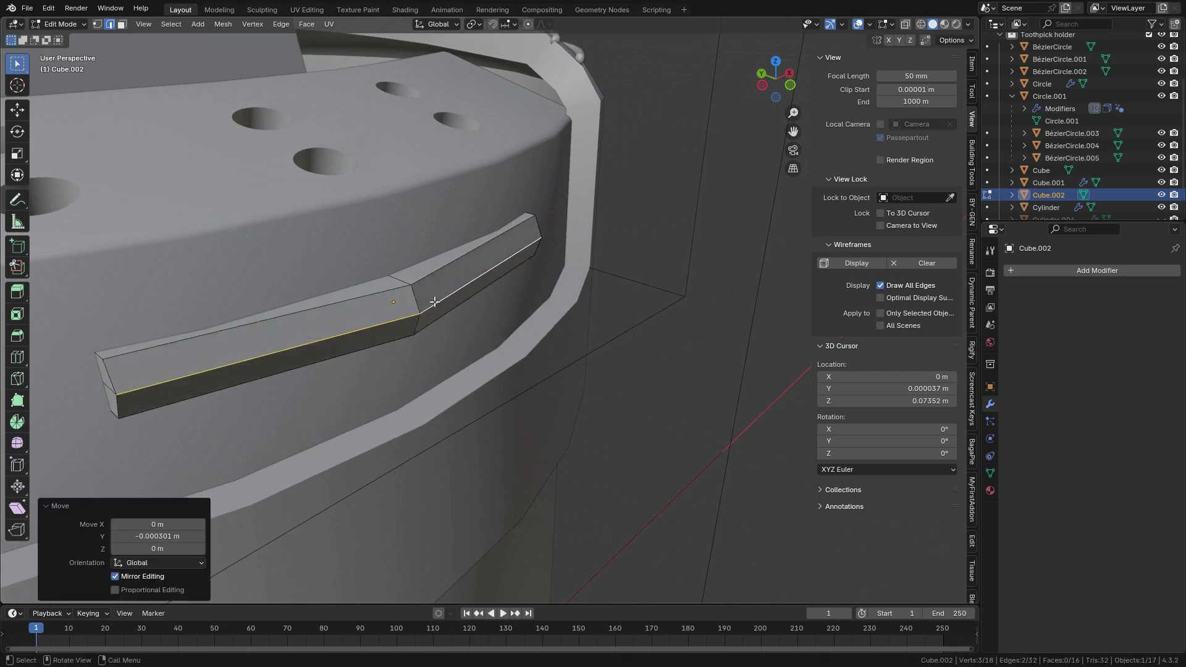
Step: Move the upper and lower front edges of both bar halves back about 0.00017 m along Y
click(347, 303)
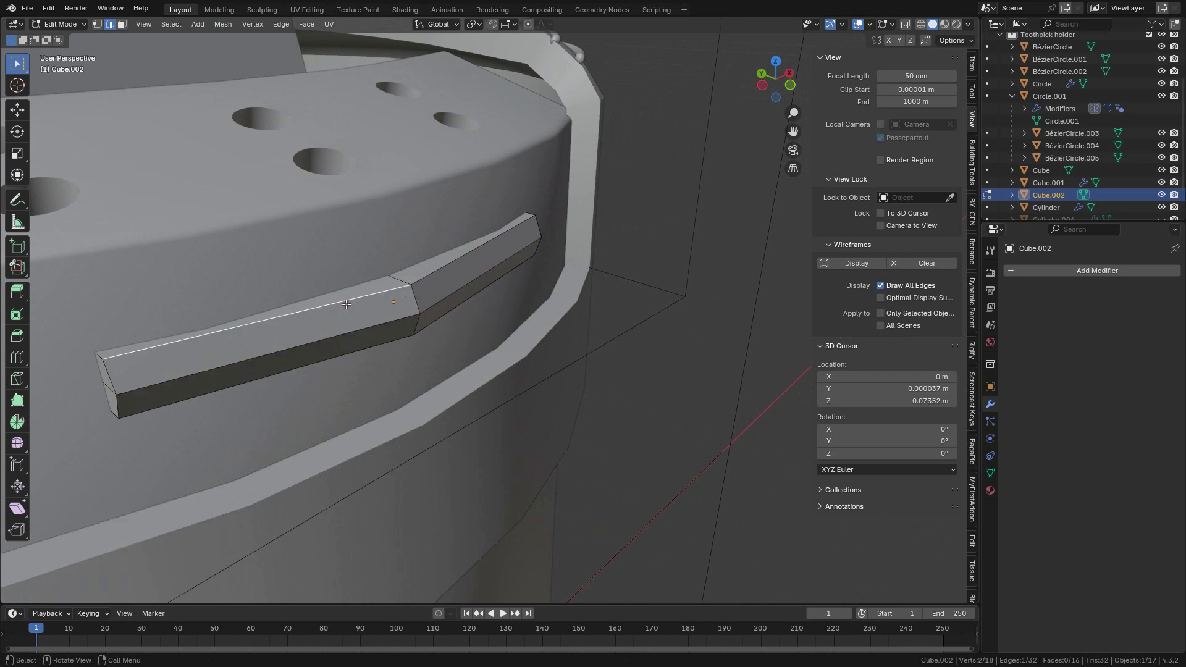
shift+click(427, 273)
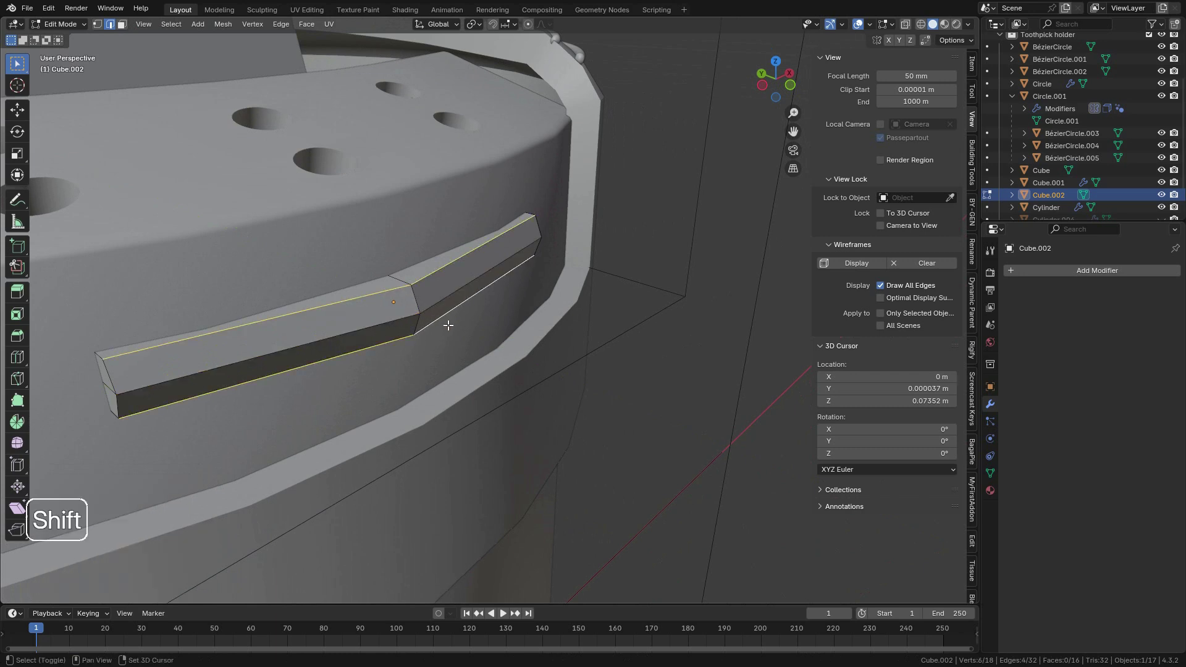
key(g)
key(y)
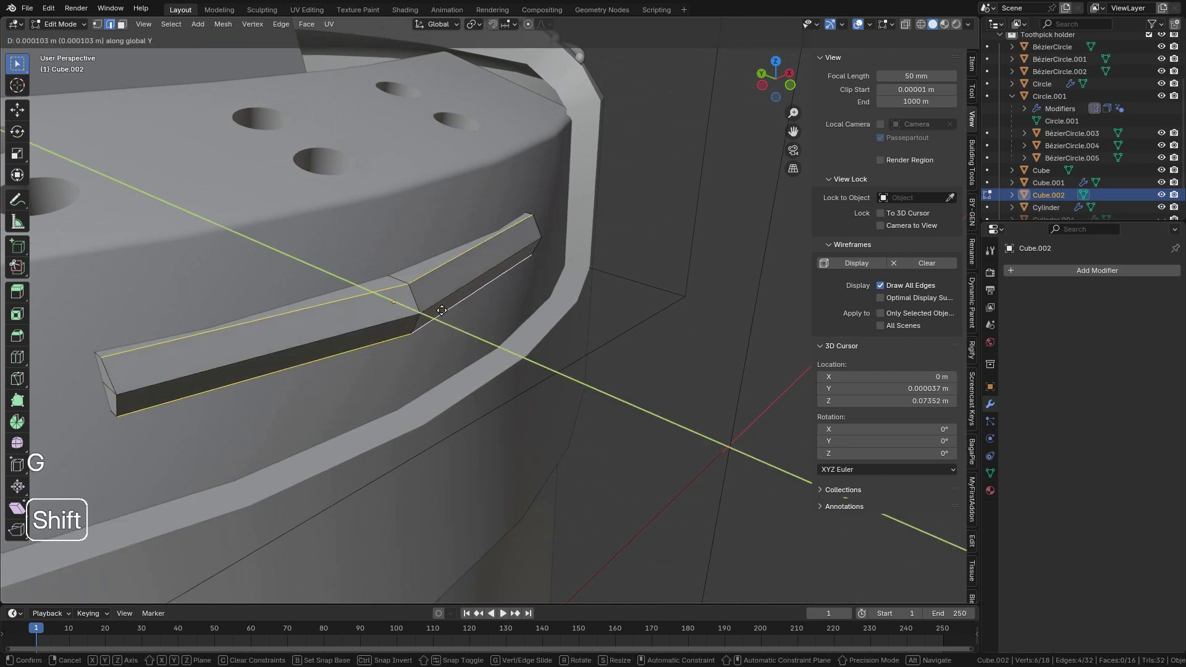
click(429, 290)
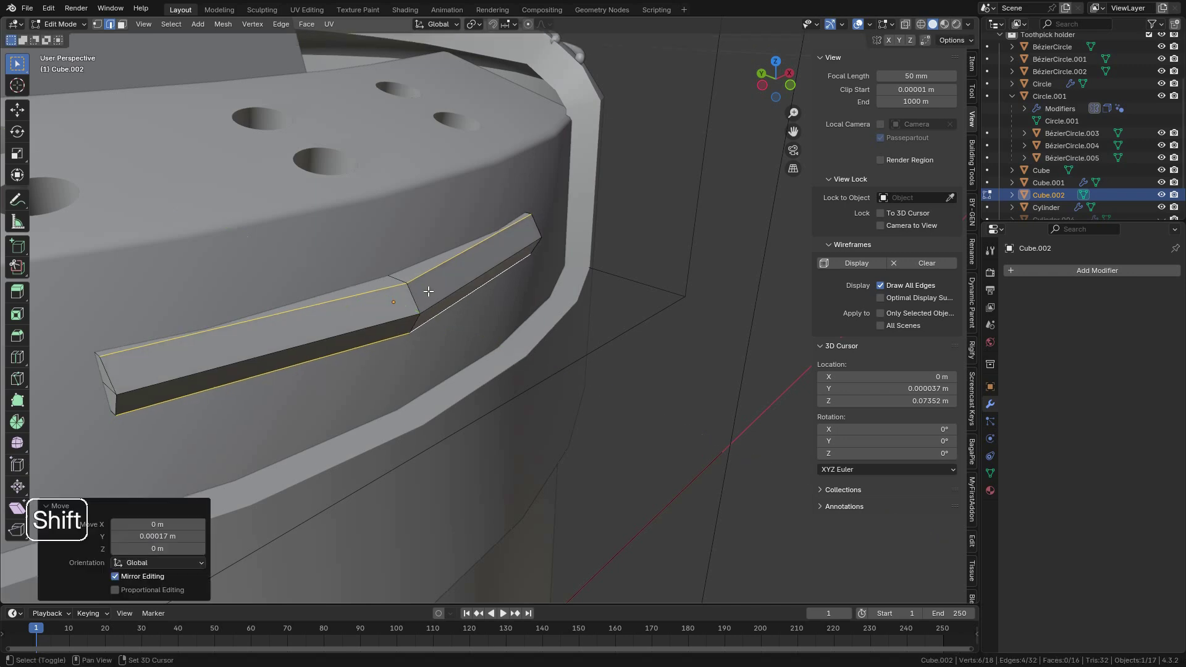
middle_drag(429, 292, 399, 318)
Step: Flatten the whole bar in Object Mode by scaling it to about 0.5 along Z
key(Tab)
middle_drag(246, 317, 561, 313)
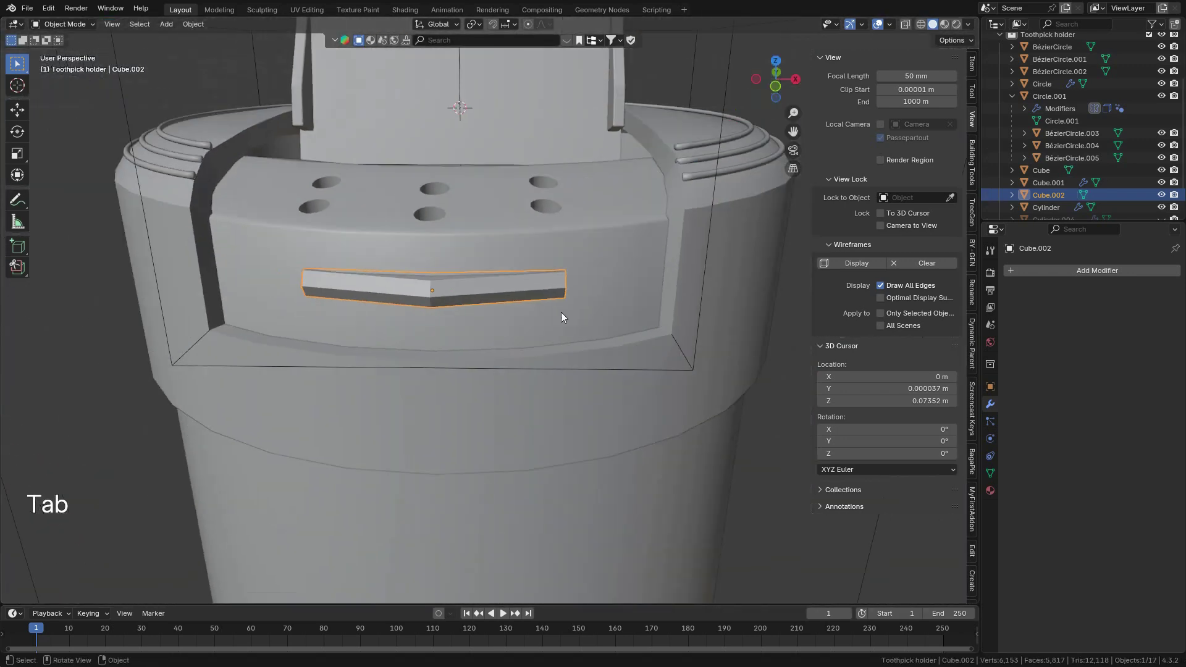
scroll(691, 414, down, 4)
mouse_move(650, 460)
middle_down()
mouse_move(646, 450)
mouse_move(752, 471)
mouse_move(631, 473)
middle_up()
click(751, 471)
scroll(649, 451, up, 4)
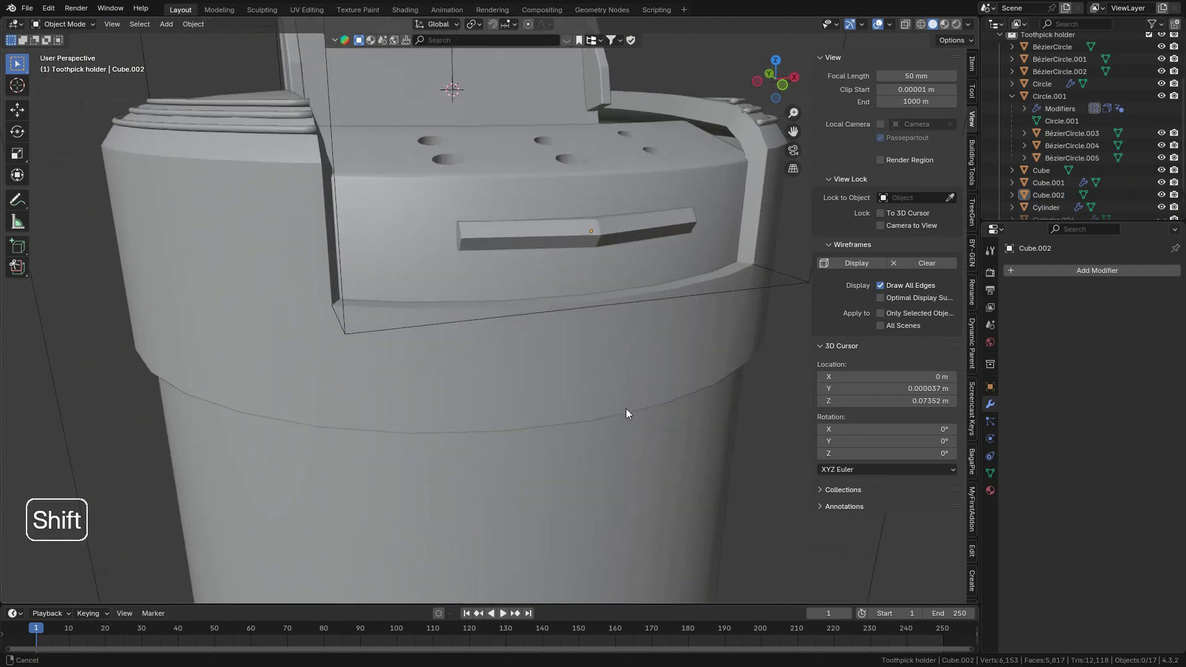
shift+middle_drag(625, 409, 505, 479)
click(483, 339)
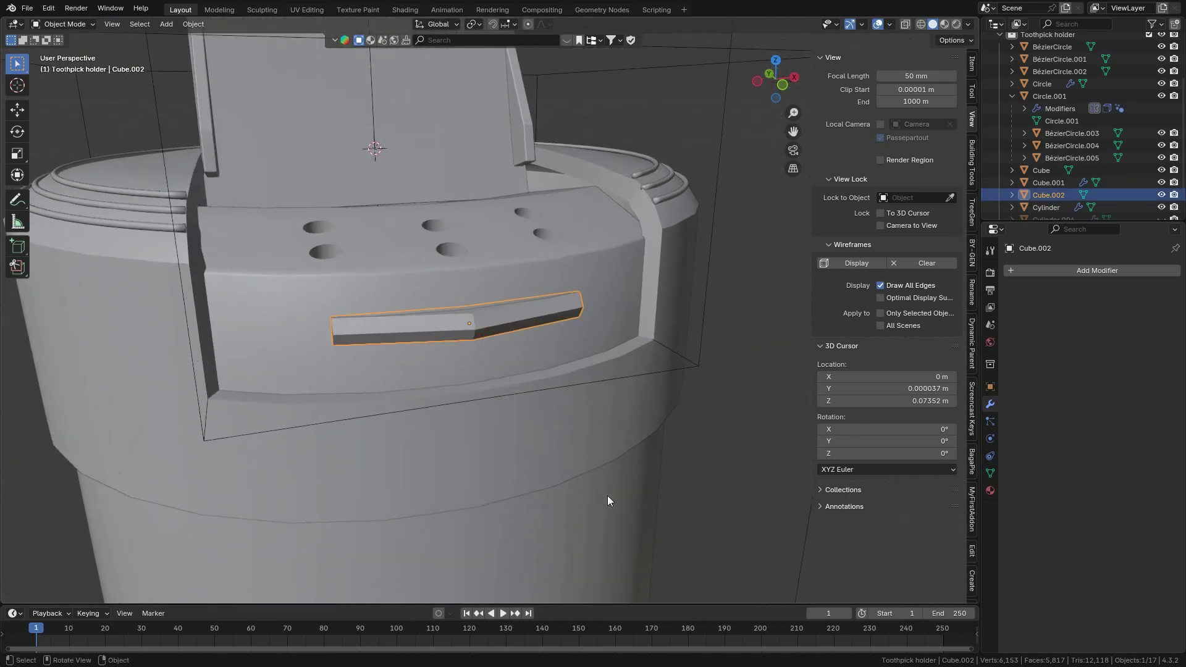
key(s)
key(z)
click(520, 431)
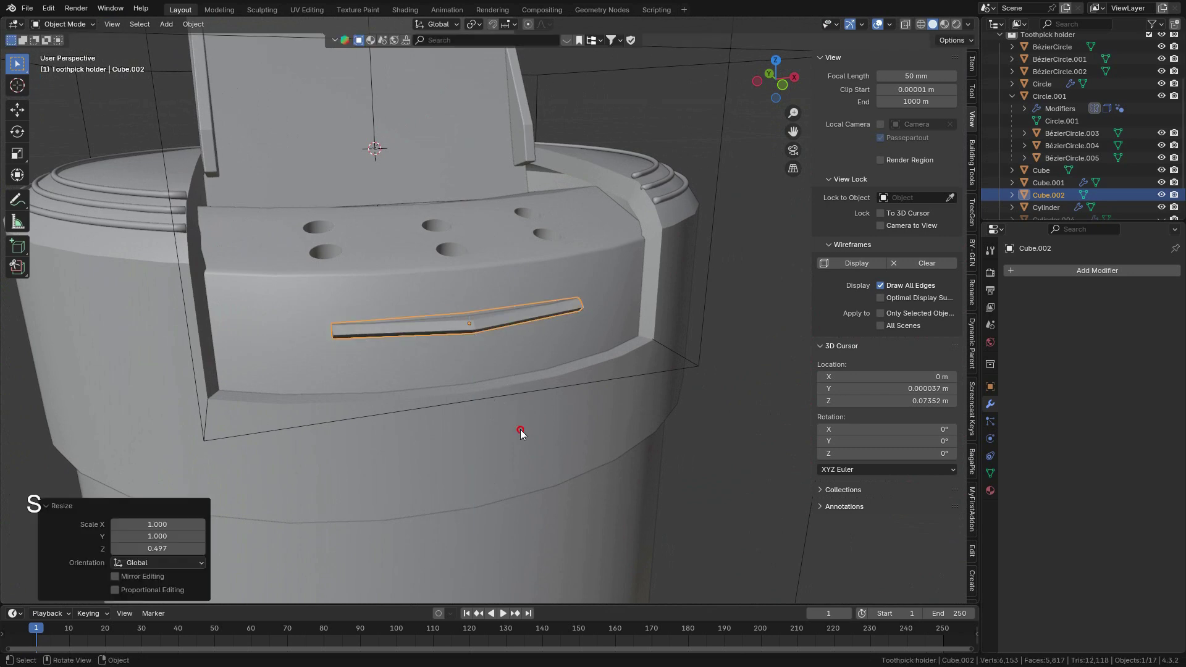
Step: Lower the bar on the flap's front by about -0.0013 m along Z
key(g)
key(z)
click(524, 414)
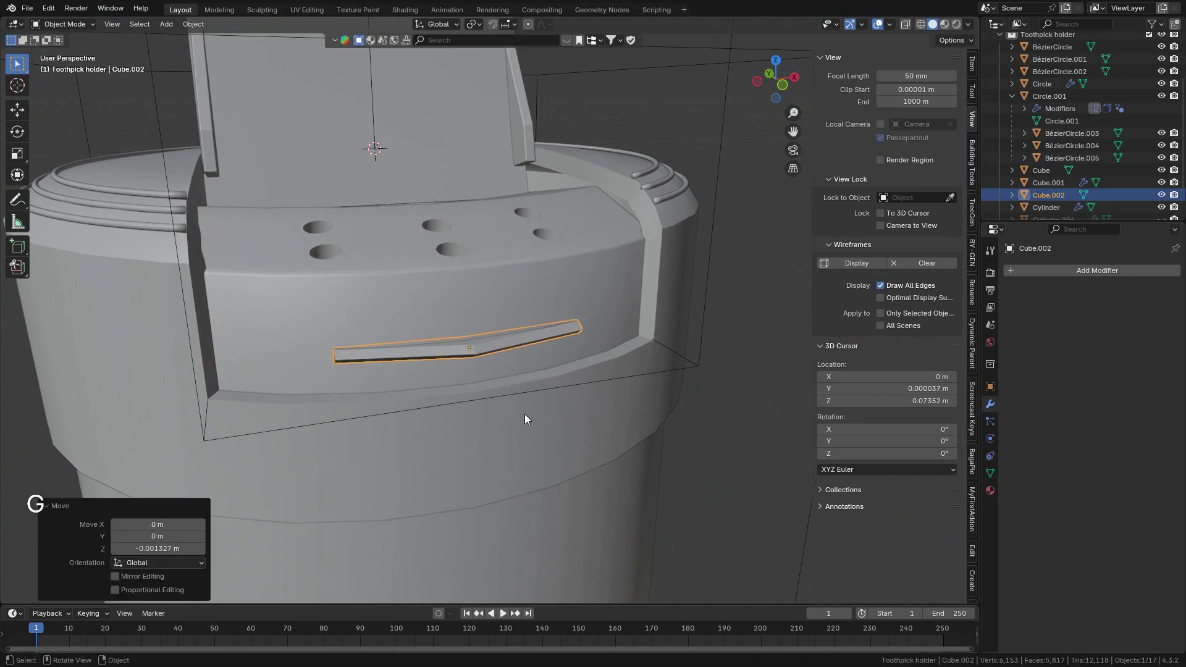
Step: Apply the bar's scale and shade it auto smooth at 30°
key(ctrl+a)
click(520, 385)
right_click(551, 310)
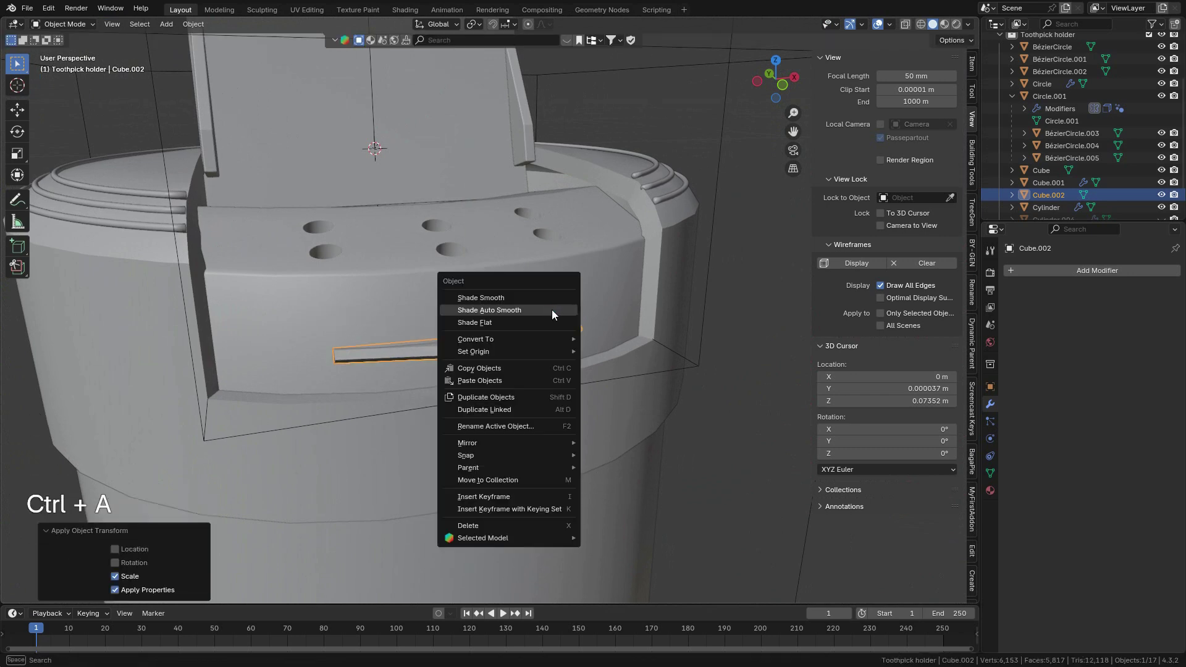
click(551, 310)
middle_drag(551, 309, 527, 364)
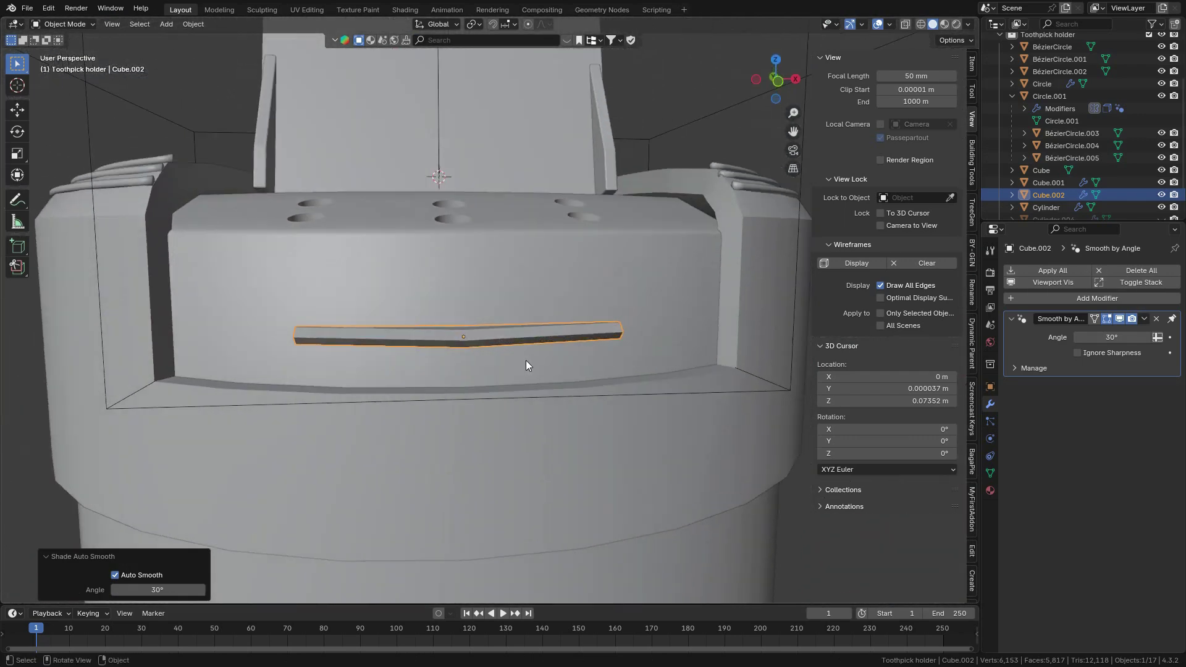
Step: Shorten the bar along X to about a third of the flap's width
scroll(530, 365, up, 1)
scroll(602, 370, down, 2)
key(s)
key(x)
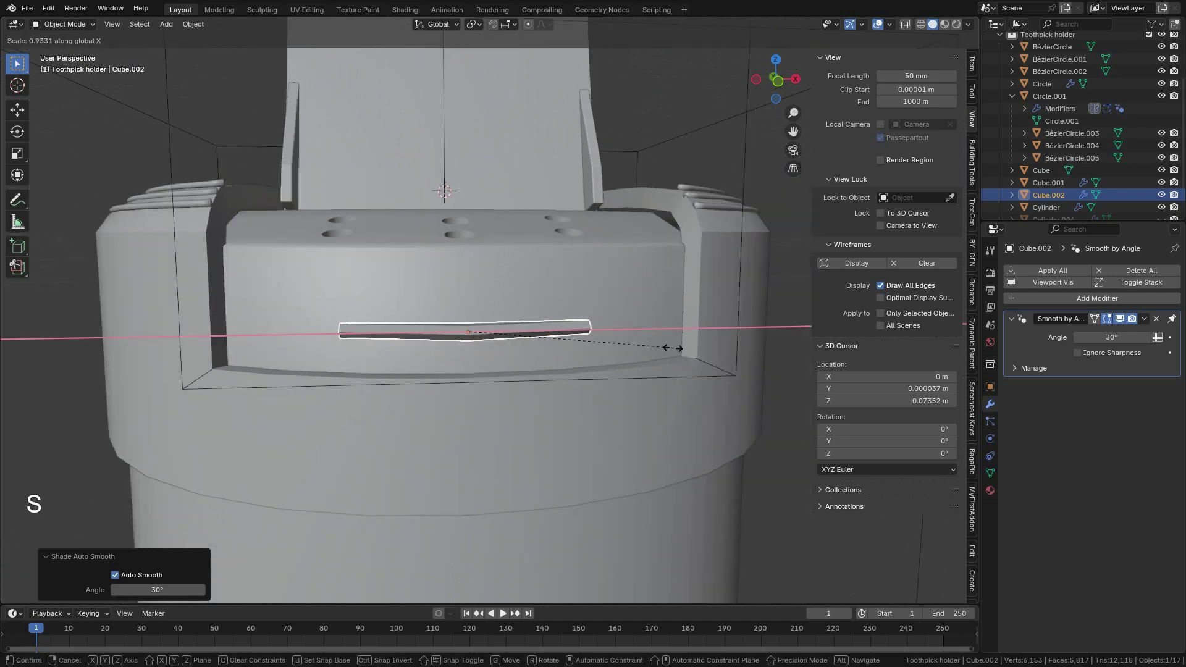
click(563, 344)
middle_drag(564, 344, 524, 397)
click(773, 450)
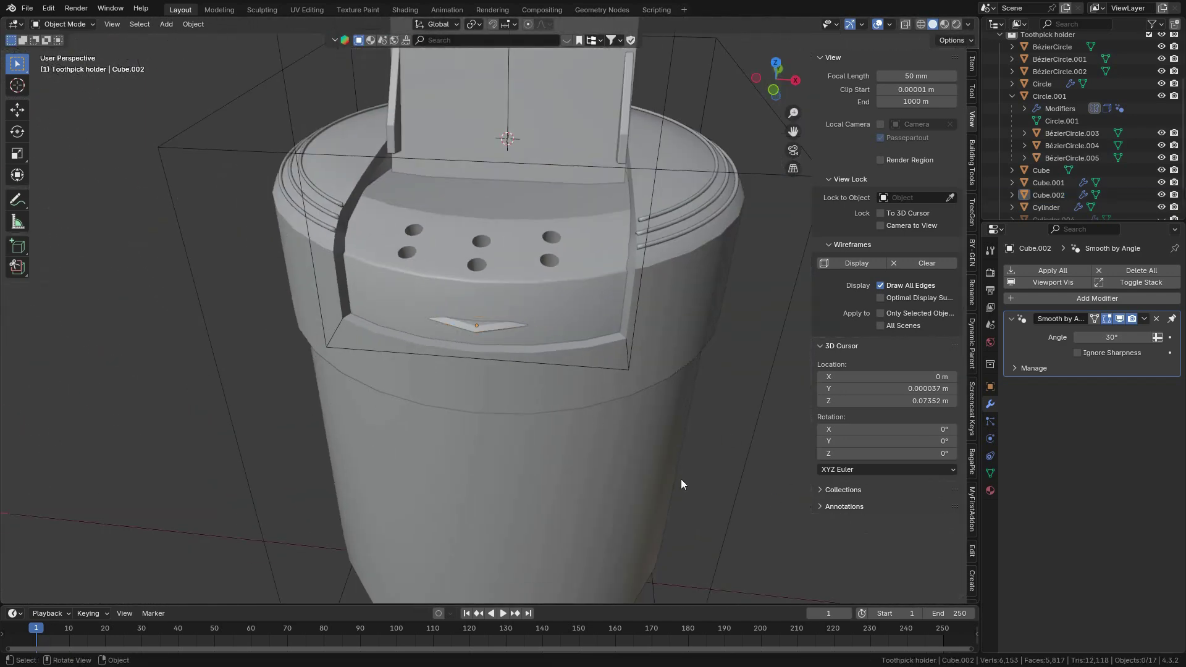
Step: Scale the bar up slightly so it is a little longer
scroll(539, 413, up, 5)
click(460, 383)
key(s)
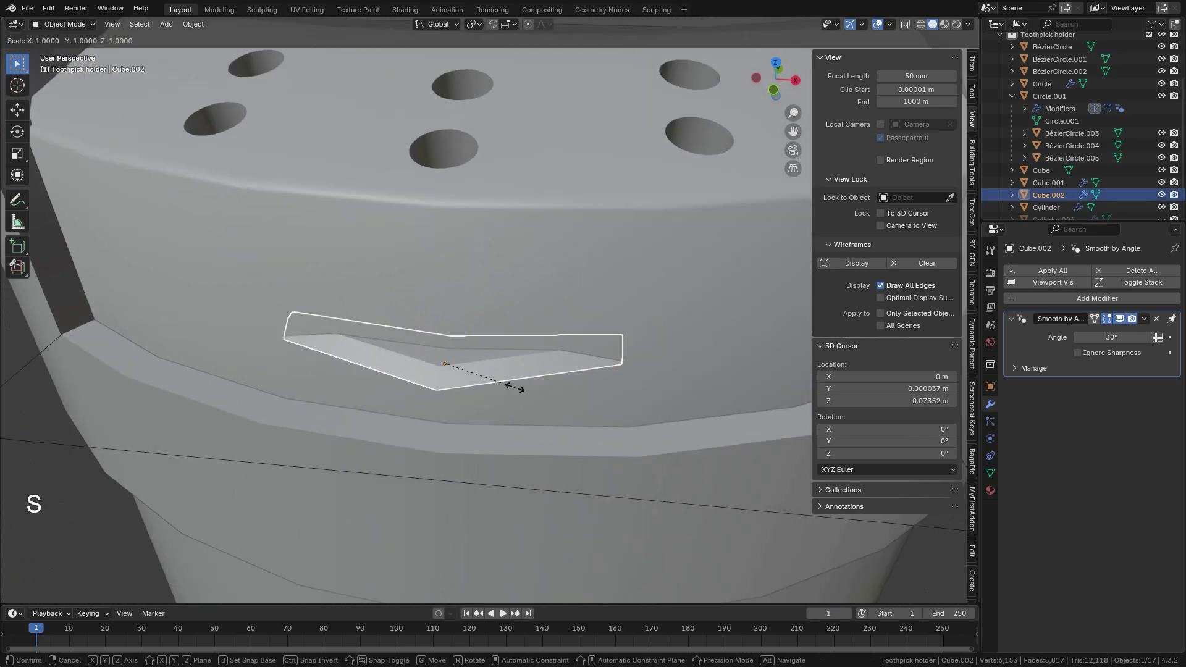
shift+click(551, 400)
Step: Add one centred crosswise loop cut to each half of the bar
key(Tab)
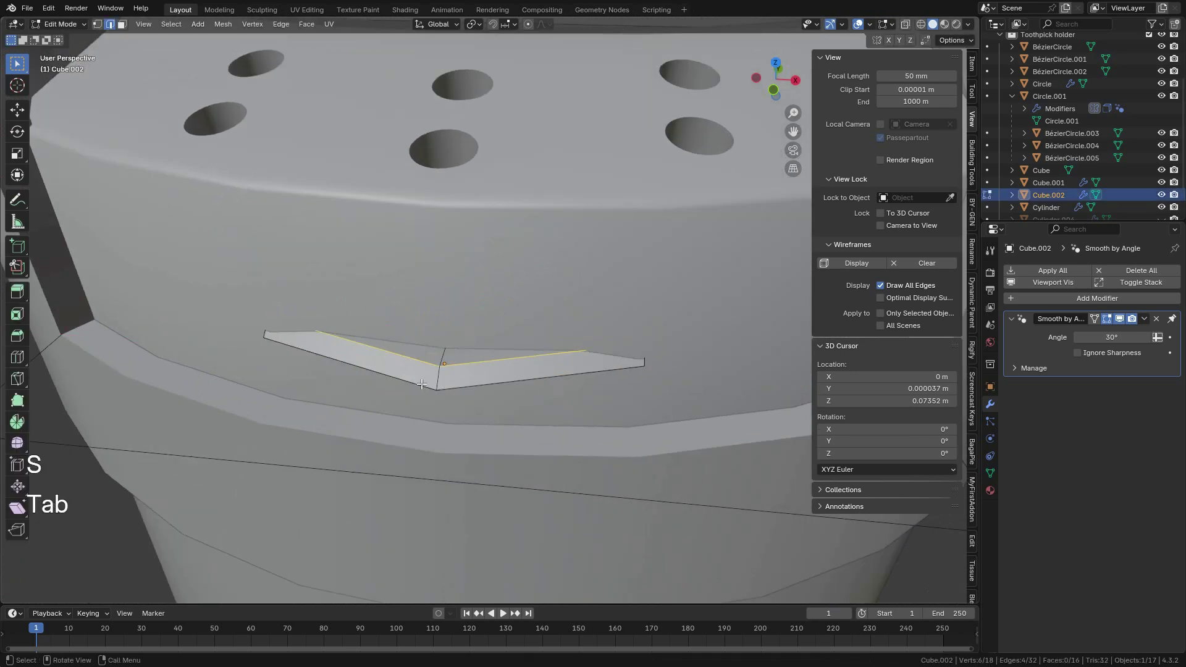
key(ctrl+r)
click(395, 359)
right_click(394, 358)
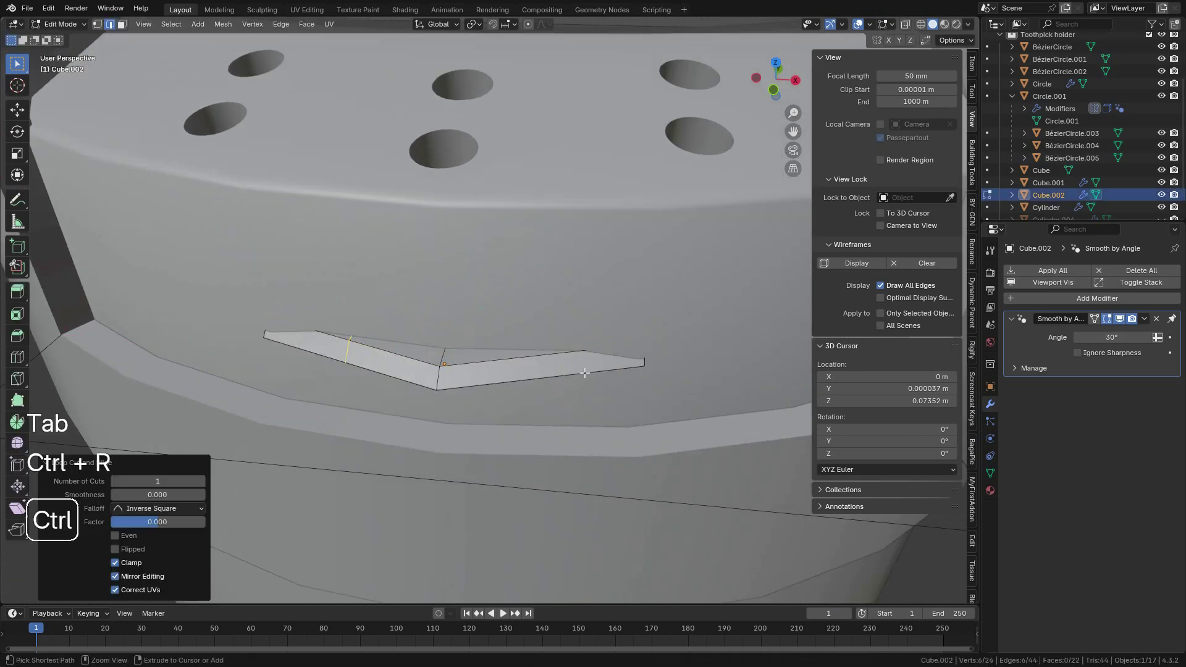
key(ctrl+r)
click(584, 372)
right_click(584, 372)
Step: Move the front middle vertices of the two new loop cuts outward about -0.0002 m along Y to round the bar's front
key(1)
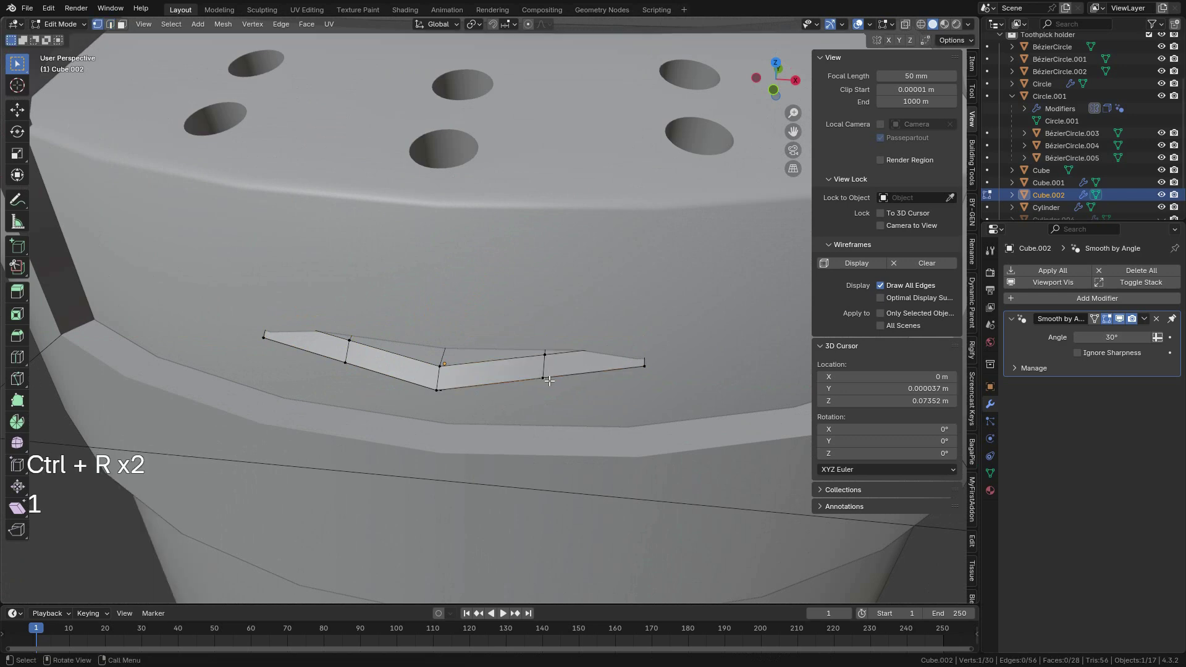
middle_drag(549, 381, 530, 343)
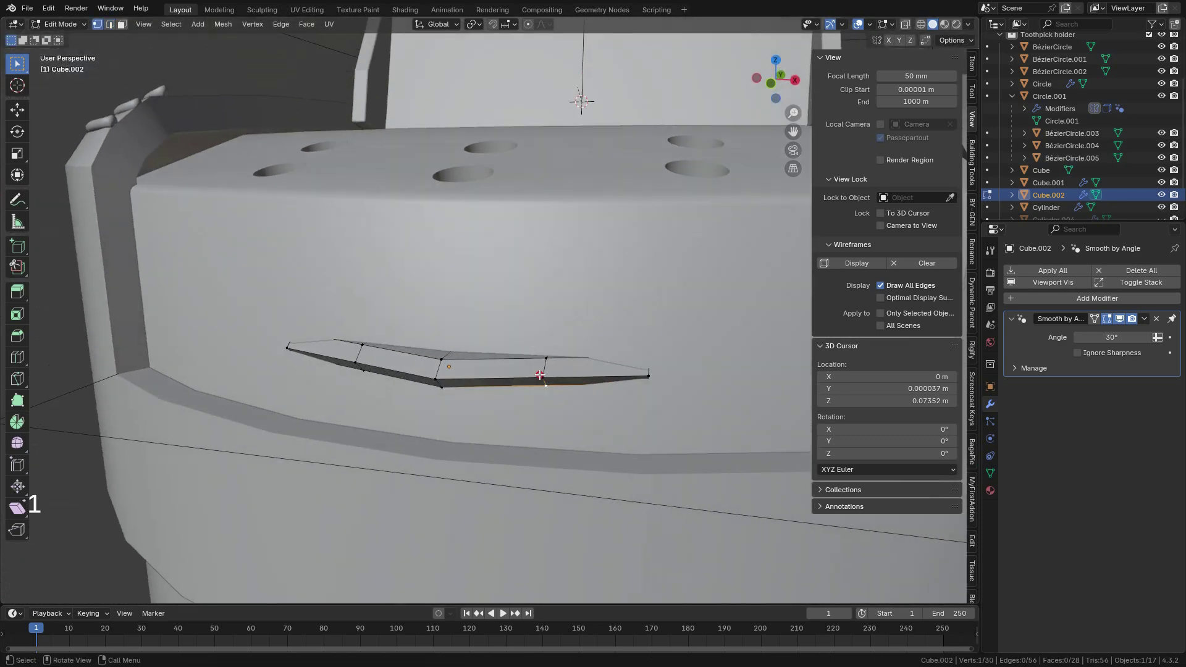
click(542, 377)
shift+click(351, 359)
middle_drag(350, 360, 395, 321)
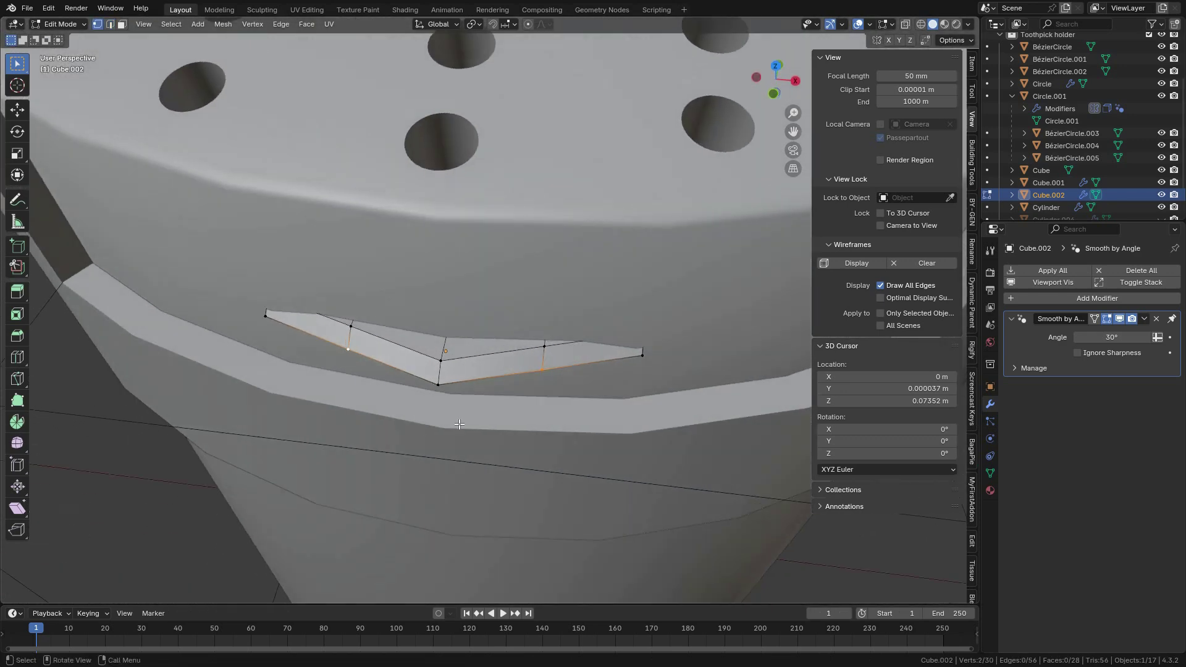
key(g)
key(y)
key(shift)
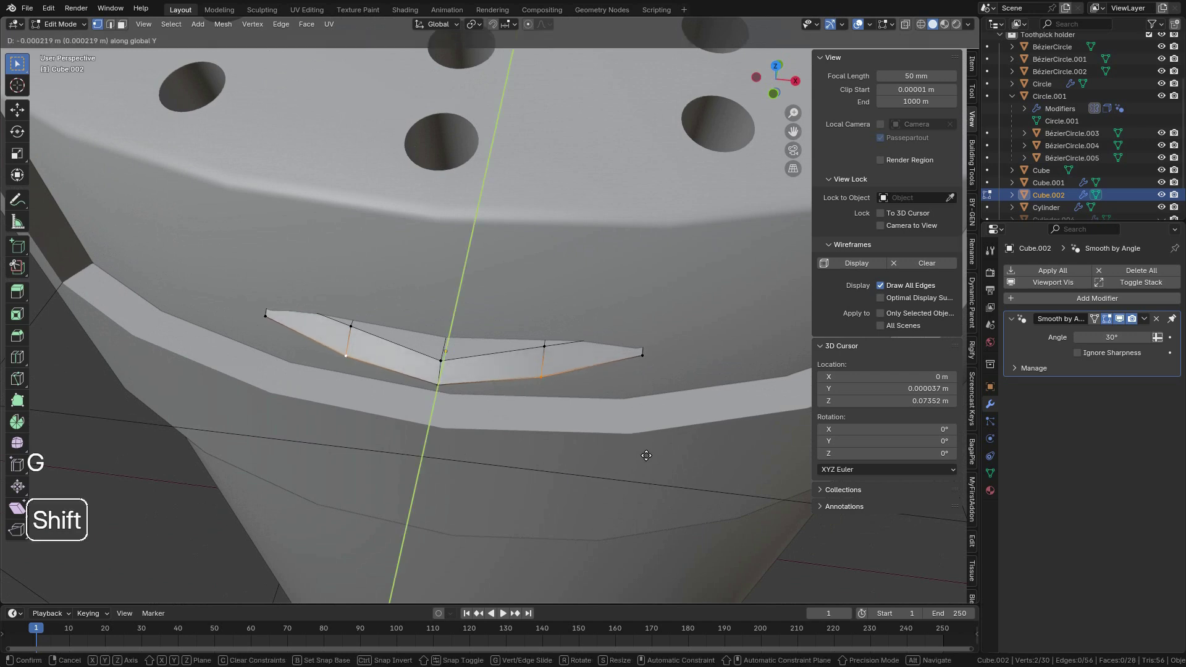
click(646, 468)
Step: Move the front vertices at the bar's two ends outward about -0.00004 m along Y
click(643, 355)
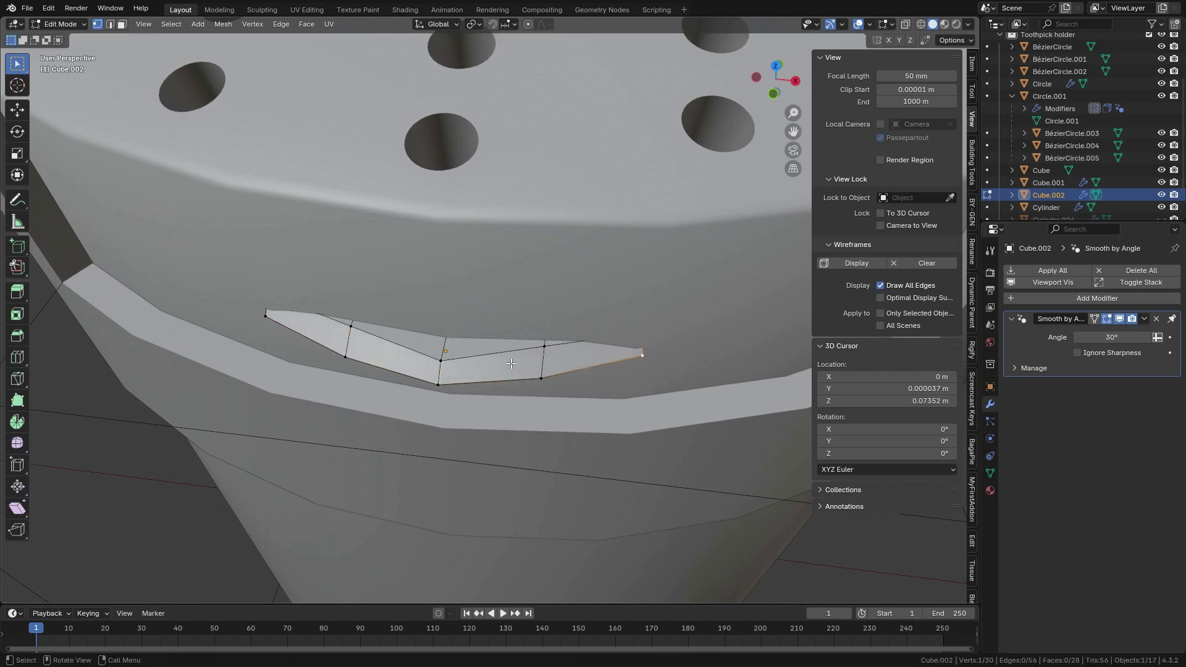
shift+click(282, 323)
key(g)
key(y)
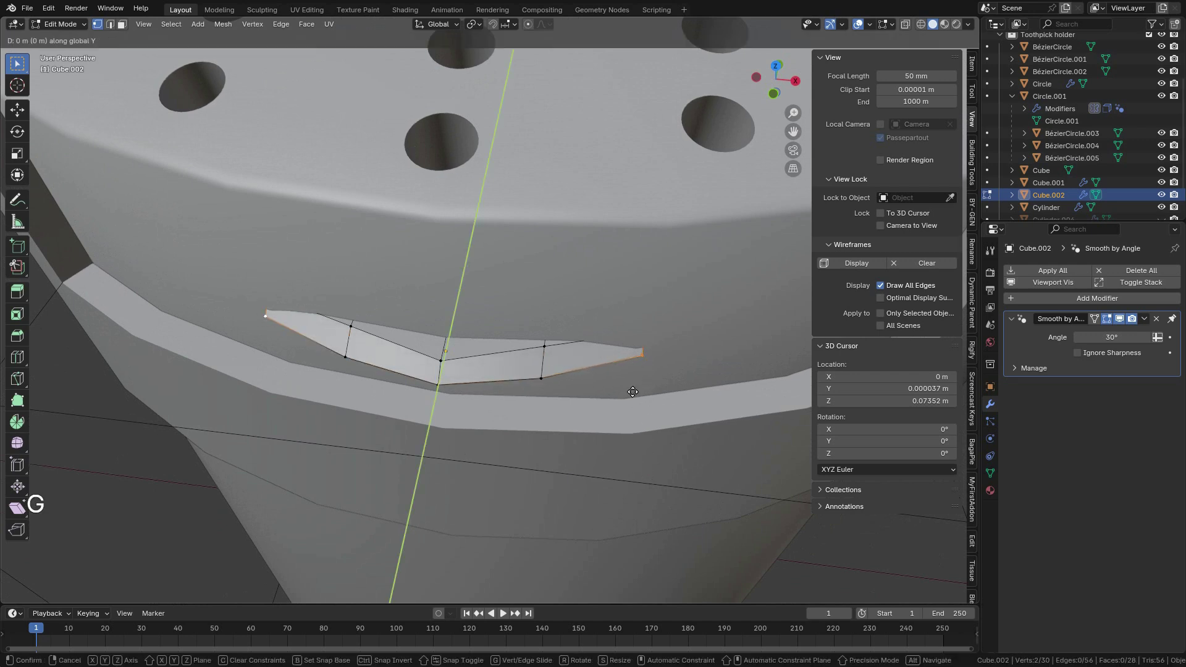
key(shift)
click(612, 429)
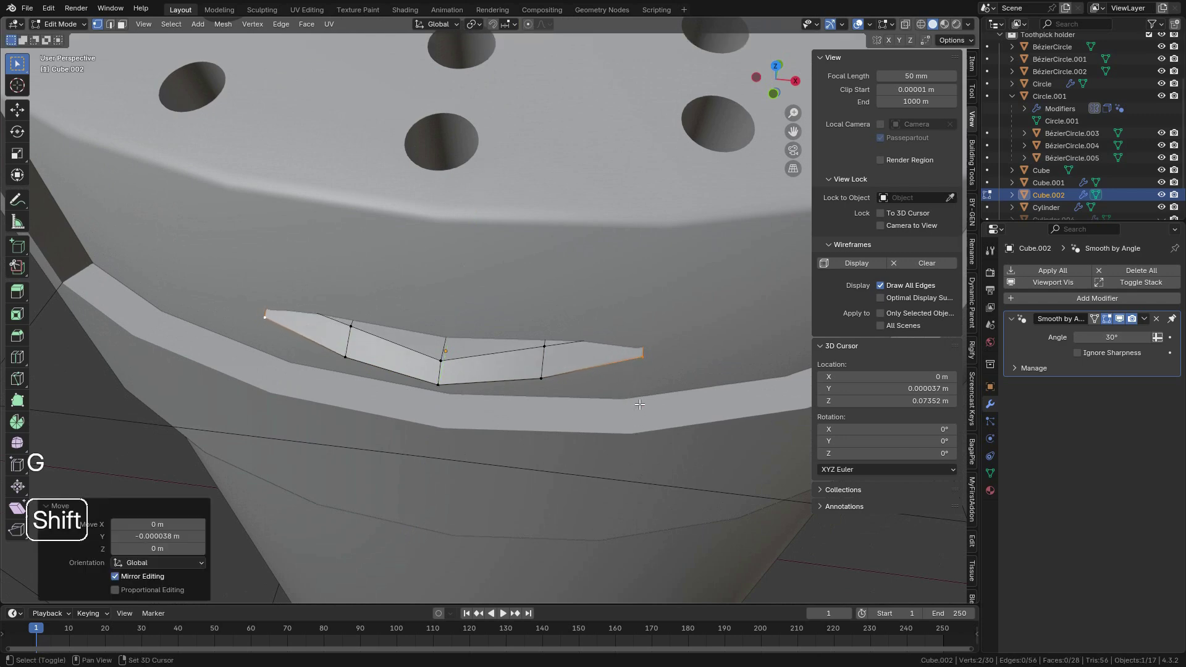
Step: Return to Object Mode and examine the curved bar against the flap from the front and the side
scroll(577, 413, down, 4)
middle_drag(577, 413, 599, 368)
key(Tab)
middle_drag(455, 362, 405, 370)
click(646, 446)
middle_drag(647, 446, 548, 397)
click(494, 365)
scroll(516, 374, up, 2)
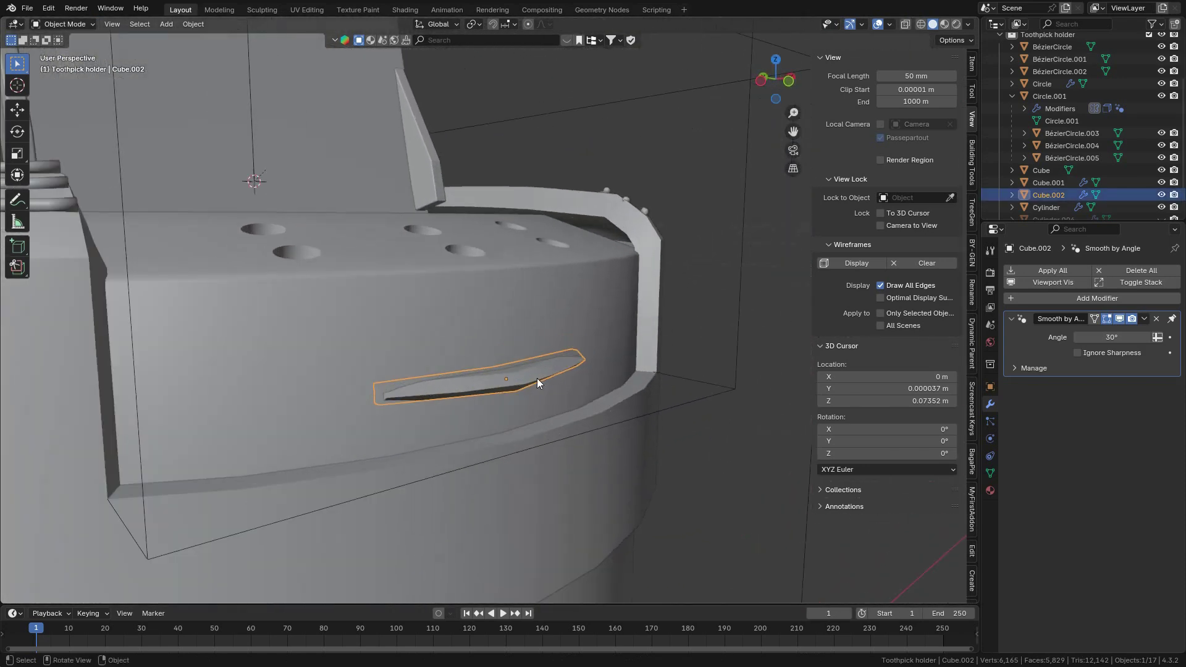
Step: Lower the grip bar about 0.0004 m along Z and apply Shade Auto Smooth to it
key(g)
shift+click(571, 445)
right_click(560, 321)
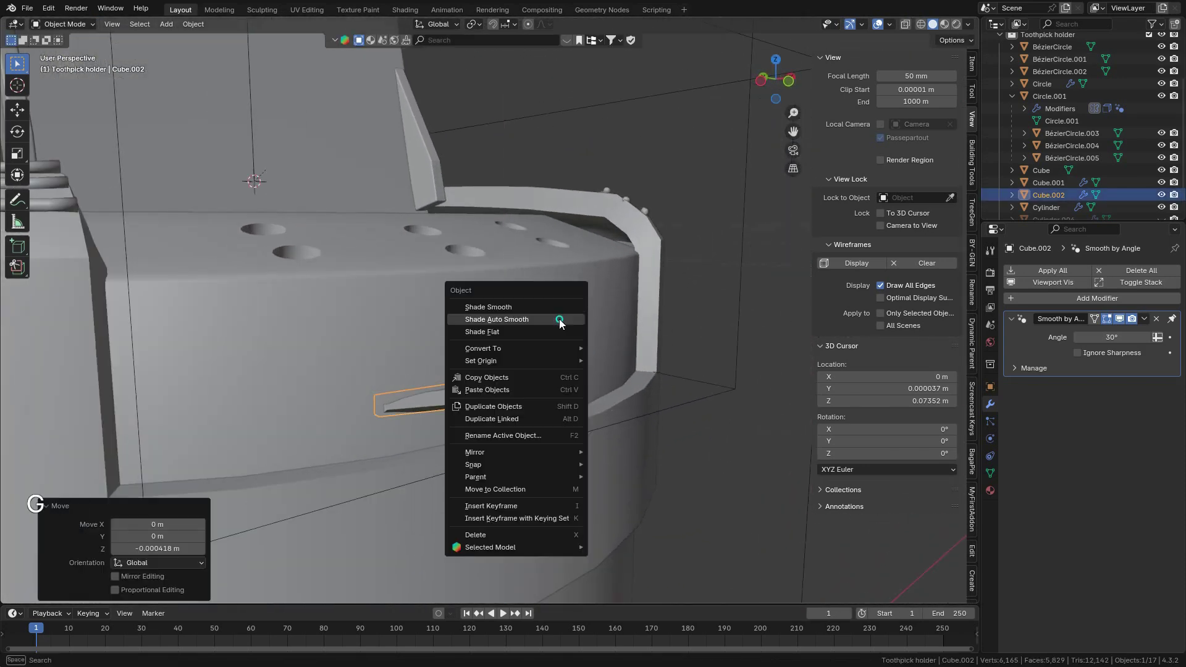
click(560, 321)
Step: Move the grip bar about 0.0003 m along Y into the flap's front and deselect it
middle_drag(559, 326, 572, 404)
scroll(573, 402, down, 2)
key(g)
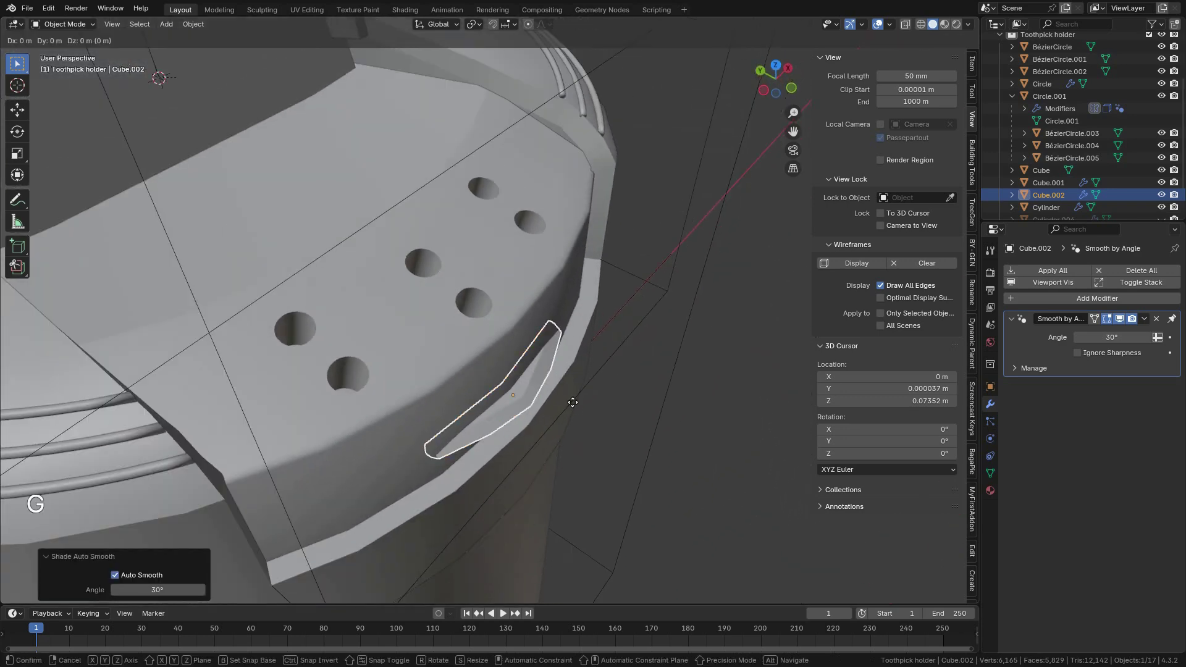
key(y)
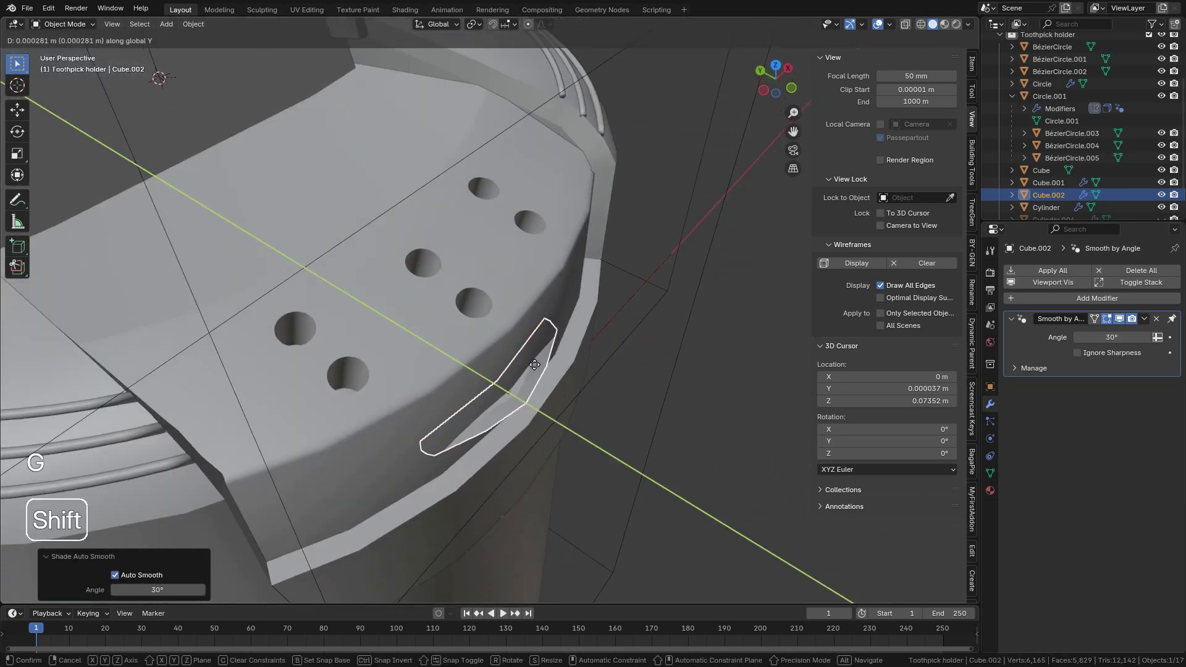
click(530, 365)
scroll(533, 369, down, 4)
click(689, 407)
scroll(503, 352, down, 2)
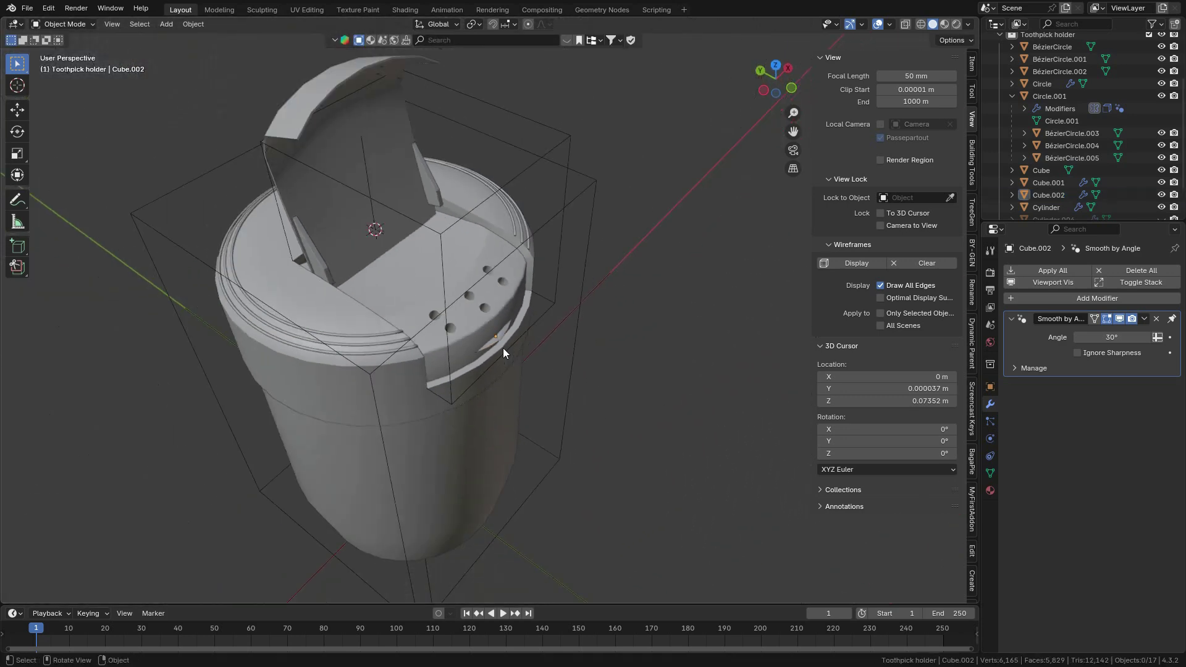
Step: Select the opened cover and review its modifier stack and the area around its side tabs
click(339, 97)
middle_drag(400, 224, 507, 272)
click(990, 388)
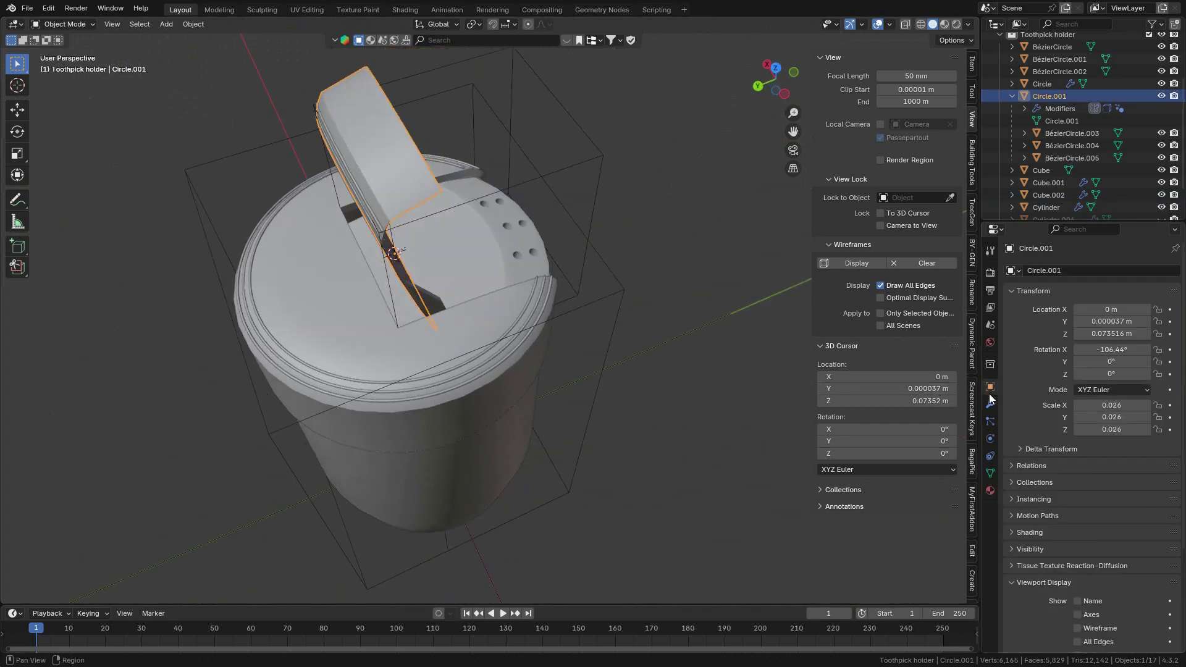
click(990, 404)
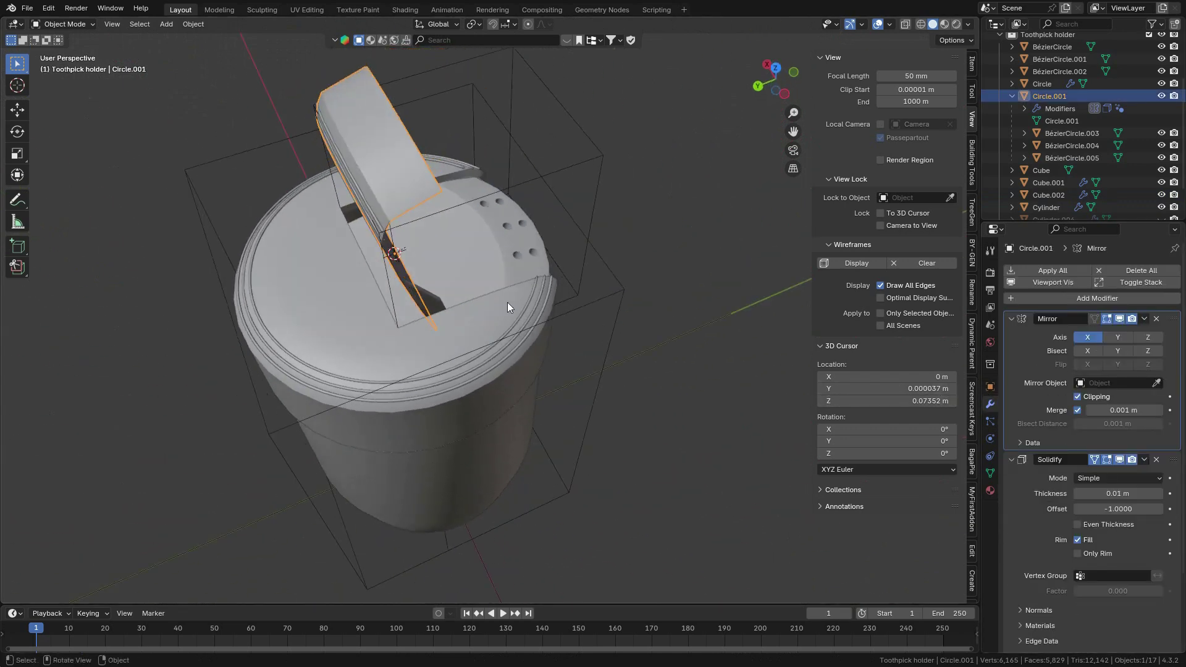
middle_drag(507, 303, 431, 281)
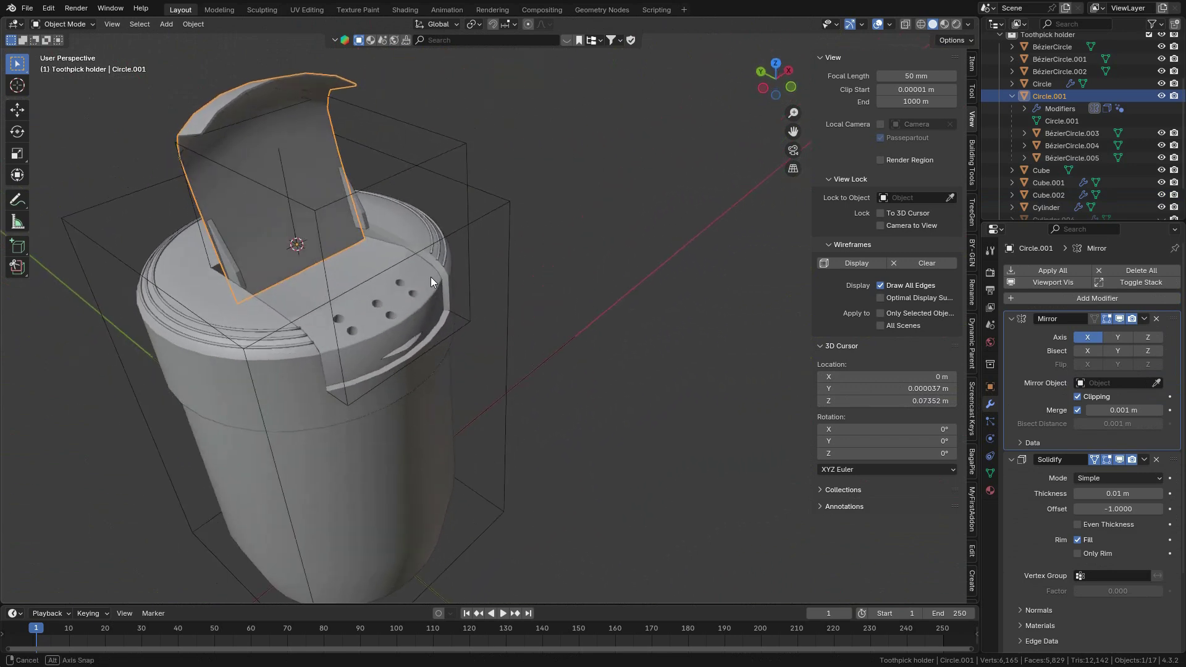
scroll(303, 272, up, 3)
shift+middle_drag(254, 266, 474, 343)
scroll(320, 322, up, 2)
Step: Parent the two mirrored side tabs to the opened cover using Object (Keep Transform)
click(333, 318)
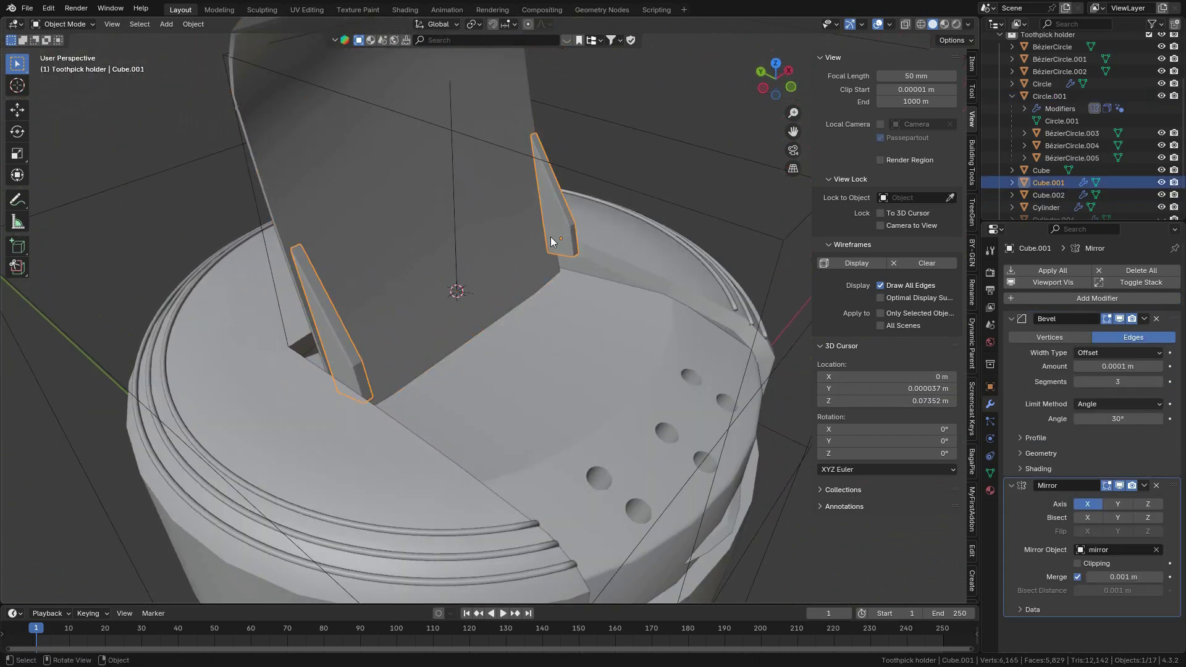
click(341, 185)
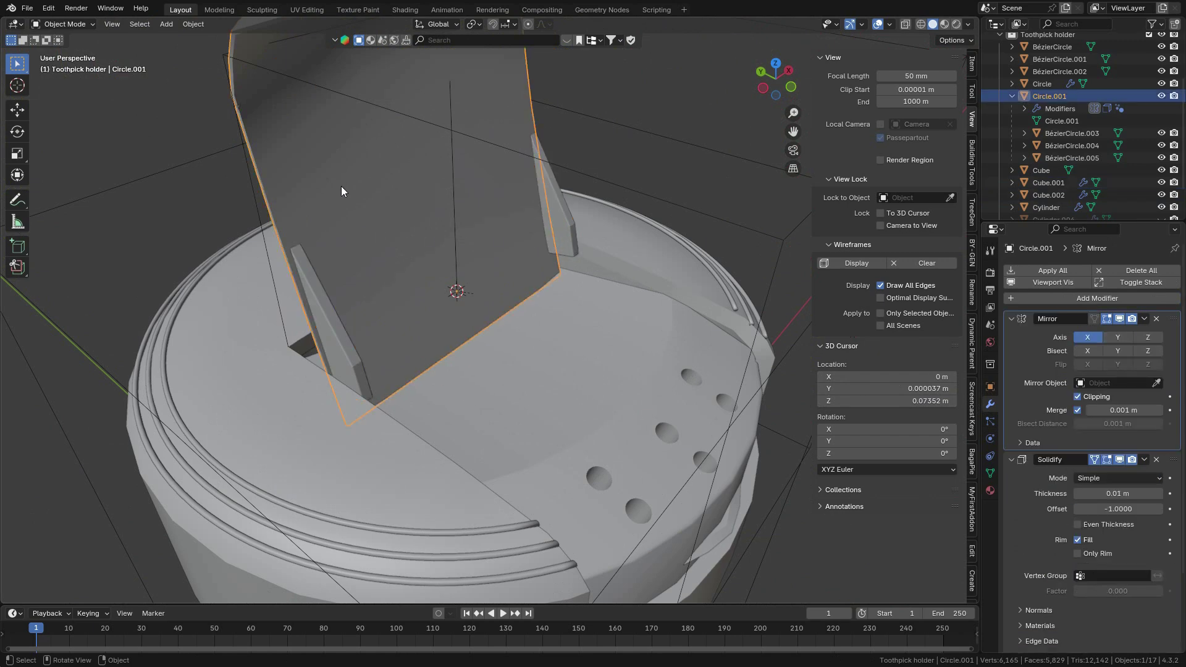
click(331, 331)
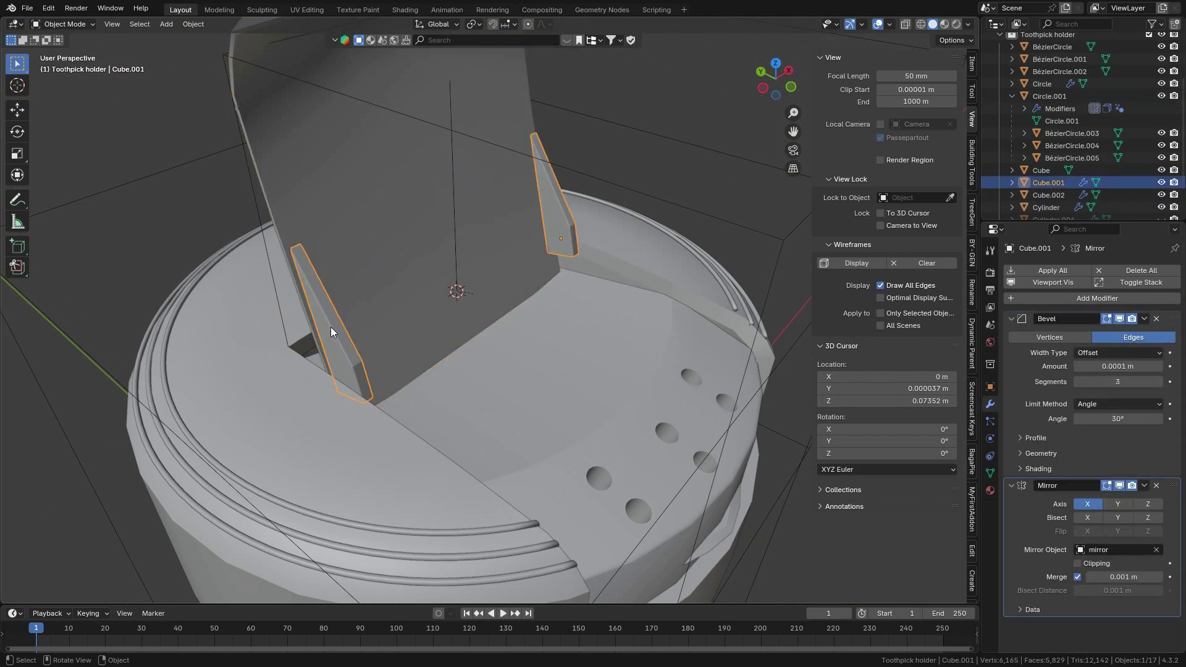
shift+click(355, 208)
key(ctrl+p)
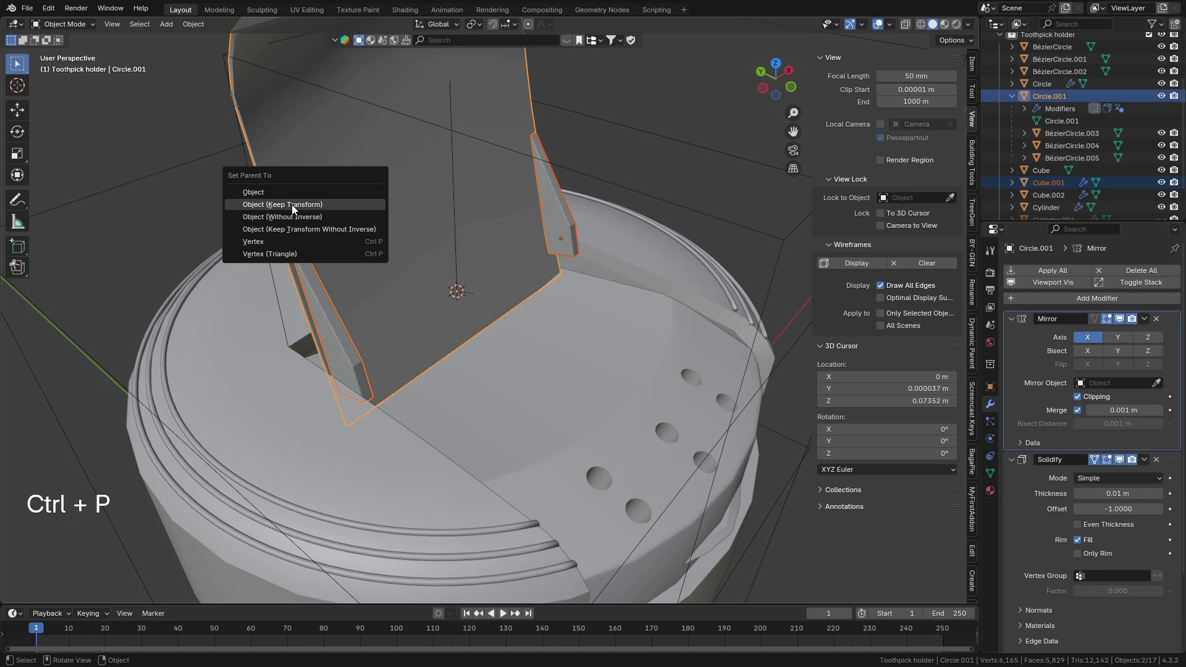
click(308, 204)
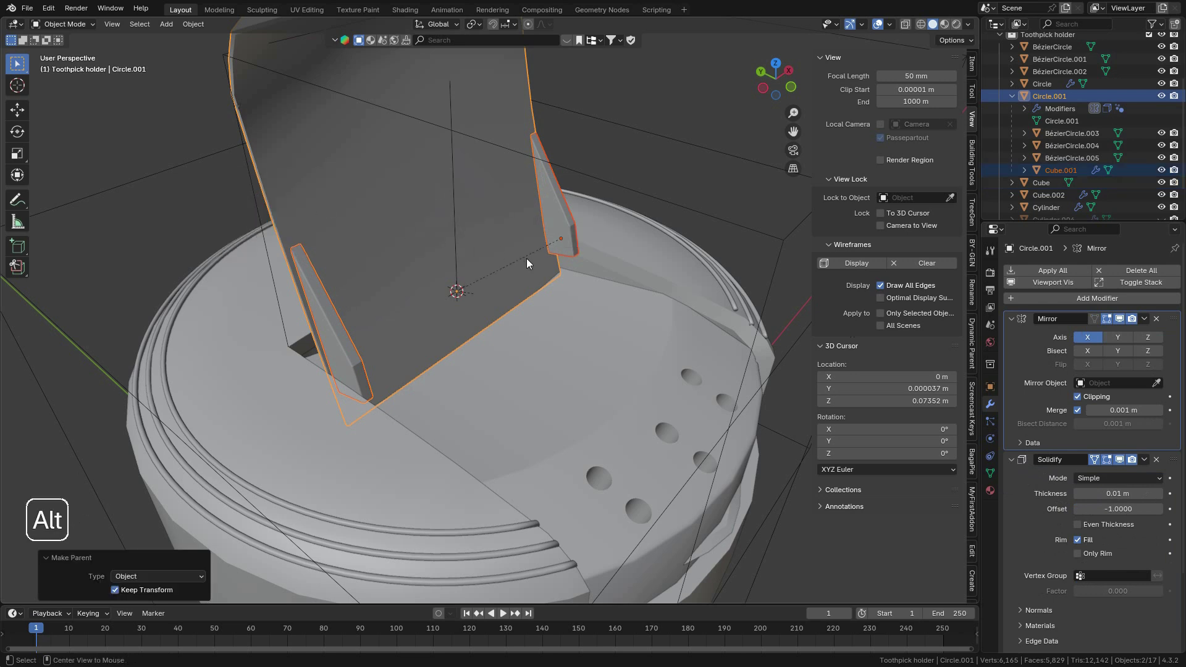
Step: Clear the rotation of the cover and its side tabs to close the cover onto the lid
key(alt+r)
scroll(583, 328, down, 3)
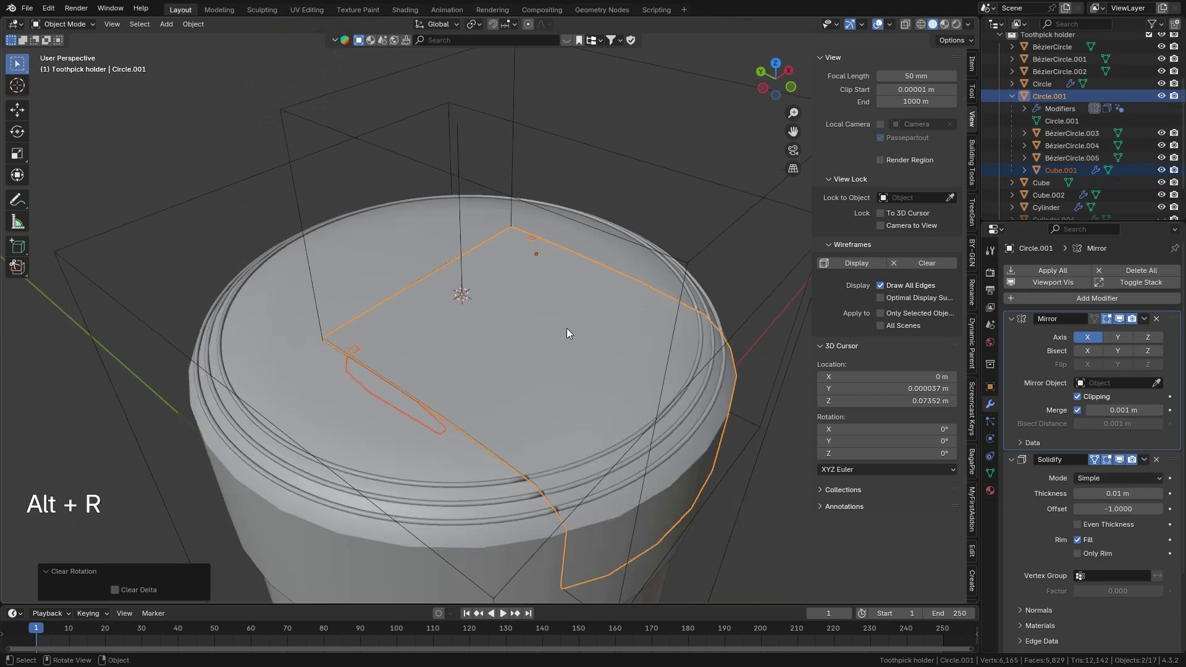
middle_drag(572, 330, 698, 410)
click(750, 516)
scroll(360, 421, up, 6)
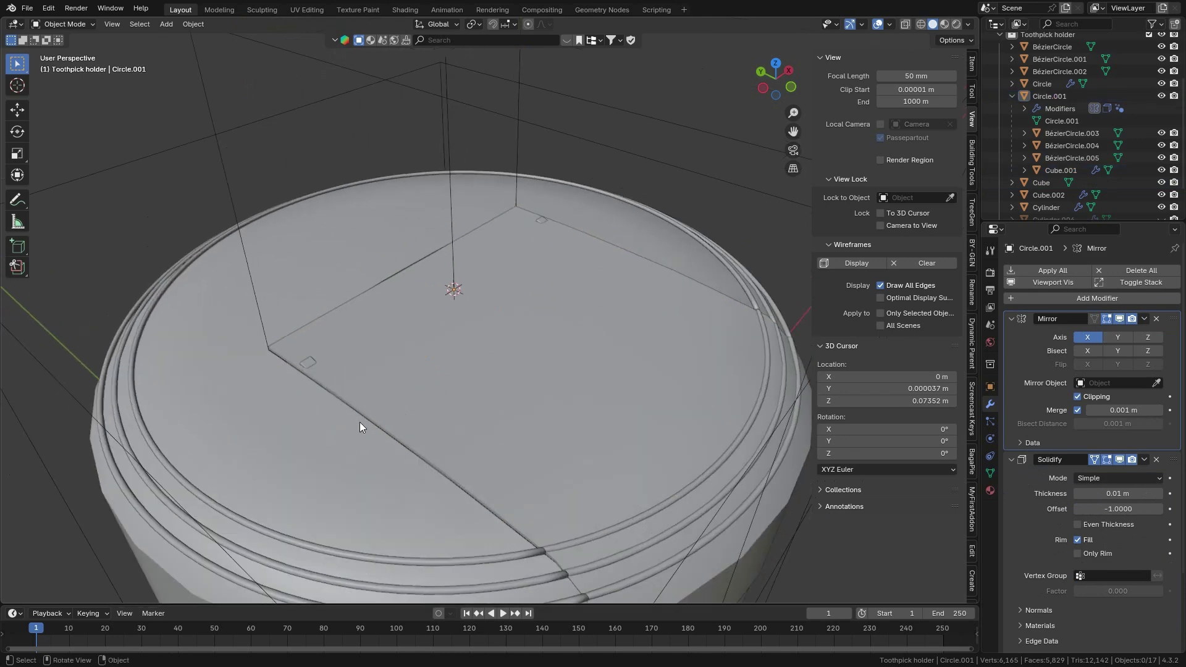
Step: Lower the side tabs about 0.0002 m along Z so they sit beneath the closed cover's surface
click(232, 380)
scroll(588, 216, up, 4)
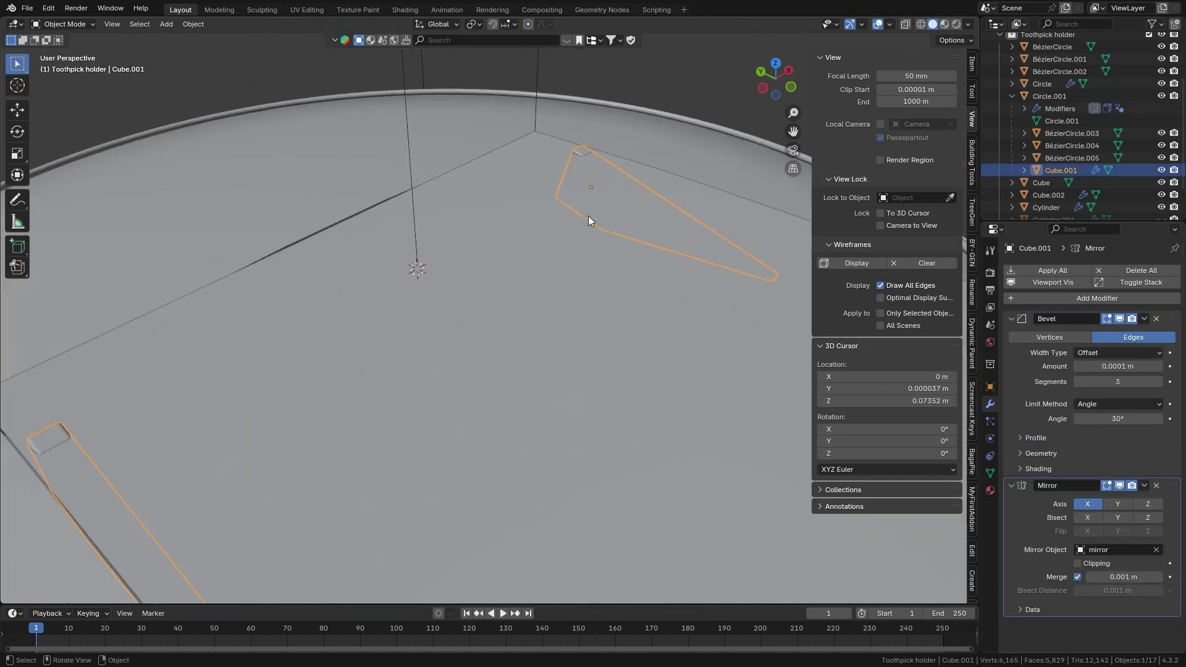
key(g)
key(z)
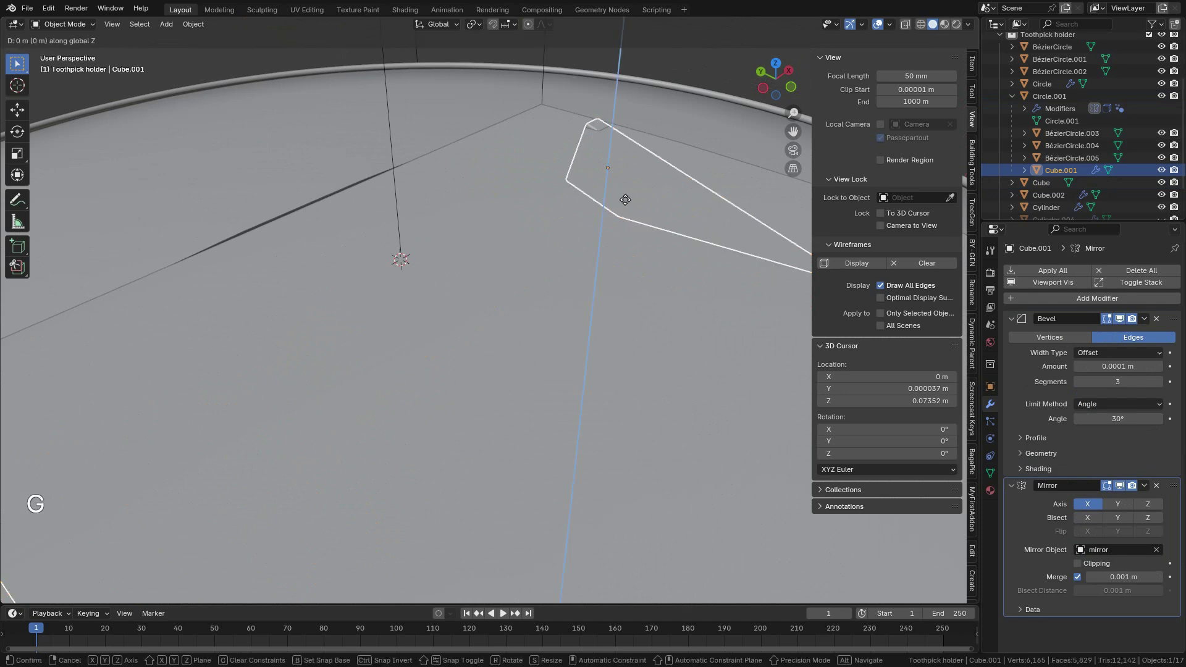
key(shift)
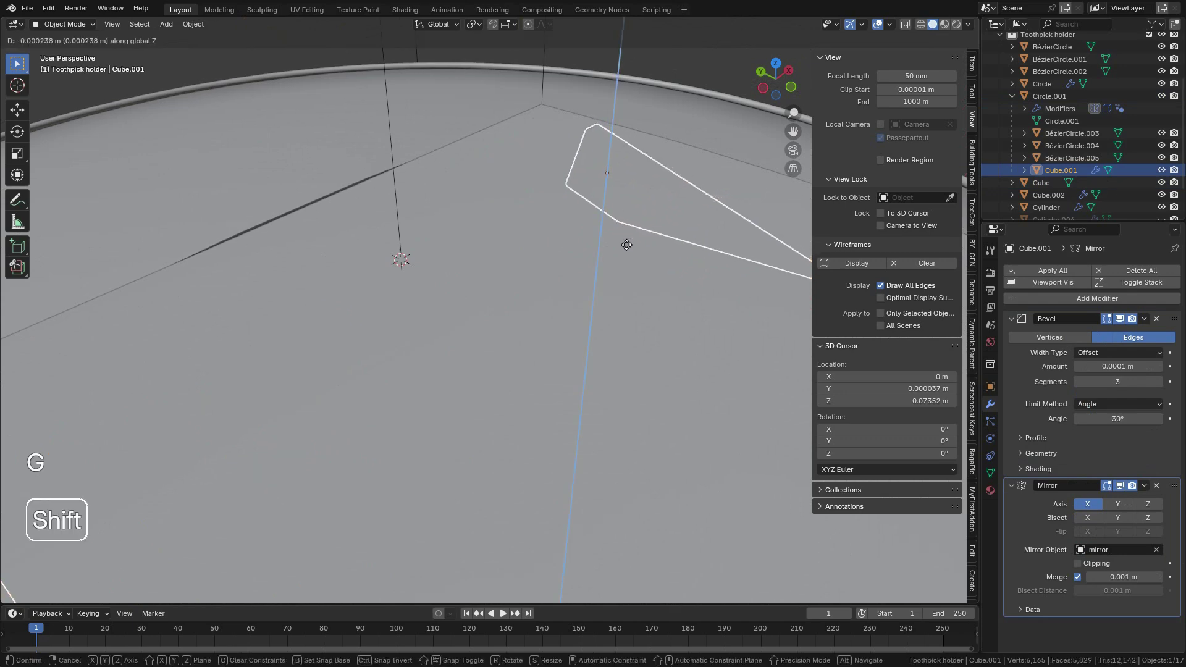
click(626, 236)
scroll(626, 245, down, 8)
click(713, 404)
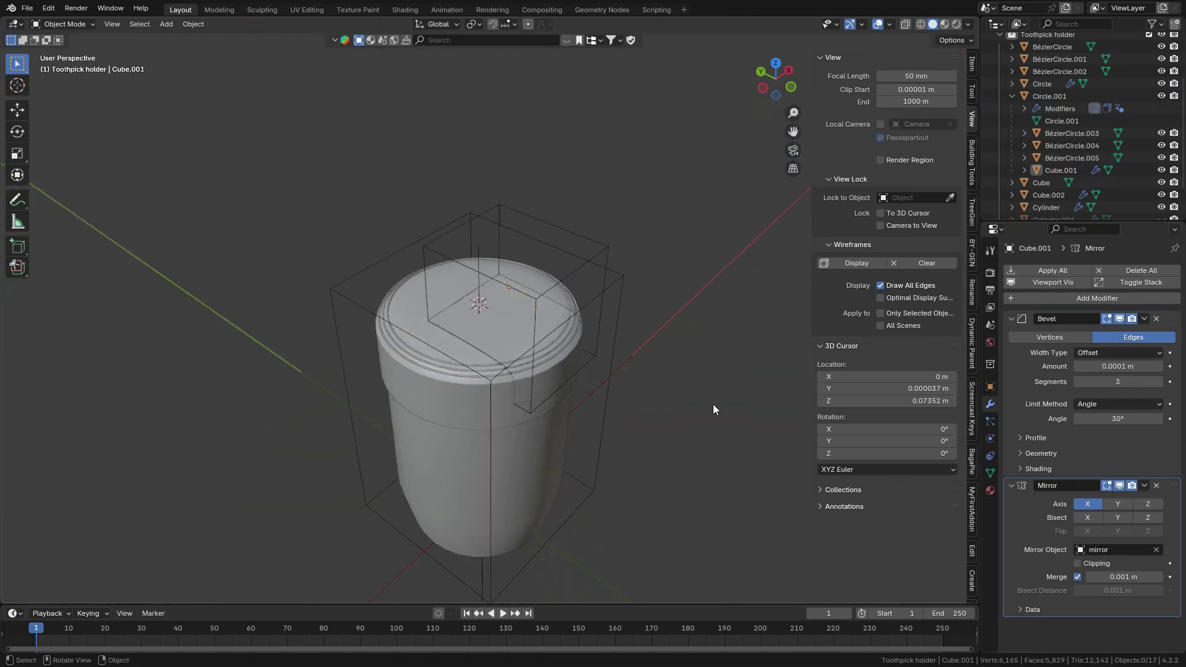
Step: Rotate the cover about -100° around X to open it again
scroll(710, 404, up, 3)
middle_drag(710, 404, 613, 406)
scroll(673, 382, up, 2)
shift+middle_drag(674, 381, 438, 308)
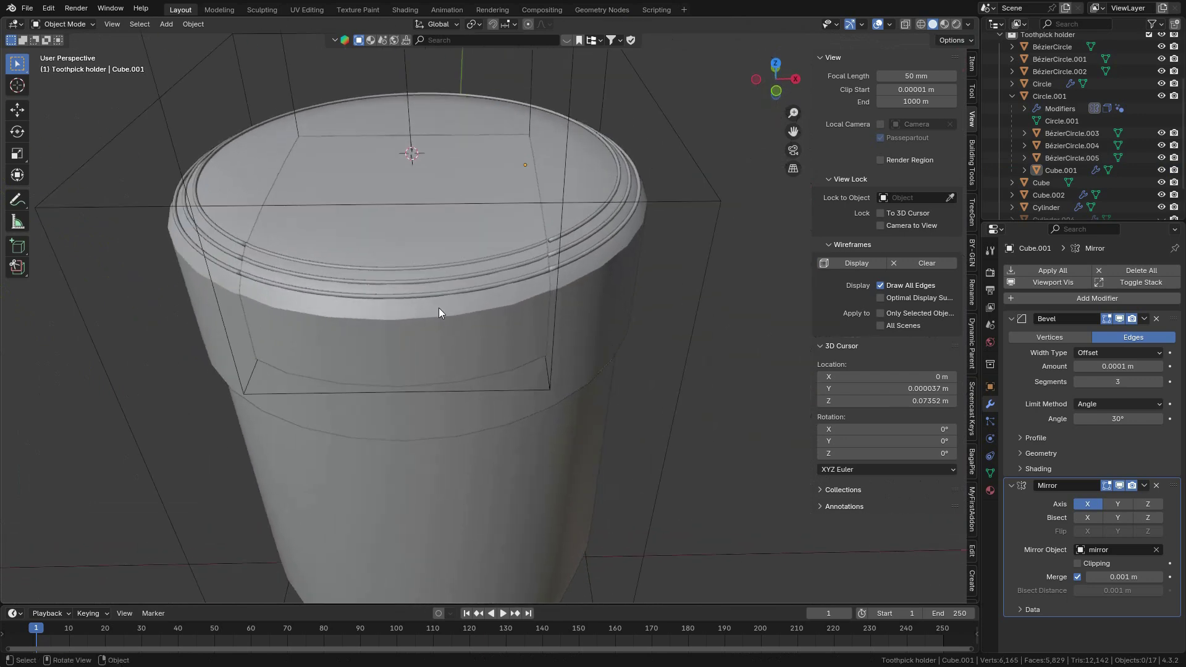
scroll(517, 310, up, 3)
click(520, 344)
key(r)
key(x)
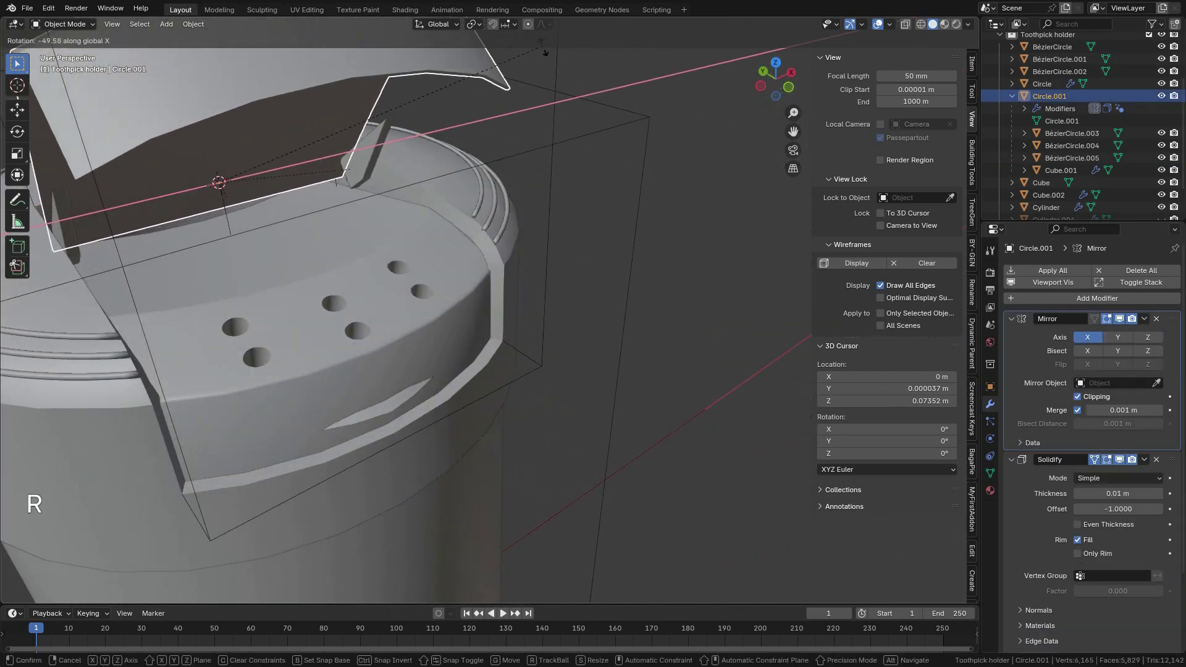
key(ctrl)
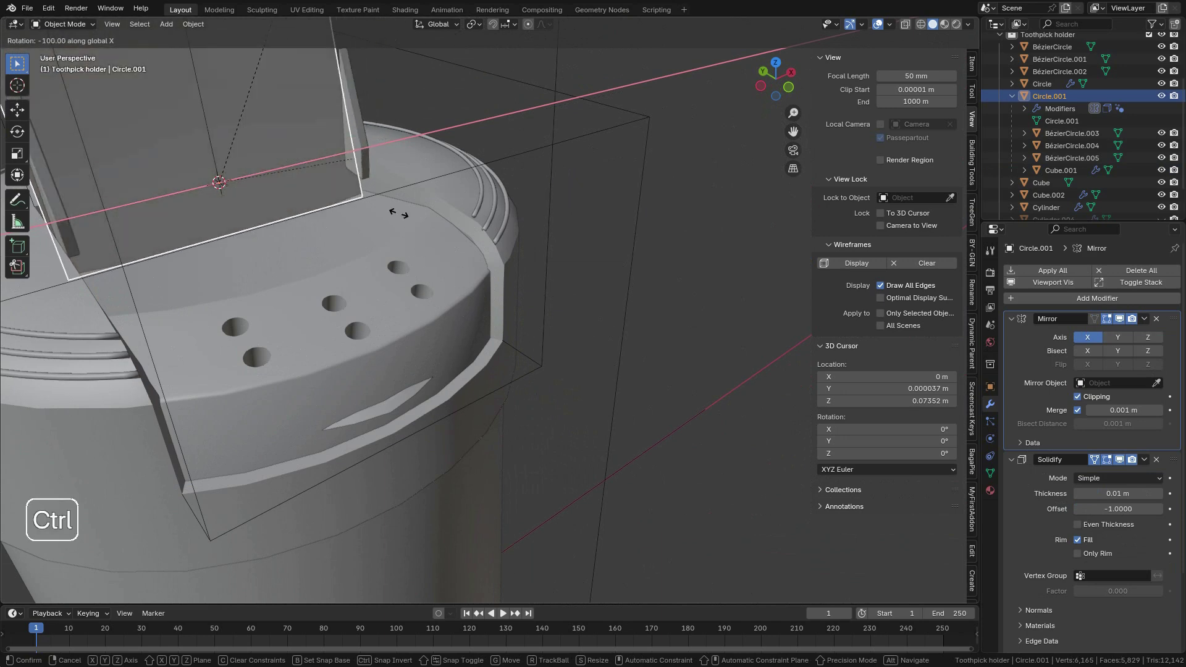
ctrl+click(390, 184)
Step: Rotate the side tabs -16.5° around X to align them with the opened cover's inner face
middle_drag(449, 196, 257, 197)
shift+middle_drag(525, 173, 433, 374)
scroll(498, 300, up, 5)
middle_drag(498, 300, 517, 358)
click(456, 263)
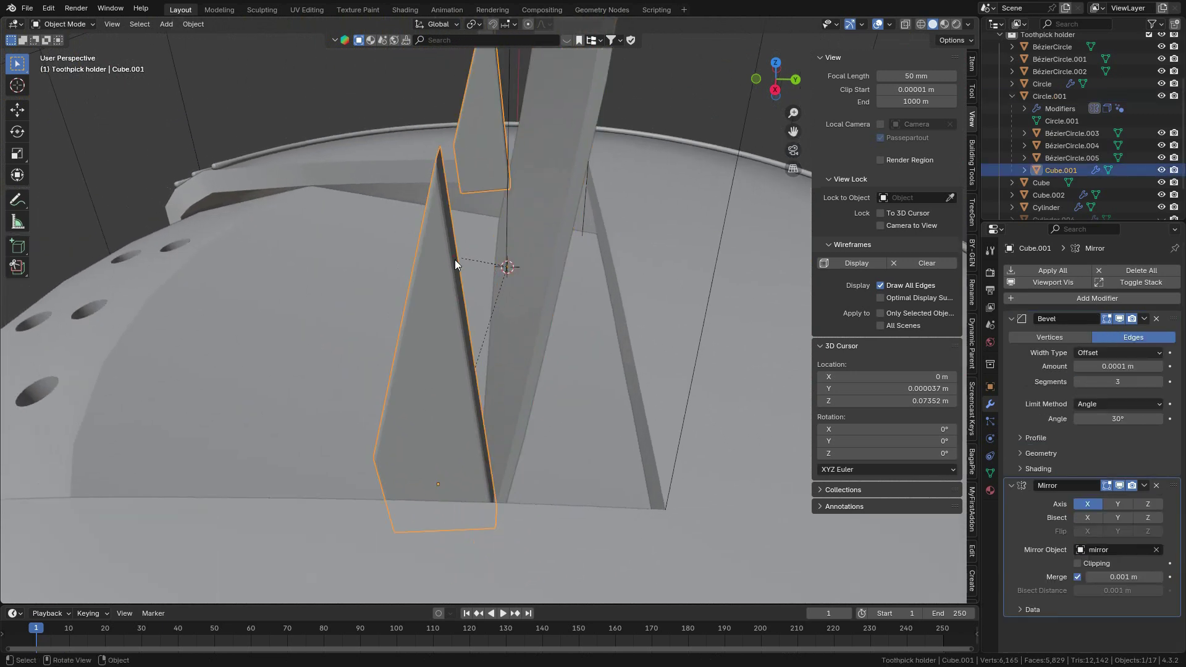
key(r)
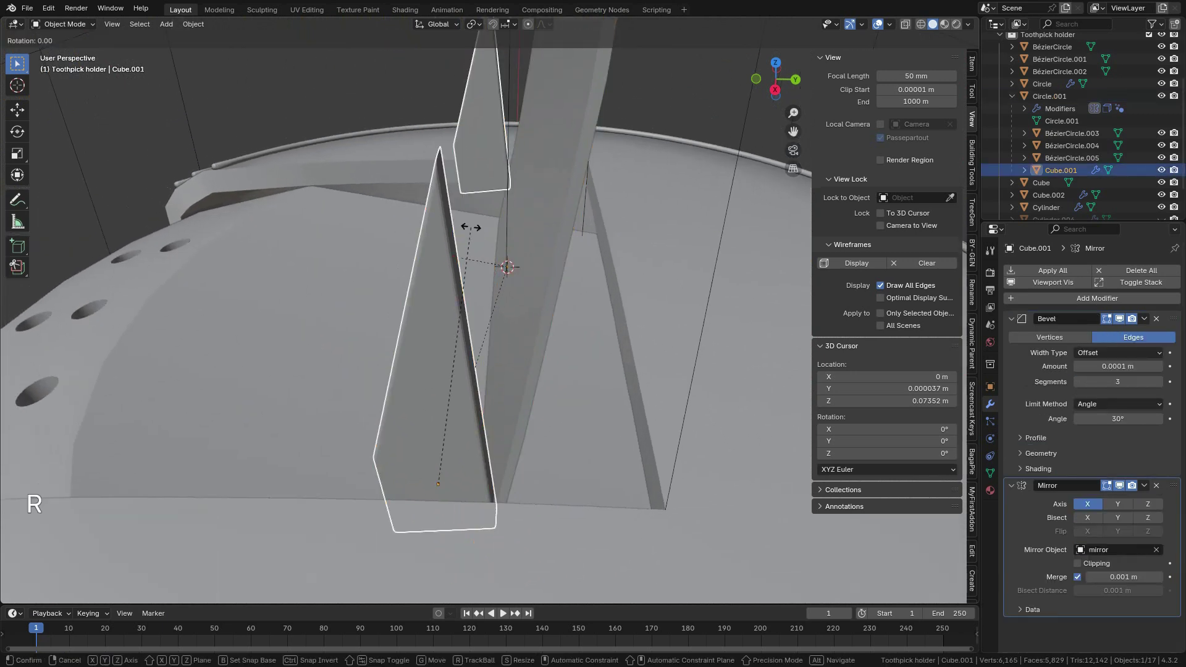
key(x)
key(shift)
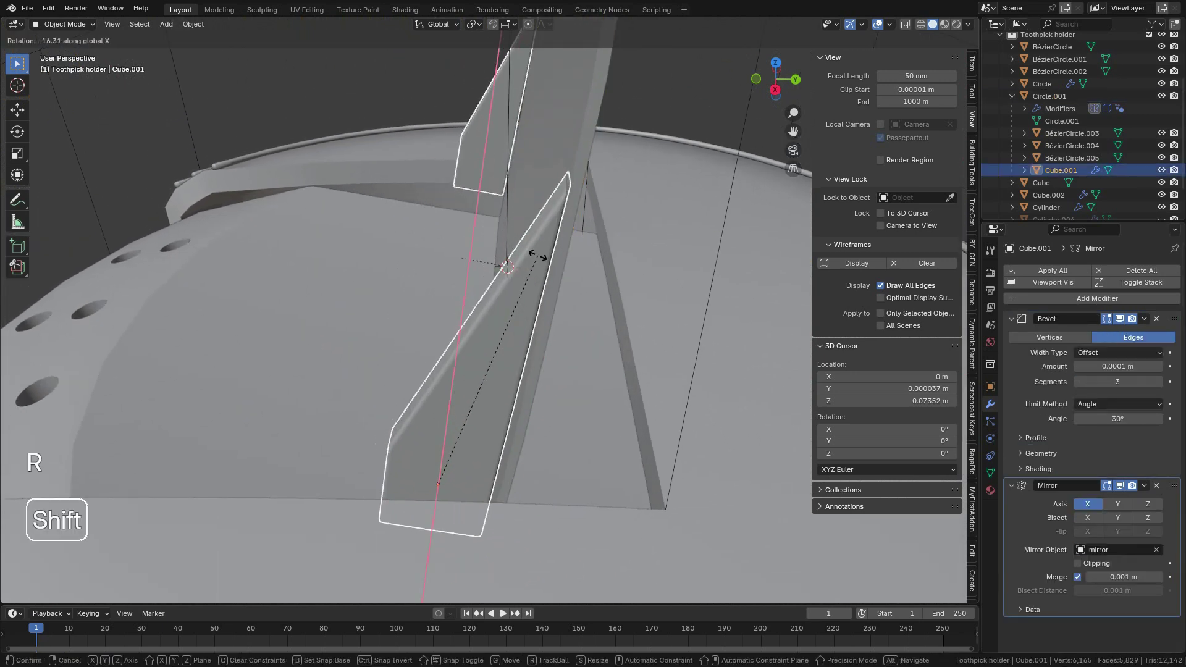
click(551, 267)
middle_drag(560, 271, 535, 250)
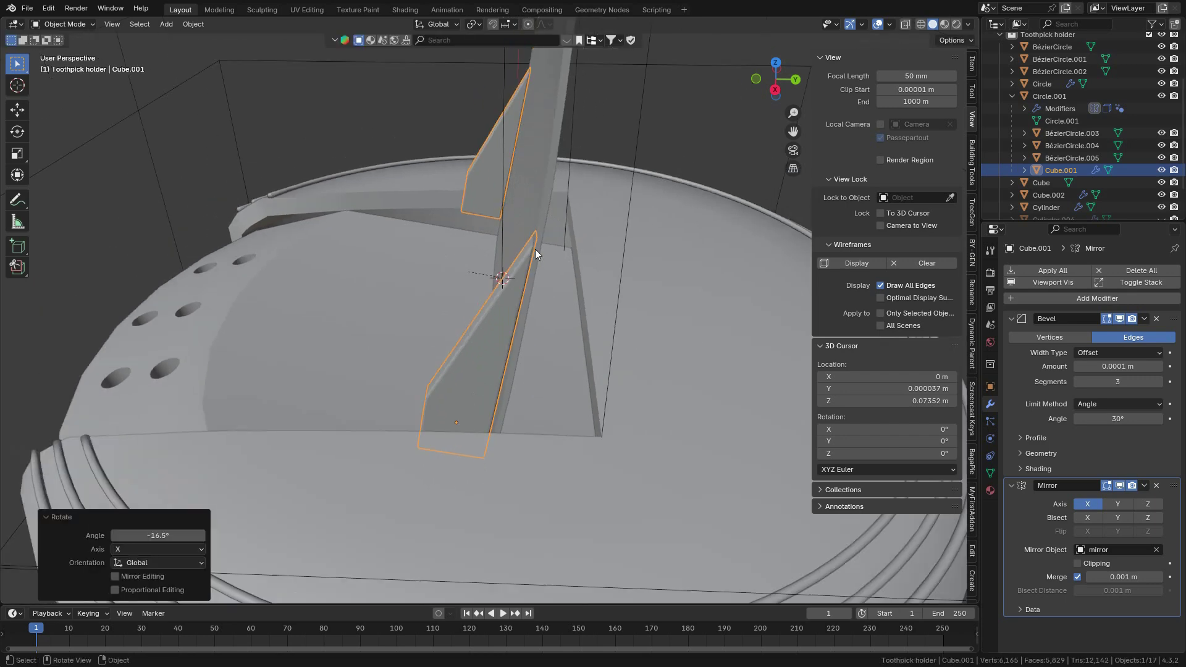
Step: Clear the cover's rotation to close it over the perforated flap
click(539, 207)
key(alt+r)
scroll(429, 299, down, 4)
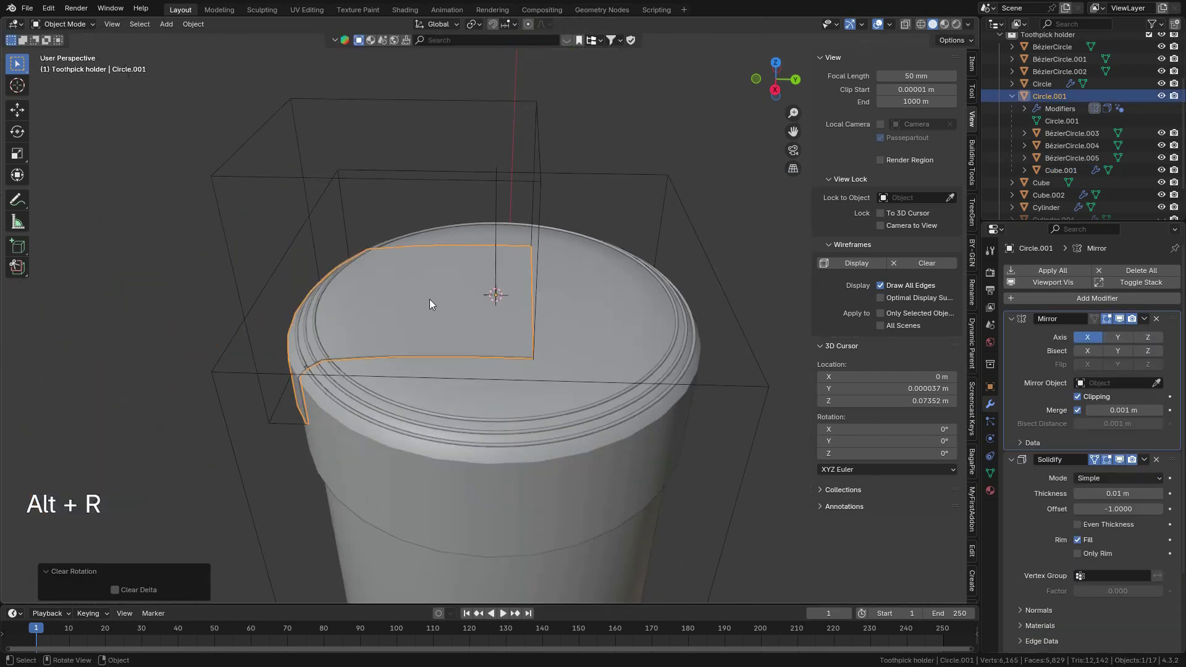
middle_drag(429, 299, 549, 334)
shift+middle_drag(373, 395, 505, 275)
scroll(445, 362, up, 3)
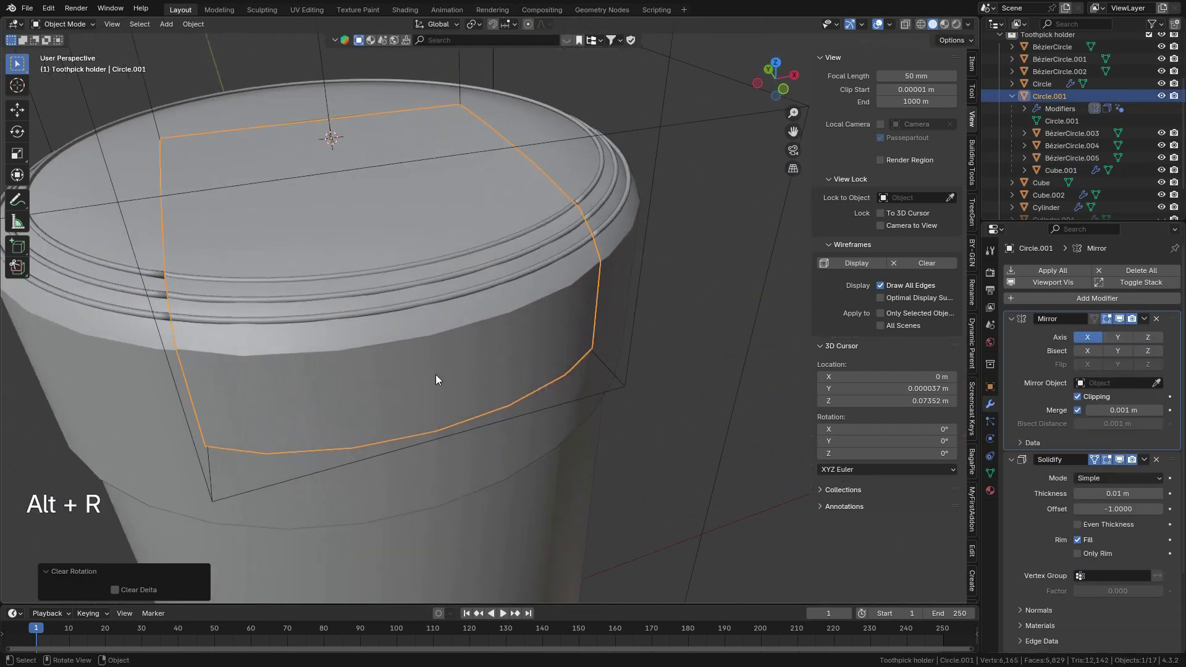
Step: Examine the closed cover's front lip and its fit against the lid's side
shift+middle_drag(436, 375, 494, 272)
scroll(476, 296, down, 1)
scroll(463, 351, down, 3)
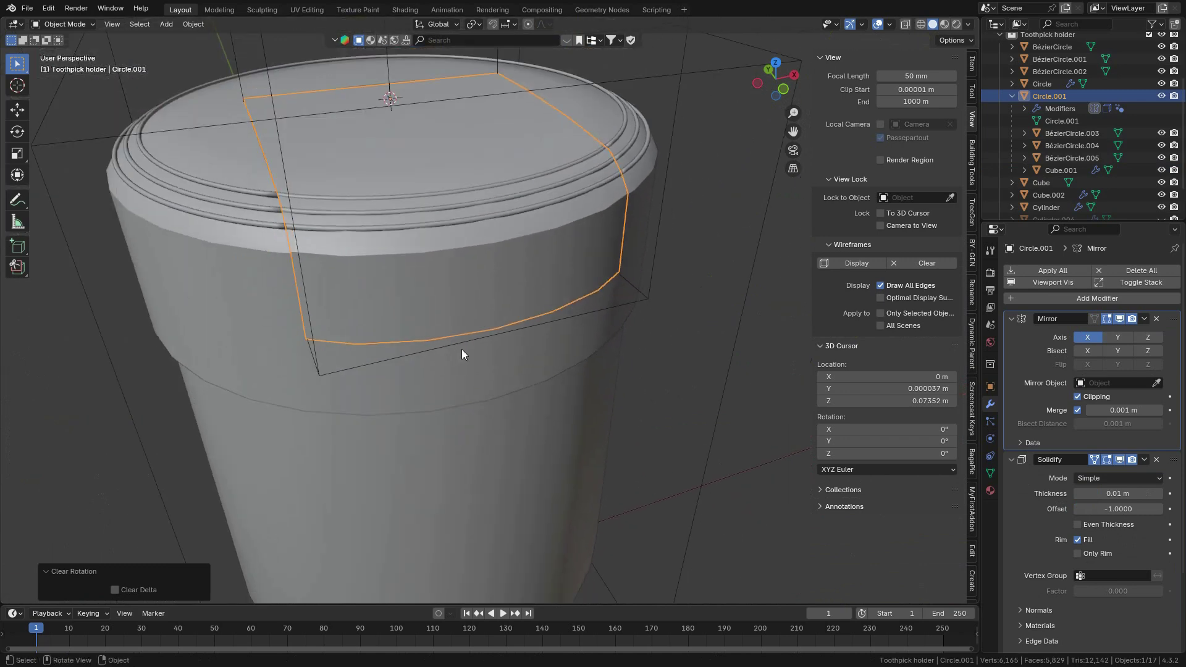
middle_drag(463, 351, 527, 328)
scroll(527, 328, up, 1)
shift+middle_drag(409, 306, 427, 335)
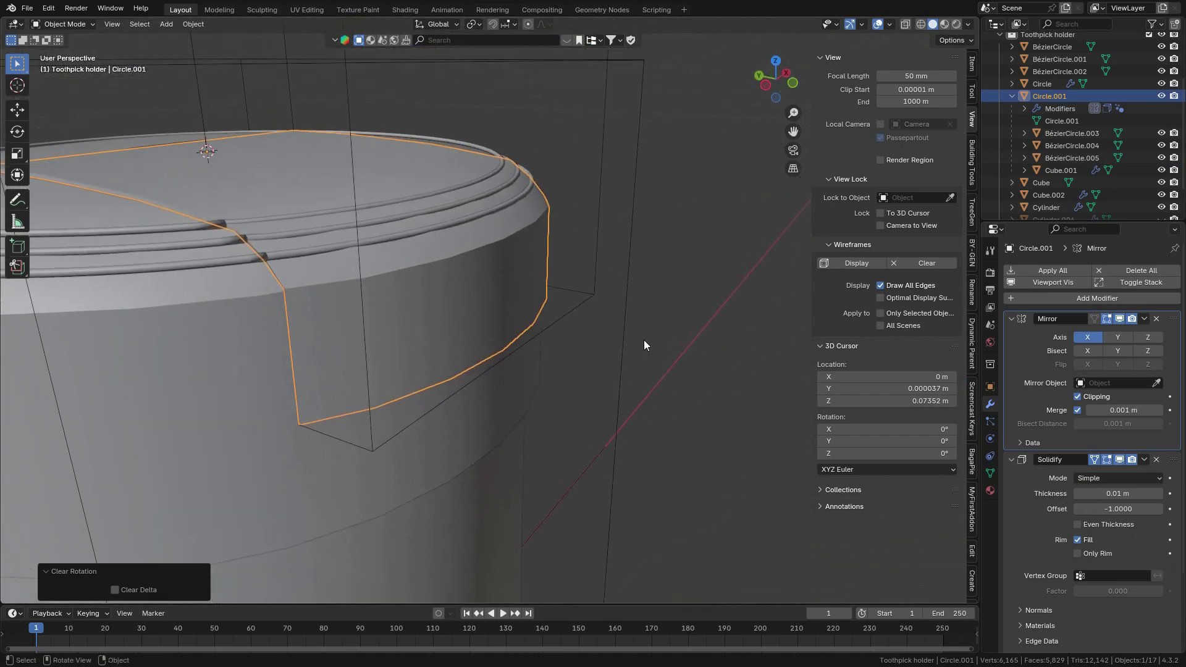
click(647, 342)
shift+middle_drag(637, 324, 599, 263)
click(457, 263)
middle_drag(457, 263, 451, 319)
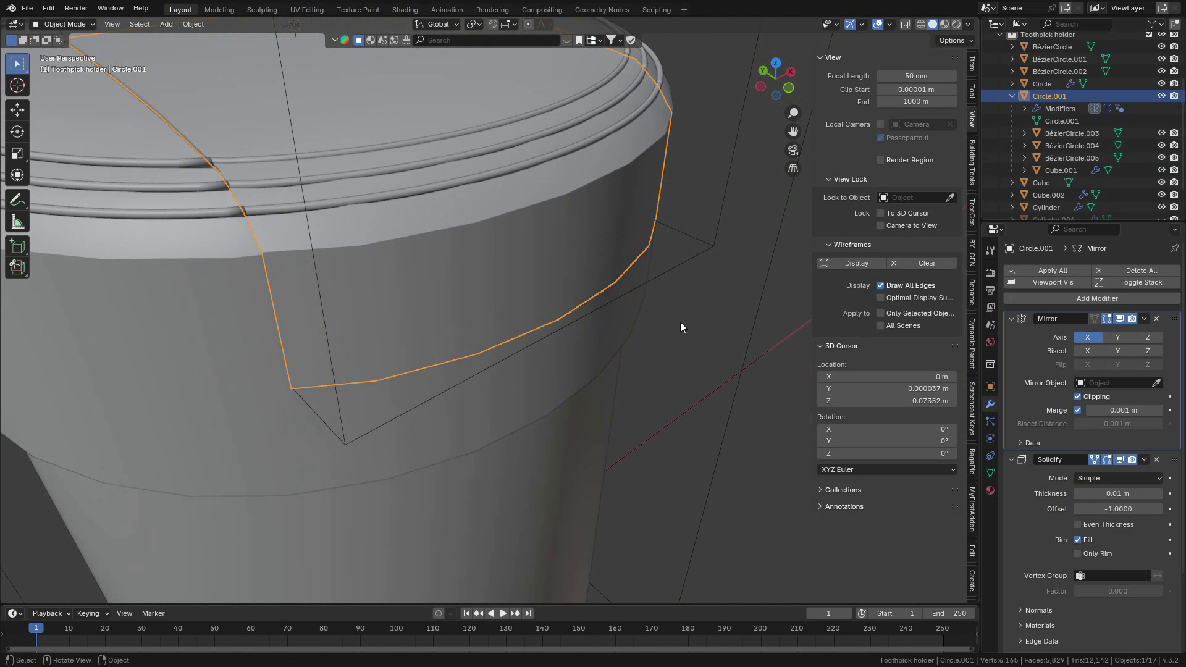
click(1140, 460)
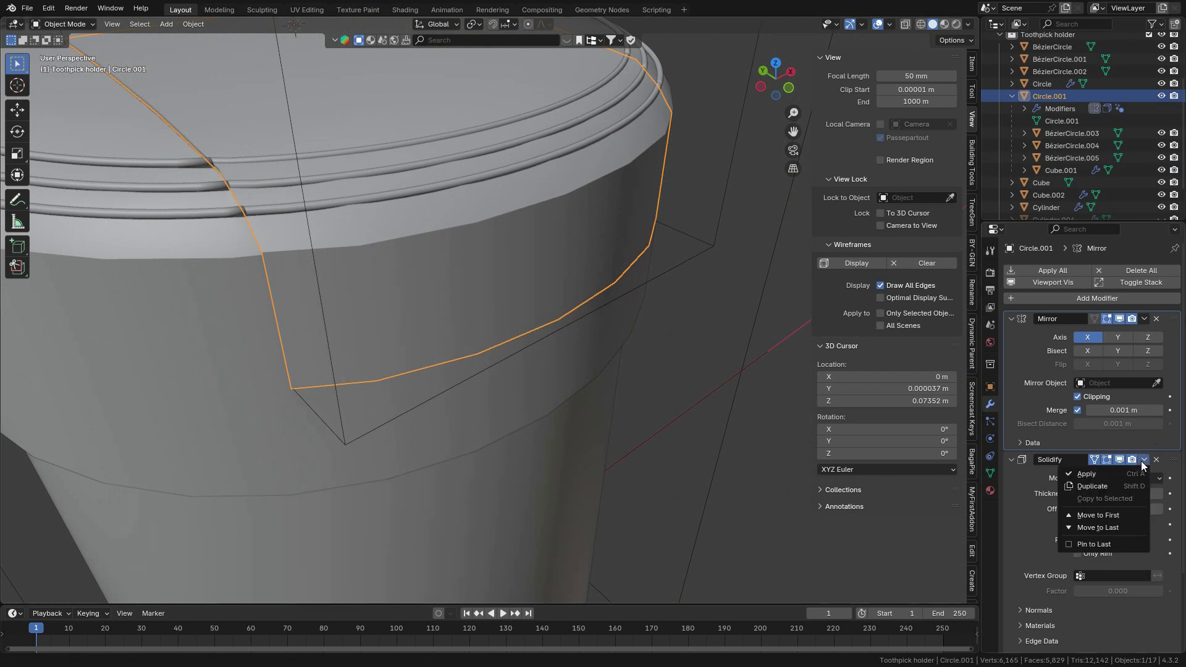
click(1110, 474)
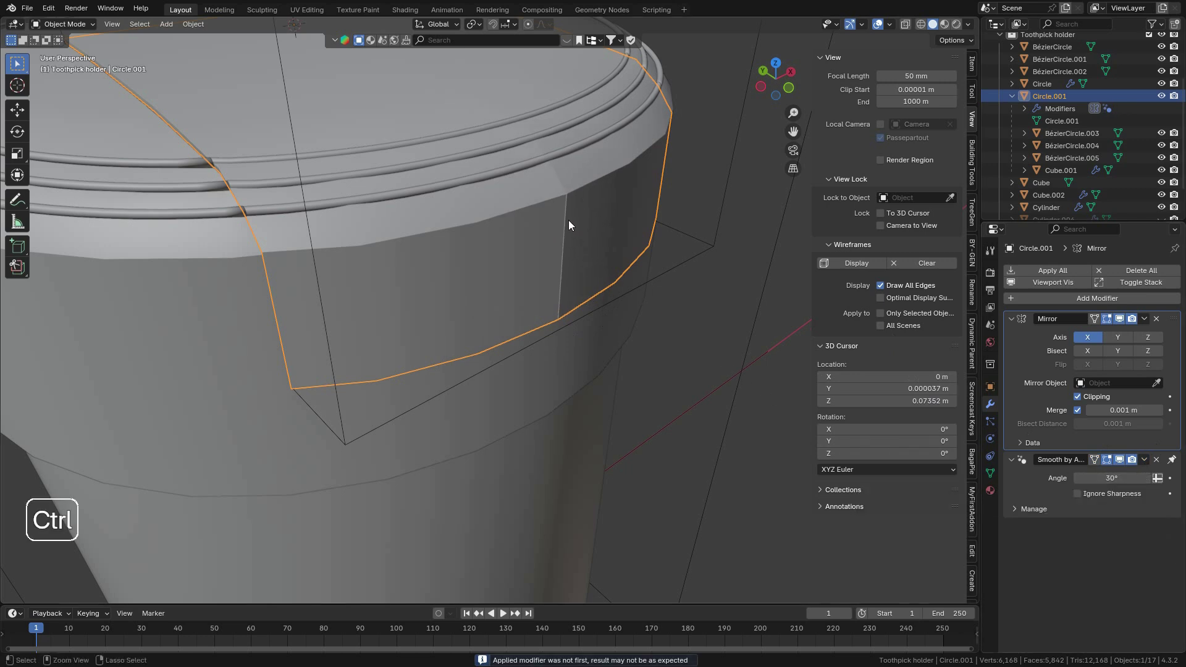
key(ctrl+z)
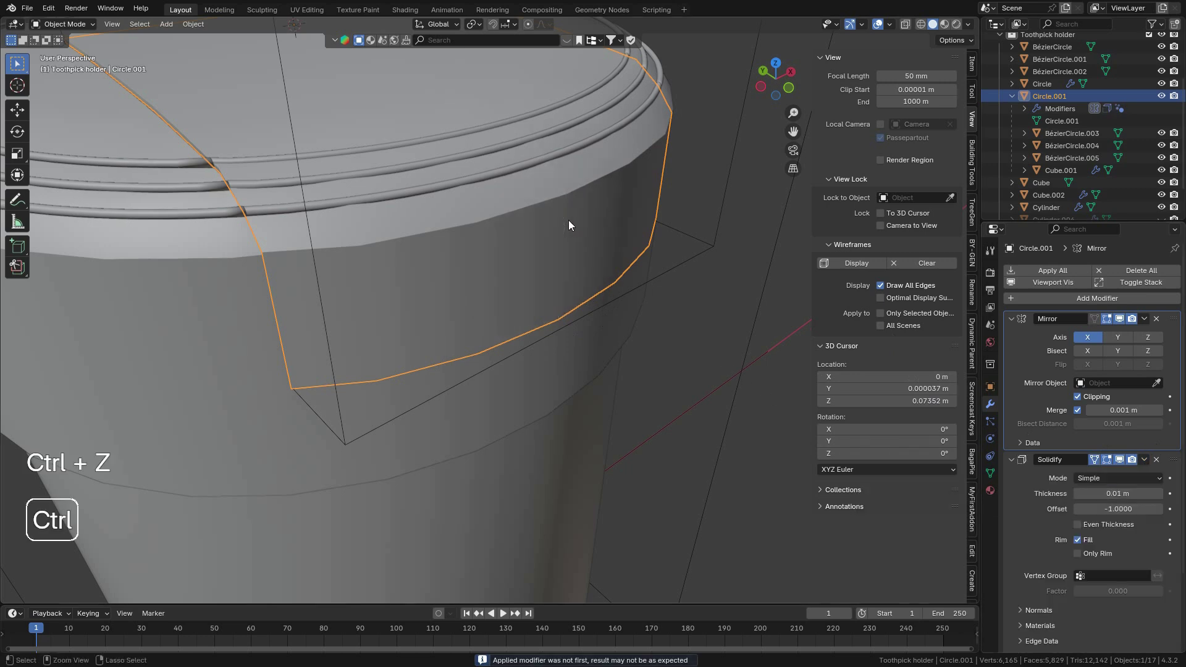
Step: Apply the cover's Mirror modifier and its Solidify modifier, in that order
click(1144, 320)
click(1121, 336)
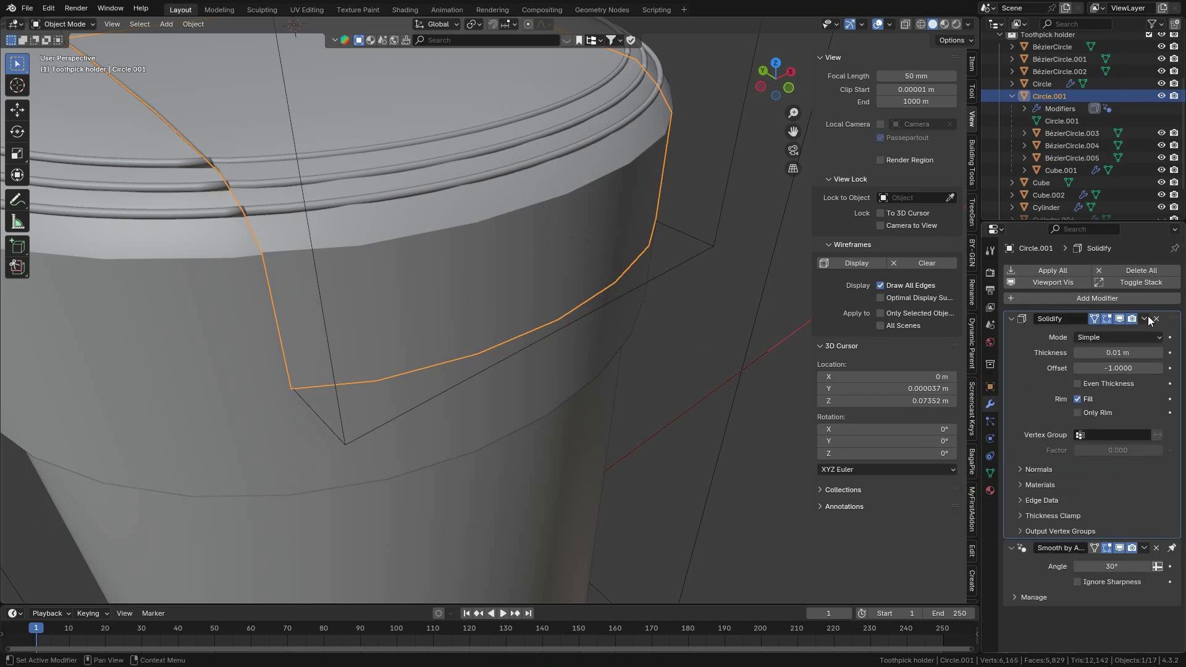
click(1144, 319)
click(1131, 332)
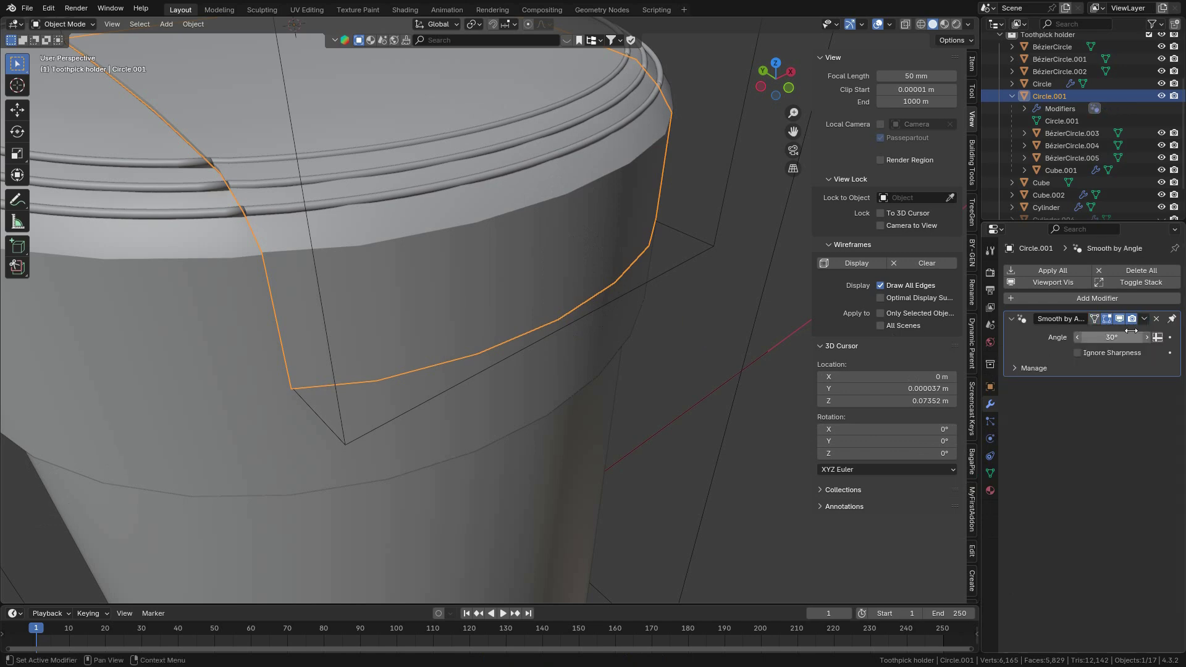
Step: Add one edge loop around the cover's front lip near its lower edge, slid to a factor of about 0.81
key(Tab)
scroll(679, 328, down, 5)
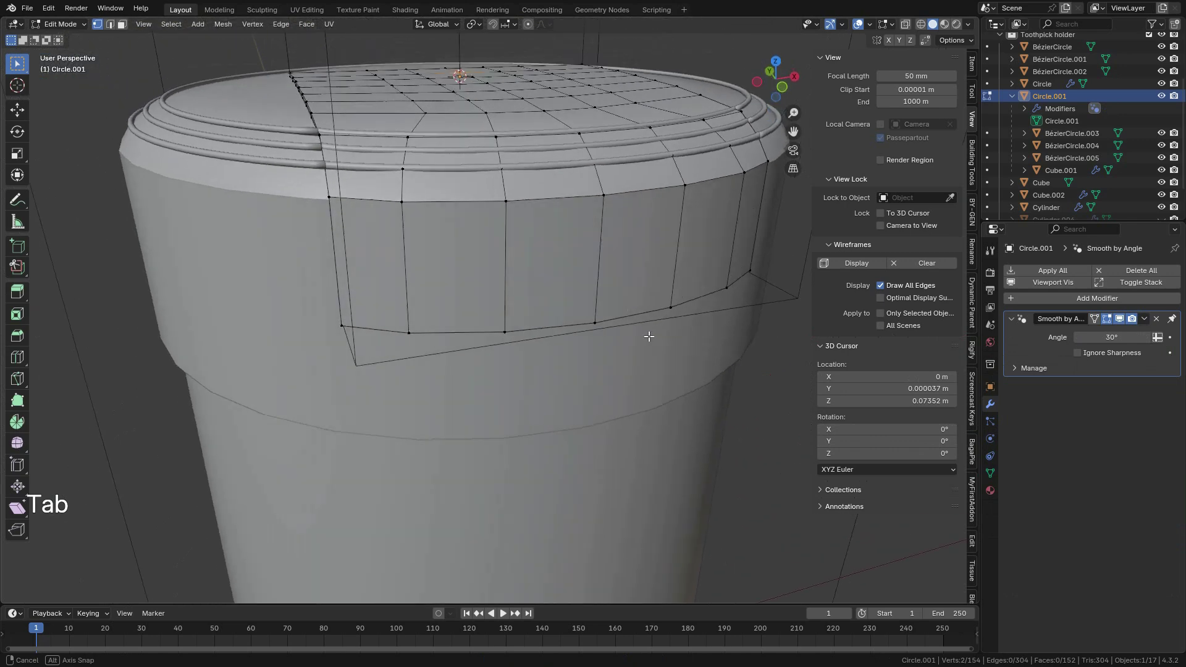
shift+middle_drag(648, 337, 674, 352)
middle_drag(563, 387, 777, 187)
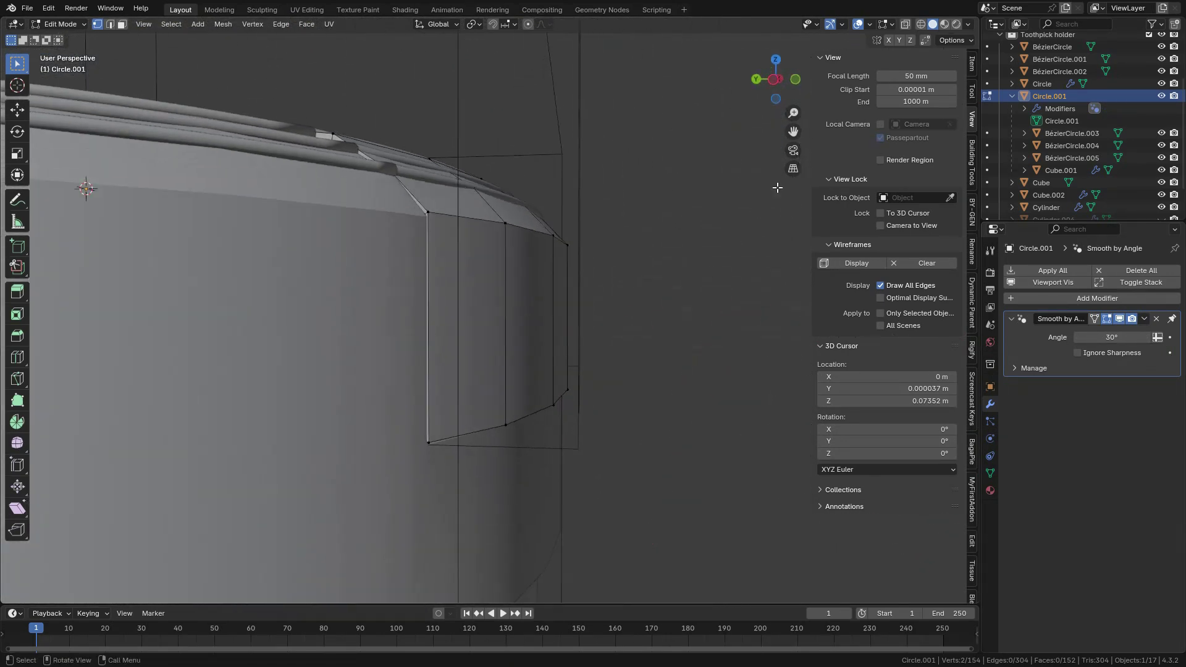
click(918, 23)
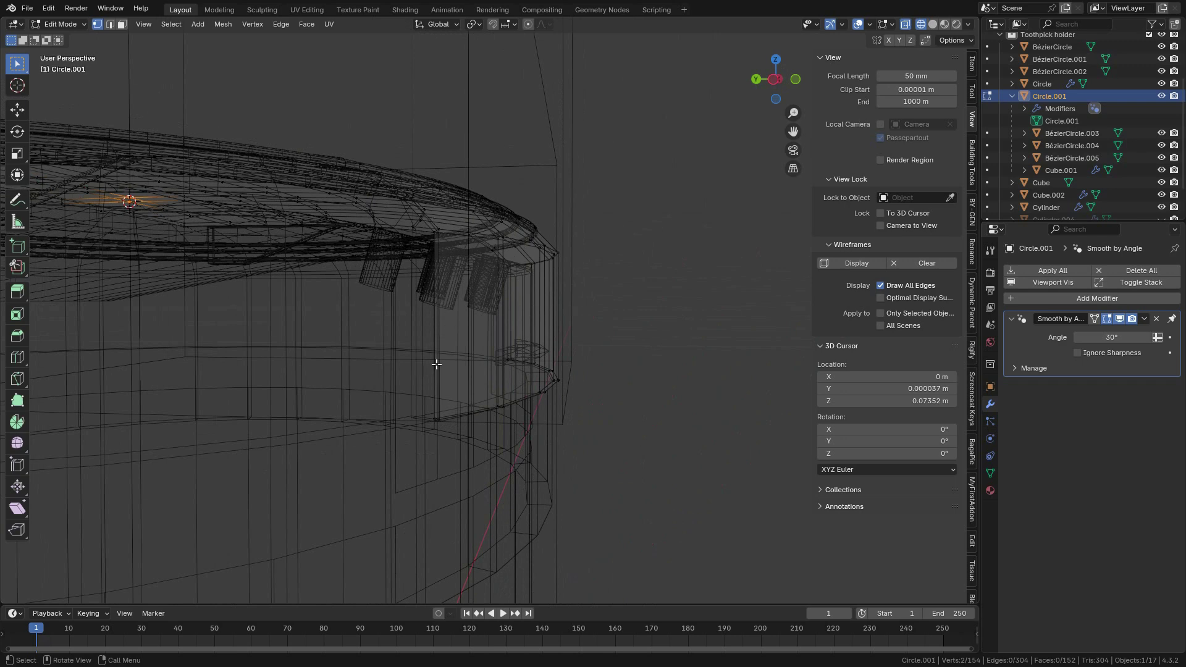
click(932, 24)
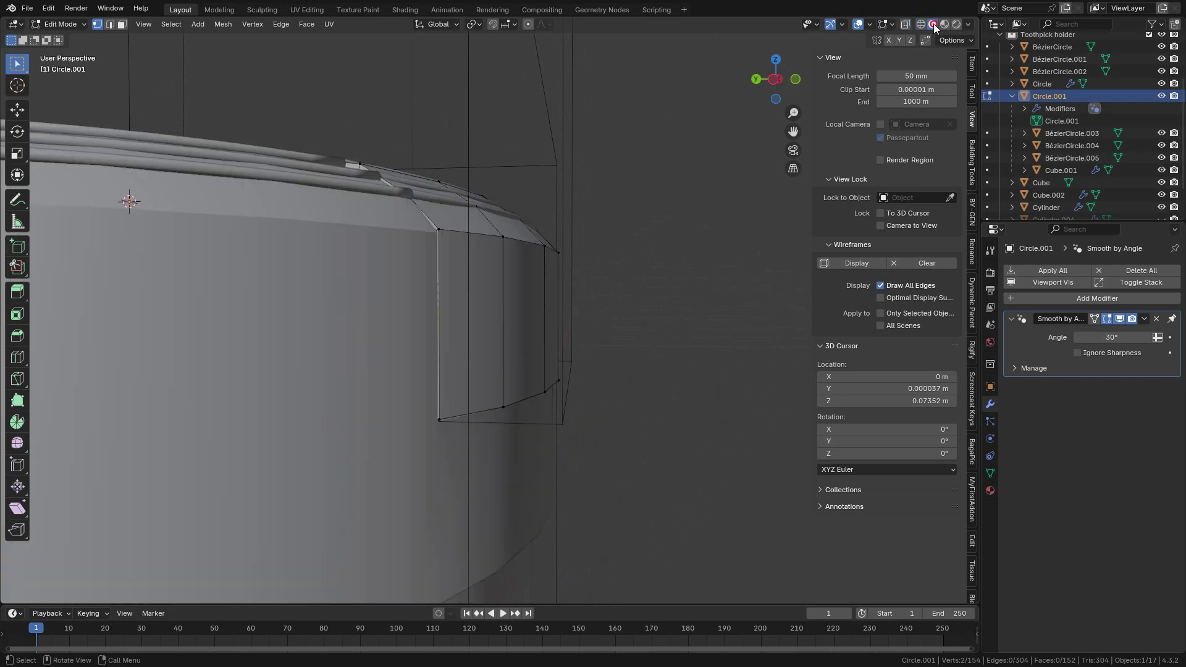
mouse_move(551, 301)
middle_down()
mouse_move(490, 341)
mouse_move(467, 341)
mouse_move(526, 297)
middle_up()
key(ctrl)
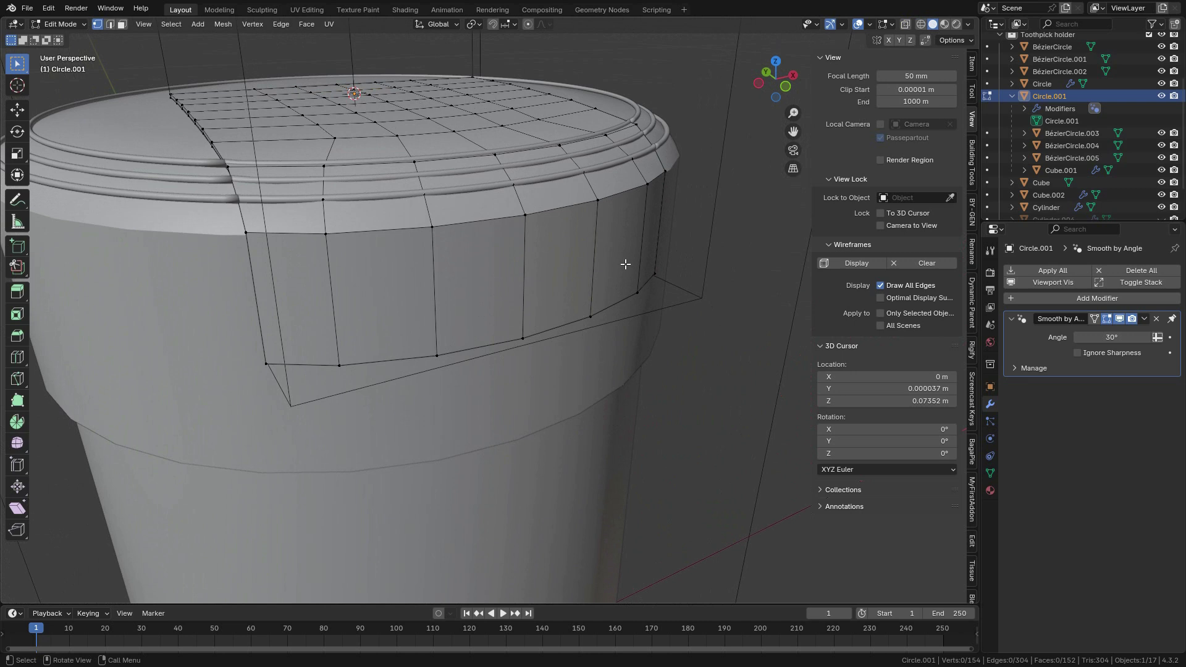
key(ctrl+r)
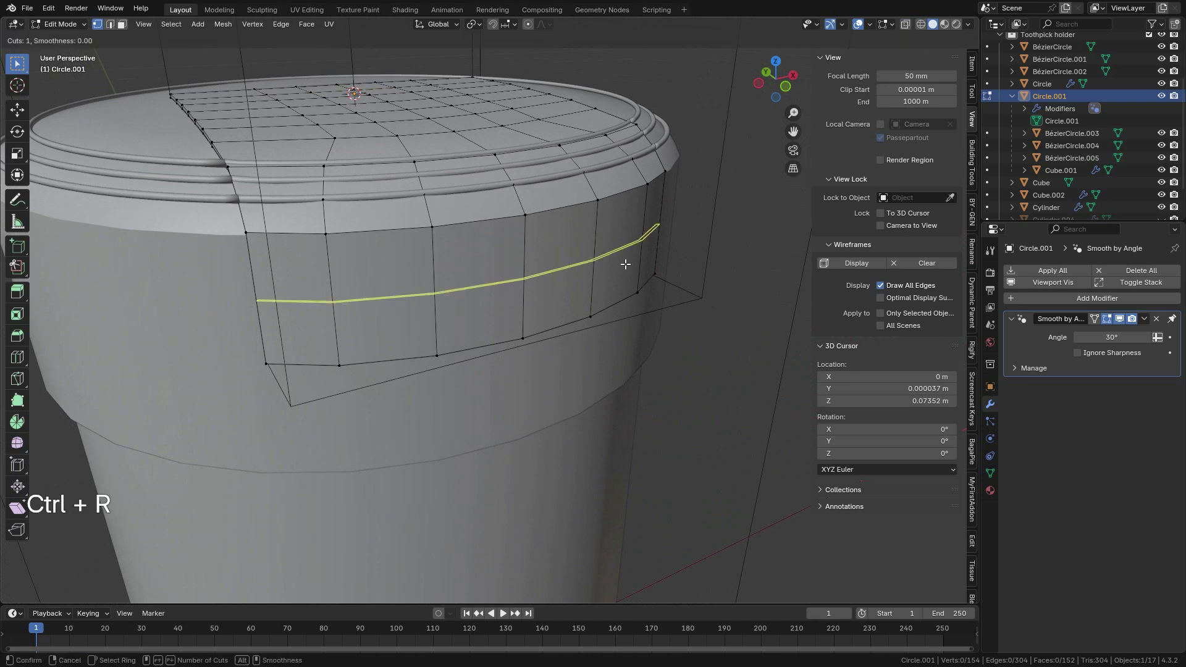
click(625, 264)
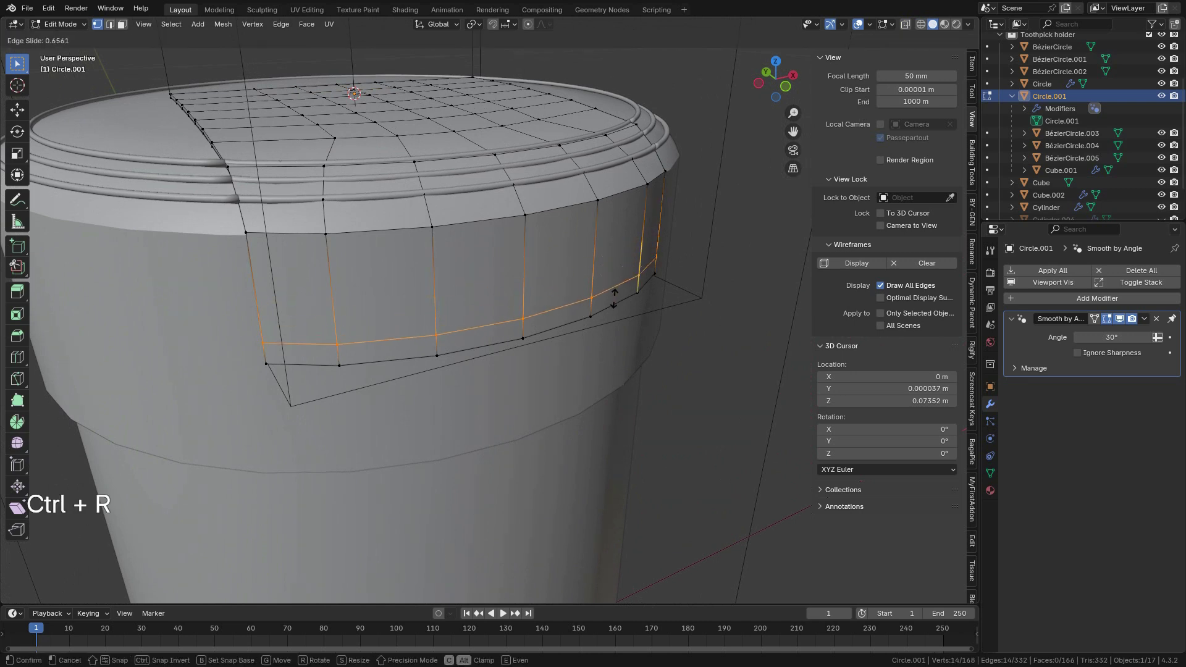
key(shift)
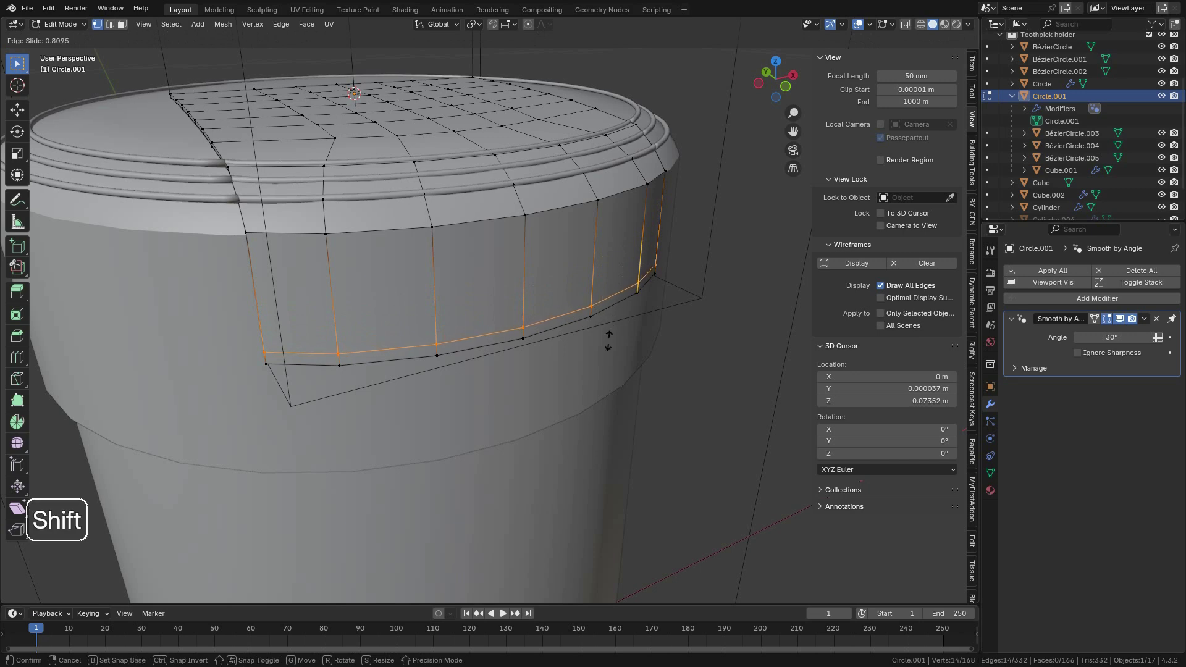
click(606, 340)
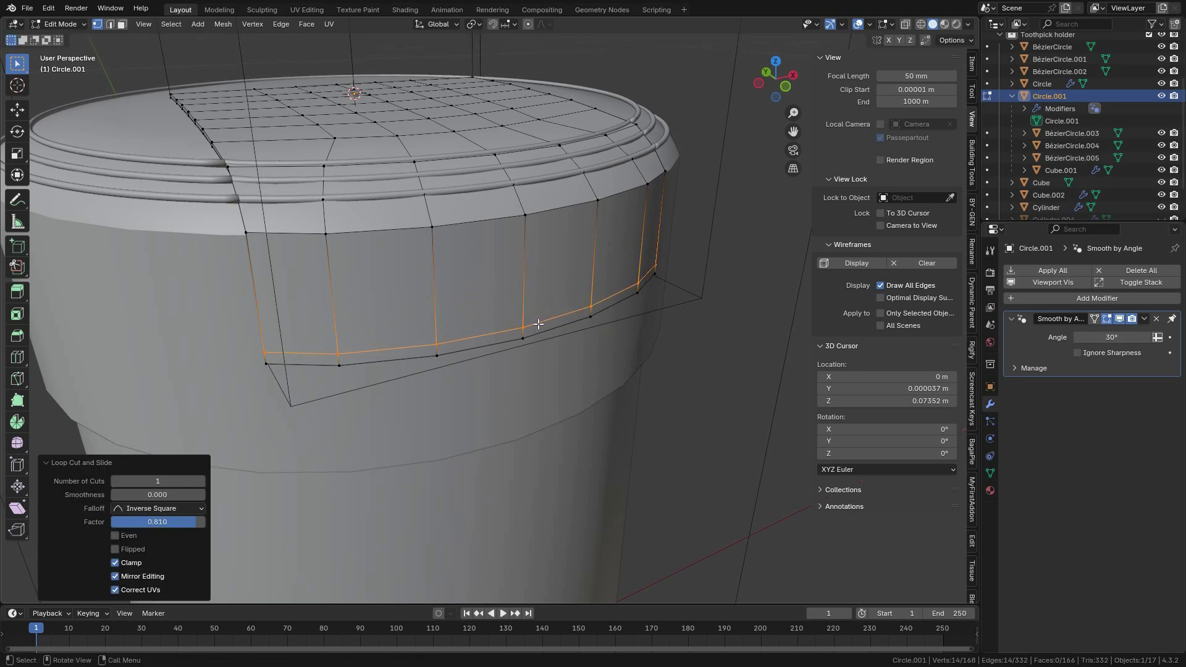
Step: Extrude the narrow face loop along the lip's lower edge outward by about 0.0005 m
key(3)
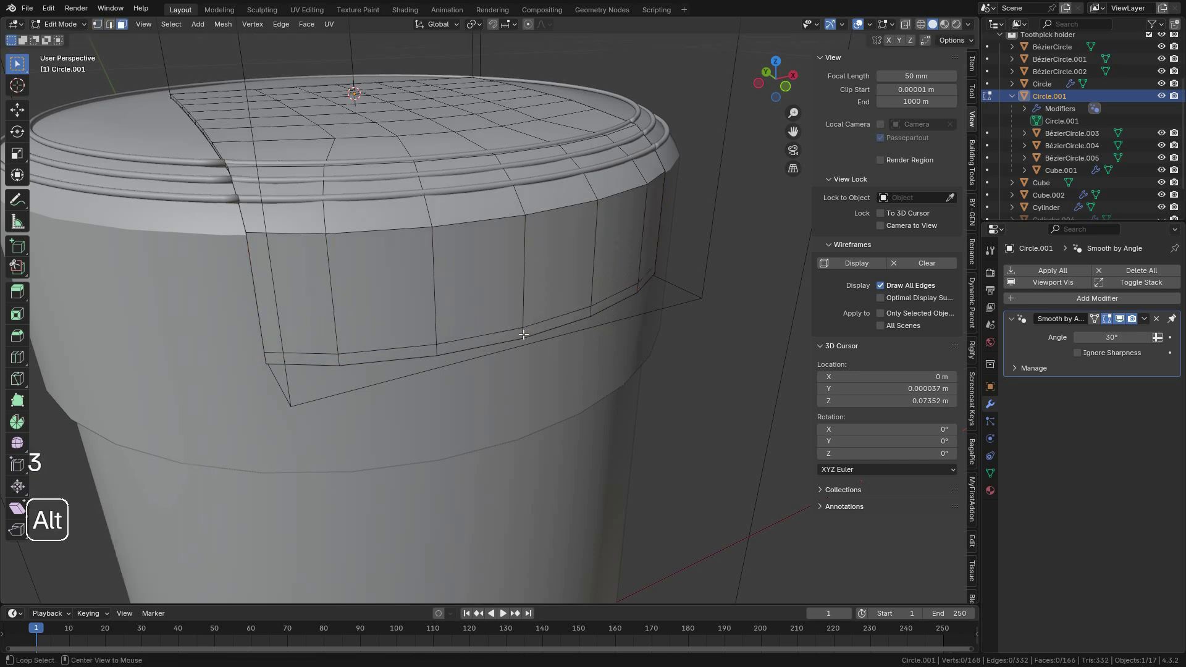
alt+click(526, 331)
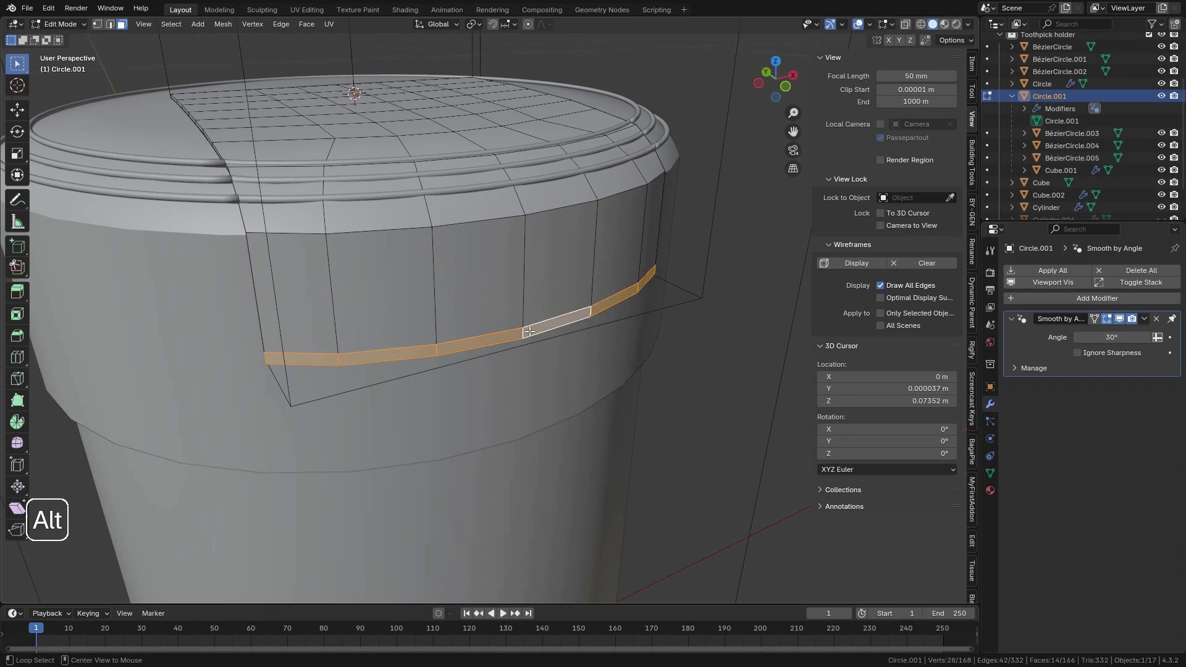
middle_drag(526, 332, 587, 339)
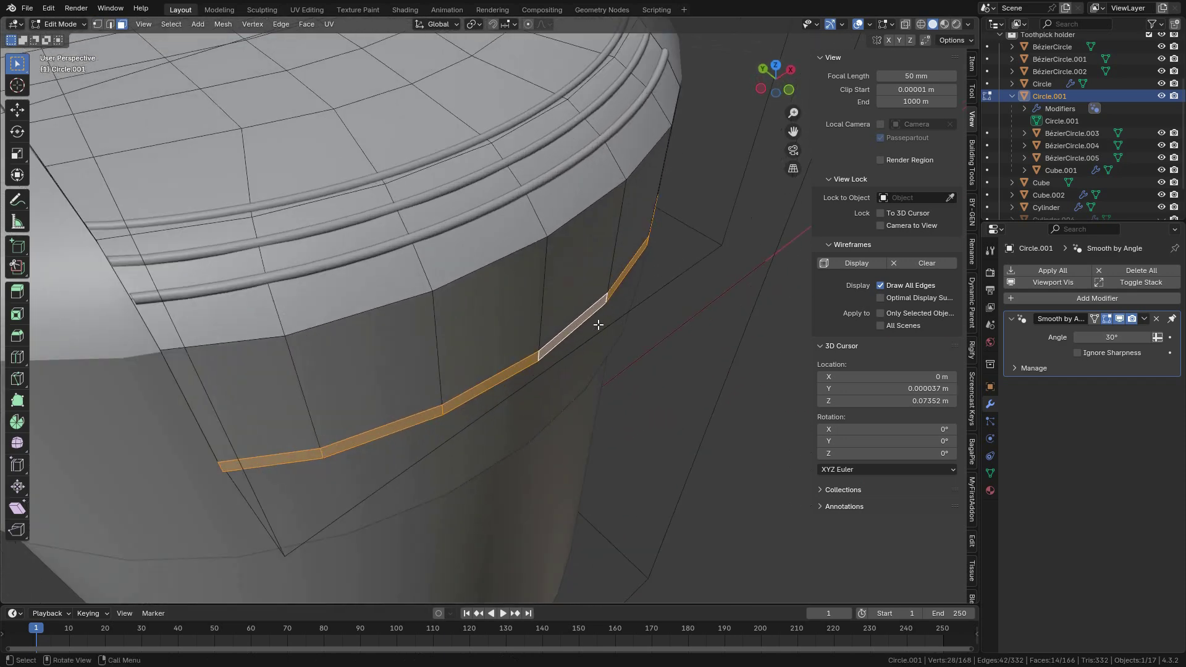
key(e)
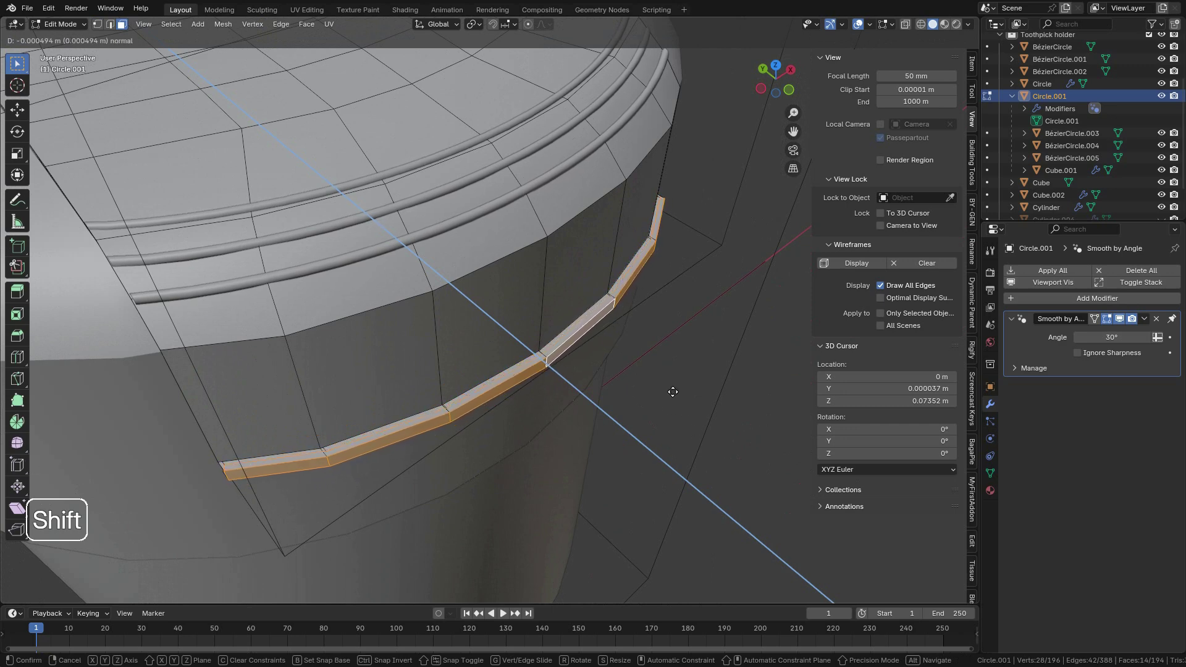
click(673, 391)
Step: Move the extruded ridge faces about -0.00018 m along the Y axis
middle_drag(672, 371, 591, 333)
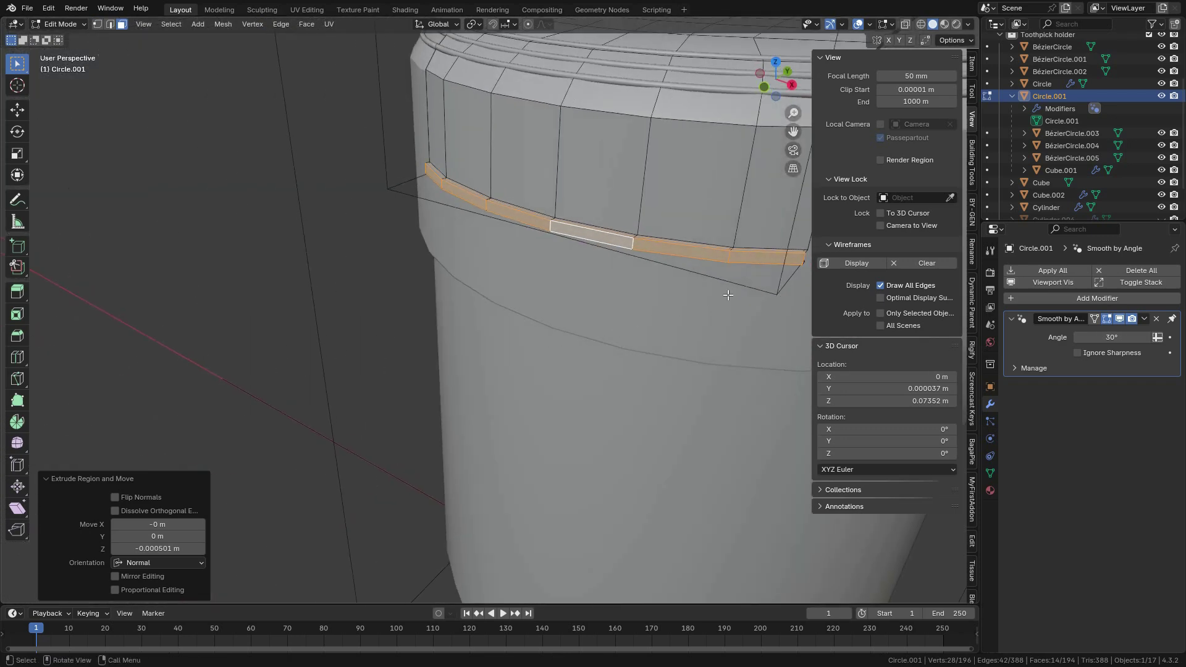
shift+middle_drag(728, 295, 598, 361)
scroll(545, 332, up, 2)
key(g)
key(y)
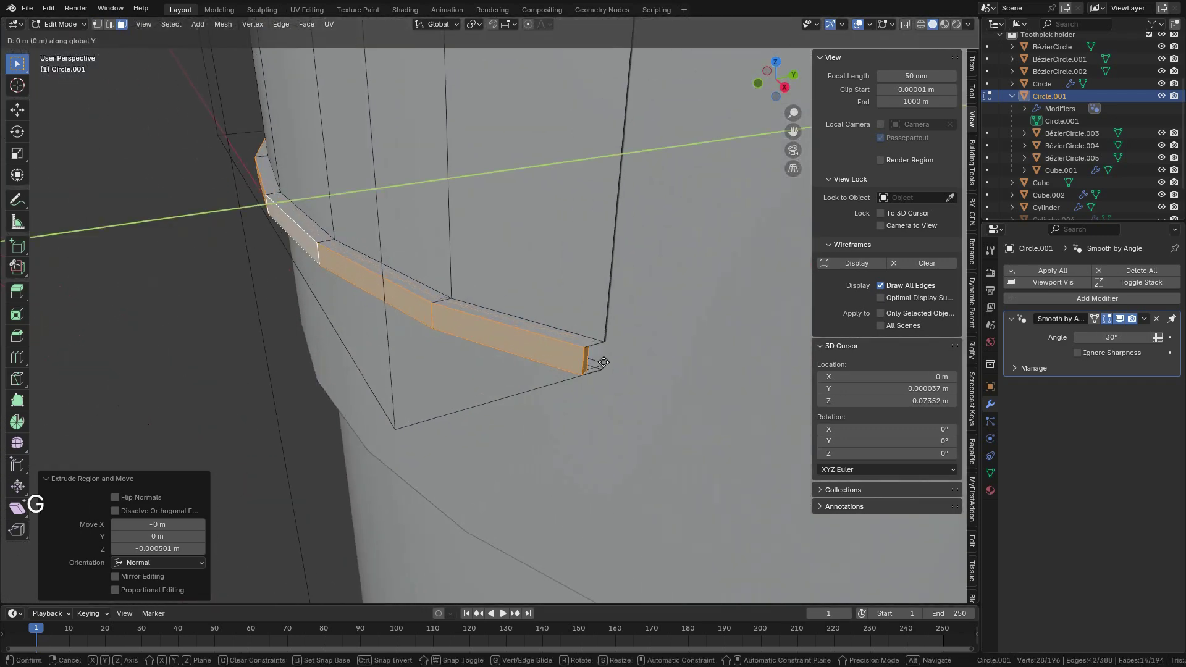
key(shift)
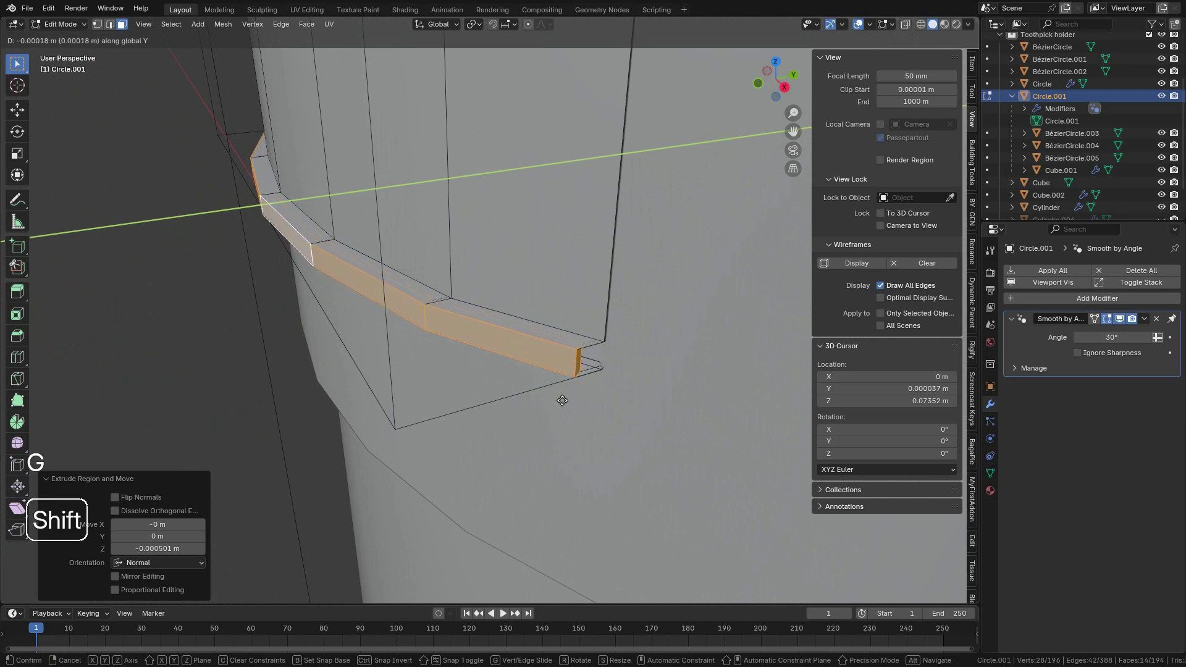
click(561, 403)
Step: Delete the two surplus vertices at one end of the lip's ridge and fill that open end with a face
middle_drag(596, 363, 659, 396)
key(1)
click(591, 366)
key(shift)
shift+click(641, 362)
scroll(658, 395, up, 1)
key(g)
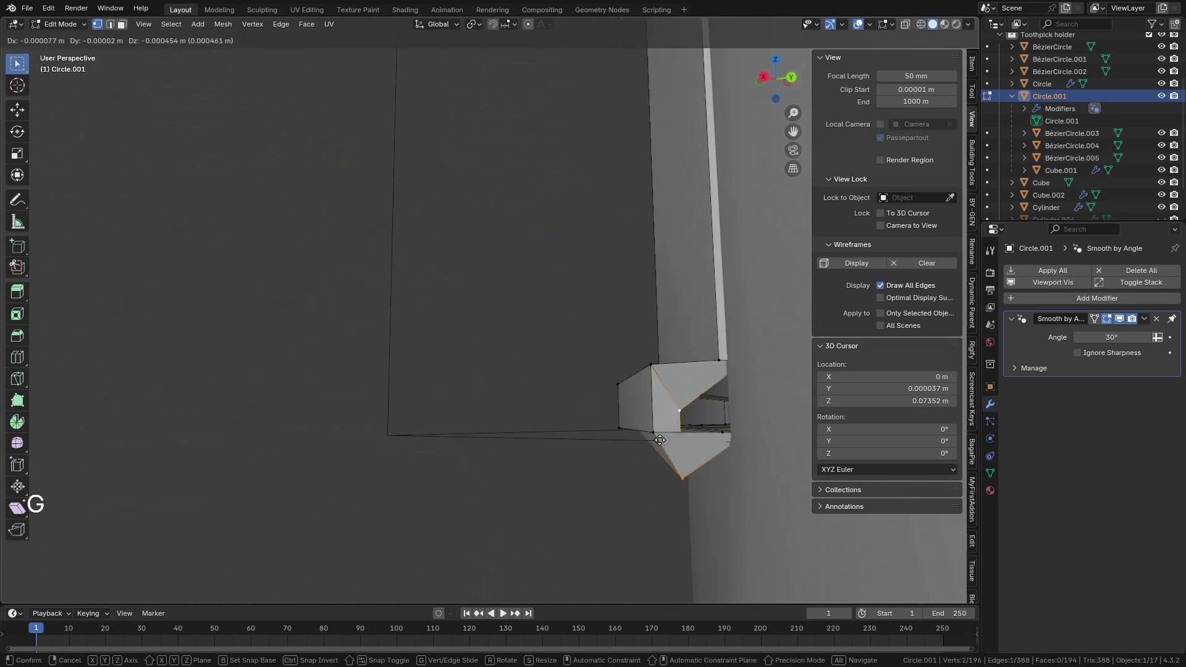
right_click(688, 397)
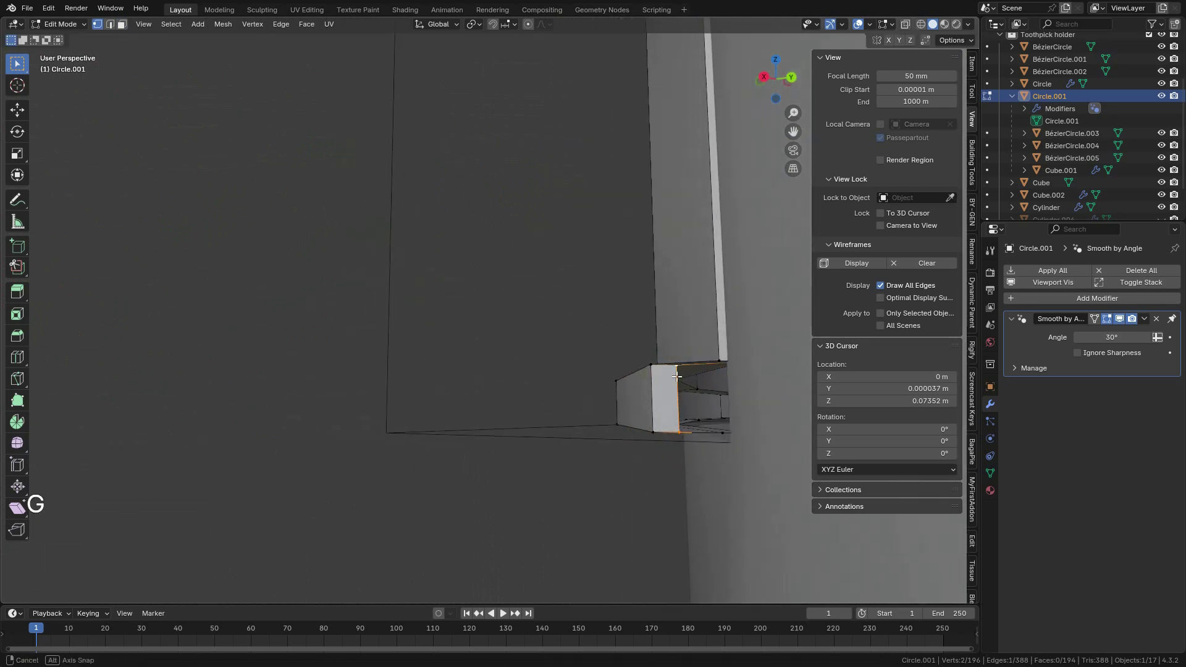
middle_drag(687, 397, 653, 373)
key(x)
click(694, 374)
key(shift)
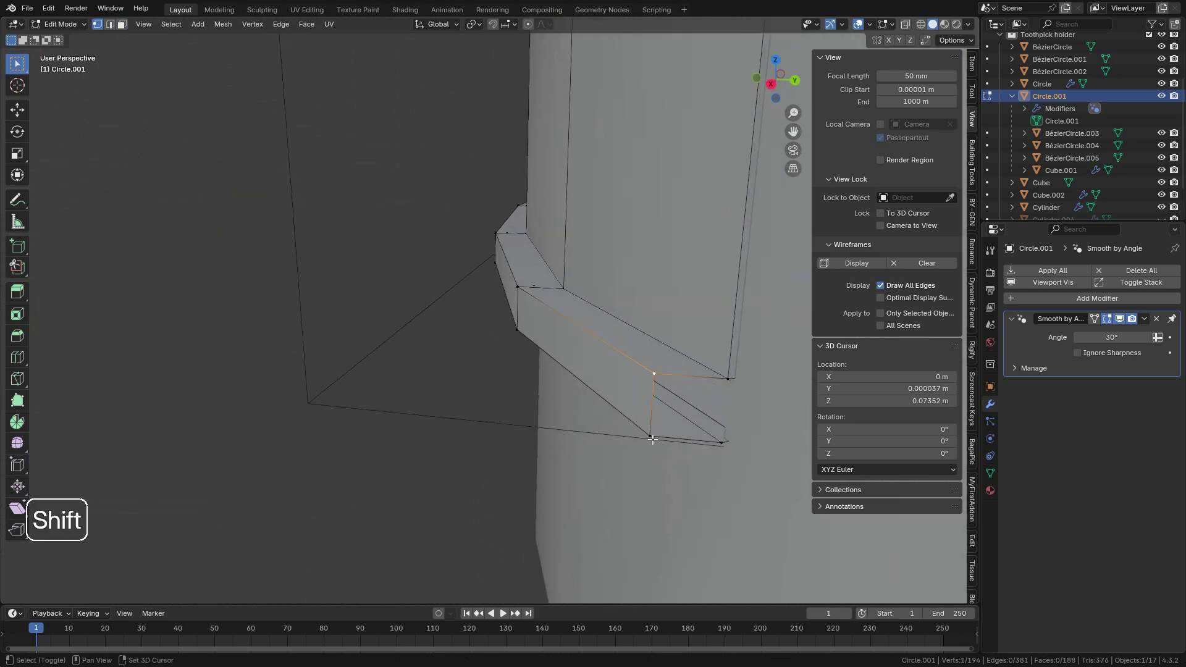
key(f)
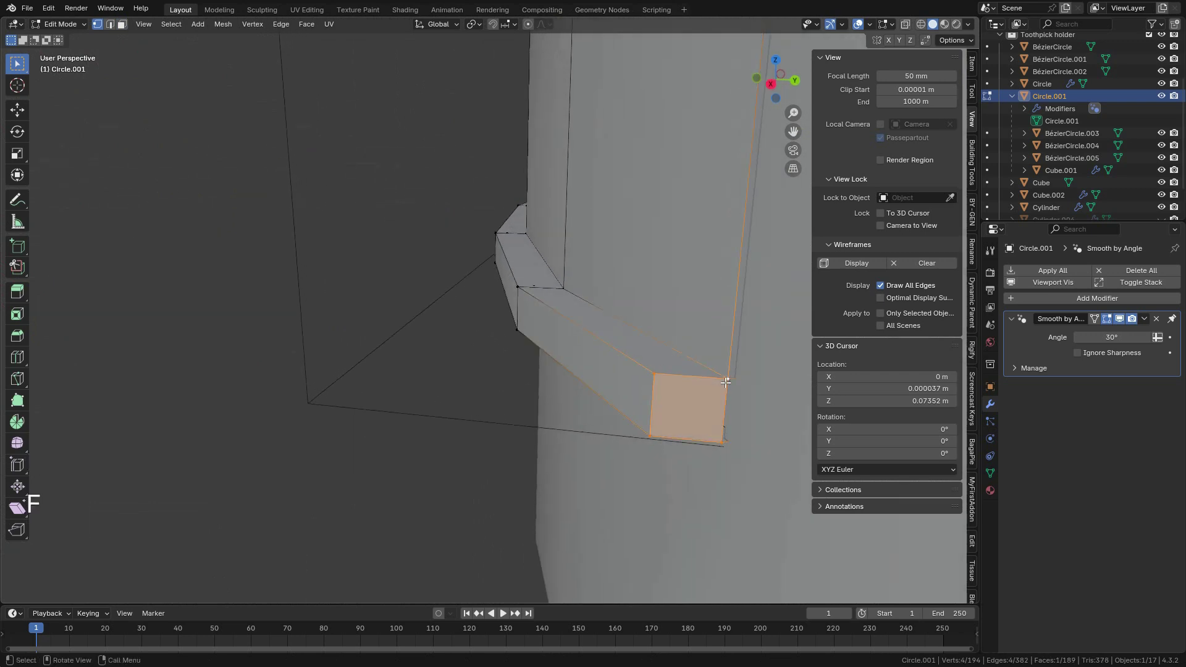
Step: Delete the surplus geometry at the ridge's opposite end and fill its four corner vertices with a face
middle_drag(513, 371, 665, 385)
shift+middle_drag(321, 352, 623, 300)
scroll(682, 334, down, 7)
middle_drag(537, 297, 660, 291)
scroll(616, 296, up, 4)
scroll(615, 296, up, 2)
shift+middle_drag(652, 223, 594, 288)
scroll(593, 288, up, 2)
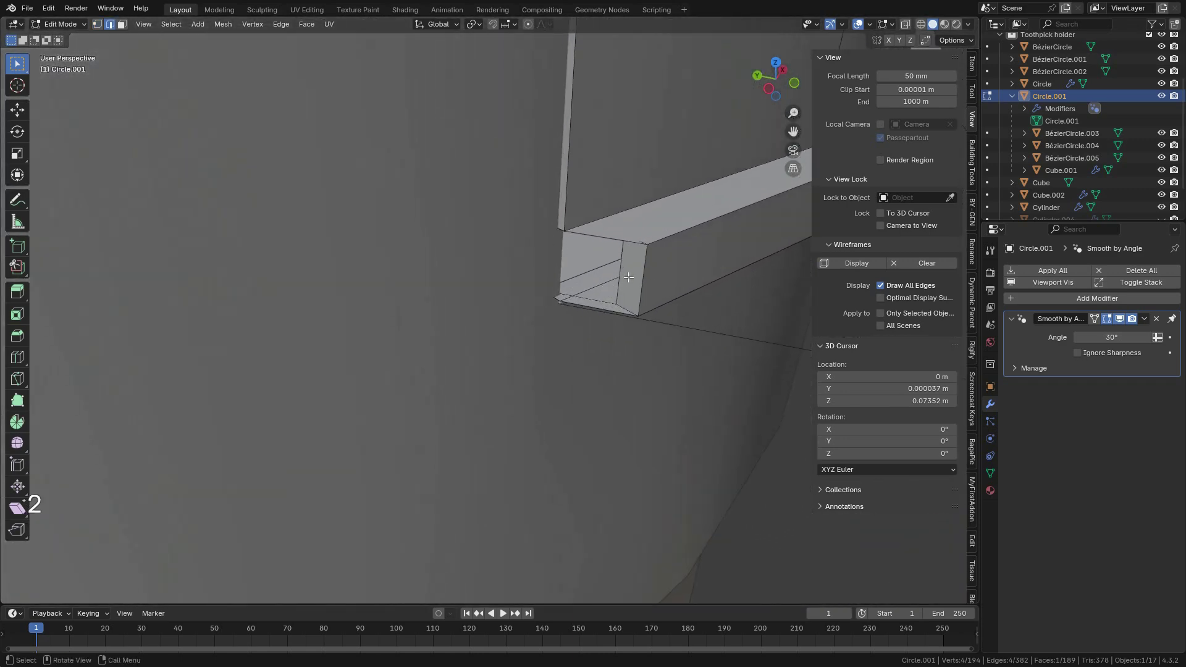
key(x)
click(625, 280)
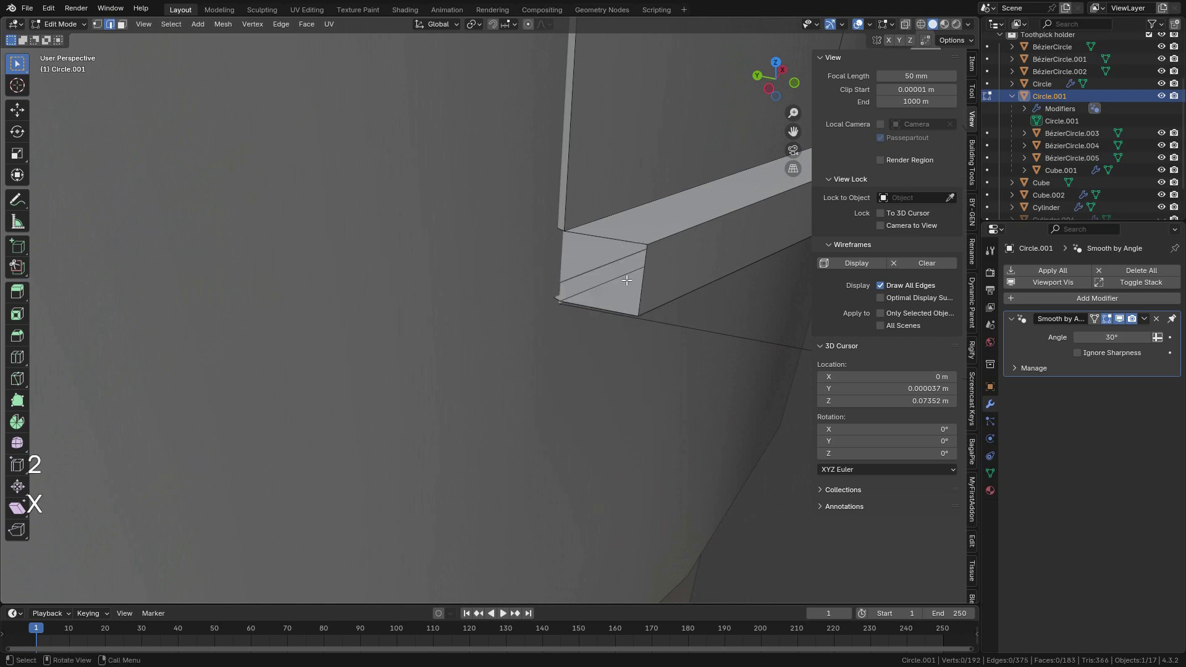
key(1)
click(643, 247)
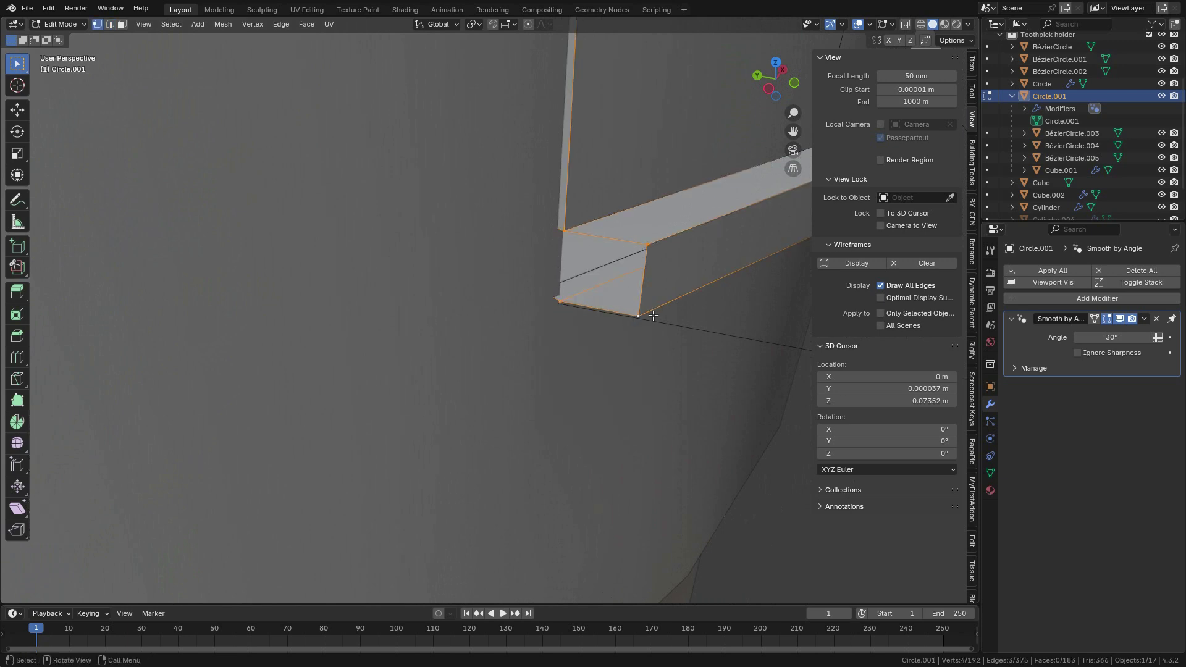
key(f)
Step: Move the ridge's middle outer vertical edge about -0.00054 m along Y to start rounding the grip
scroll(654, 316, down, 7)
middle_drag(625, 262, 501, 322)
scroll(429, 315, up, 2)
scroll(493, 324, up, 2)
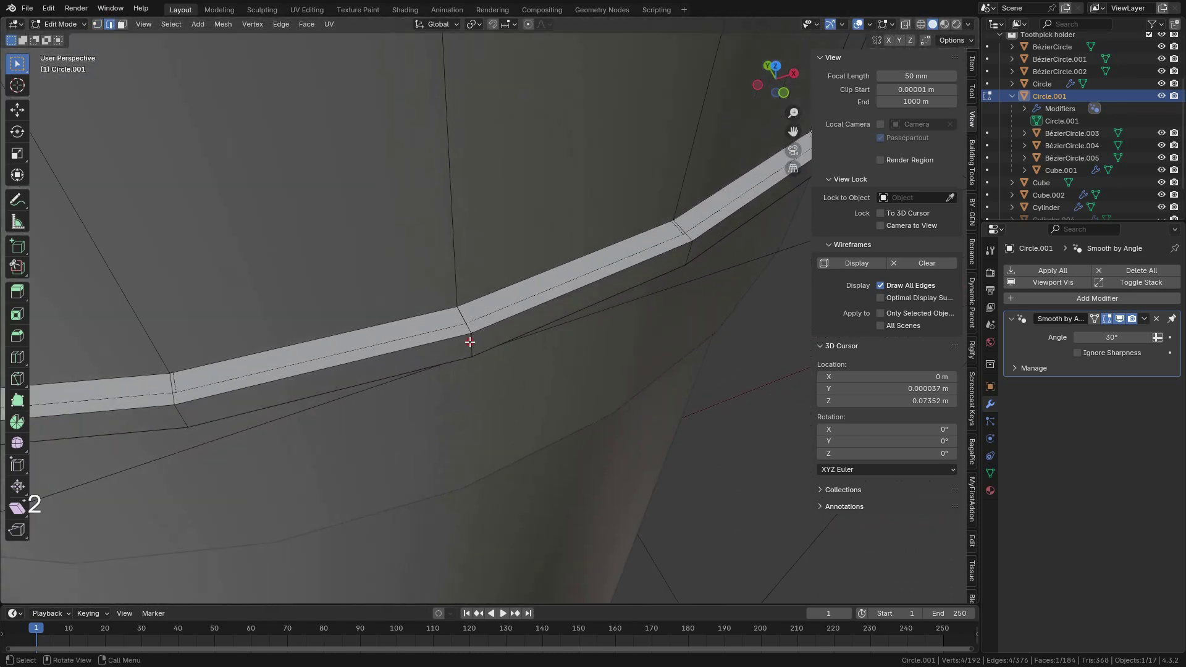
key(g)
key(shift)
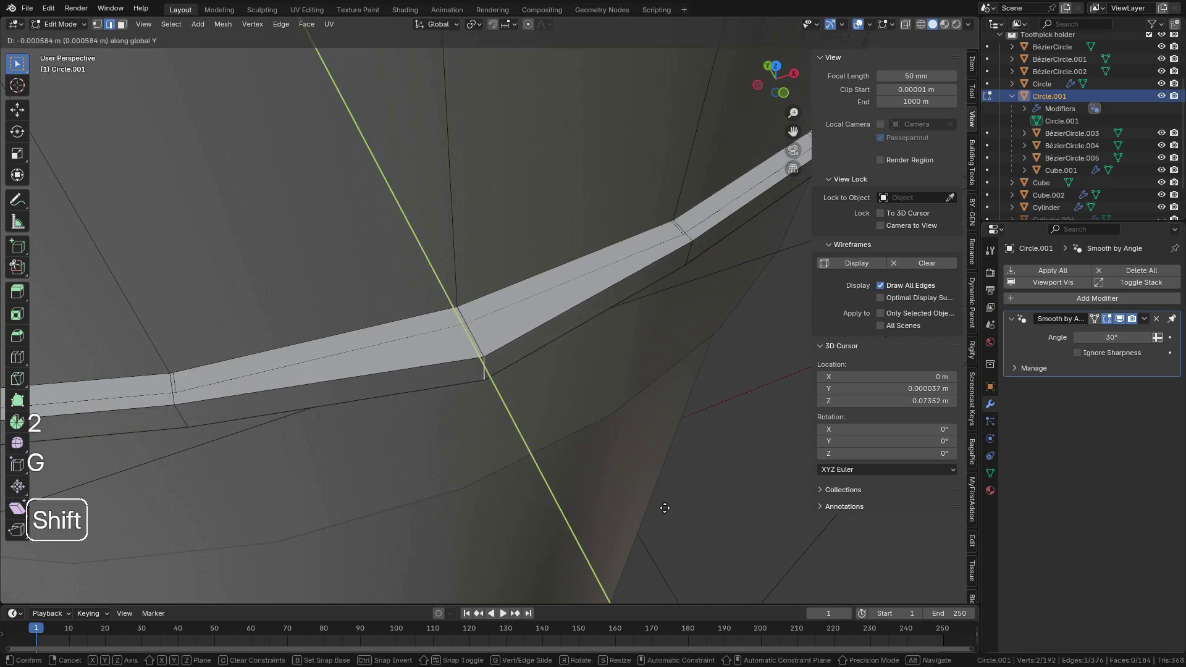
click(663, 352)
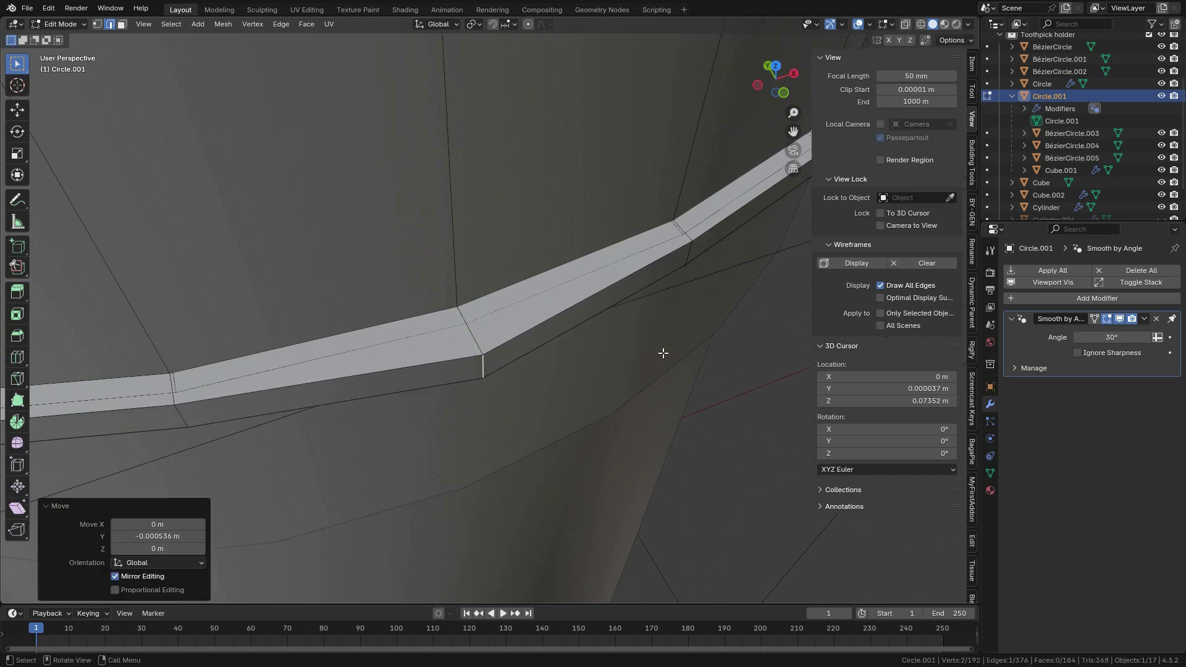
Step: Move the two outer vertical edges beside the ridge's middle about -0.00018 m along Y
click(689, 259)
shift+click(206, 408)
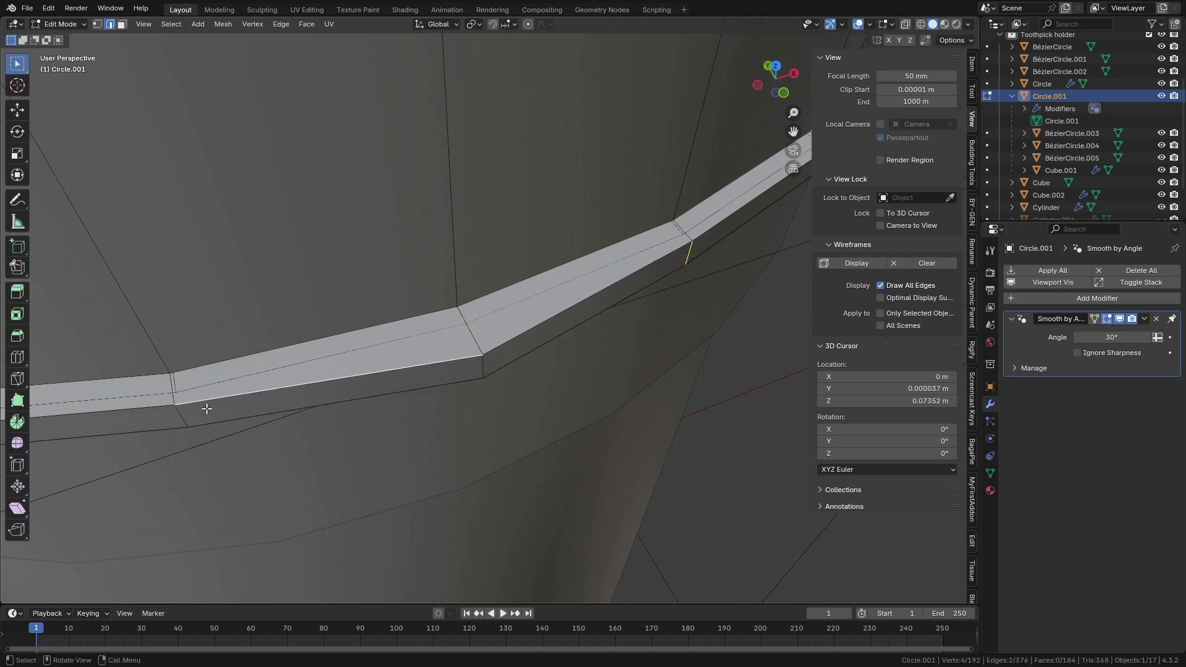
key(ctrl+z)
shift+click(183, 410)
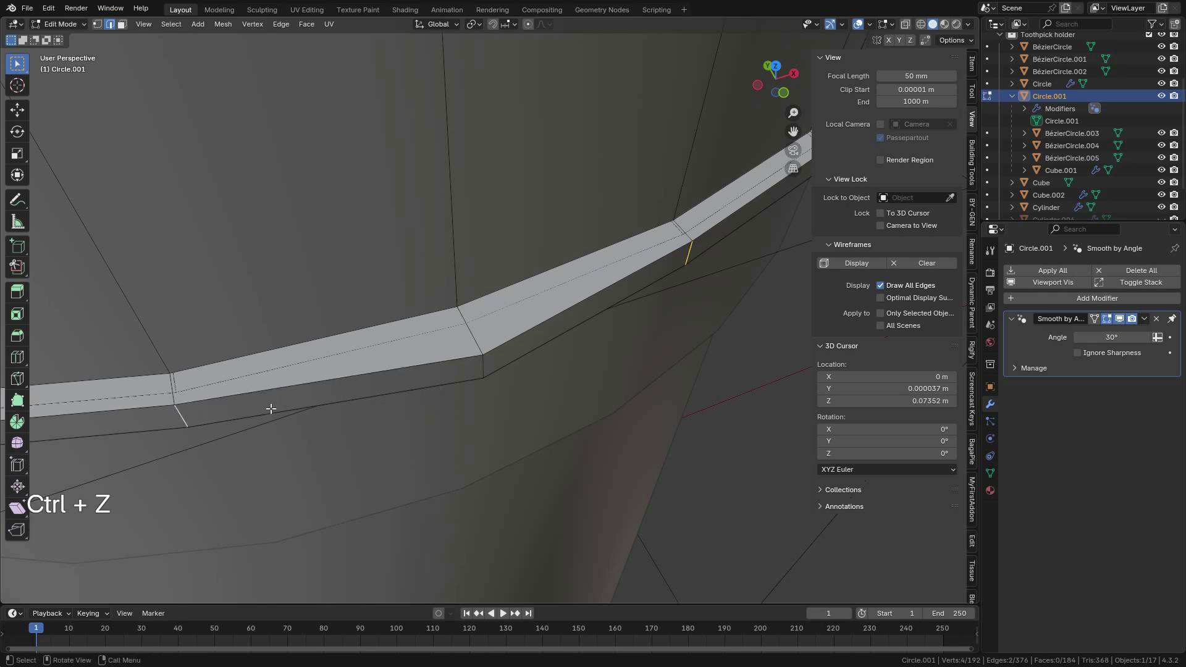
key(g)
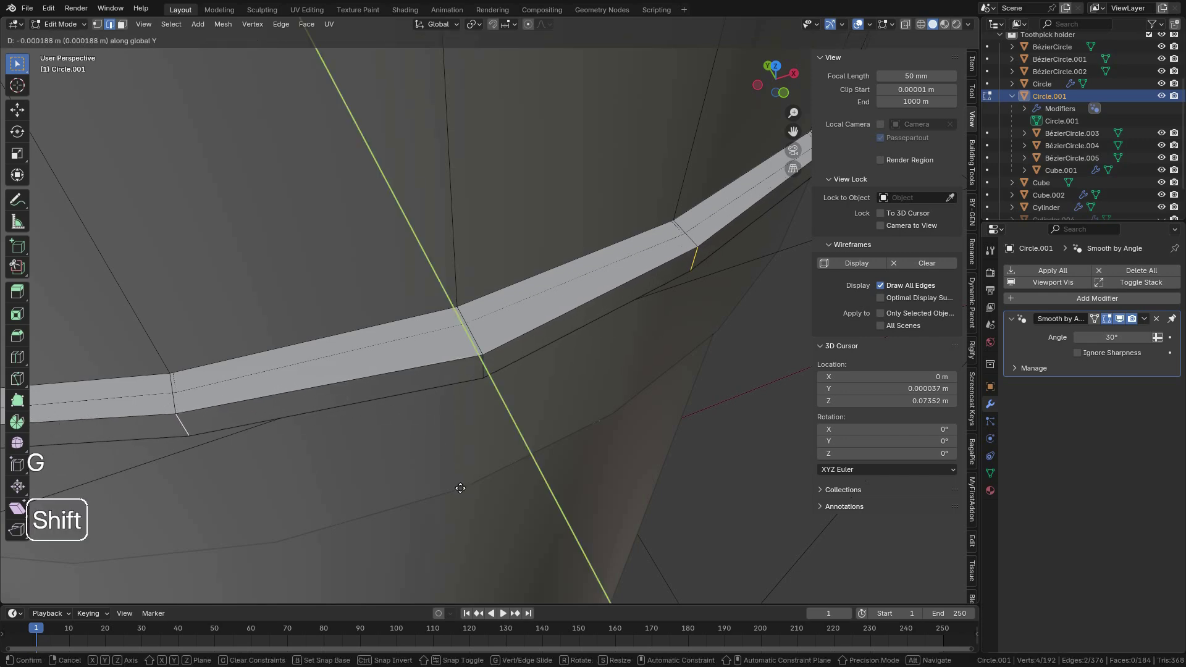
click(524, 396)
Step: Move the outer vertical edges at both ends of the ridge about 0.00035 m along Y to taper it
scroll(523, 395, down, 5)
shift+middle_drag(619, 352, 596, 420)
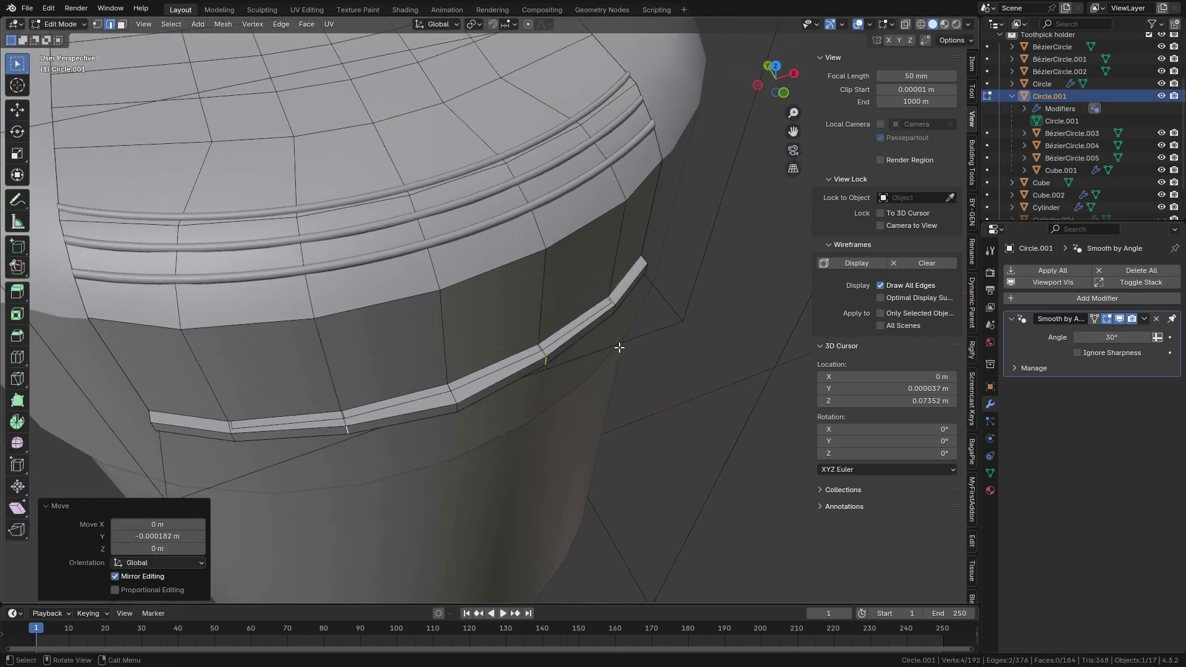
middle_drag(677, 303, 539, 384)
scroll(556, 364, up, 4)
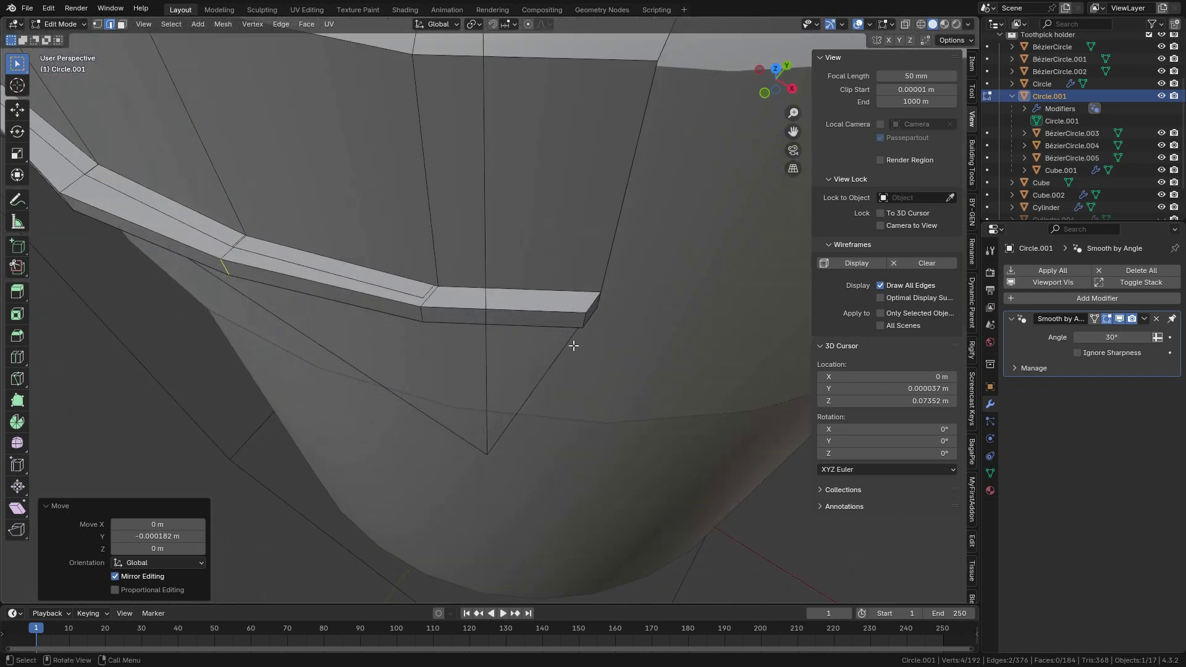
click(573, 320)
middle_drag(371, 332, 713, 168)
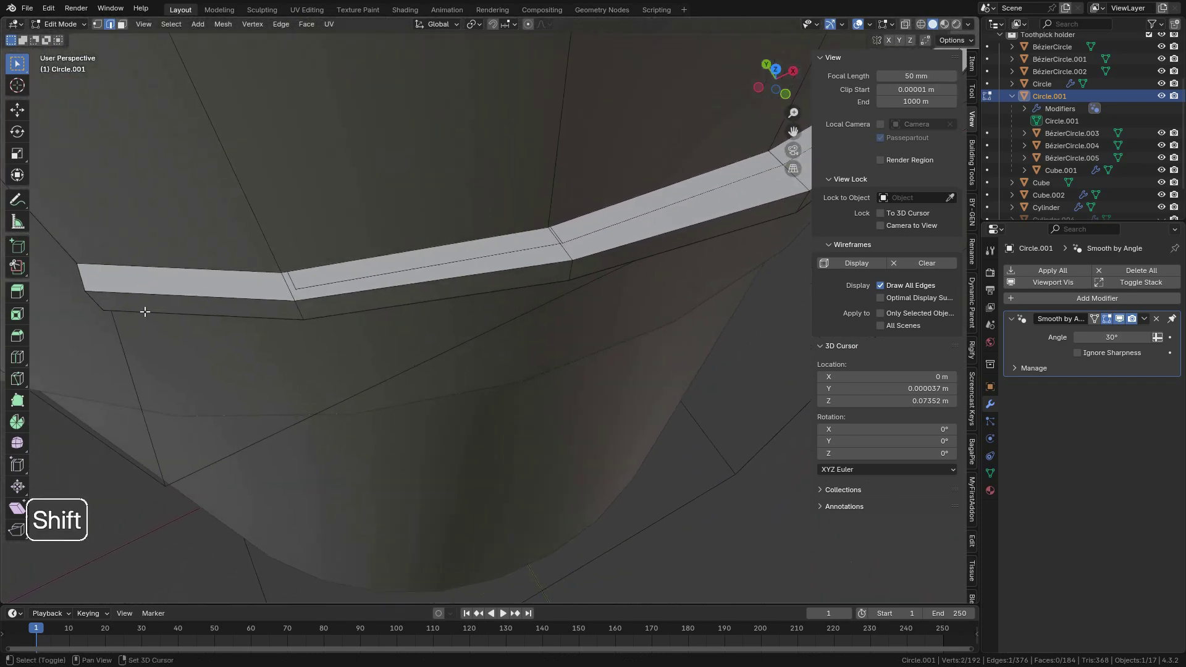
middle_drag(106, 301, 350, 331)
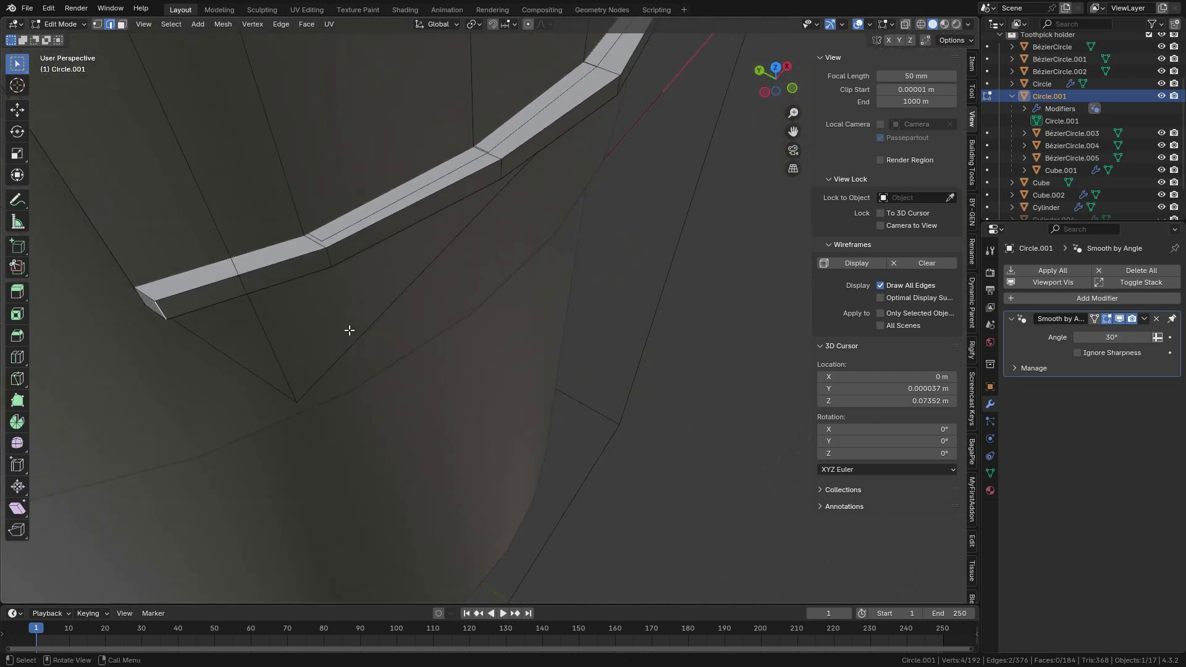
key(g)
key(y)
key(shift)
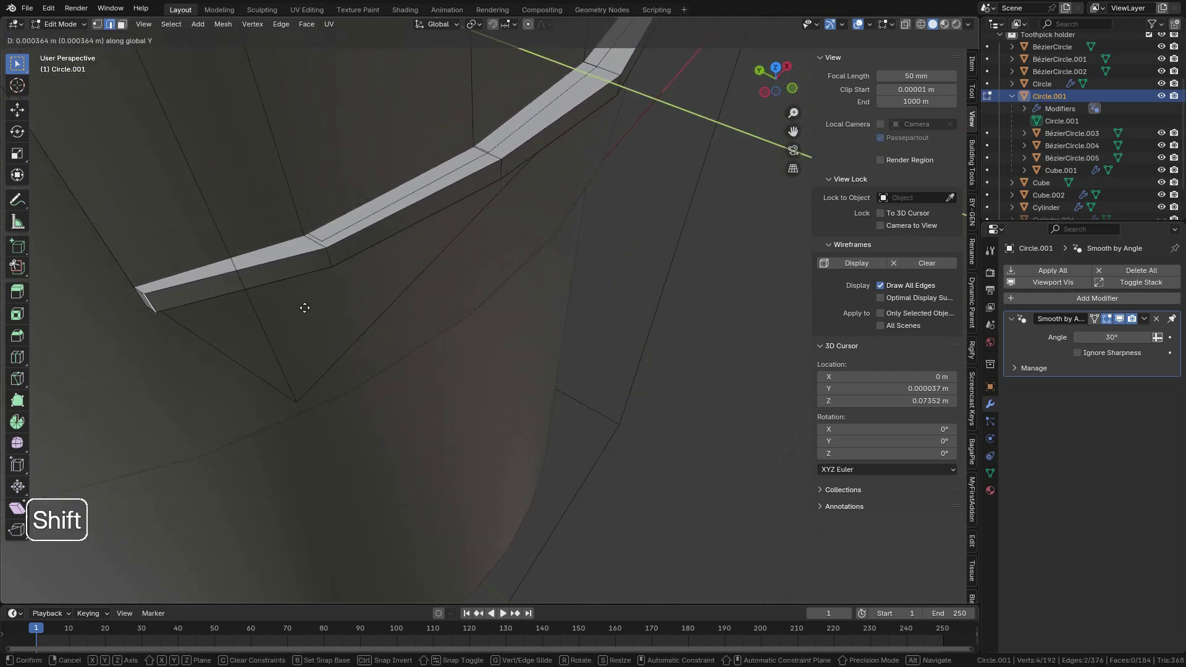
click(397, 297)
scroll(498, 281, down, 4)
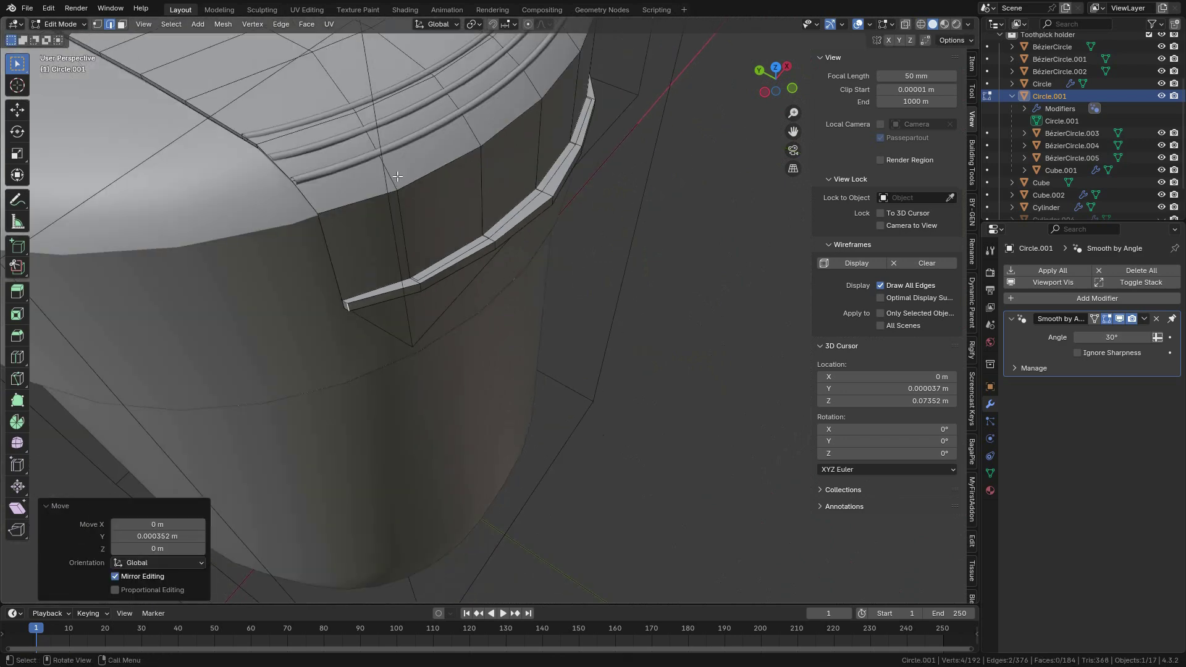
Step: Return to Object Mode and inspect the lid and its front grip ridge with the viewport overlays hidden
click(61, 26)
click(62, 39)
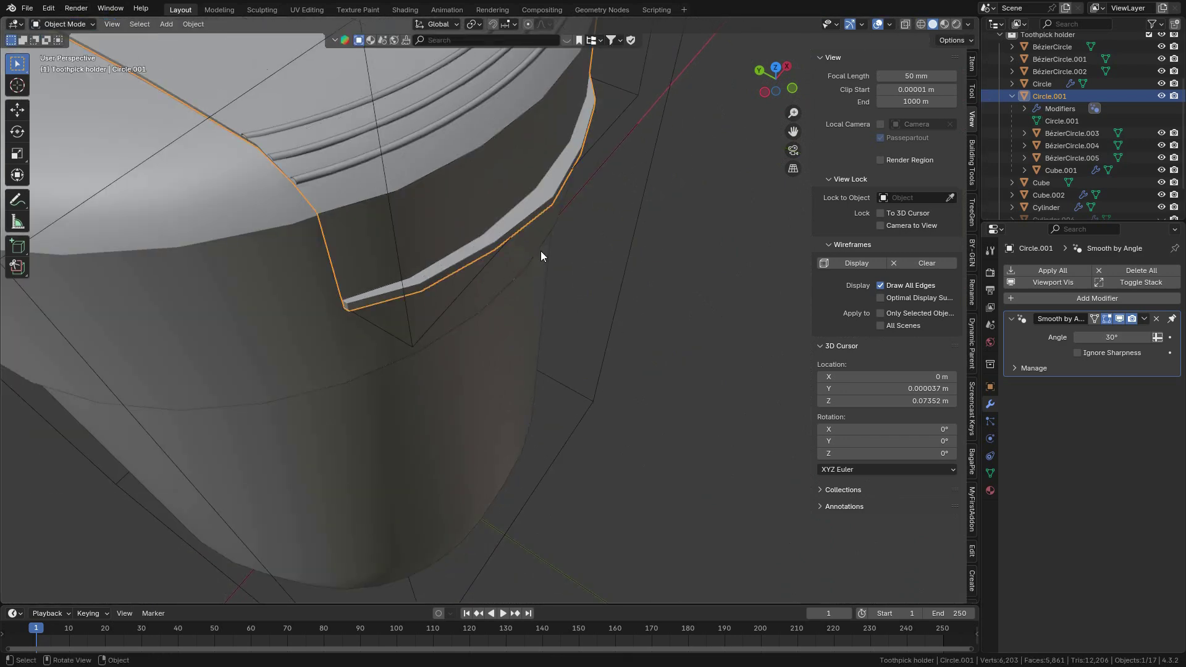
click(659, 343)
scroll(661, 342, down, 4)
middle_drag(673, 345, 597, 272)
shift+middle_drag(597, 272, 550, 305)
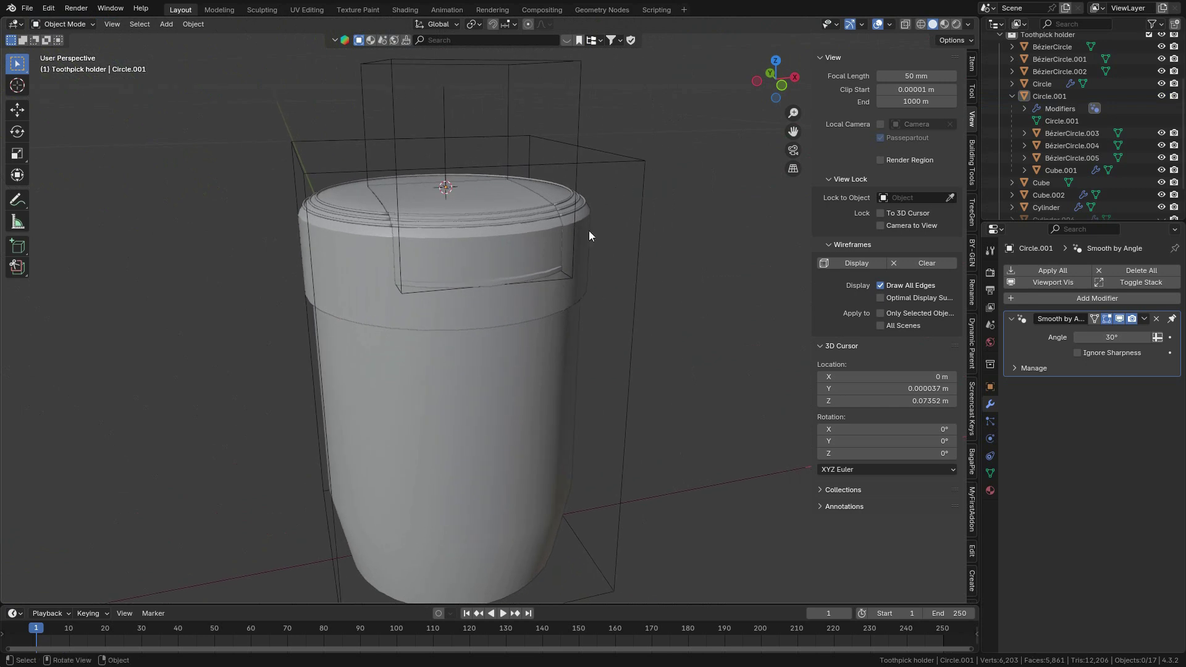
click(877, 24)
middle_drag(517, 188, 530, 289)
scroll(530, 287, up, 8)
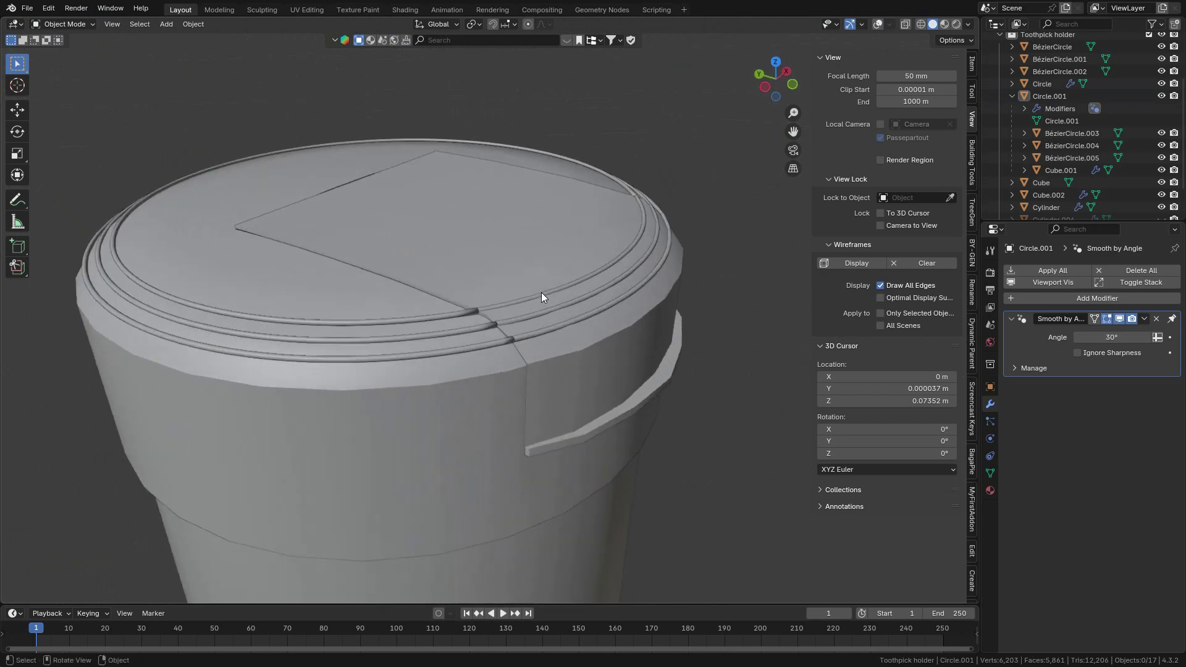
scroll(671, 224, down, 2)
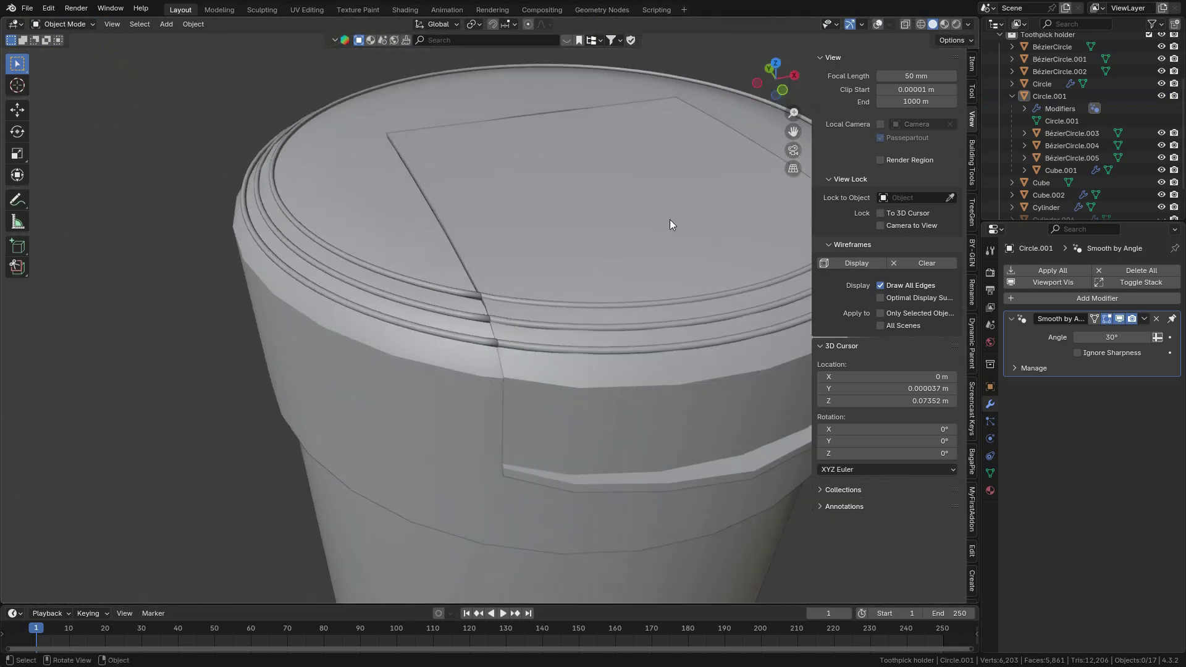
click(878, 24)
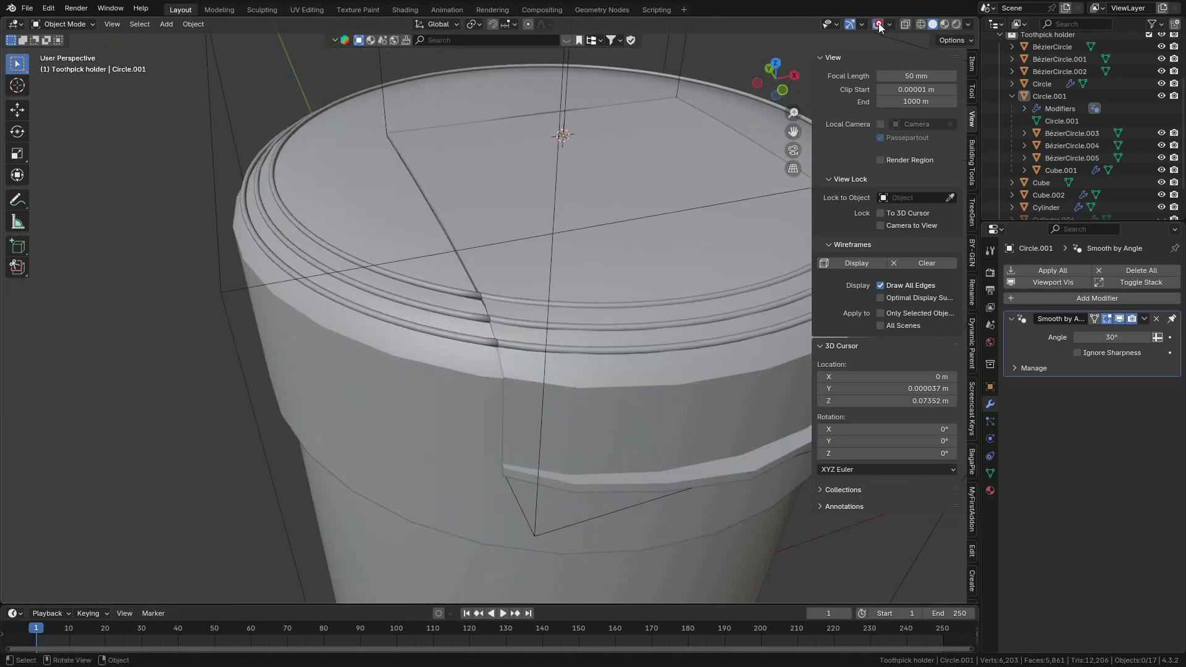
Step: Try rotating the hinged cover about the global X axis to test how it opens
shift+click(629, 268)
middle_drag(644, 325, 604, 342)
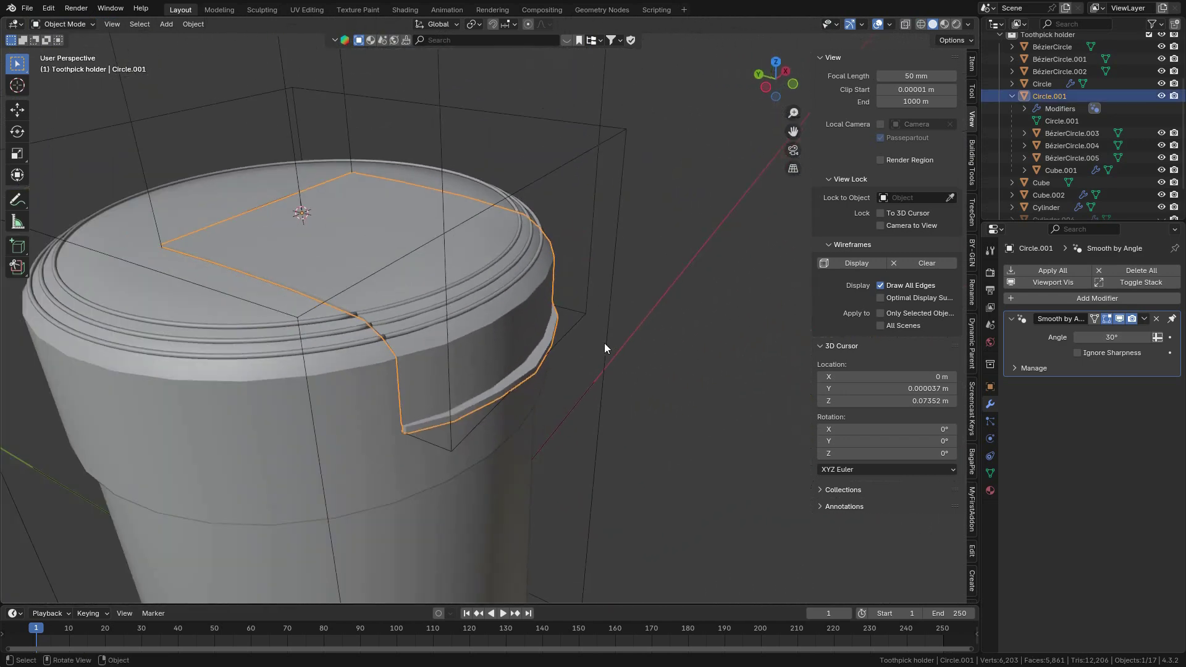
key(r)
key(x)
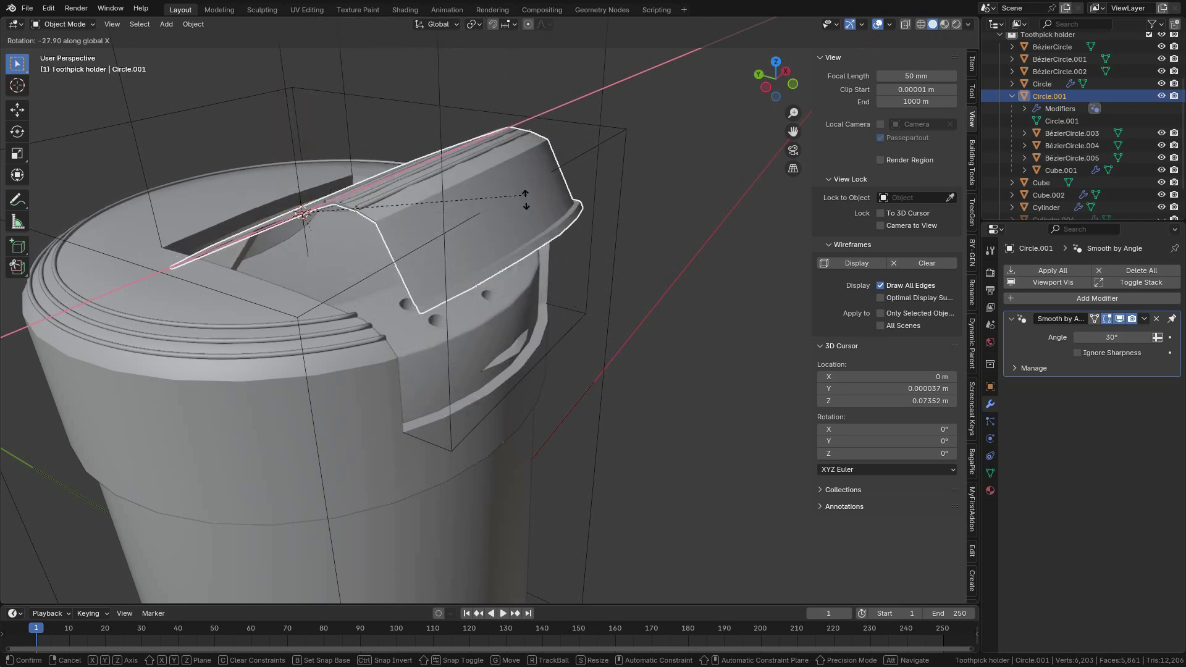
right_click(521, 261)
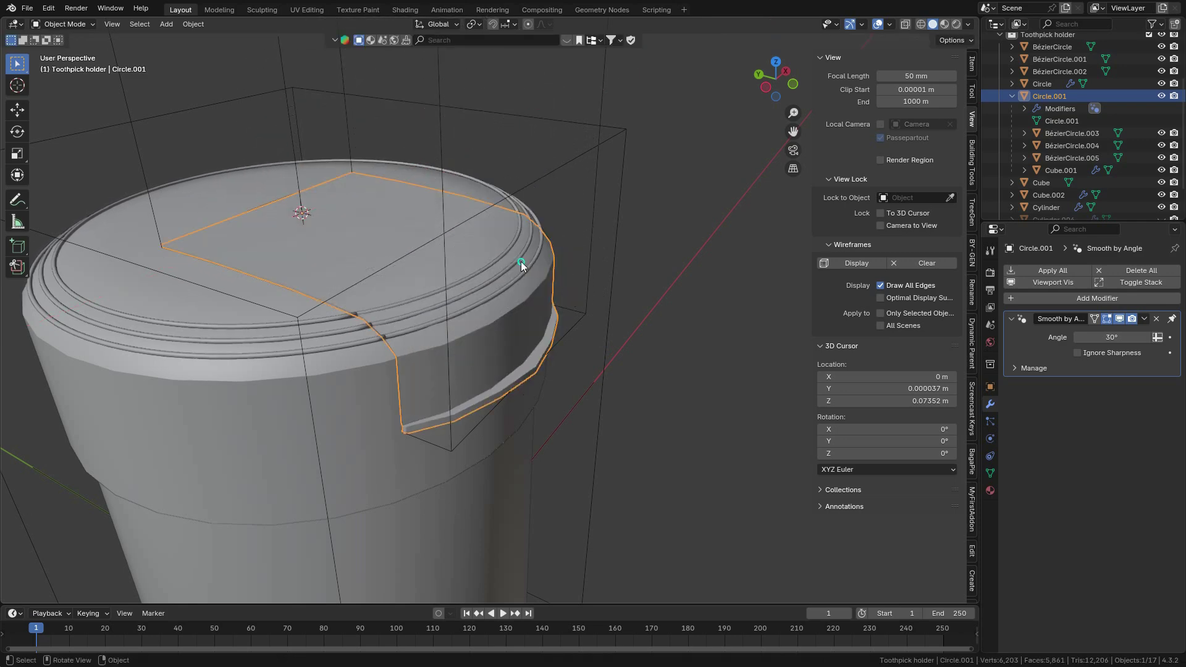
Step: Open the holder body for mesh editing in the front orthographic view
scroll(521, 261, down, 2)
middle_drag(491, 333, 426, 352)
shift+middle_drag(538, 398, 560, 410)
scroll(548, 399, up, 1)
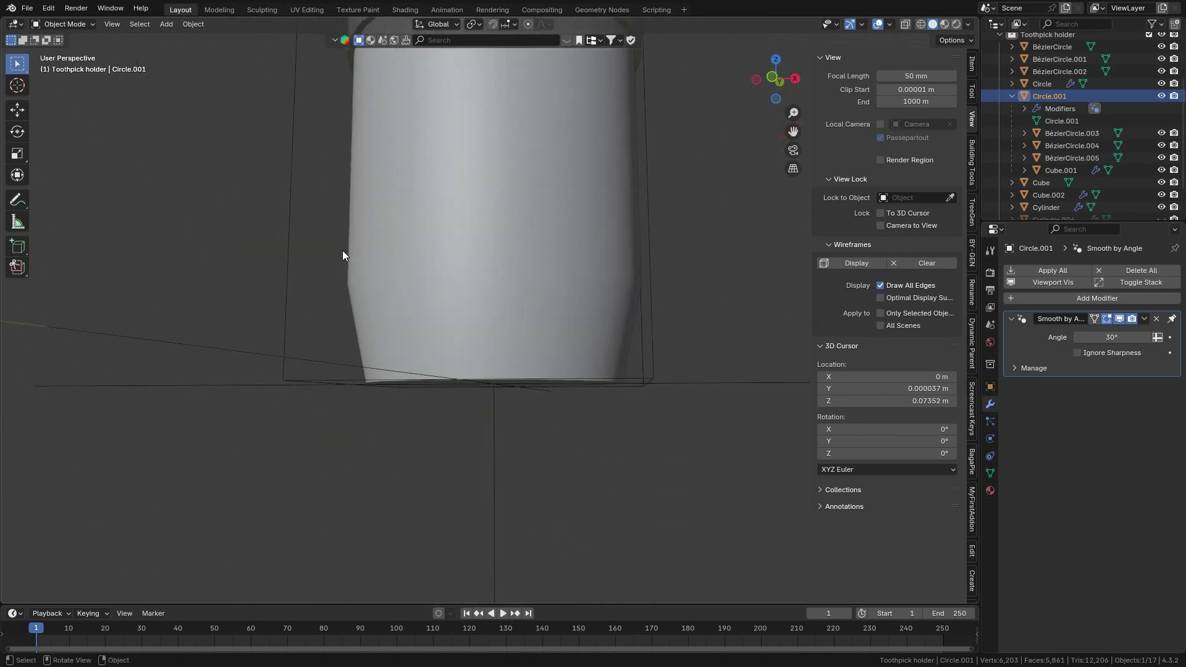
key(KP_1)
scroll(537, 272, down, 4)
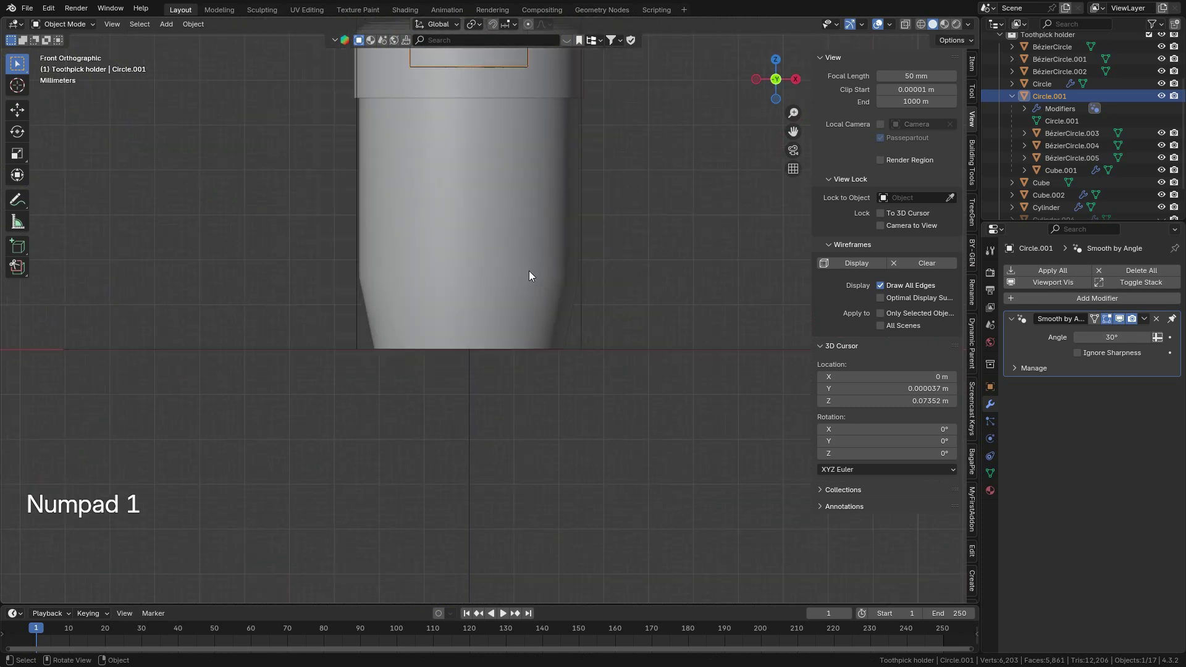
scroll(465, 272, up, 2)
shift+middle_drag(466, 278, 471, 344)
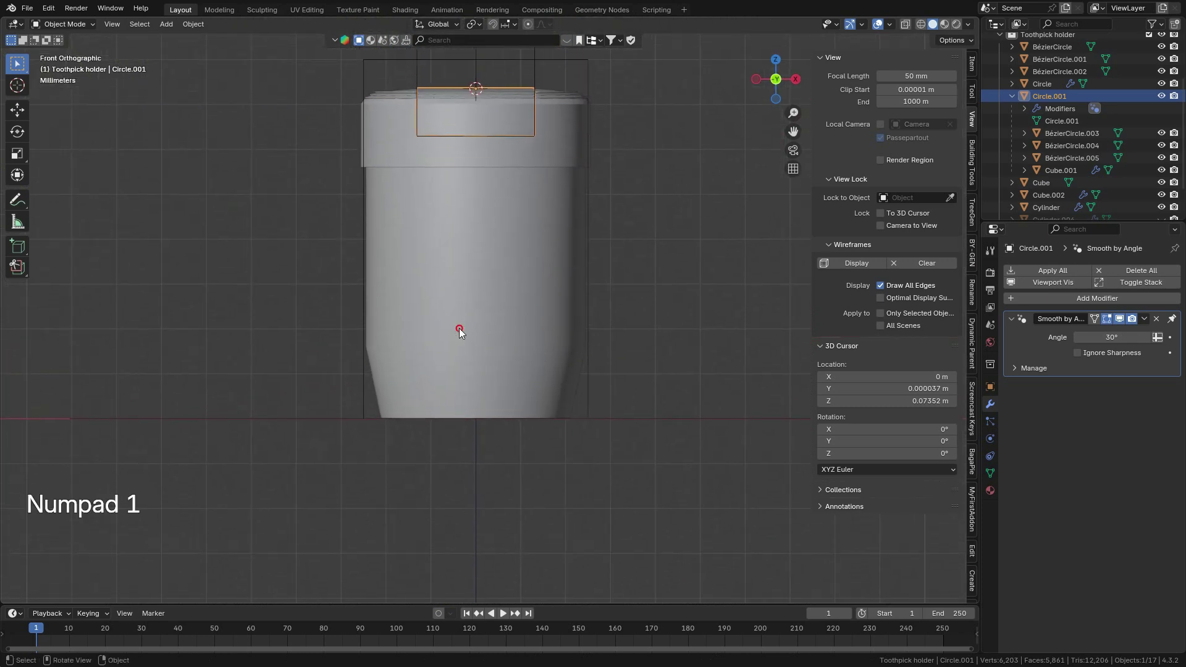
click(459, 328)
click(69, 25)
click(62, 53)
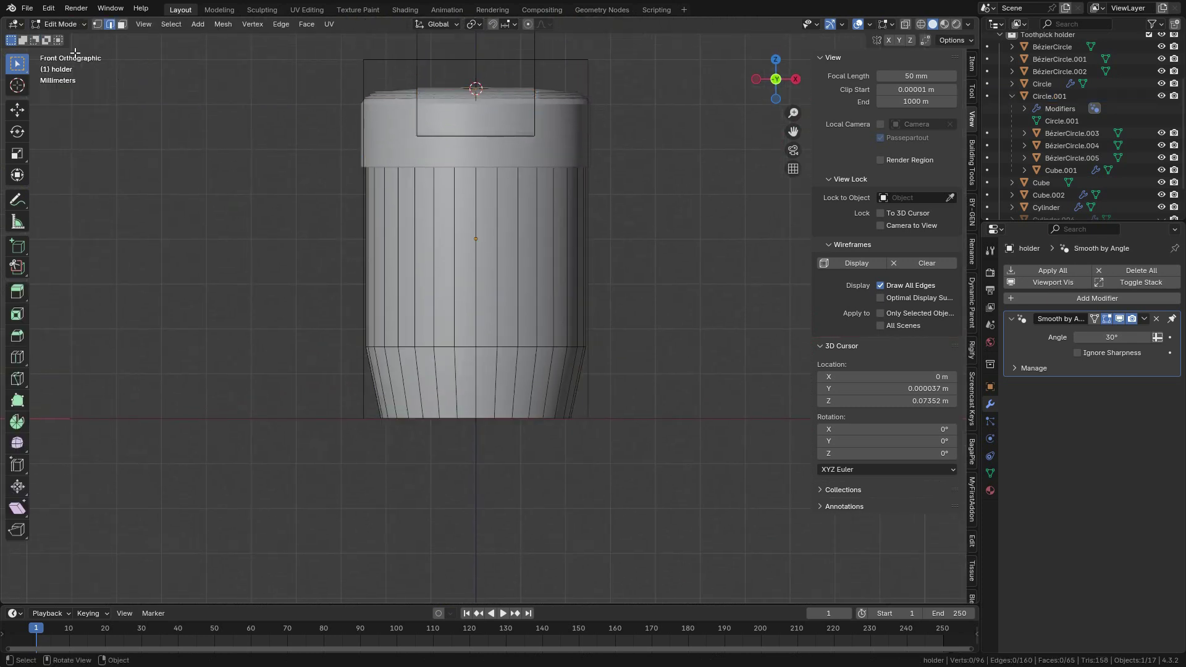
Step: Scale the holder's bottom edge loop by about 1.088 and bevel it about 0.00098 m with 2 segments
scroll(588, 424, up, 2)
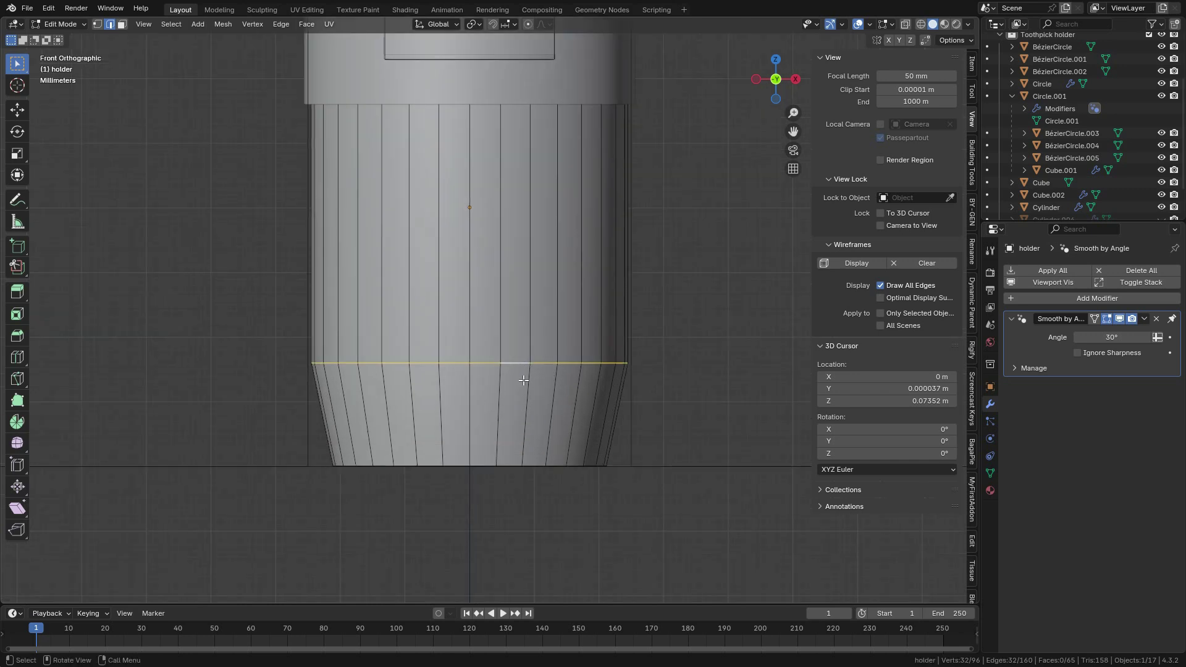
alt+click(555, 466)
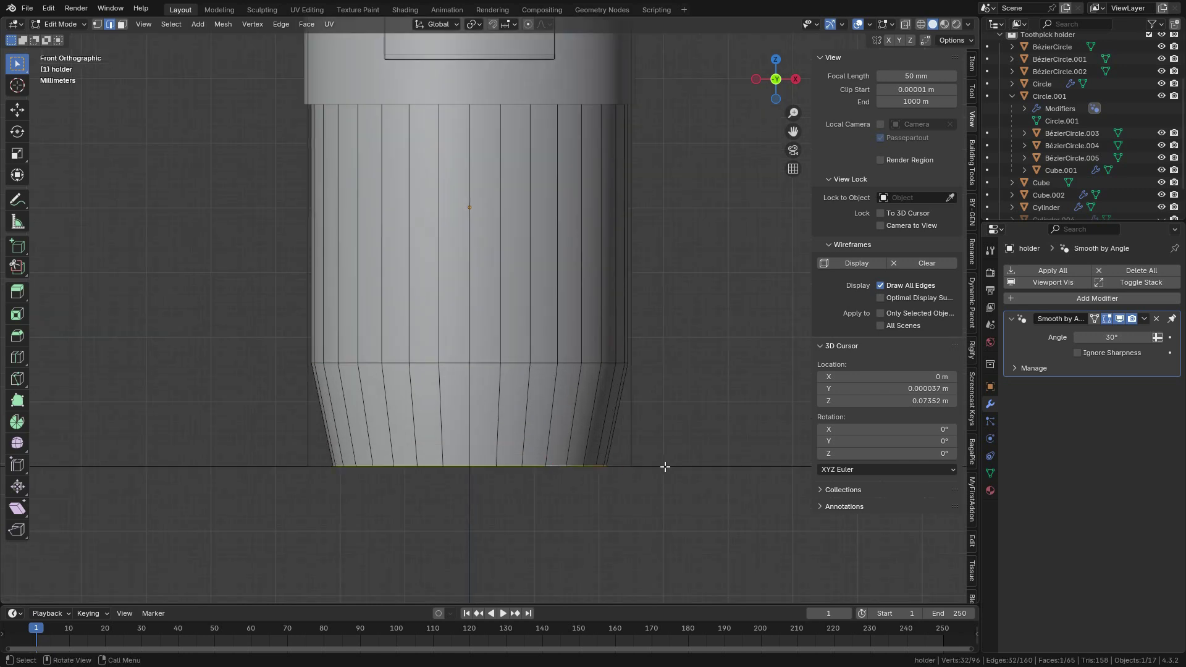
key(s)
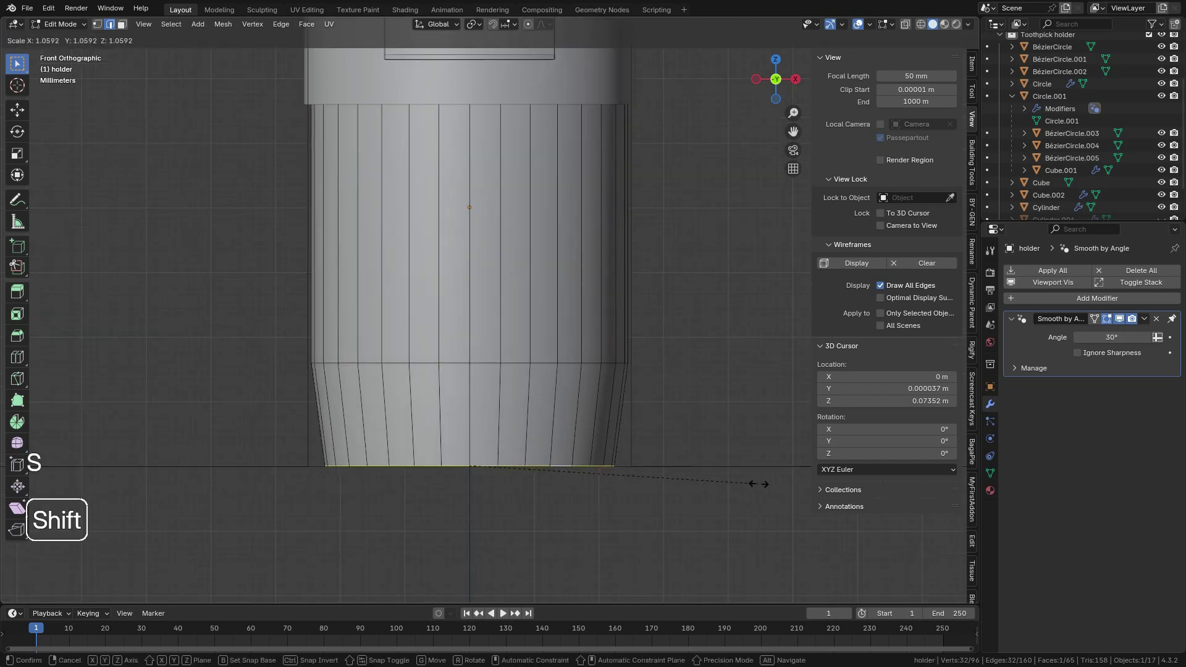
shift+click(809, 494)
key(ctrl+b)
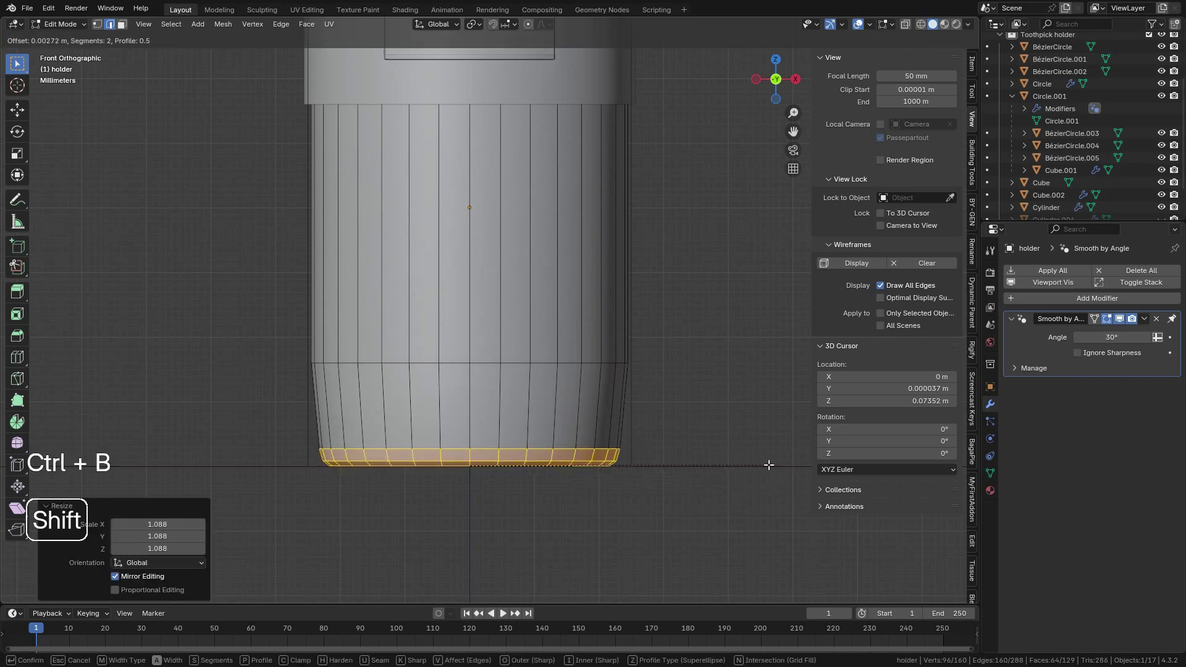
click(689, 470)
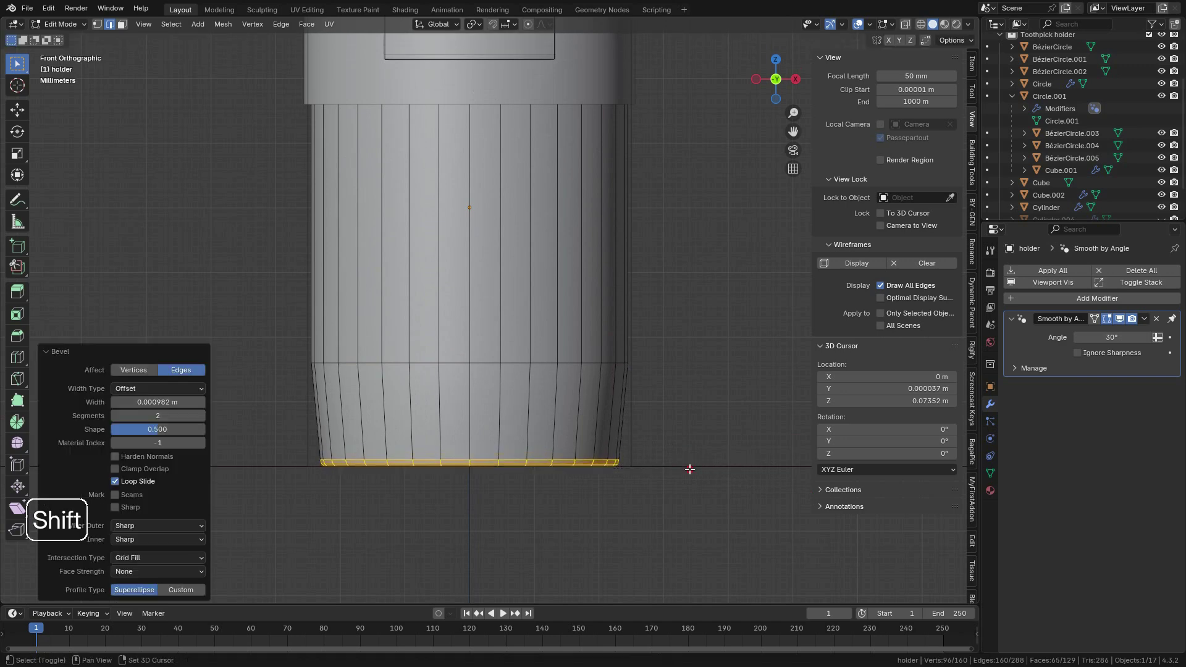
Step: Bevel the holder's horizontal edge loop above the tapered base about 0.0035 m wide with 3 segments
alt+click(550, 361)
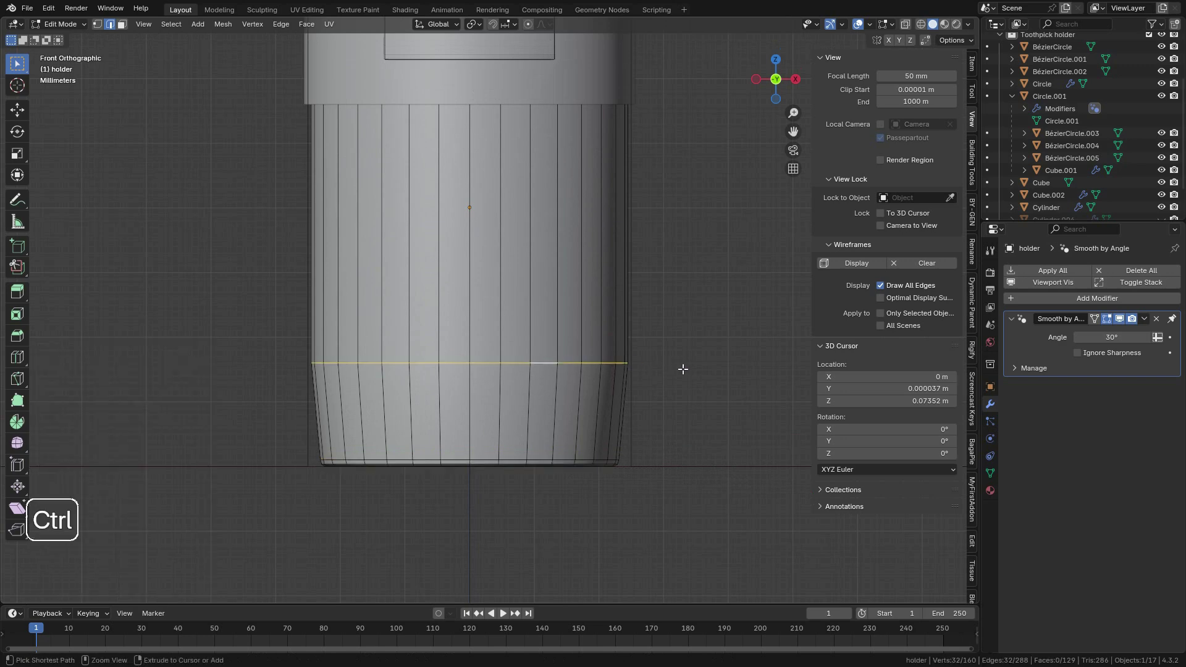
key(ctrl+b)
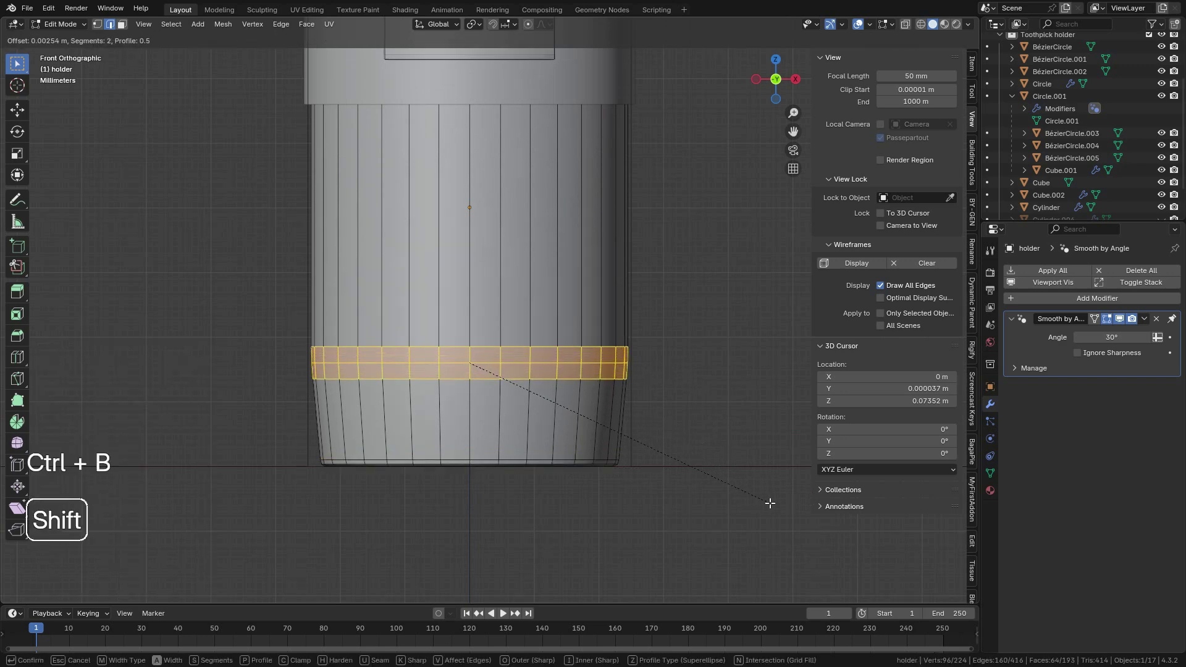
scroll(791, 541, up, 1)
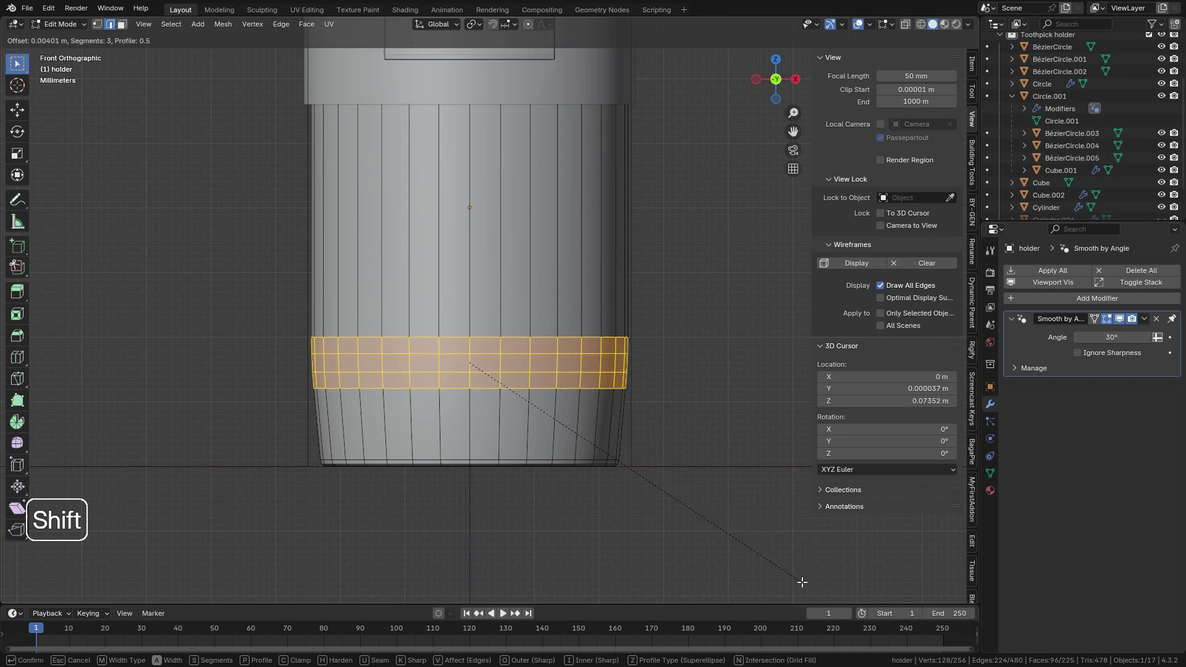
scroll(801, 582, down, 2)
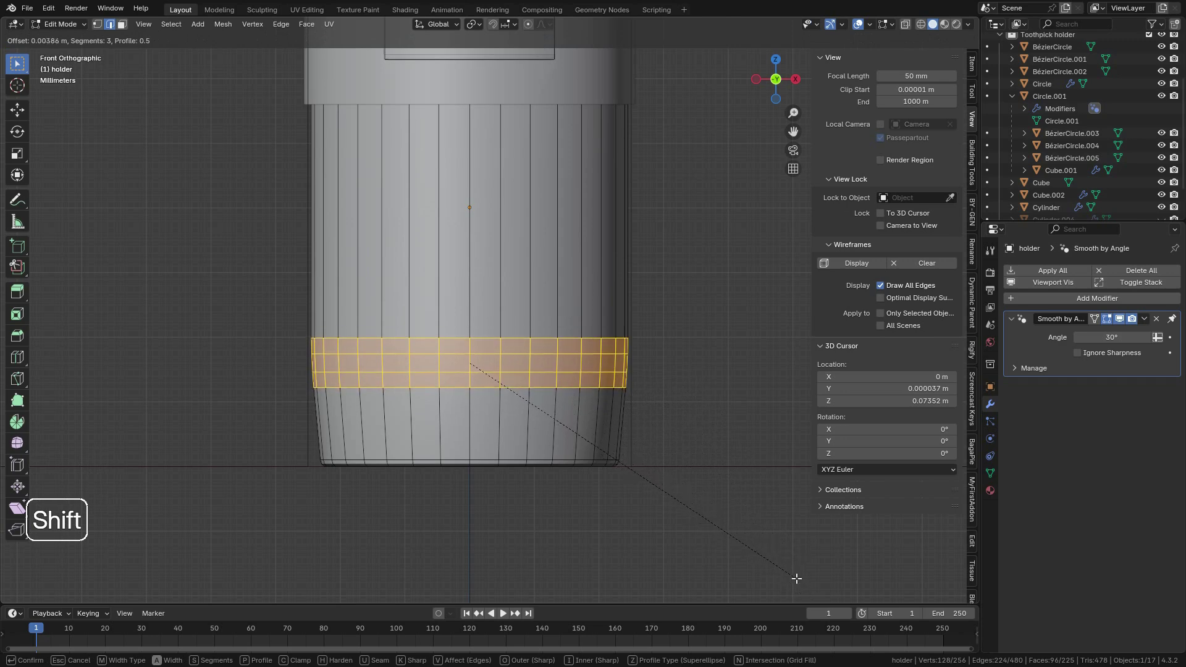
scroll(793, 575, up, 1)
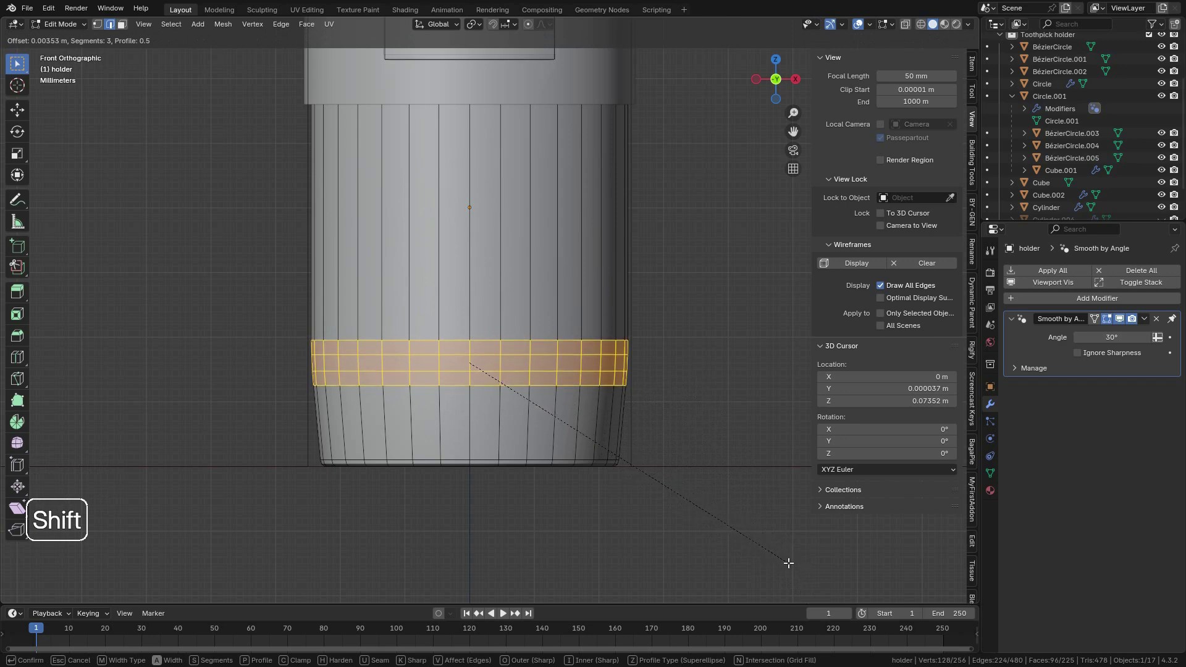
click(787, 562)
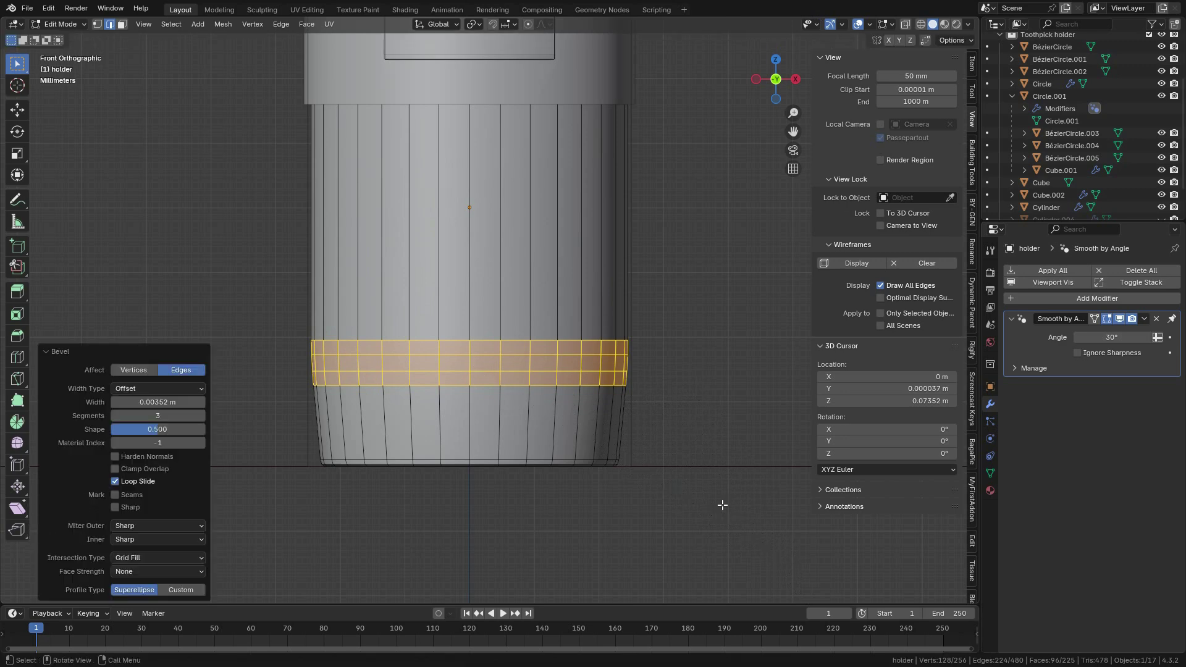
Step: Leave mesh editing and examine the whole container's rounded base and silhouette with the overlays temporarily hidden
click(62, 24)
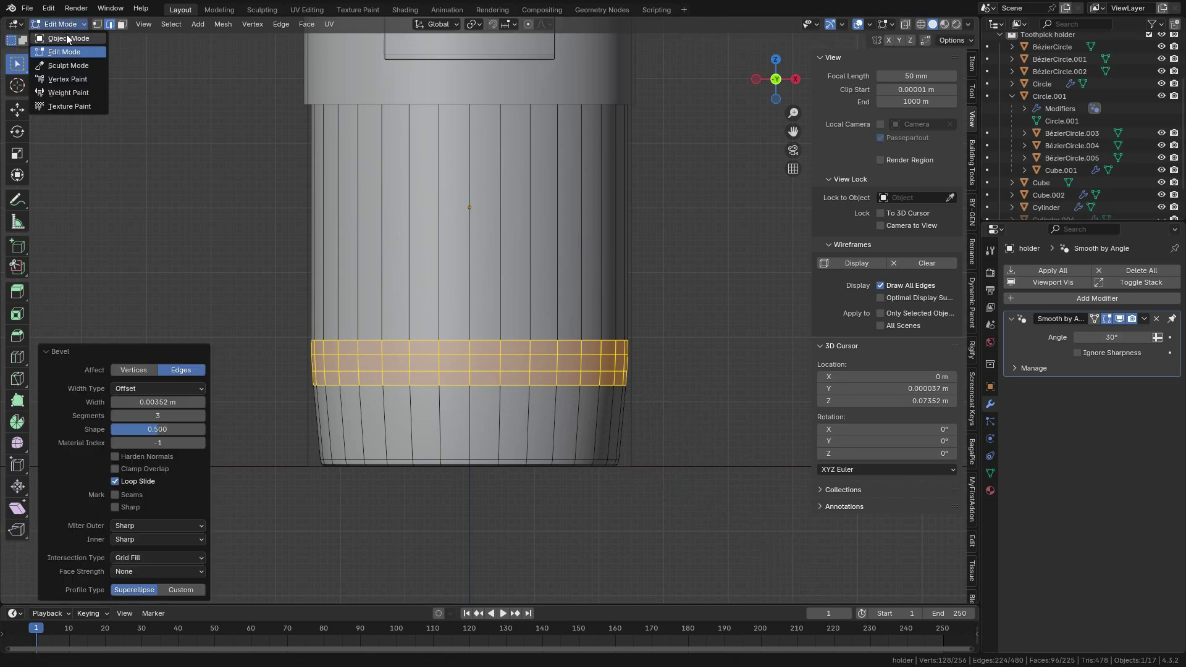
click(58, 38)
scroll(503, 284, down, 5)
middle_drag(503, 284, 515, 321)
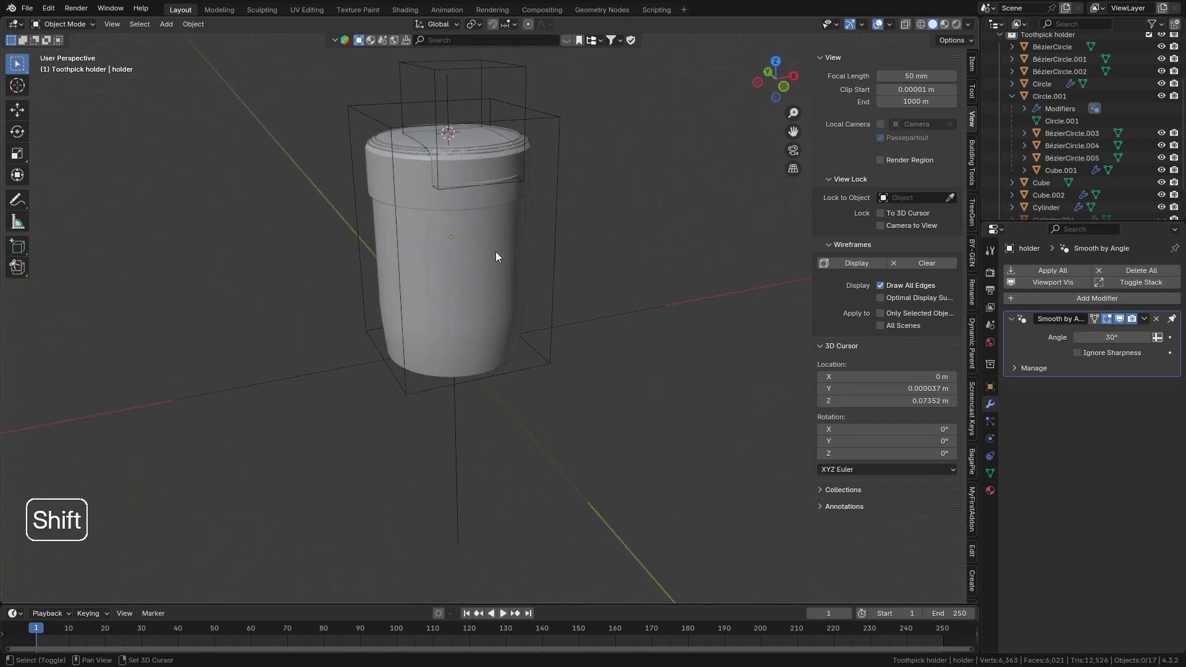
shift+middle_drag(495, 251, 506, 346)
scroll(506, 346, up, 3)
click(878, 26)
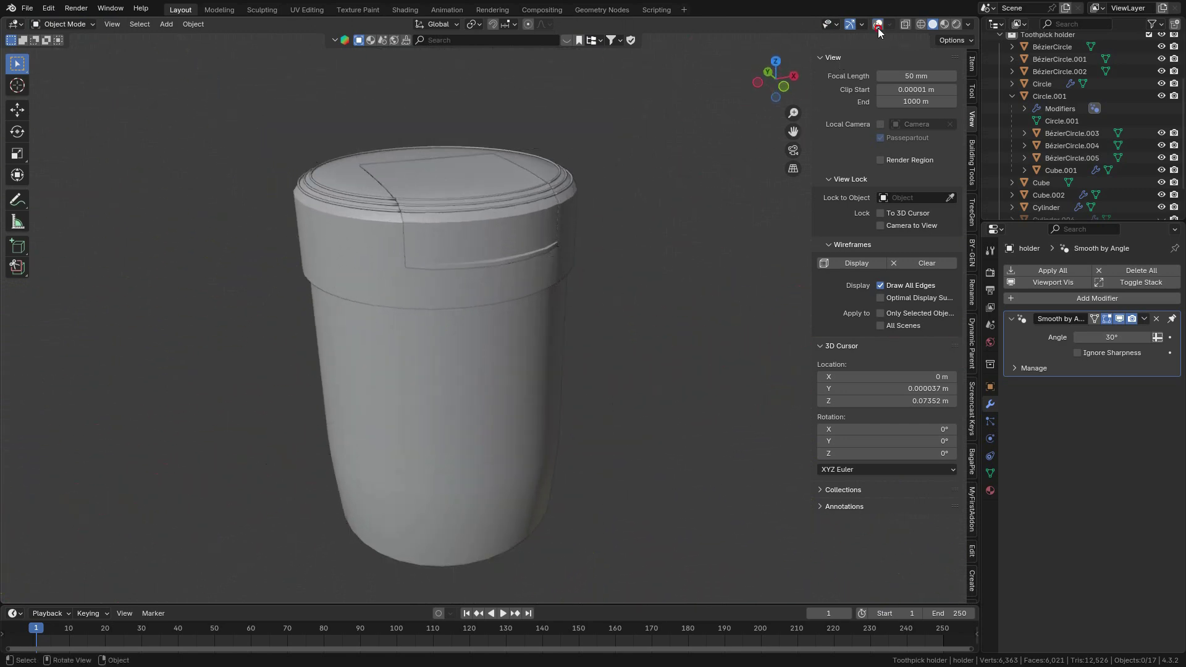
mouse_move(408, 294)
middle_down()
mouse_move(495, 298)
mouse_move(556, 264)
mouse_move(507, 250)
mouse_move(366, 364)
mouse_move(447, 377)
mouse_move(486, 295)
mouse_move(418, 280)
middle_up()
middle_drag(342, 295, 503, 344)
click(877, 24)
Step: Rotate the lid's hinged cover upward about the global X axis to open it
scroll(493, 305, up, 3)
click(507, 344)
key(r)
key(x)
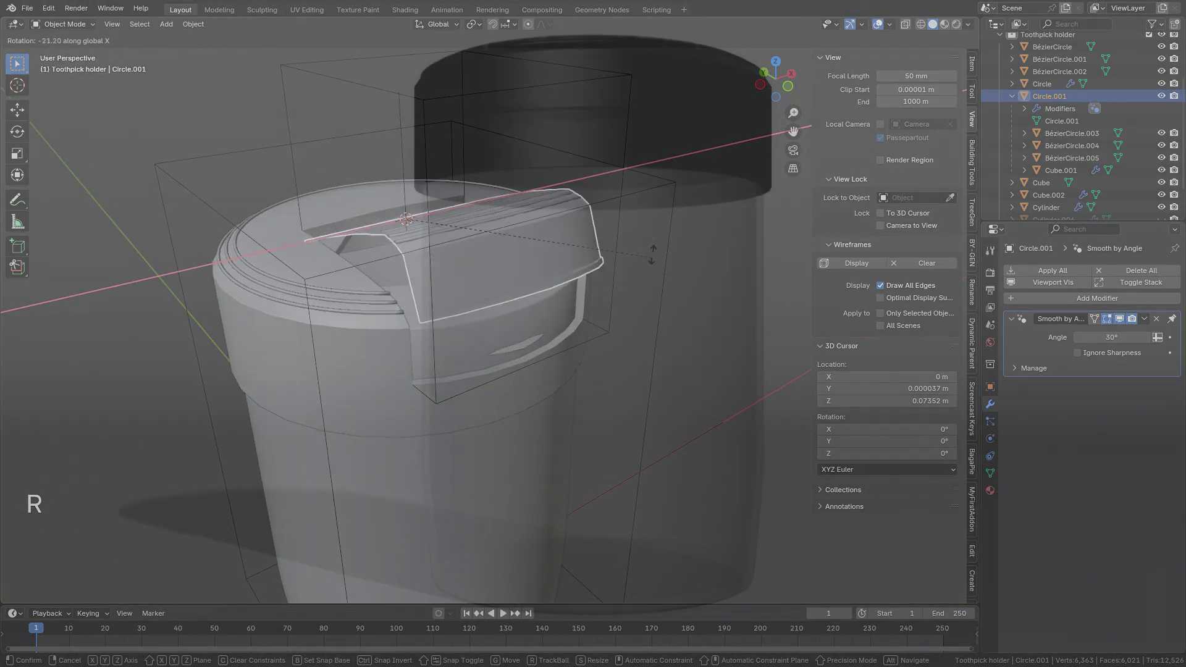